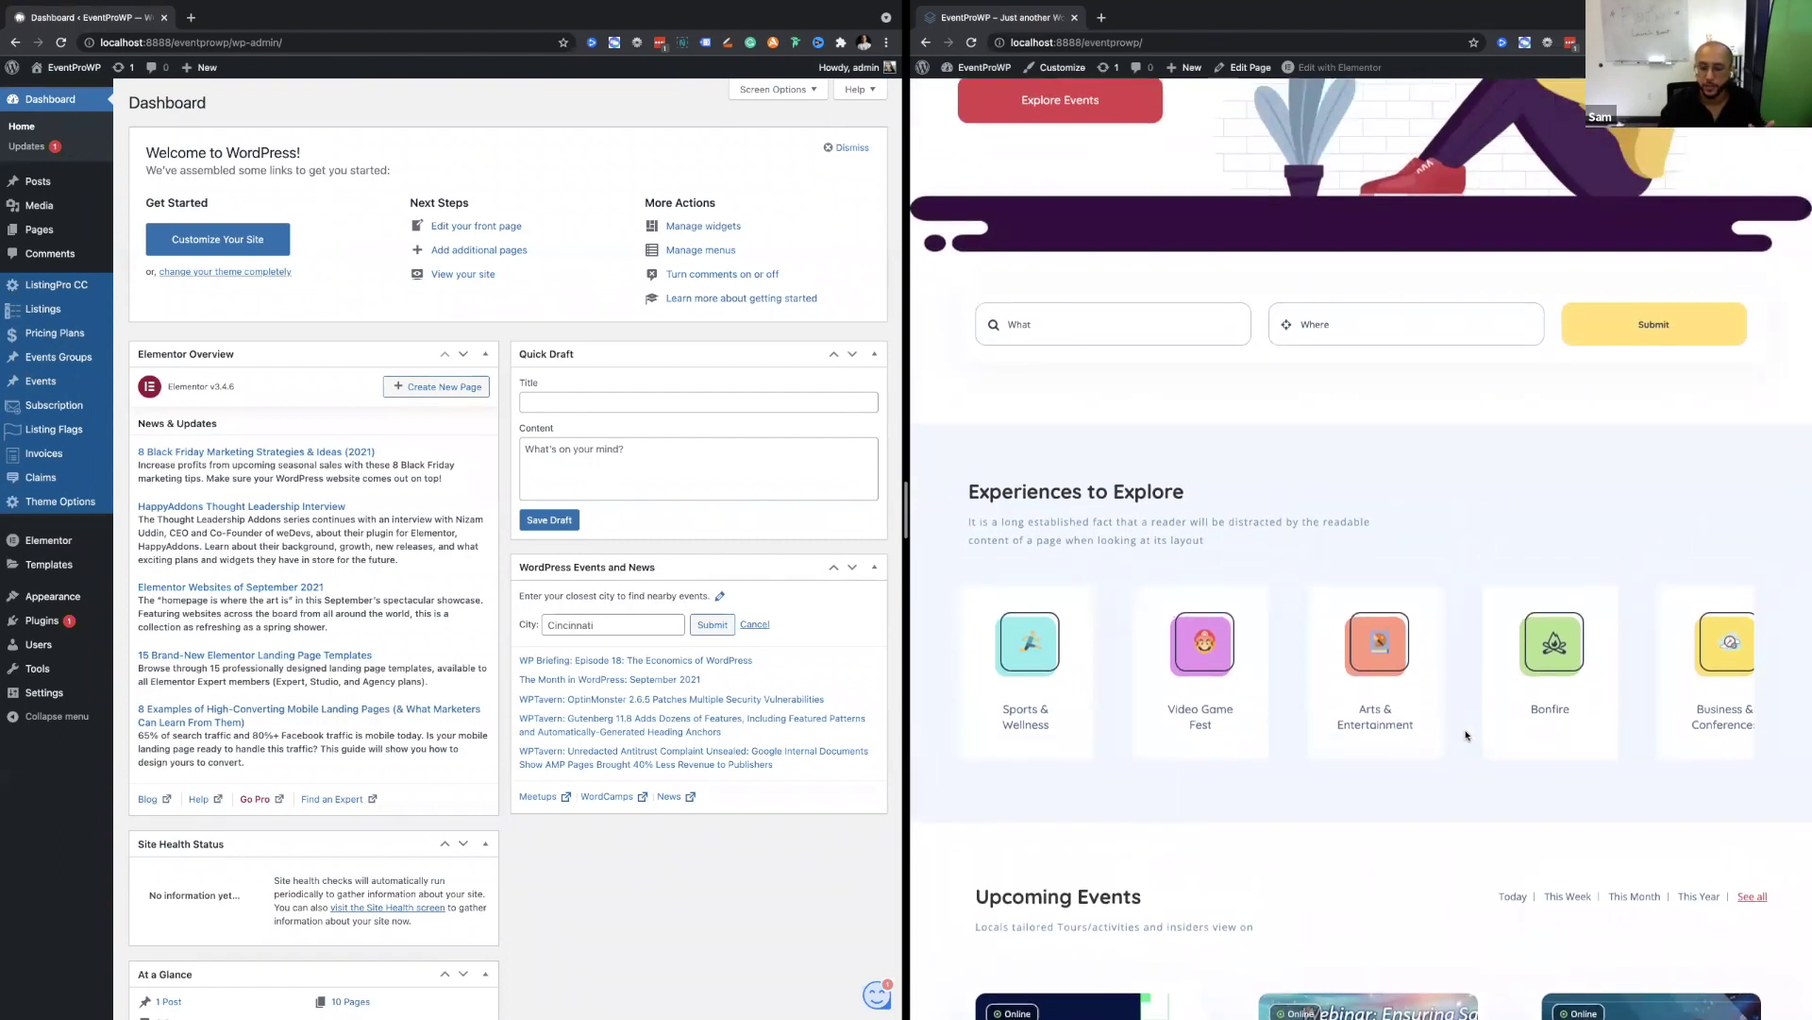
Bring the front page back to the top and switch to the full-screen window signed in as a member.
{"action": "scroll", "coordinate": [1466, 735], "scroll_direction": "up", "scroll_amount": 3}
{"action": "scroll", "coordinate": [1466, 735], "scroll_direction": "up", "scroll_amount": 2}
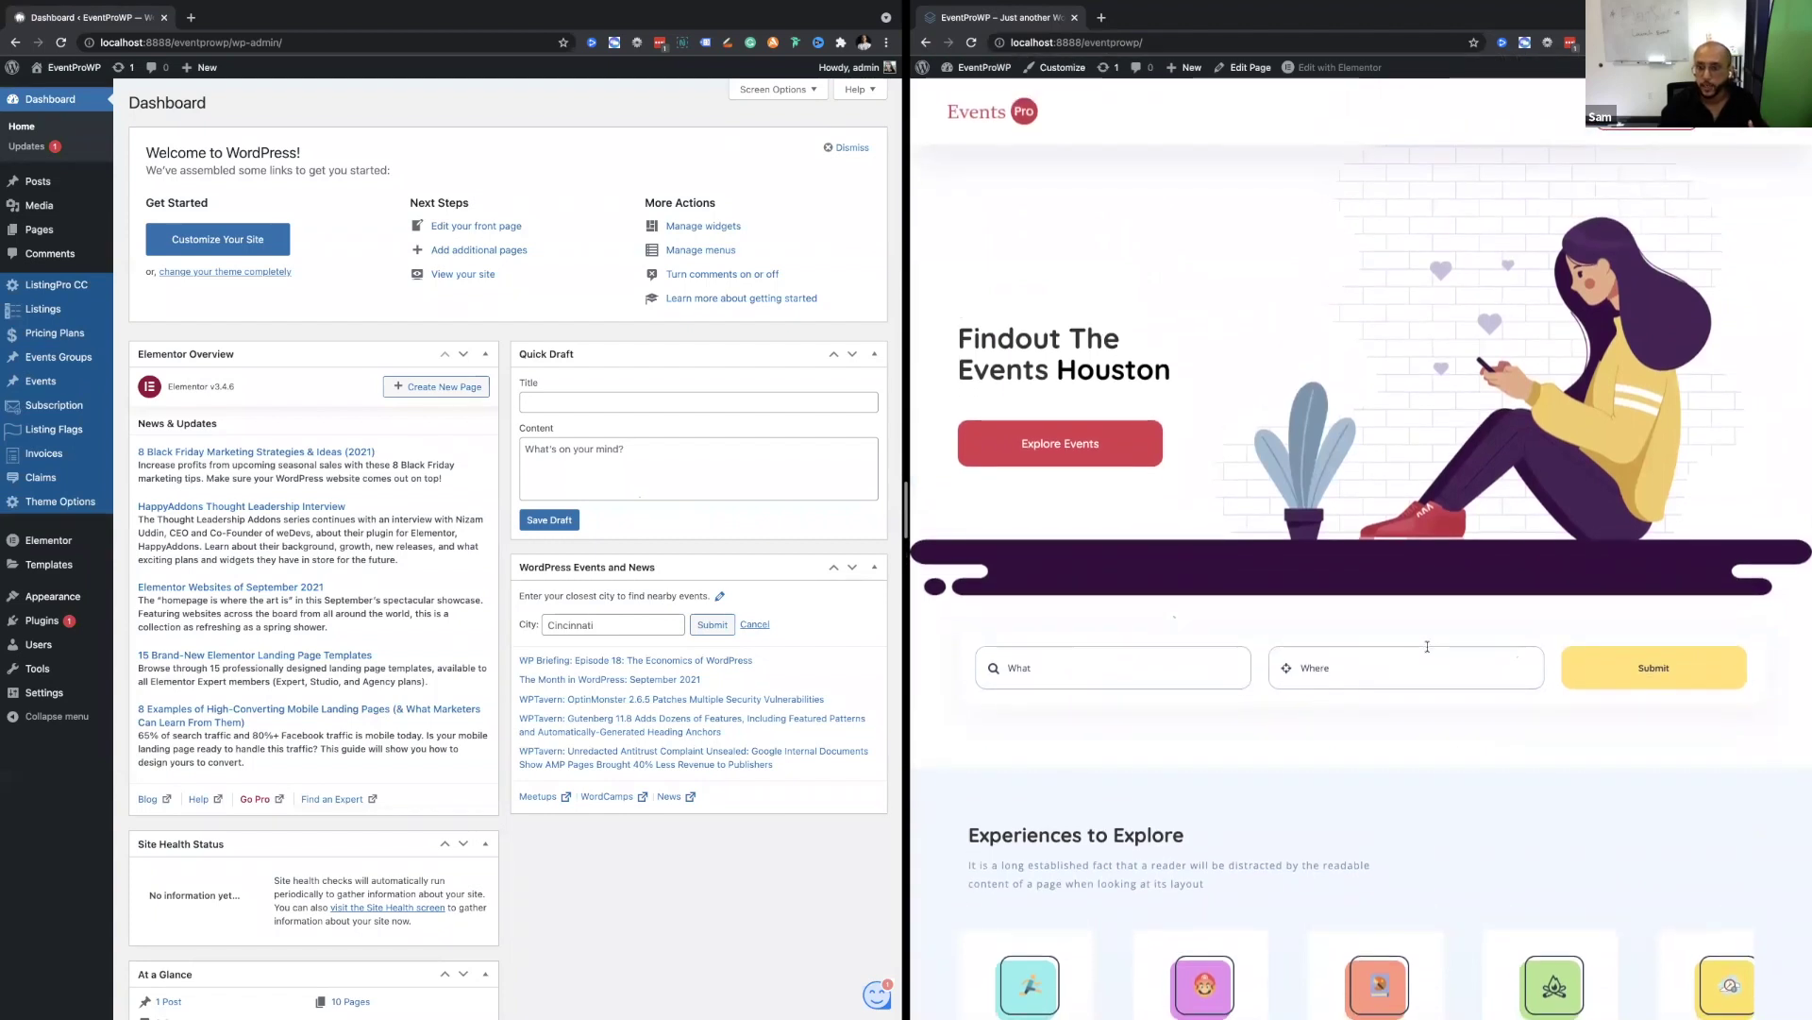
{"action": "scroll", "coordinate": [1427, 646], "scroll_direction": "down", "scroll_amount": 4}
{"action": "scroll", "coordinate": [1310, 359], "scroll_direction": "up", "scroll_amount": 2}
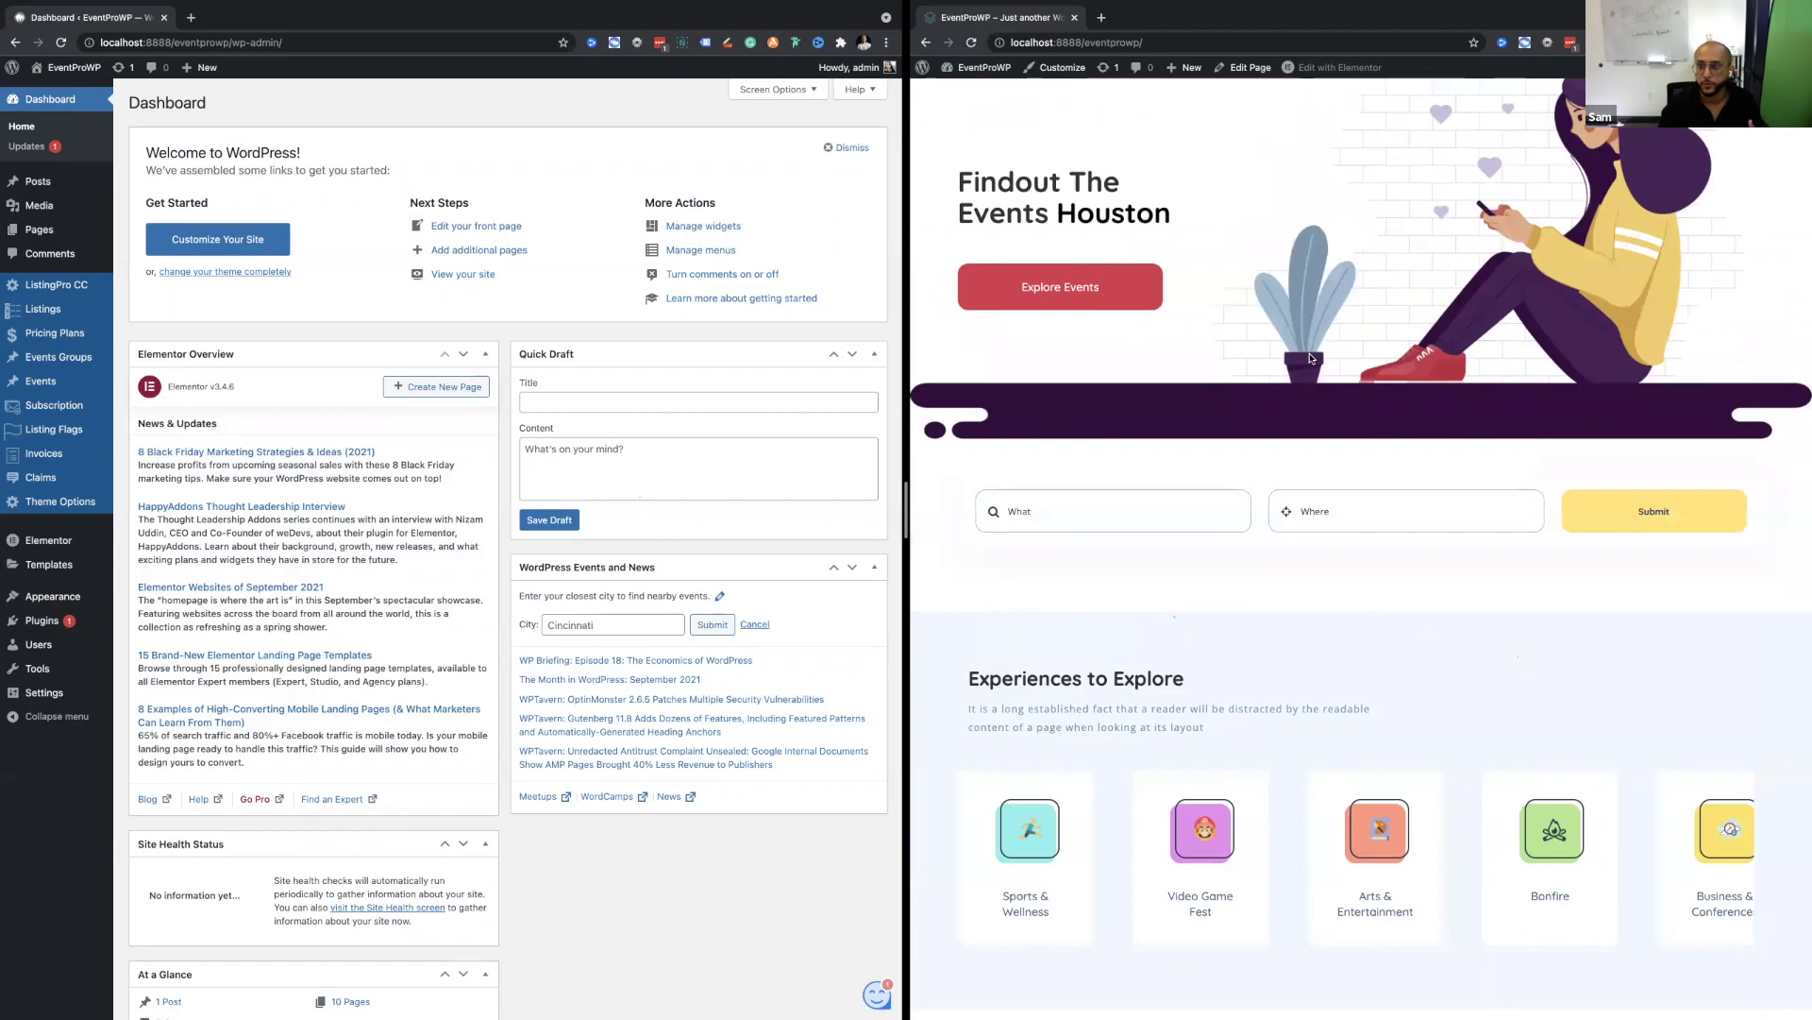
{"action": "key", "text": "ctrl+Left"}
{"action": "key", "text": "ctrl+Right"}
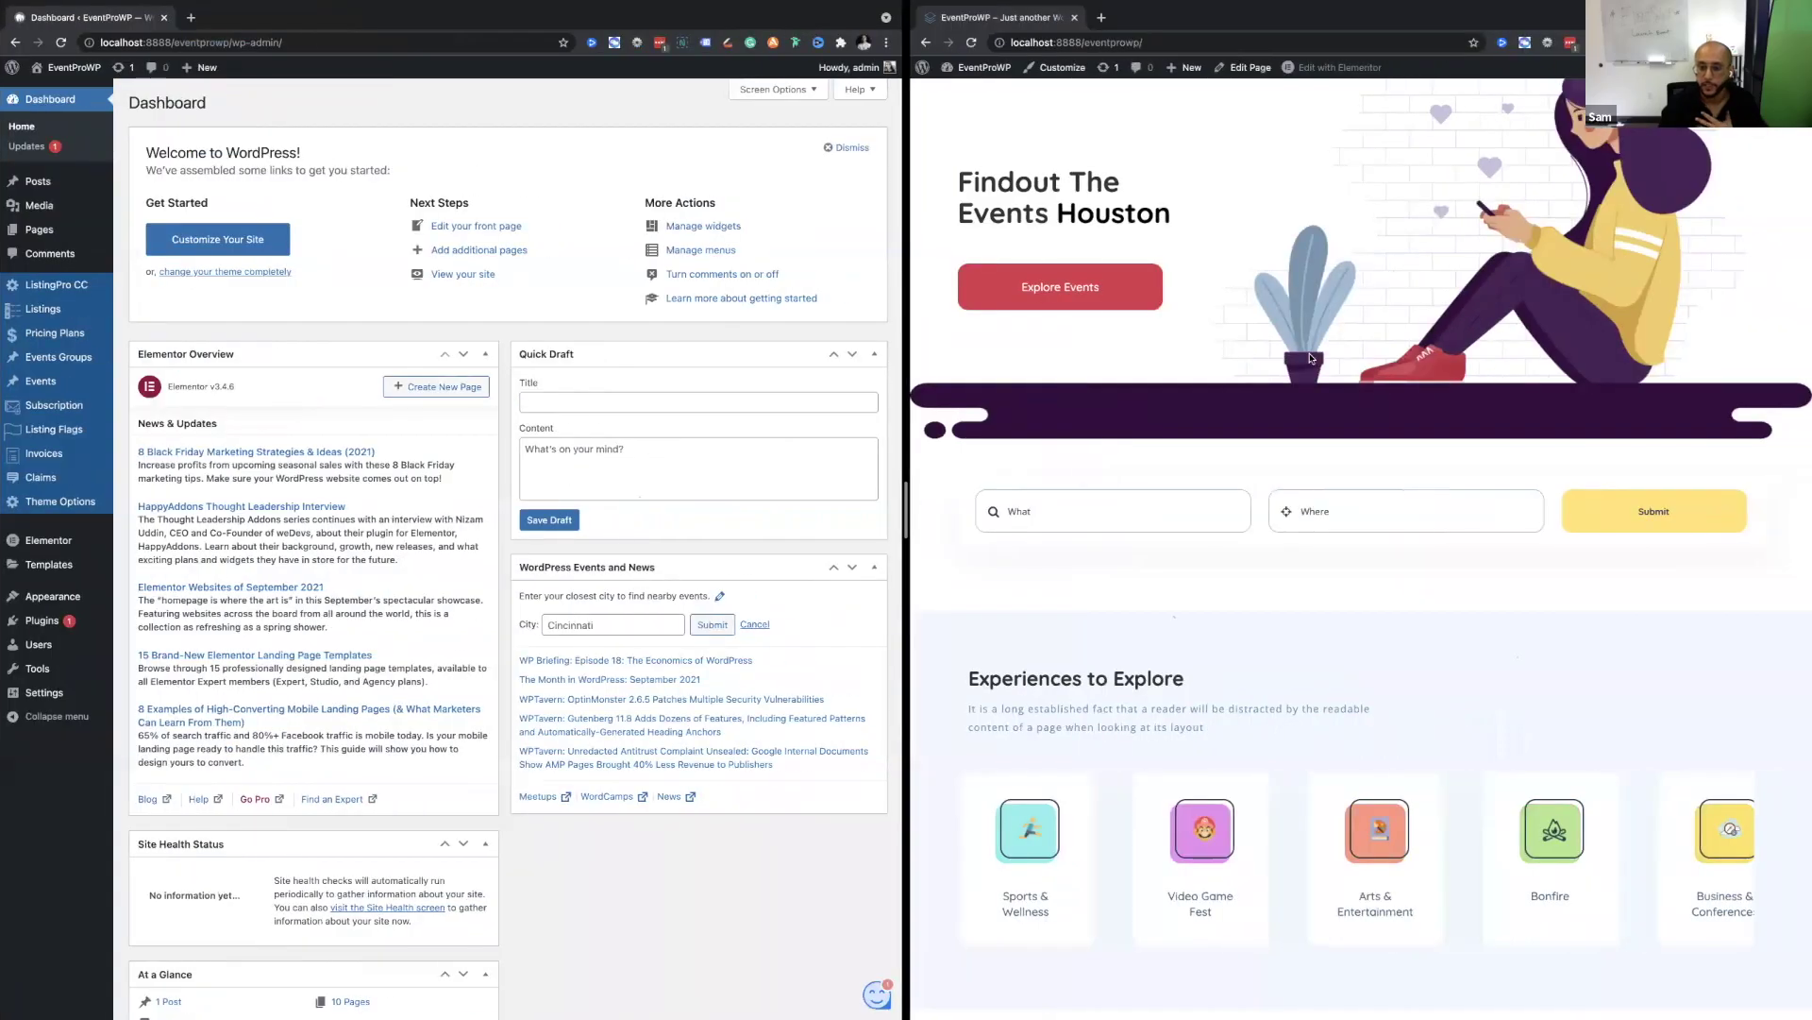
{"action": "scroll", "coordinate": [1311, 359], "scroll_direction": "up", "scroll_amount": 2}
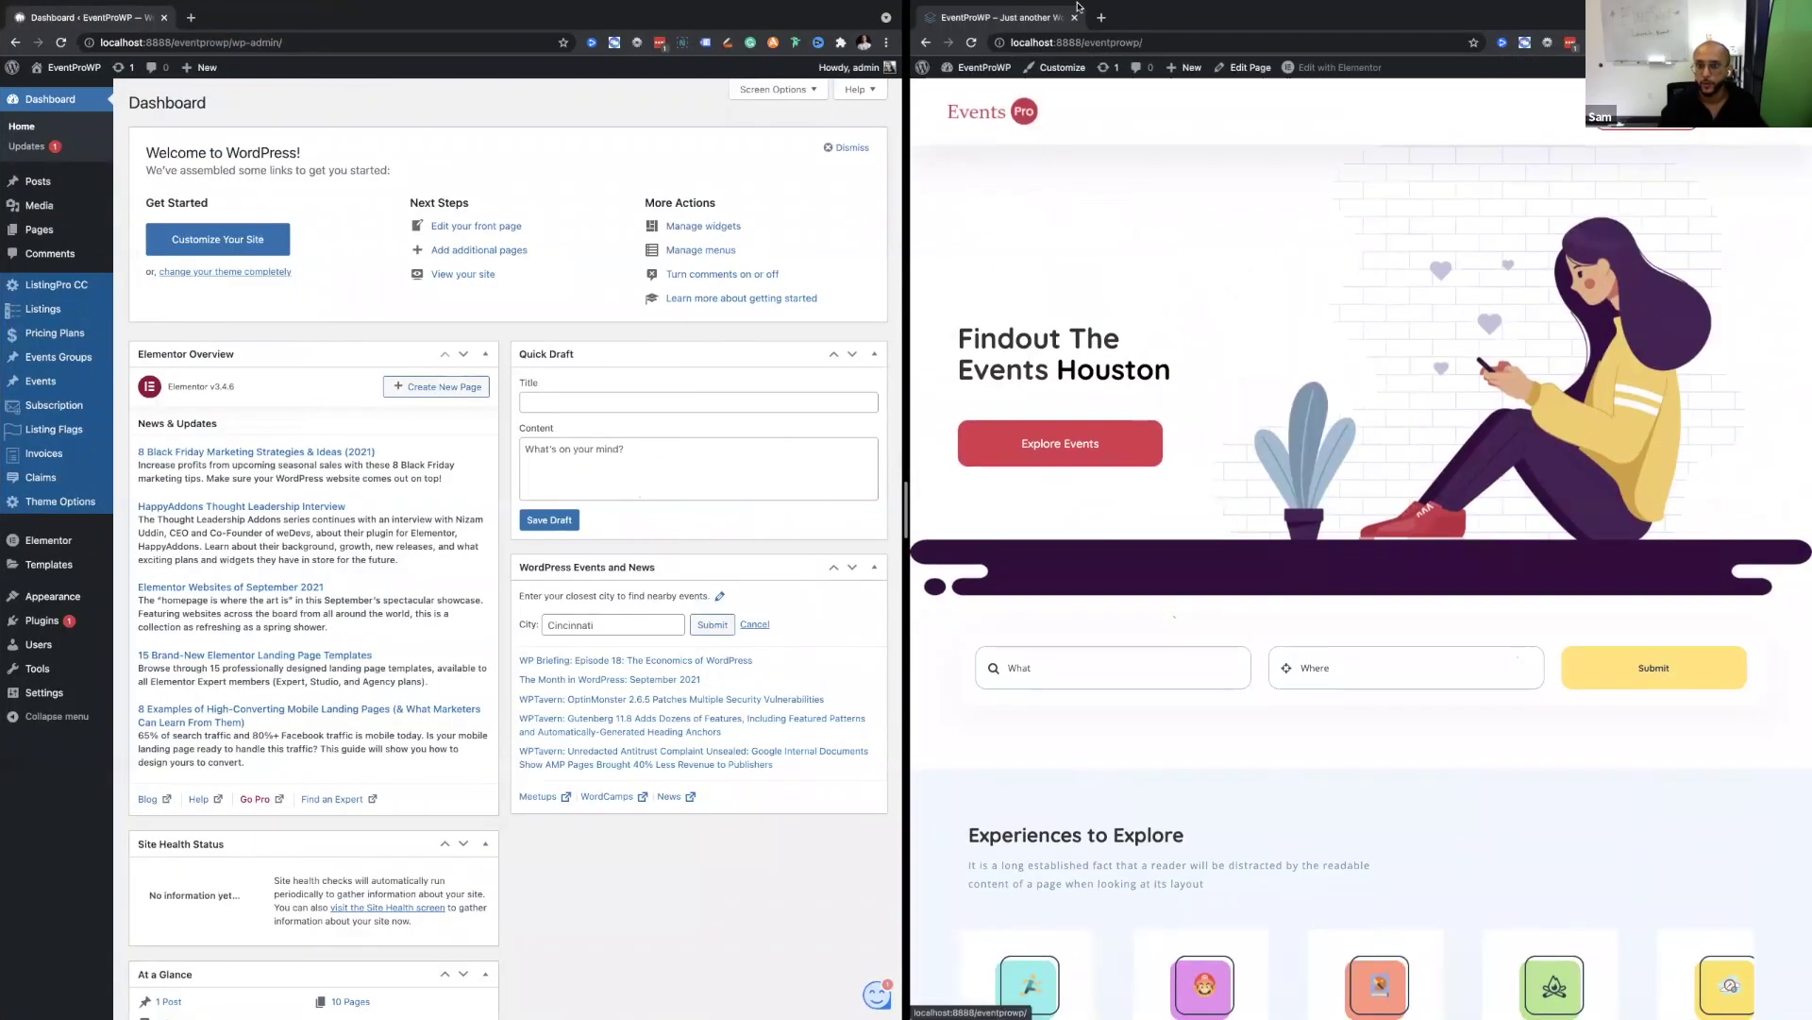
{"action": "key", "text": "ctrl+Left"}
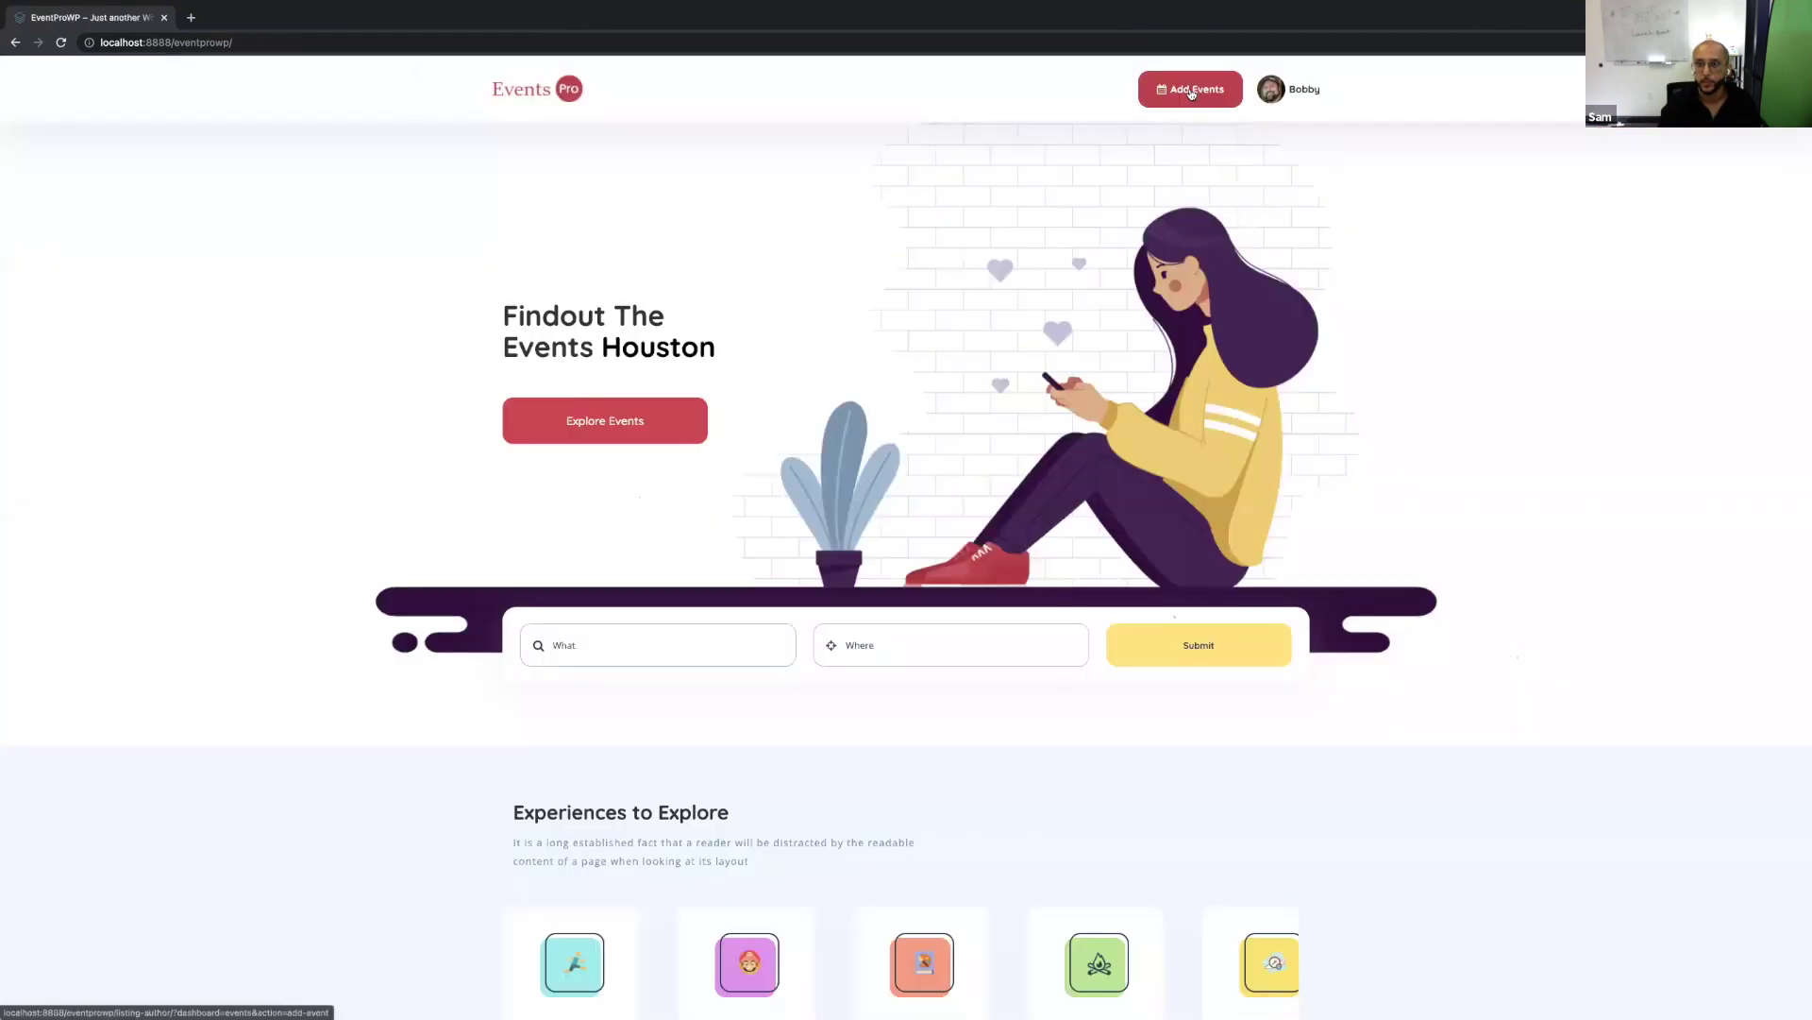
Go from Add Events to Groups, start a new group, and focus the empty Group Title field.
{"action": "left_click", "coordinate": [53, 112]}
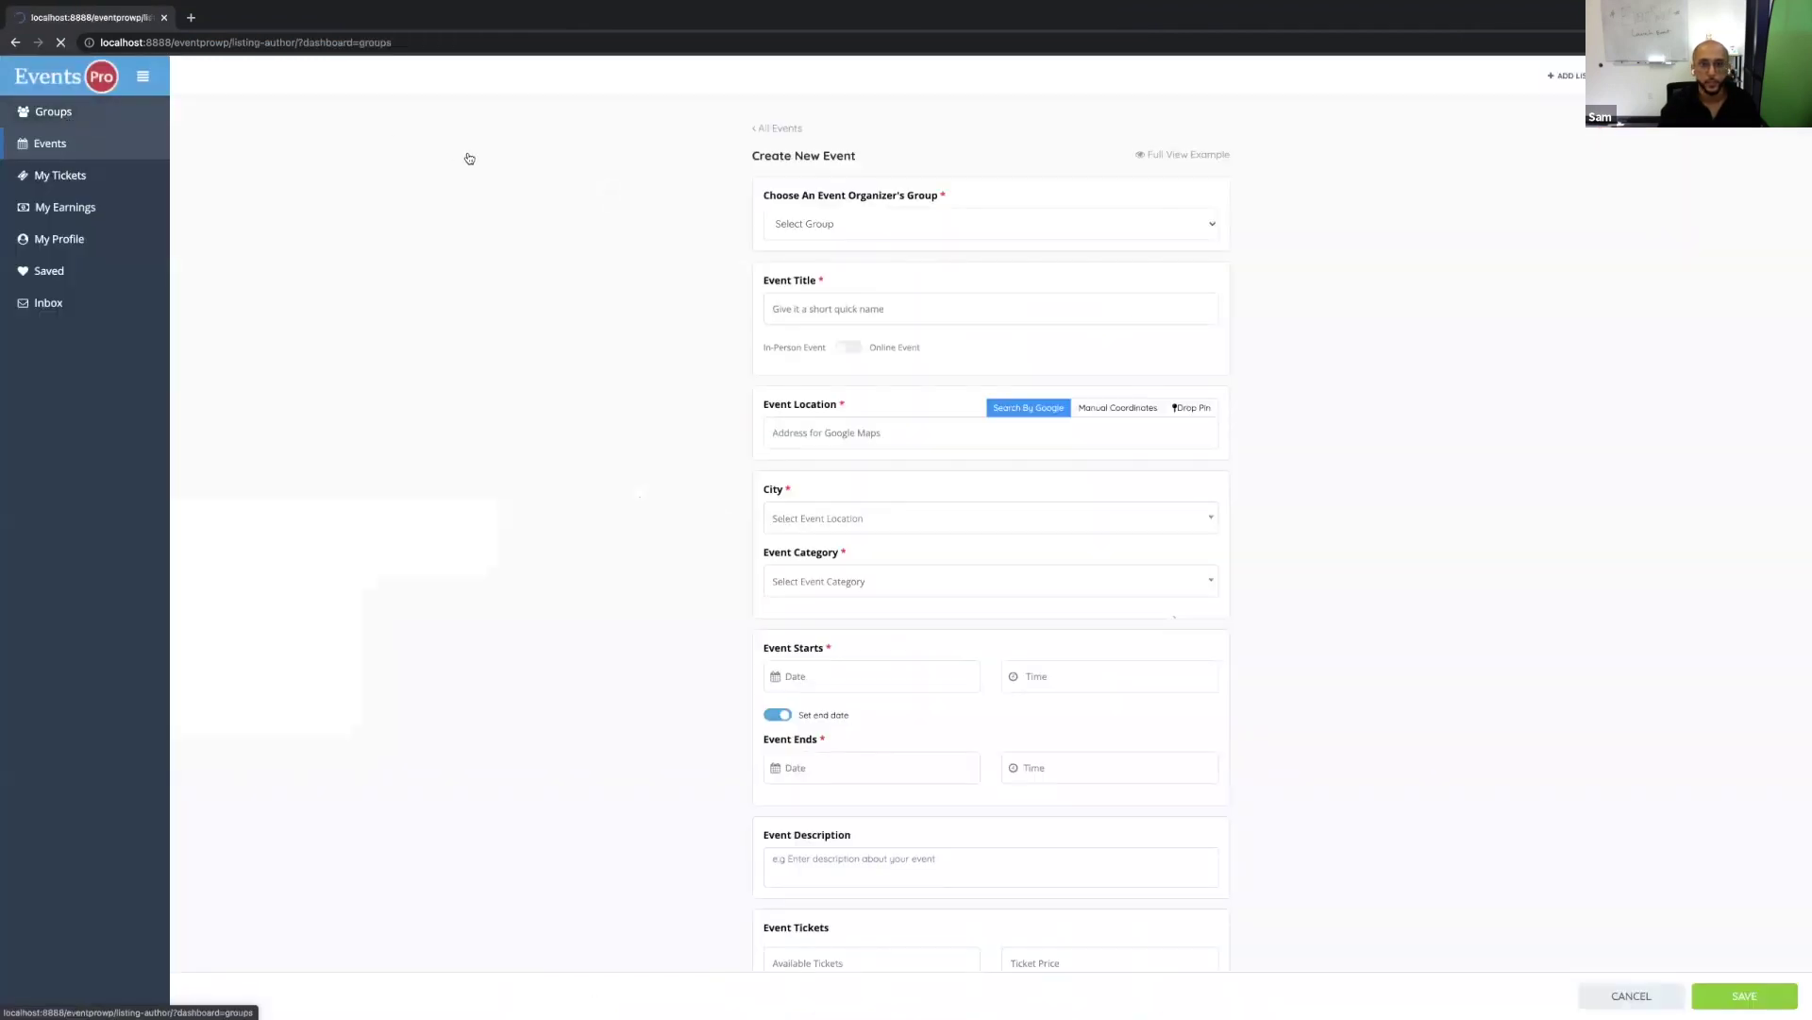
{"action": "left_click", "coordinate": [1677, 147]}
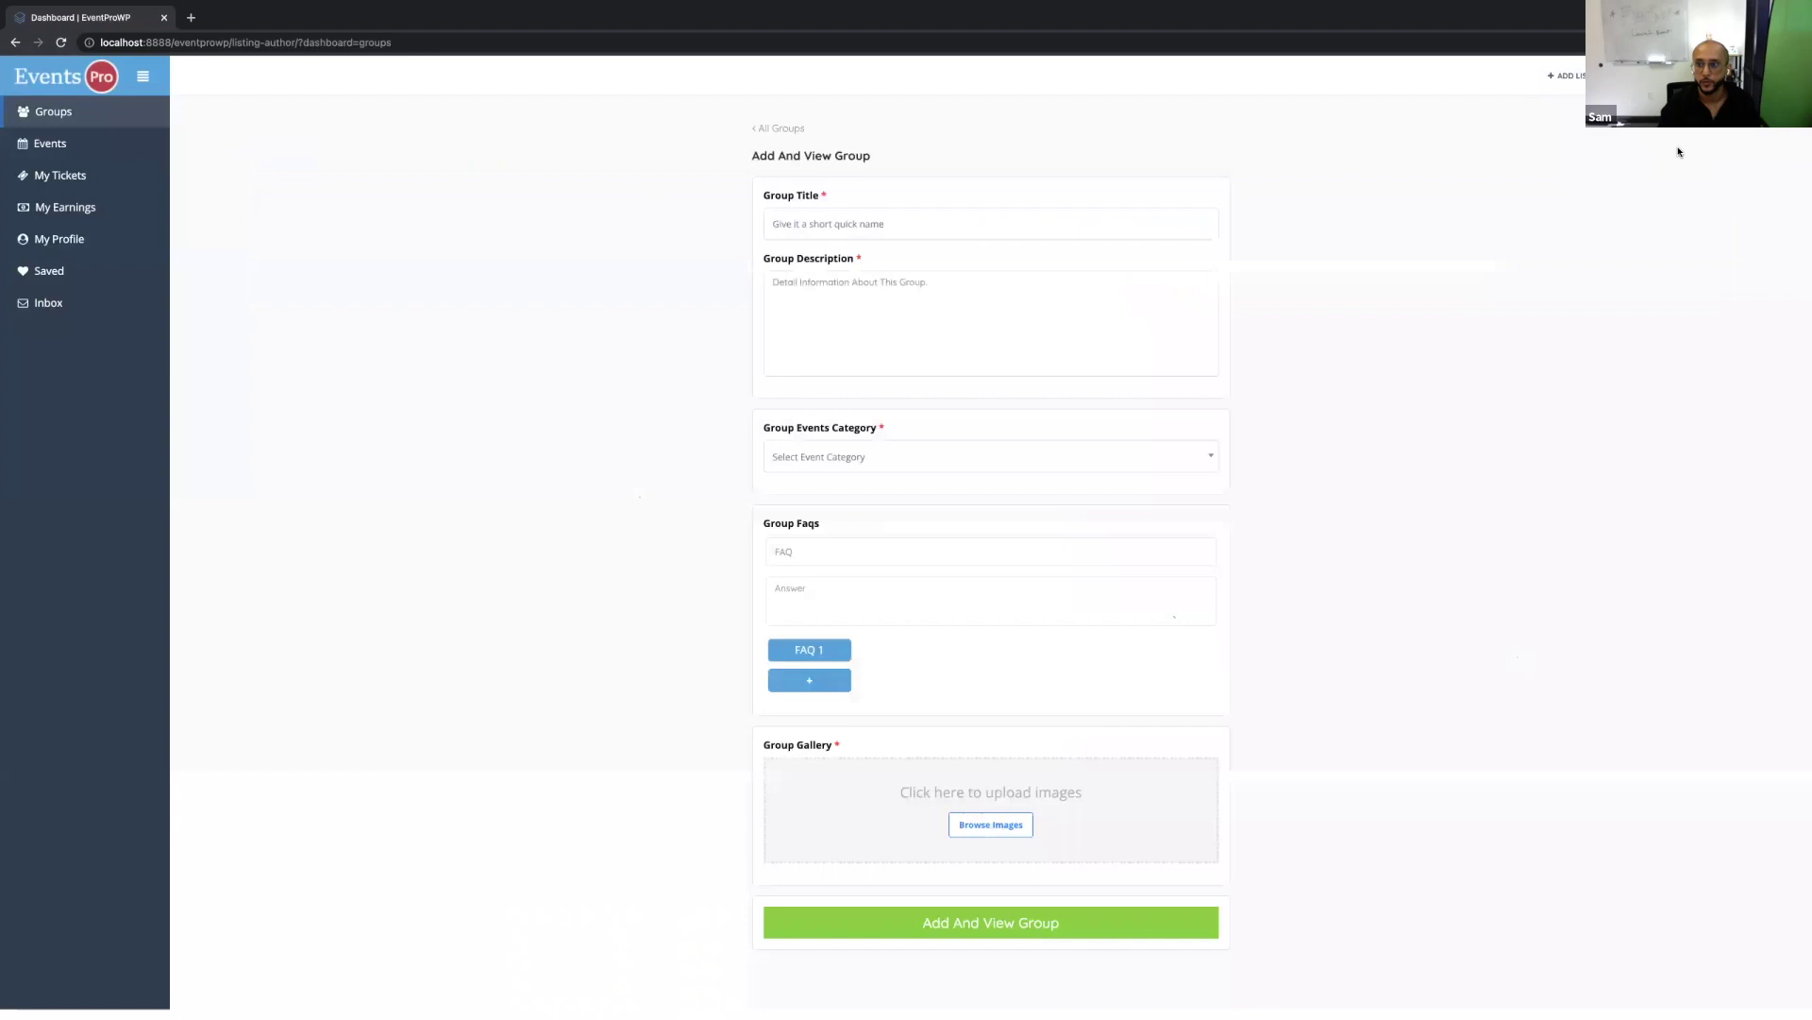
{"action": "left_click", "coordinate": [861, 227]}
Load meetup.com in an incognito tab tiled to the left of the dashboard.
{"action": "left_click", "coordinate": [190, 17]}
{"action": "type", "text": "meetup.com"}
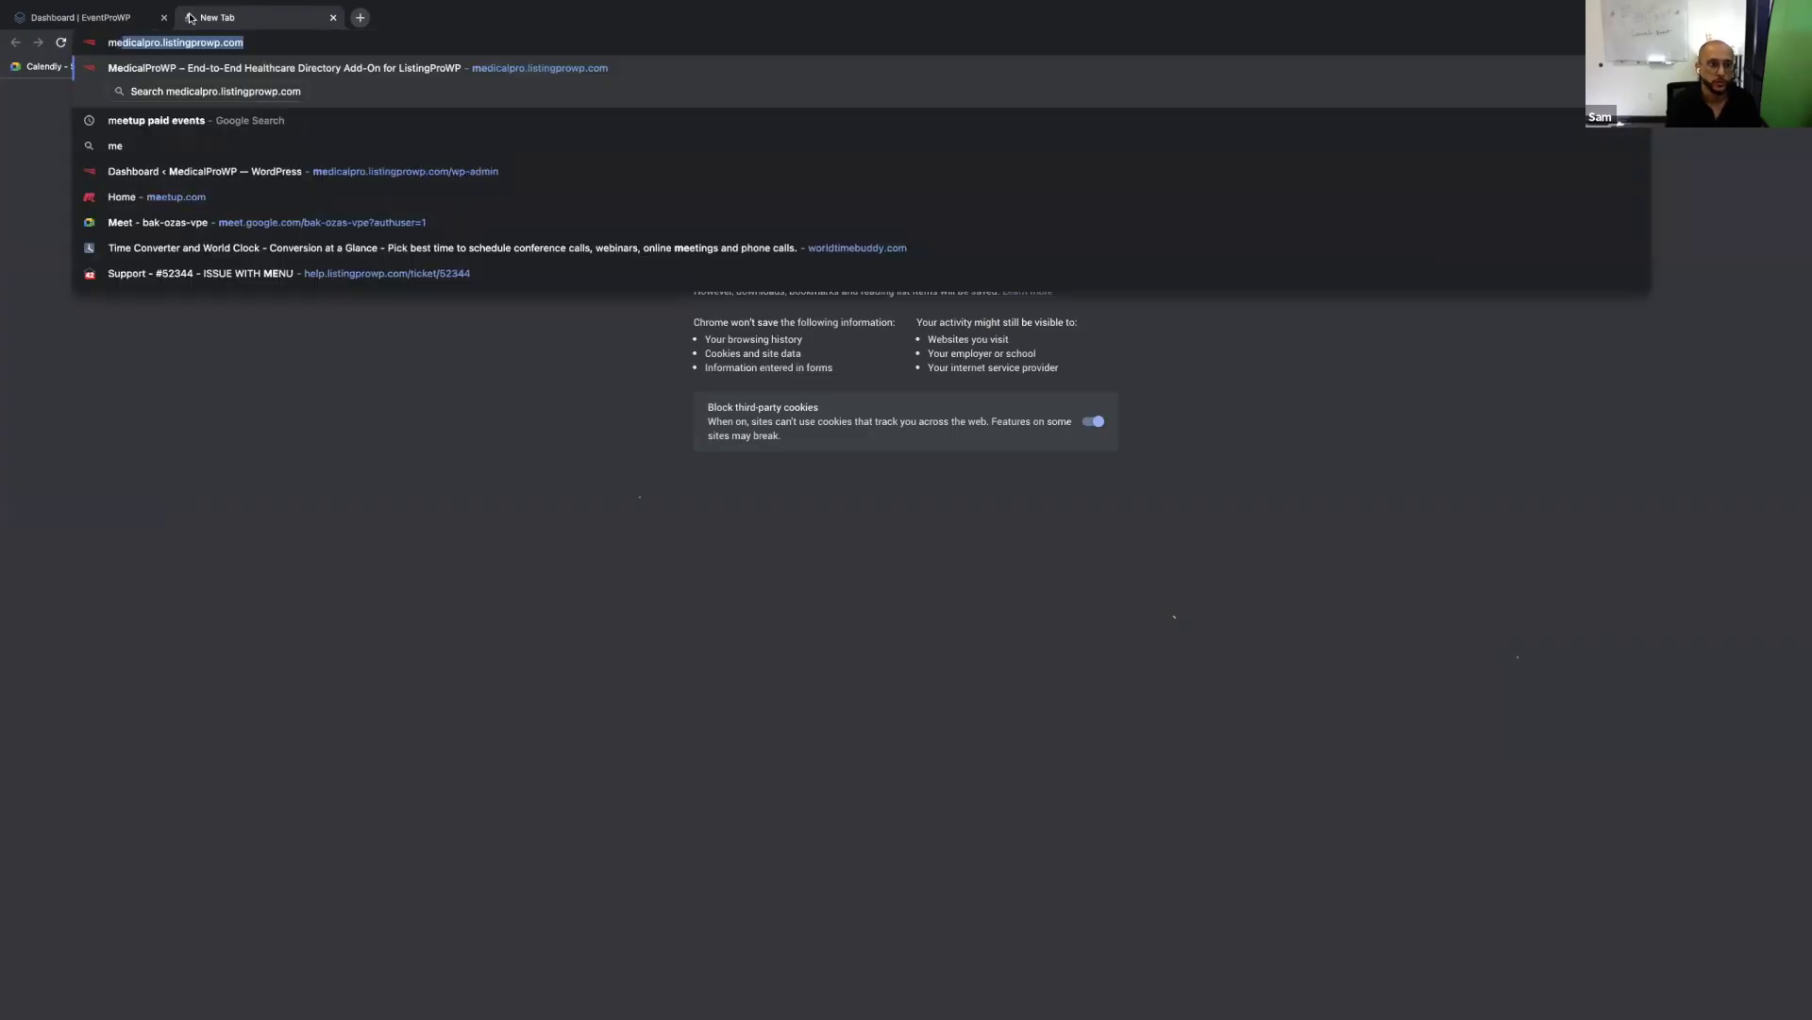
{"action": "key", "text": "Return"}
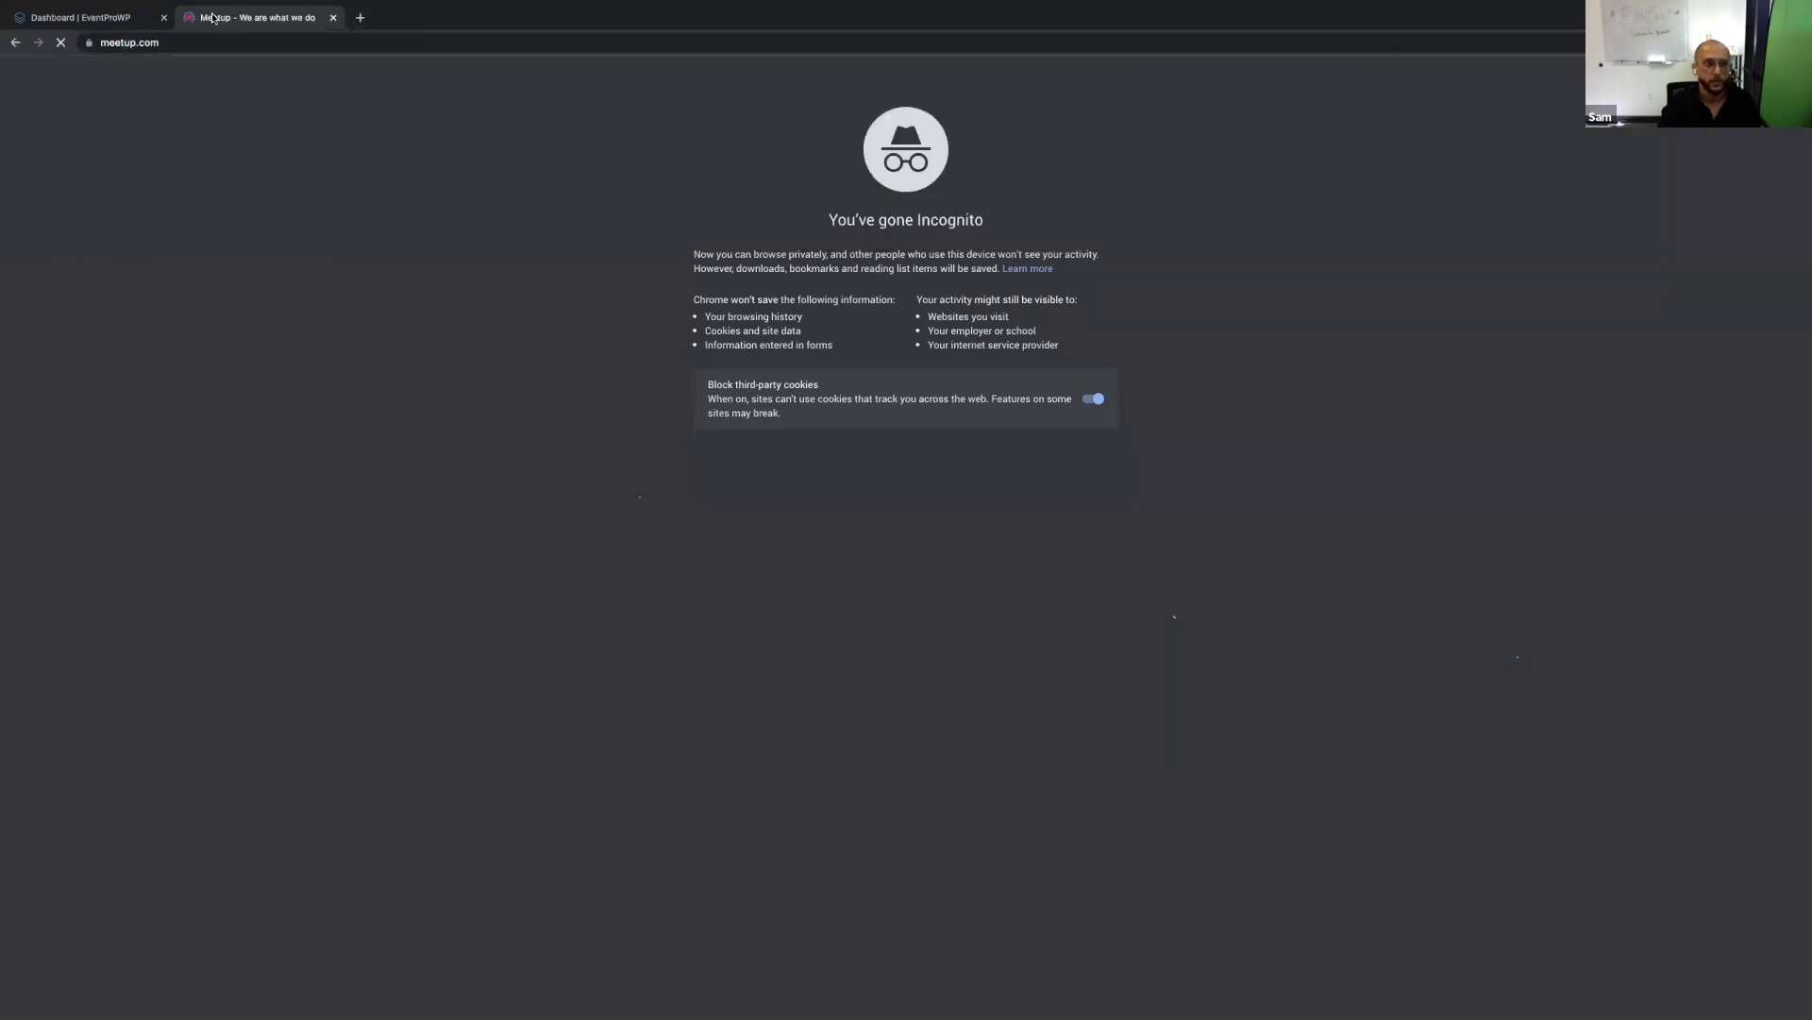
{"action": "key", "text": "ctrl+alt+Left"}
Open the Metaverse event on Meetup and start a new group from the dashboard's Groups list.
{"action": "scroll", "coordinate": [486, 516], "scroll_direction": "down", "scroll_amount": 10}
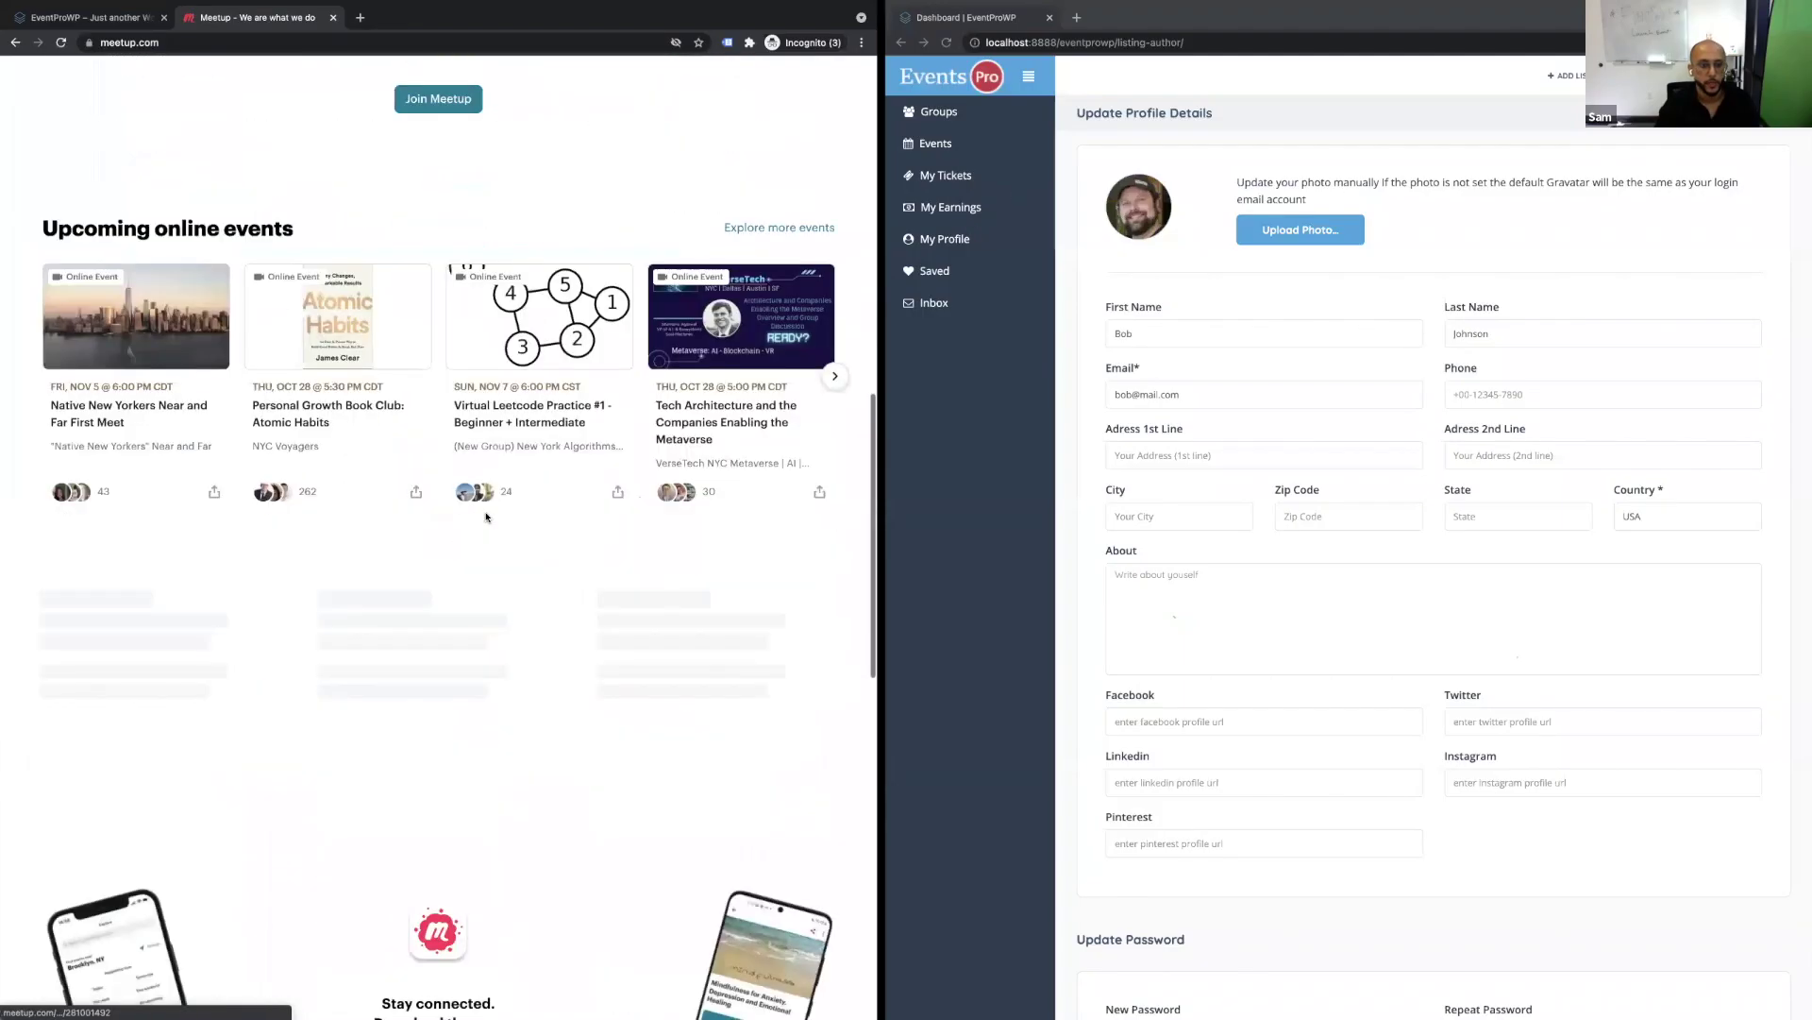
{"action": "left_click", "coordinate": [705, 338]}
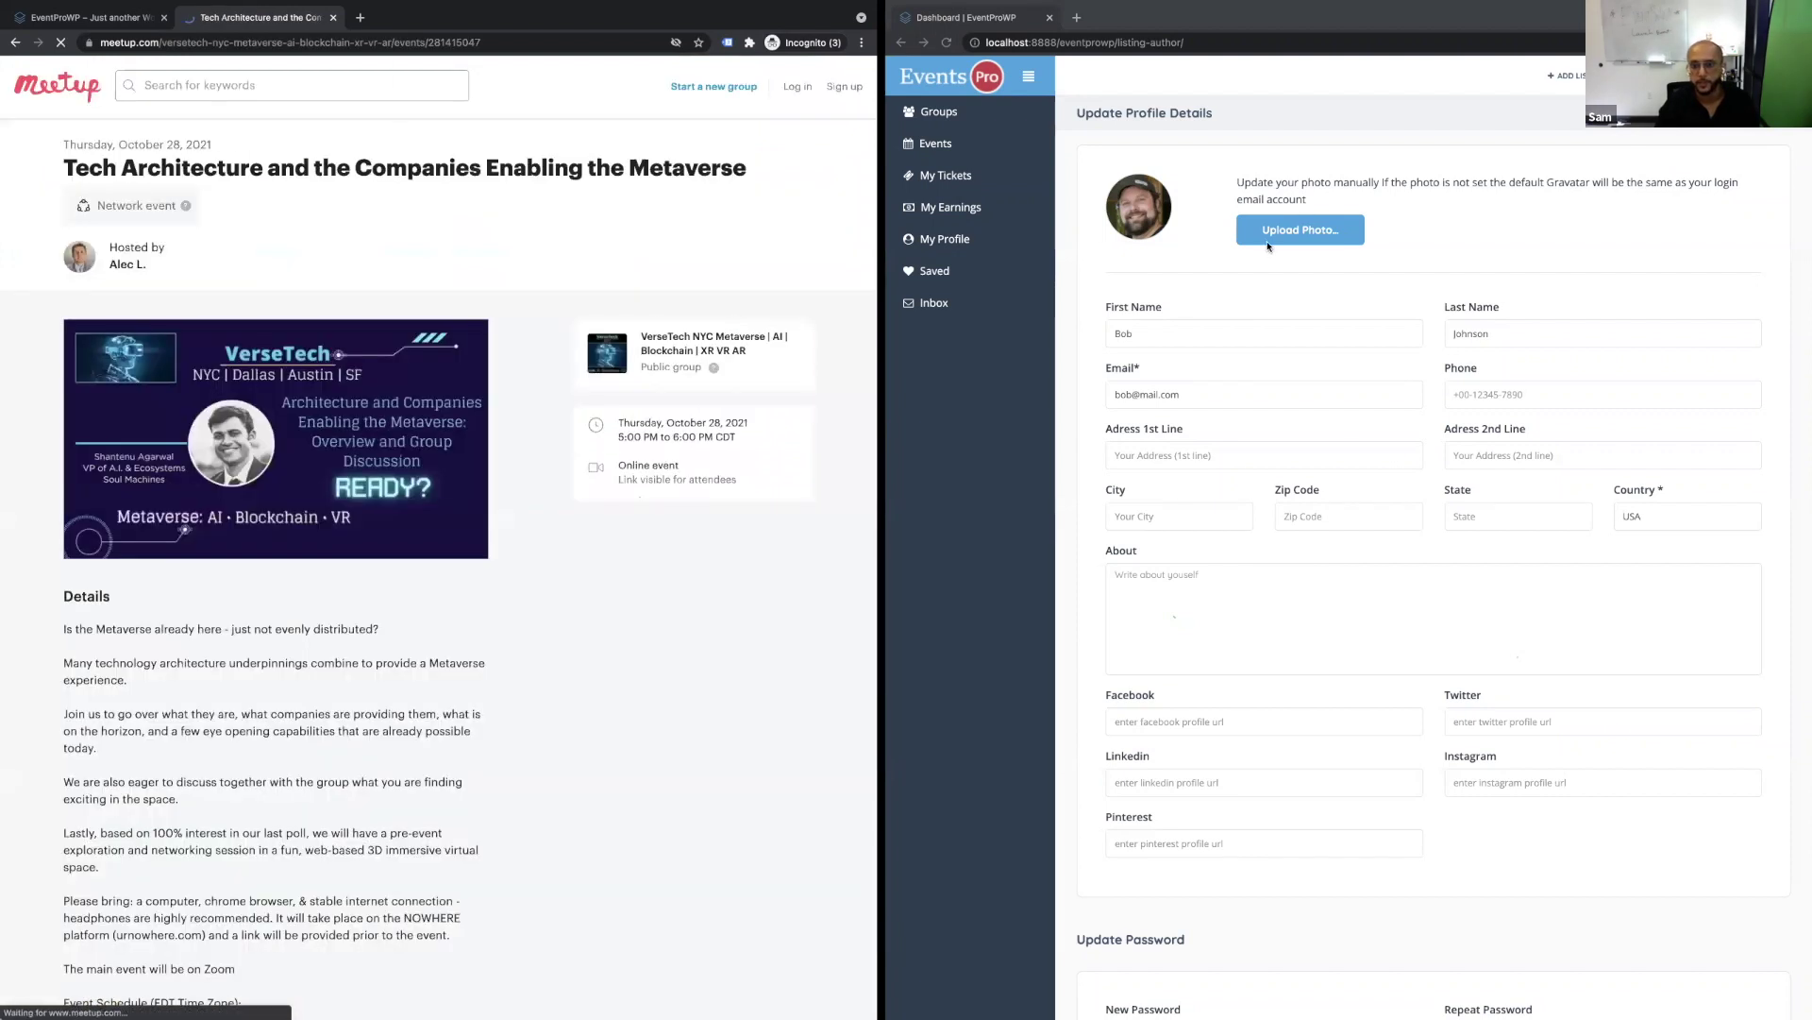
{"action": "left_click", "coordinate": [1002, 115]}
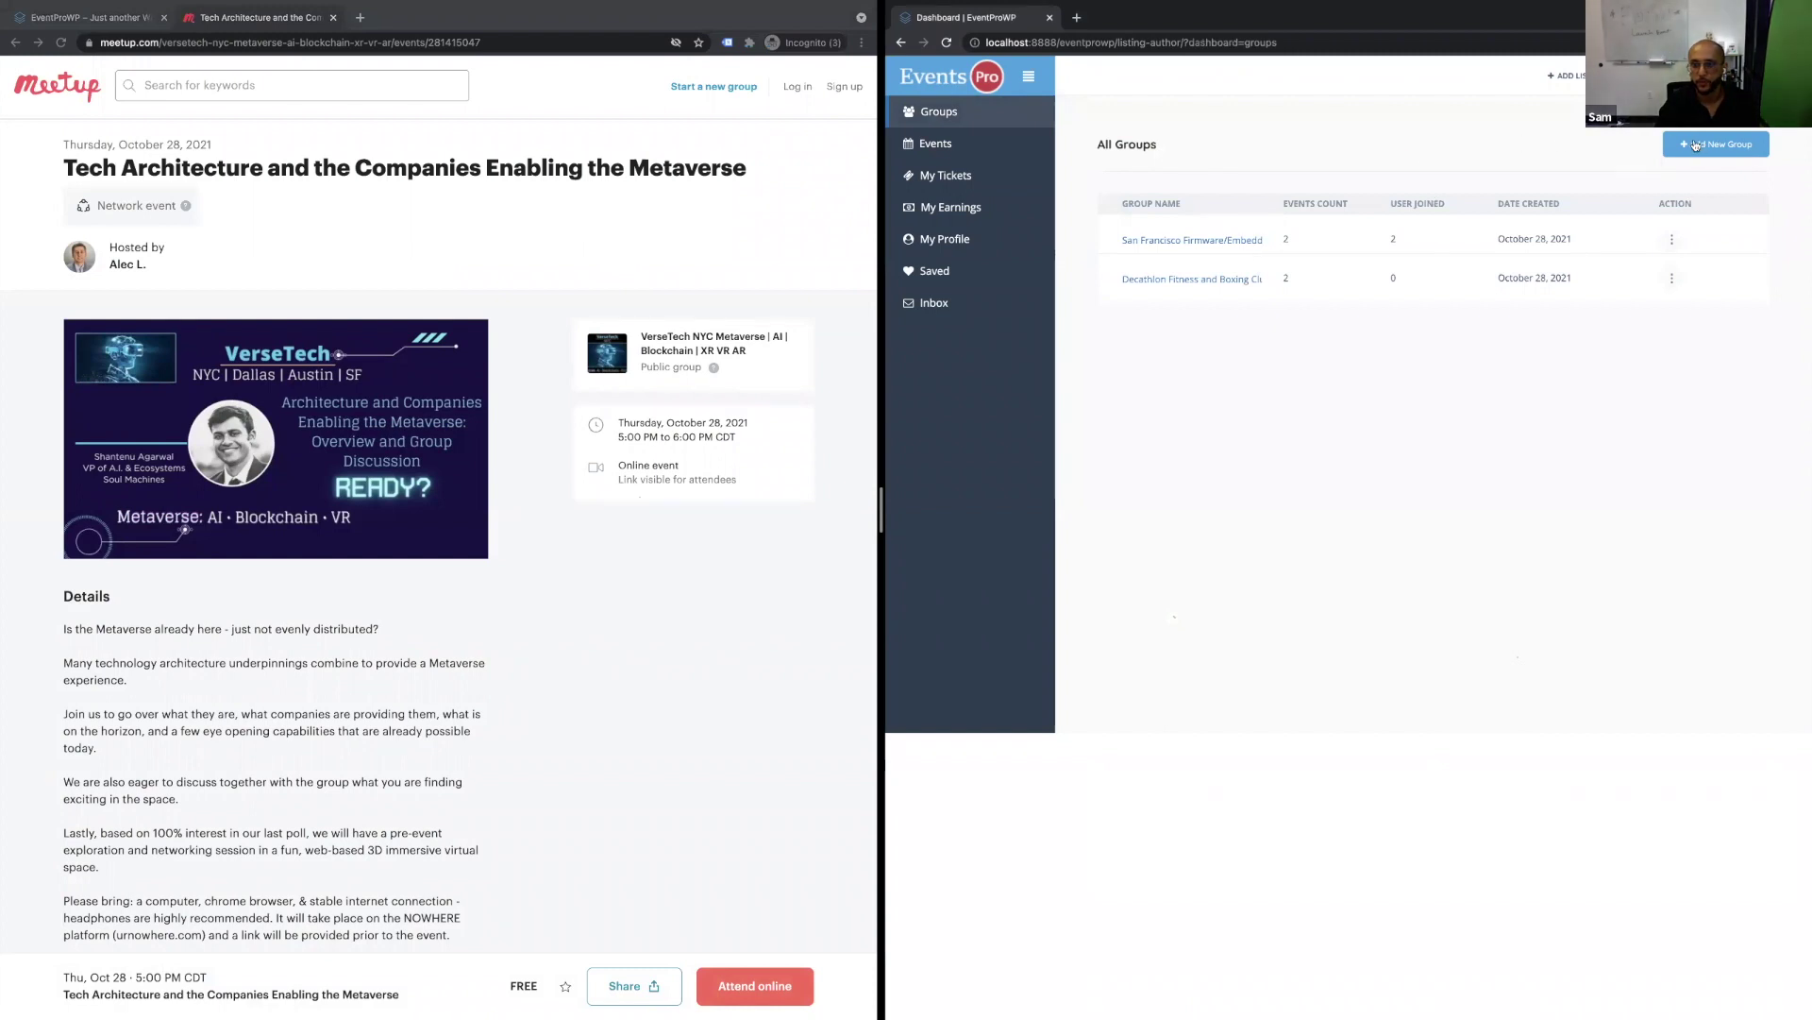
{"action": "left_click", "coordinate": [1696, 144]}
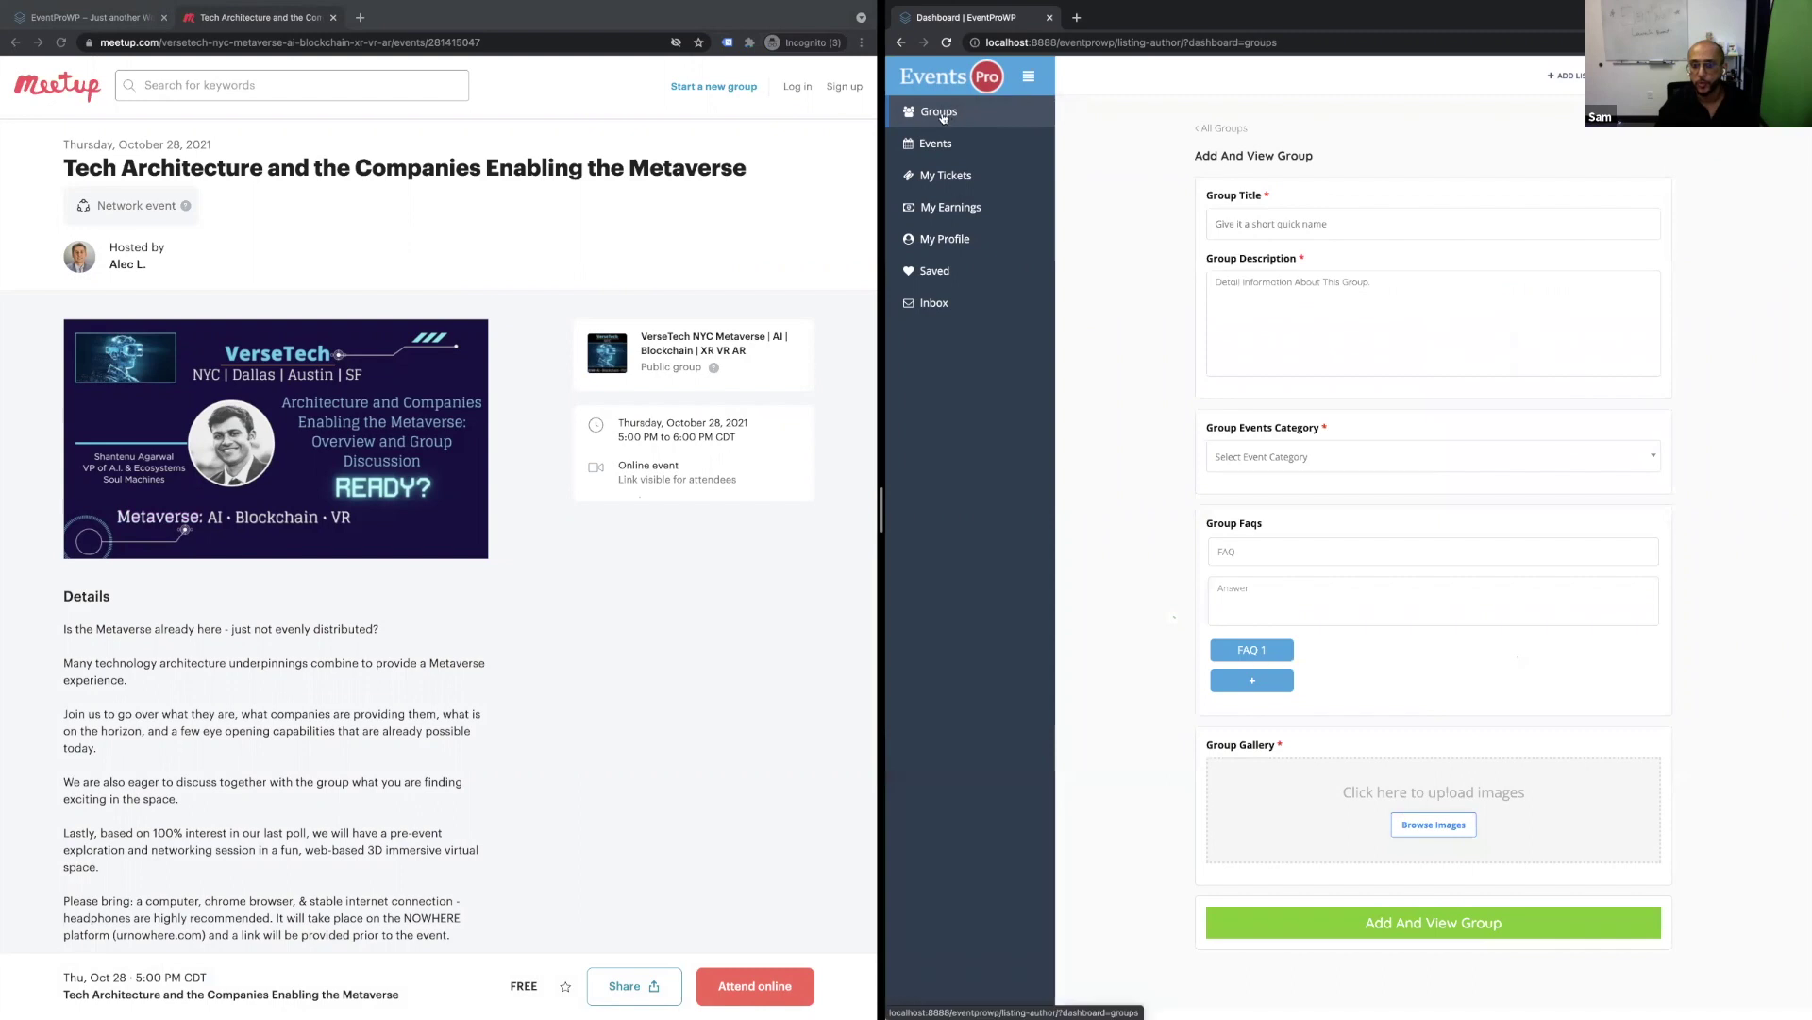
Copy the Meetup group's full title into the Group Title field.
{"action": "key", "text": "ctrl+plus"}
{"action": "key", "text": "ctrl+plus"}
{"action": "key", "text": "ctrl+plus"}
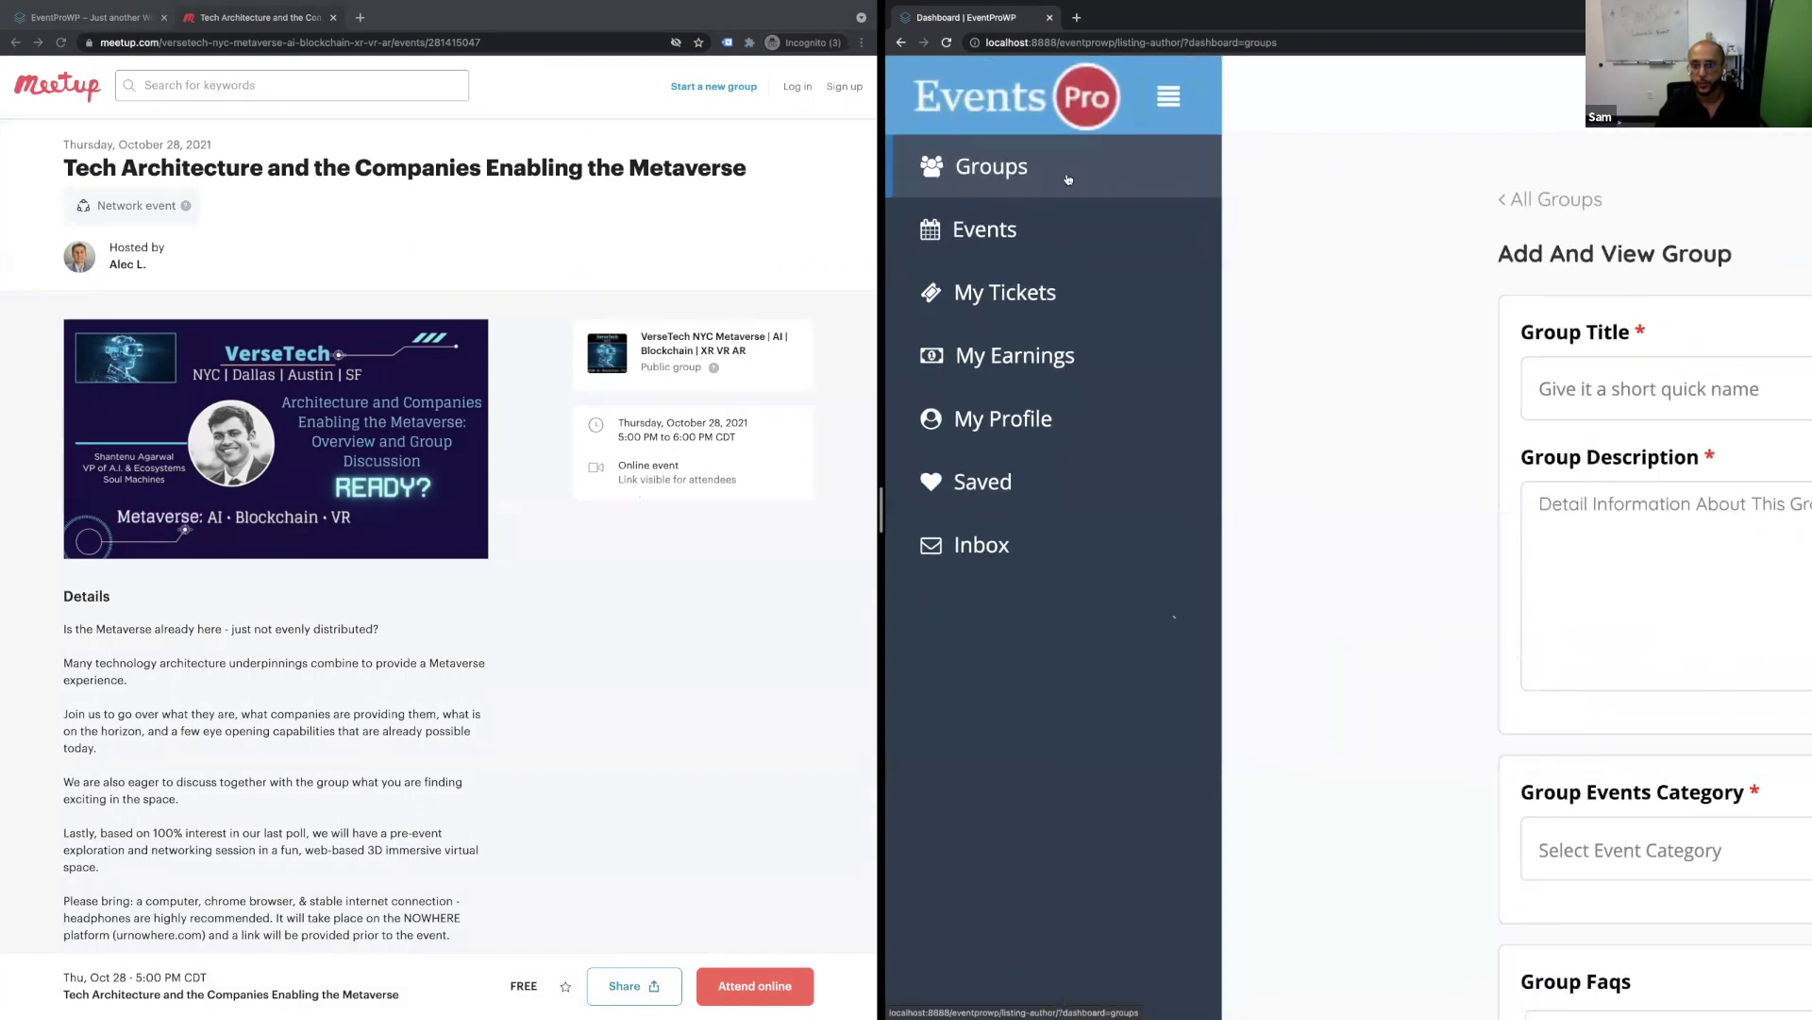
{"action": "key", "text": "ctrl+minus"}
{"action": "key", "text": "ctrl+minus"}
{"action": "key", "text": "ctrl+minus"}
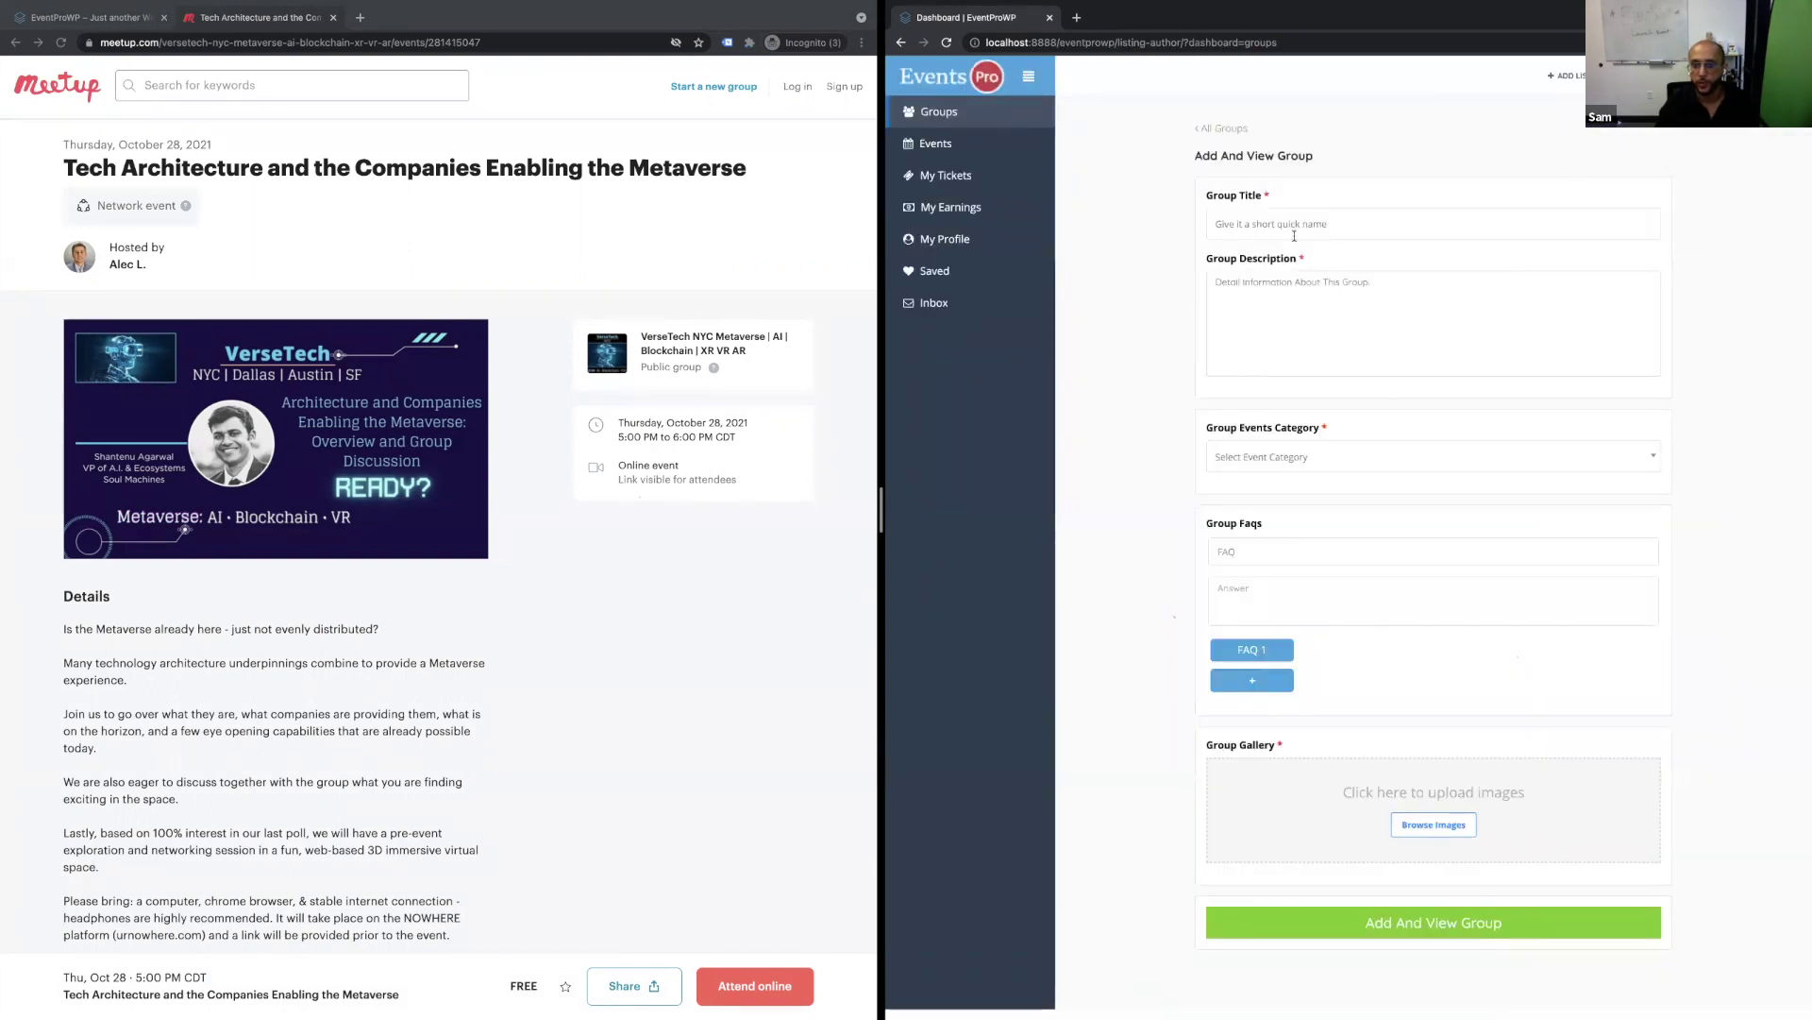
{"action": "left_click", "coordinate": [696, 343], "text": "super"}
{"action": "left_click", "coordinate": [415, 17]}
{"action": "left_click_drag", "start_coordinate": [813, 223], "coordinate": [507, 176]}
{"action": "key", "text": "ctrl+c"}
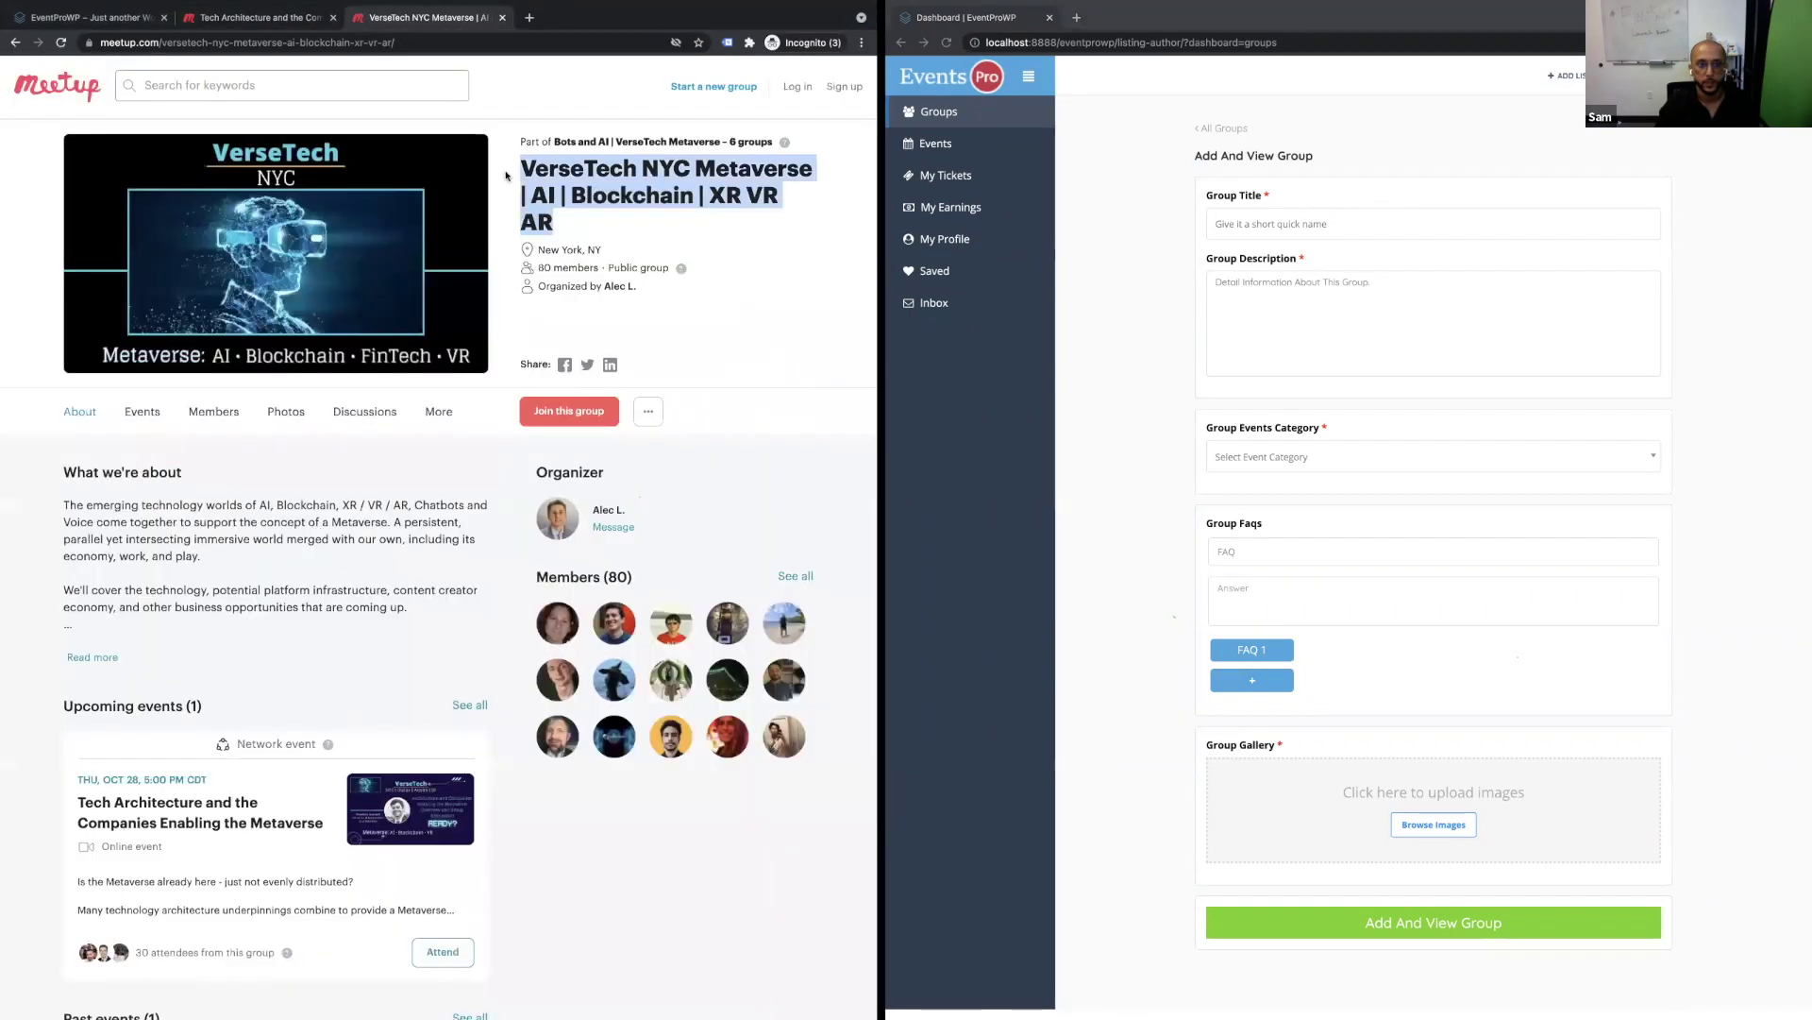
{"action": "left_click", "coordinate": [1299, 214]}
{"action": "key", "text": "ctrl+v"}
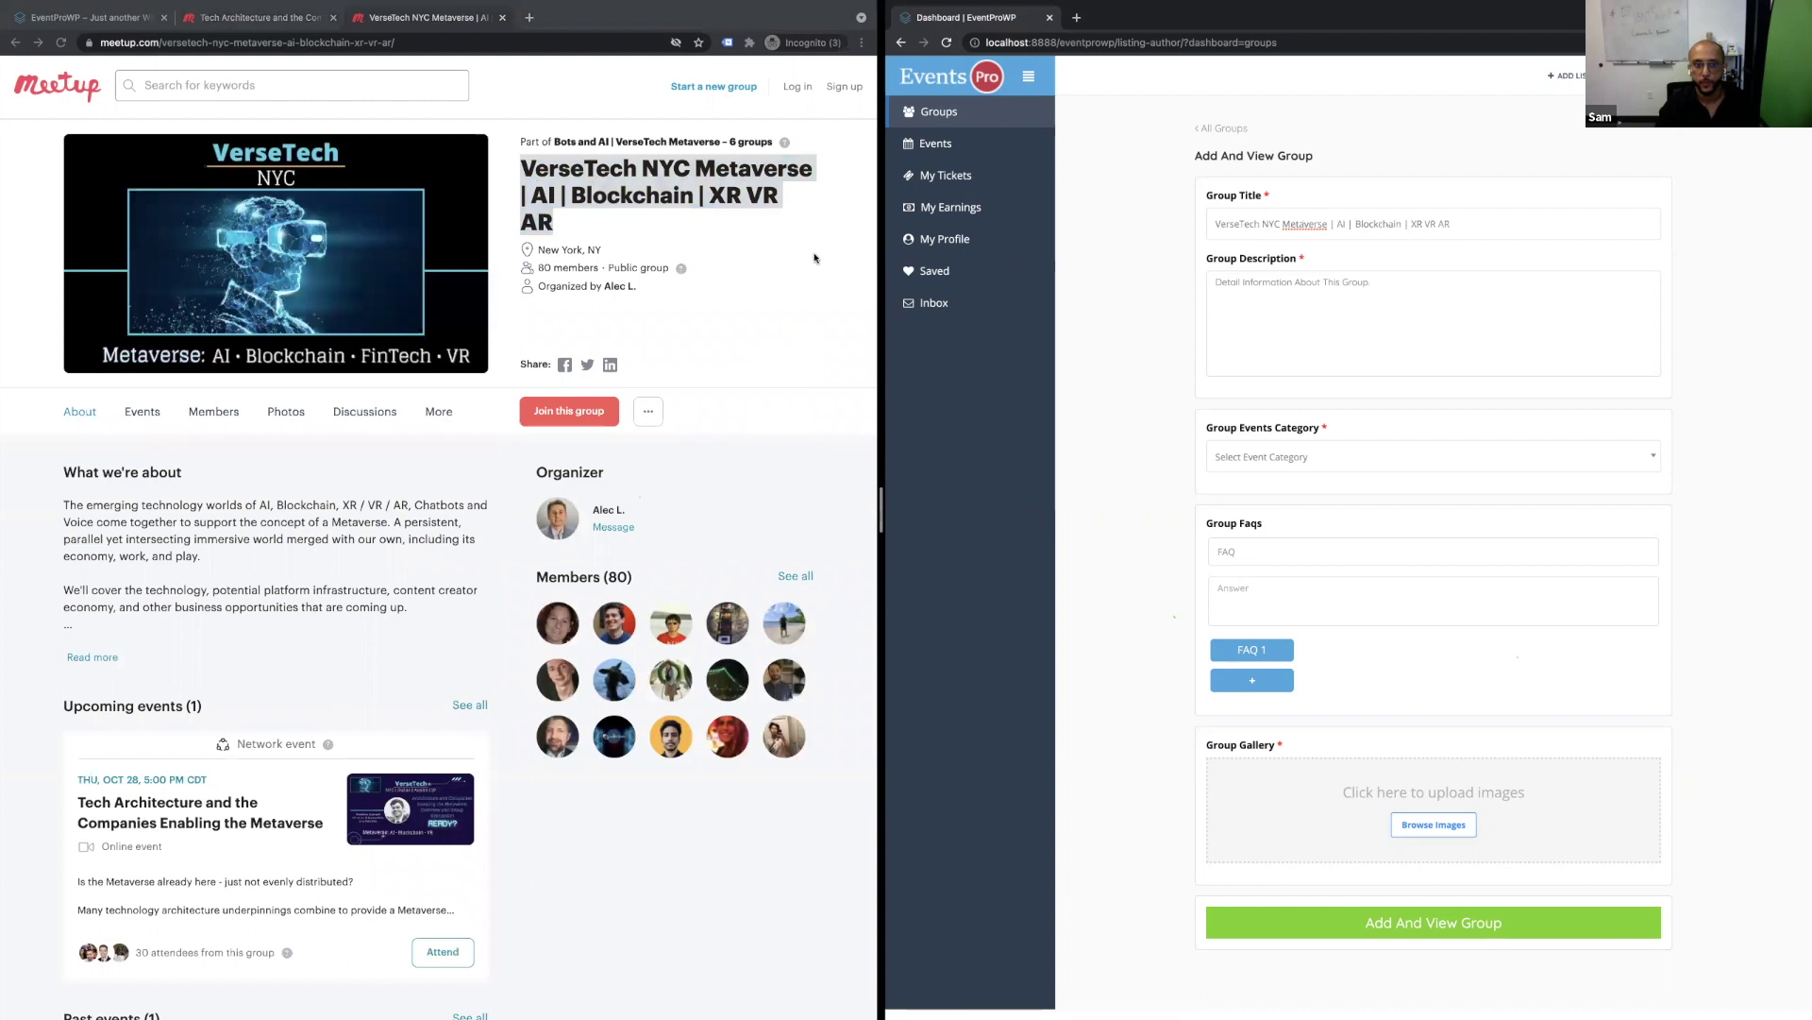
Paste the group's About paragraph as the description and set the category to Seminars.
{"action": "triple_click", "coordinate": [316, 515]}
{"action": "key", "text": "ctrl+c"}
{"action": "left_click", "coordinate": [1365, 320]}
{"action": "key", "text": "ctrl+v"}
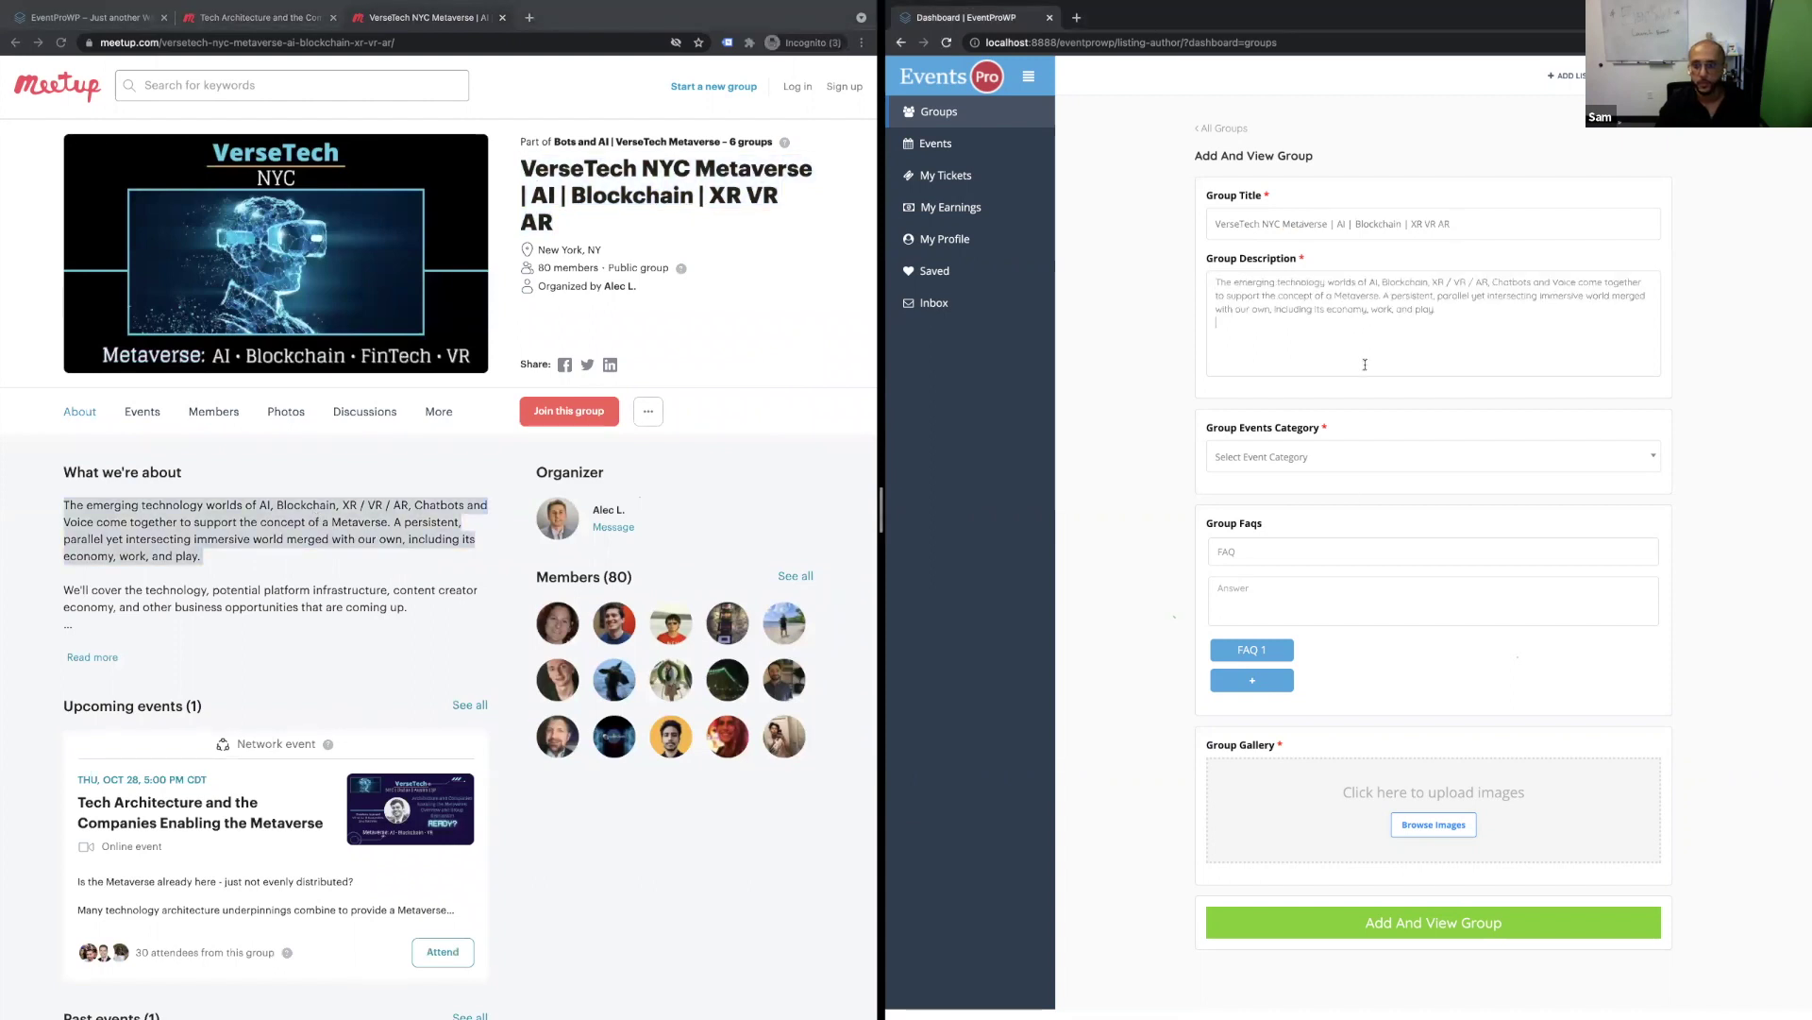
{"action": "left_click", "coordinate": [1344, 460]}
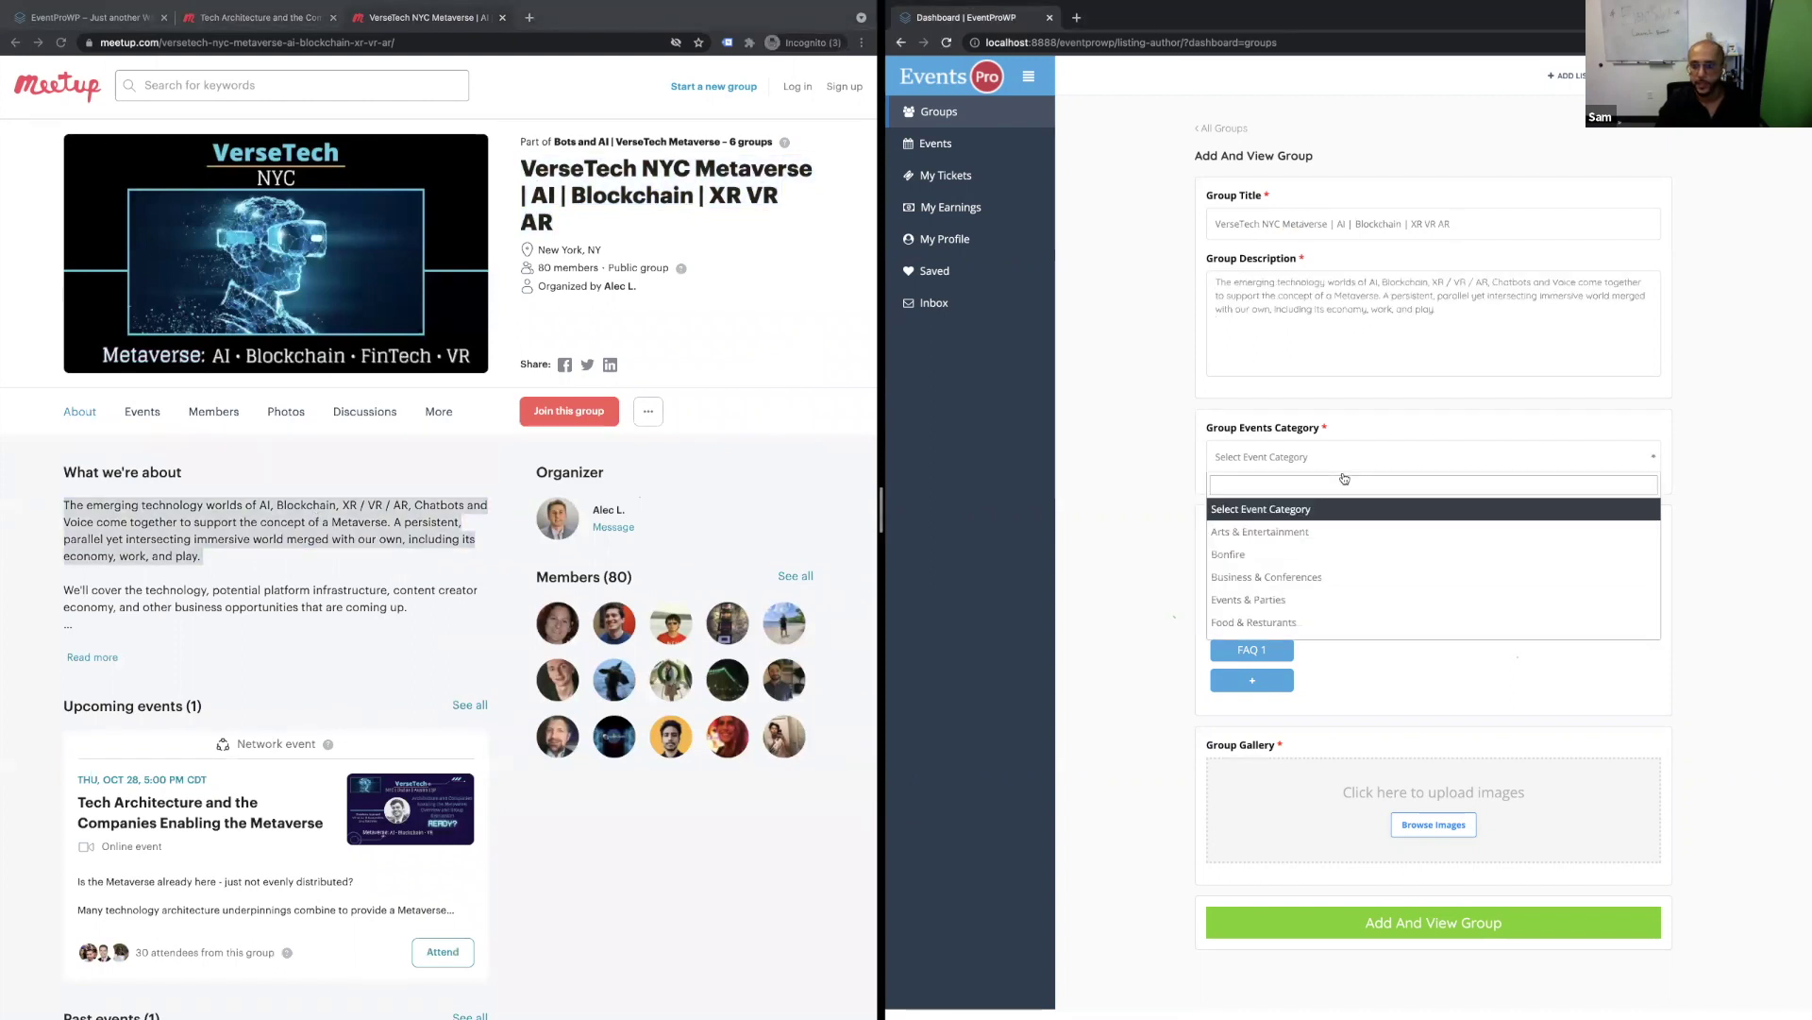
{"action": "left_click", "coordinate": [1322, 594]}
{"action": "left_click", "coordinate": [1322, 457]}
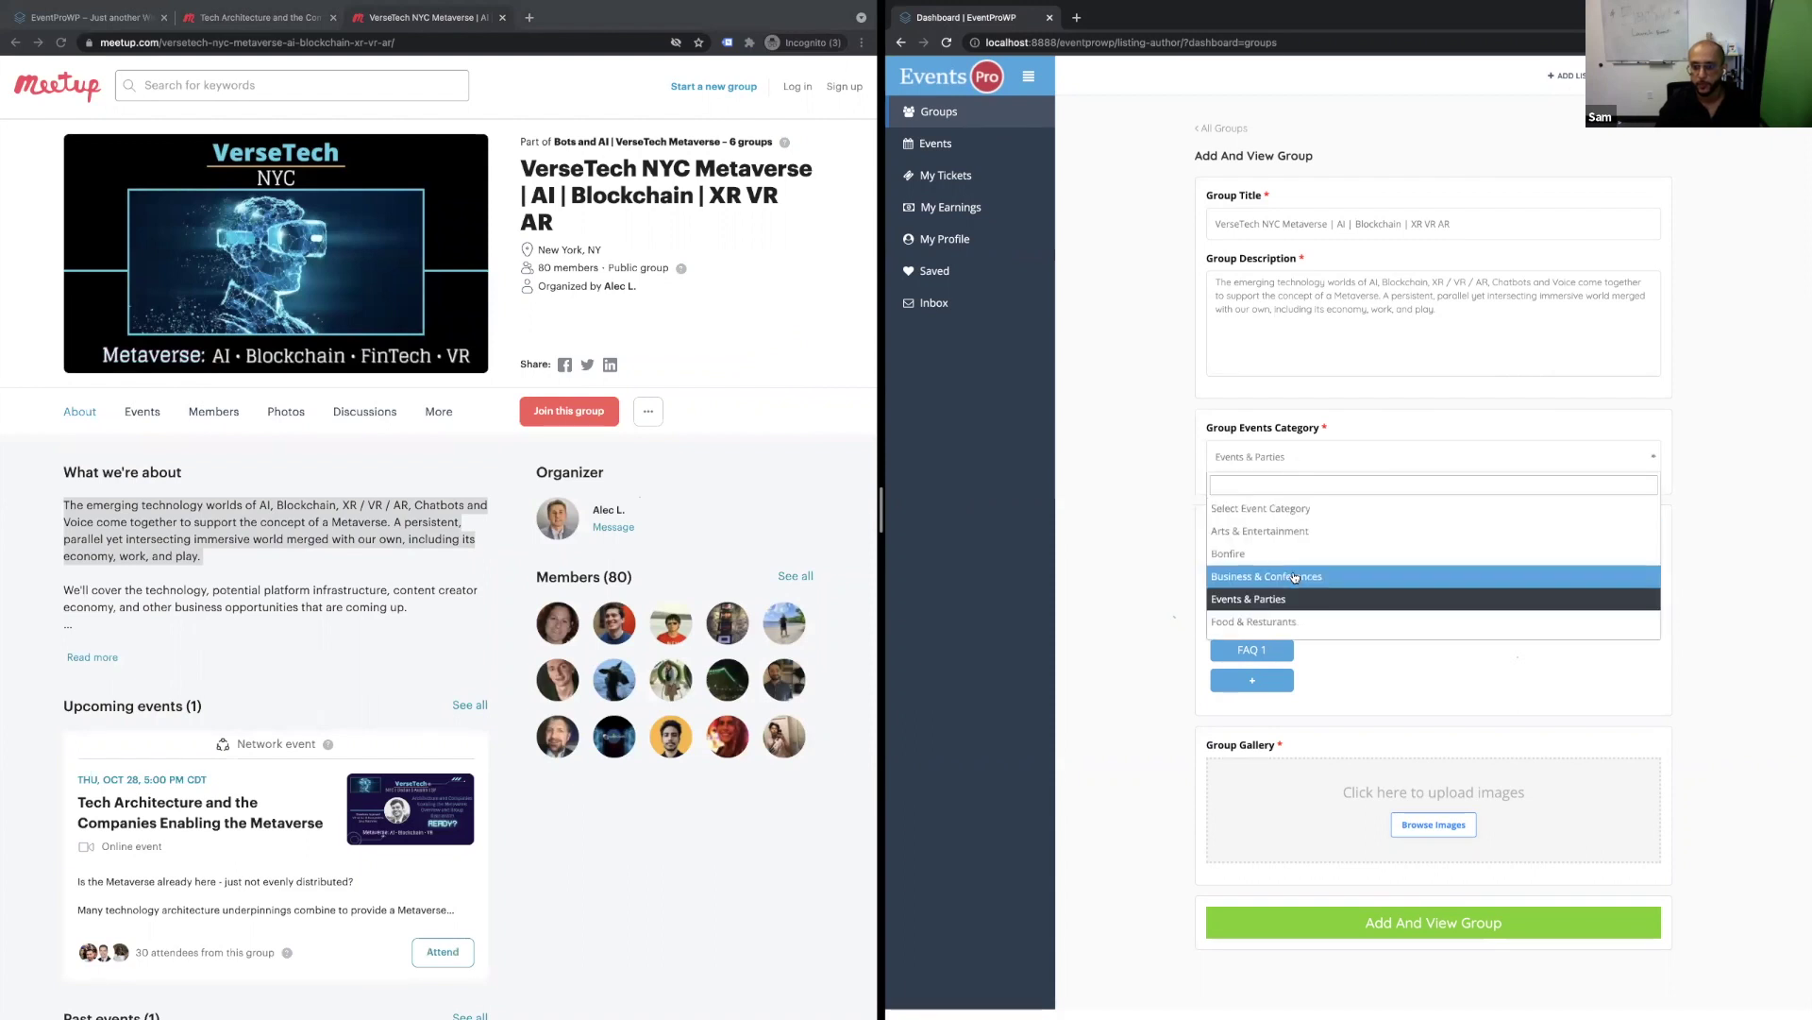
{"action": "left_click", "coordinate": [1282, 604]}
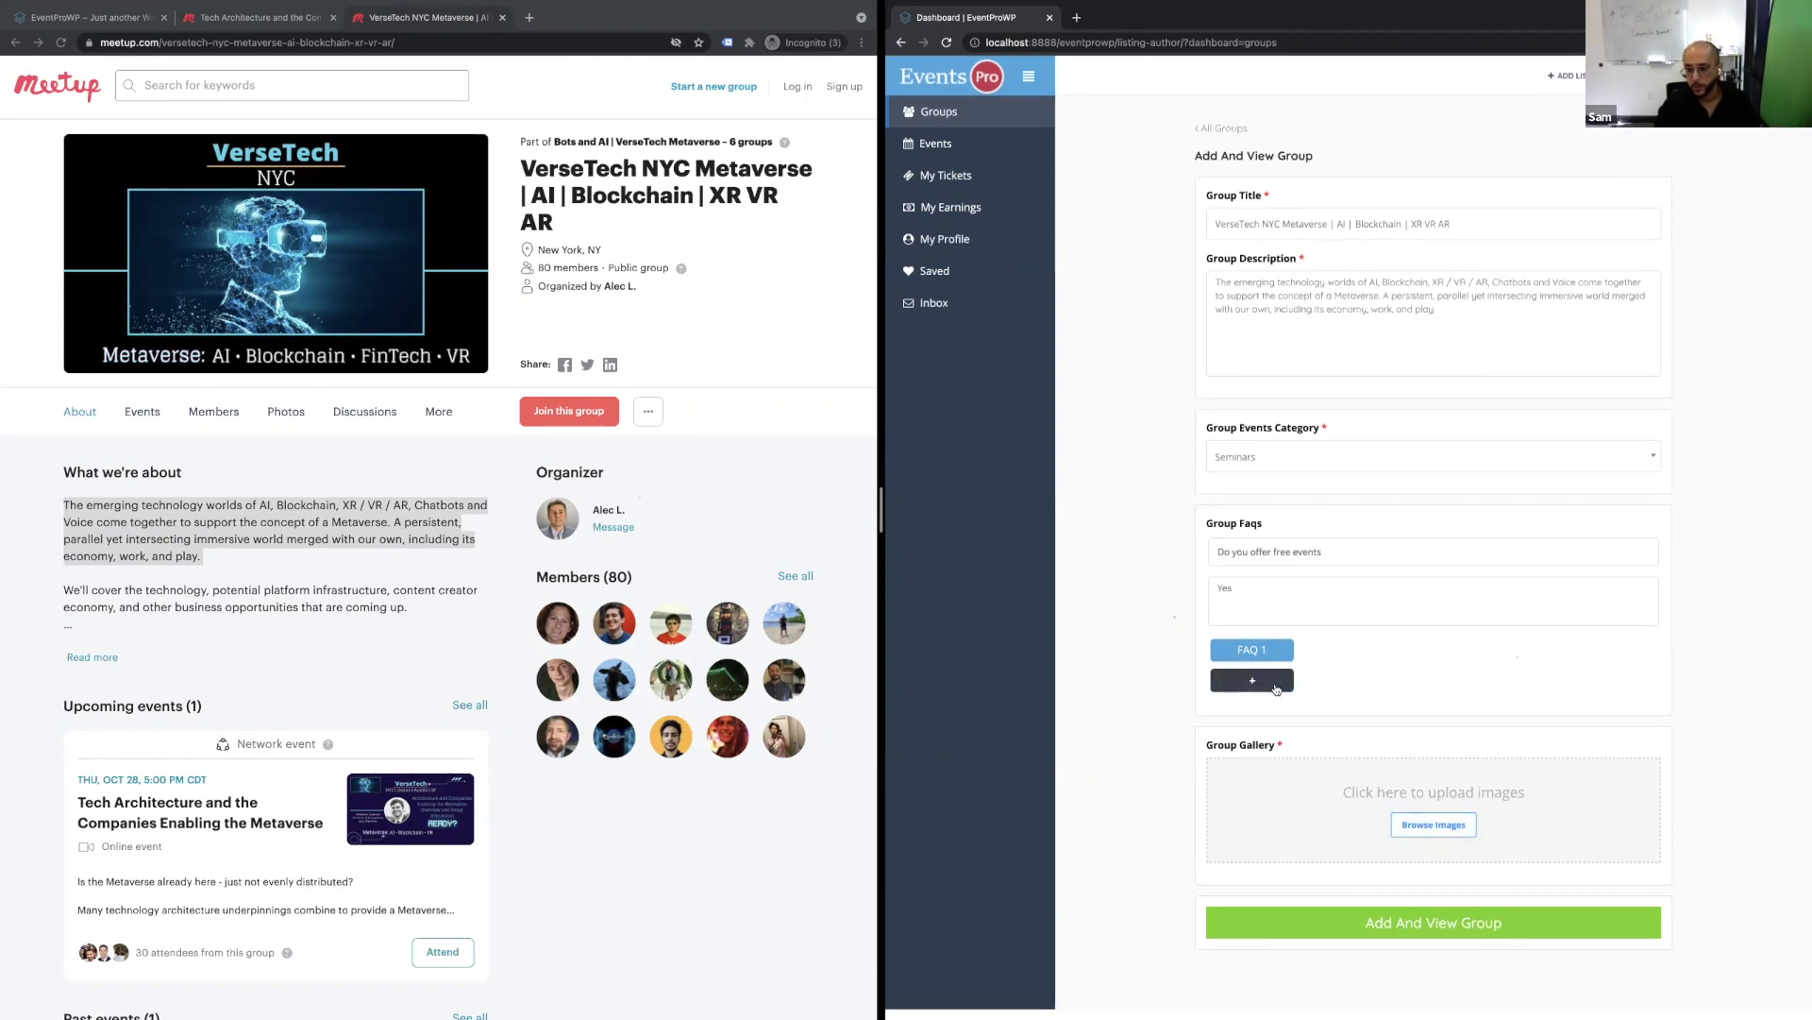
Add a second FAQ with question 'test' and answer 'te'.
{"action": "left_click", "coordinate": [1251, 680]}
{"action": "left_click", "coordinate": [1342, 652]}
{"action": "left_click", "coordinate": [1247, 563]}
{"action": "type", "text": "test"}
{"action": "key", "text": "Tab"}
{"action": "type", "text": "te"}
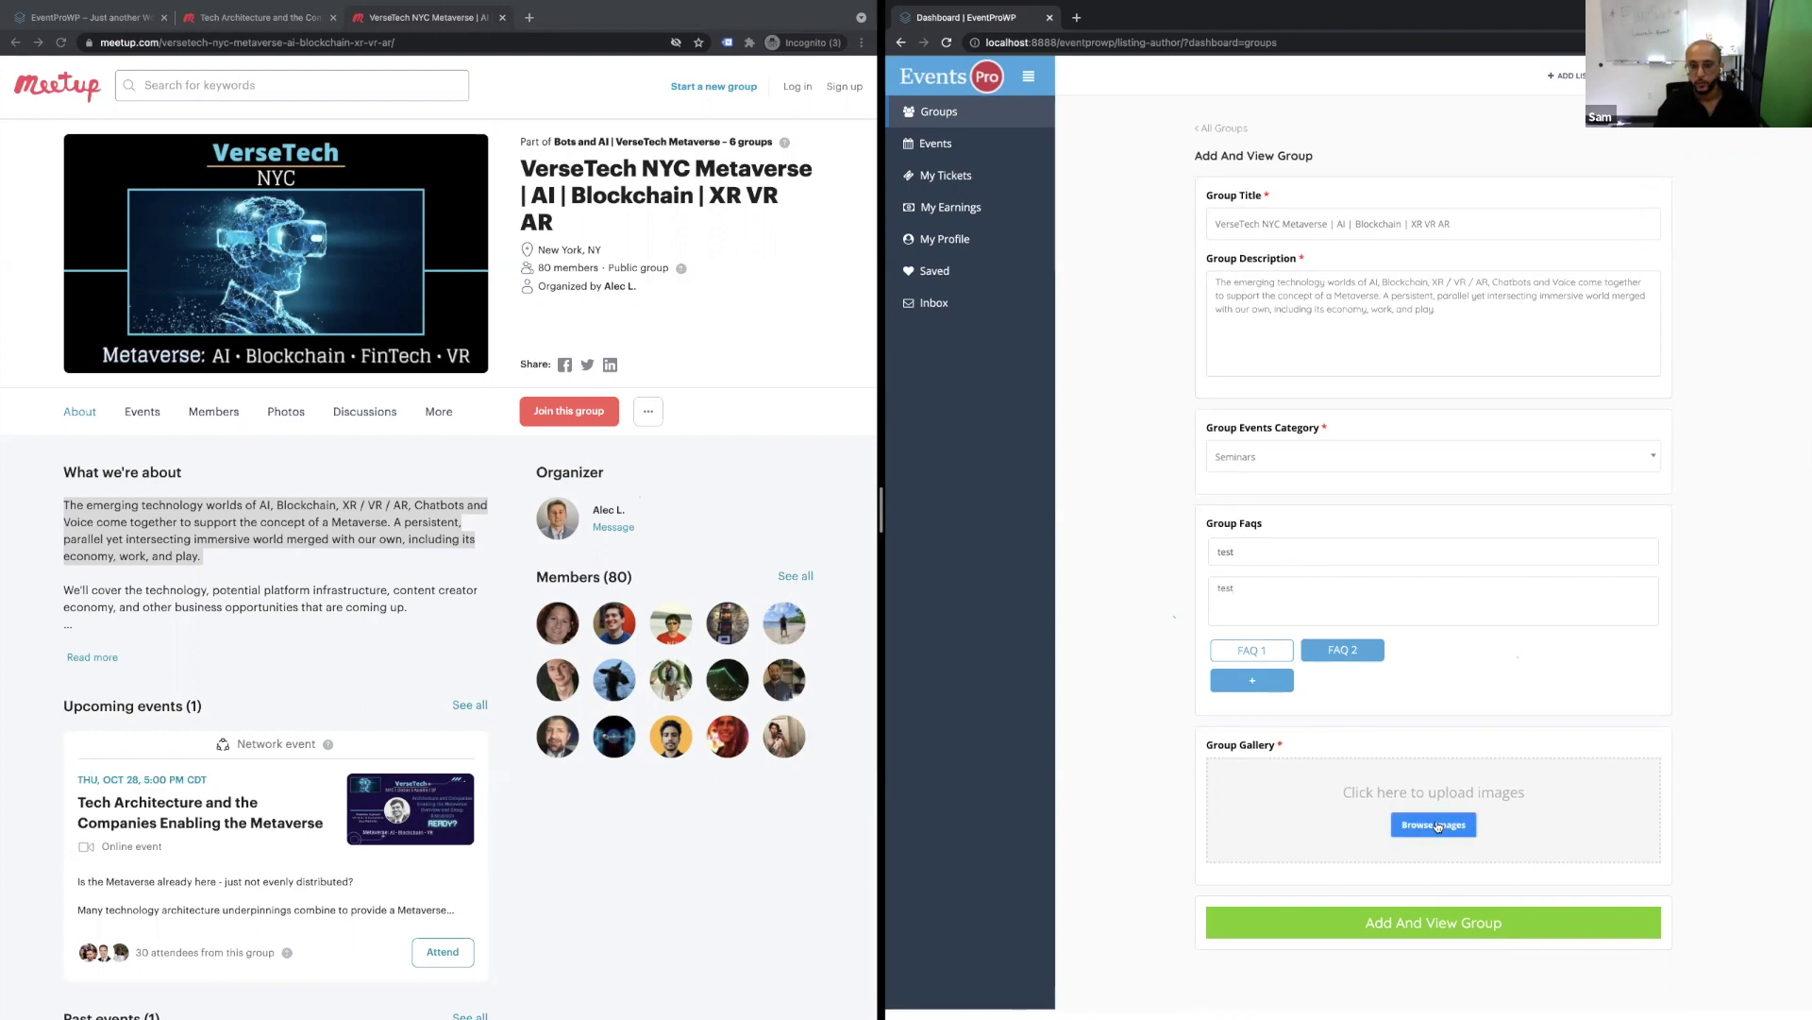
Add the memfault.jpg image to the group gallery.
{"action": "left_click", "coordinate": [1436, 826]}
{"action": "left_click", "coordinate": [1197, 241]}
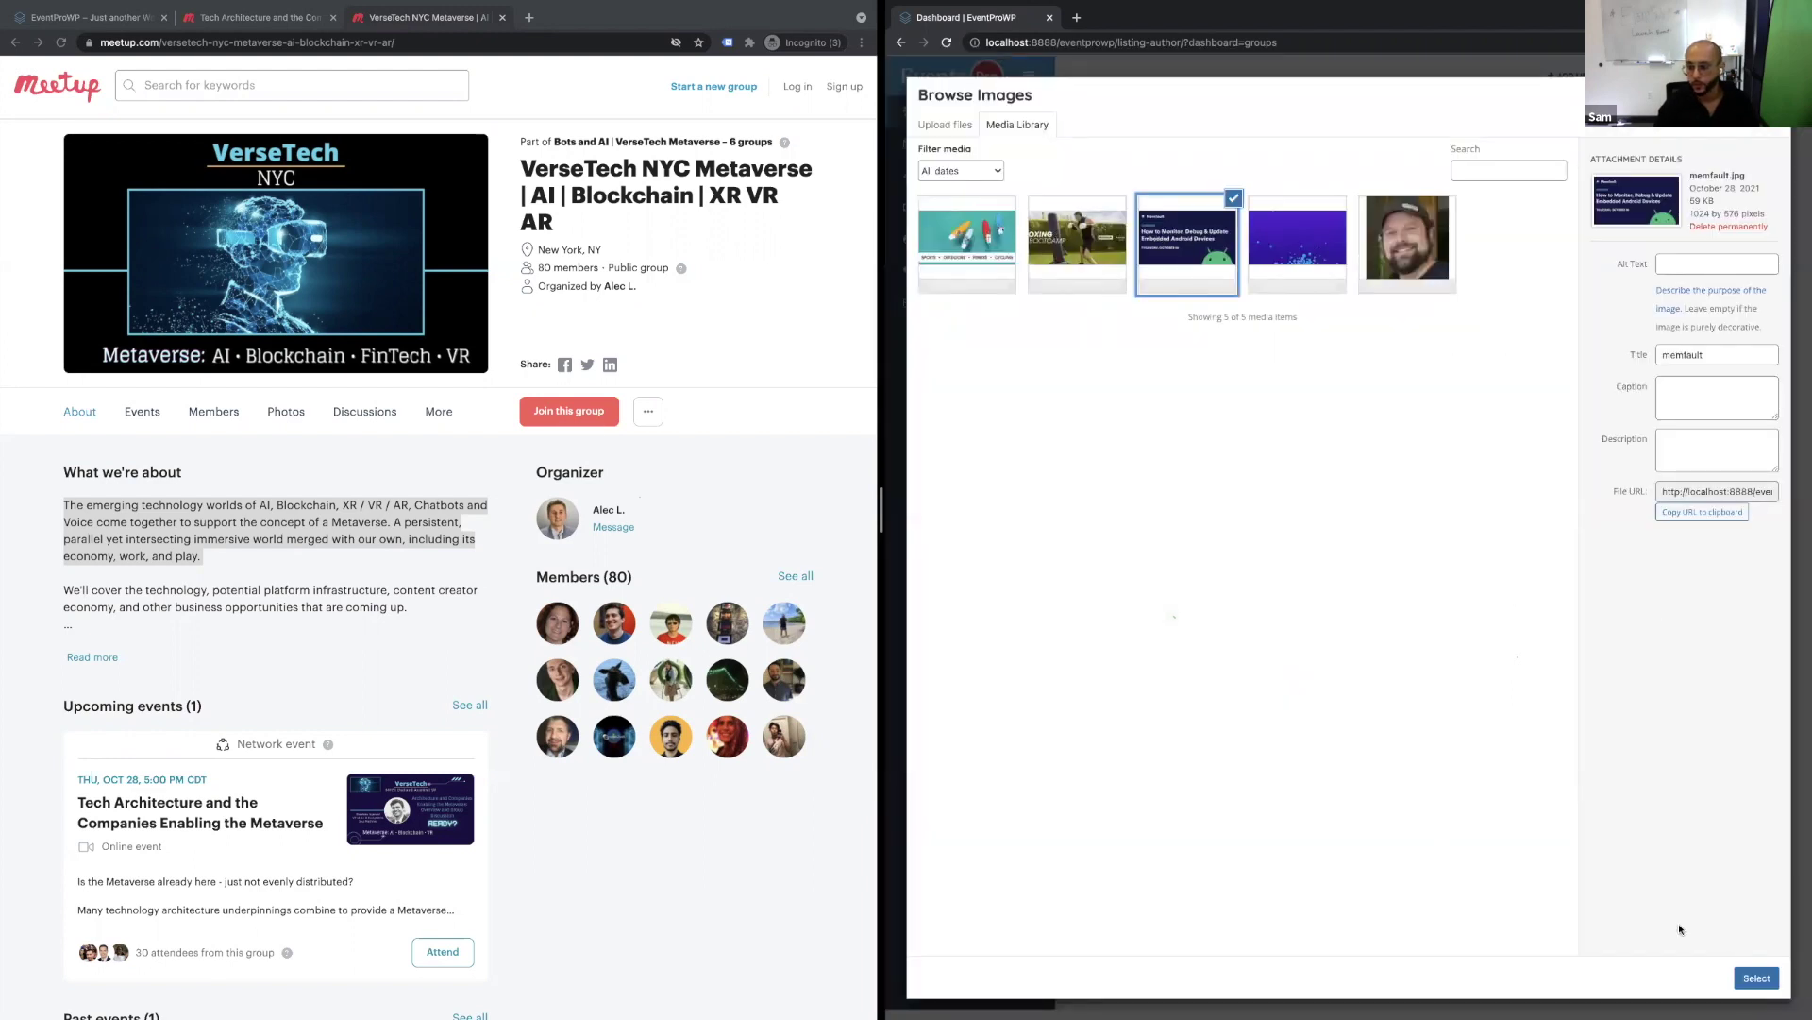
{"action": "left_click", "coordinate": [1756, 978]}
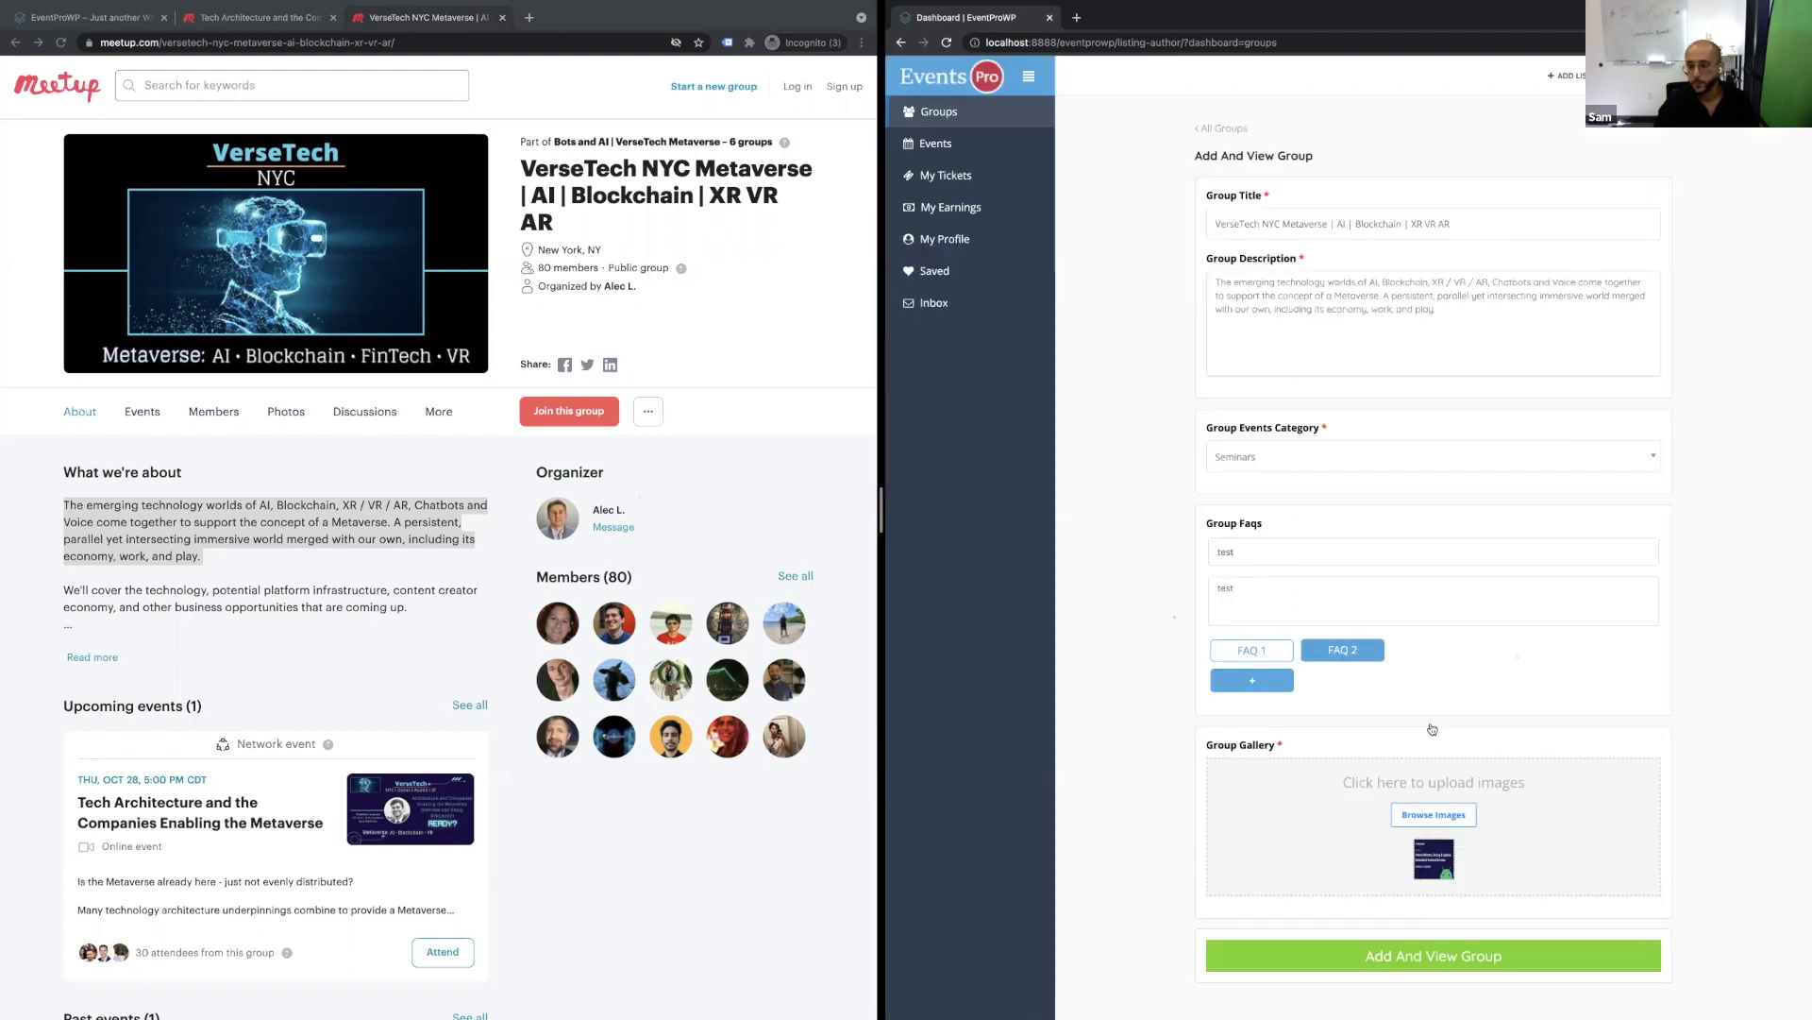
Publish the VerseTech NYC Metaverse group, review its page, and move on to adding an event.
{"action": "left_click", "coordinate": [1381, 961]}
{"action": "scroll", "coordinate": [1497, 546], "scroll_direction": "down", "scroll_amount": 10}
{"action": "scroll", "coordinate": [1498, 546], "scroll_direction": "up", "scroll_amount": 5}
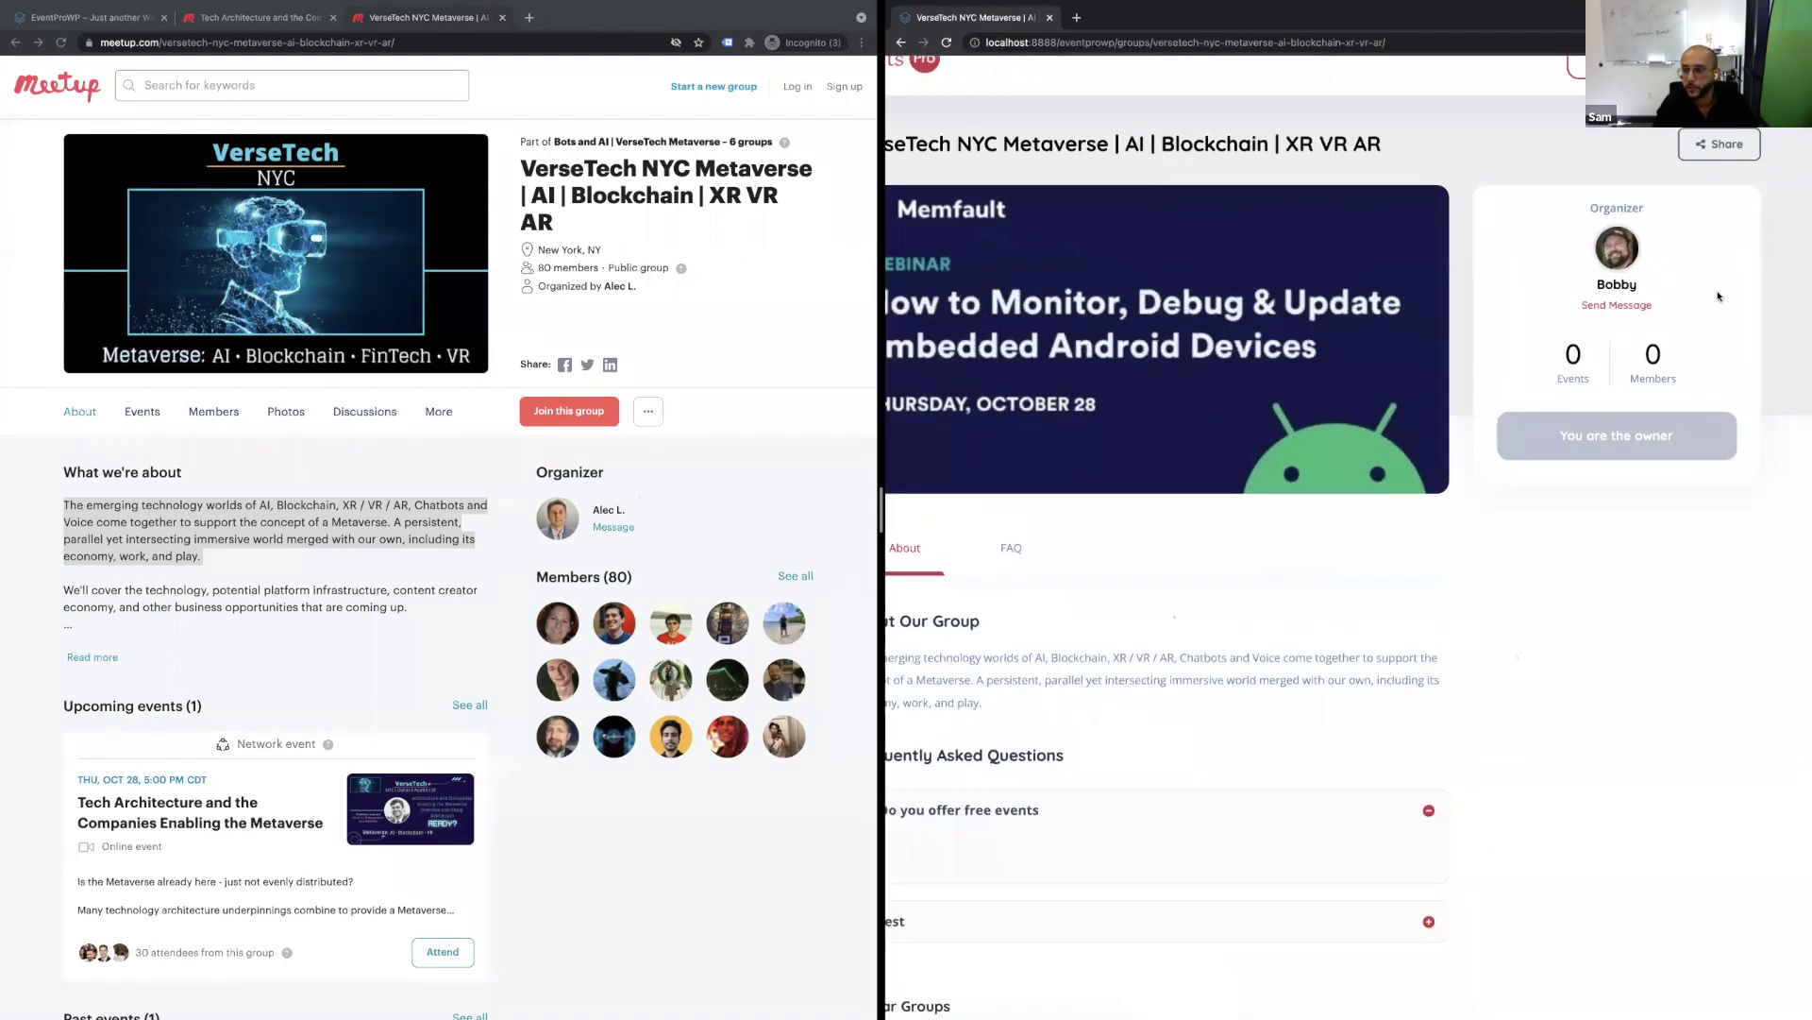
{"action": "scroll", "coordinate": [1654, 311], "scroll_direction": "up", "scroll_amount": 5}
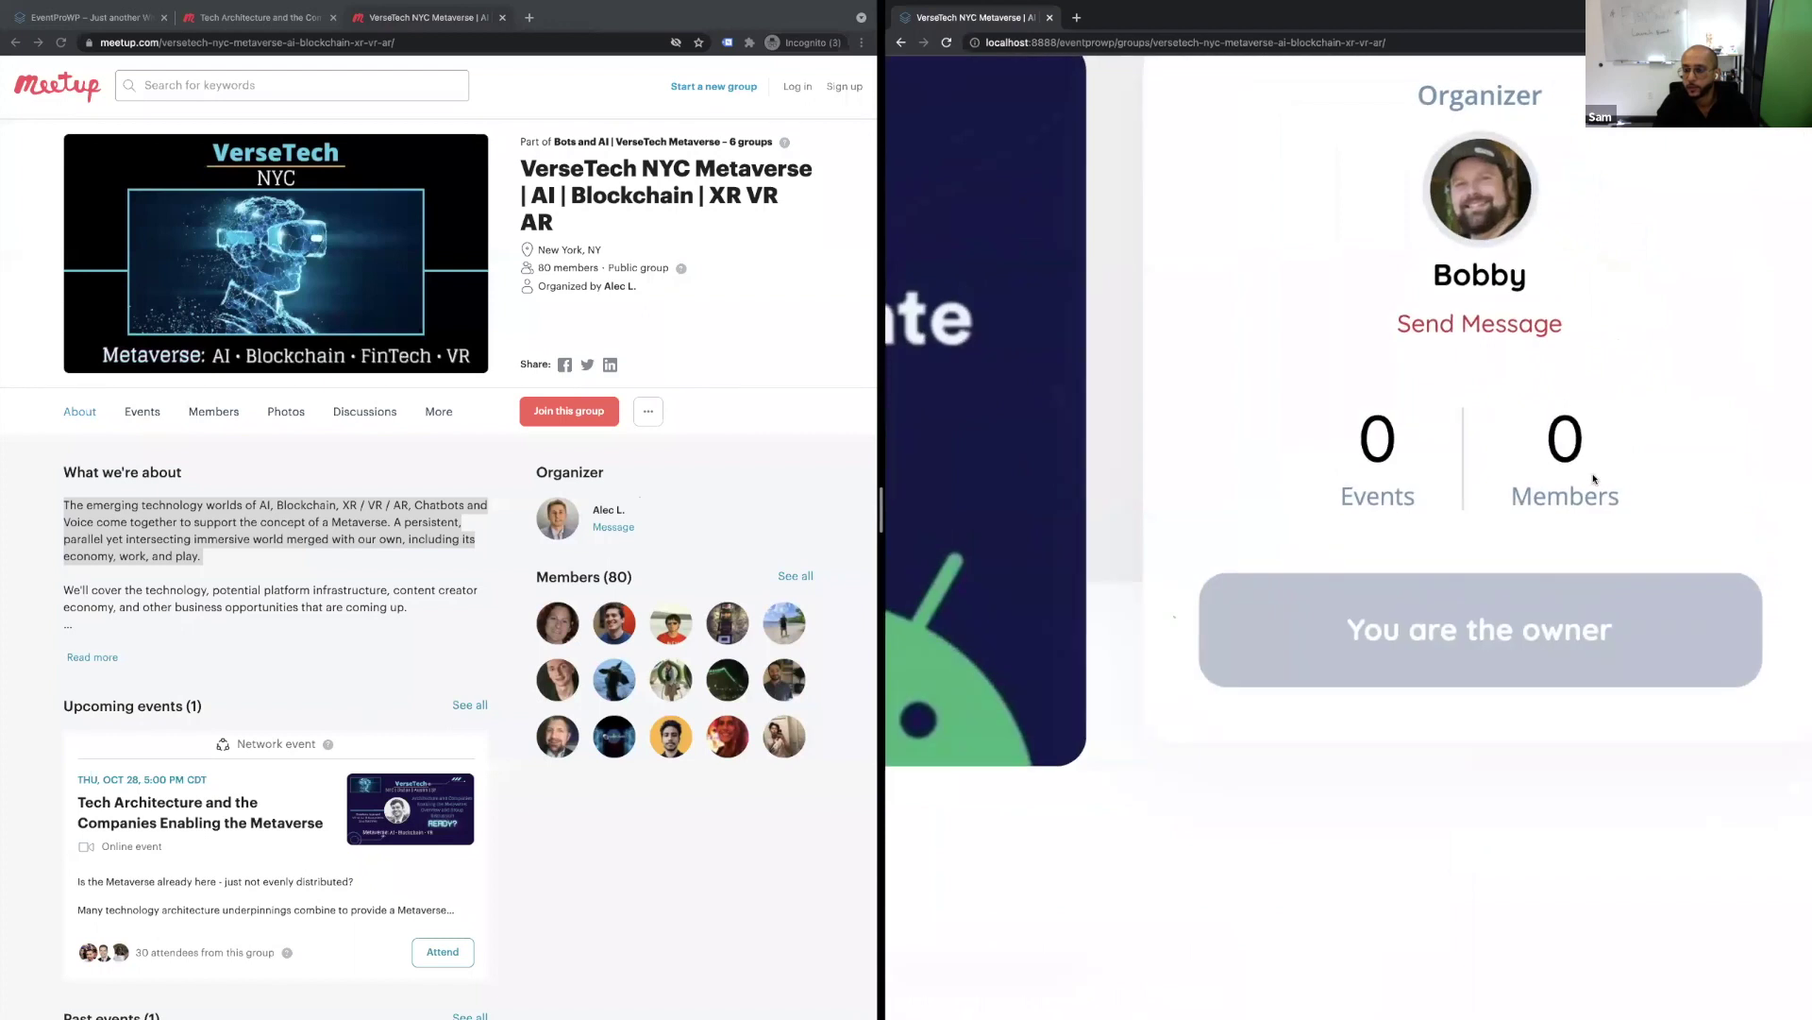
{"action": "scroll", "coordinate": [1593, 479], "scroll_direction": "down", "scroll_amount": 5}
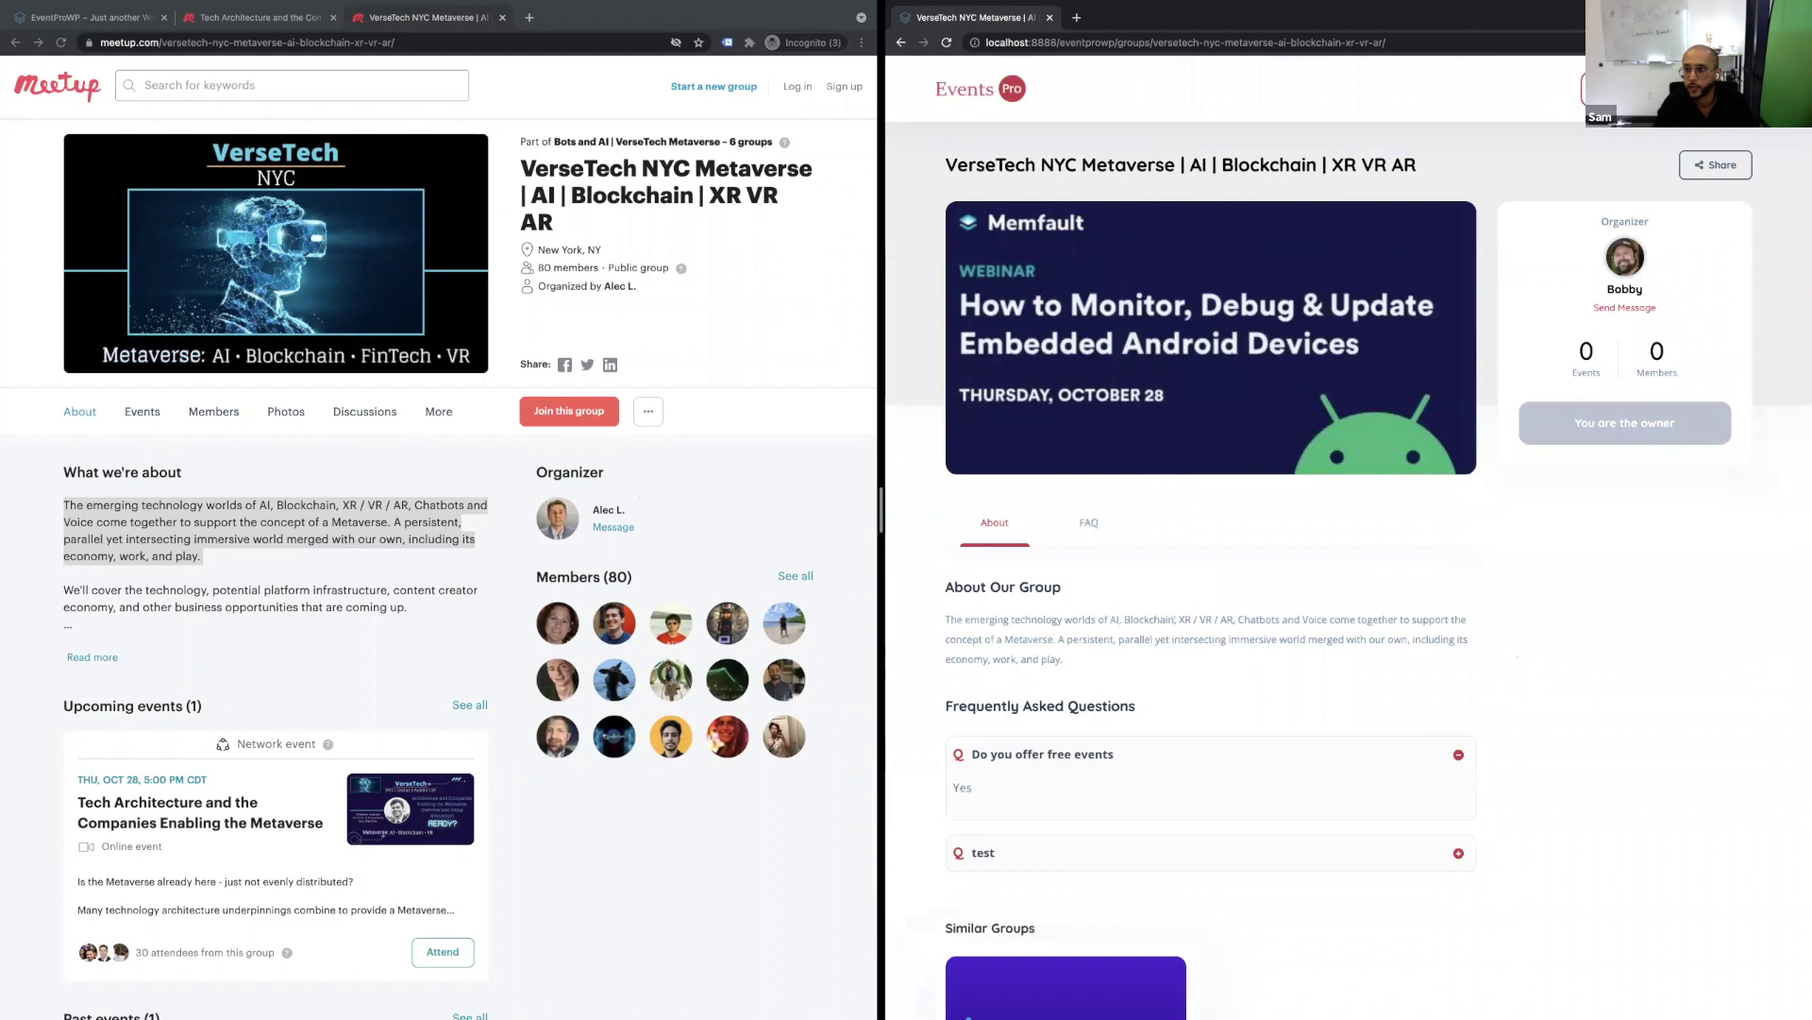
{"action": "left_click", "coordinate": [1590, 88]}
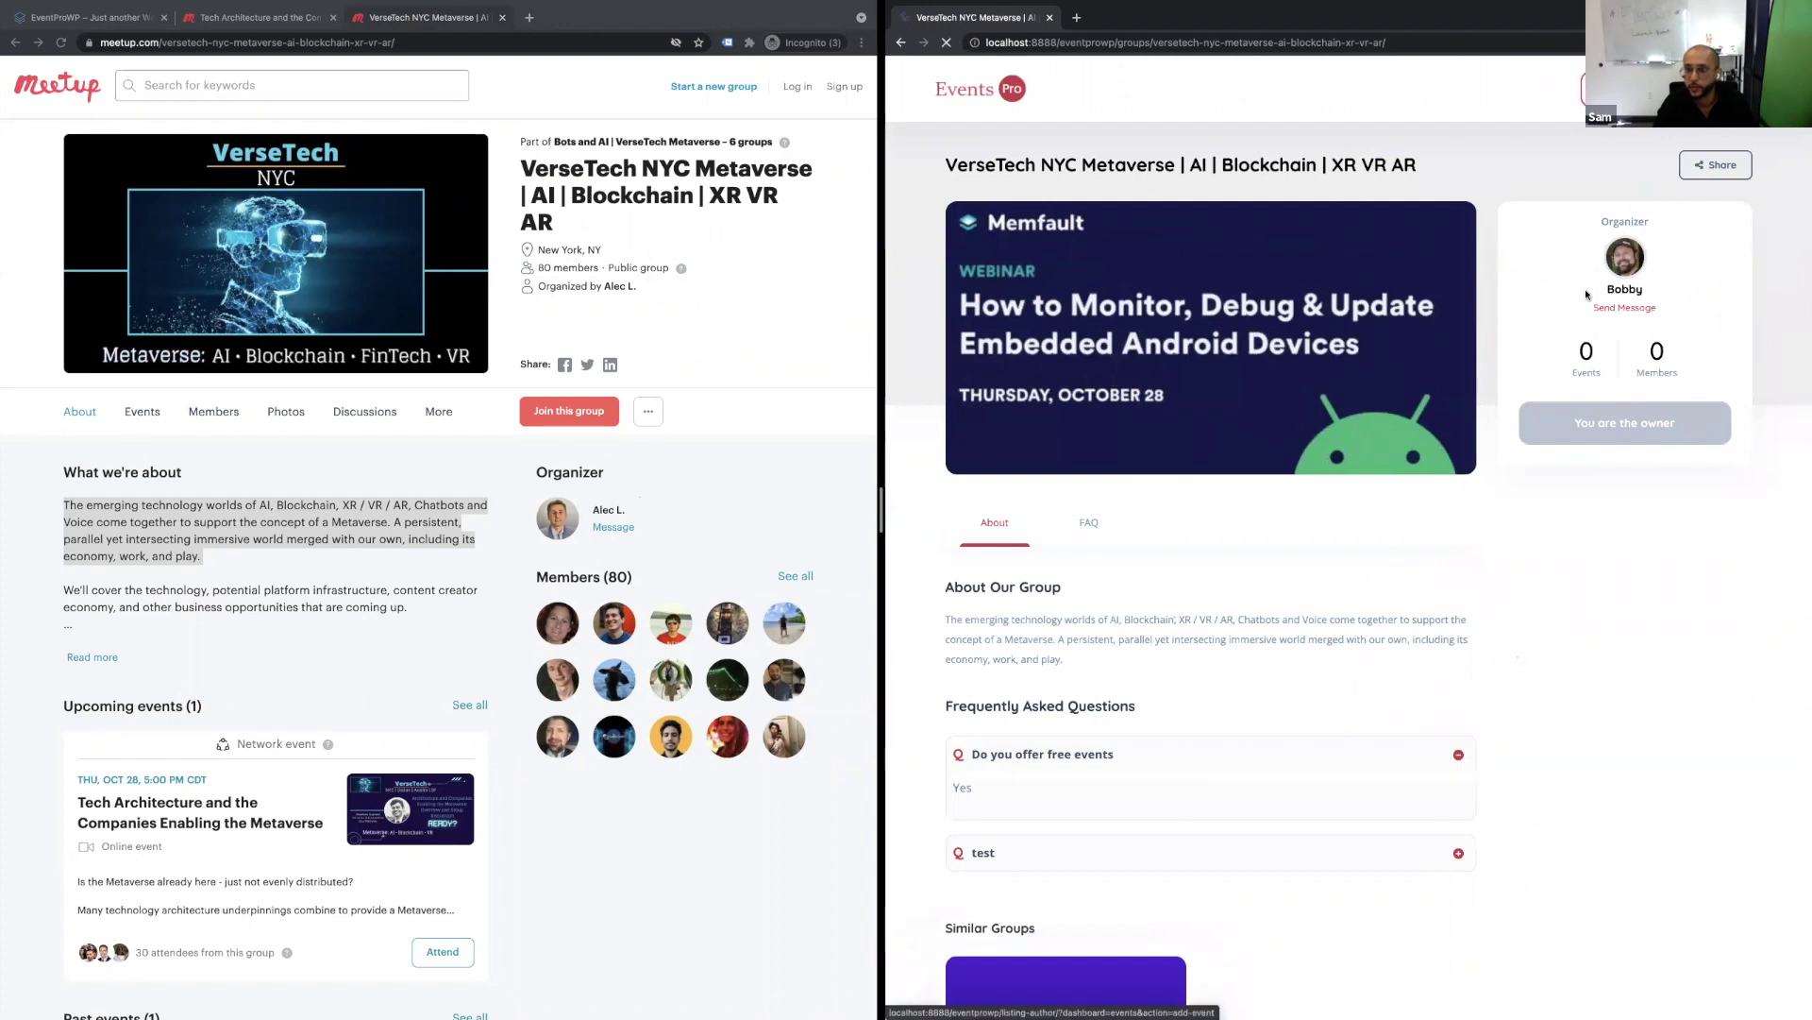
Copy the Meetup event title and choose VerseTech as the event's organizer group.
{"action": "left_click", "coordinate": [713, 305]}
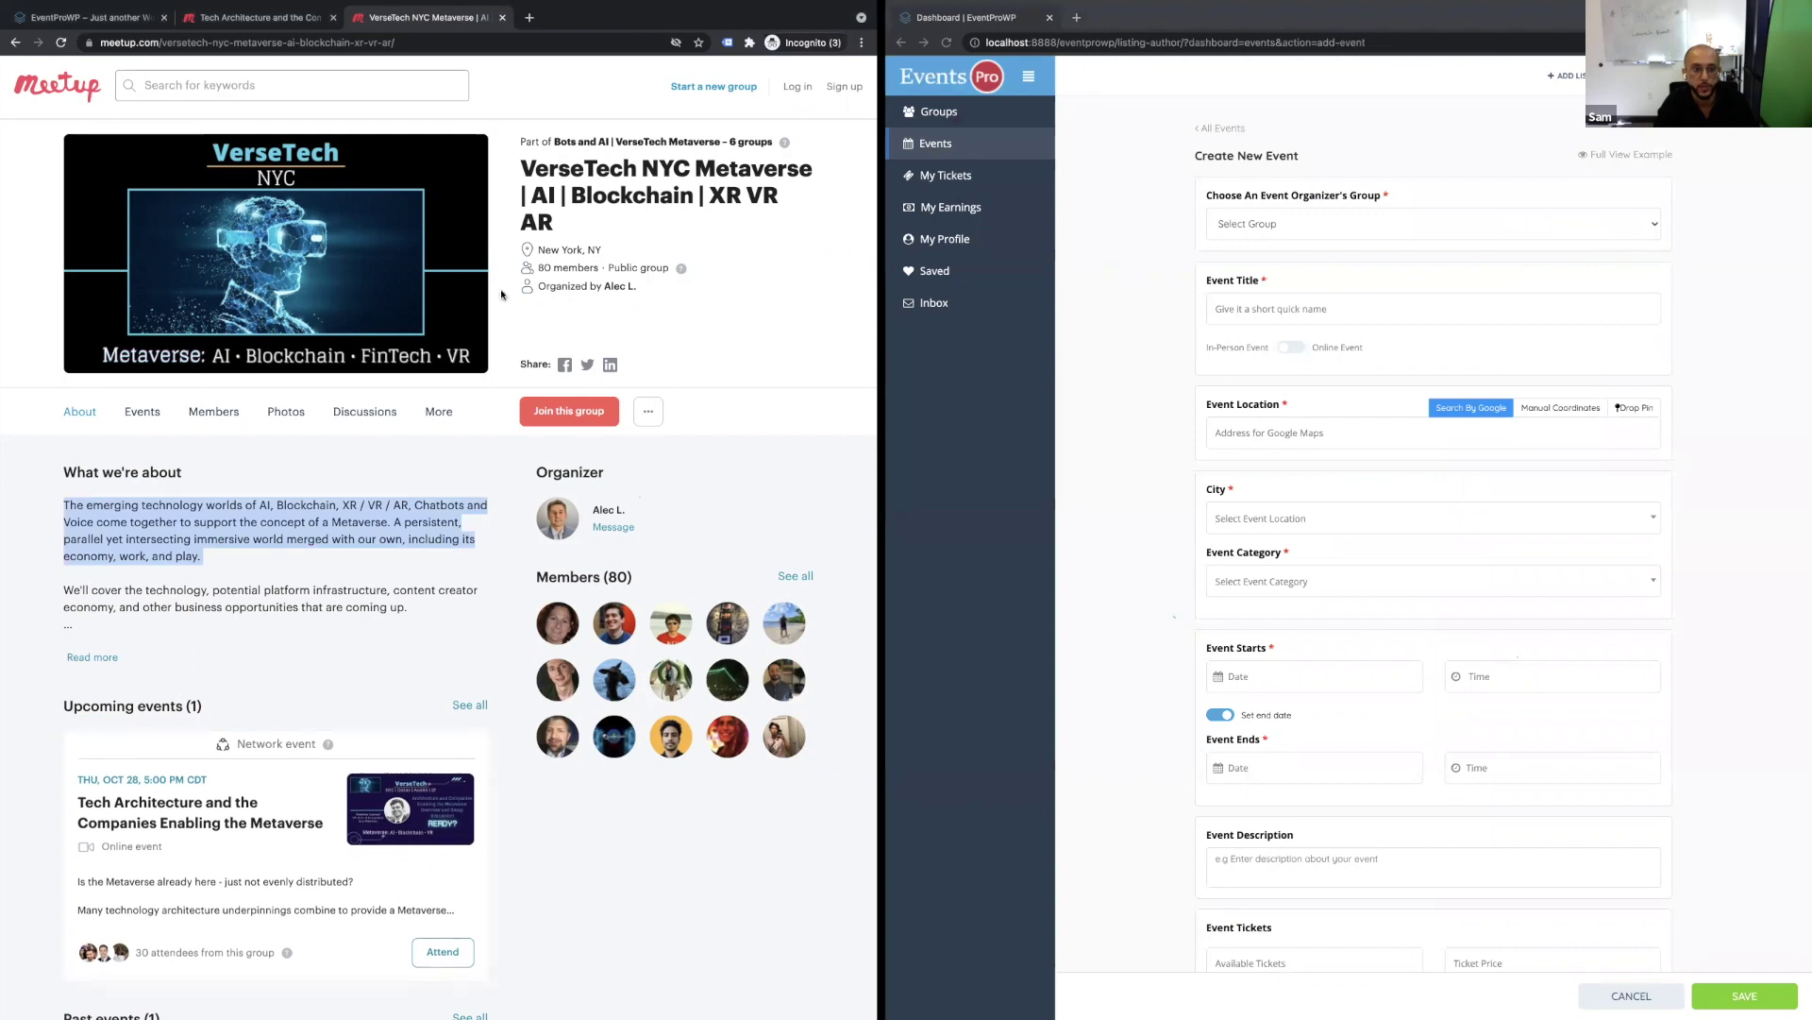
{"action": "left_click", "coordinate": [168, 802]}
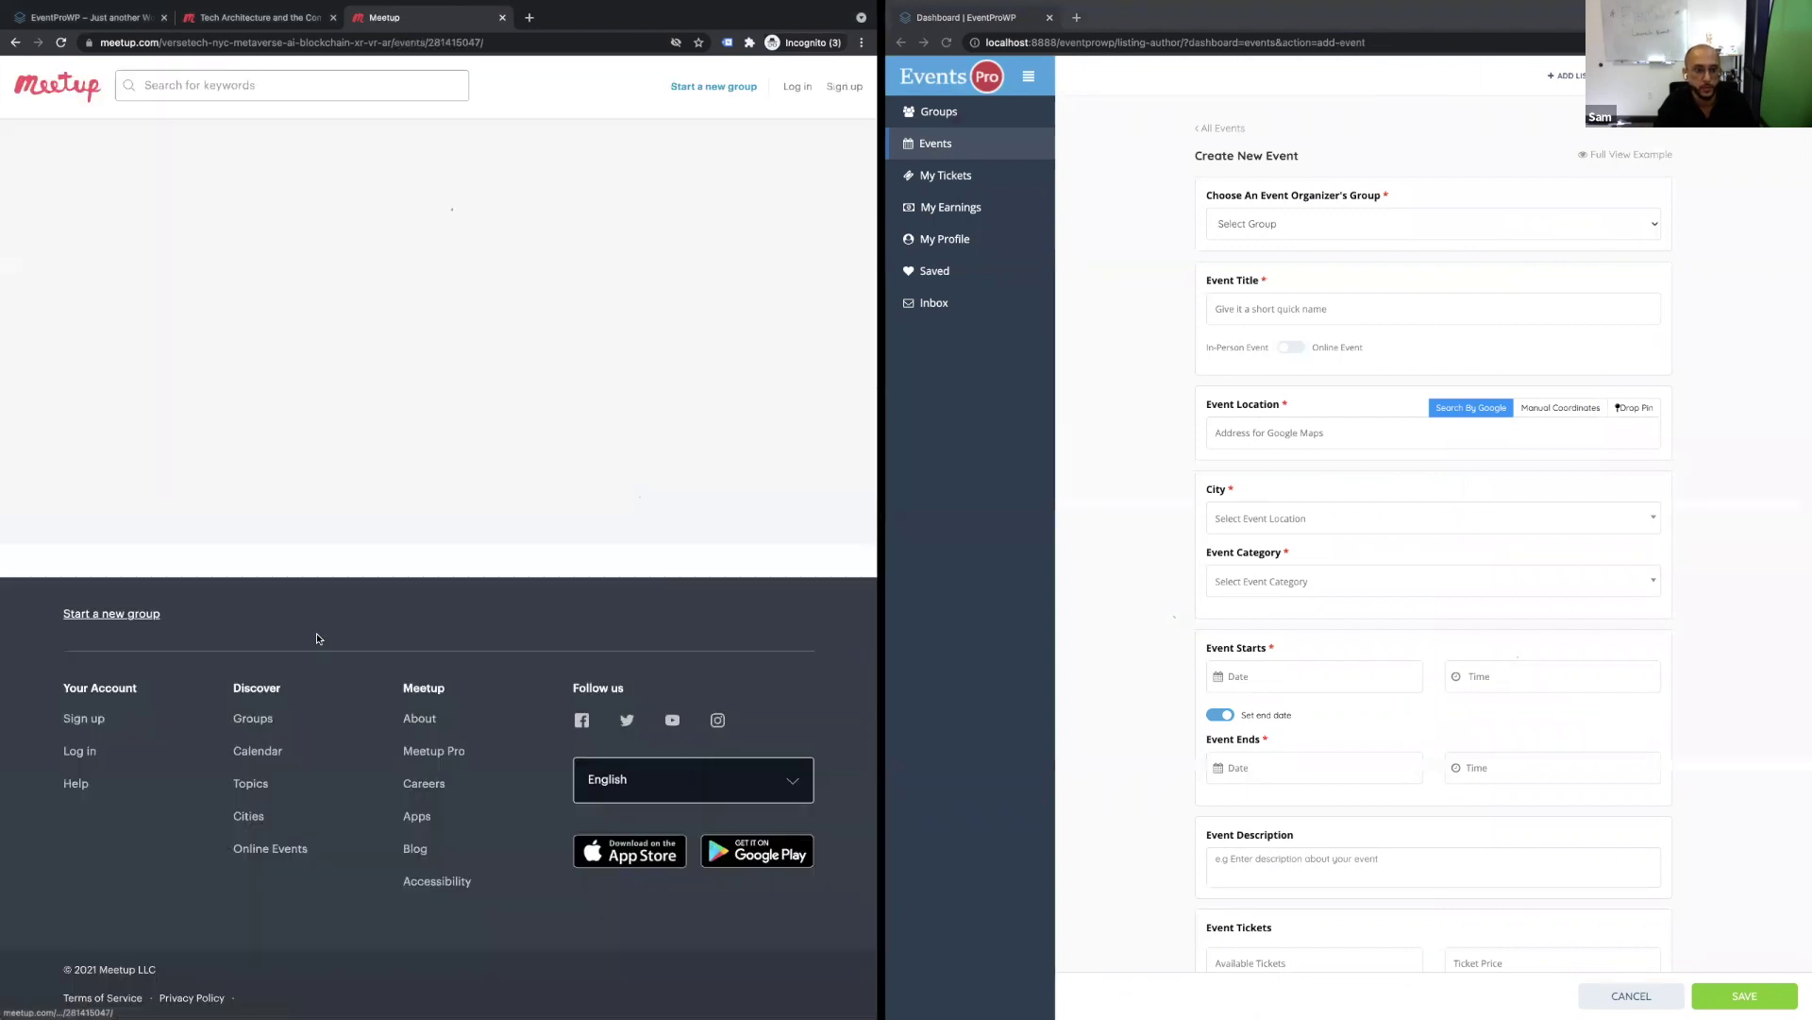
{"action": "triple_click", "coordinate": [390, 175]}
{"action": "key", "text": "super+c"}
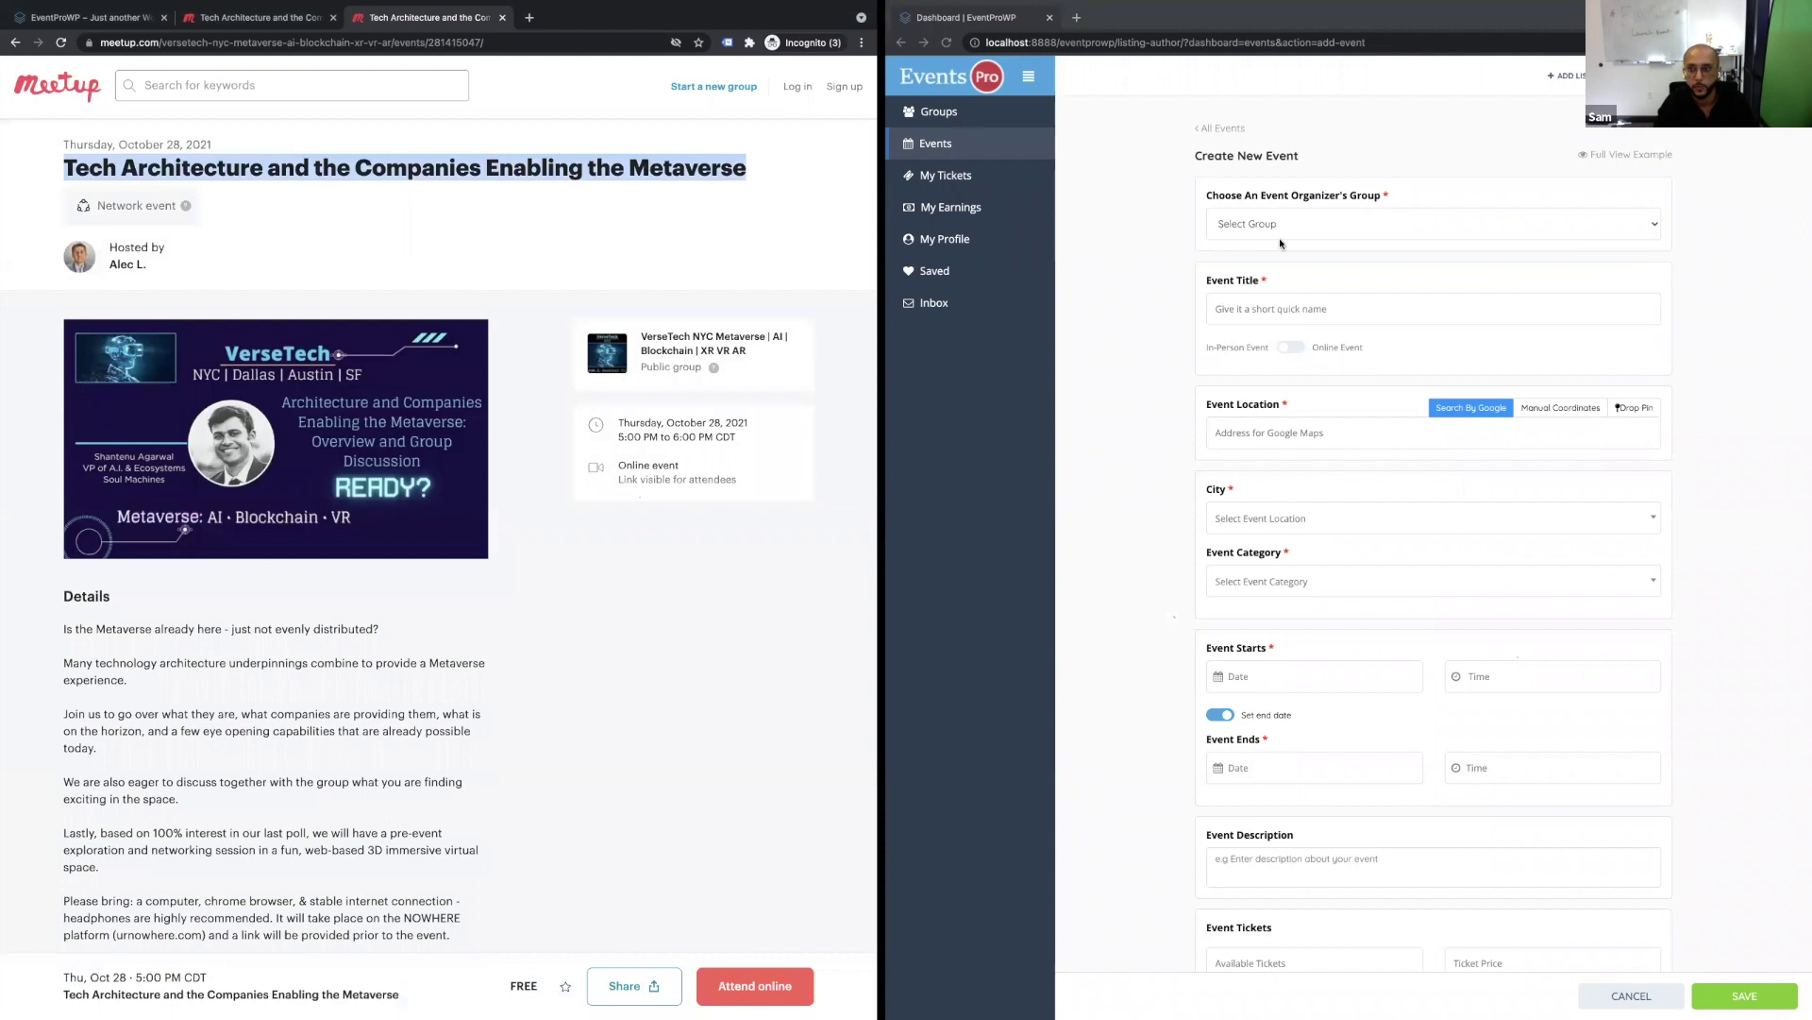
{"action": "left_click", "coordinate": [1281, 234]}
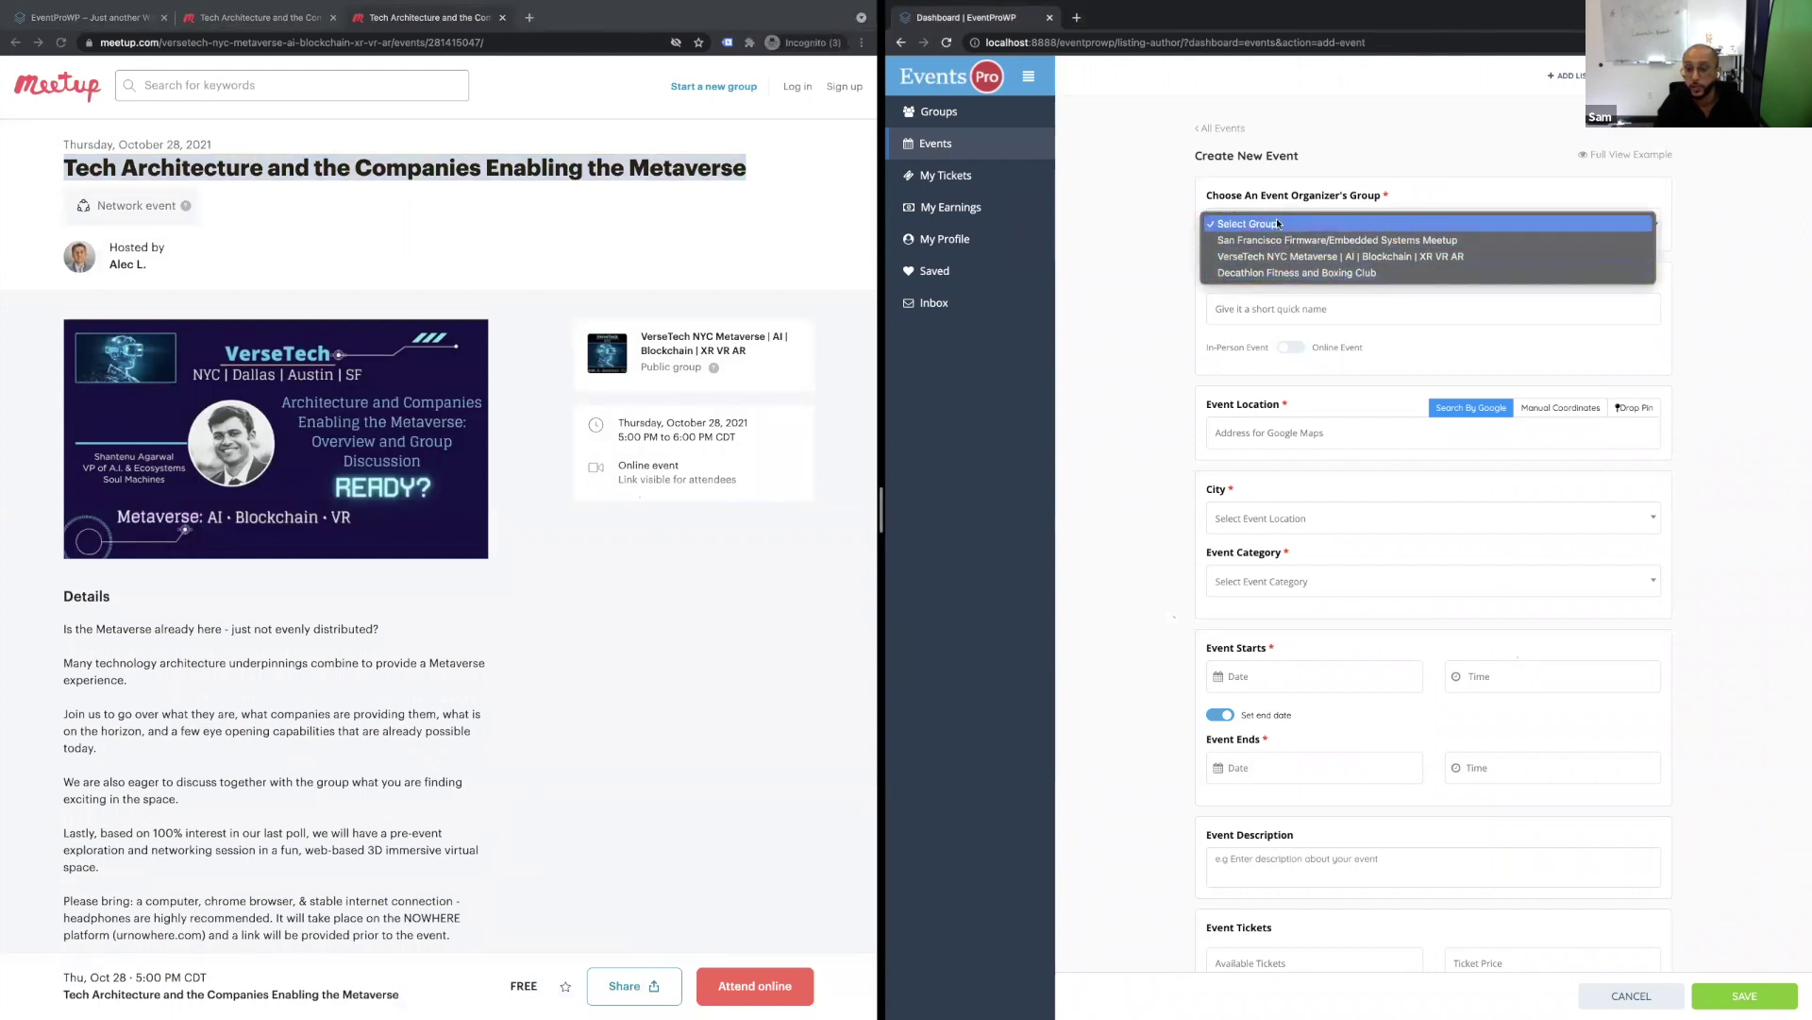
{"action": "left_click", "coordinate": [1384, 203]}
{"action": "key", "text": "super+equal"}
{"action": "key", "text": "super+equal"}
{"action": "key", "text": "super+equal"}
{"action": "key", "text": "super+equal"}
{"action": "key", "text": "super+equal"}
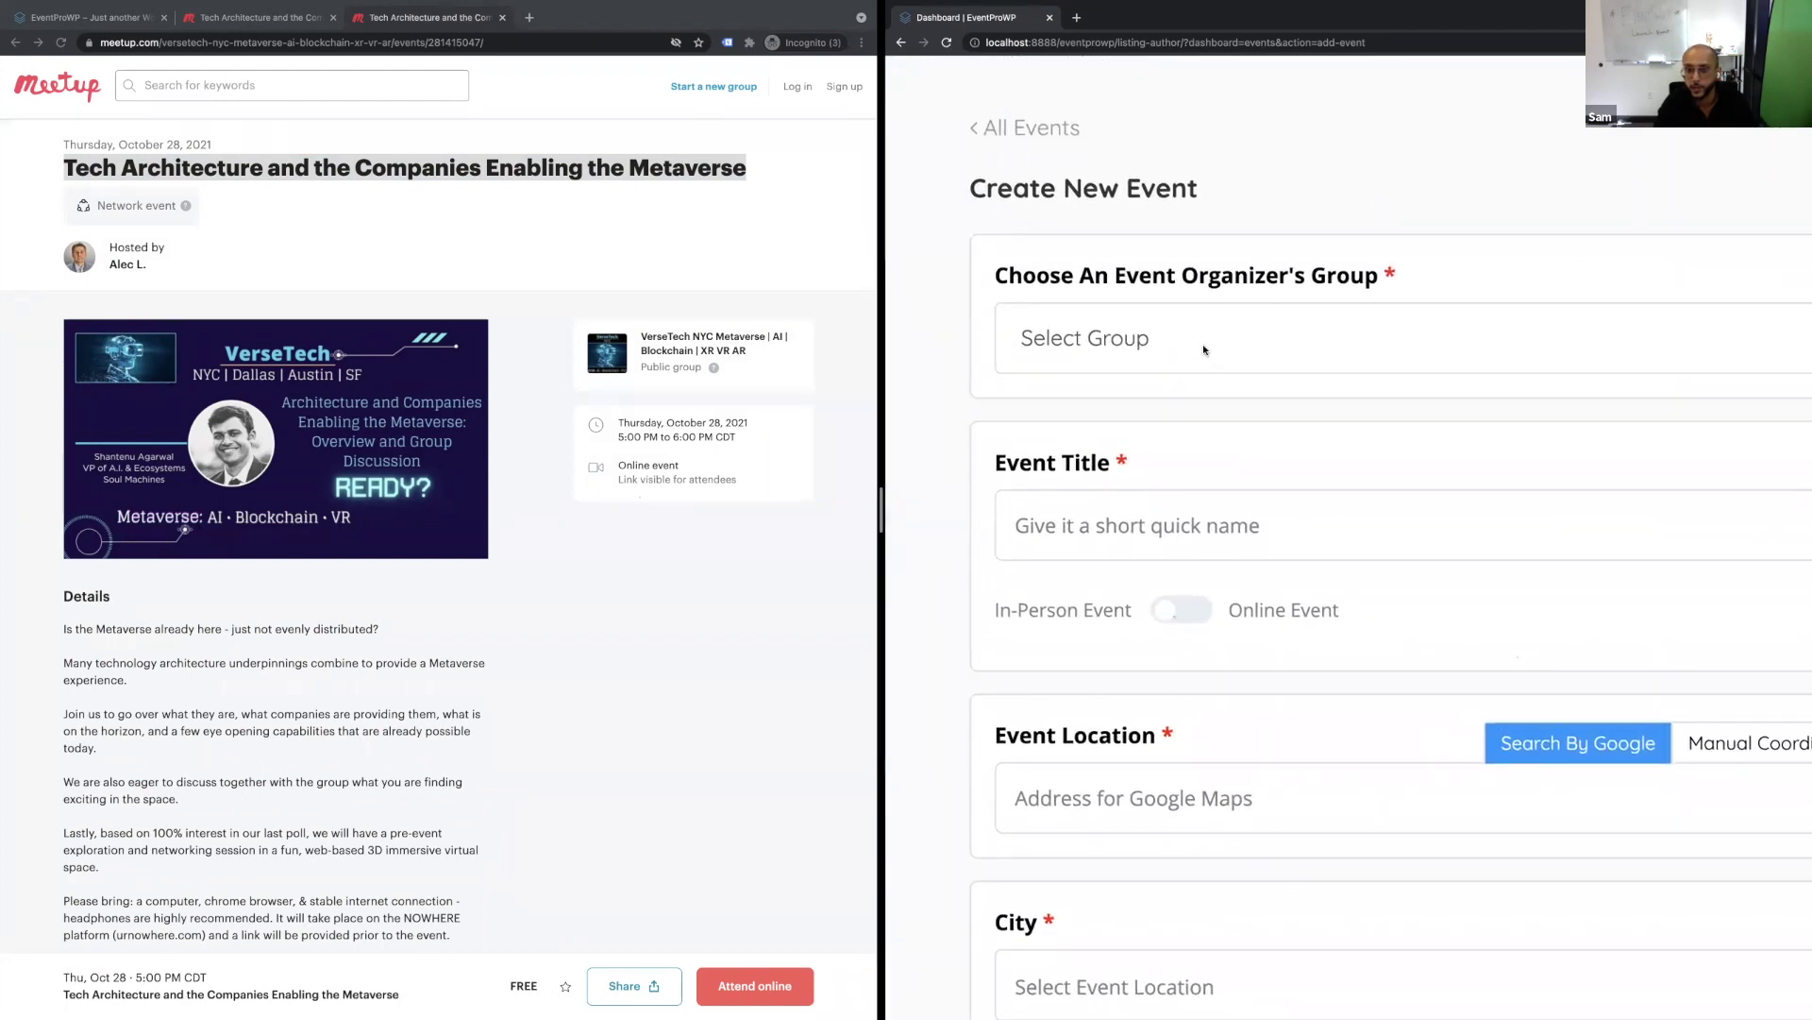
{"action": "left_click", "coordinate": [1203, 343]}
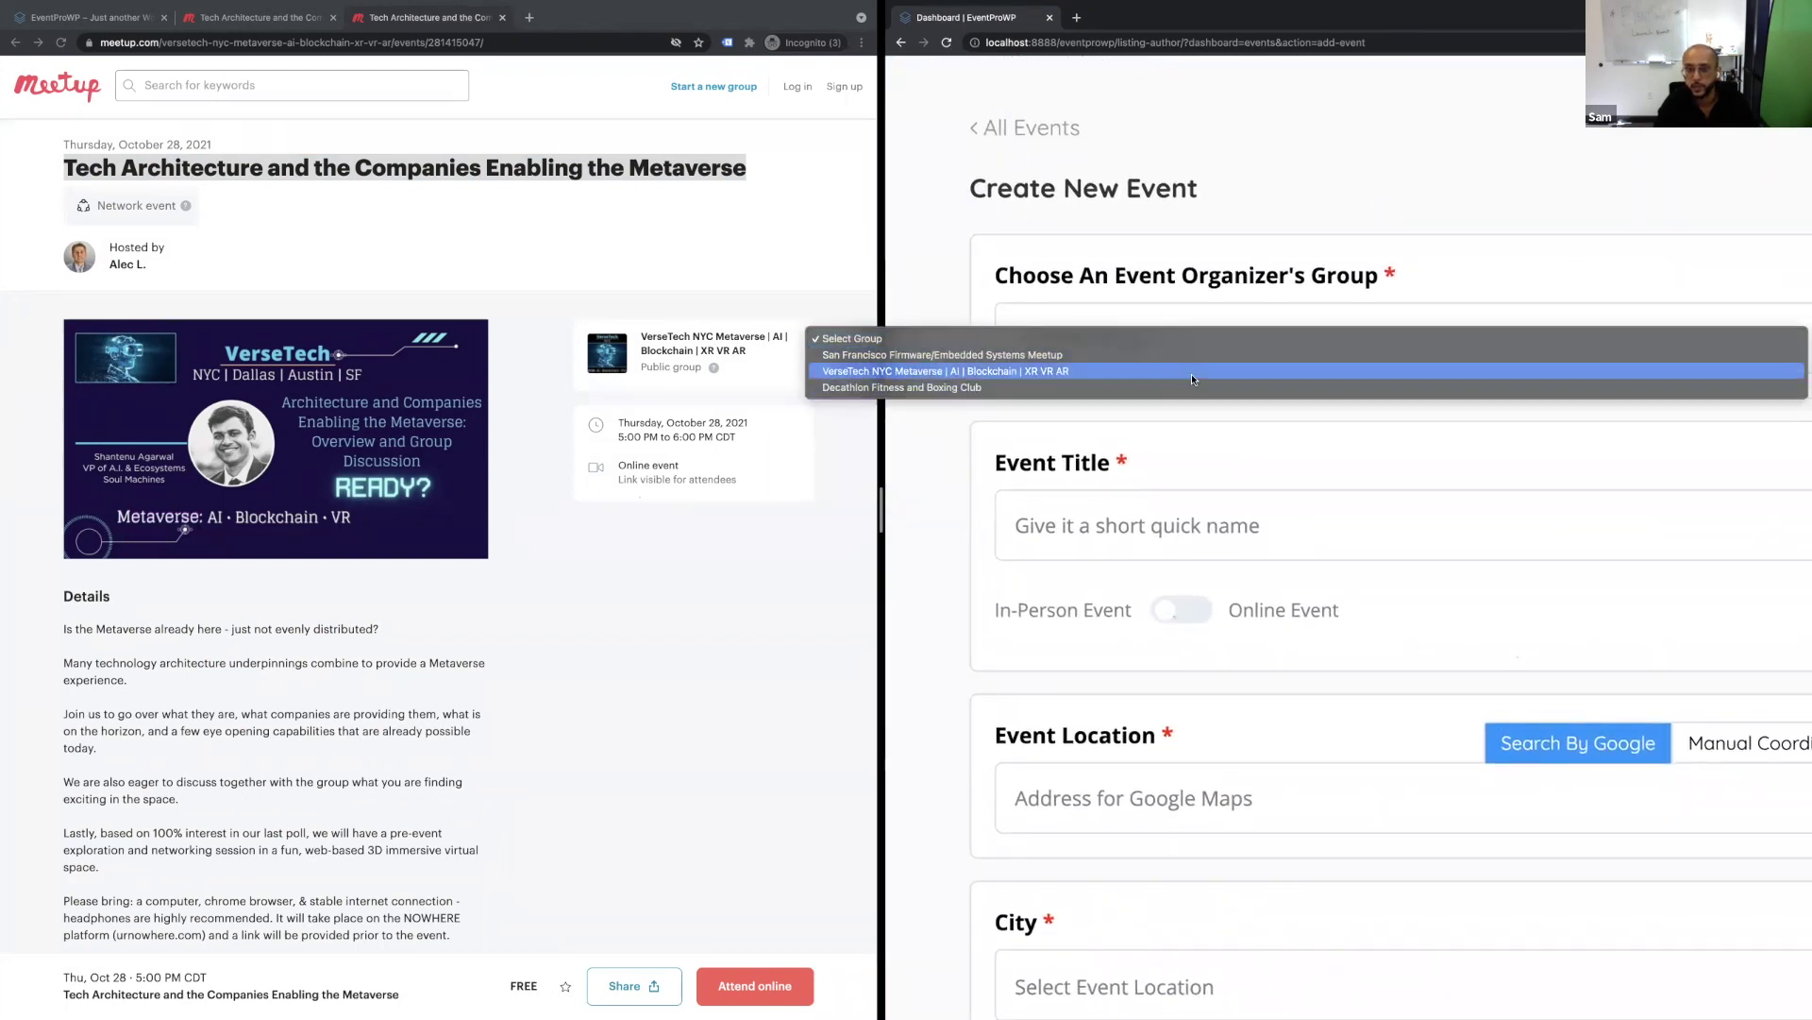
{"action": "left_click", "coordinate": [1191, 371]}
{"action": "key", "text": "super+0"}
Paste the Metaverse event title, mark the event online, and paste the Meetup URL as its link.
{"action": "left_click", "coordinate": [1250, 310]}
{"action": "key", "text": "super+v"}
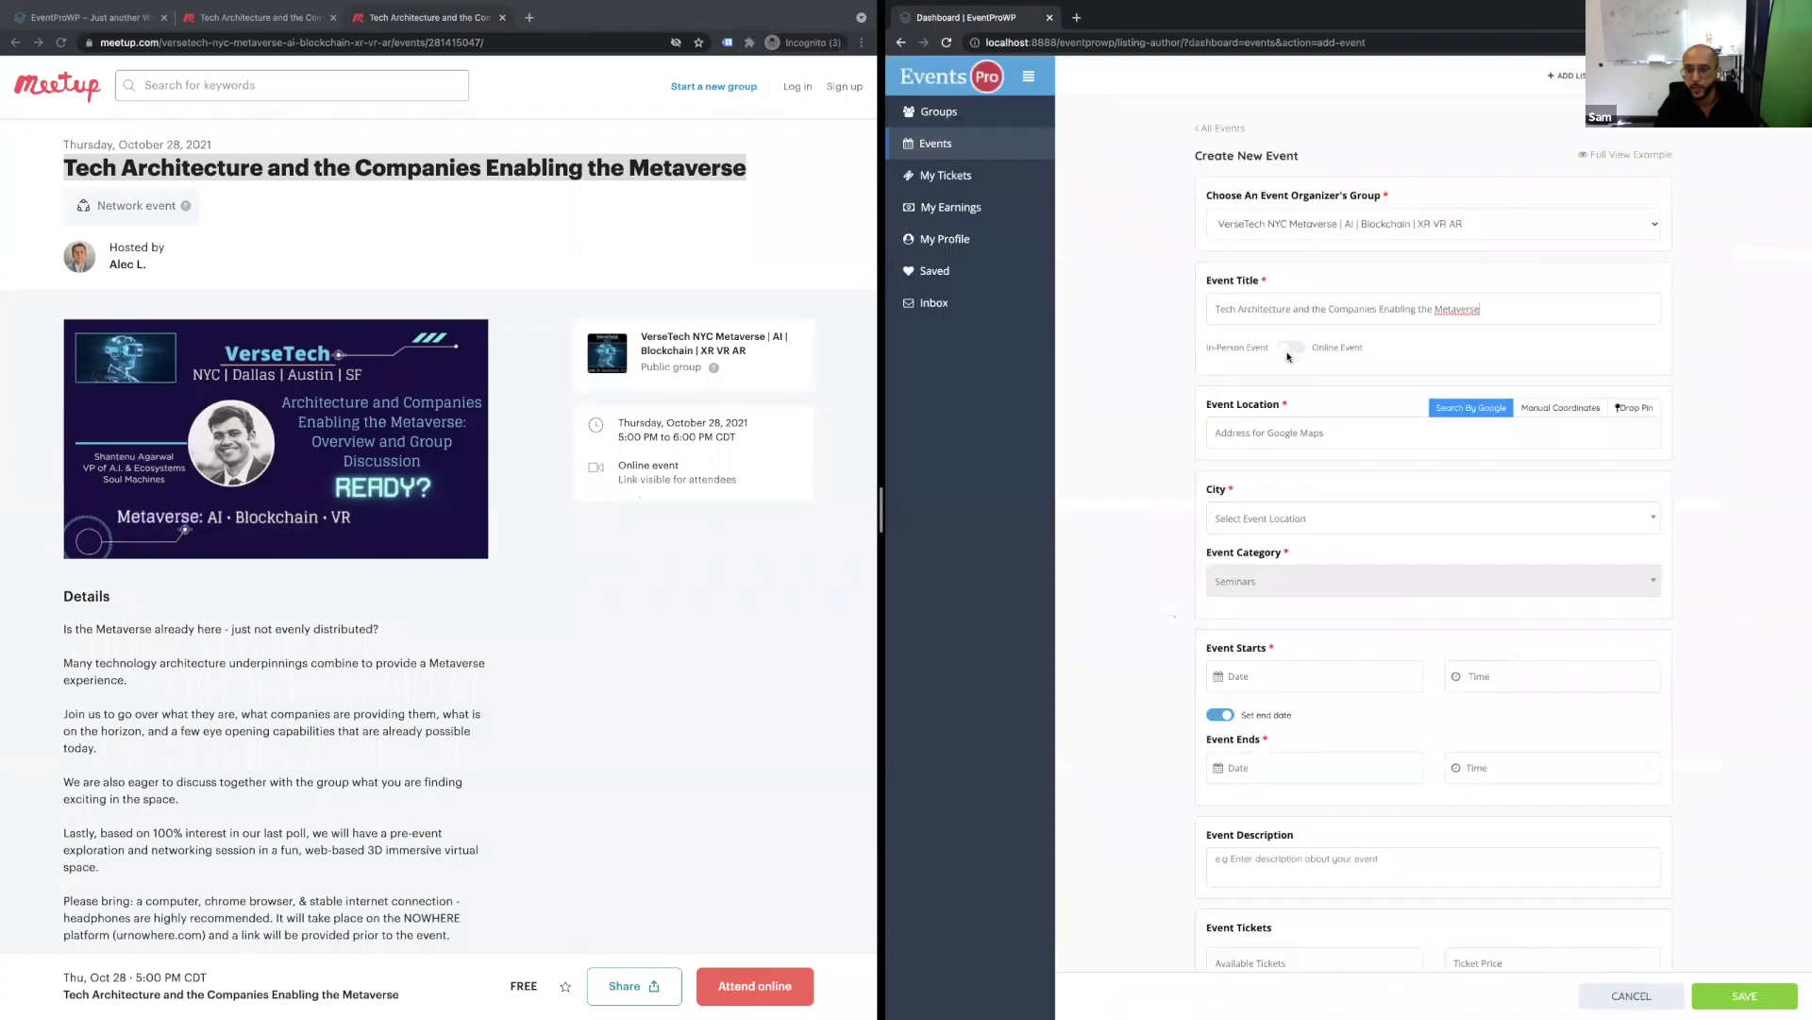
{"action": "scroll", "coordinate": [1288, 349], "scroll_direction": "up", "scroll_amount": 5}
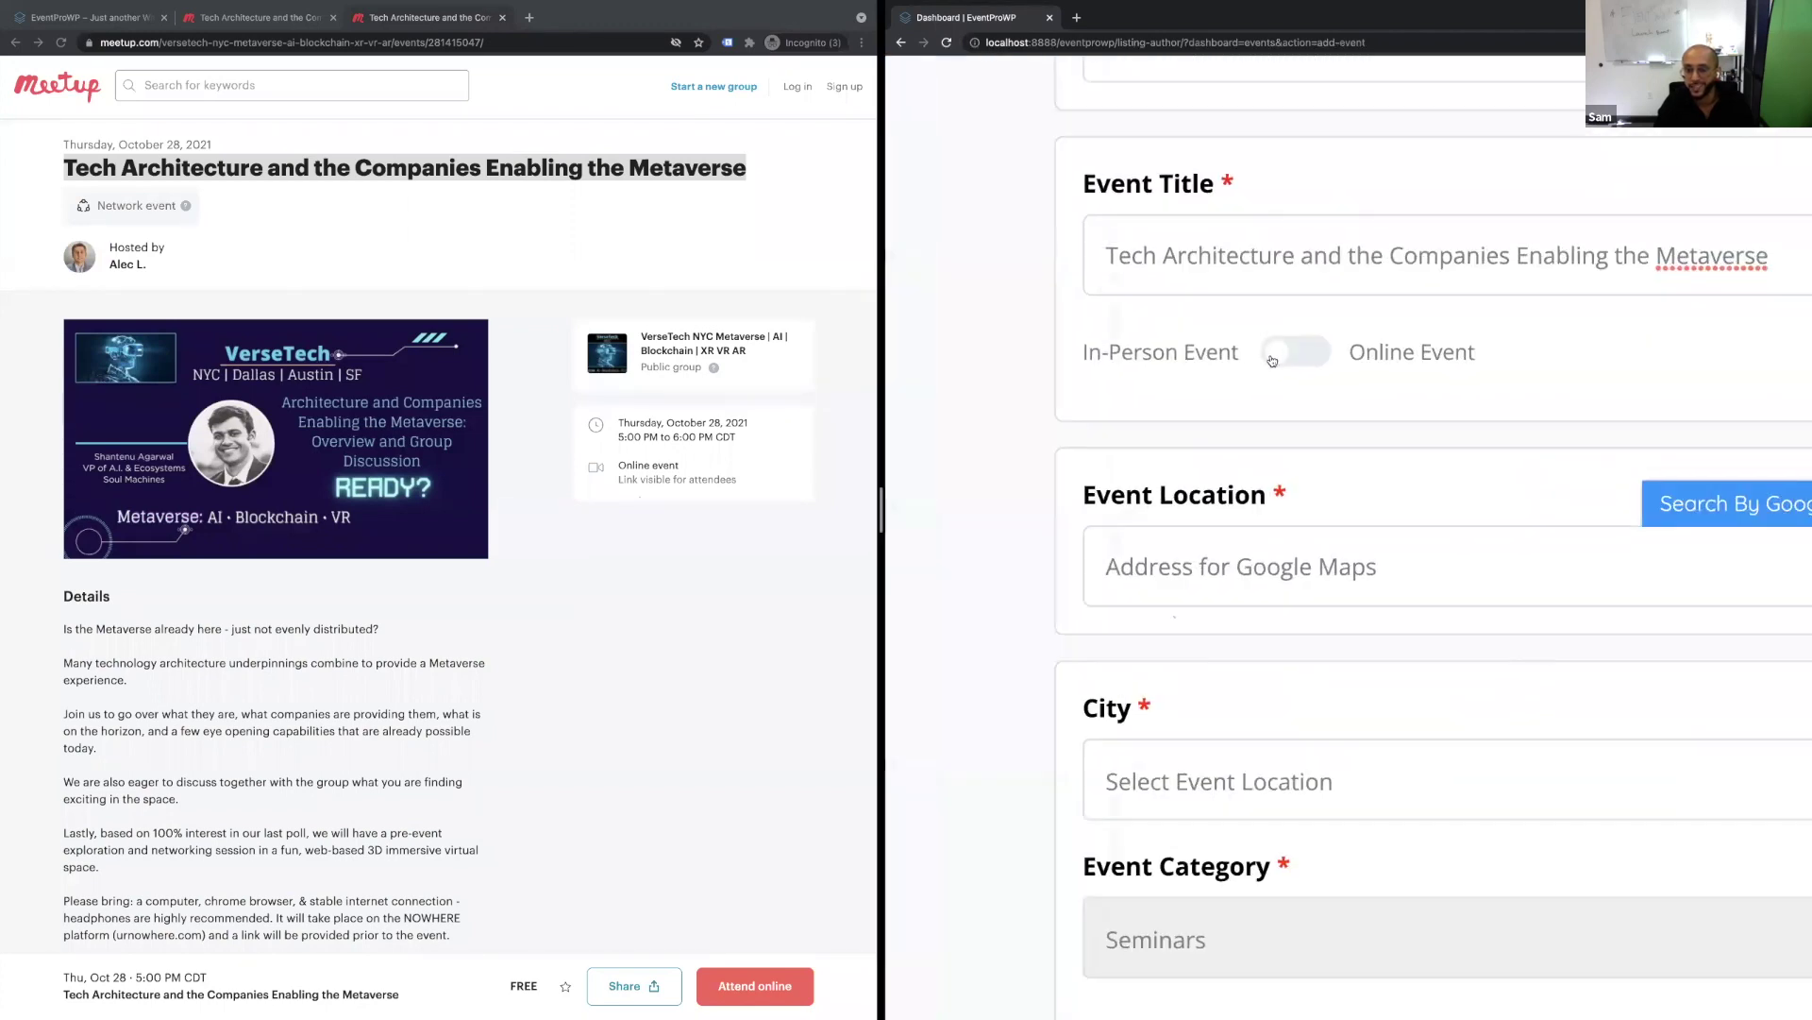
{"action": "left_click", "coordinate": [1274, 359]}
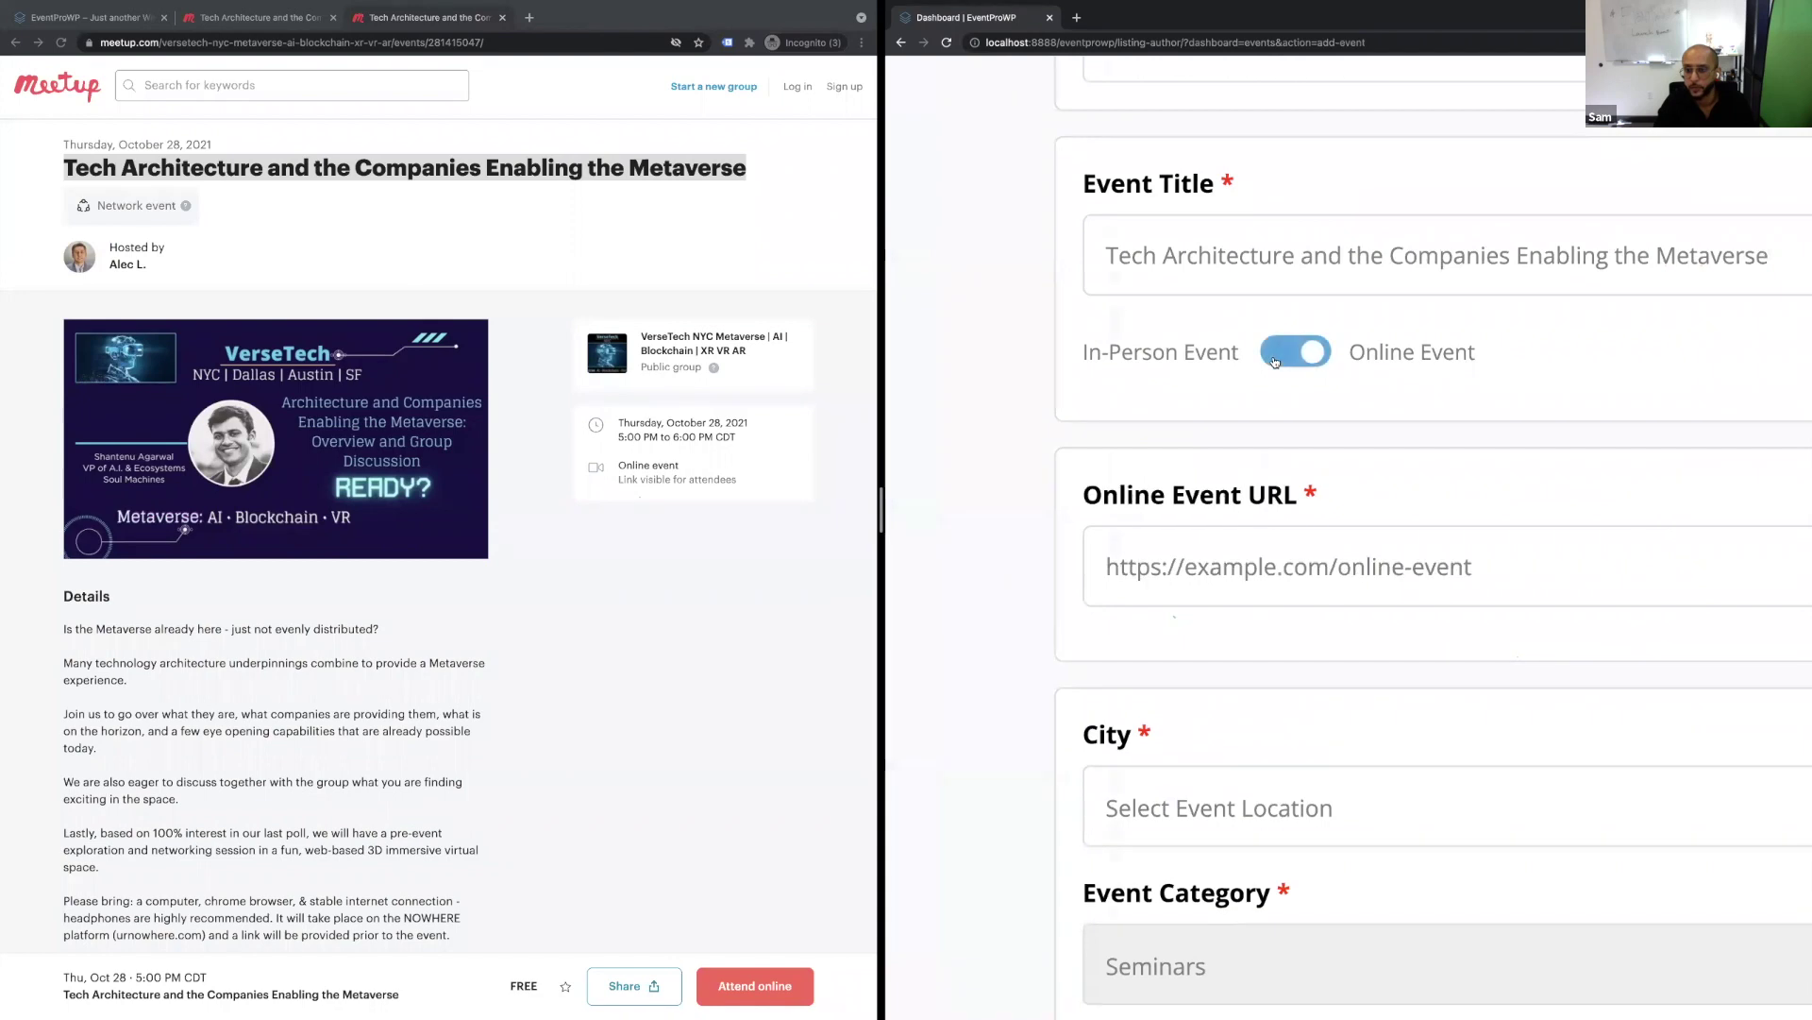
{"action": "scroll", "coordinate": [1275, 362], "scroll_direction": "down", "scroll_amount": 5}
{"action": "left_click", "coordinate": [1291, 347]}
{"action": "left_click", "coordinate": [1292, 348]}
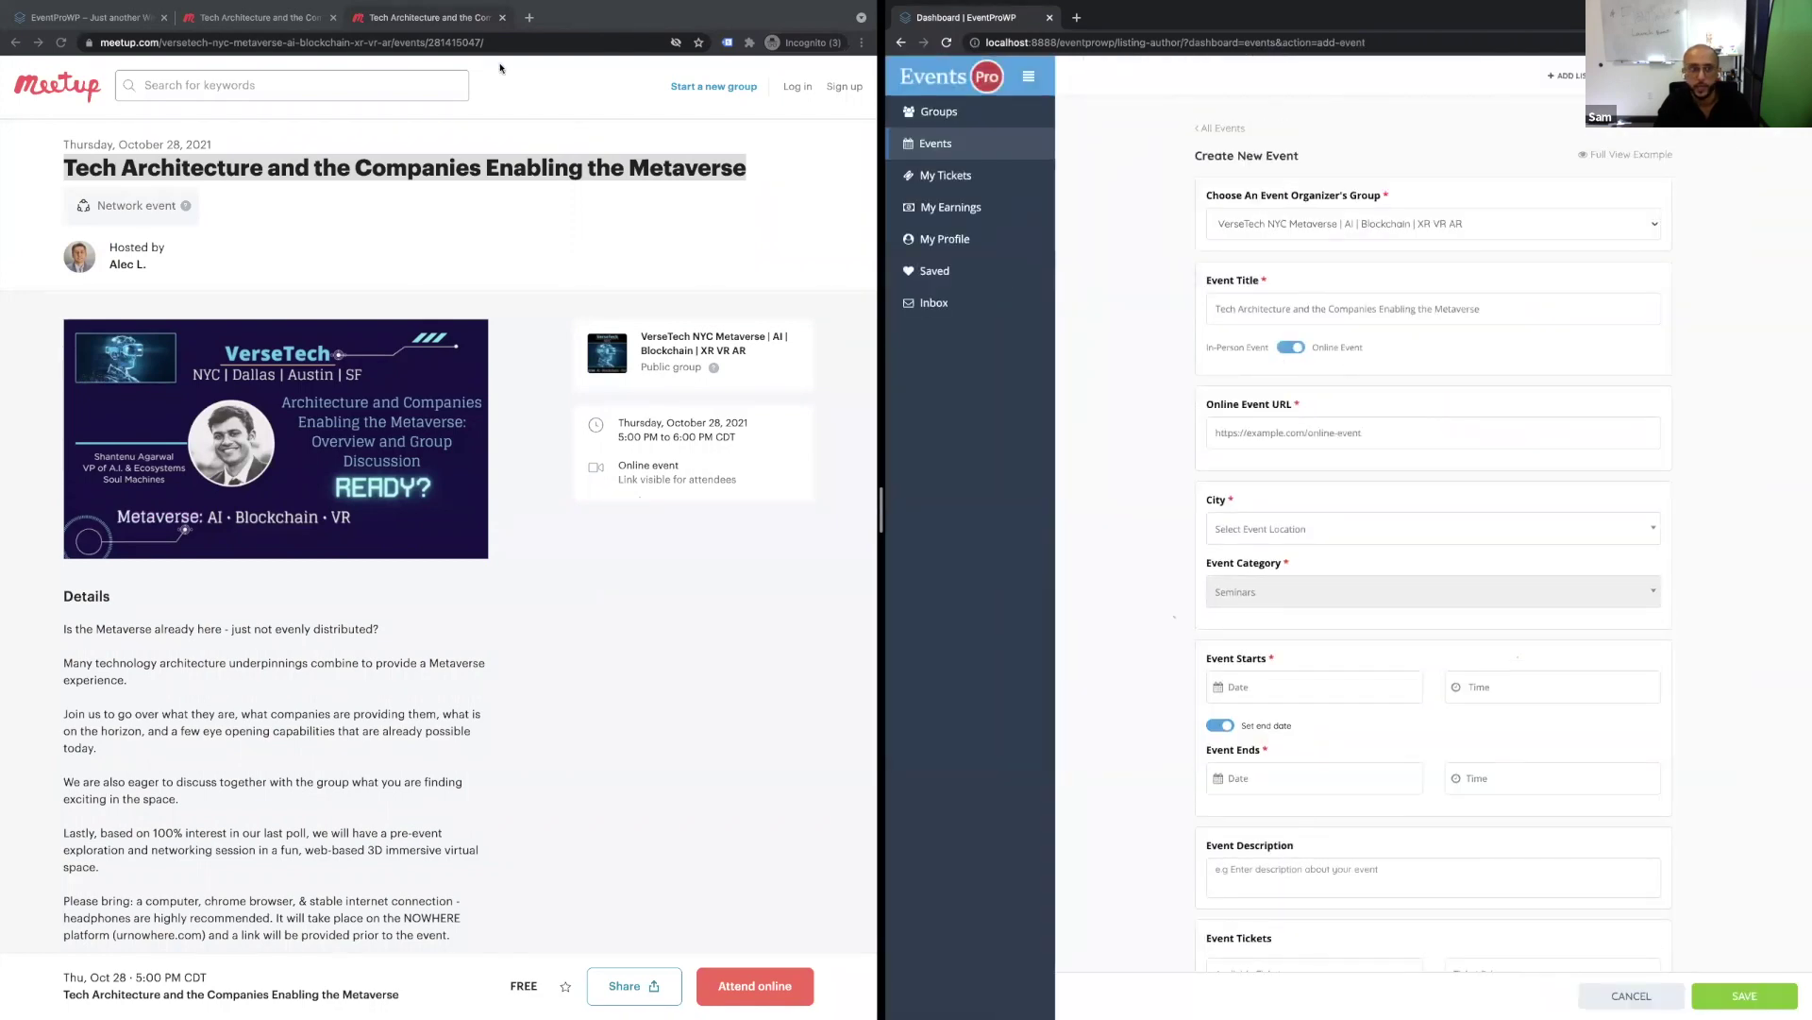
{"action": "left_click", "coordinate": [452, 41]}
{"action": "key", "text": "ctrl+c"}
{"action": "left_click", "coordinate": [1288, 434]}
{"action": "key", "text": "ctrl+v"}
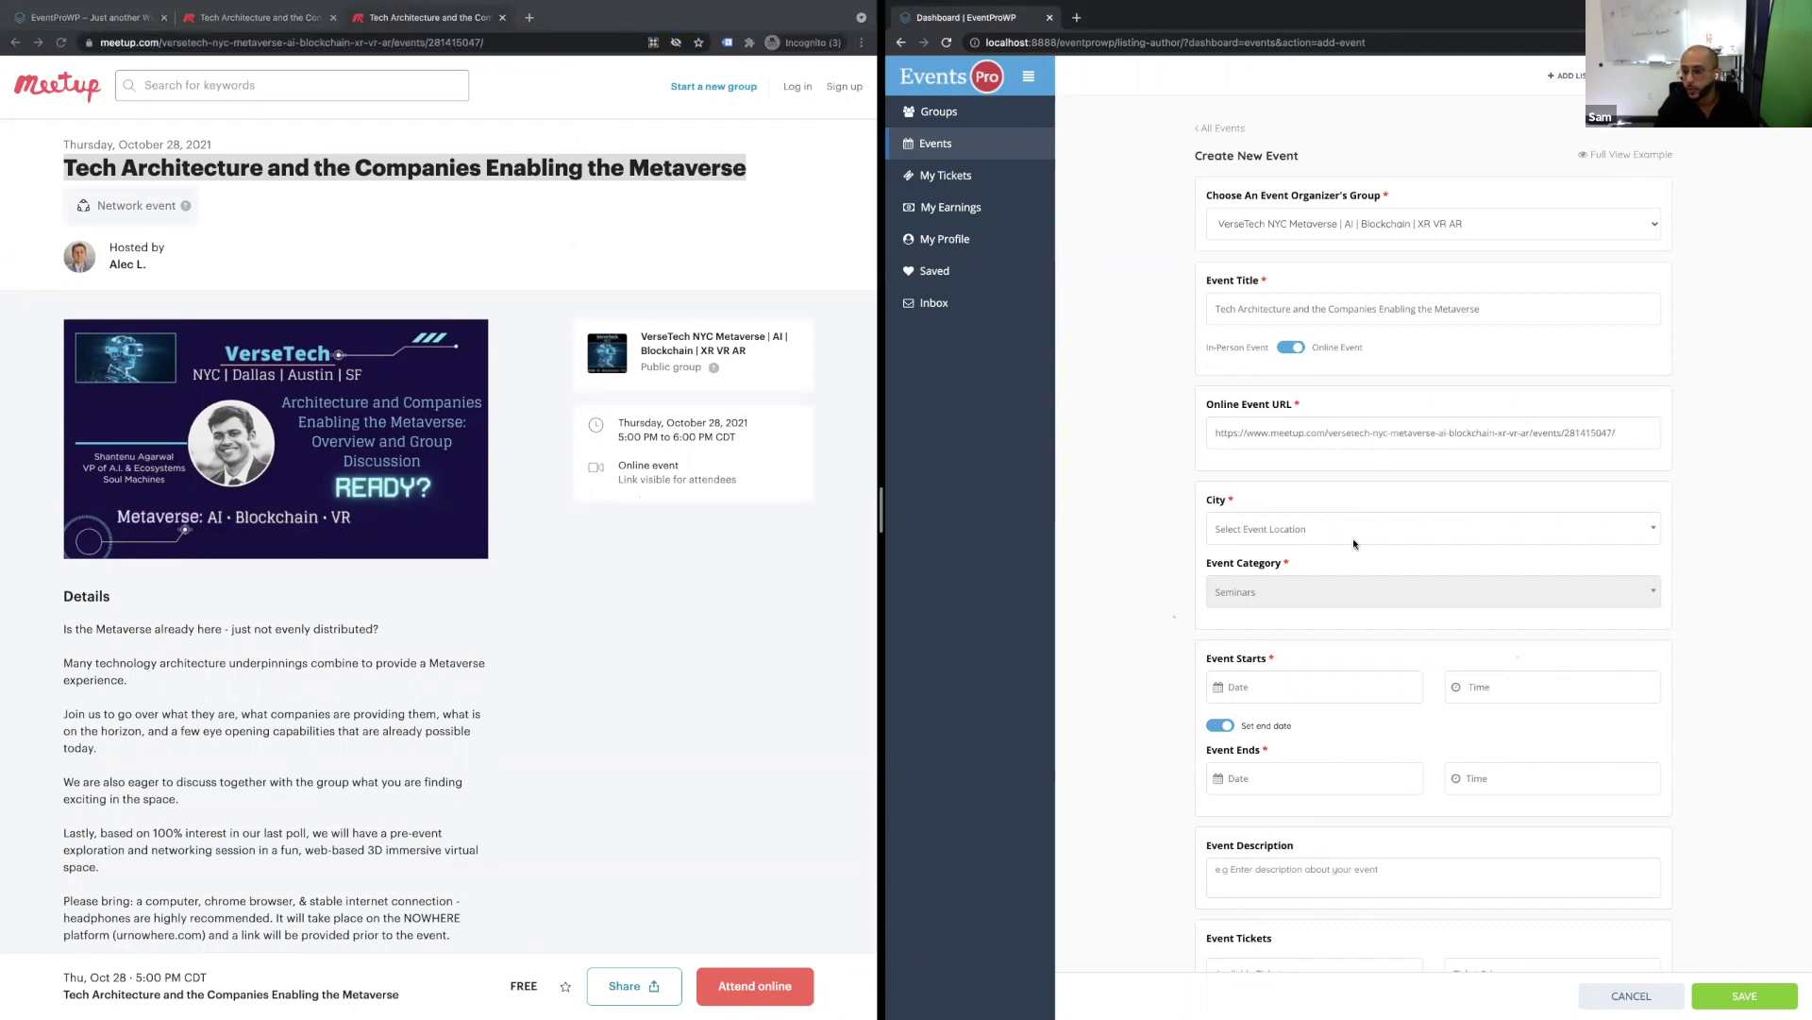
Set the event city to California.
{"action": "key", "text": "super+plus"}
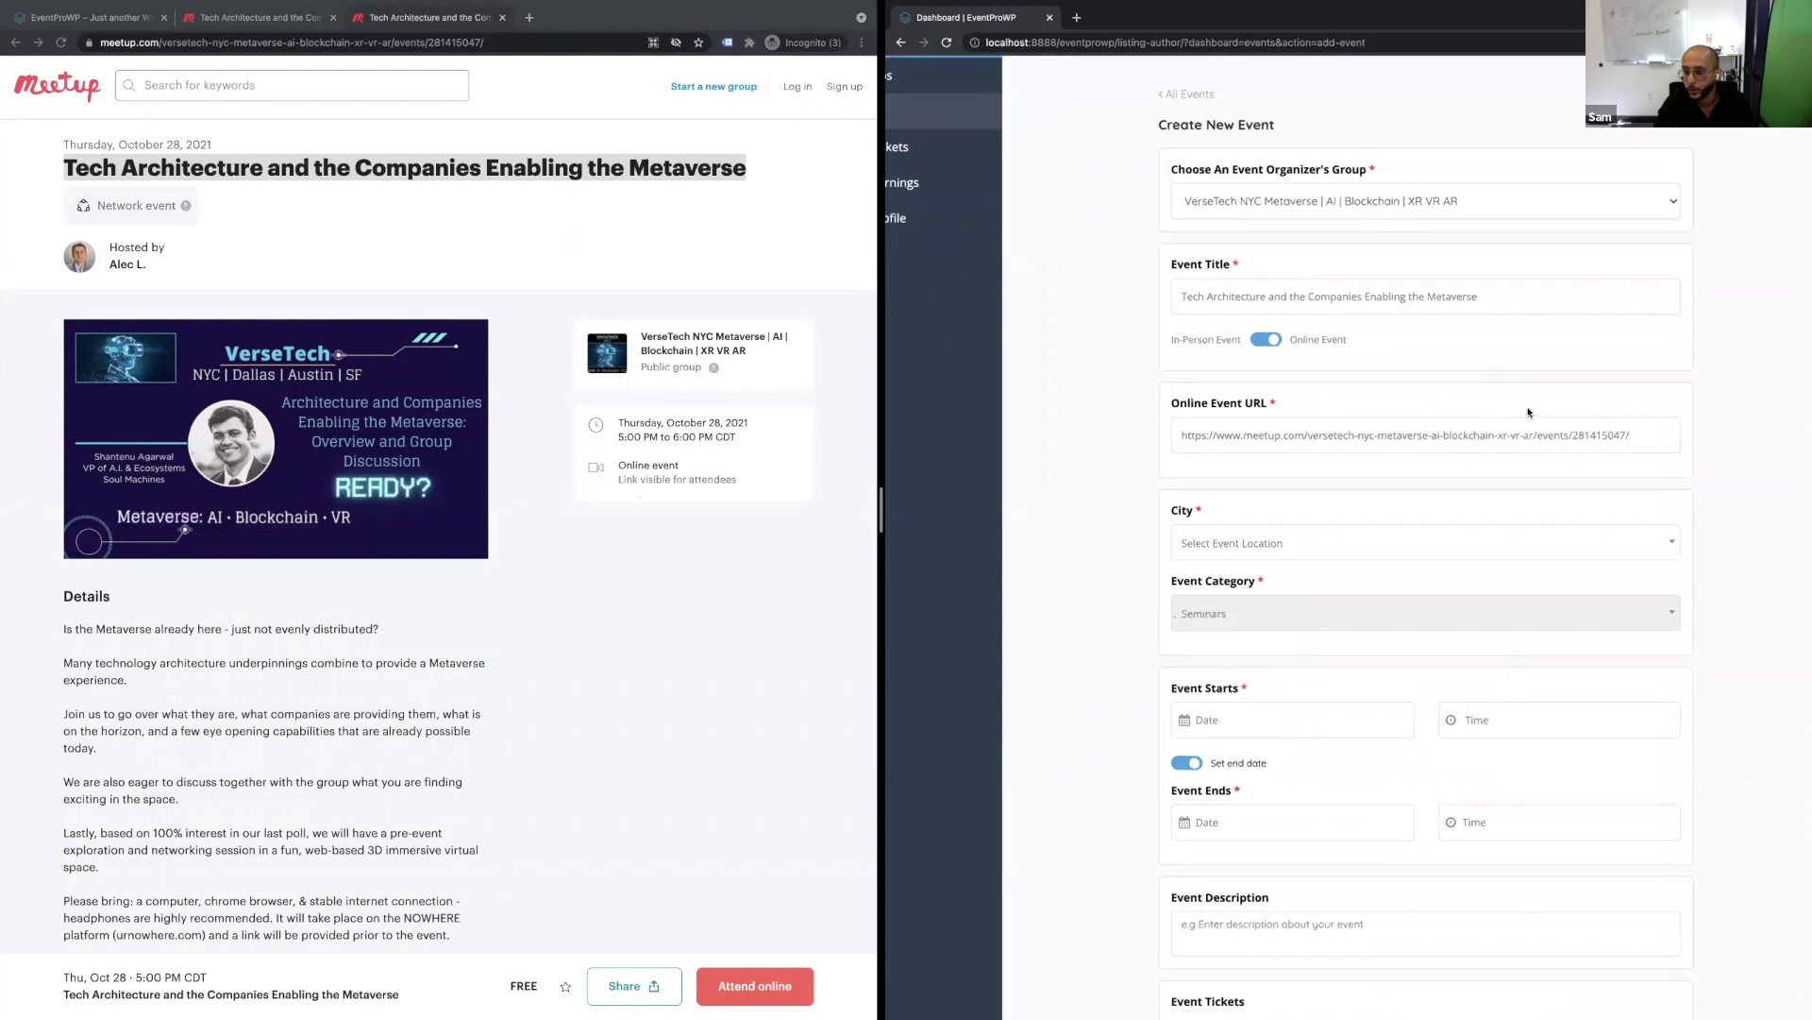
{"action": "key", "text": "super+minus"}
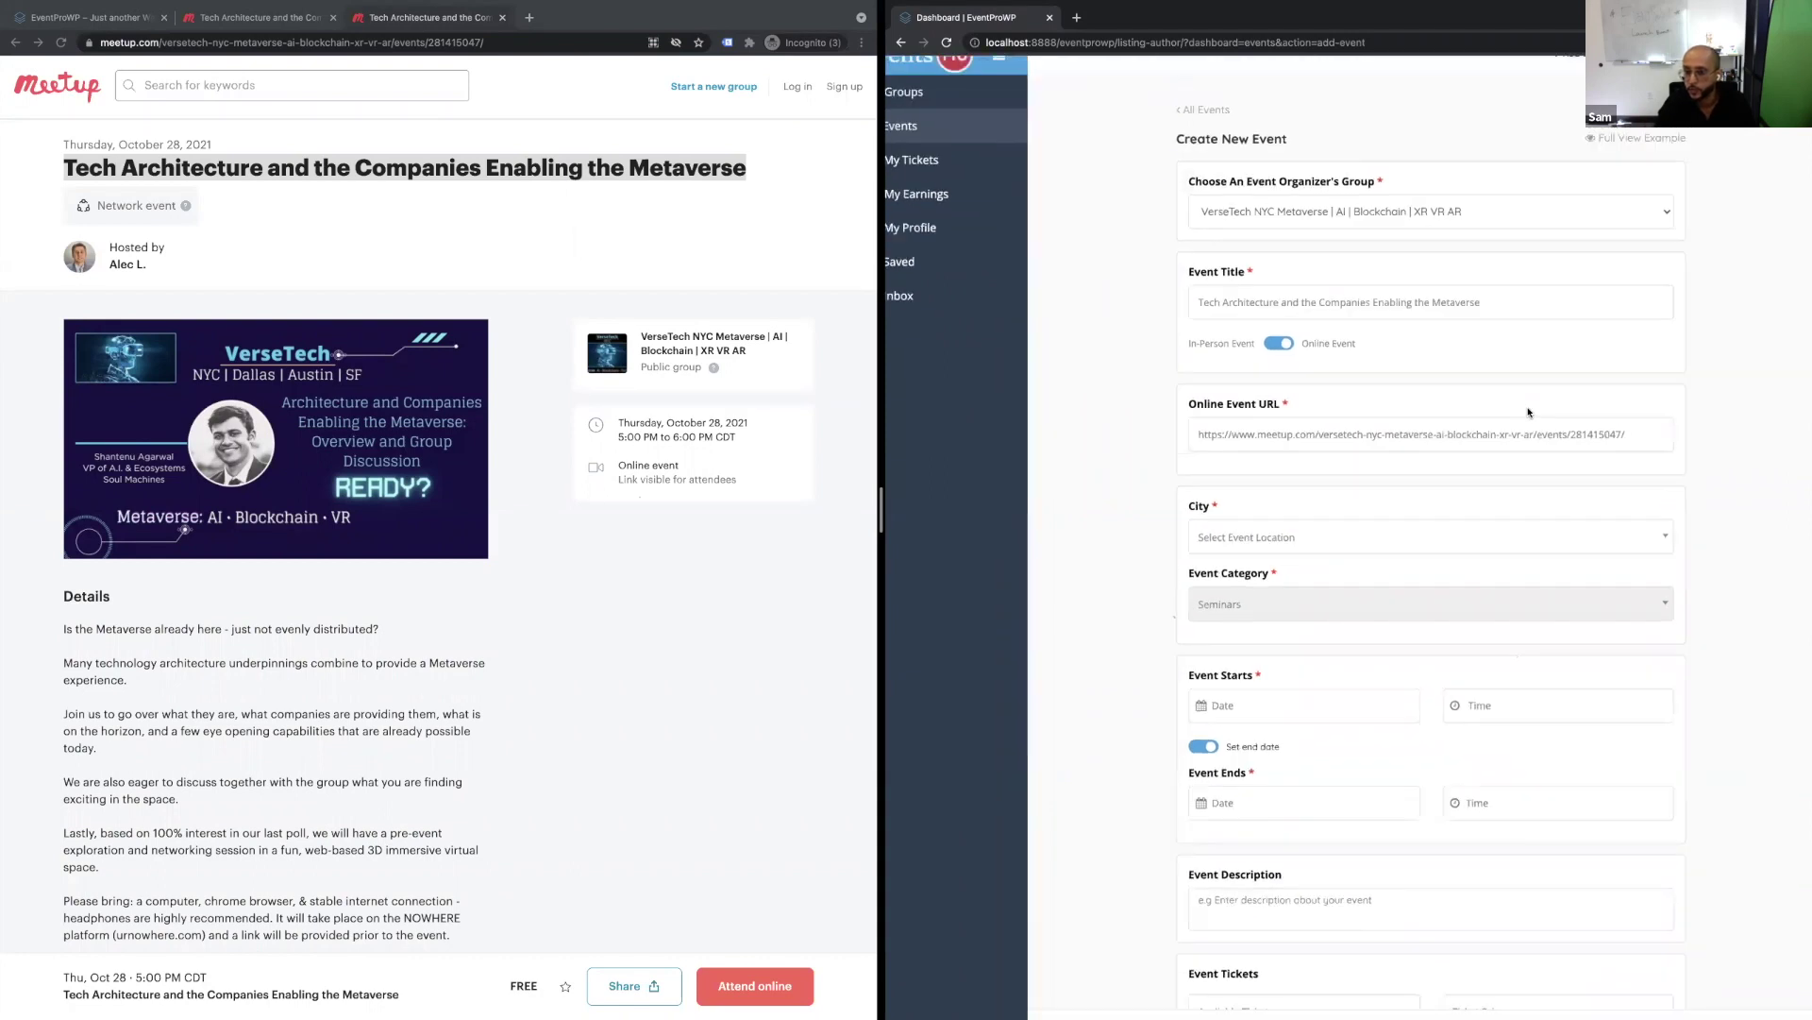
{"action": "left_click", "coordinate": [1389, 538]}
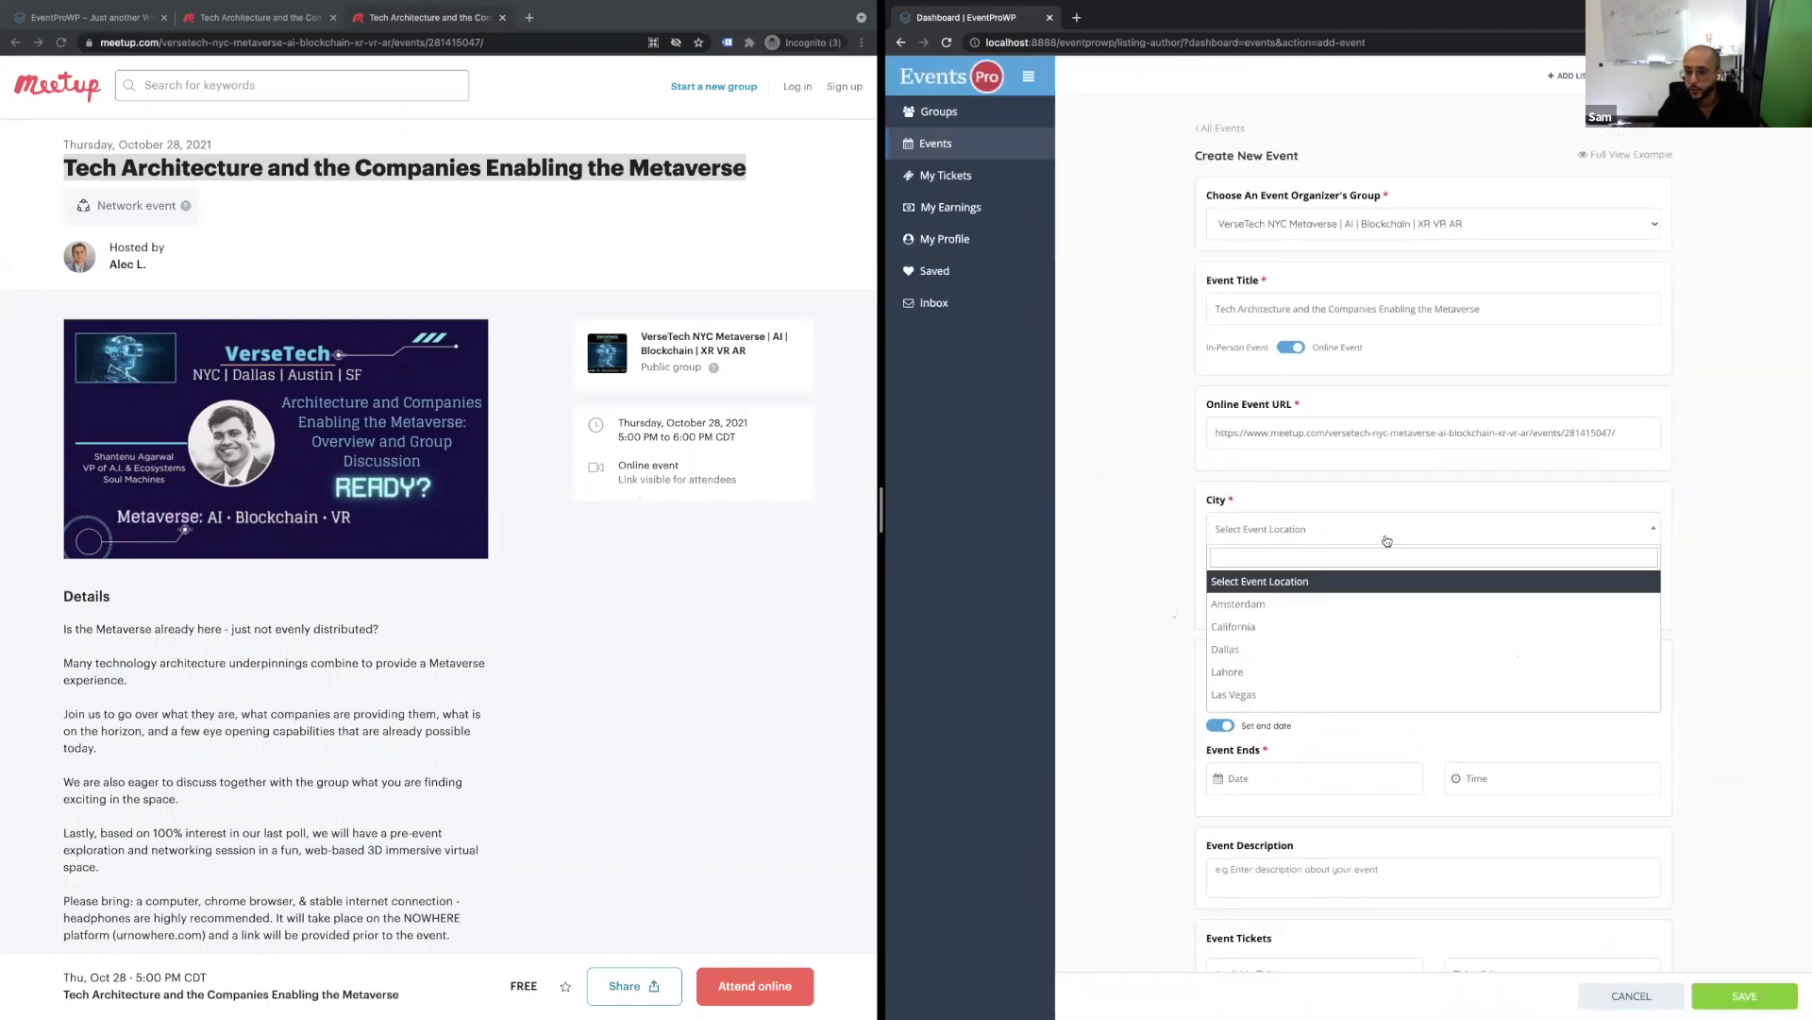
{"action": "left_click", "coordinate": [1330, 626]}
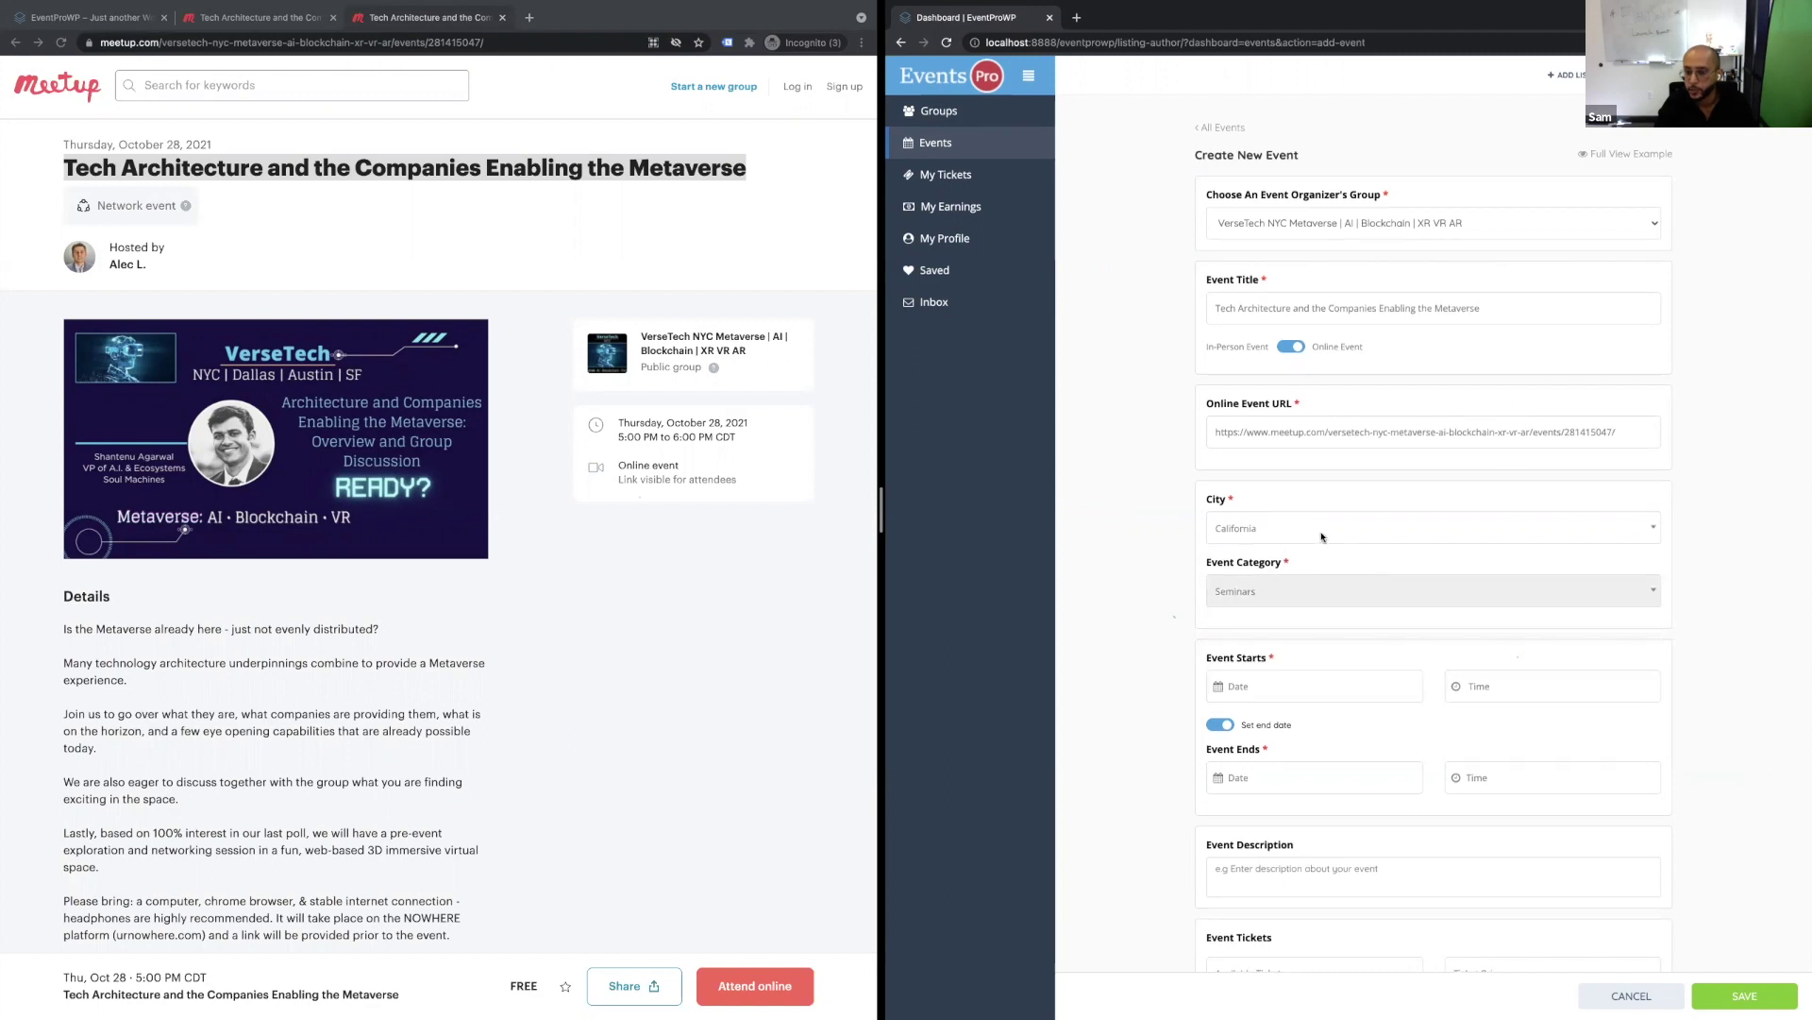
Set the start to October 29, 2021 at 12:00 PM.
{"action": "scroll", "coordinate": [1312, 526], "scroll_direction": "down", "scroll_amount": 2}
{"action": "scroll", "coordinate": [1280, 483], "scroll_direction": "up", "scroll_amount": 2}
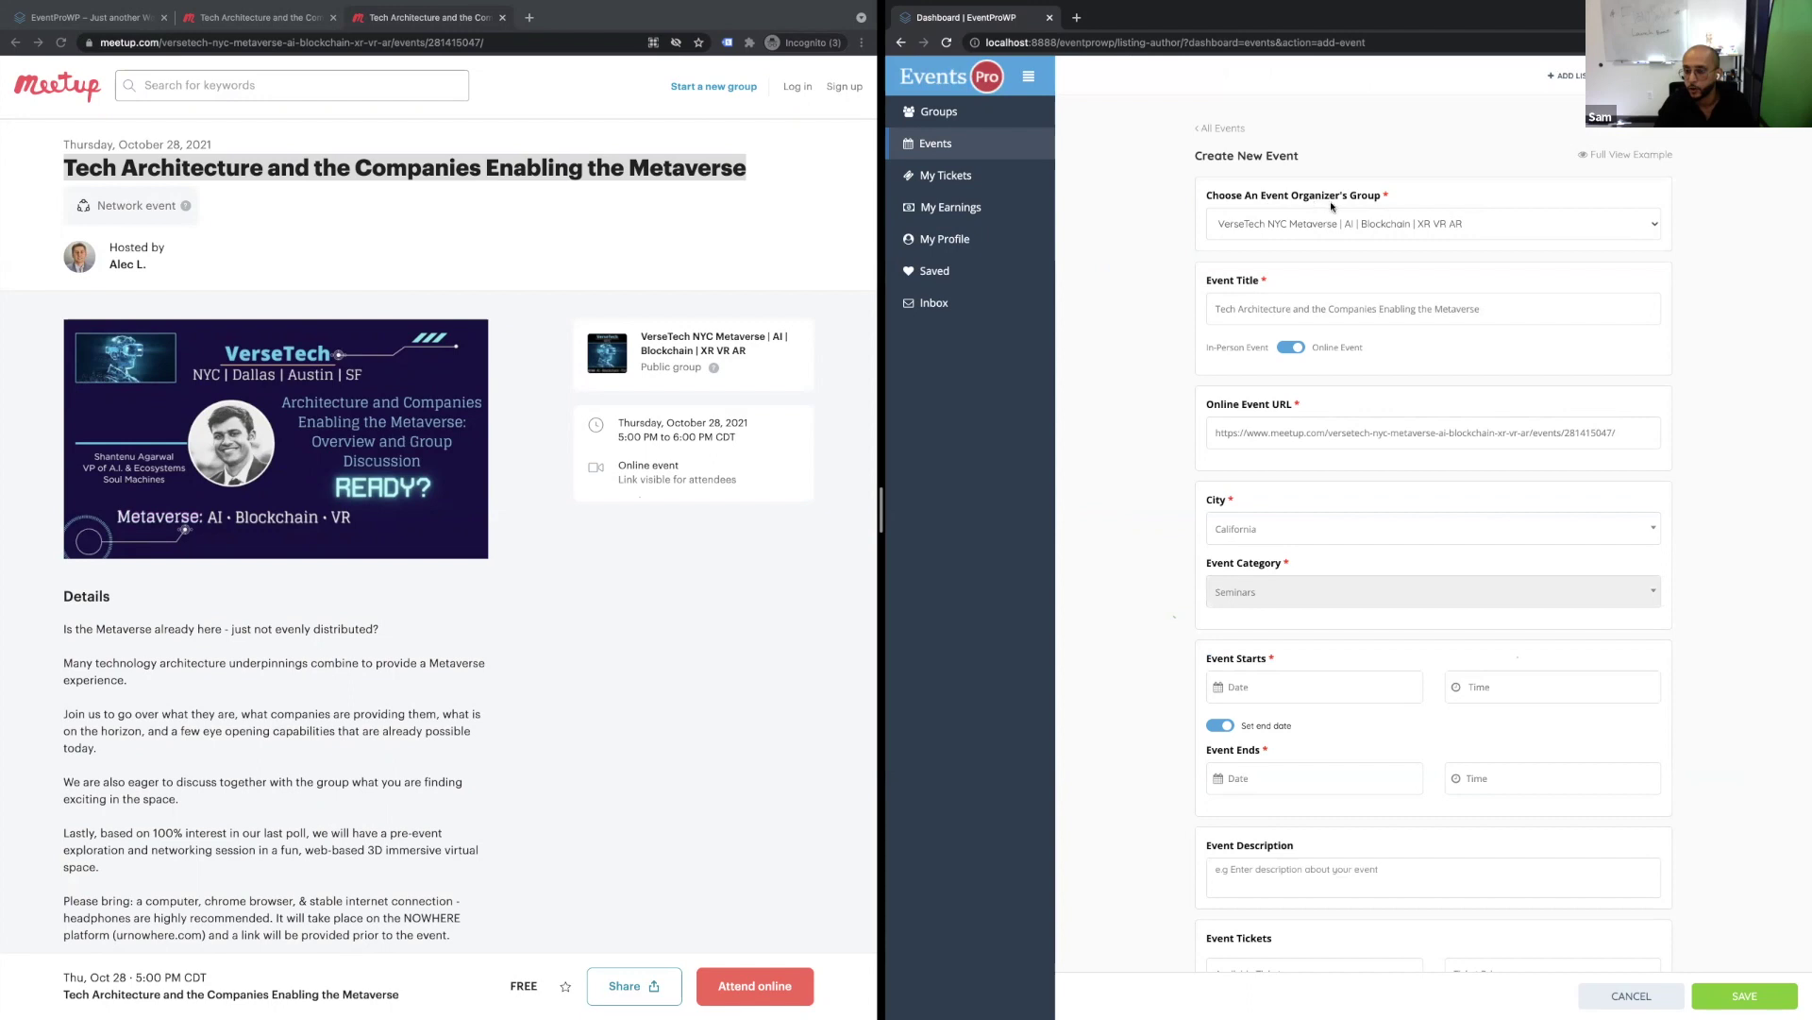
{"action": "scroll", "coordinate": [1361, 469], "scroll_direction": "down", "scroll_amount": 3}
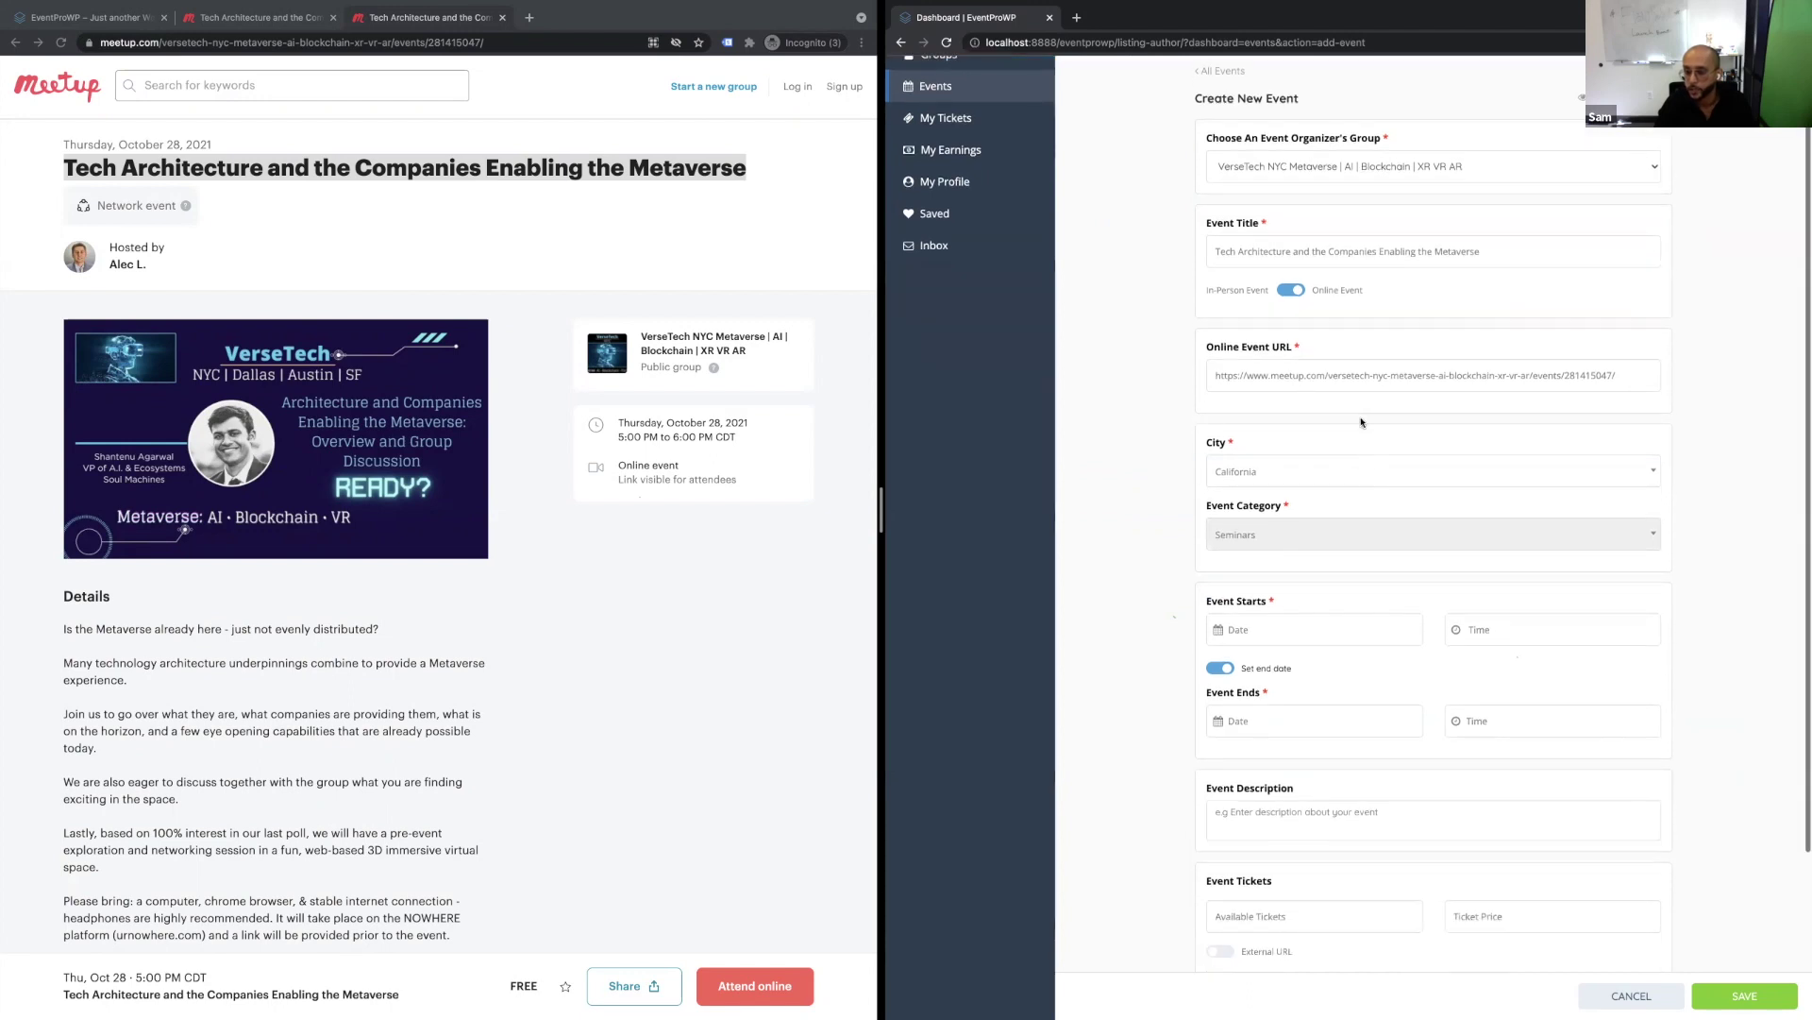
{"action": "scroll", "coordinate": [1290, 522], "scroll_direction": "down", "scroll_amount": 2}
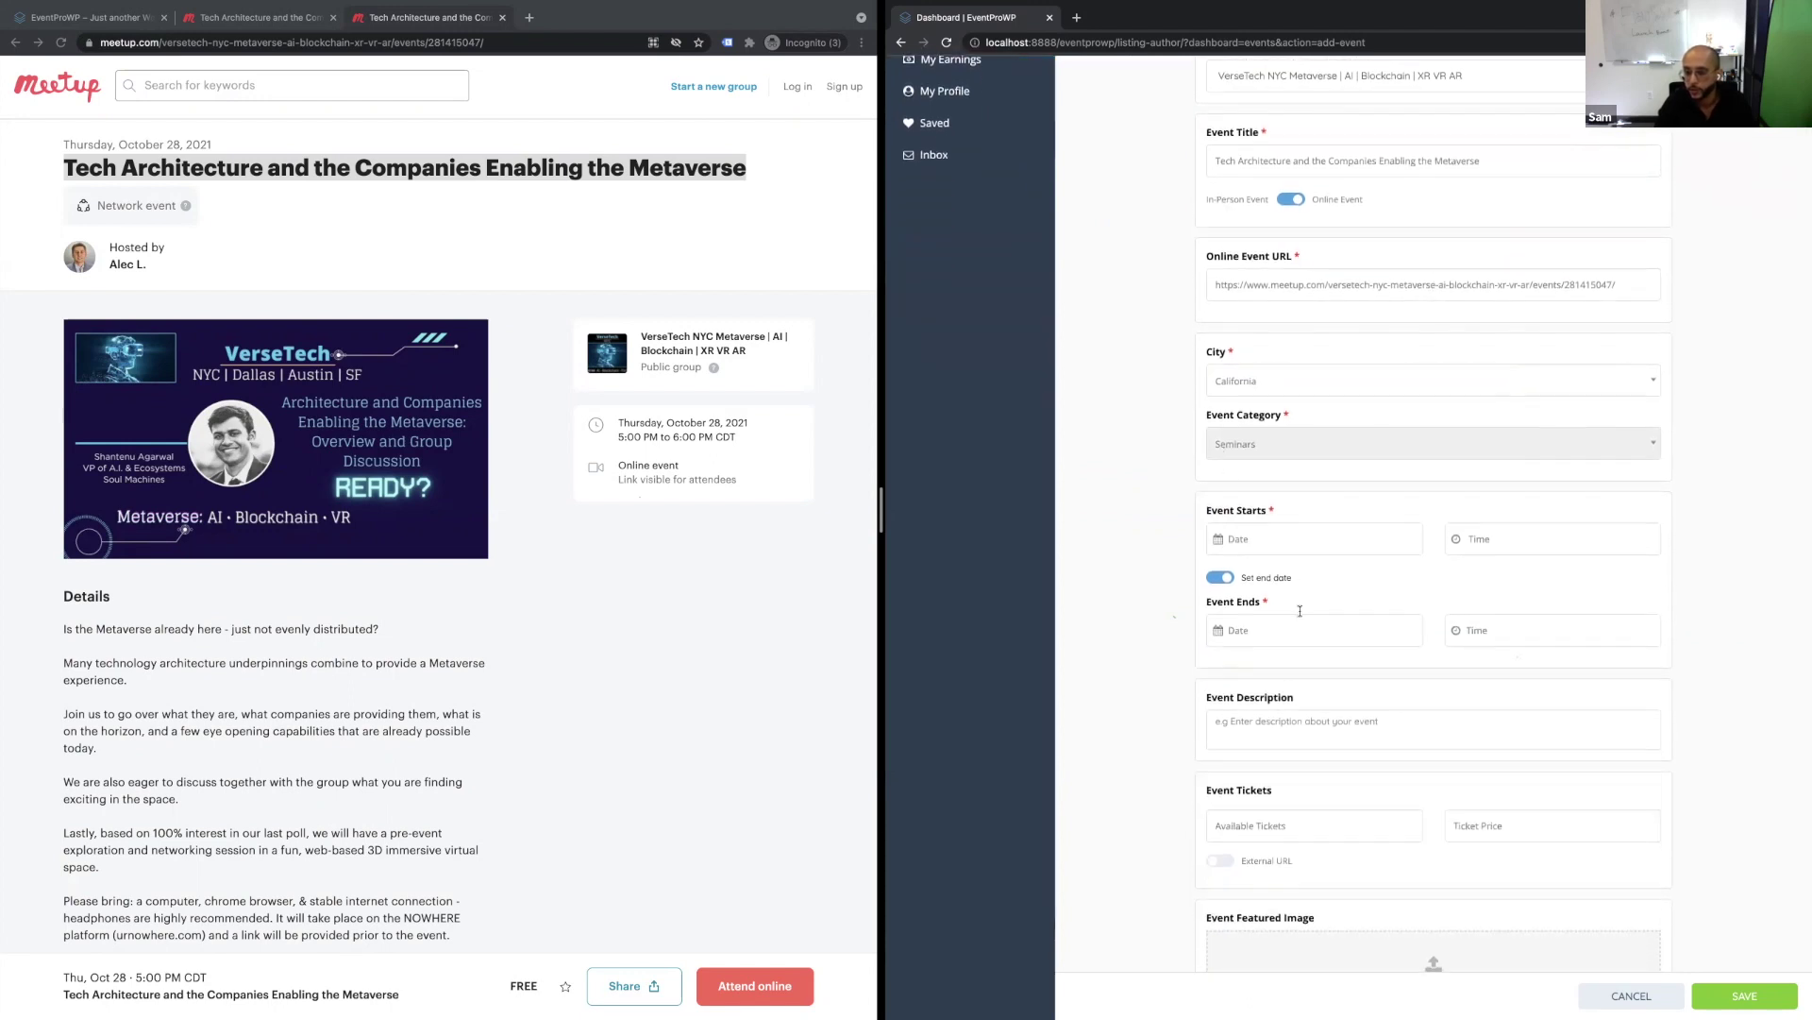
{"action": "left_click", "coordinate": [1272, 461]}
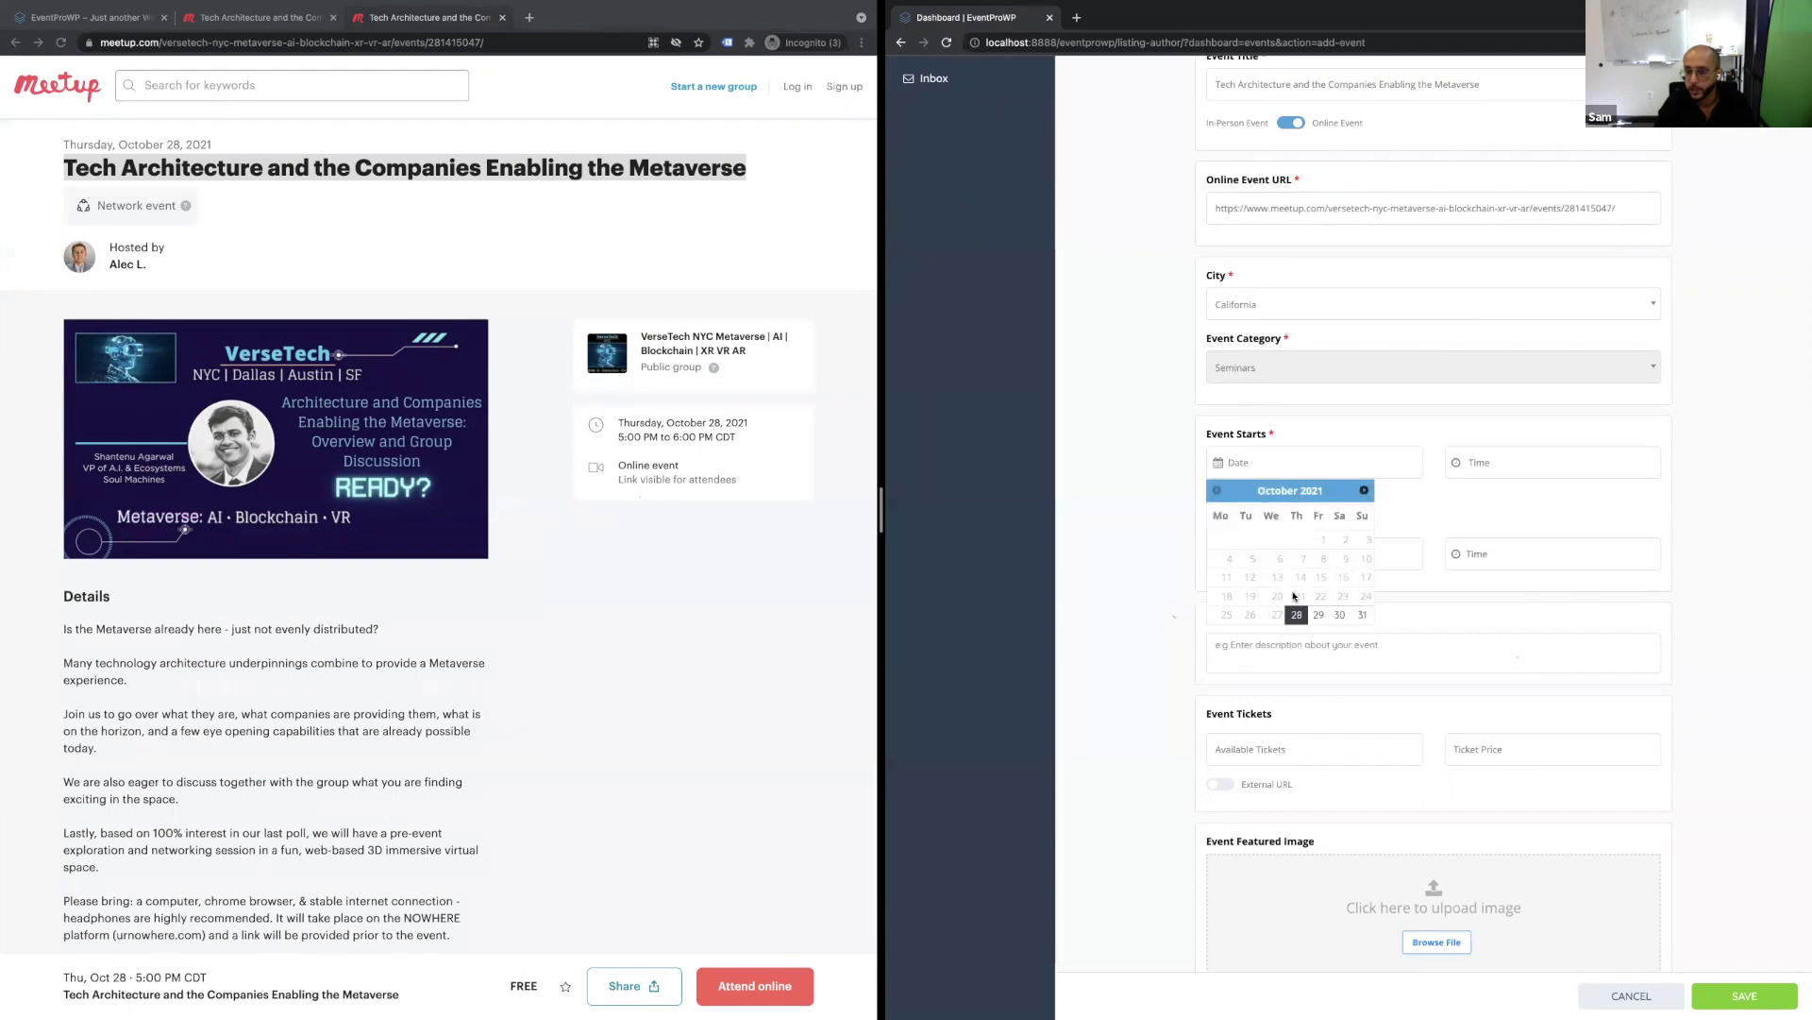
{"action": "left_click", "coordinate": [1296, 615]}
{"action": "left_click", "coordinate": [1303, 461]}
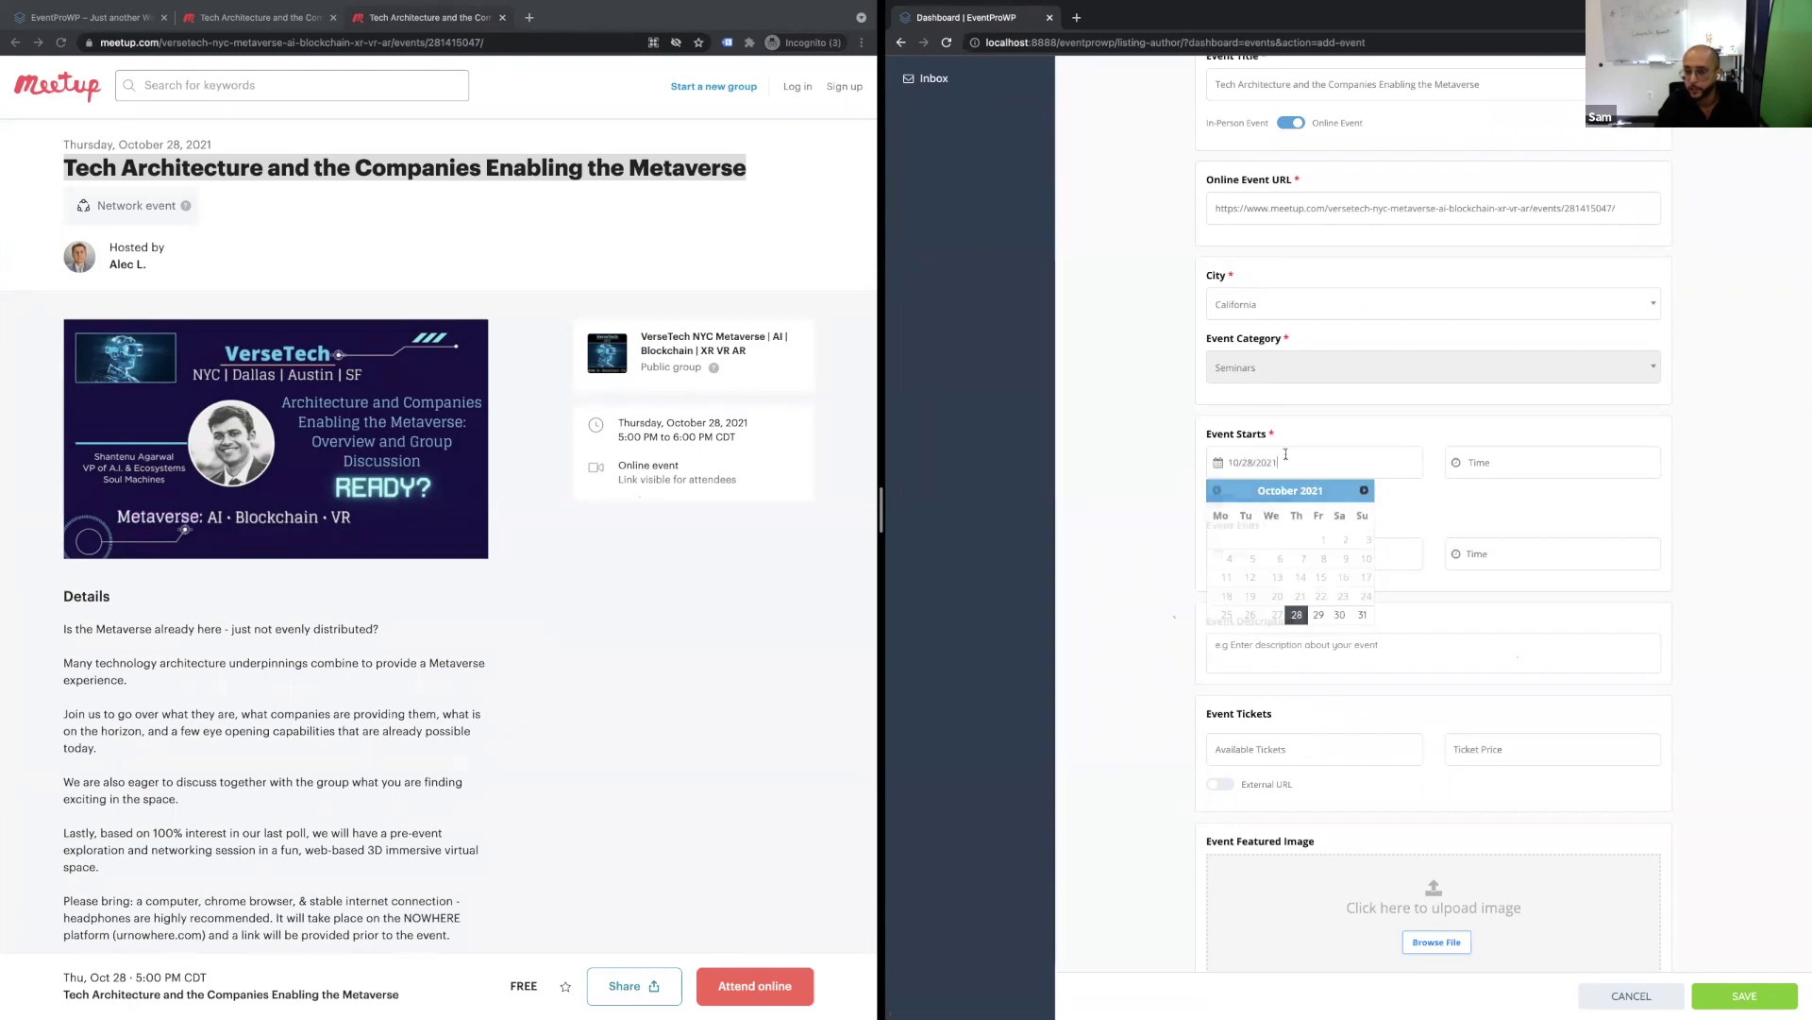
{"action": "left_click", "coordinate": [1319, 615]}
{"action": "left_click", "coordinate": [1497, 467]}
{"action": "left_click", "coordinate": [1607, 564]}
Set the end to October 31, 2021 at 12:00 PM.
{"action": "left_click", "coordinate": [1312, 554]}
{"action": "left_click", "coordinate": [1358, 707]}
{"action": "left_click", "coordinate": [1486, 552]}
{"action": "left_click", "coordinate": [1607, 655]}
{"action": "left_click", "coordinate": [1393, 607]}
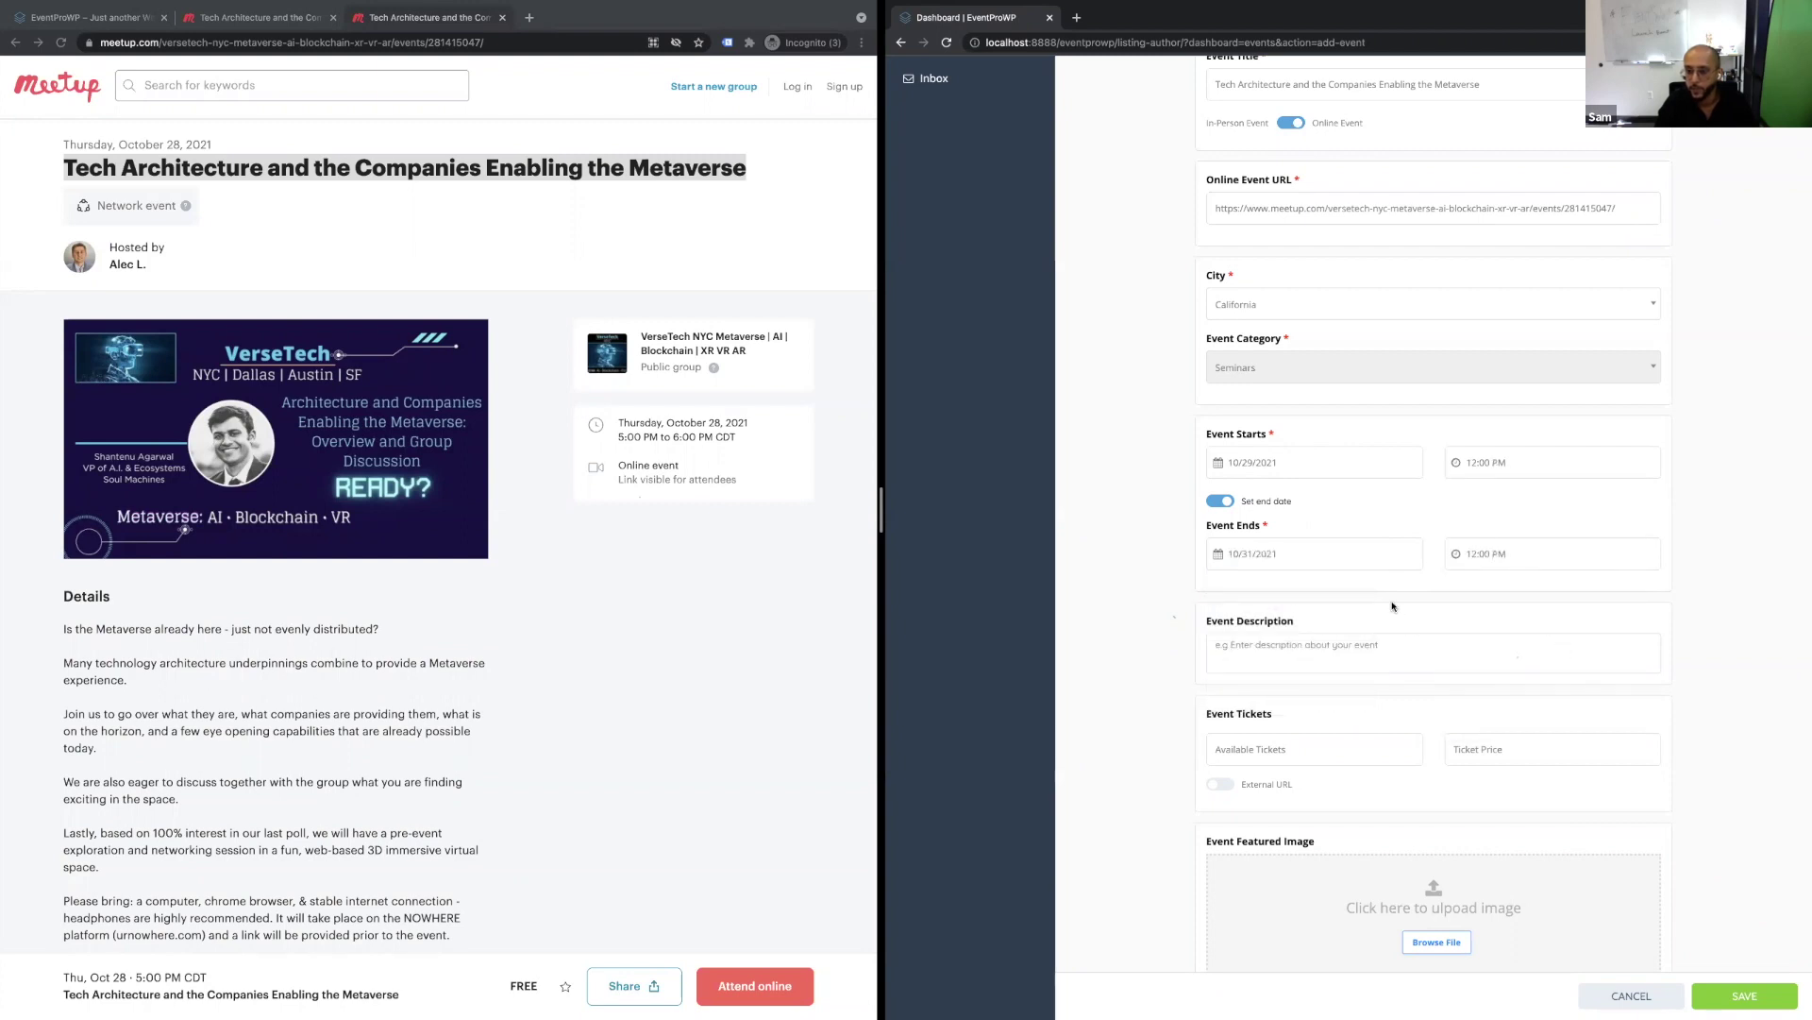
{"action": "scroll", "coordinate": [1394, 606], "scroll_direction": "down", "scroll_amount": 1}
Copy the Meetup event paragraphs into the Event Description field.
{"action": "left_click_drag", "start_coordinate": [63, 708], "coordinate": [390, 834]}
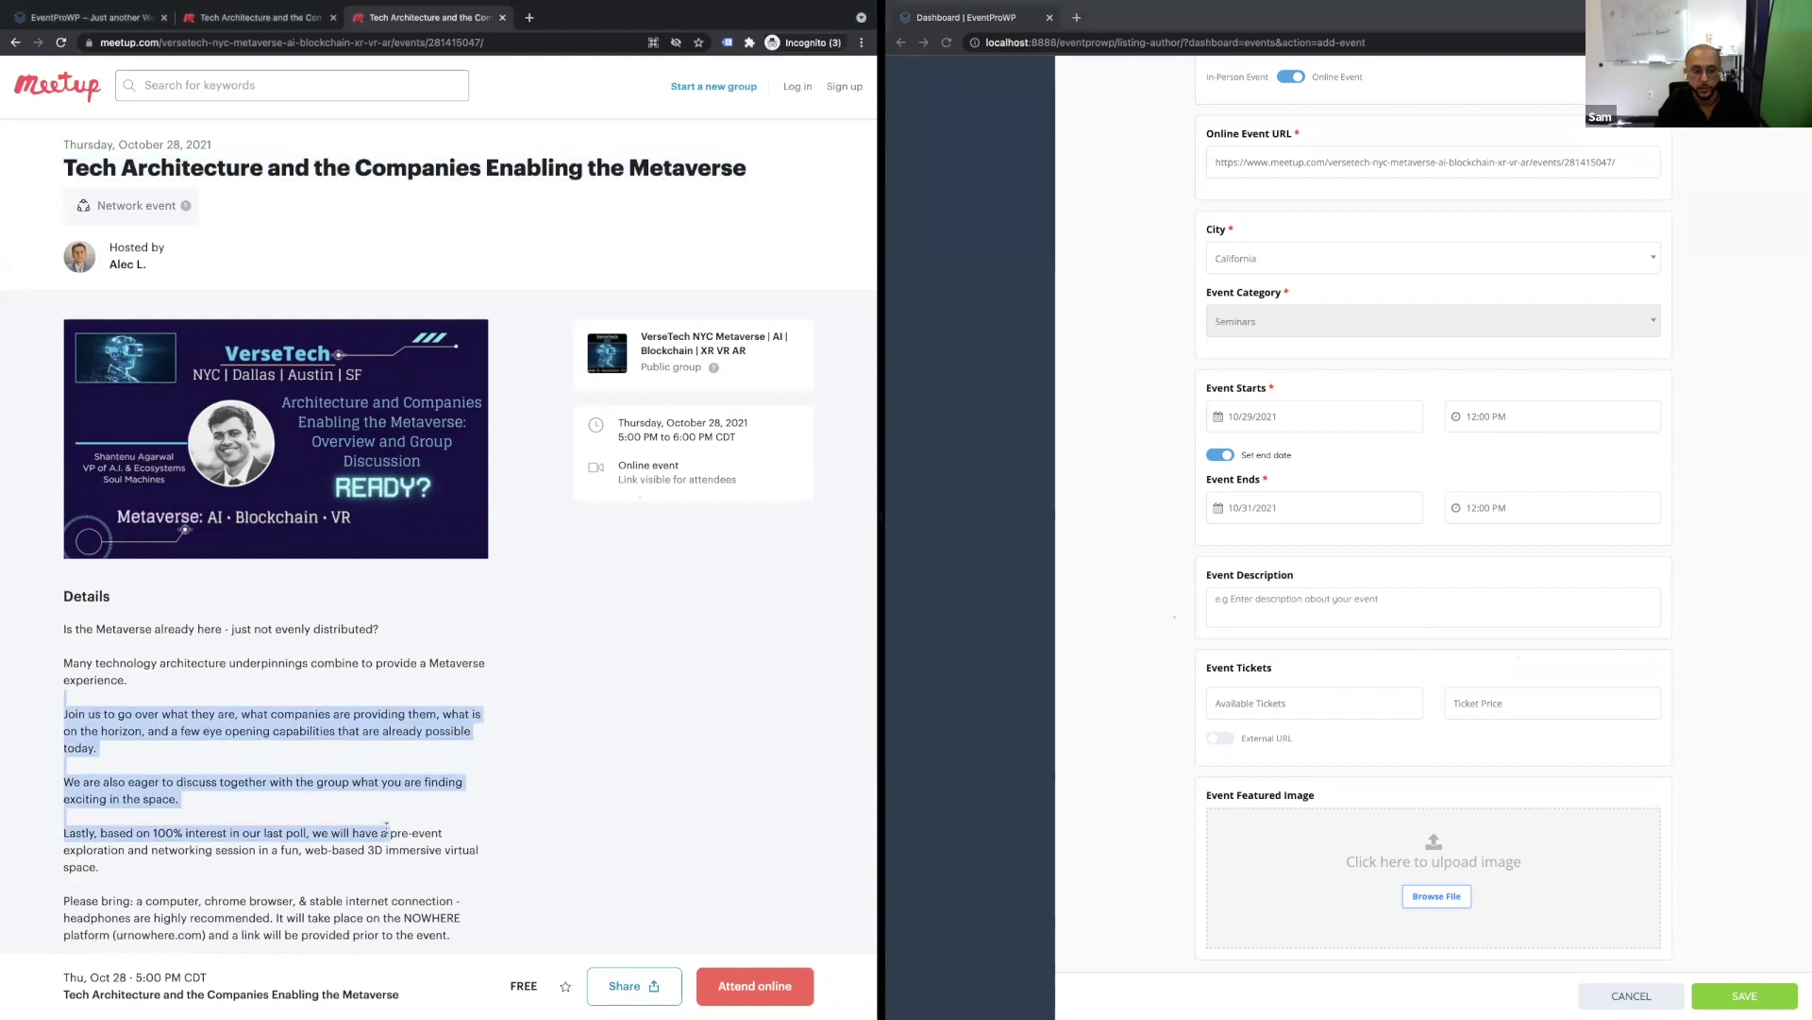
{"action": "key", "text": "super+c"}
{"action": "left_click", "coordinate": [1253, 614]}
{"action": "key", "text": "super+v"}
Set the number of available tickets to 1.
{"action": "left_click", "coordinate": [1266, 705]}
{"action": "key", "text": "super+plus"}
{"action": "key", "text": "super+plus"}
{"action": "key", "text": "super+plus"}
{"action": "key", "text": "super+plus"}
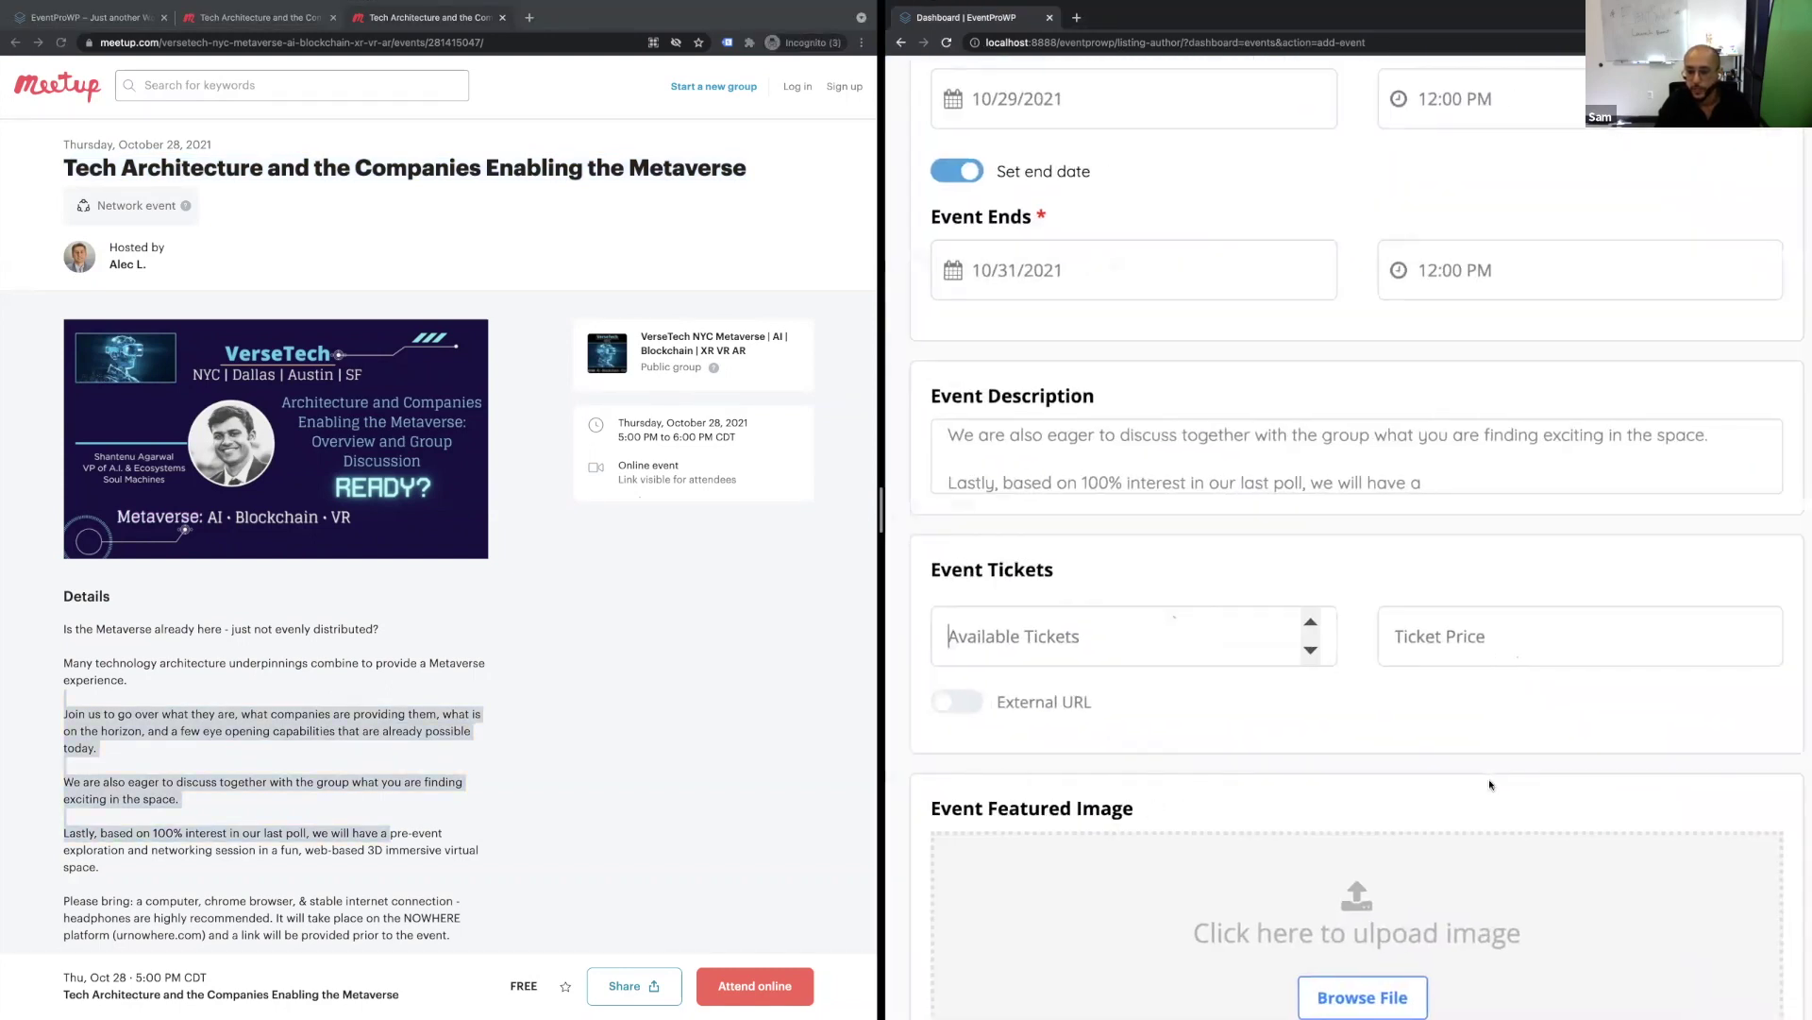
{"action": "key", "text": "super+minus"}
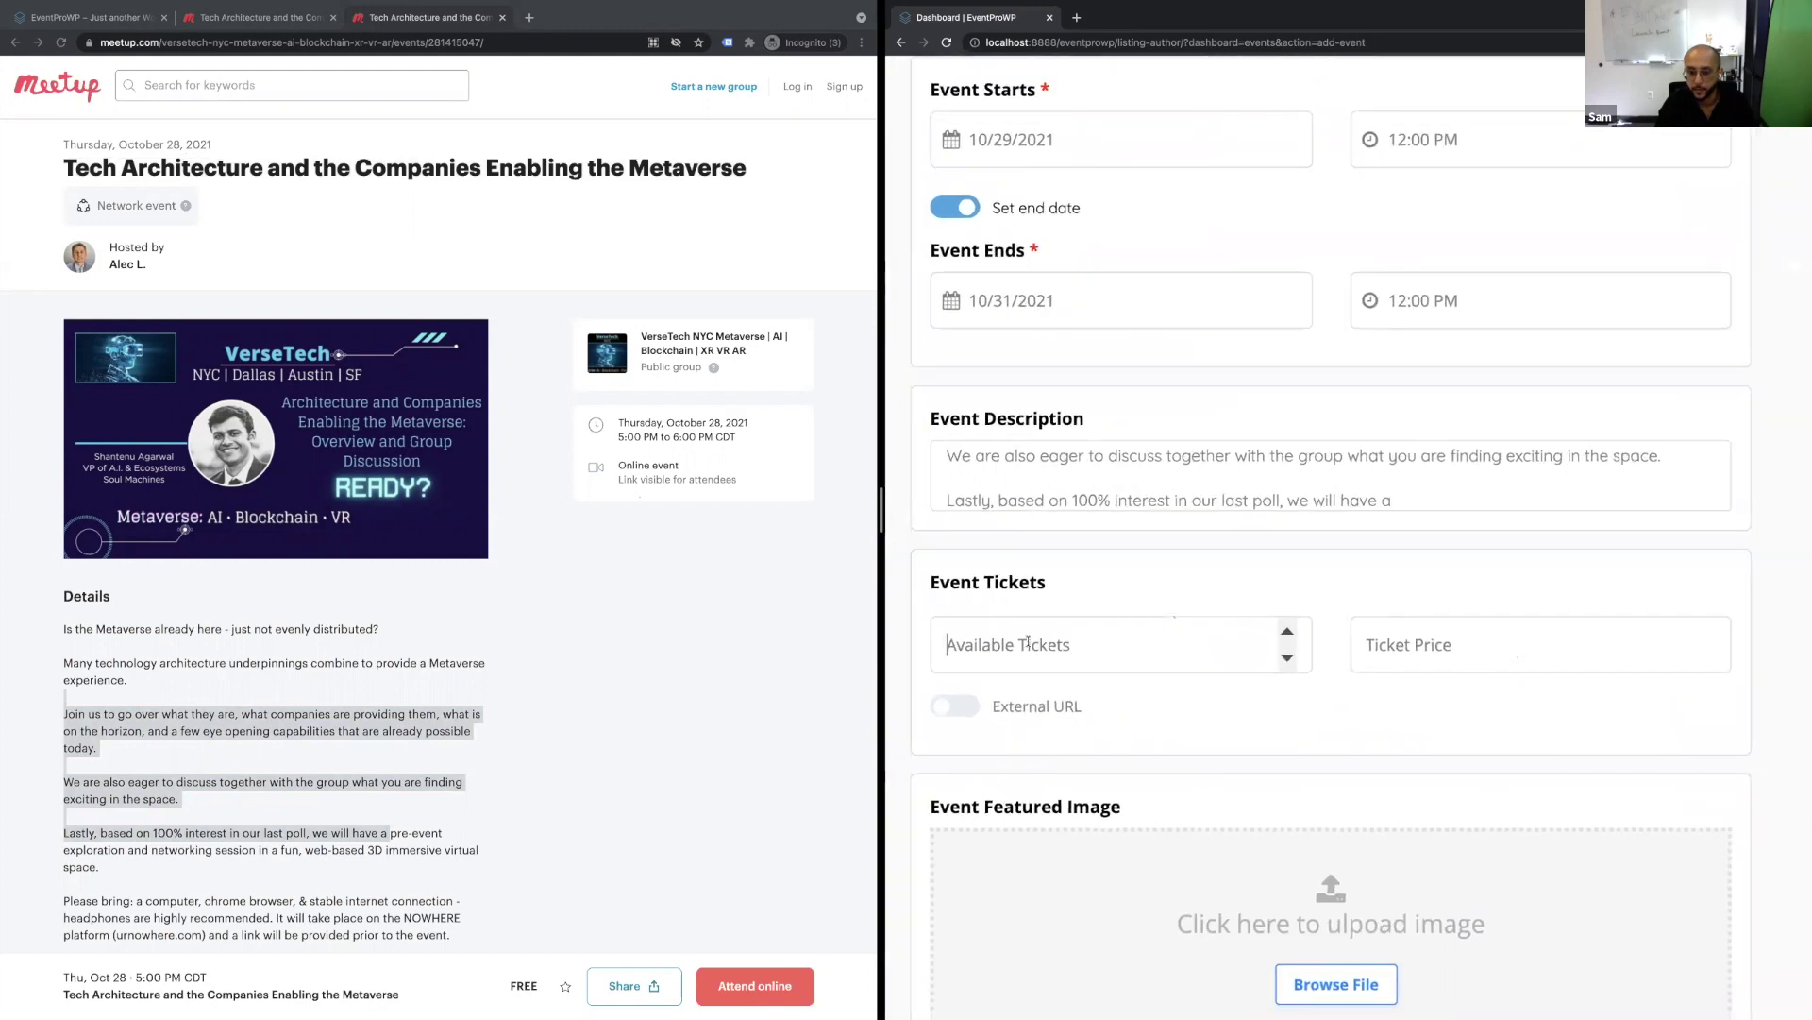
{"action": "type", "text": "10"}
{"action": "key", "text": "BackSpace"}
{"action": "key", "text": "BackSpace"}
{"action": "key", "text": "BackSpace"}
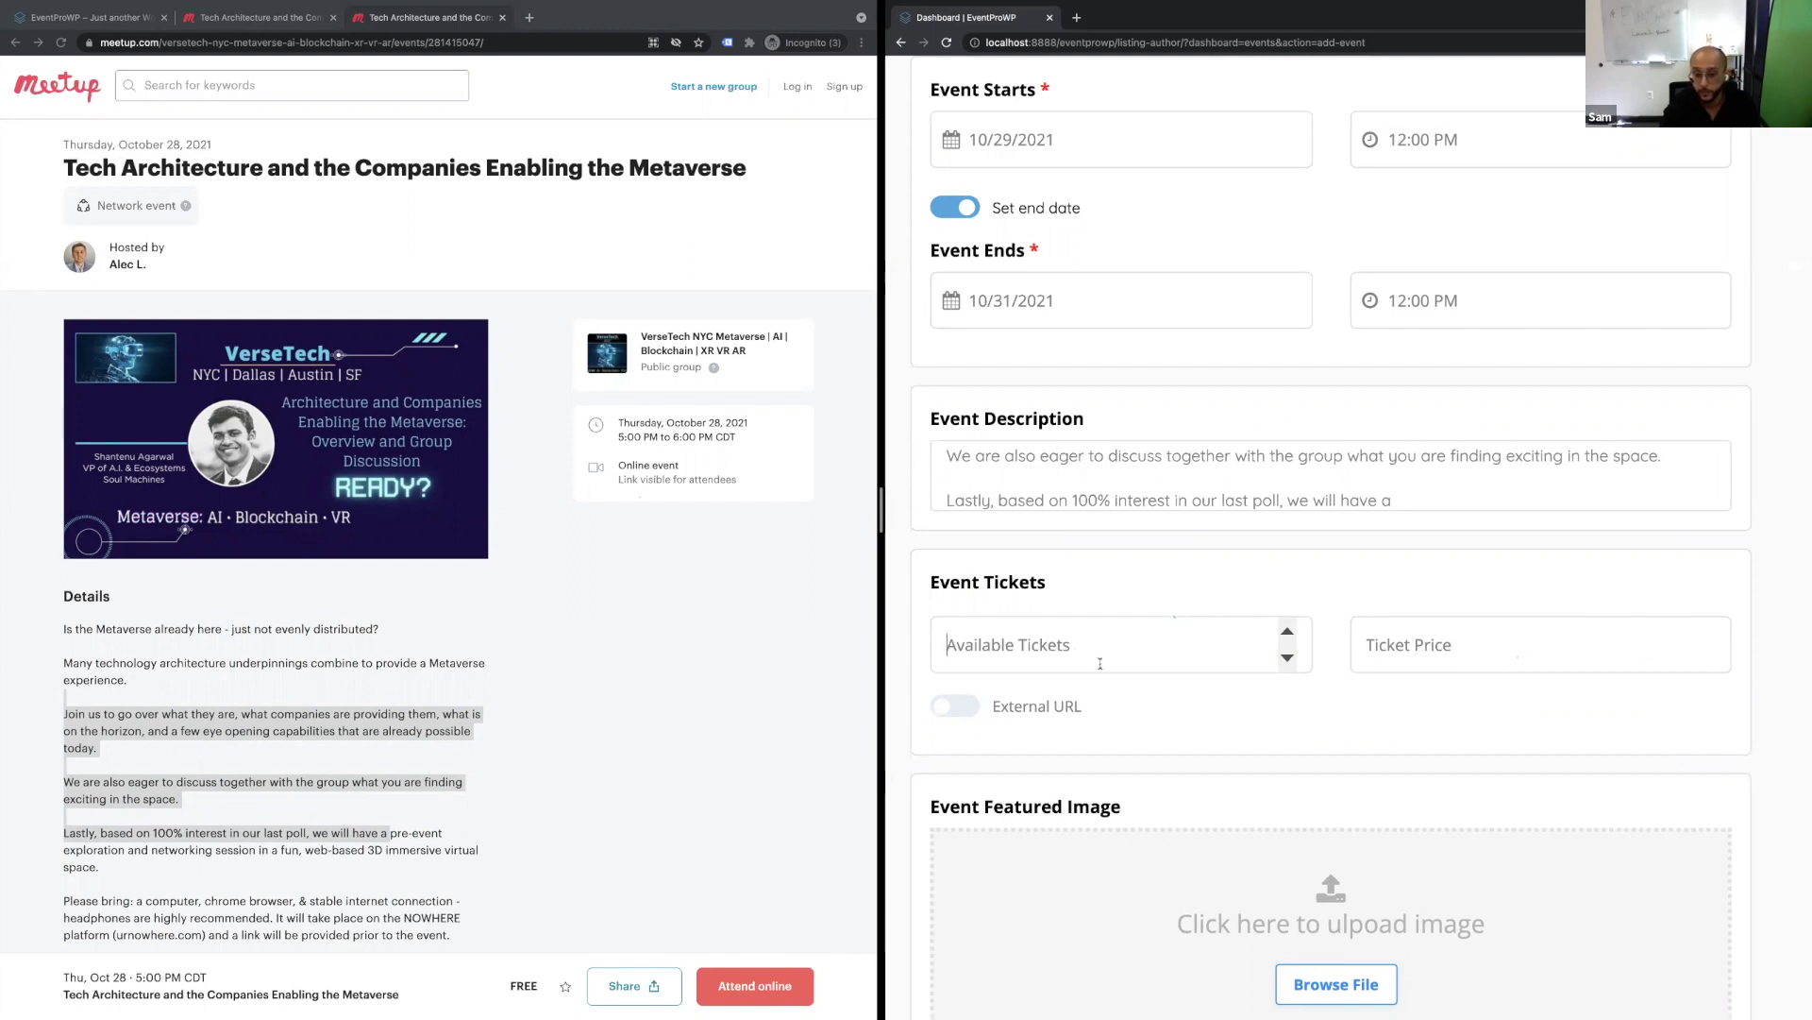
Add an external Eventbrite ticket link pointing to the Meetup event URL.
{"action": "left_click", "coordinate": [963, 705]}
{"action": "type", "text": "eve"}
{"action": "key", "text": "BackSpace"}
{"action": "type", "text": "vent"}
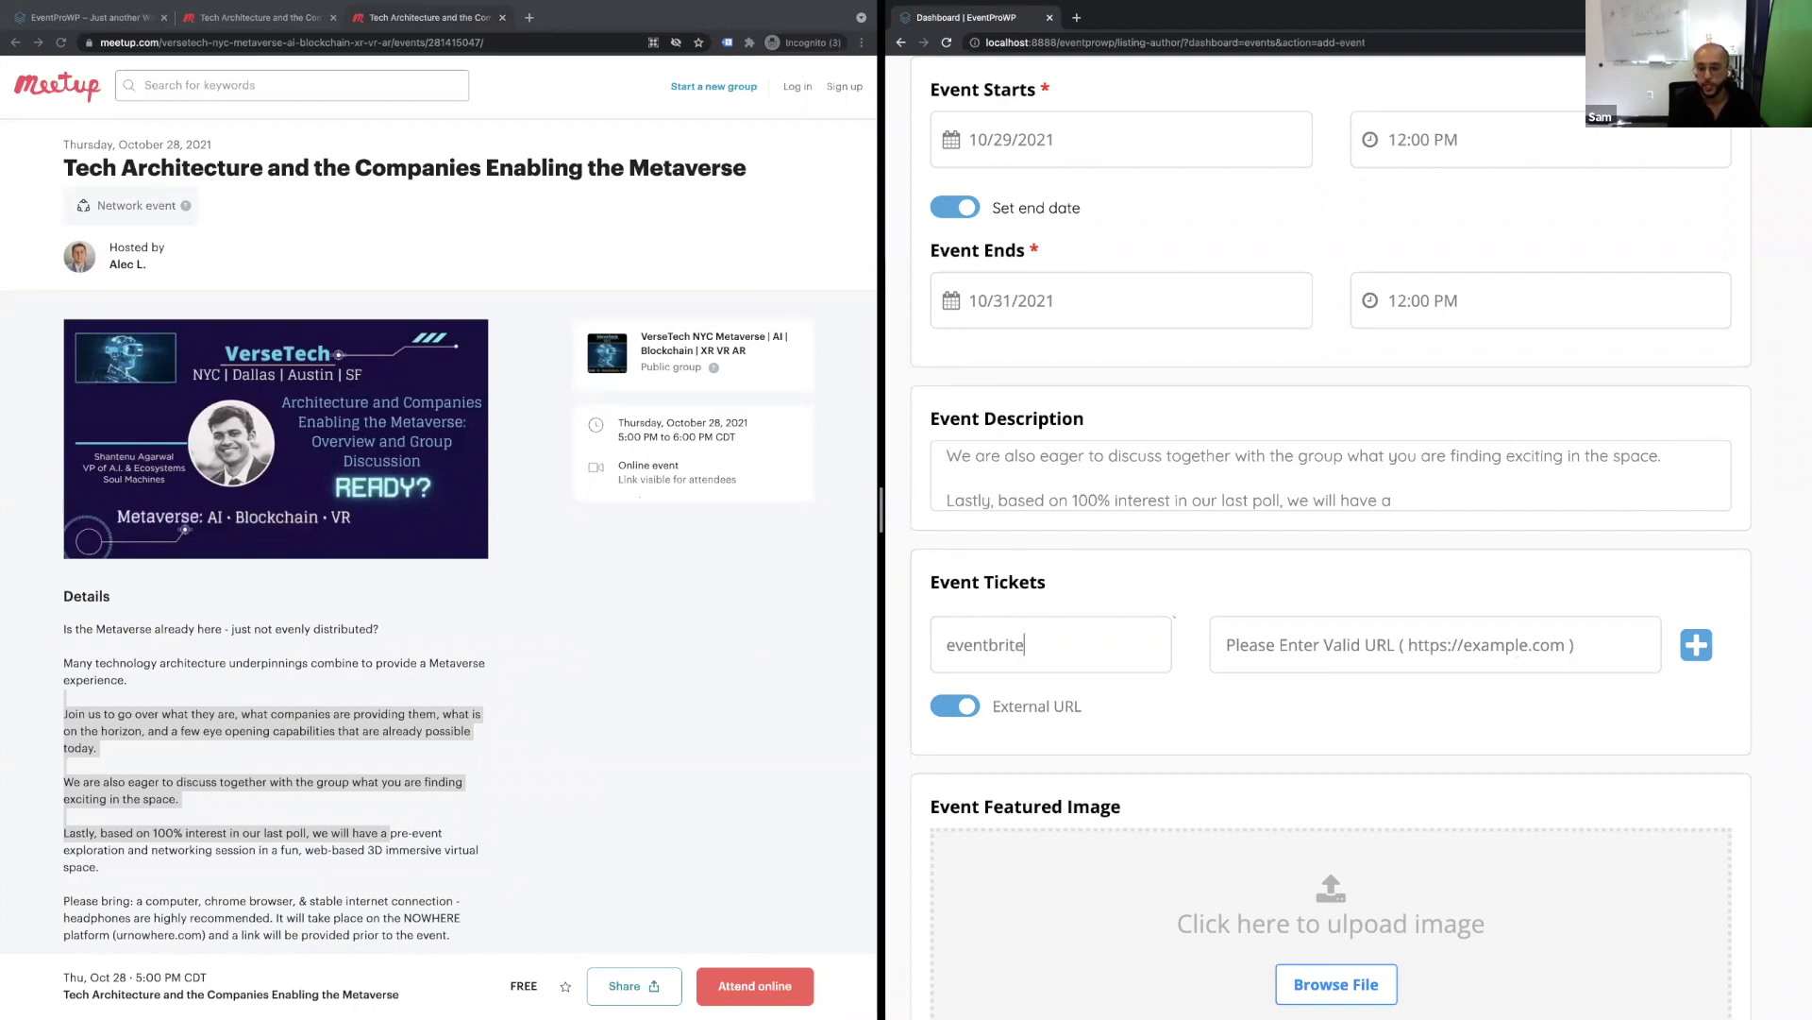
{"action": "left_click", "coordinate": [673, 267]}
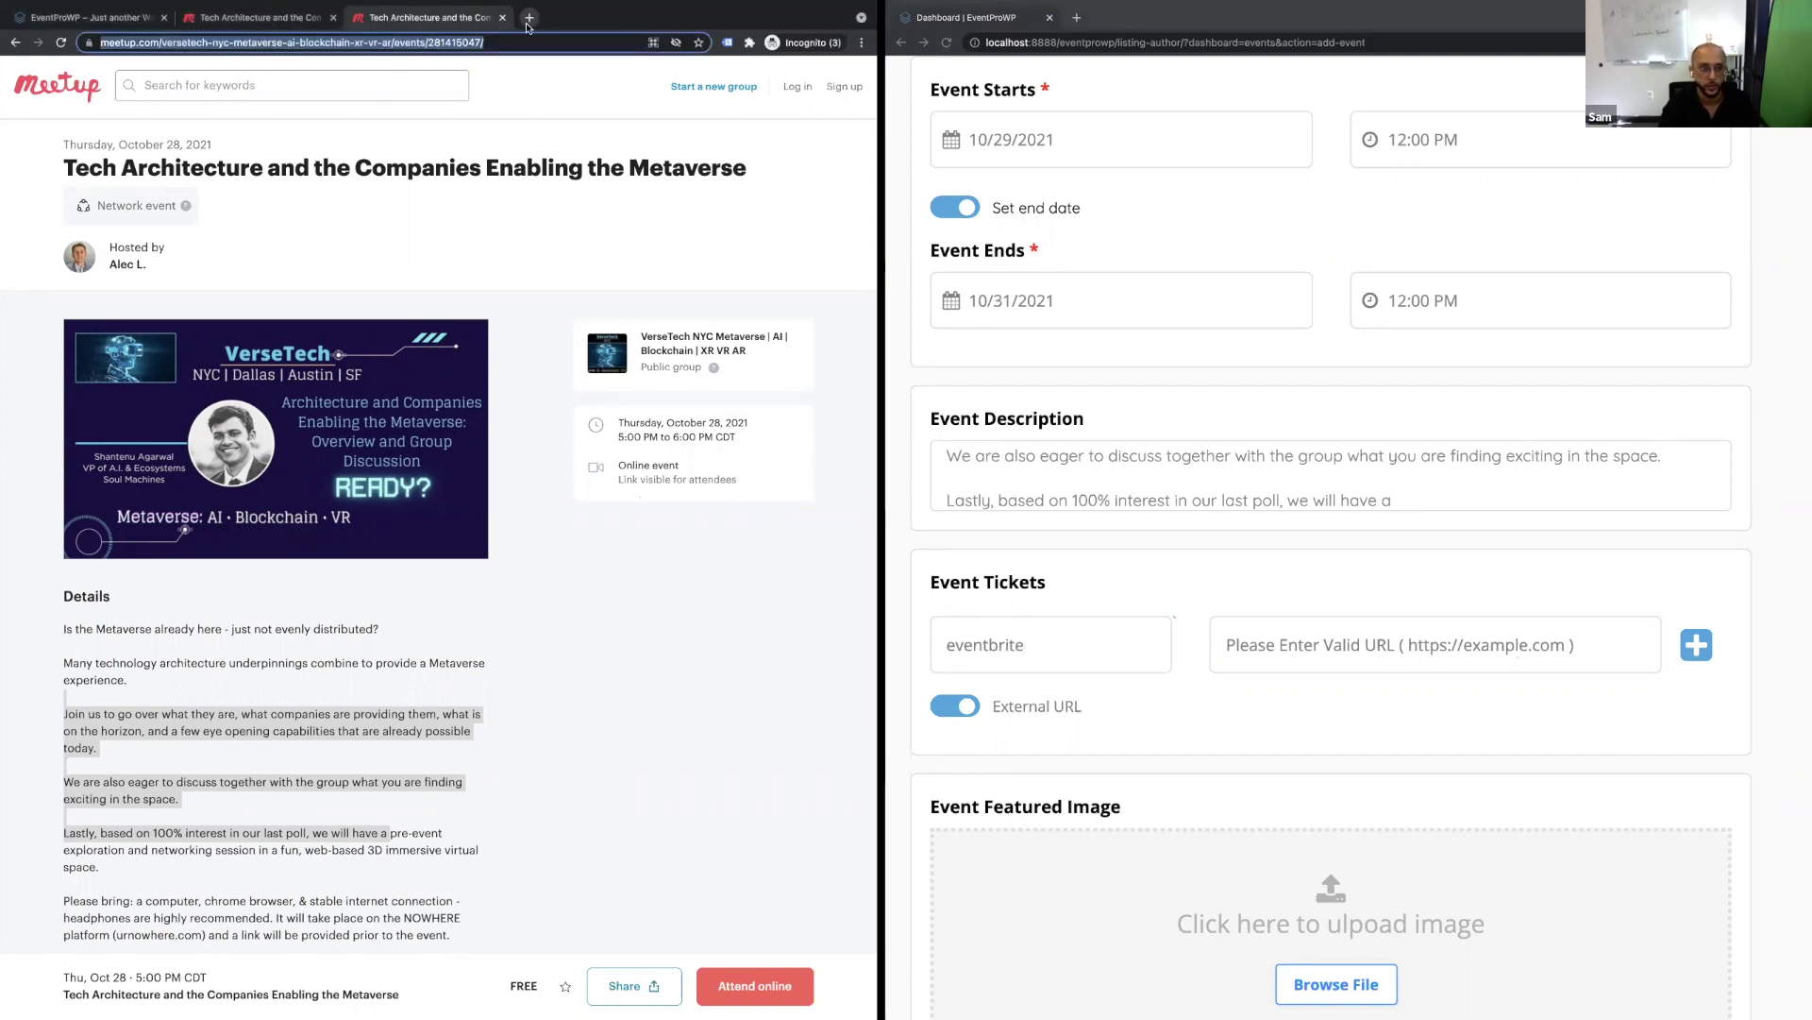
{"action": "type", "text": "even"}
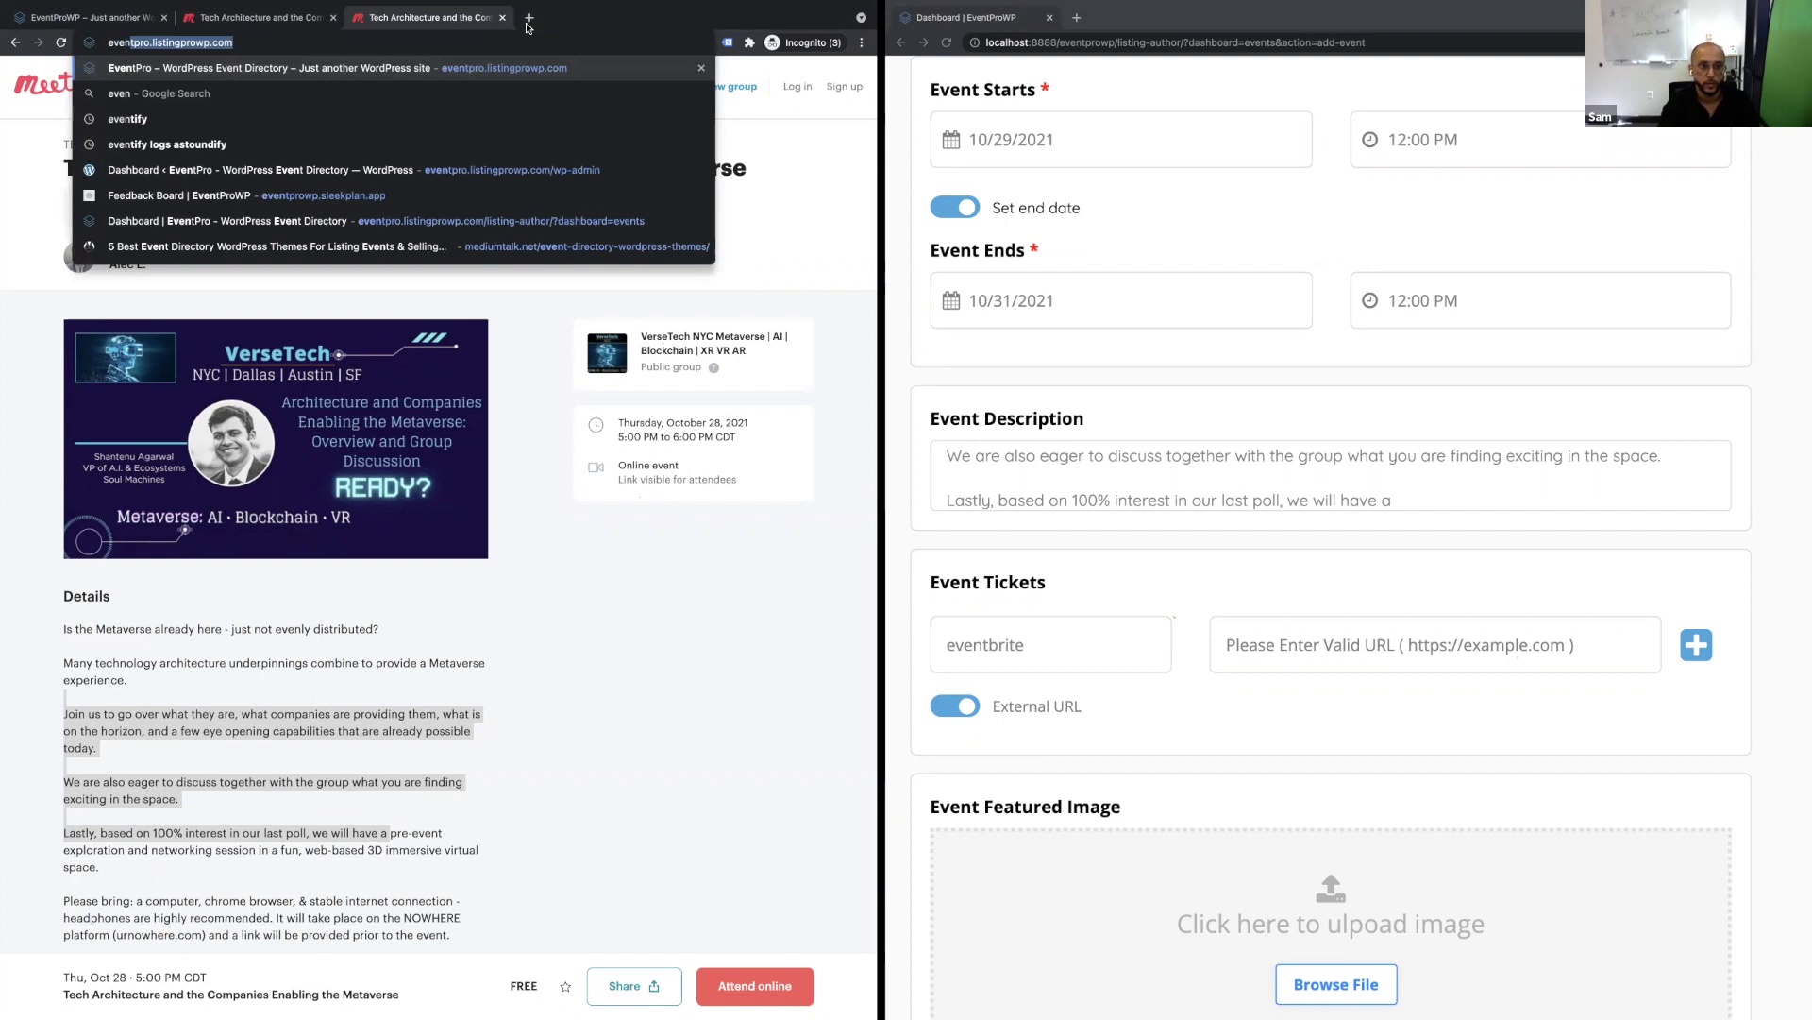
{"action": "left_click", "coordinate": [502, 17]}
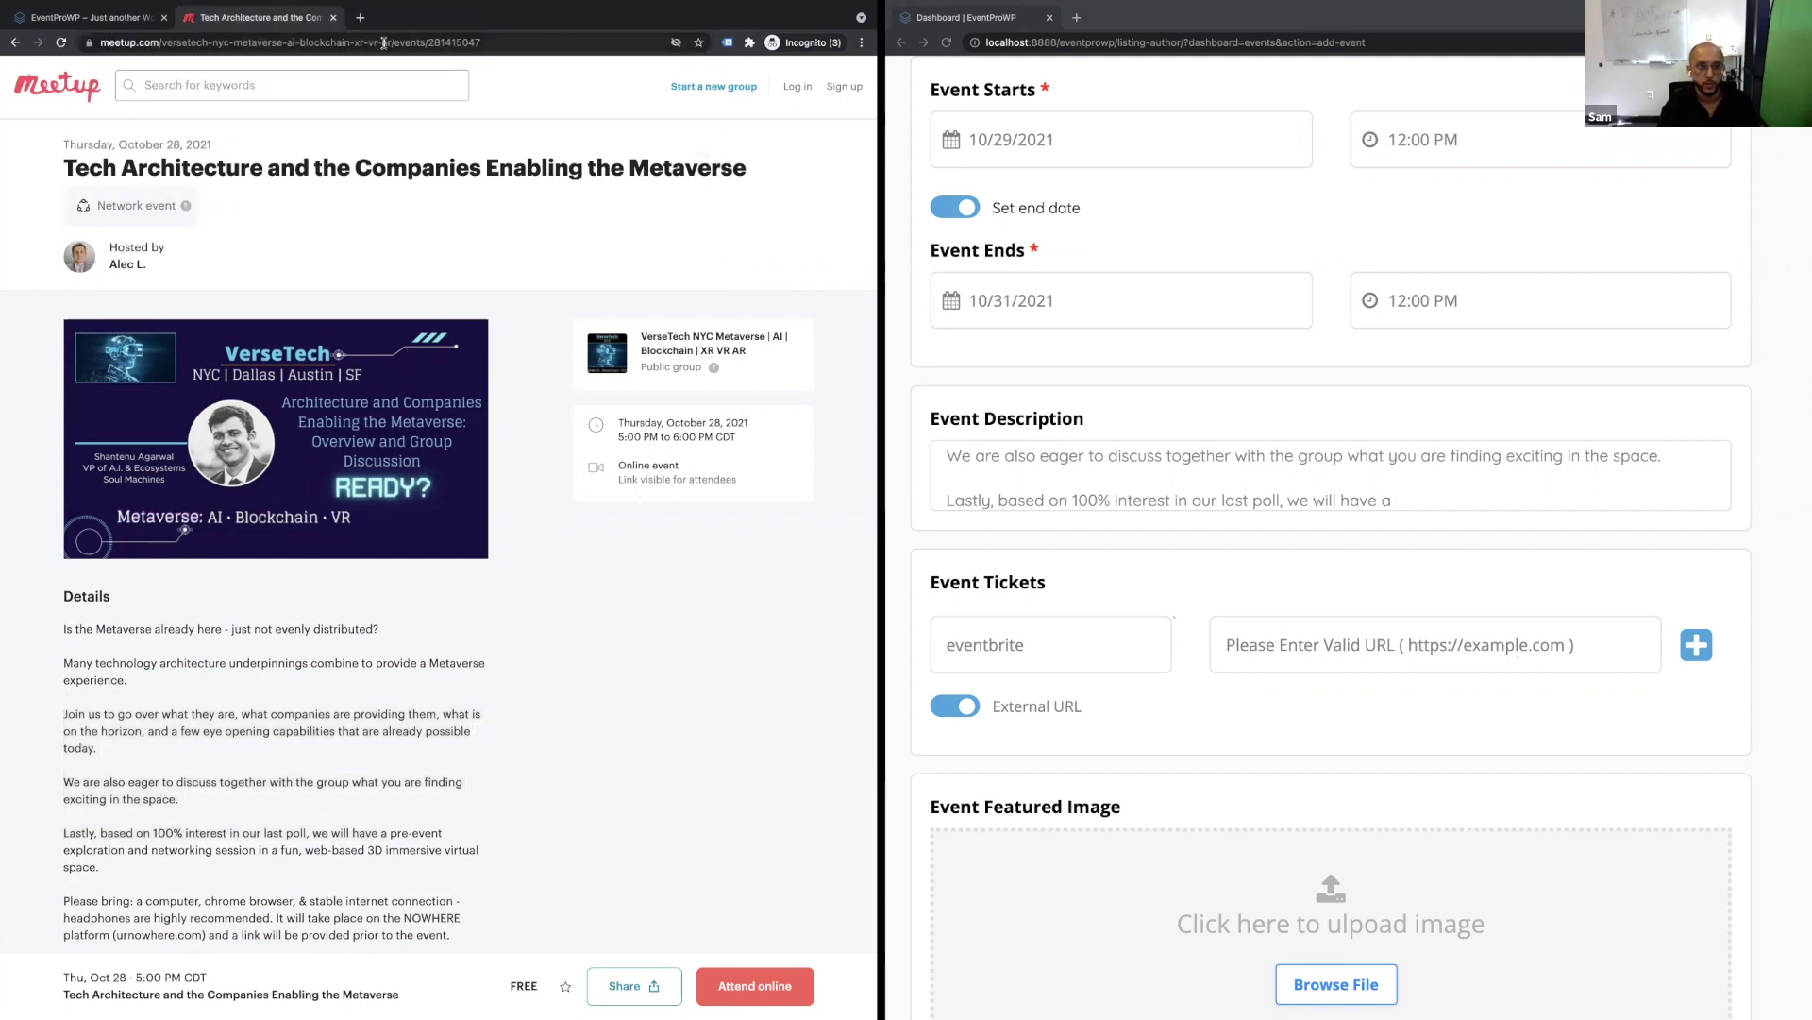
{"action": "left_click", "coordinate": [1256, 645]}
{"action": "key", "text": "super+v"}
{"action": "left_click", "coordinate": [1696, 645]}
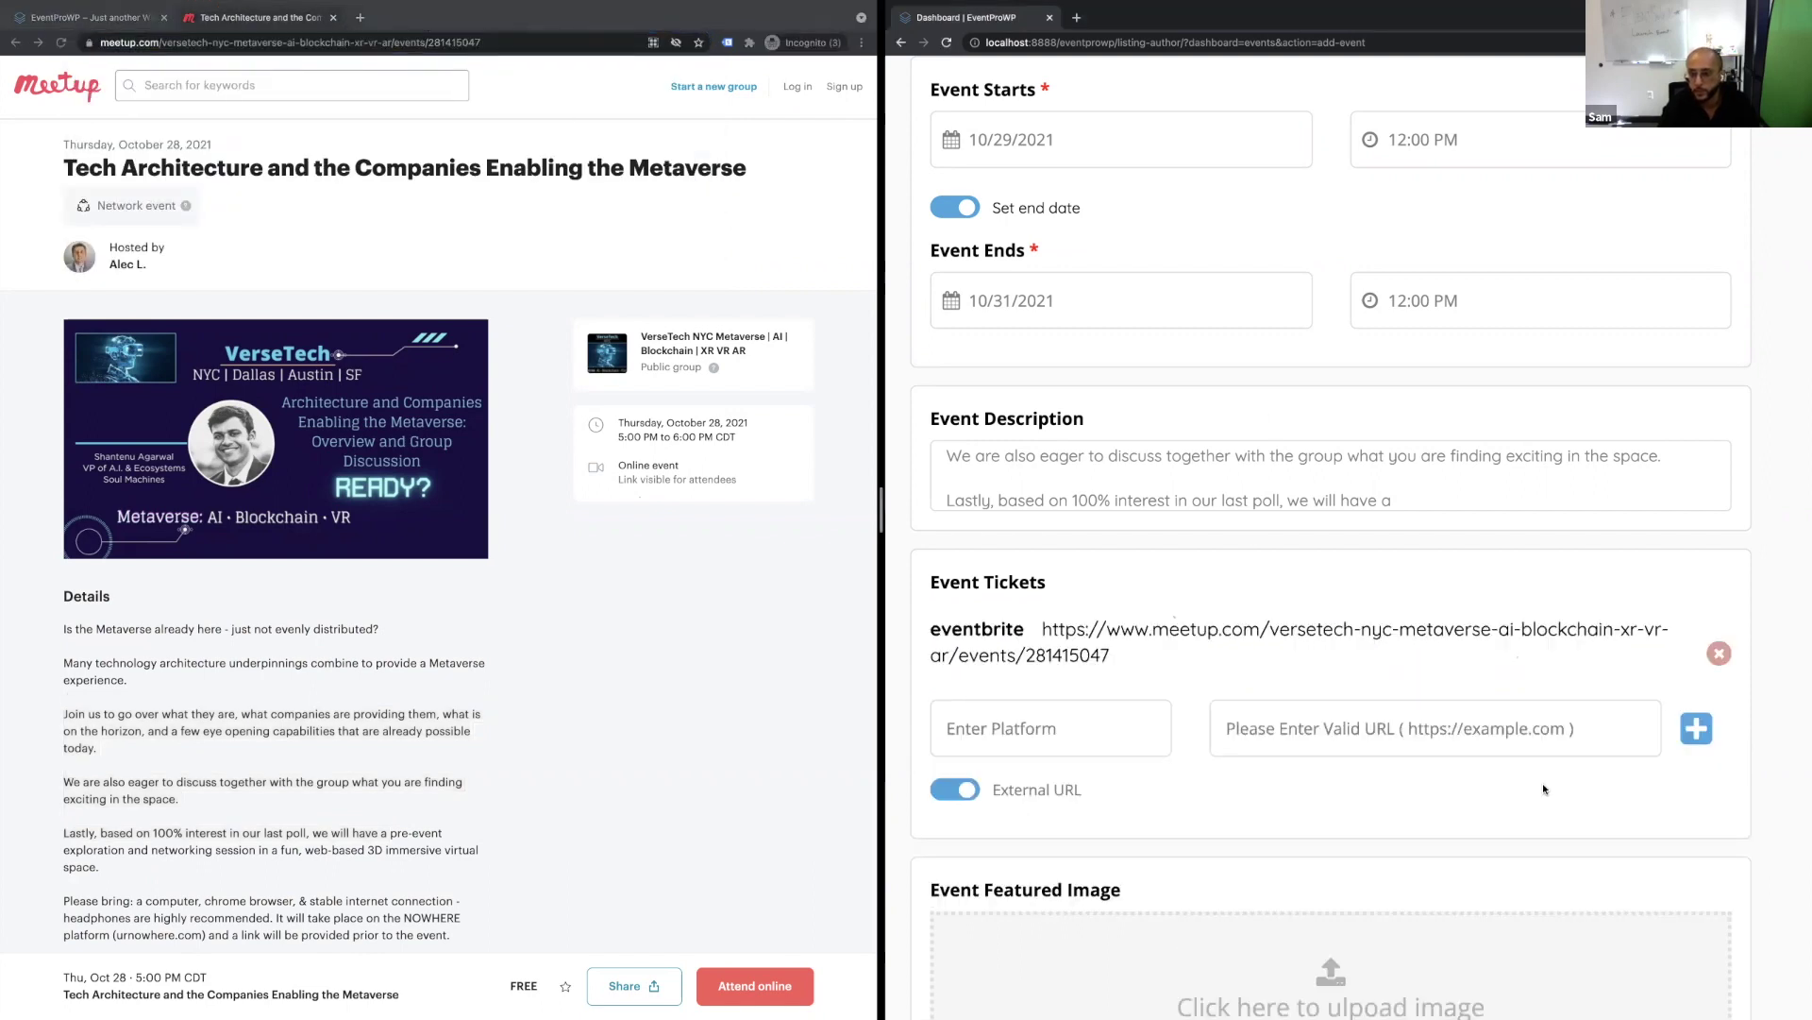
Set the memfault image as the event's featured image.
{"action": "key", "text": "super+minus"}
{"action": "key", "text": "super+minus"}
{"action": "key", "text": "super+minus"}
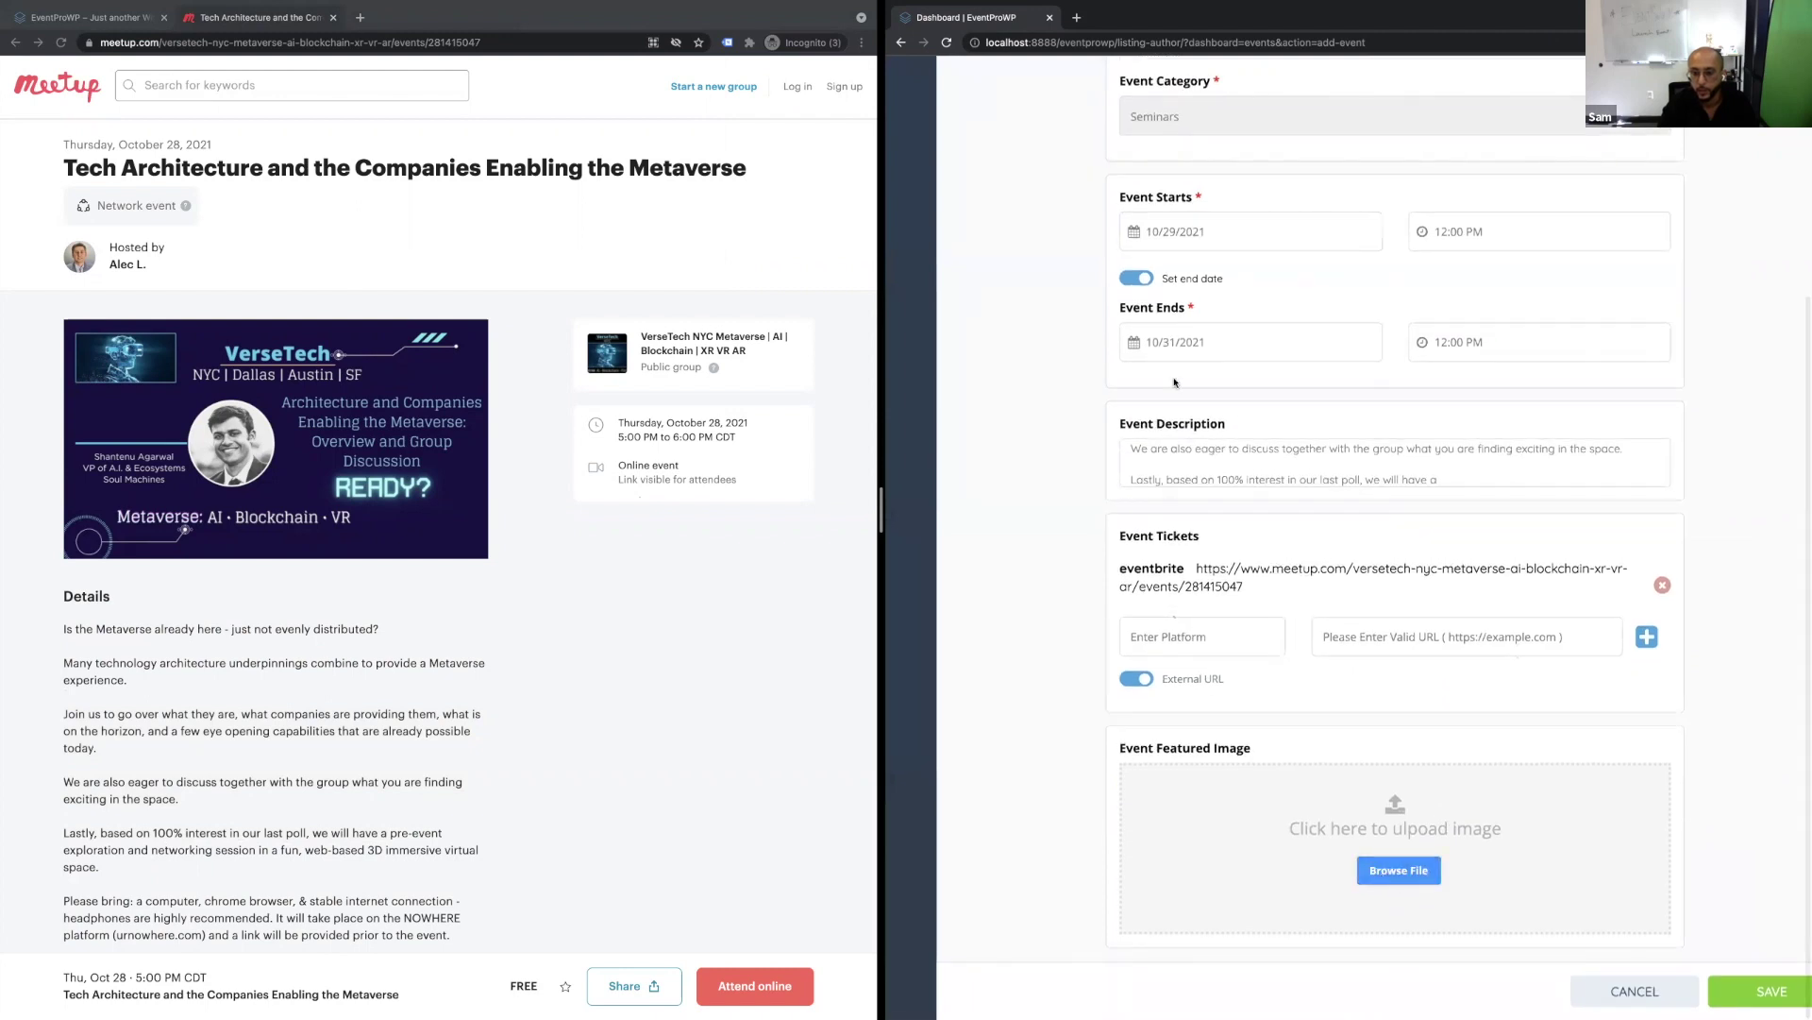
{"action": "left_click", "coordinate": [1137, 117]}
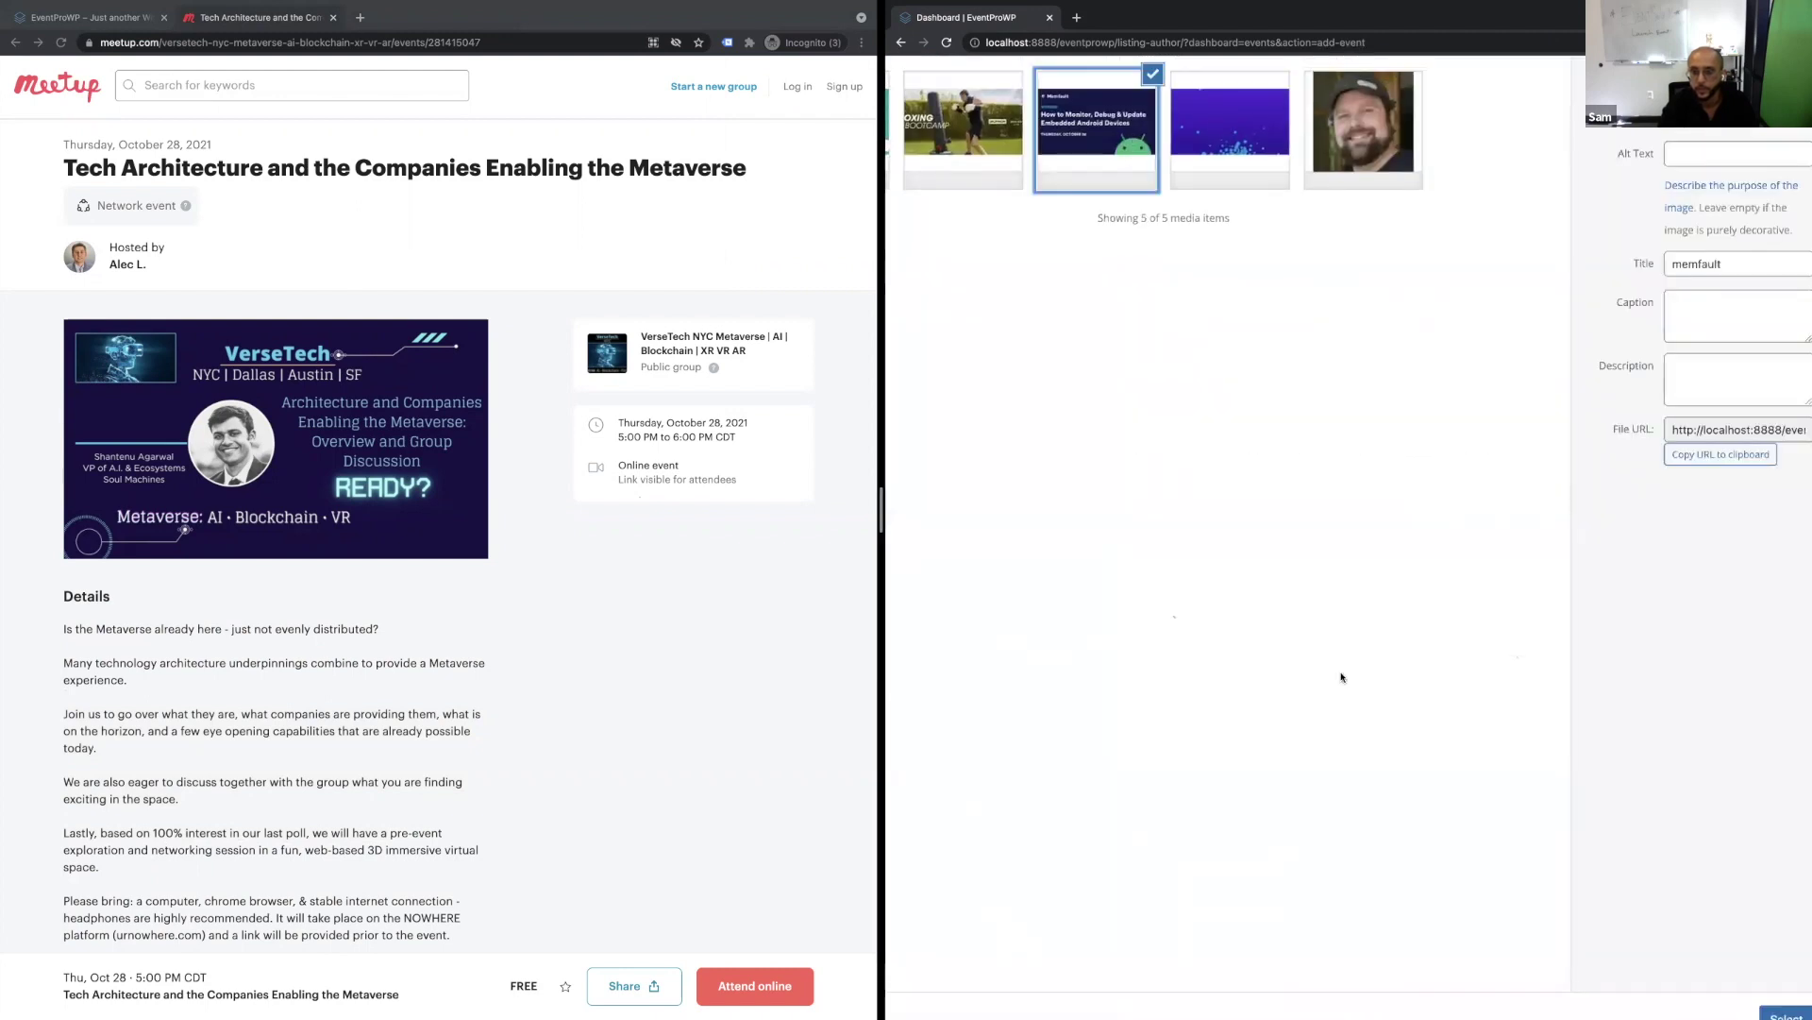
{"action": "left_click", "coordinate": [1768, 968]}
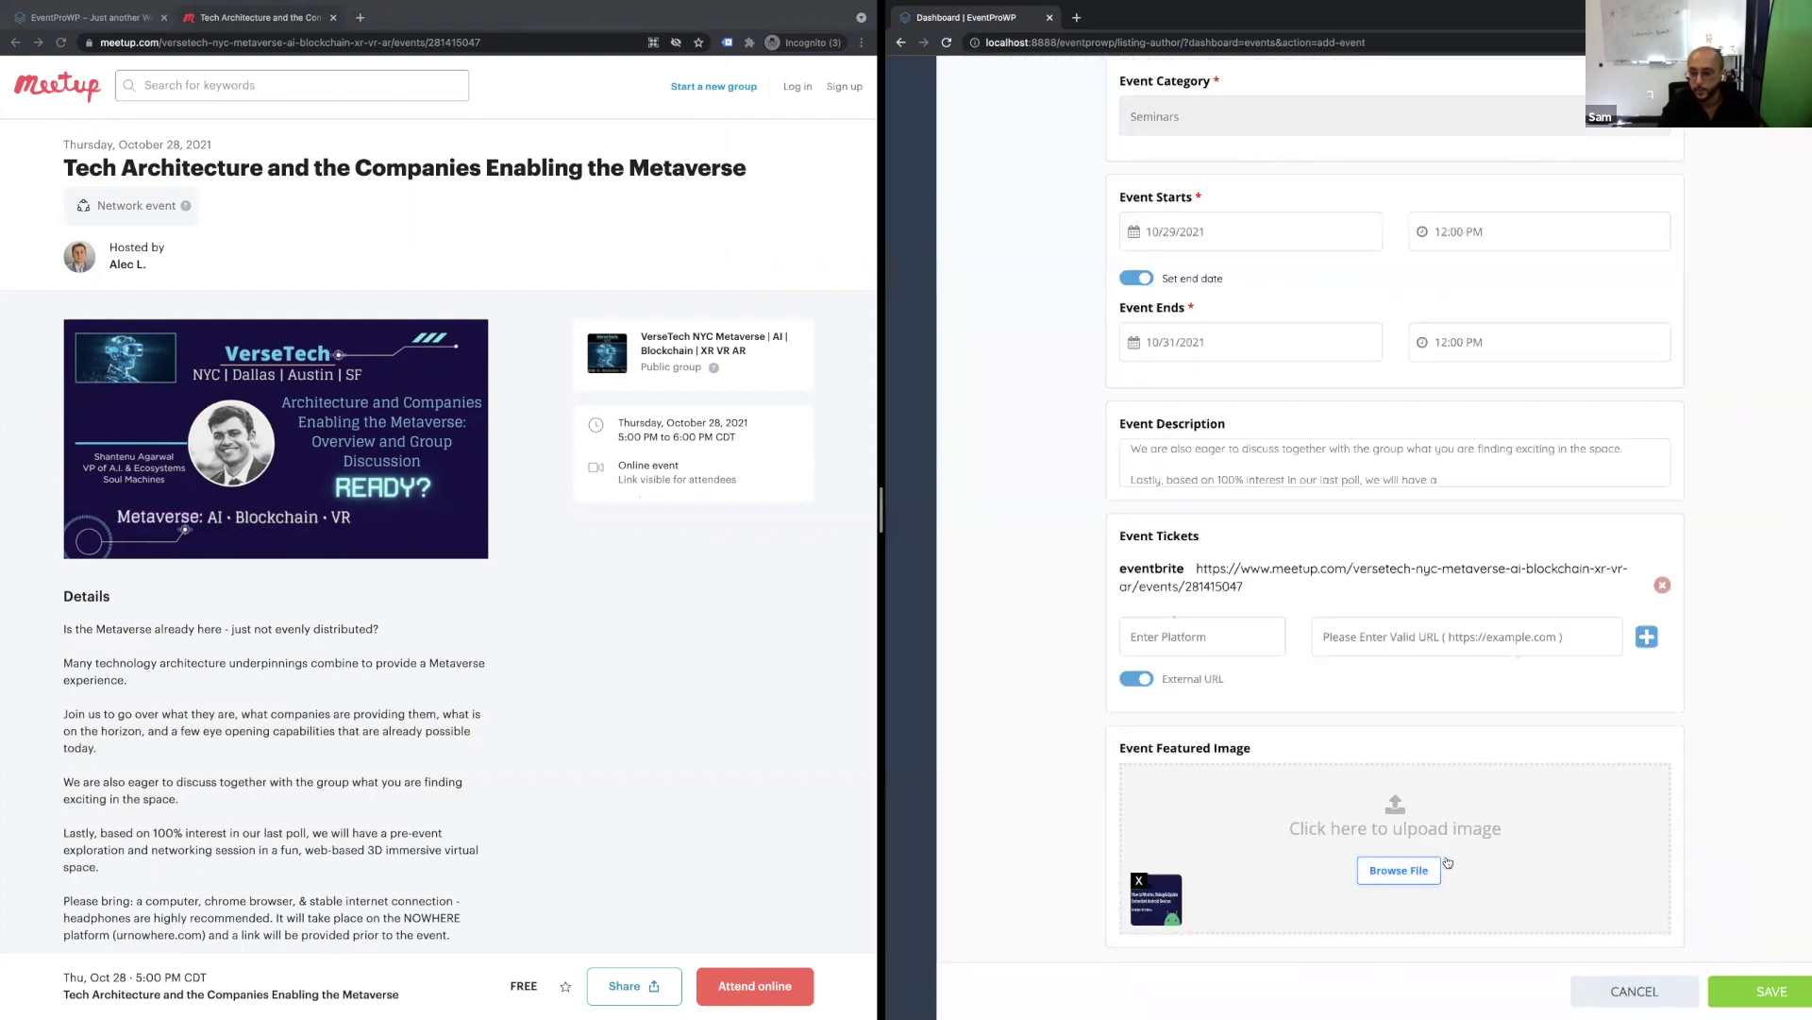
{"action": "key", "text": "super+minus"}
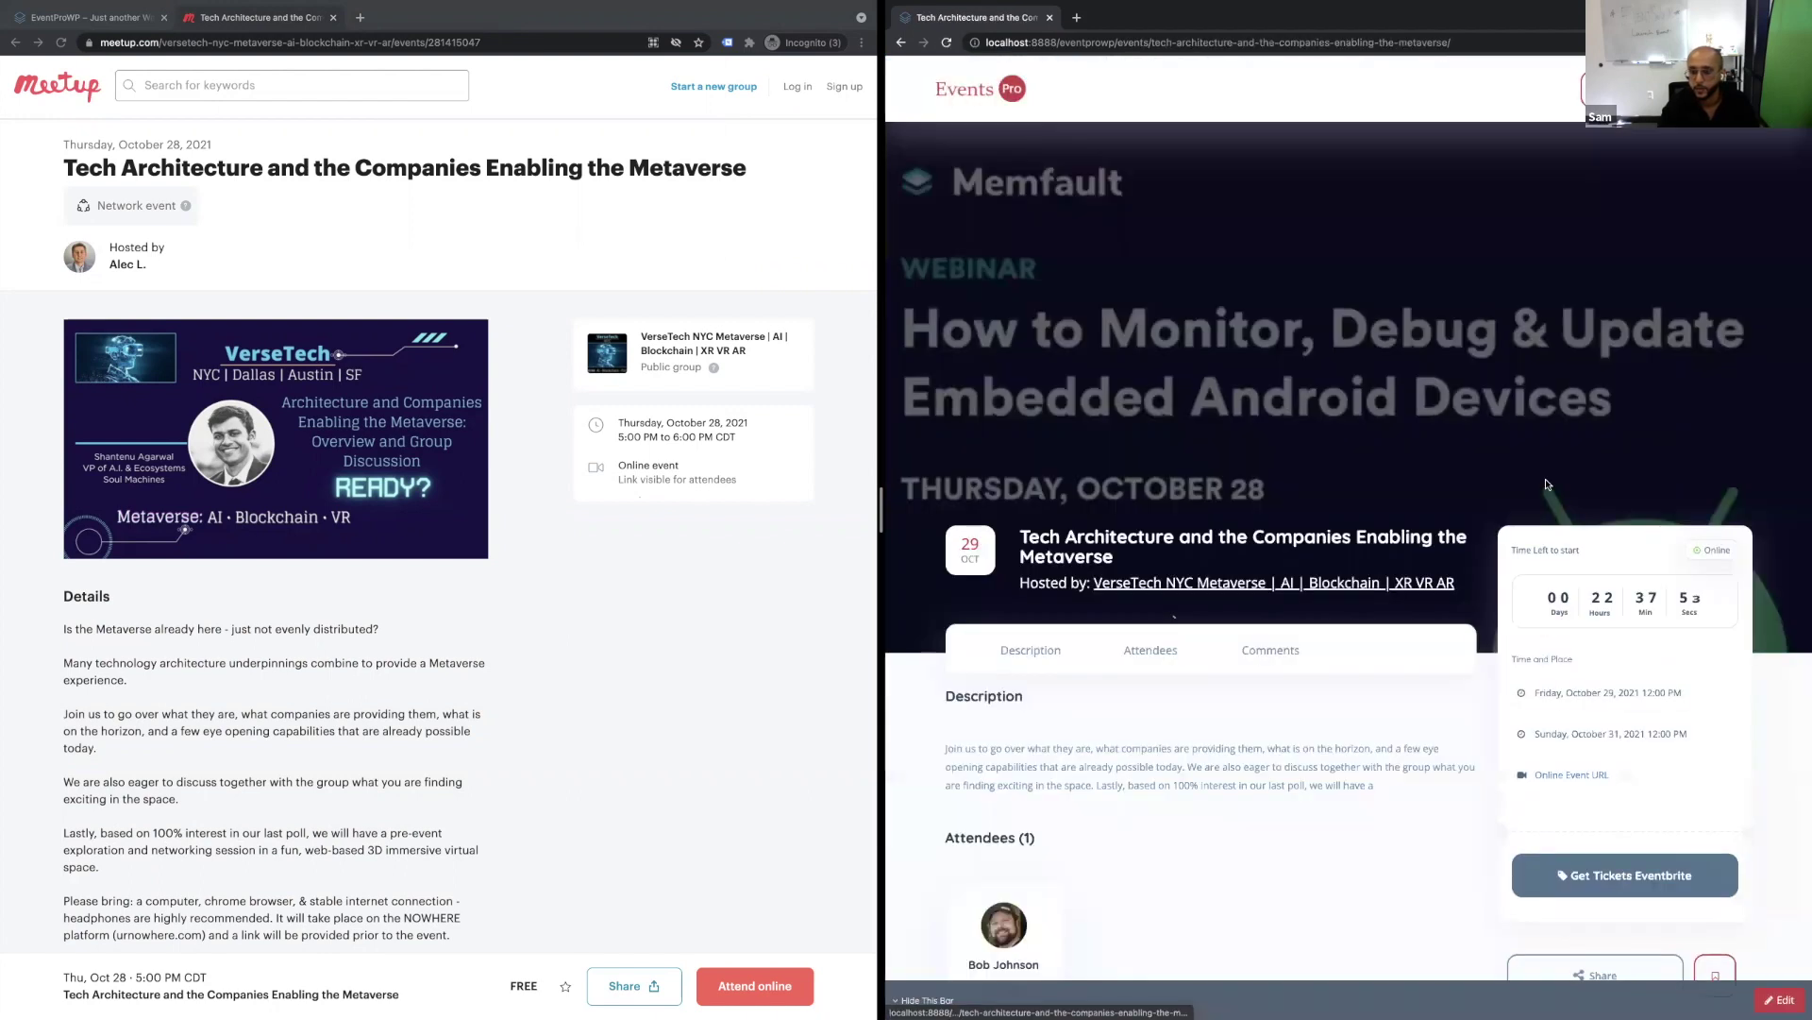
{"action": "scroll", "coordinate": [1546, 484], "scroll_direction": "down", "scroll_amount": 5}
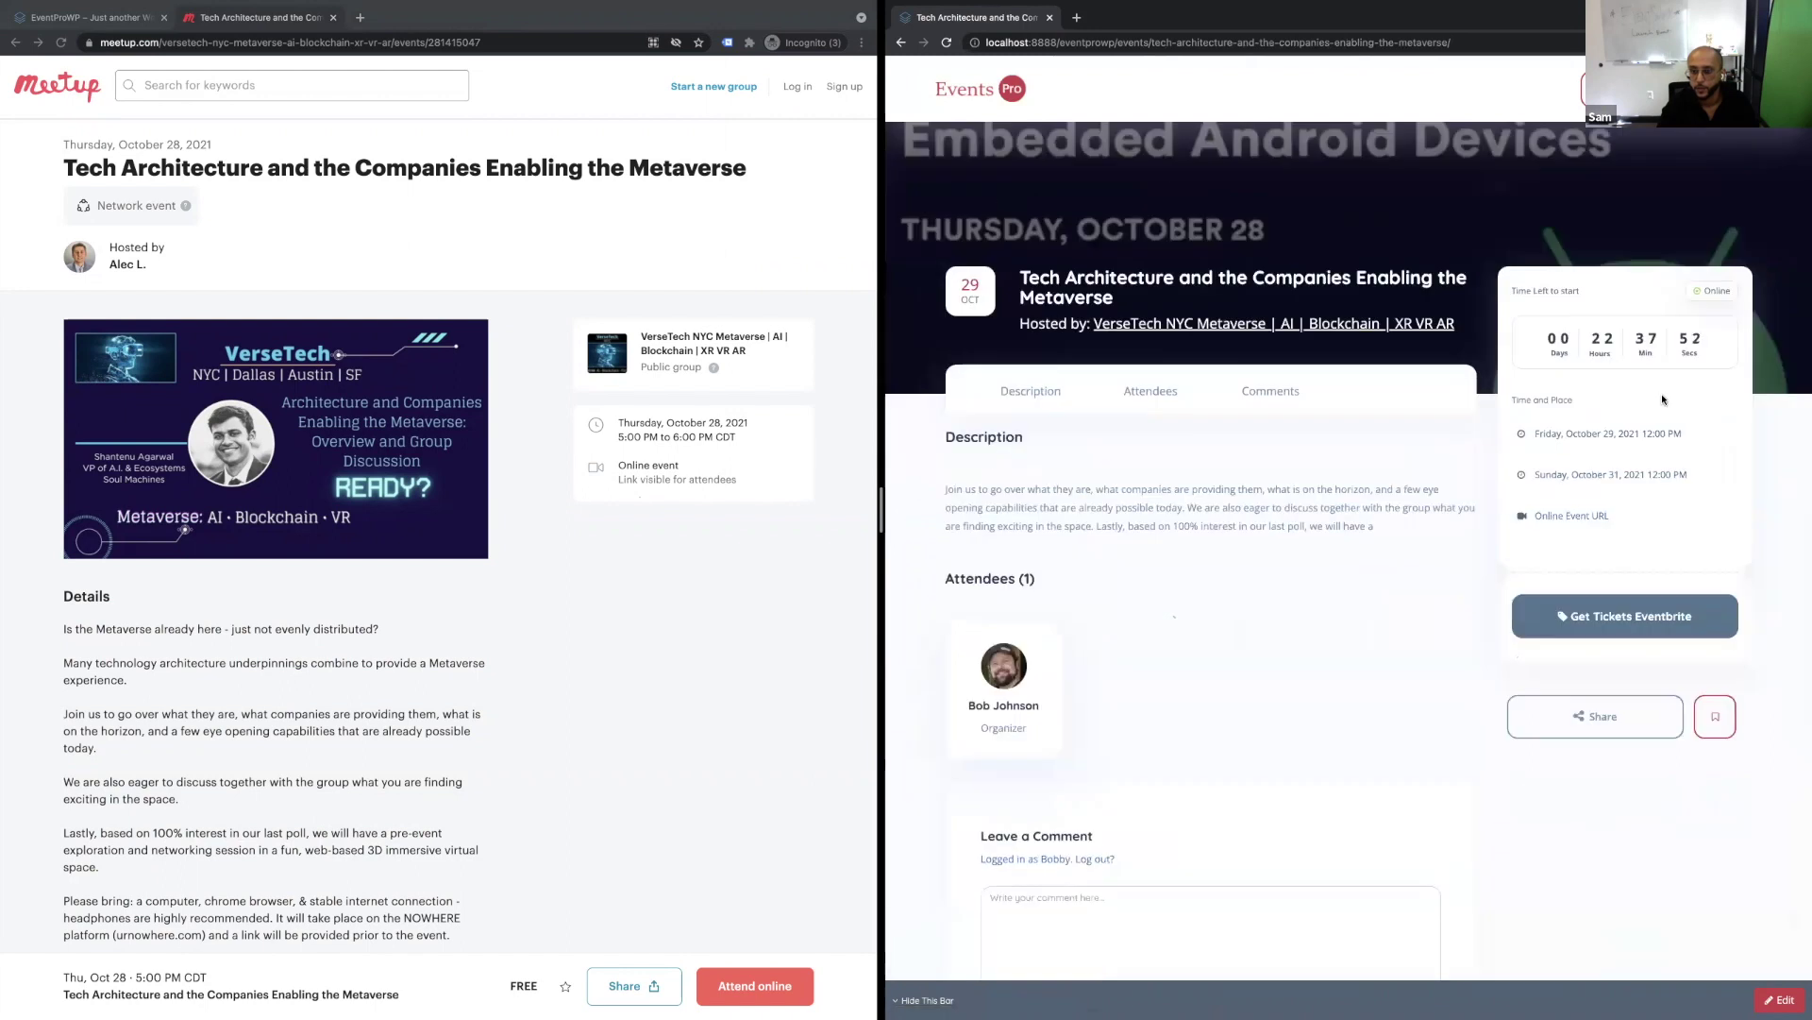
{"action": "scroll", "coordinate": [1380, 198], "scroll_direction": "up", "scroll_amount": 3}
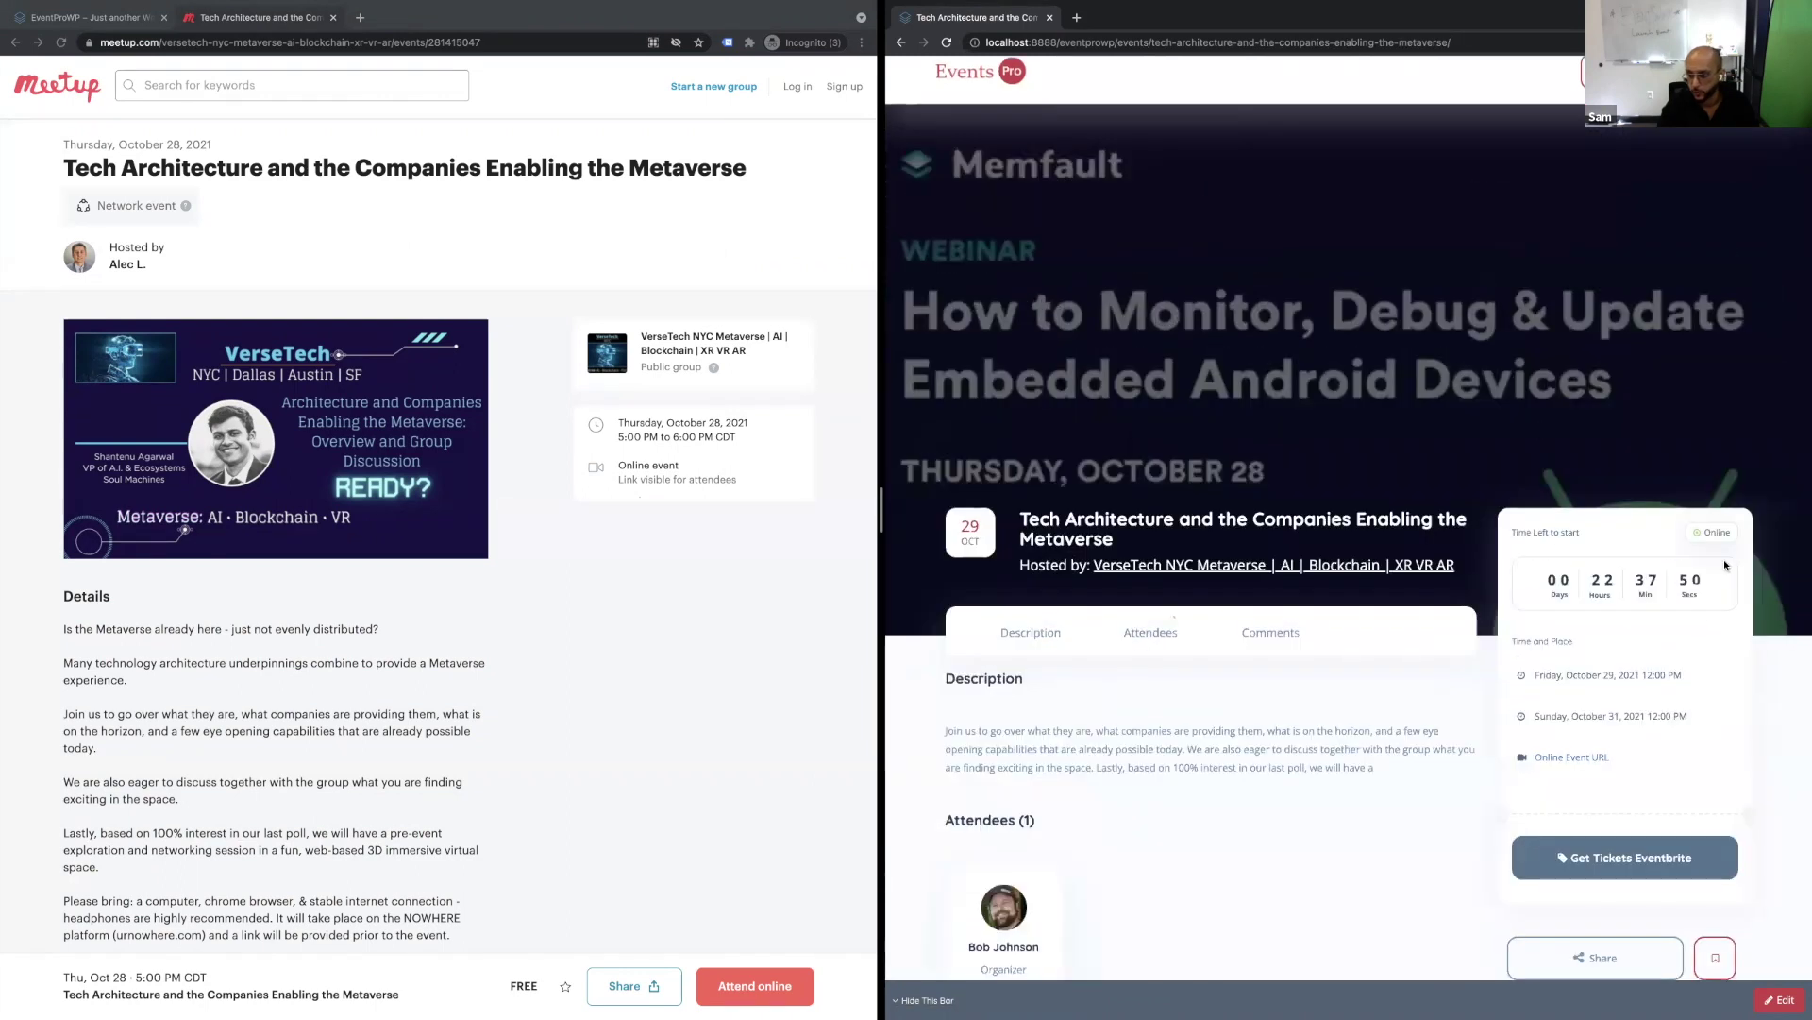
{"action": "scroll", "coordinate": [1724, 570], "scroll_direction": "up", "scroll_amount": 5}
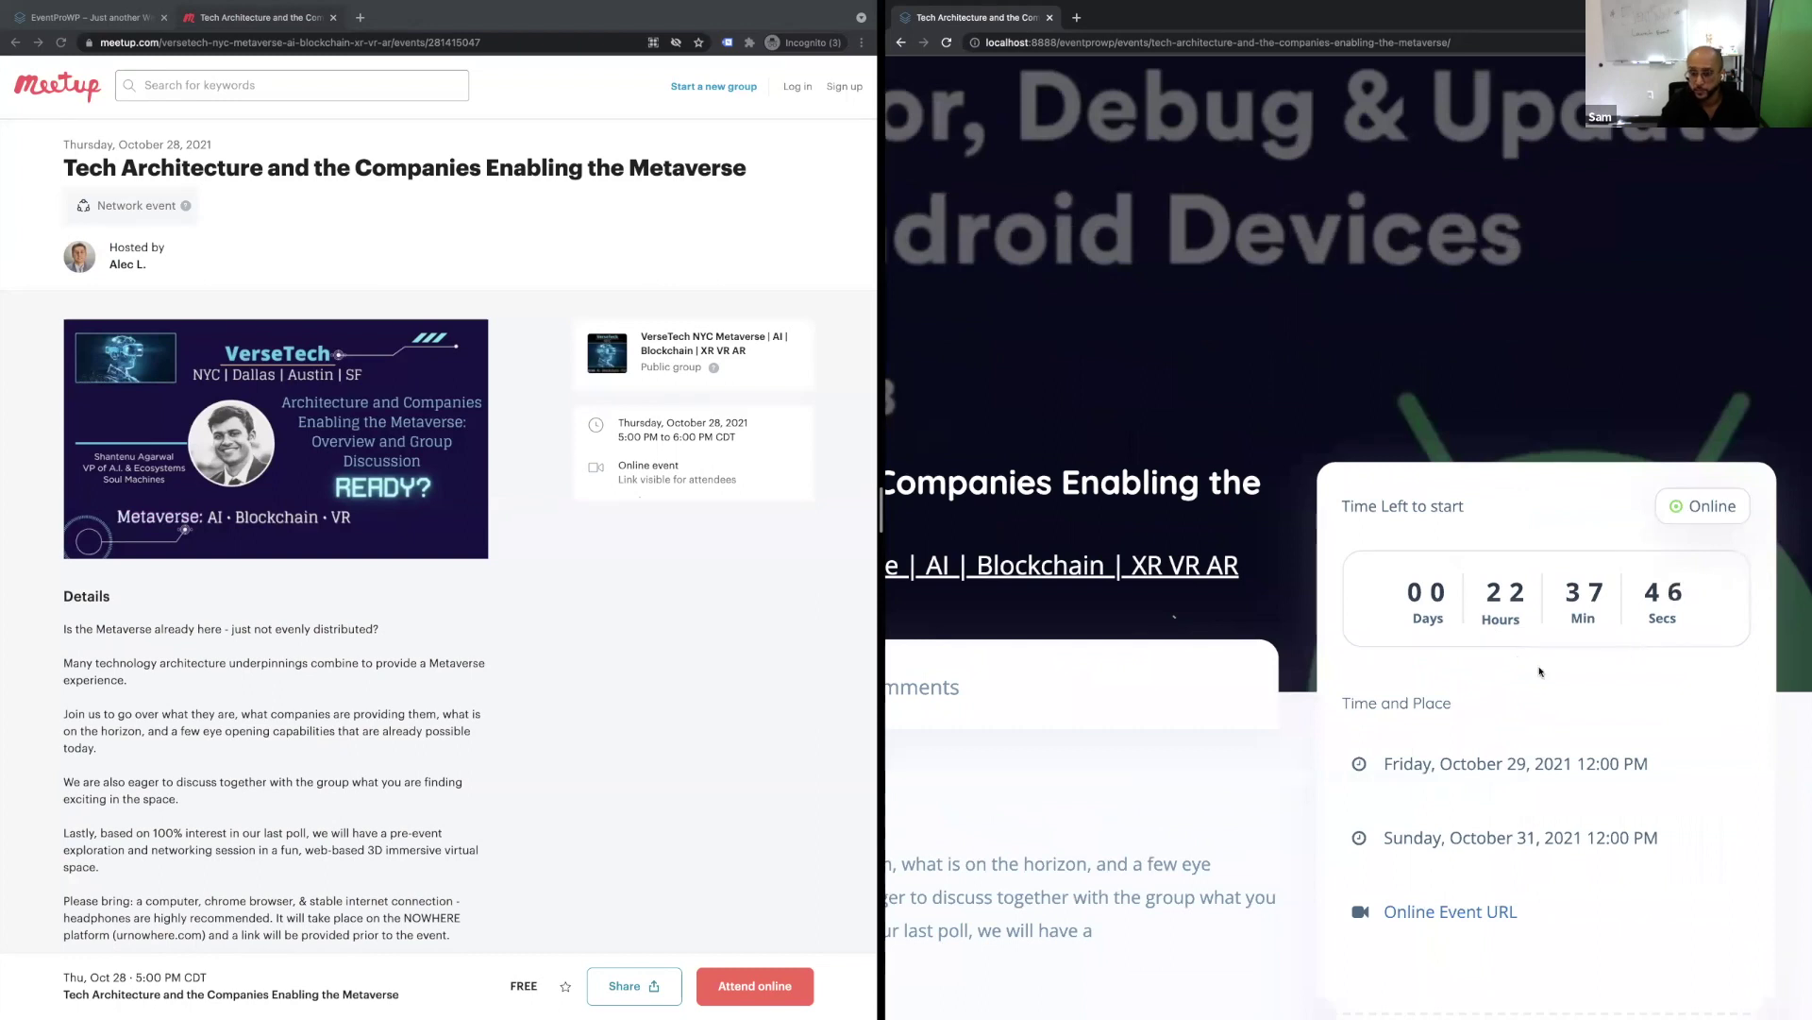
{"action": "scroll", "coordinate": [1530, 810], "scroll_direction": "down", "scroll_amount": 2}
{"action": "scroll", "coordinate": [1445, 654], "scroll_direction": "down", "scroll_amount": 2}
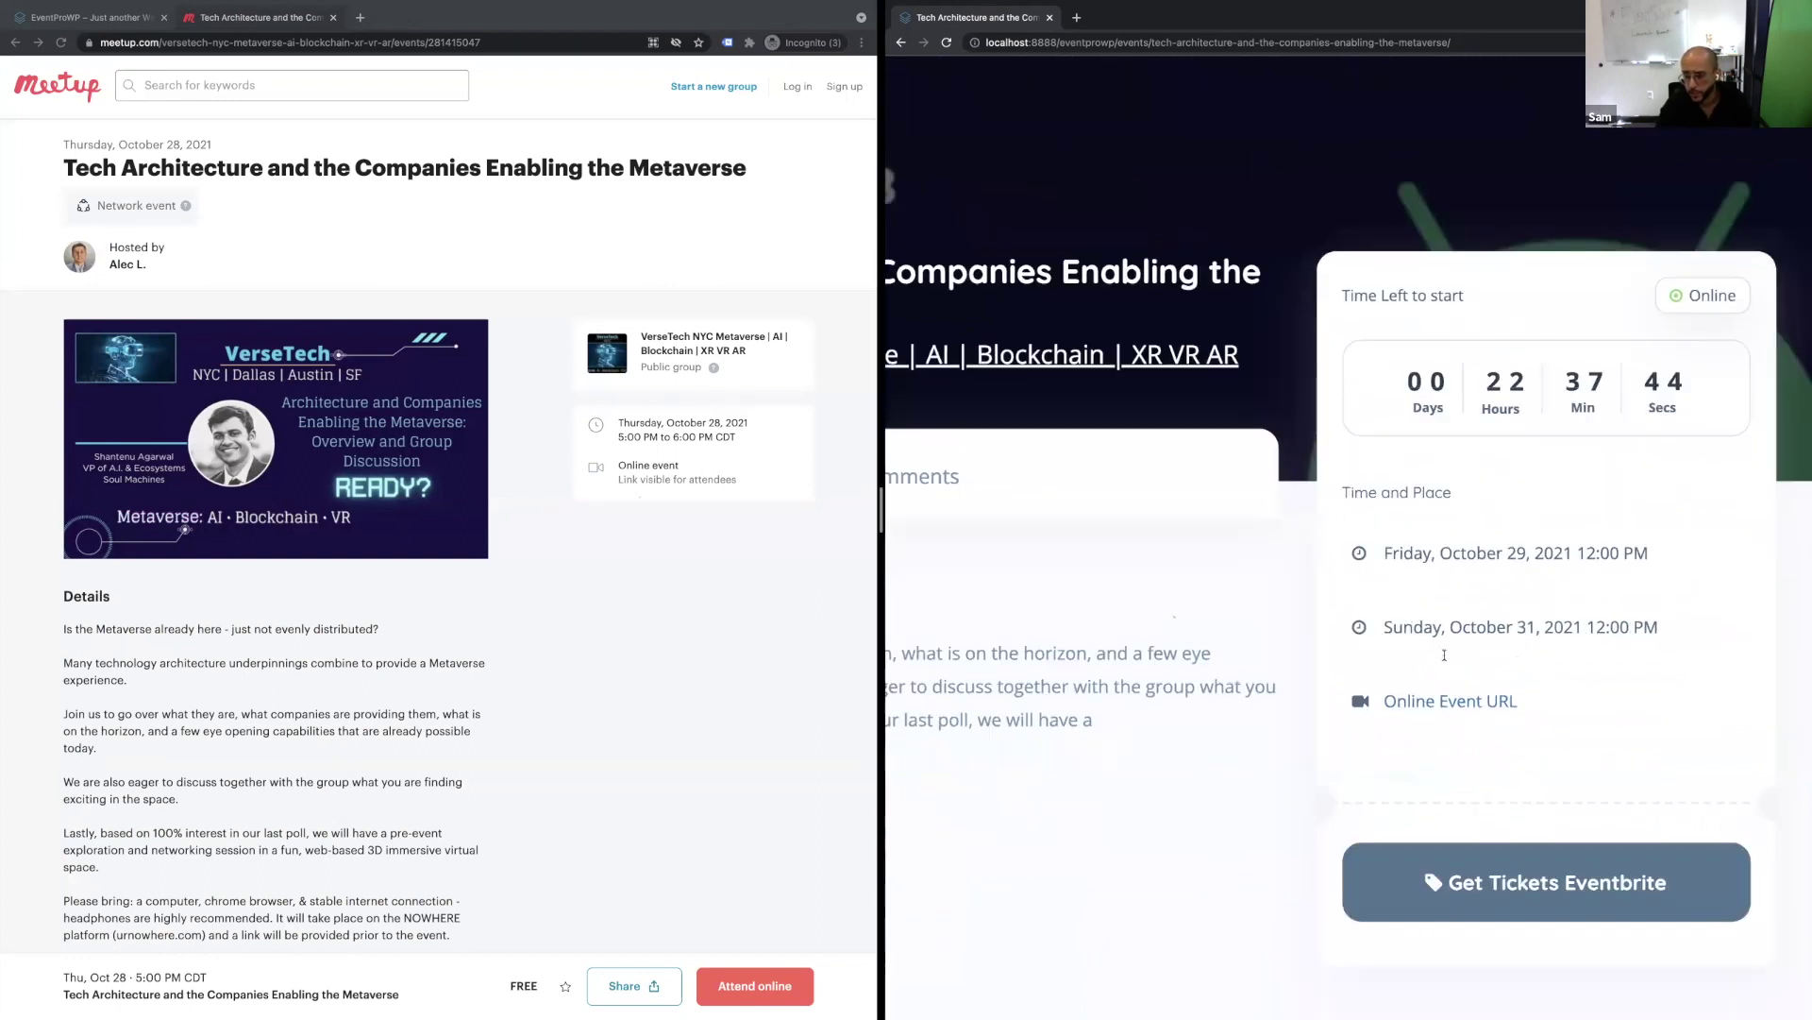
{"action": "scroll", "coordinate": [1459, 706], "scroll_direction": "down", "scroll_amount": 5}
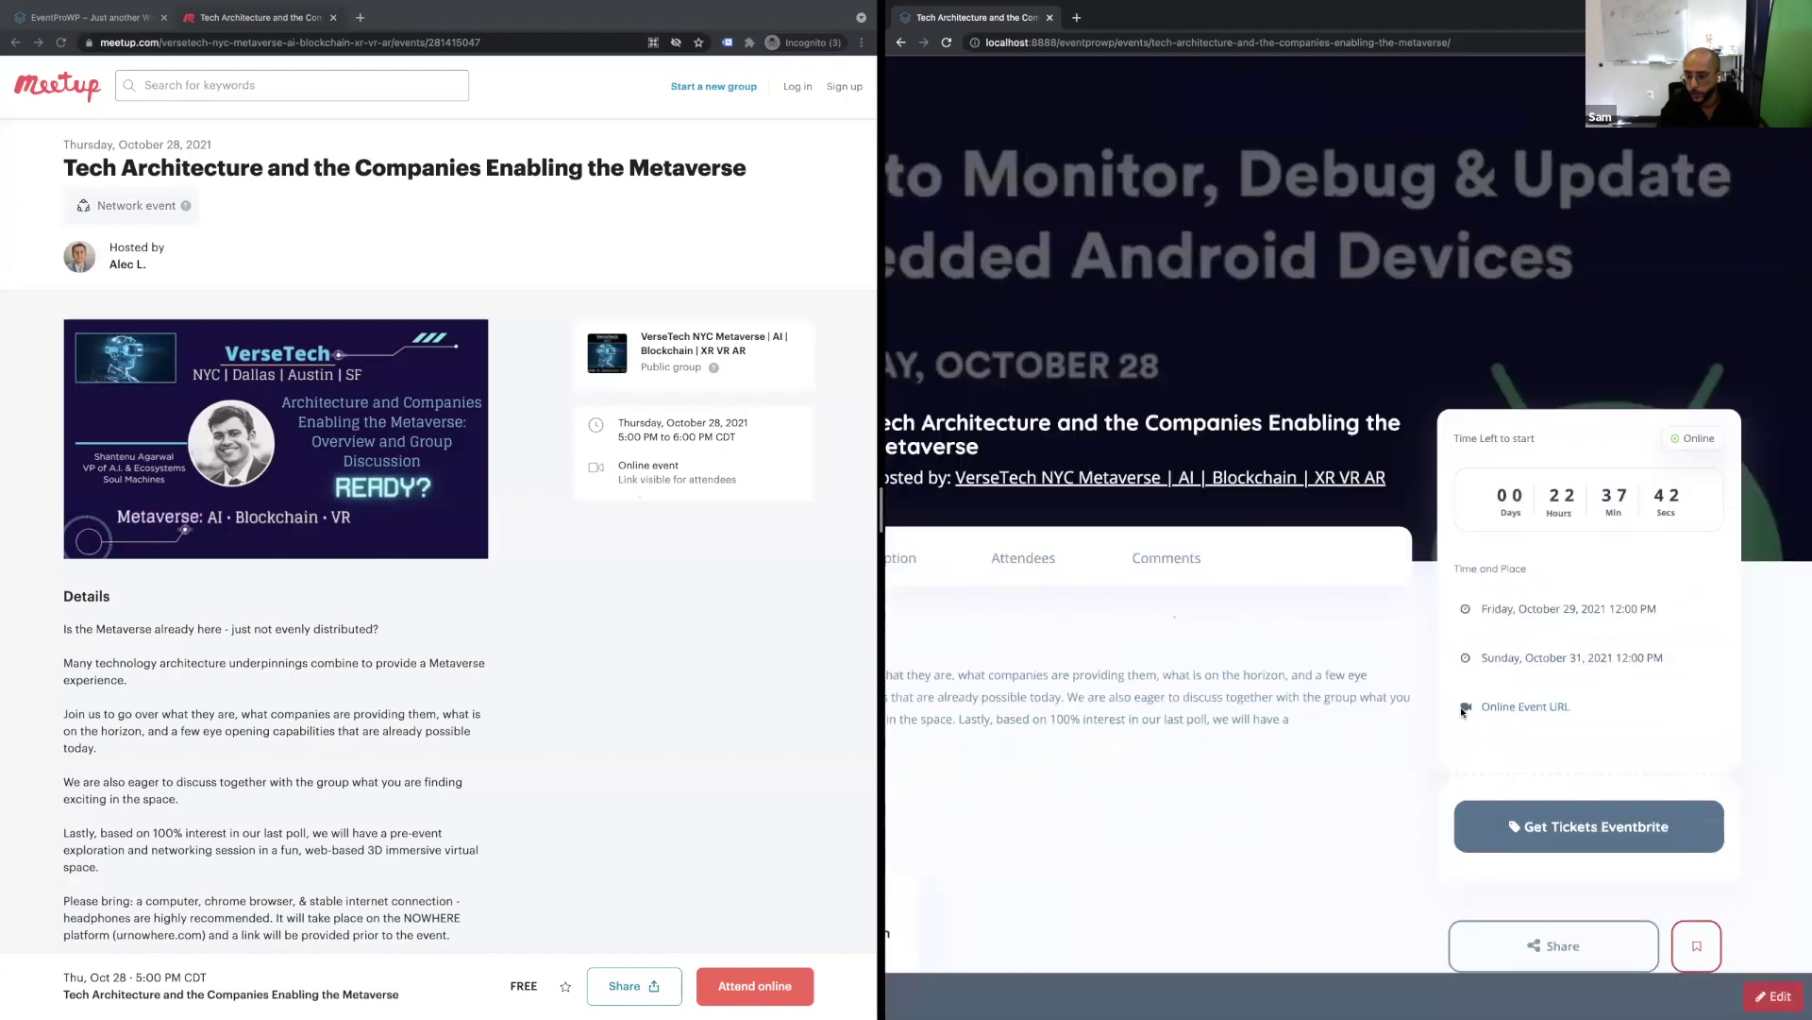
{"action": "key", "text": "super+r"}
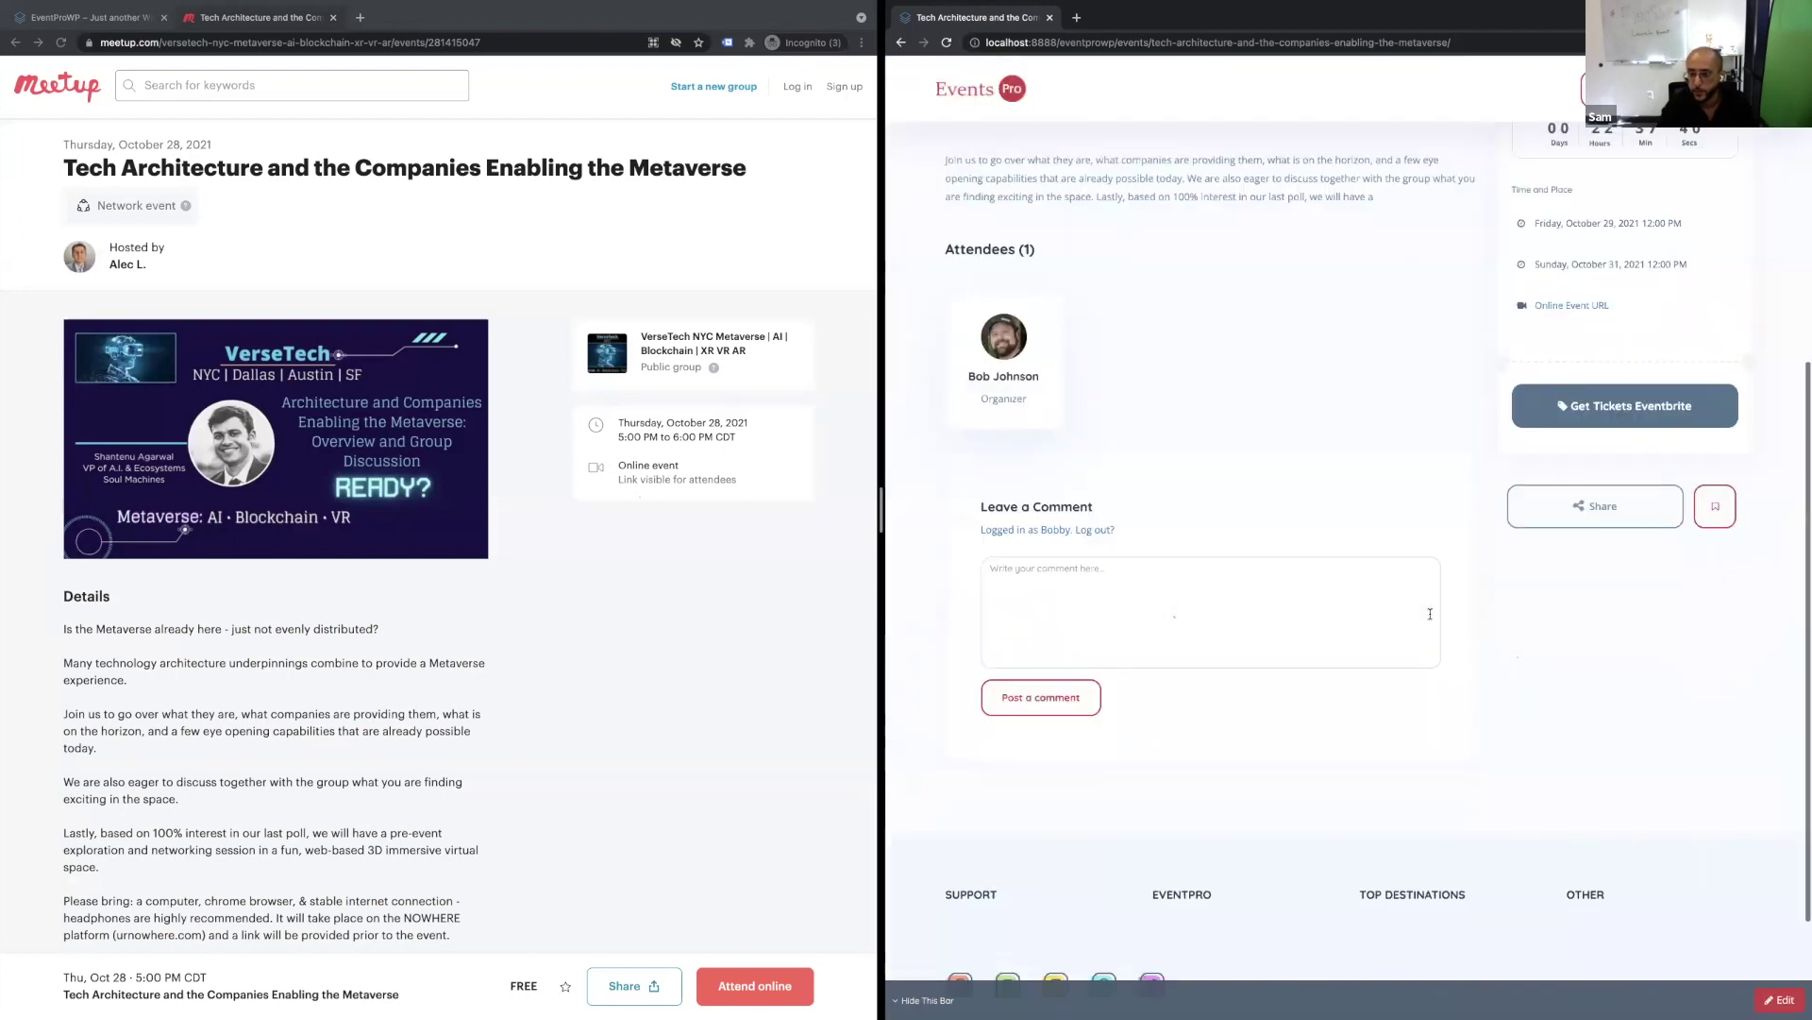
{"action": "left_click", "coordinate": [1230, 42]}
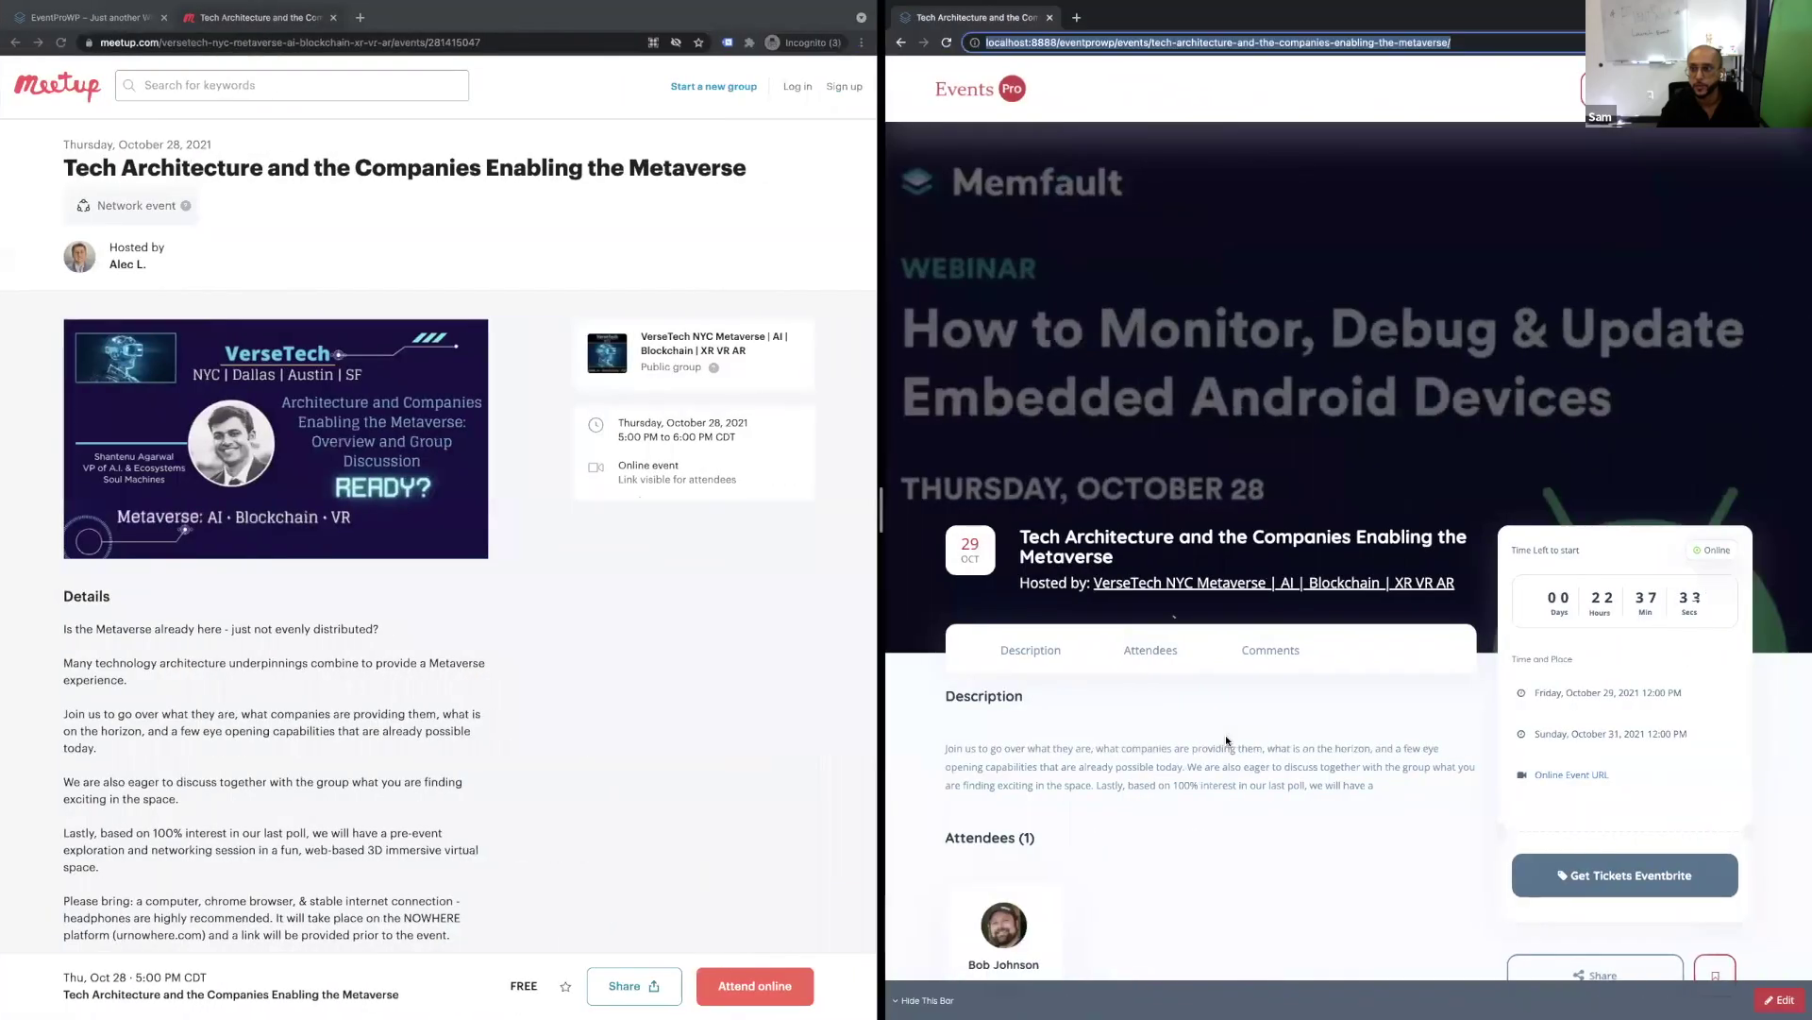
{"action": "key", "text": "ctrl+Left"}
Open the event page on the admin browser and register that account as attending.
{"action": "key", "text": "super+t"}
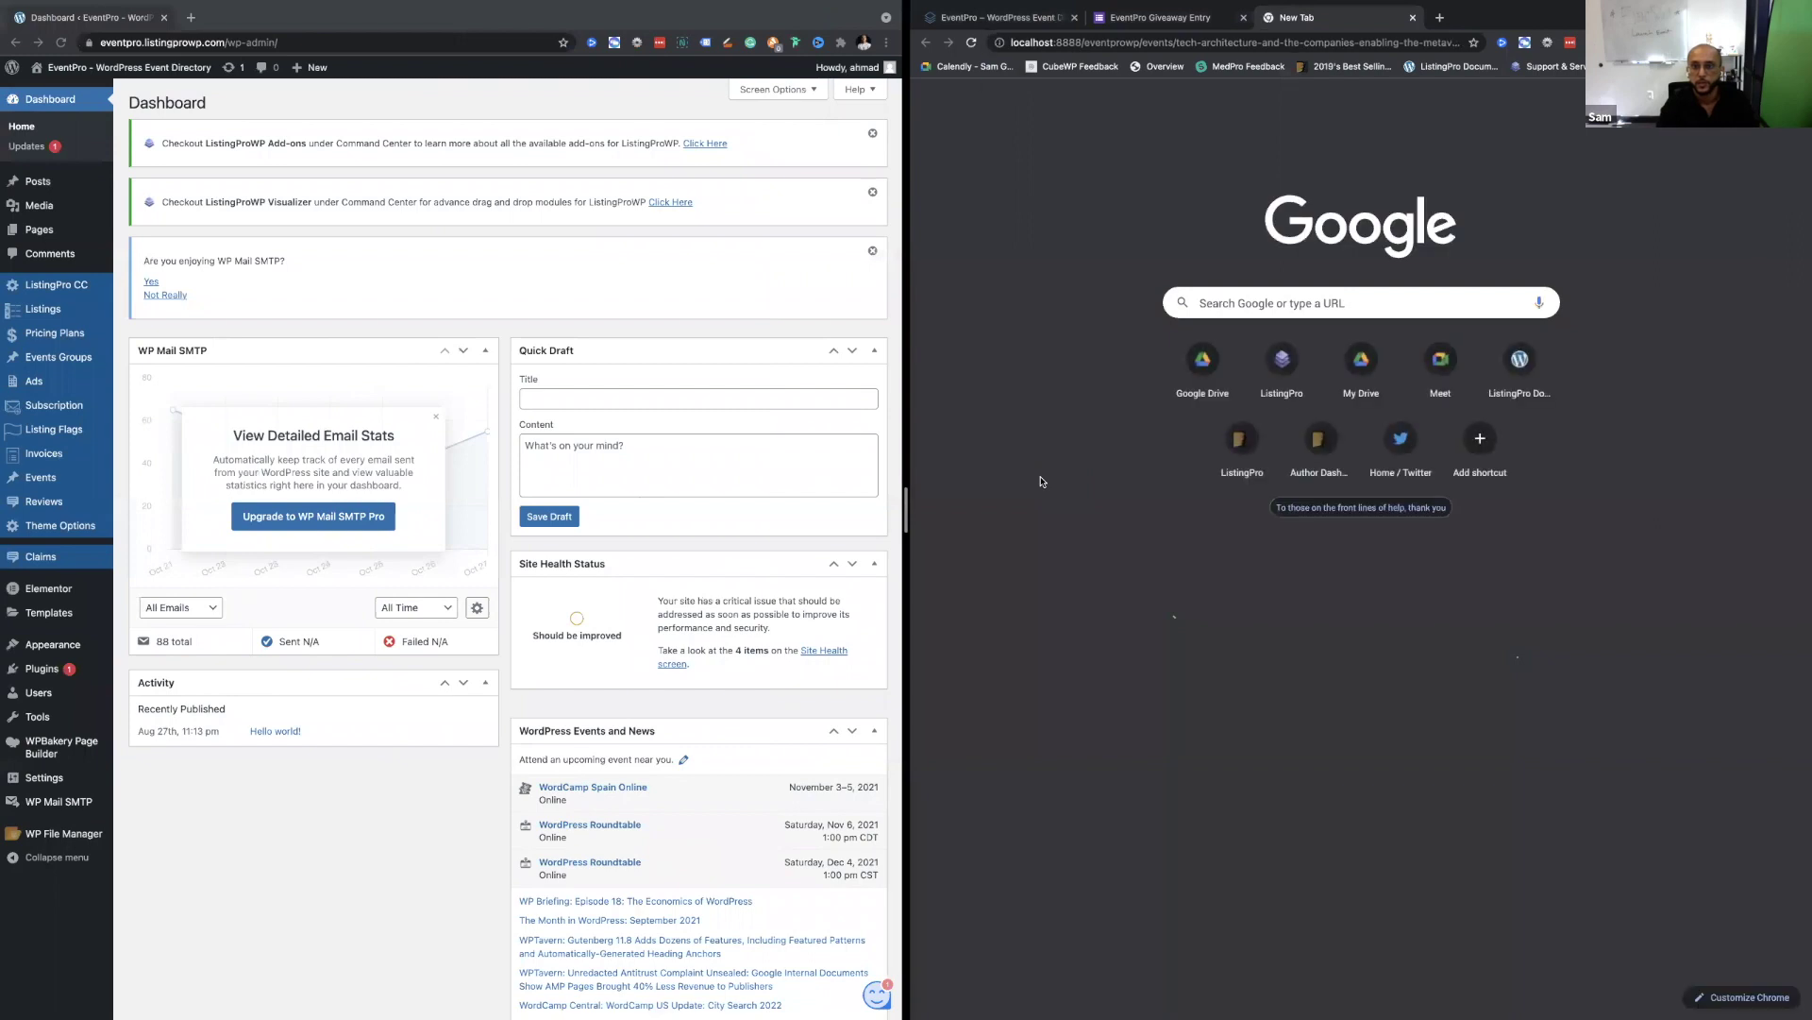
{"action": "key", "text": "Return"}
{"action": "scroll", "coordinate": [1257, 725], "scroll_direction": "down", "scroll_amount": 1}
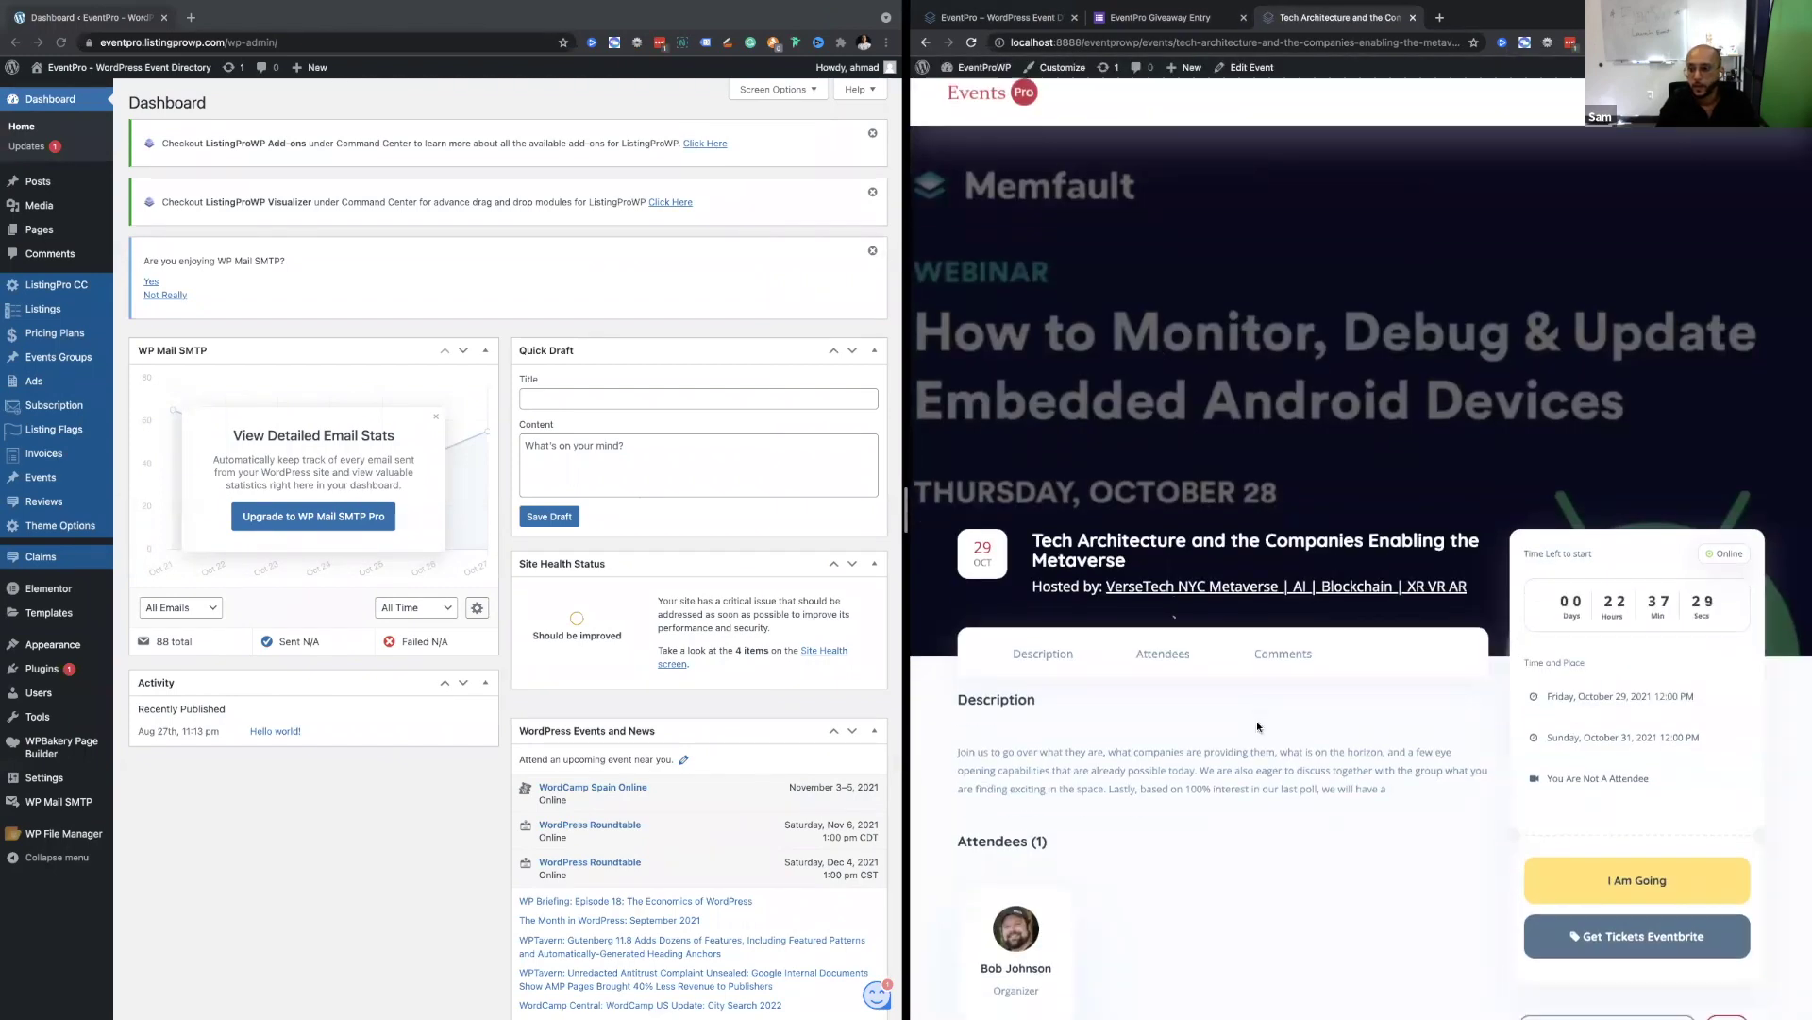
{"action": "scroll", "coordinate": [1256, 722], "scroll_direction": "down", "scroll_amount": 2}
{"action": "left_click_drag", "start_coordinate": [1548, 546], "coordinate": [1650, 548]}
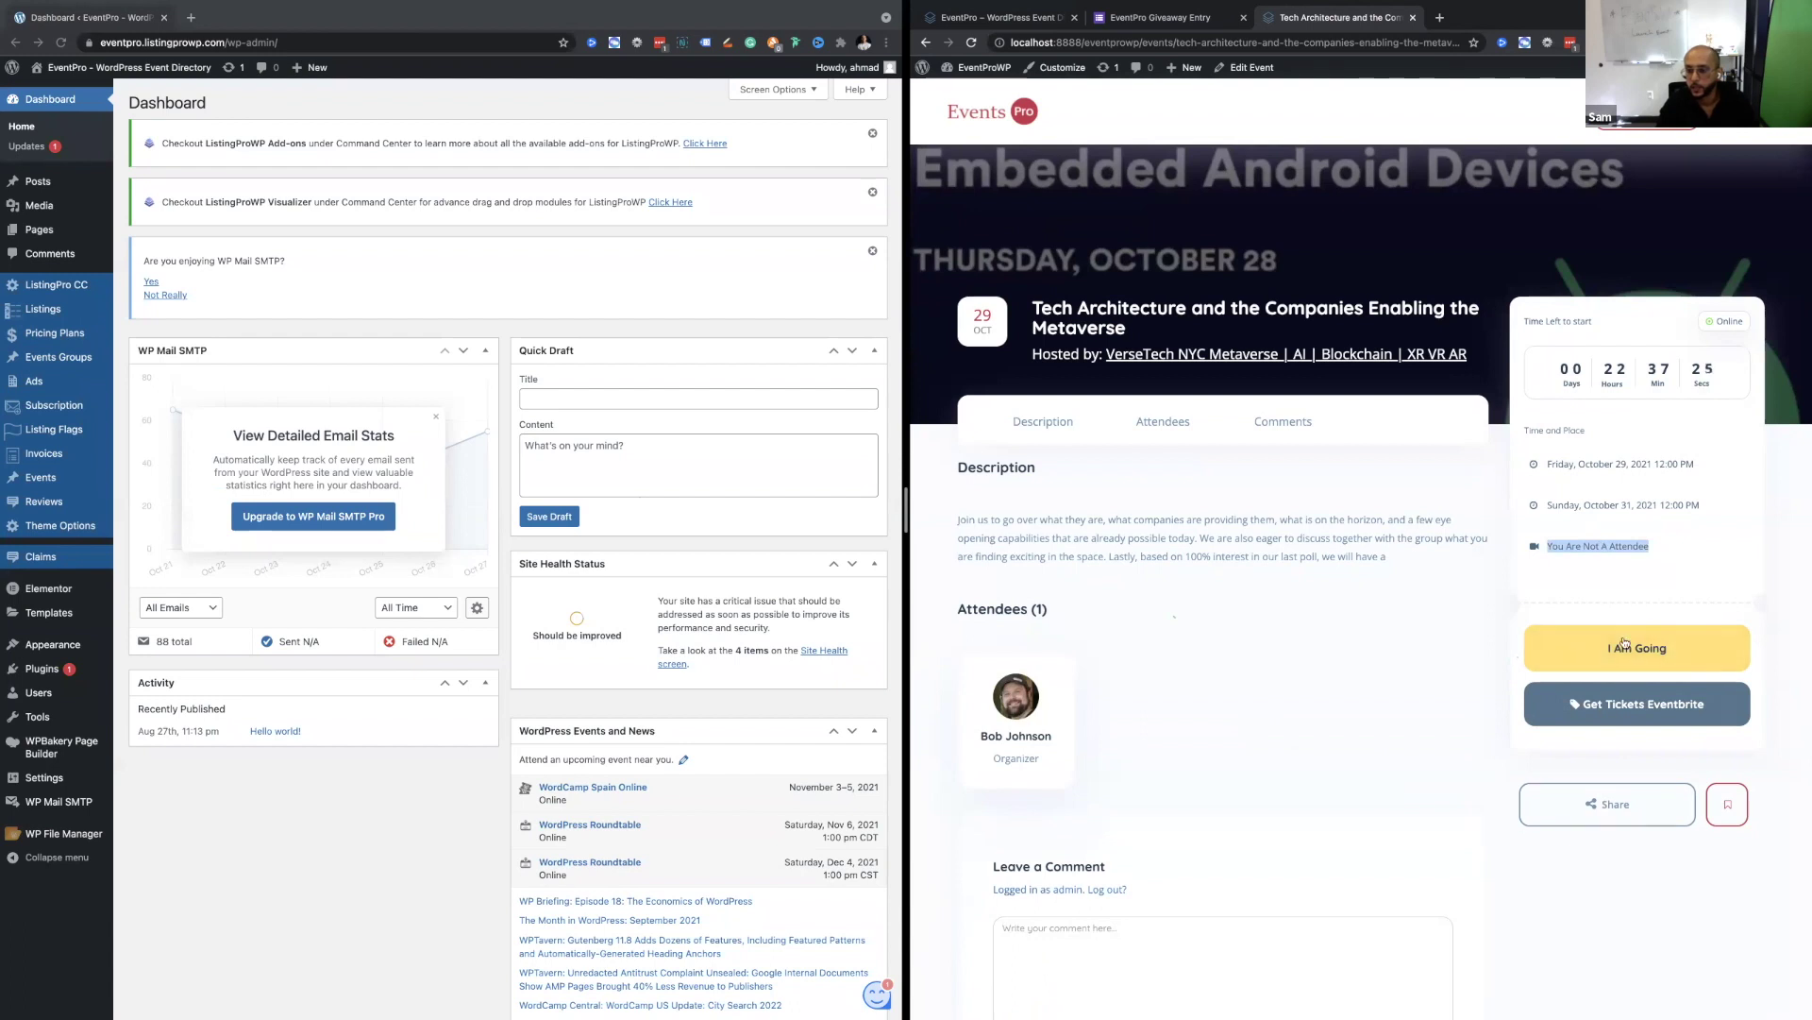
{"action": "left_click", "coordinate": [1646, 669]}
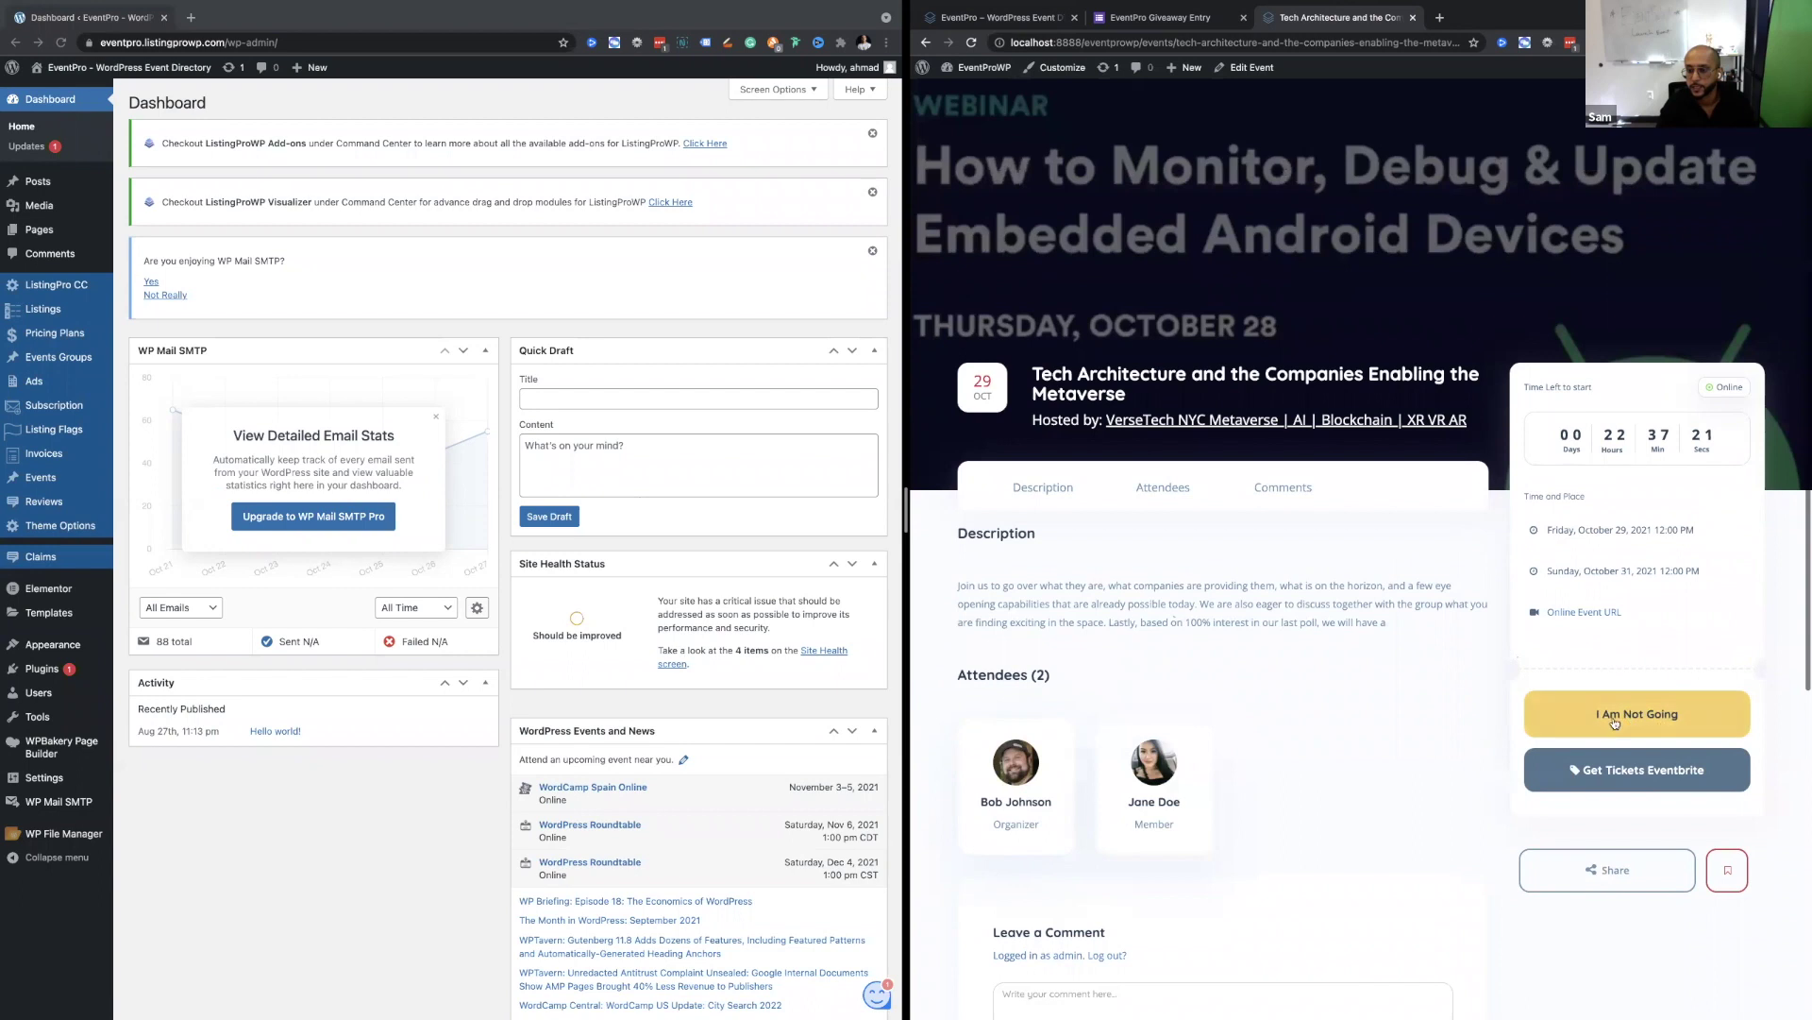
Check that the event now lists two attendees, then start a fresh Create New Event form.
{"action": "scroll", "coordinate": [1308, 736], "scroll_direction": "up", "scroll_amount": 2}
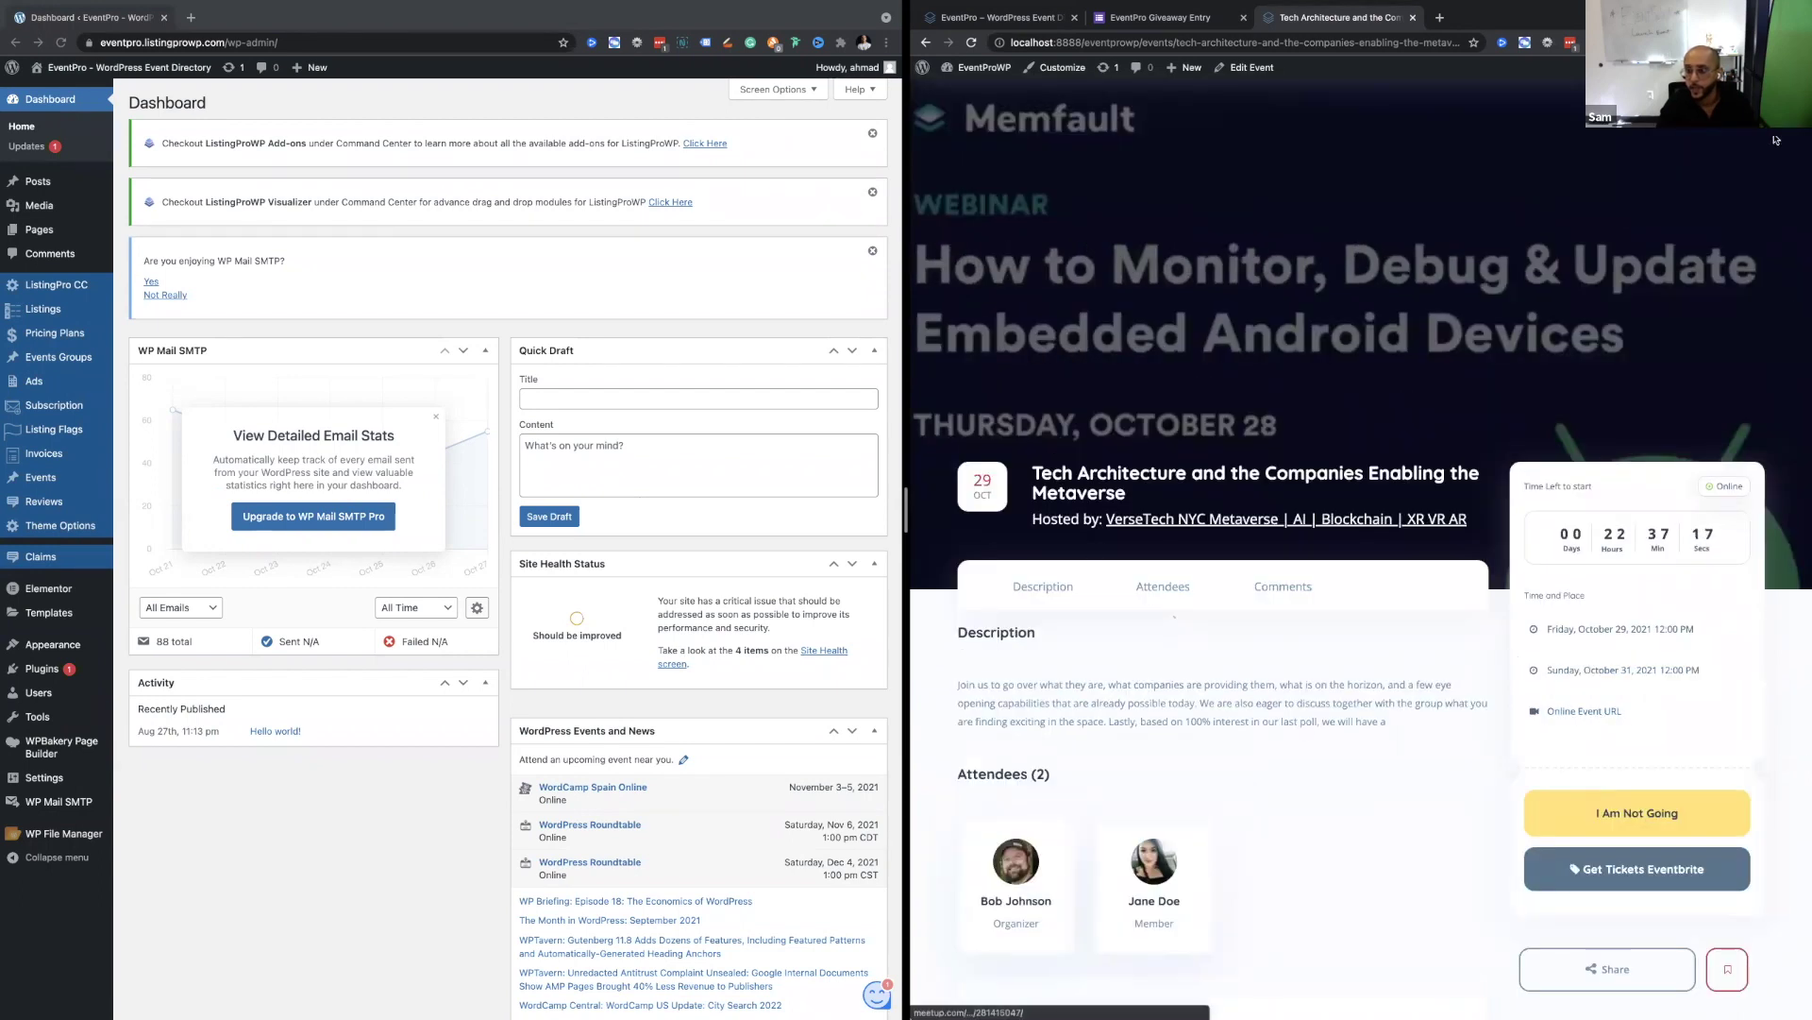
{"action": "scroll", "coordinate": [1659, 431], "scroll_direction": "up", "scroll_amount": 2}
{"action": "scroll", "coordinate": [1658, 431], "scroll_direction": "down", "scroll_amount": 8}
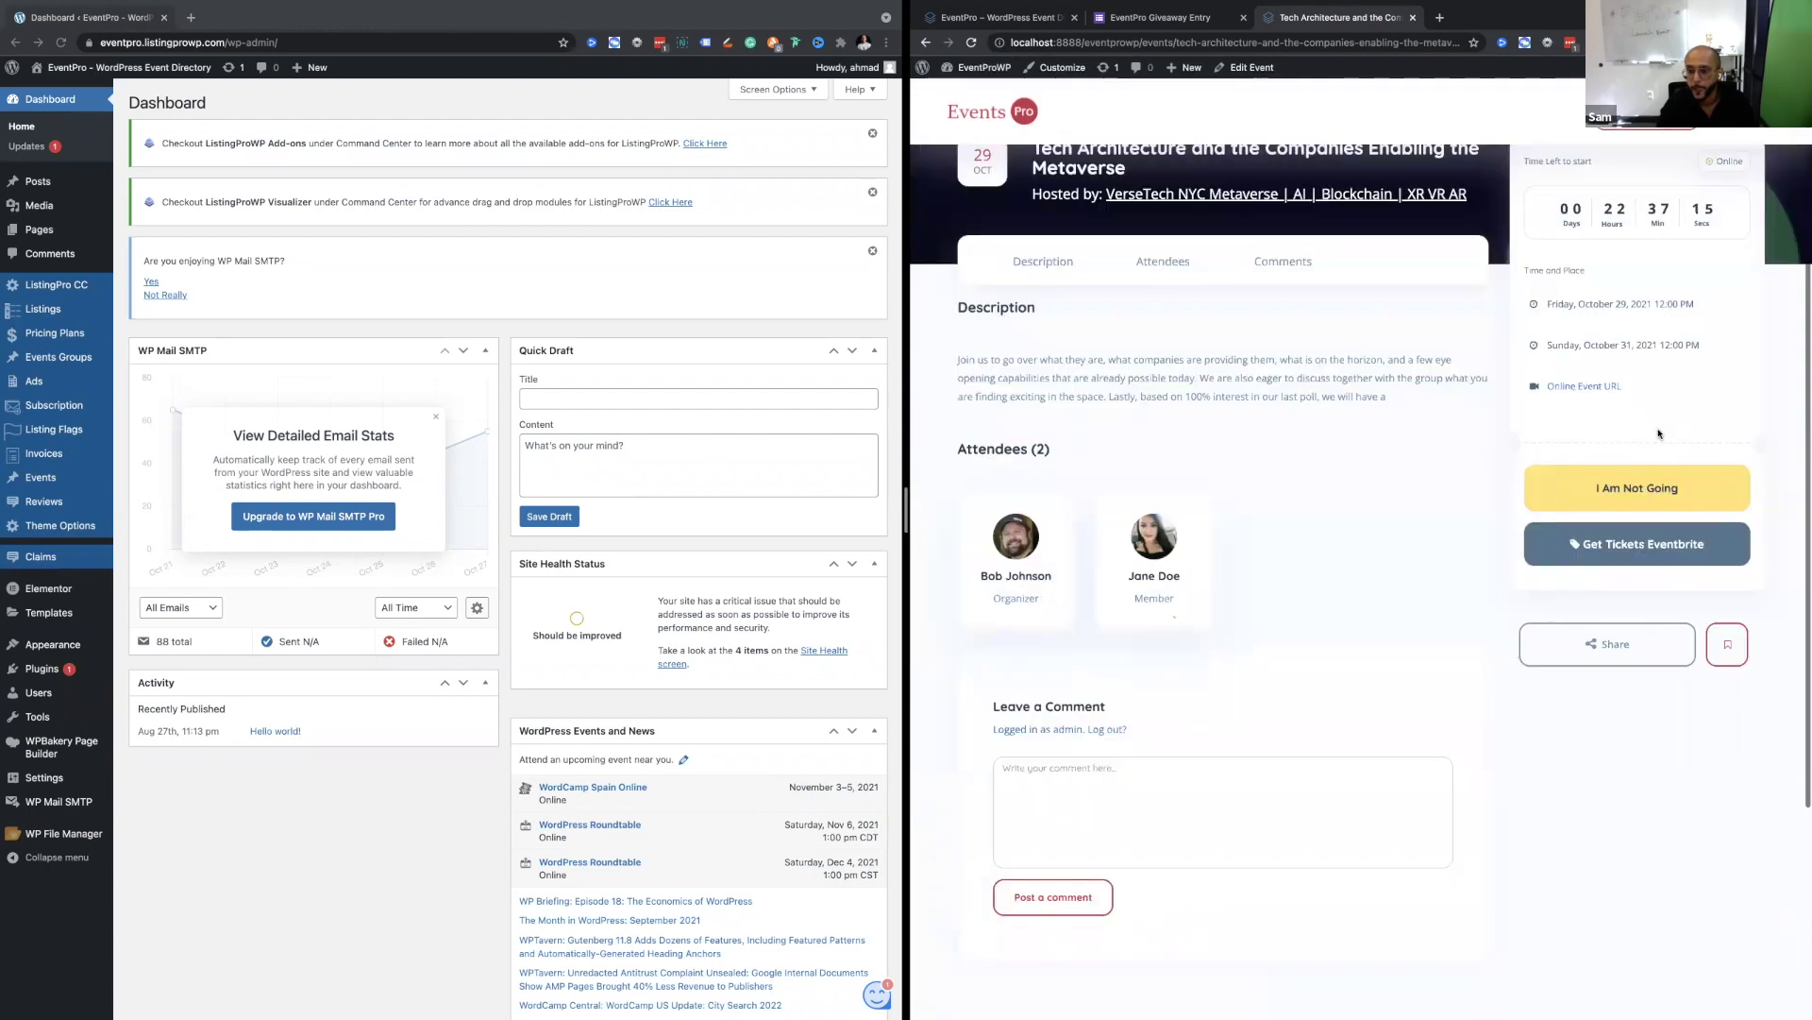
{"action": "scroll", "coordinate": [1392, 644], "scroll_direction": "up", "scroll_amount": 1}
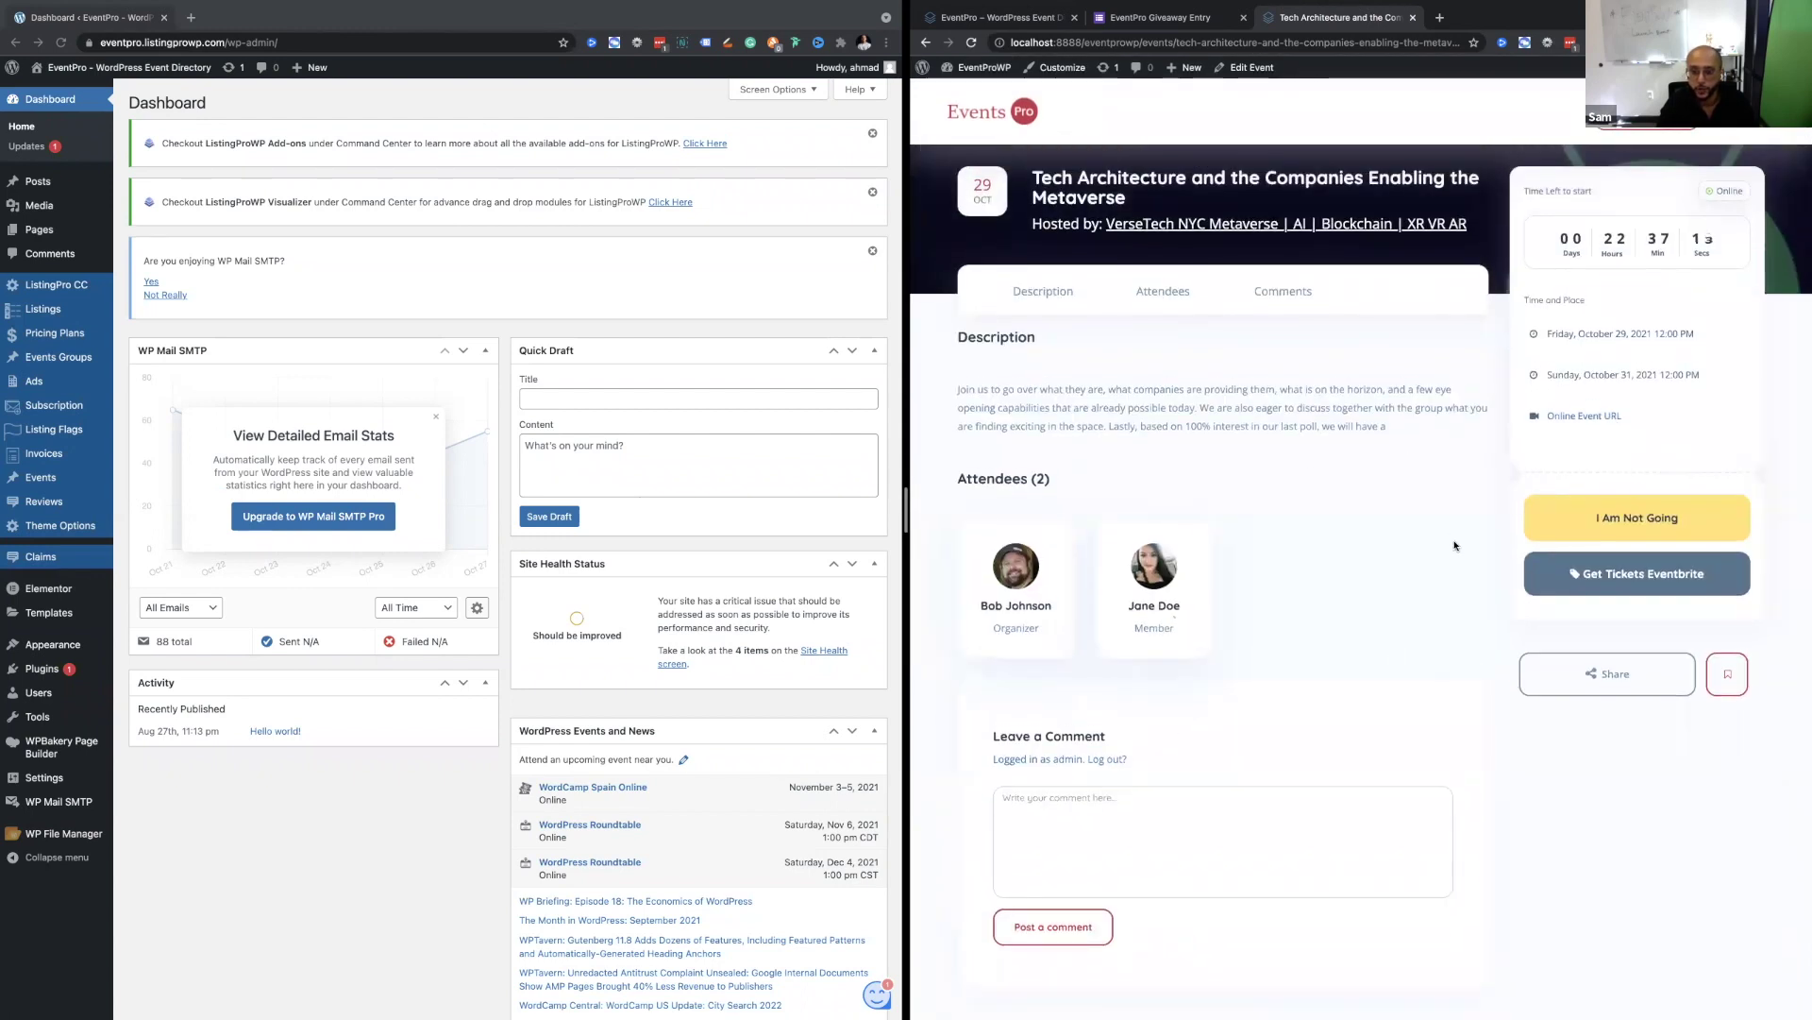
{"action": "scroll", "coordinate": [1446, 552], "scroll_direction": "down", "scroll_amount": 1}
{"action": "scroll", "coordinate": [1618, 285], "scroll_direction": "up", "scroll_amount": 2}
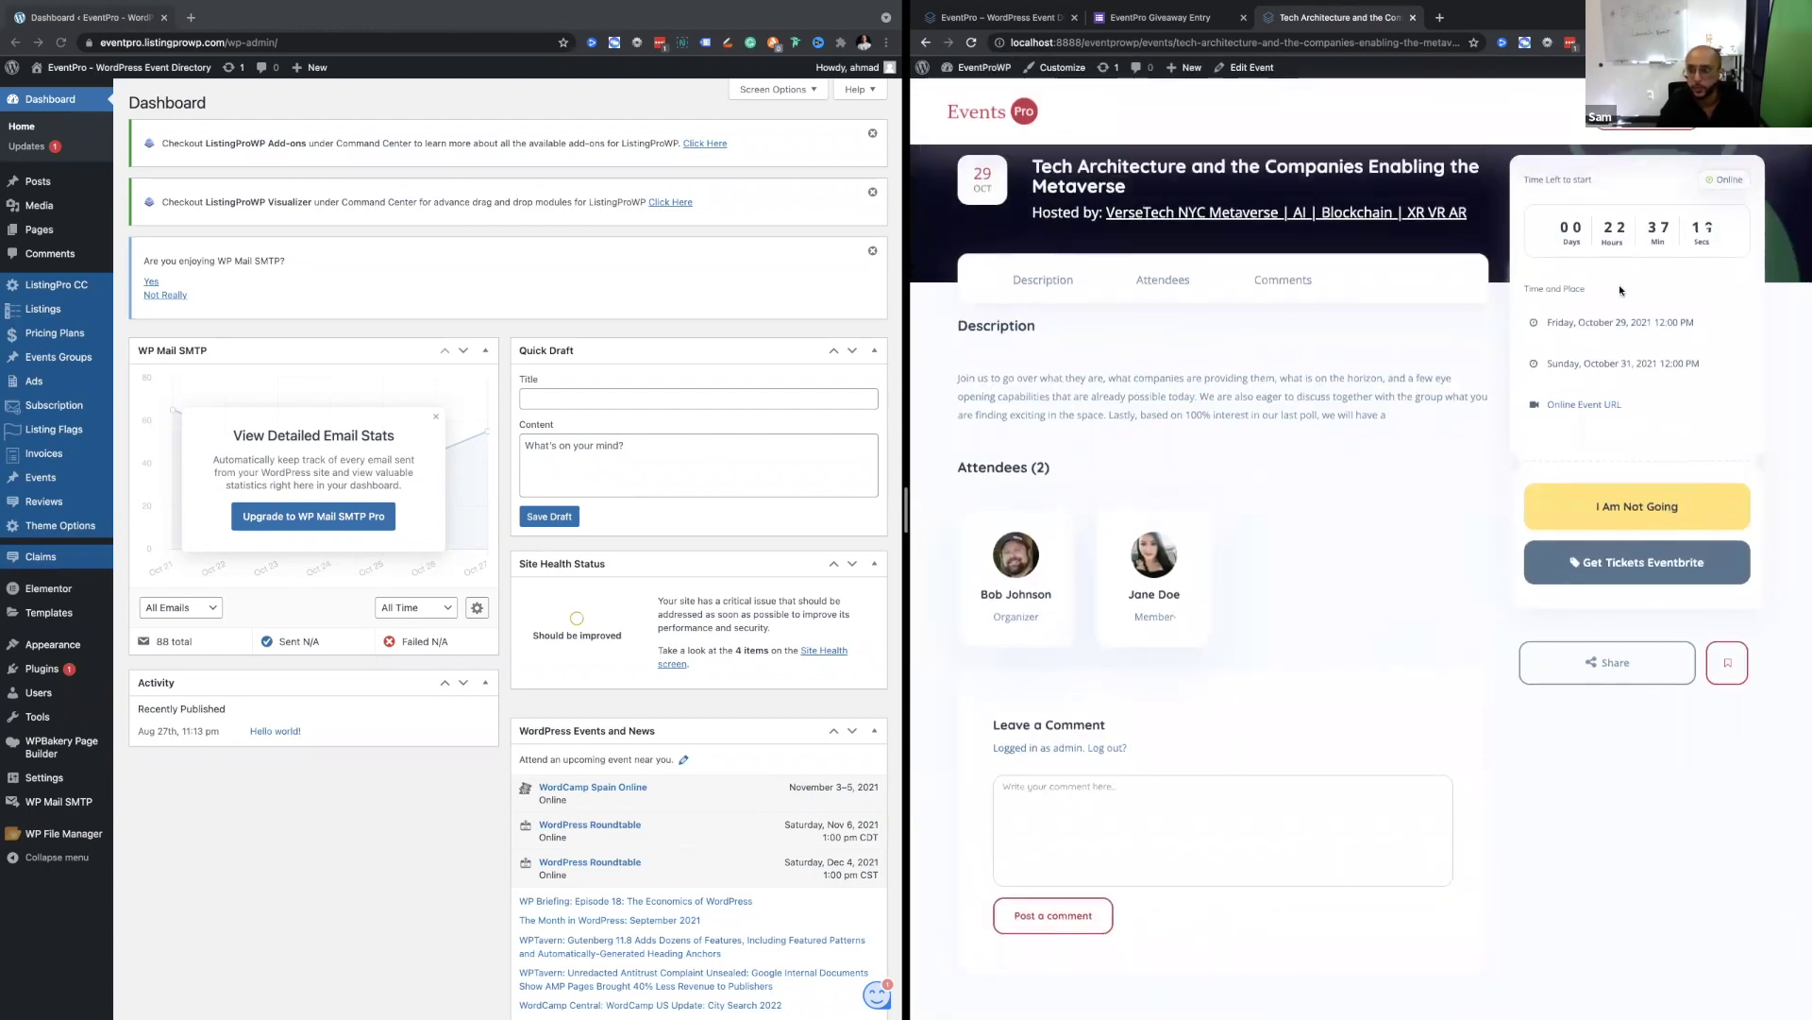
{"action": "scroll", "coordinate": [1652, 327], "scroll_direction": "up", "scroll_amount": 5}
{"action": "scroll", "coordinate": [1652, 326], "scroll_direction": "down", "scroll_amount": 5}
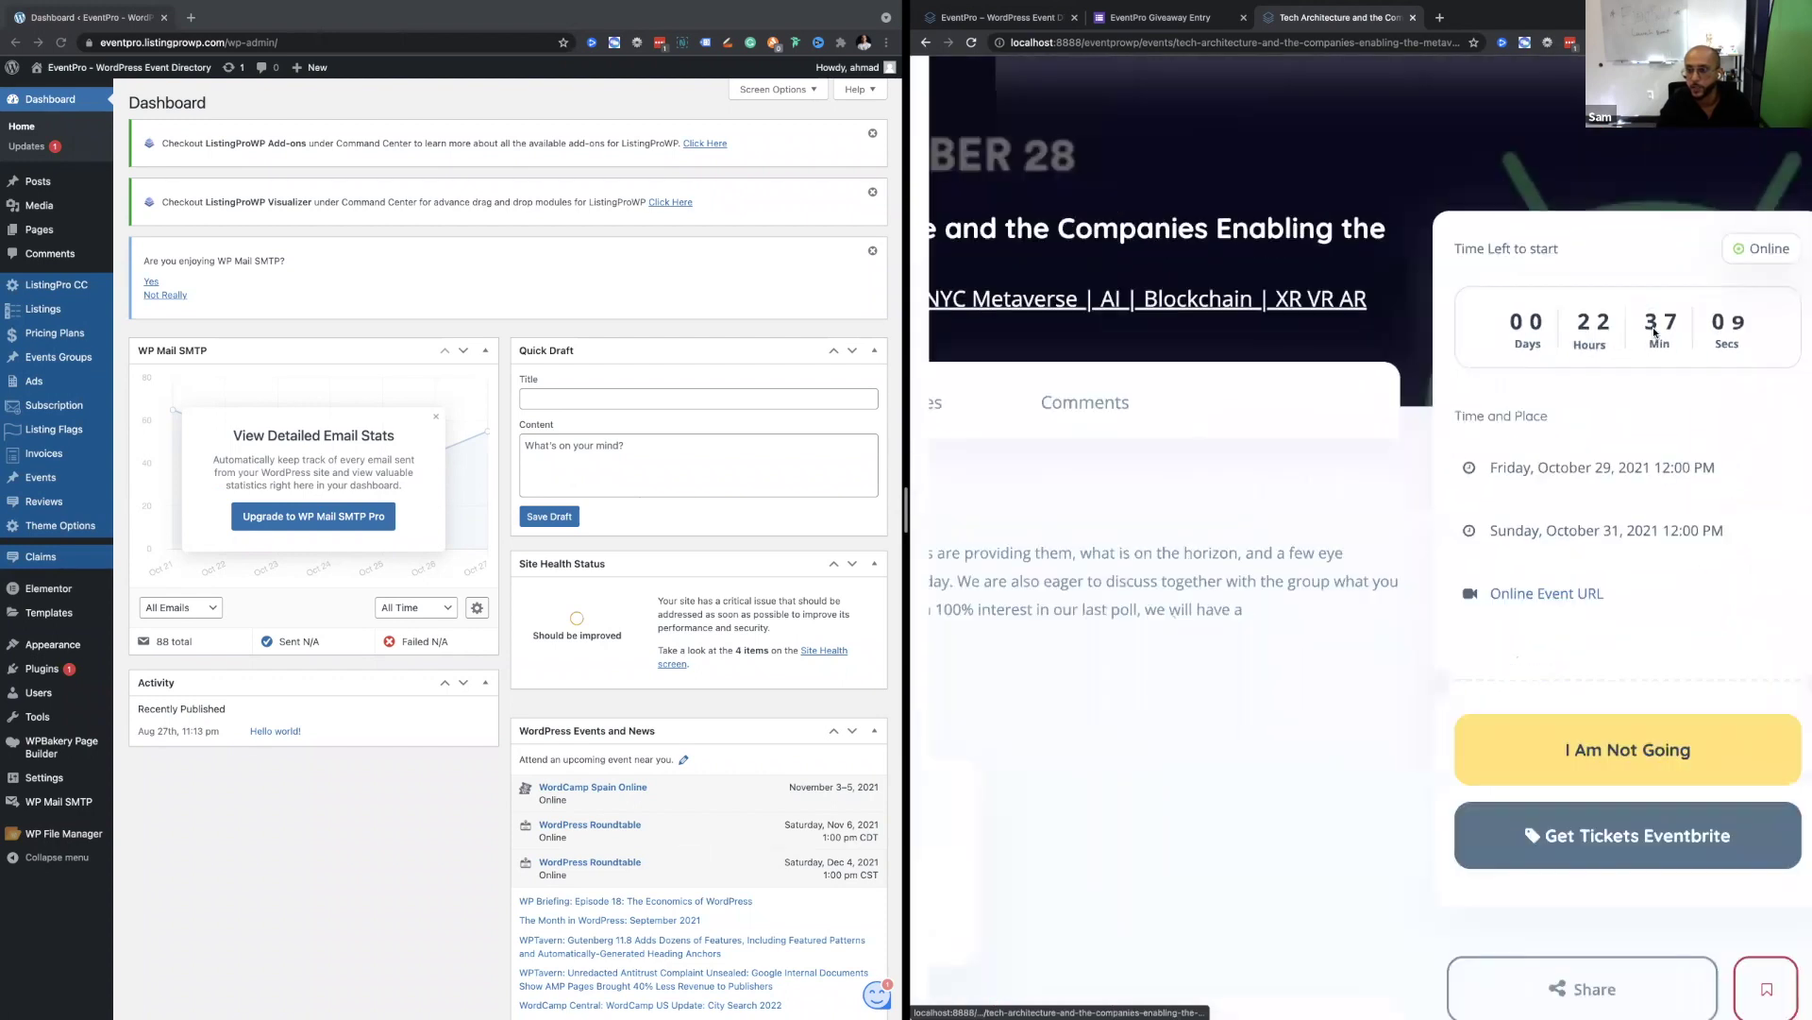
{"action": "scroll", "coordinate": [1026, 648], "scroll_direction": "down", "scroll_amount": 2}
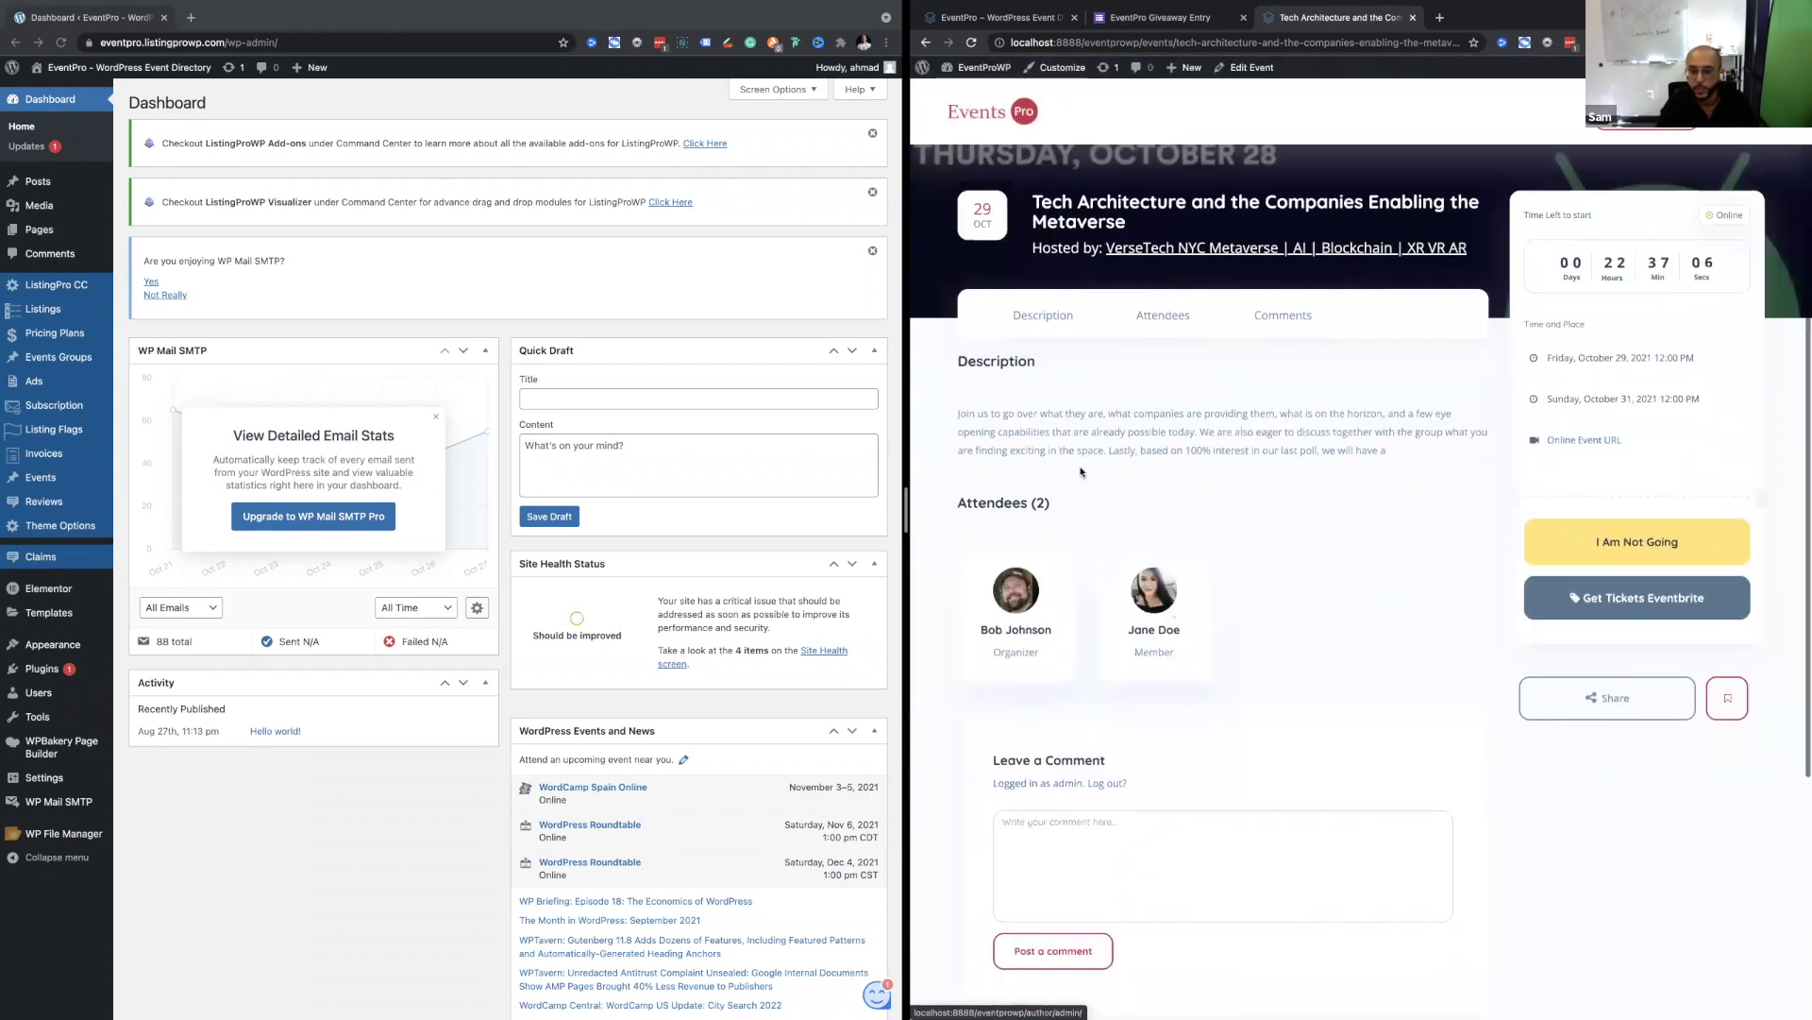
{"action": "scroll", "coordinate": [1070, 642], "scroll_direction": "down", "scroll_amount": 2}
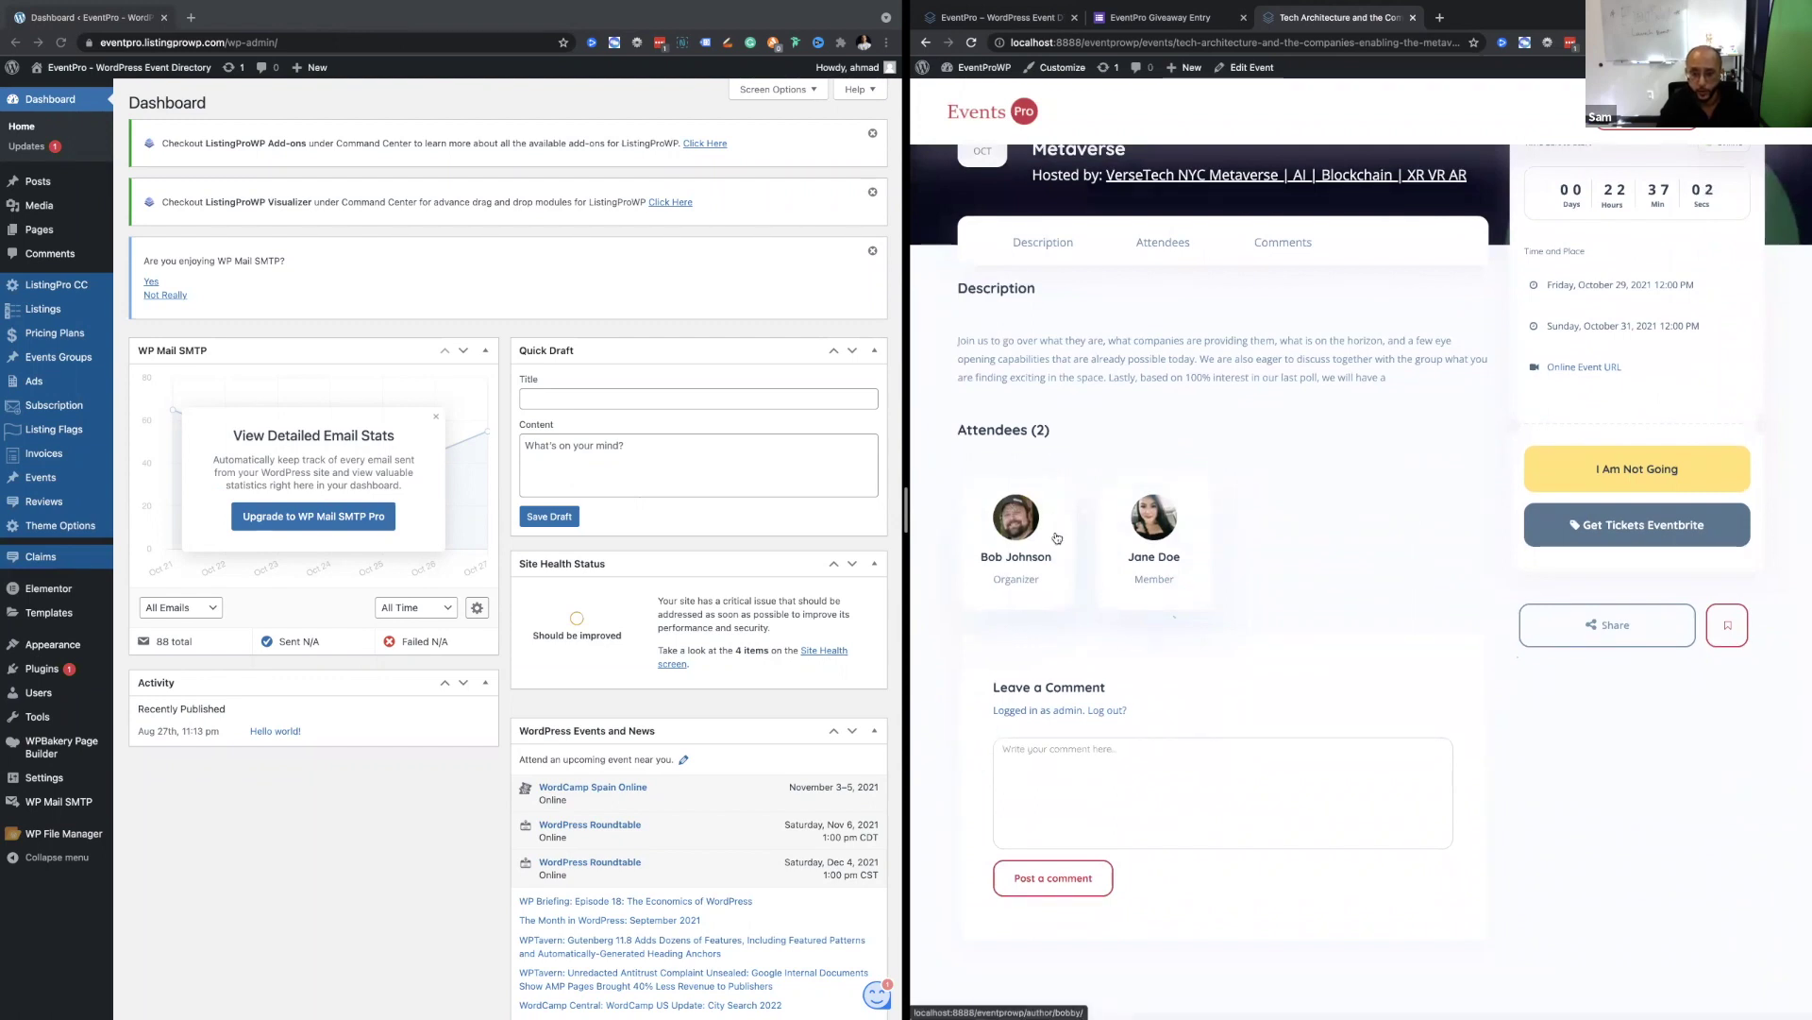
{"action": "scroll", "coordinate": [1057, 538], "scroll_direction": "up", "scroll_amount": 5}
{"action": "scroll", "coordinate": [1279, 621], "scroll_direction": "down", "scroll_amount": 5}
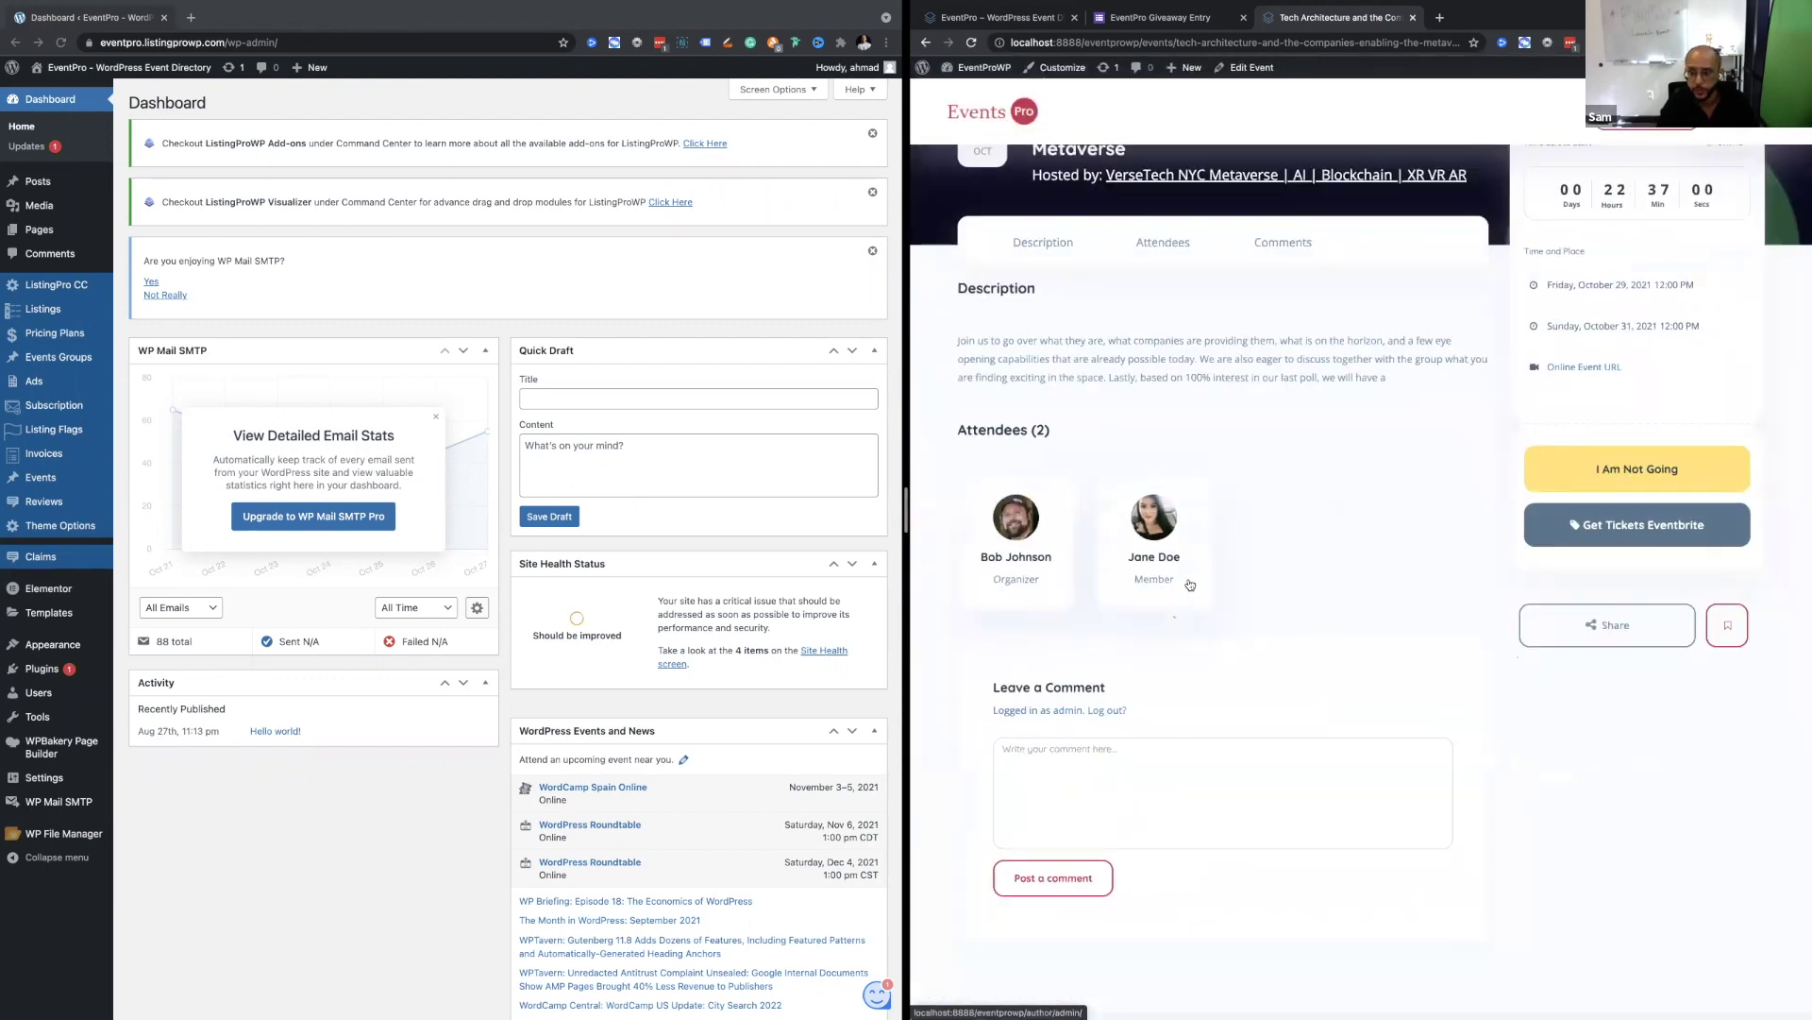
{"action": "scroll", "coordinate": [1340, 642], "scroll_direction": "up", "scroll_amount": 2}
{"action": "scroll", "coordinate": [1373, 648], "scroll_direction": "up", "scroll_amount": 3}
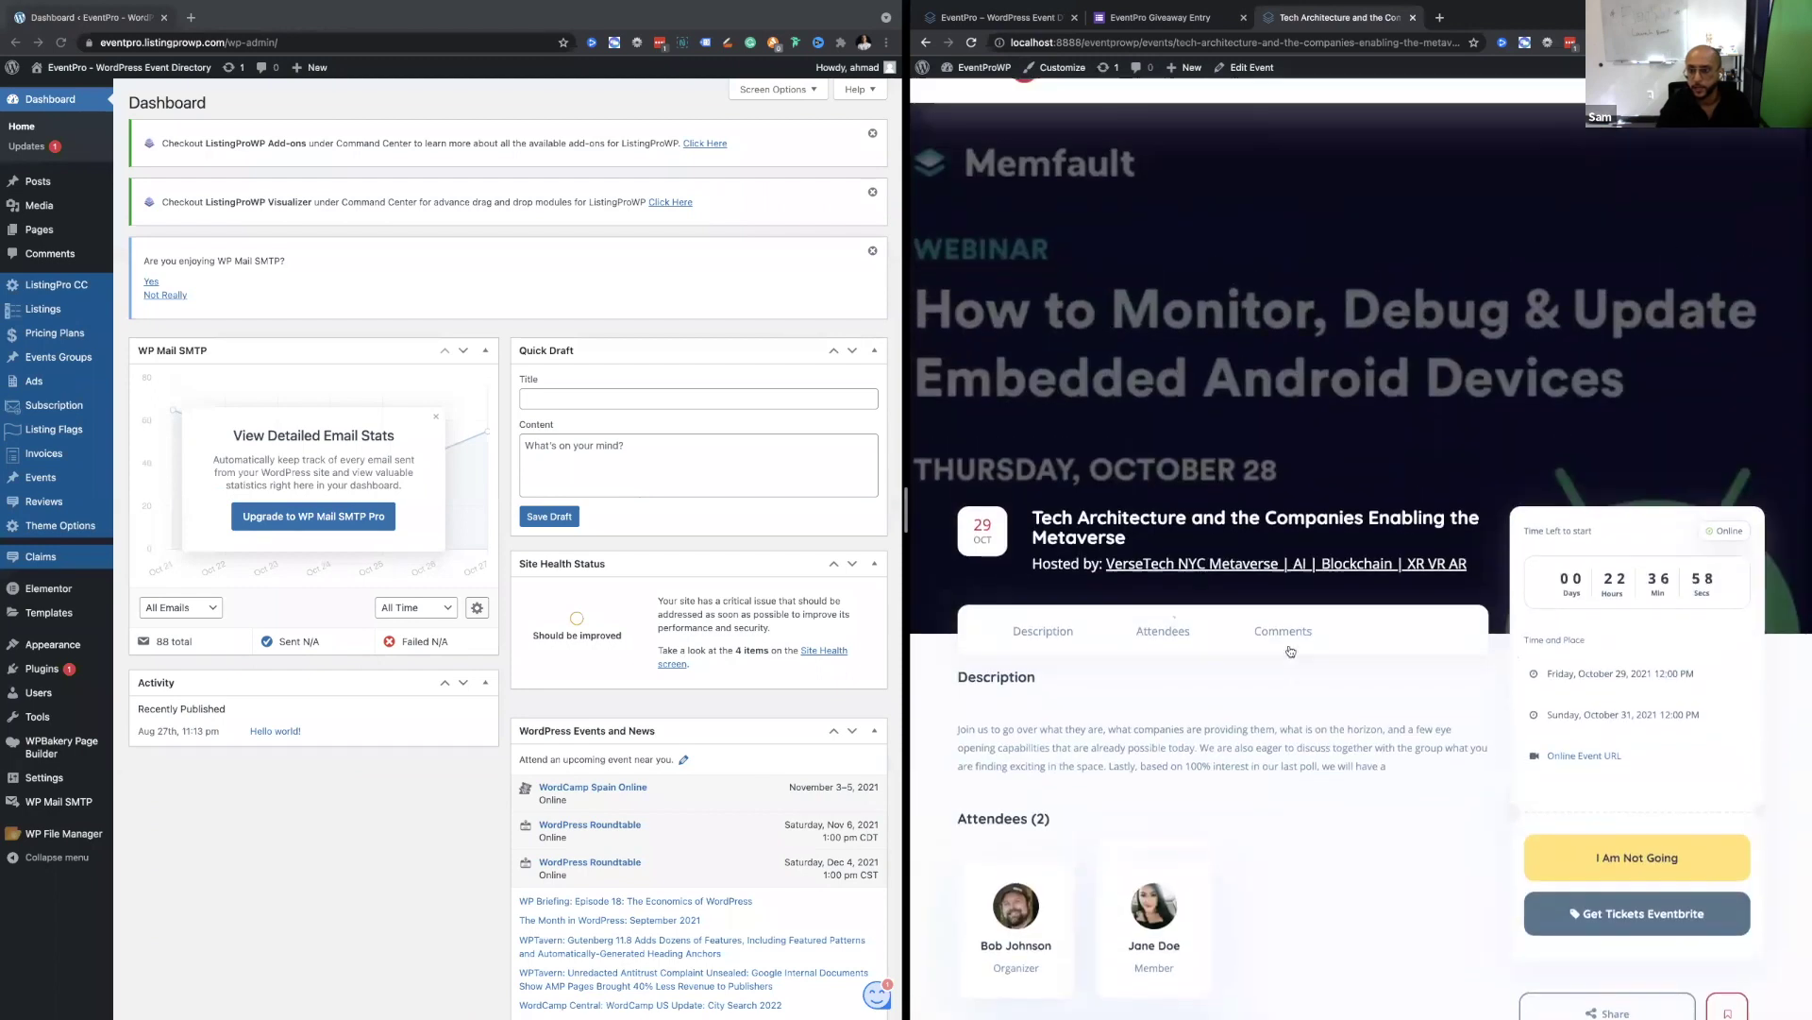
{"action": "scroll", "coordinate": [1443, 763], "scroll_direction": "down", "scroll_amount": 5}
{"action": "scroll", "coordinate": [1511, 699], "scroll_direction": "up", "scroll_amount": 1}
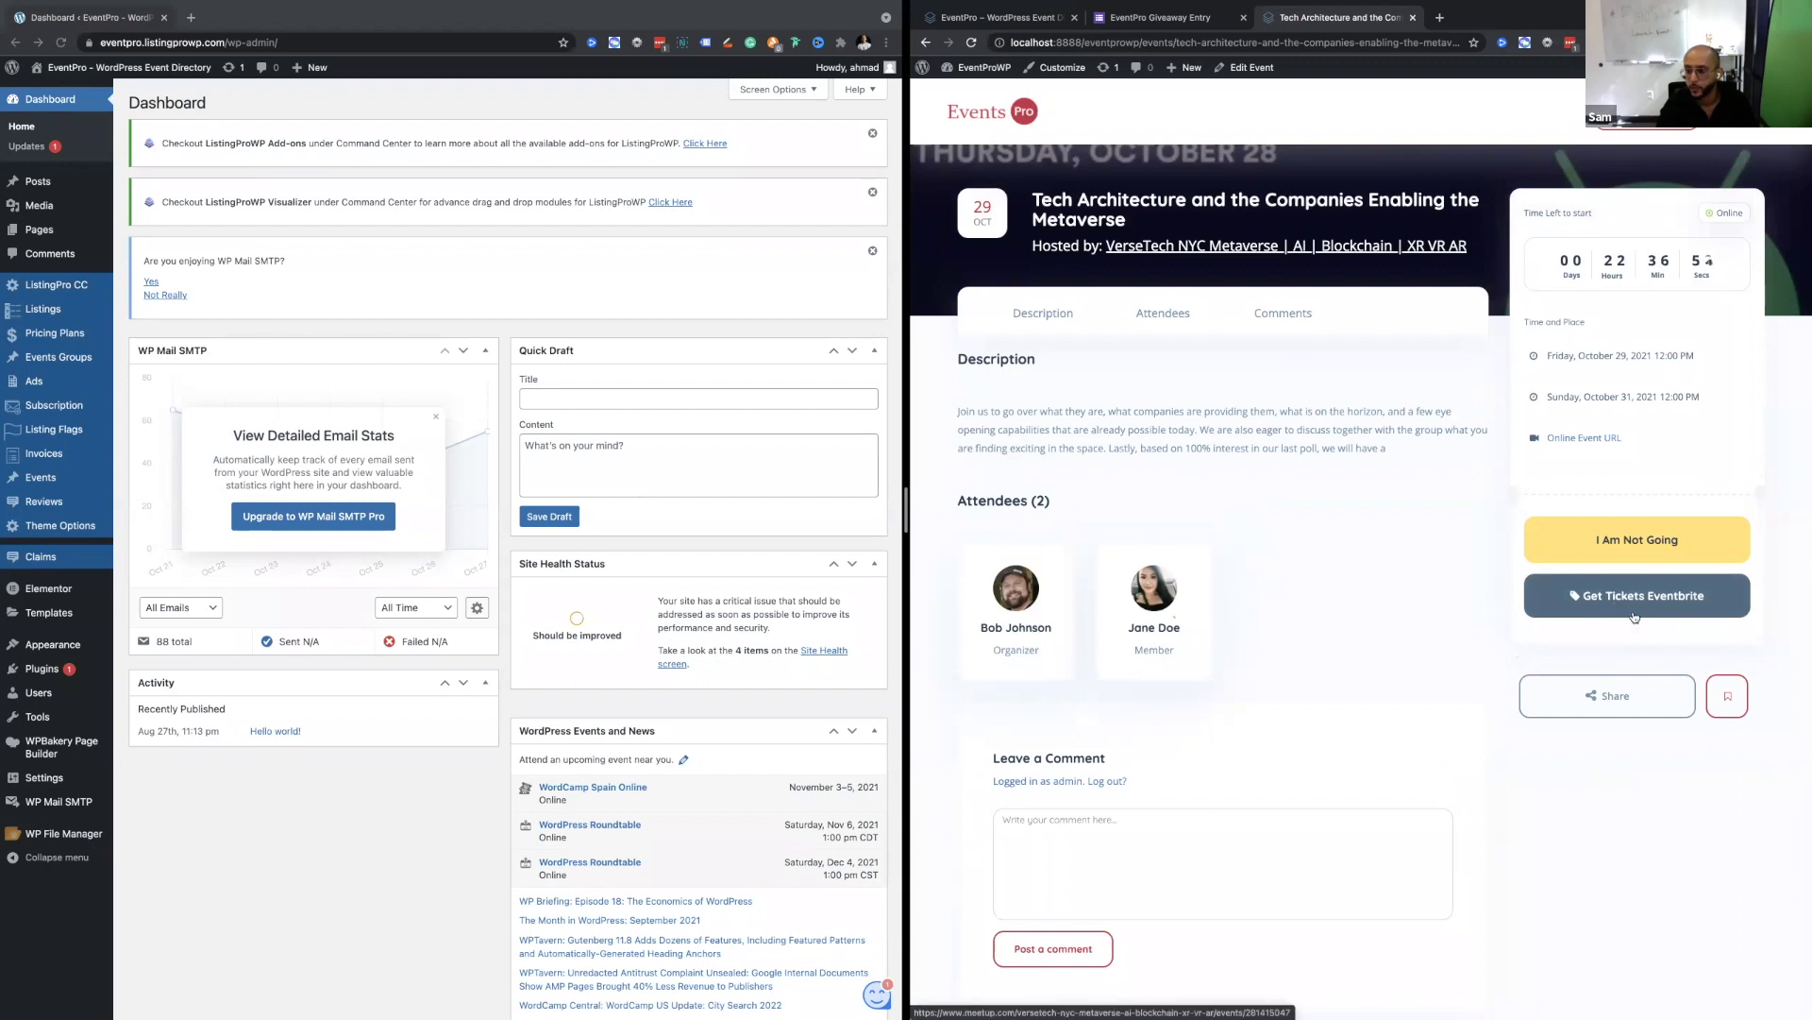
{"action": "scroll", "coordinate": [1510, 604], "scroll_direction": "down", "scroll_amount": 1}
{"action": "scroll", "coordinate": [1510, 604], "scroll_direction": "up", "scroll_amount": 2}
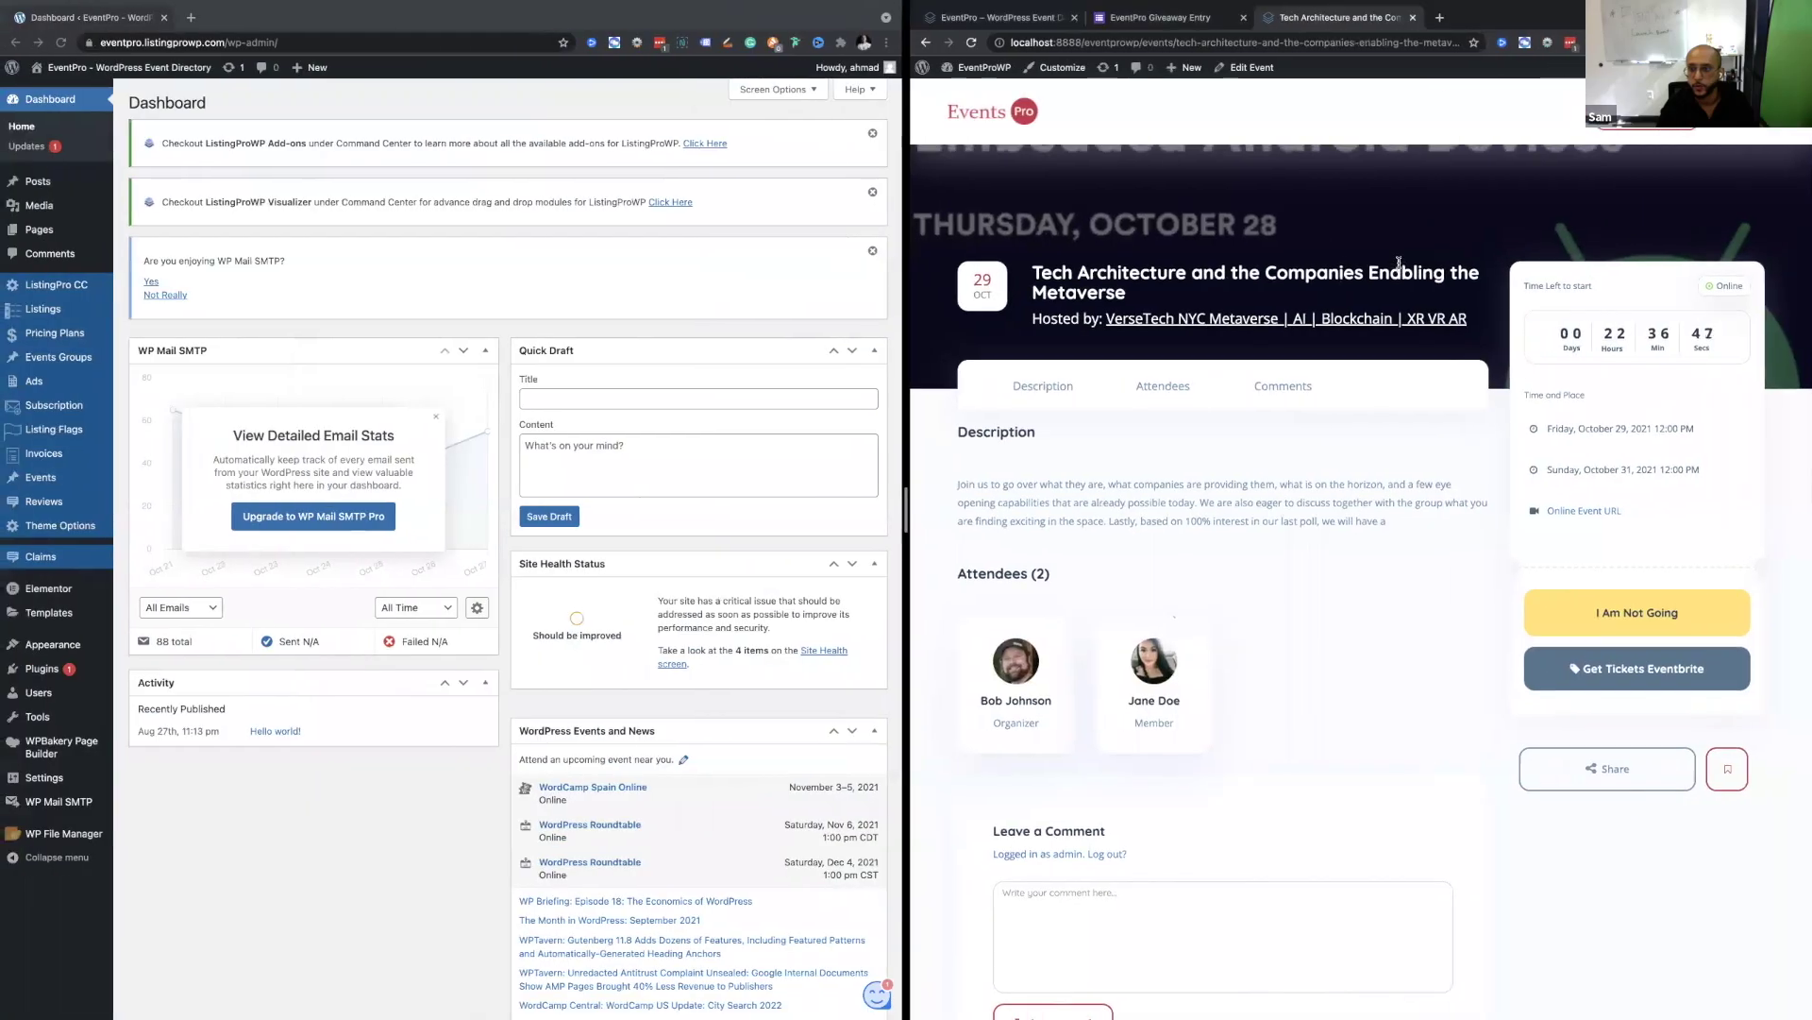
{"action": "scroll", "coordinate": [1735, 151], "scroll_direction": "up", "scroll_amount": 5}
{"action": "scroll", "coordinate": [1735, 151], "scroll_direction": "down", "scroll_amount": 1}
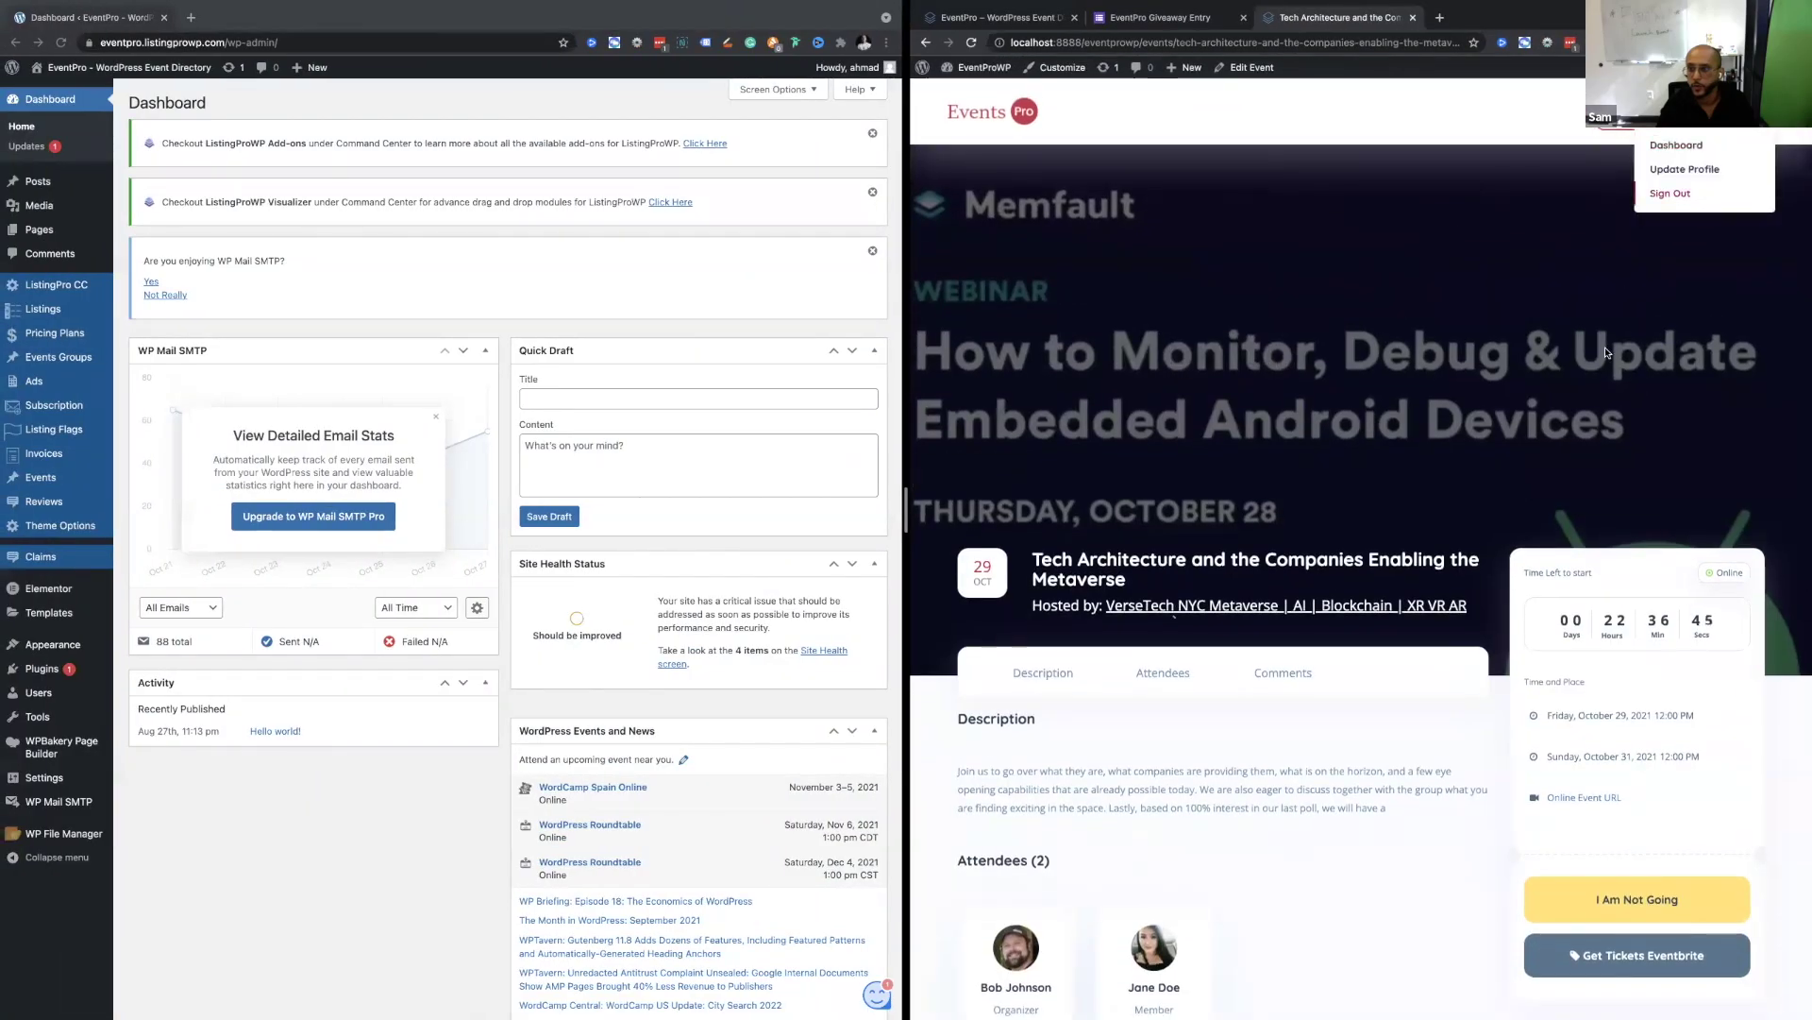
{"action": "left_click", "coordinate": [1173, 614]}
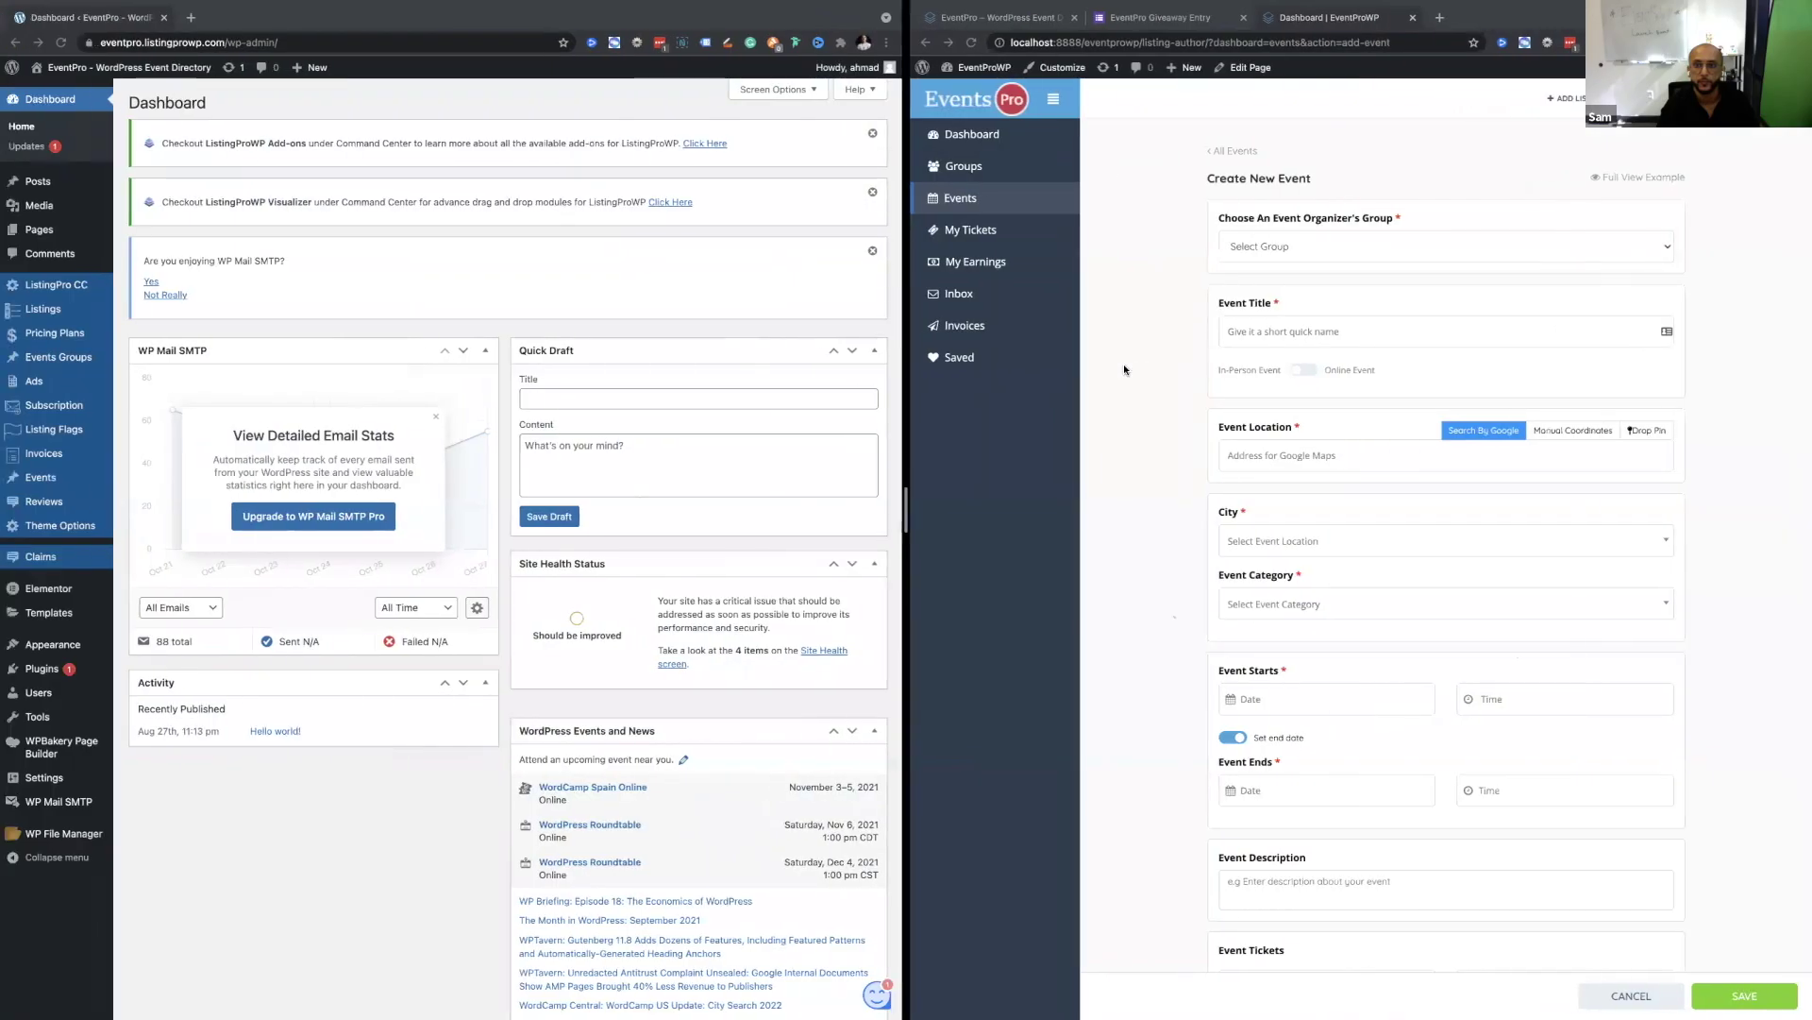
Choose Wordcamp as the organizer group and title the event 'WordCamp Texas11'.
{"action": "left_click", "coordinate": [994, 14]}
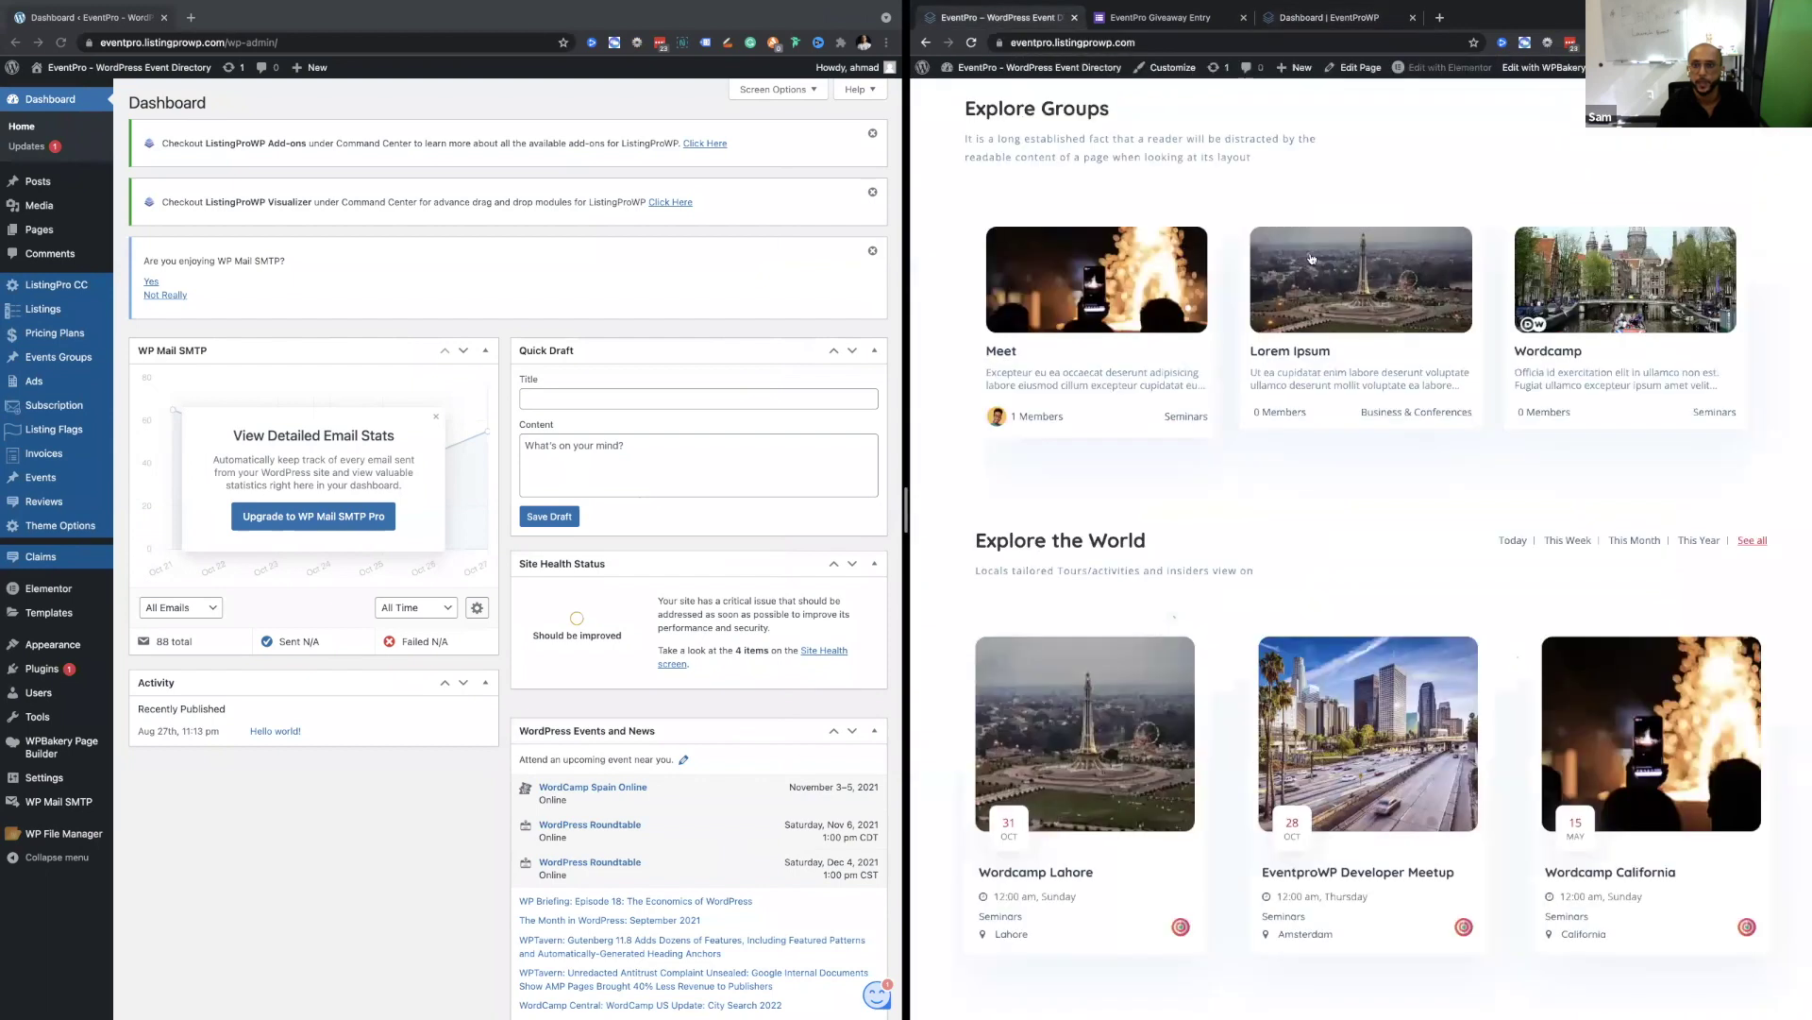
{"action": "scroll", "coordinate": [1310, 258], "scroll_direction": "up", "scroll_amount": 10}
{"action": "scroll", "coordinate": [1310, 257], "scroll_direction": "up", "scroll_amount": 2}
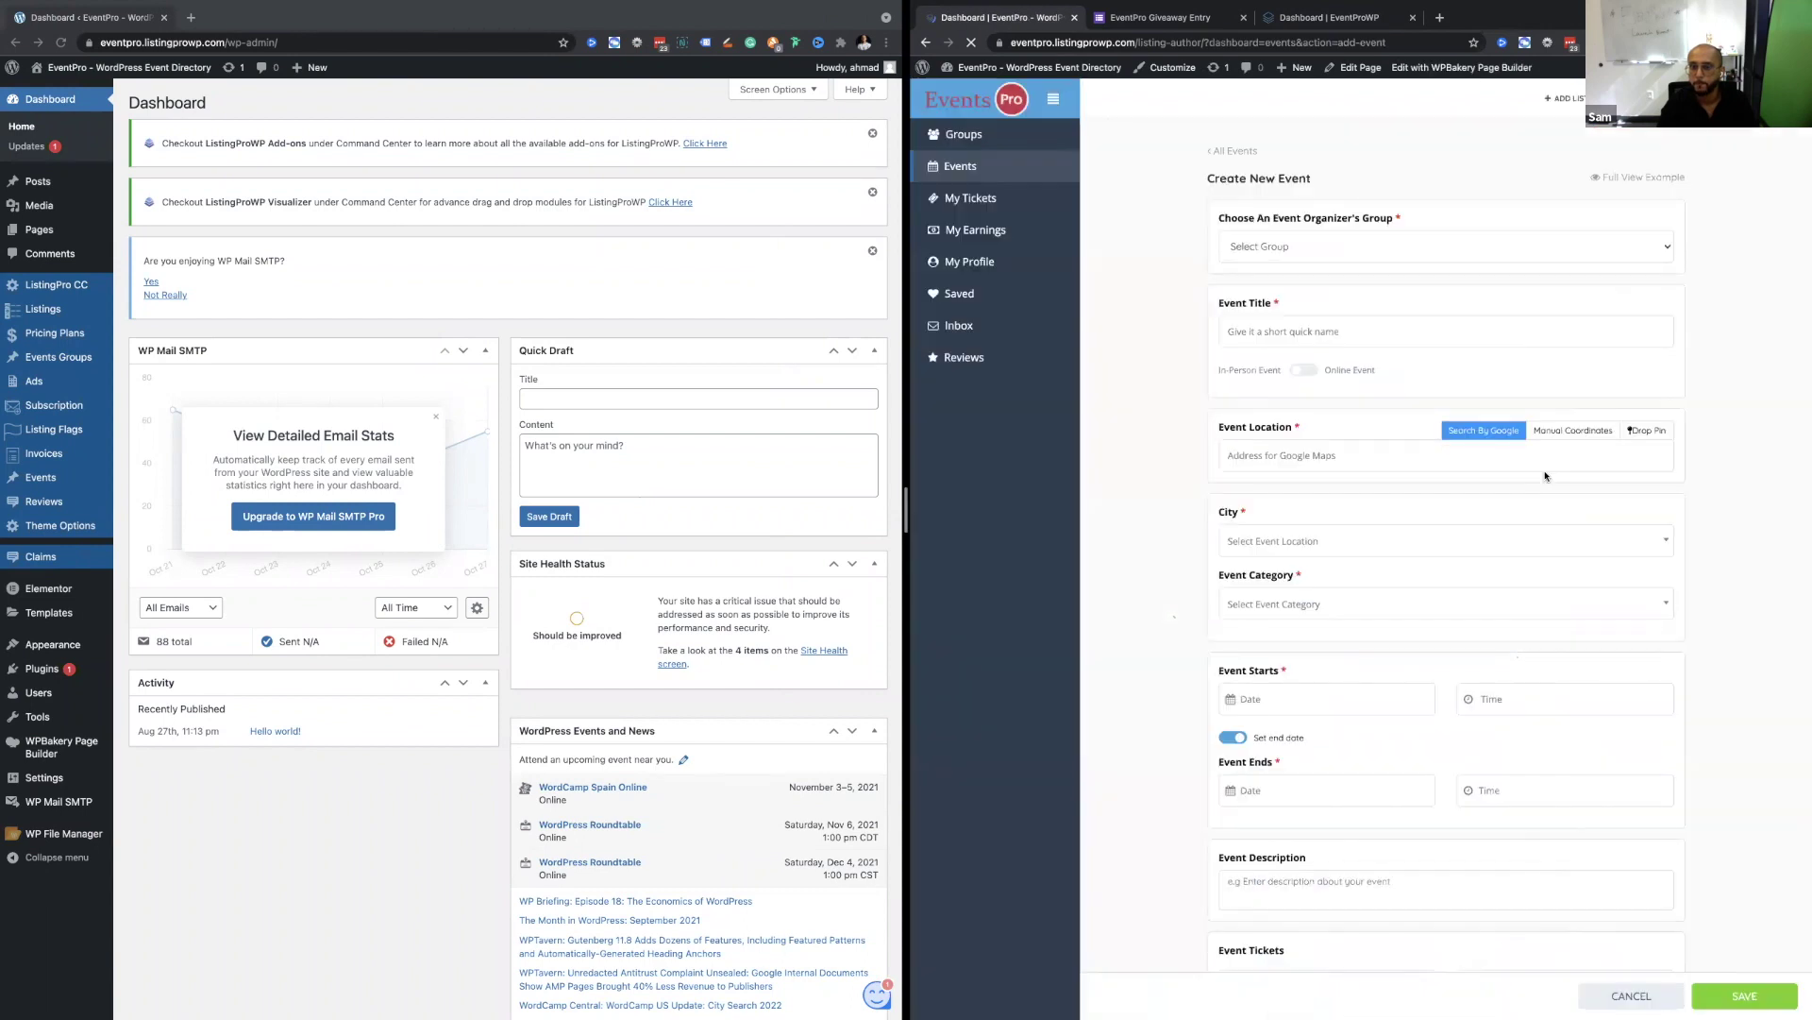
{"action": "left_click", "coordinate": [1336, 251]}
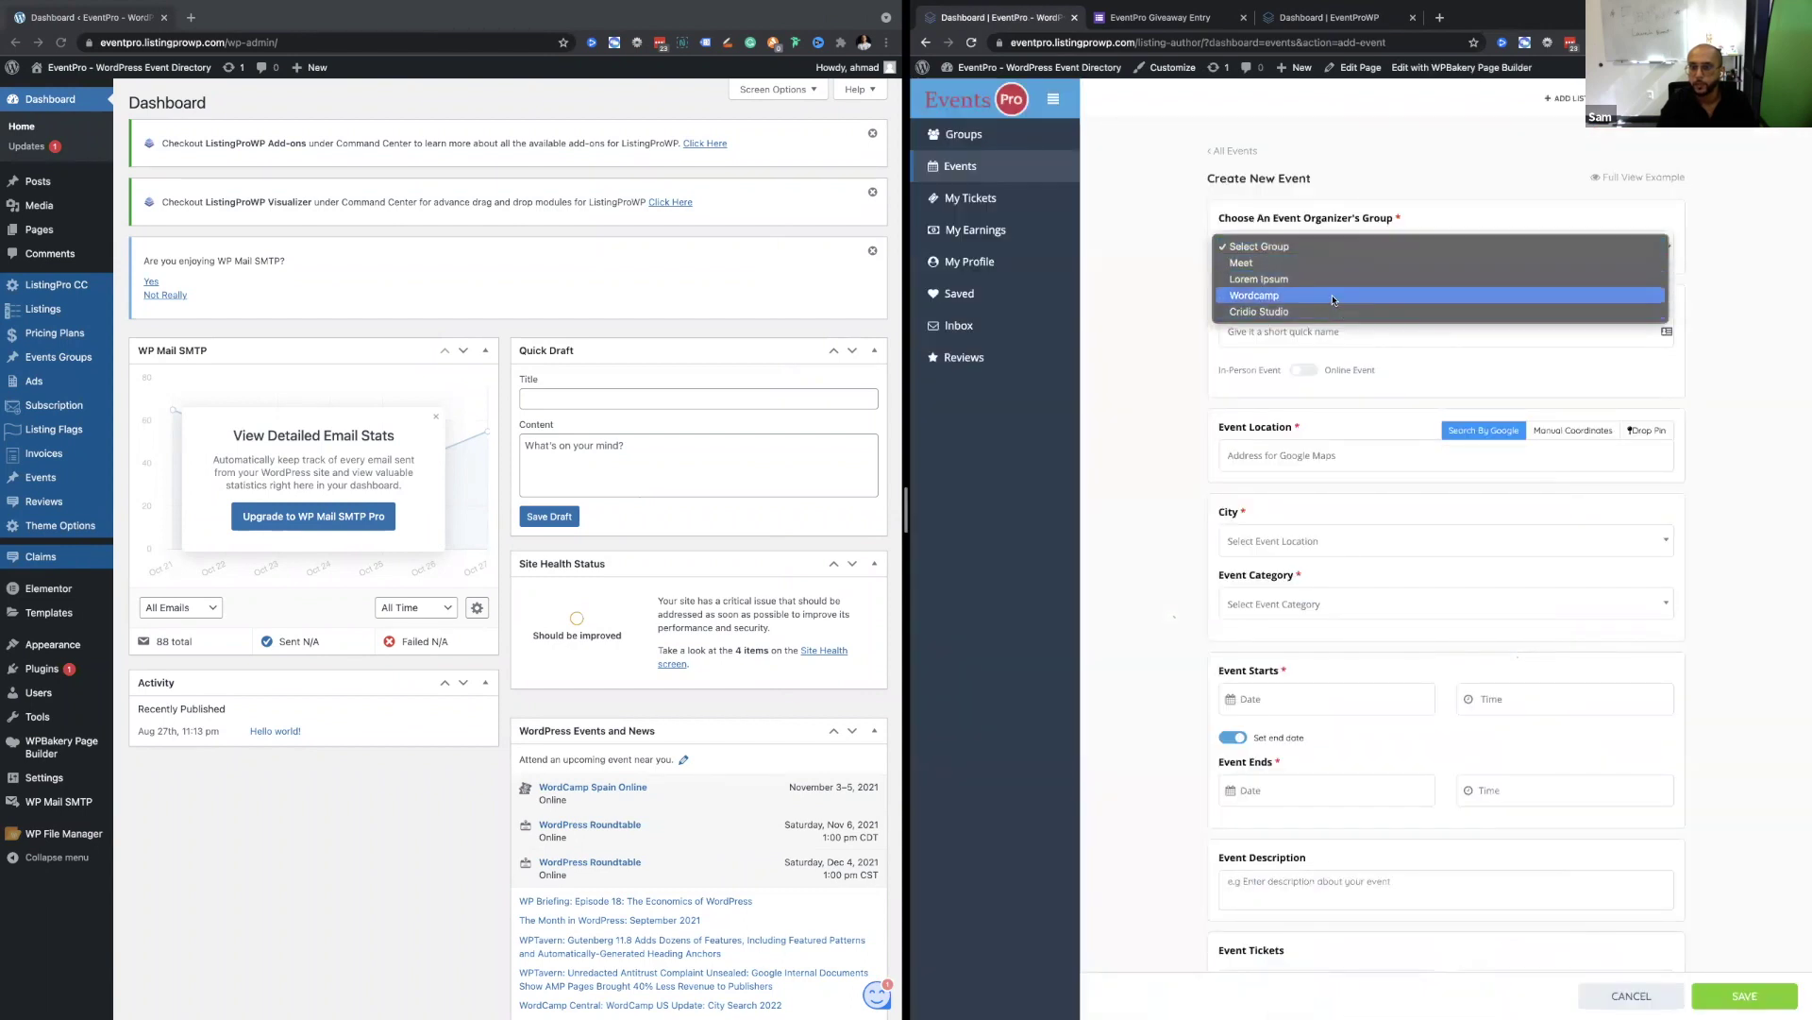
{"action": "left_click", "coordinate": [1352, 295]}
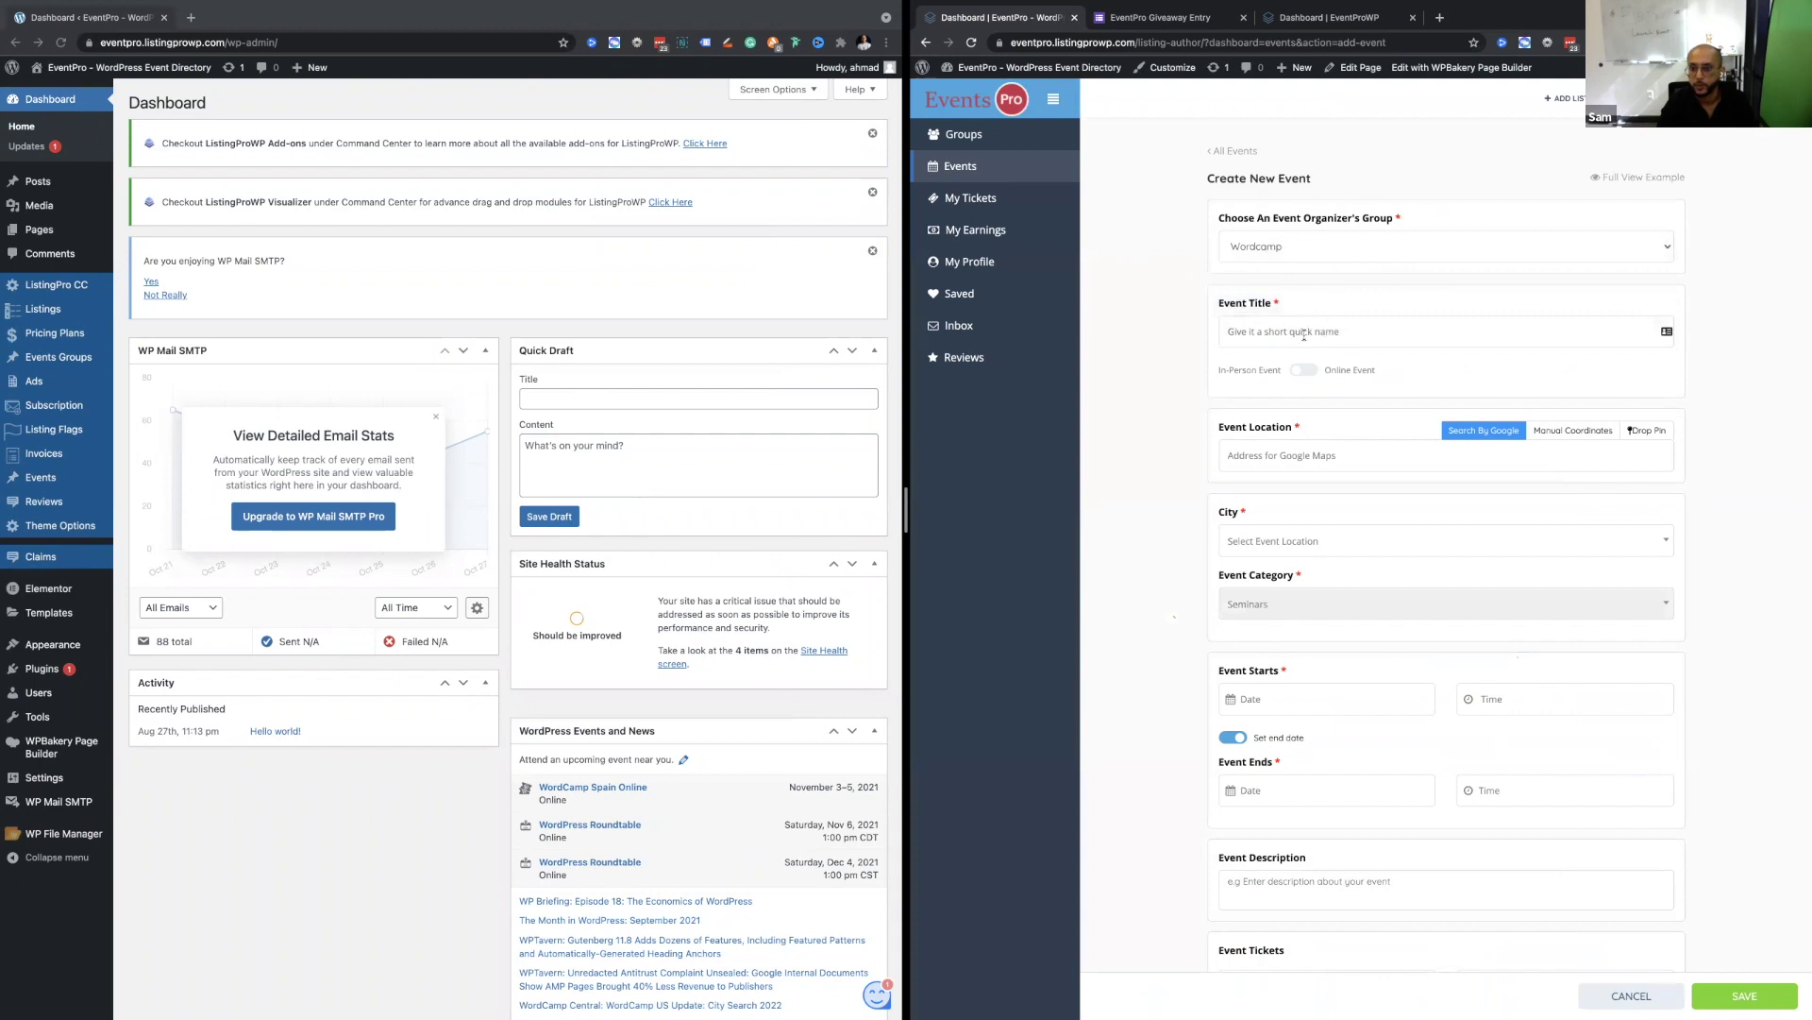
{"action": "type", "text": "Word"}
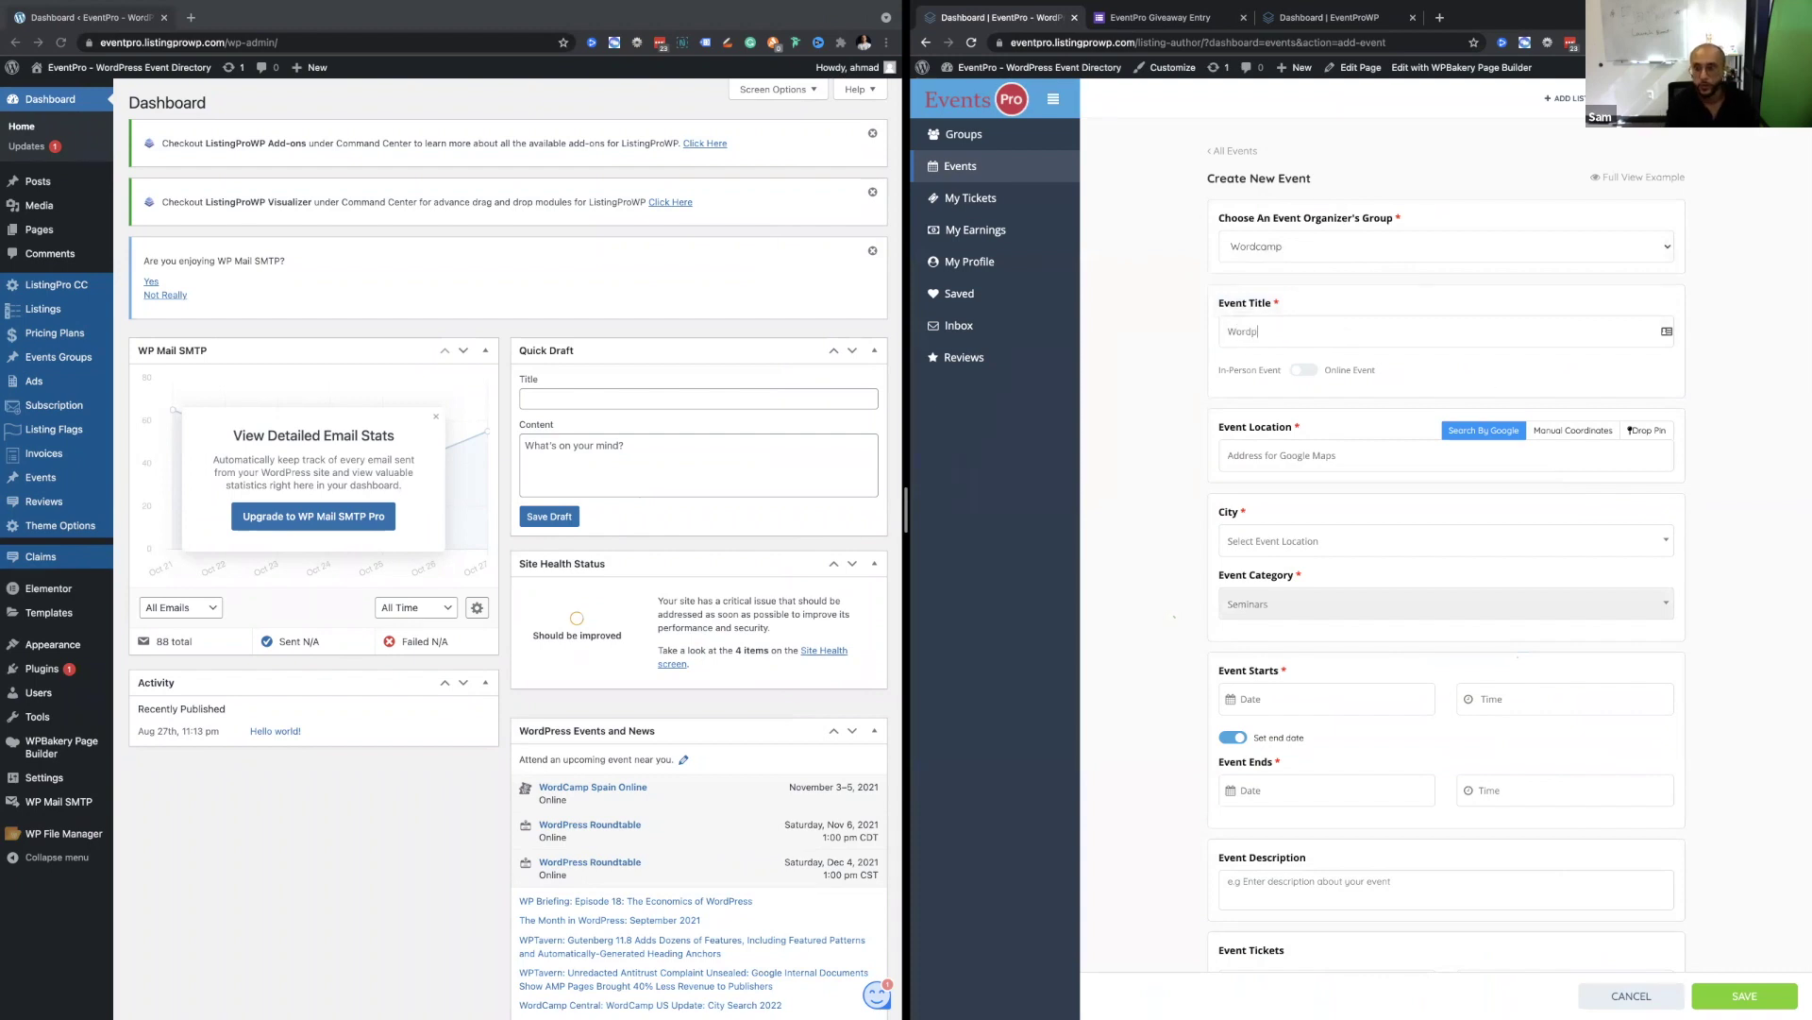
{"action": "type", "text": "Camp D"}
{"action": "key", "text": "BackSpace"}
{"action": "type", "text": "Te"}
{"action": "type", "text": "xas"}
{"action": "type", "text": "11"}
Set the event location to the Plano address suggestion and the city to California.
{"action": "left_click", "coordinate": [1435, 481]}
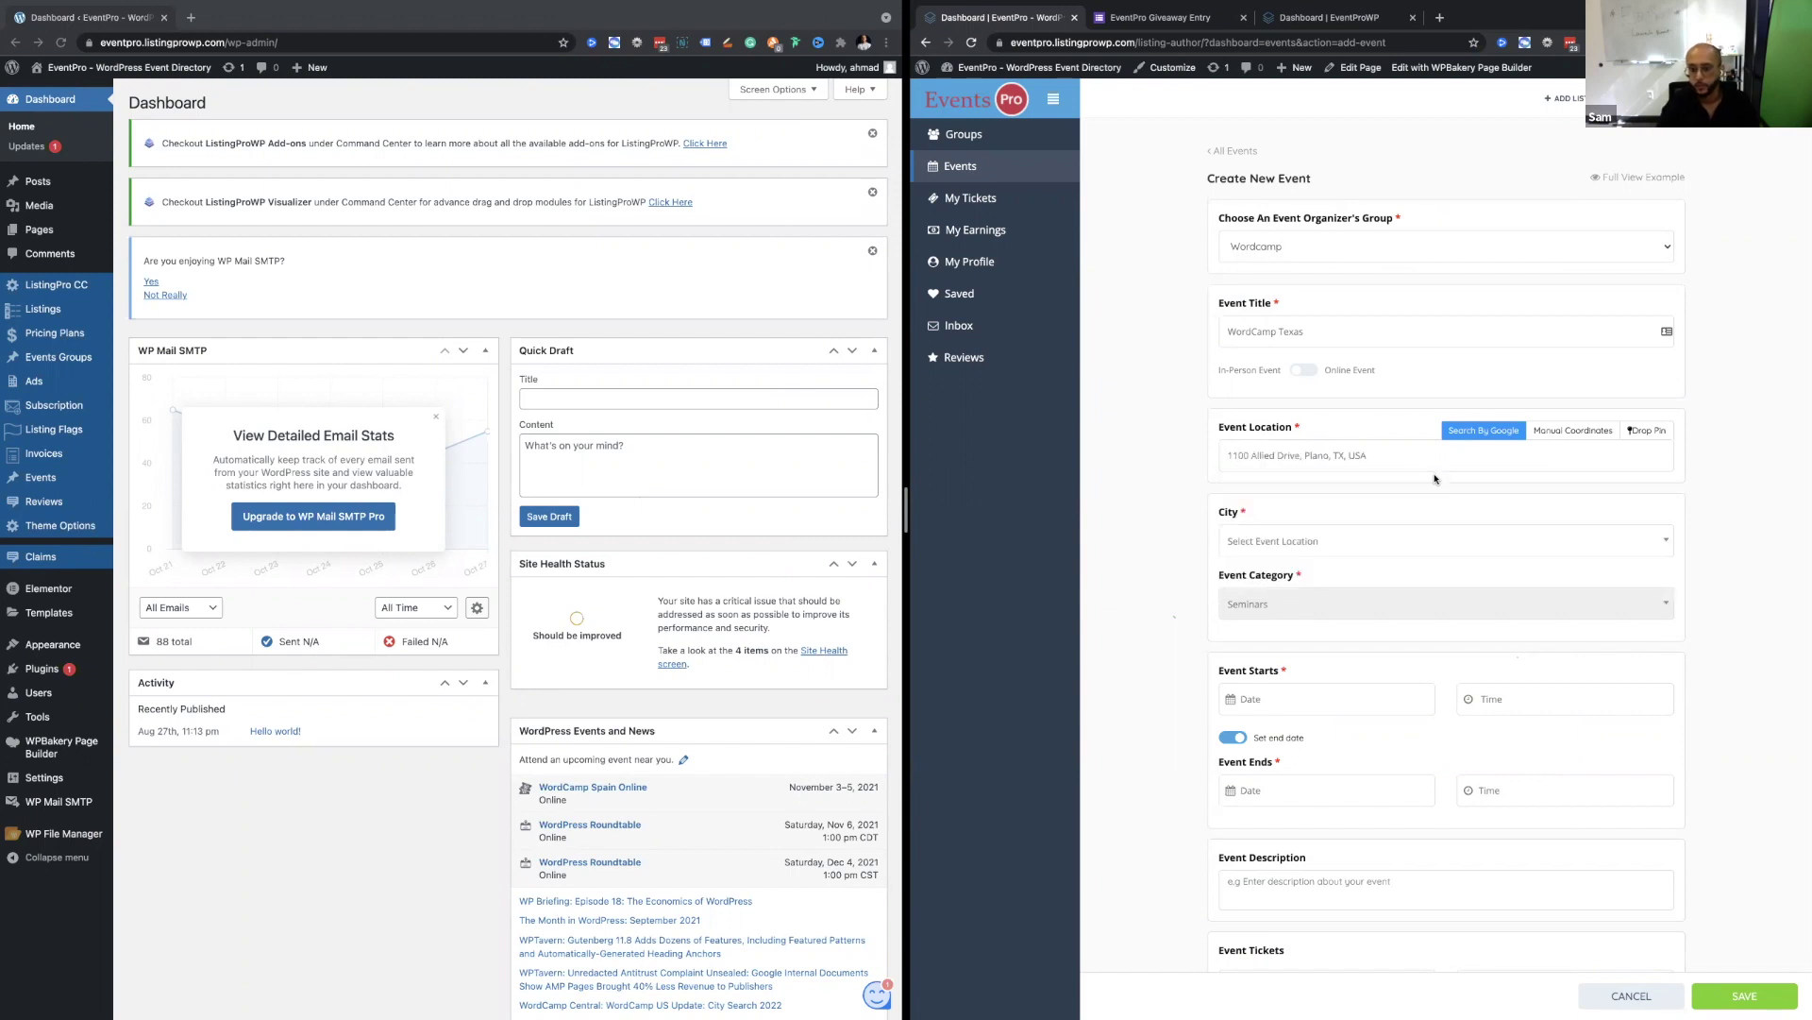
{"action": "scroll", "coordinate": [1328, 419], "scroll_direction": "down", "scroll_amount": 2}
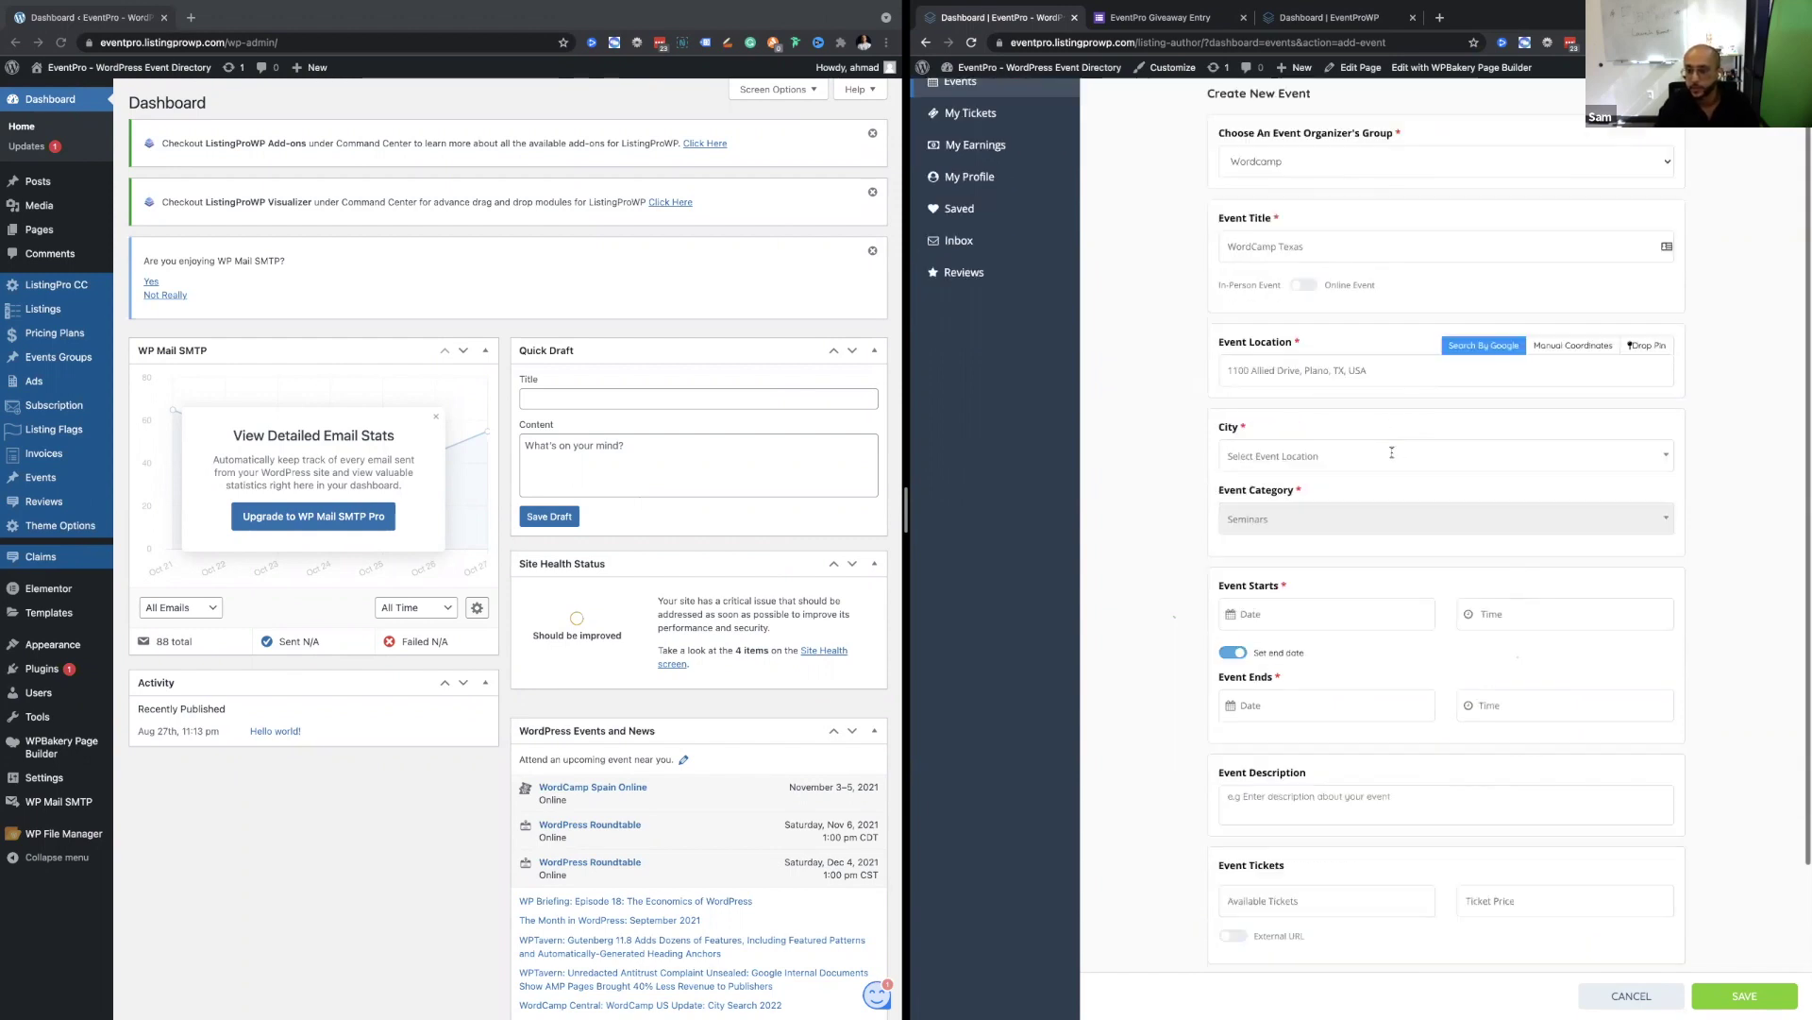
{"action": "left_click", "coordinate": [1325, 362]}
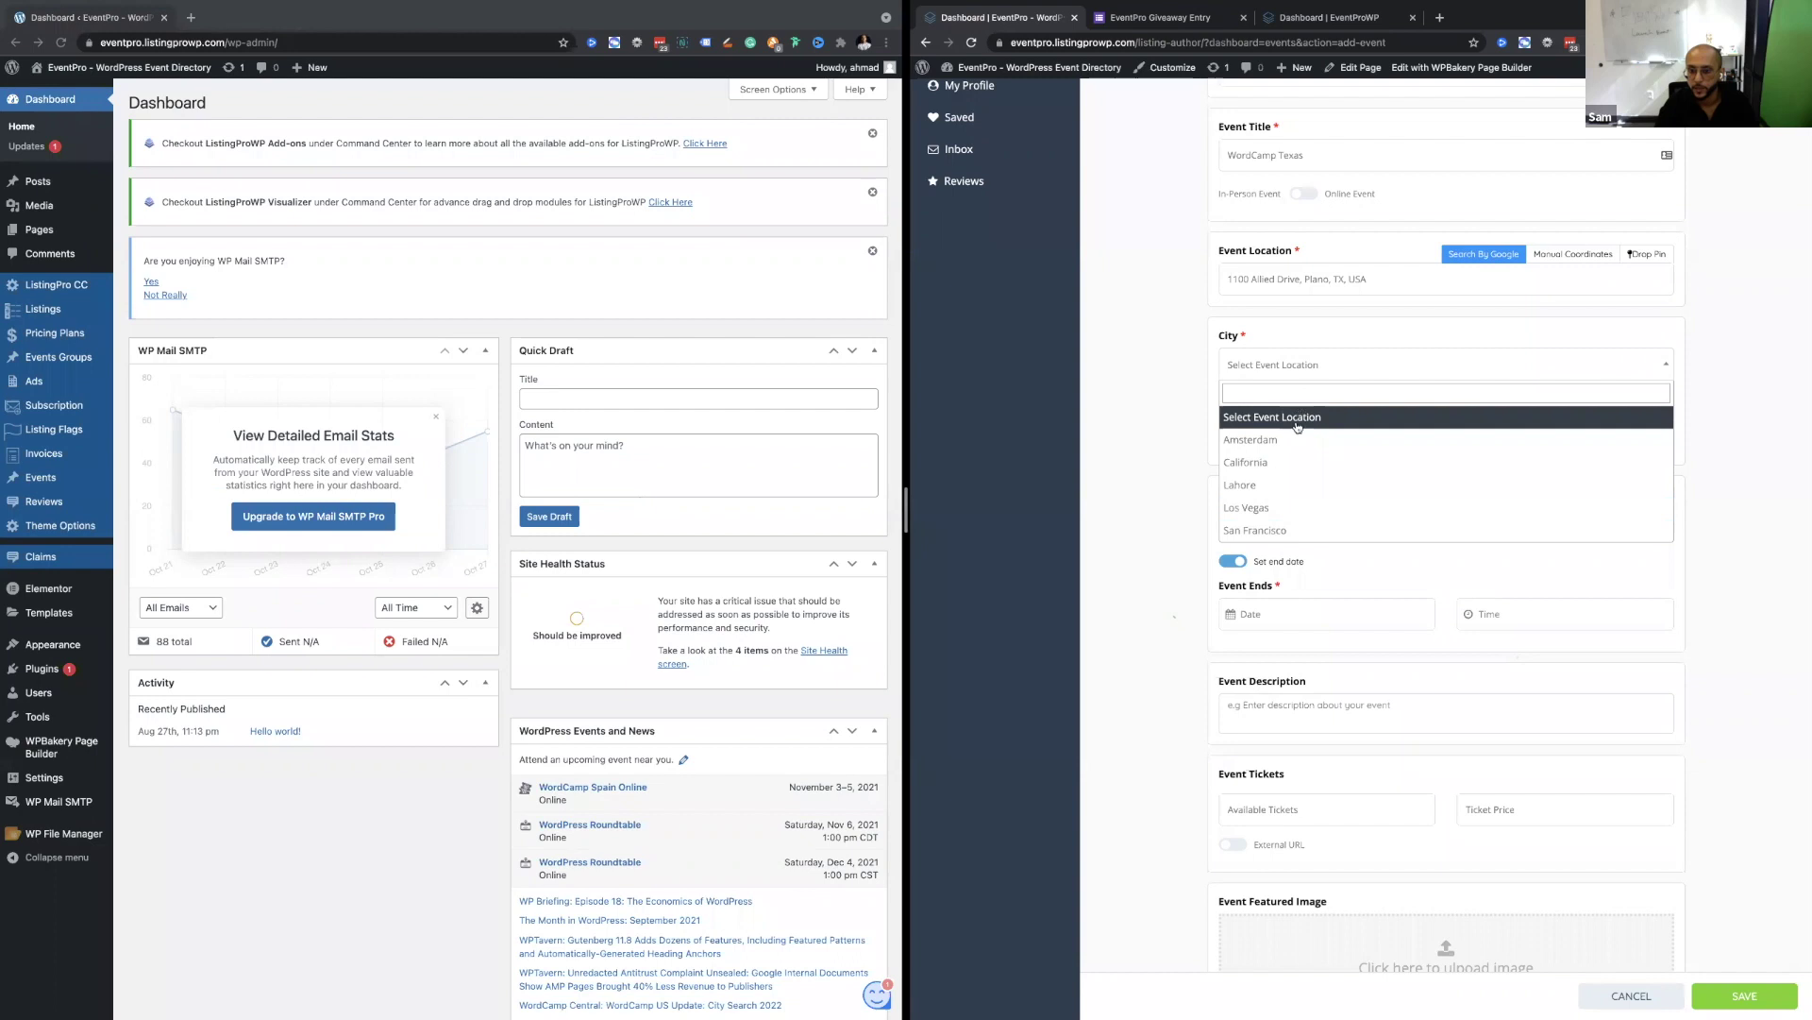
{"action": "left_click", "coordinate": [1312, 465]}
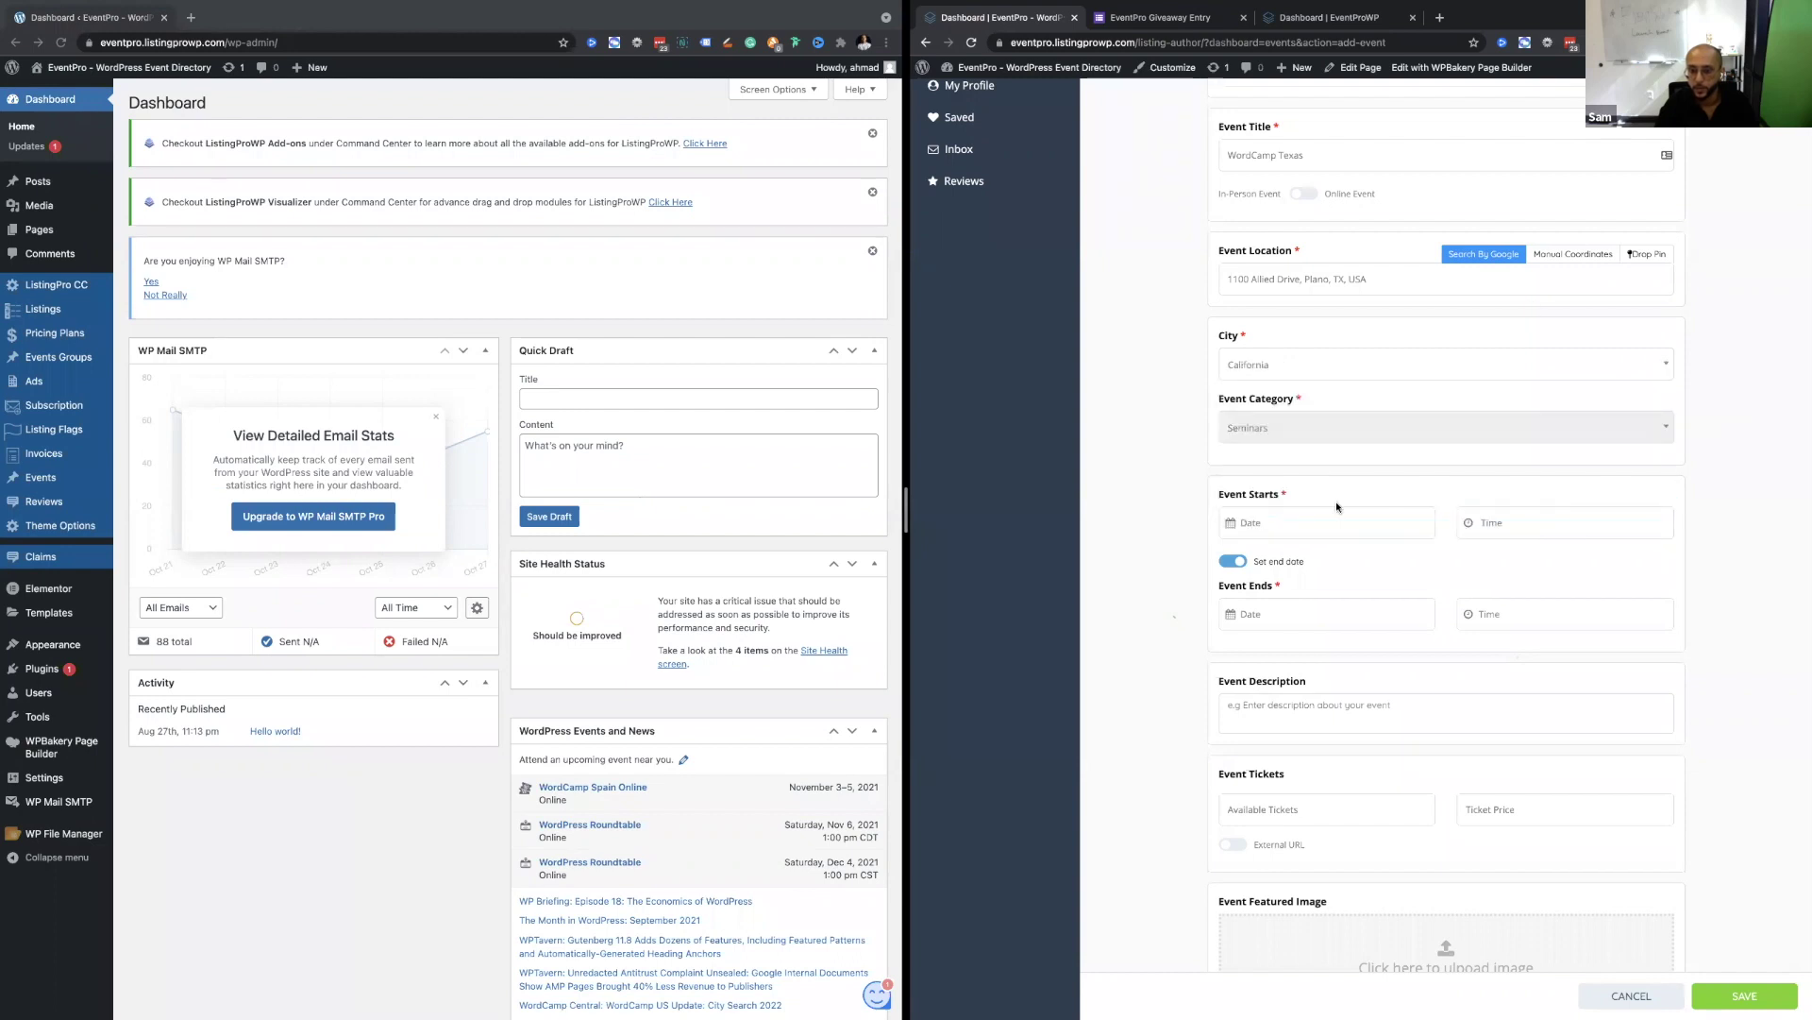
{"action": "scroll", "coordinate": [1337, 520], "scroll_direction": "down", "scroll_amount": 2}
{"action": "scroll", "coordinate": [1337, 520], "scroll_direction": "up", "scroll_amount": 1}
{"action": "scroll", "coordinate": [1350, 227], "scroll_direction": "up", "scroll_amount": 1}
Rename the event to WordCamp San Fran and retype the location as 'San fran'.
{"action": "triple_click", "coordinate": [1344, 213]}
{"action": "left_click", "coordinate": [1299, 105]}
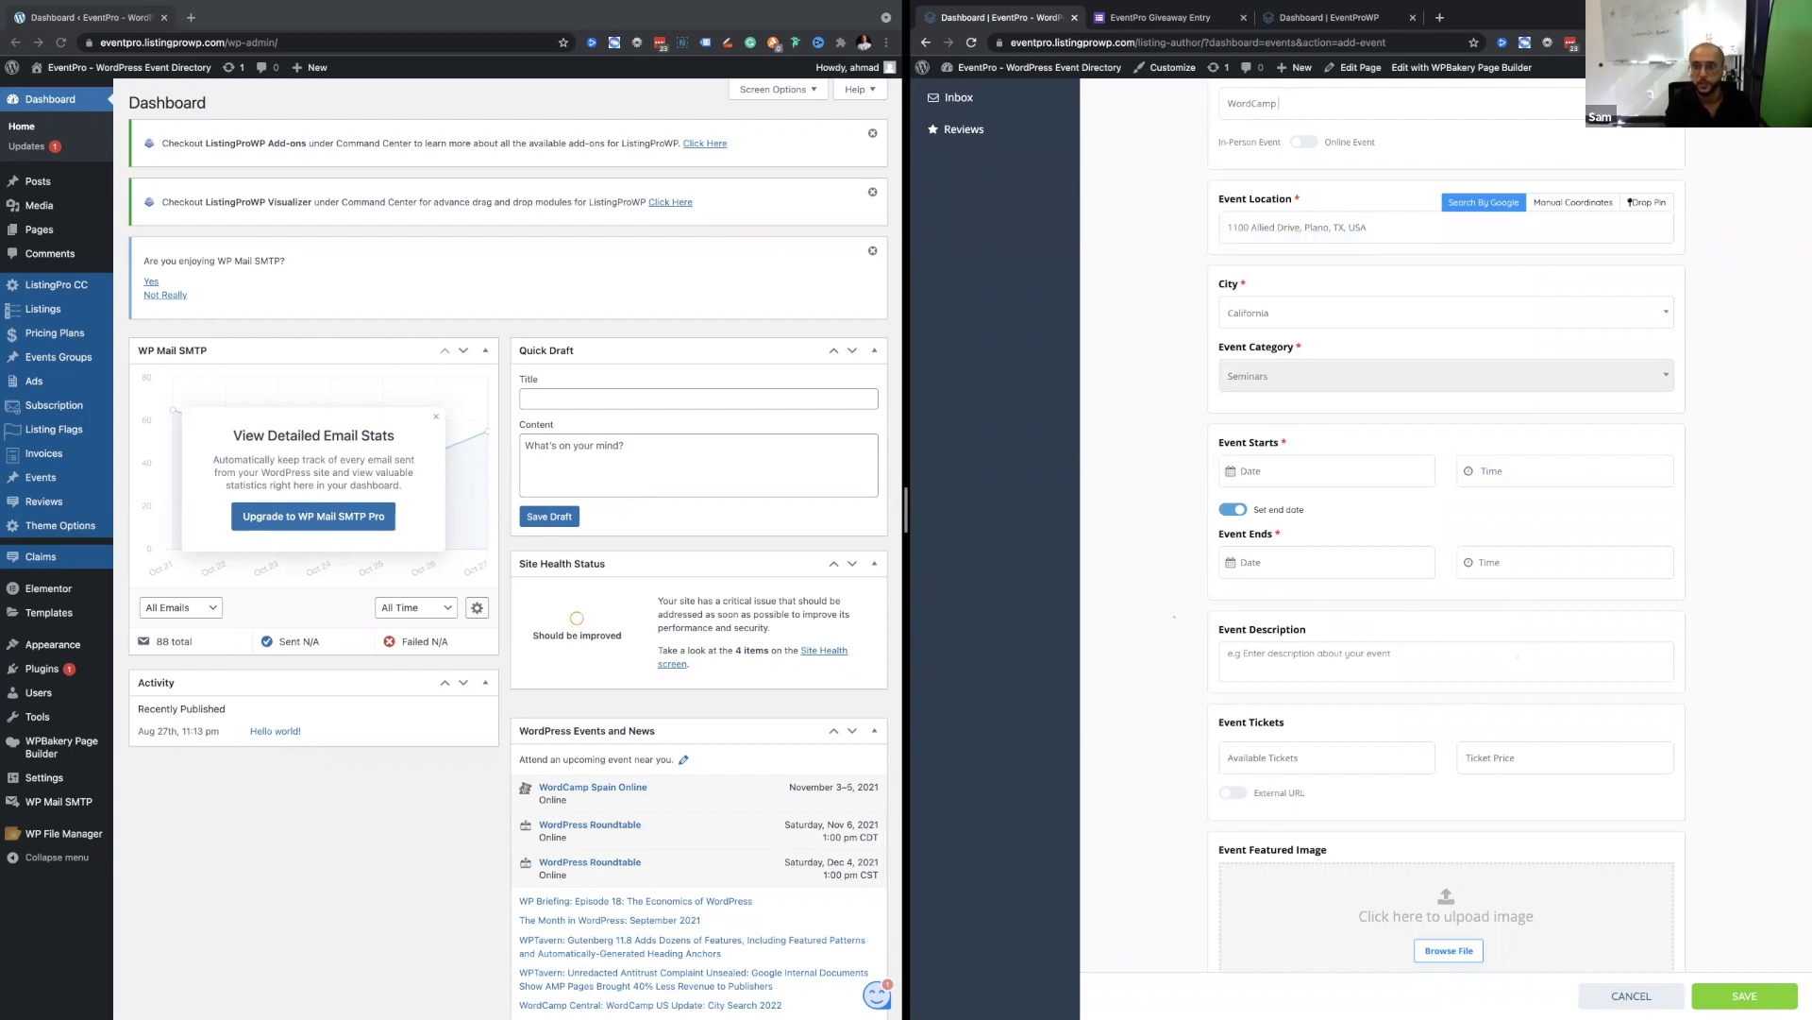
{"action": "type", "text": "San"}
{"action": "triple_click", "coordinate": [1315, 228]}
{"action": "type", "text": "San fran"}
Set the location to San Francisco, CA, USA, running 10/30/2021 to 10/31/2021 at 12:00 PM.
{"action": "left_click", "coordinate": [1326, 261]}
{"action": "scroll", "coordinate": [1276, 526], "scroll_direction": "up", "scroll_amount": 1}
{"action": "left_click", "coordinate": [1277, 499]}
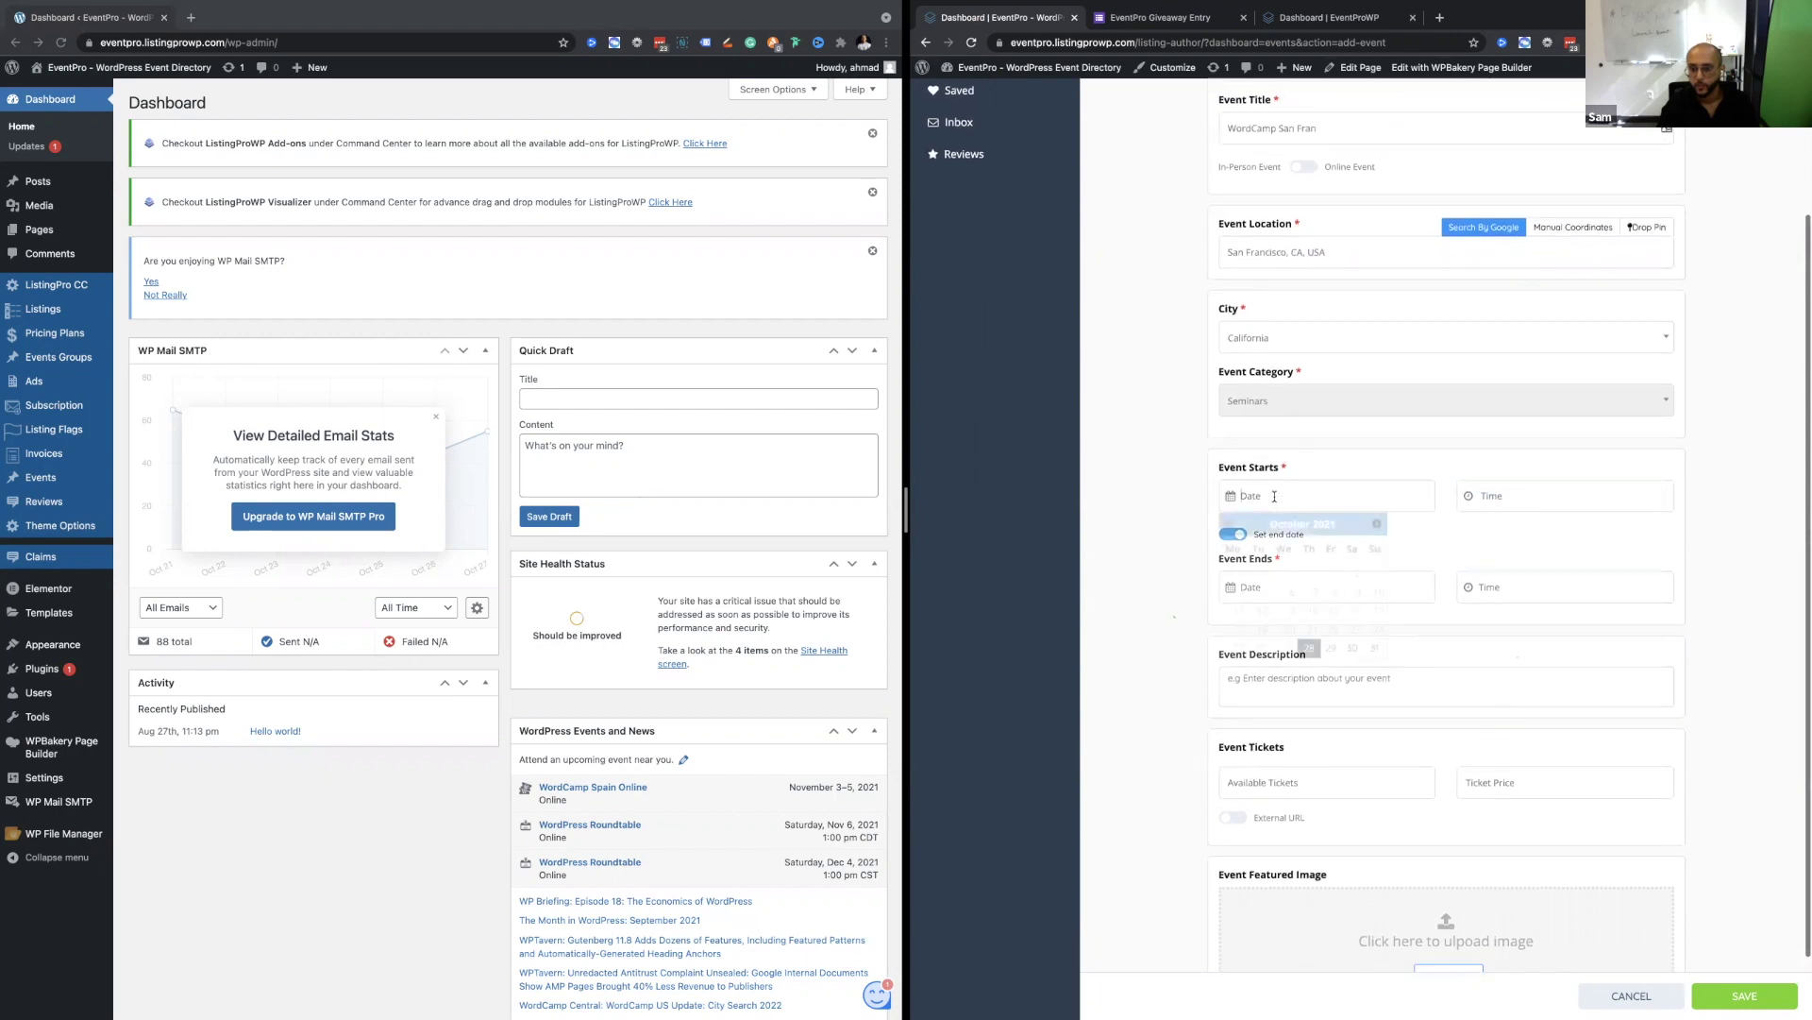
{"action": "left_click", "coordinate": [1352, 648]}
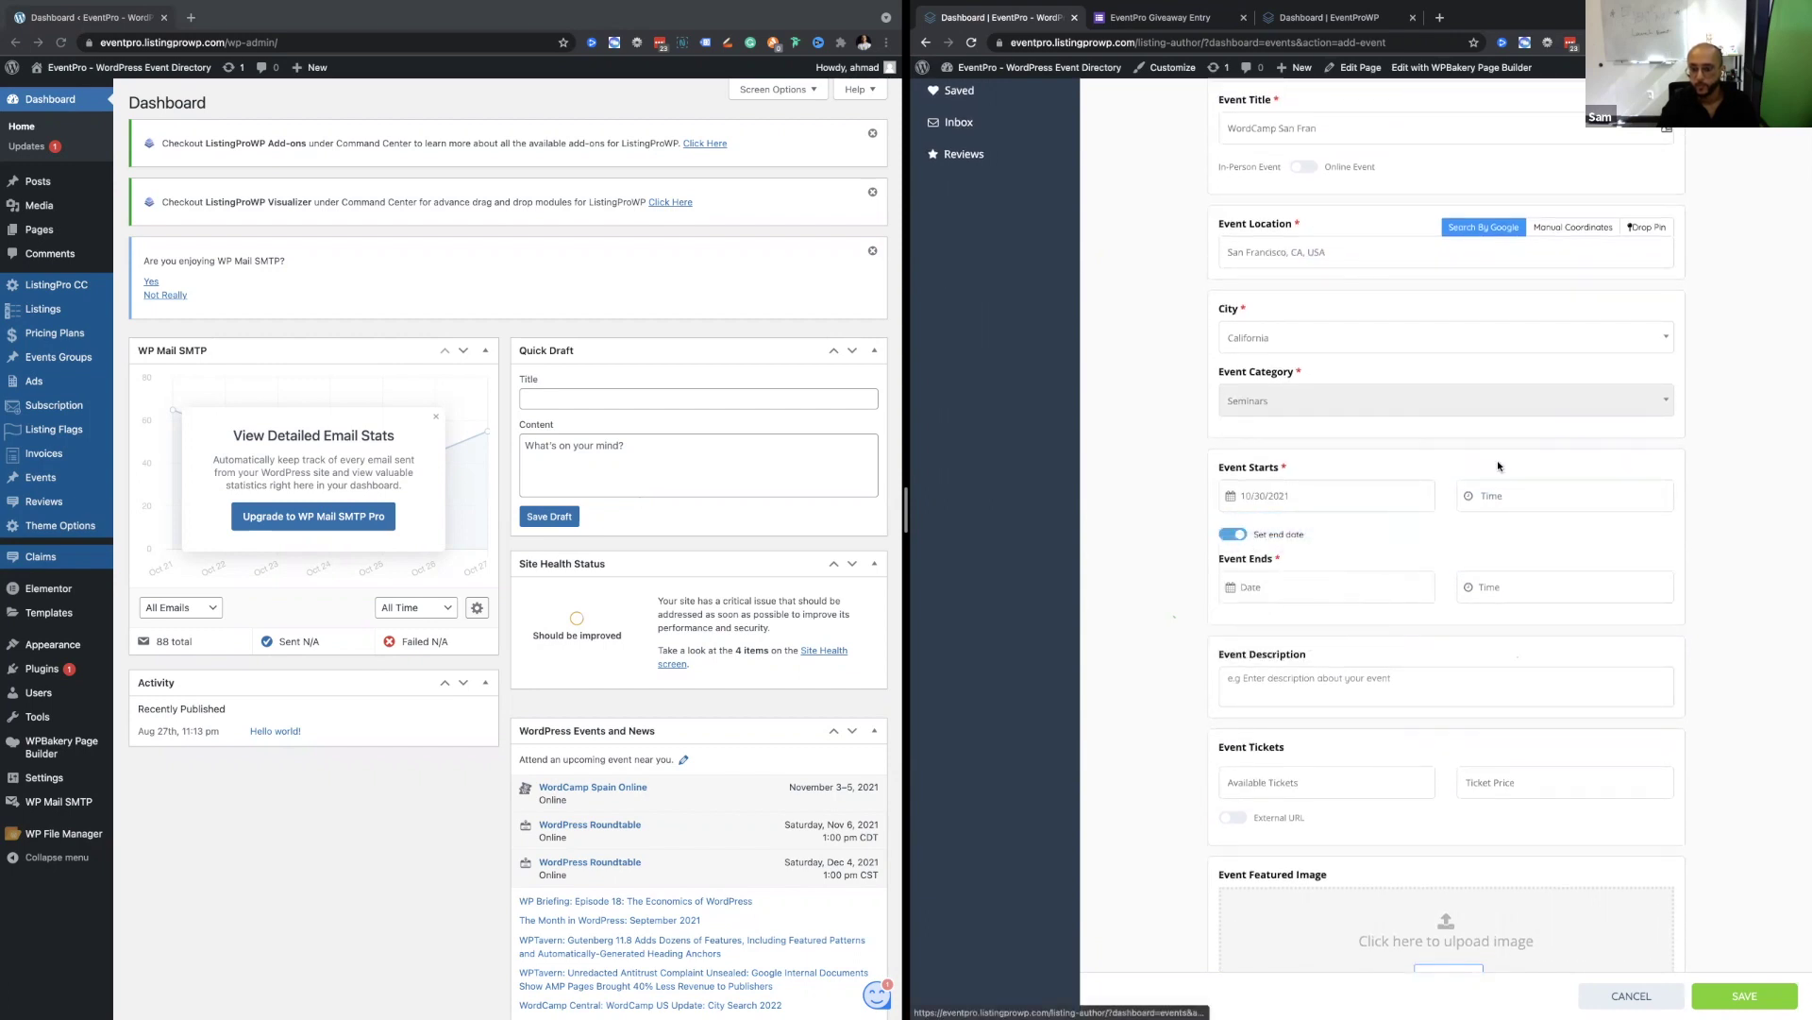
{"action": "left_click", "coordinate": [1390, 640]}
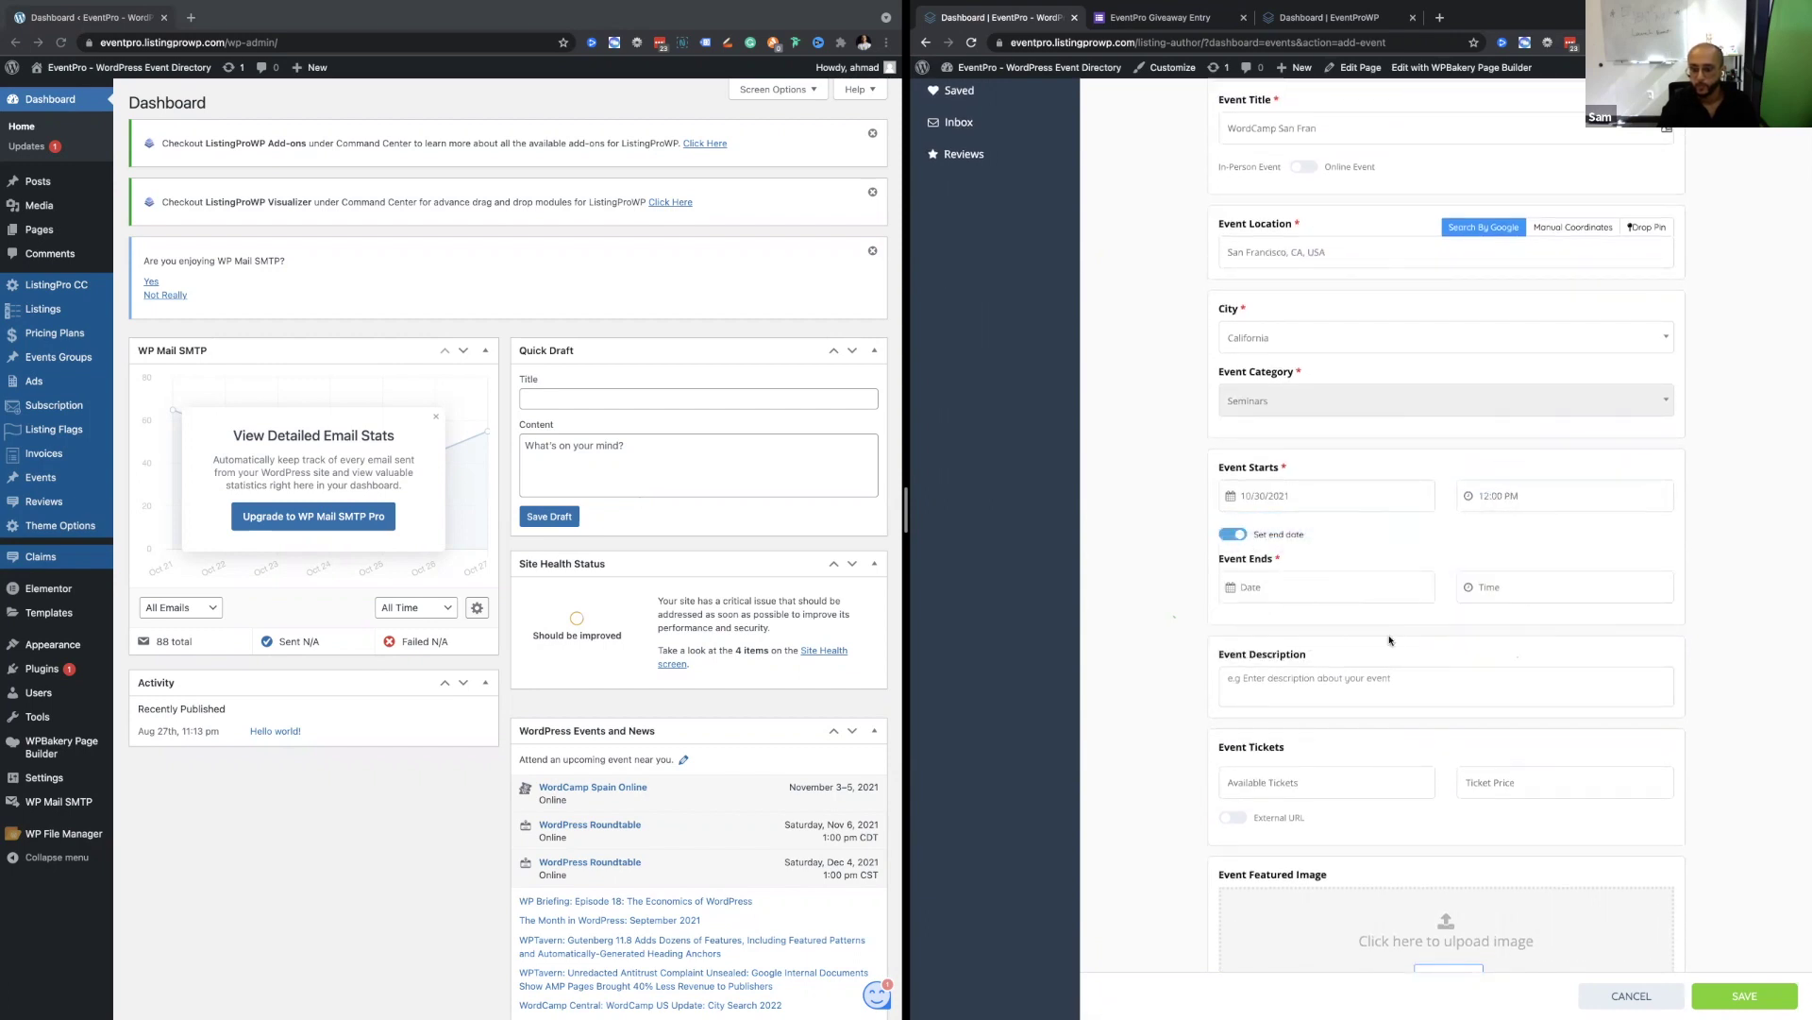
{"action": "left_click", "coordinate": [1312, 582]}
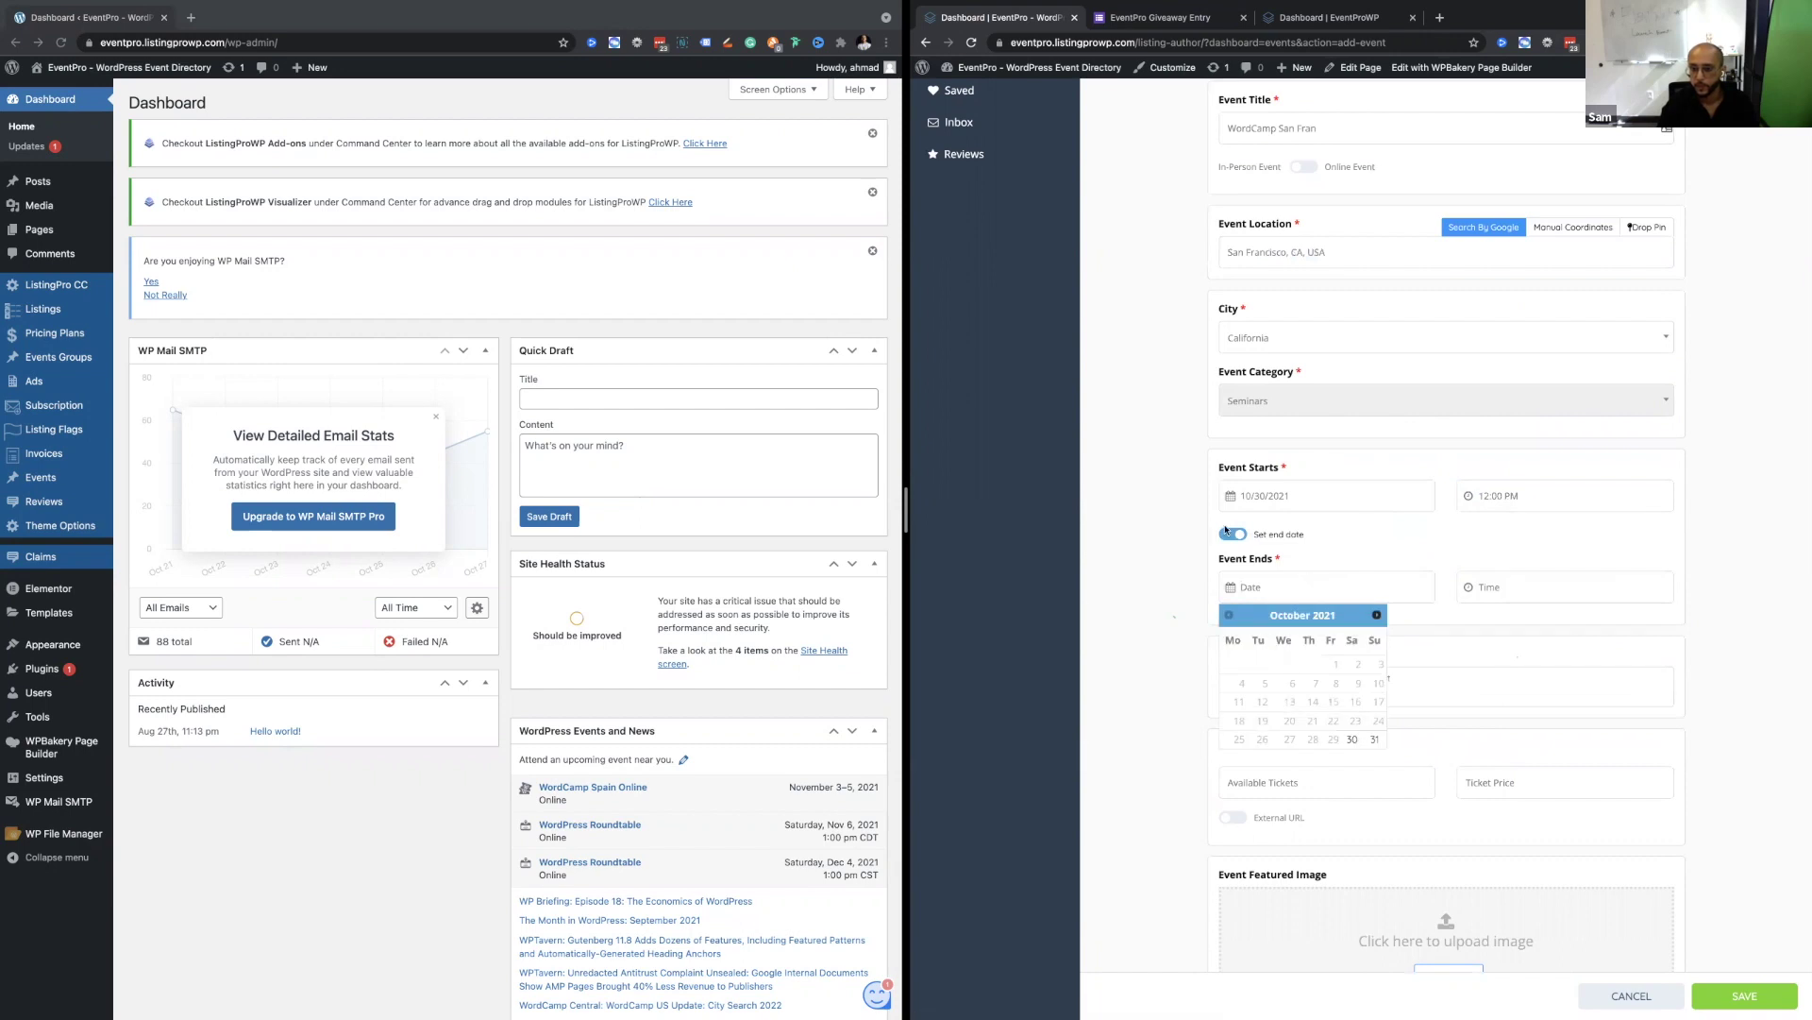
{"action": "left_click", "coordinate": [1239, 557]}
{"action": "scroll", "coordinate": [1341, 566], "scroll_direction": "down", "scroll_amount": 1}
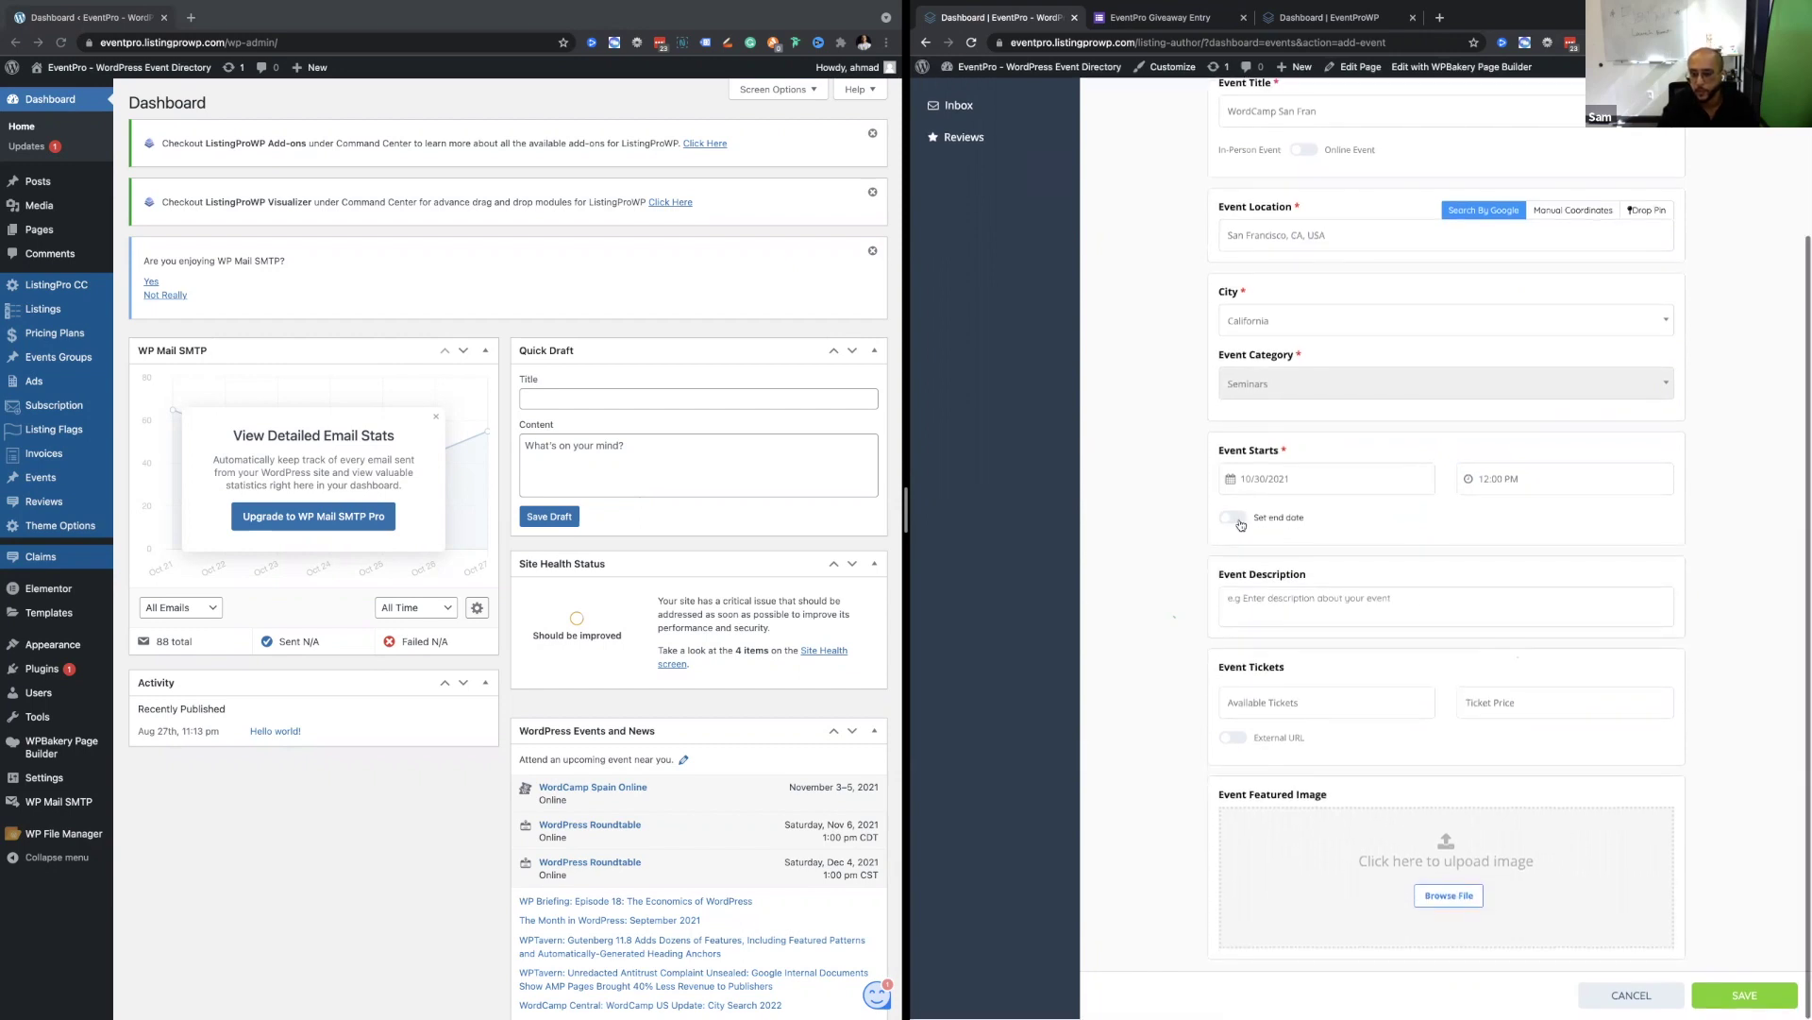
{"action": "left_click", "coordinate": [1396, 585]}
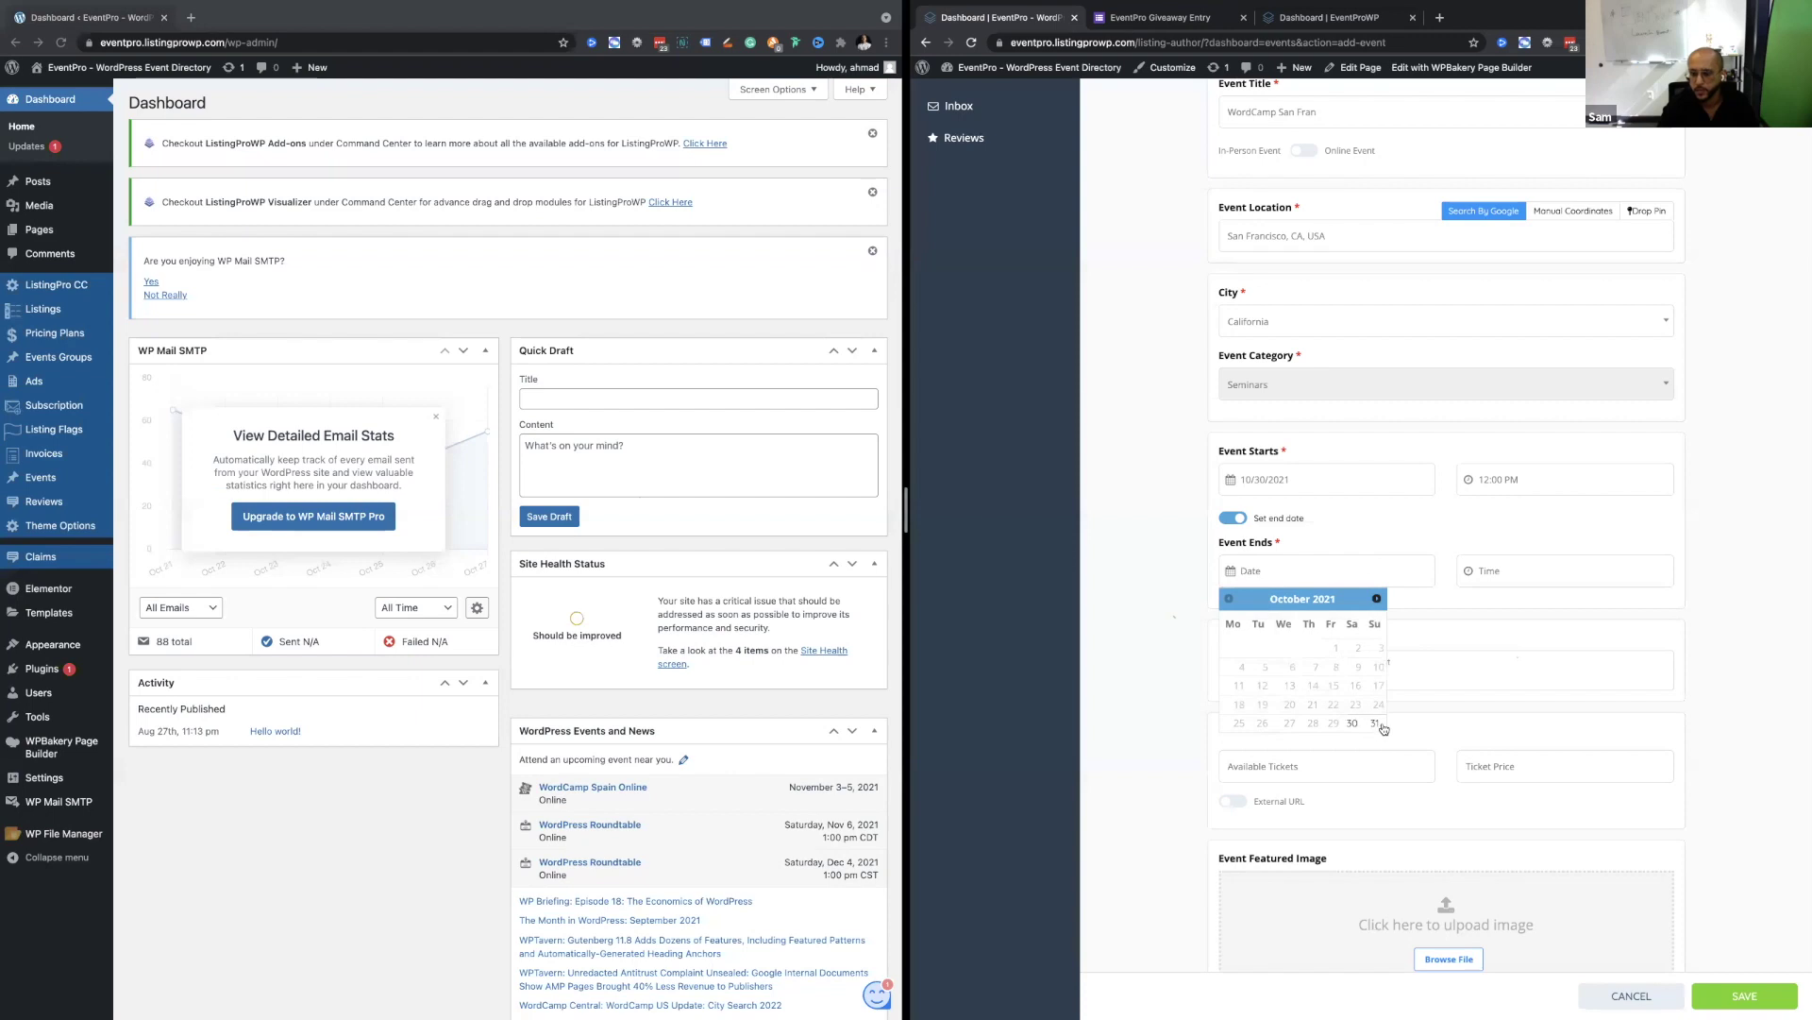
{"action": "left_click", "coordinate": [1376, 724]}
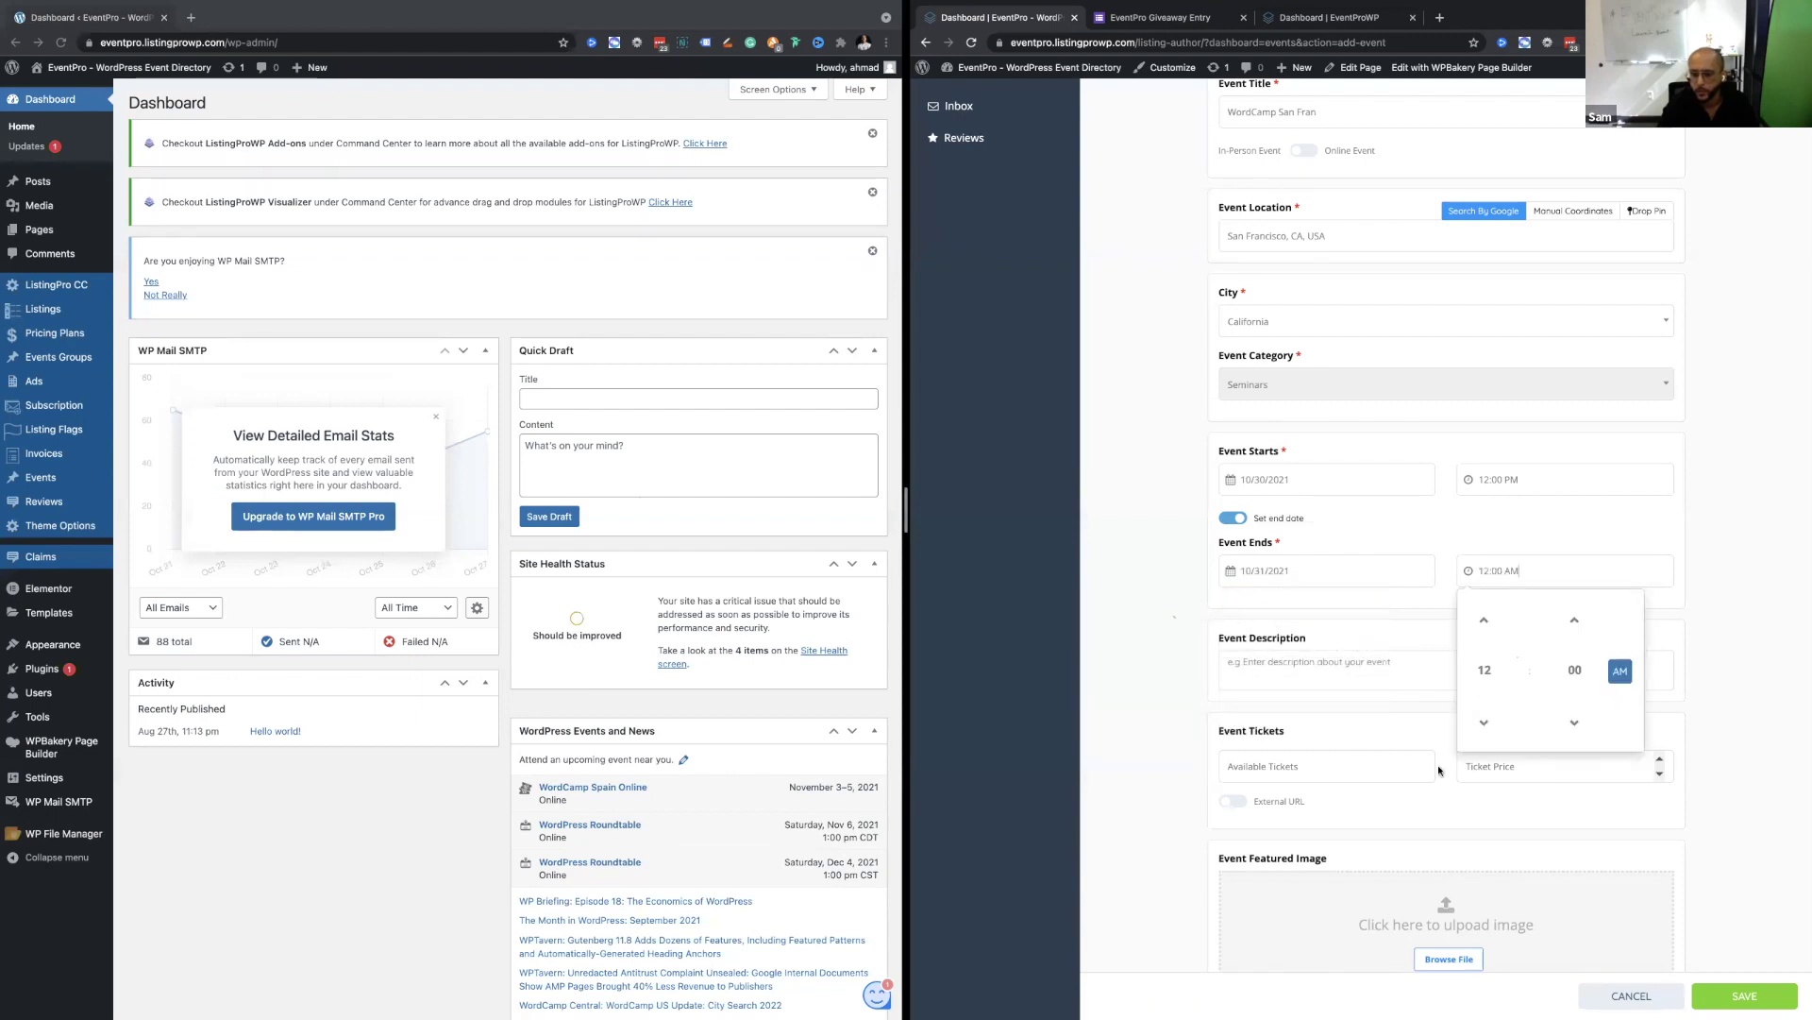
{"action": "left_click", "coordinate": [1312, 665]}
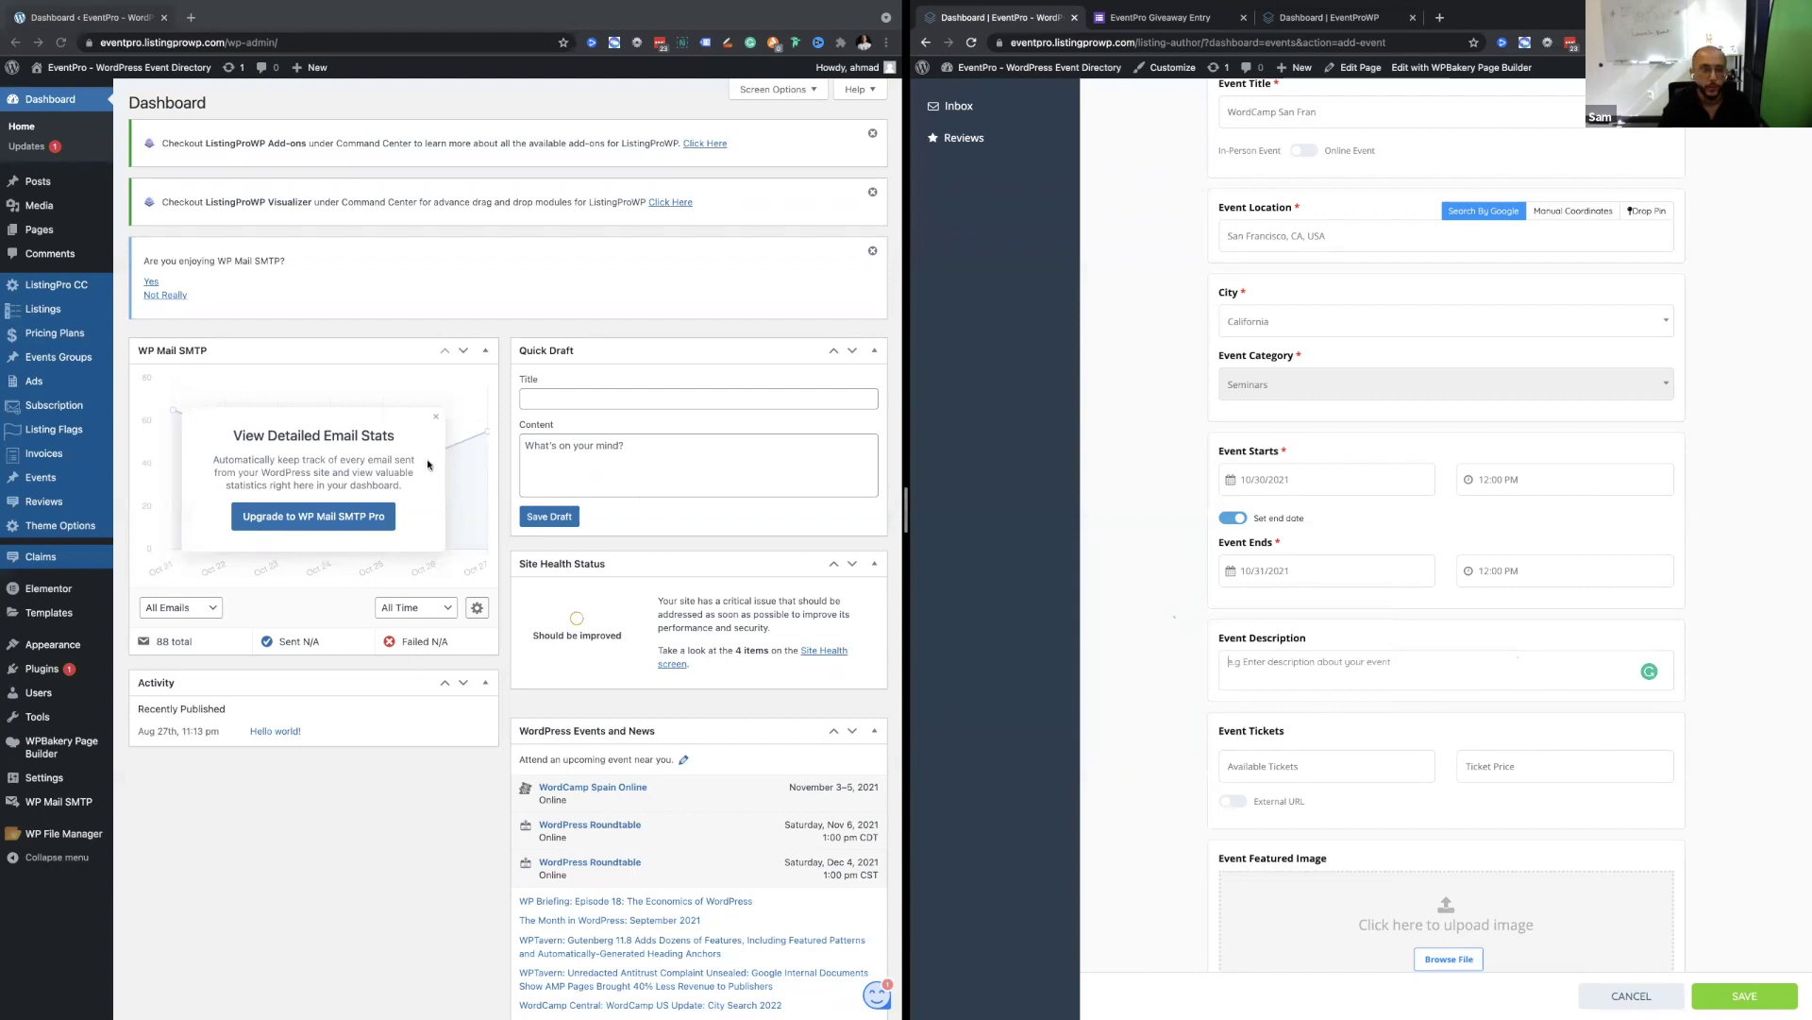
Enter description 'test', 1000 tickets priced 100, and browse for a featured image.
{"action": "type", "text": "test"}
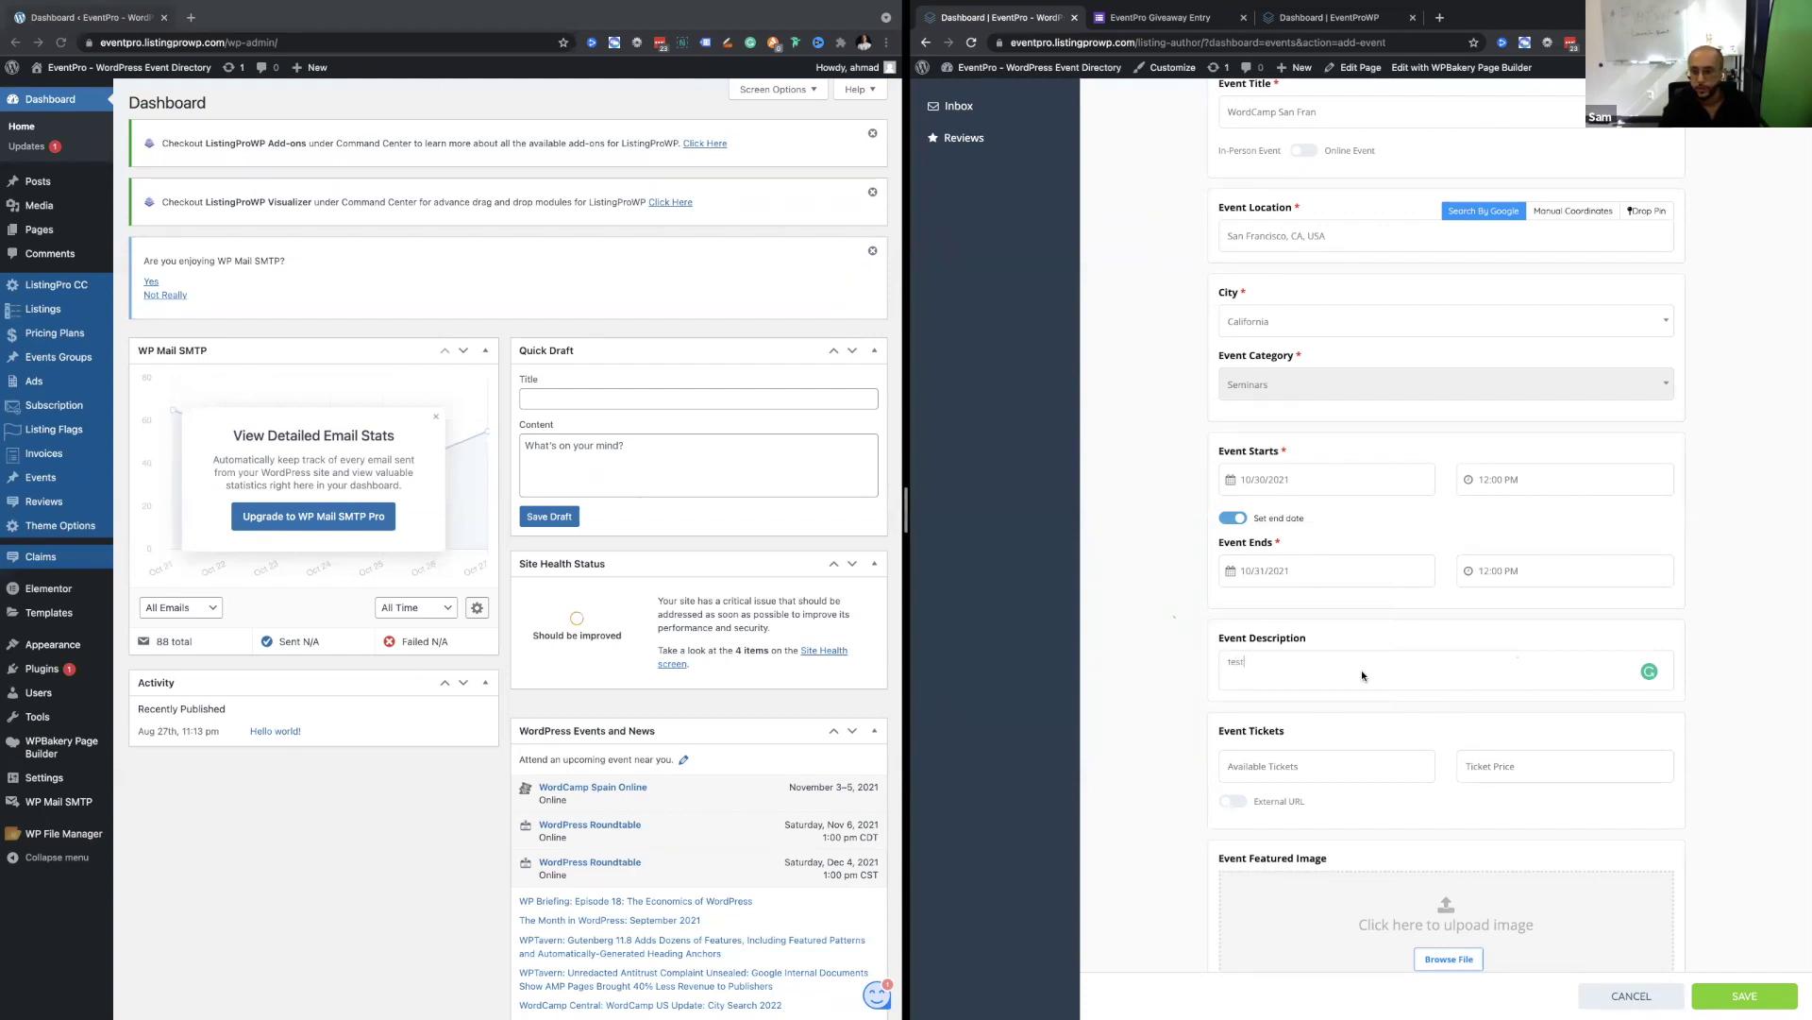
{"action": "scroll", "coordinate": [1361, 671], "scroll_direction": "down", "scroll_amount": 1}
{"action": "left_click", "coordinate": [1322, 704]}
{"action": "type", "text": "10"}
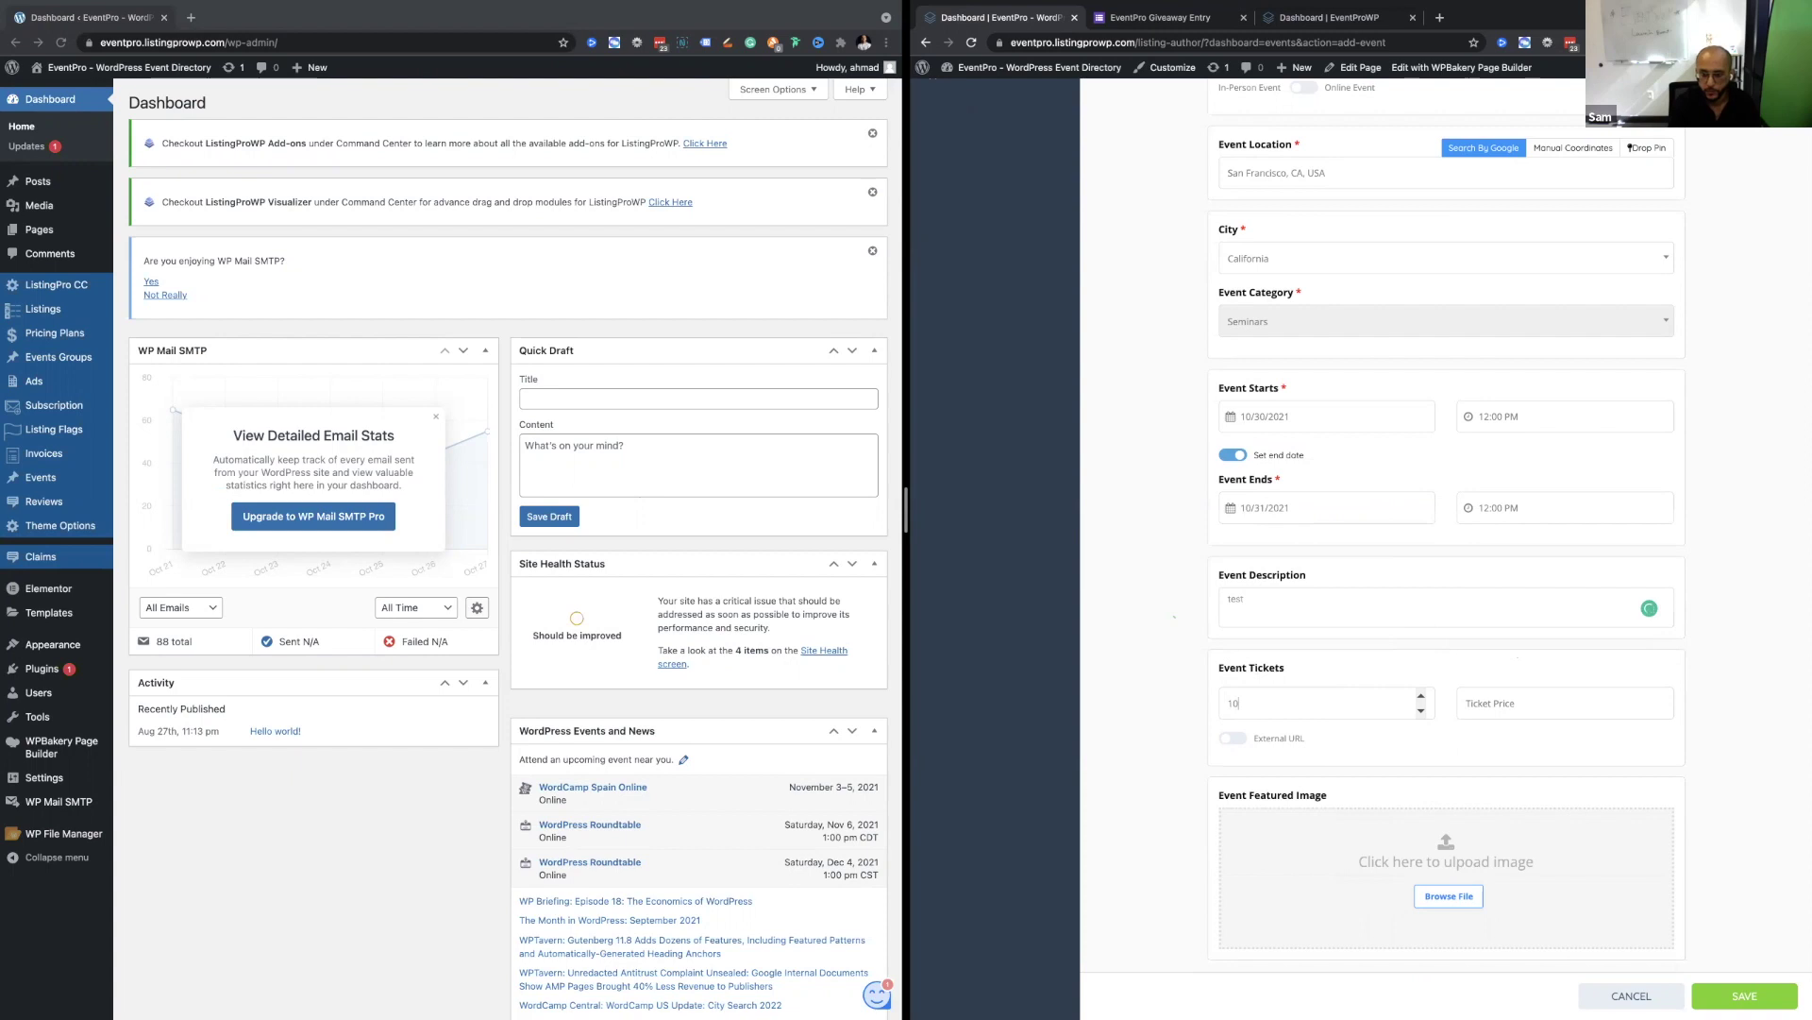
{"action": "type", "text": "00"}
{"action": "left_click", "coordinate": [1515, 709]}
{"action": "type", "text": "10"}
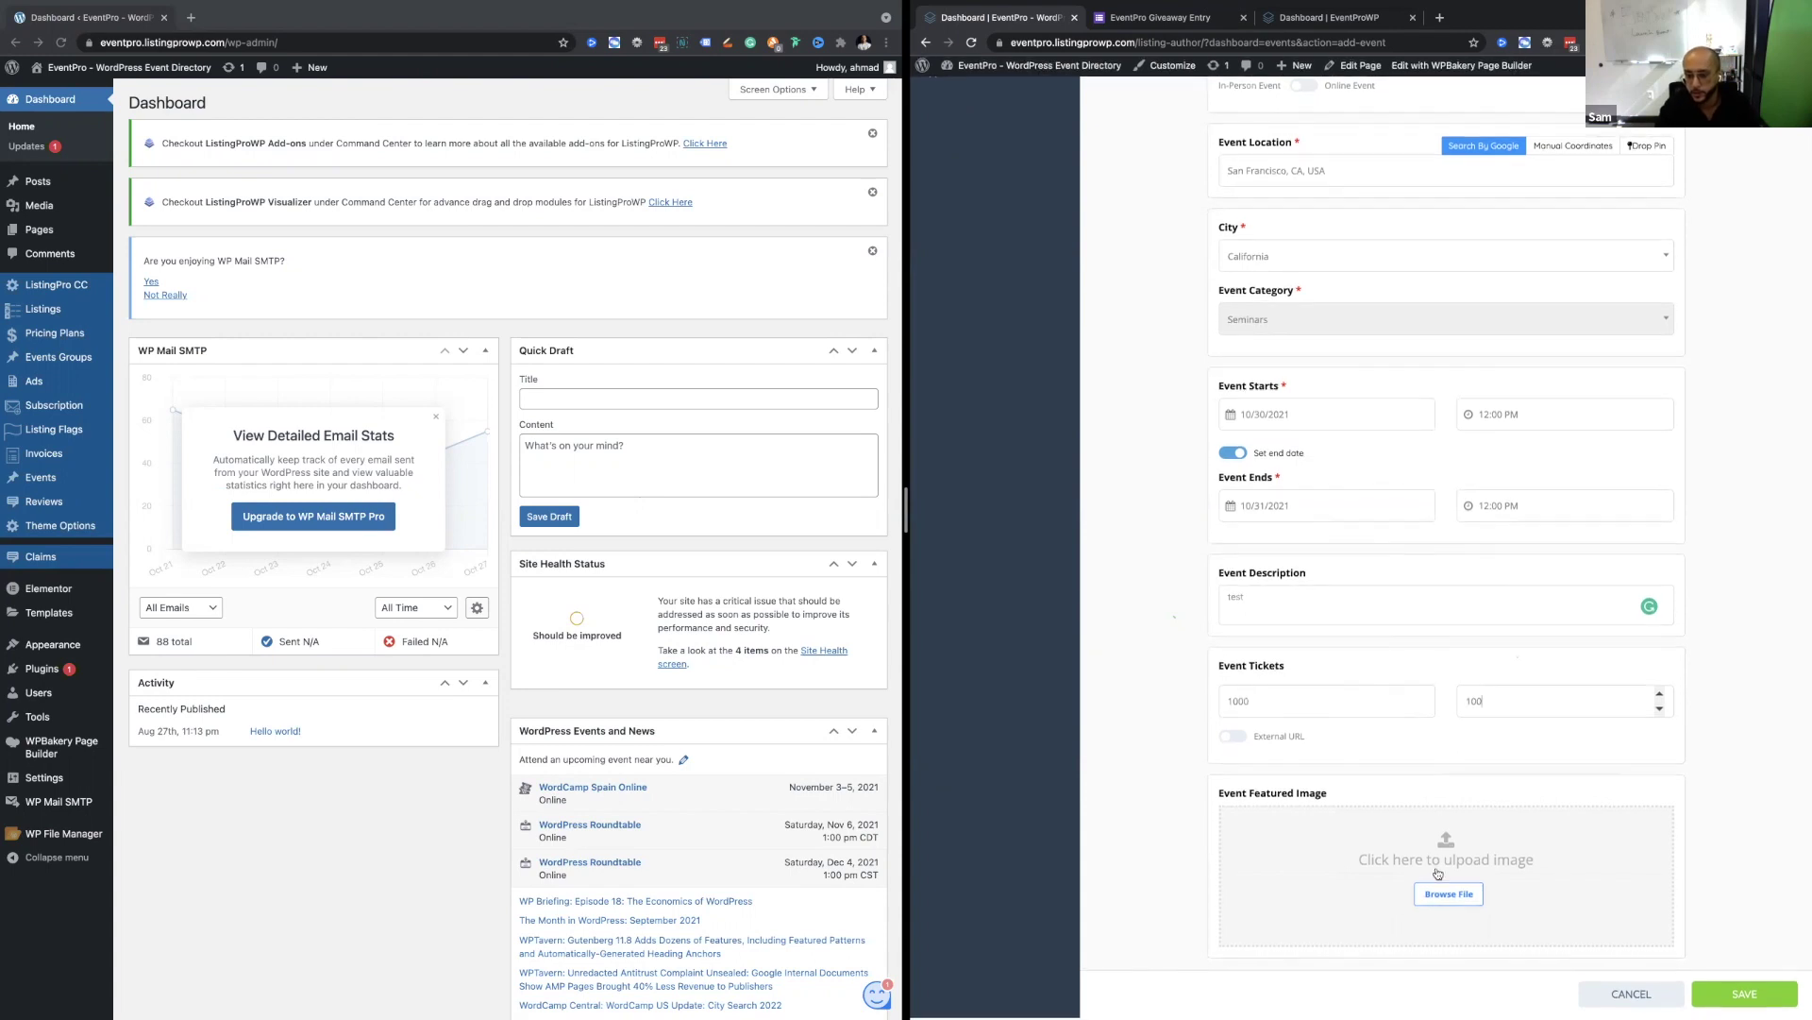
{"action": "left_click", "coordinate": [1437, 899]}
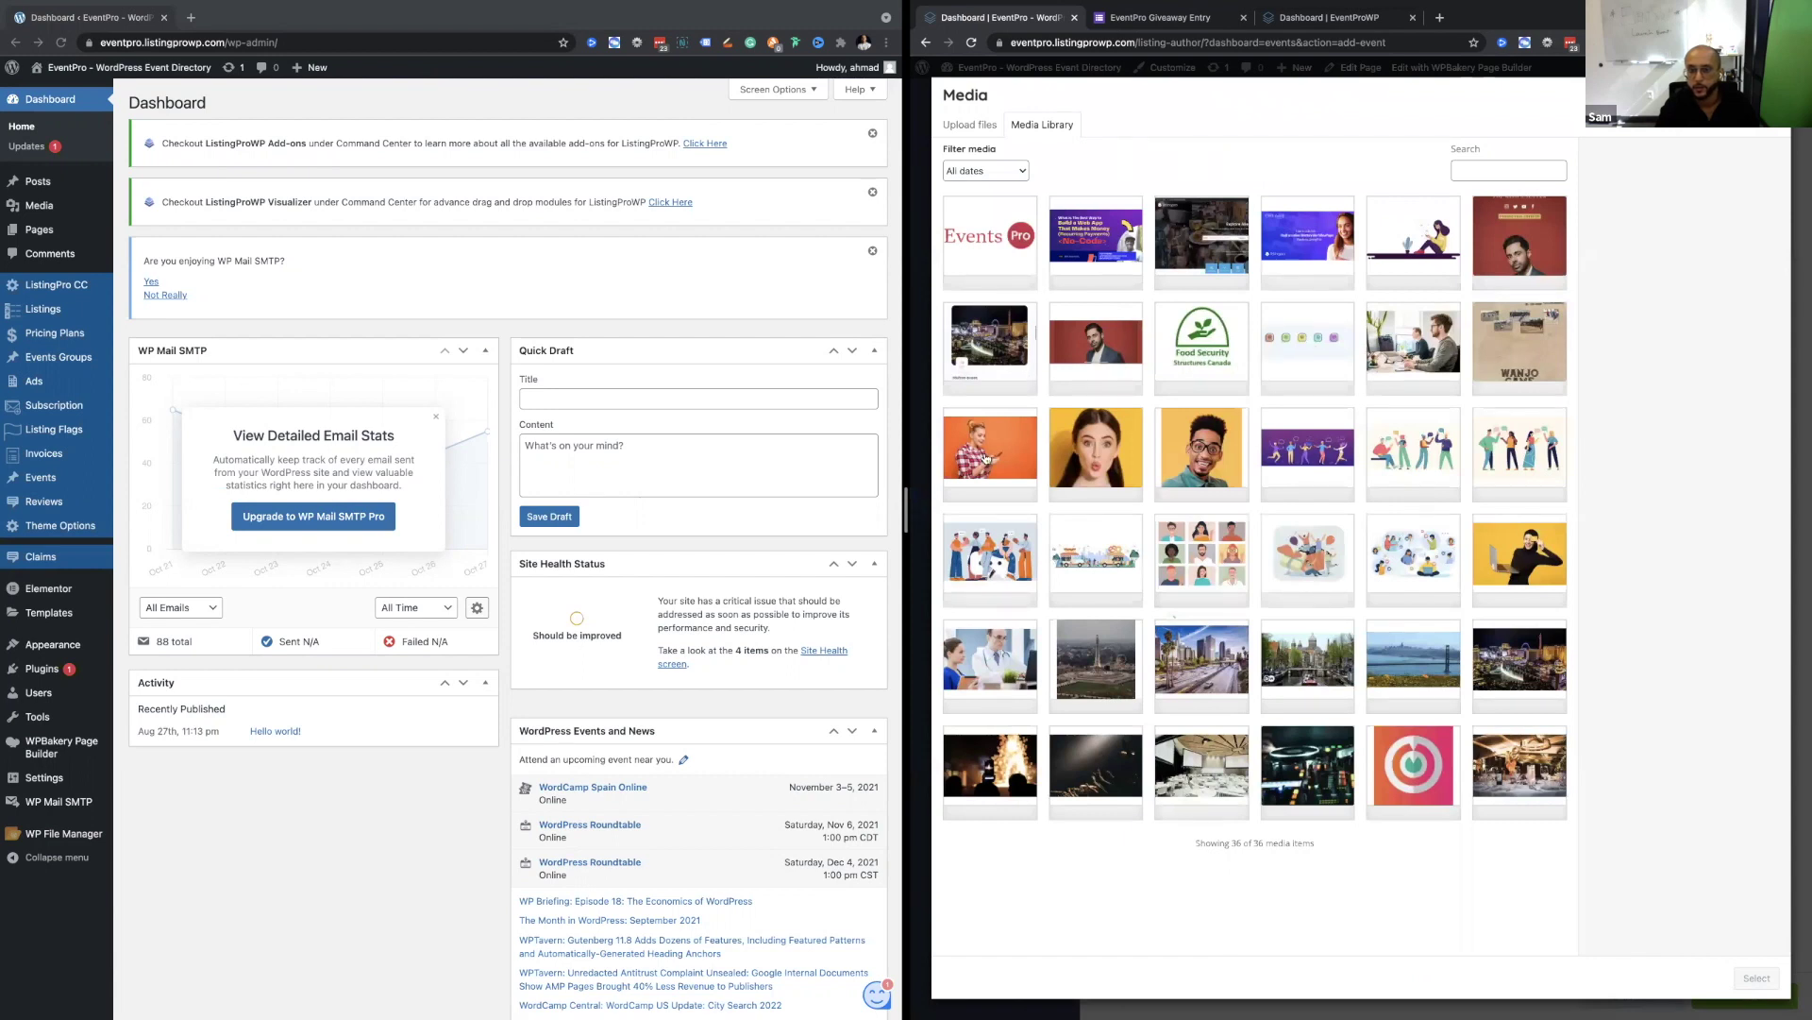
Use the orange-background portrait as the featured image and save the event.
{"action": "left_click", "coordinate": [987, 457]}
{"action": "left_click", "coordinate": [1735, 981]}
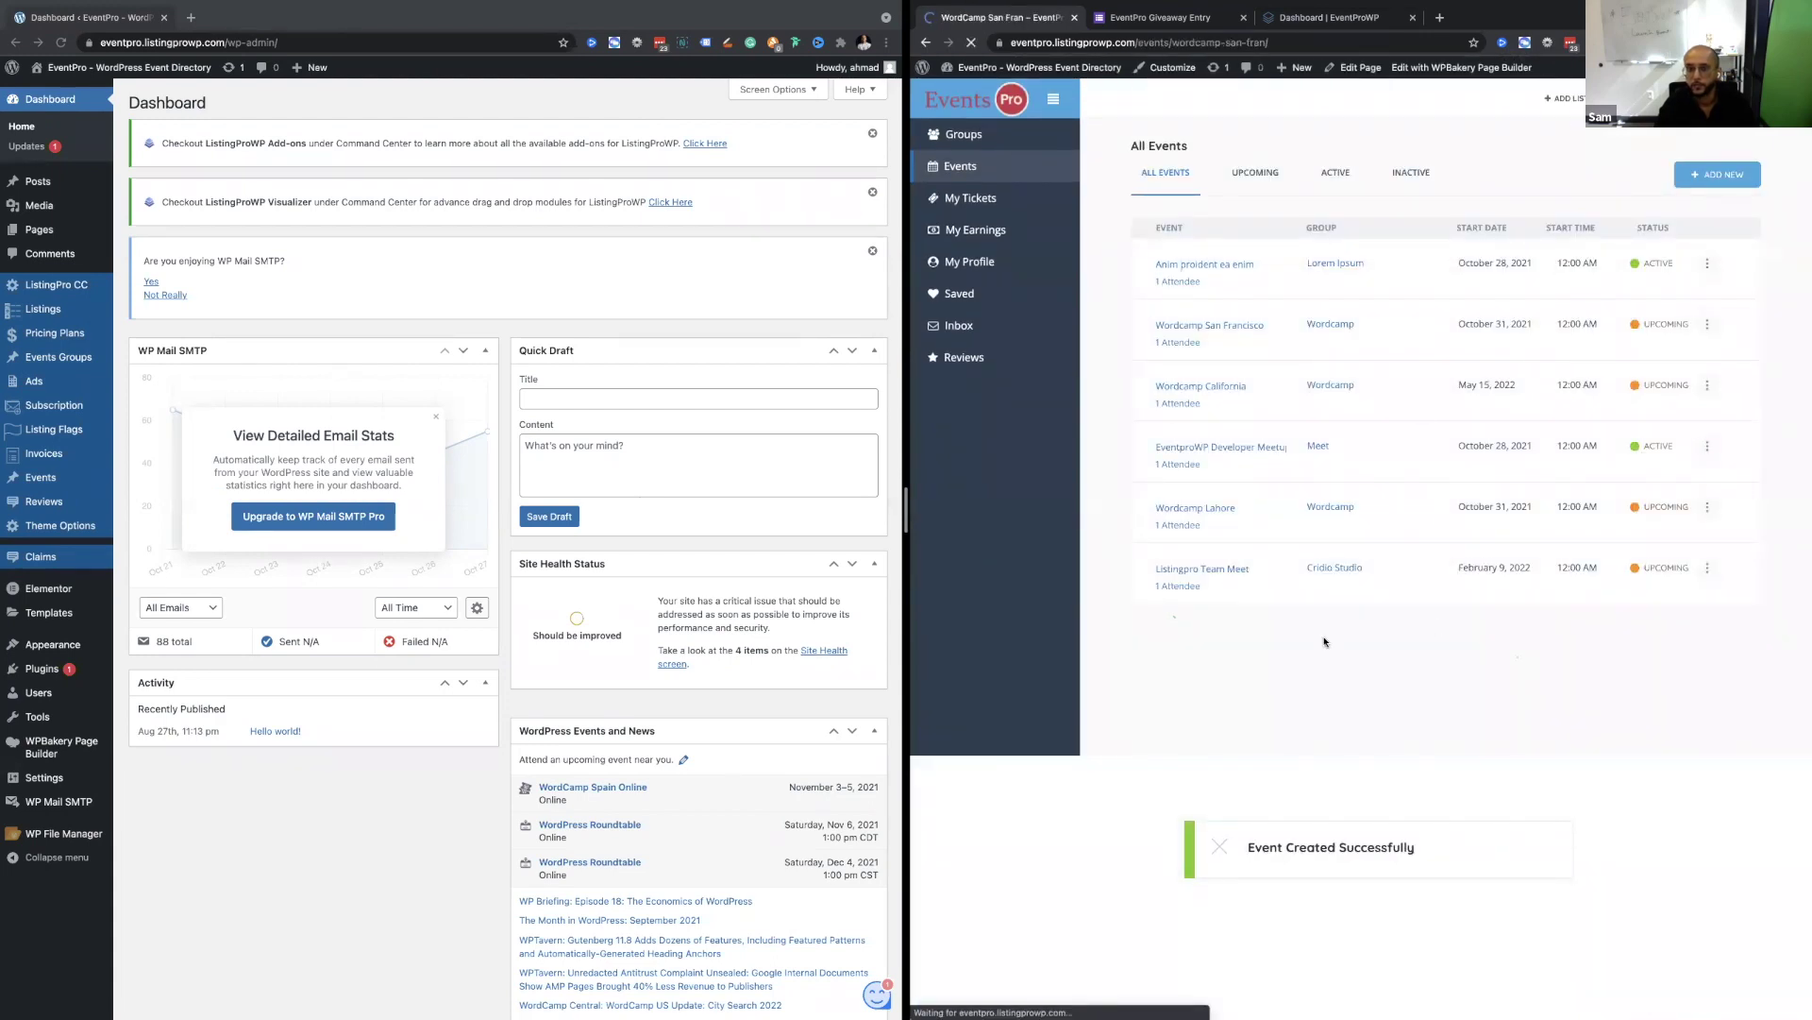
{"action": "scroll", "coordinate": [1316, 535], "scroll_direction": "down", "scroll_amount": 6}
{"action": "scroll", "coordinate": [1317, 536], "scroll_direction": "up", "scroll_amount": 4}
Open the WordCamp San Fran ticket checkout, select its address, then return to the event page.
{"action": "left_click", "coordinate": [1643, 714]}
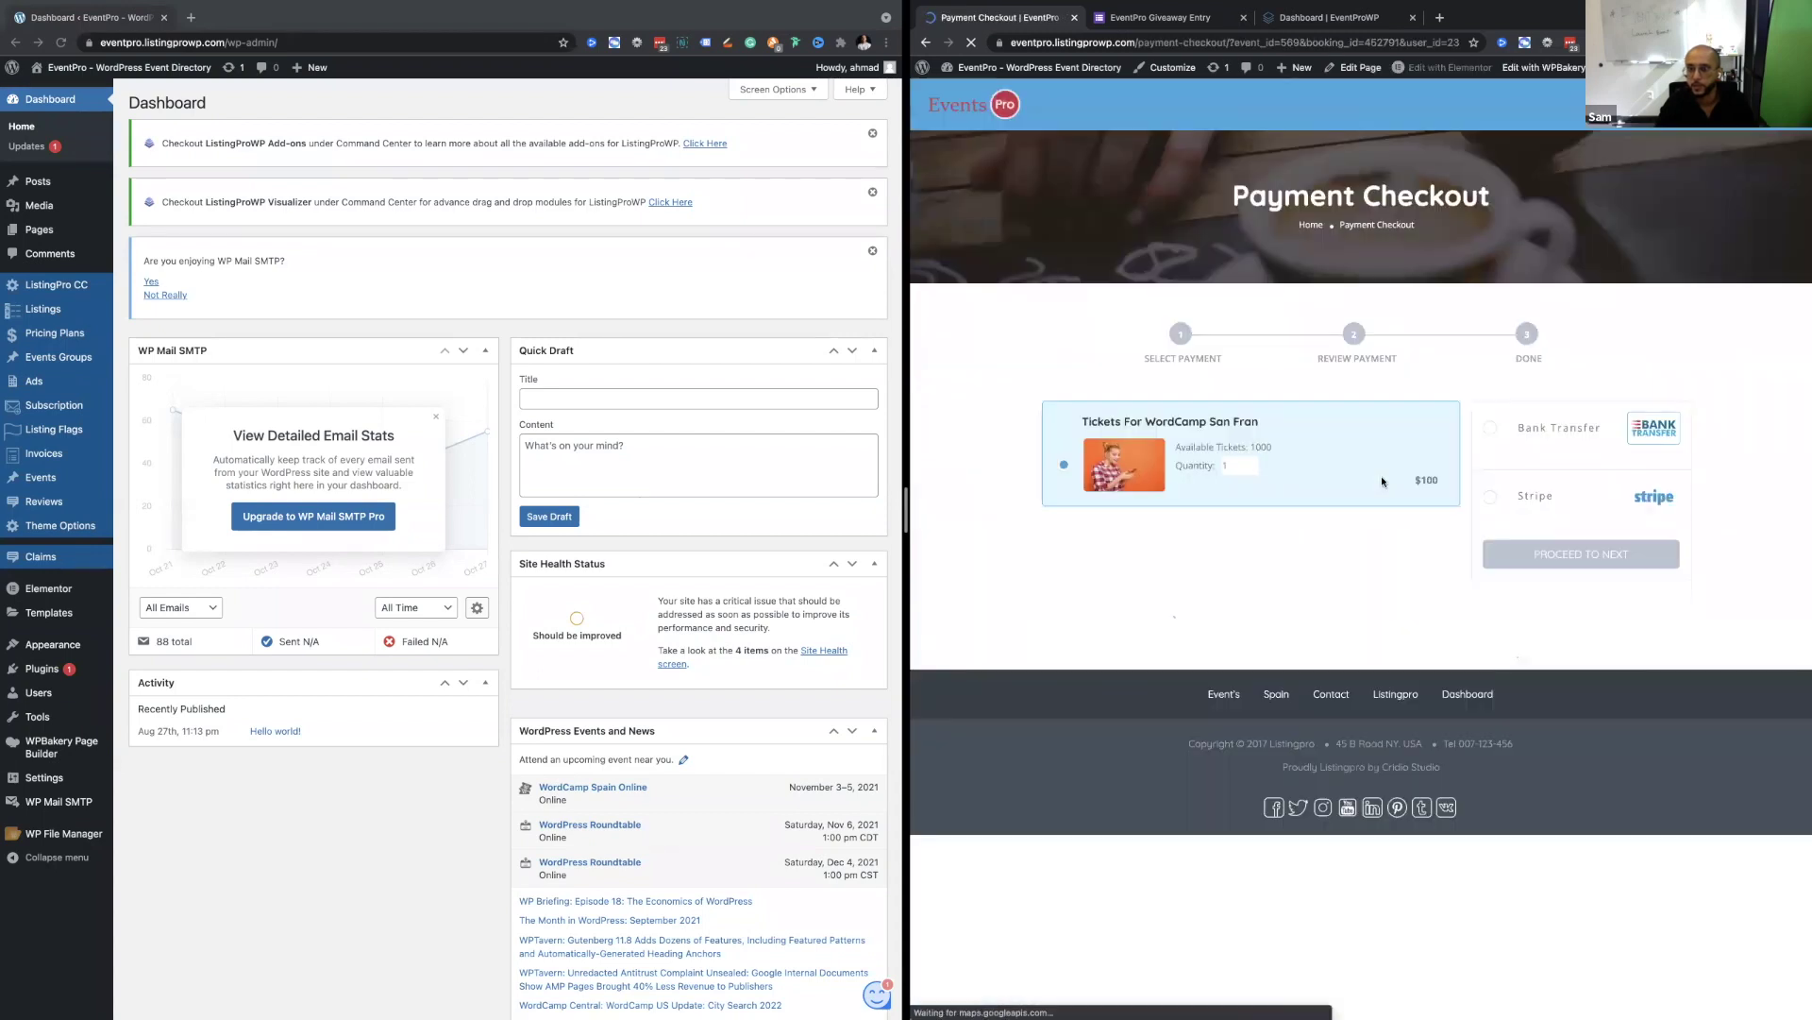
{"action": "left_click", "coordinate": [1003, 41]}
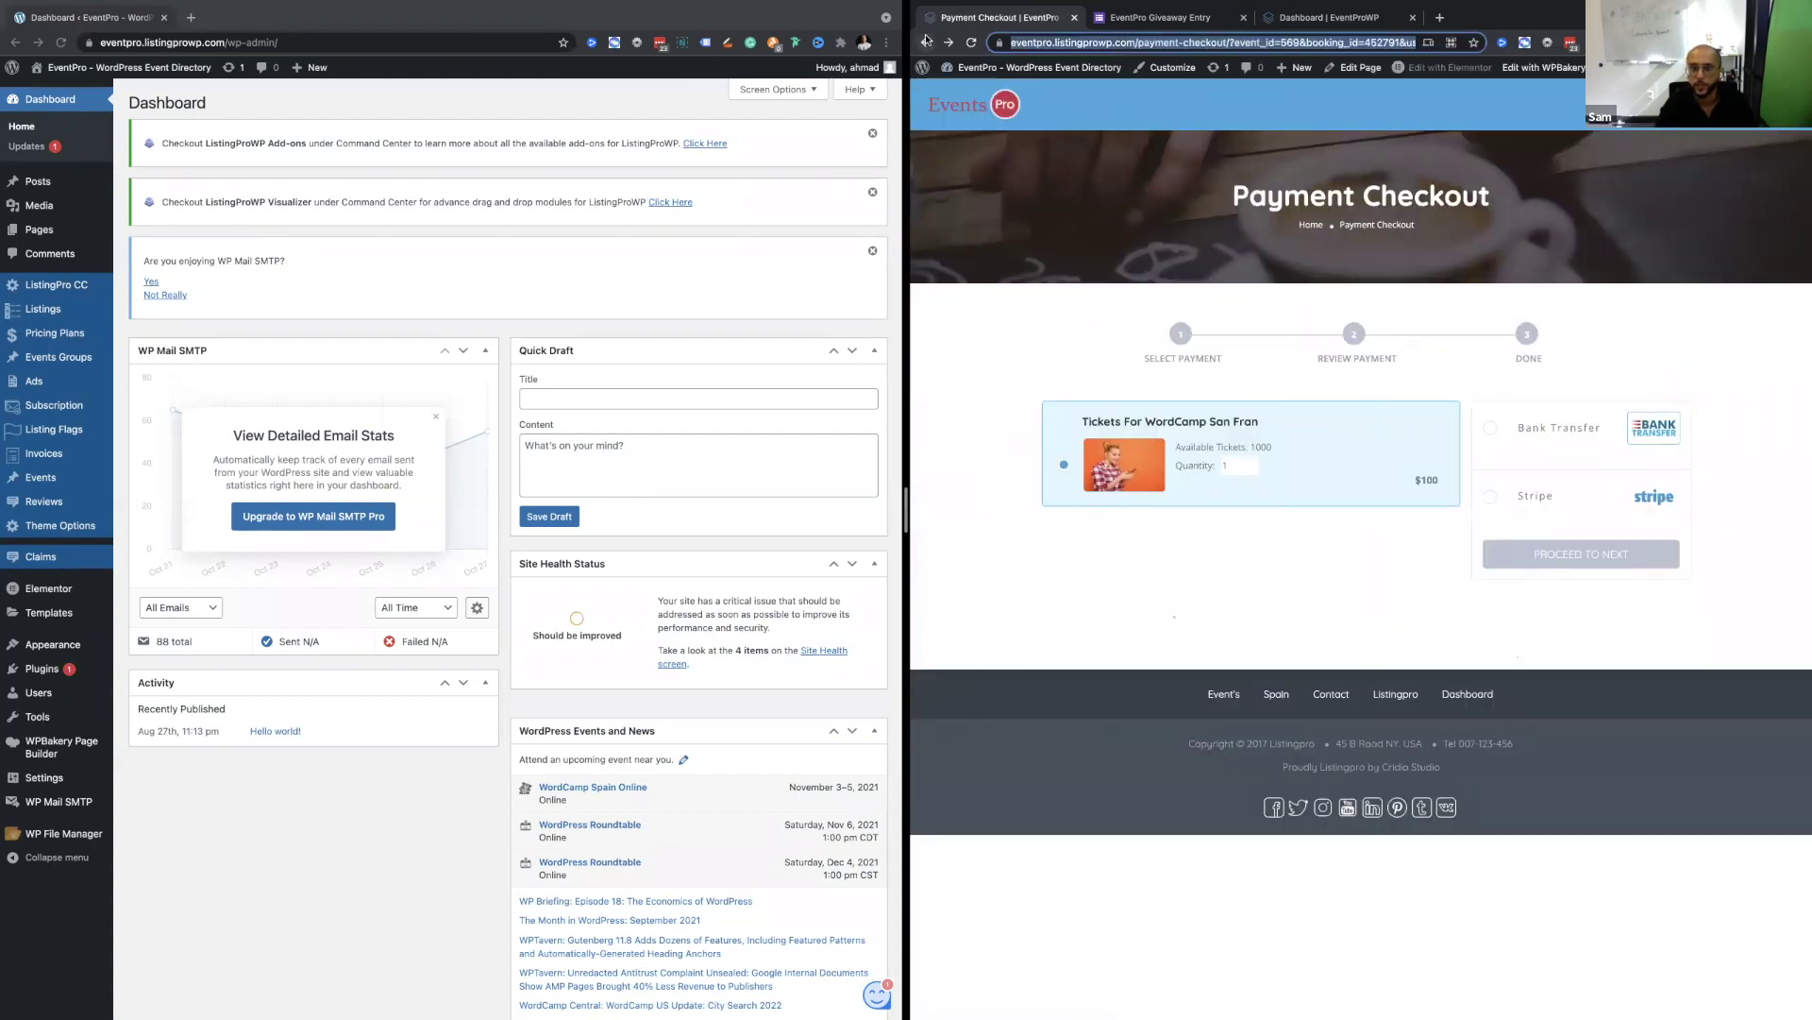
{"action": "left_click", "coordinate": [926, 41]}
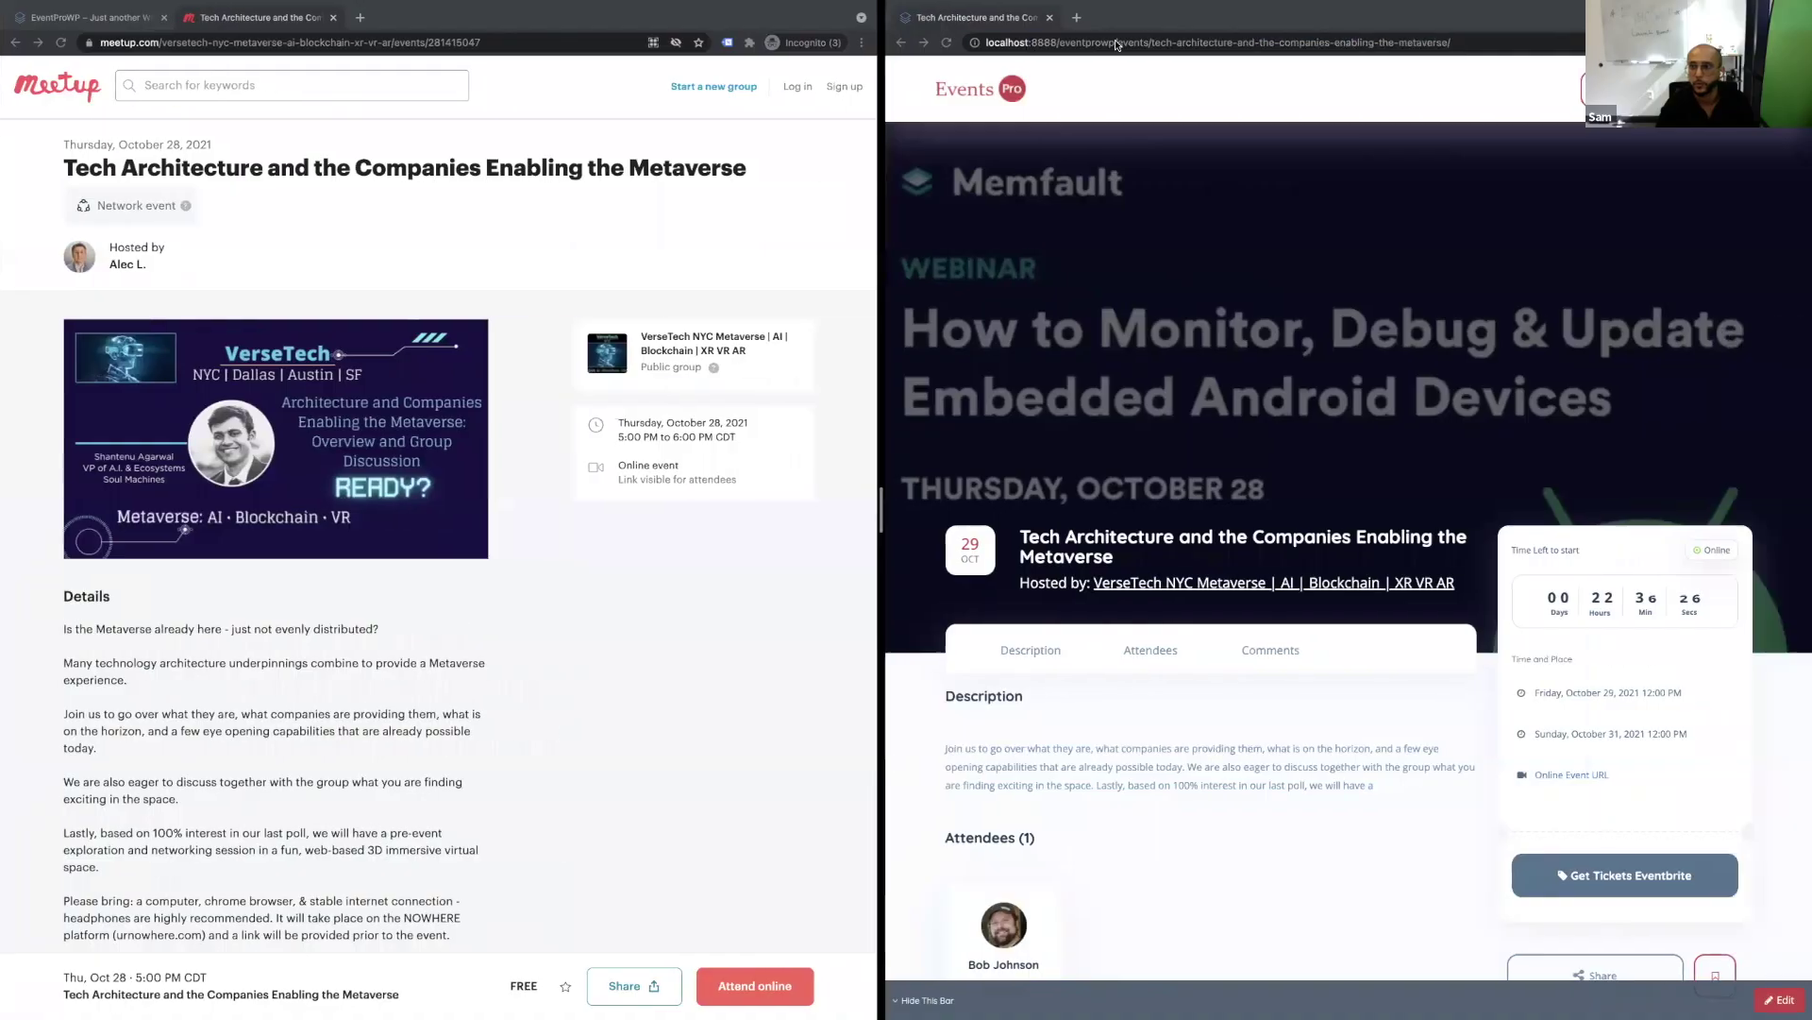
Load the WordCamp San Fran page in a private tab, try Get Tickets, and dismiss the sign-in prompt.
{"action": "key", "text": "ctrl+t"}
{"action": "type", "text": "eventpro.listingprowp.com/events/wordcamp-san-fran/"}
{"action": "key", "text": "Return"}
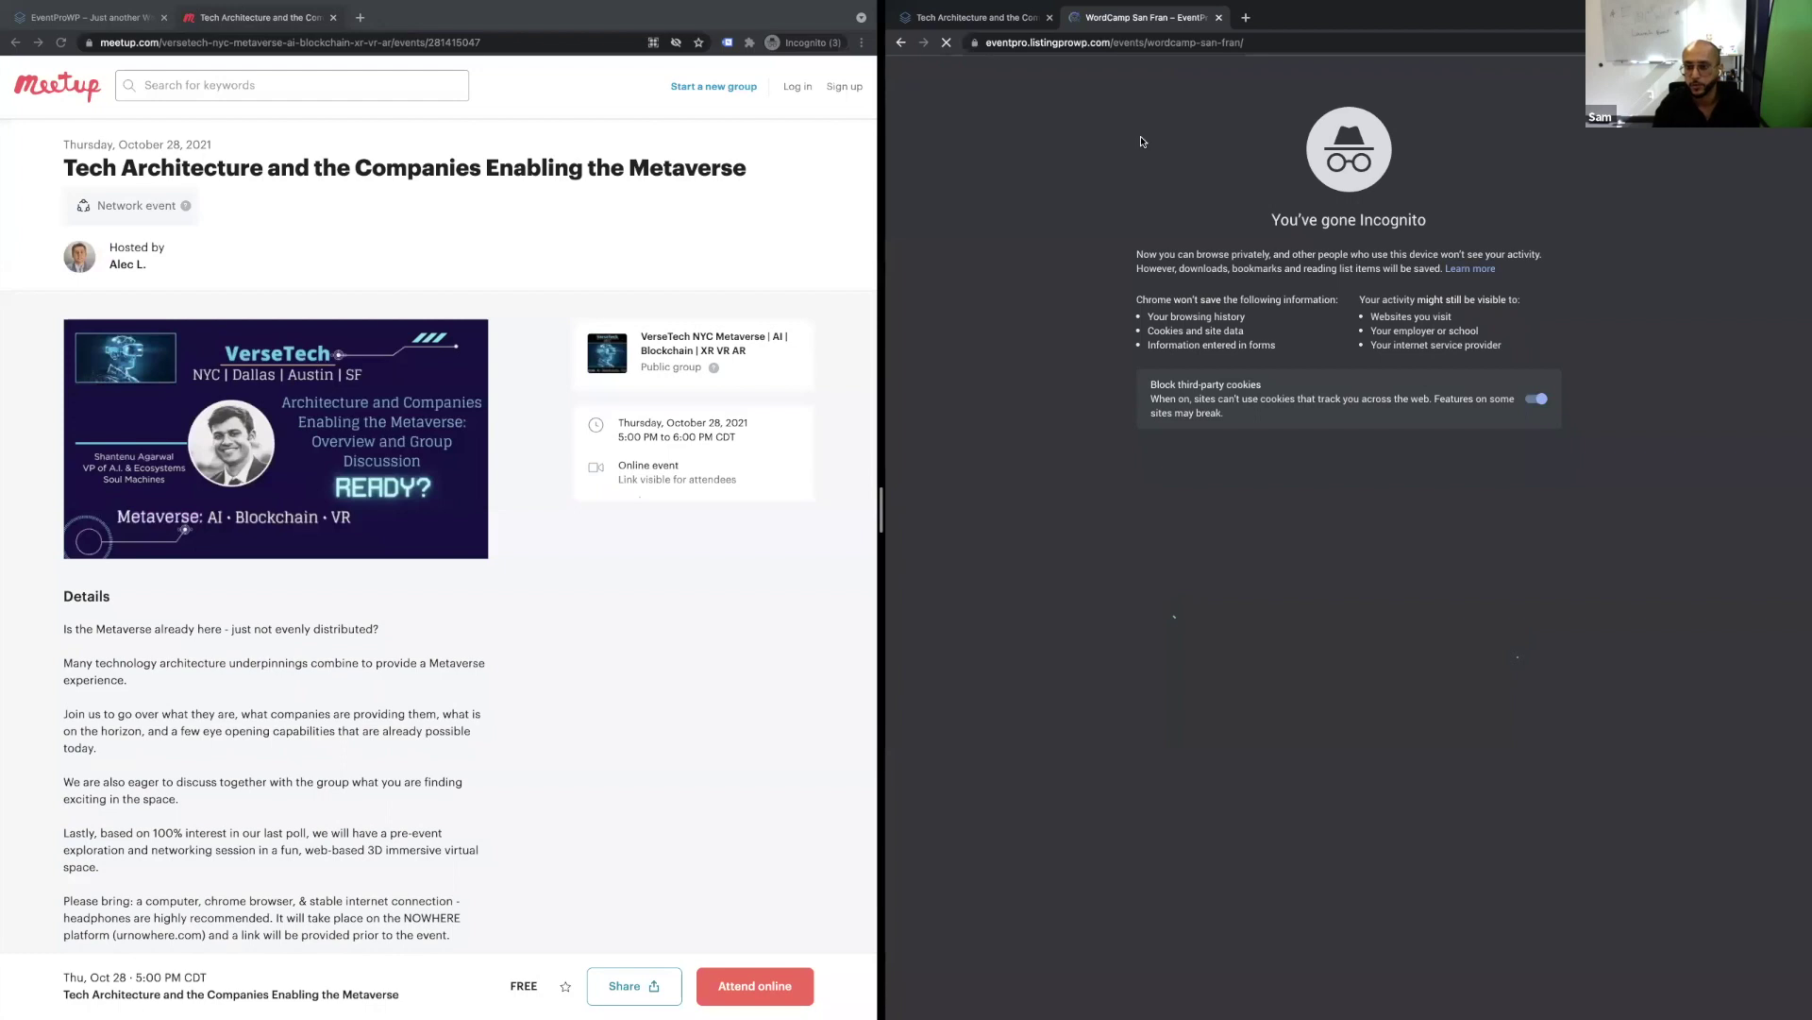
{"action": "scroll", "coordinate": [1353, 356], "scroll_direction": "down", "scroll_amount": 5}
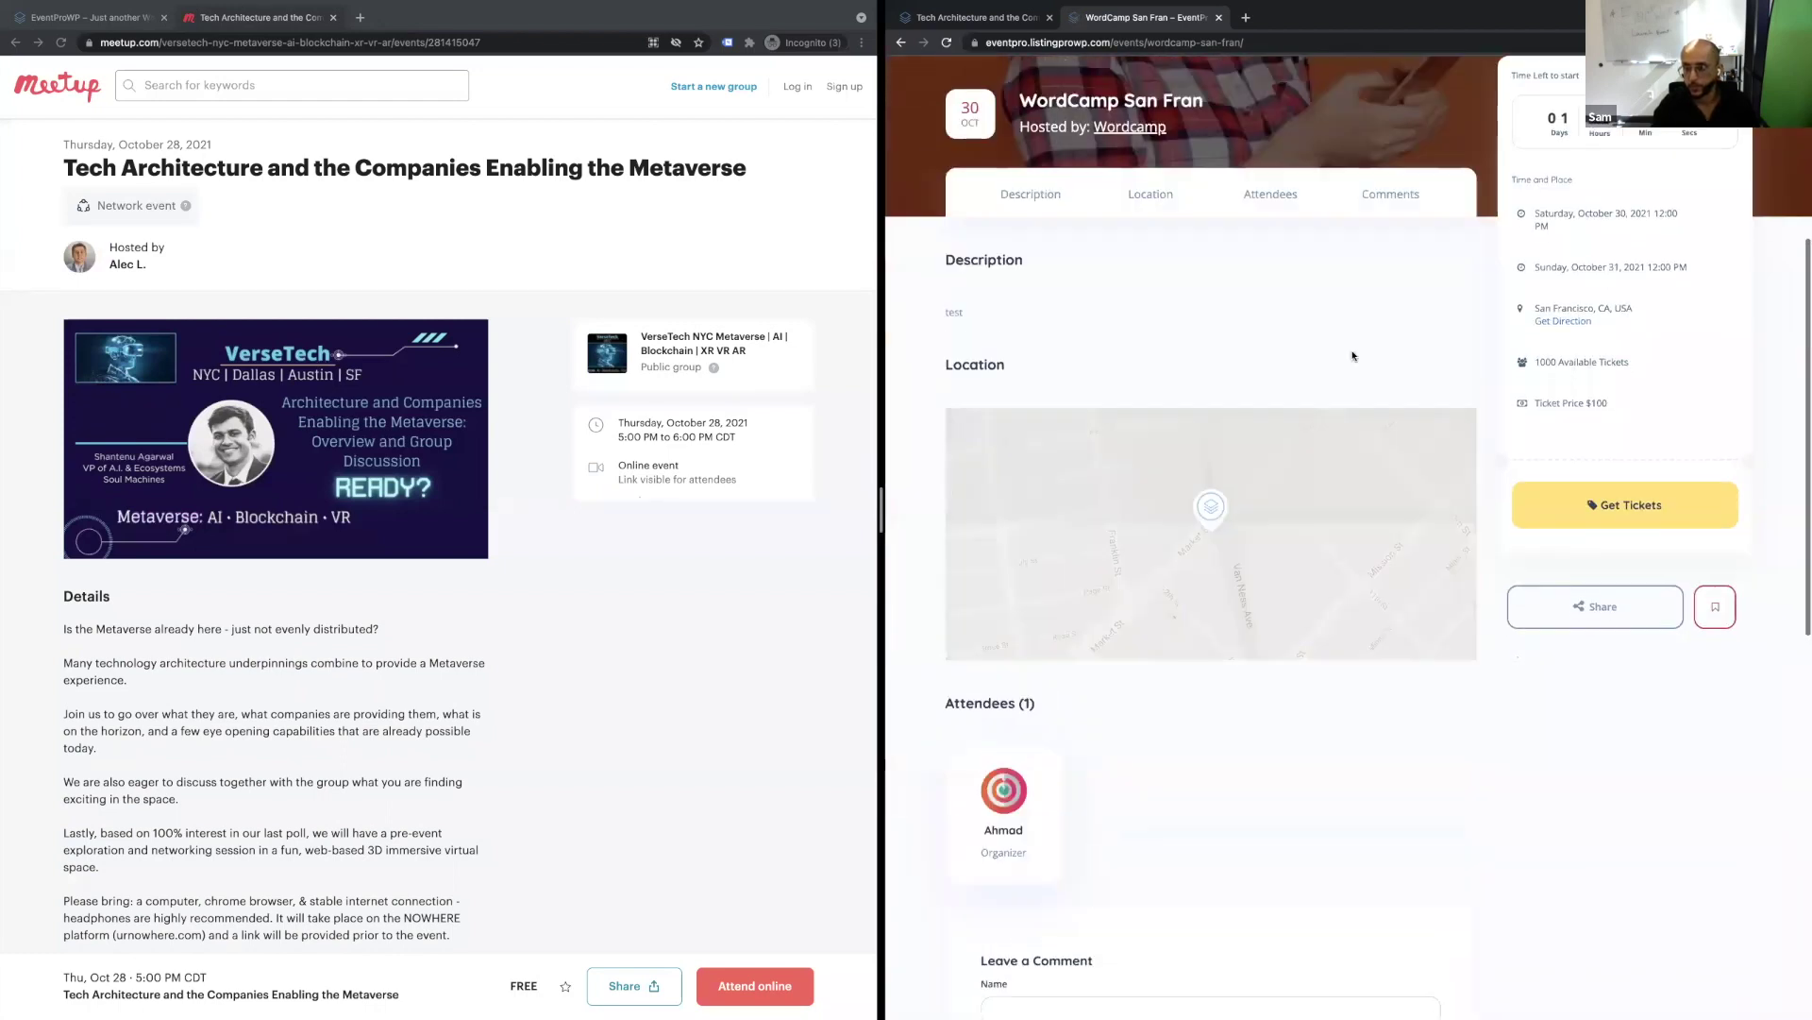
{"action": "scroll", "coordinate": [1352, 356], "scroll_direction": "up", "scroll_amount": 4}
{"action": "scroll", "coordinate": [1353, 356], "scroll_direction": "up", "scroll_amount": 2}
{"action": "scroll", "coordinate": [1368, 368], "scroll_direction": "down", "scroll_amount": 5}
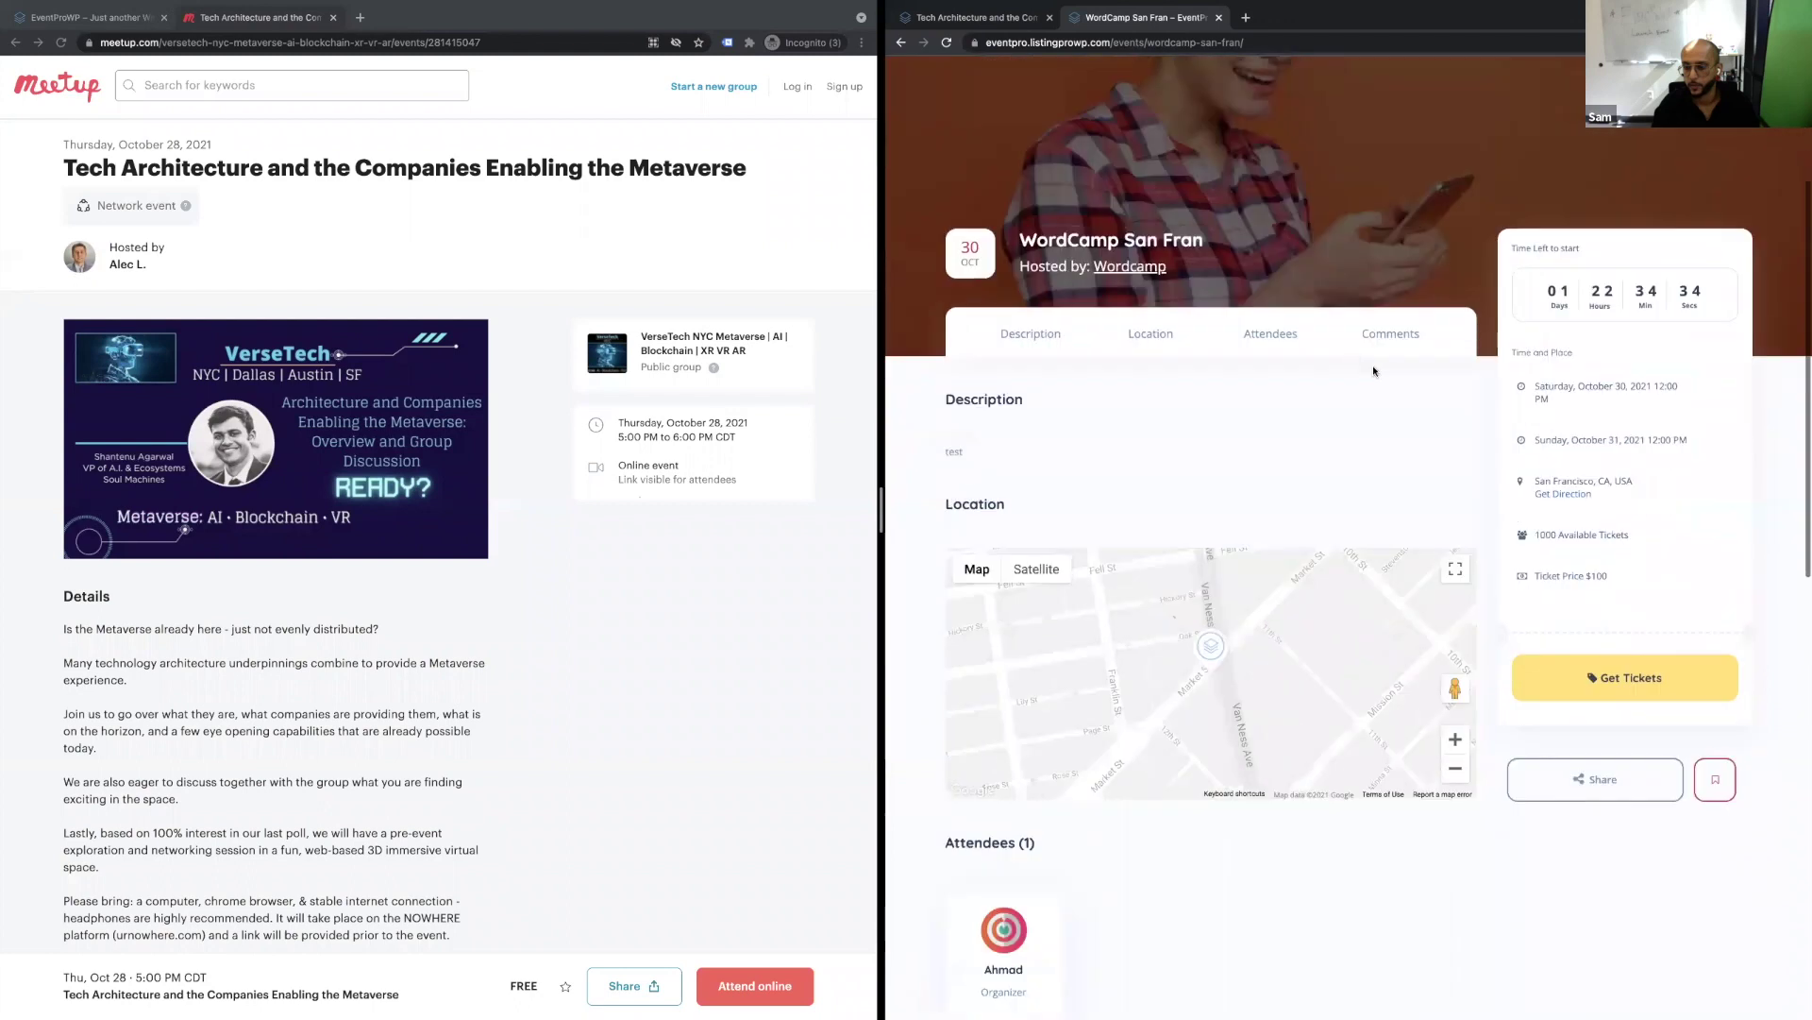
{"action": "left_click", "coordinate": [1635, 686]}
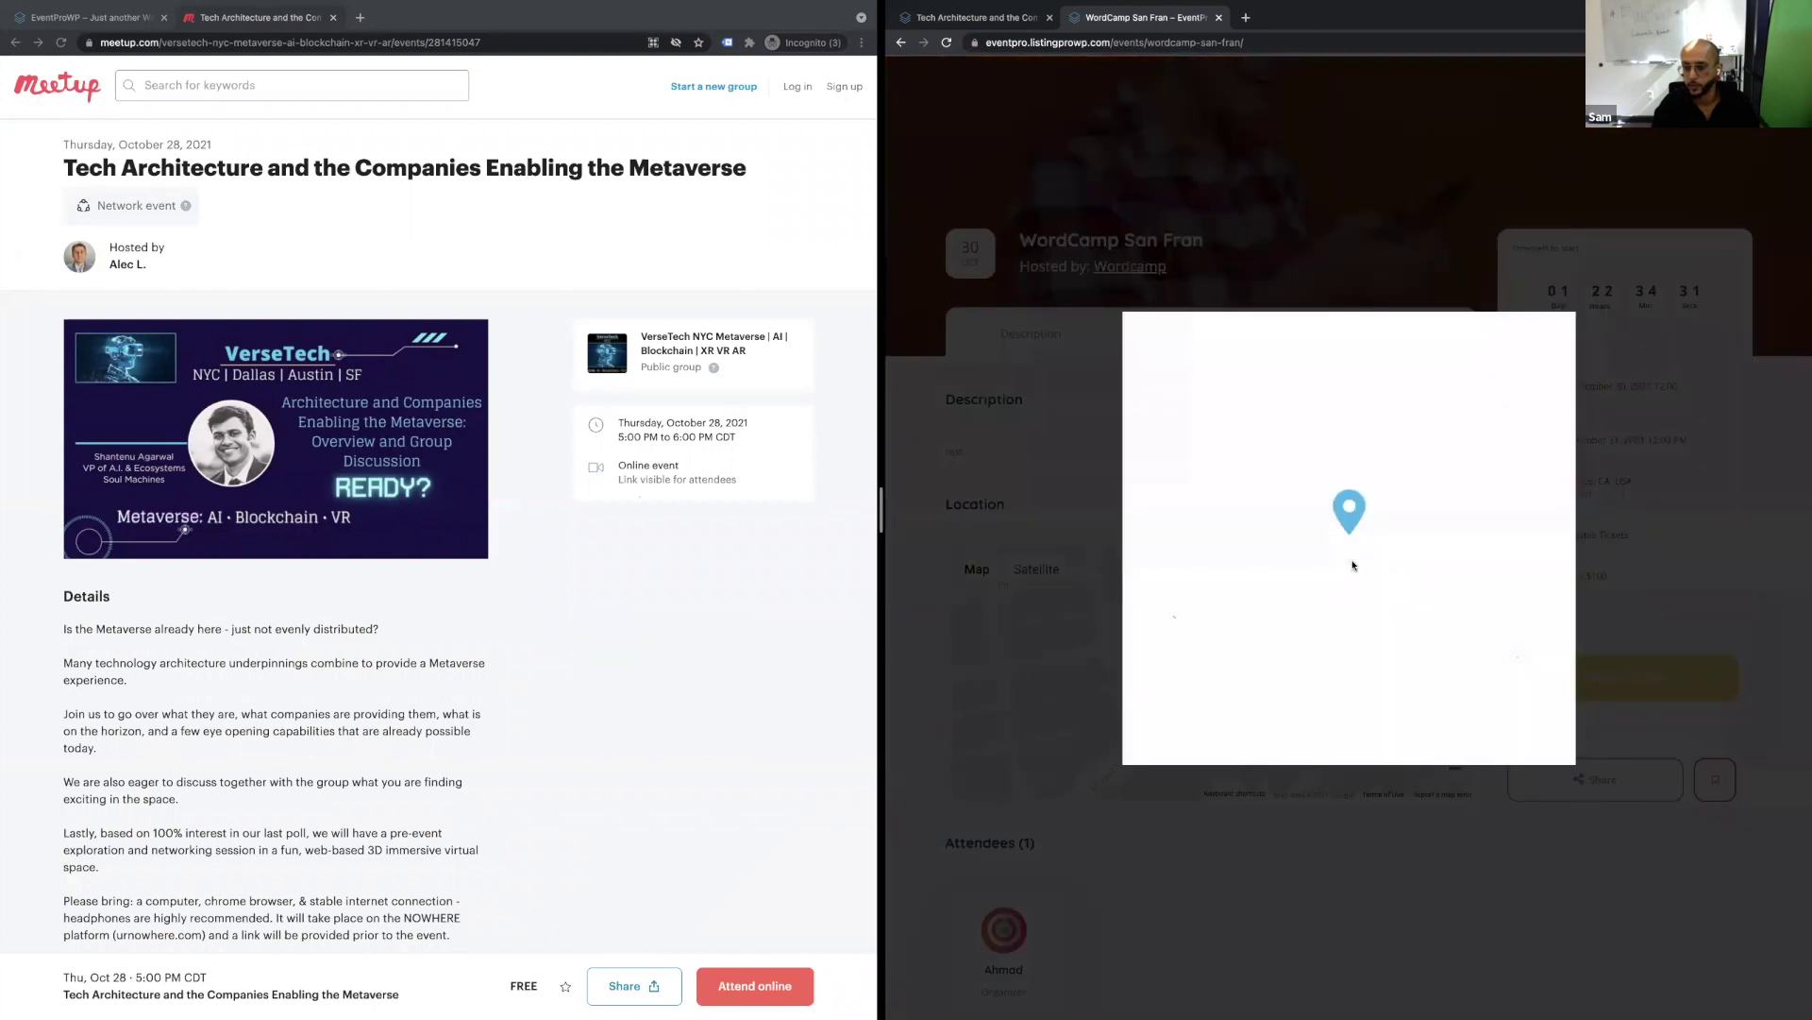
{"action": "left_click", "coordinate": [1541, 345]}
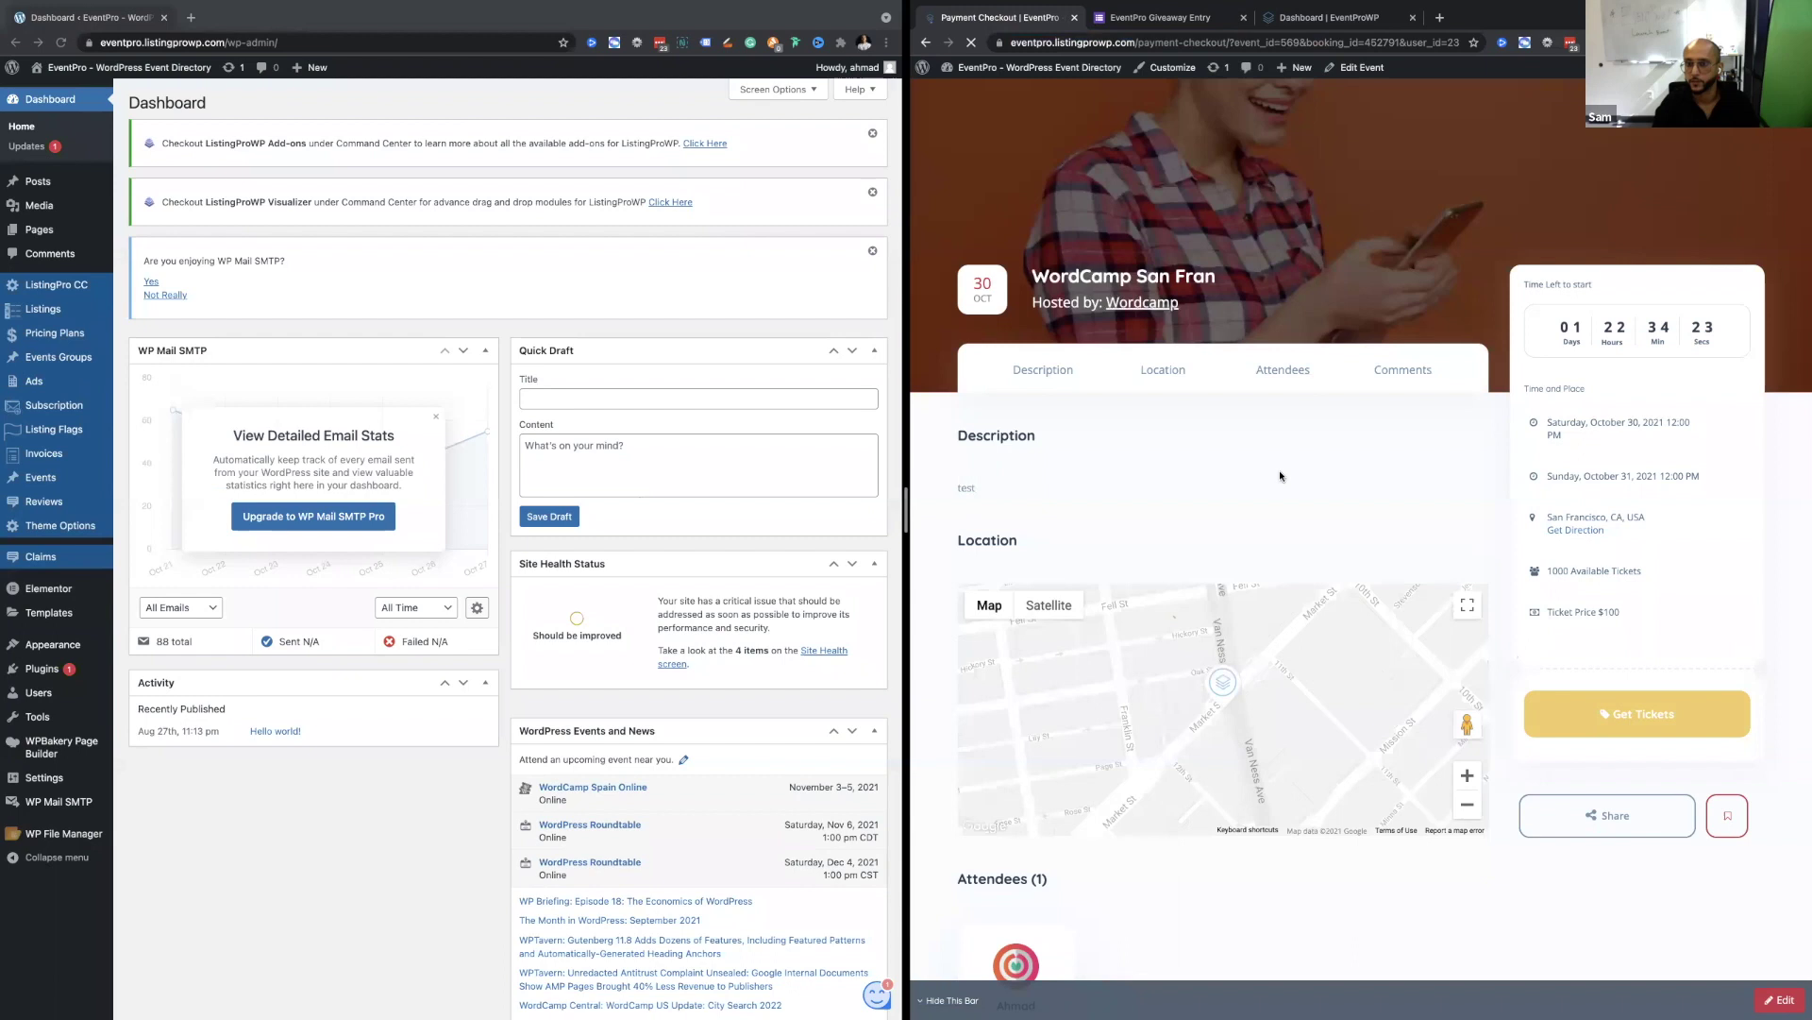
Pay for the WordCamp San Fran ticket via Stripe with a test e-mail, test card details and ZIP.
{"action": "left_click", "coordinate": [1492, 500]}
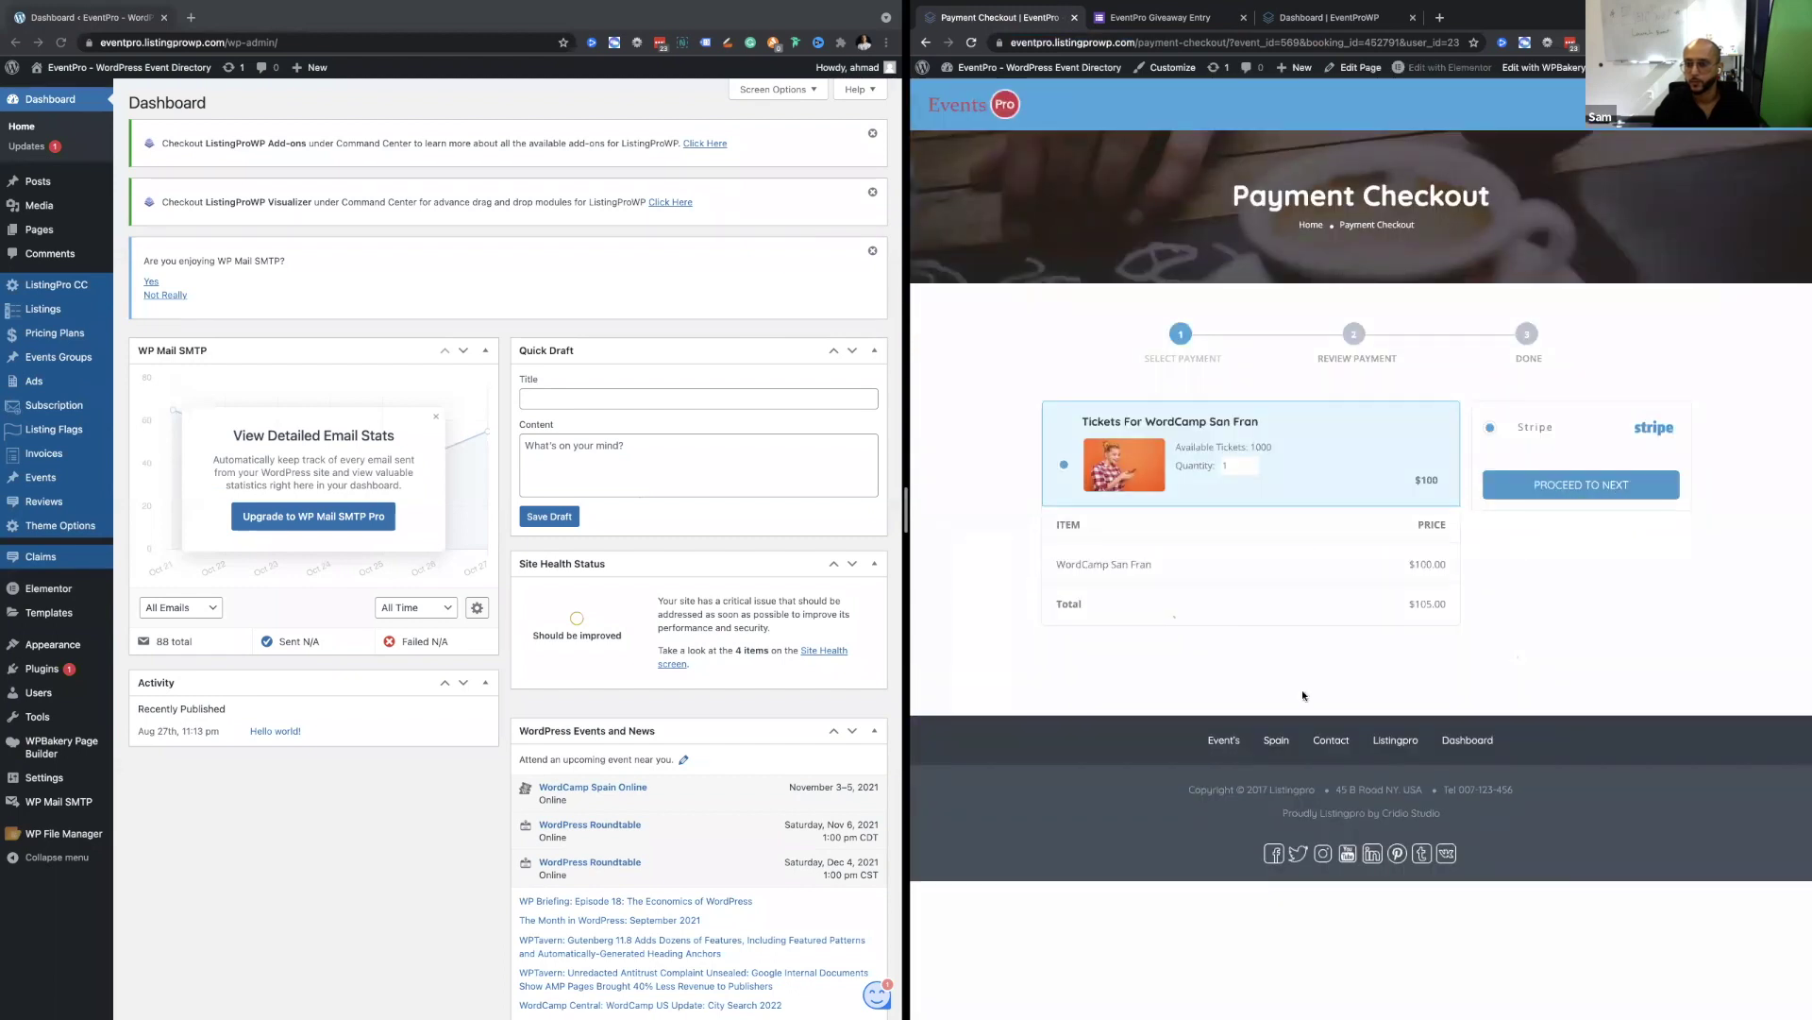
{"action": "type", "text": "test@test.com"}
{"action": "key", "text": "Tab"}
{"action": "type", "text": "42424242424242420122222"}
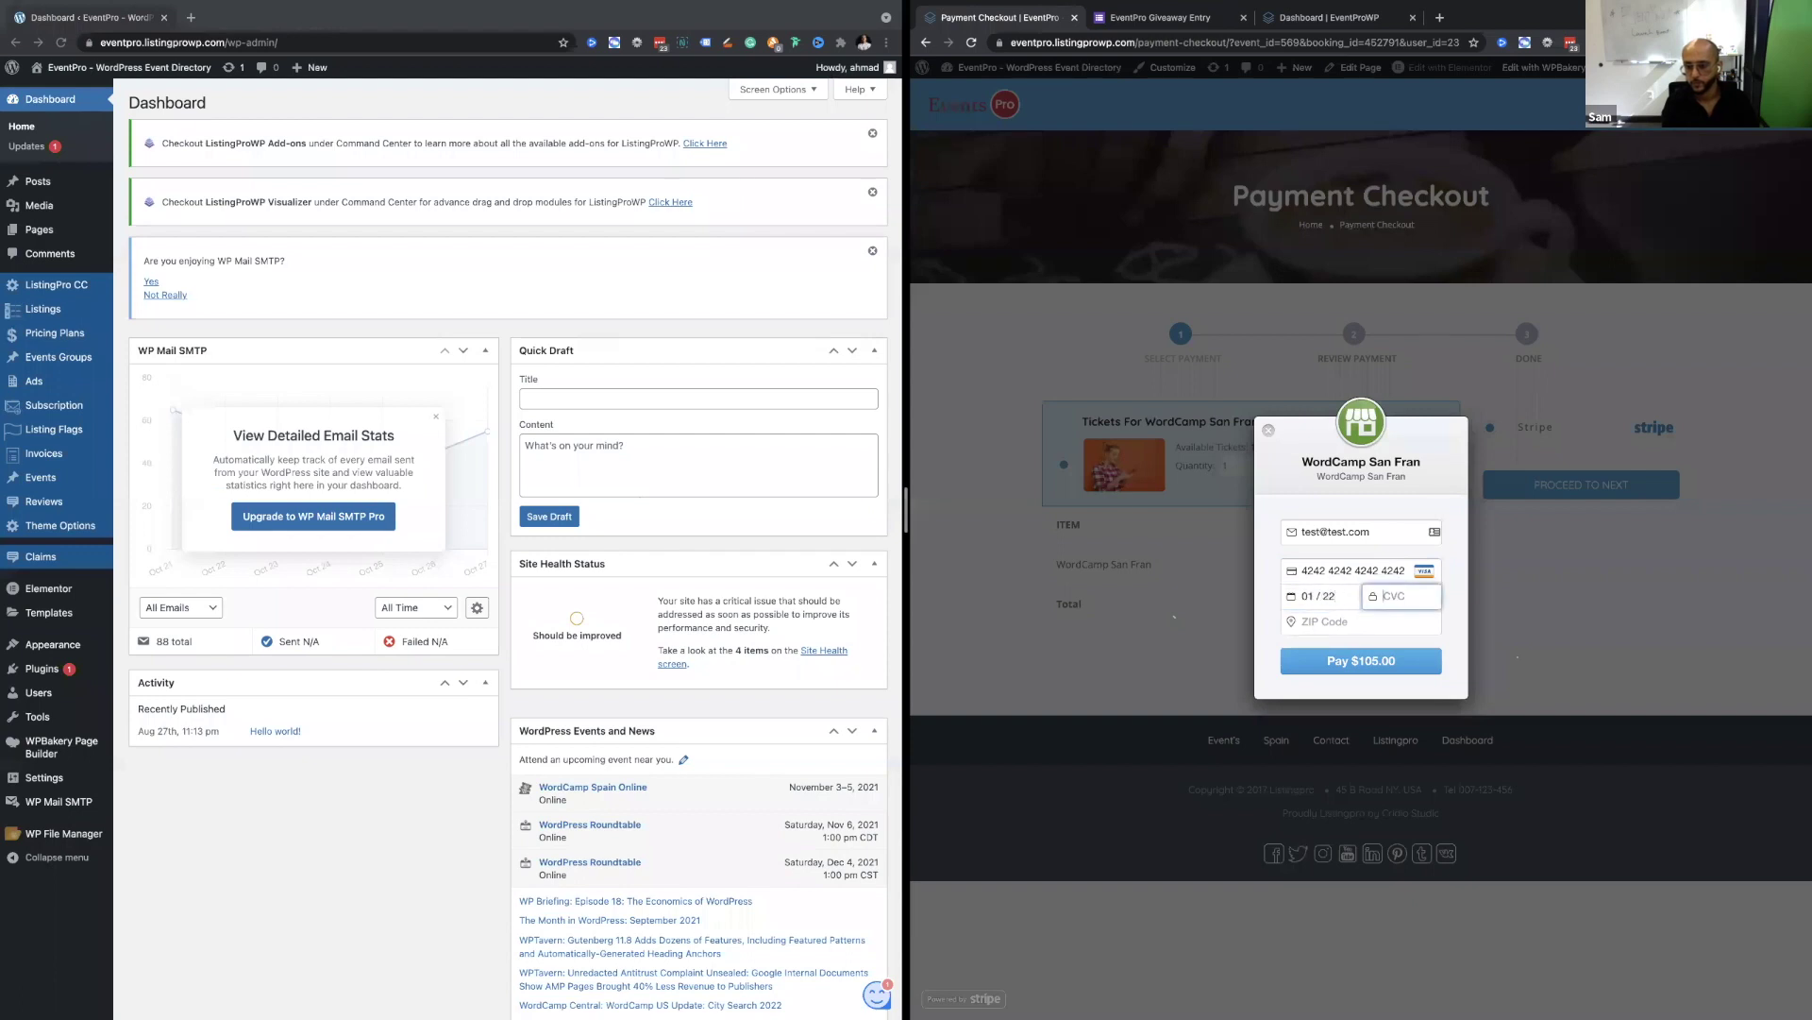
{"action": "left_click", "coordinate": [1365, 627]}
{"action": "type", "text": "222"}
{"action": "key", "text": "Return"}
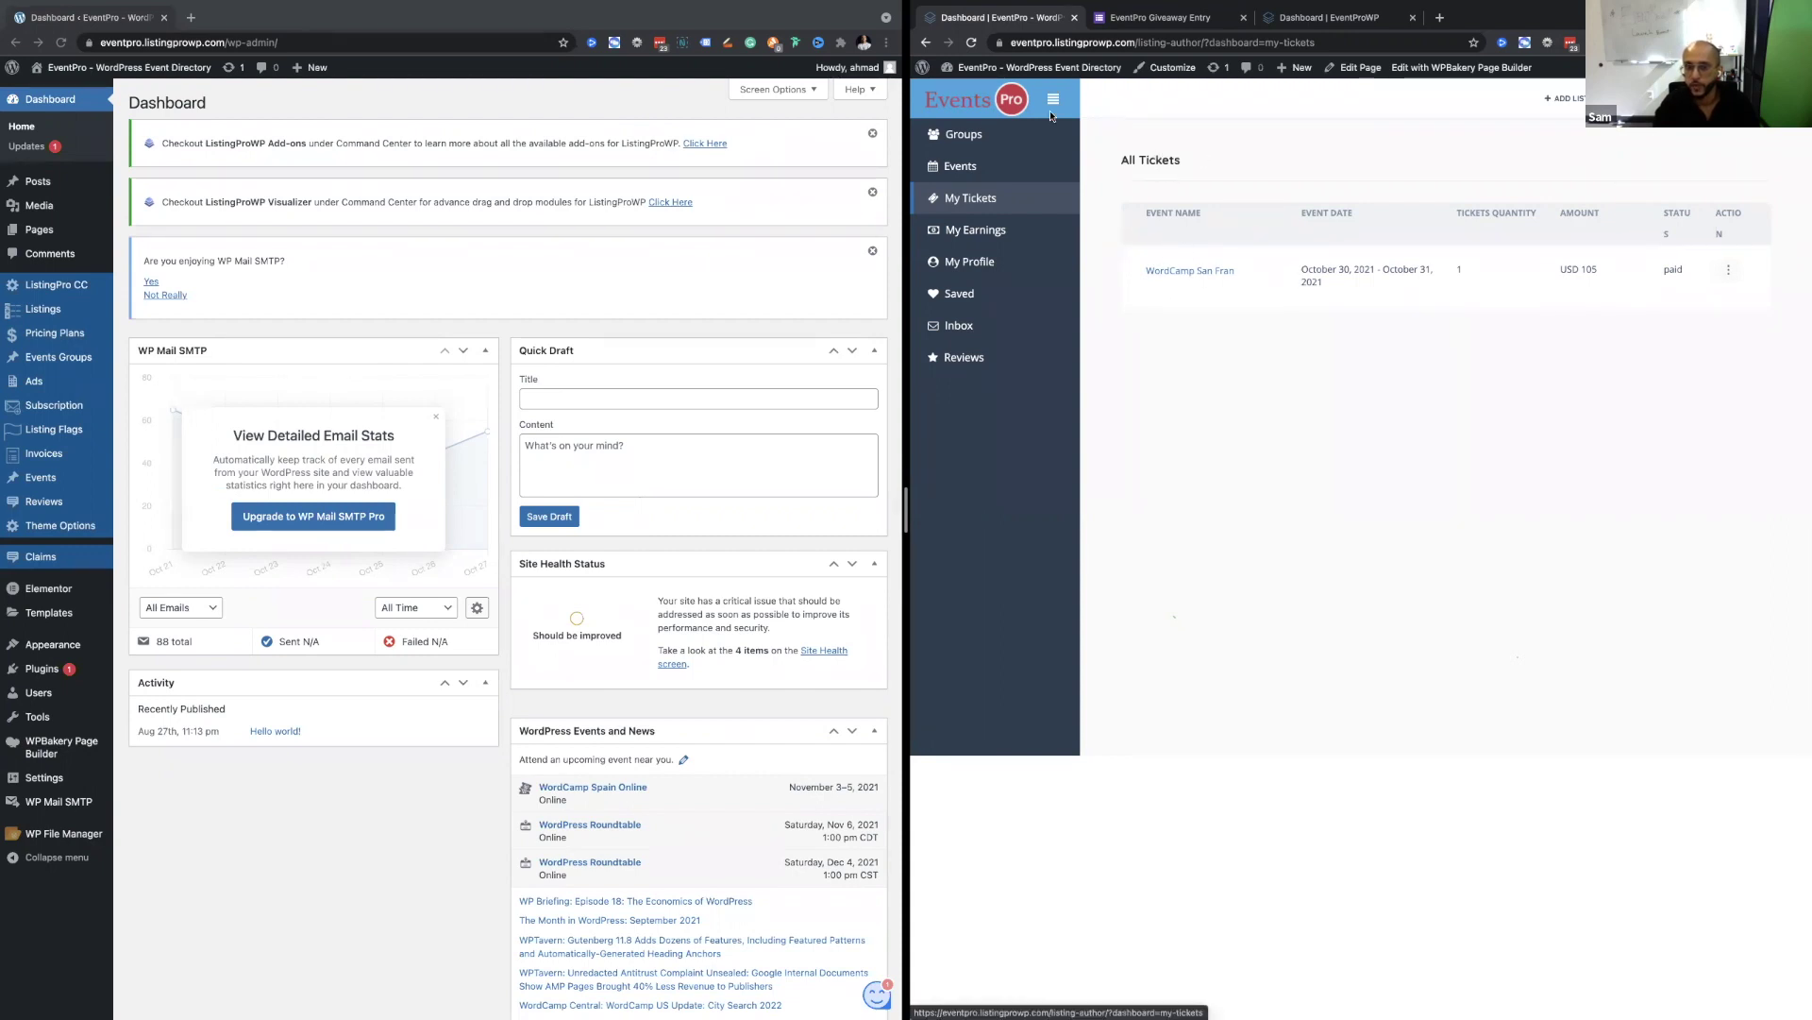
{"action": "left_click", "coordinate": [1728, 270]}
{"action": "left_click", "coordinate": [1374, 496]}
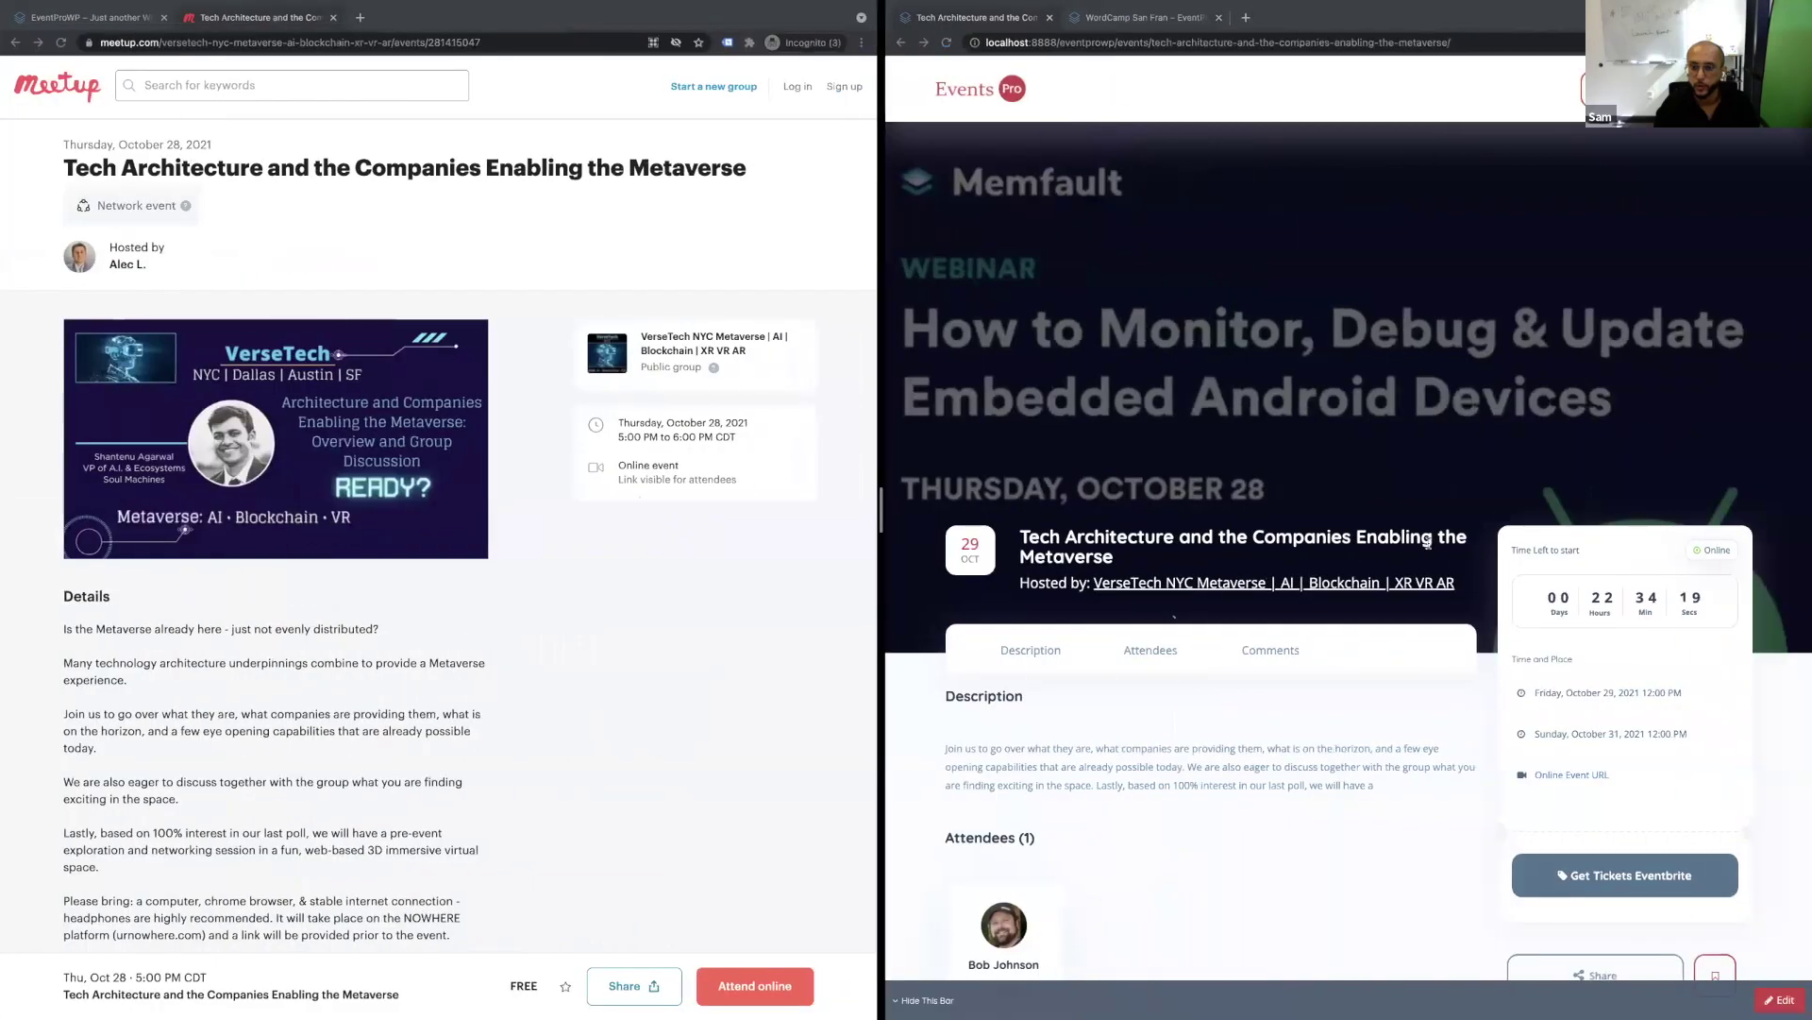
{"action": "scroll", "coordinate": [1429, 546], "scroll_direction": "down", "scroll_amount": 6}
{"action": "scroll", "coordinate": [1428, 546], "scroll_direction": "up", "scroll_amount": 6}
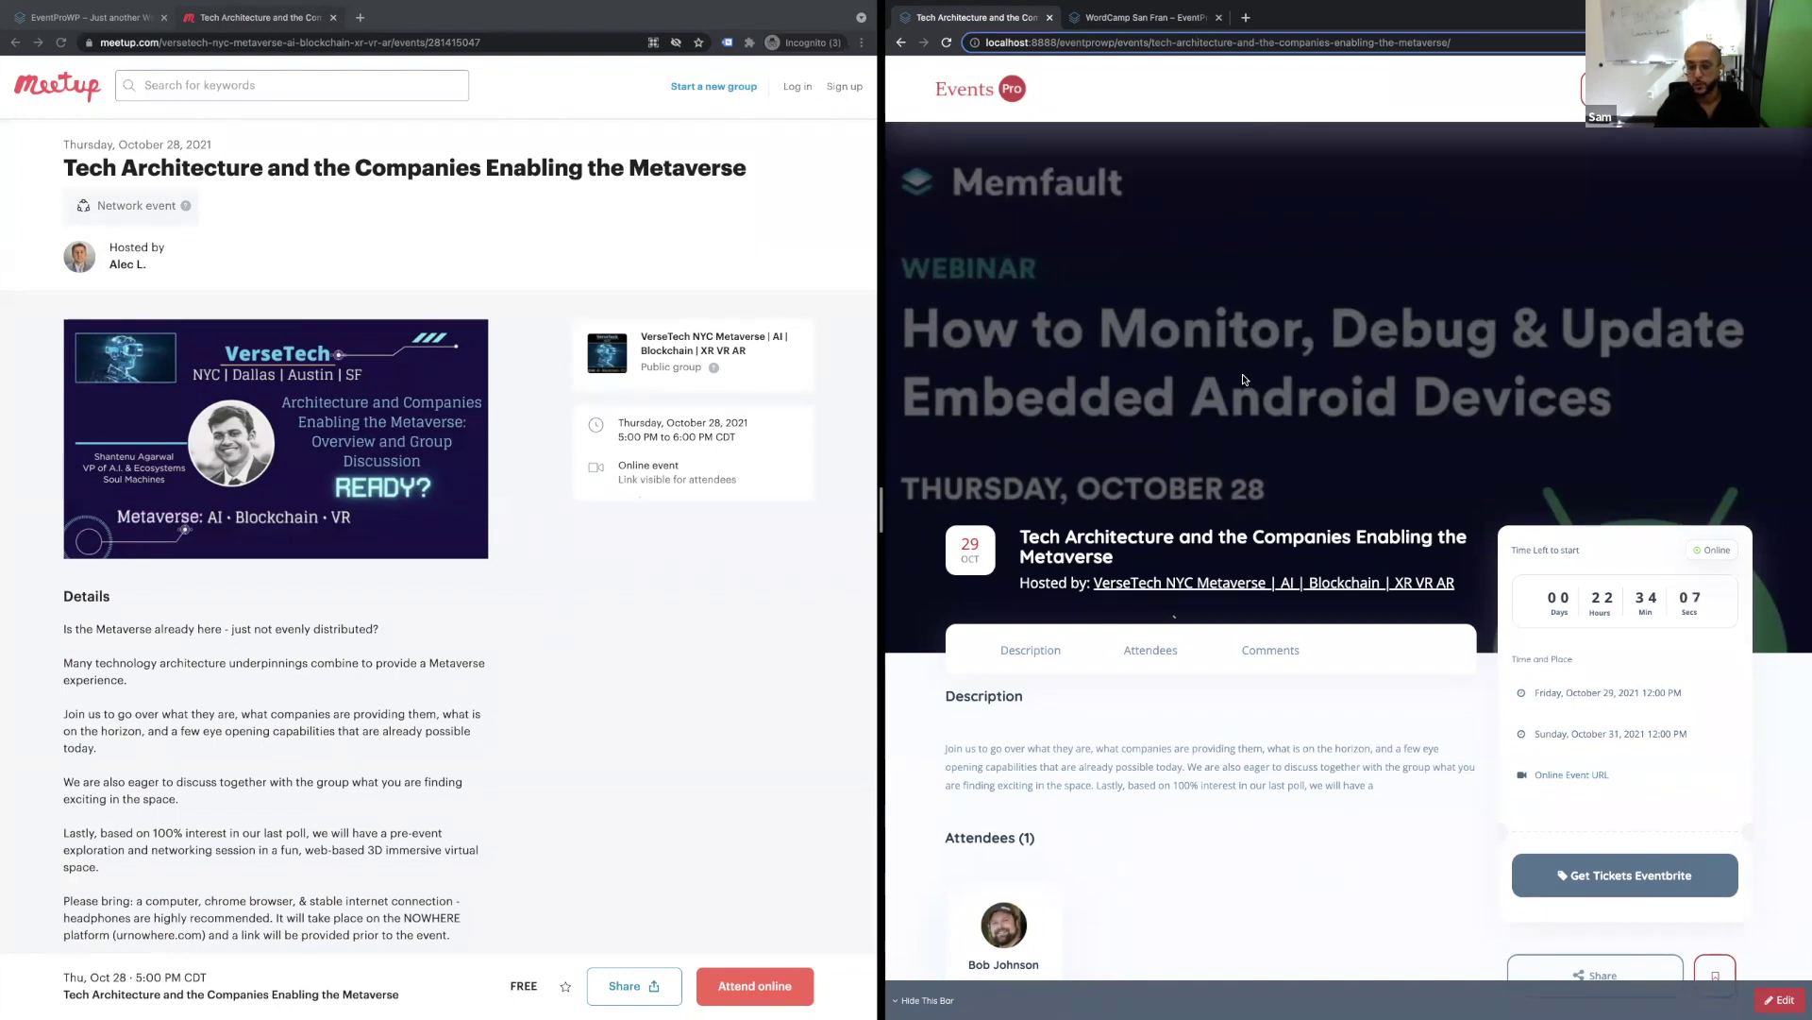
Switch desktop spaces to the one showing the WordPress admin and All Groups dashboards.
{"action": "scroll", "coordinate": [1243, 379], "scroll_direction": "down", "scroll_amount": 5}
{"action": "scroll", "coordinate": [1244, 379], "scroll_direction": "up", "scroll_amount": 5}
{"action": "key", "text": "ctrl+Right"}
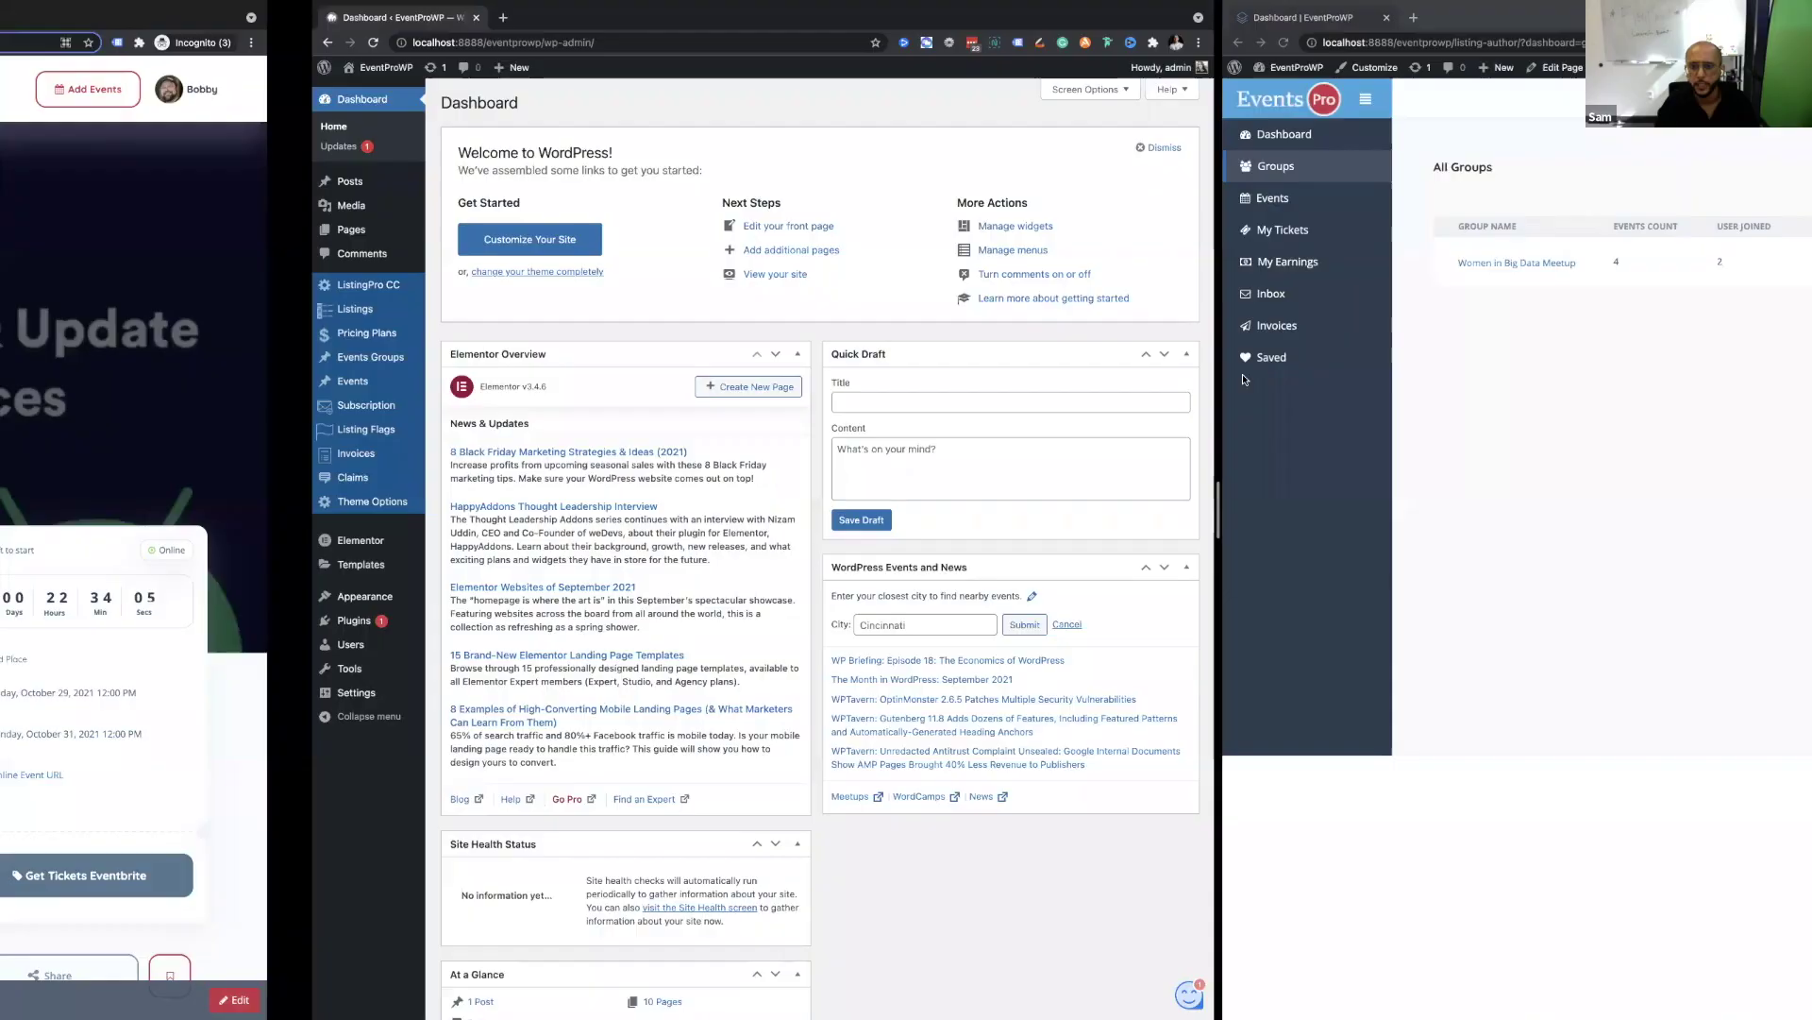
{"action": "key", "text": "ctrl+Left"}
{"action": "key", "text": "ctrl+Right"}
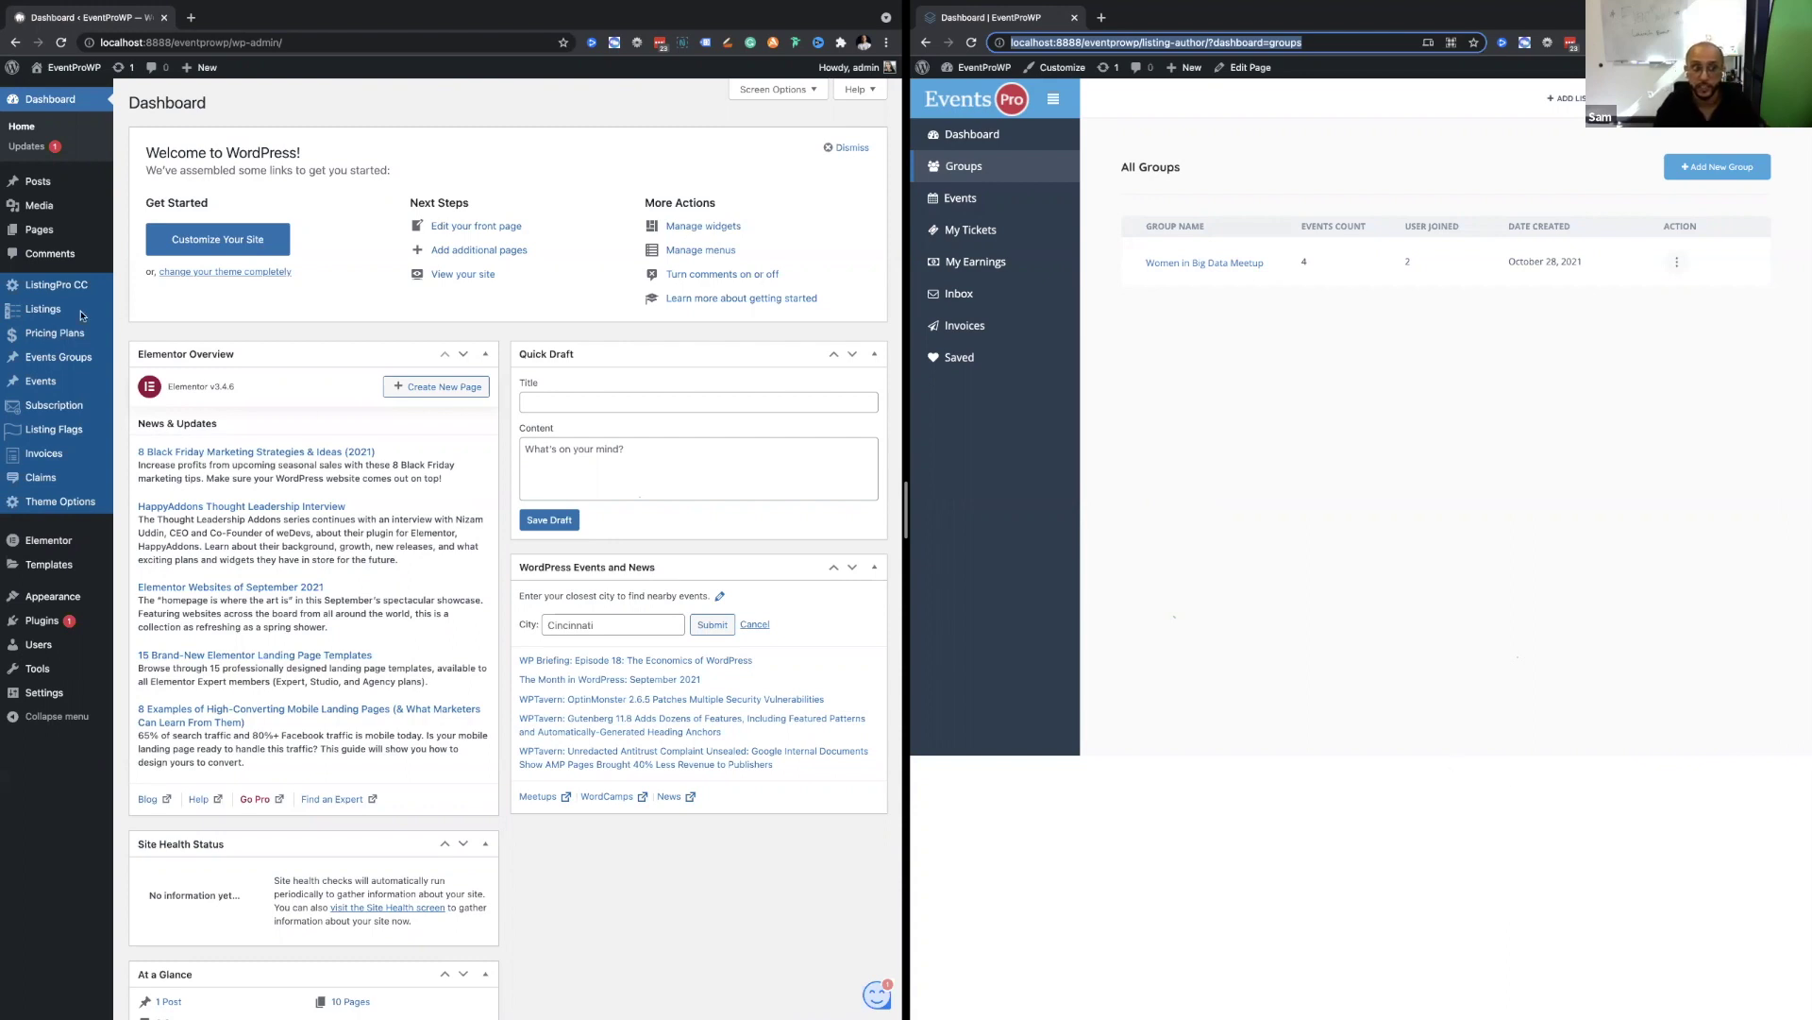
Reveal the Listings submenu in the WordPress admin and scroll through the page.
{"action": "mouse_move", "coordinate": [83, 314]}
{"action": "scroll", "coordinate": [94, 316], "scroll_direction": "up", "scroll_amount": 5}
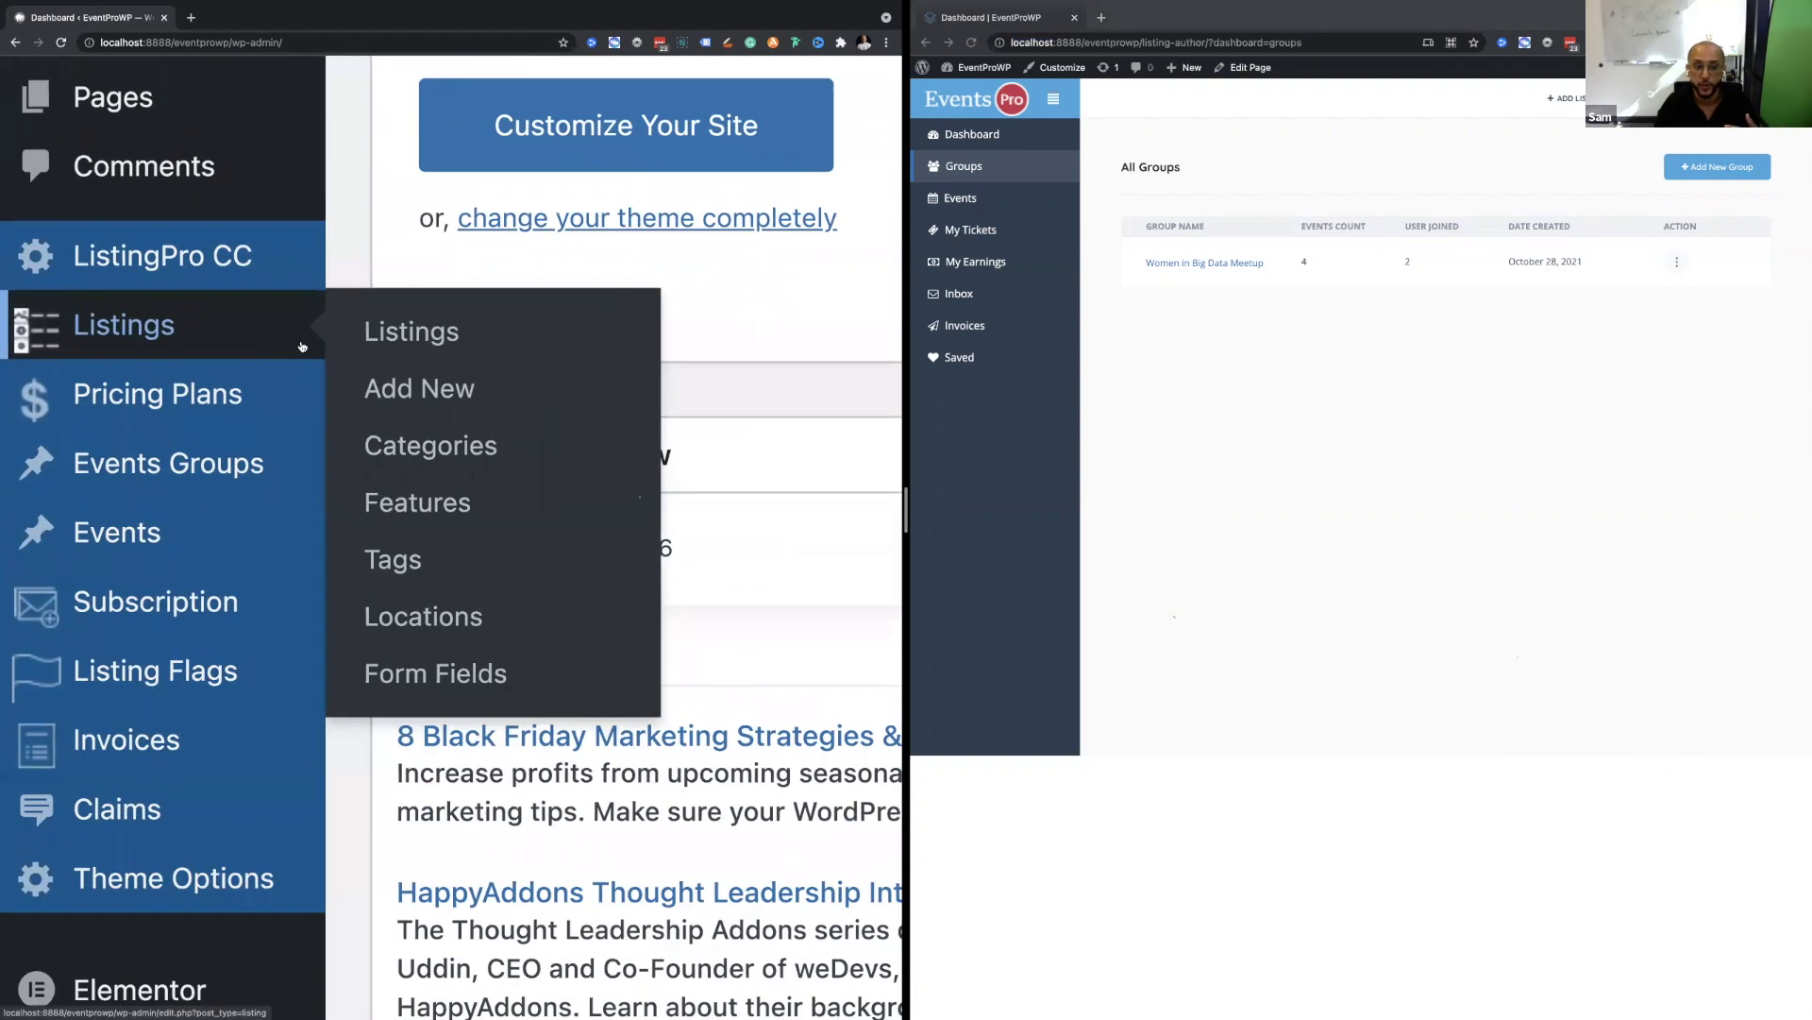
{"action": "scroll", "coordinate": [400, 334], "scroll_direction": "down", "scroll_amount": 5}
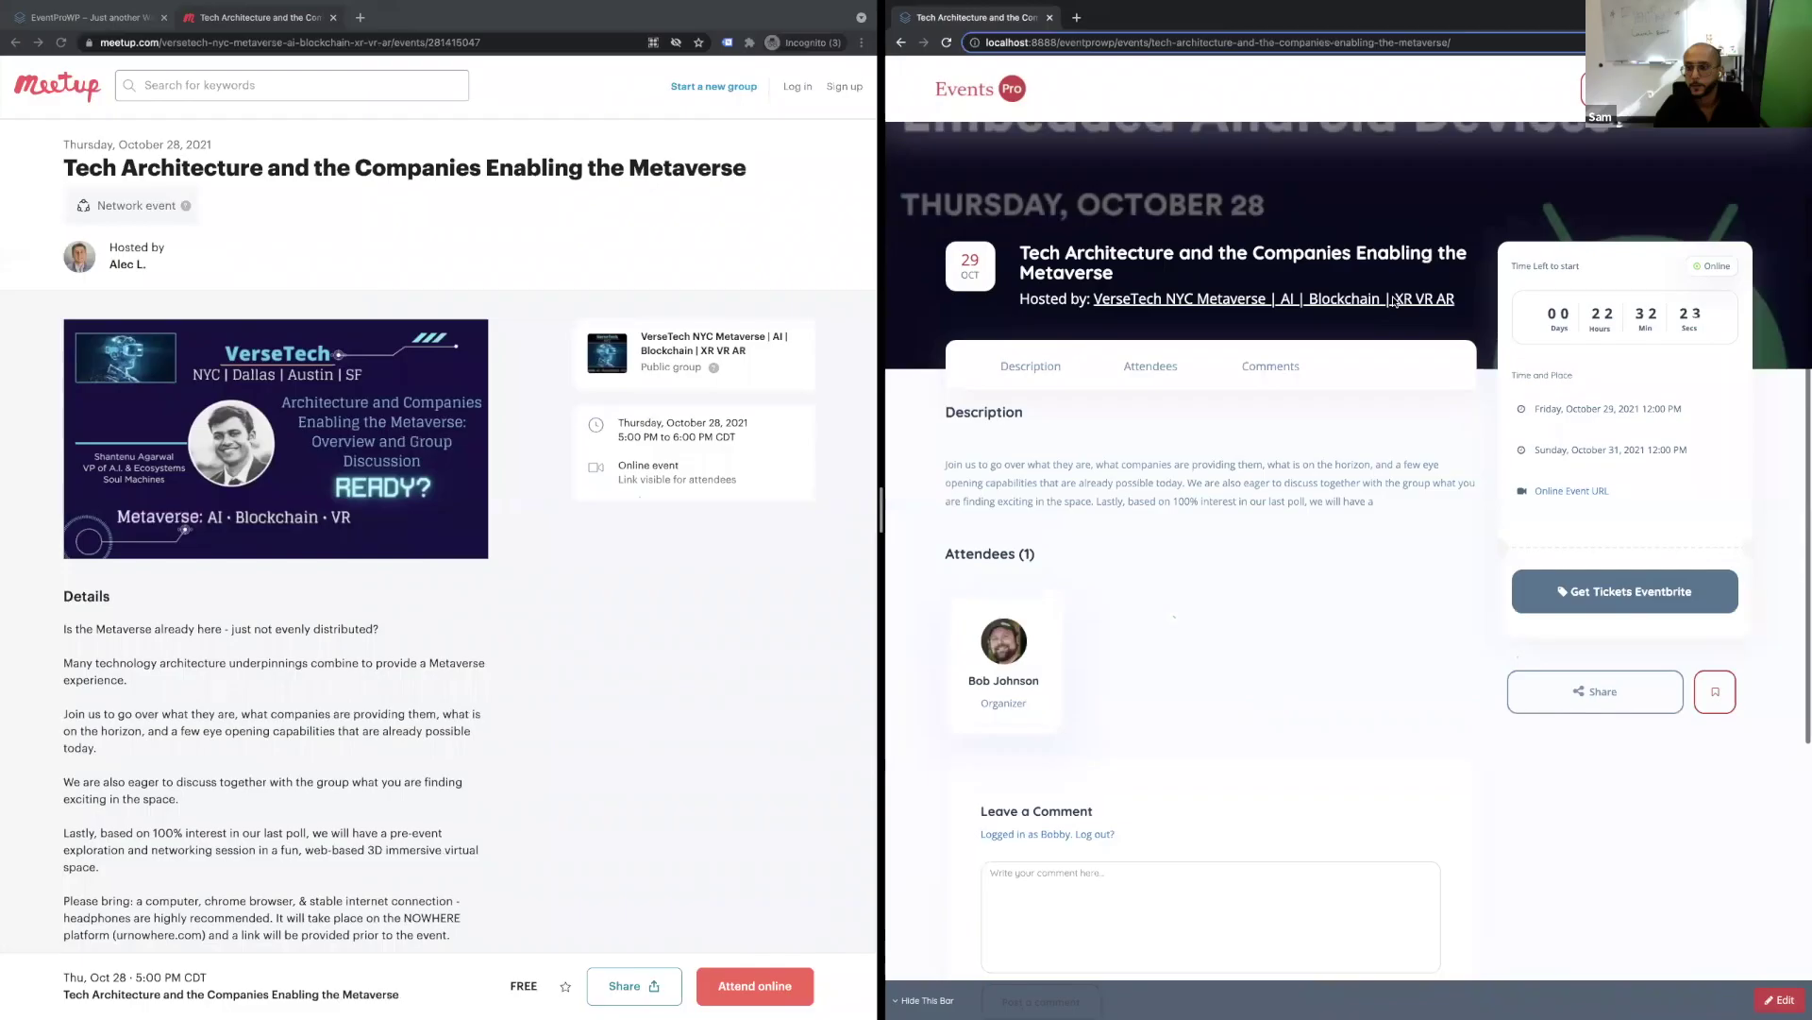
{"action": "scroll", "coordinate": [1395, 301], "scroll_direction": "up", "scroll_amount": 3}
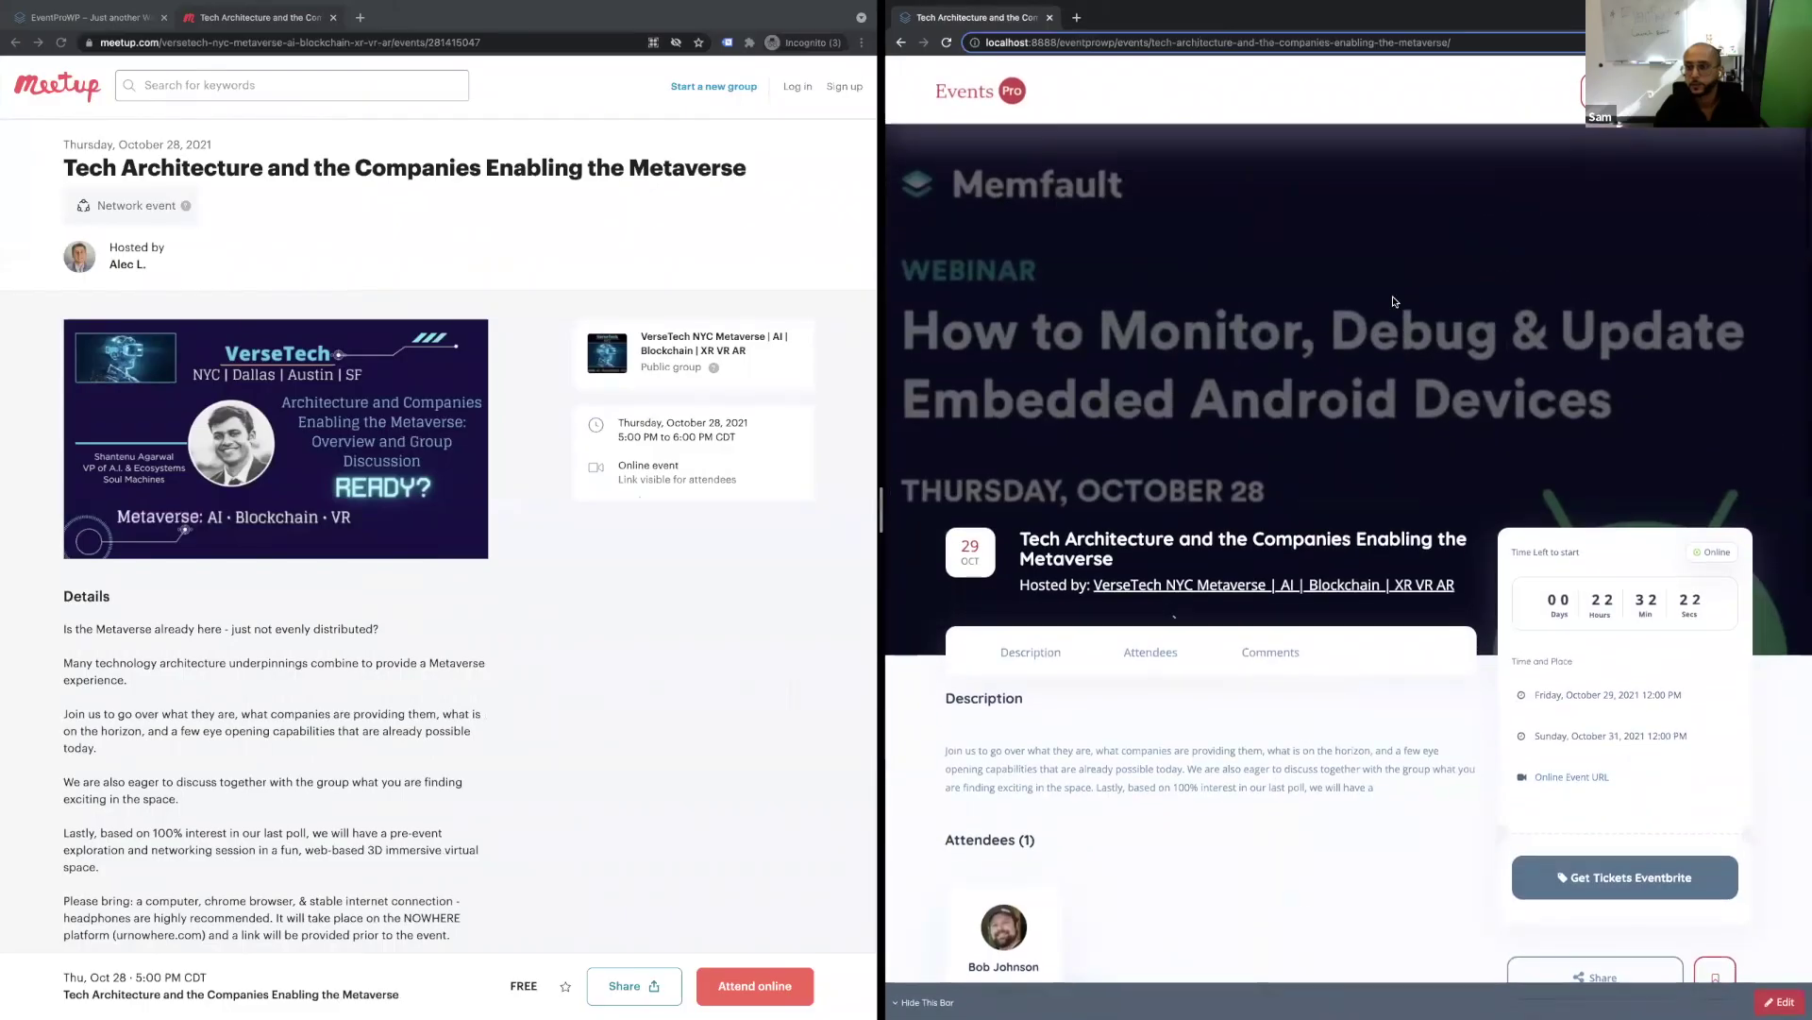
View the Ignite The Hunger In You Summit event, then open Update Profile from the avatar menu.
{"action": "key", "text": "alt+Left"}
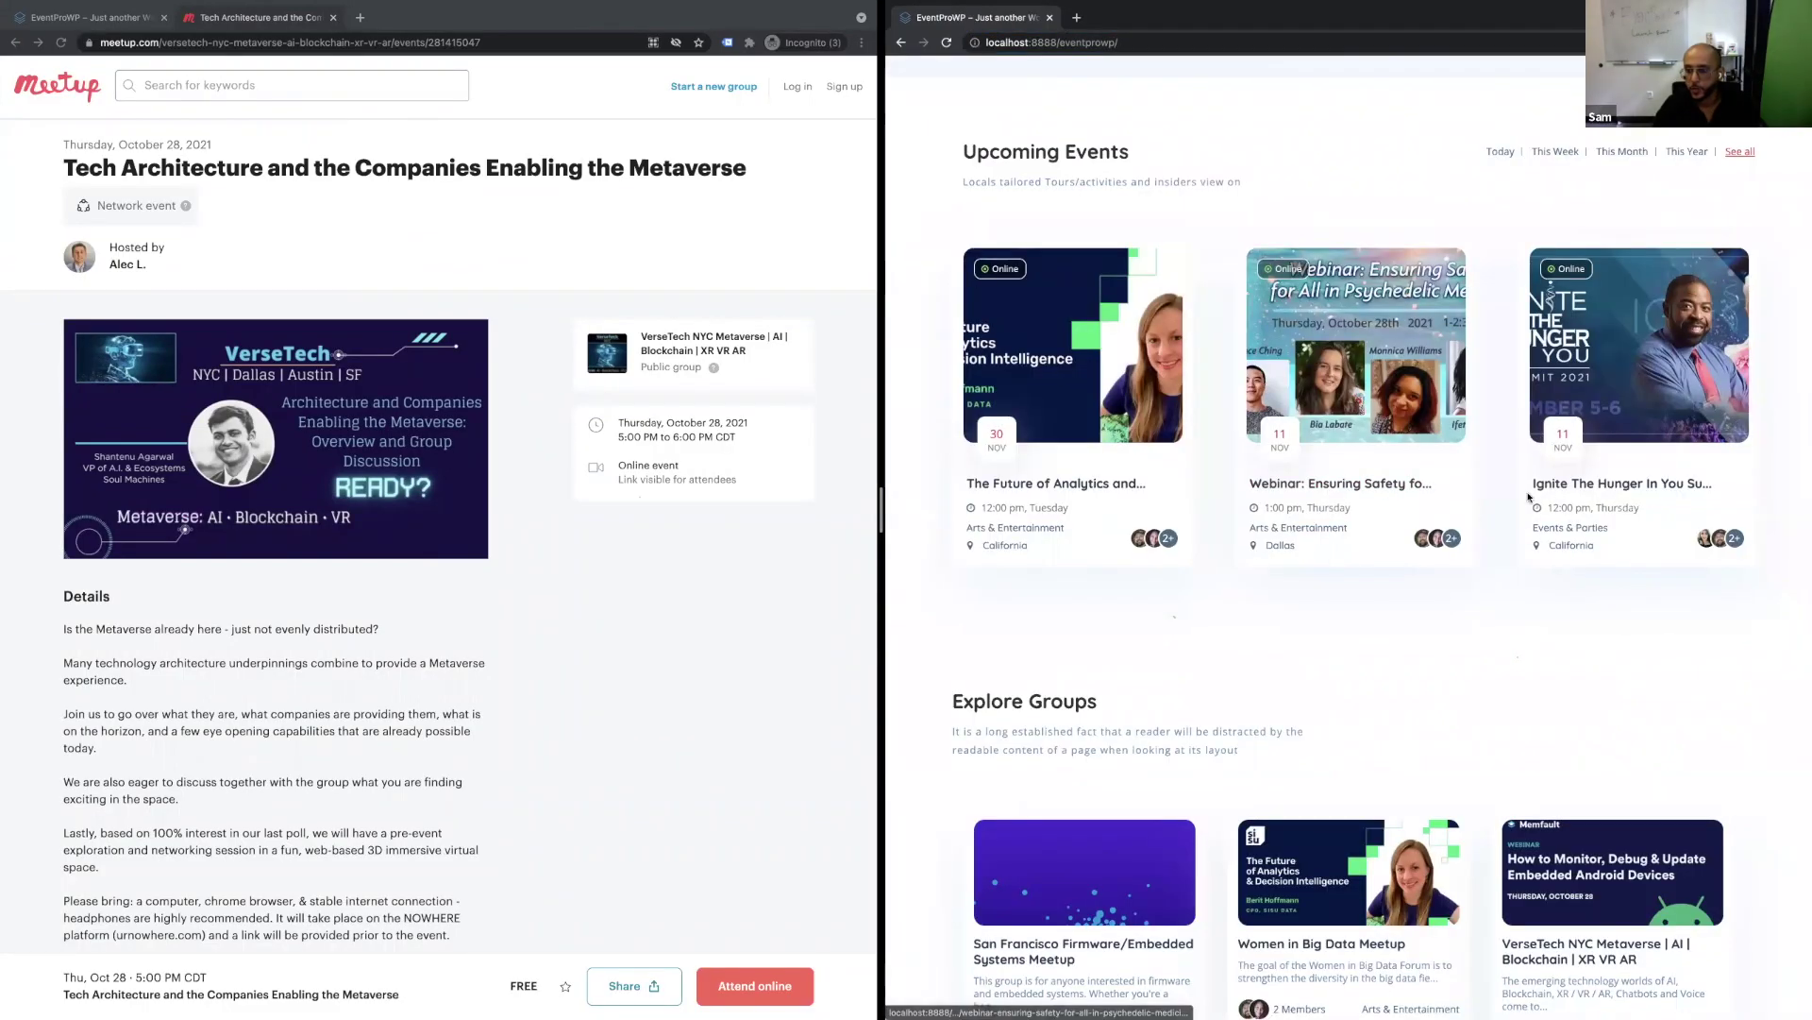
{"action": "left_click", "coordinate": [1570, 498]}
{"action": "scroll", "coordinate": [1572, 529], "scroll_direction": "down", "scroll_amount": 6}
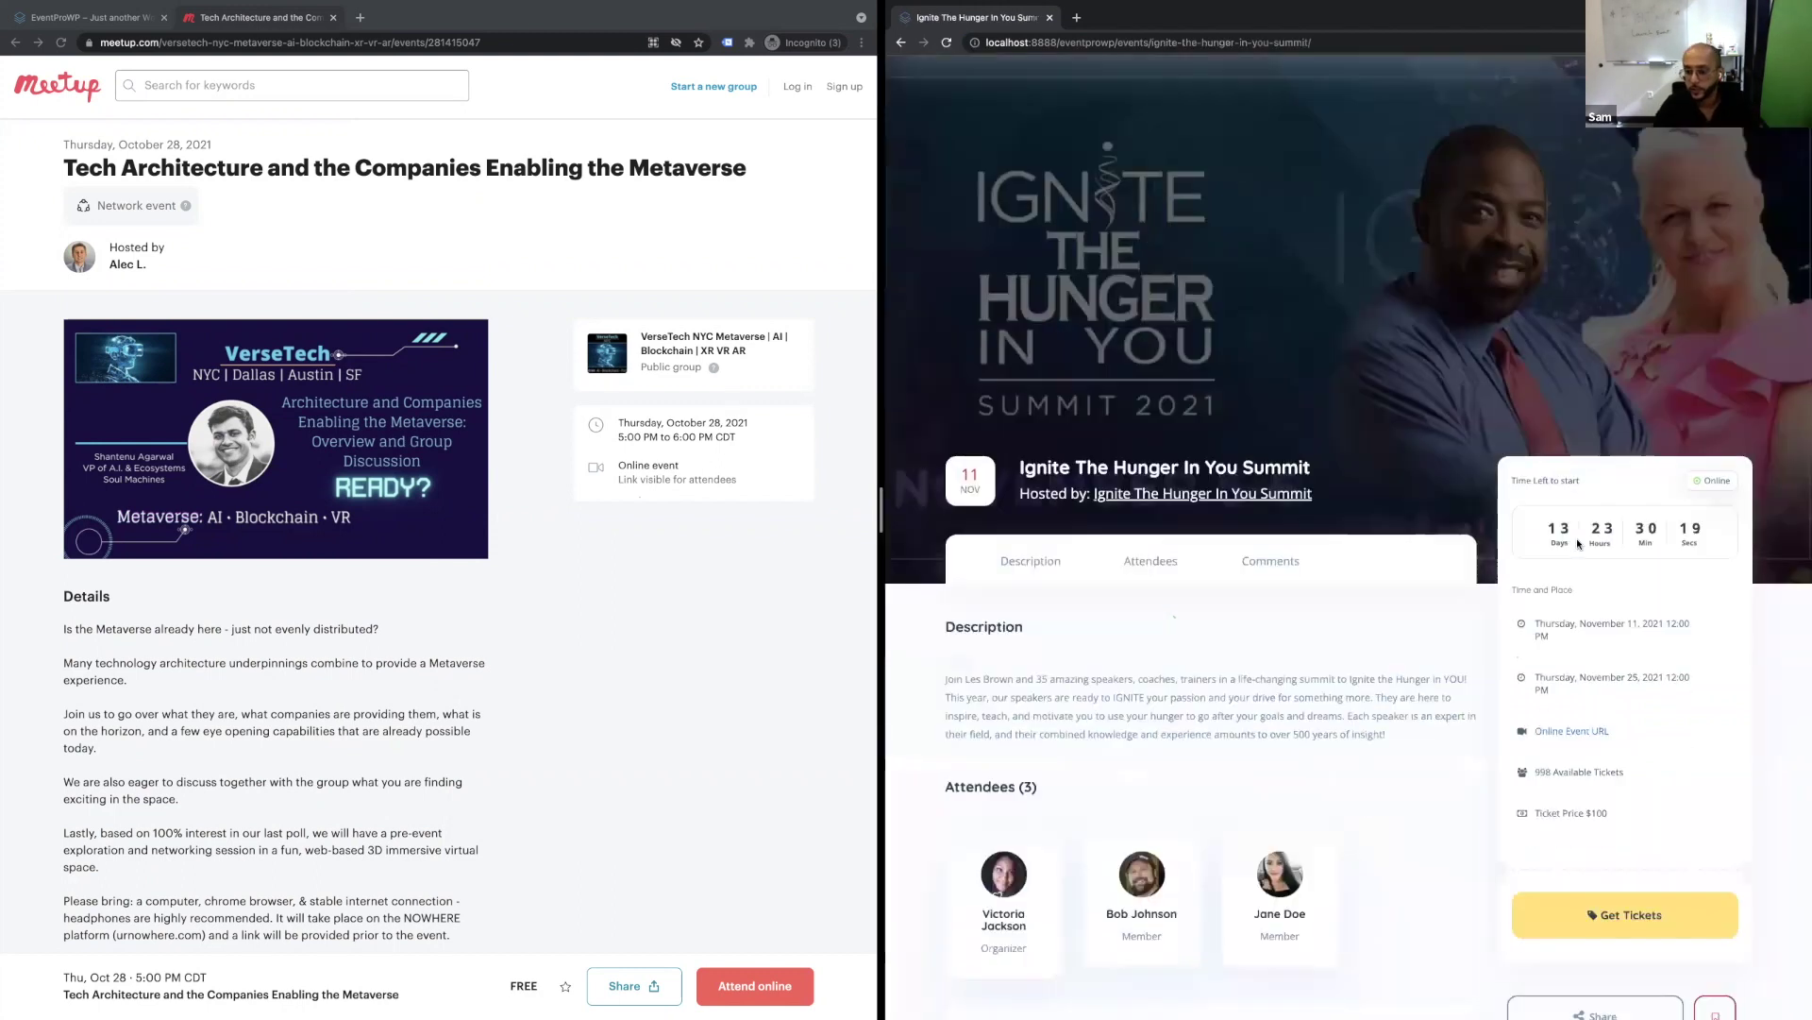
{"action": "scroll", "coordinate": [1573, 556], "scroll_direction": "up", "scroll_amount": 1}
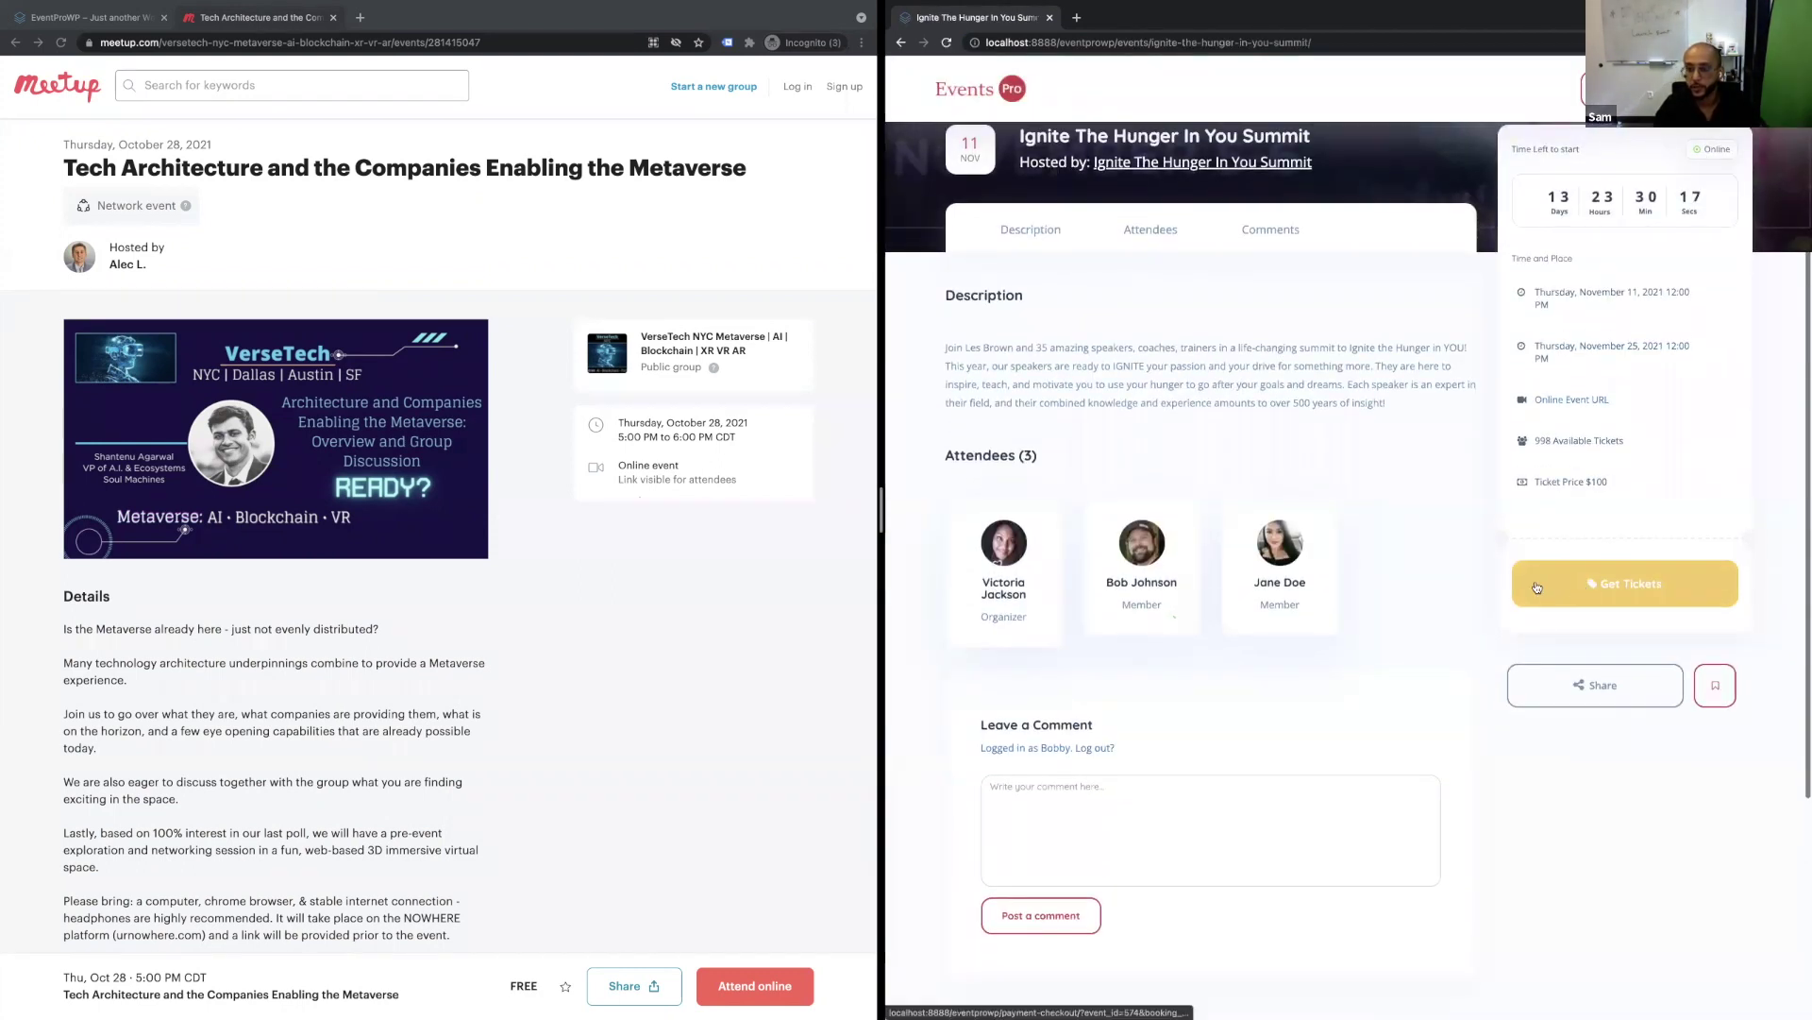
{"action": "scroll", "coordinate": [1217, 595], "scroll_direction": "up", "scroll_amount": 1}
{"action": "scroll", "coordinate": [1215, 635], "scroll_direction": "up", "scroll_amount": 4}
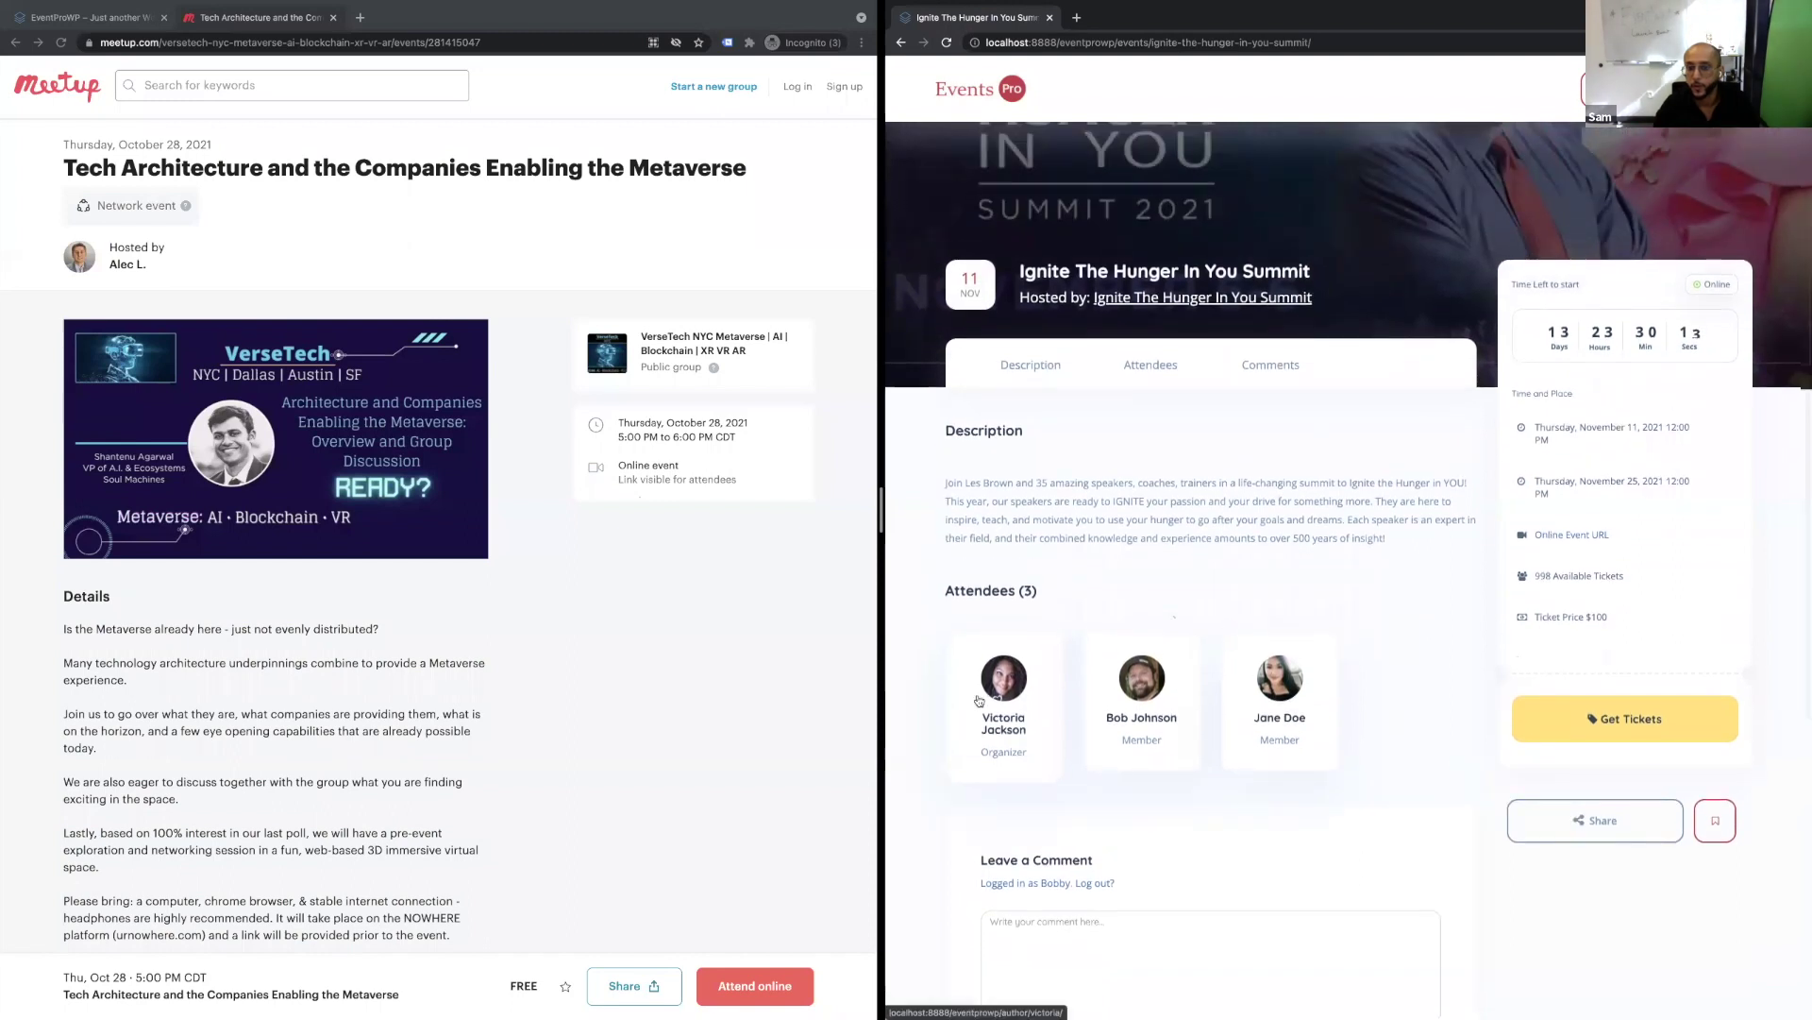
{"action": "scroll", "coordinate": [1463, 431], "scroll_direction": "up", "scroll_amount": 1}
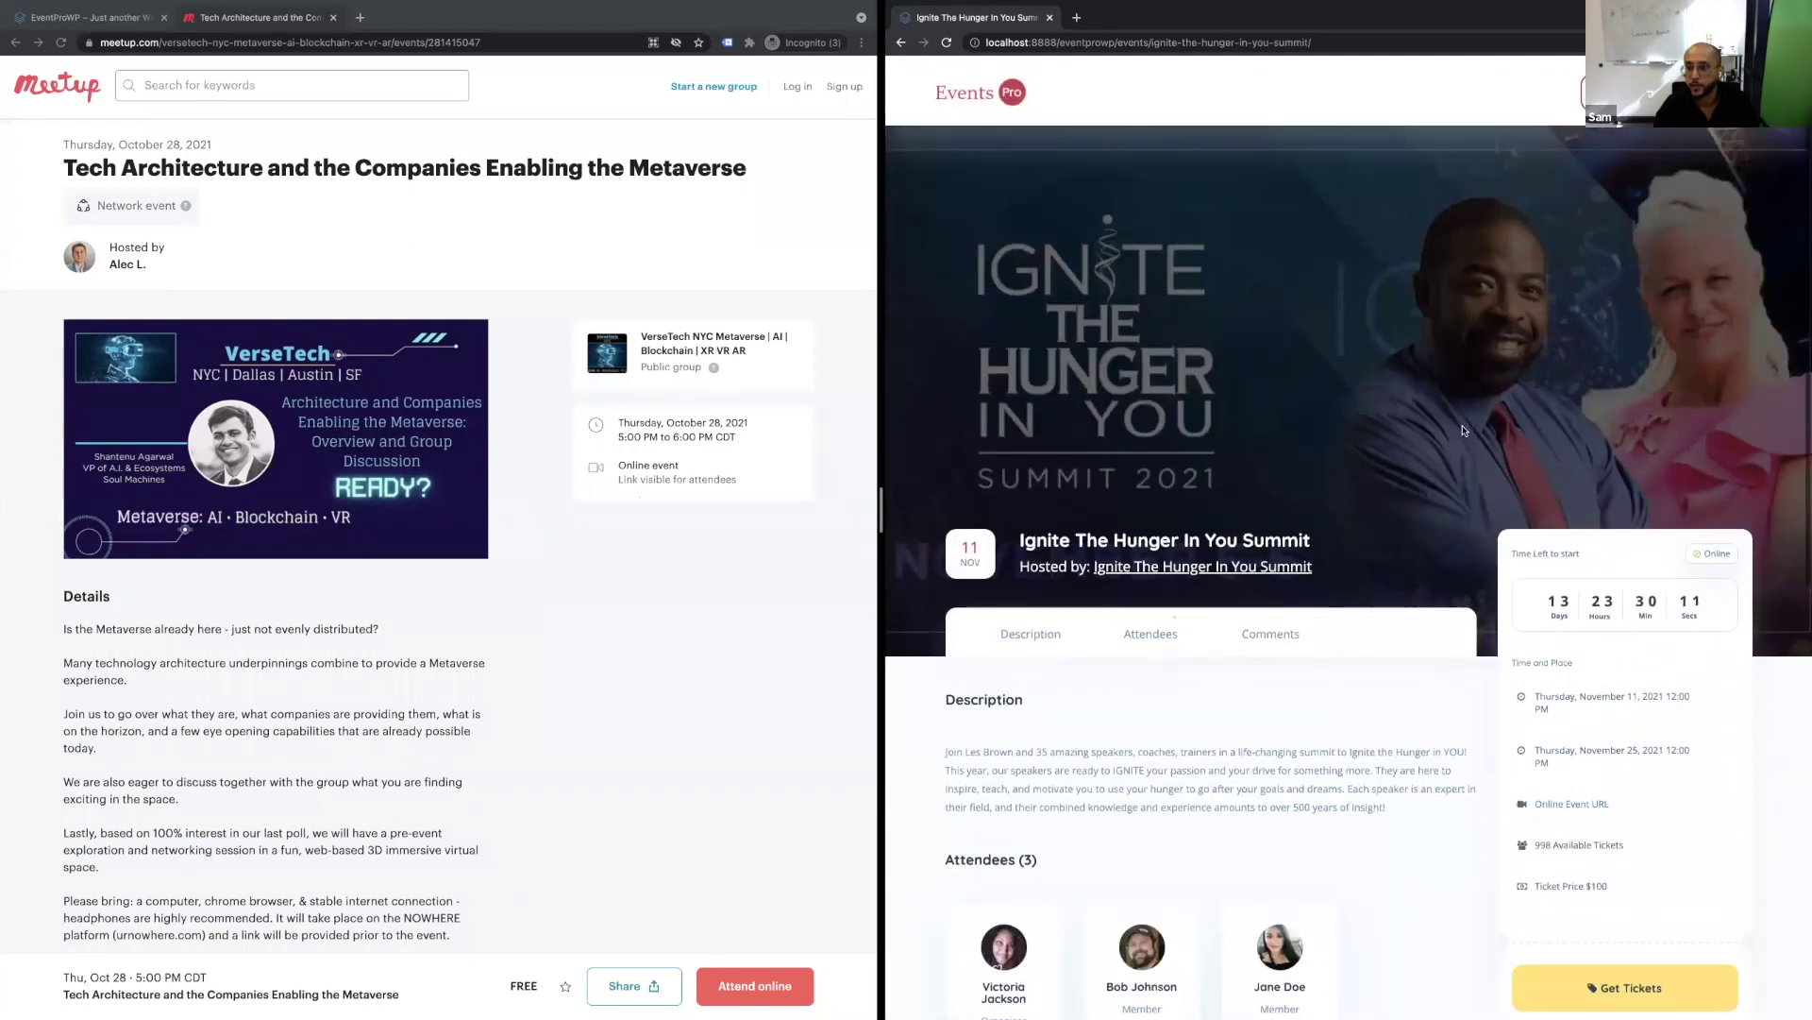
{"action": "mouse_move", "coordinate": [1595, 90]}
{"action": "left_click", "coordinate": [1672, 146]}
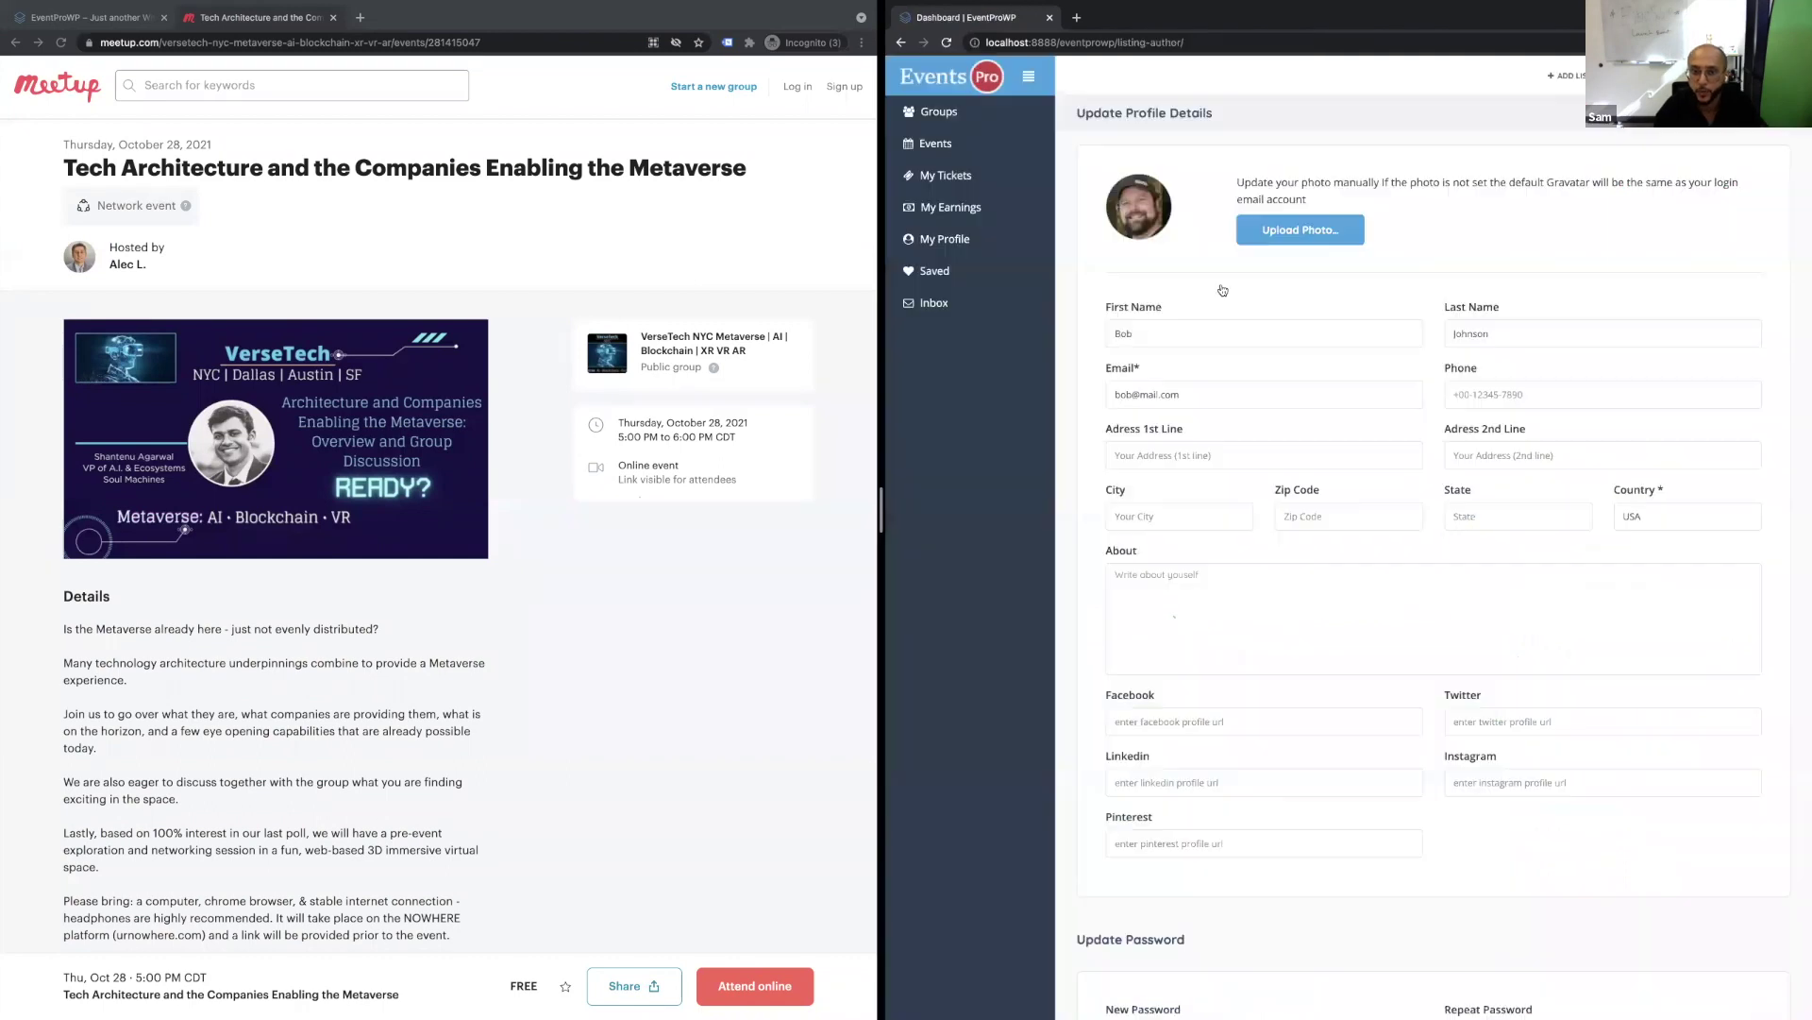
Check My Tickets, then My Earnings, and highlight the $100 current balance with its label.
{"action": "left_click", "coordinate": [969, 176]}
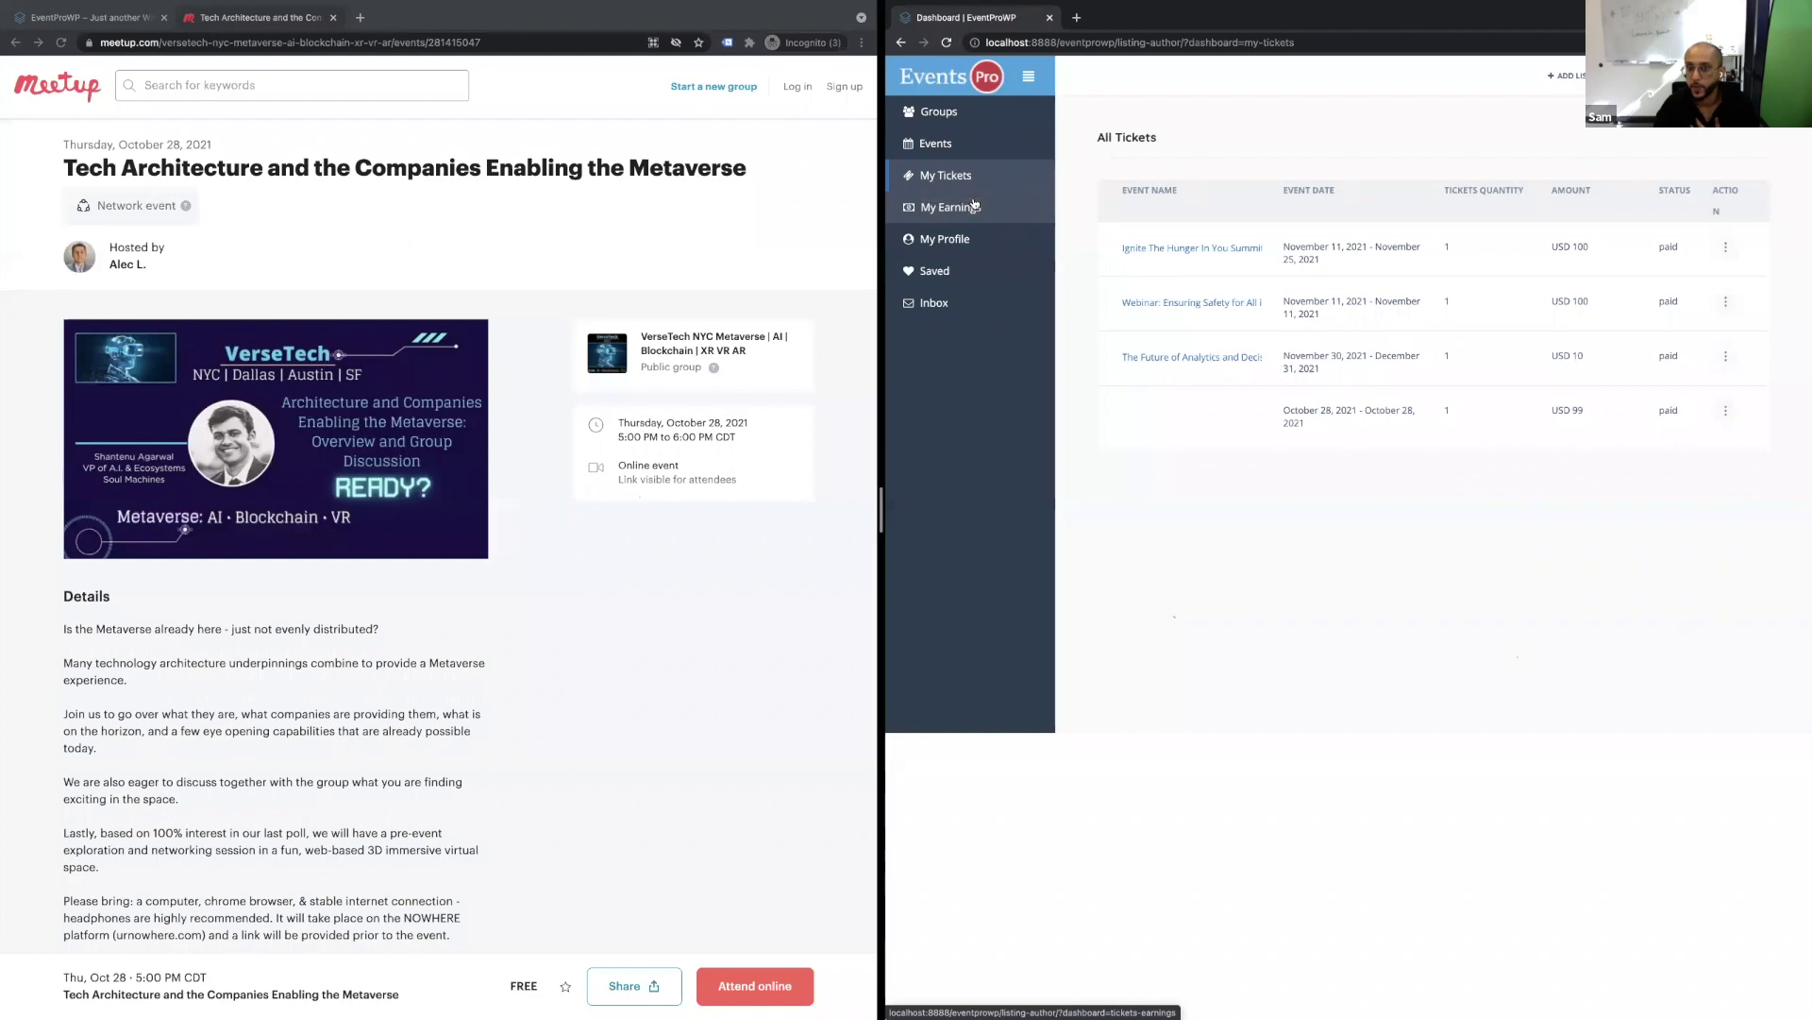
{"action": "left_click", "coordinate": [978, 214]}
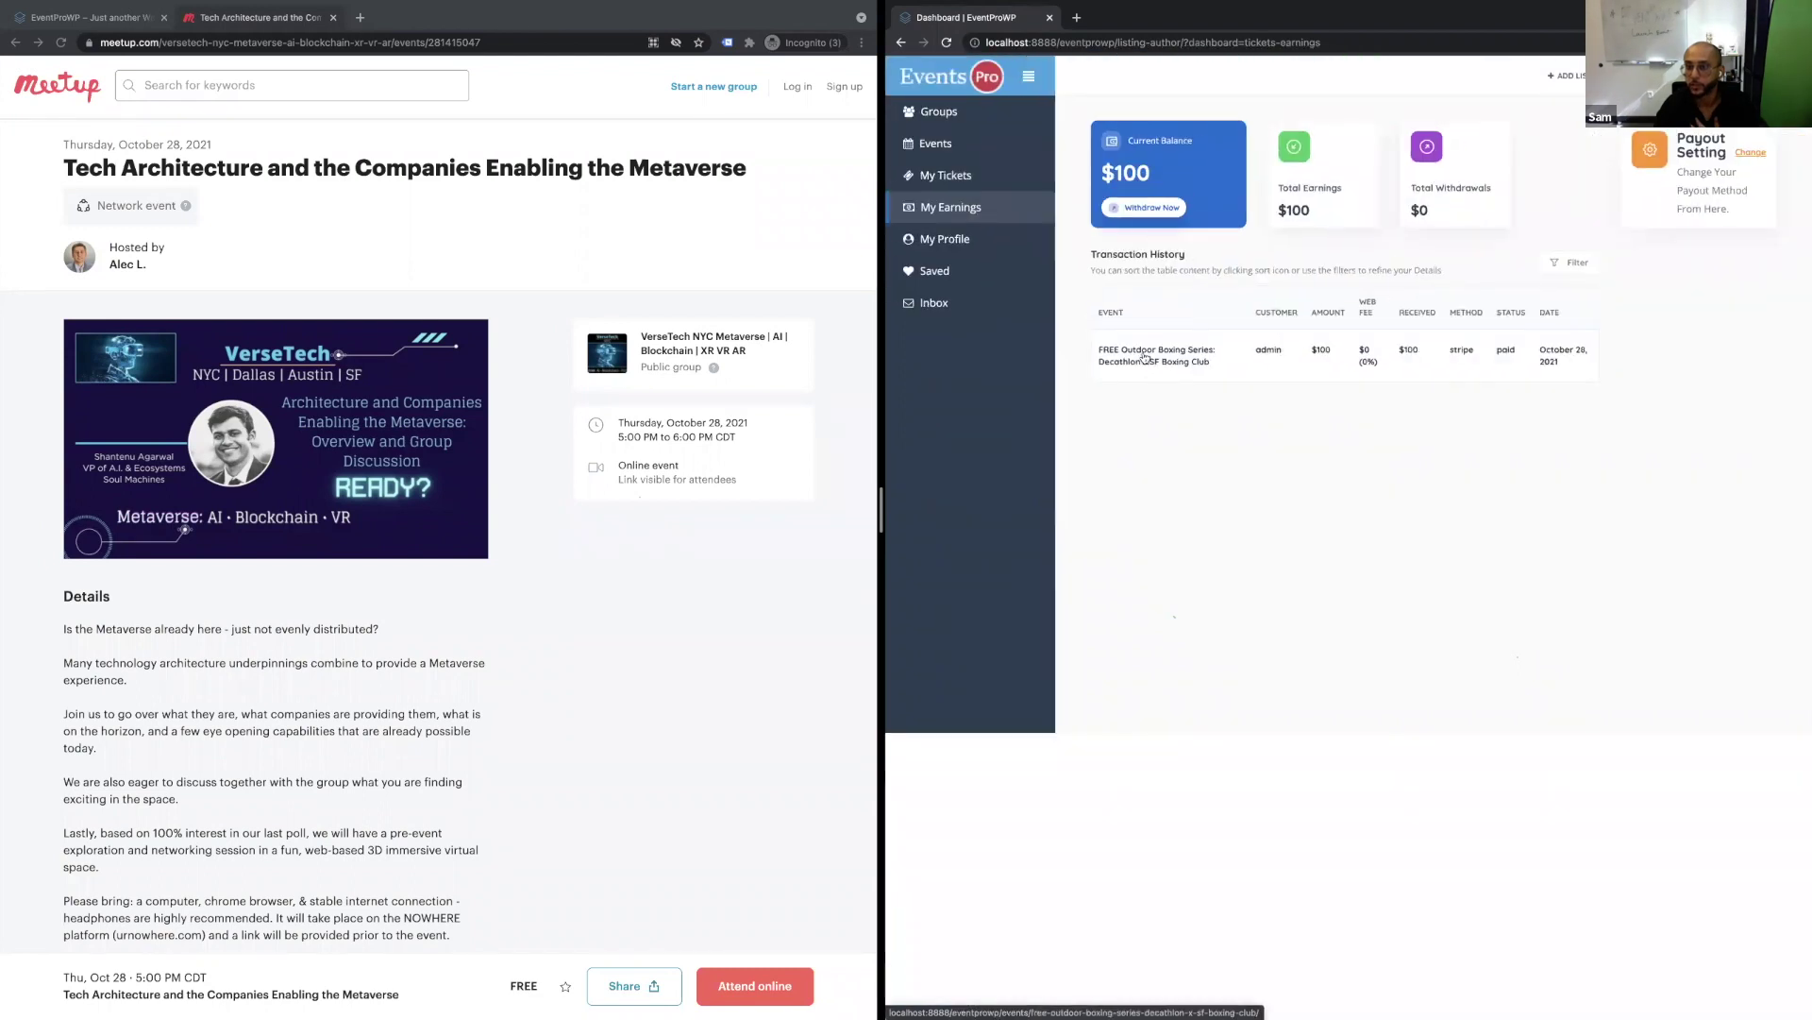
{"action": "double_click", "coordinate": [1134, 164]}
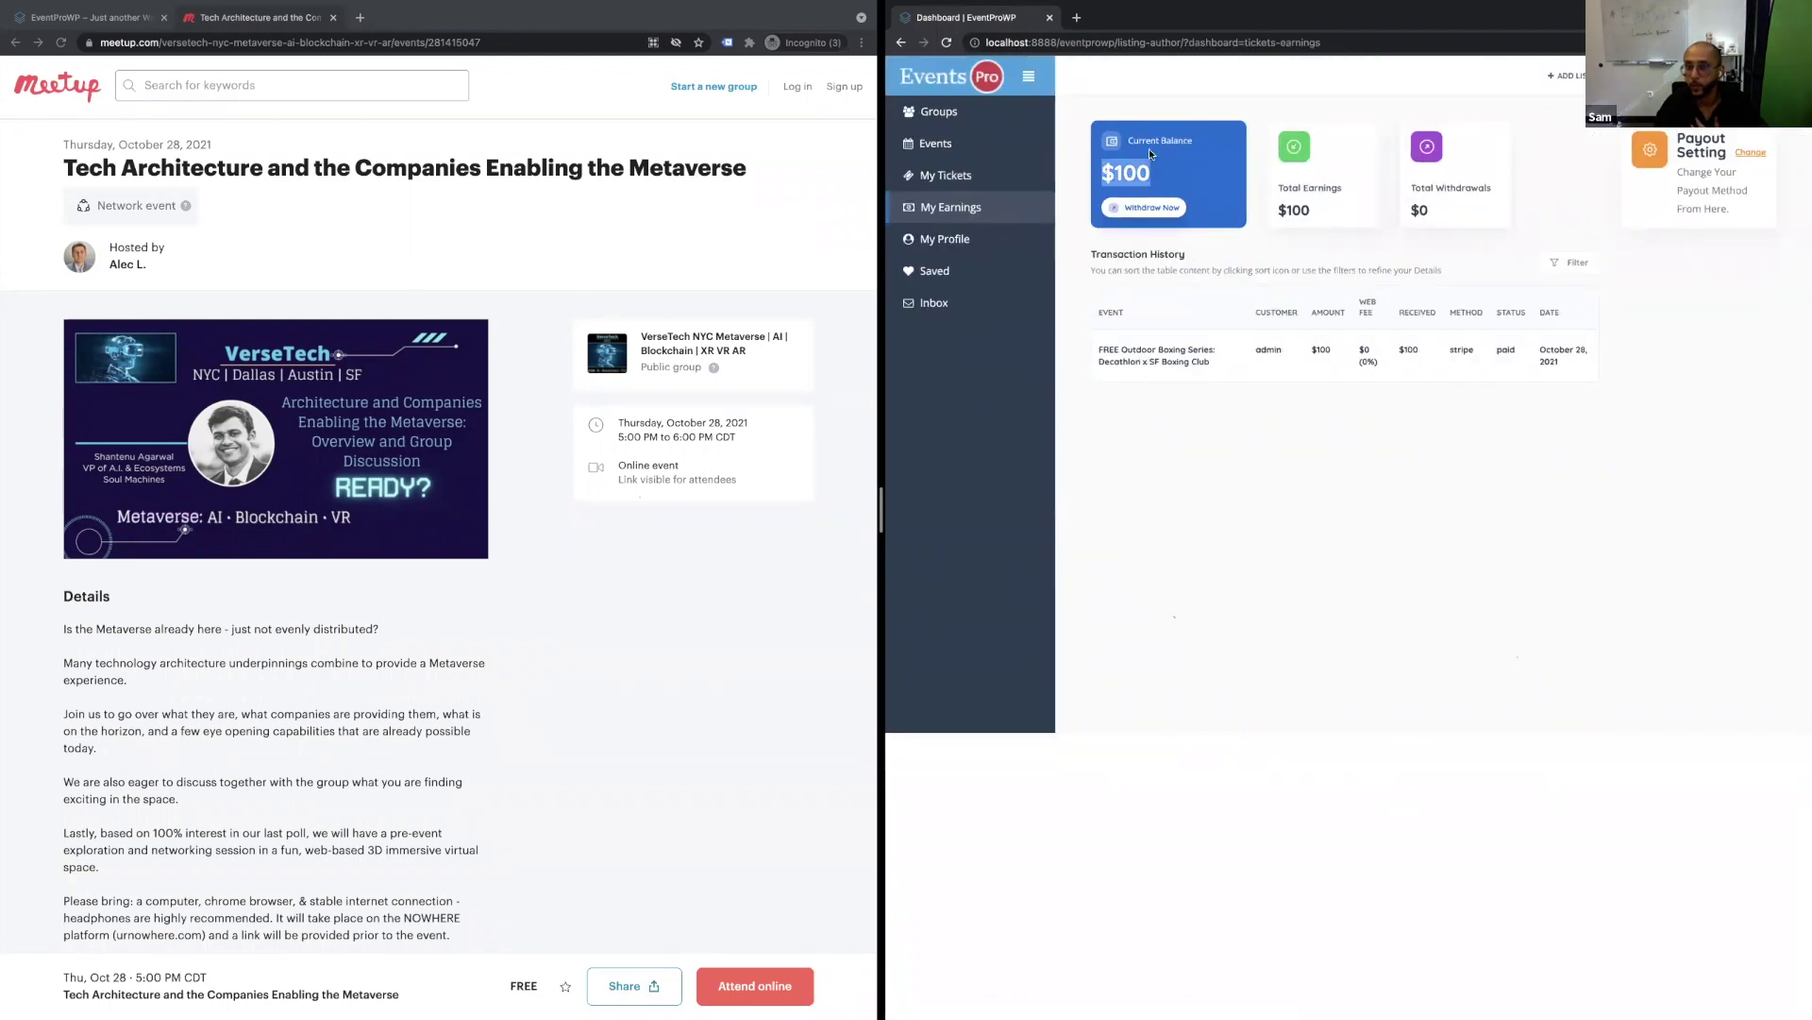
{"action": "left_click_drag", "start_coordinate": [1128, 139], "coordinate": [1195, 172]}
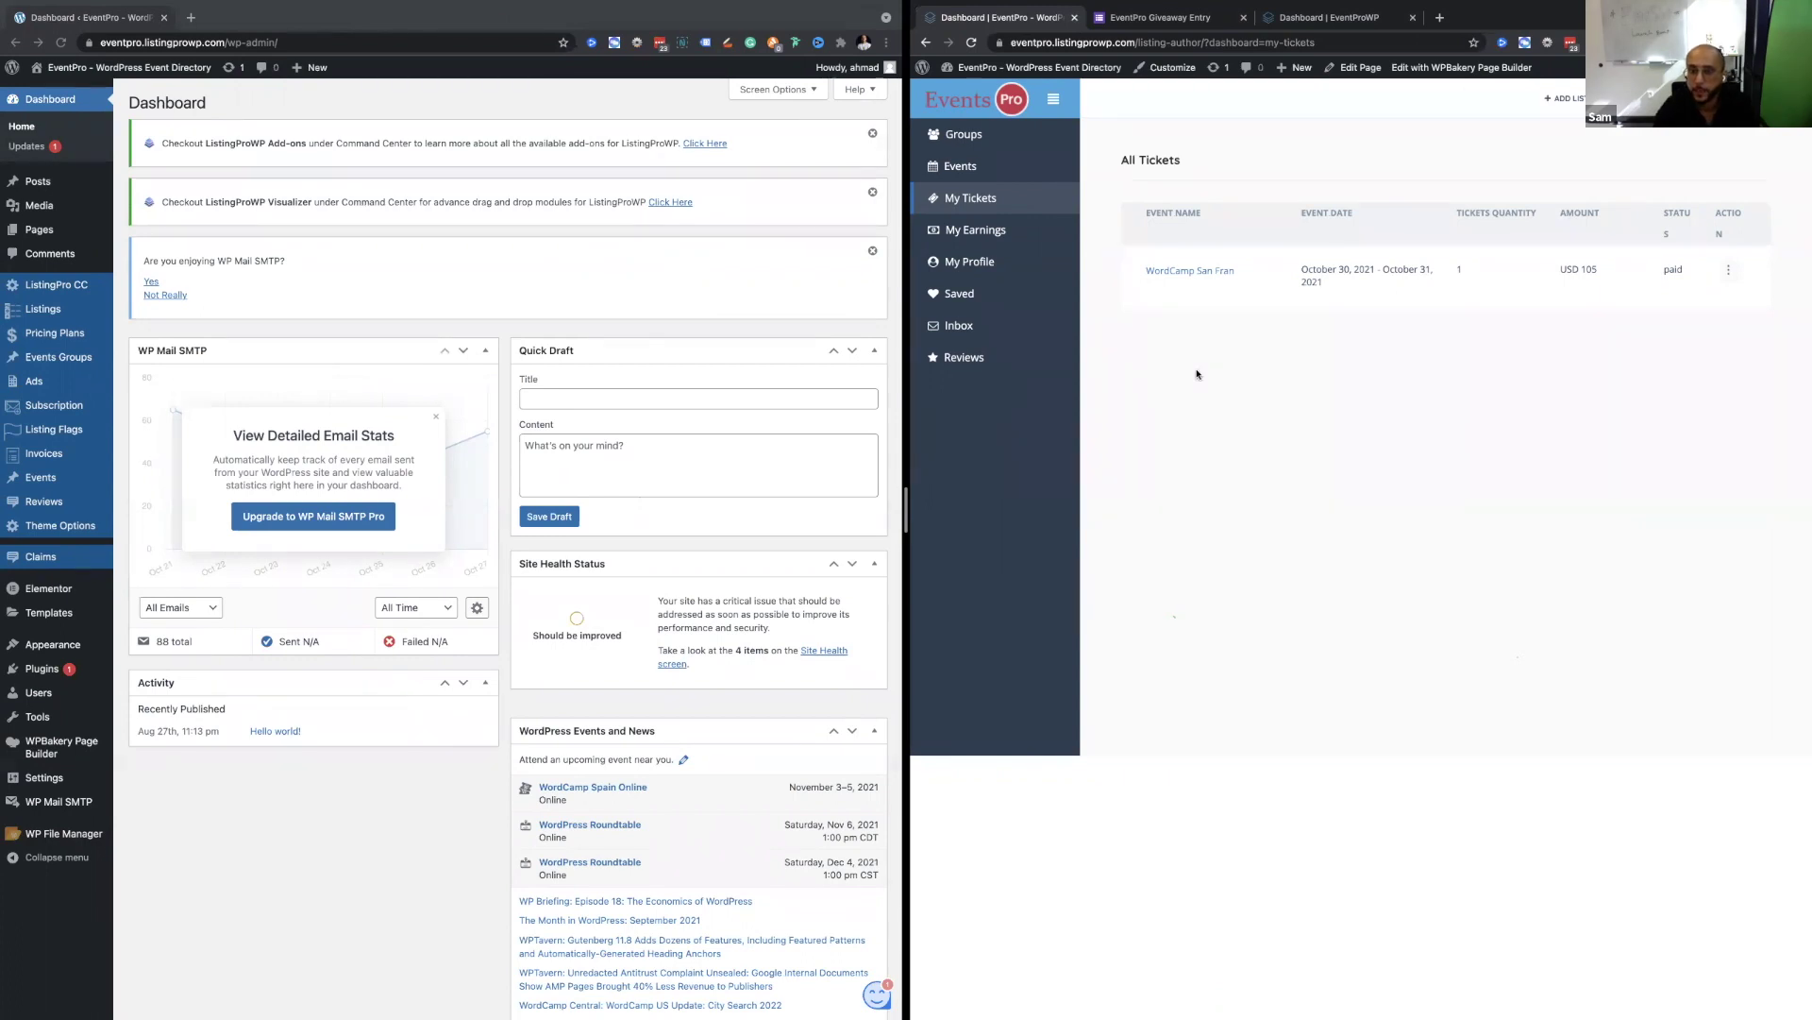
Glance at the Gist emails desktop, then return to the desktop with both dashboards.
{"action": "key", "text": "ctrl+Left"}
{"action": "key", "text": "ctrl+Left"}
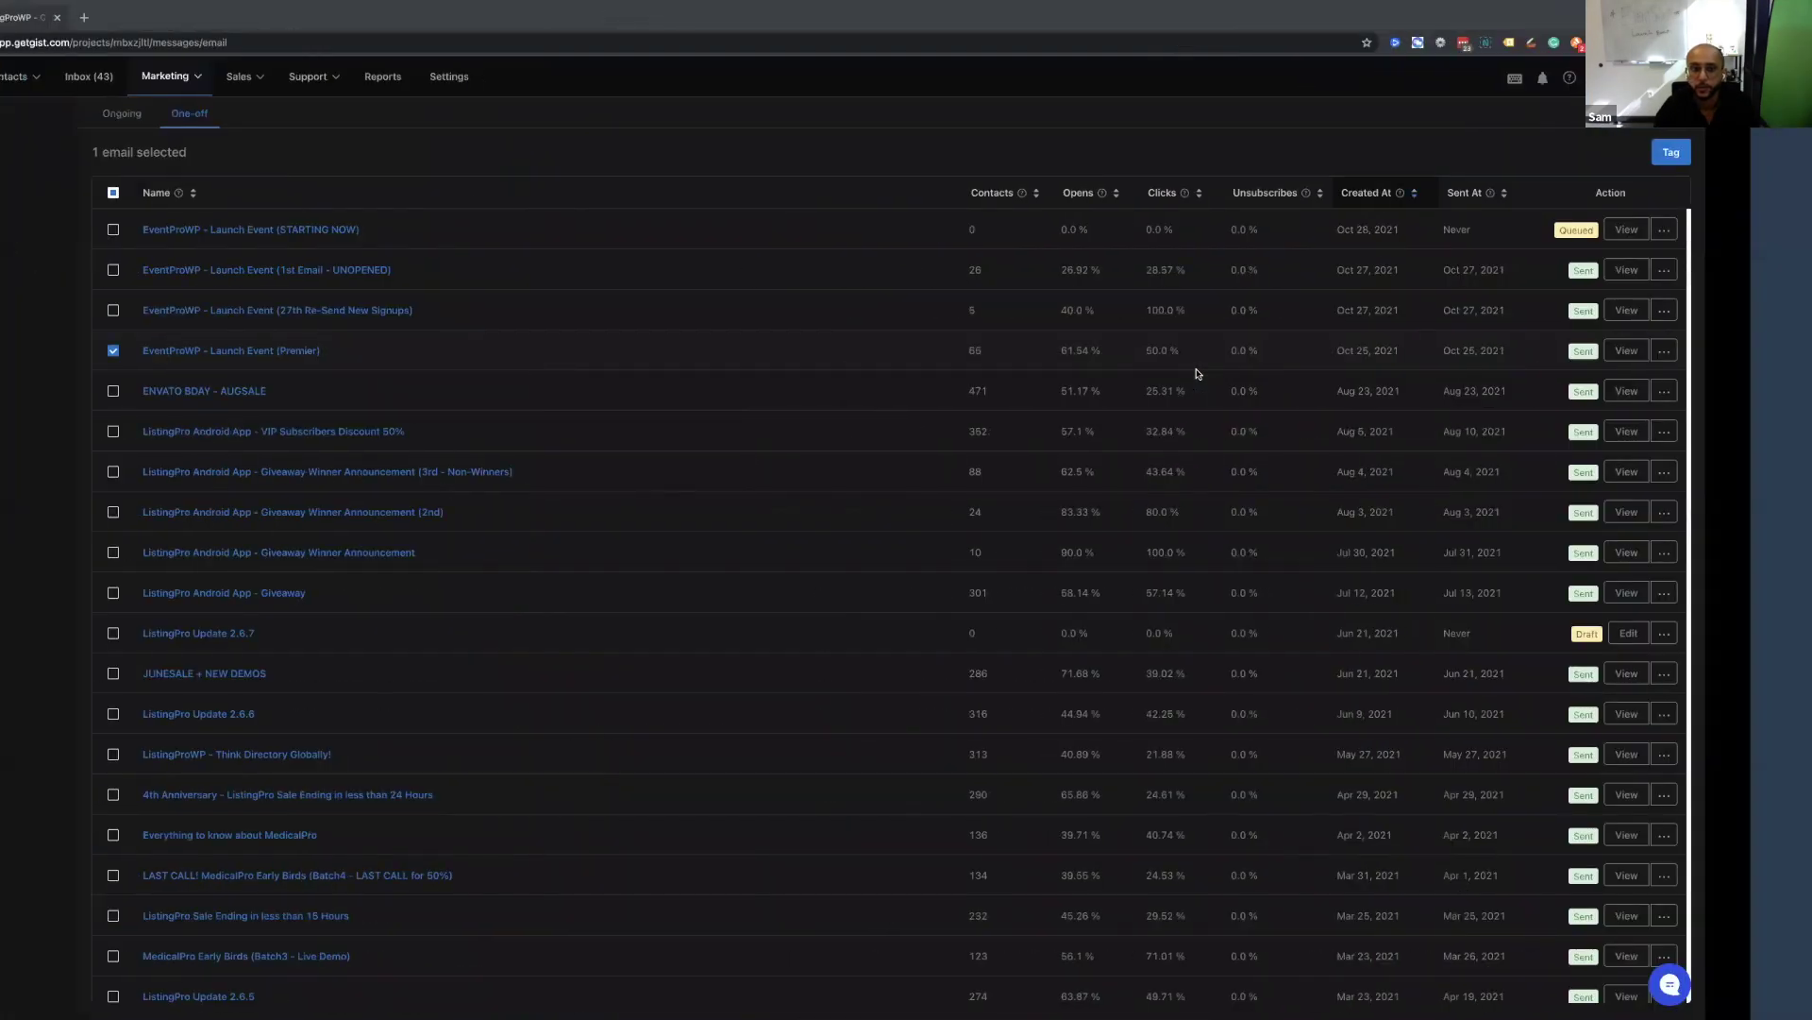
{"action": "key", "text": "ctrl+Right"}
{"action": "key", "text": "ctrl+Right"}
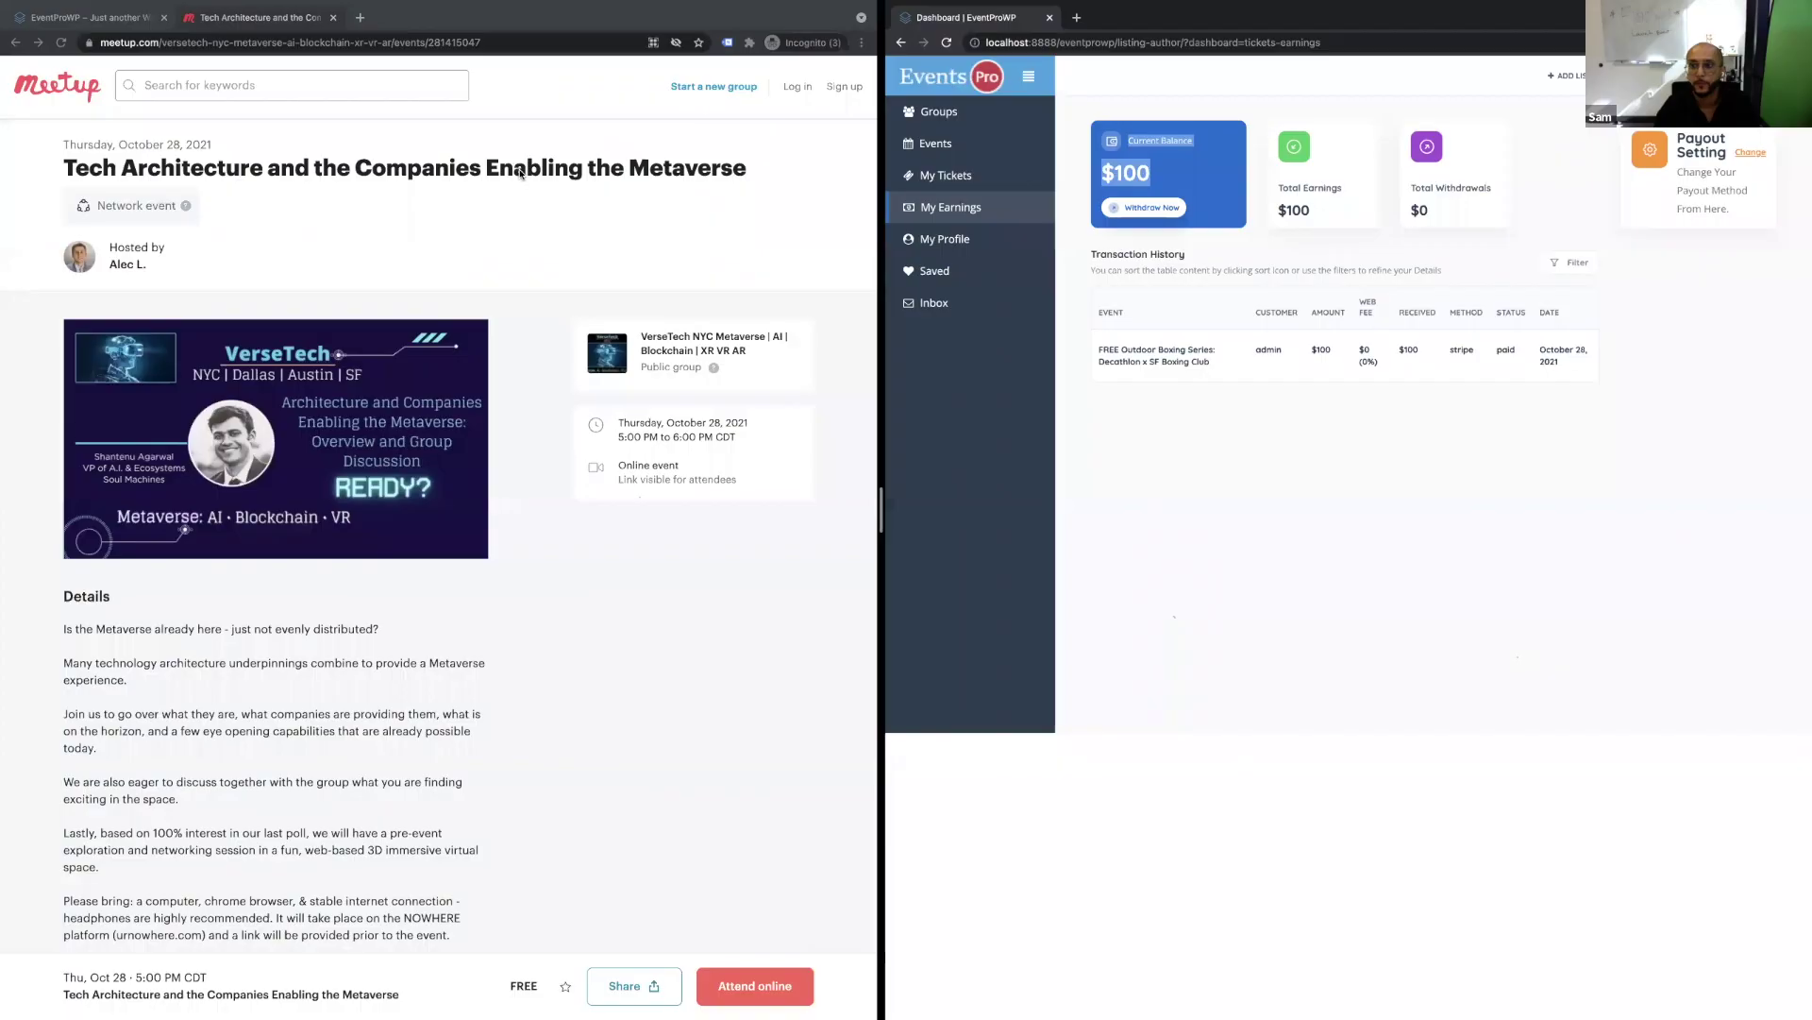
{"action": "key", "text": "ctrl+Right"}
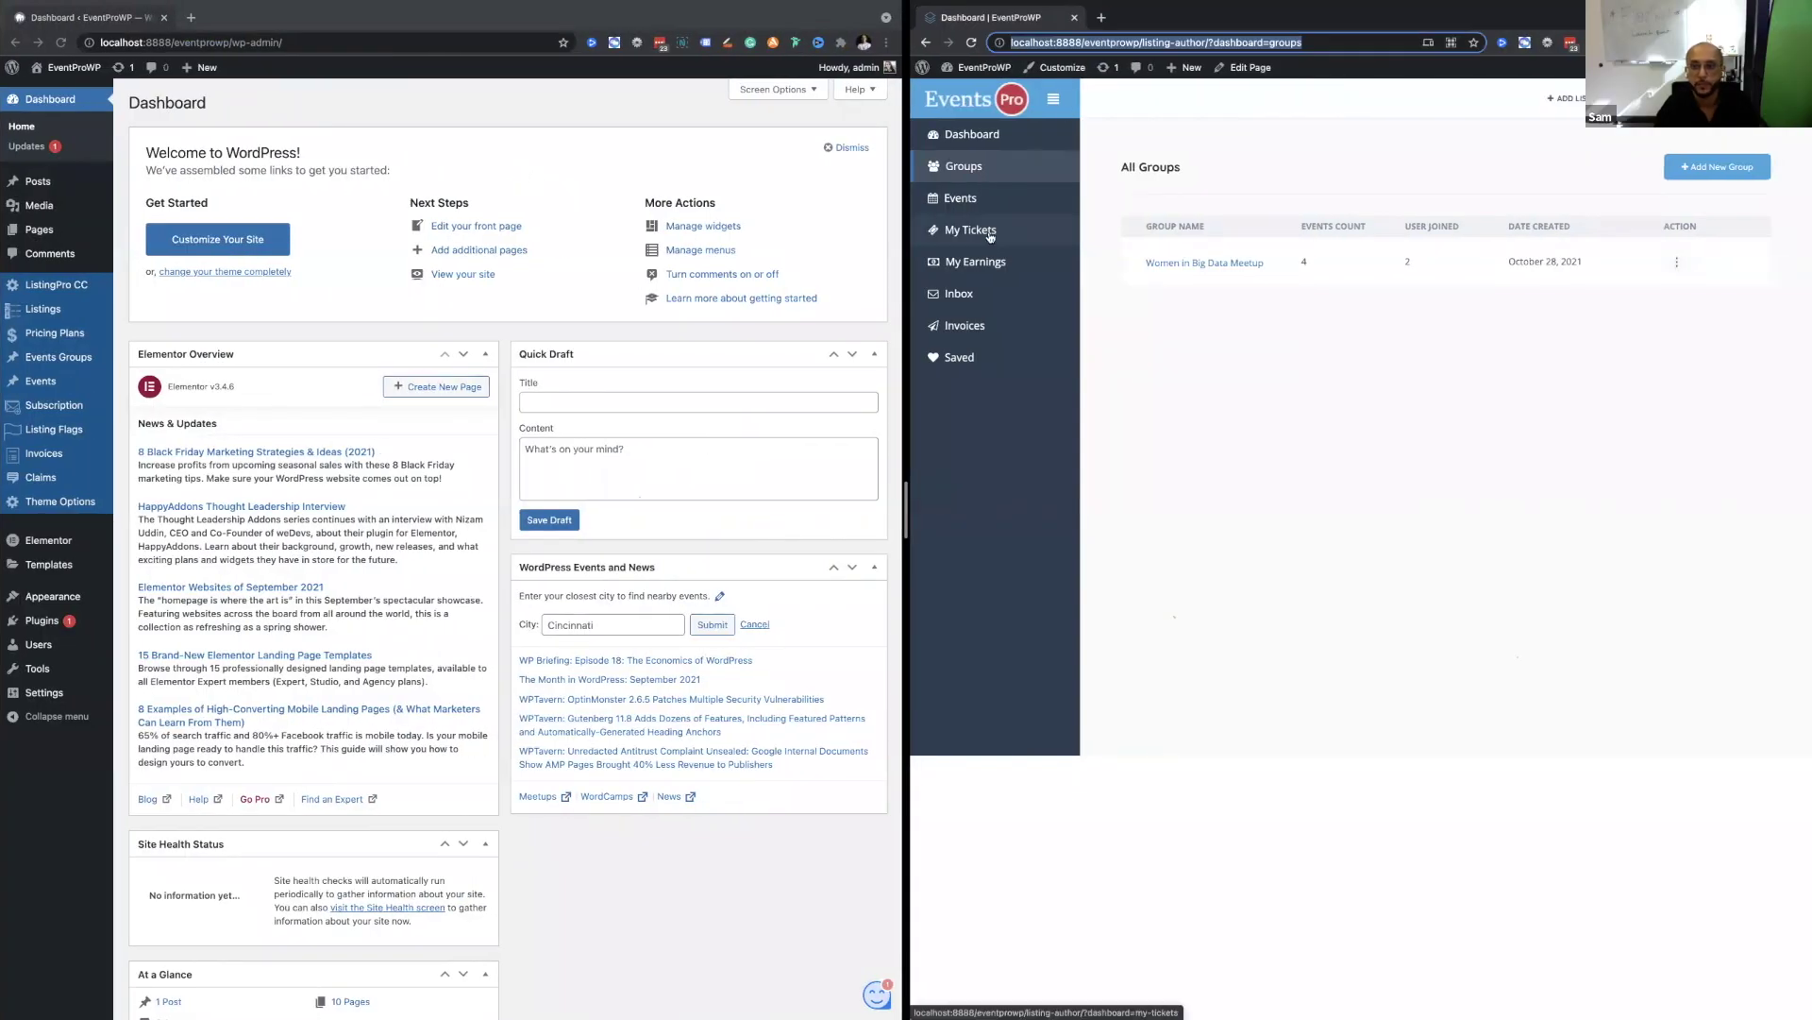
Open My Earnings to see the $616 balance and eight paid Stripe transactions.
{"action": "left_click", "coordinate": [985, 261]}
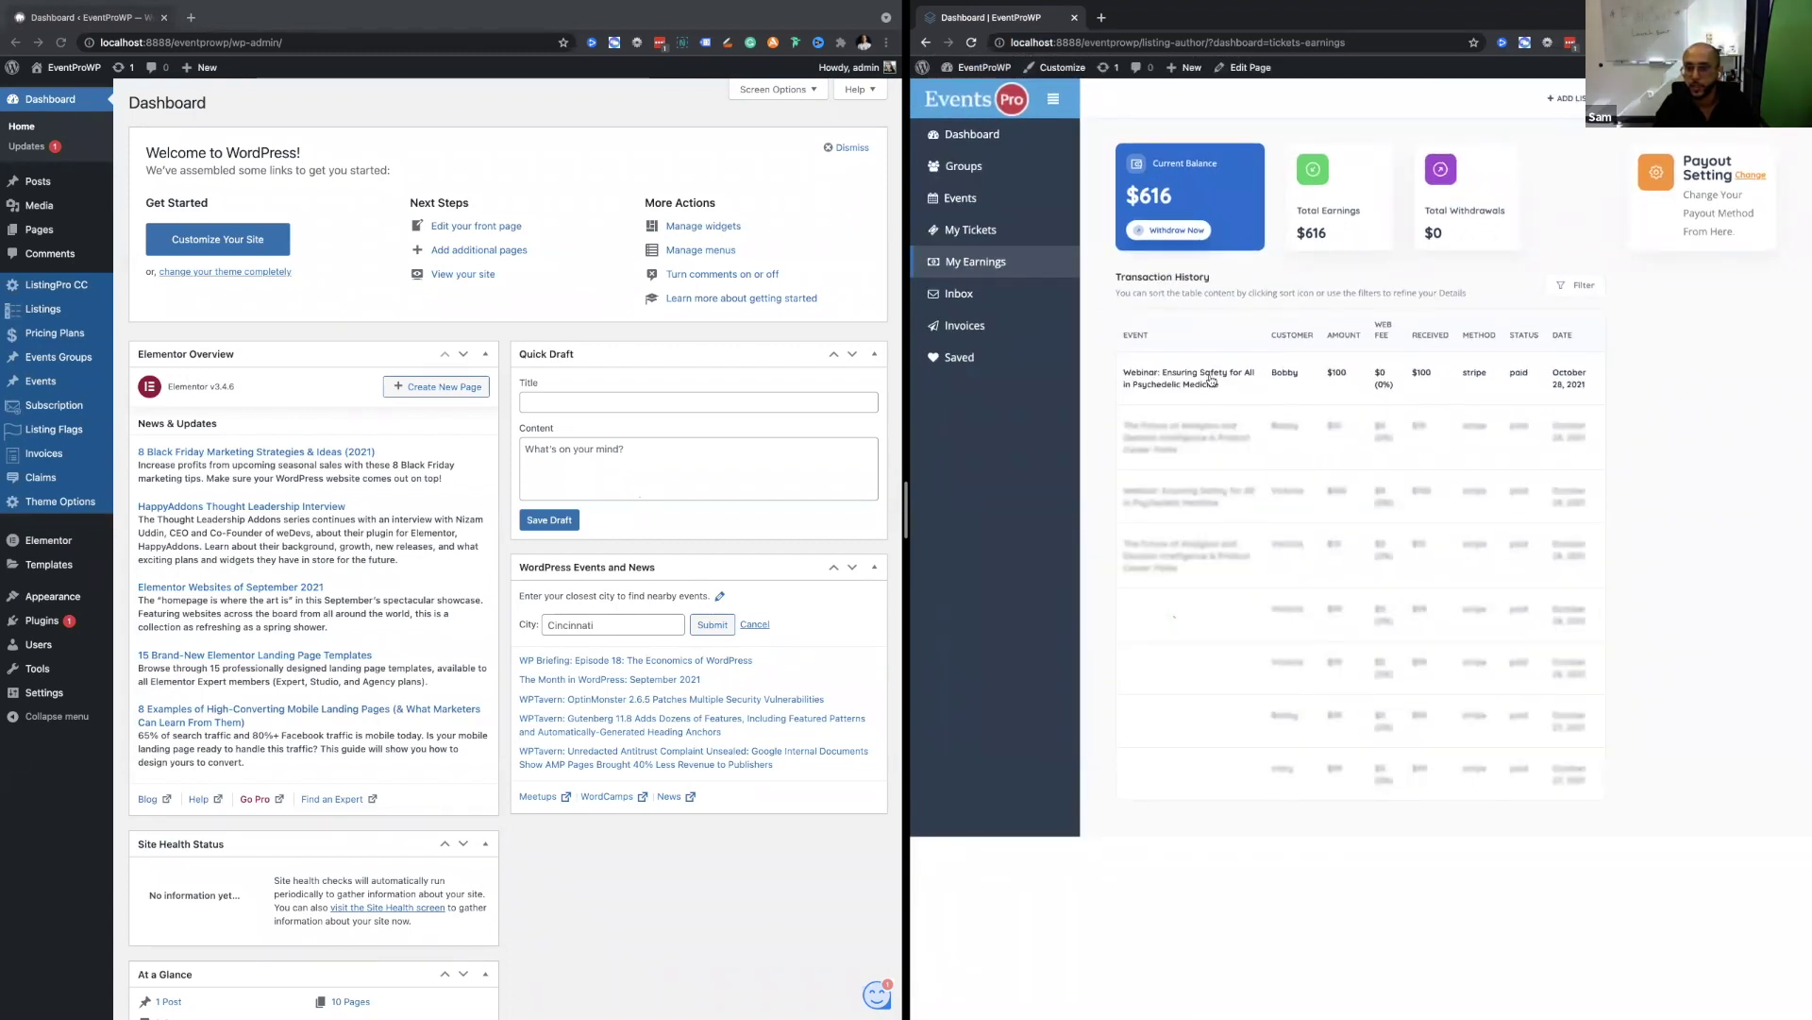
{"action": "scroll", "coordinate": [1210, 379], "scroll_direction": "up", "scroll_amount": 5}
{"action": "scroll", "coordinate": [1210, 380], "scroll_direction": "down", "scroll_amount": 5}
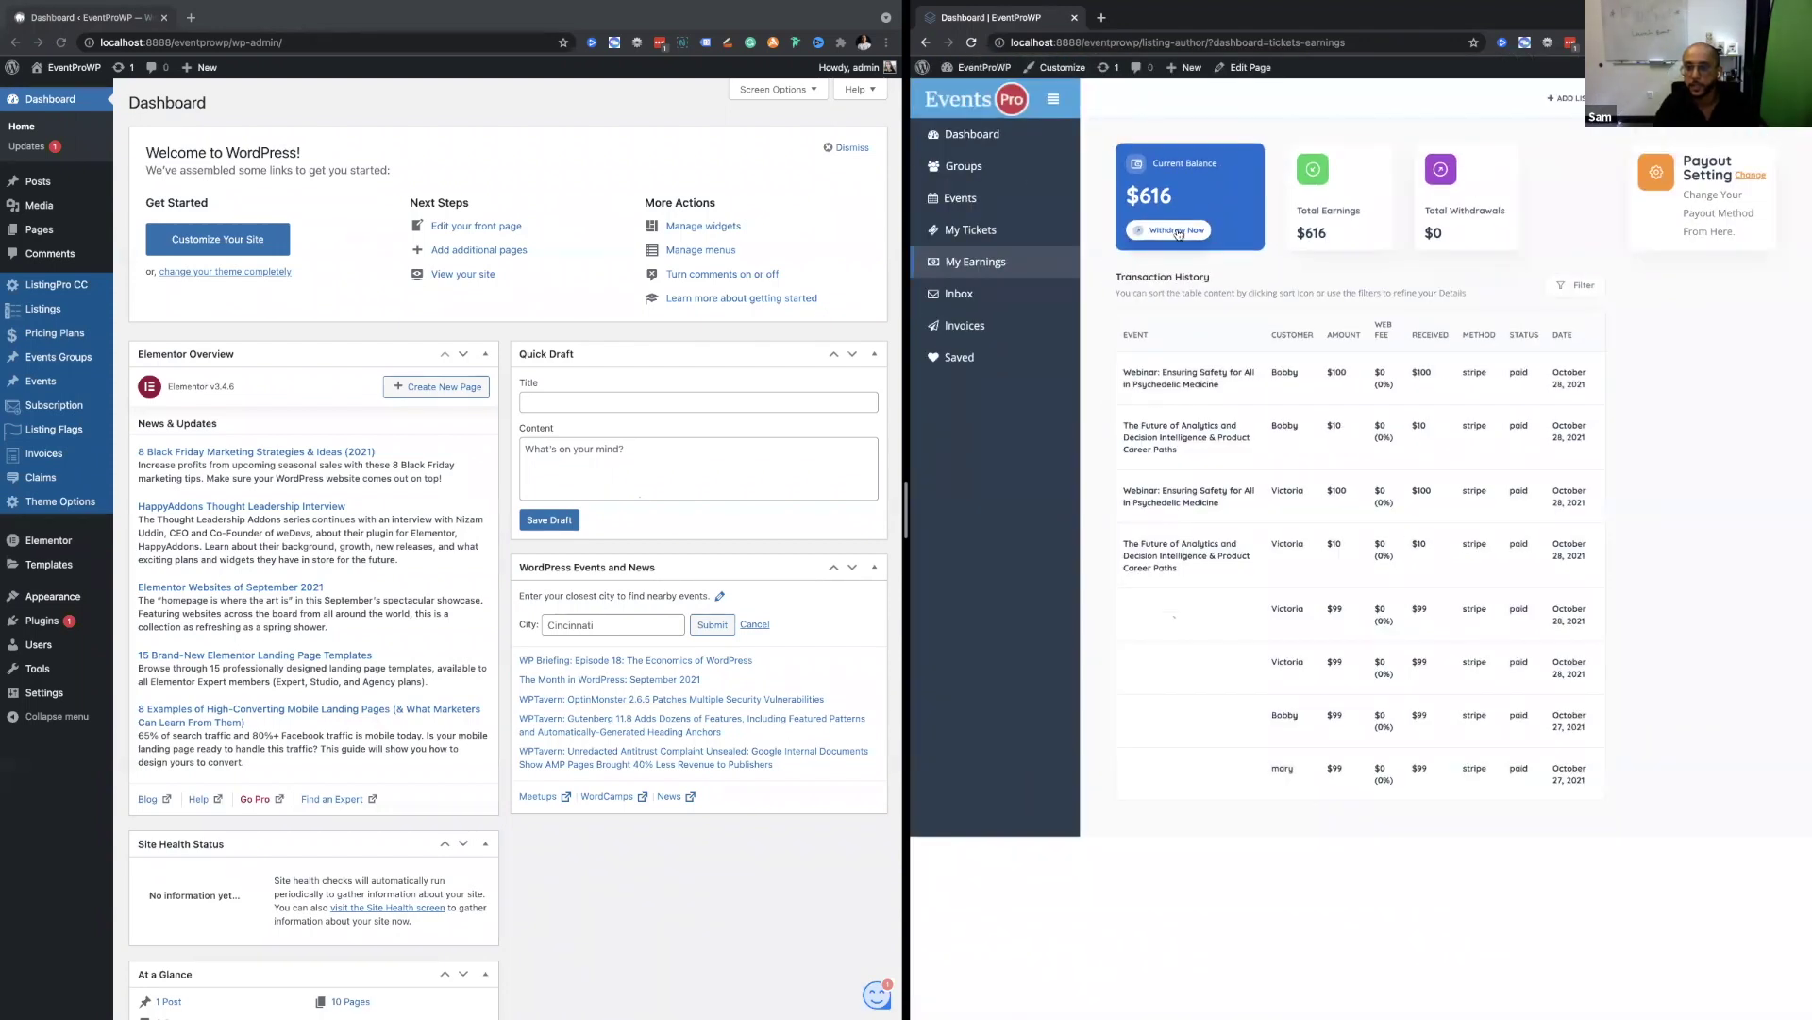
Start a withdrawal request with amount 500 and the message 'test'.
{"action": "left_click", "coordinate": [1171, 229]}
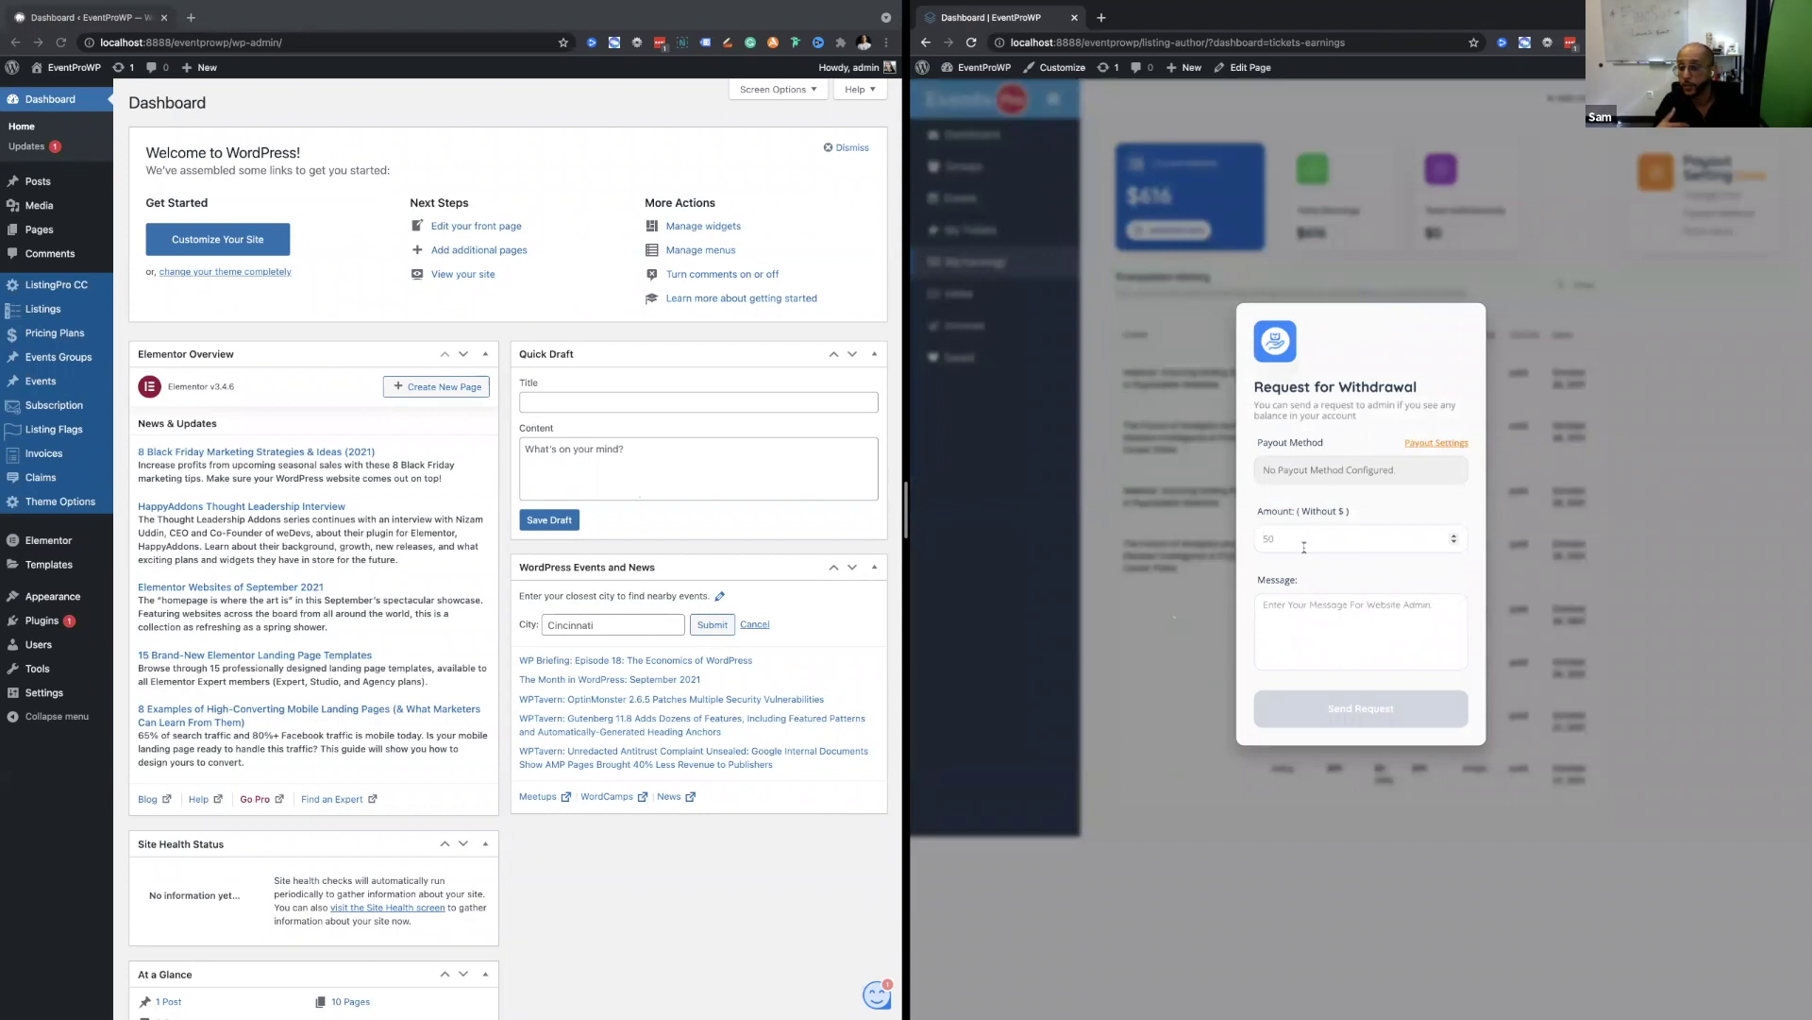
{"action": "type", "text": "500"}
{"action": "key", "text": "Tab"}
{"action": "type", "text": "test"}
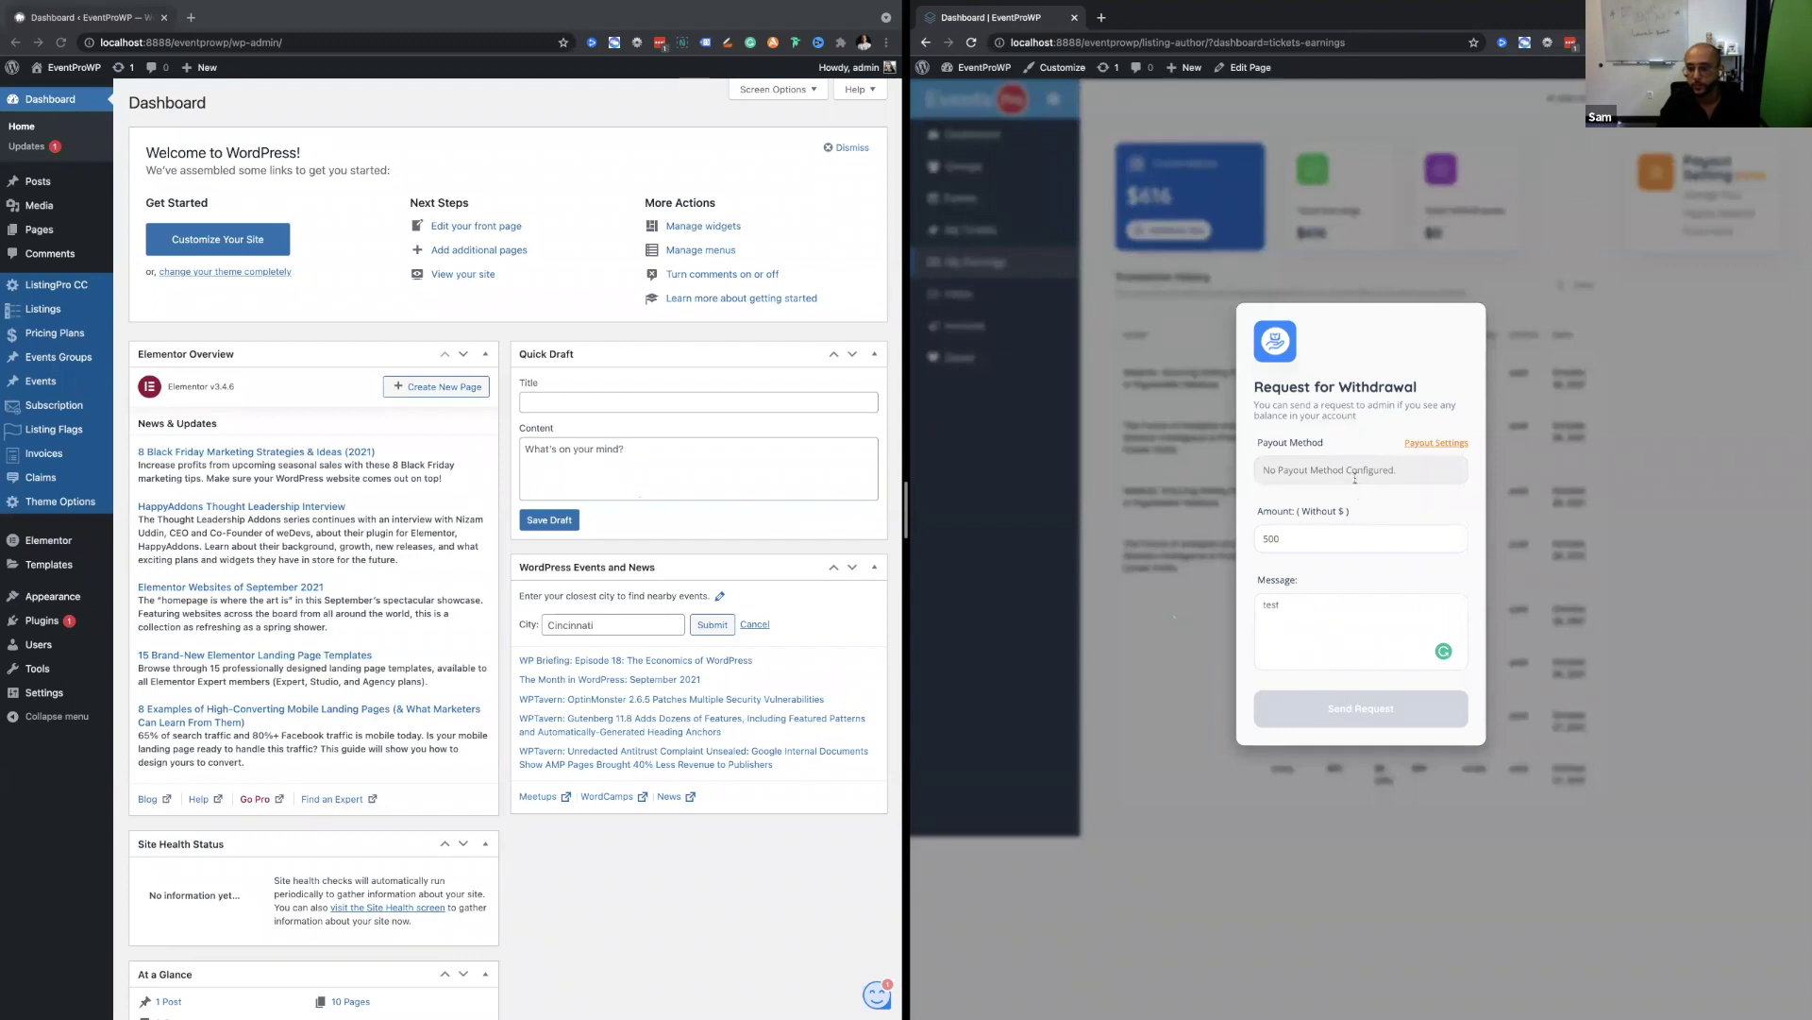
Correct the withdrawal amount to 616, fix the message, and try Payout Settings.
{"action": "double_click", "coordinate": [1300, 545]}
{"action": "type", "text": "6"}
{"action": "key", "text": "BackSpace"}
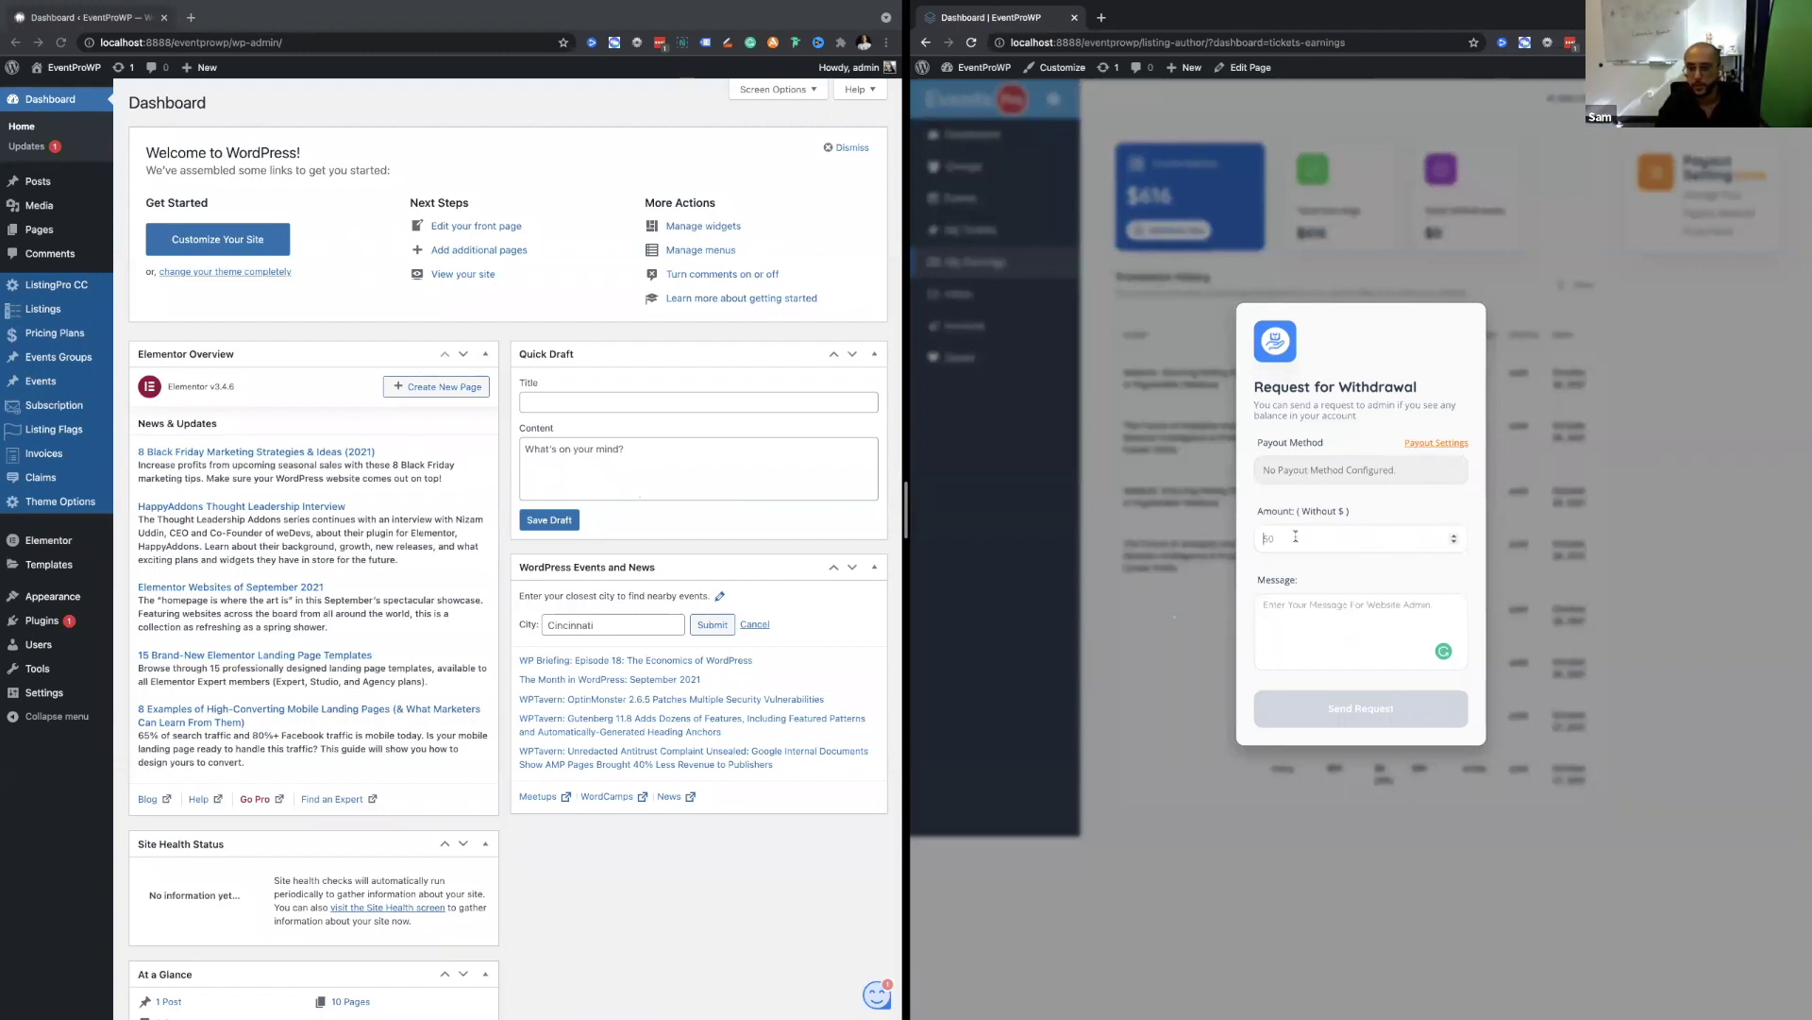
{"action": "type", "text": "616"}
{"action": "key", "text": "Tab"}
{"action": "type", "text": "t"}
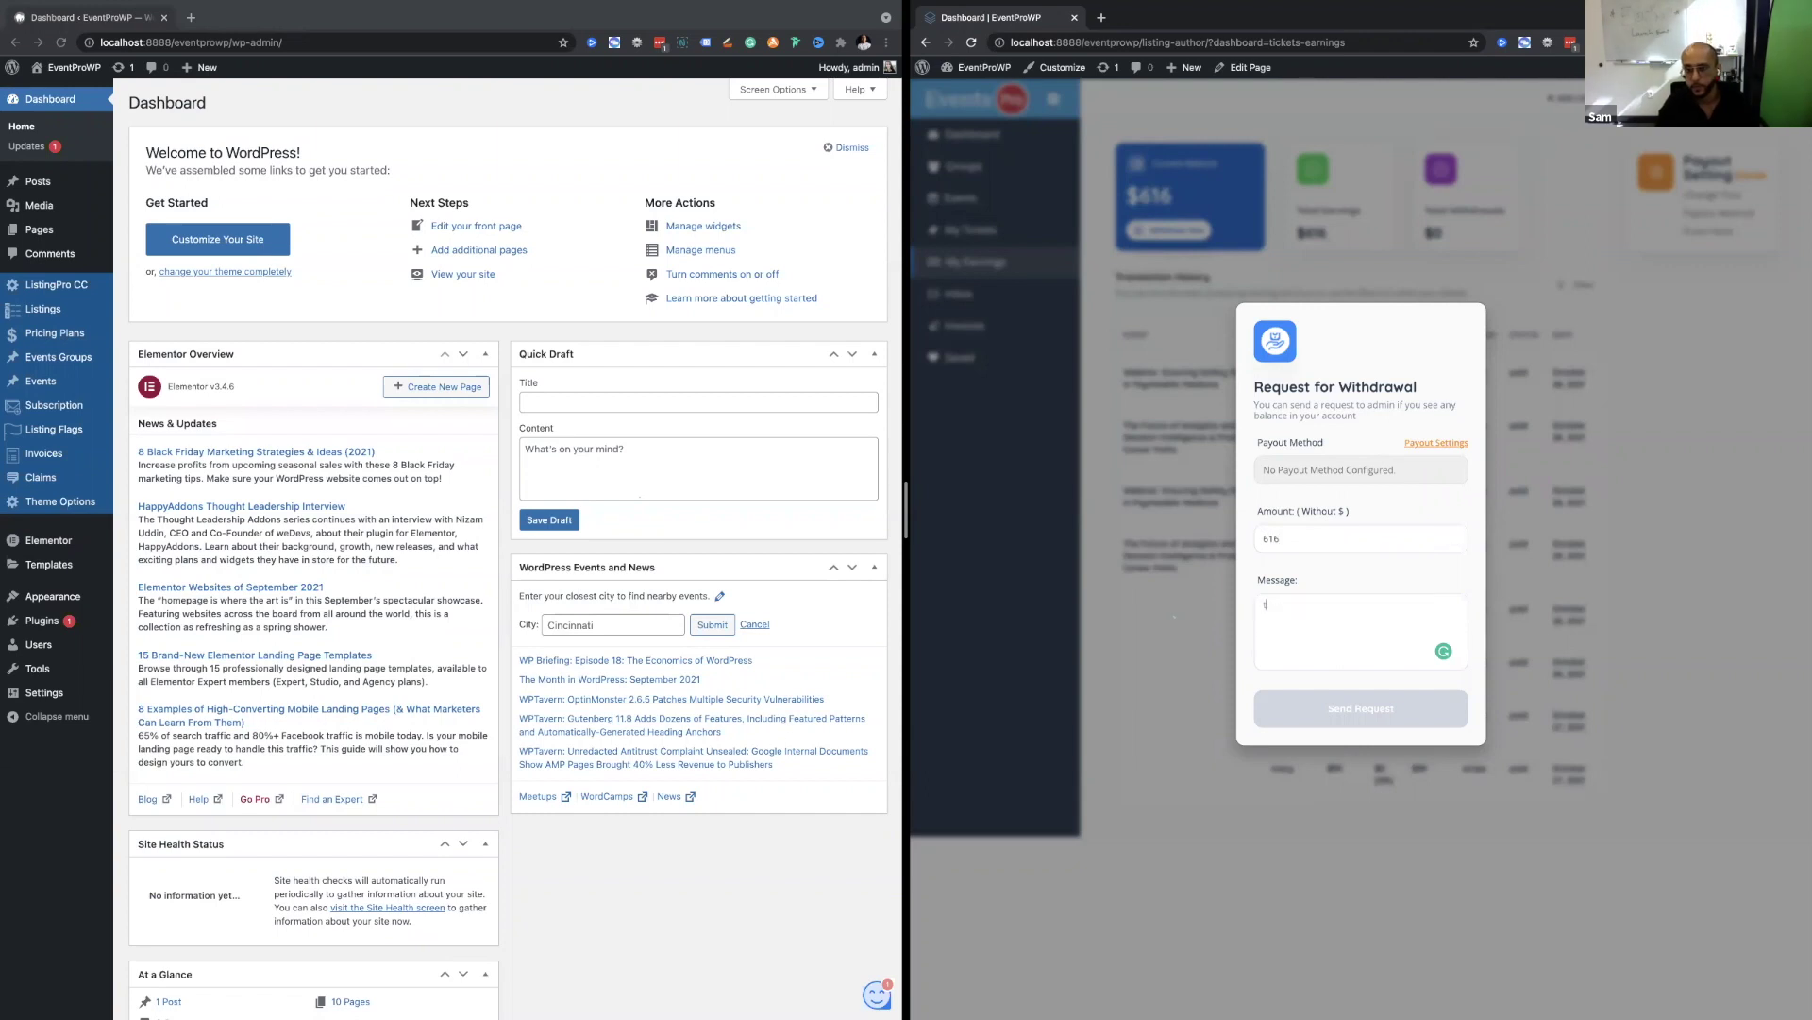
{"action": "key", "text": "BackSpace"}
{"action": "key", "text": "BackSpace"}
{"action": "key", "text": "BackSpace"}
{"action": "type", "text": "es6"}
{"action": "left_click", "coordinate": [1433, 442]}
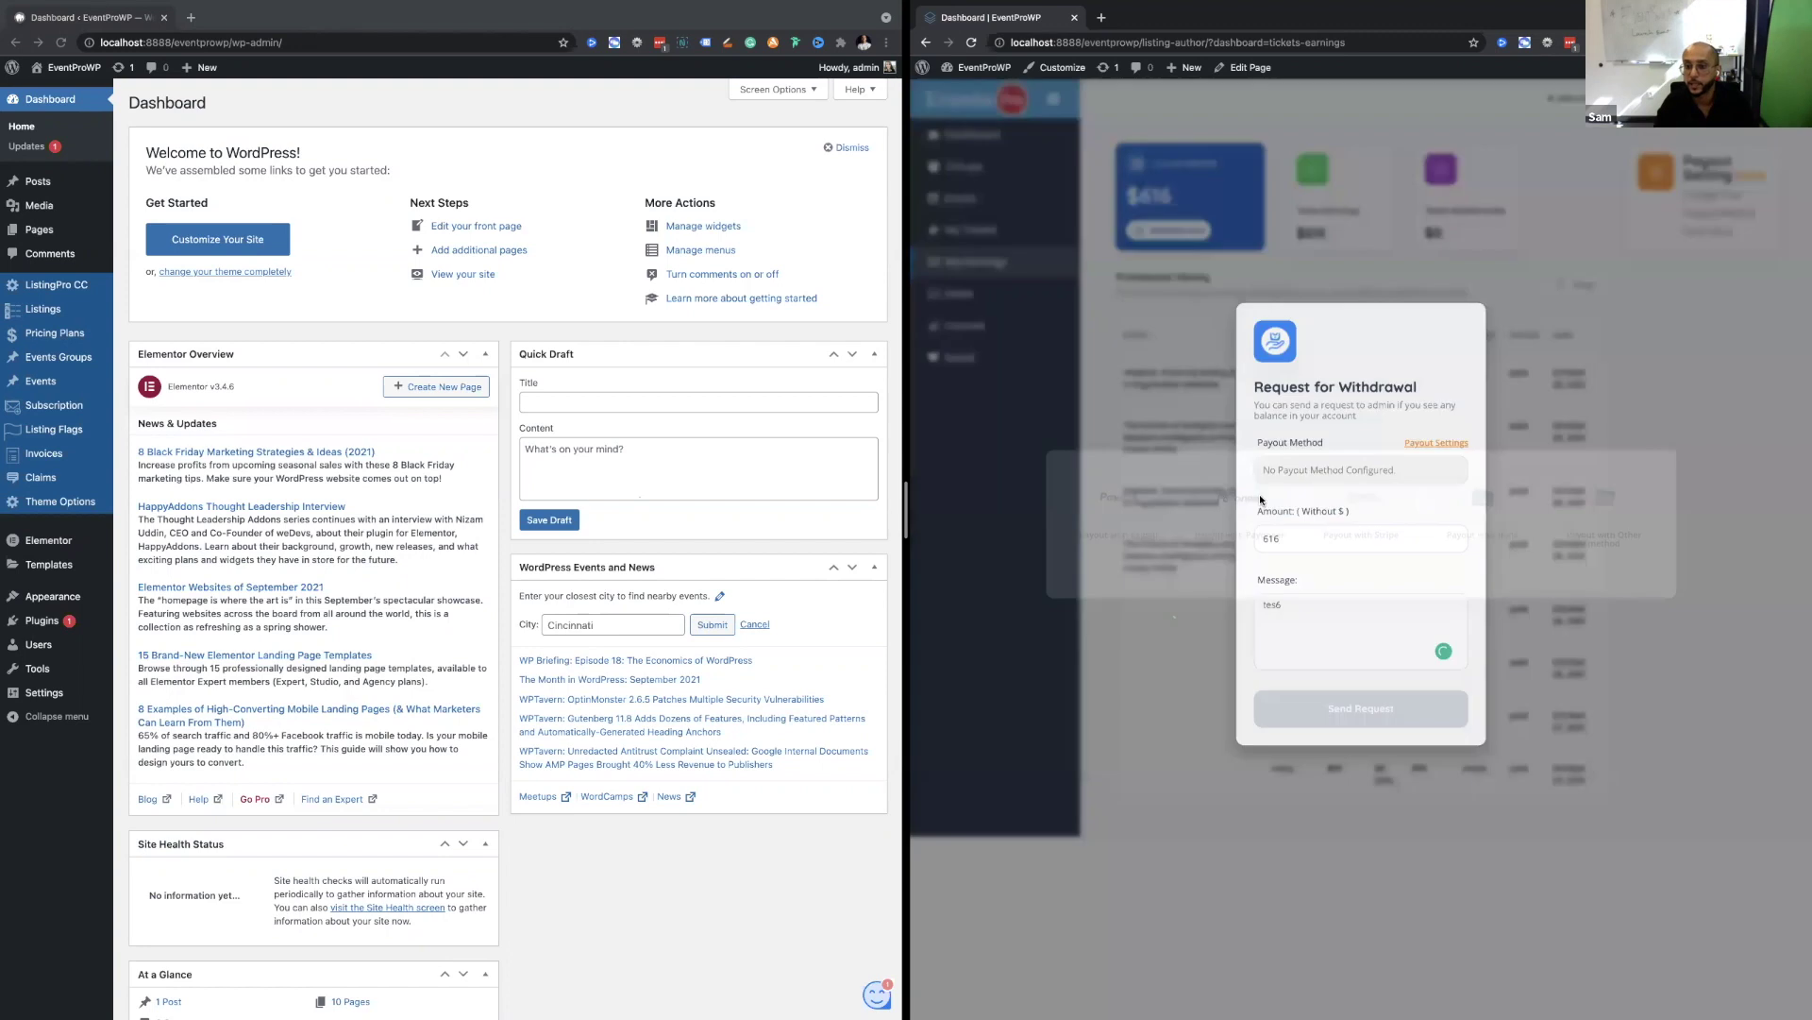
Save PayPal as the payout method with an account title and PayPal e-mail.
{"action": "left_click", "coordinate": [1316, 489]}
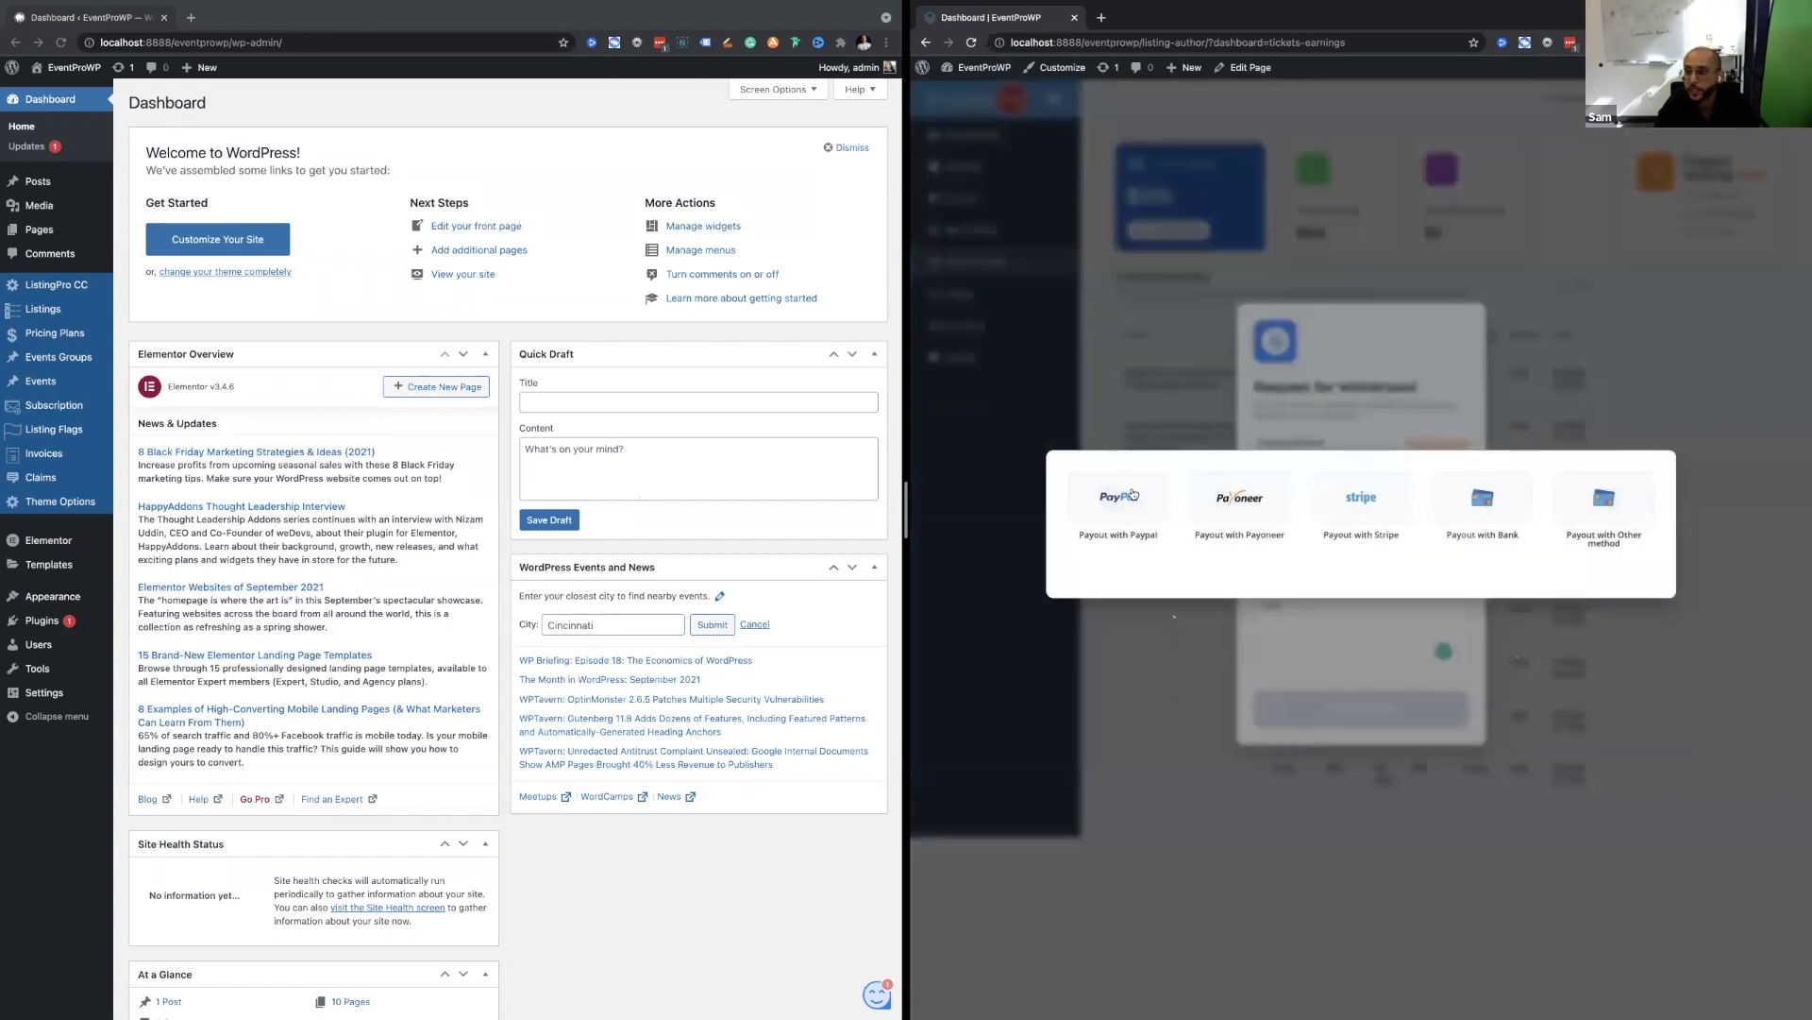
{"action": "left_click", "coordinate": [1132, 494]}
{"action": "left_click", "coordinate": [1170, 554]}
{"action": "type", "text": "john"}
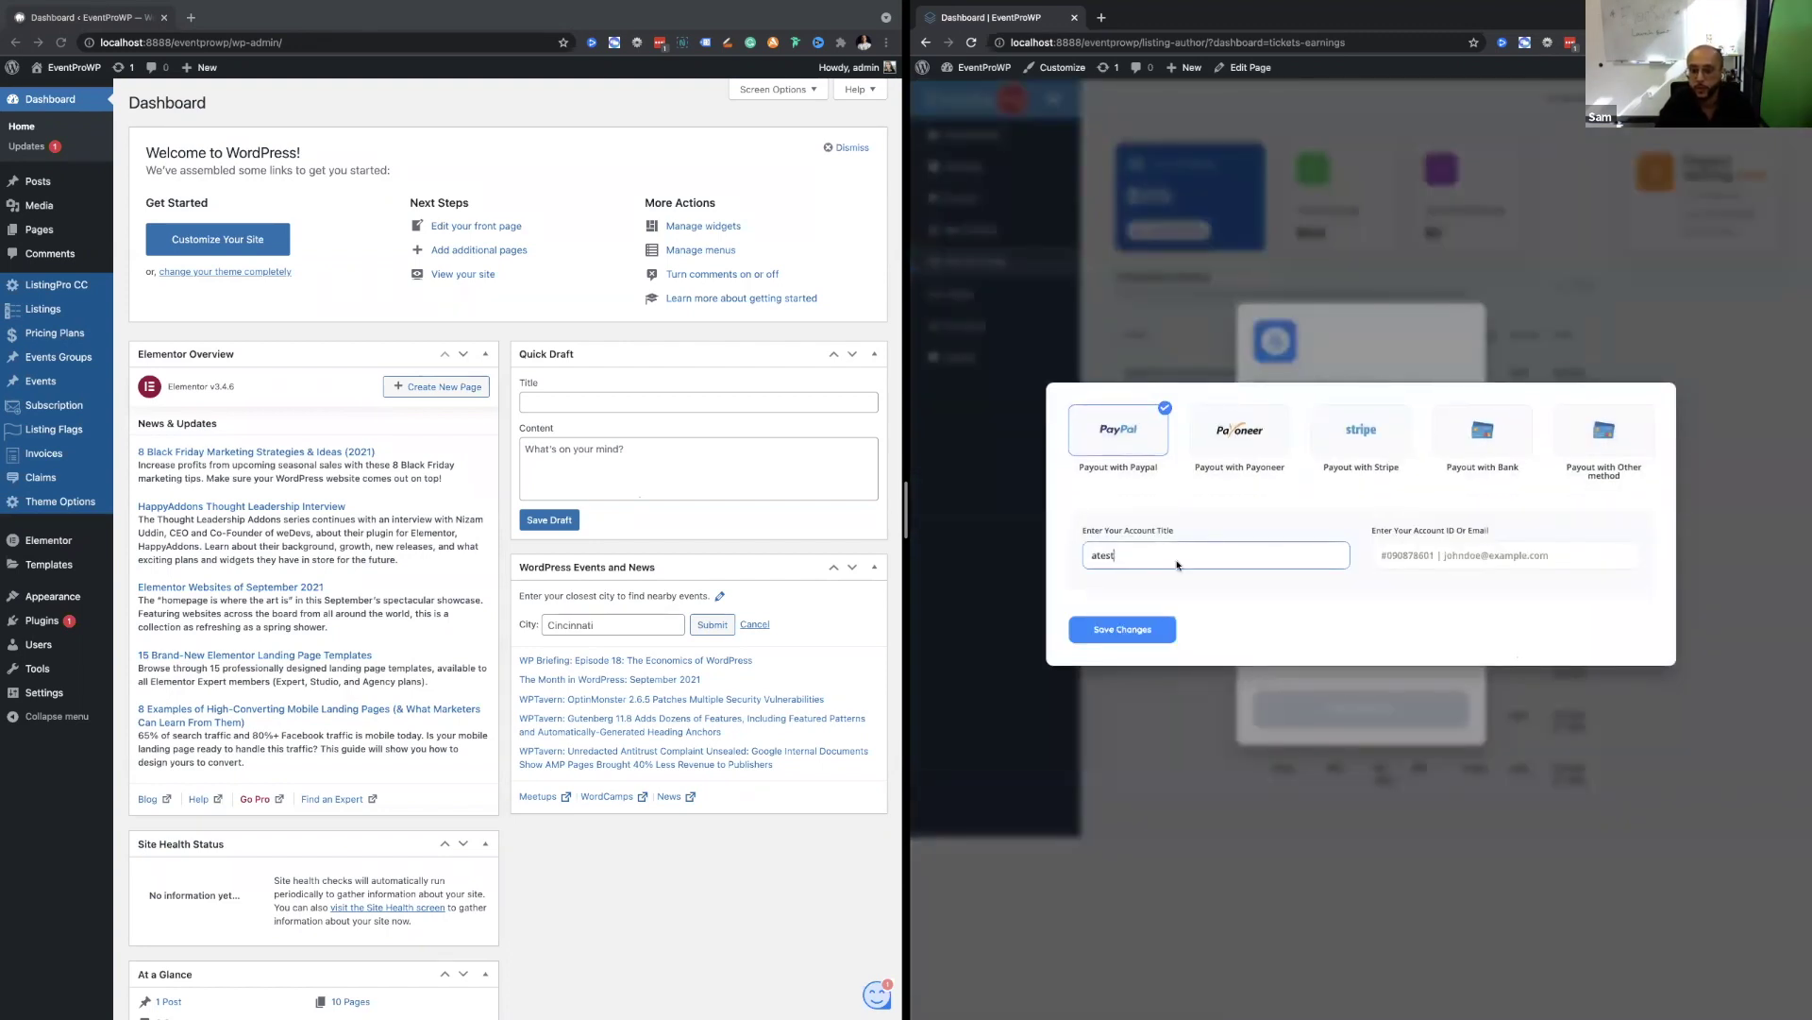
{"action": "left_click", "coordinate": [1381, 555]}
{"action": "type", "text": "test"}
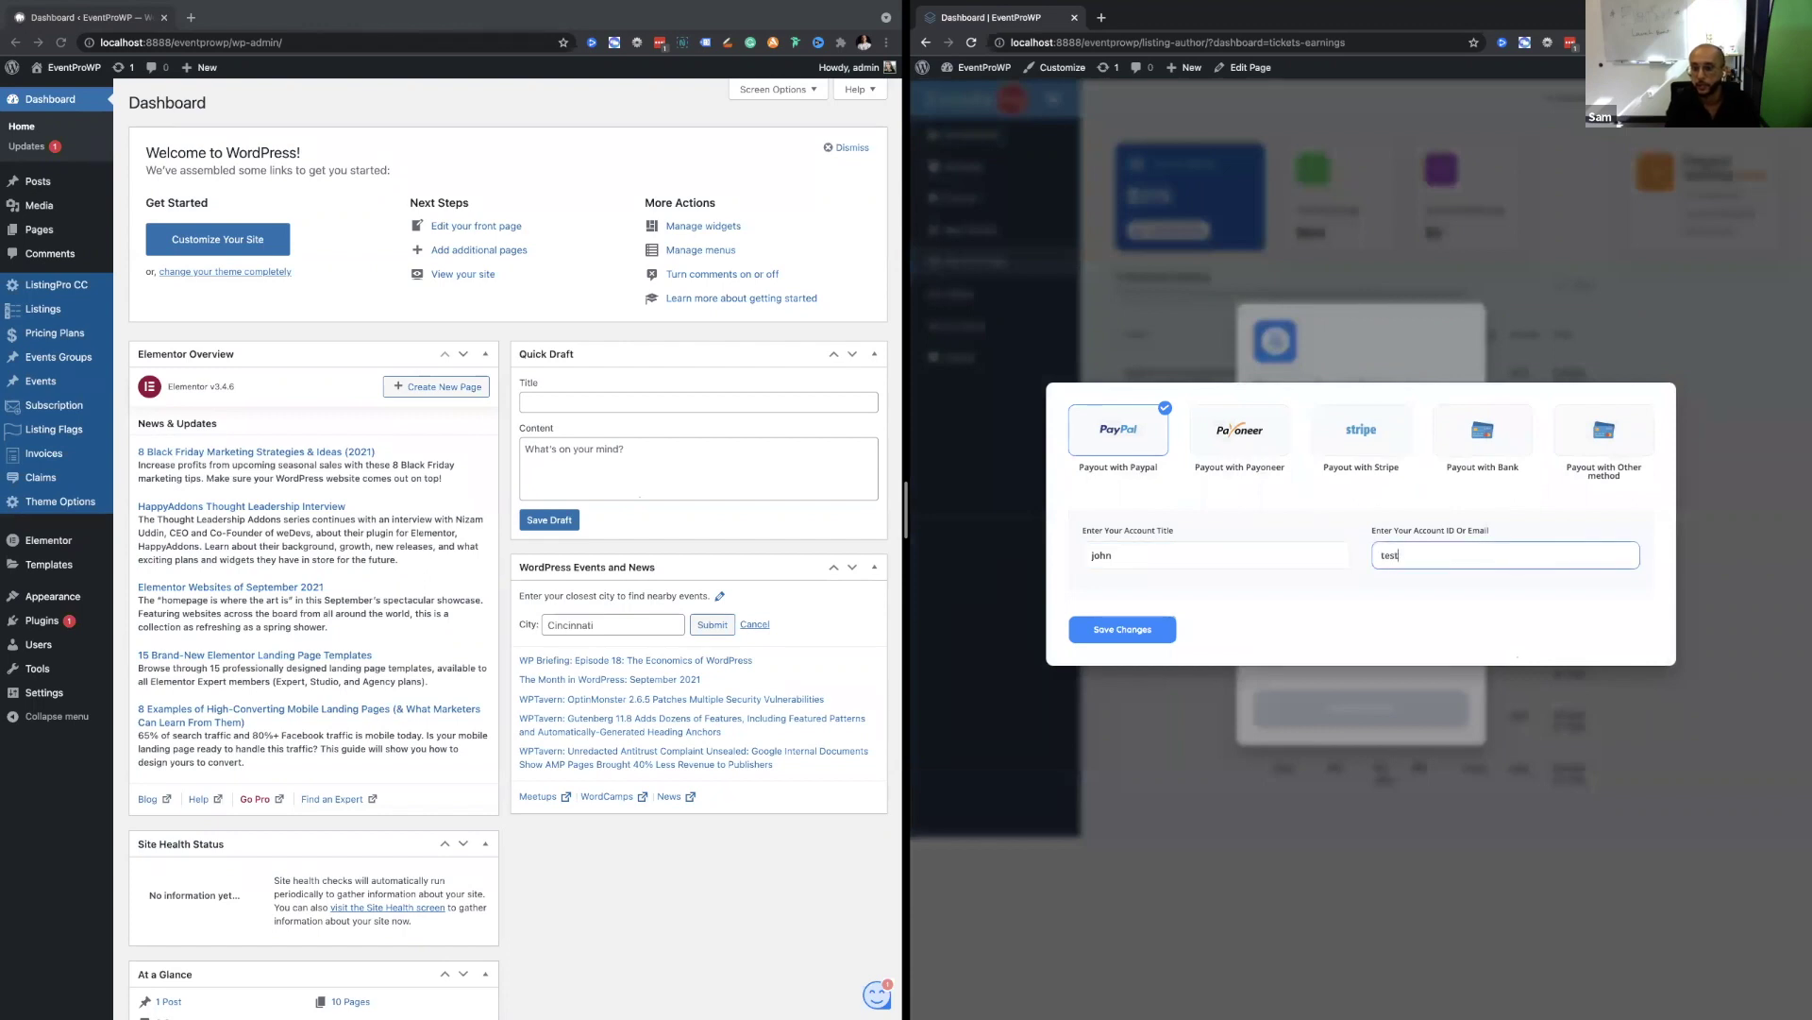
{"action": "type", "text": "@pay.com"}
{"action": "left_click", "coordinate": [1112, 640]}
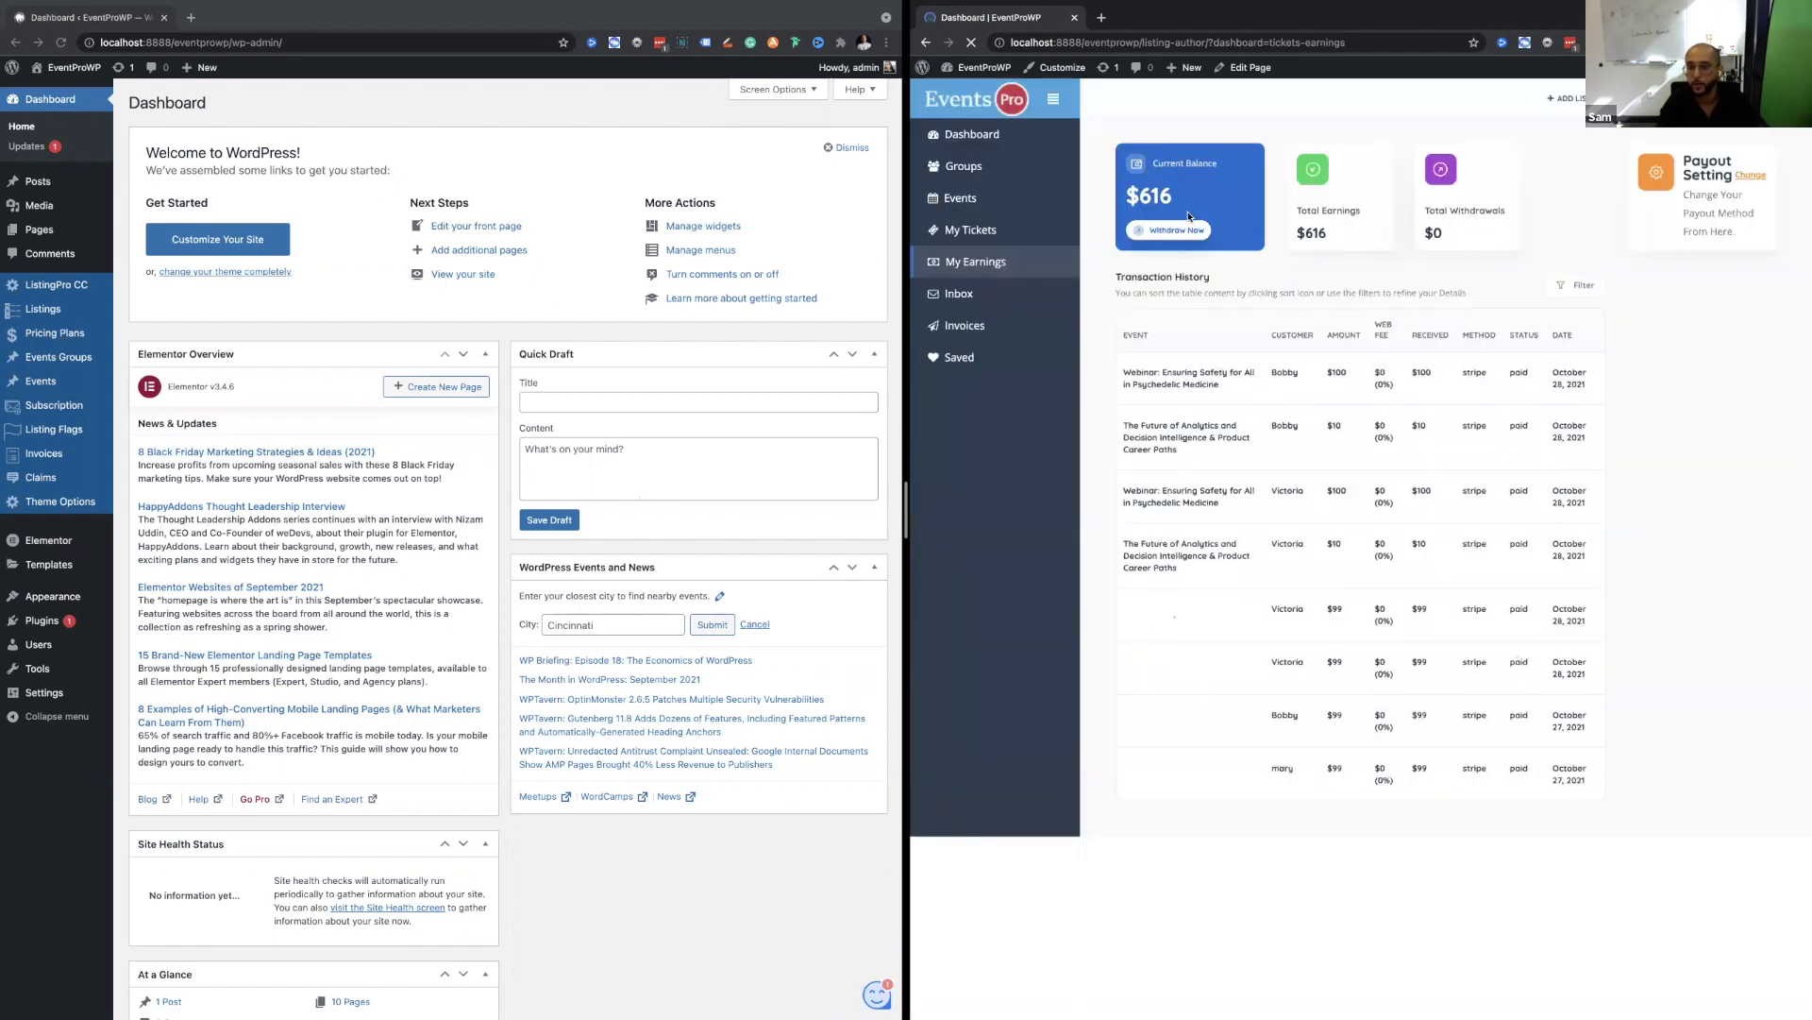
Request a $500 withdrawal with the message 'test'.
{"action": "left_click", "coordinate": [1182, 231]}
{"action": "type", "text": "500"}
{"action": "left_click", "coordinate": [1327, 666]}
{"action": "type", "text": "test"}
{"action": "left_click", "coordinate": [1331, 708]}
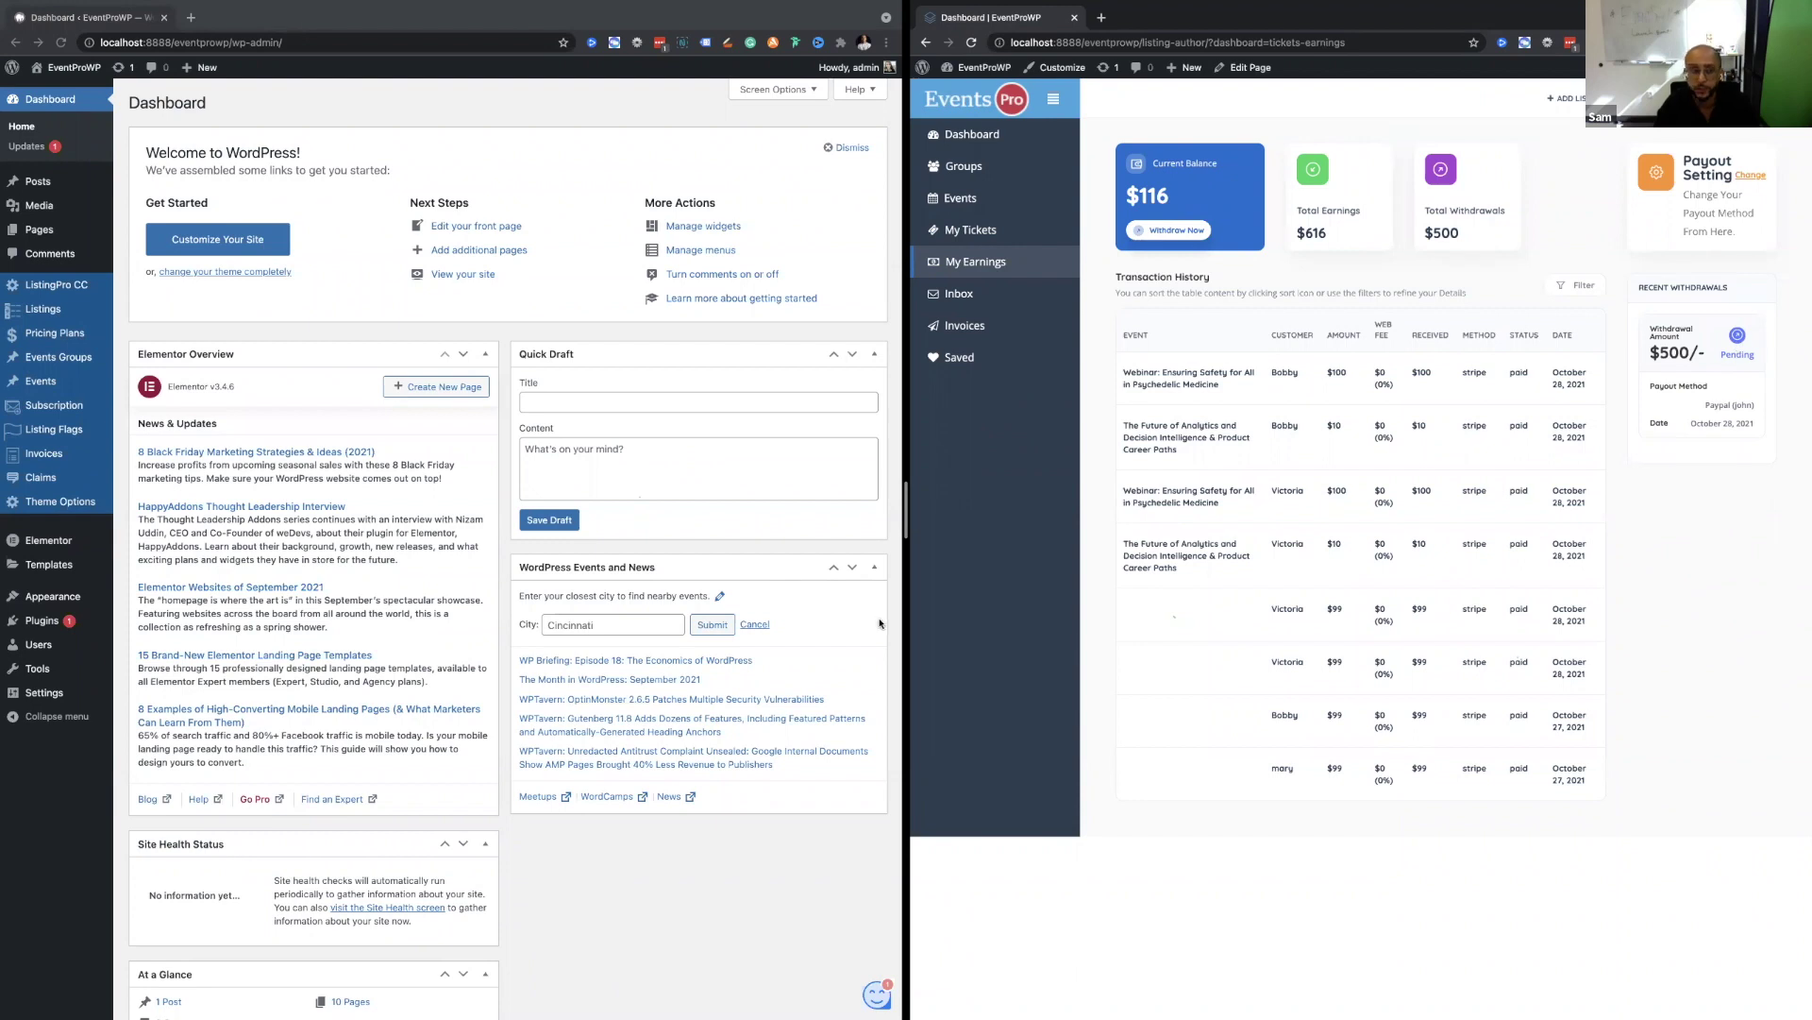
{"action": "left_click", "coordinate": [515, 413]}
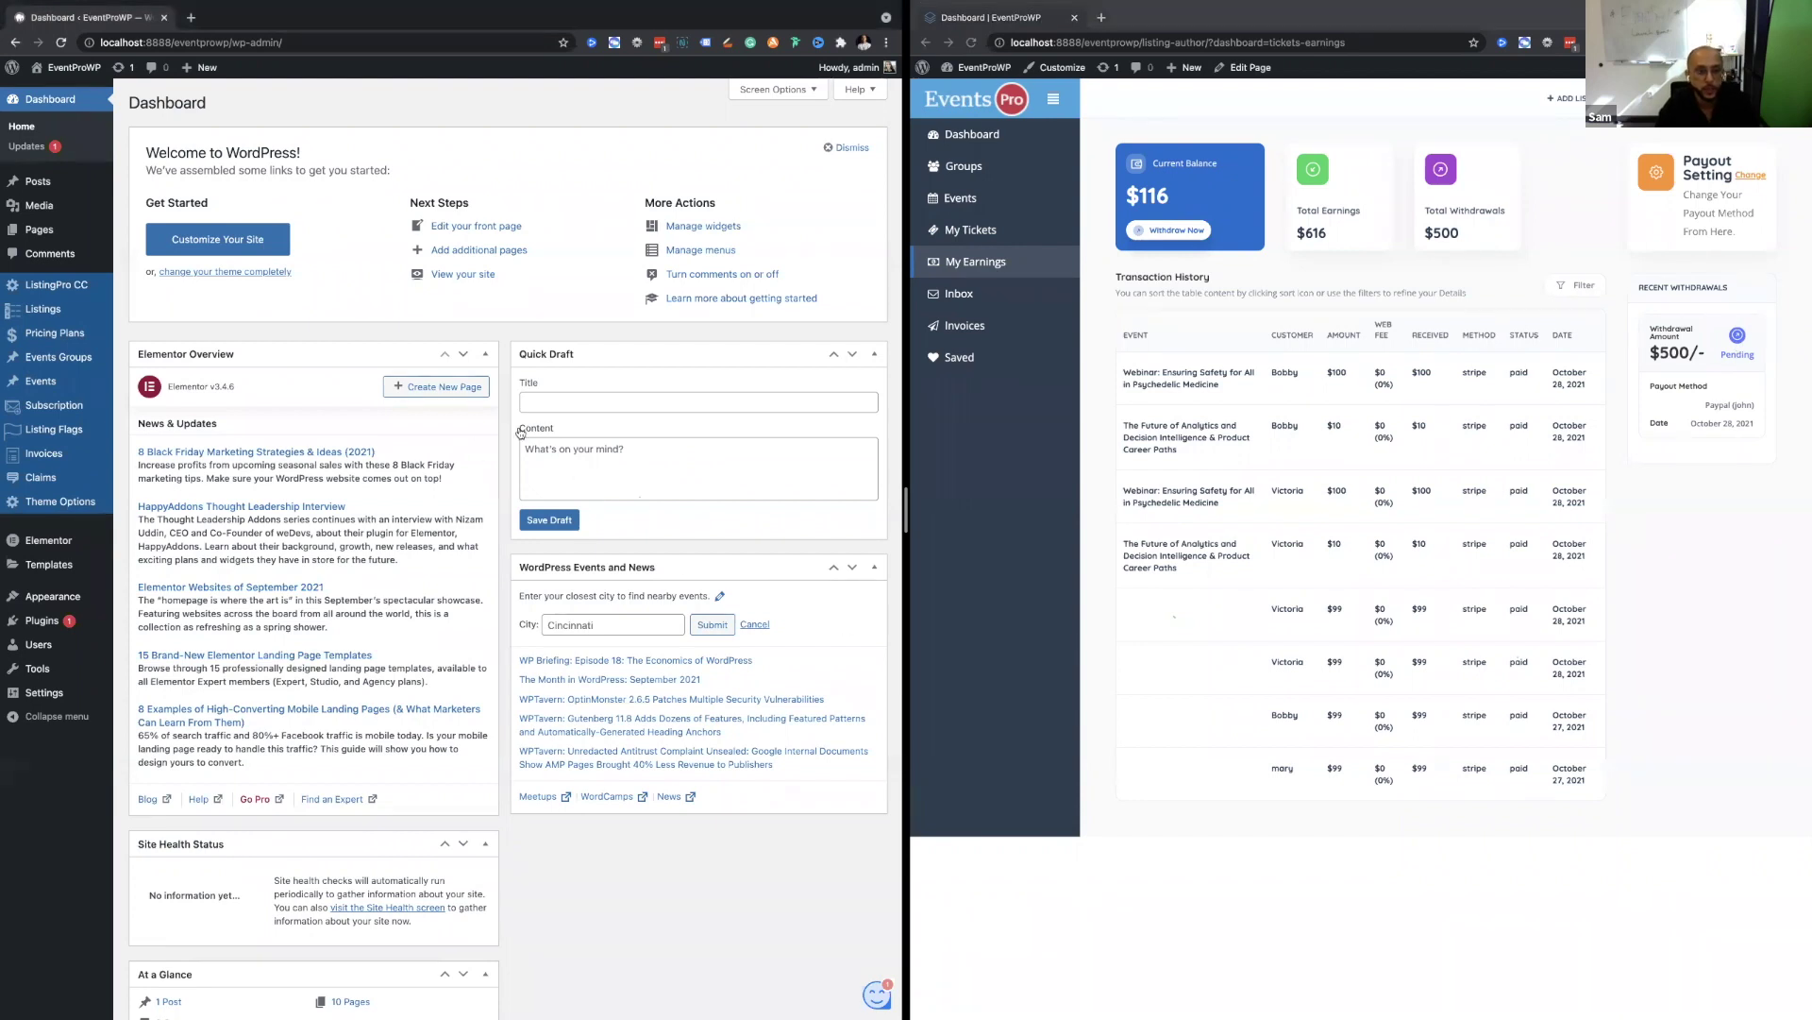
{"action": "scroll", "coordinate": [520, 432], "scroll_direction": "down", "scroll_amount": 1}
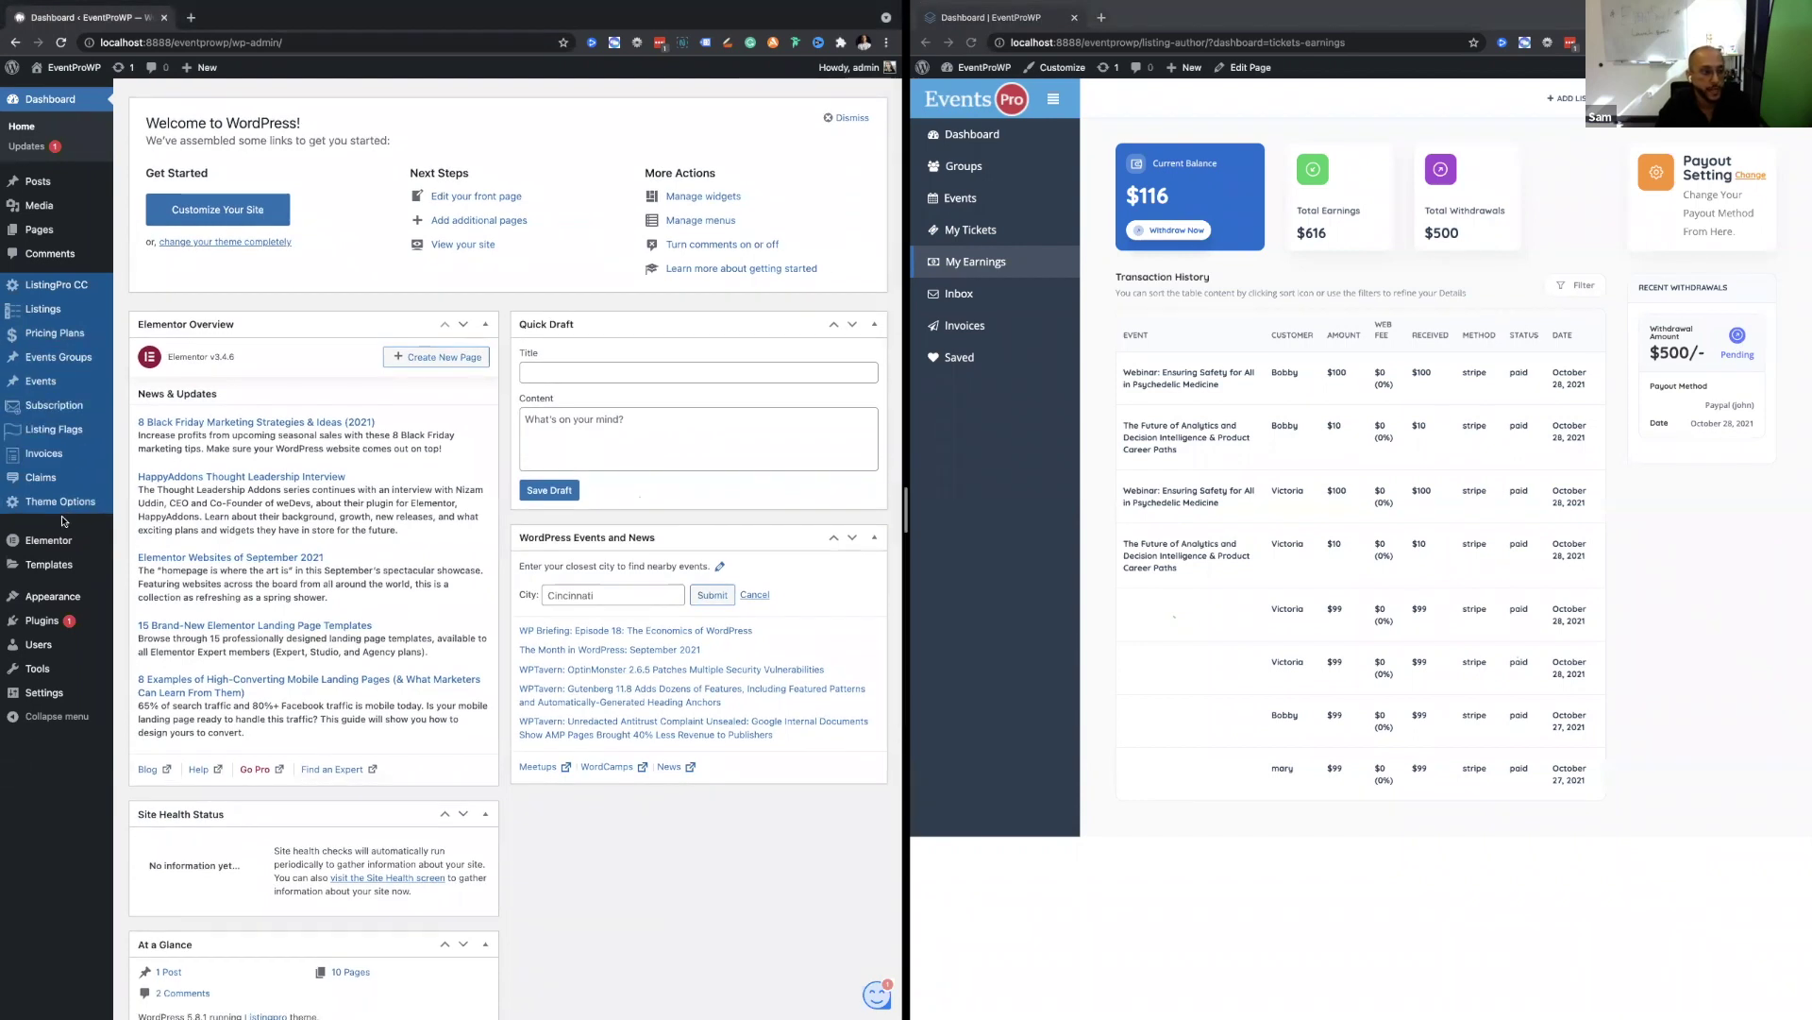
{"action": "mouse_move", "coordinate": [58, 336]}
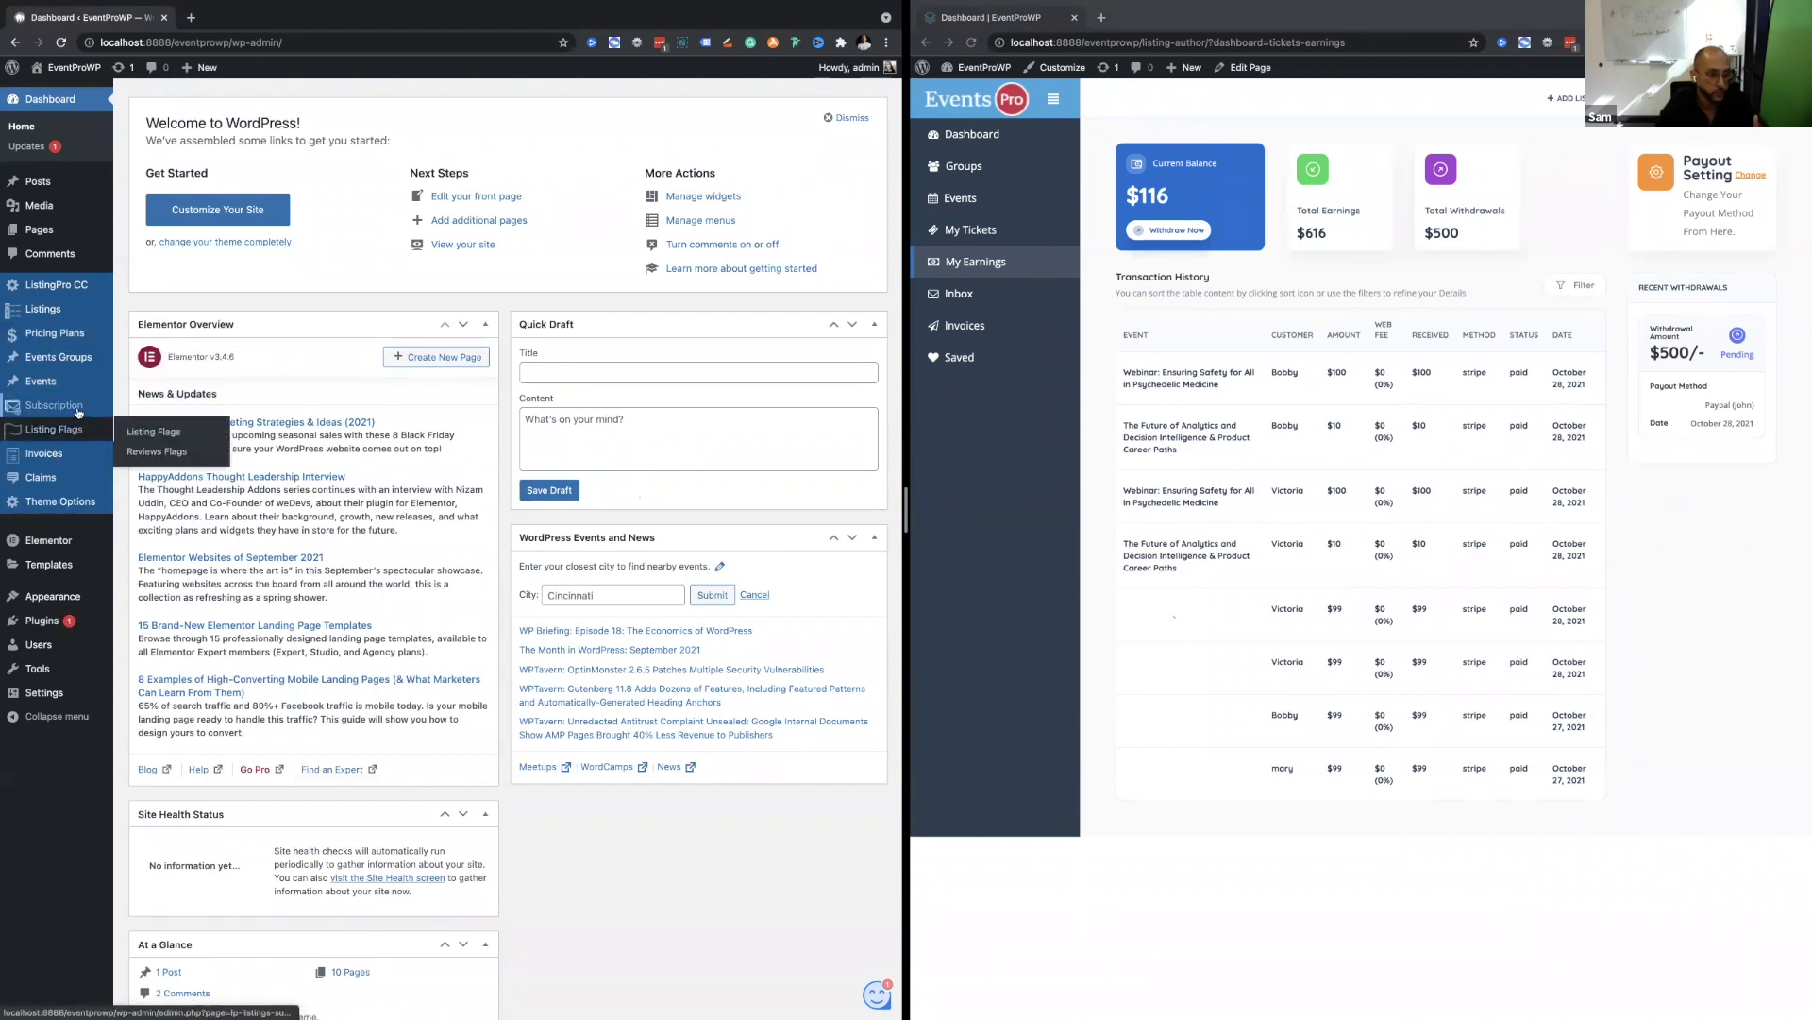
{"action": "mouse_move", "coordinate": [68, 385]}
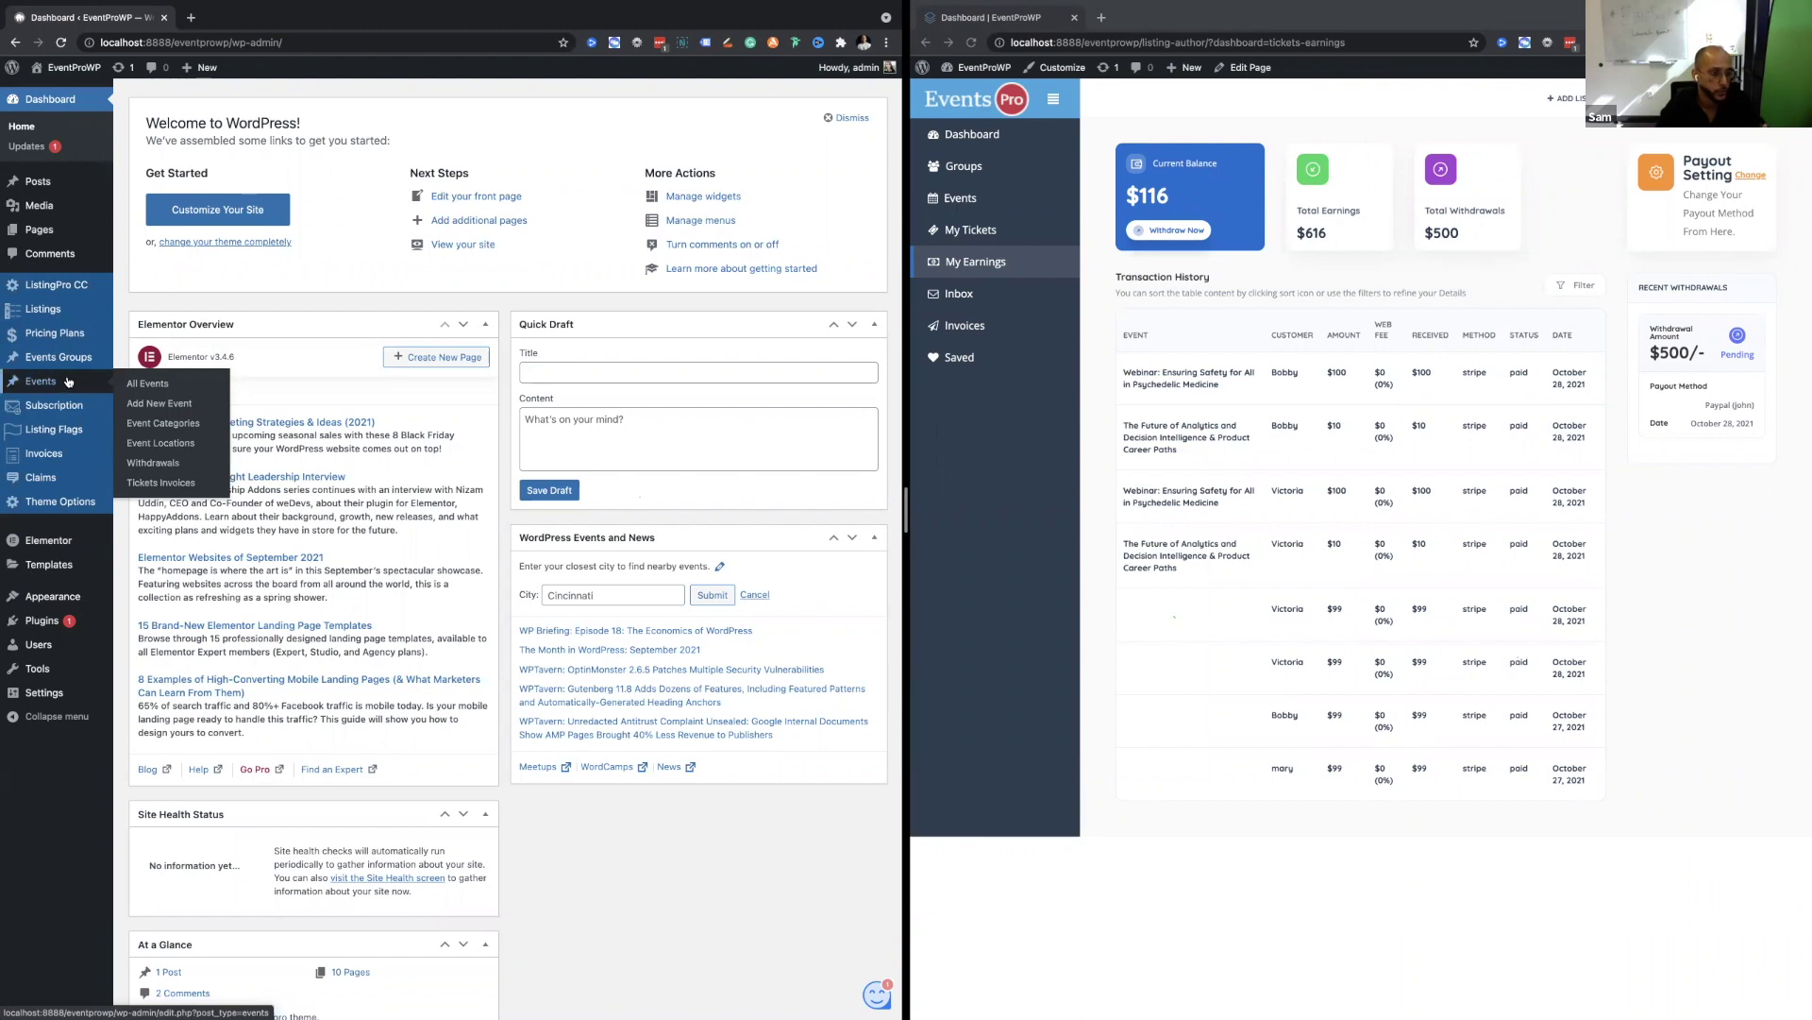
In admin Withdrawals, complete the pending $500 request to mark it paid.
{"action": "left_click", "coordinate": [69, 382]}
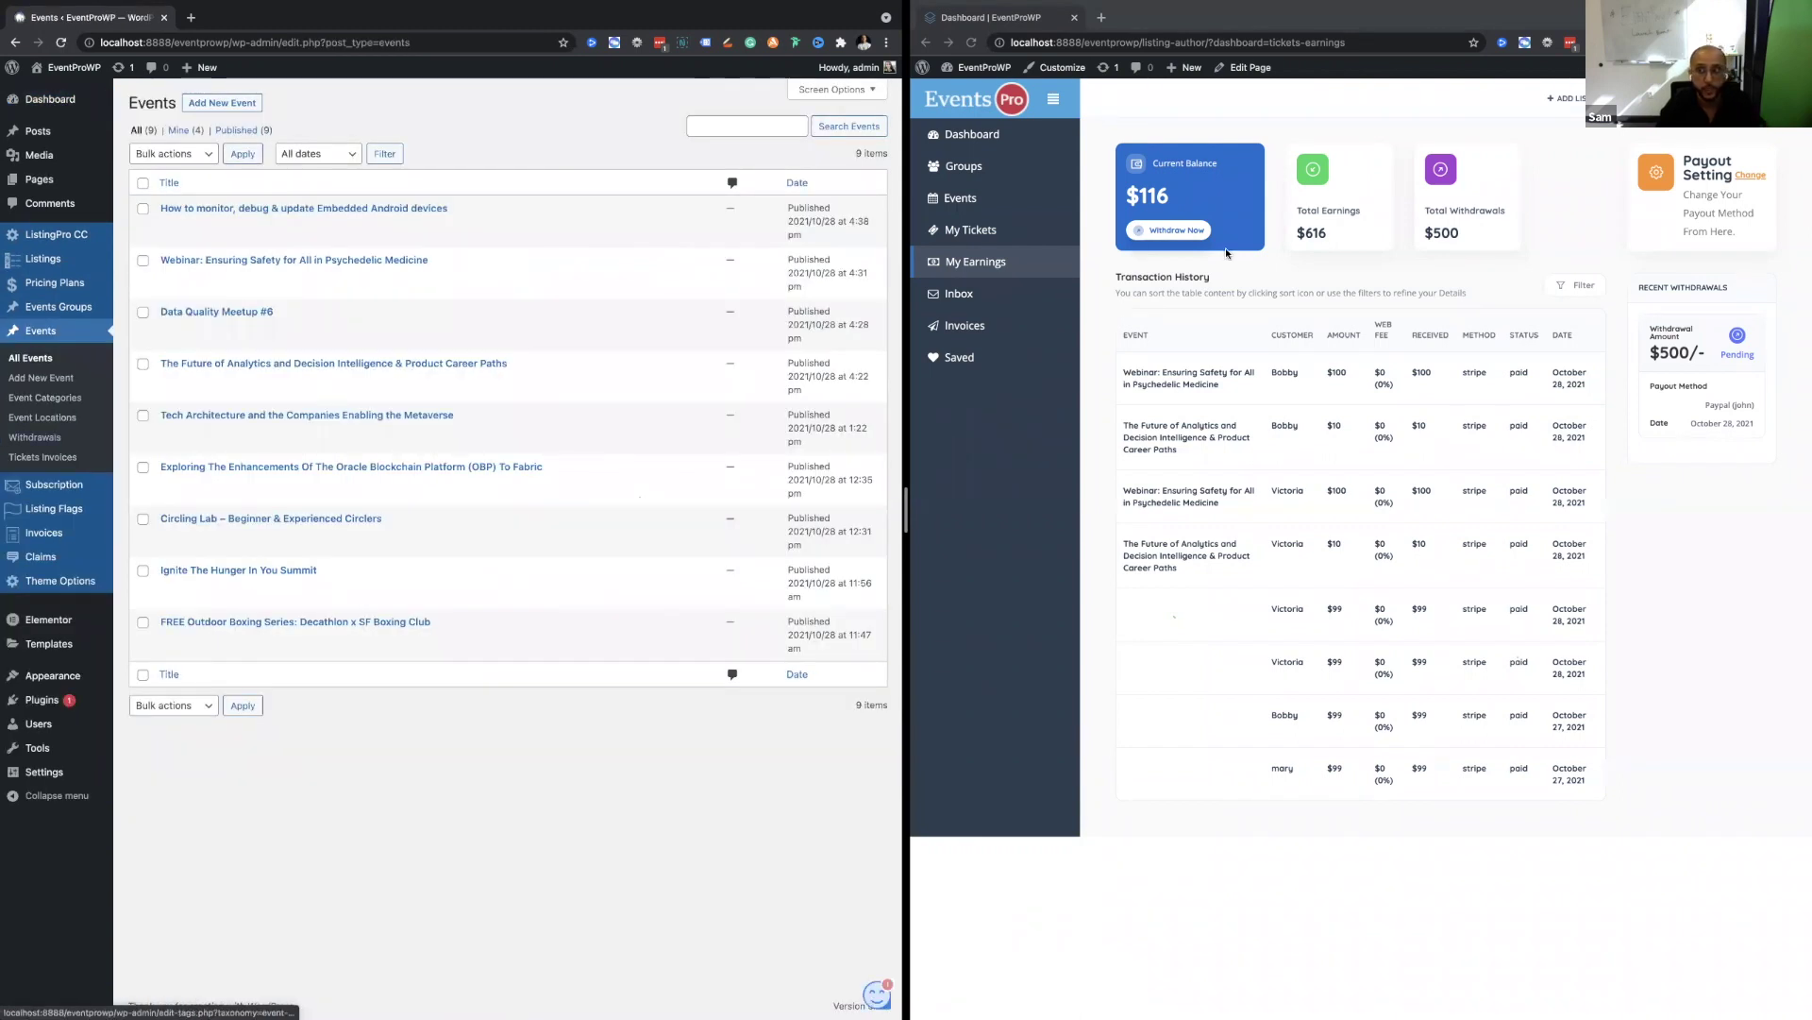
{"action": "left_click", "coordinate": [1708, 217]}
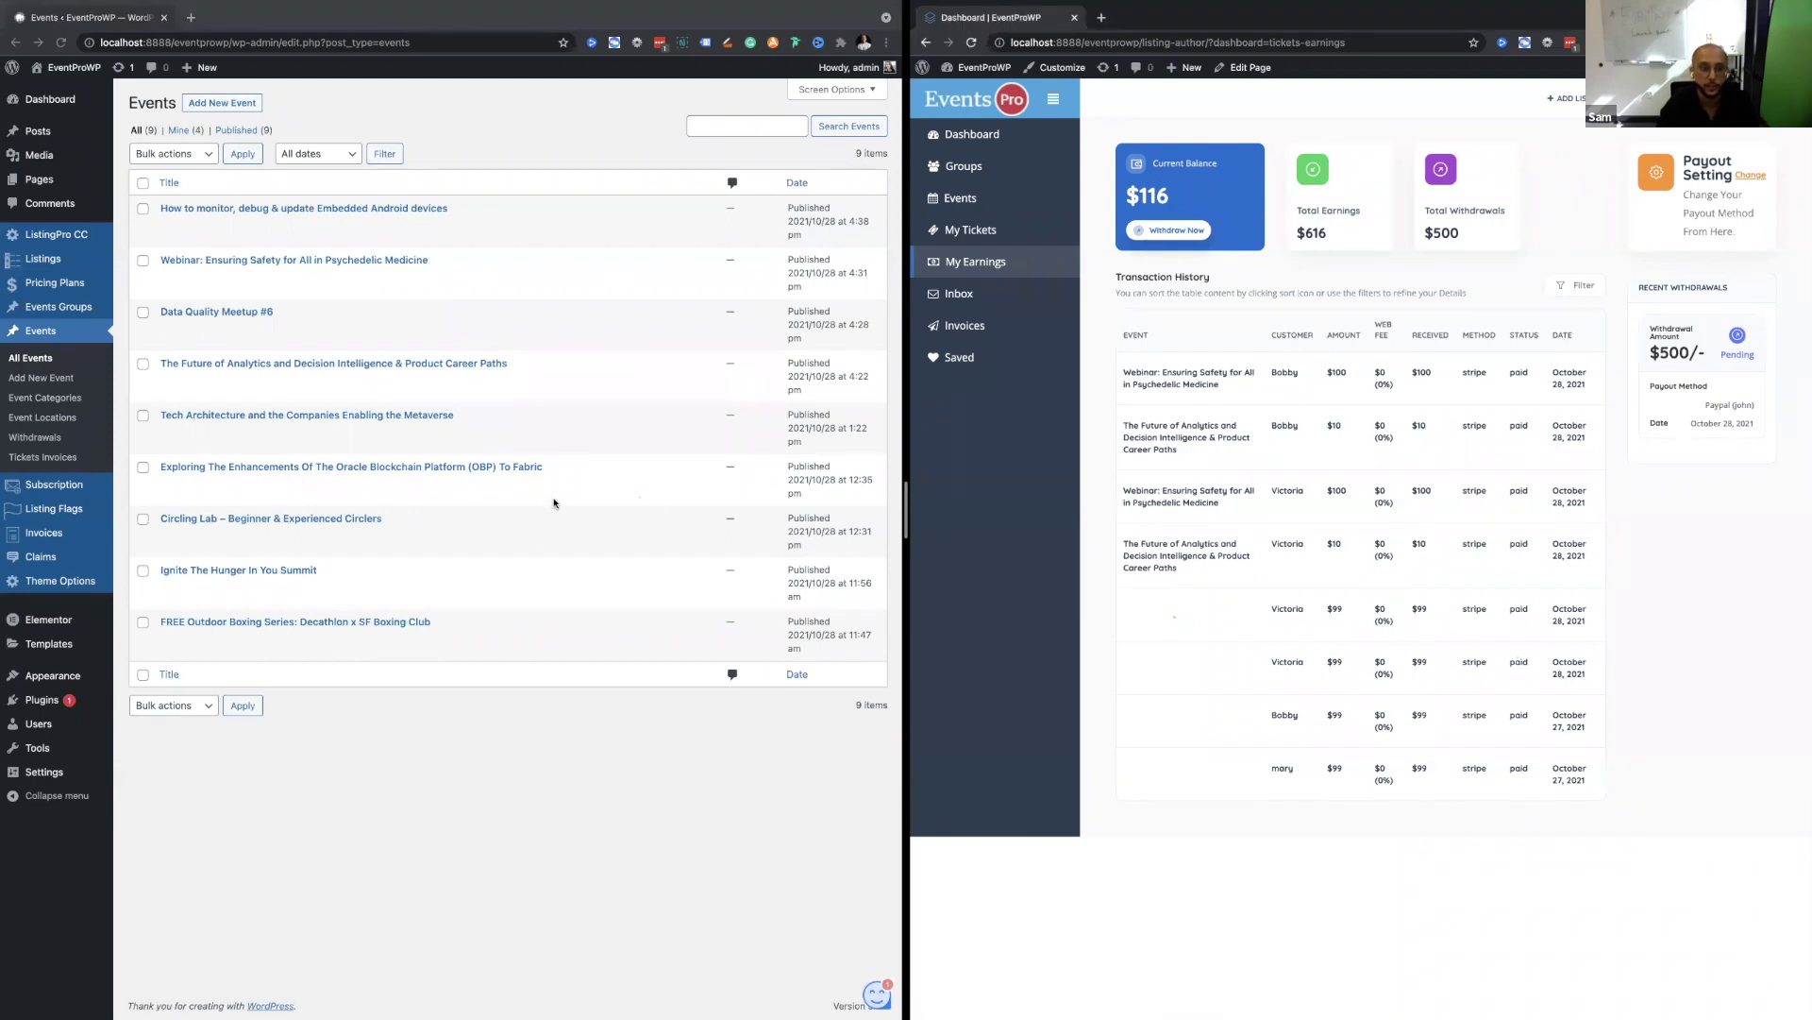
{"action": "left_click", "coordinate": [43, 447]}
{"action": "left_click", "coordinate": [28, 440]}
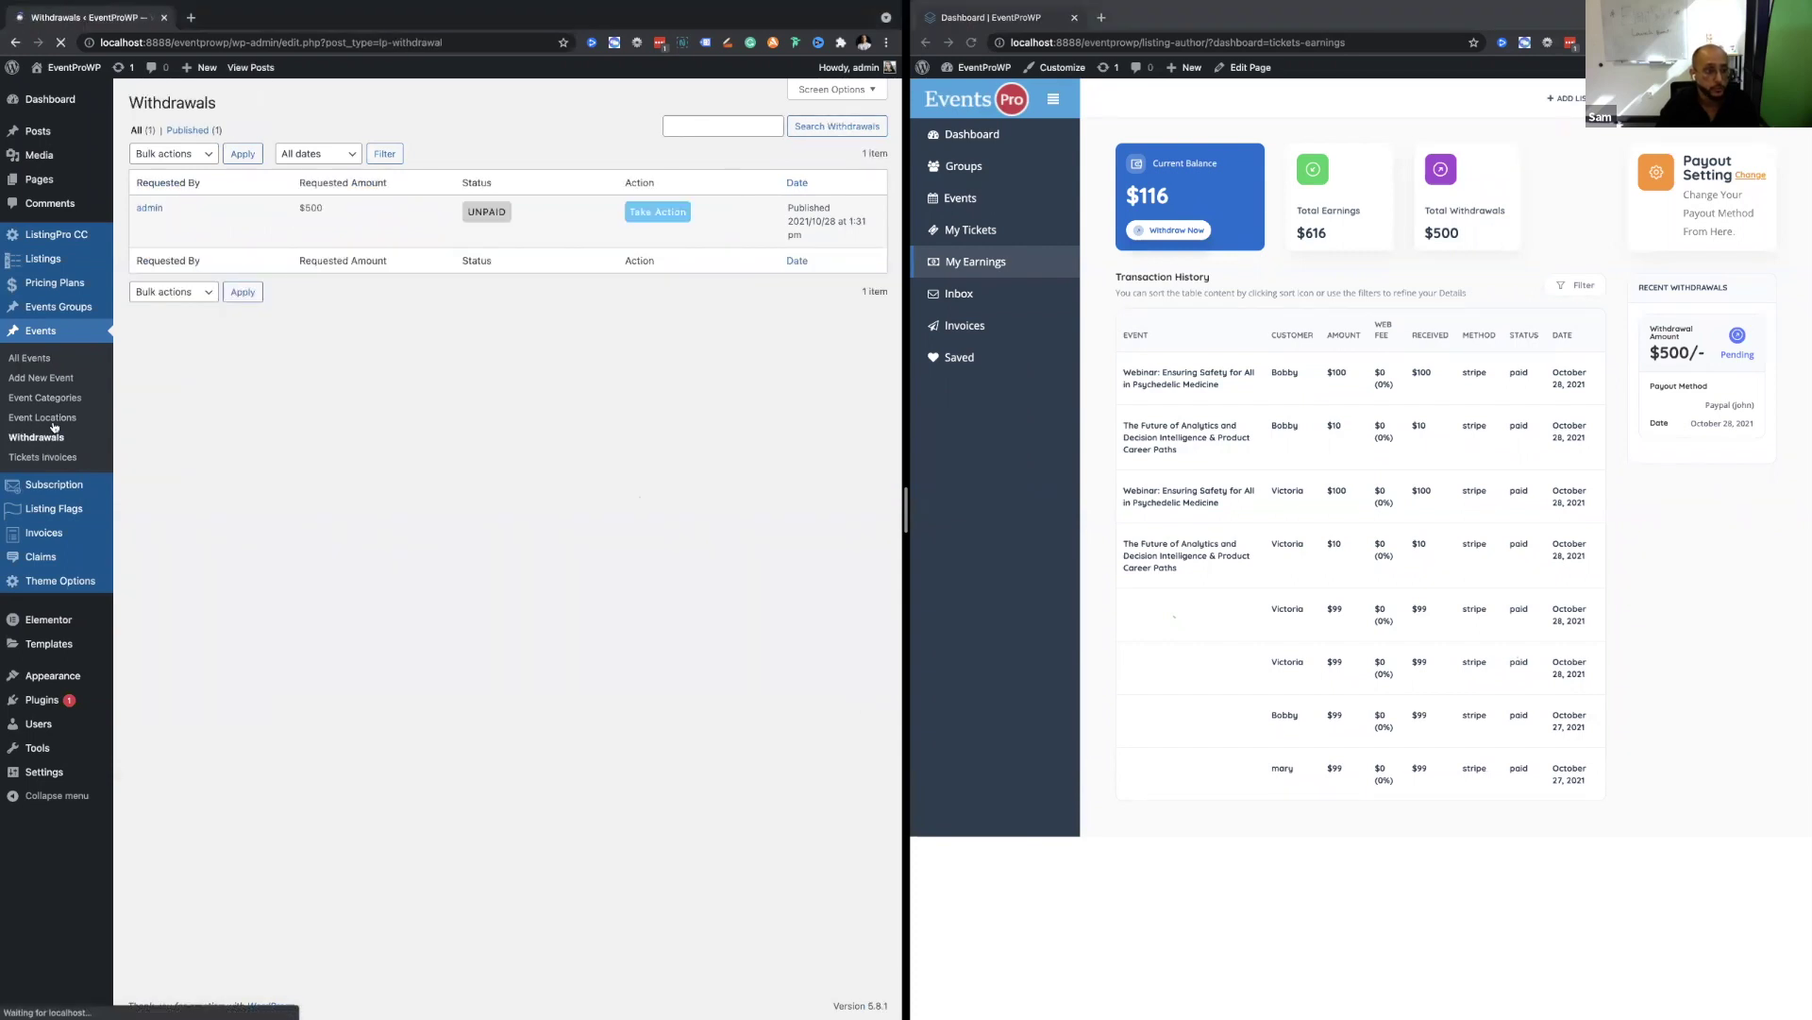
{"action": "left_click", "coordinate": [656, 212]}
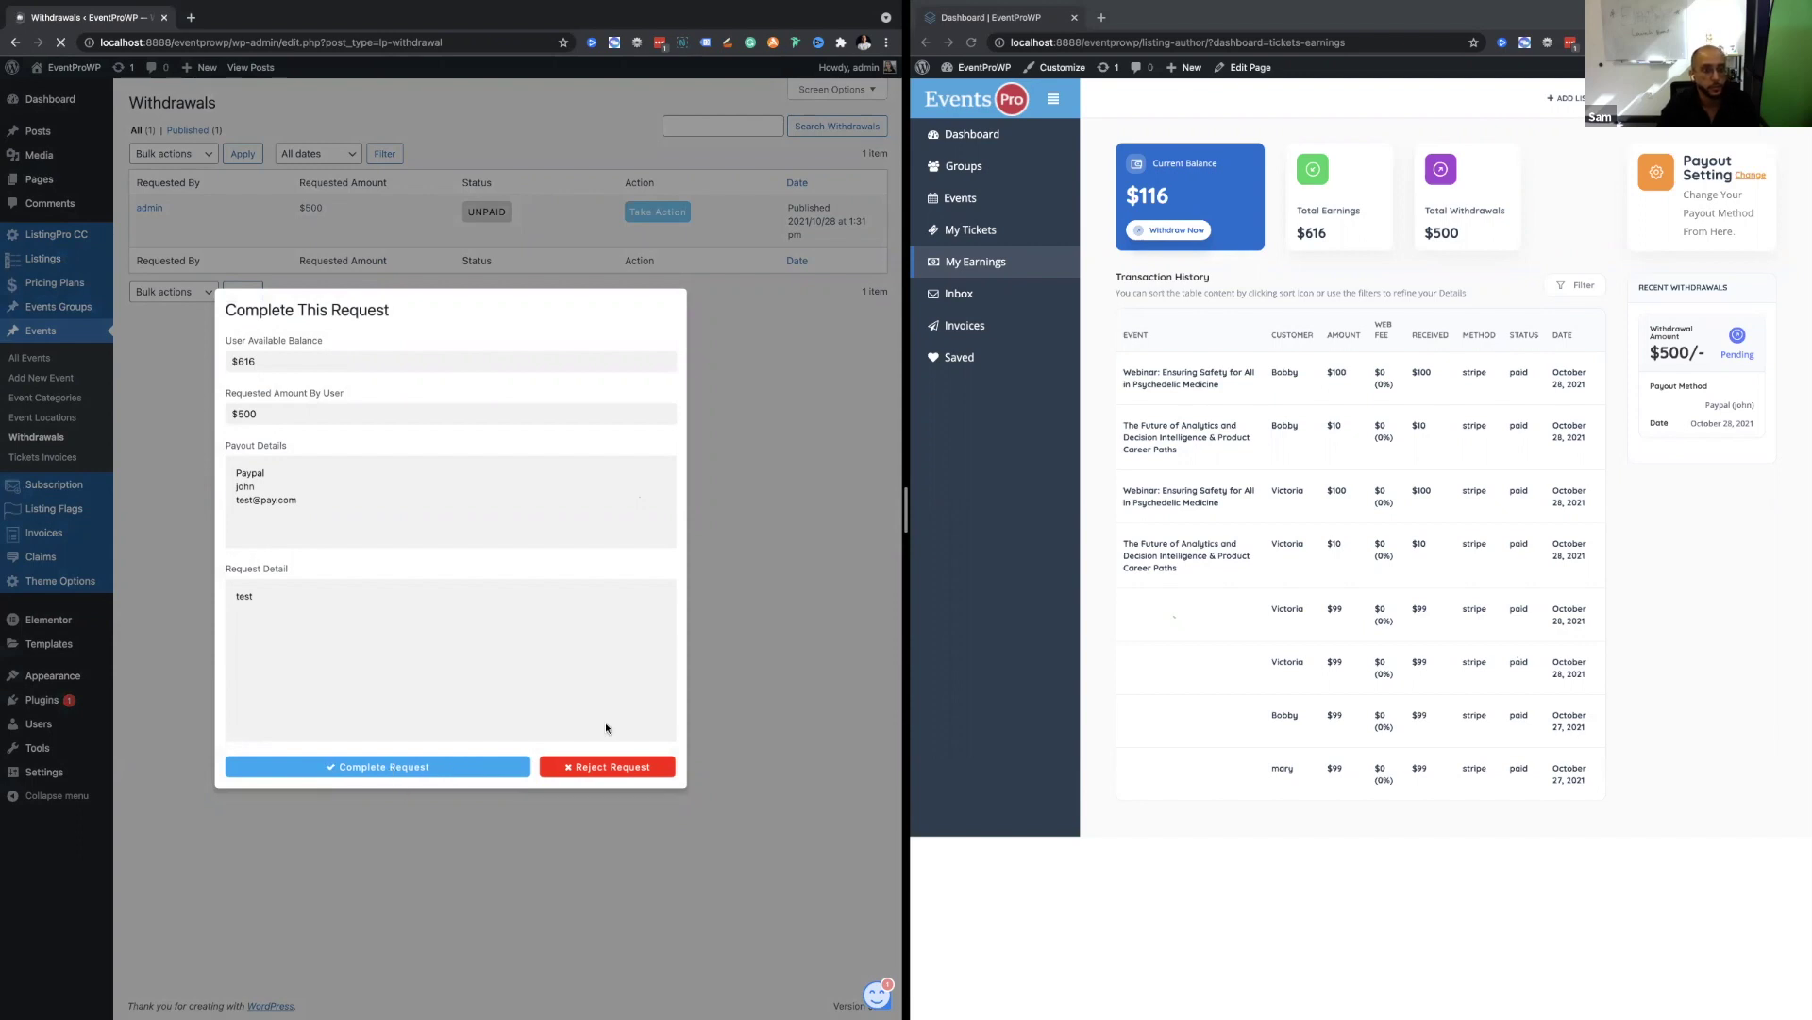
{"action": "left_click", "coordinate": [458, 767]}
Reload the front-end earnings dashboard and widen its window to check the withdrawal.
{"action": "left_click", "coordinate": [1365, 582]}
{"action": "key", "text": "super+r"}
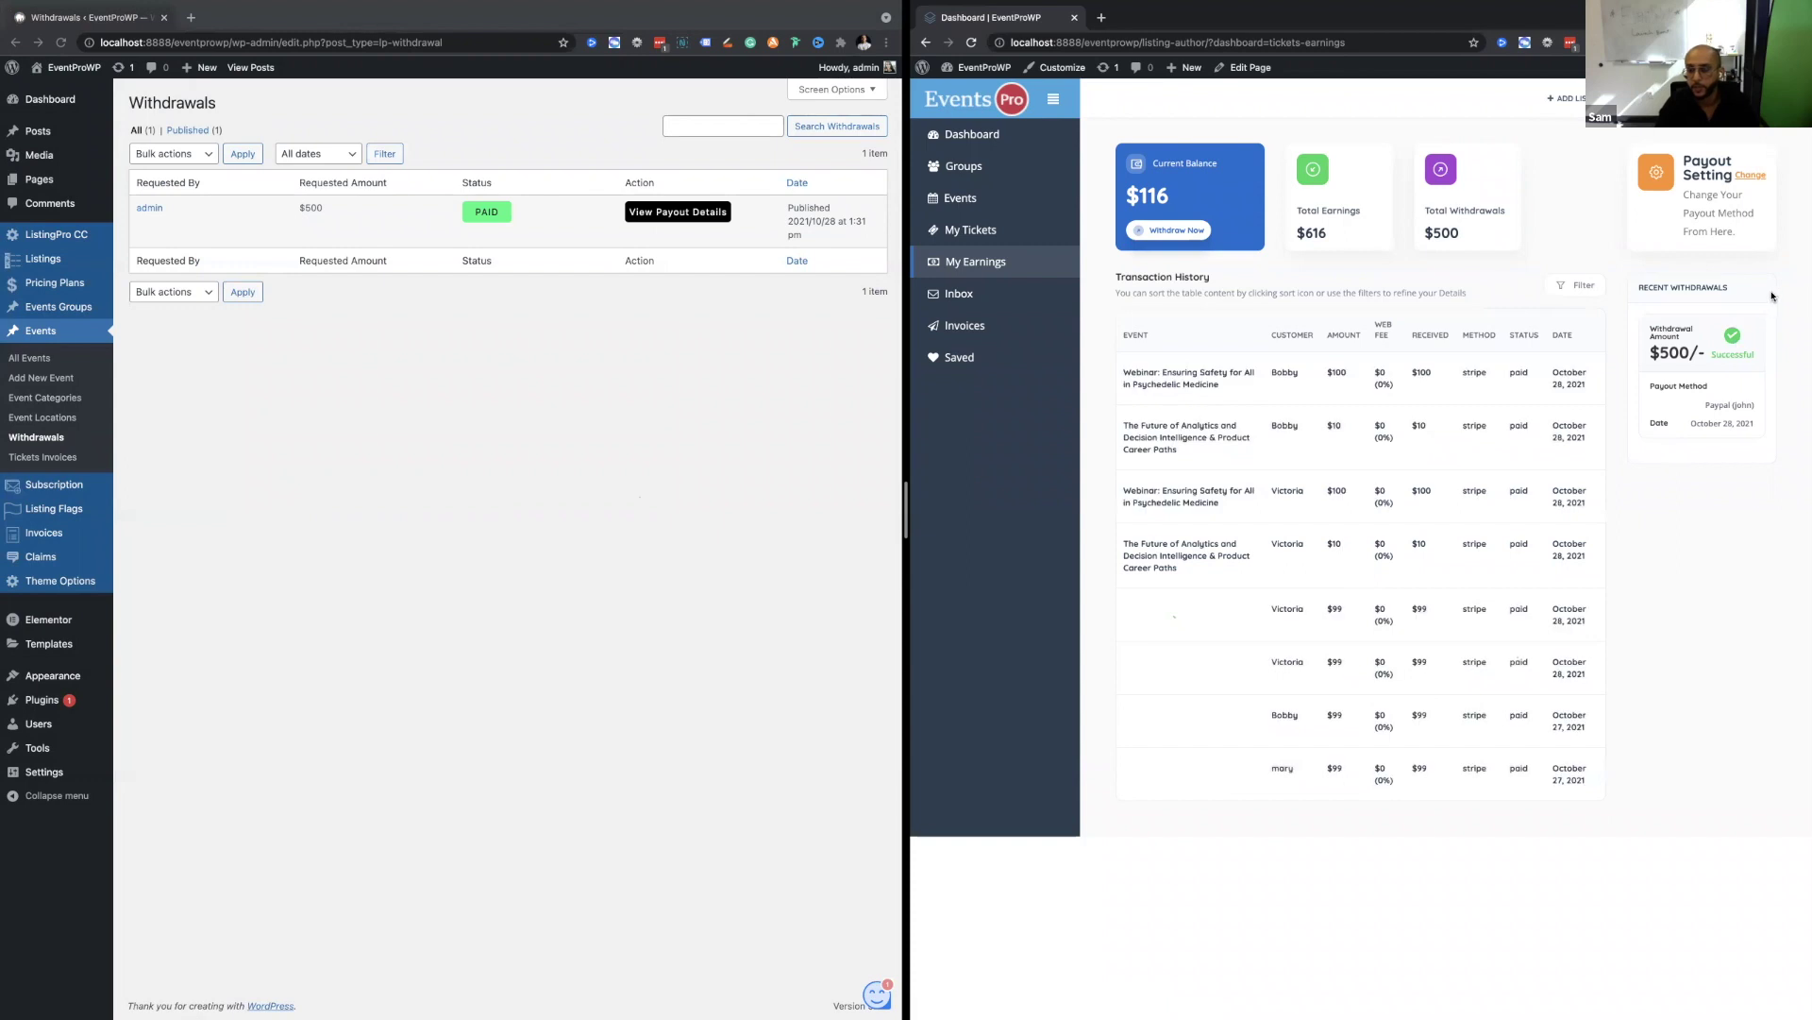
{"action": "scroll", "coordinate": [1771, 295], "scroll_direction": "up", "scroll_amount": 5}
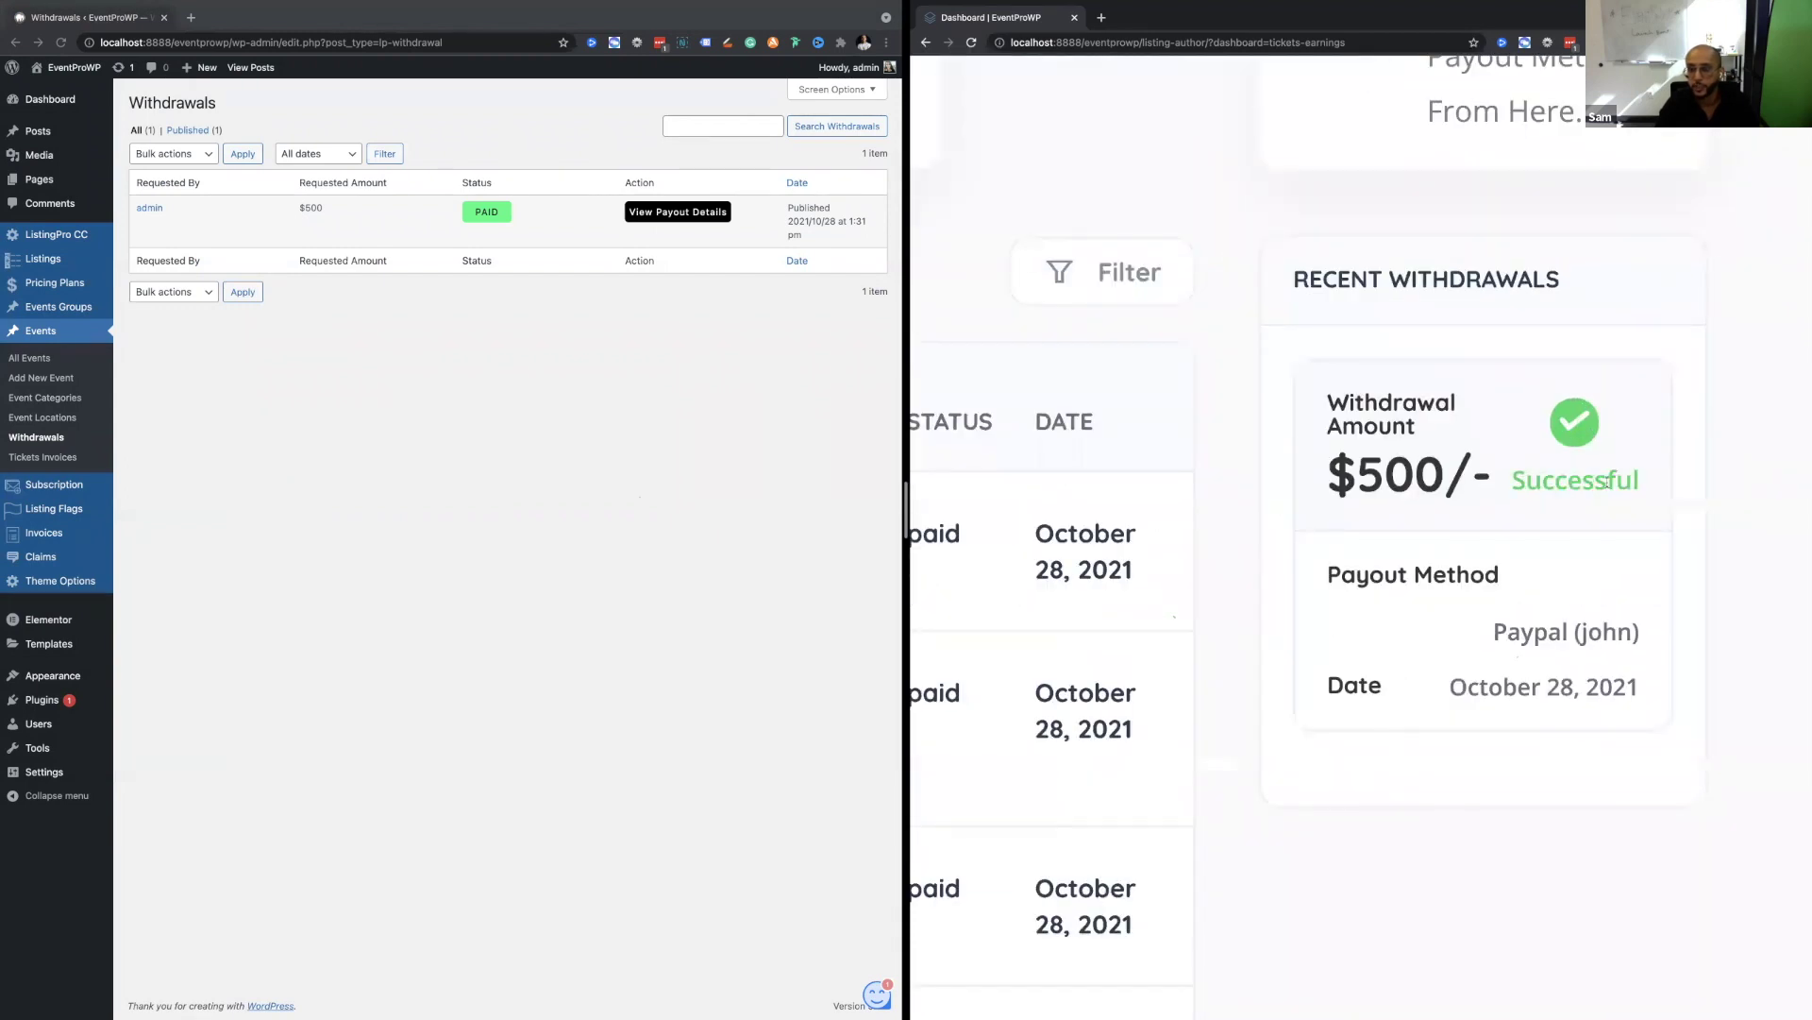
{"action": "scroll", "coordinate": [1608, 482], "scroll_direction": "down", "scroll_amount": 5}
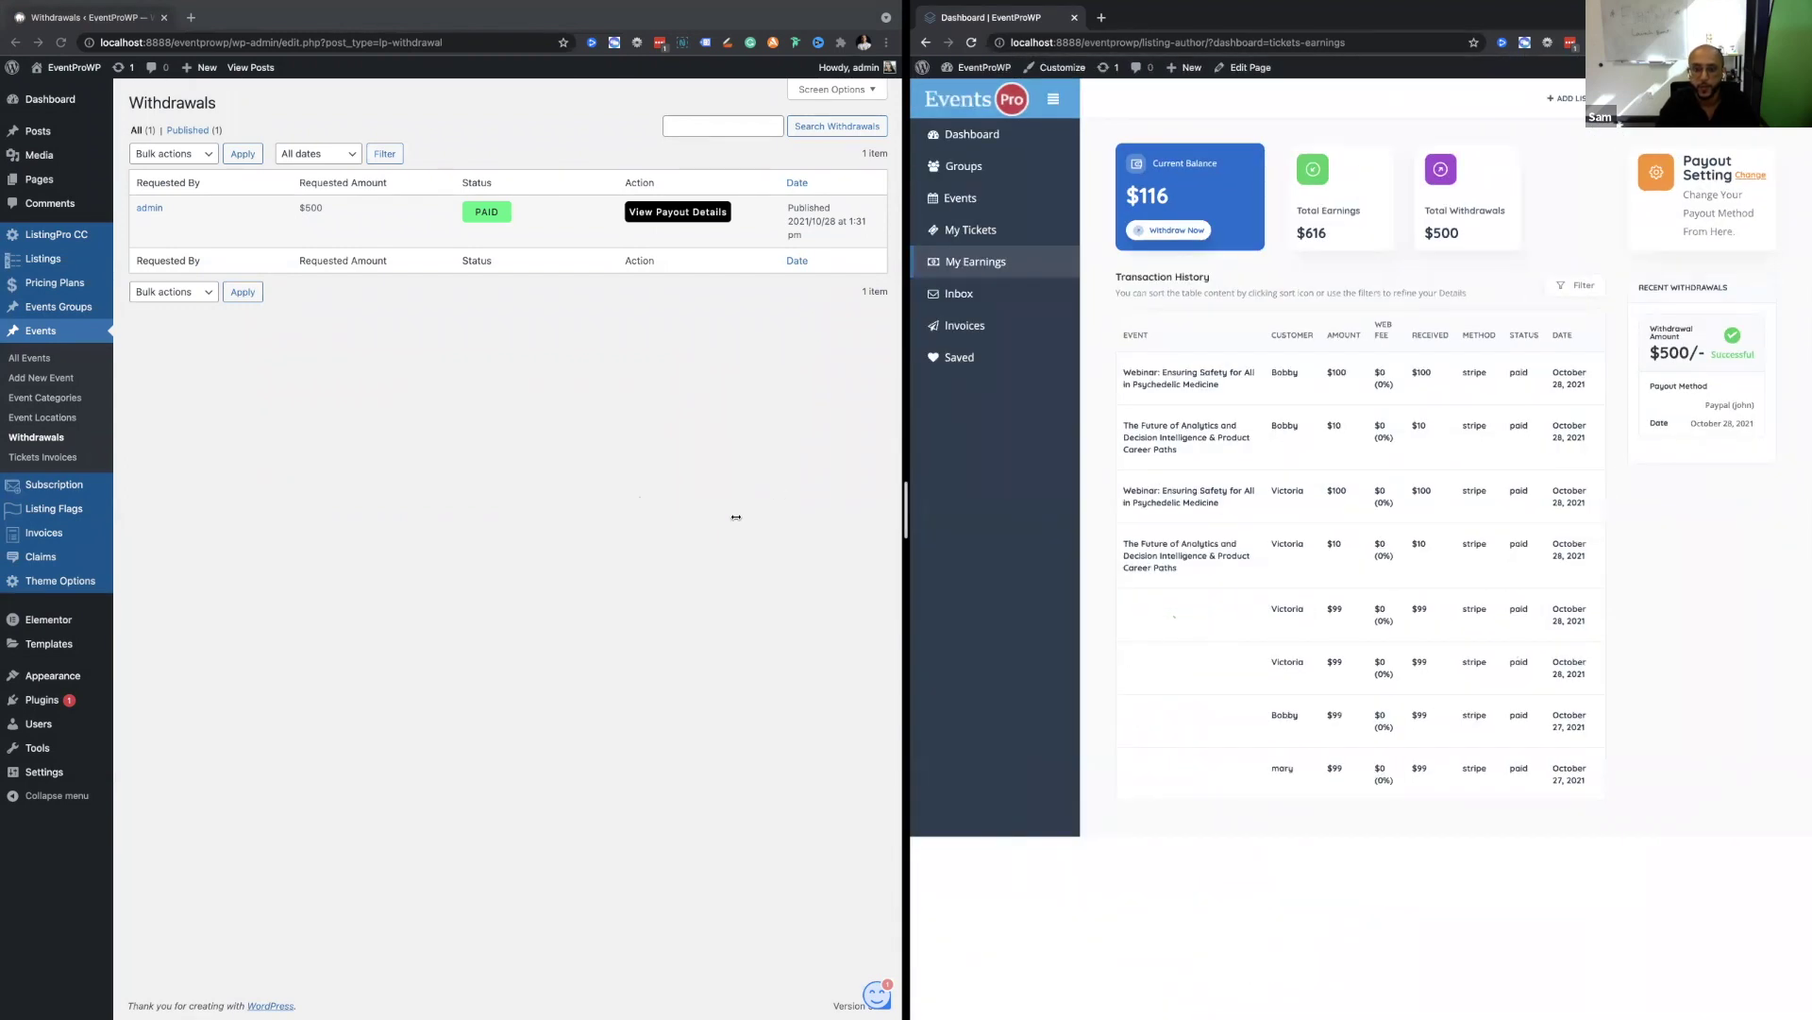
{"action": "left_click_drag", "start_coordinate": [724, 522], "coordinate": [864, 513]}
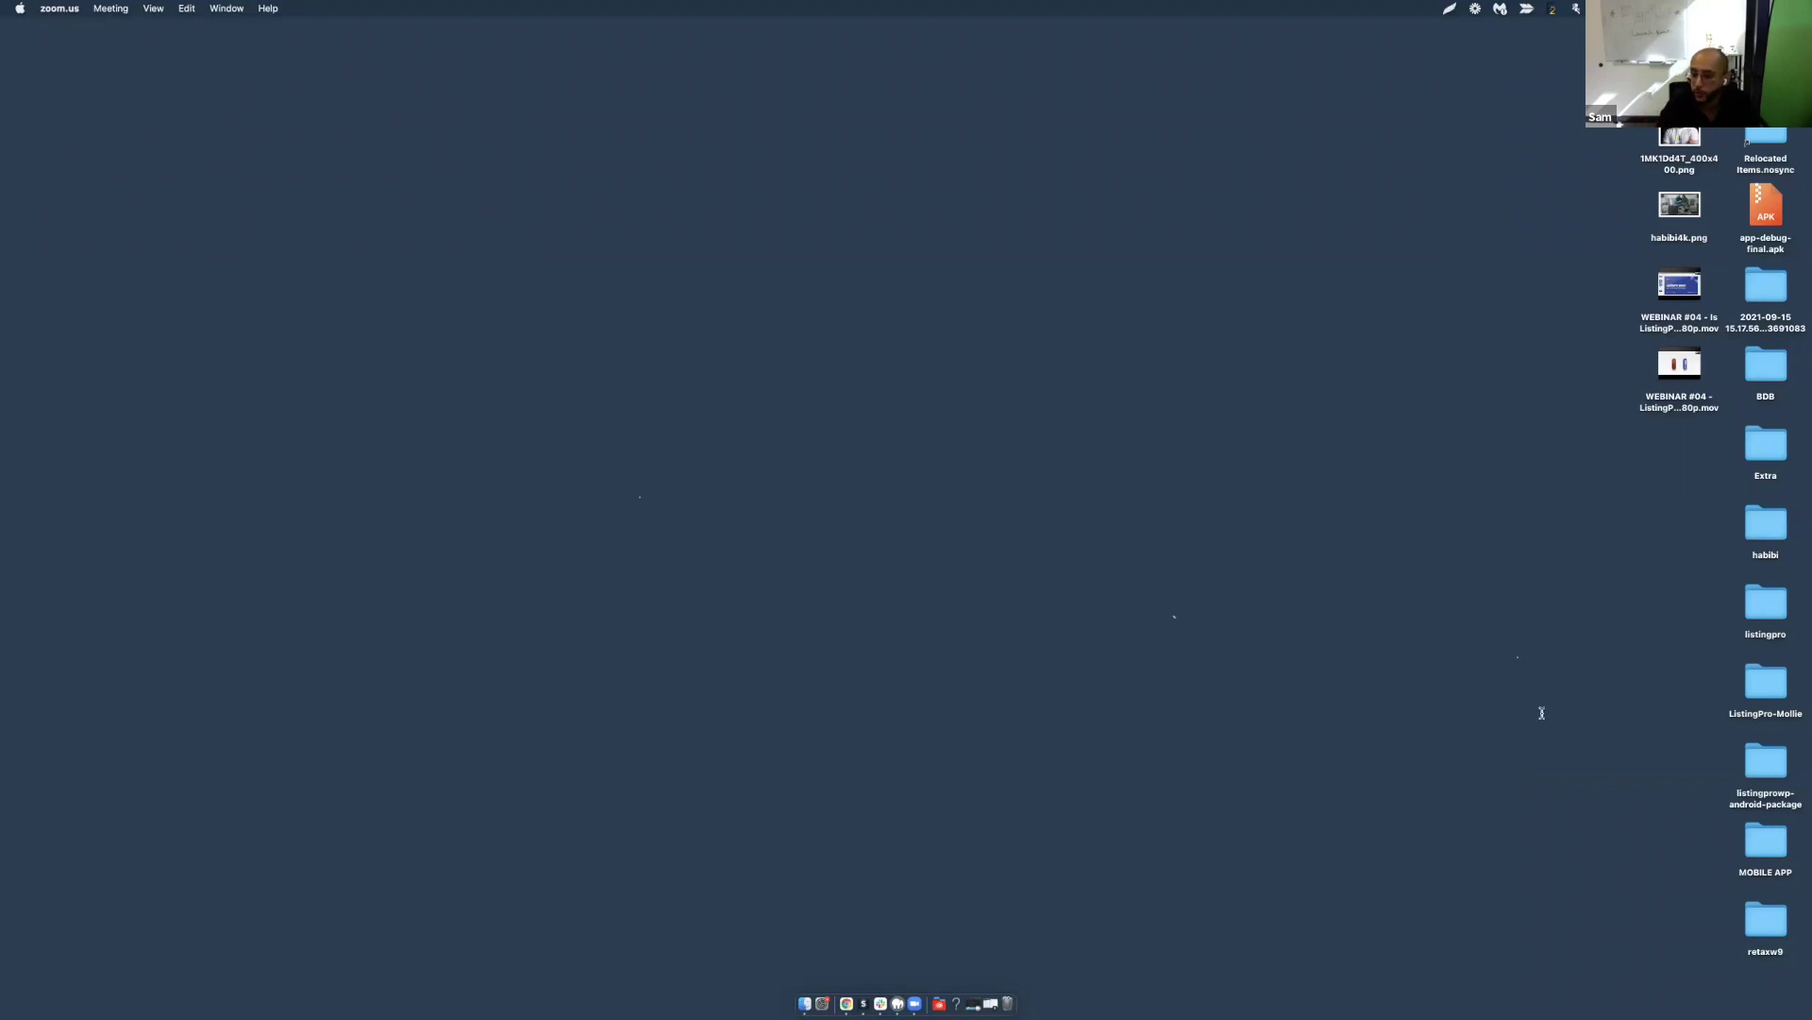
Return to the desktop with both browsers and go to the Events Pro home page.
{"action": "key", "text": "ctrl+Right"}
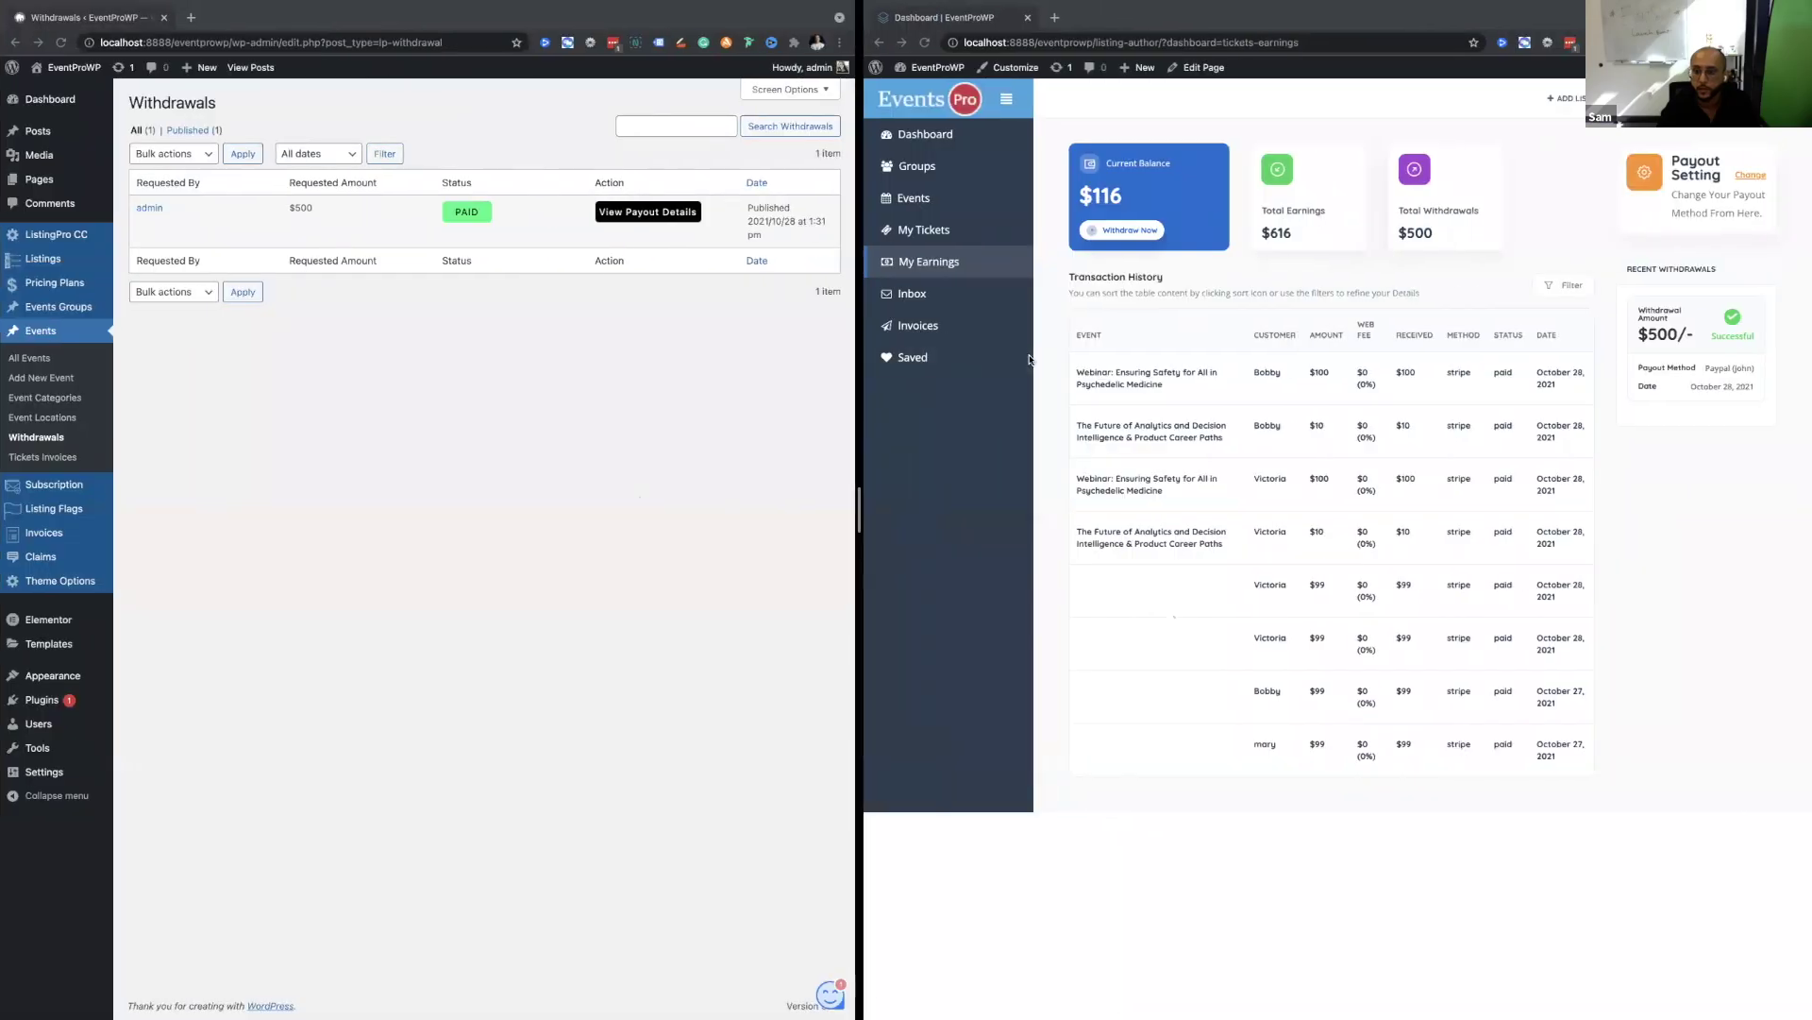
{"action": "left_click", "coordinate": [1029, 358]}
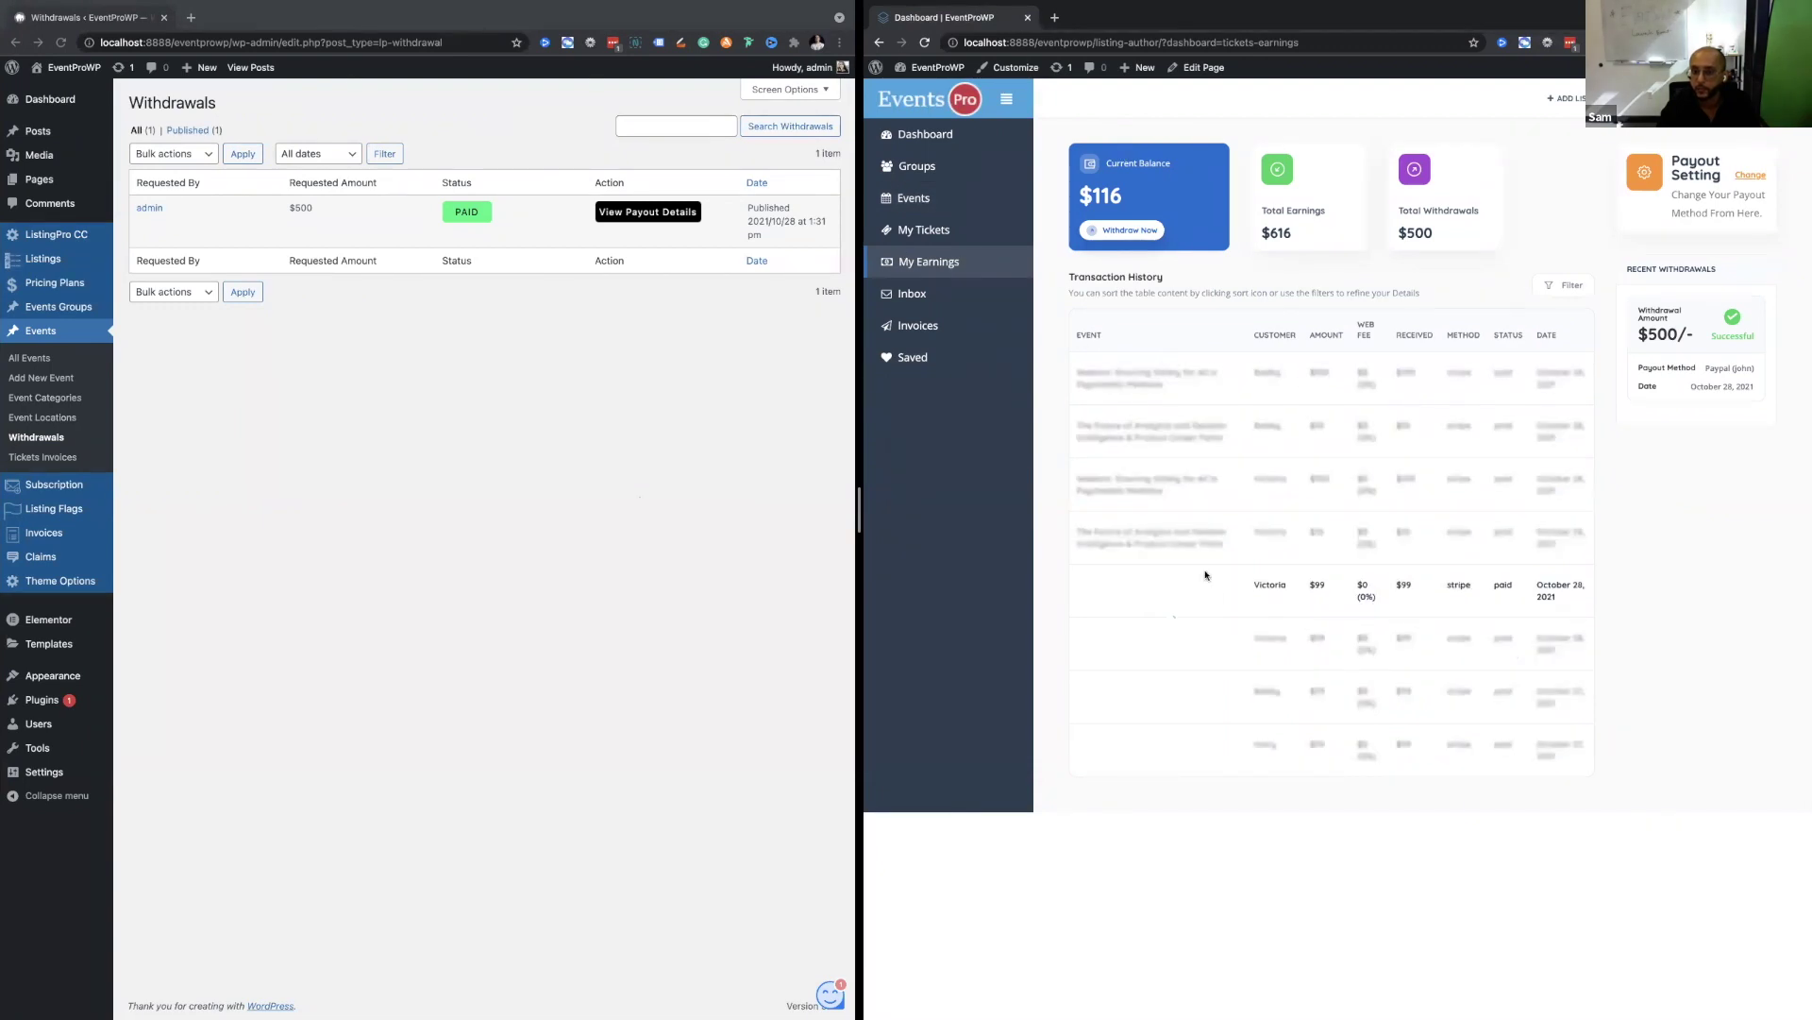
{"action": "key", "text": "ctrl+Left"}
{"action": "key", "text": "ctrl+Left"}
{"action": "key", "text": "ctrl+Left"}
{"action": "key", "text": "ctrl+Left"}
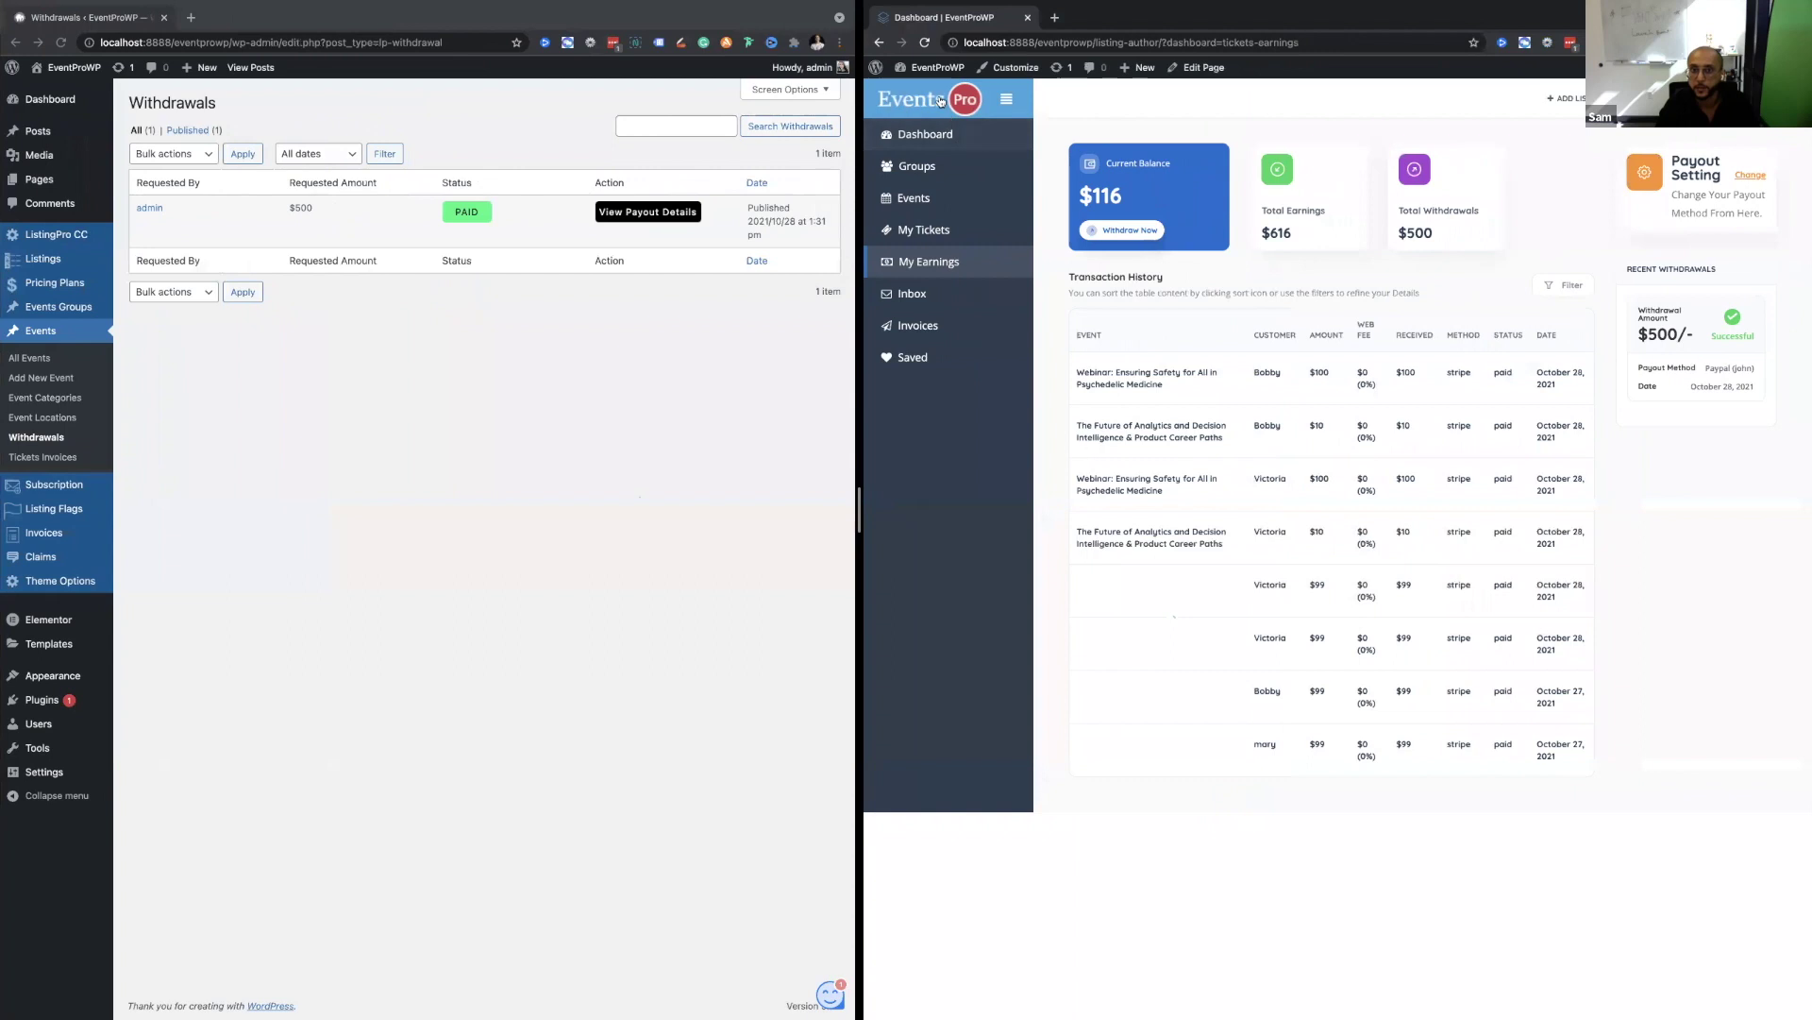
{"action": "left_click", "coordinate": [948, 102]}
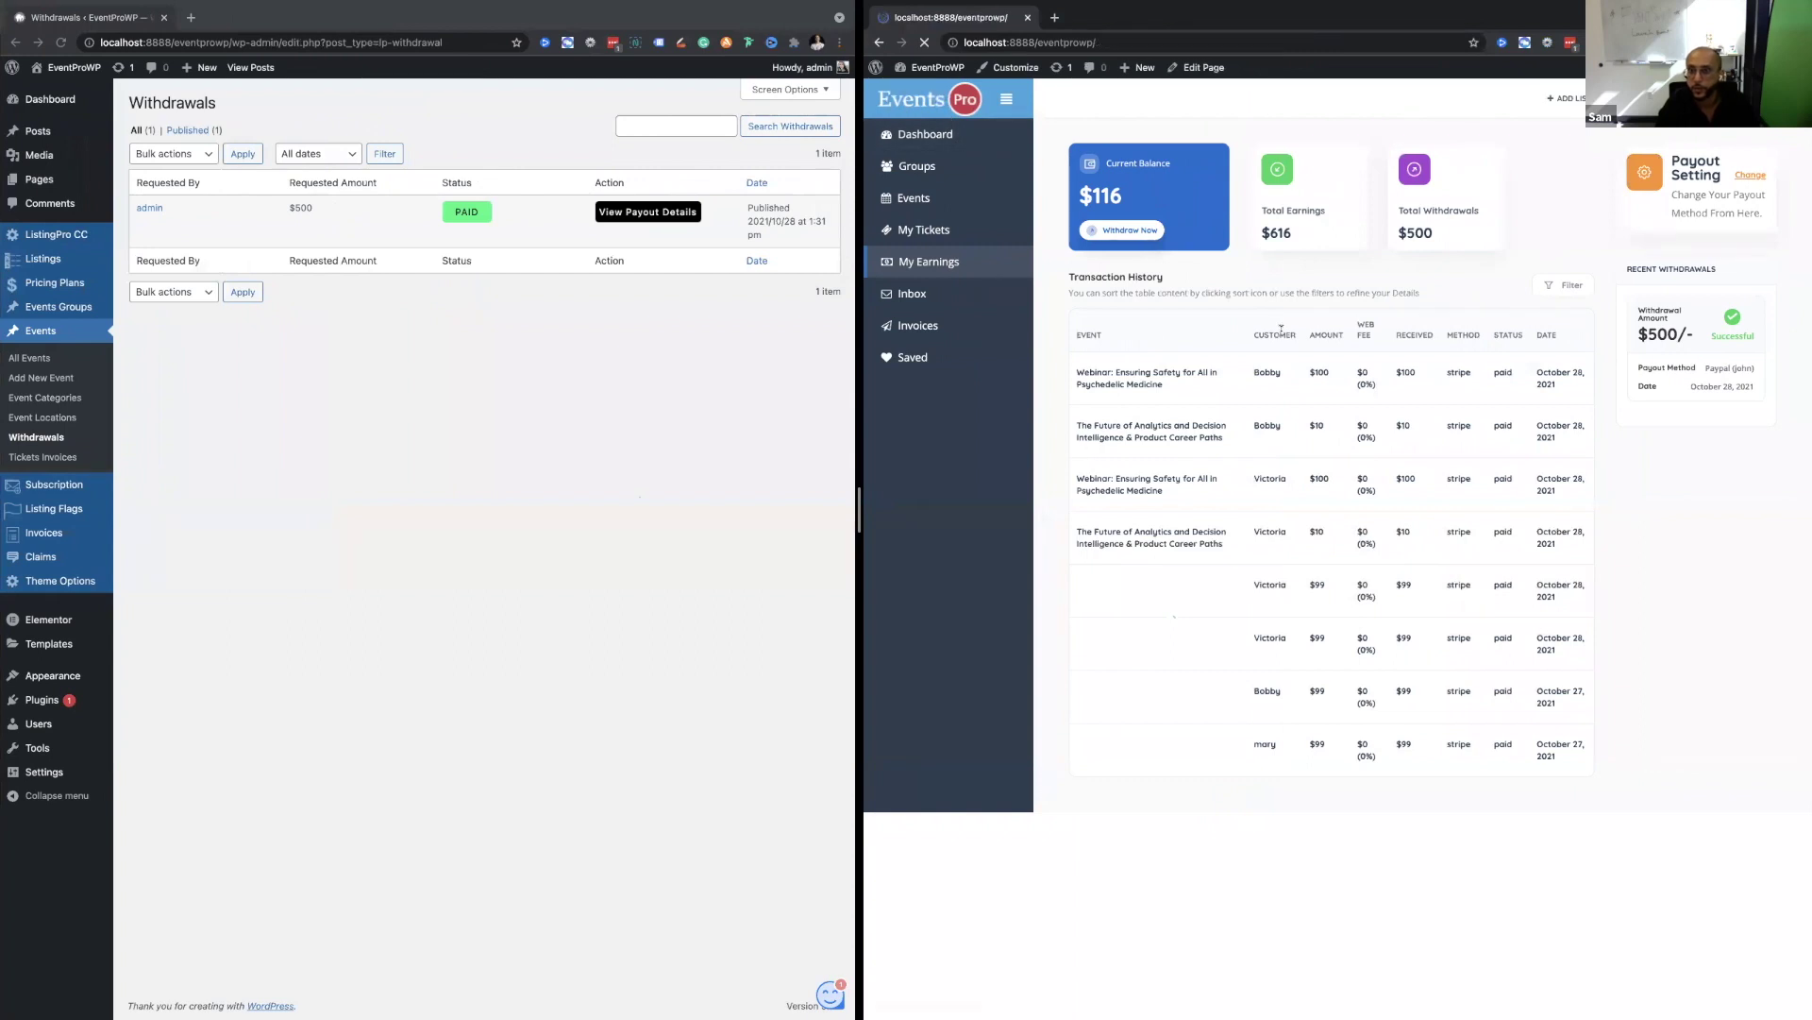
View the Future of Analytics event page, then return to the home page.
{"action": "scroll", "coordinate": [1386, 694], "scroll_direction": "down", "scroll_amount": 8}
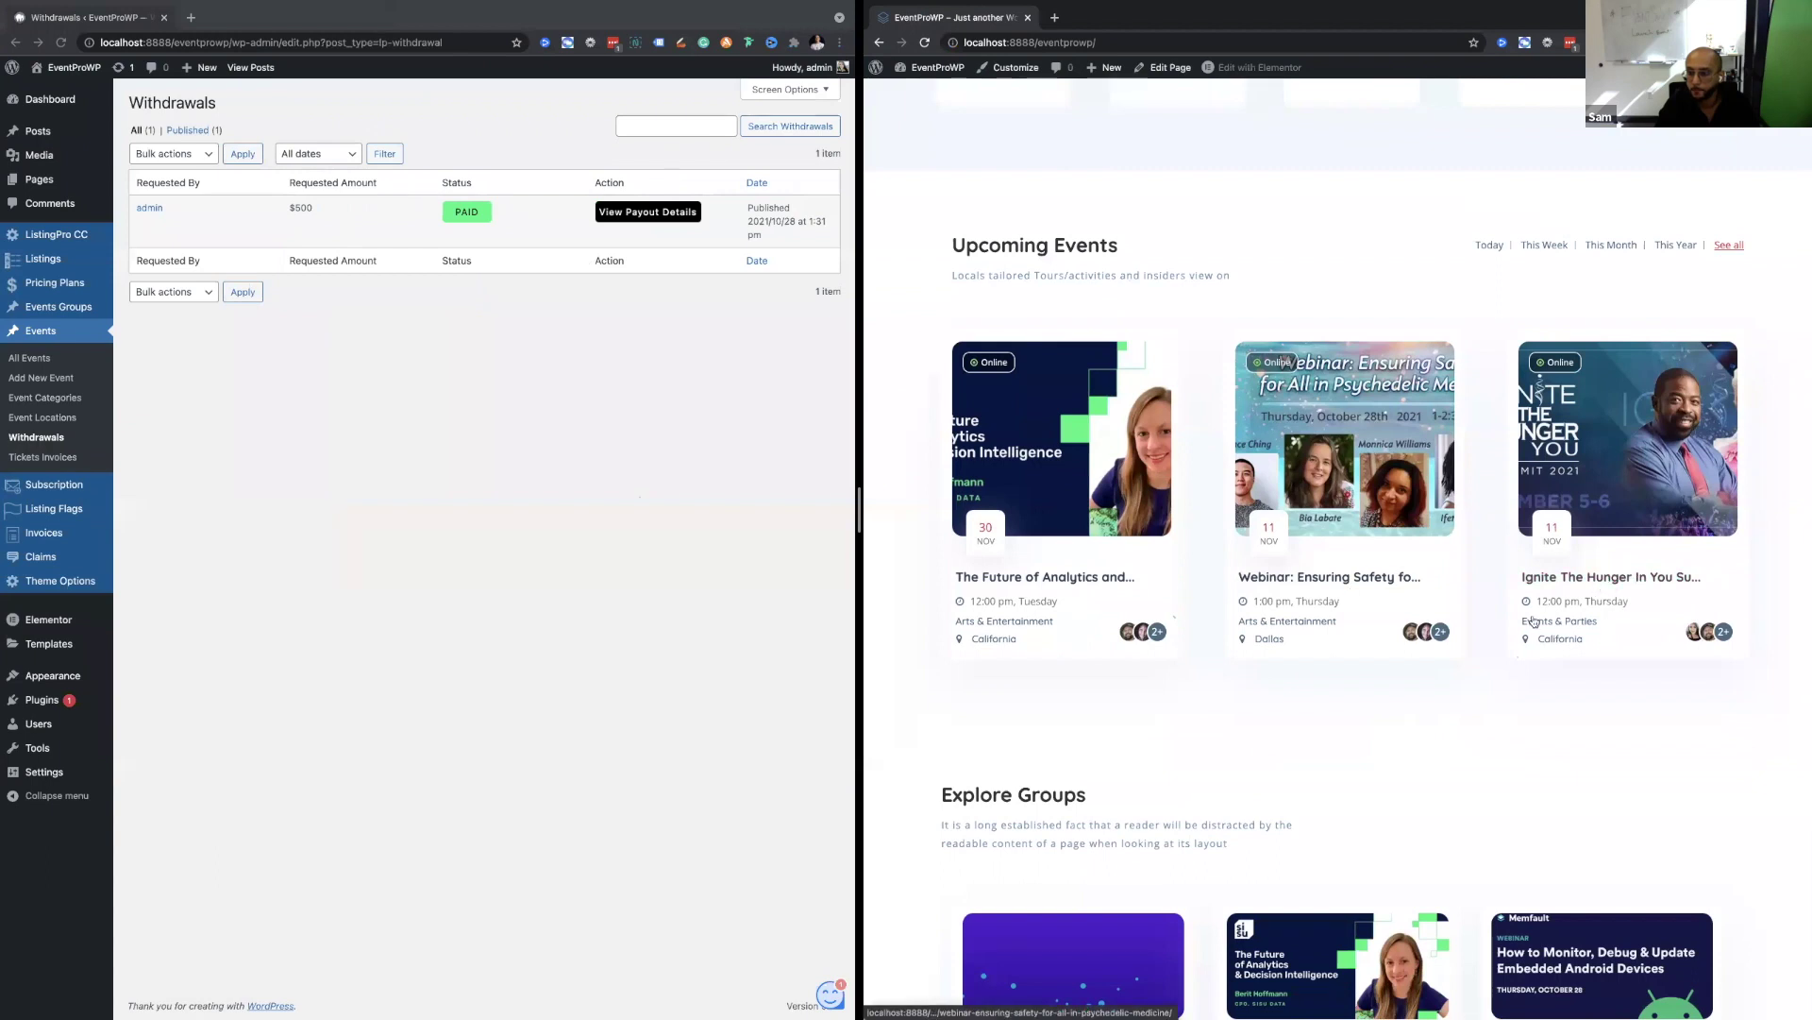
{"action": "left_click", "coordinate": [1045, 577]}
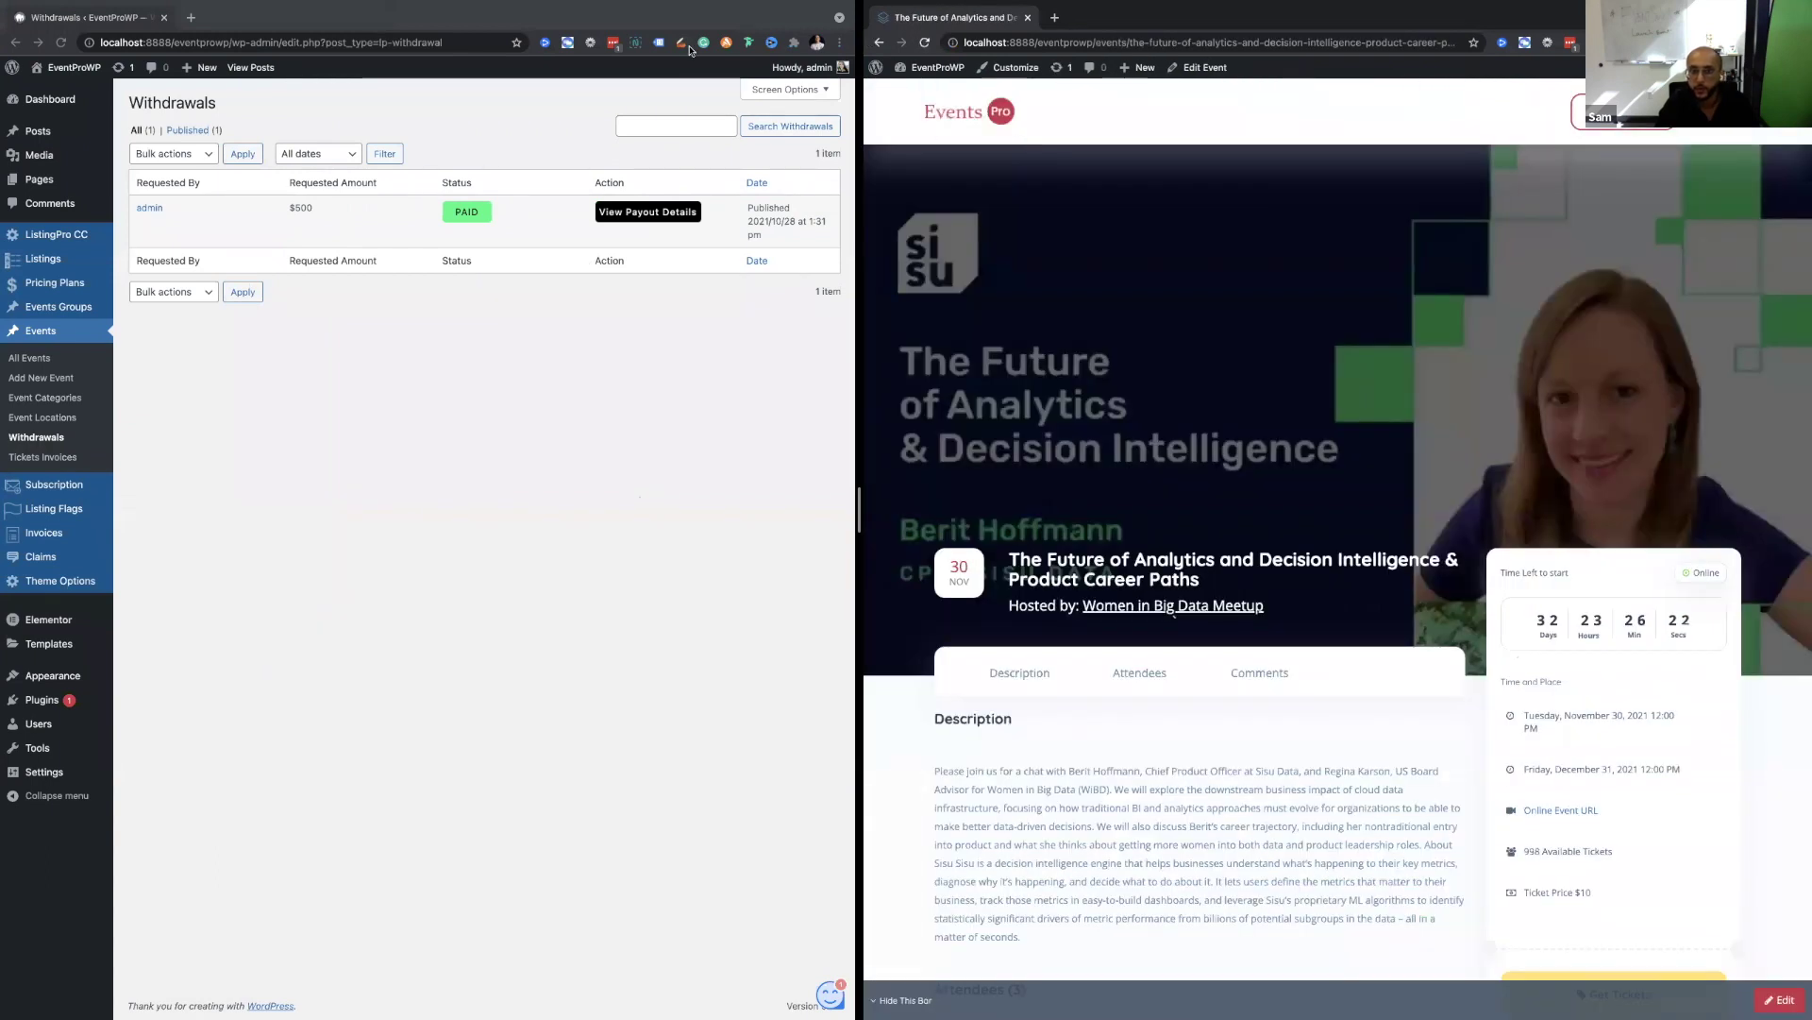
{"action": "left_click", "coordinate": [878, 41]}
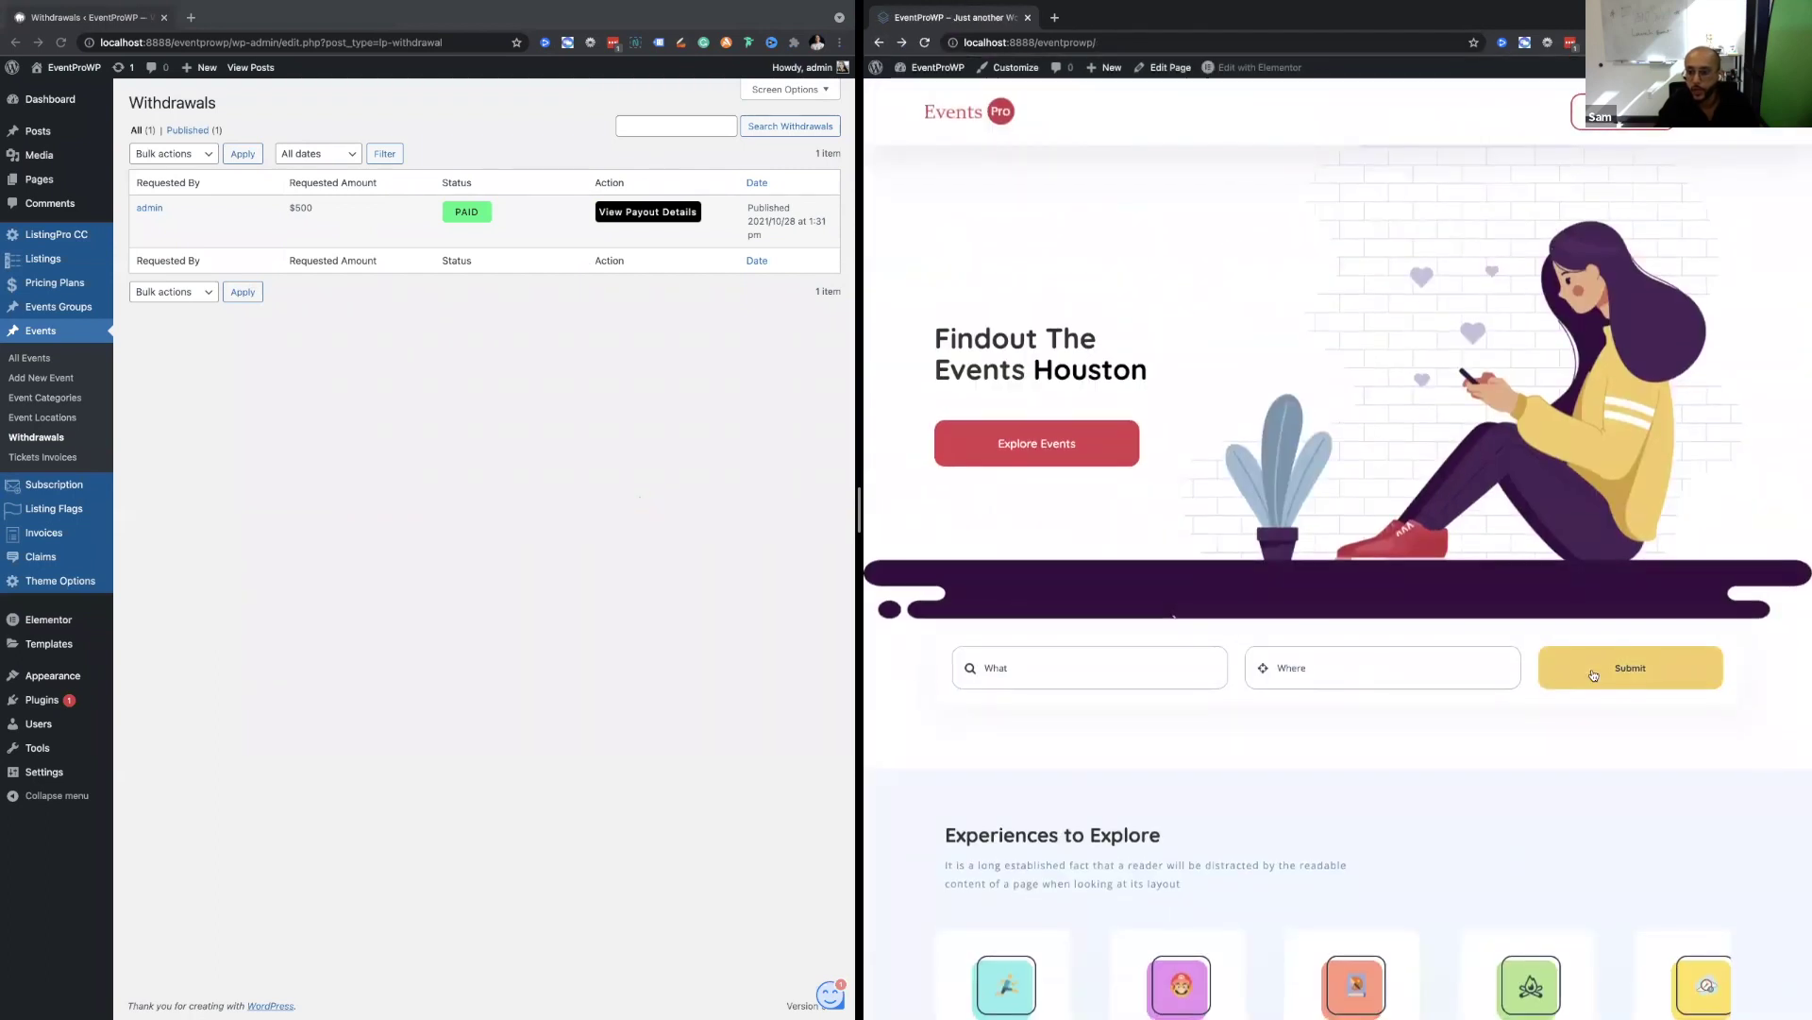
Search events for the keyword 'sport'.
{"action": "left_click", "coordinate": [1092, 656]}
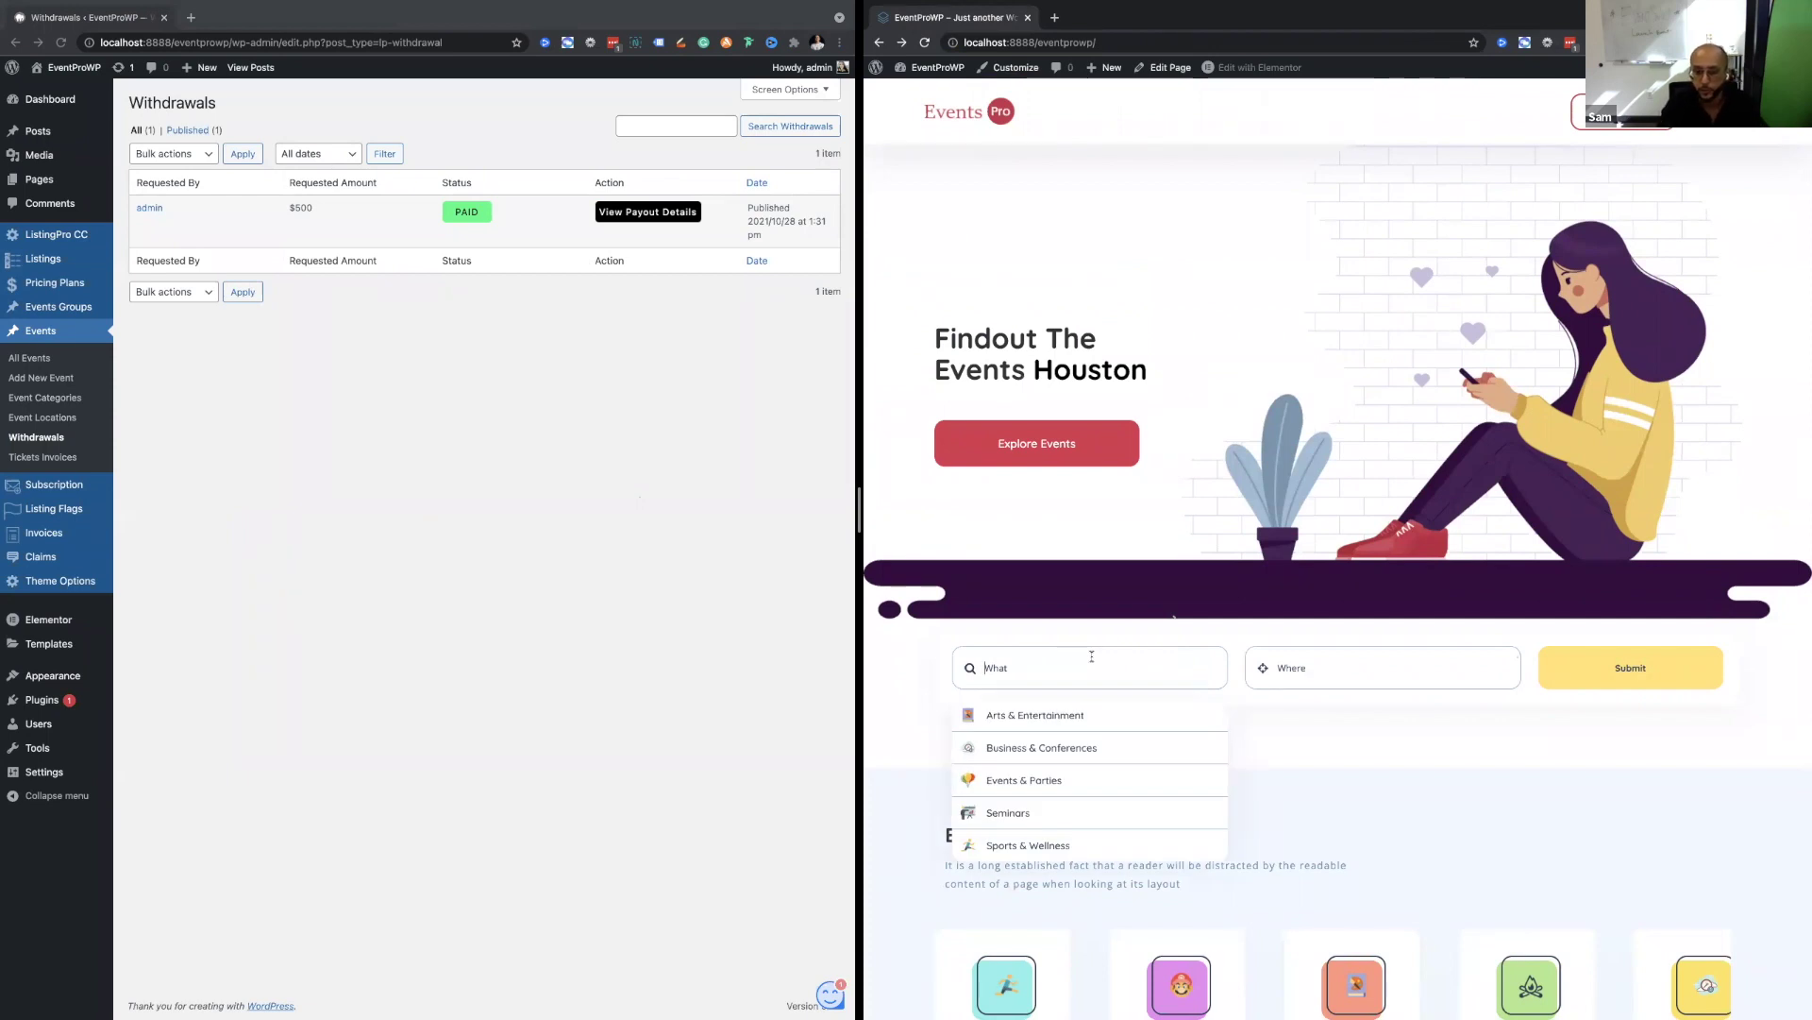
{"action": "scroll", "coordinate": [1092, 656], "scroll_direction": "down", "scroll_amount": 1}
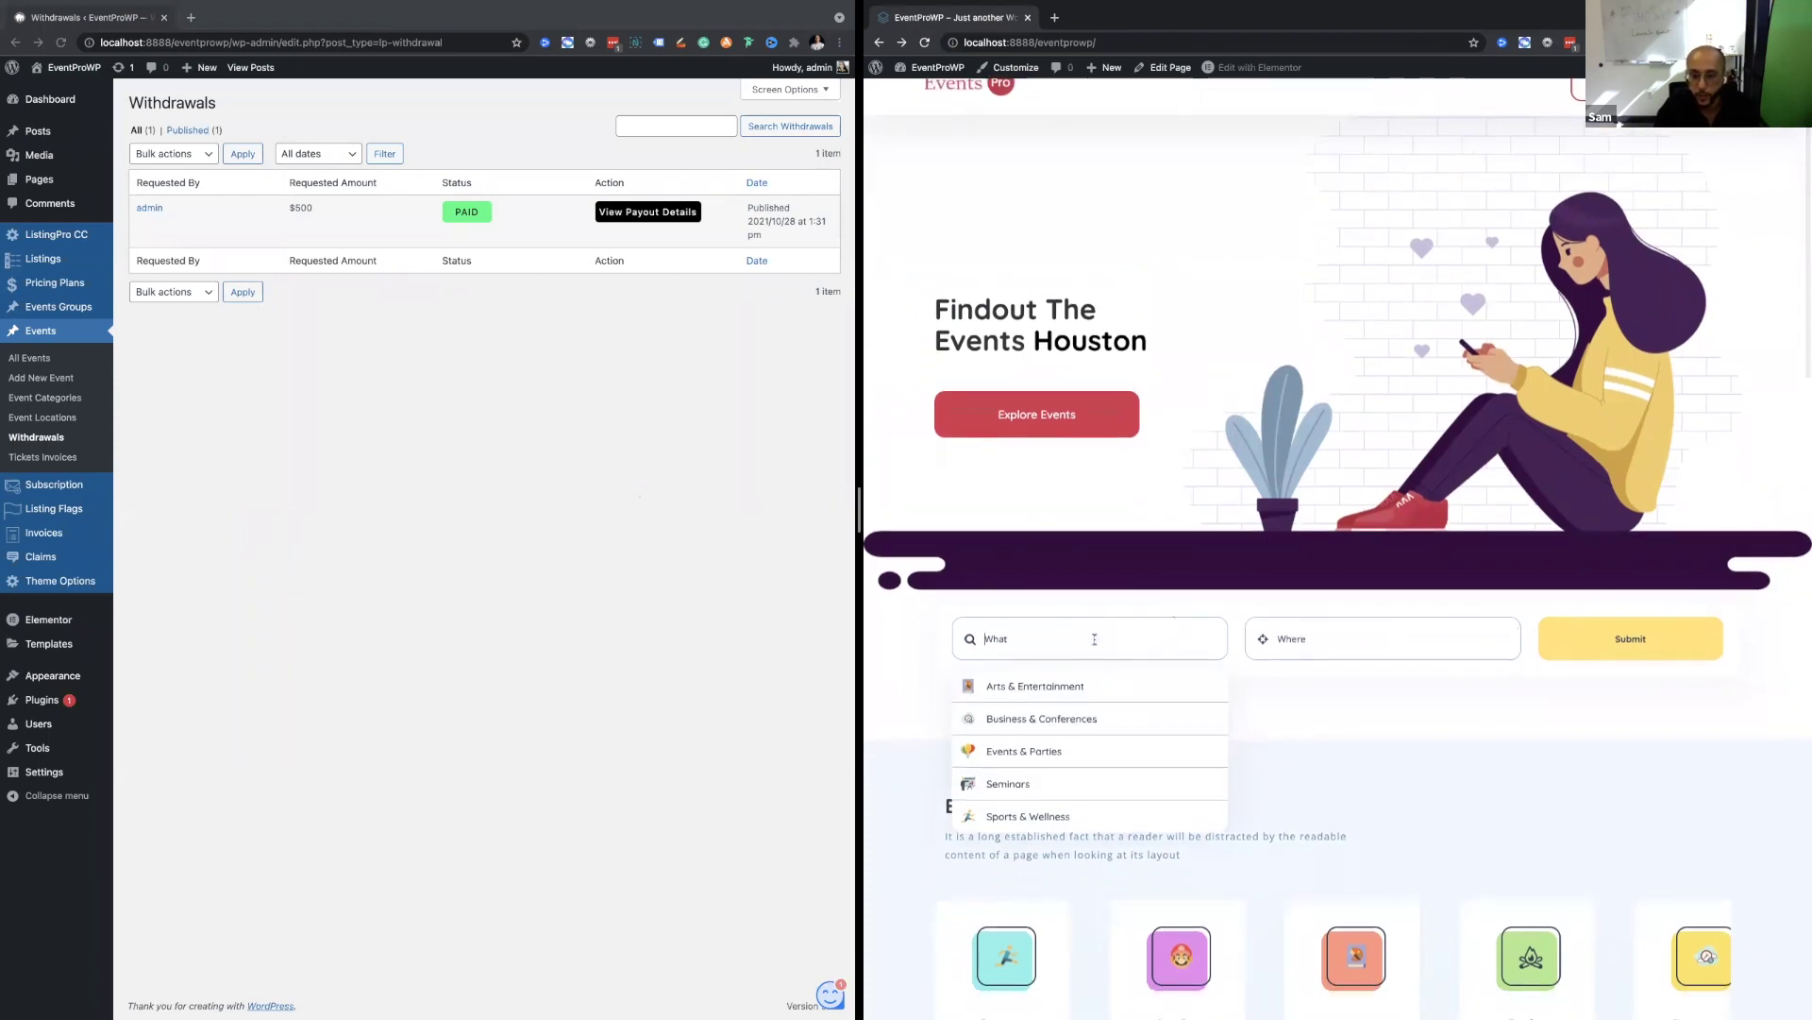
{"action": "scroll", "coordinate": [1137, 743], "scroll_direction": "down", "scroll_amount": 2}
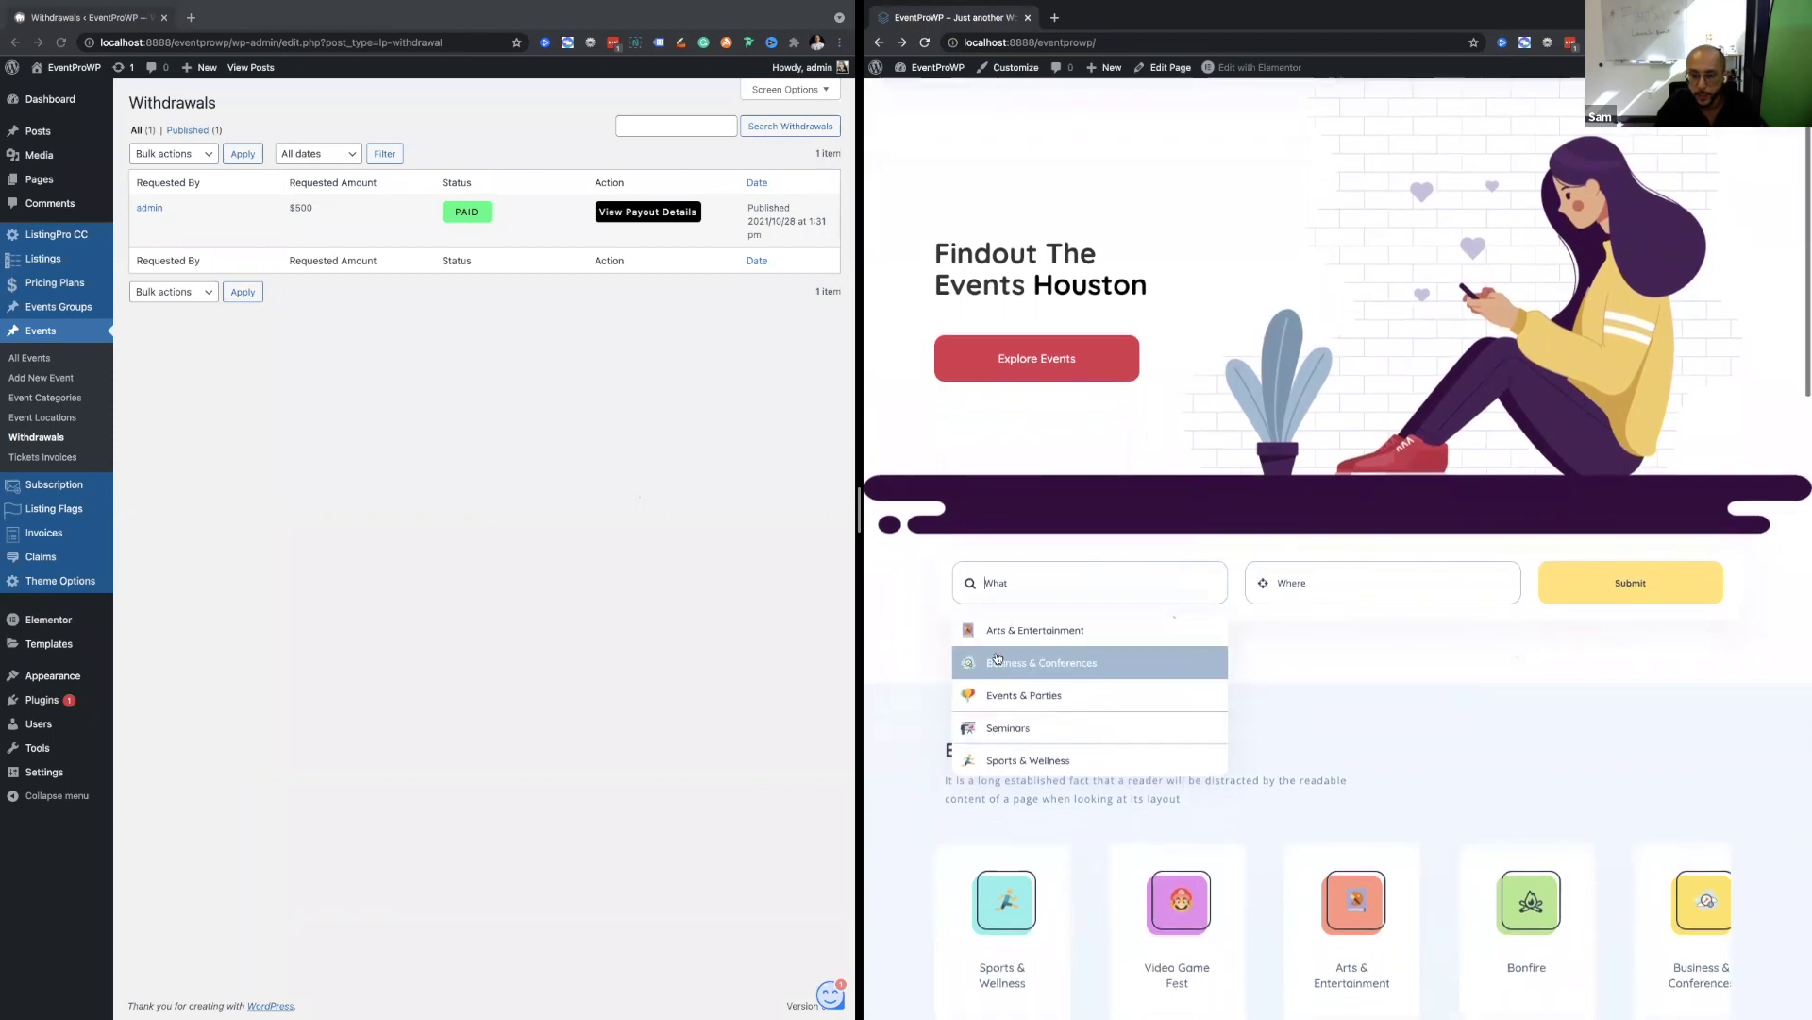
{"action": "left_click", "coordinate": [1337, 585]}
{"action": "left_click", "coordinate": [1068, 590]}
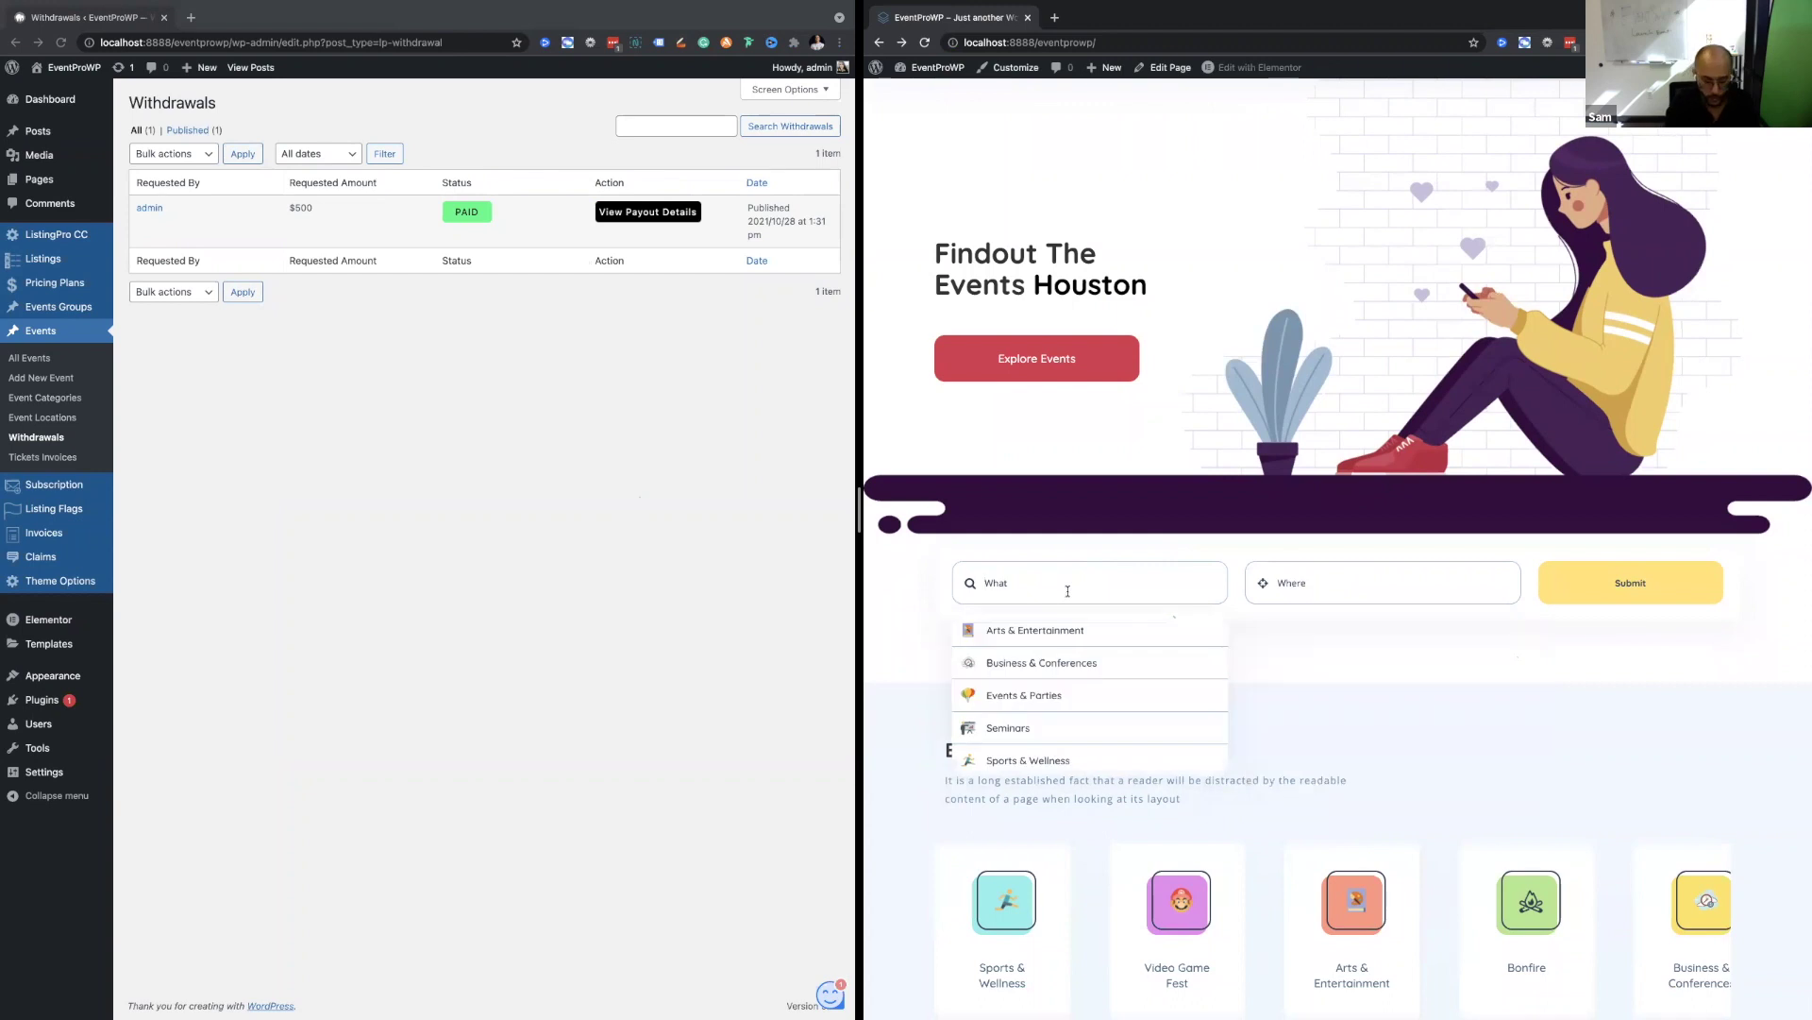
{"action": "type", "text": "s"}
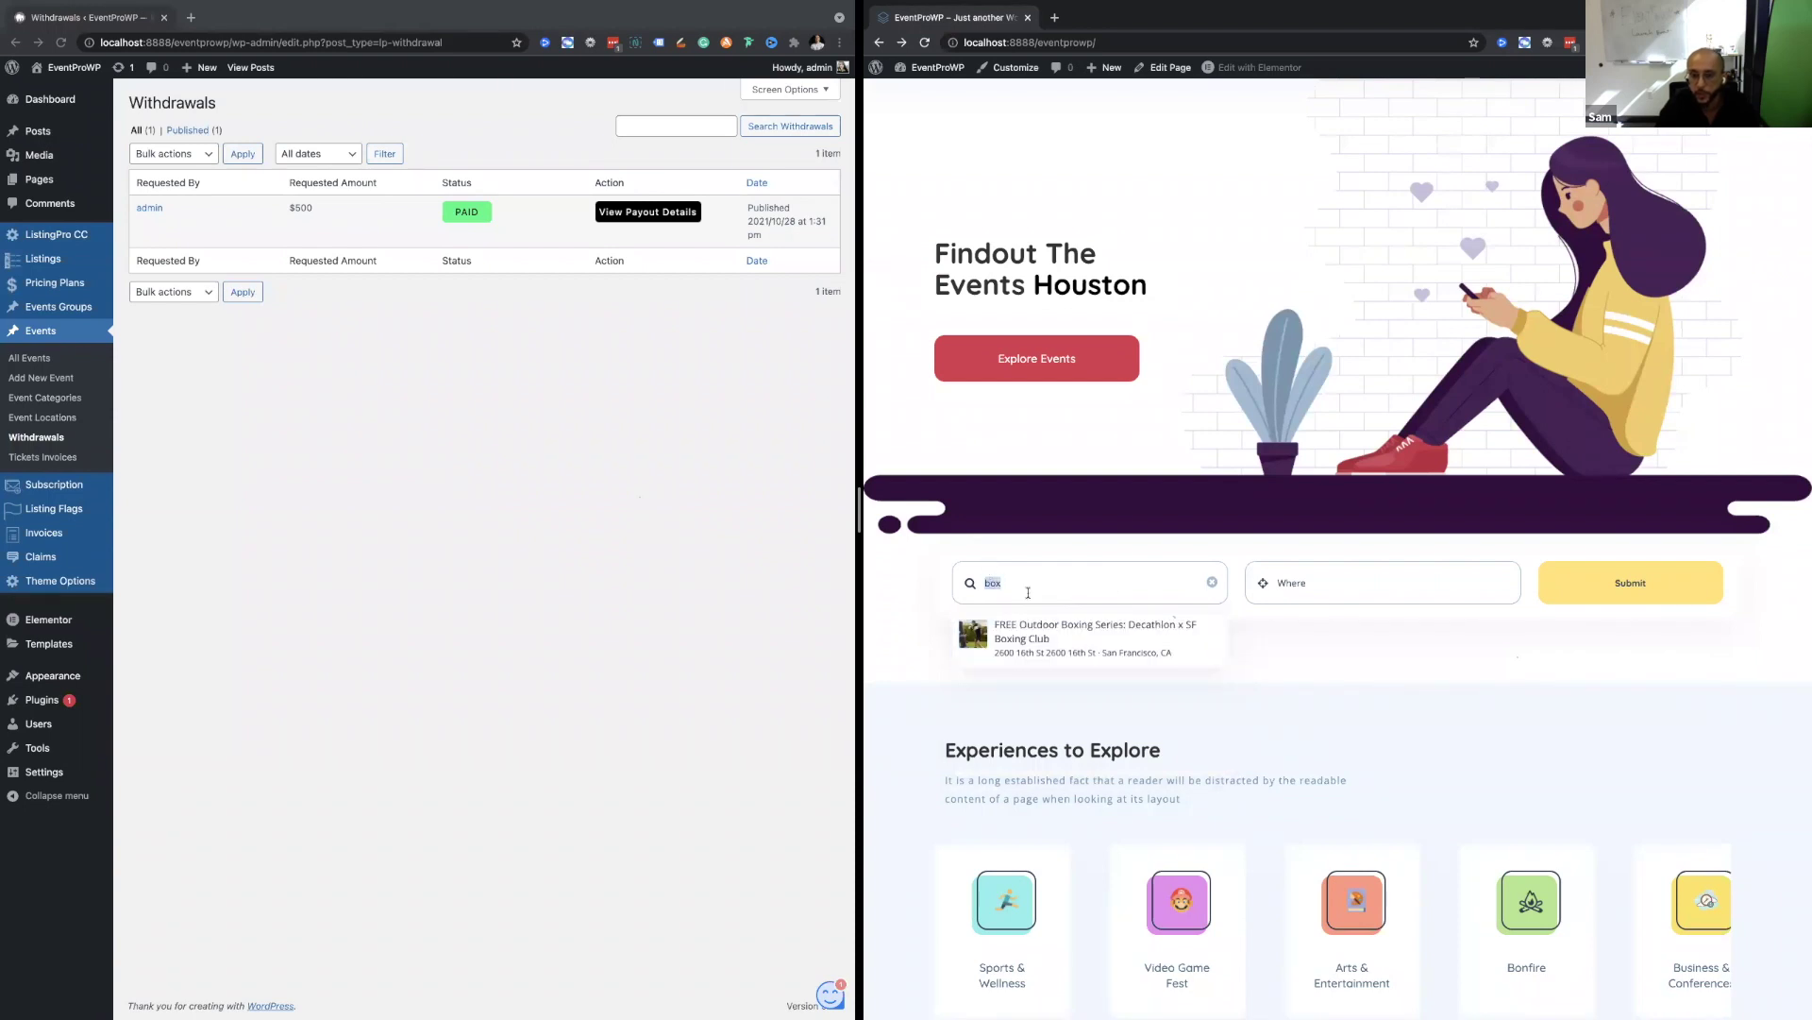
{"action": "key", "text": "BackSpace"}
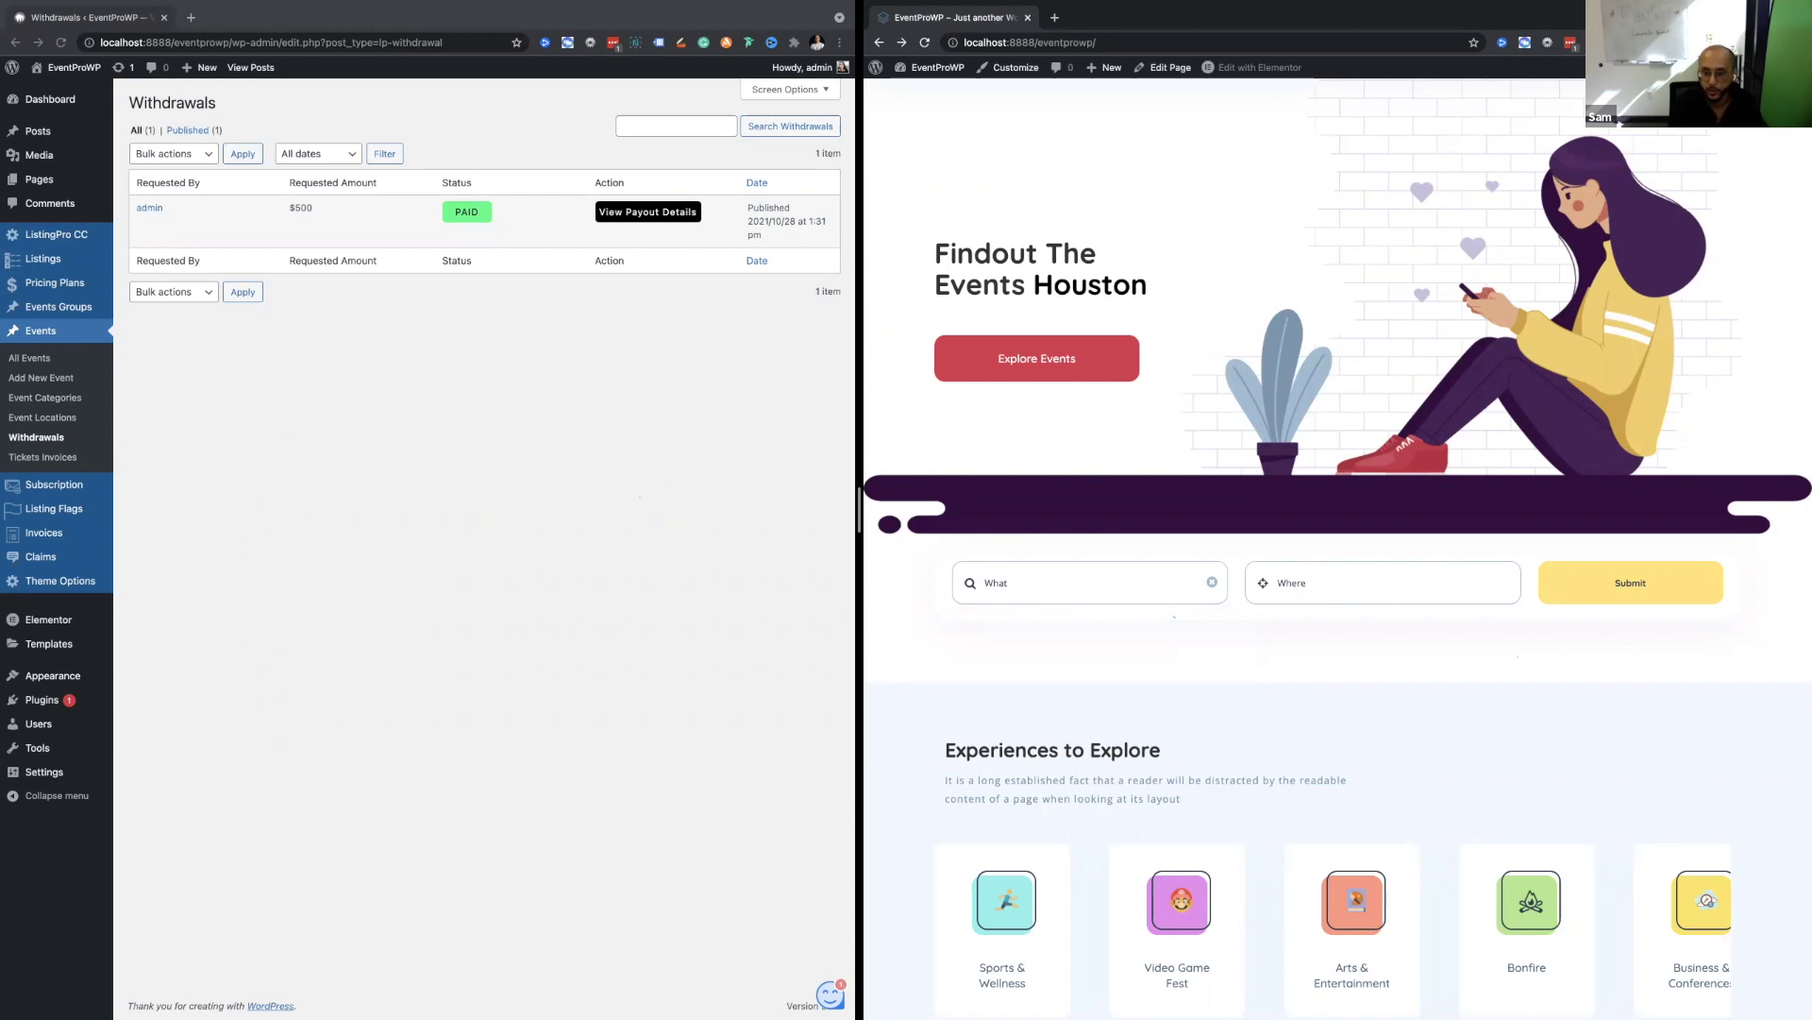
{"action": "type", "text": "sport"}
{"action": "left_click", "coordinate": [1572, 588]}
Review the 0-result No Results message and go back to the home page.
{"action": "scroll", "coordinate": [1277, 473], "scroll_direction": "down", "scroll_amount": 7}
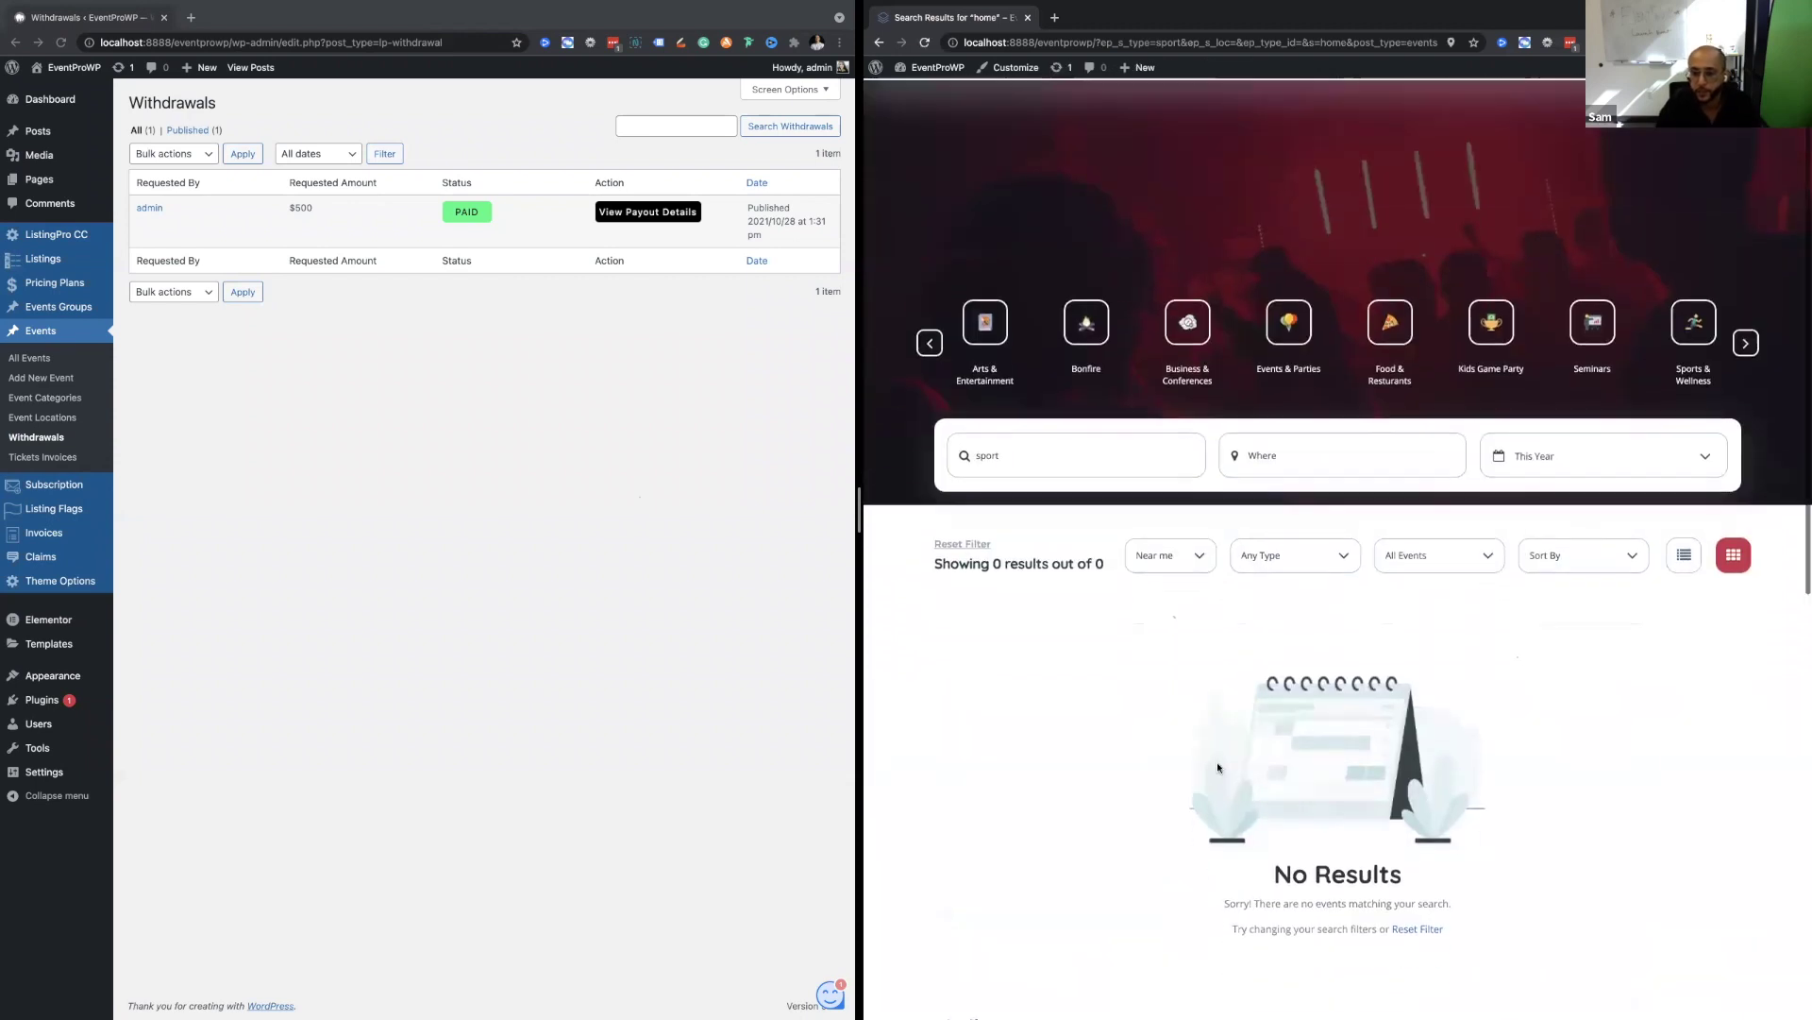
{"action": "scroll", "coordinate": [1277, 473], "scroll_direction": "up", "scroll_amount": 6}
{"action": "scroll", "coordinate": [1250, 596], "scroll_direction": "down", "scroll_amount": 3}
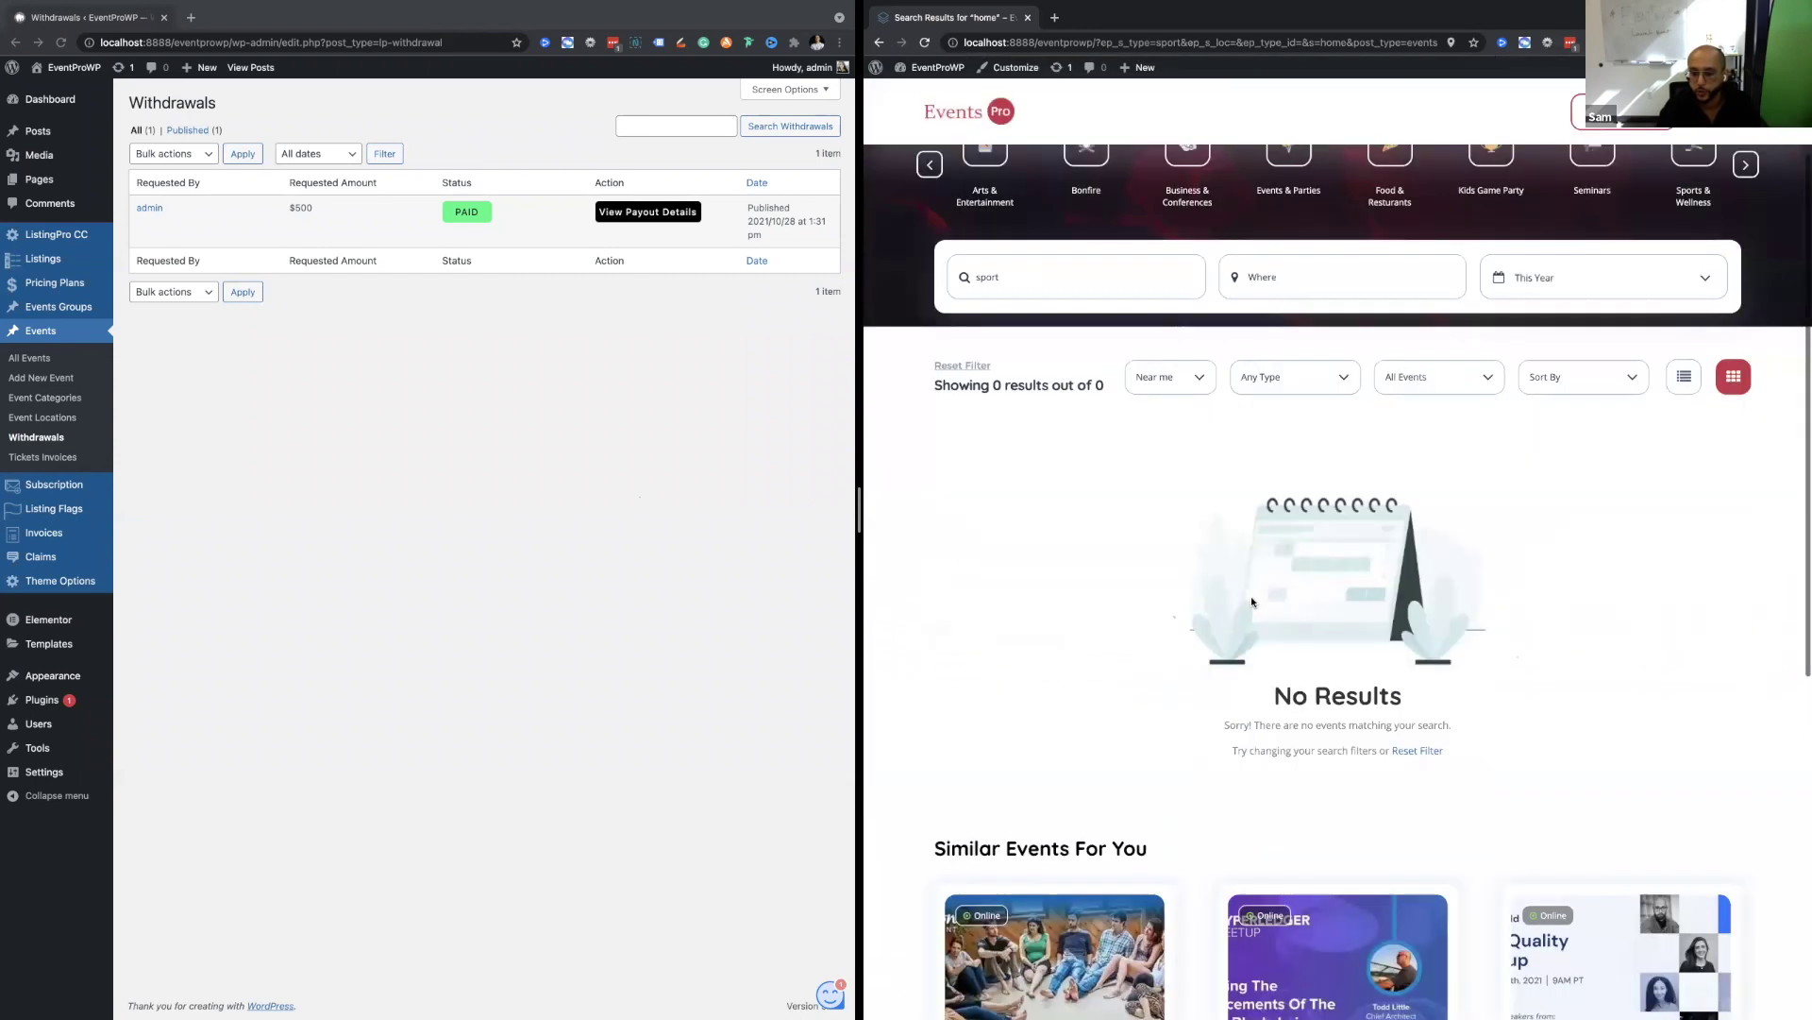
{"action": "scroll", "coordinate": [1178, 817], "scroll_direction": "down", "scroll_amount": 3}
{"action": "scroll", "coordinate": [1178, 816], "scroll_direction": "up", "scroll_amount": 3}
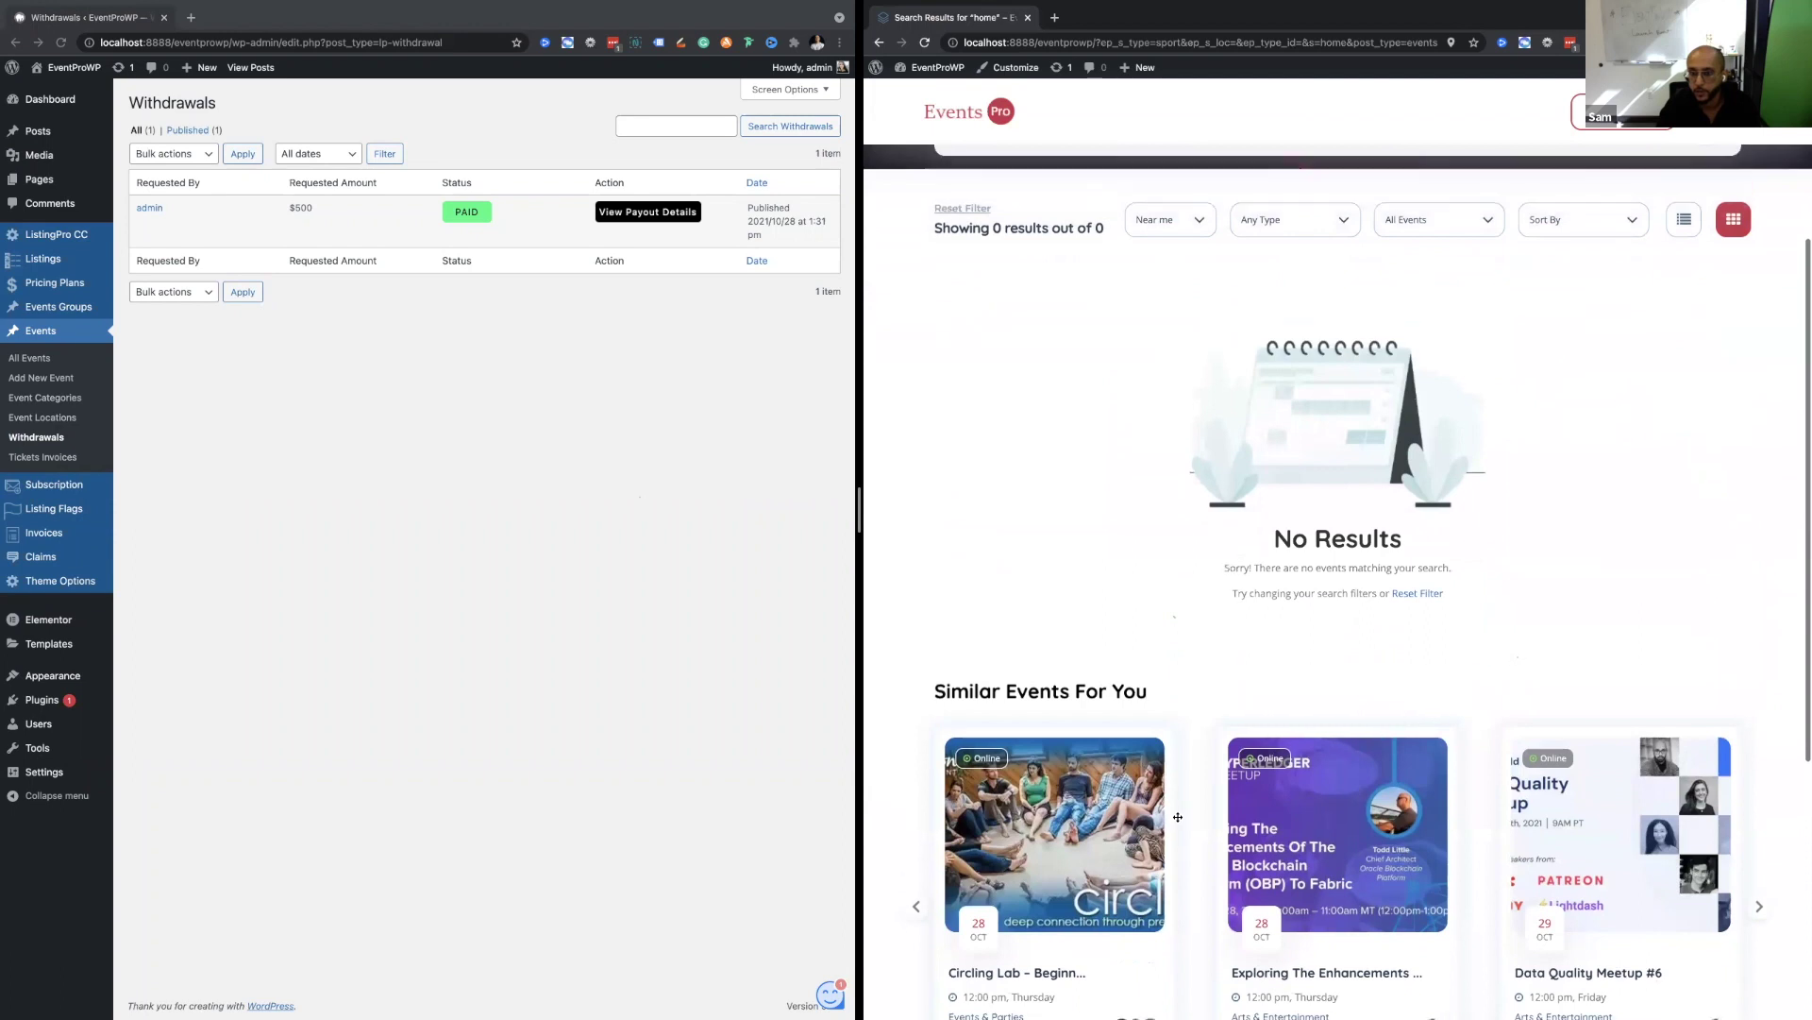
{"action": "scroll", "coordinate": [1179, 817], "scroll_direction": "up", "scroll_amount": 4}
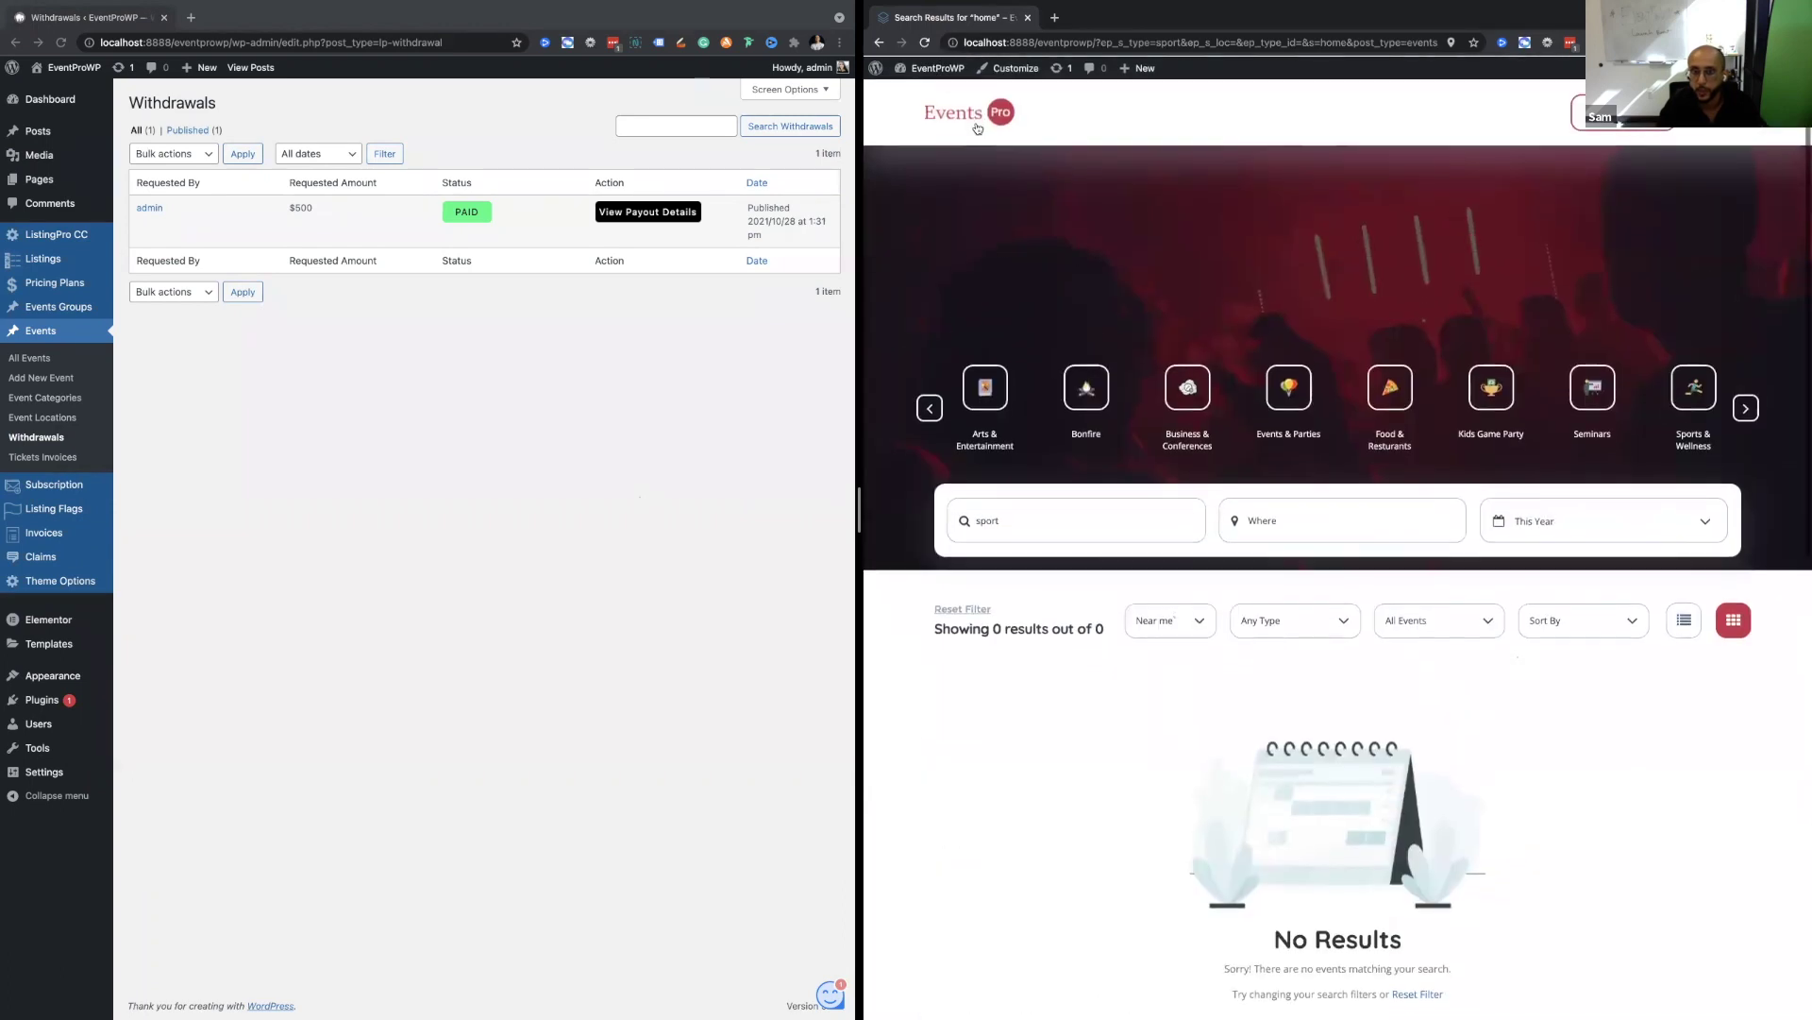
{"action": "left_click", "coordinate": [1287, 429]}
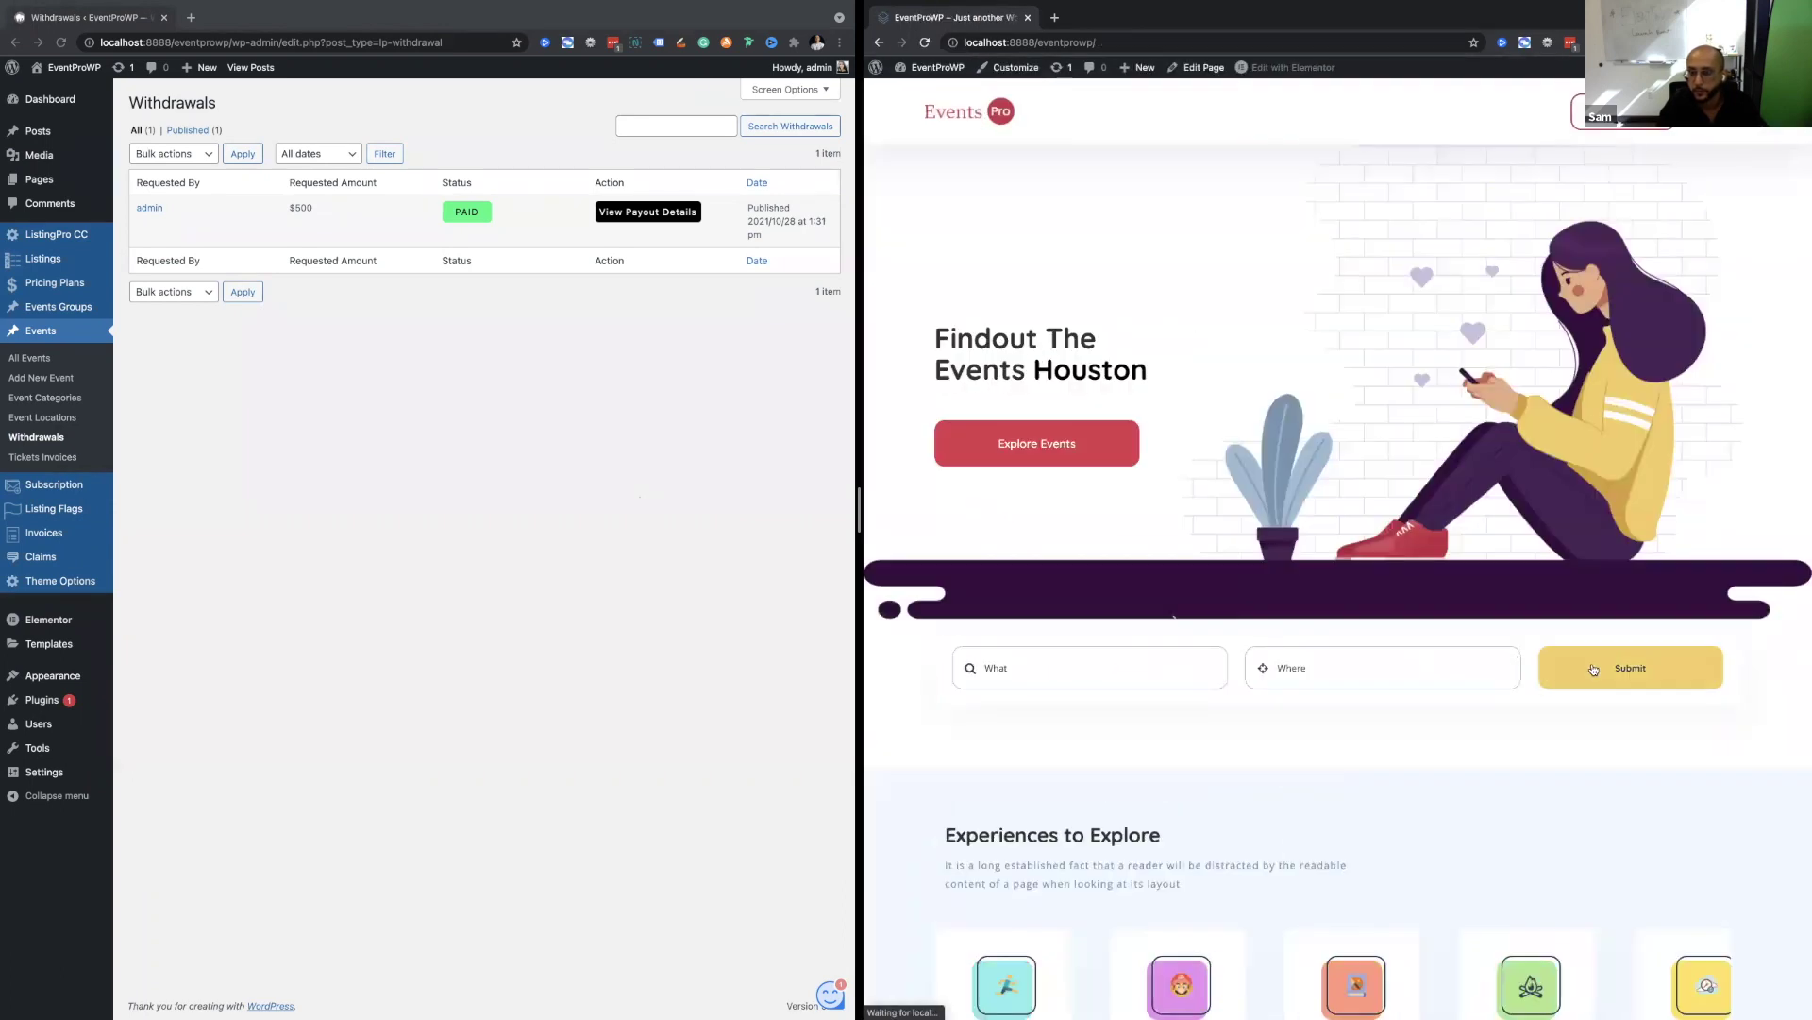
Submit the home page hero search to open the filtered event results page.
{"action": "left_click", "coordinate": [1378, 667]}
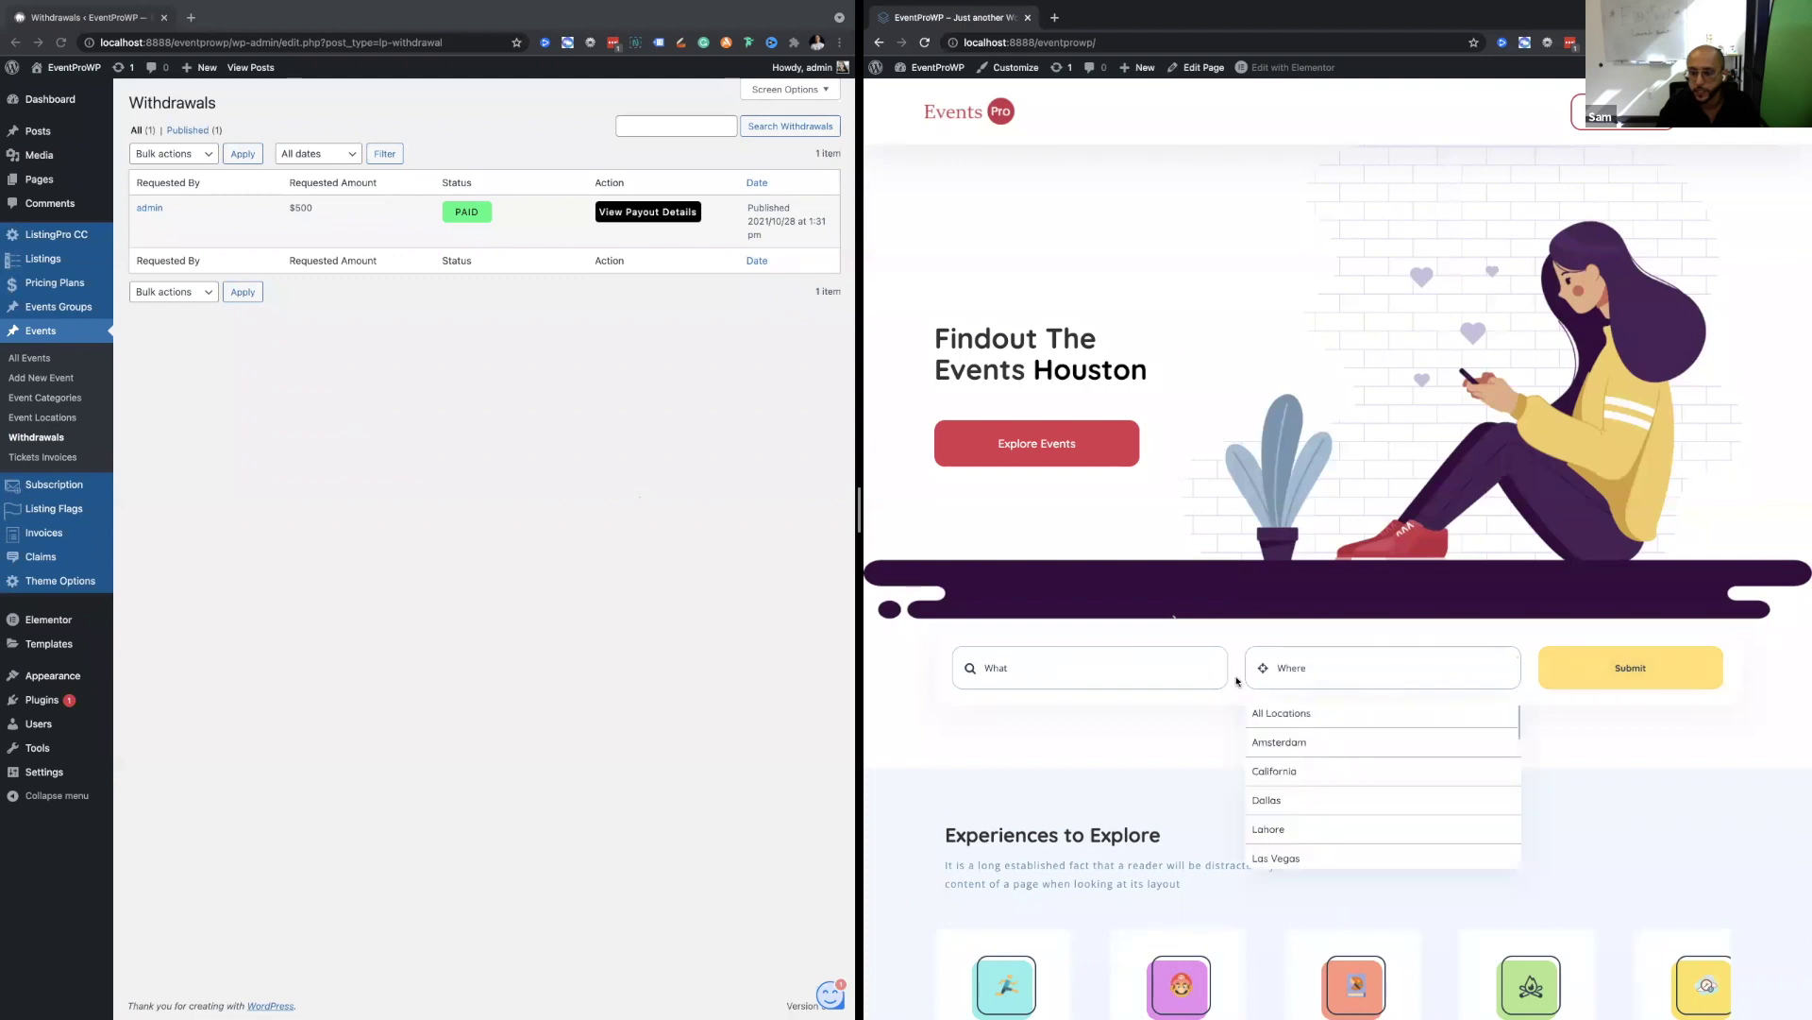
{"action": "left_click", "coordinate": [1073, 677]}
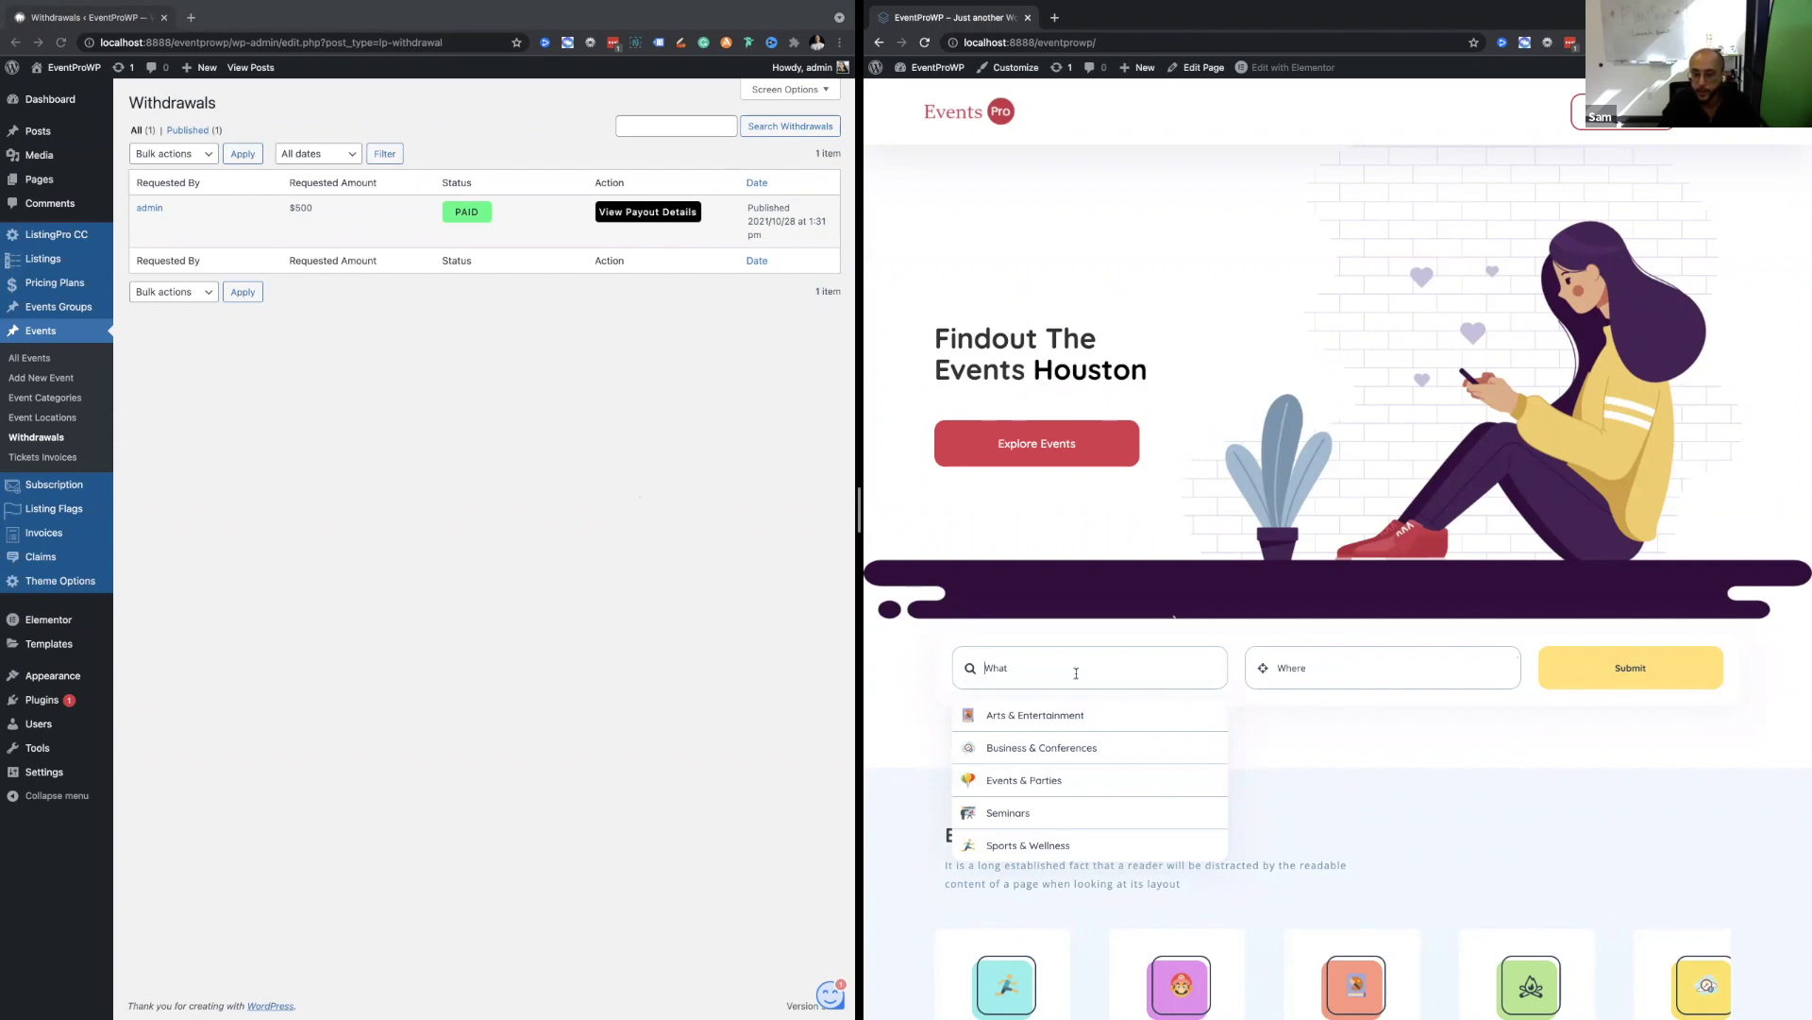
{"action": "scroll", "coordinate": [1114, 755], "scroll_direction": "down", "scroll_amount": 1}
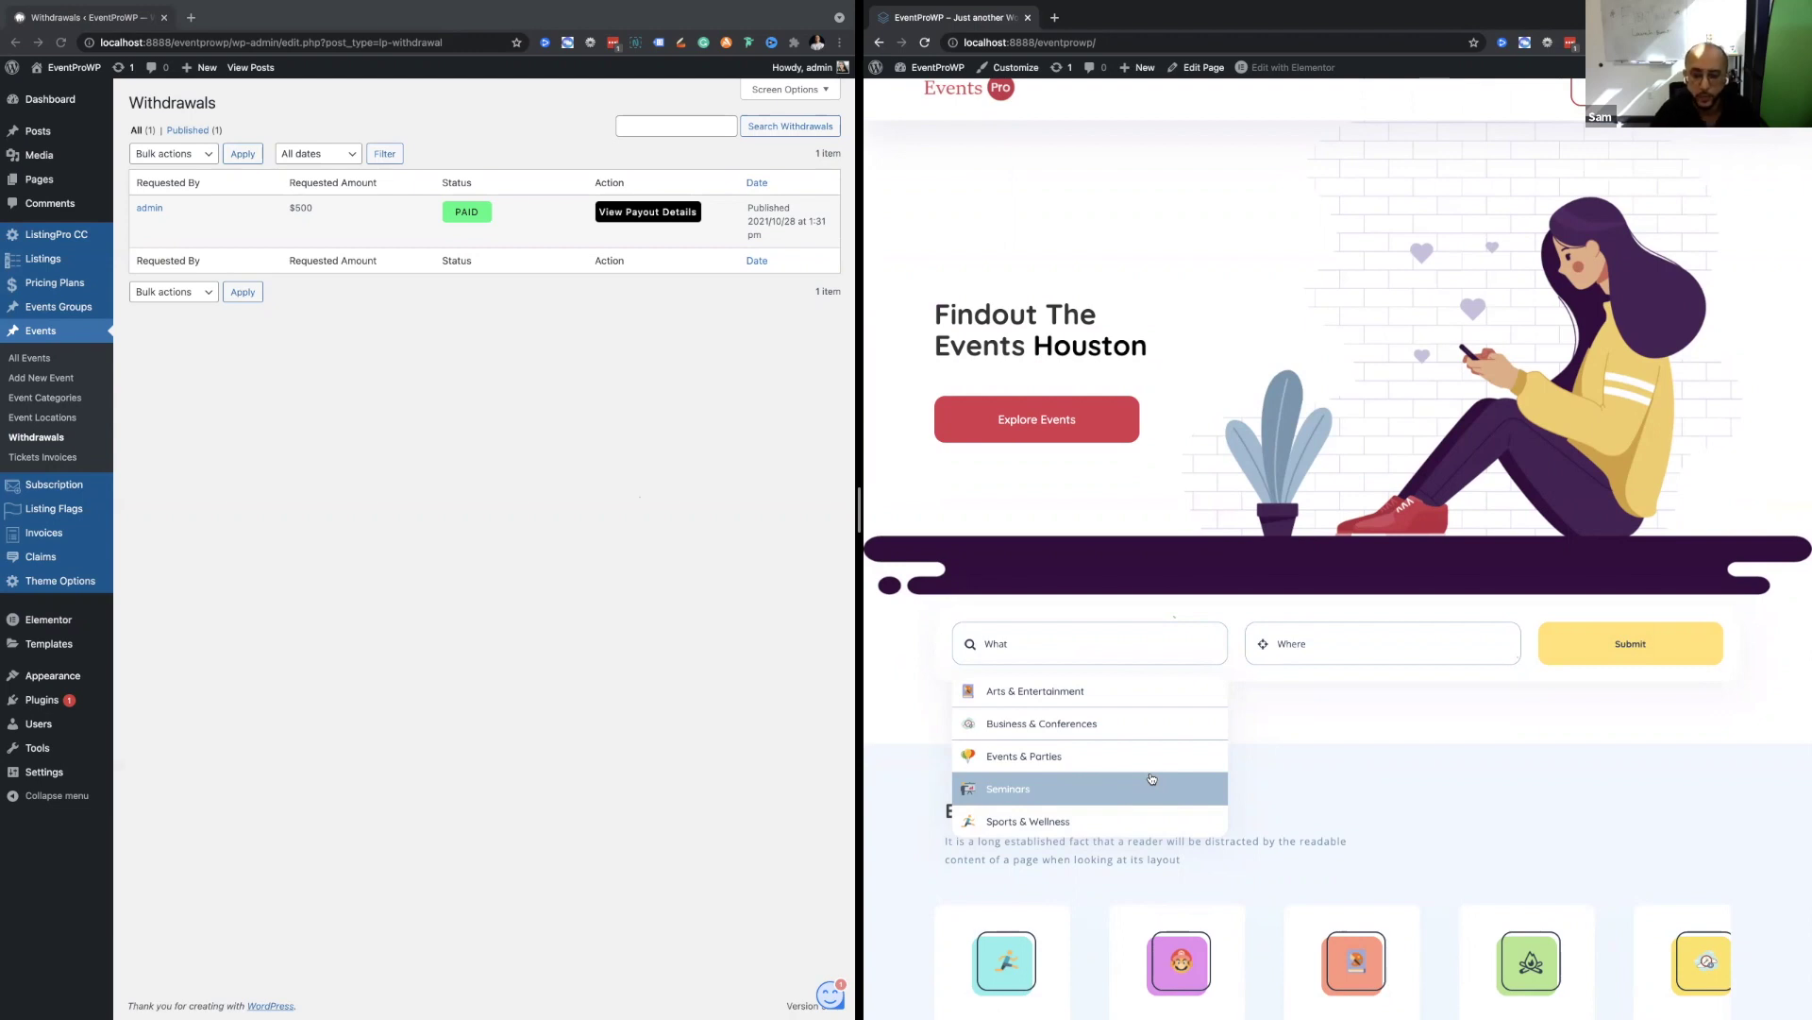
{"action": "left_click", "coordinate": [1589, 650]}
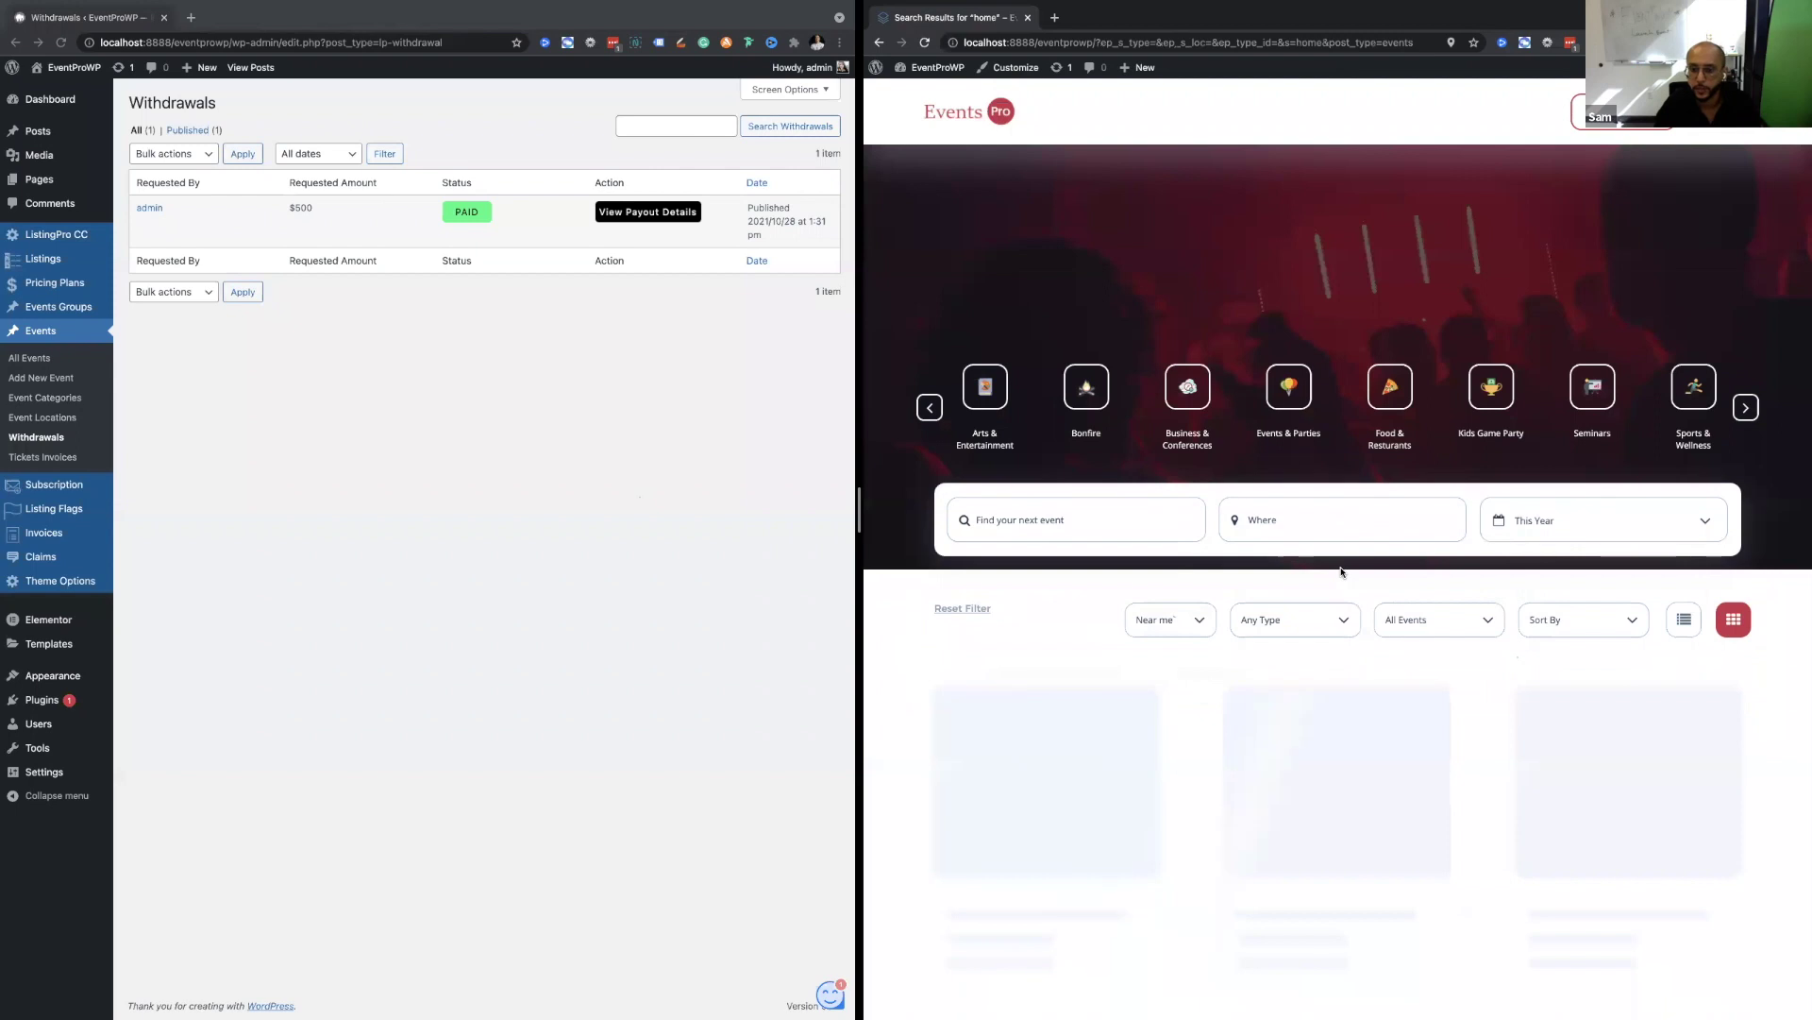
Set the results date filter to This Month.
{"action": "scroll", "coordinate": [1342, 571], "scroll_direction": "down", "scroll_amount": 3}
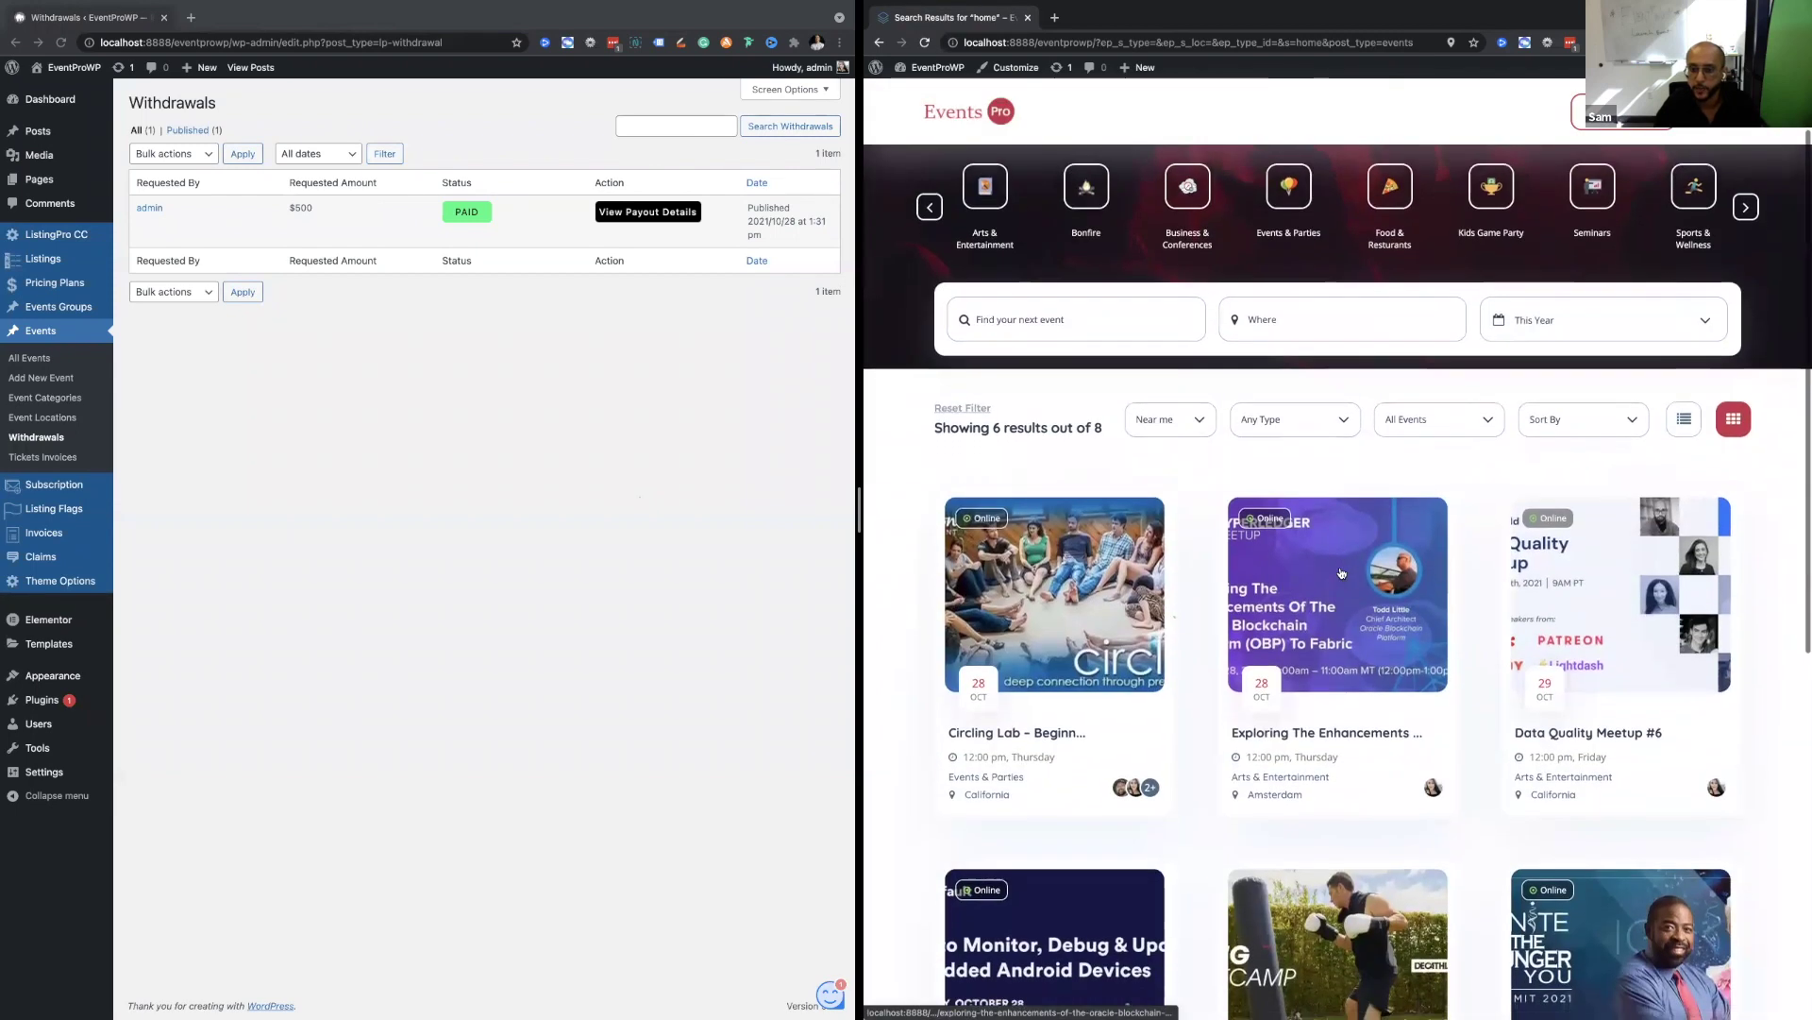
{"action": "scroll", "coordinate": [1341, 571], "scroll_direction": "up", "scroll_amount": 3}
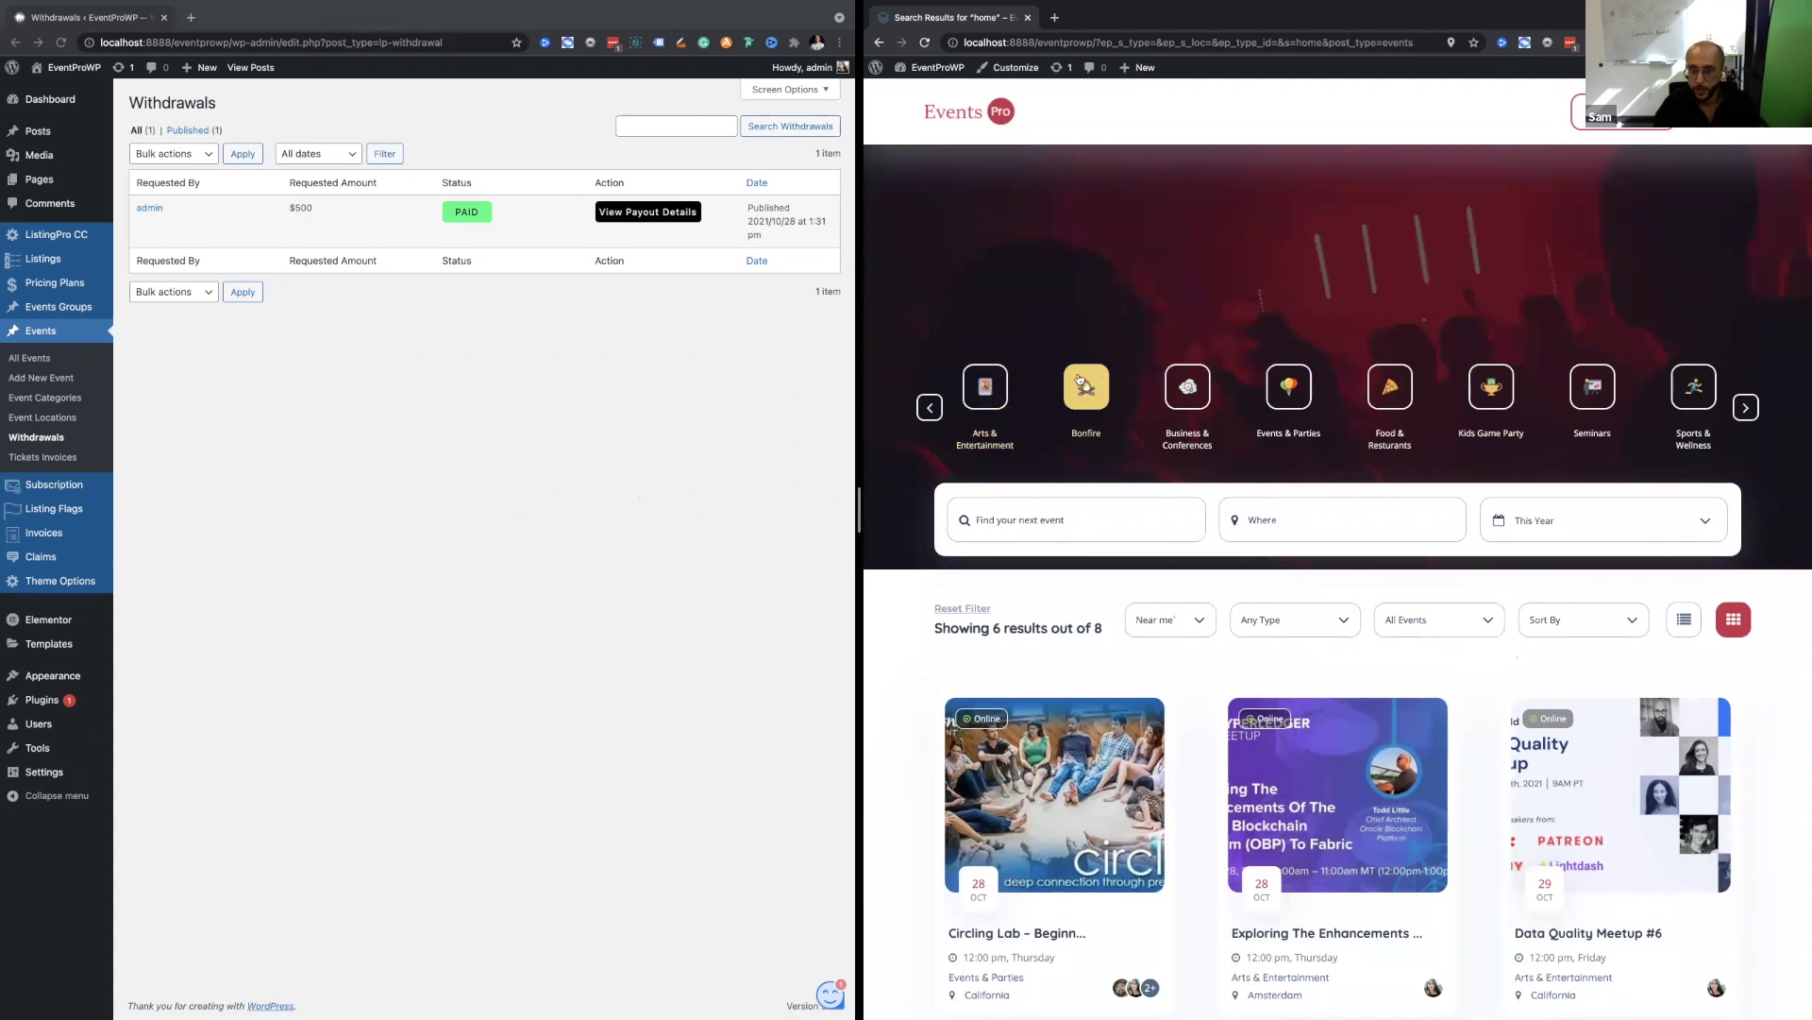
{"action": "scroll", "coordinate": [1070, 473], "scroll_direction": "down", "scroll_amount": 1}
{"action": "left_click", "coordinate": [1070, 473]}
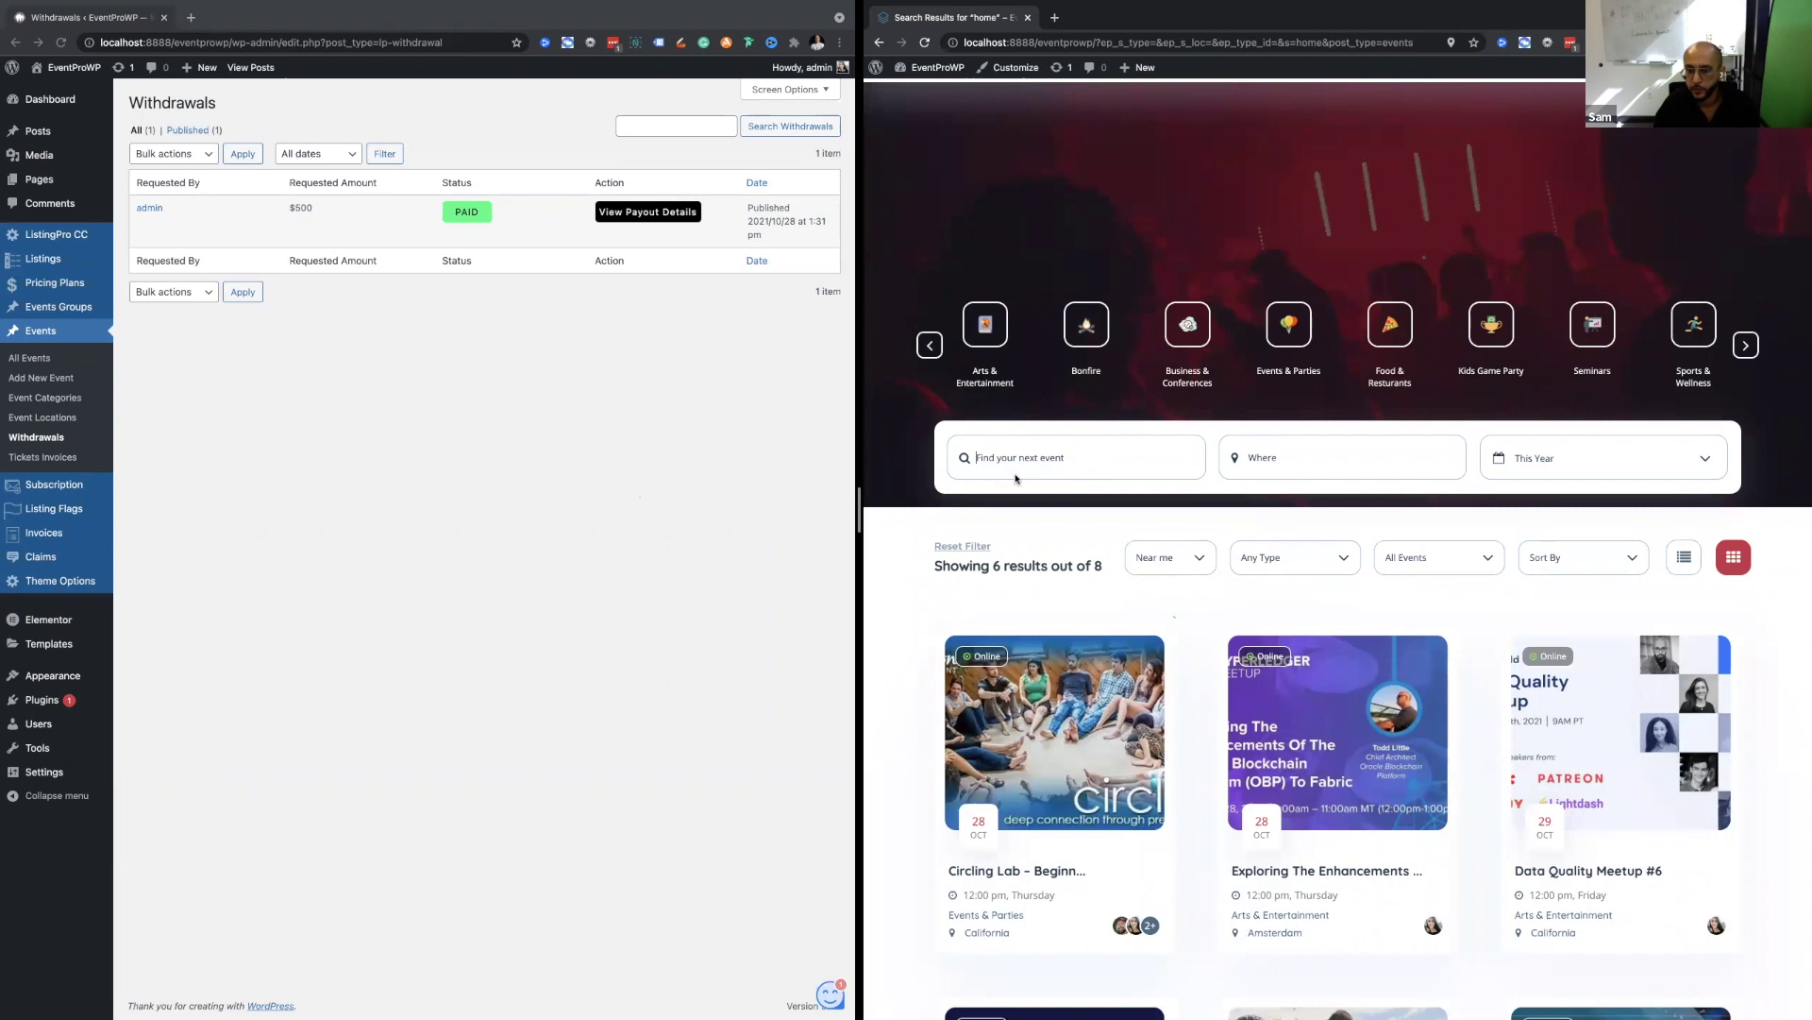
{"action": "left_click", "coordinate": [1304, 453]}
{"action": "left_click", "coordinate": [1559, 460]}
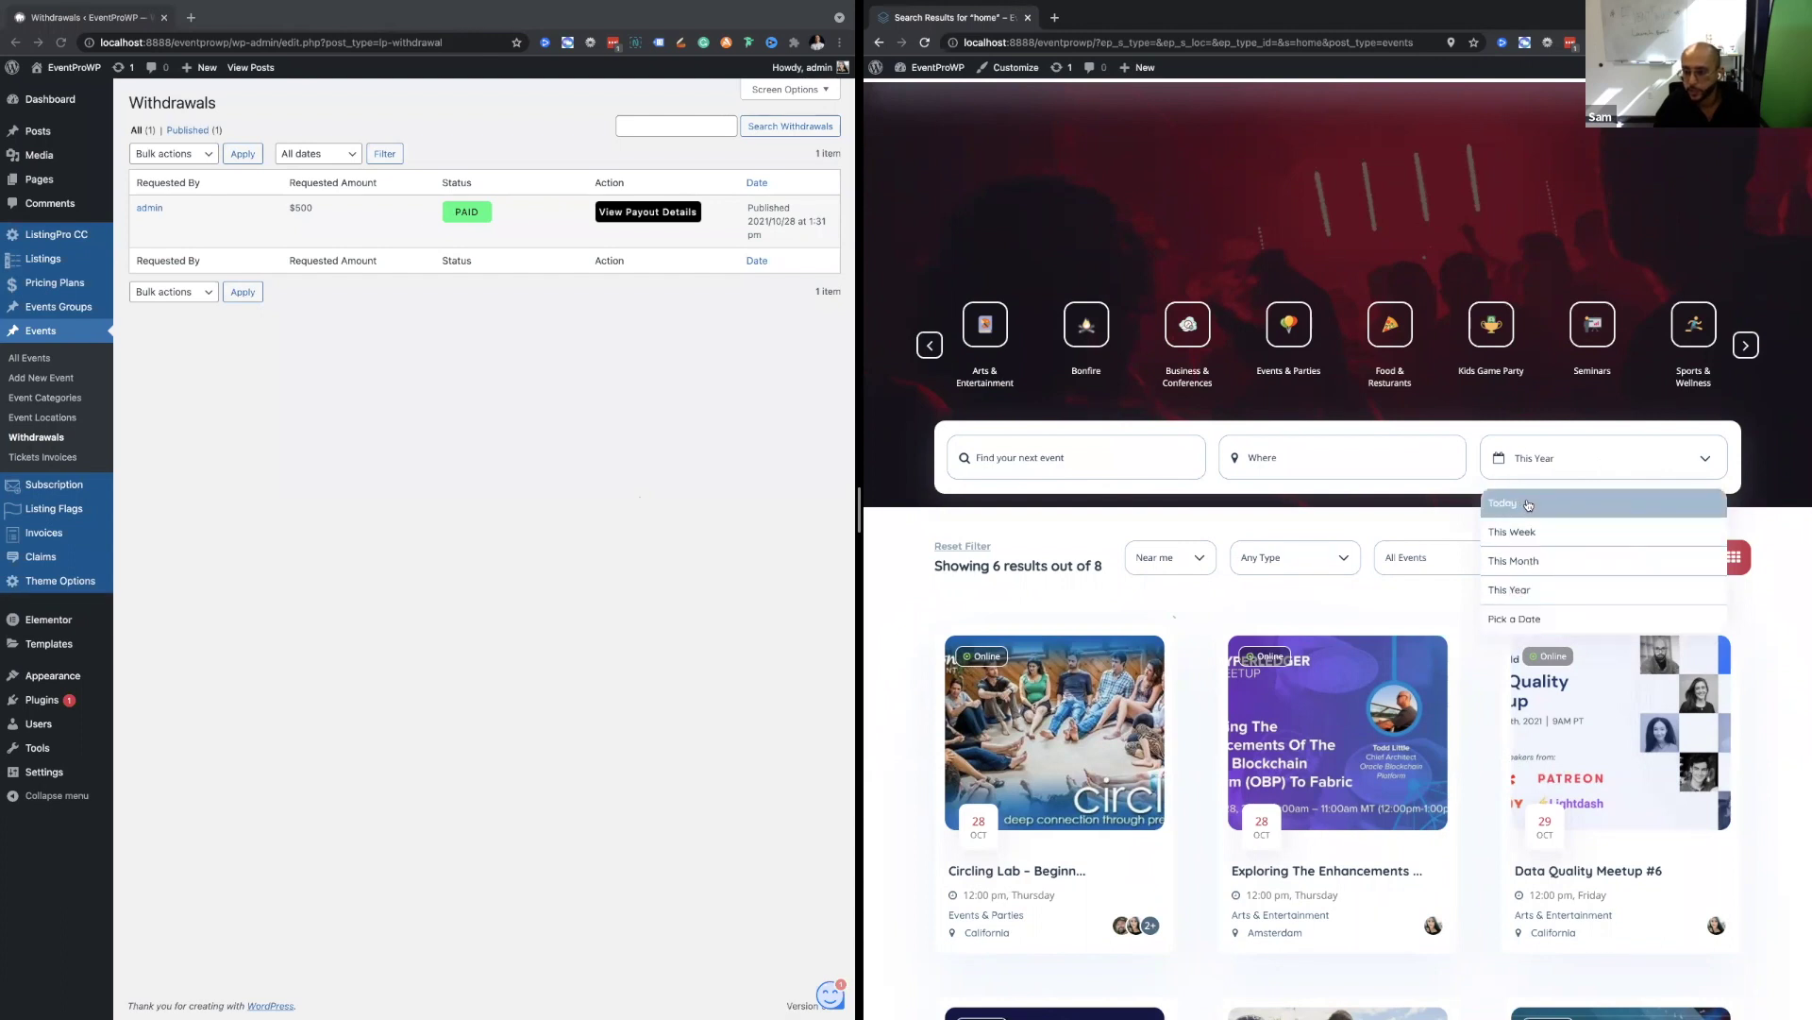
{"action": "scroll", "coordinate": [1528, 505], "scroll_direction": "up", "scroll_amount": 5}
{"action": "scroll", "coordinate": [1533, 610], "scroll_direction": "down", "scroll_amount": 5}
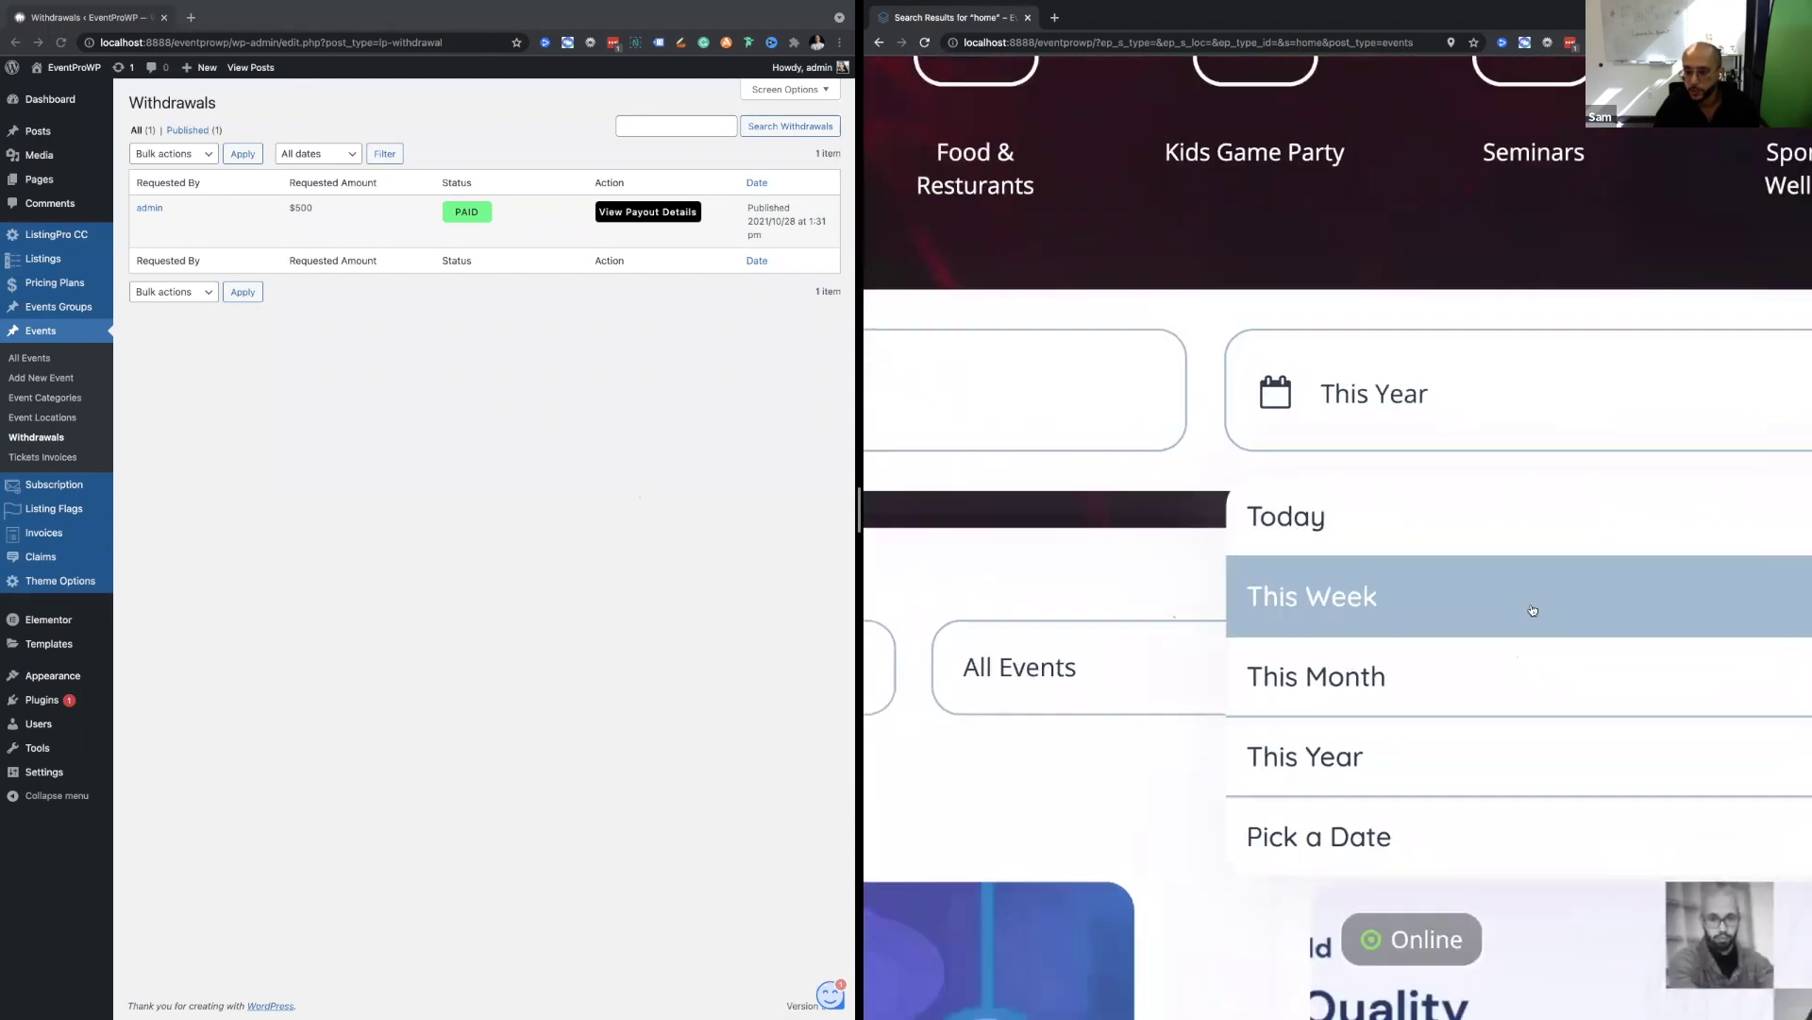
{"action": "left_click", "coordinate": [1538, 563]}
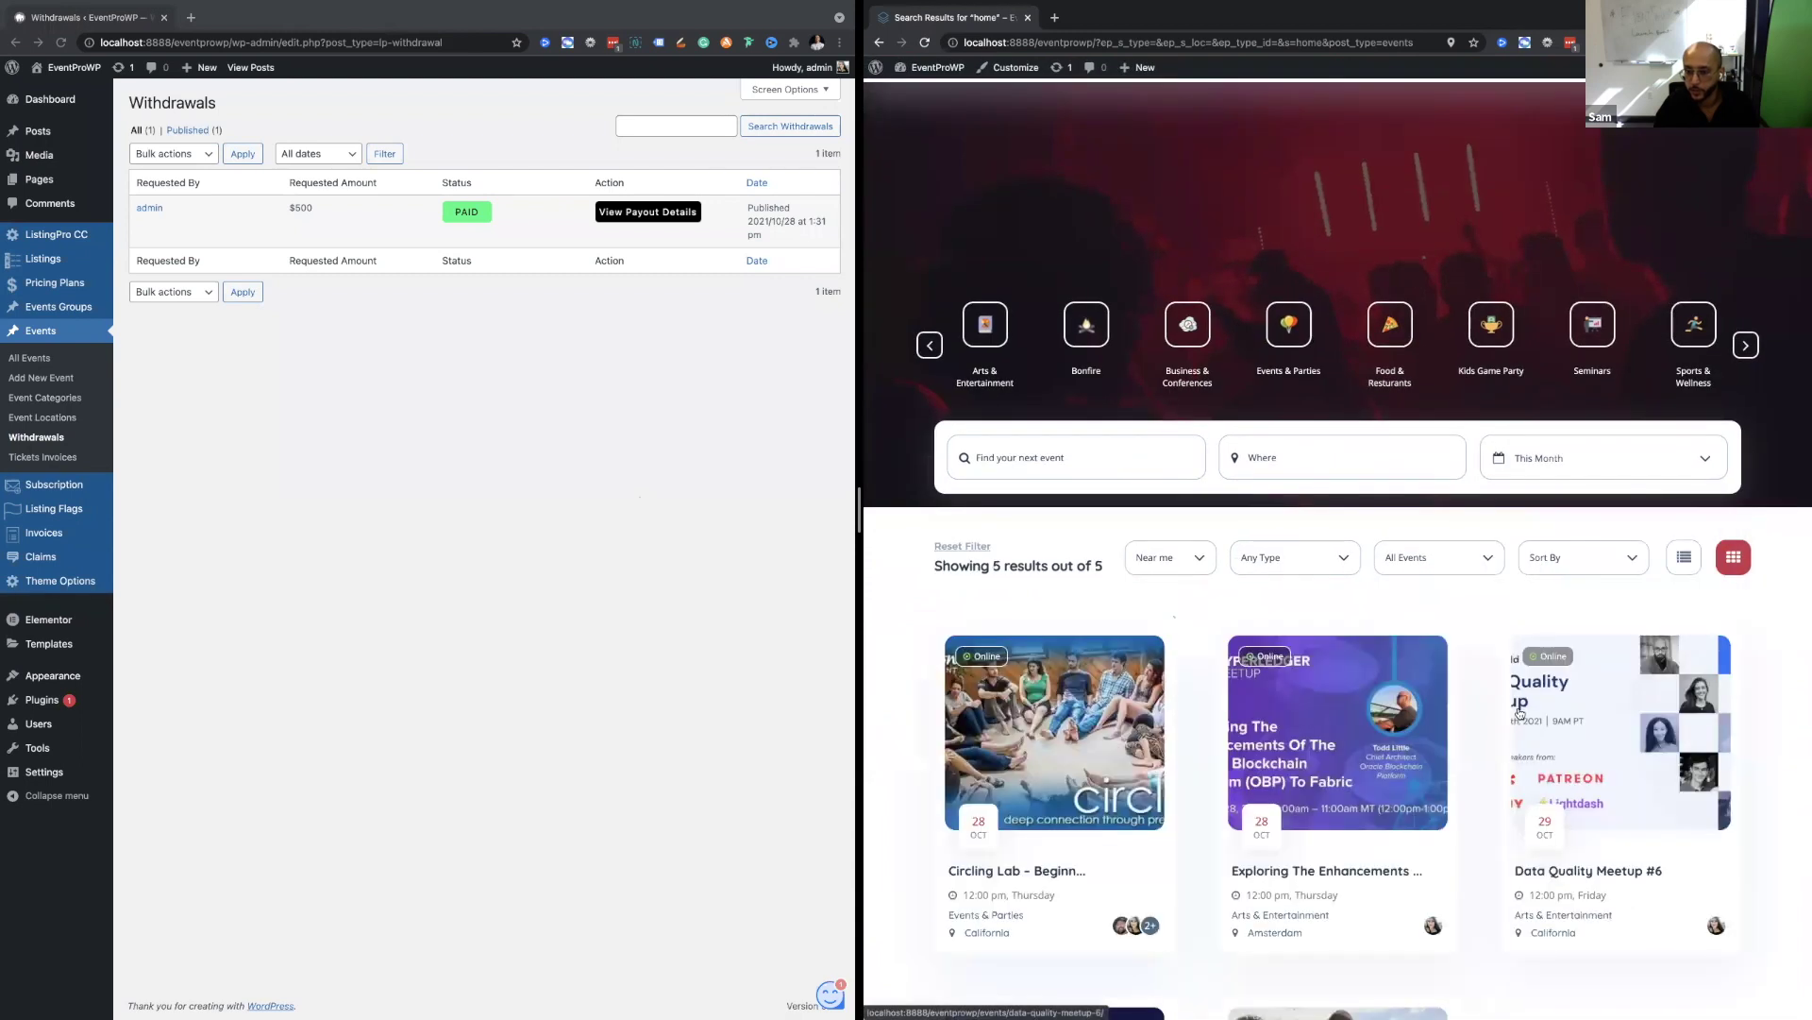
Change the date filter to Pick a Date, showing October 2021 with no results.
{"action": "scroll", "coordinate": [1541, 472], "scroll_direction": "down", "scroll_amount": 3}
{"action": "left_click", "coordinate": [1560, 230]}
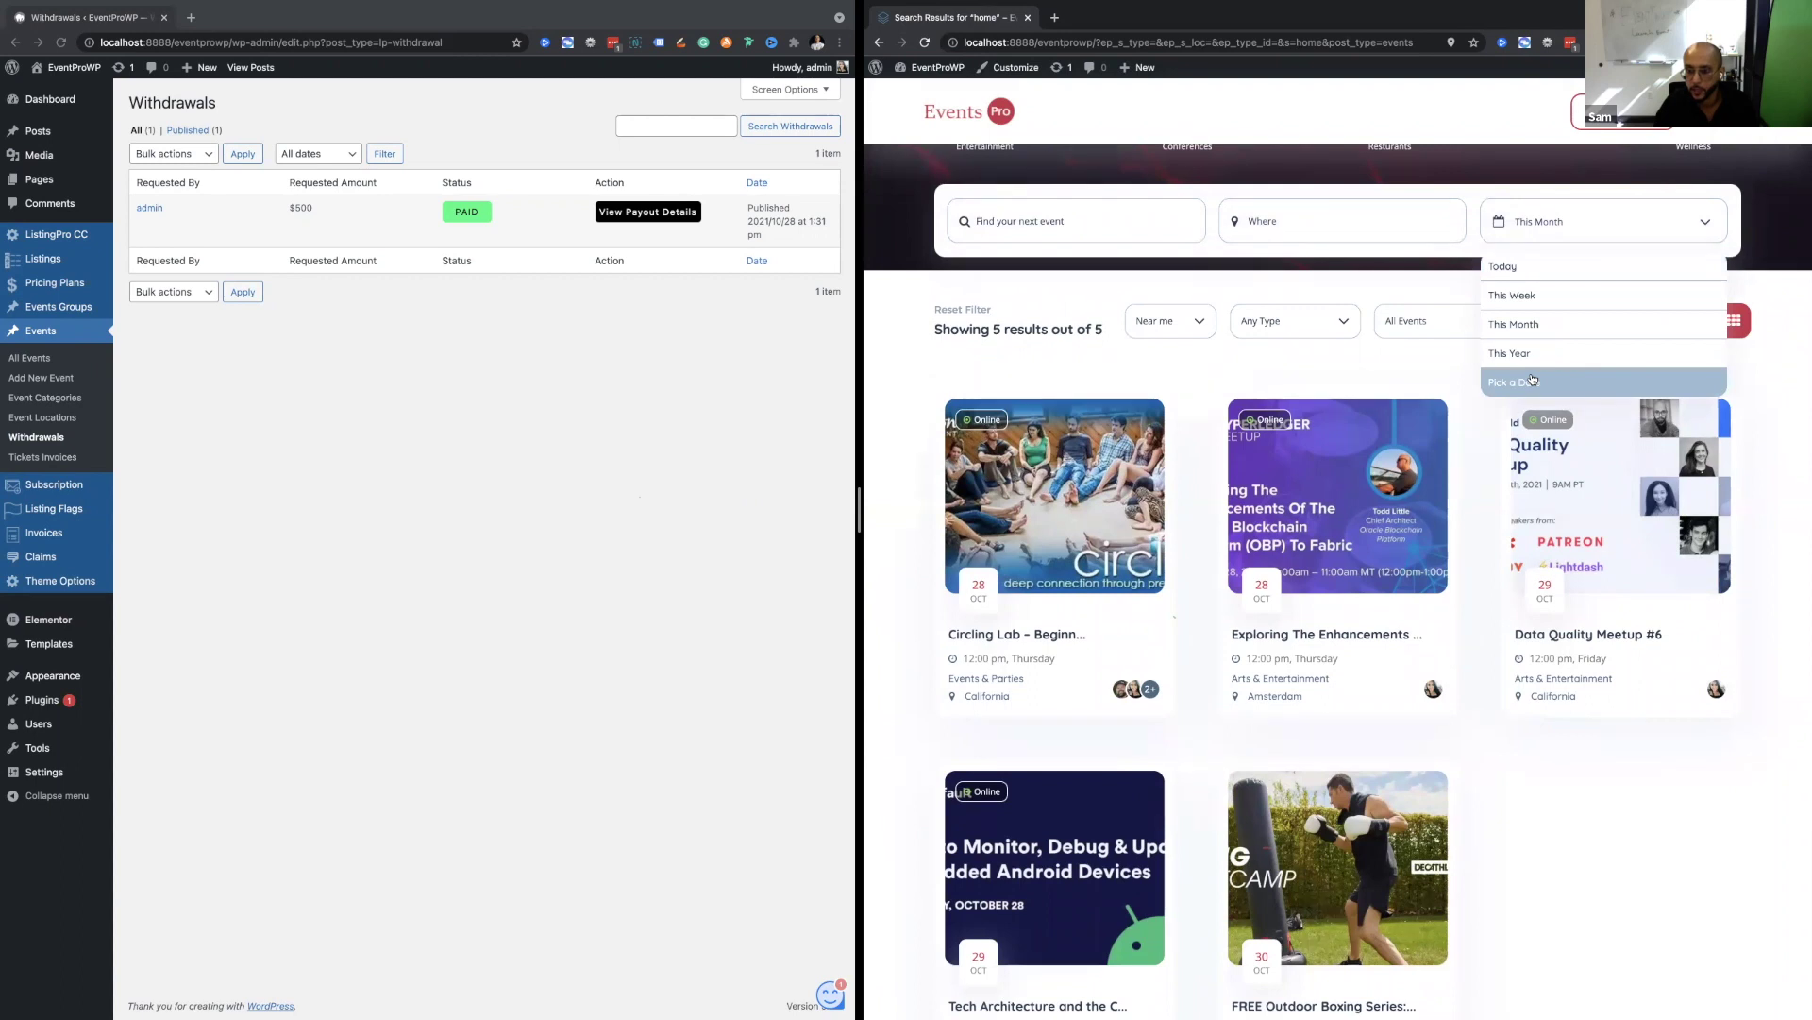
{"action": "left_click", "coordinate": [1531, 380]}
{"action": "scroll", "coordinate": [1463, 425], "scroll_direction": "down", "scroll_amount": 3}
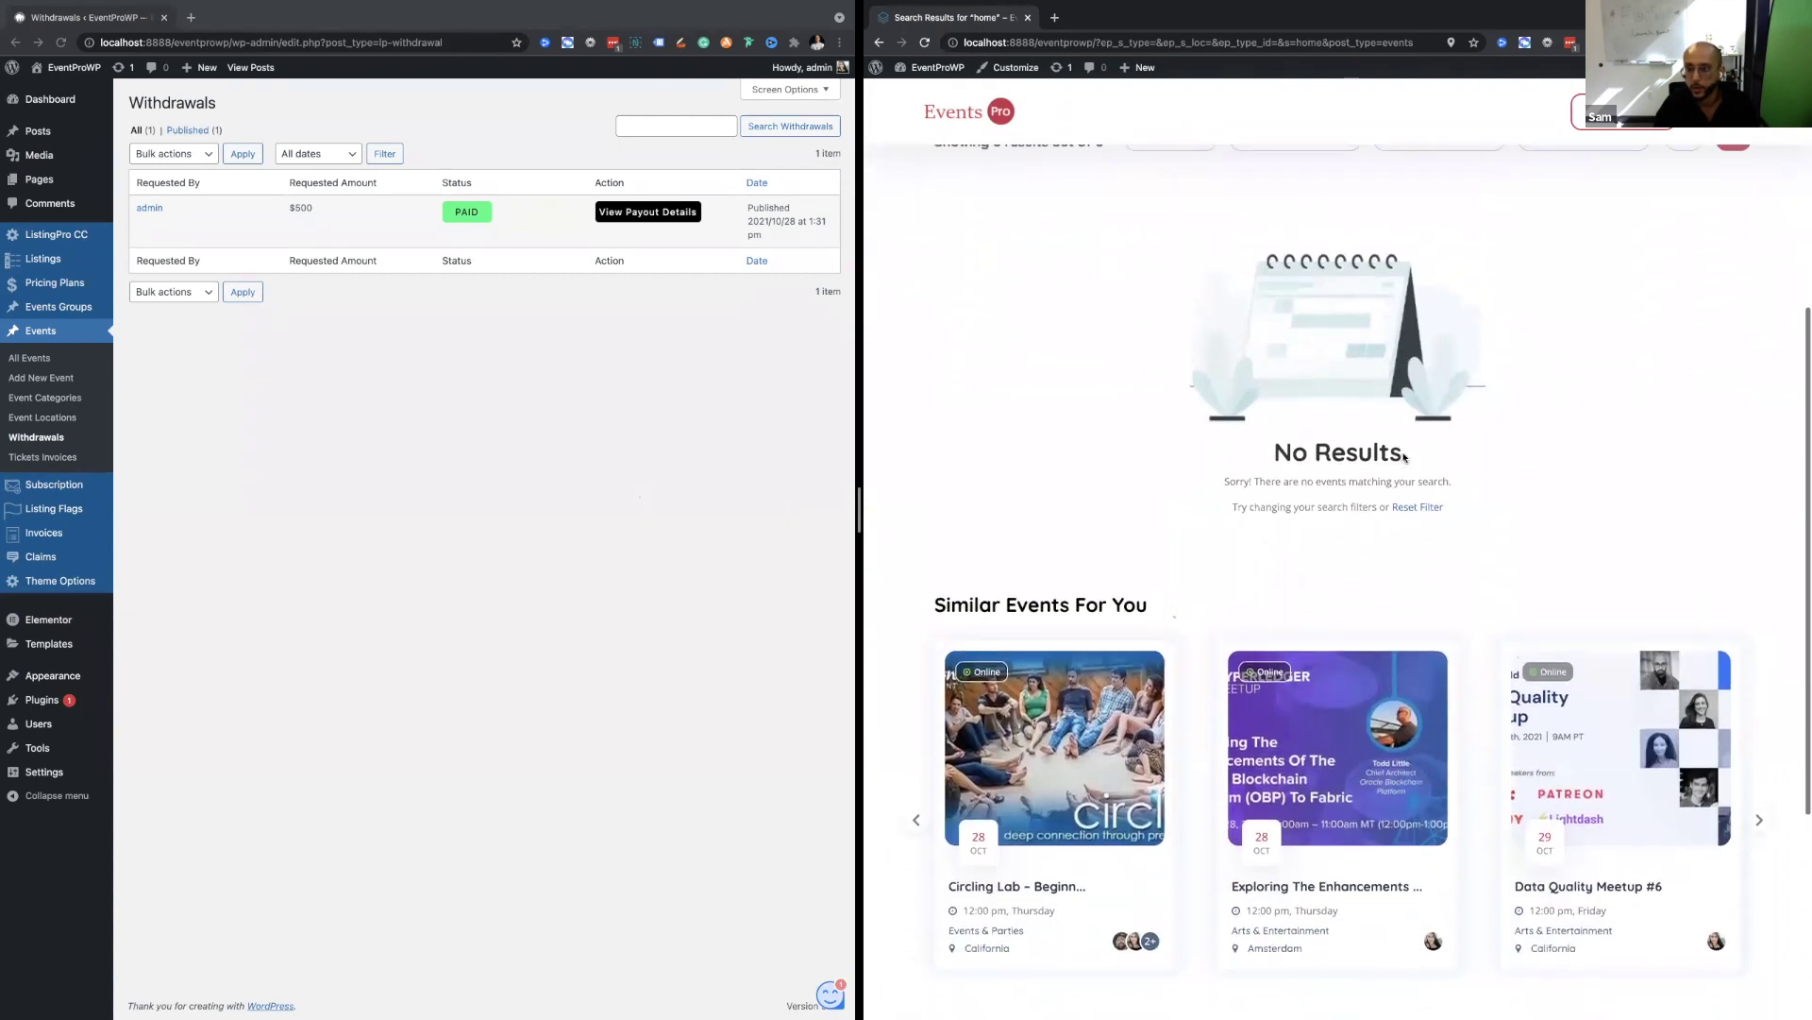
{"action": "scroll", "coordinate": [1403, 459], "scroll_direction": "up", "scroll_amount": 6}
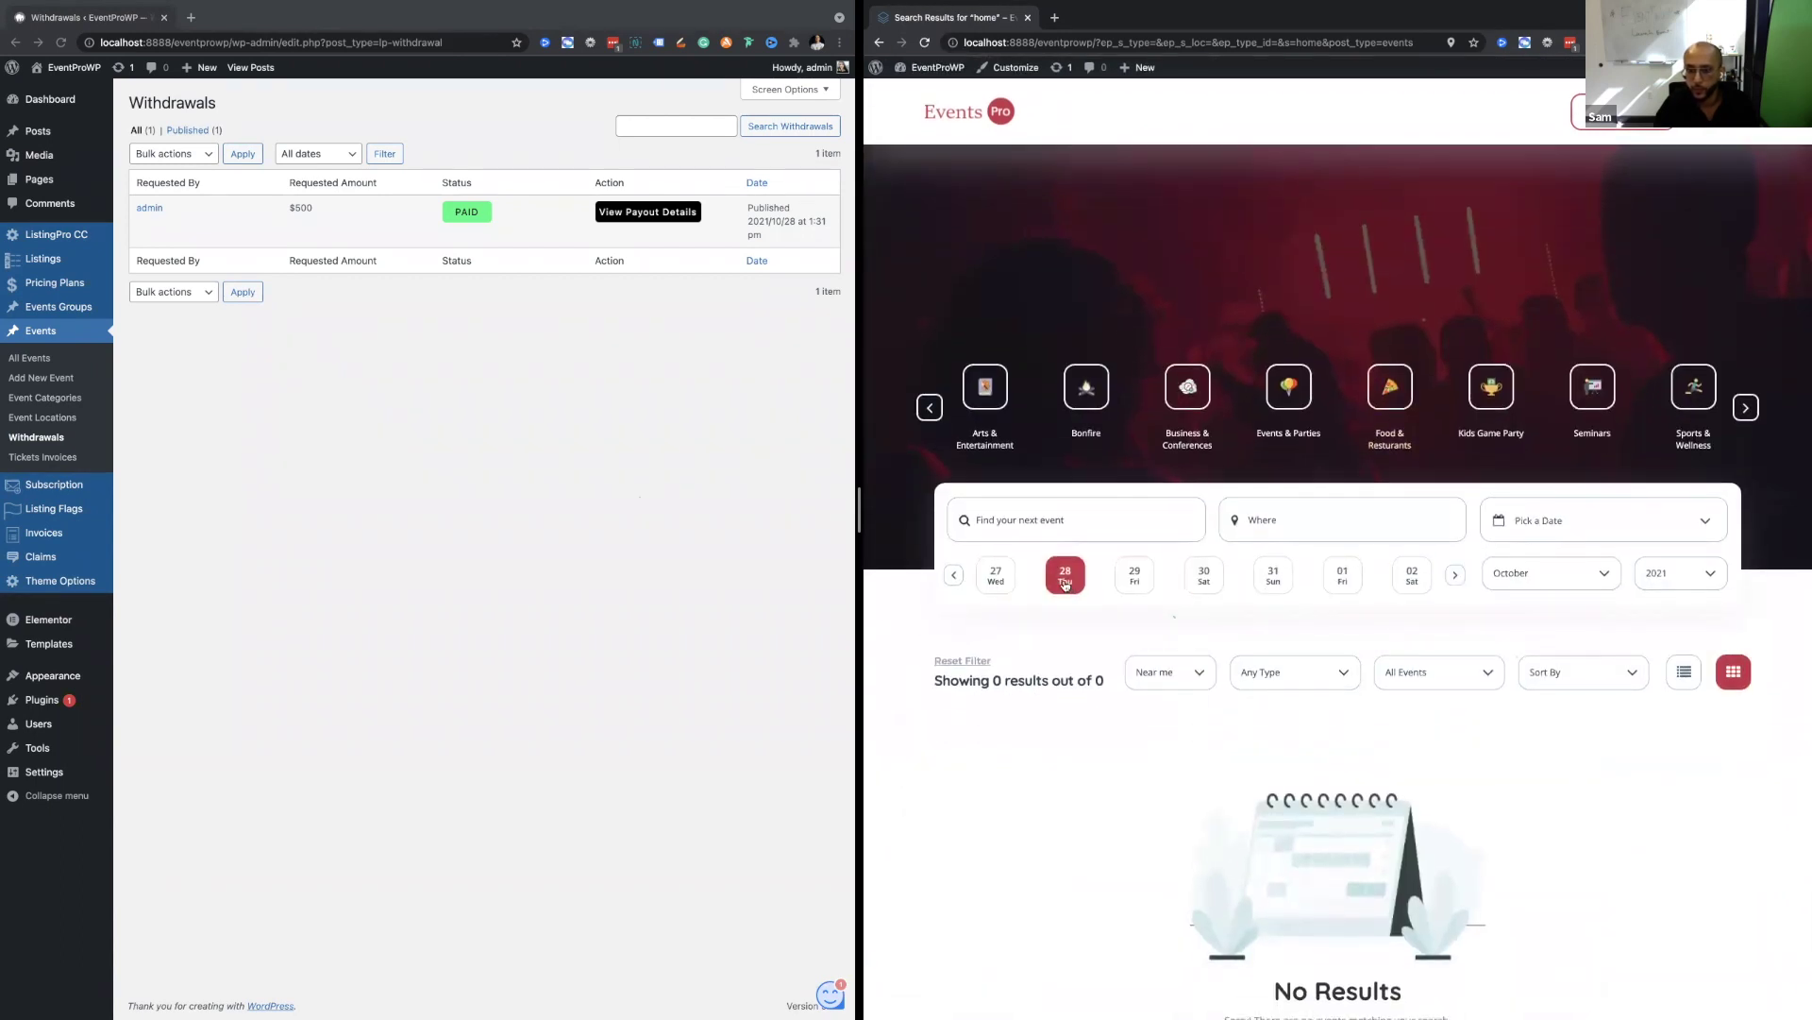
Filter the event status to Upcoming Events.
{"action": "scroll", "coordinate": [1482, 607], "scroll_direction": "down", "scroll_amount": 8}
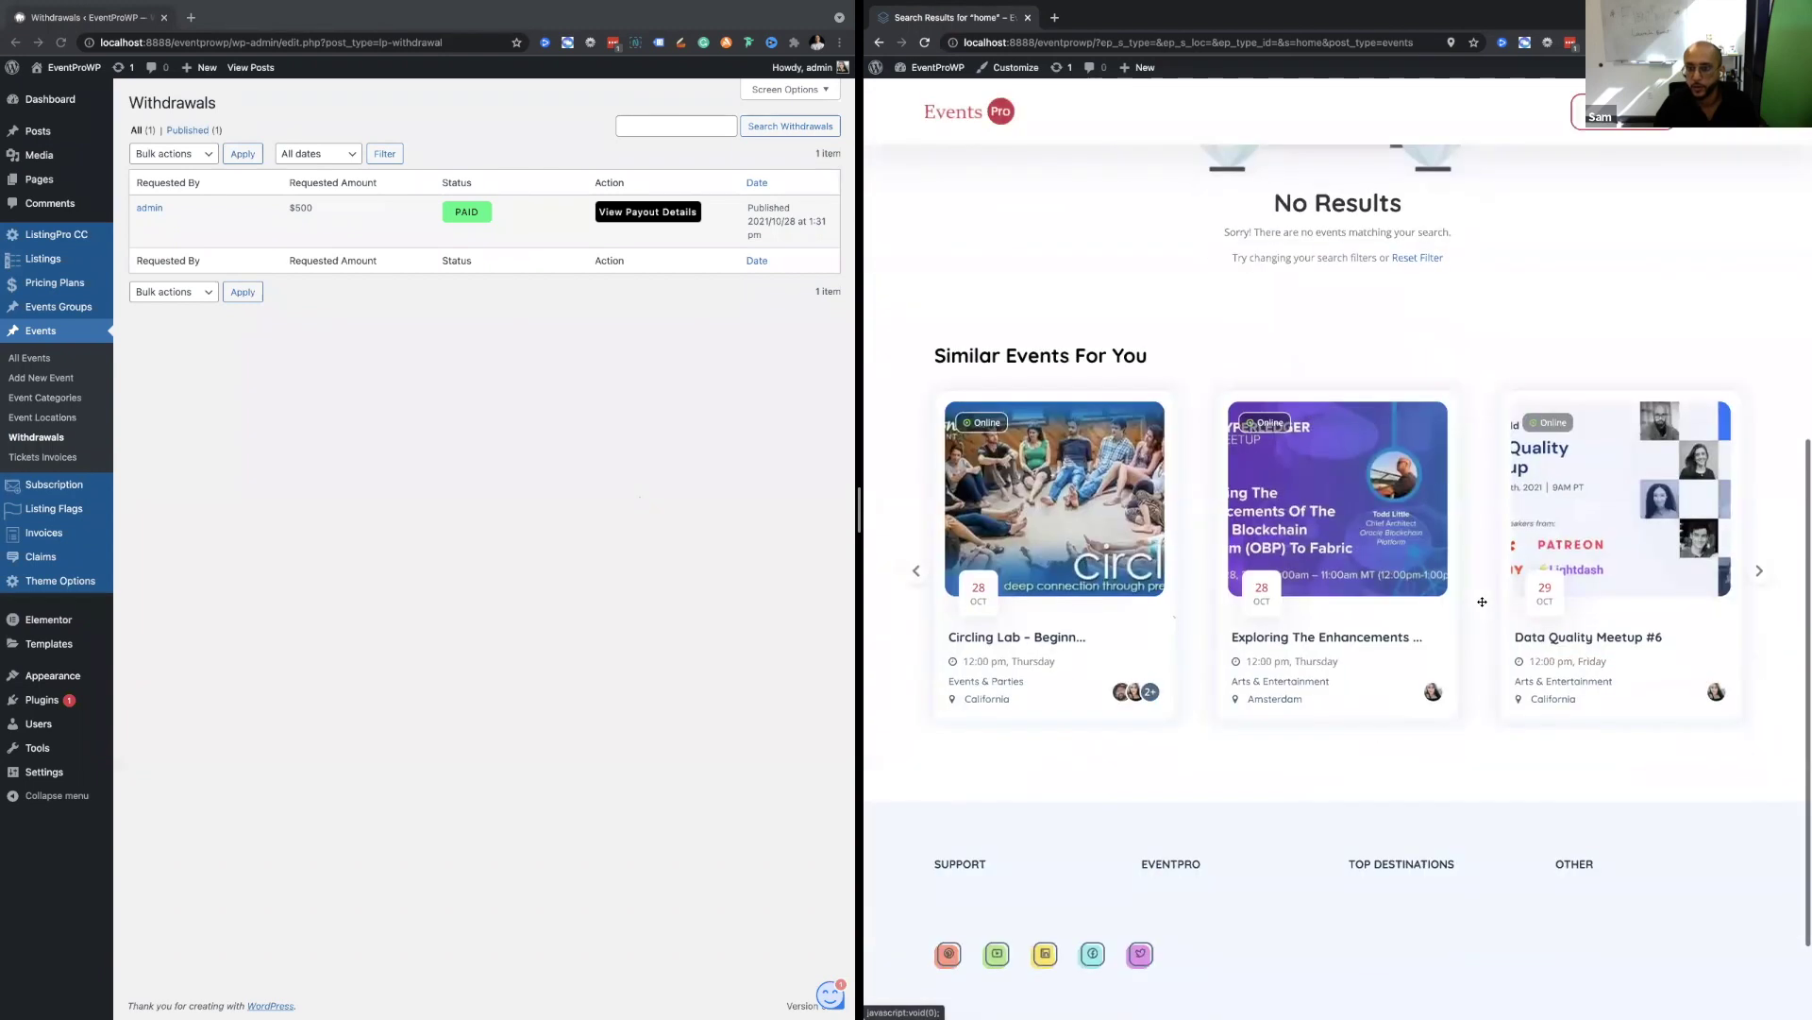
{"action": "scroll", "coordinate": [1483, 606], "scroll_direction": "up", "scroll_amount": 4}
{"action": "scroll", "coordinate": [1397, 408], "scroll_direction": "up", "scroll_amount": 3}
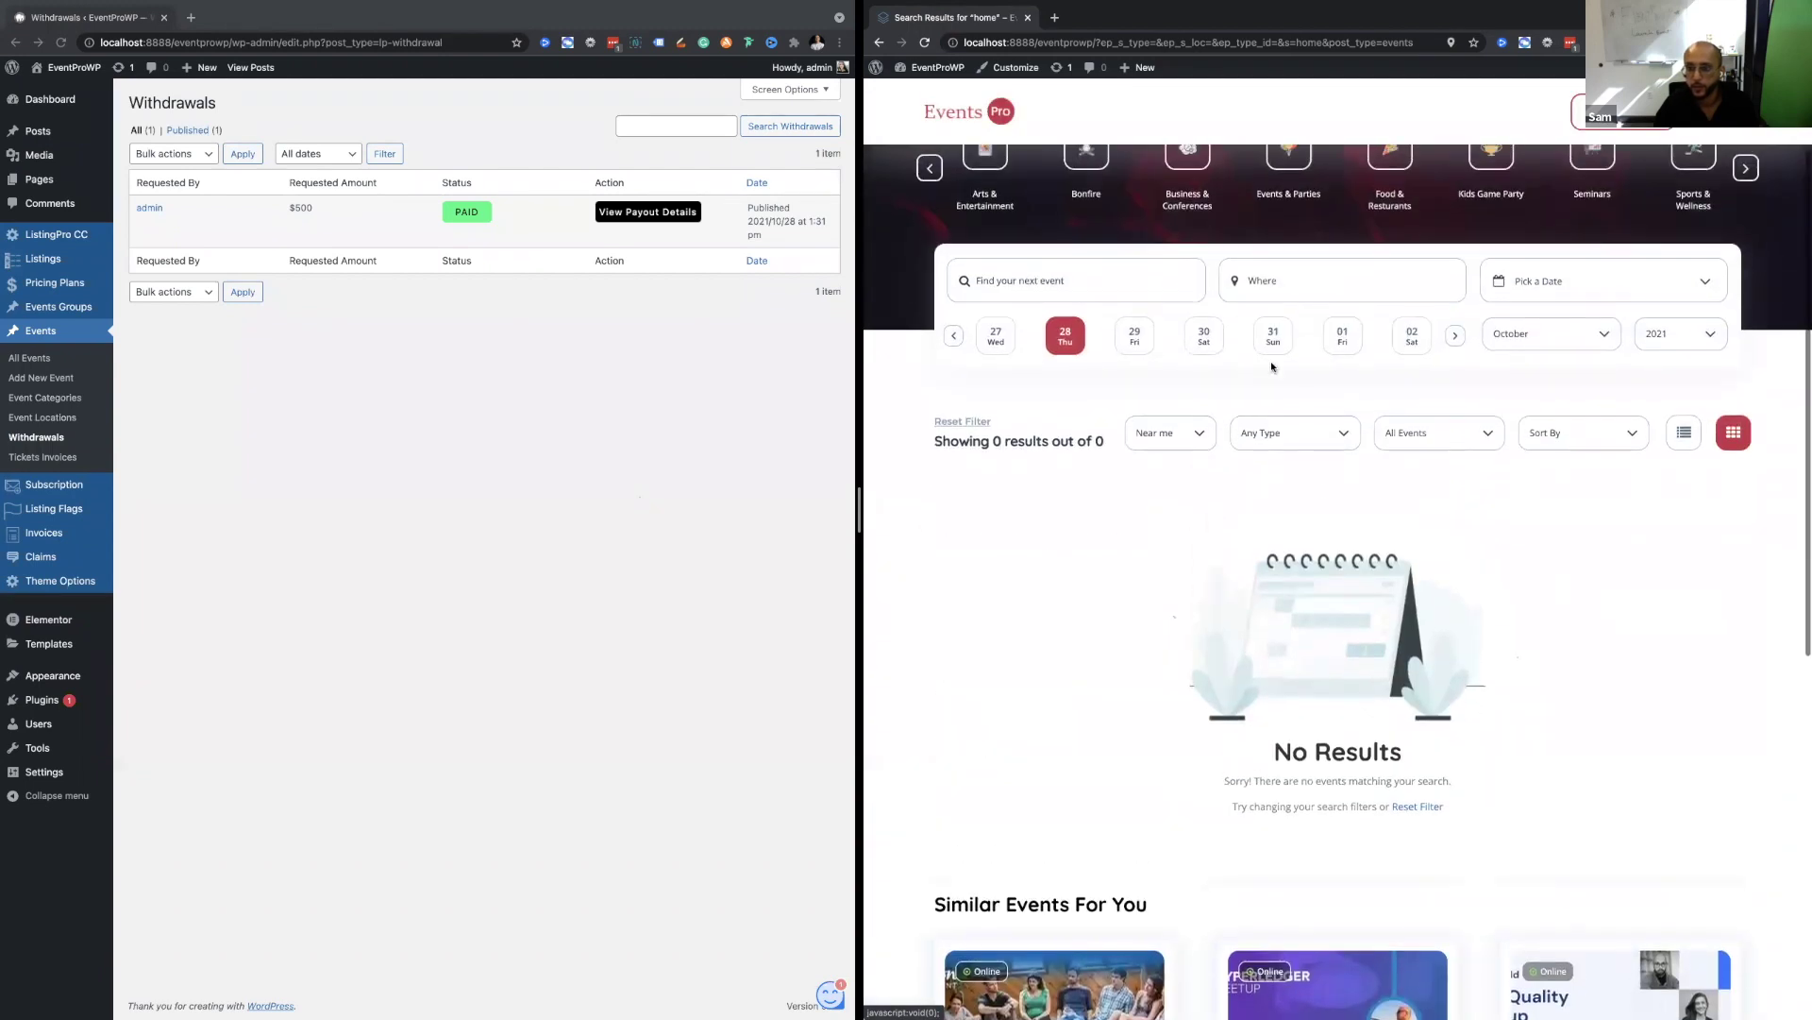
{"action": "left_click", "coordinate": [1614, 287]}
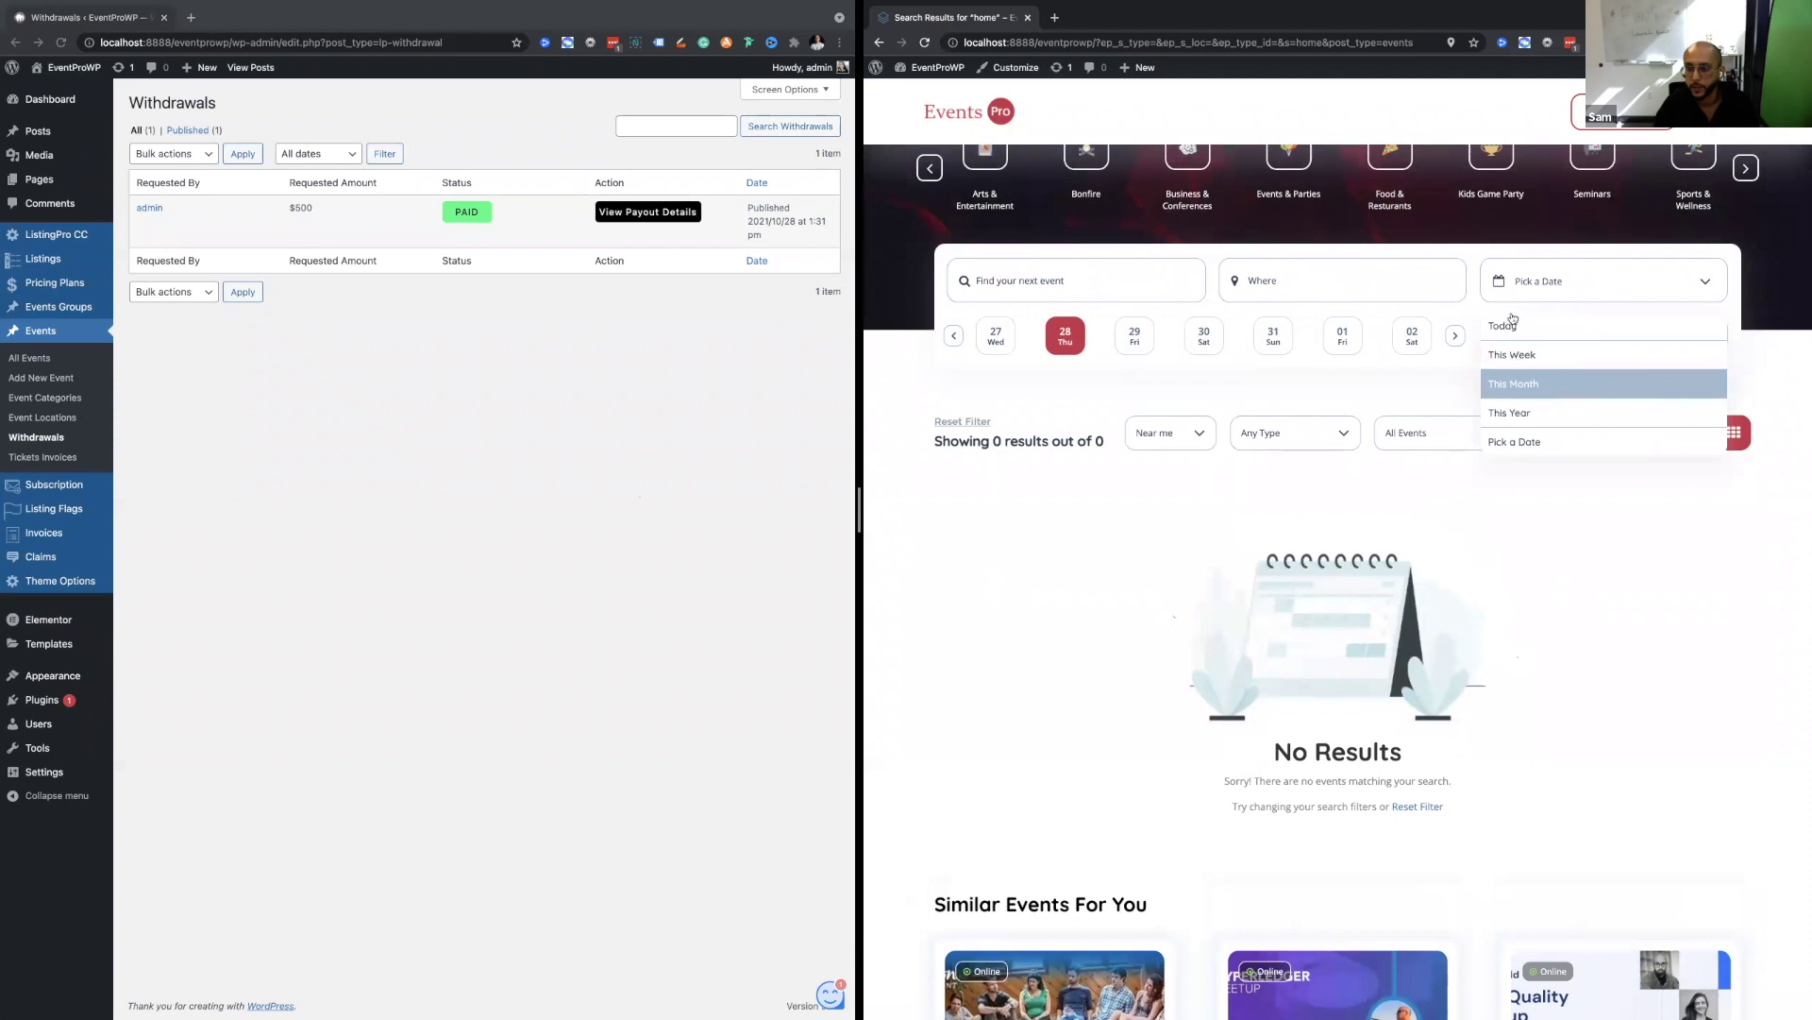
{"action": "left_click", "coordinate": [1418, 430]}
{"action": "left_click", "coordinate": [1425, 502]}
{"action": "scroll", "coordinate": [1363, 477], "scroll_direction": "down", "scroll_amount": 5}
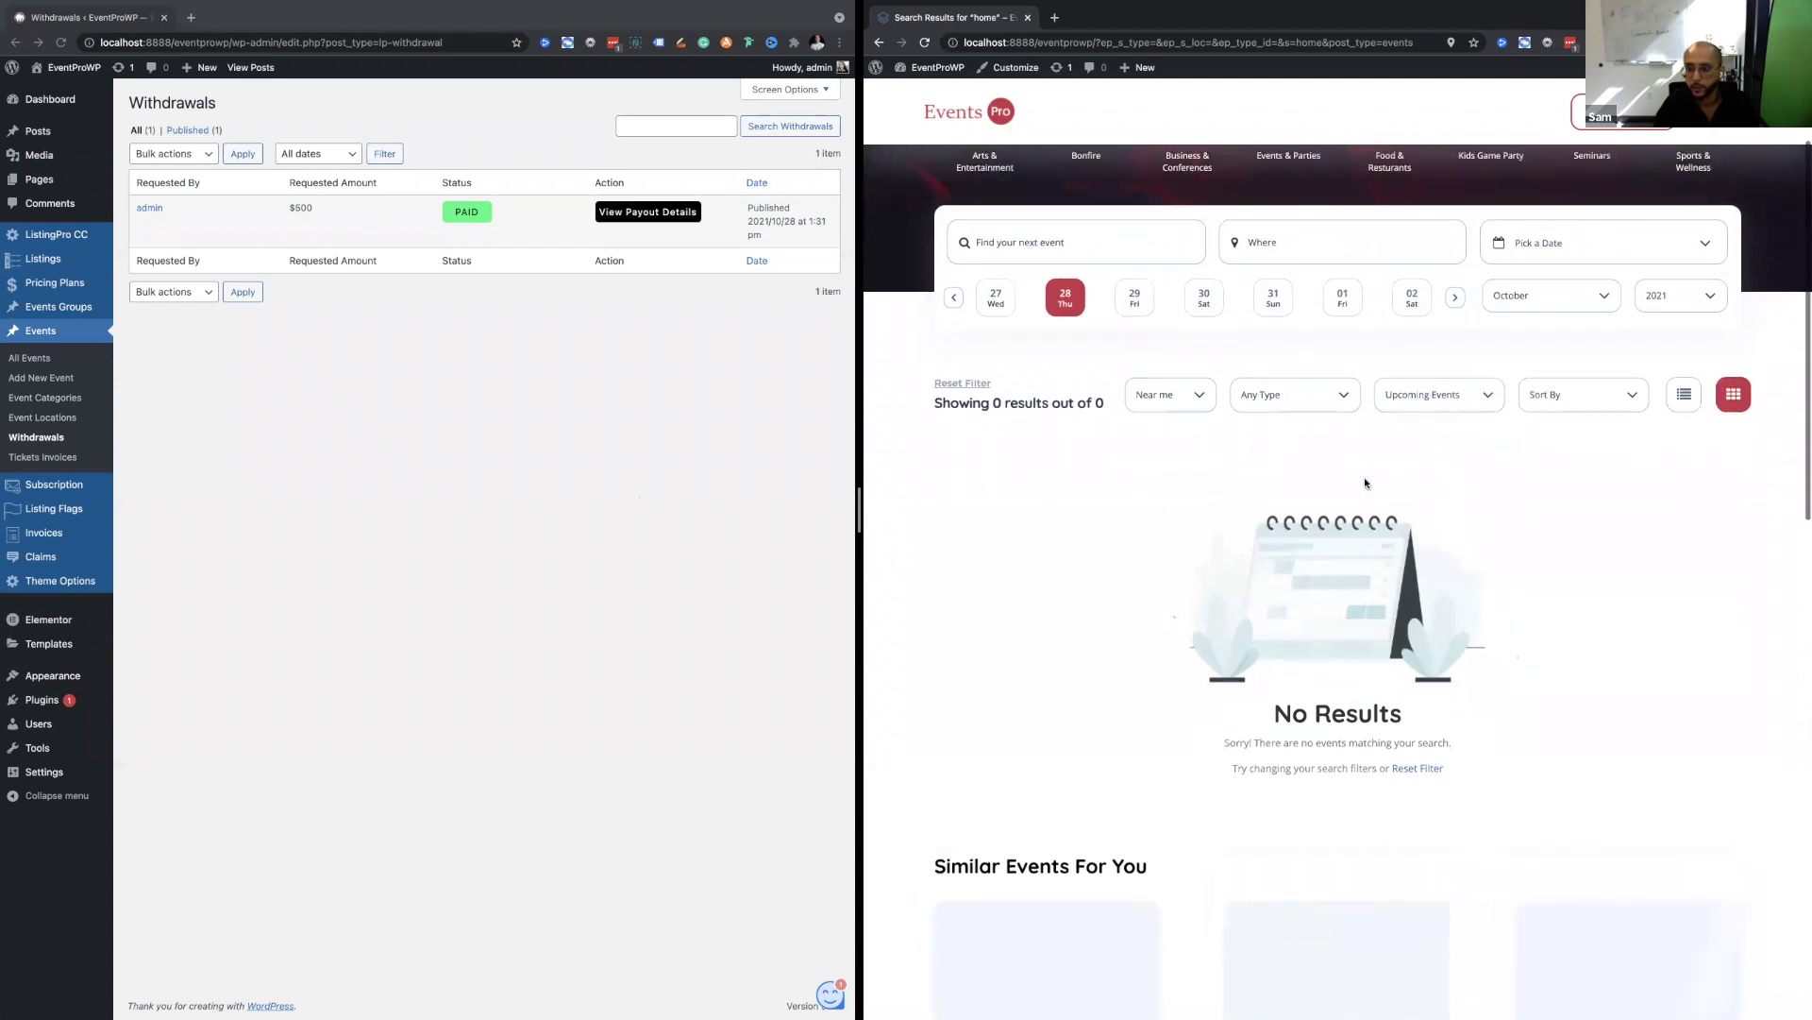
{"action": "scroll", "coordinate": [1363, 477], "scroll_direction": "up", "scroll_amount": 4}
{"action": "scroll", "coordinate": [1366, 481], "scroll_direction": "up", "scroll_amount": 3}
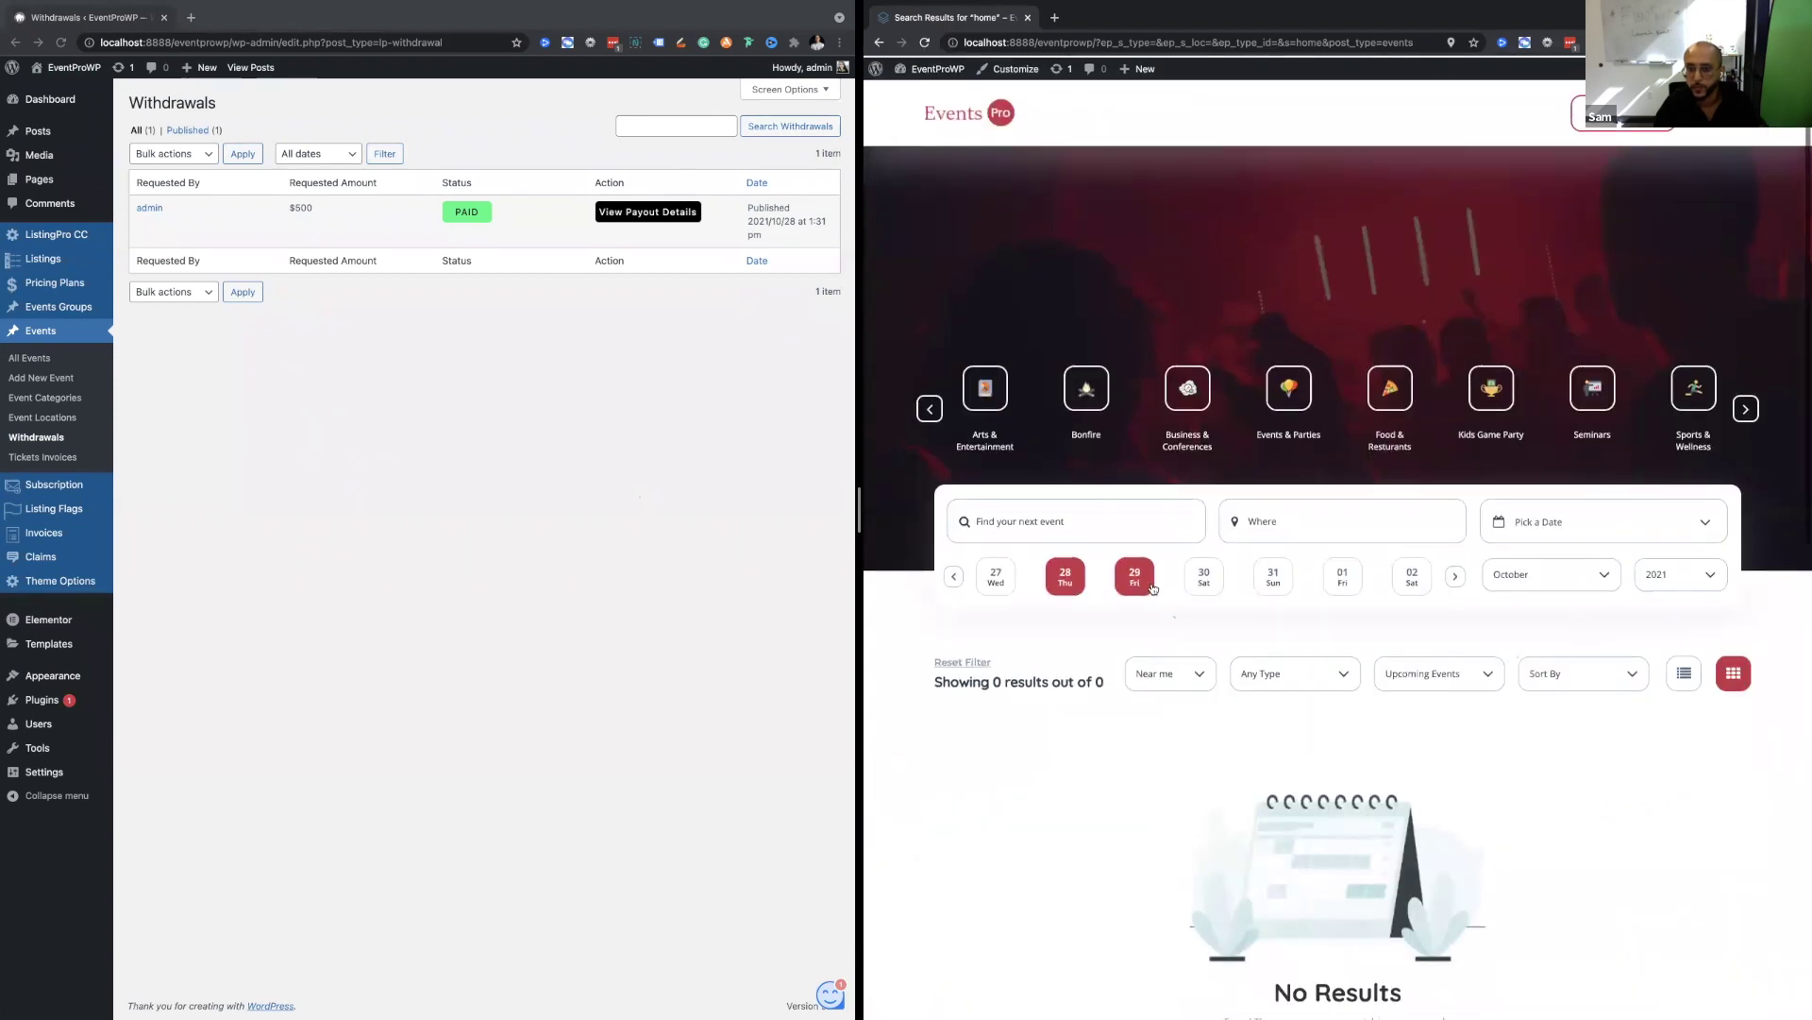
Keep October as the month and set the date range back to This Month.
{"action": "left_click", "coordinate": [1559, 573]}
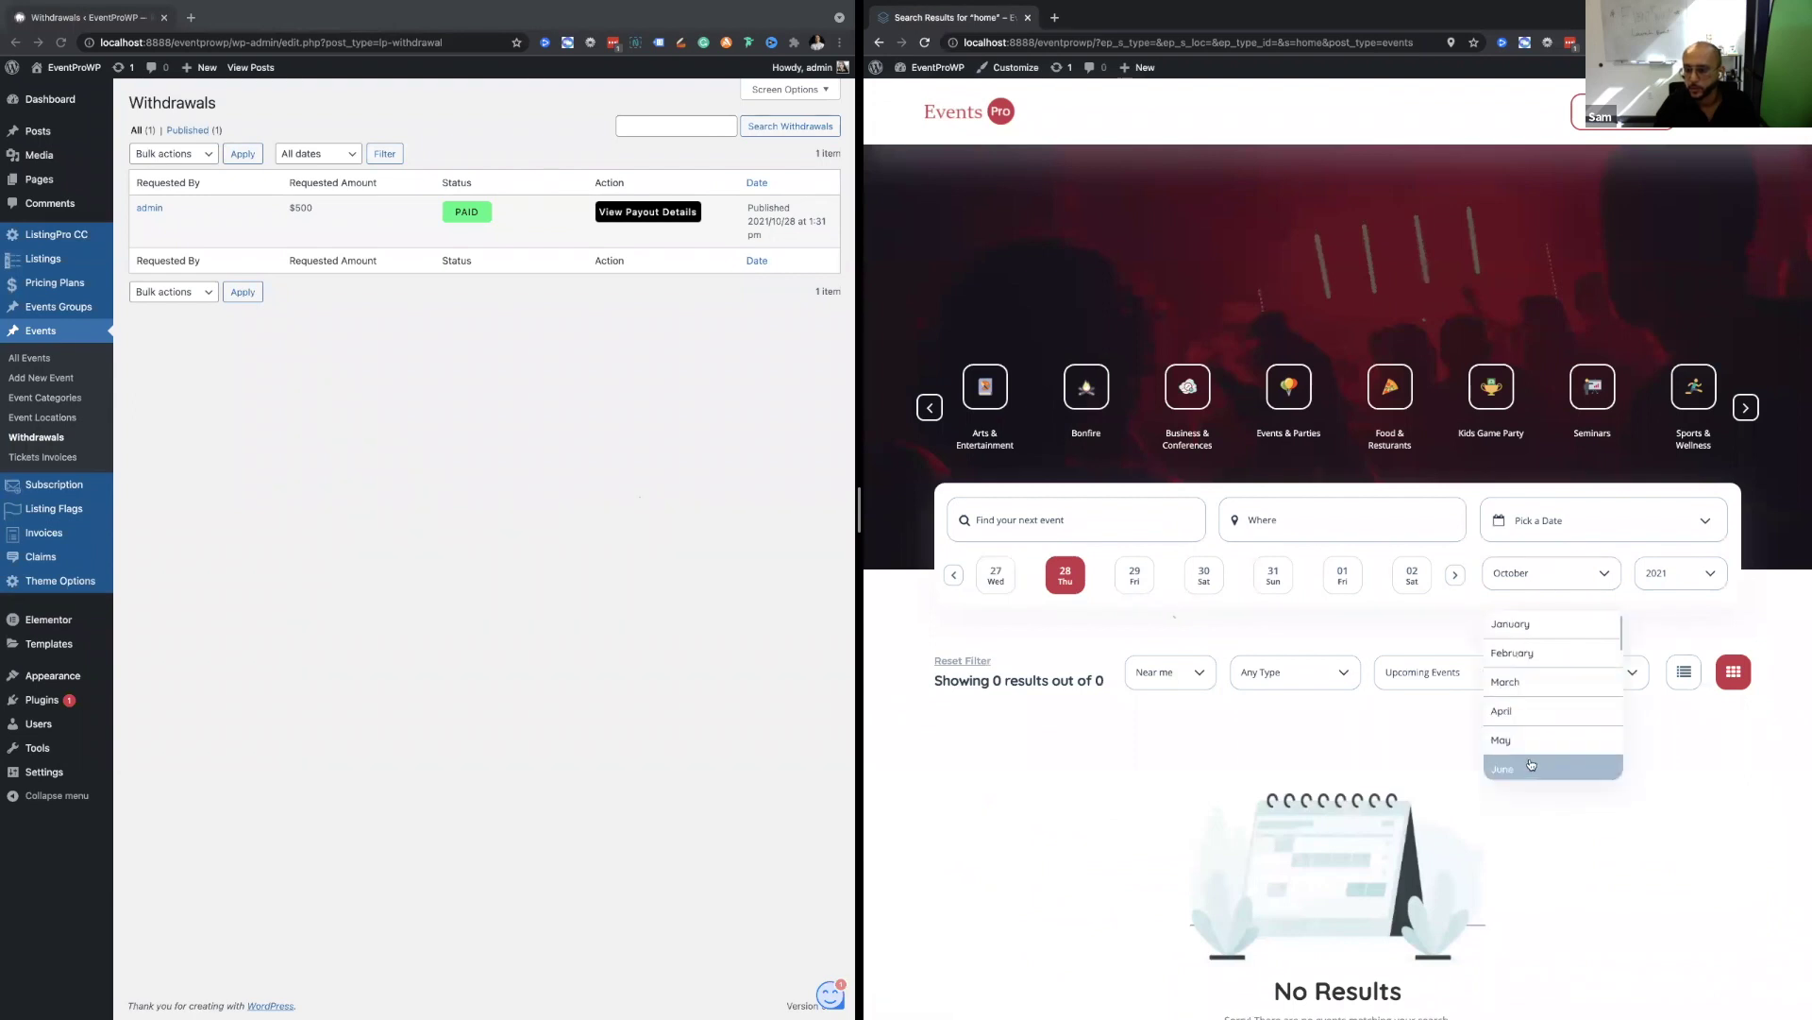
{"action": "scroll", "coordinate": [1534, 725], "scroll_direction": "down", "scroll_amount": 2}
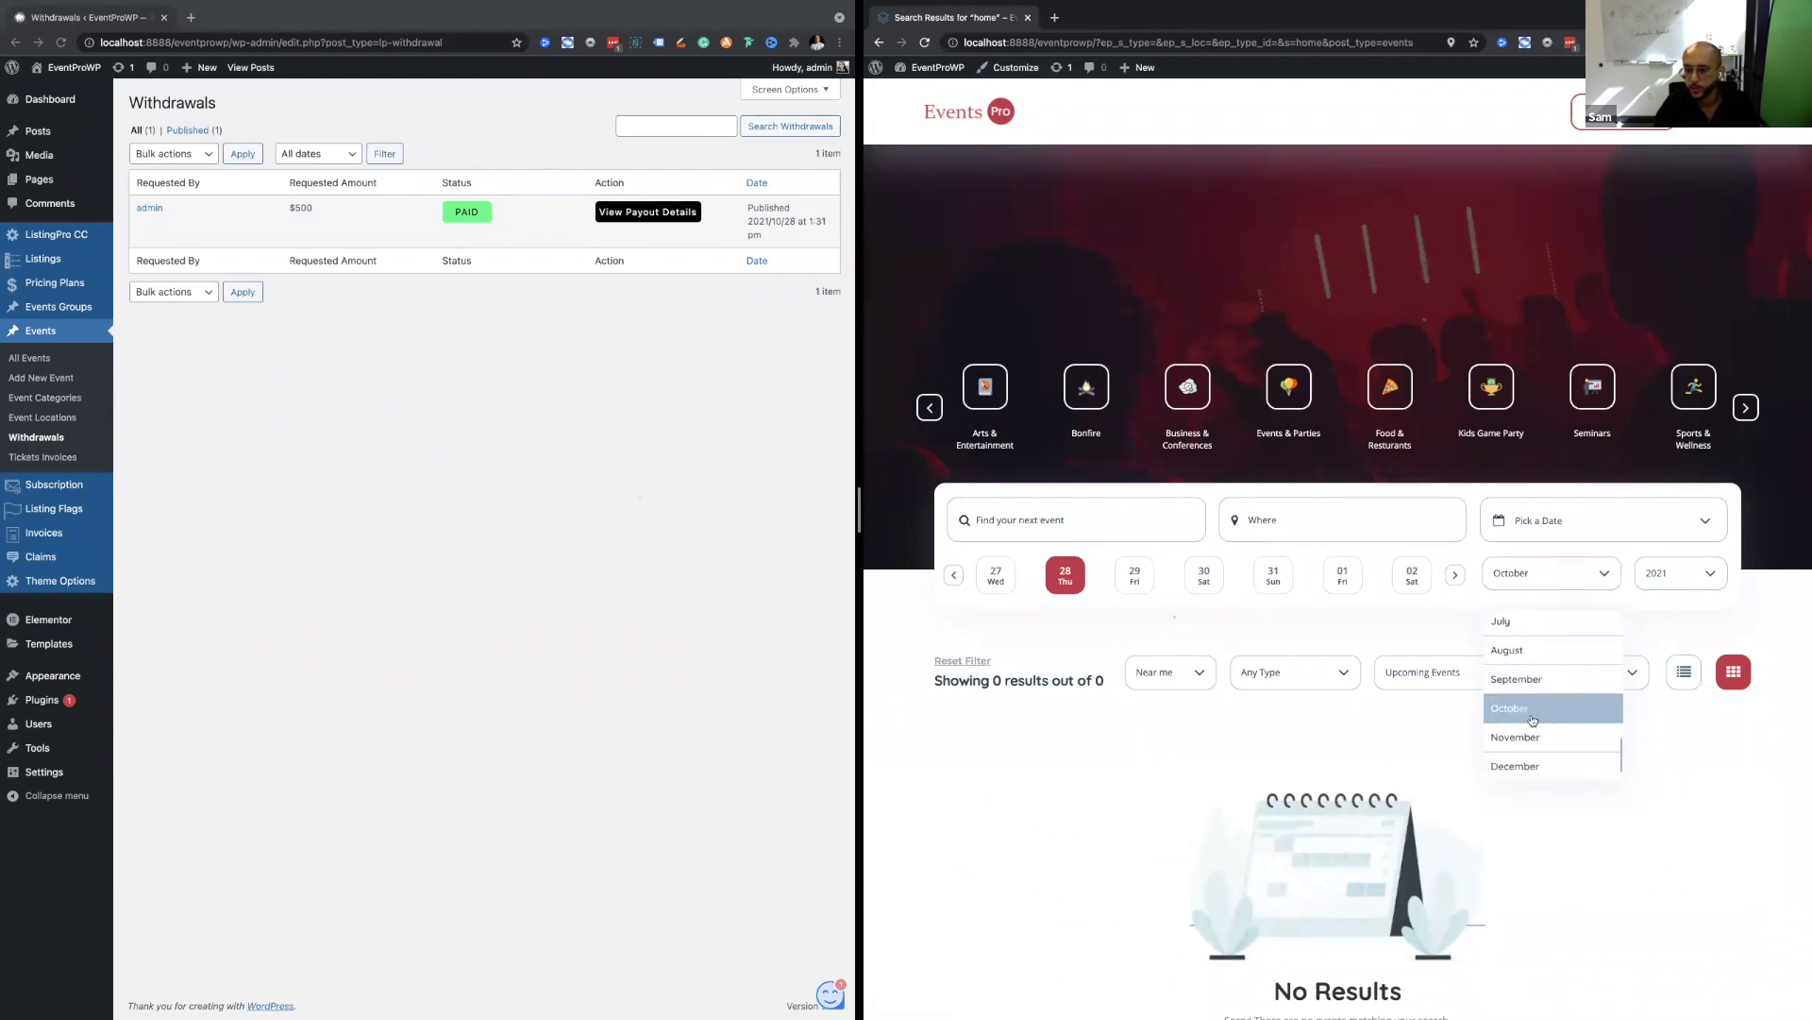
{"action": "left_click", "coordinate": [1532, 720]}
{"action": "scroll", "coordinate": [1086, 595], "scroll_direction": "down", "scroll_amount": 7}
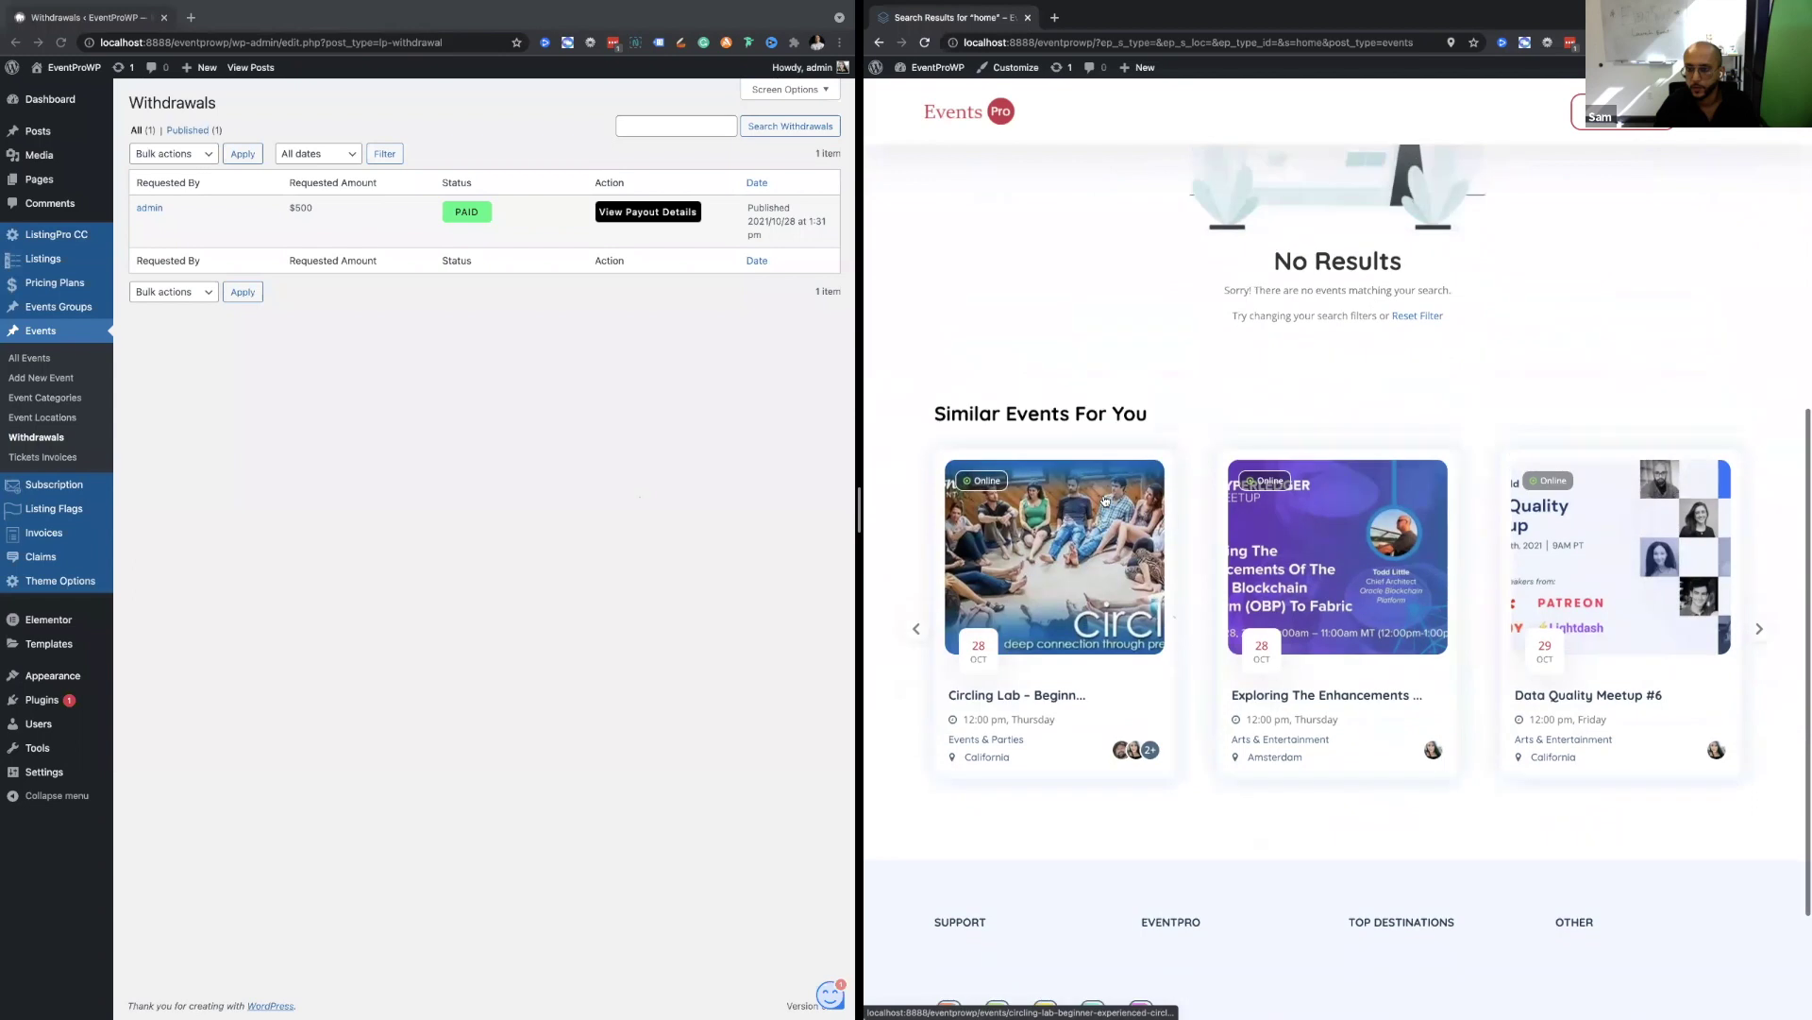
{"action": "scroll", "coordinate": [1105, 500], "scroll_direction": "up", "scroll_amount": 8}
{"action": "left_click", "coordinate": [1570, 674]}
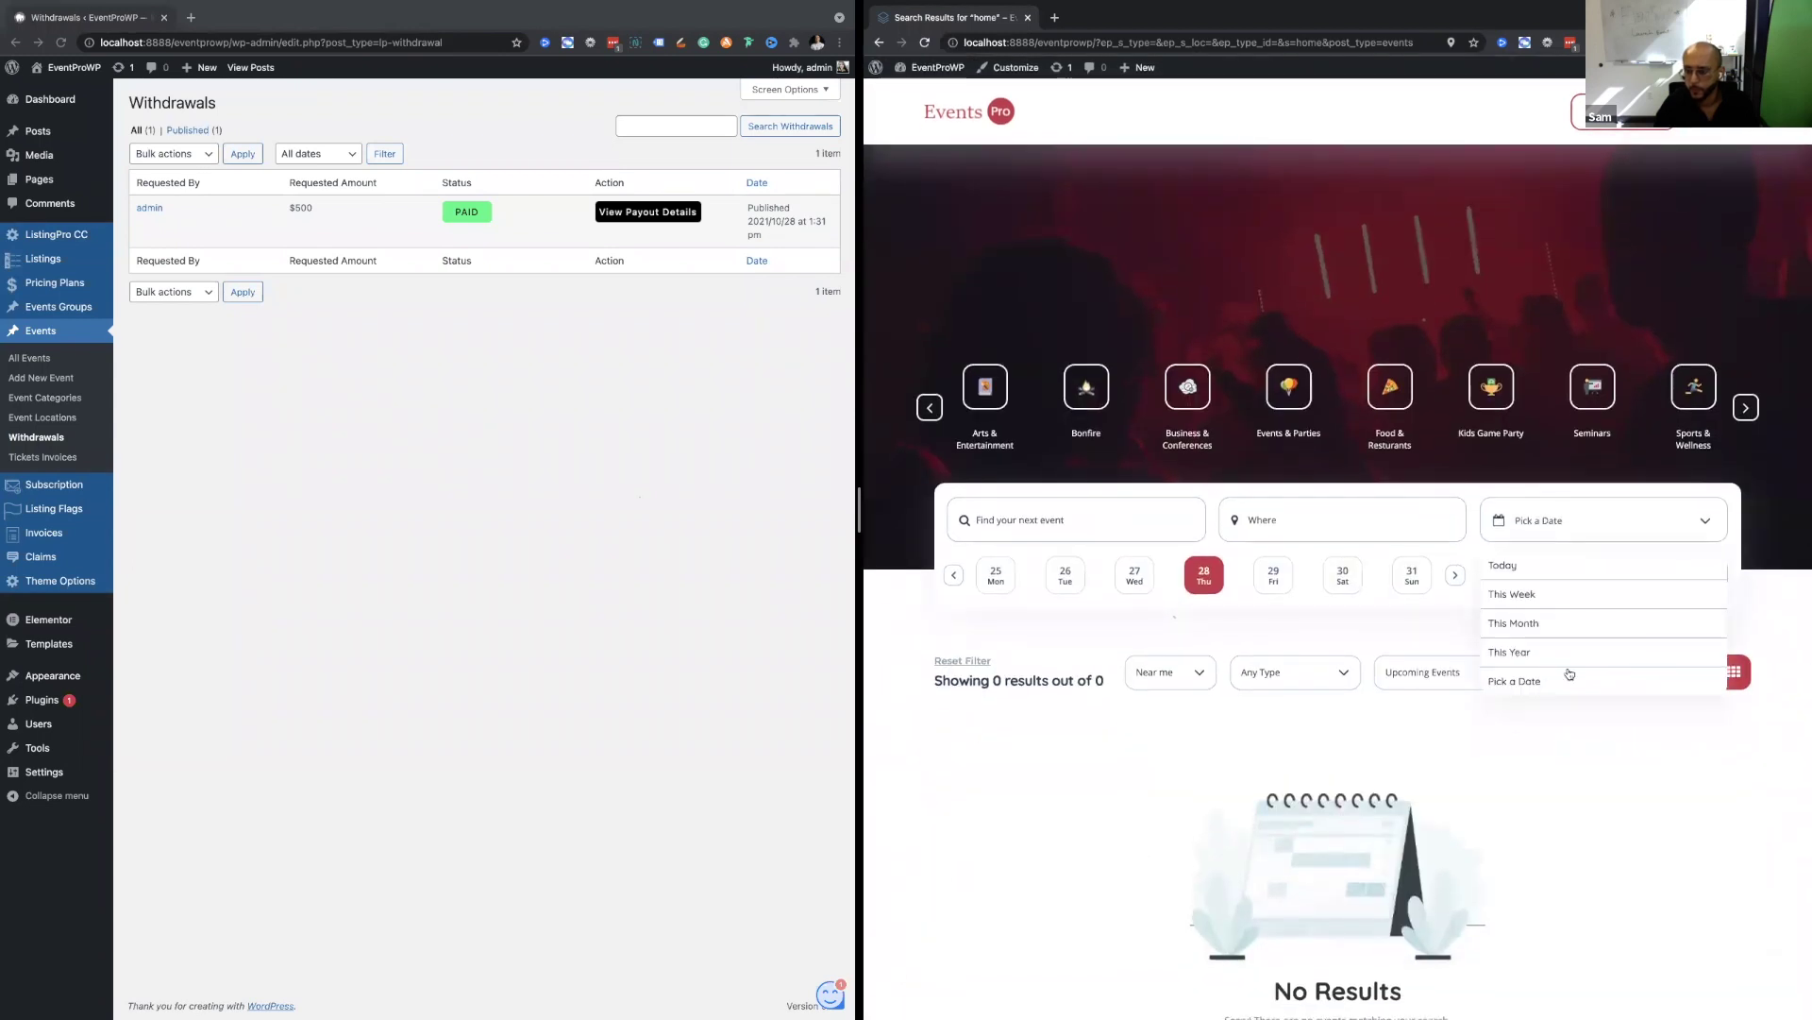
{"action": "left_click", "coordinate": [1549, 624]}
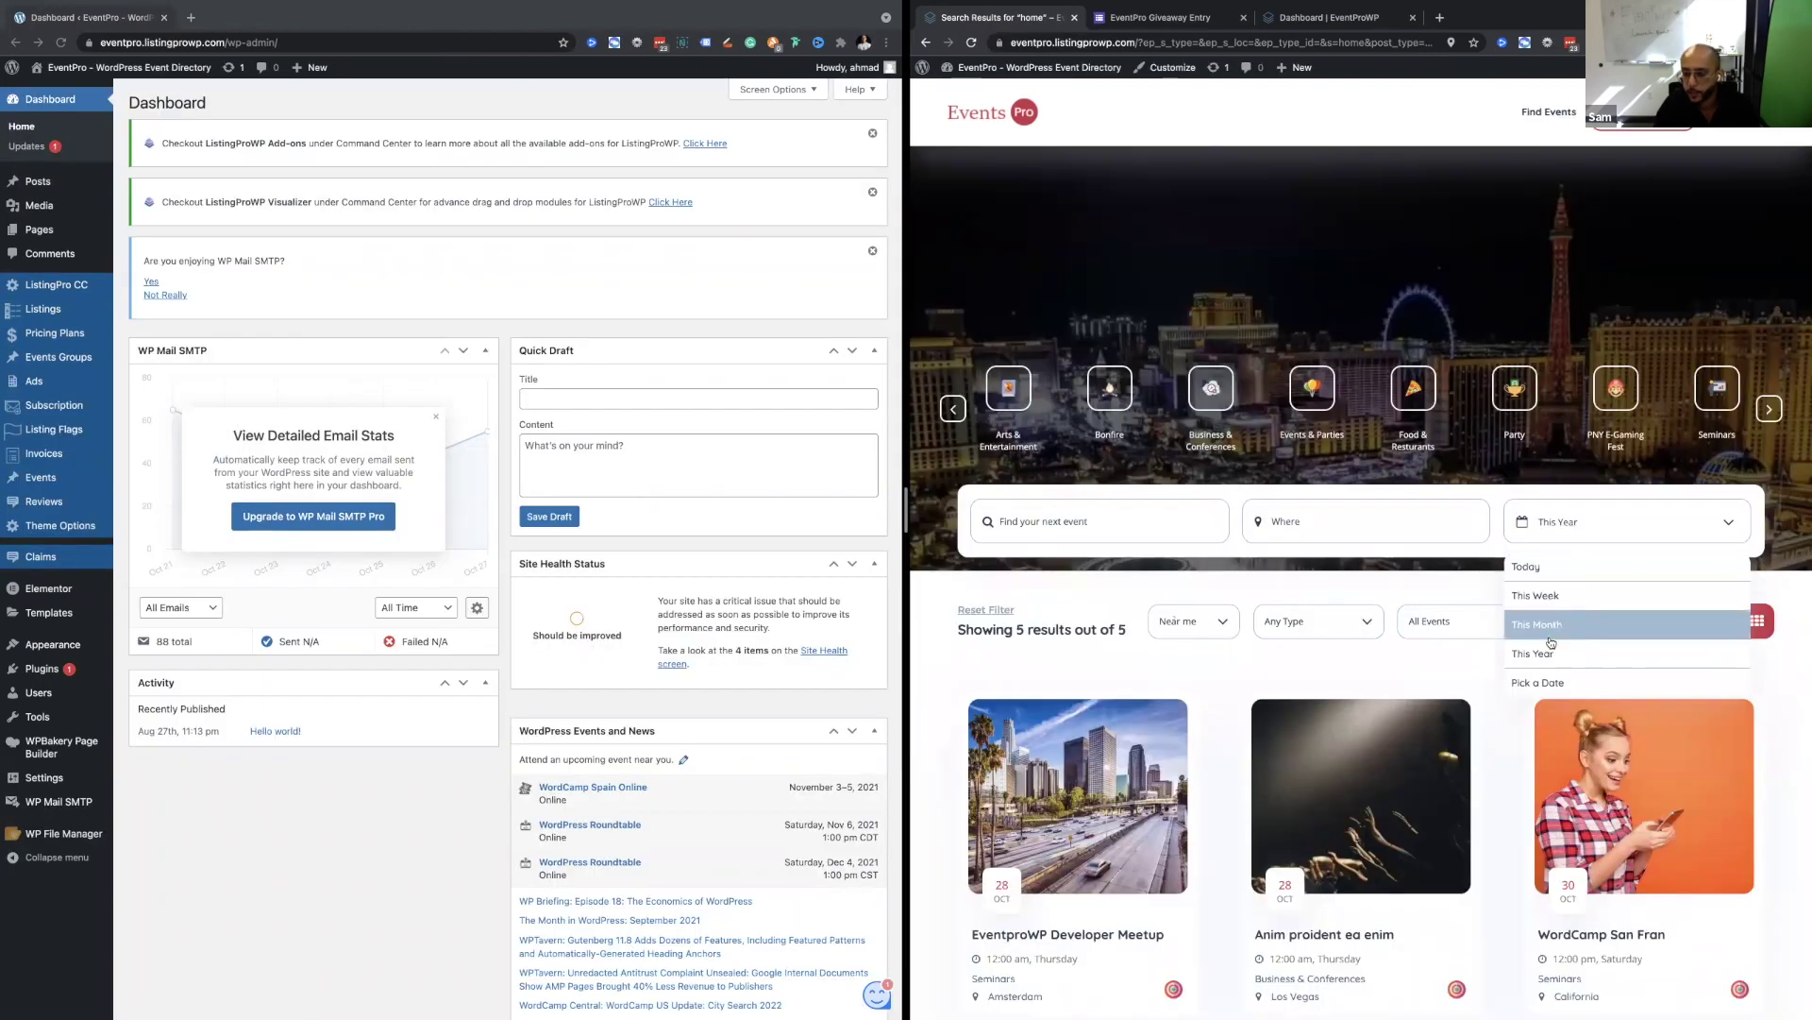
Try Pick a Date, then return the date filter to This Month.
{"action": "left_click", "coordinate": [1536, 683]}
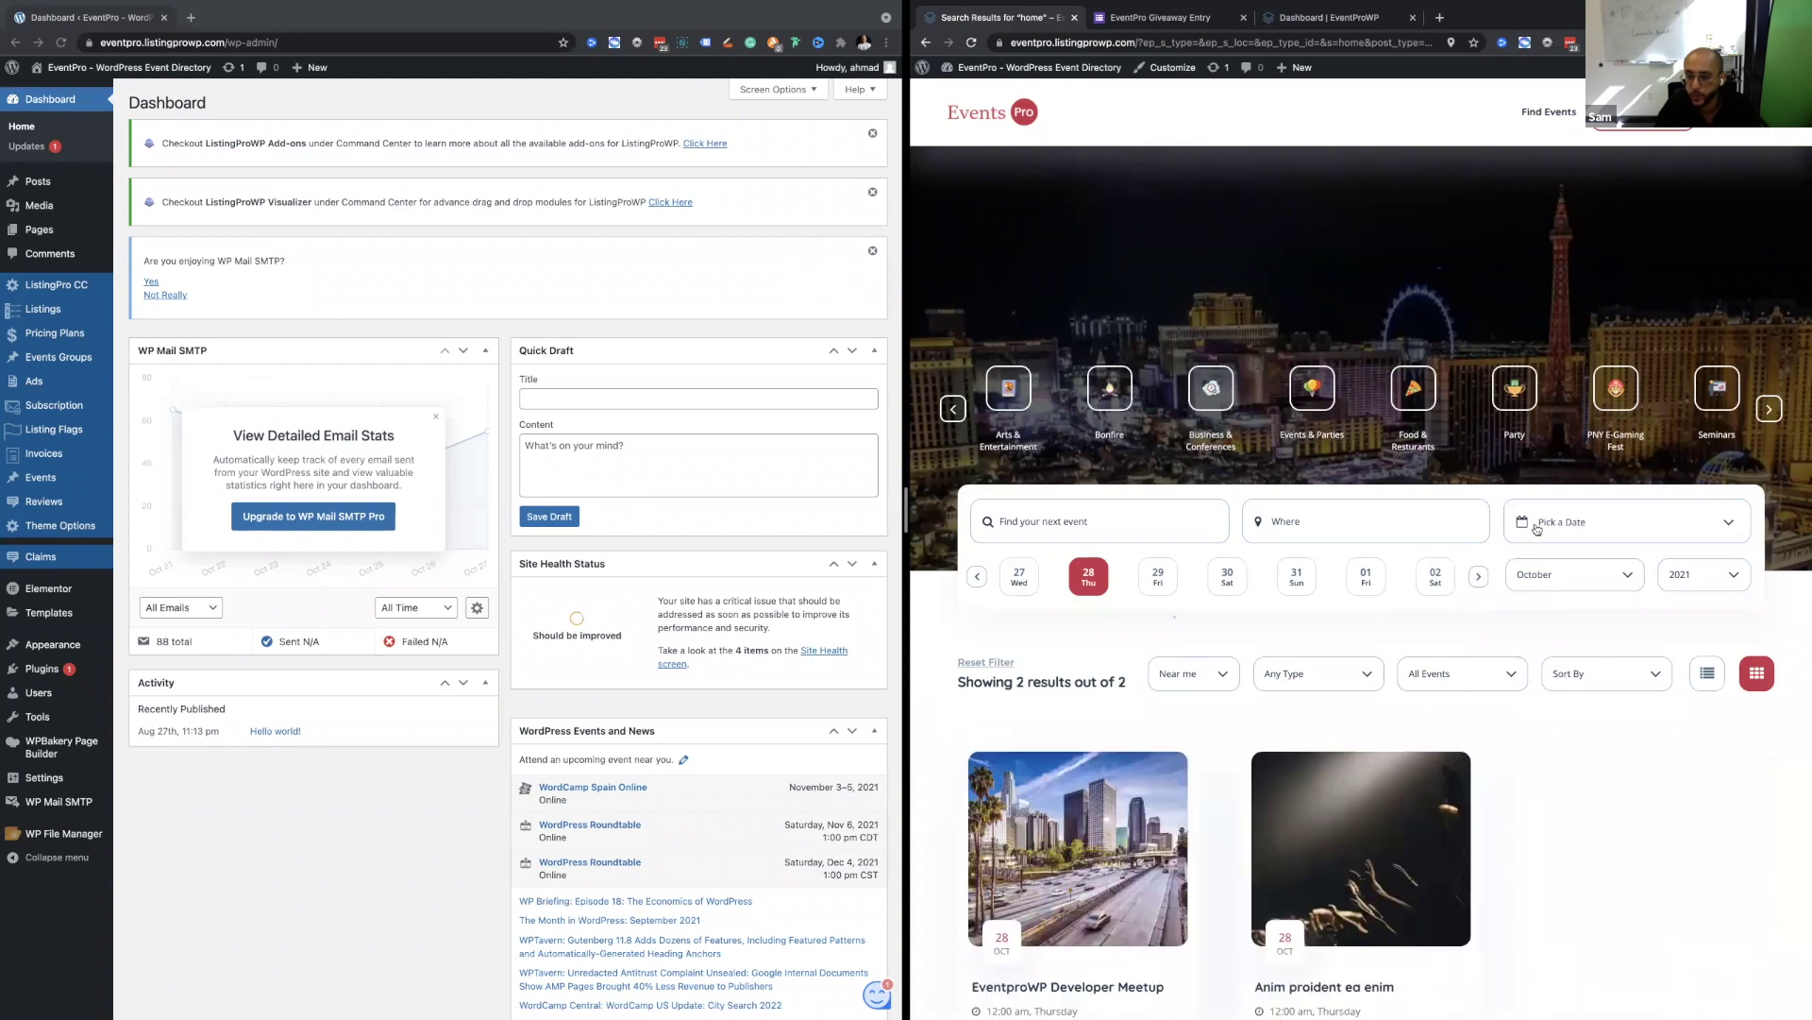
{"action": "scroll", "coordinate": [1390, 774], "scroll_direction": "down", "scroll_amount": 4}
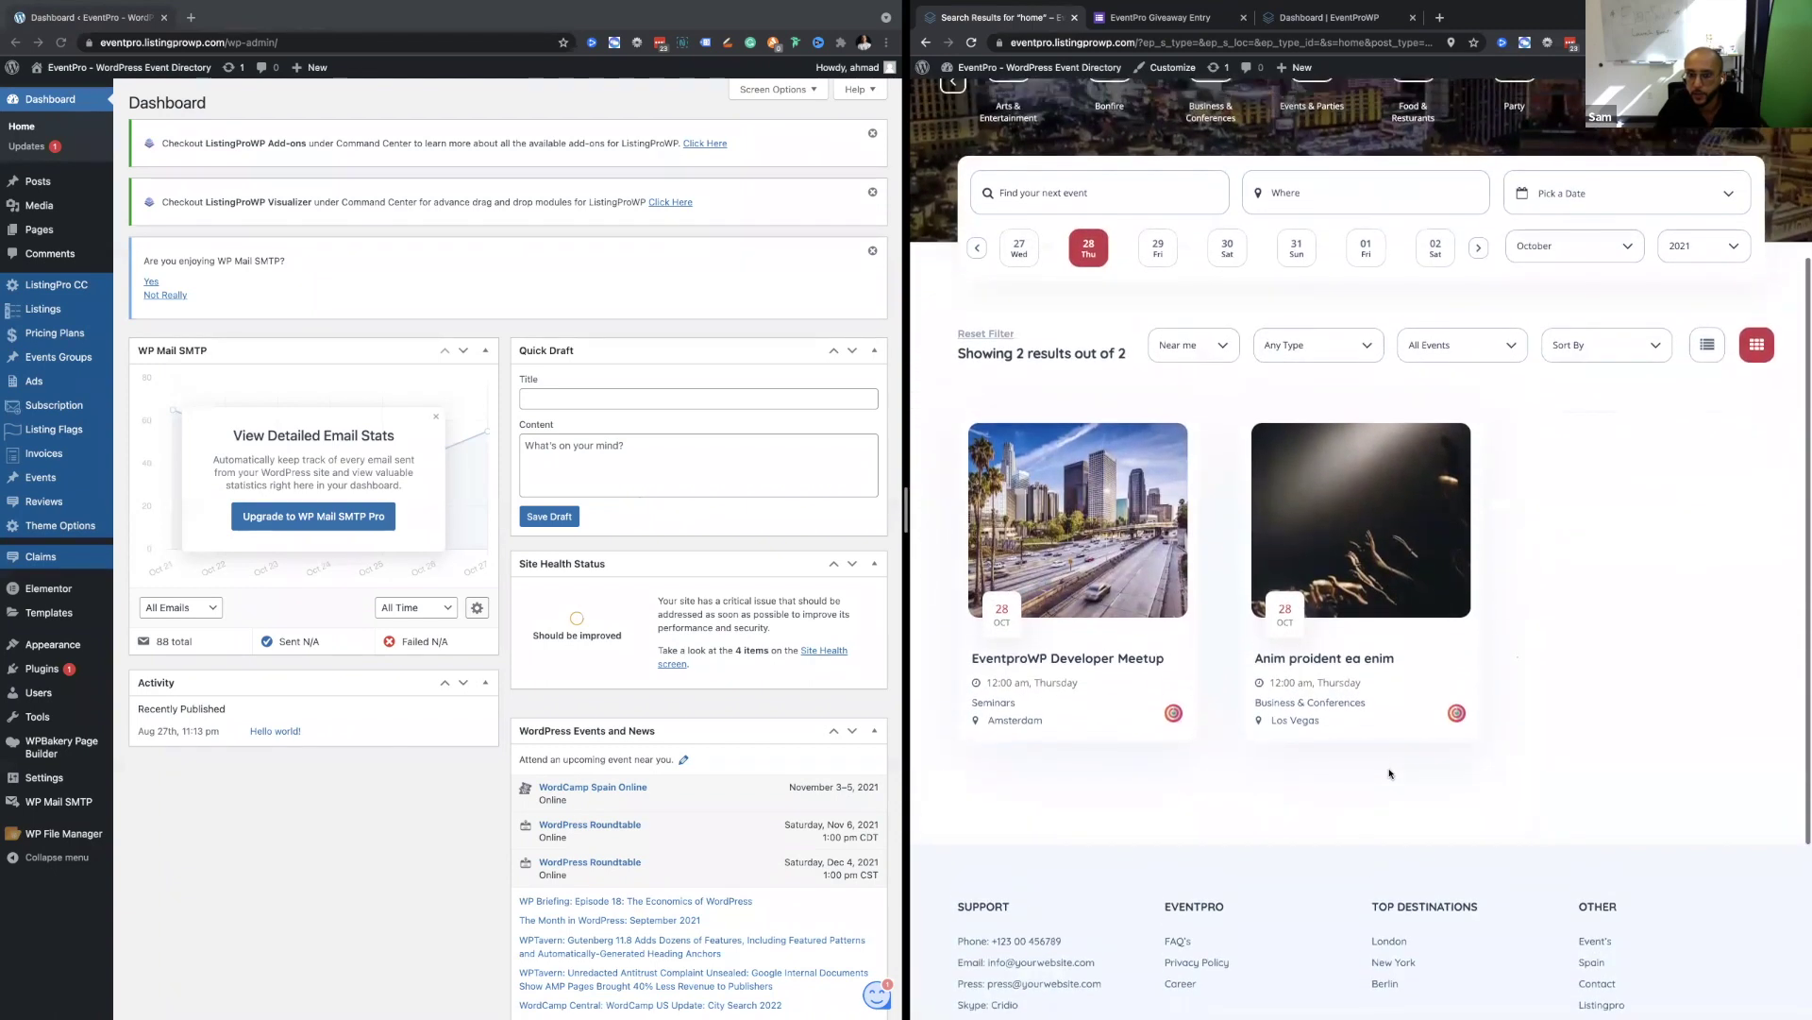
{"action": "scroll", "coordinate": [1389, 774], "scroll_direction": "up", "scroll_amount": 1}
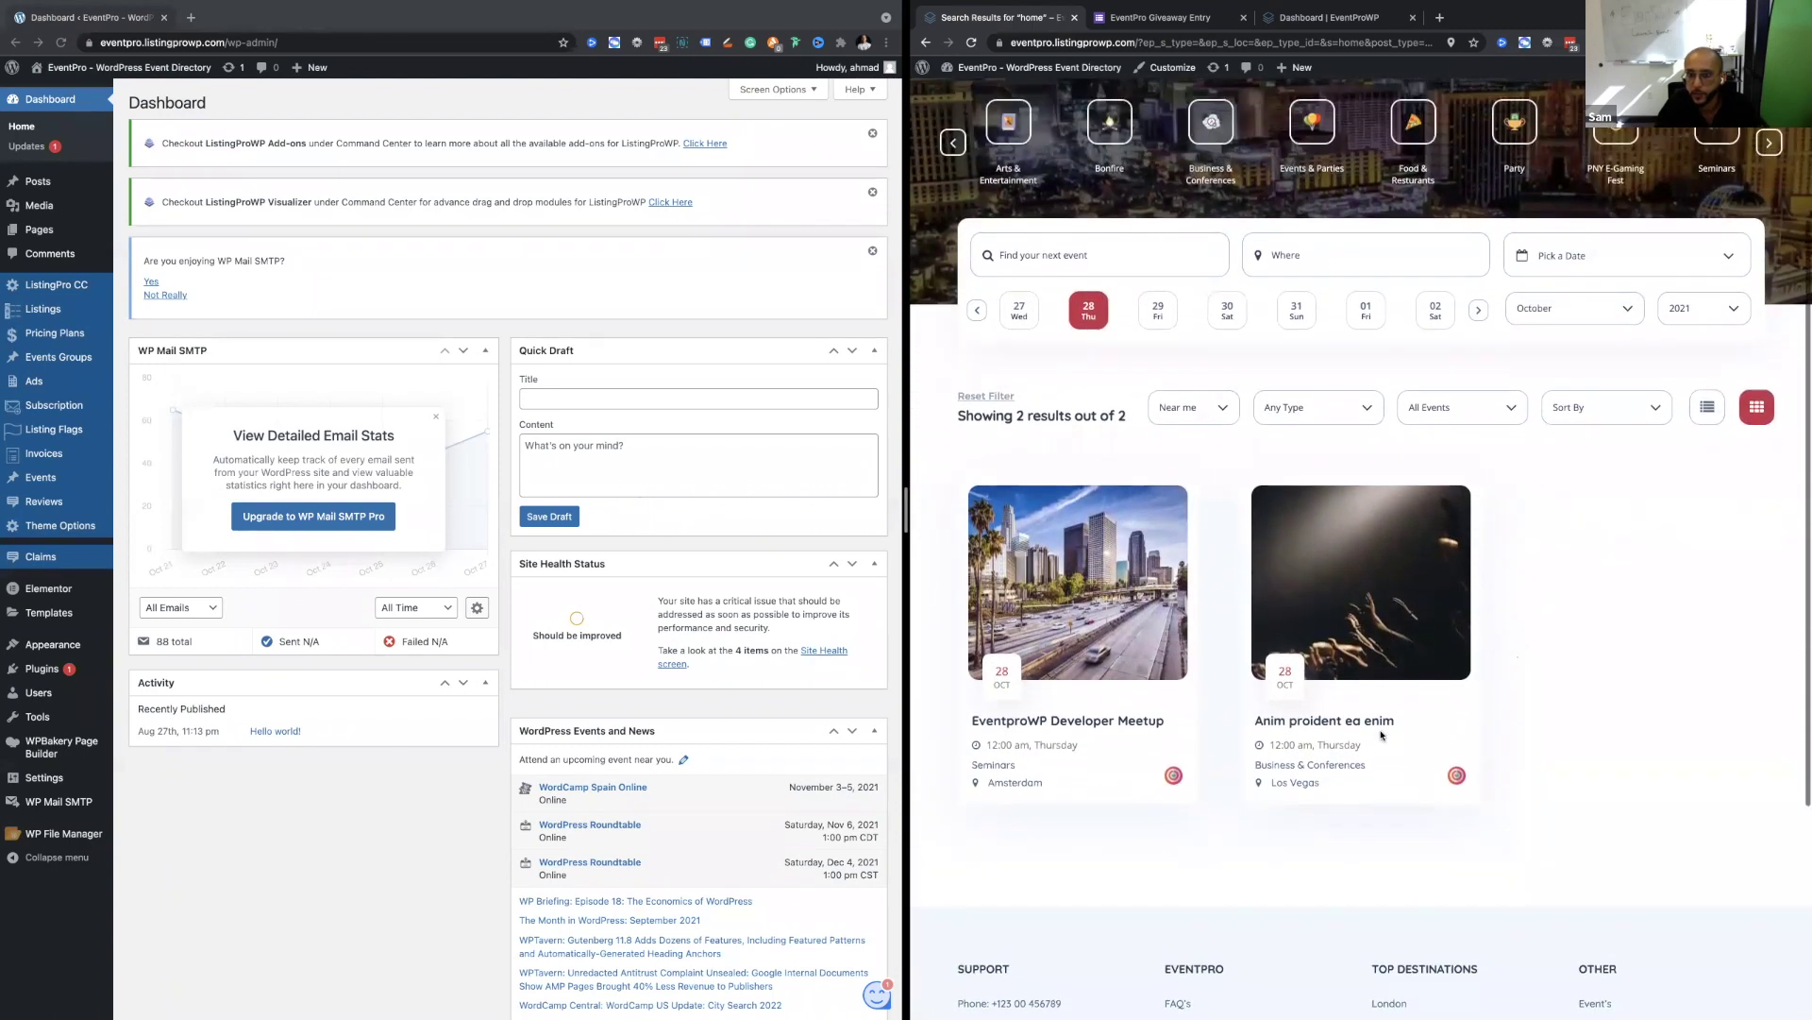
{"action": "left_click", "coordinate": [1592, 256]}
{"action": "left_click", "coordinate": [1544, 362]}
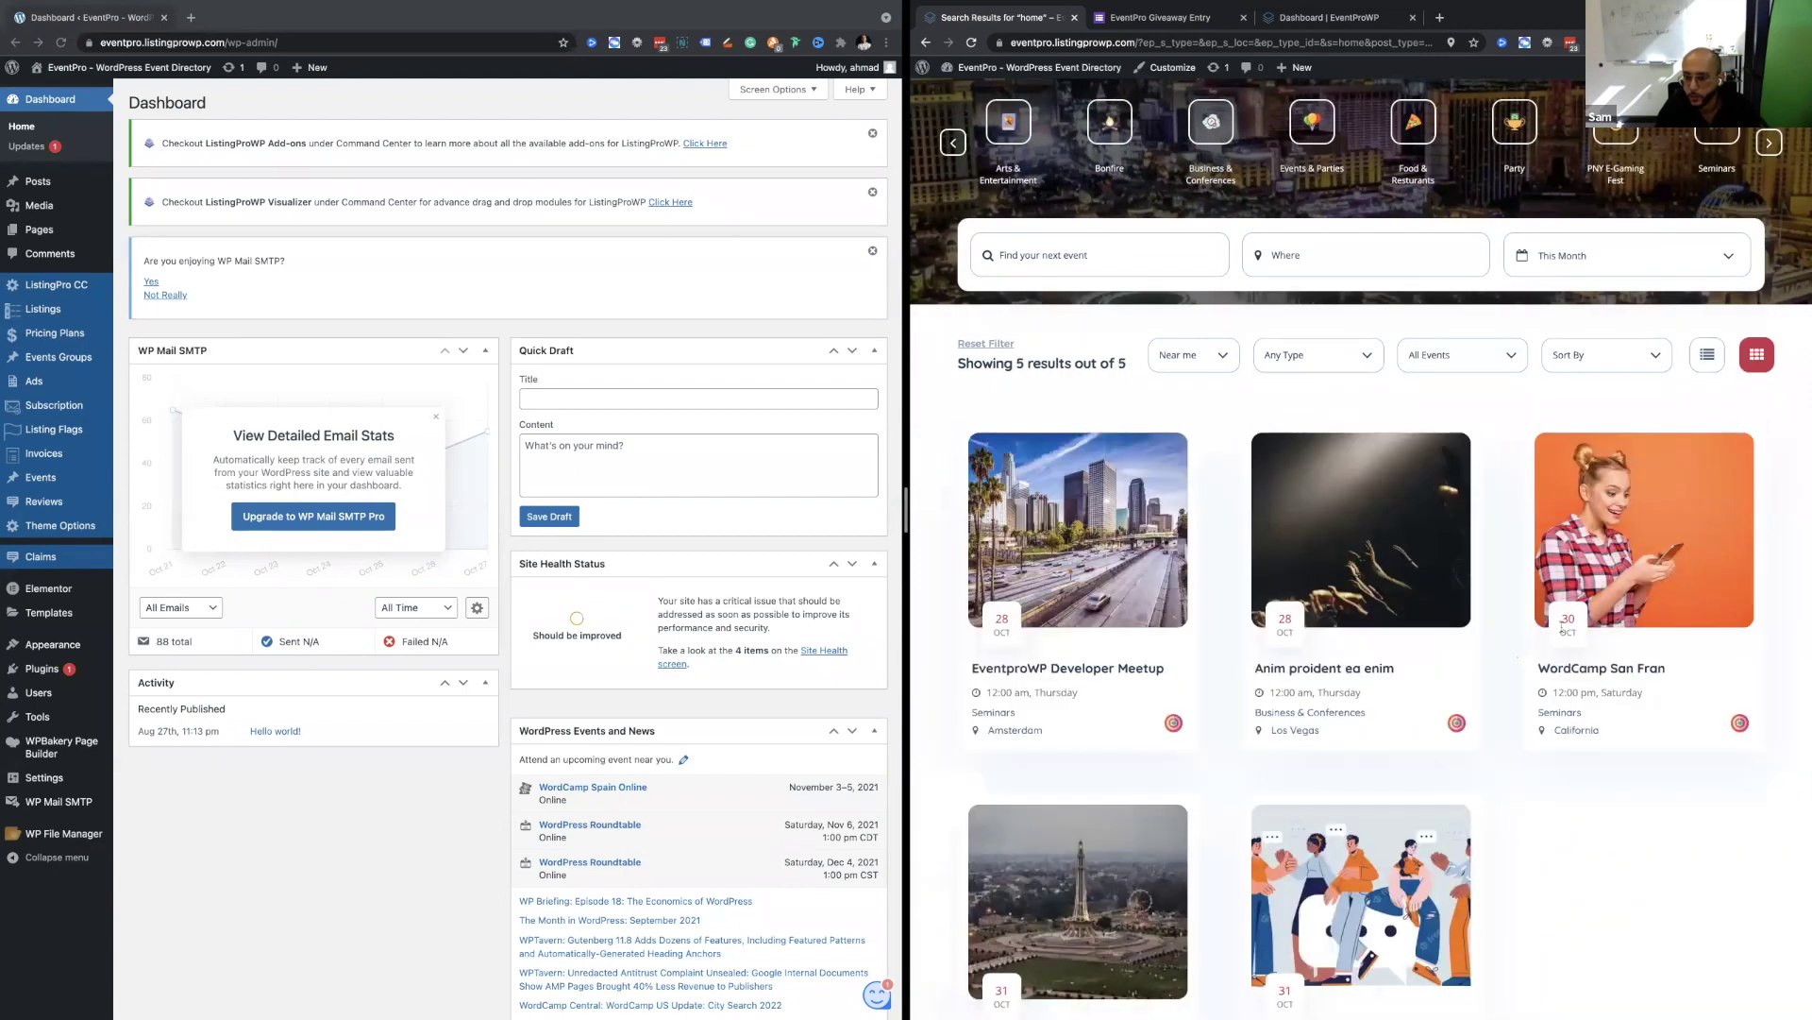
Pick a specific date, choosing 30 Sat then 28 Thu October for 2 results.
{"action": "left_click", "coordinate": [1605, 270]}
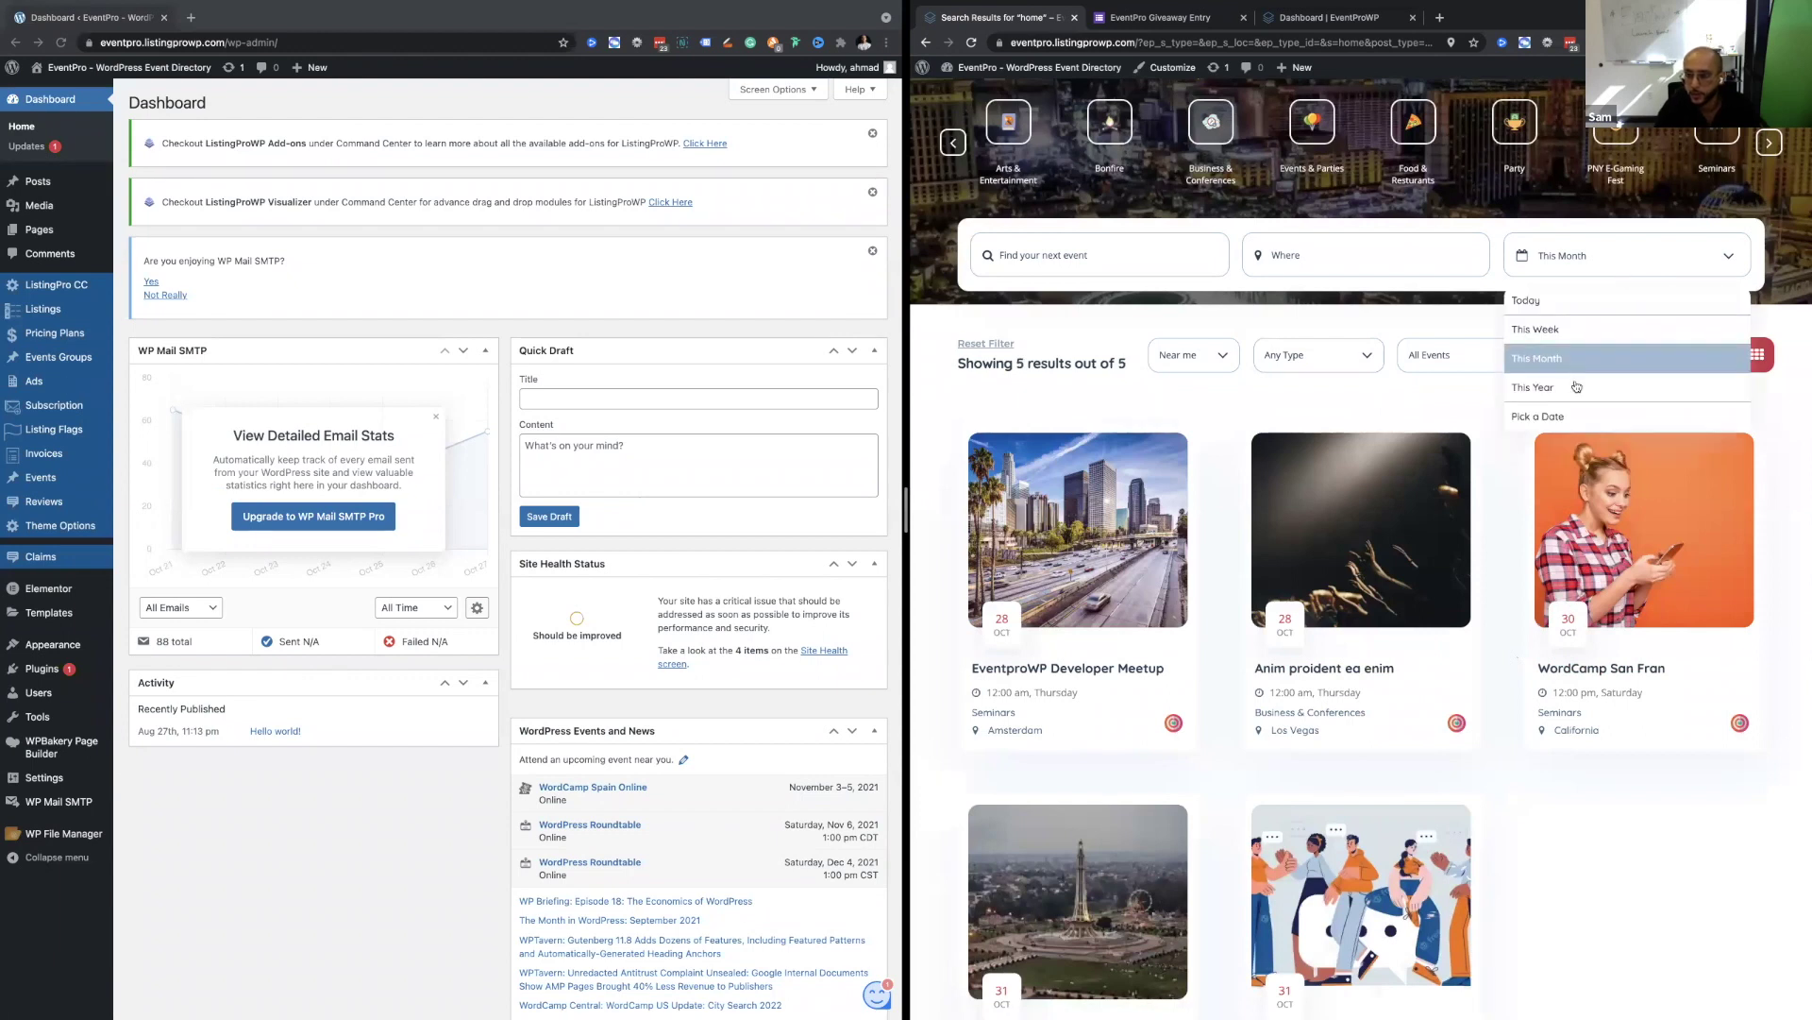
{"action": "left_click", "coordinate": [1575, 416]}
{"action": "left_click", "coordinate": [1227, 310]}
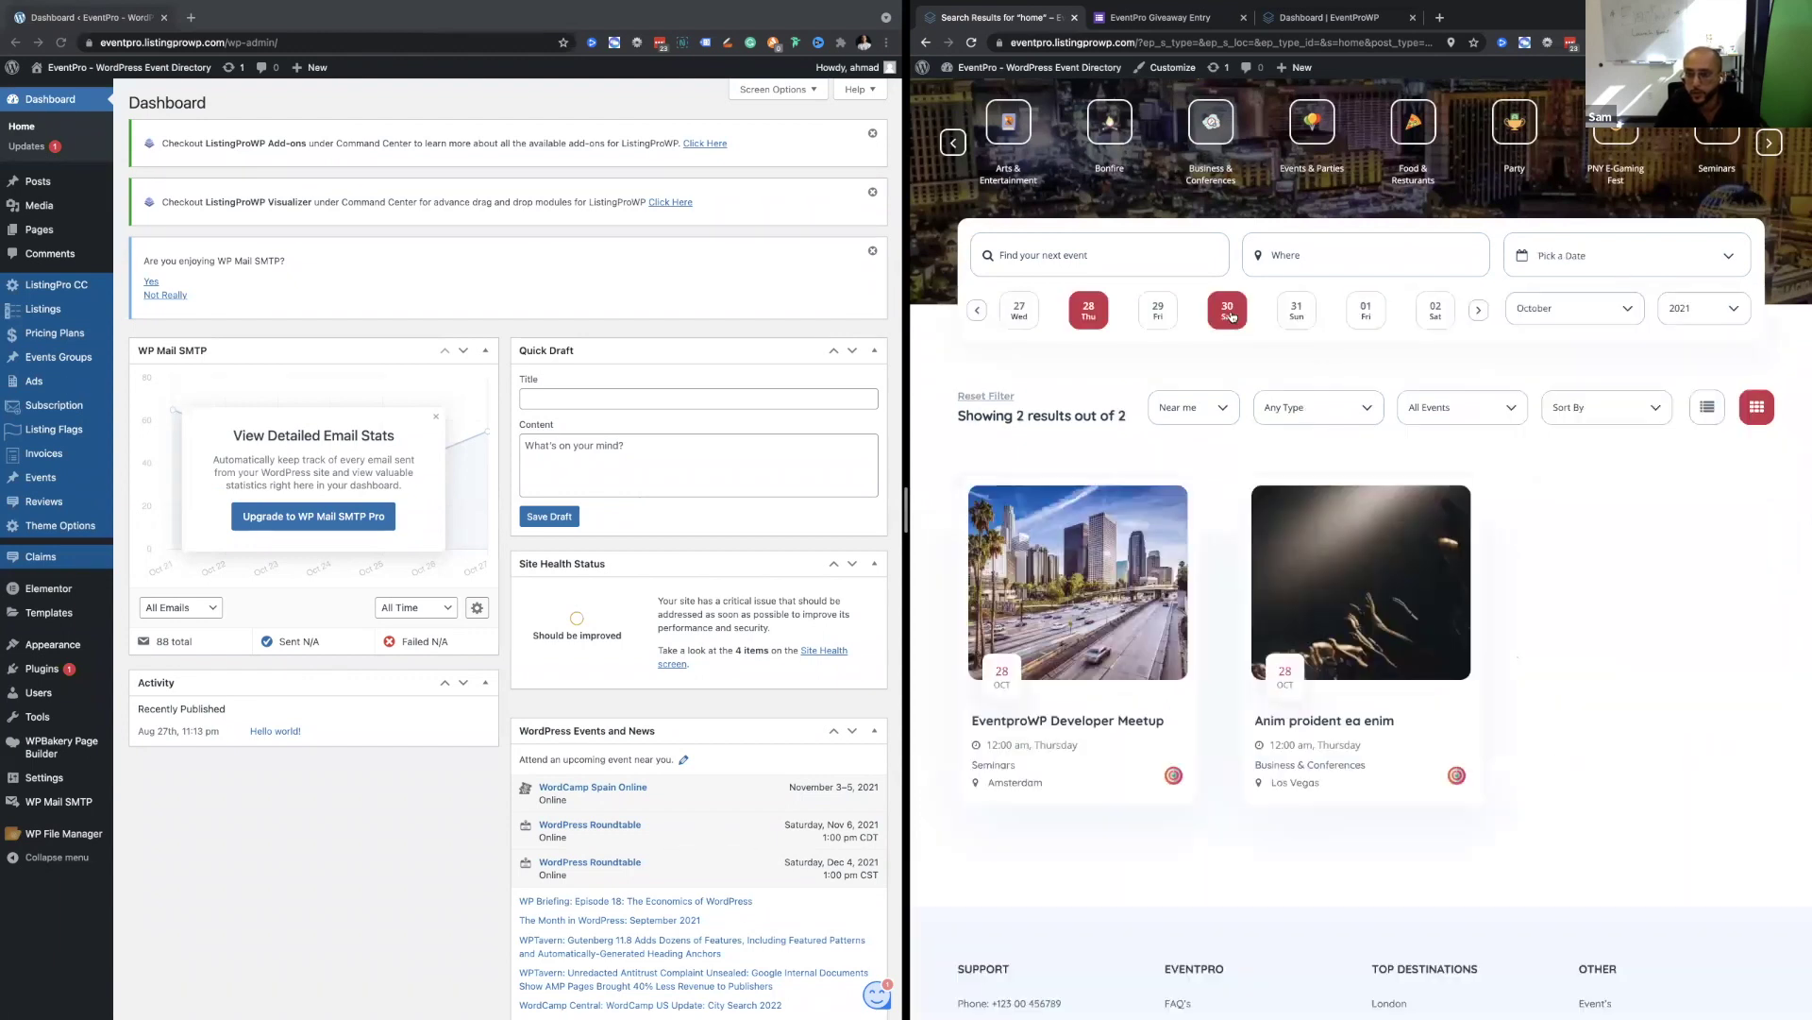
{"action": "scroll", "coordinate": [1444, 585], "scroll_direction": "down", "scroll_amount": 4}
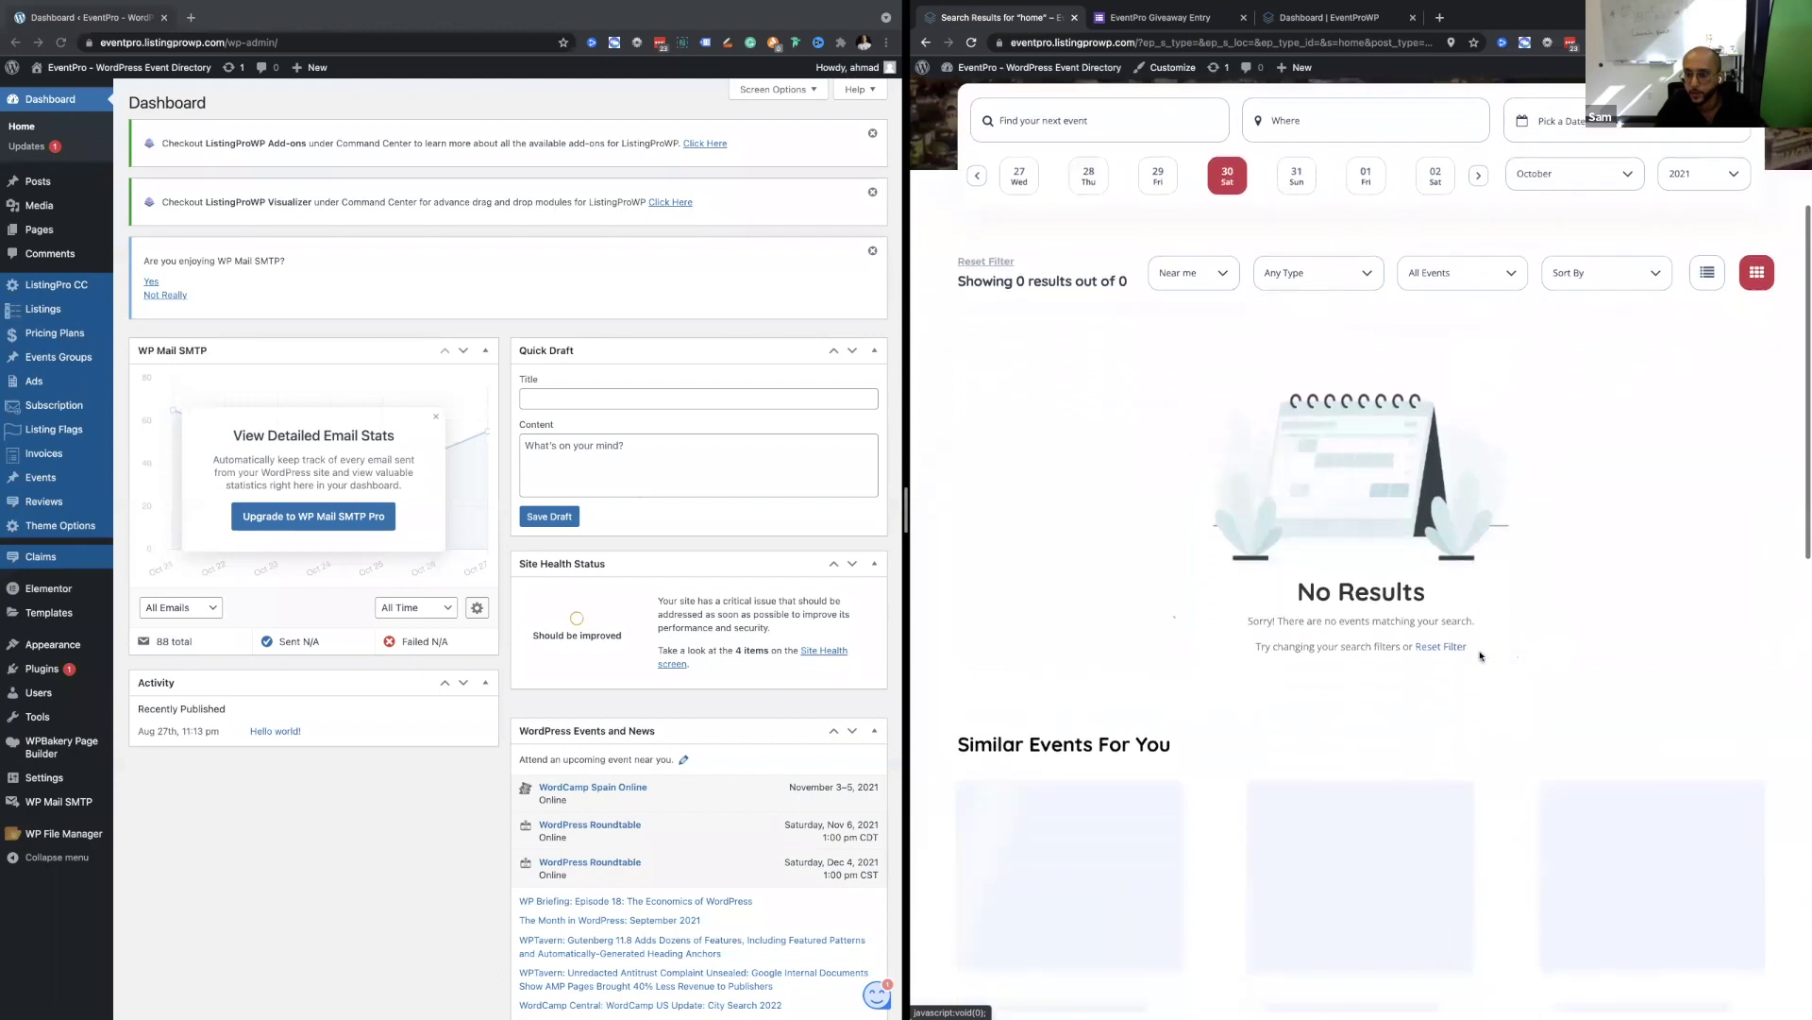
{"action": "scroll", "coordinate": [1480, 656], "scroll_direction": "up", "scroll_amount": 3}
{"action": "scroll", "coordinate": [1480, 657], "scroll_direction": "up", "scroll_amount": 1}
{"action": "left_click", "coordinate": [1088, 334]}
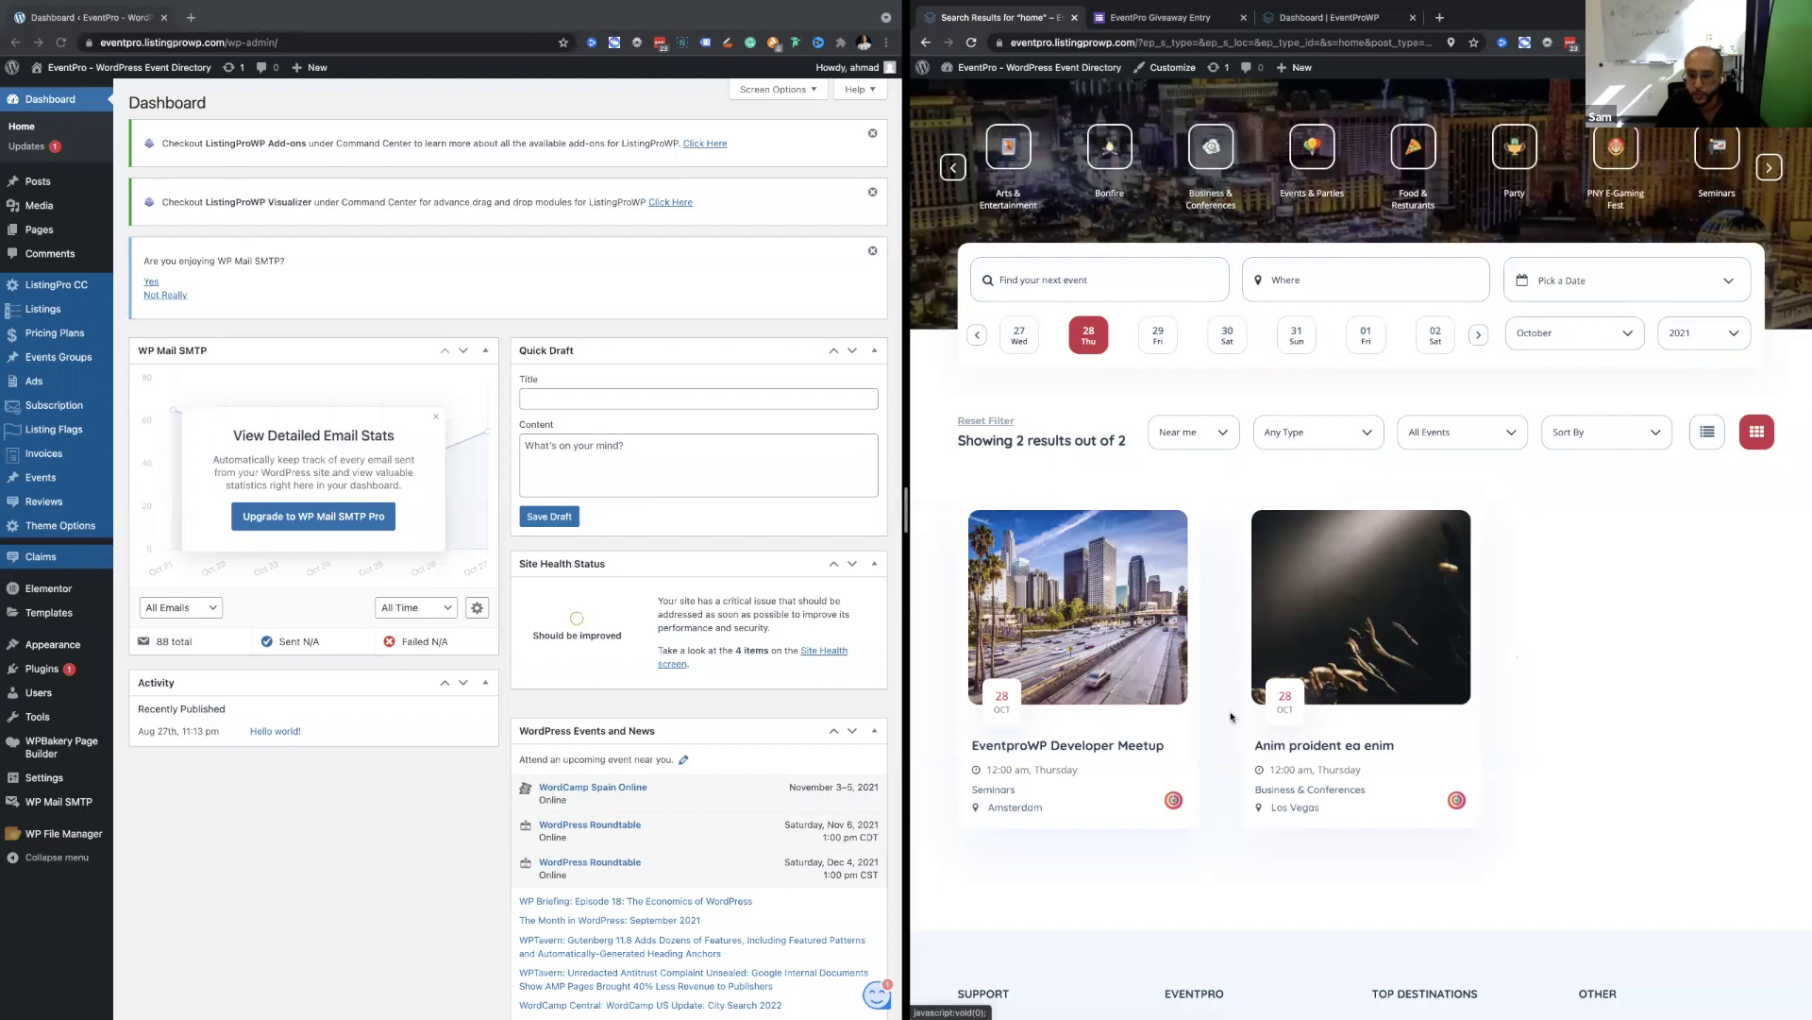
{"action": "scroll", "coordinate": [1321, 472], "scroll_direction": "down", "scroll_amount": 3}
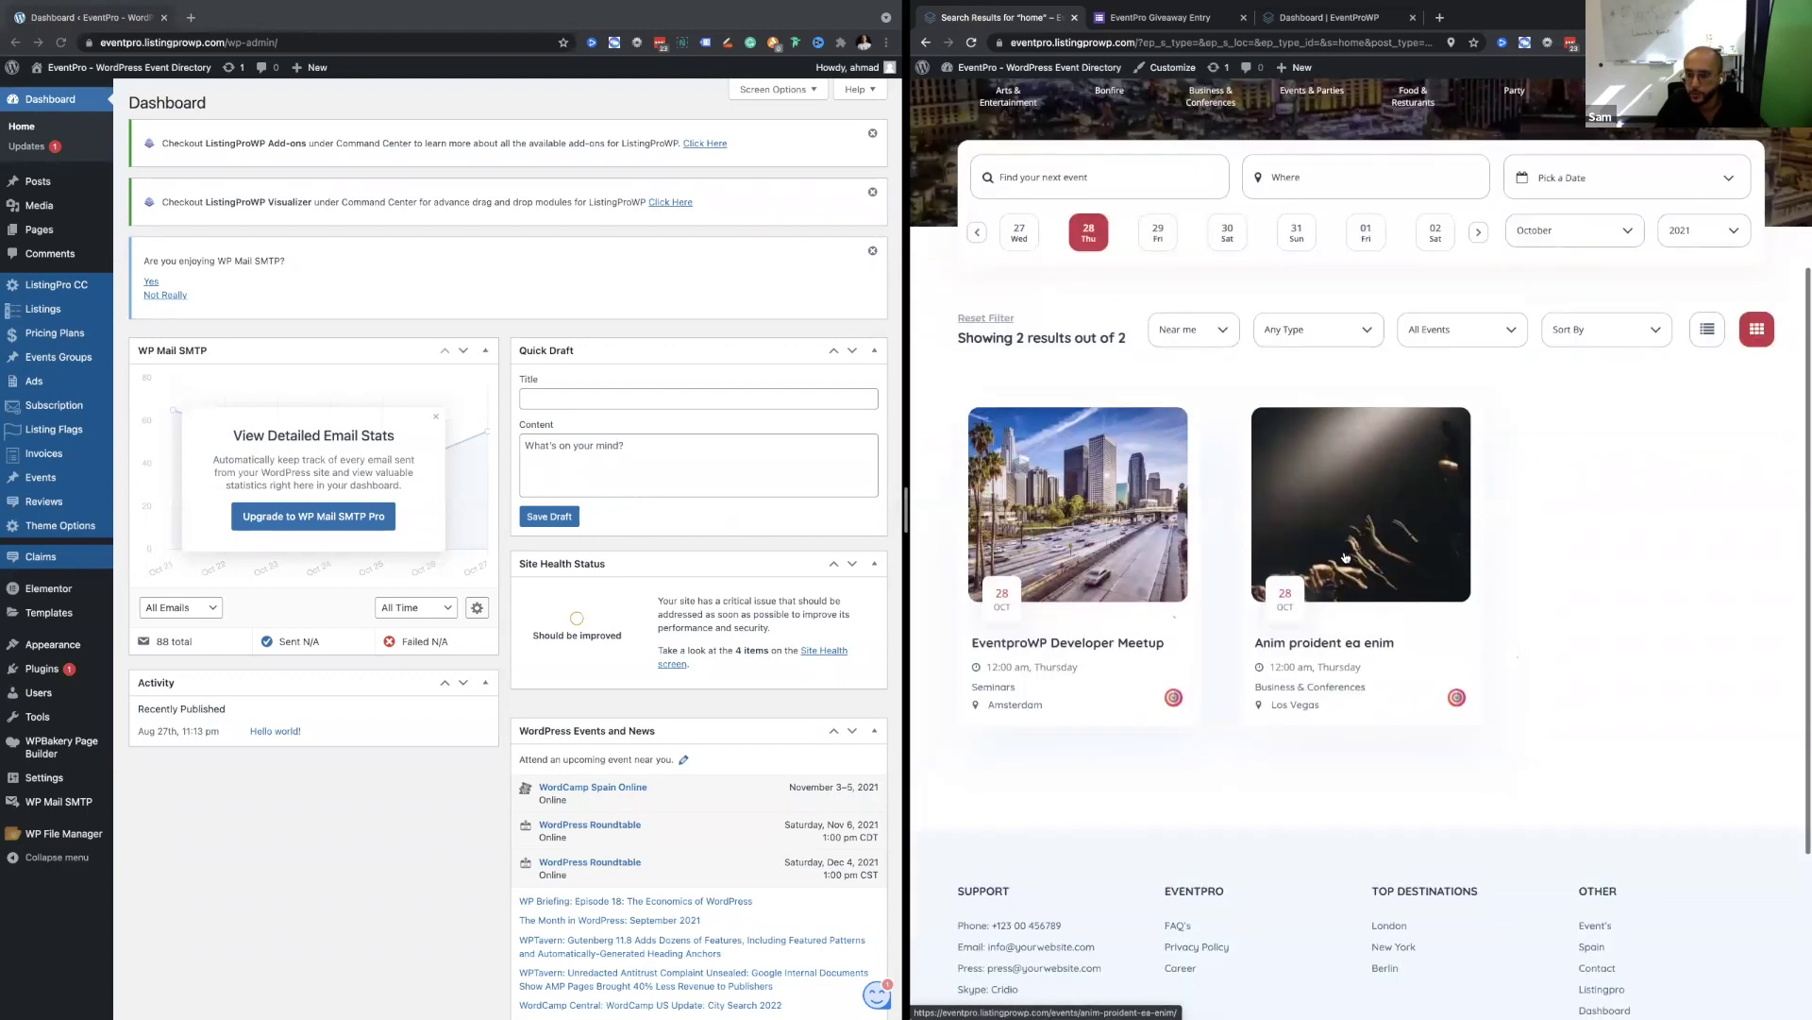
{"action": "scroll", "coordinate": [1346, 558], "scroll_direction": "up", "scroll_amount": 5}
{"action": "scroll", "coordinate": [1210, 422], "scroll_direction": "down", "scroll_amount": 3}
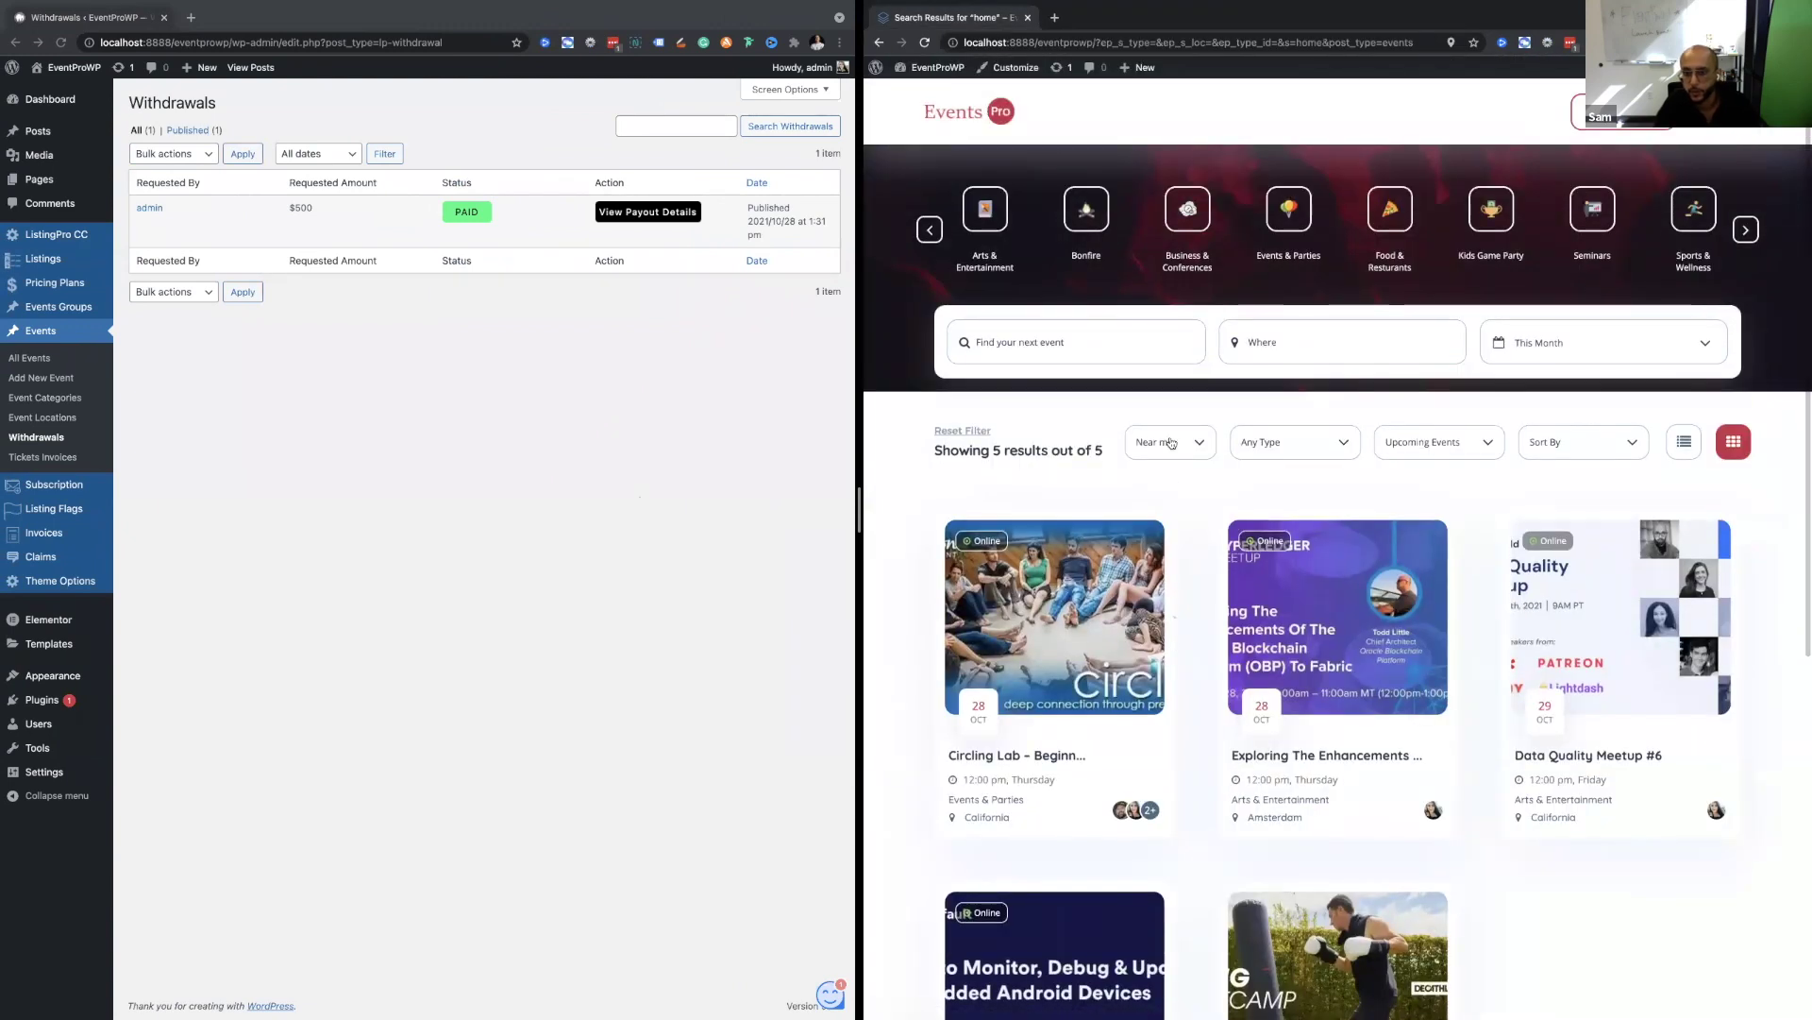
Open the Near me distance filter and look over the nearby-event results.
{"action": "left_click", "coordinate": [1171, 437]}
{"action": "scroll", "coordinate": [1186, 444], "scroll_direction": "down", "scroll_amount": 3}
{"action": "scroll", "coordinate": [1186, 444], "scroll_direction": "down", "scroll_amount": 3}
{"action": "scroll", "coordinate": [1217, 397], "scroll_direction": "up", "scroll_amount": 5}
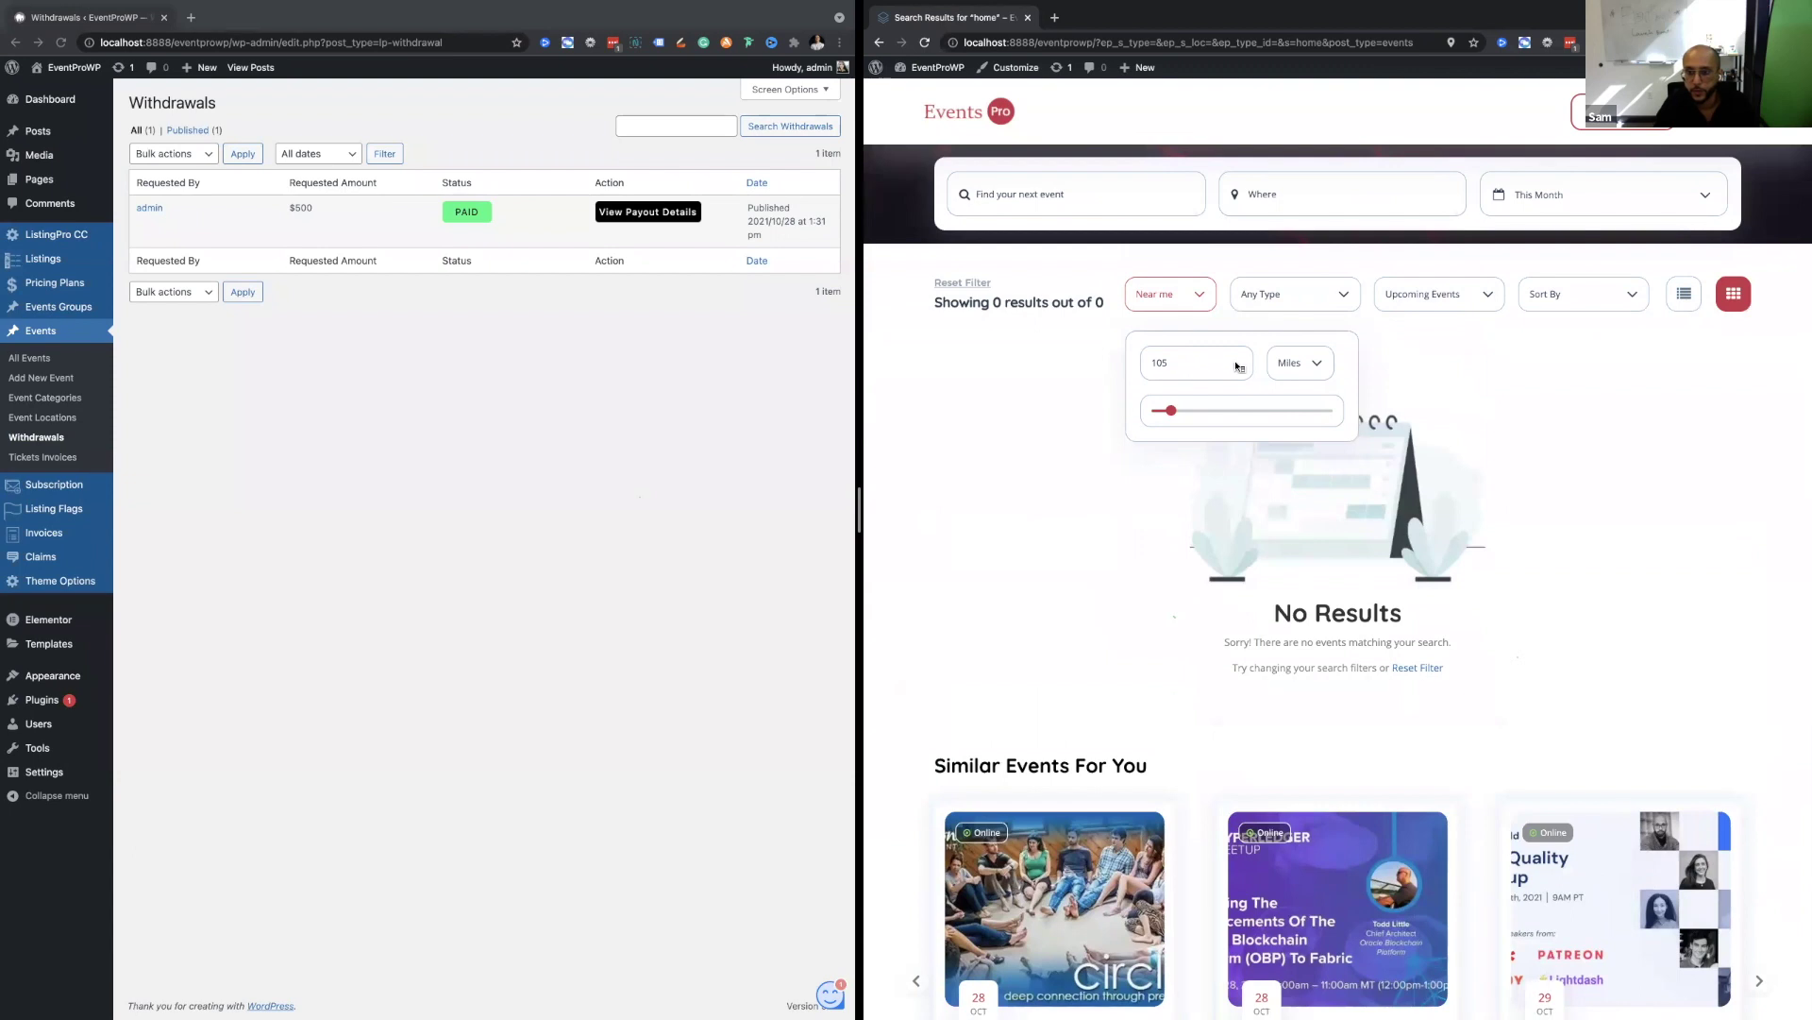
Turn off Near me, check the Km/Miles distance unit, and reload to 5 of 5 events.
{"action": "left_click", "coordinate": [1167, 299]}
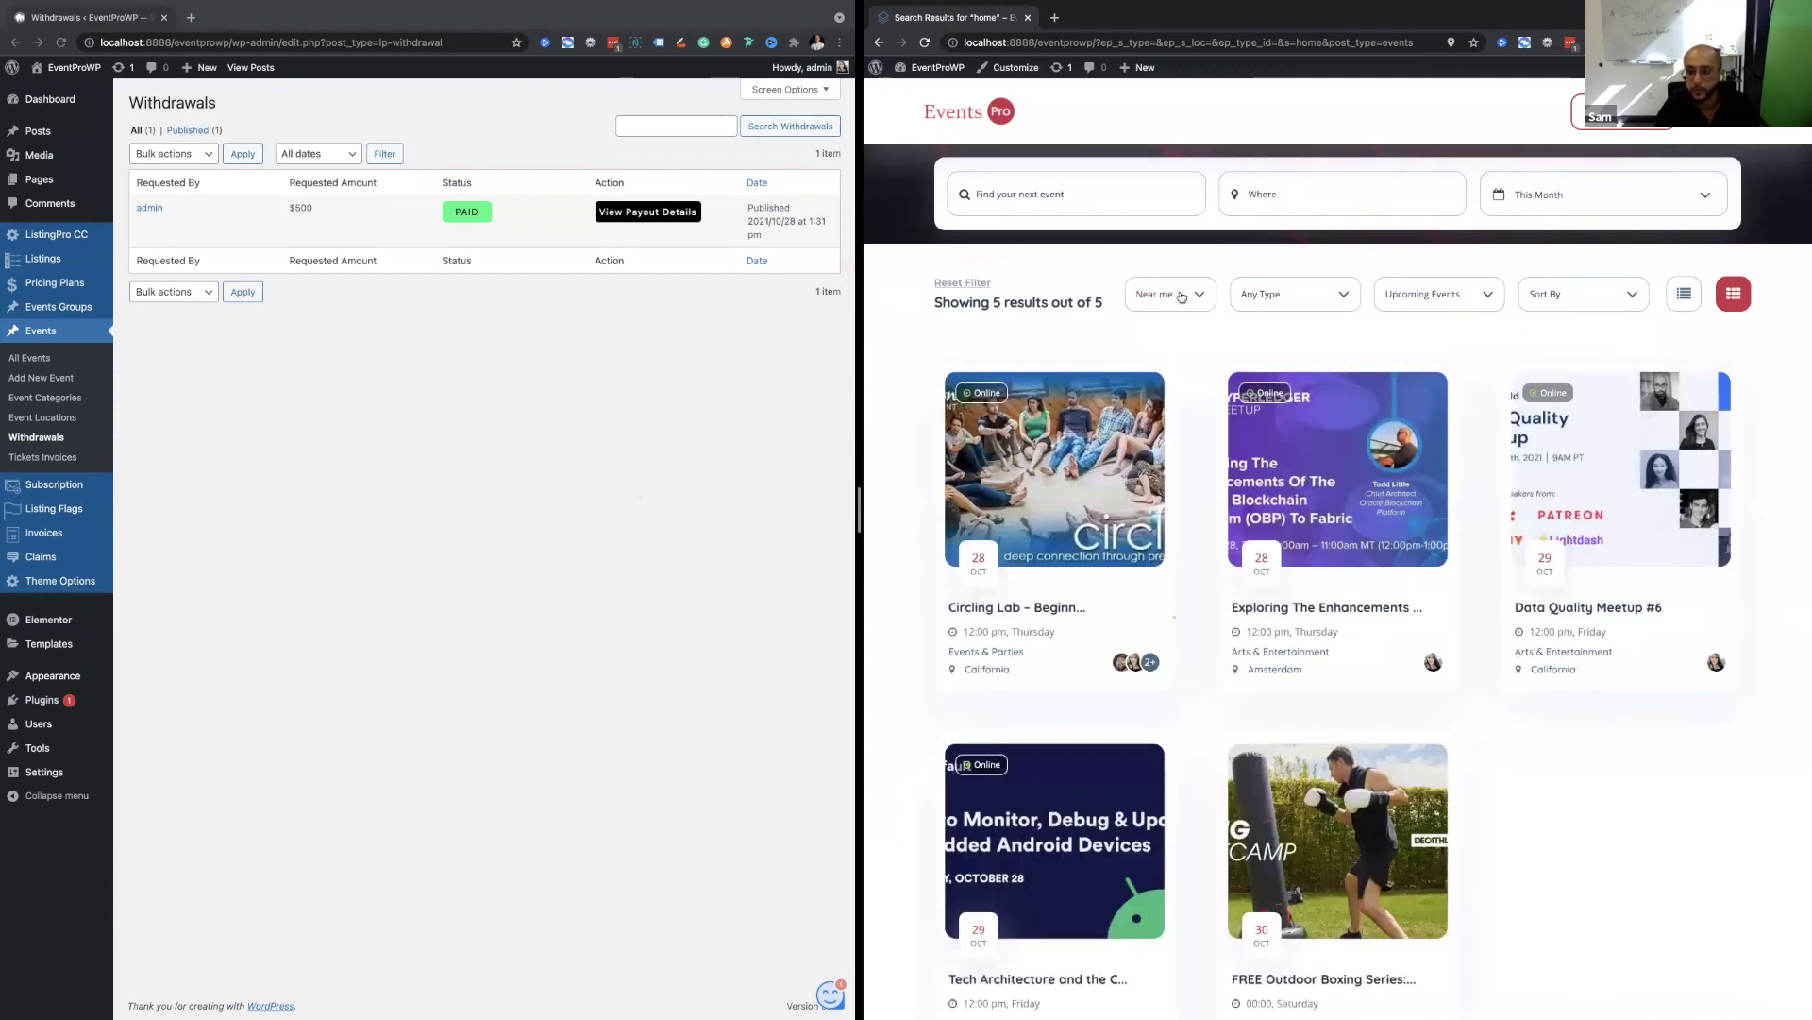
{"action": "left_click", "coordinate": [1180, 296]}
{"action": "scroll", "coordinate": [1199, 312], "scroll_direction": "down", "scroll_amount": 4}
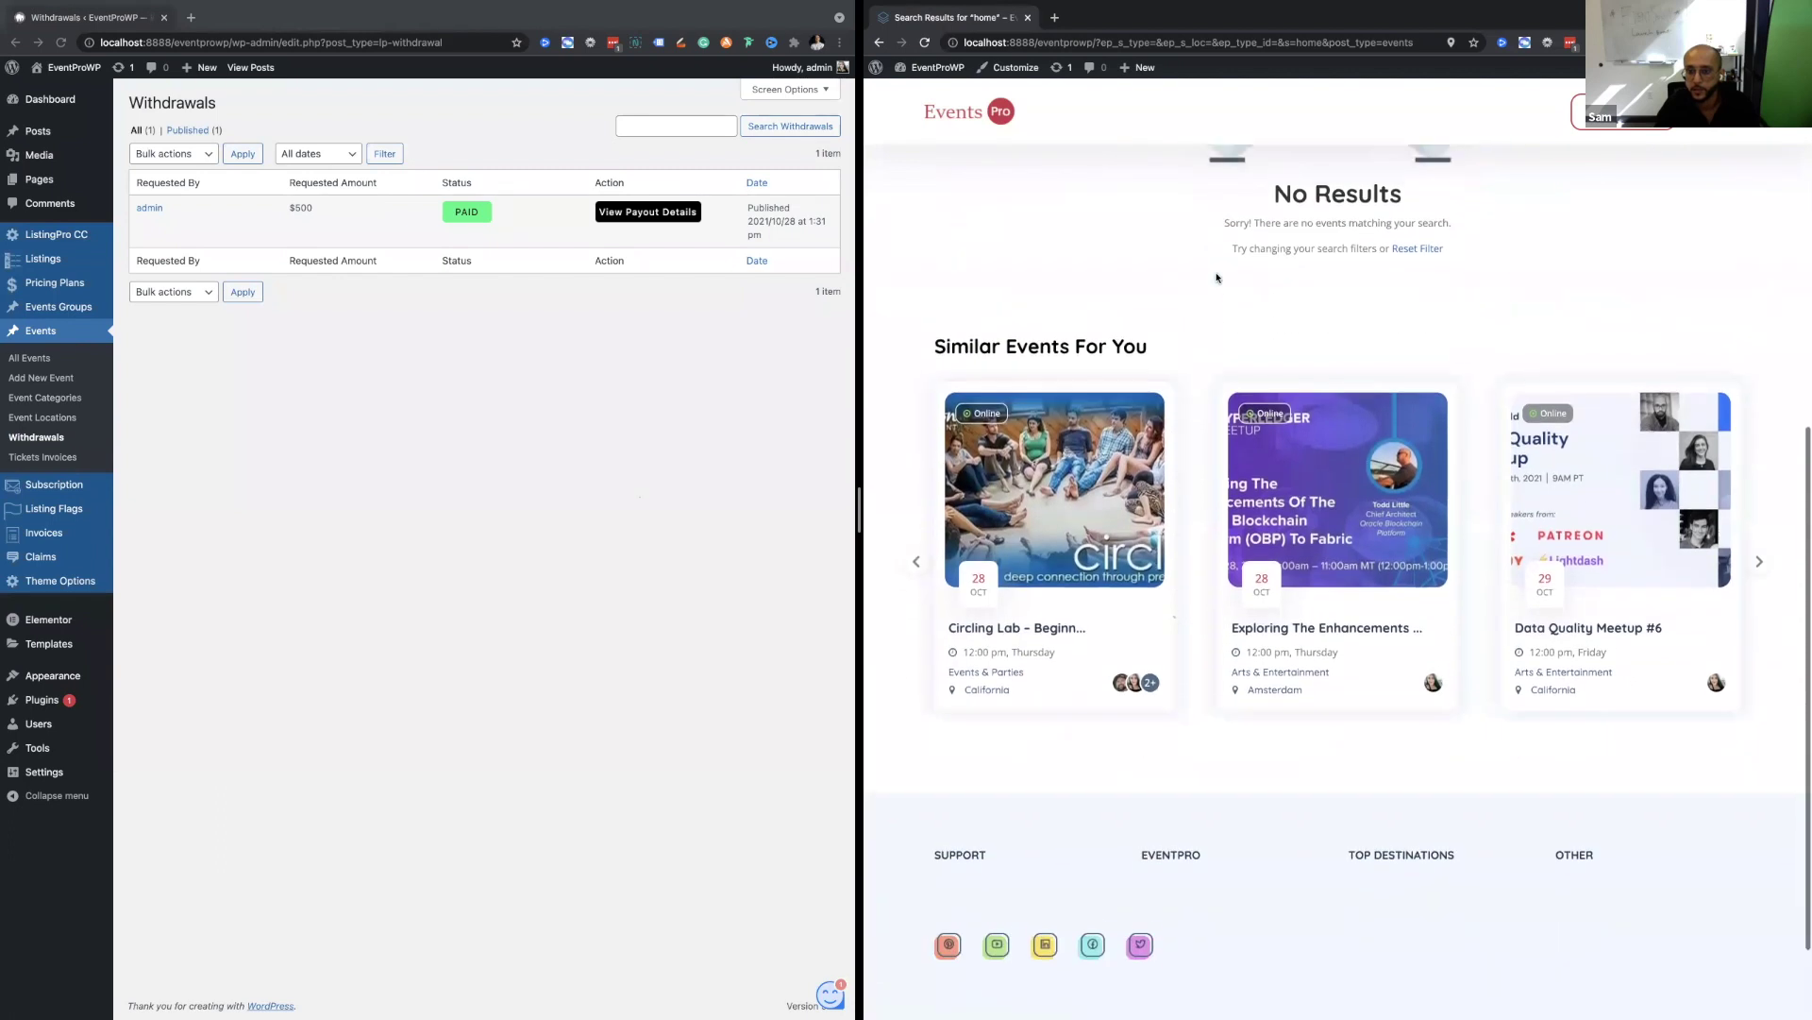
{"action": "scroll", "coordinate": [1216, 278], "scroll_direction": "up", "scroll_amount": 5}
{"action": "left_click", "coordinate": [1299, 510]}
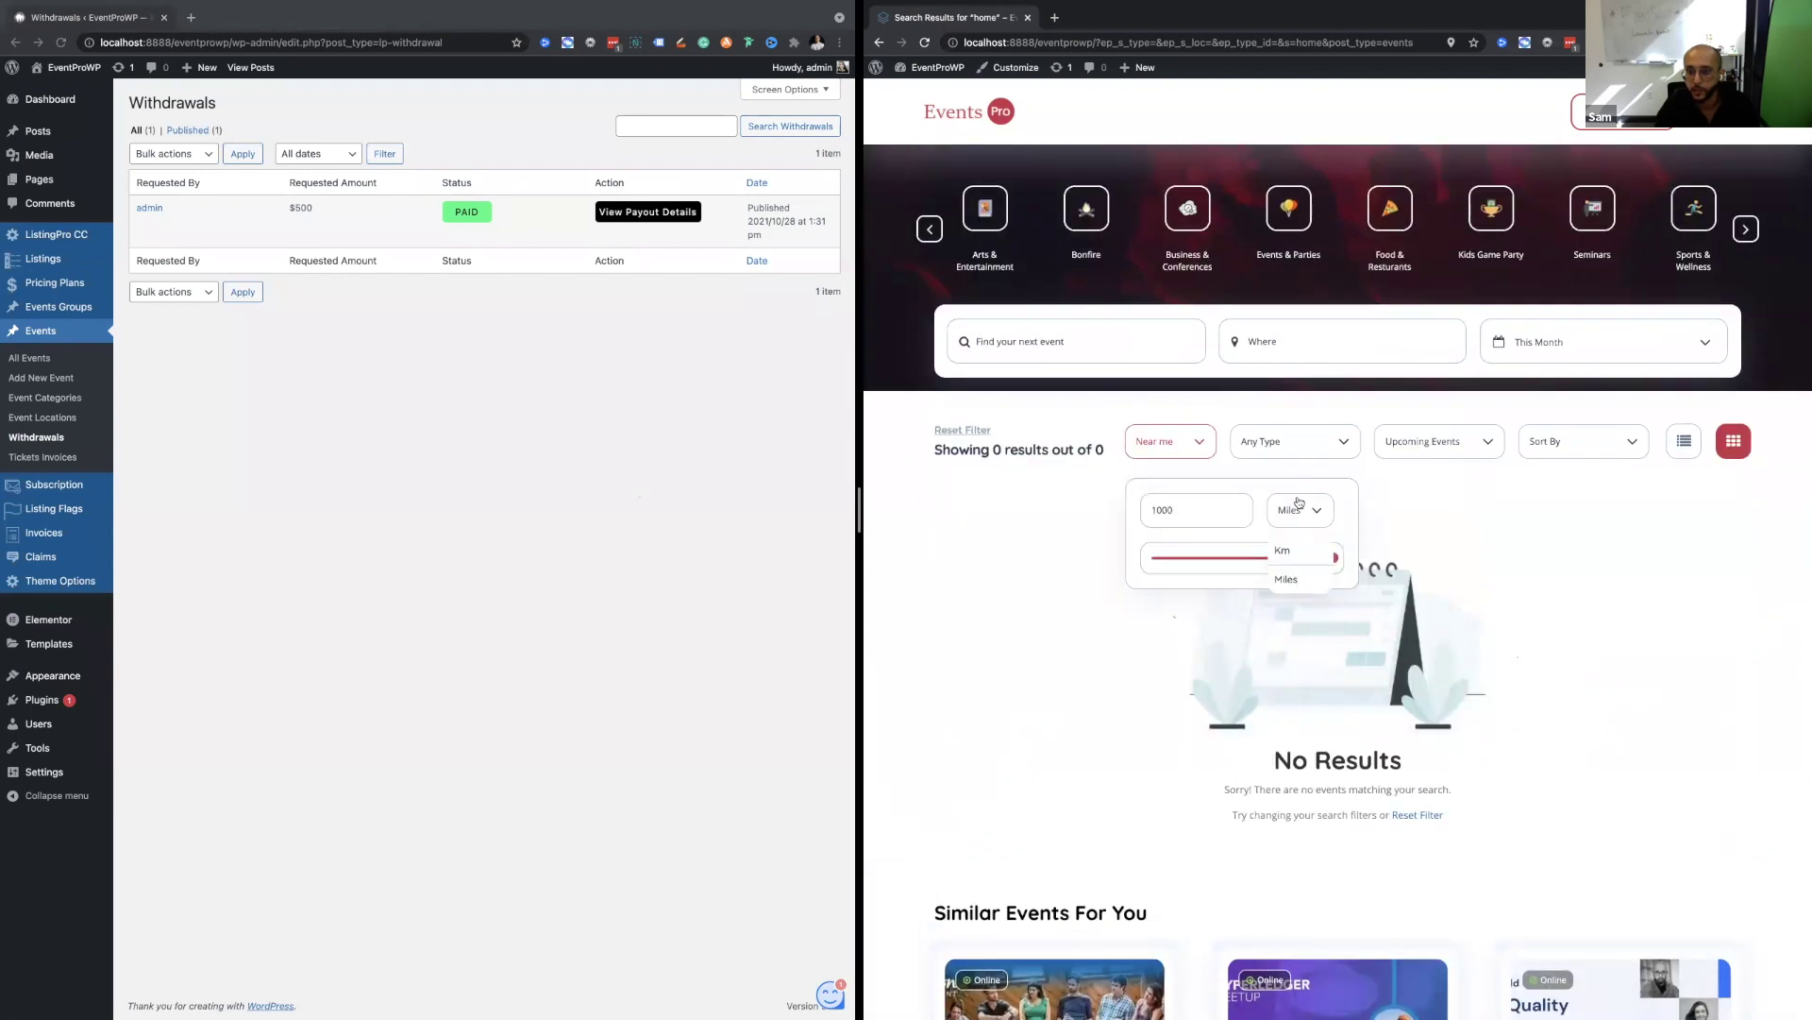
{"action": "left_click", "coordinate": [1296, 488]}
{"action": "left_click", "coordinate": [1176, 444]}
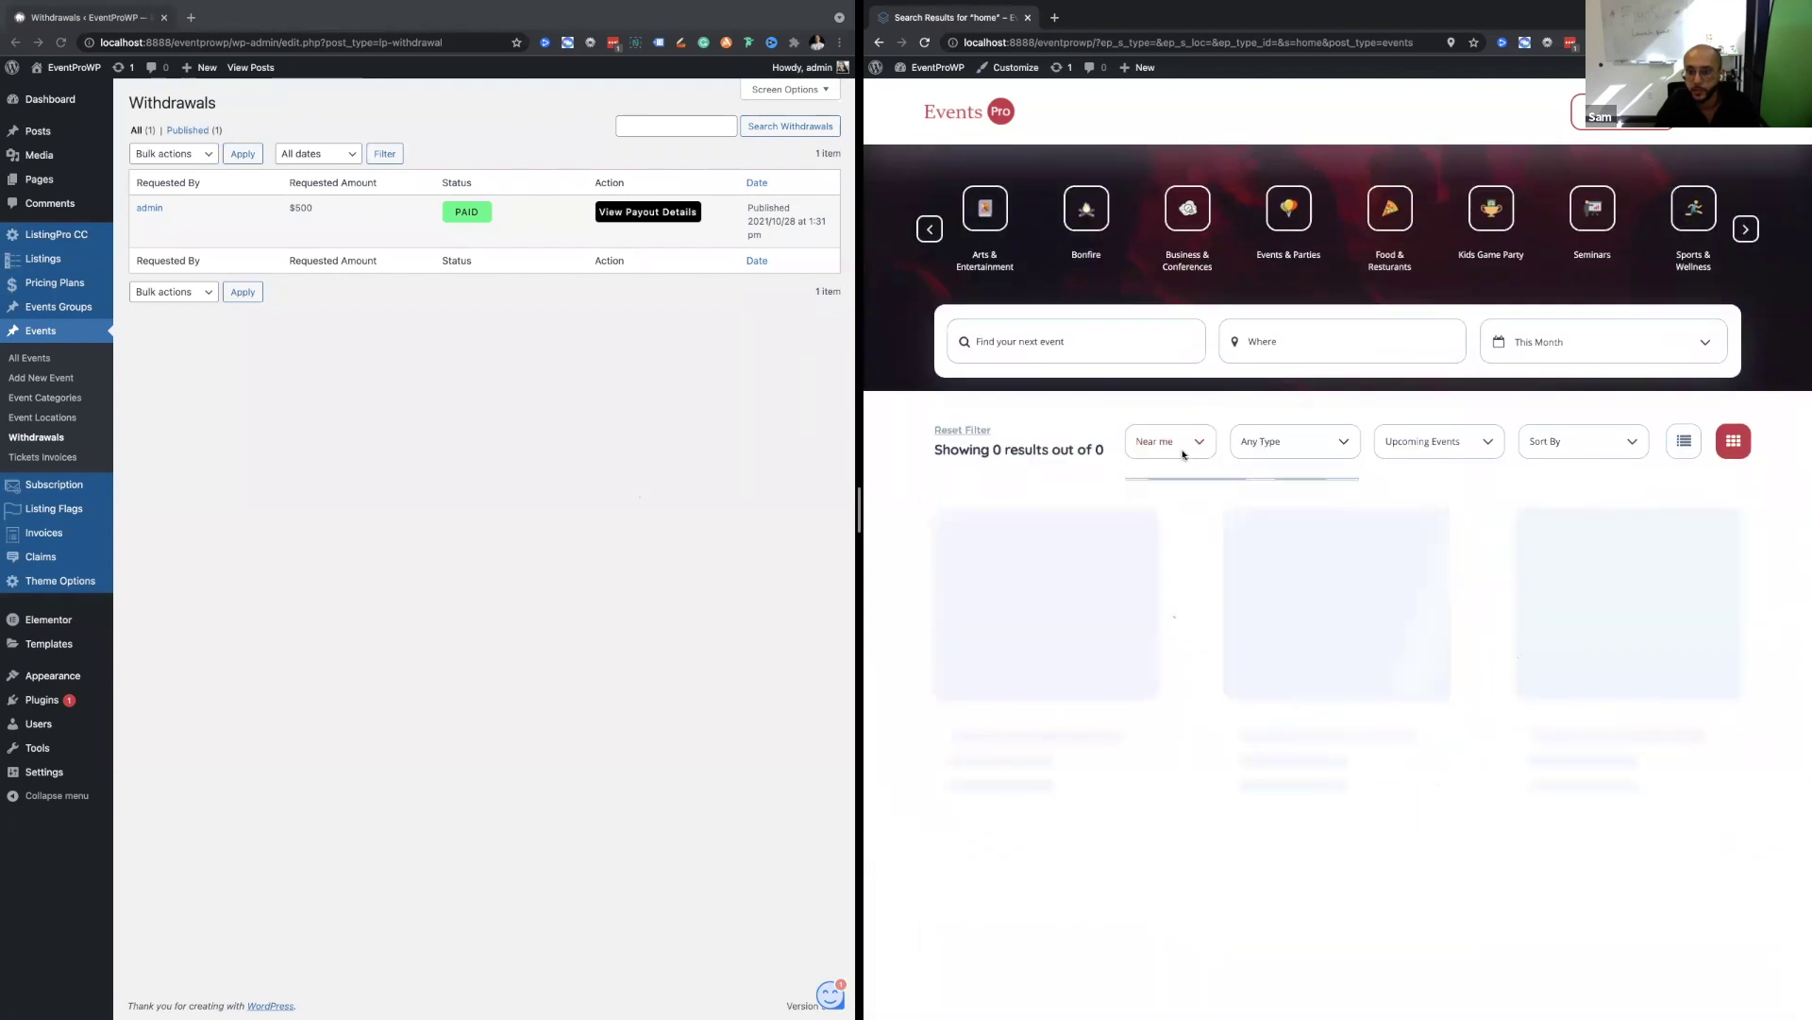
{"action": "left_click", "coordinate": [1269, 438]}
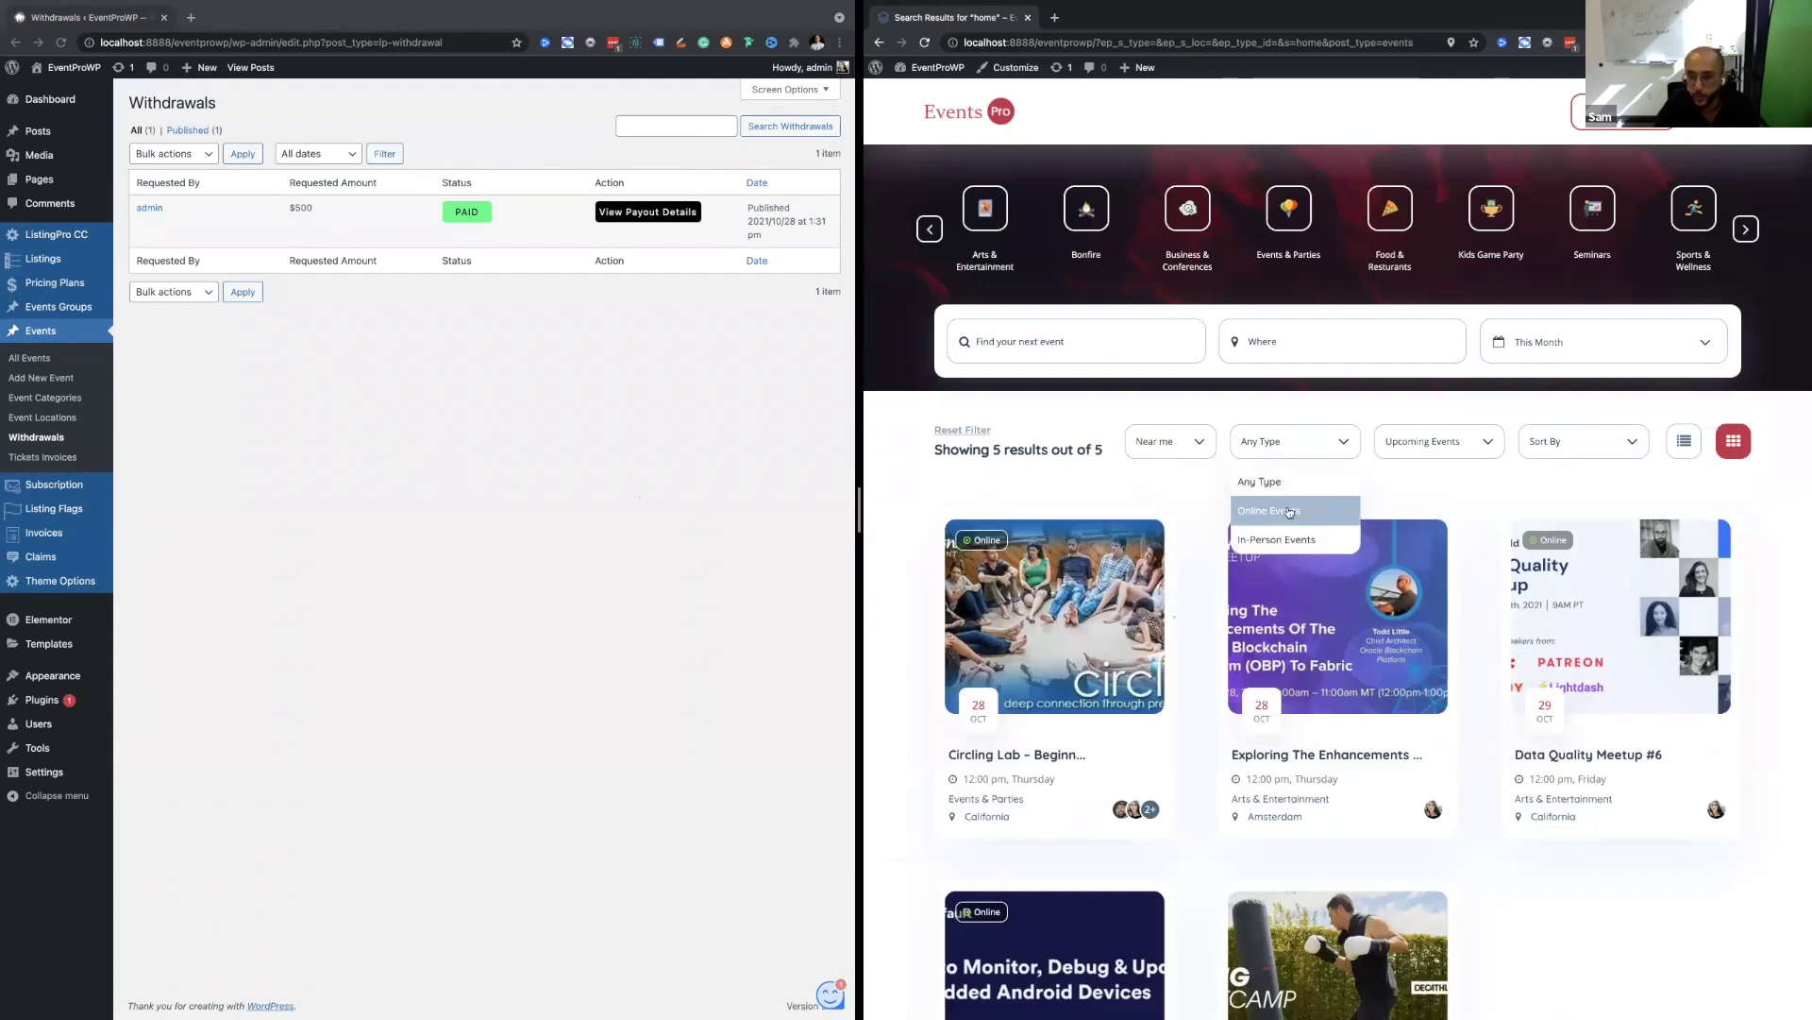
Filter events by type Online, then In-Person, then back to Any Type.
{"action": "left_click", "coordinate": [1291, 512]}
{"action": "left_click", "coordinate": [1281, 442]}
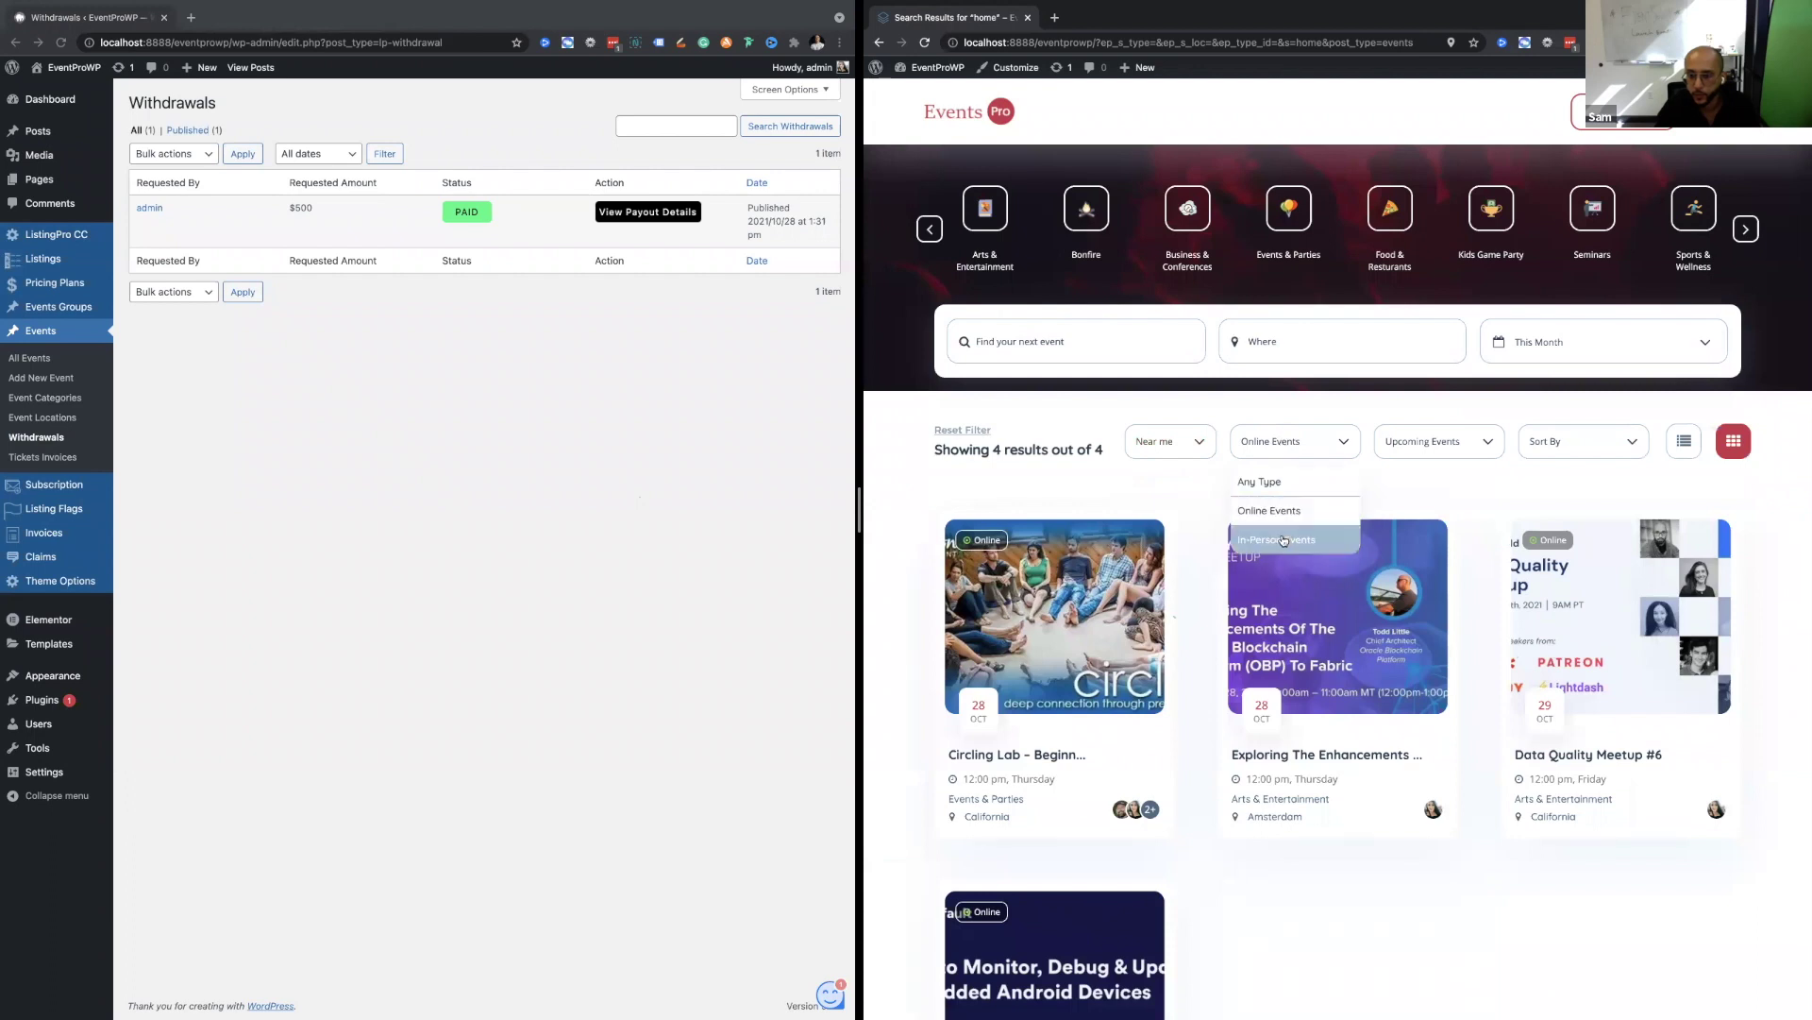
{"action": "left_click", "coordinate": [1283, 540]}
{"action": "left_click", "coordinate": [1348, 443]}
{"action": "left_click", "coordinate": [1284, 480]}
Filter the event status to Active events, then to Upcoming events.
{"action": "left_click", "coordinate": [1445, 441]}
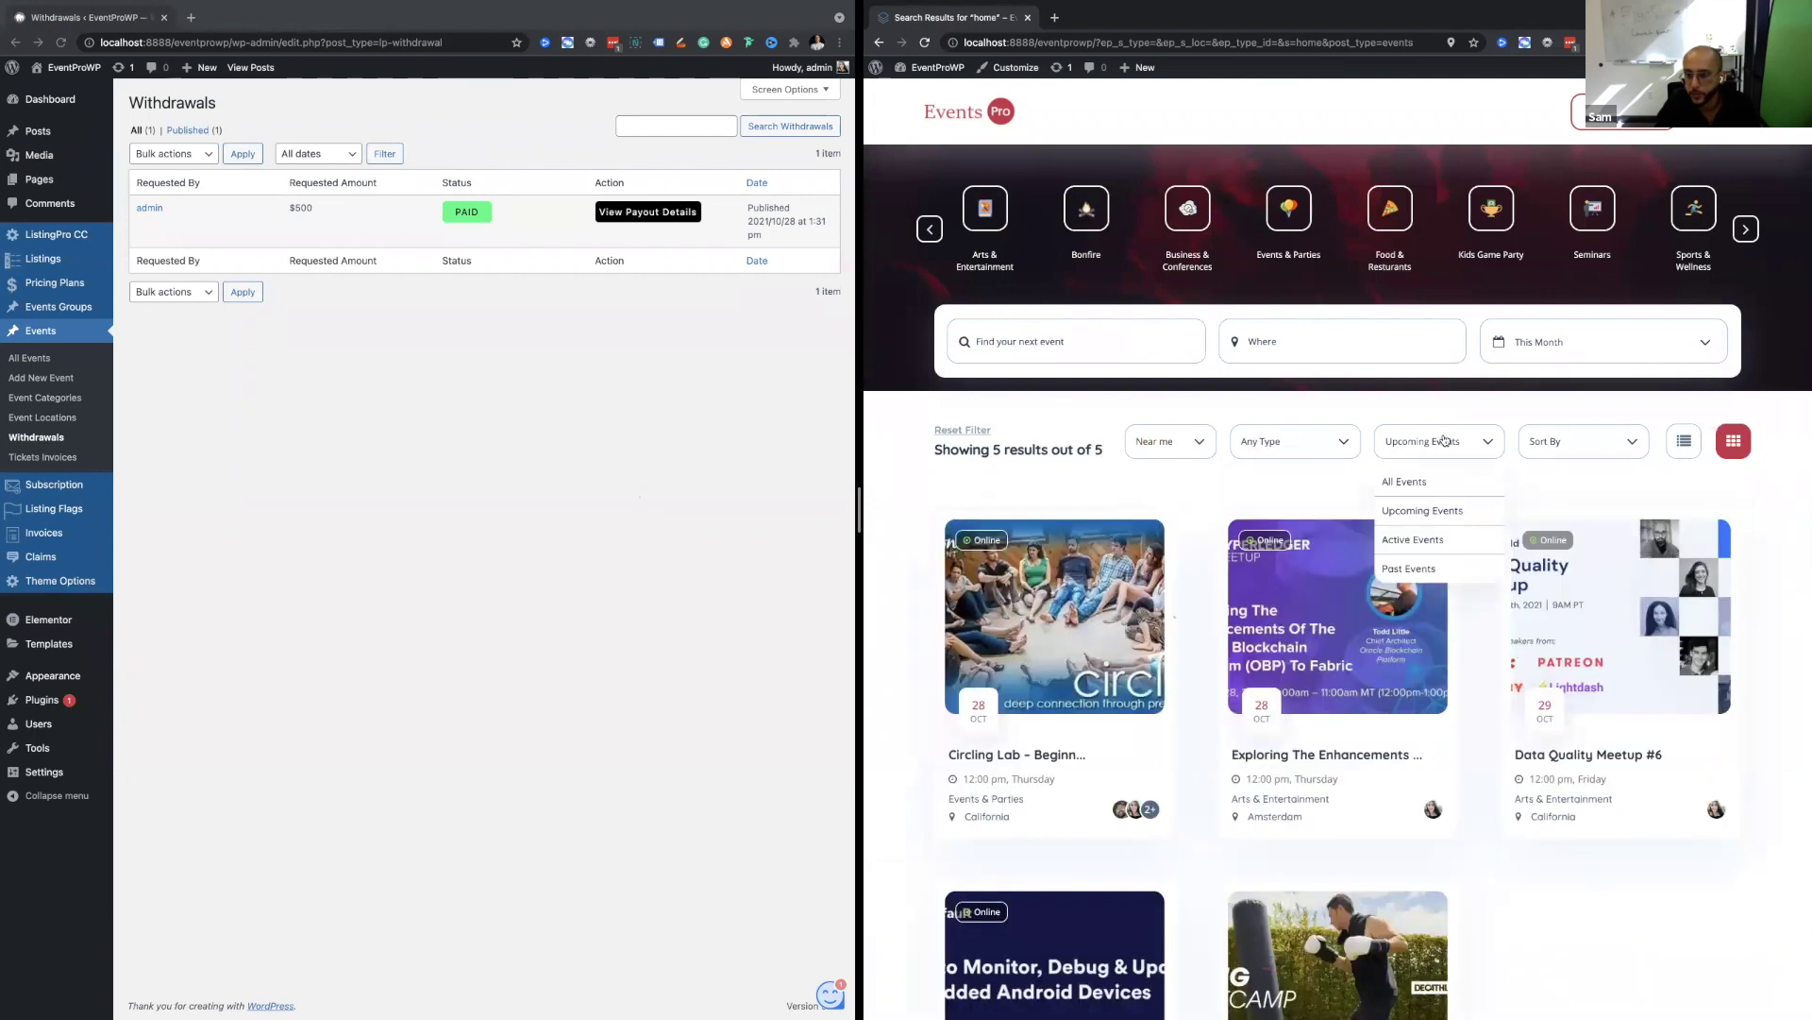
{"action": "left_click", "coordinate": [1435, 539]}
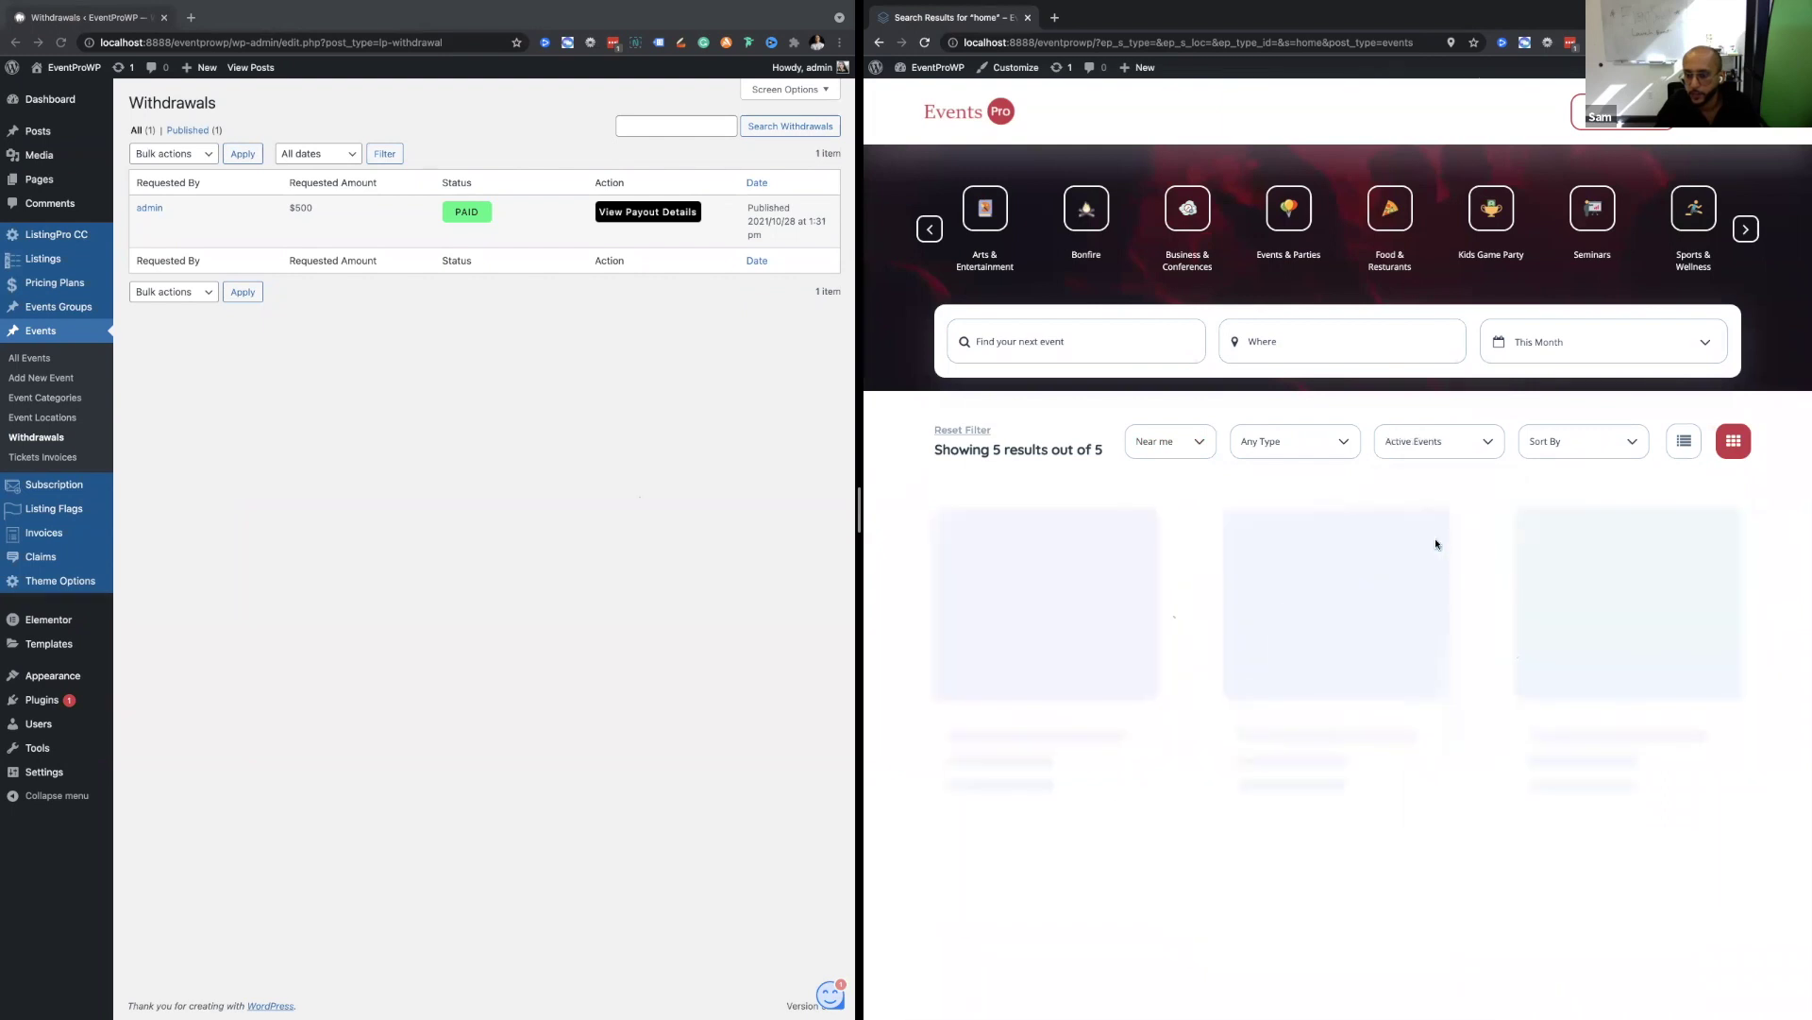
{"action": "scroll", "coordinate": [1420, 423], "scroll_direction": "down", "scroll_amount": 4}
{"action": "scroll", "coordinate": [1420, 423], "scroll_direction": "down", "scroll_amount": 3}
{"action": "scroll", "coordinate": [1420, 422], "scroll_direction": "up", "scroll_amount": 7}
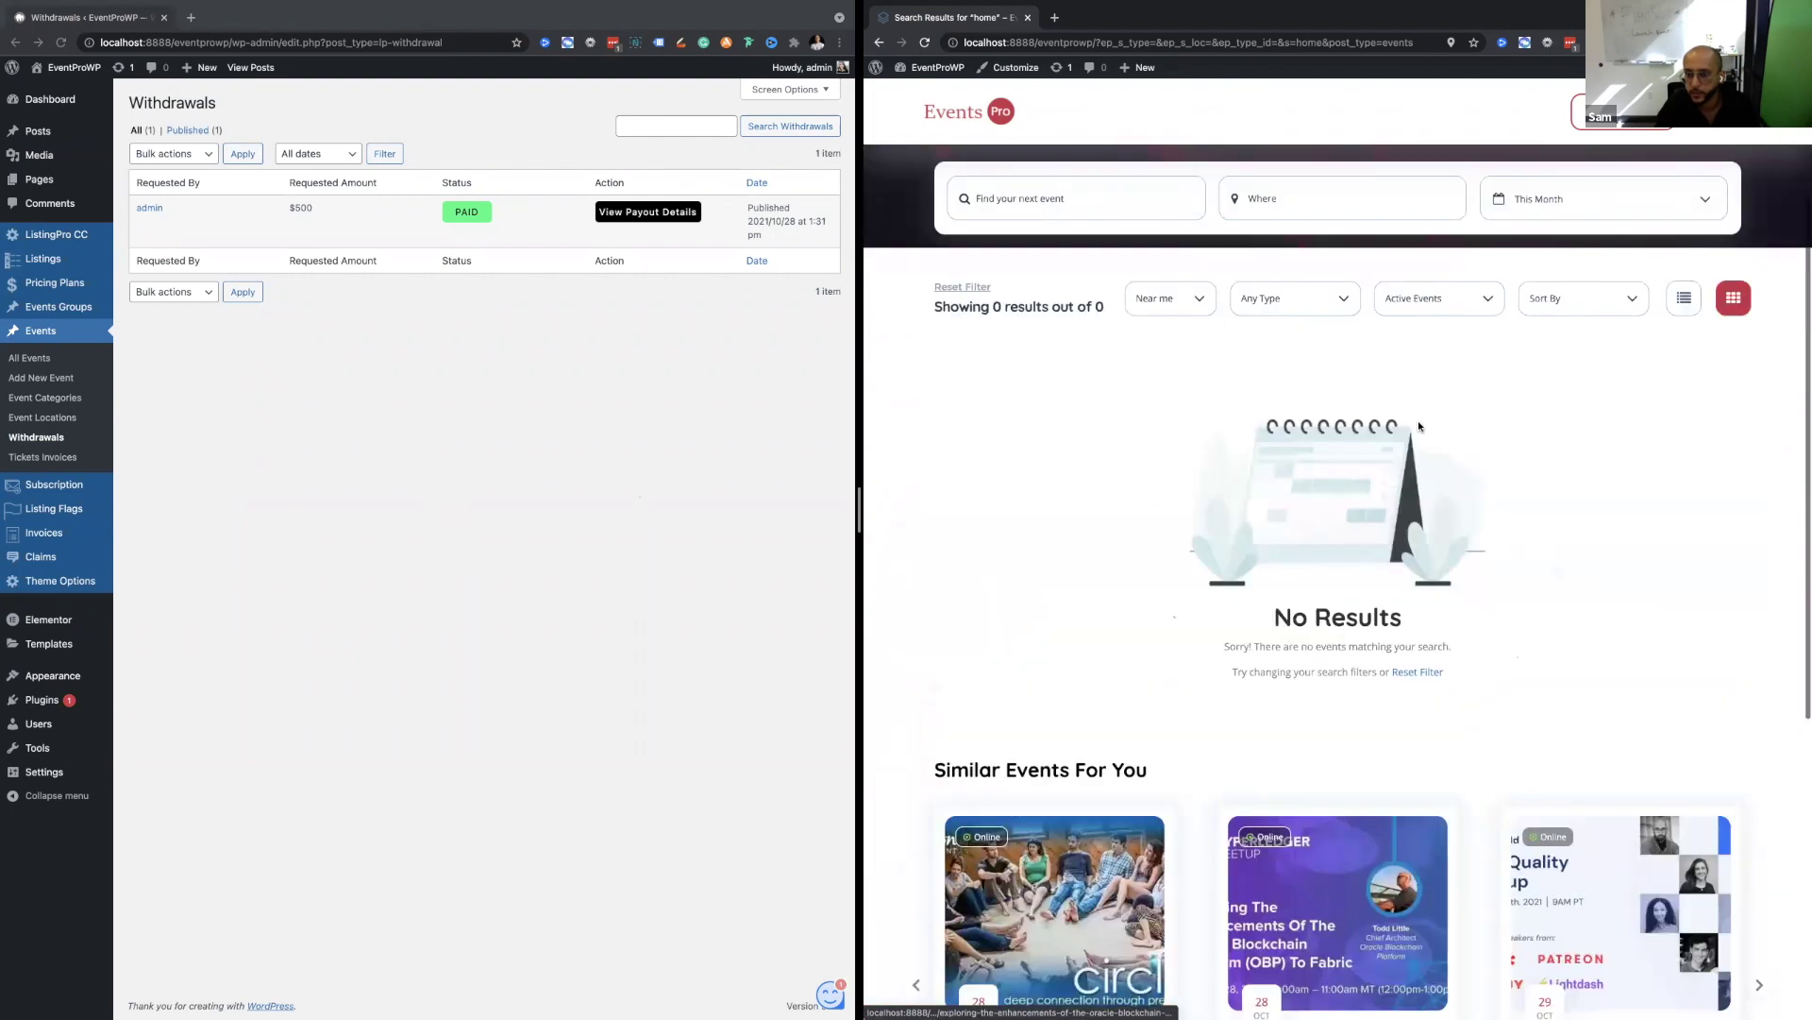
{"action": "left_click", "coordinate": [1423, 402]}
{"action": "left_click", "coordinate": [1425, 469]}
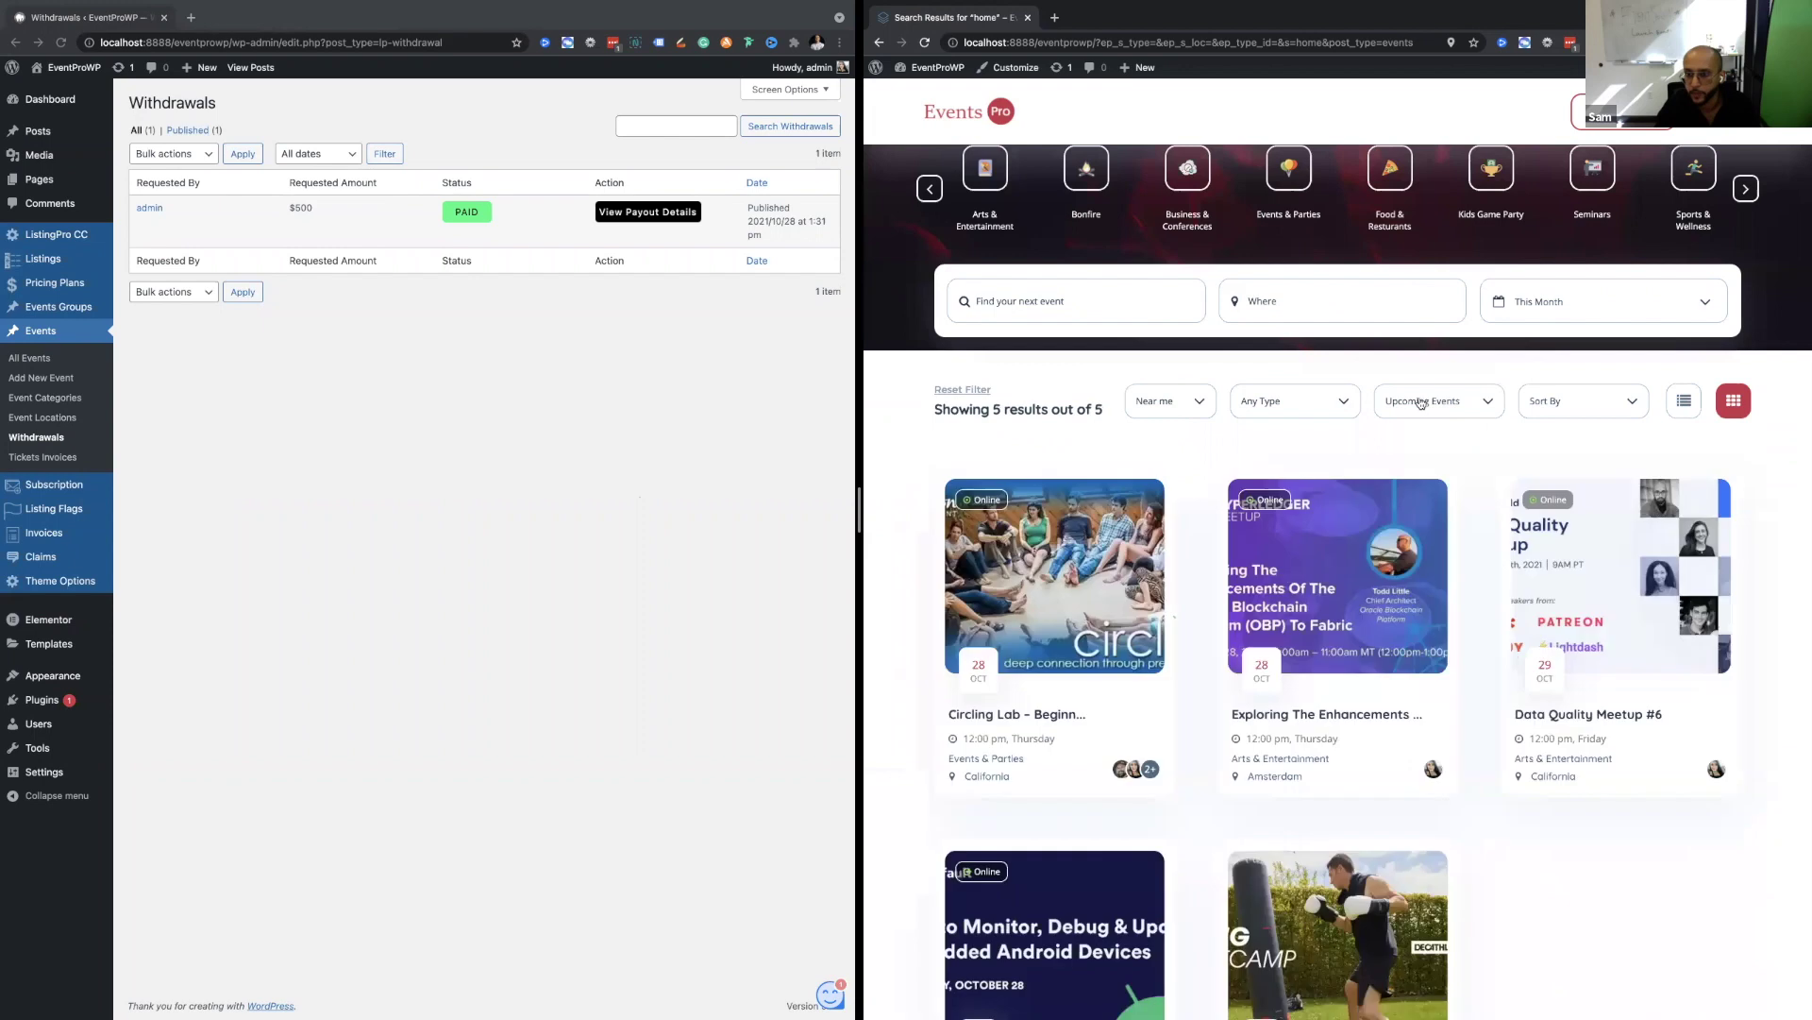
Set the status to Past Events, which returns none, then to All Events.
{"action": "left_click", "coordinate": [1423, 402]}
{"action": "left_click", "coordinate": [1431, 530]}
{"action": "scroll", "coordinate": [1411, 378], "scroll_direction": "down", "scroll_amount": 5}
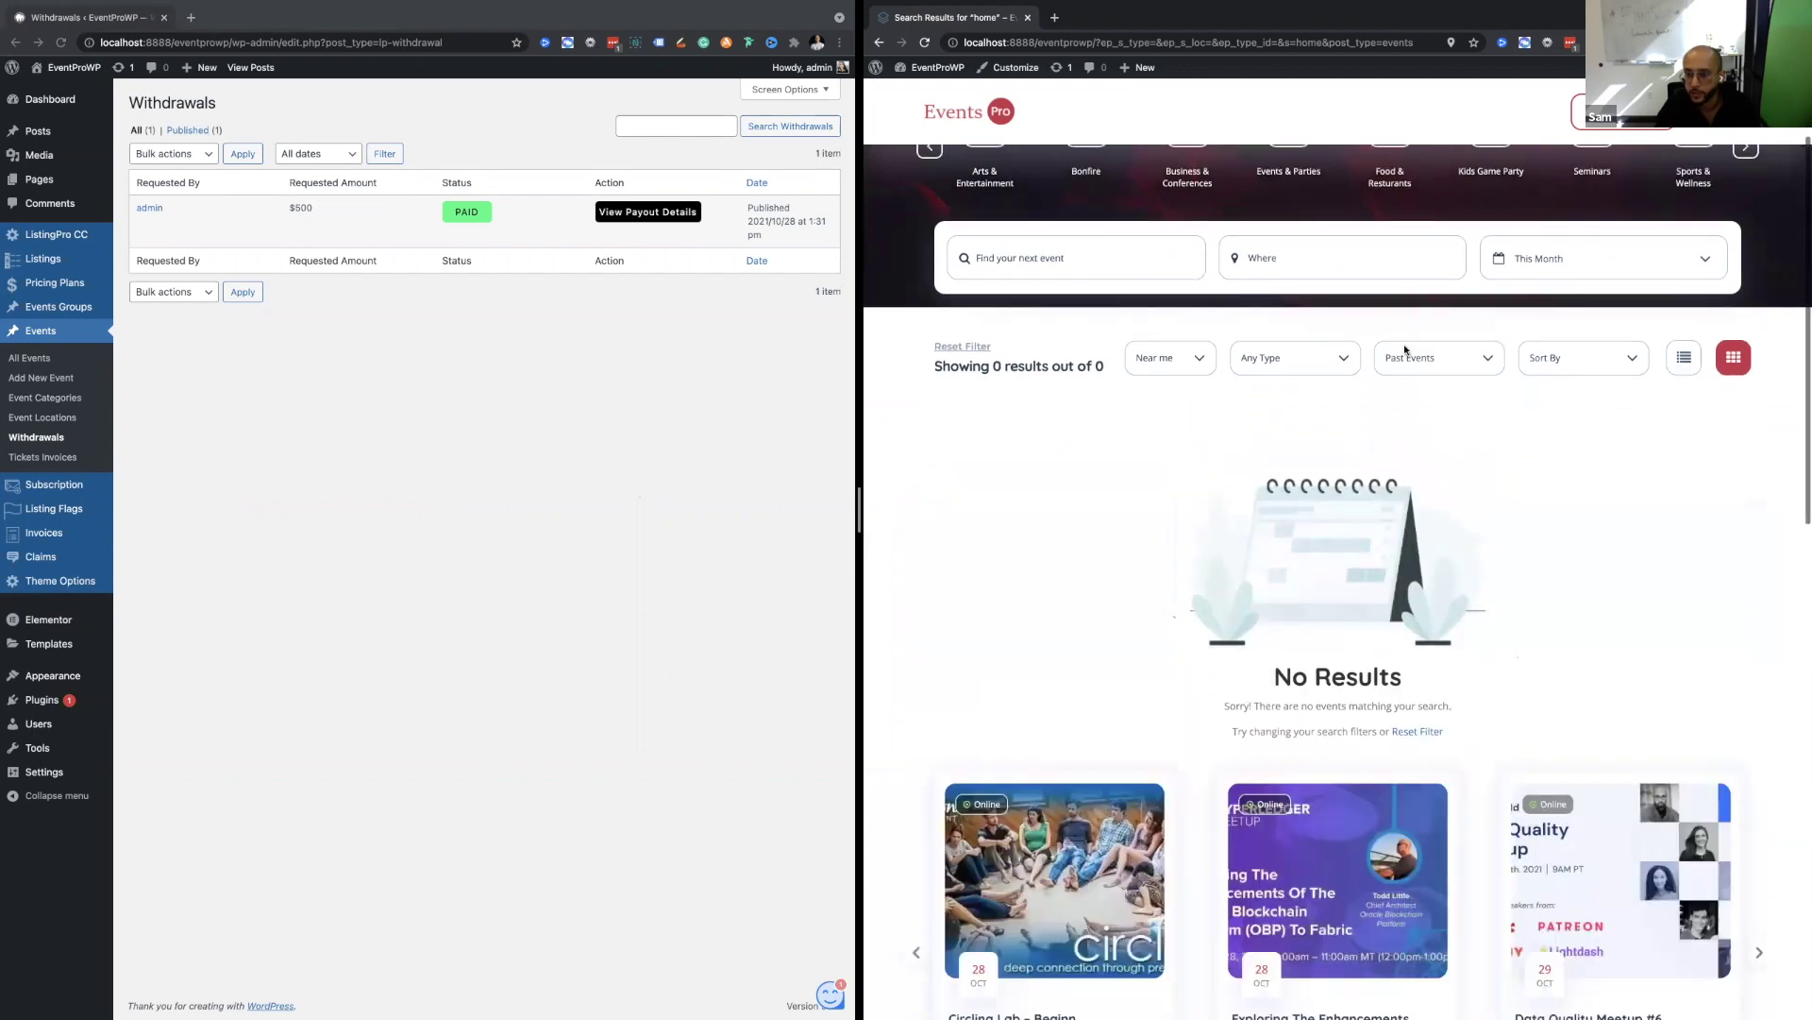
{"action": "scroll", "coordinate": [1403, 348], "scroll_direction": "up", "scroll_amount": 3}
{"action": "scroll", "coordinate": [1404, 349], "scroll_direction": "up", "scroll_amount": 3}
{"action": "left_click", "coordinate": [1441, 344]}
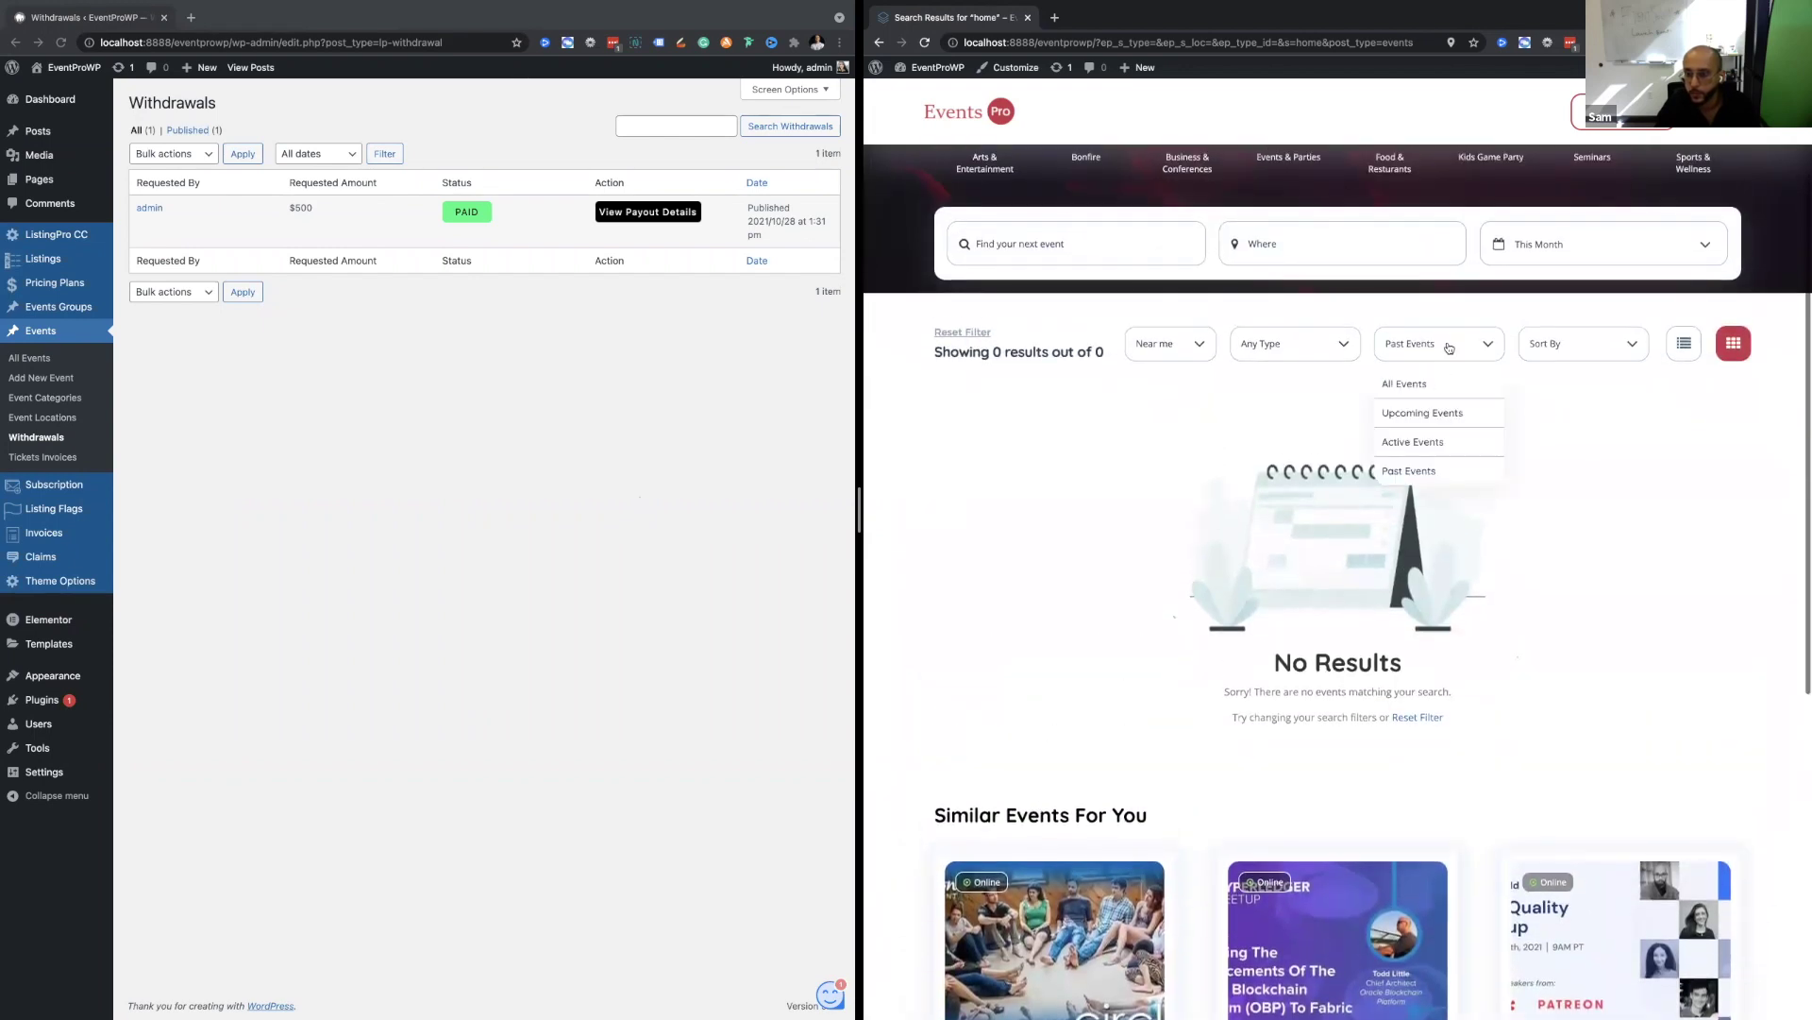
{"action": "left_click", "coordinate": [1443, 390]}
{"action": "left_click", "coordinate": [1570, 395]}
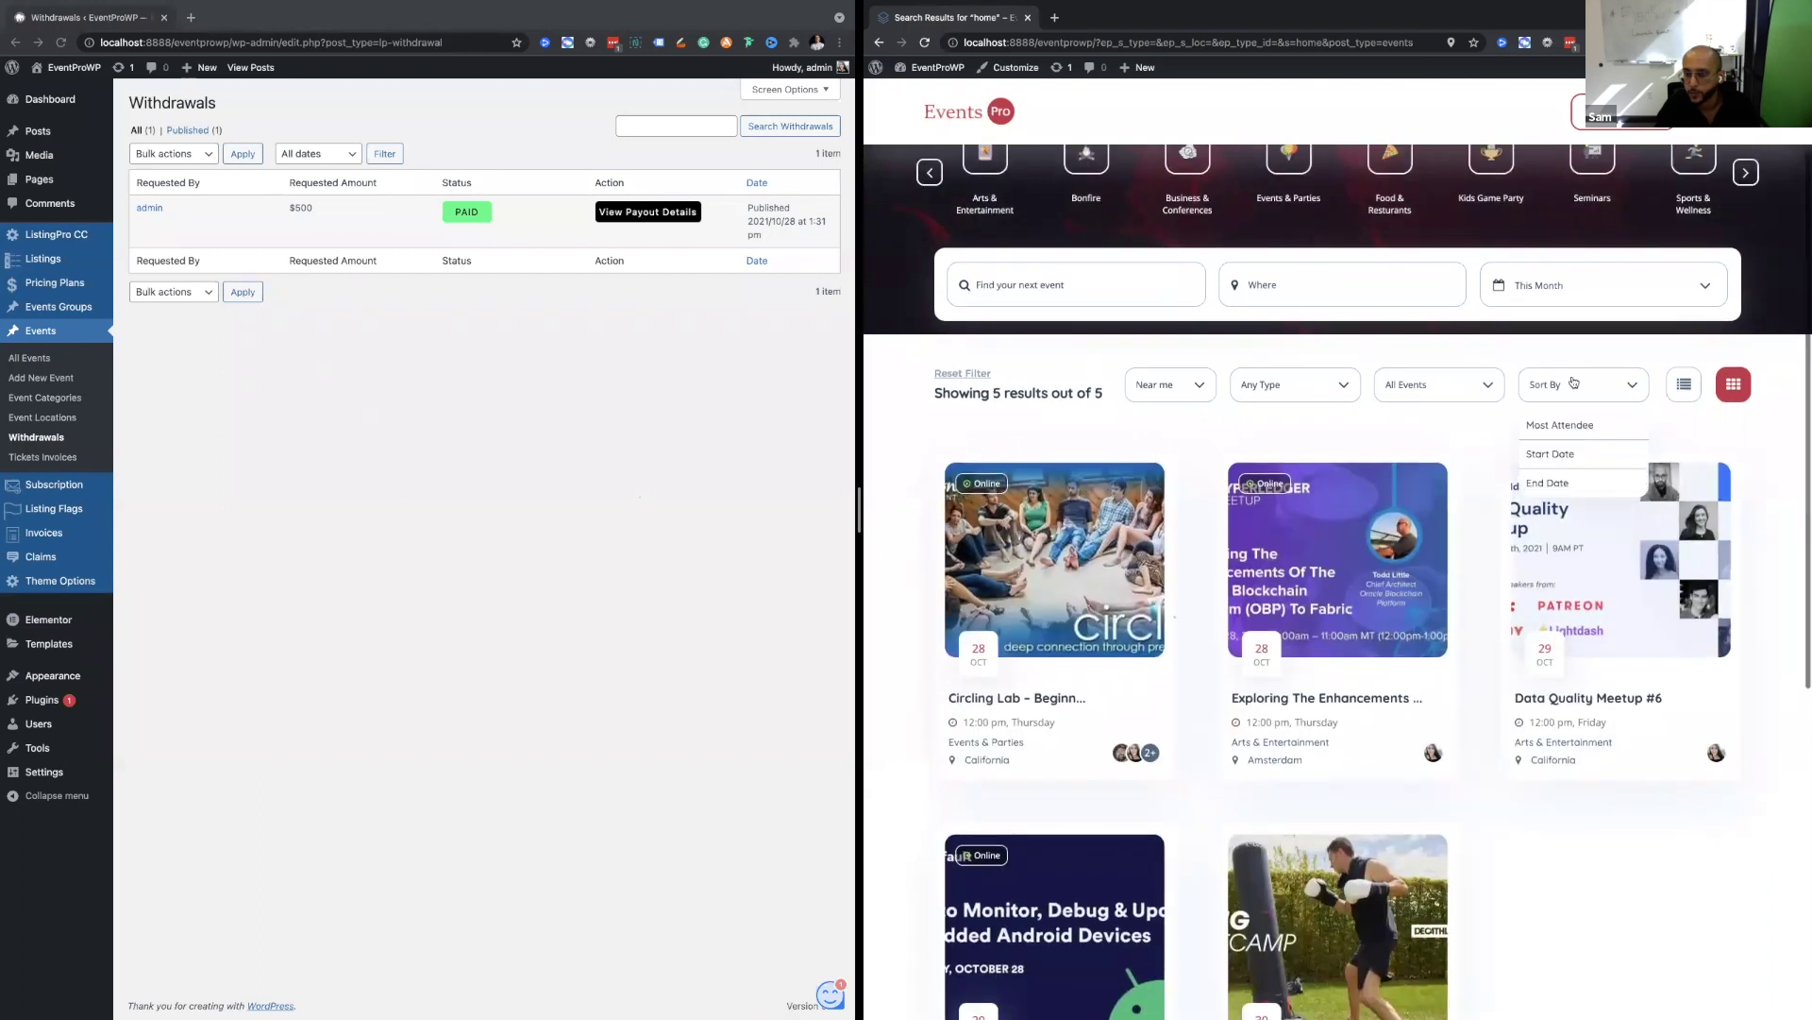
Sort the results by Most Attendee, then by Start Date.
{"action": "left_click", "coordinate": [1580, 434]}
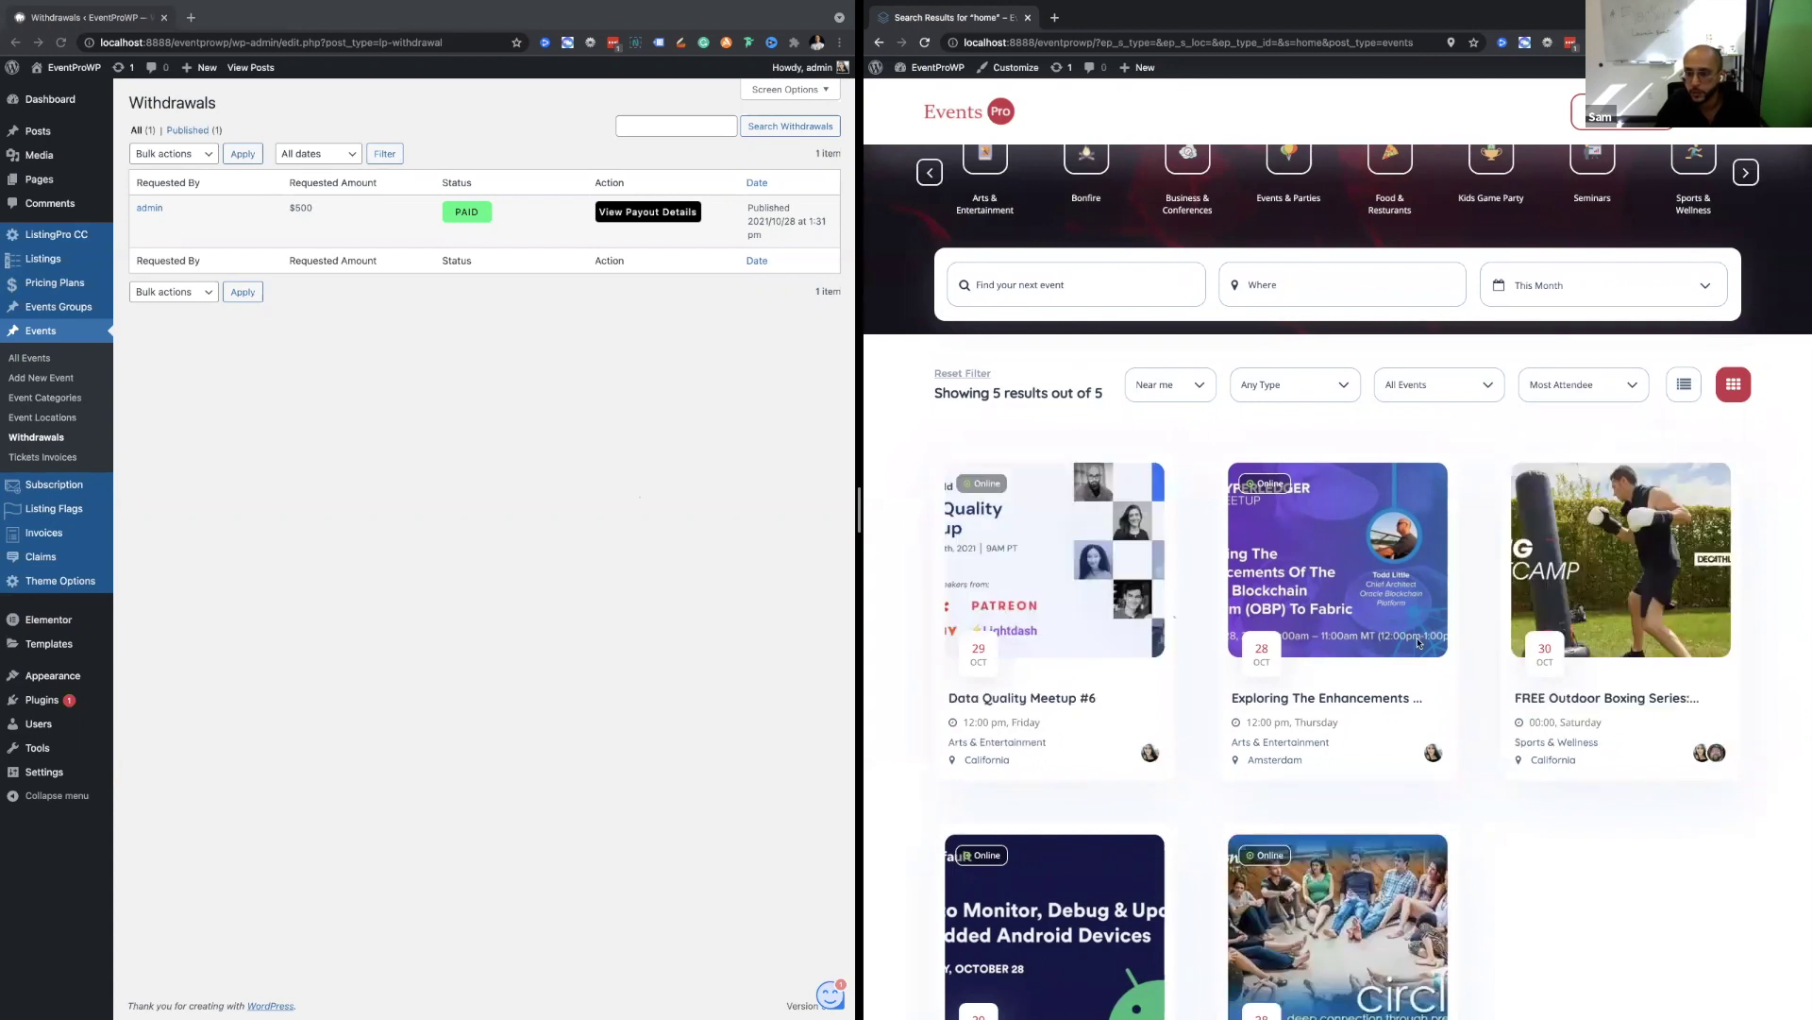
{"action": "left_click", "coordinate": [1553, 380]}
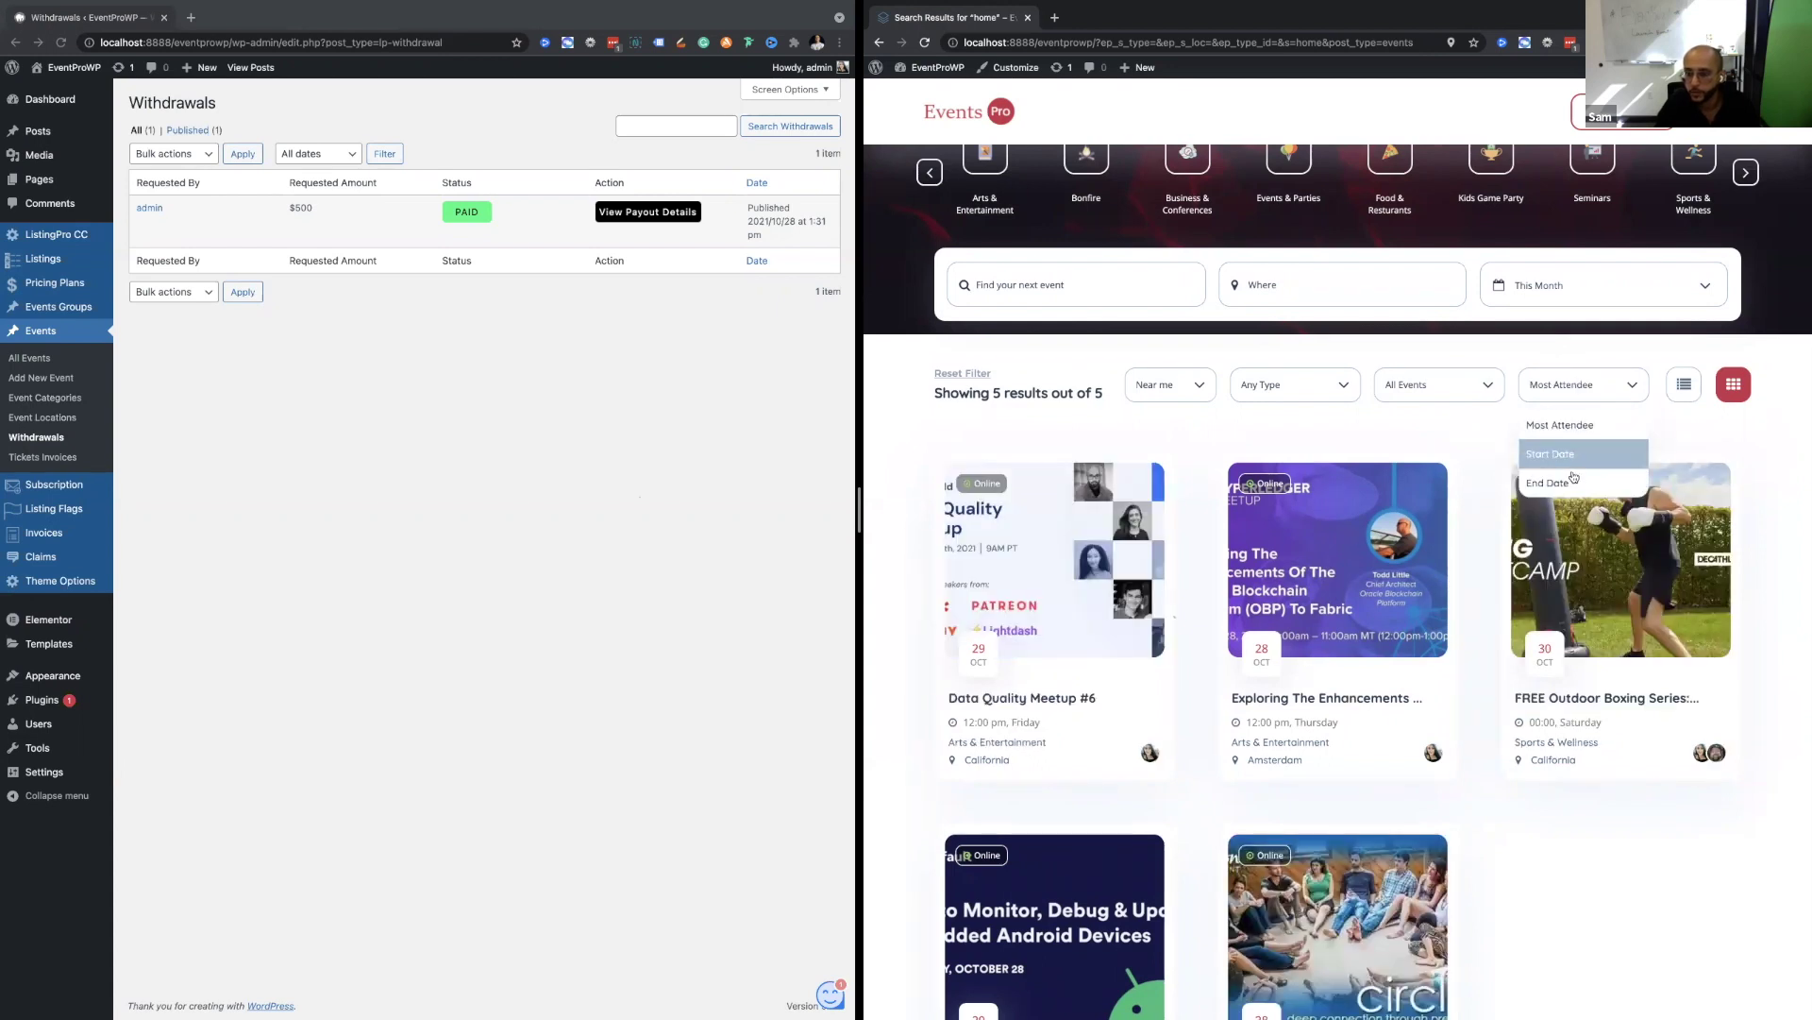
{"action": "left_click", "coordinate": [1562, 440]}
{"action": "left_click", "coordinate": [1567, 380]}
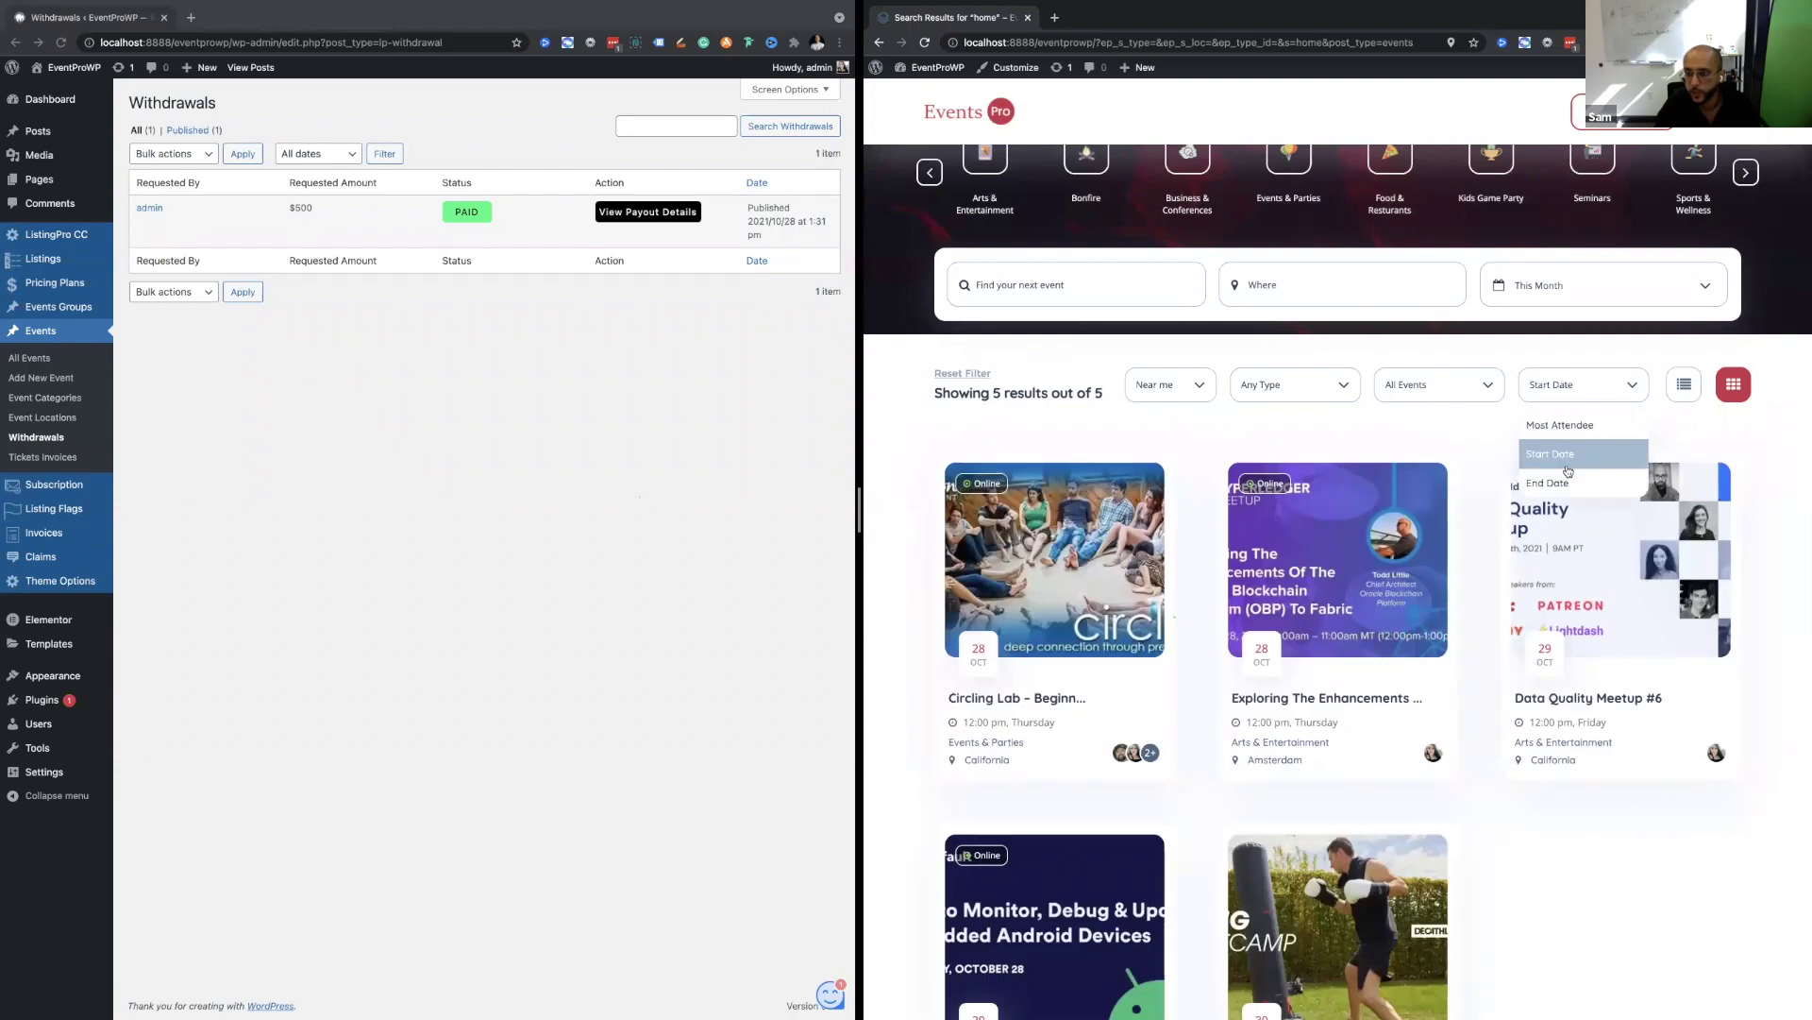
{"action": "left_click", "coordinate": [1451, 440]}
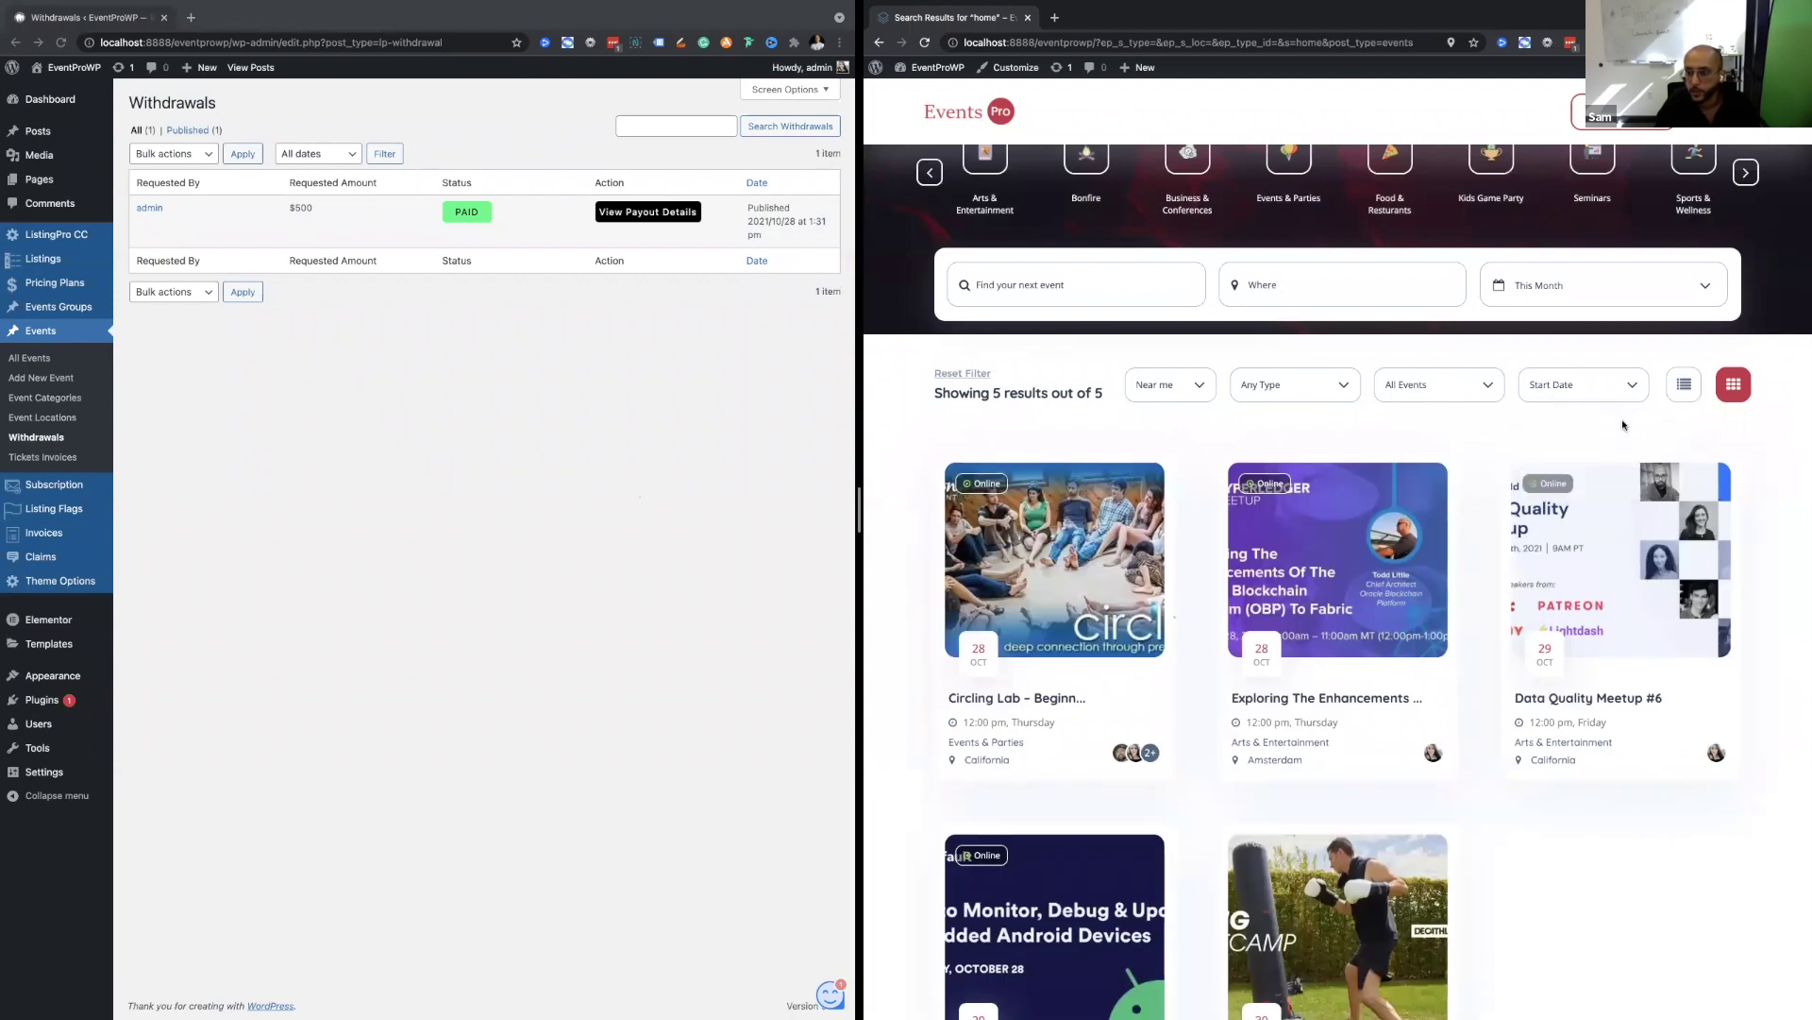
{"action": "scroll", "coordinate": [1626, 426], "scroll_direction": "up", "scroll_amount": 3}
Show the search results as list rows instead of grid cards.
{"action": "left_click", "coordinate": [1721, 564]}
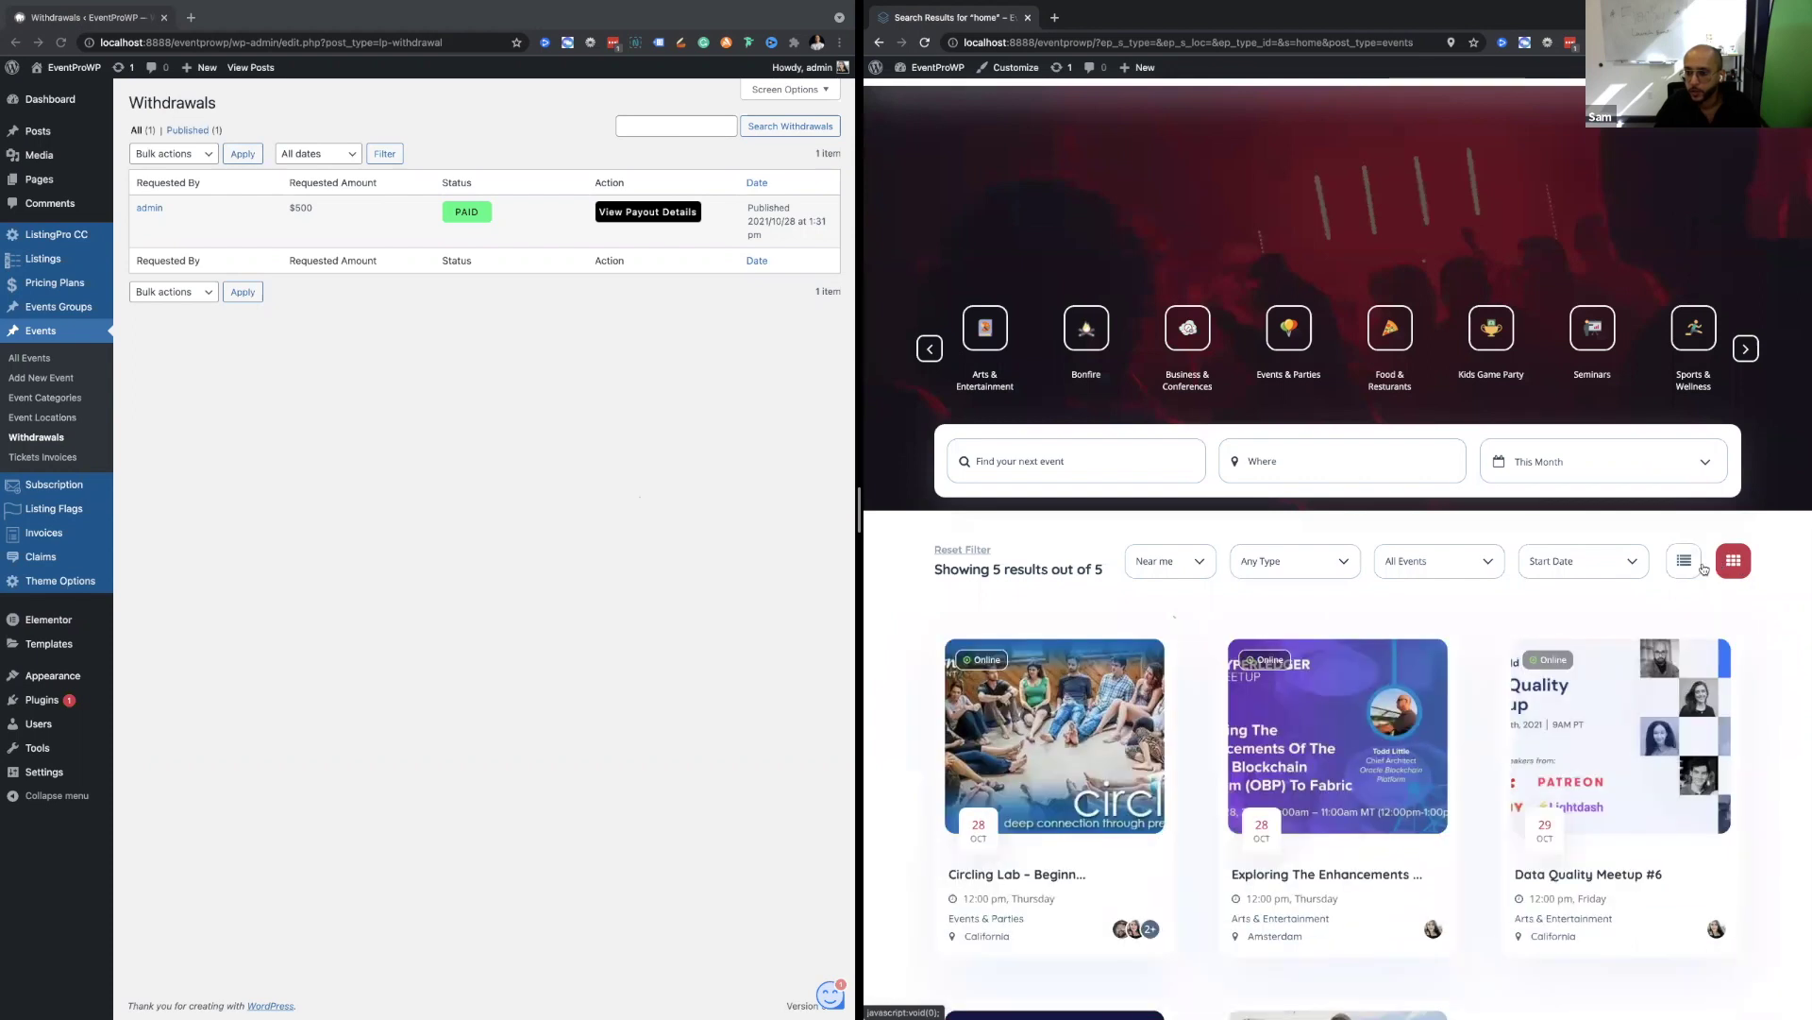
{"action": "left_click", "coordinate": [1686, 567]}
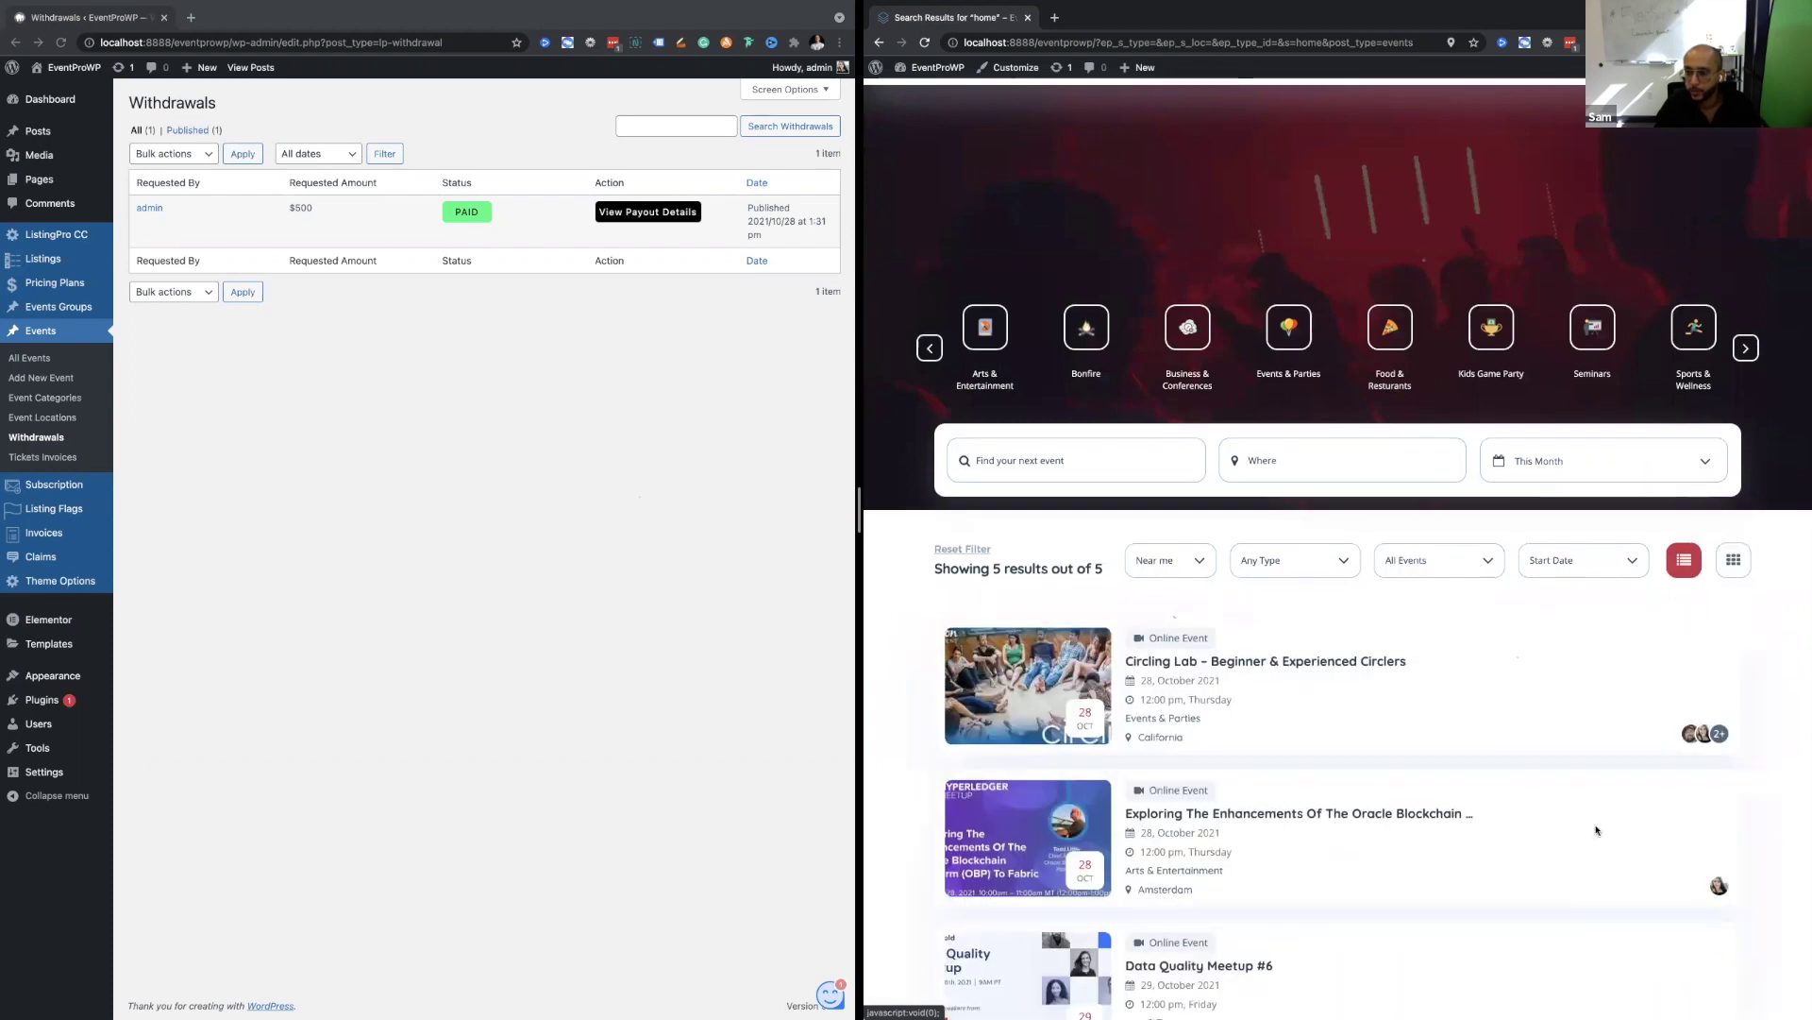
{"action": "scroll", "coordinate": [1598, 830], "scroll_direction": "down", "scroll_amount": 6}
{"action": "scroll", "coordinate": [1598, 829], "scroll_direction": "up", "scroll_amount": 6}
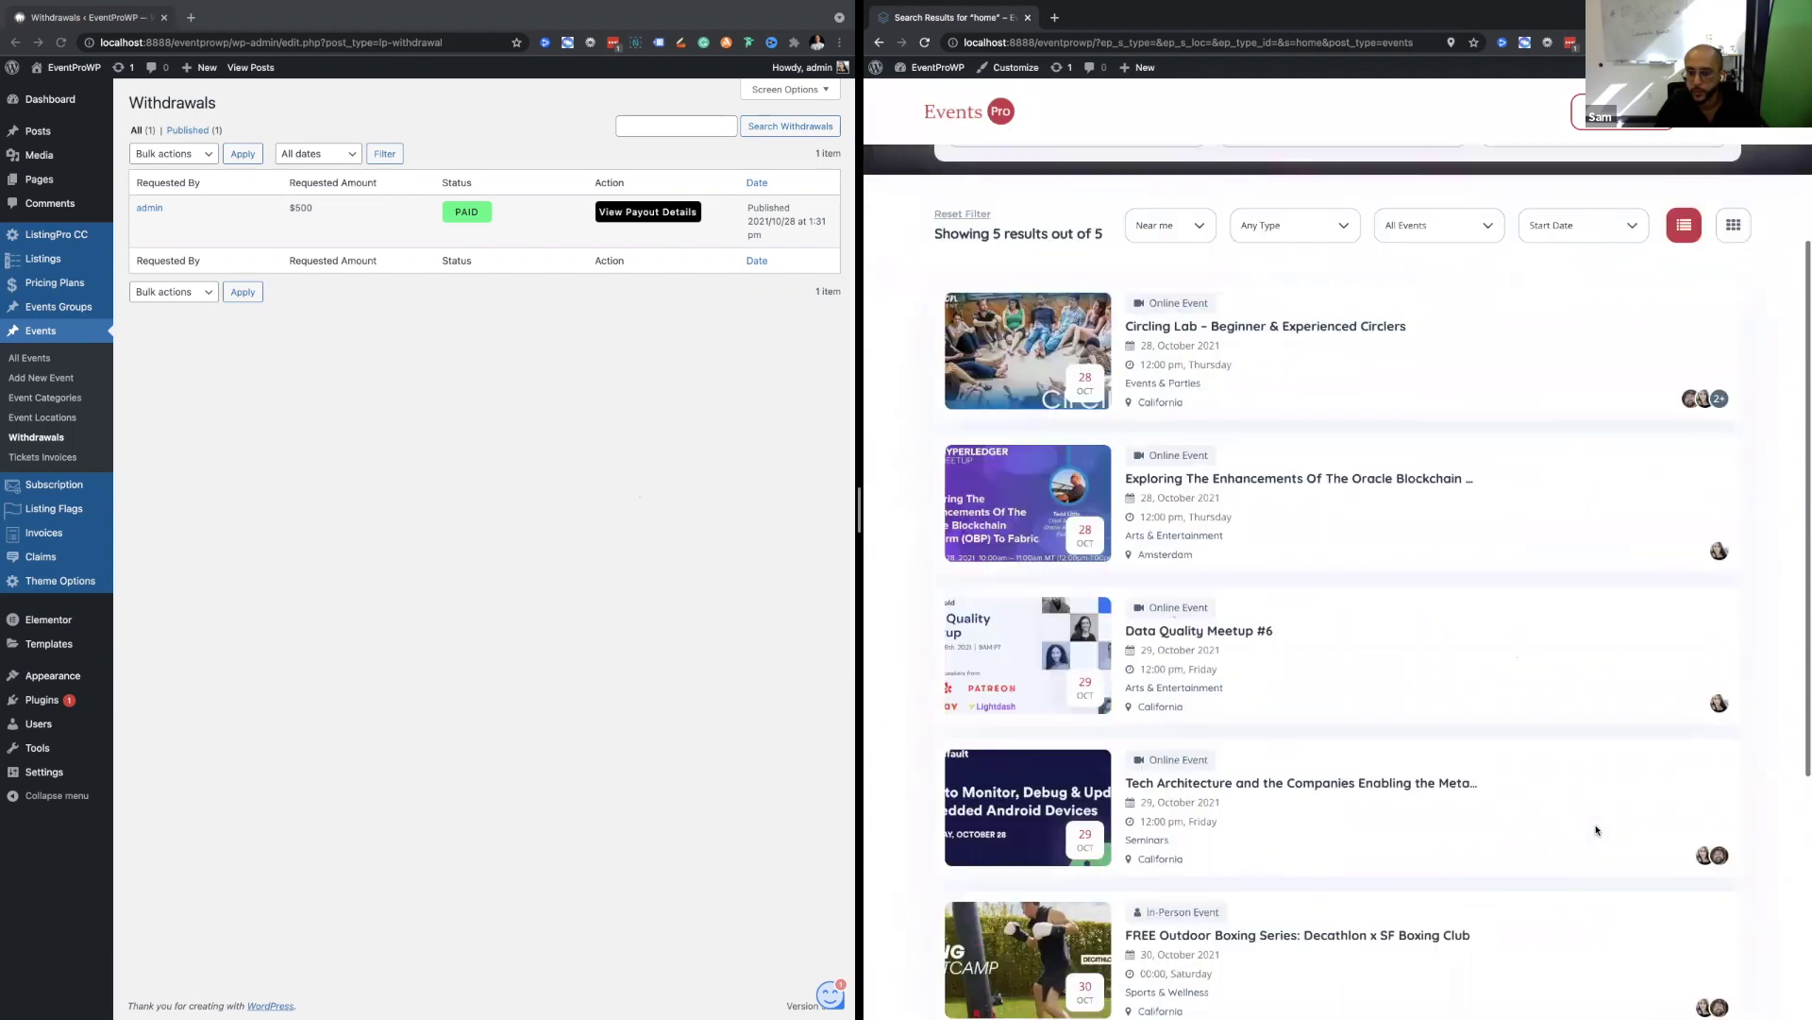
{"action": "scroll", "coordinate": [1597, 698], "scroll_direction": "up", "scroll_amount": 1}
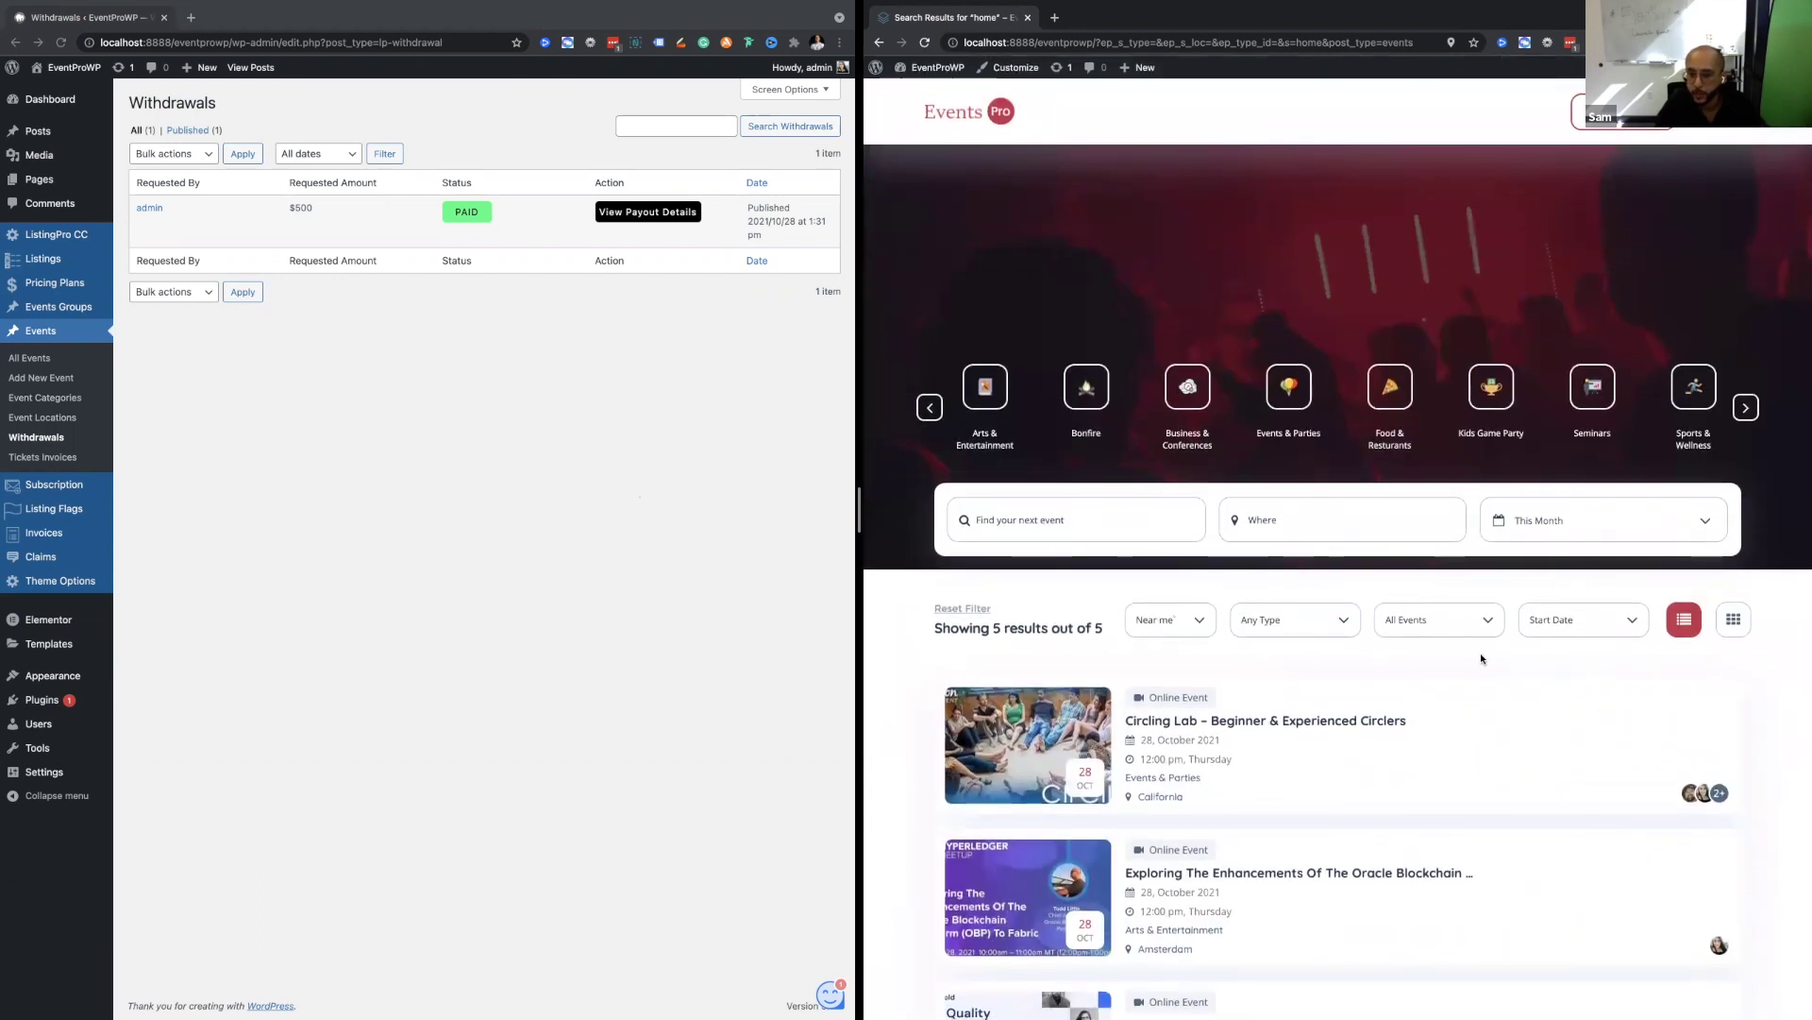
Reset all filters, returning to This Year grid results showing 6 of 8 events.
{"action": "left_click", "coordinate": [962, 609]}
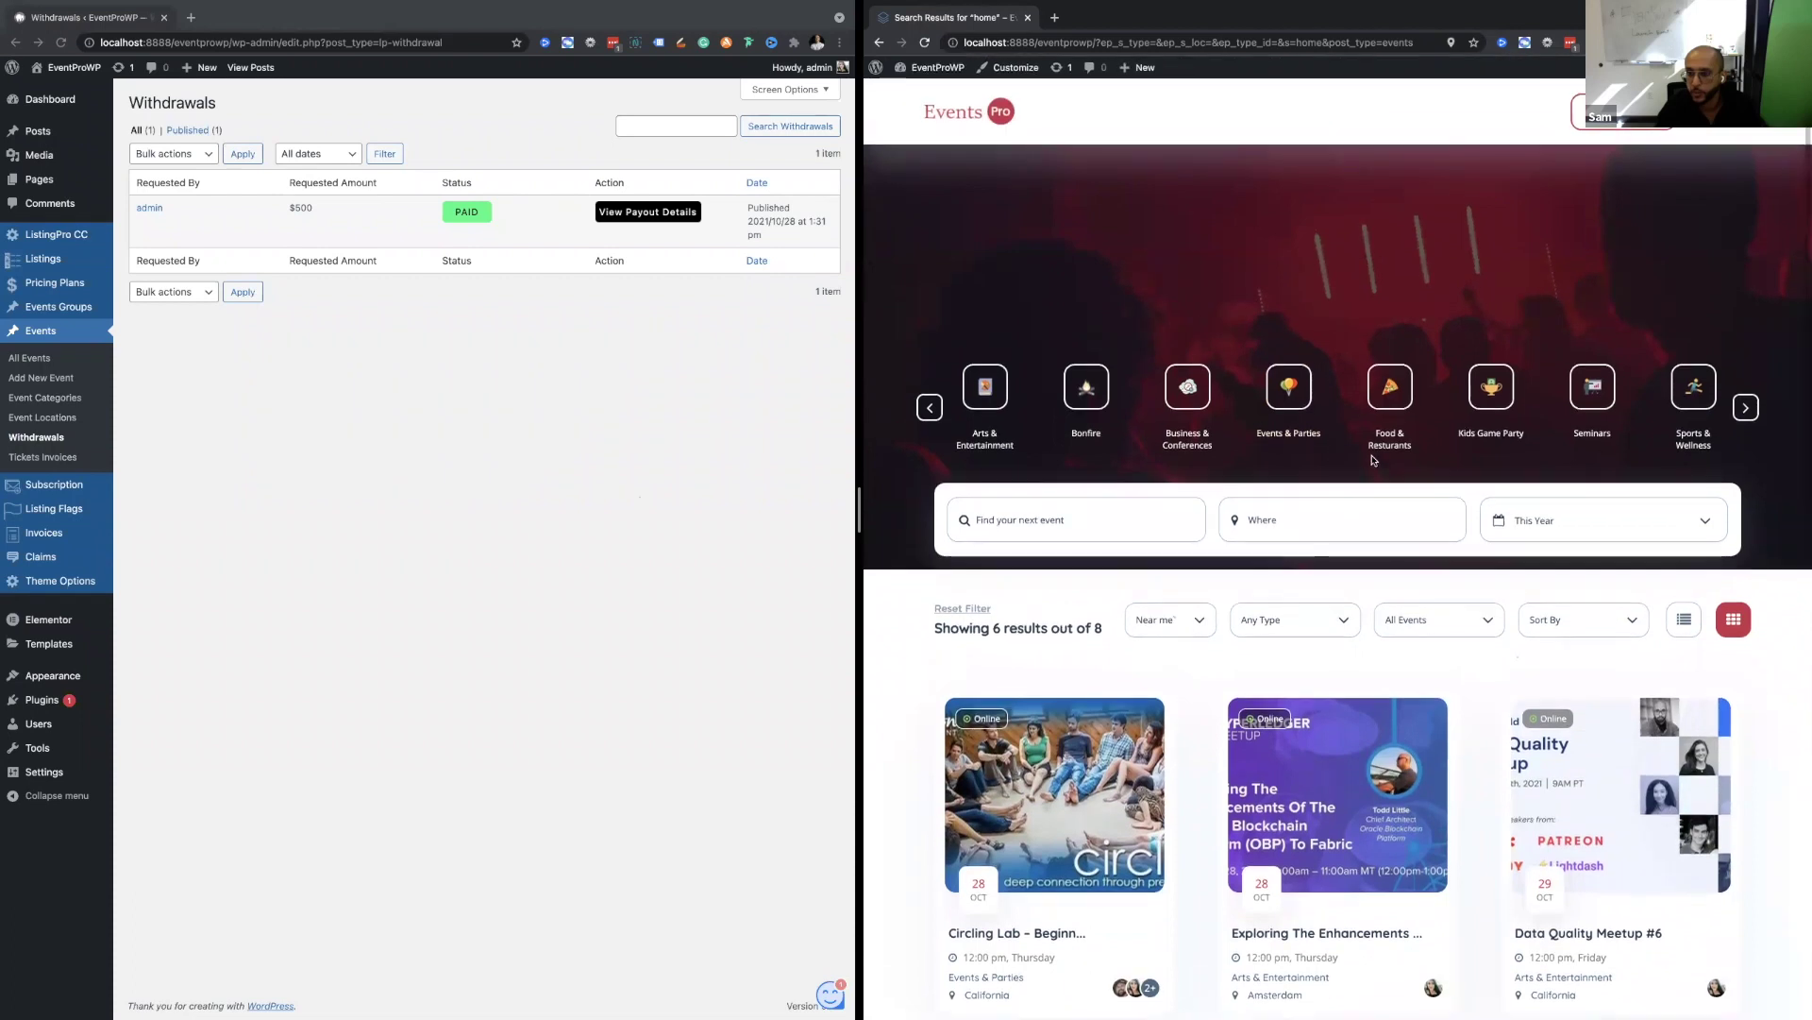
{"action": "scroll", "coordinate": [1369, 458], "scroll_direction": "down", "scroll_amount": 3}
{"action": "scroll", "coordinate": [1372, 459], "scroll_direction": "down", "scroll_amount": 2}
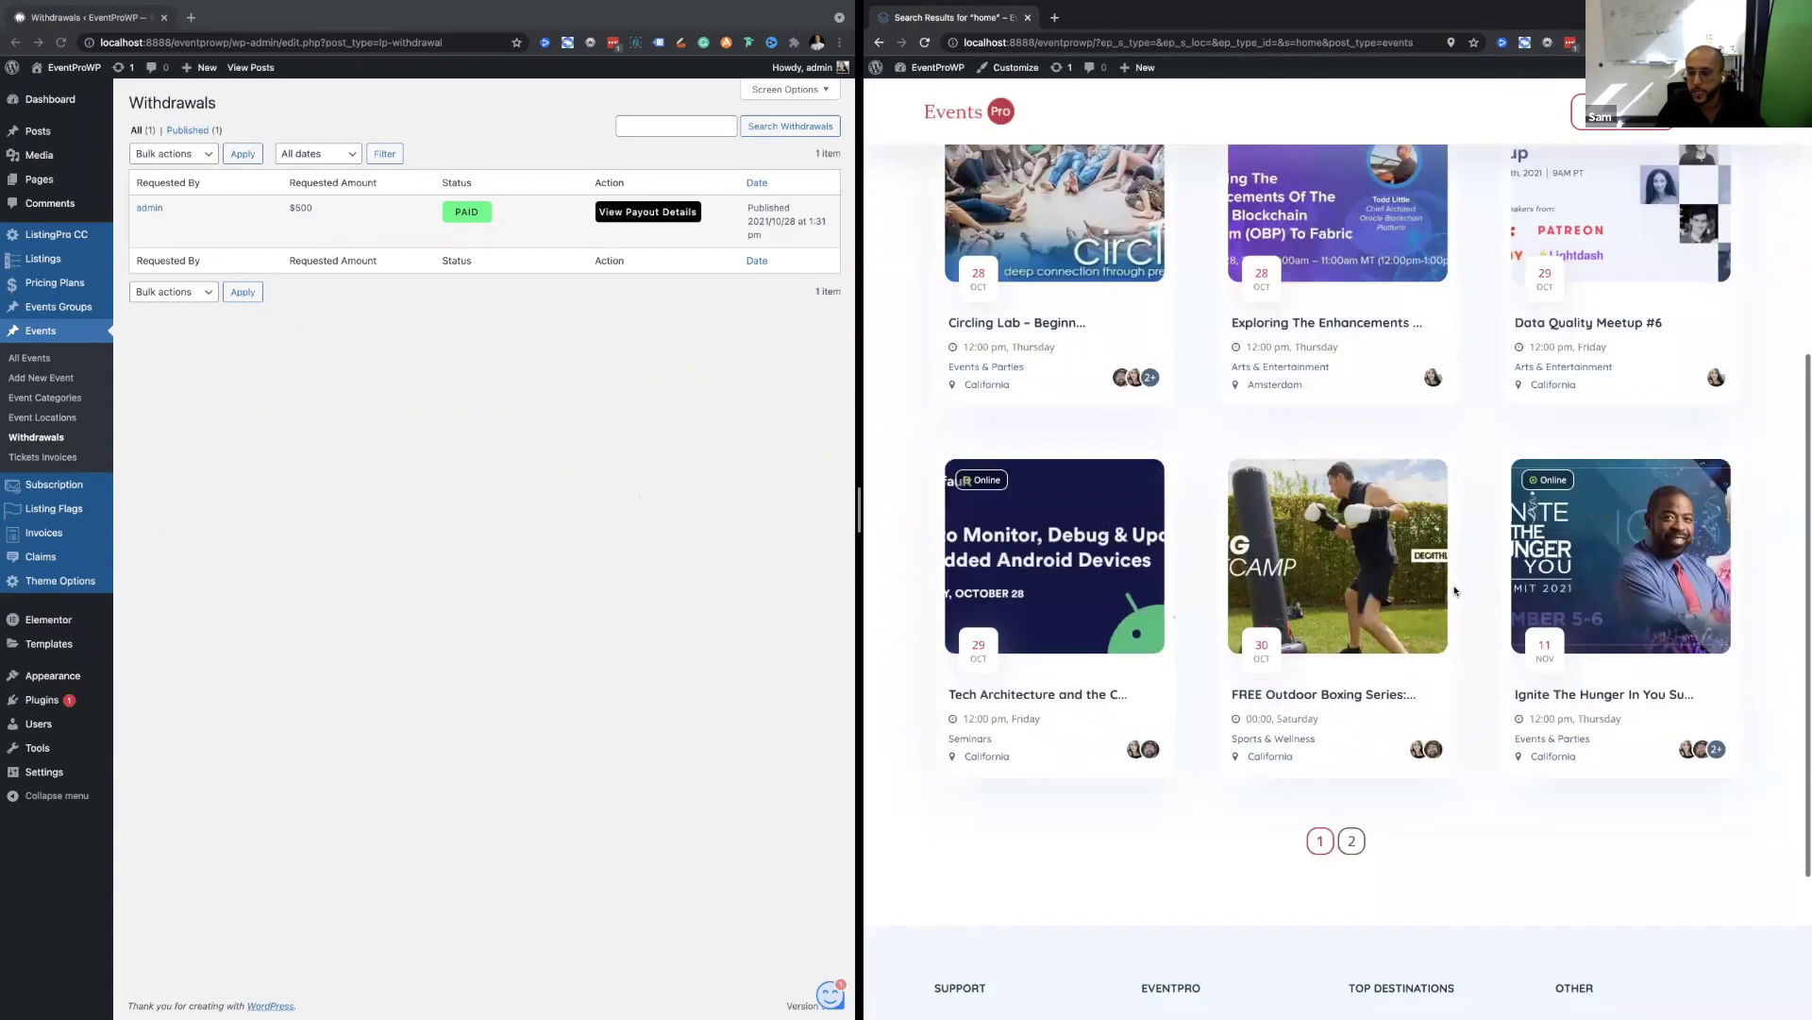
{"action": "scroll", "coordinate": [1416, 453], "scroll_direction": "up", "scroll_amount": 3}
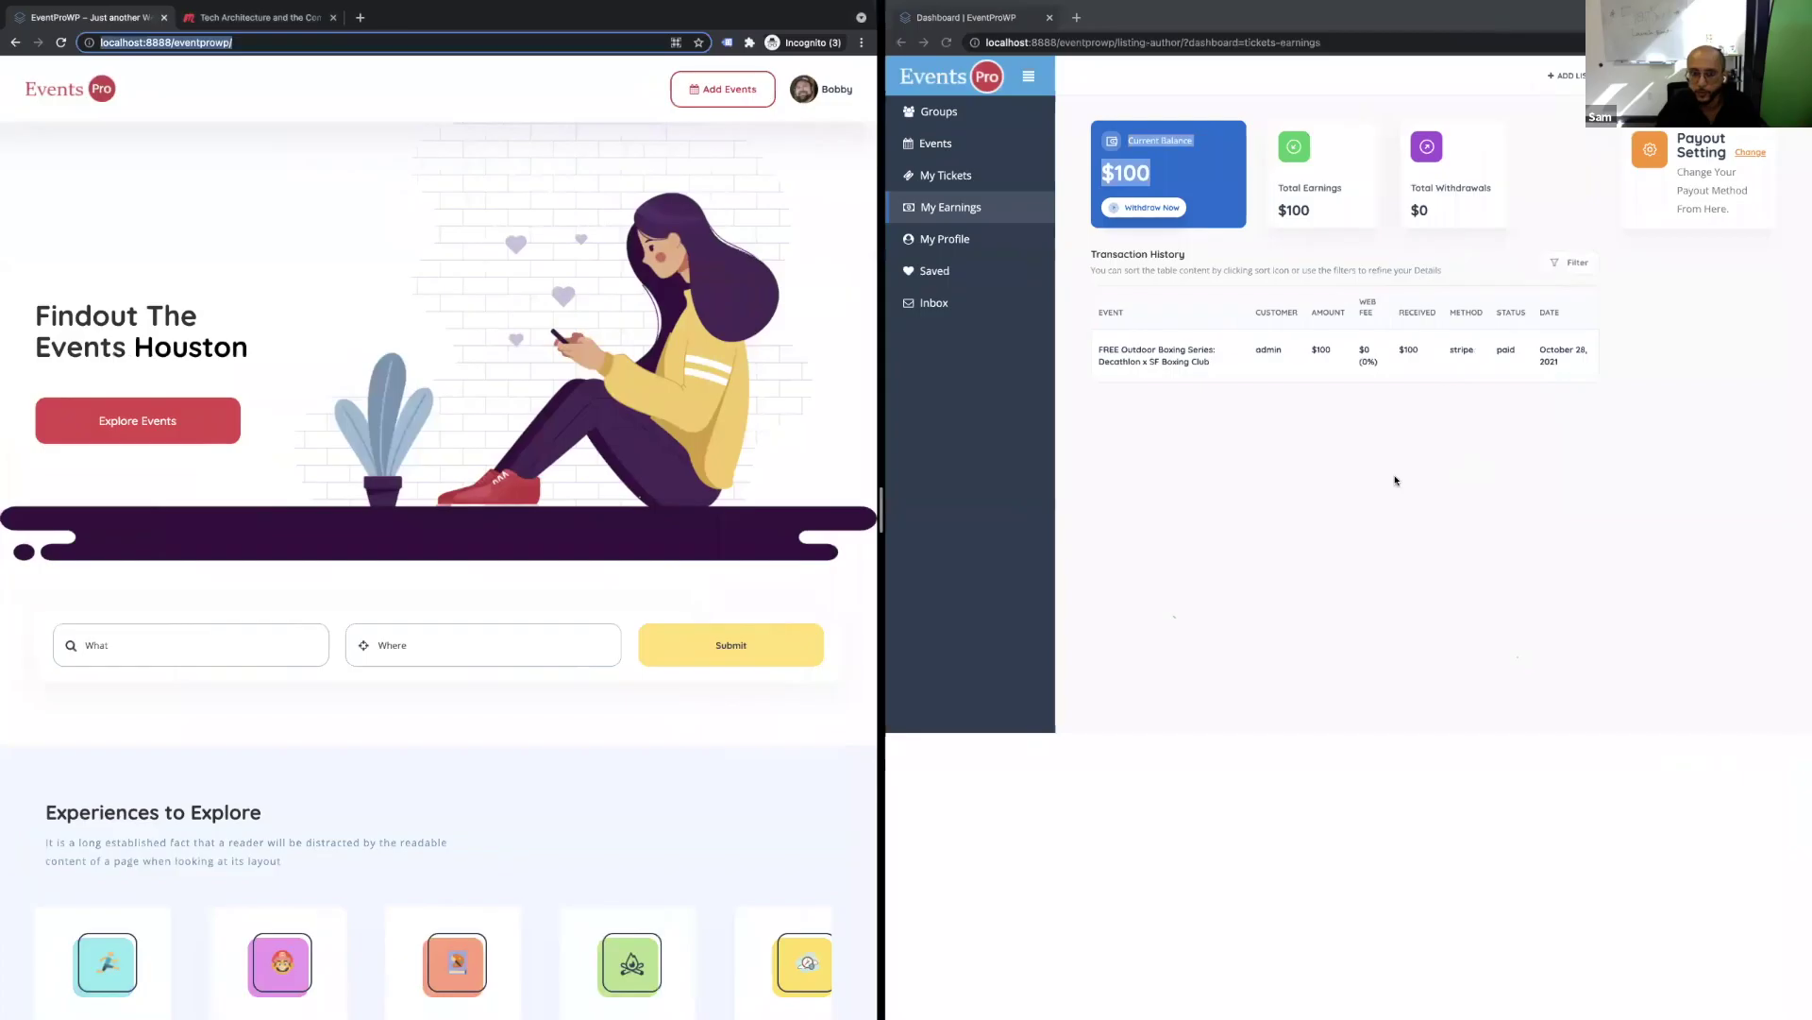
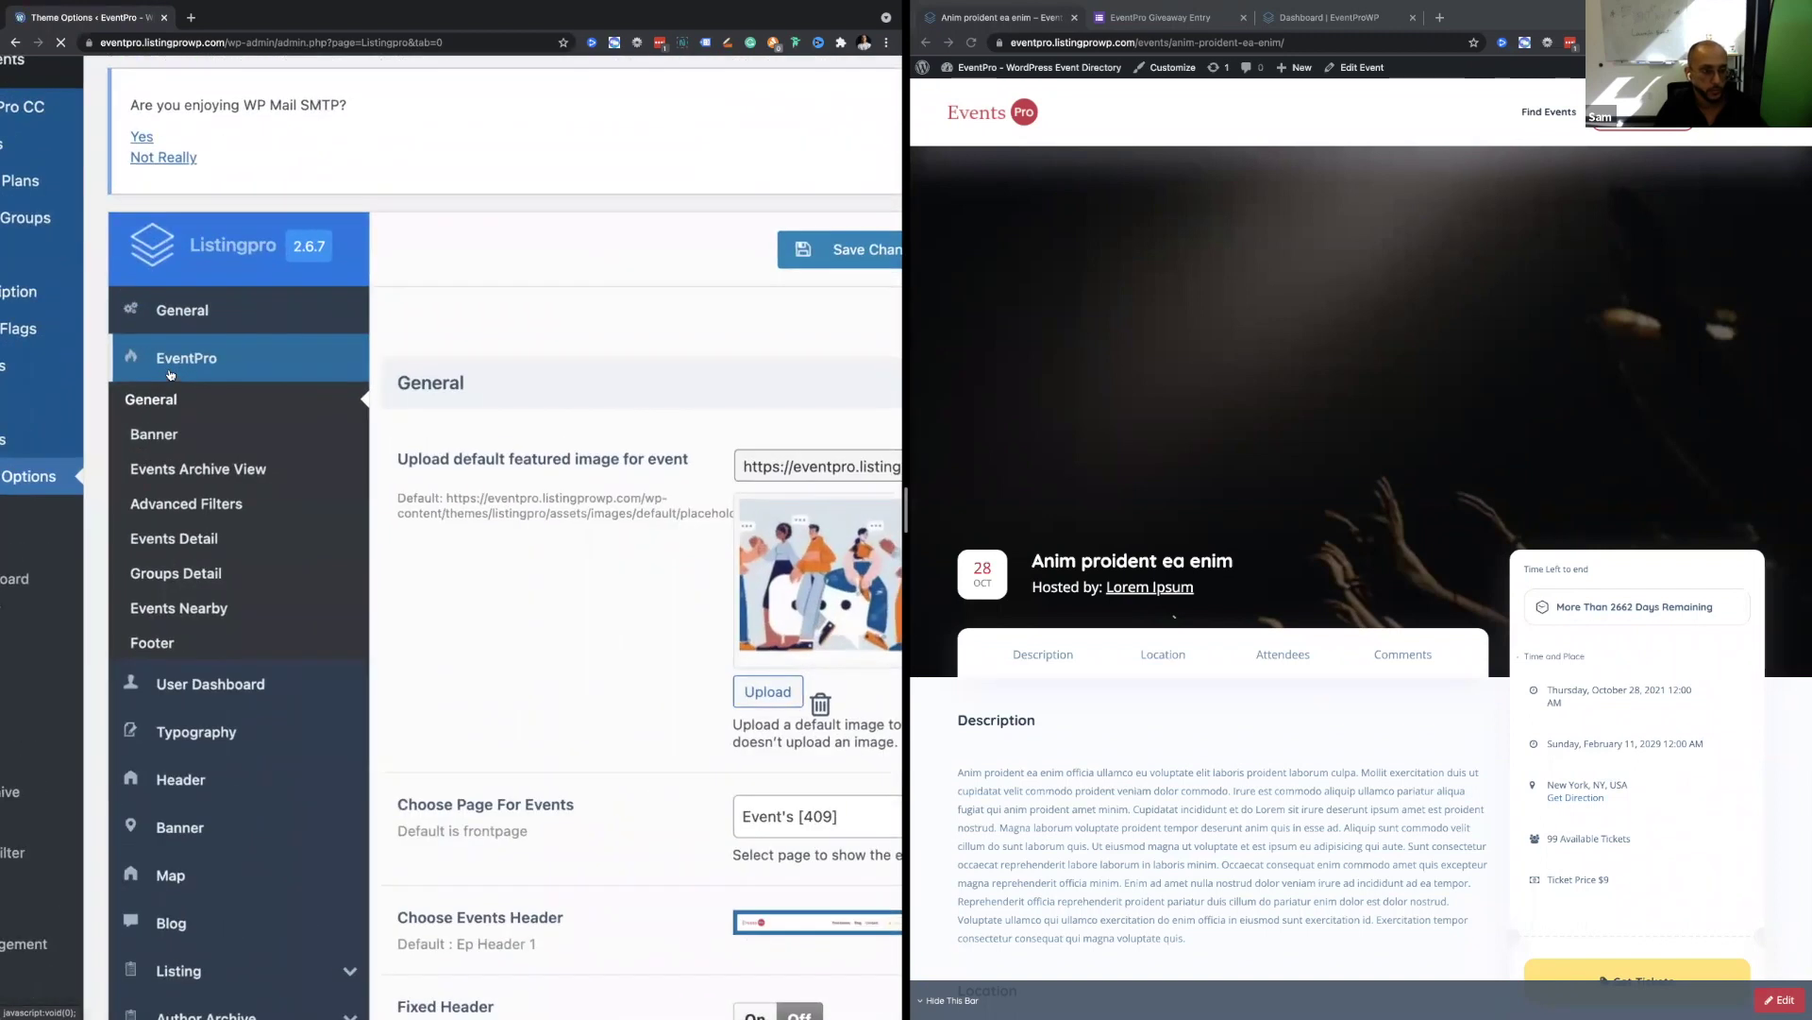
Scroll the EventPro General options and check the events page choice, keeping Event's [409].
{"action": "scroll", "coordinate": [170, 374], "scroll_direction": "down", "scroll_amount": 2}
{"action": "left_click_drag", "start_coordinate": [318, 532], "coordinate": [429, 533]}
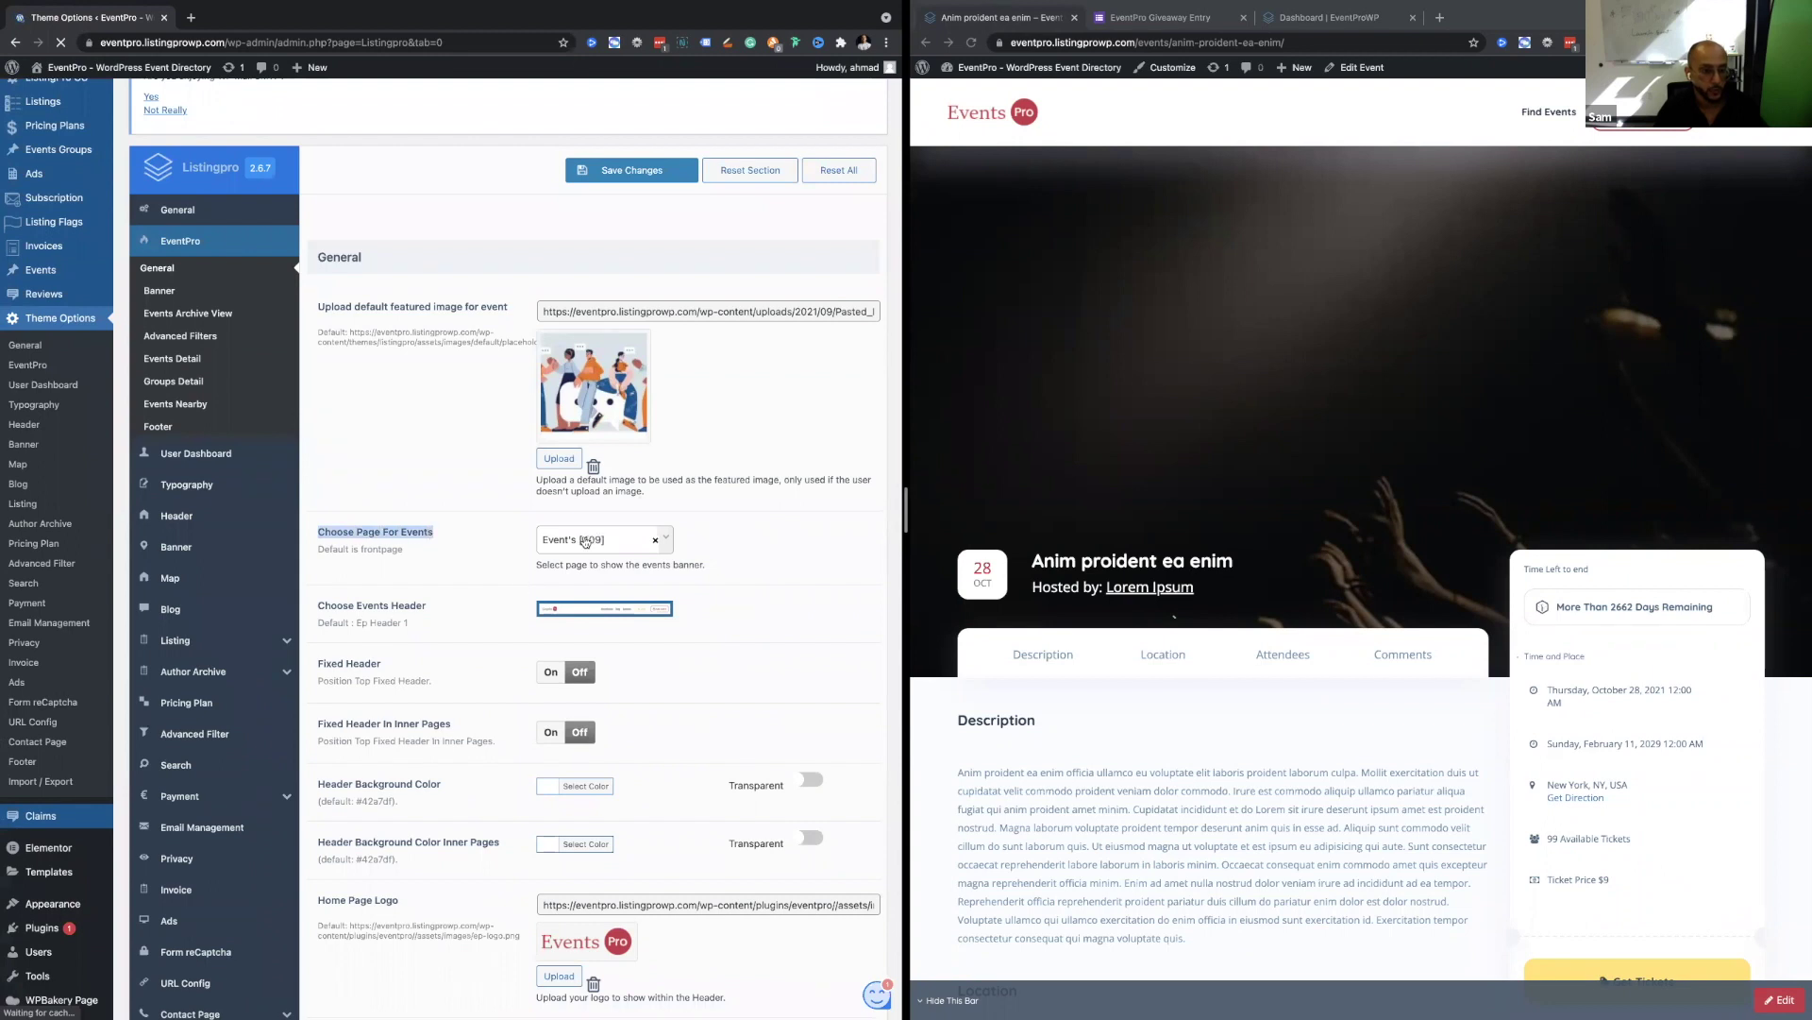
{"action": "scroll", "coordinate": [584, 541], "scroll_direction": "down", "scroll_amount": 1}
{"action": "left_click", "coordinate": [582, 483]}
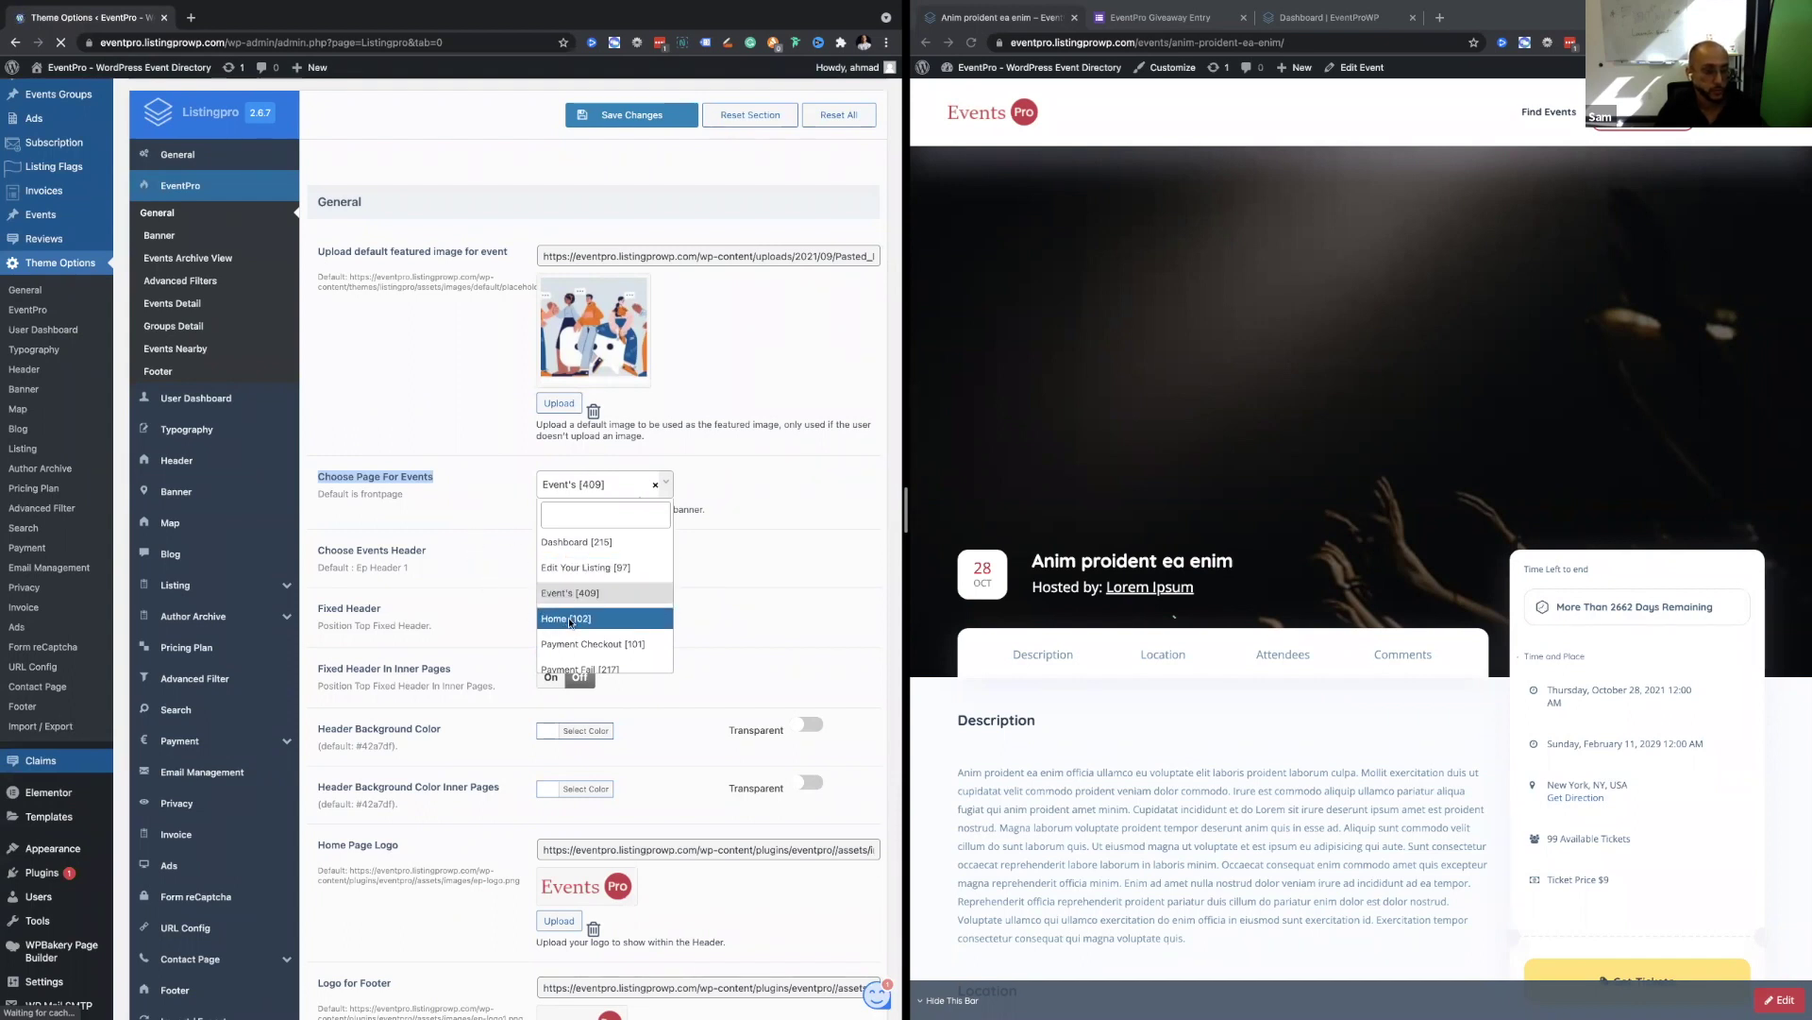
{"action": "left_click", "coordinate": [484, 495]}
{"action": "scroll", "coordinate": [485, 498], "scroll_direction": "down", "scroll_amount": 1}
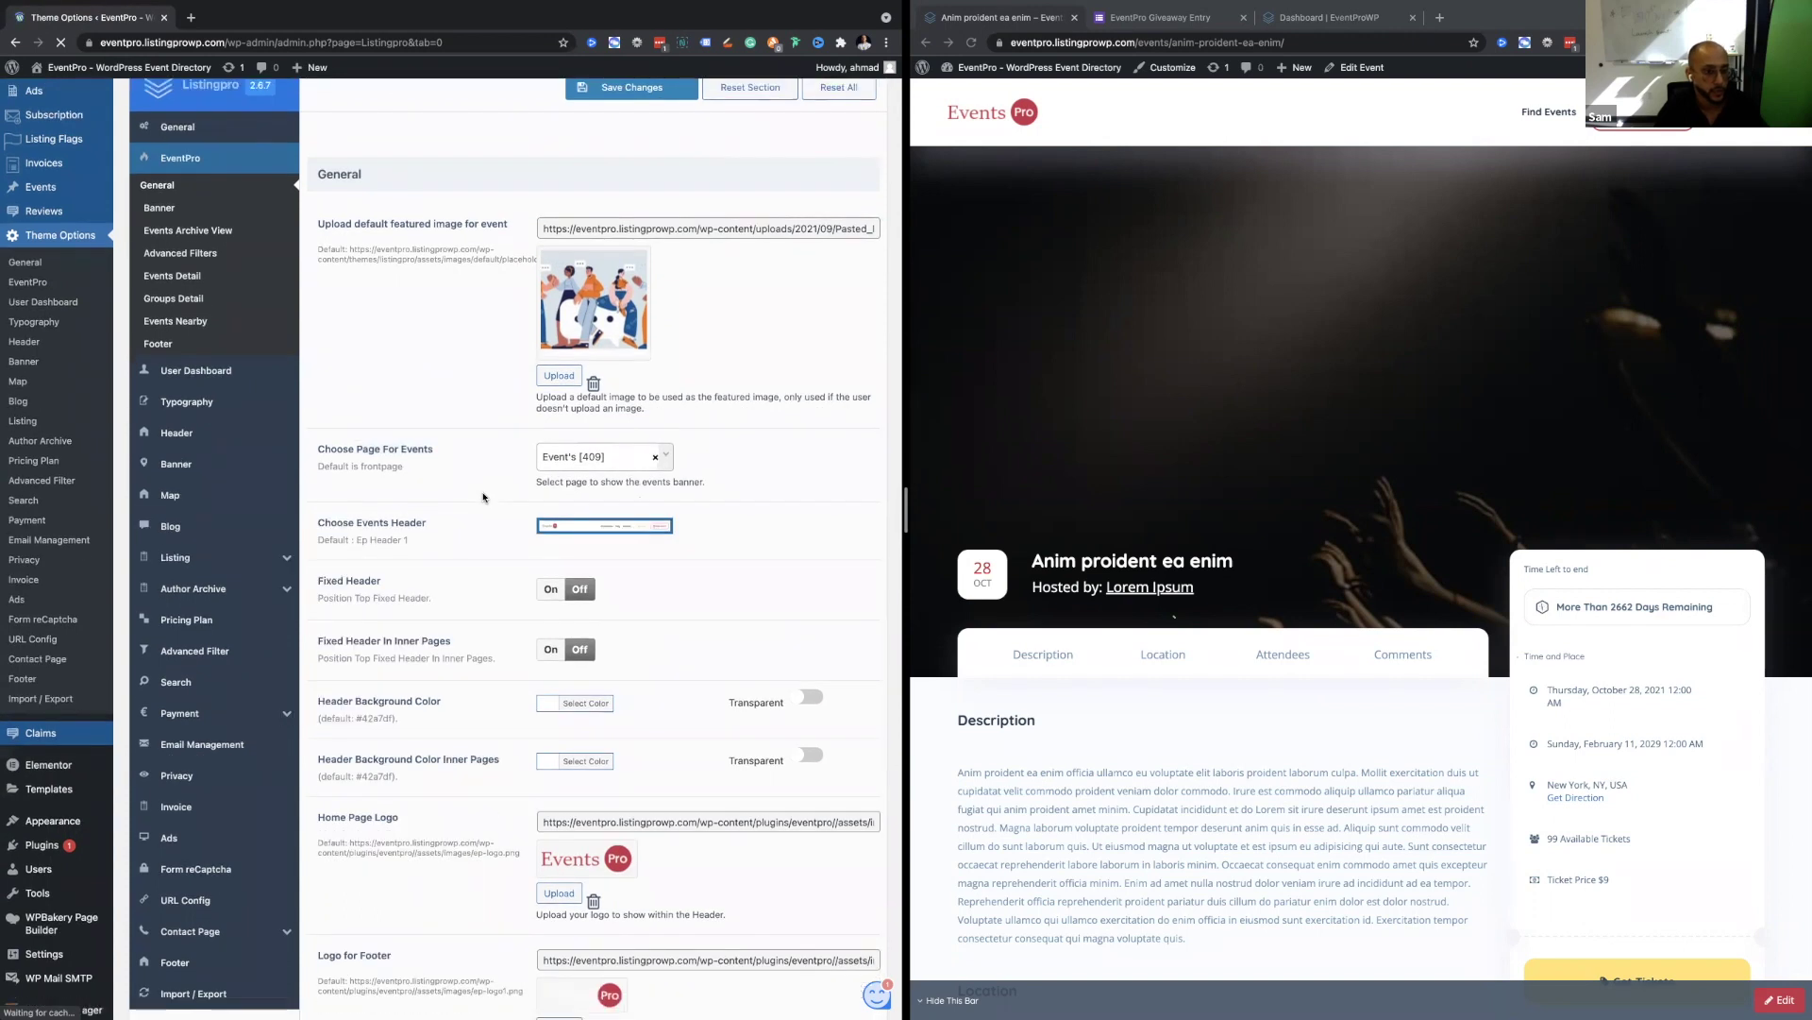
{"action": "left_click", "coordinate": [567, 453]}
{"action": "left_click", "coordinate": [439, 484]}
{"action": "scroll", "coordinate": [439, 484], "scroll_direction": "down", "scroll_amount": 2}
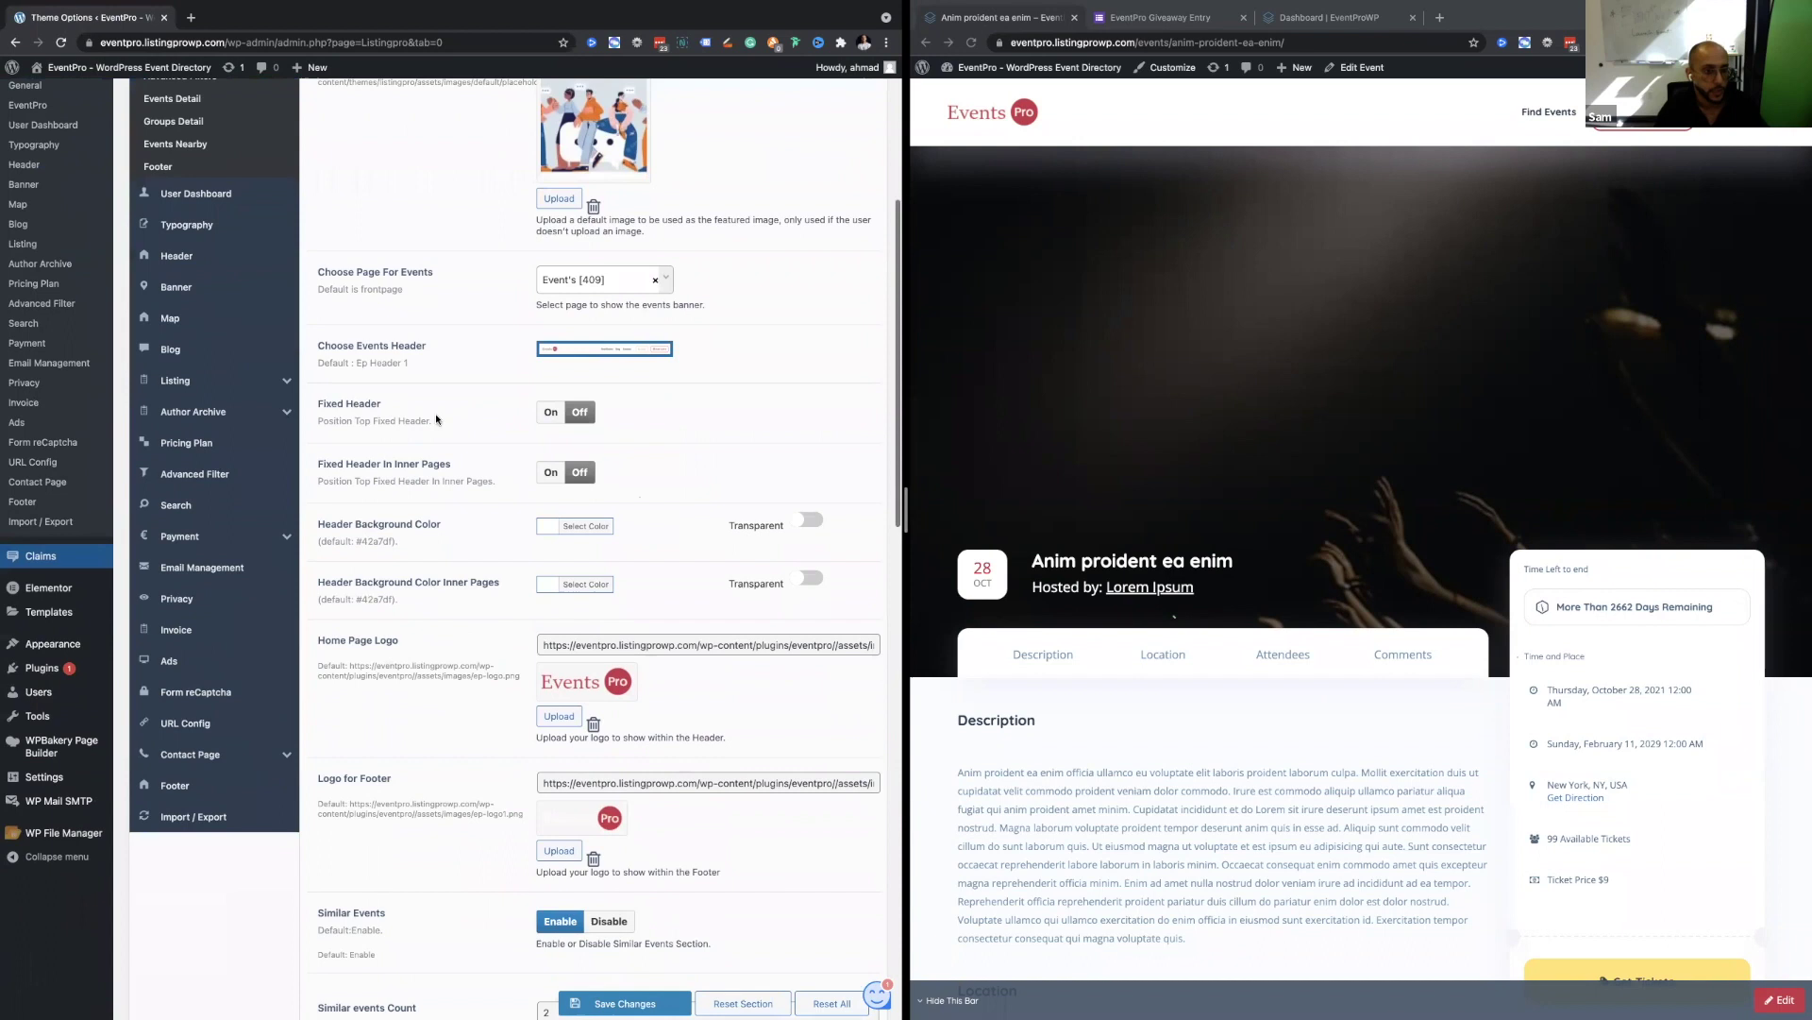
{"action": "scroll", "coordinate": [437, 418], "scroll_direction": "down", "scroll_amount": 3}
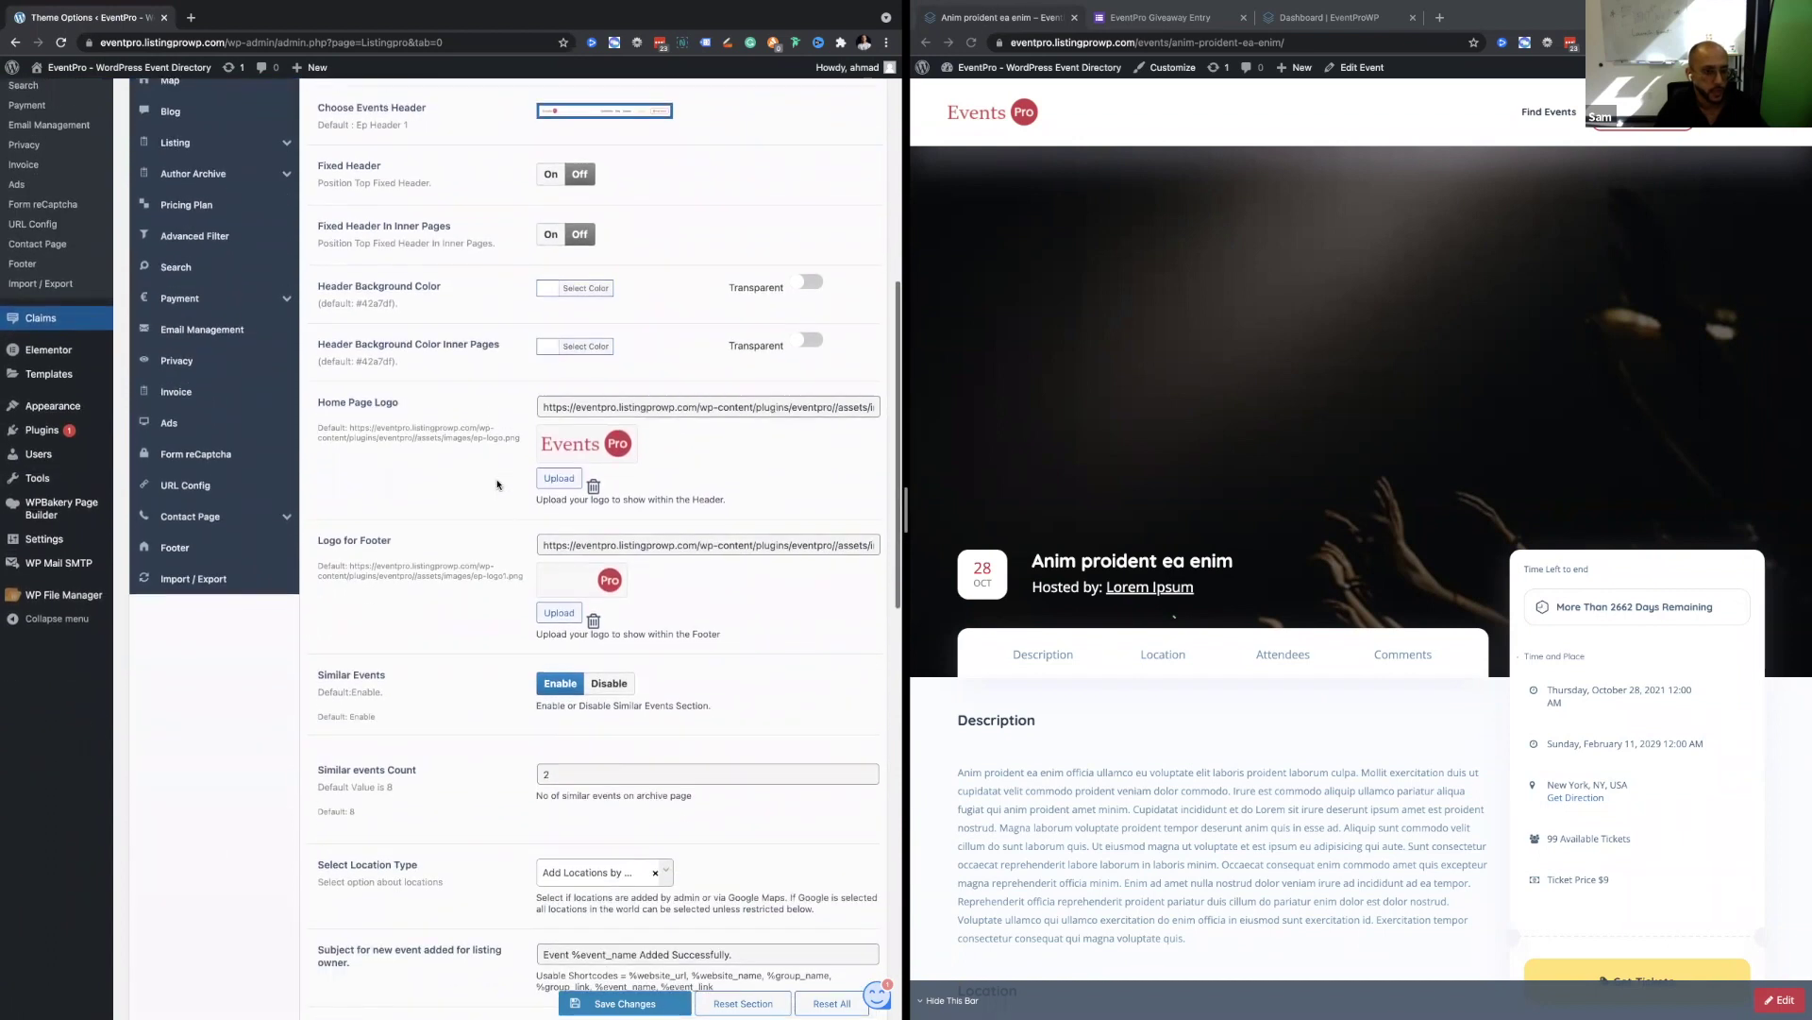
{"action": "scroll", "coordinate": [498, 485], "scroll_direction": "down", "scroll_amount": 4}
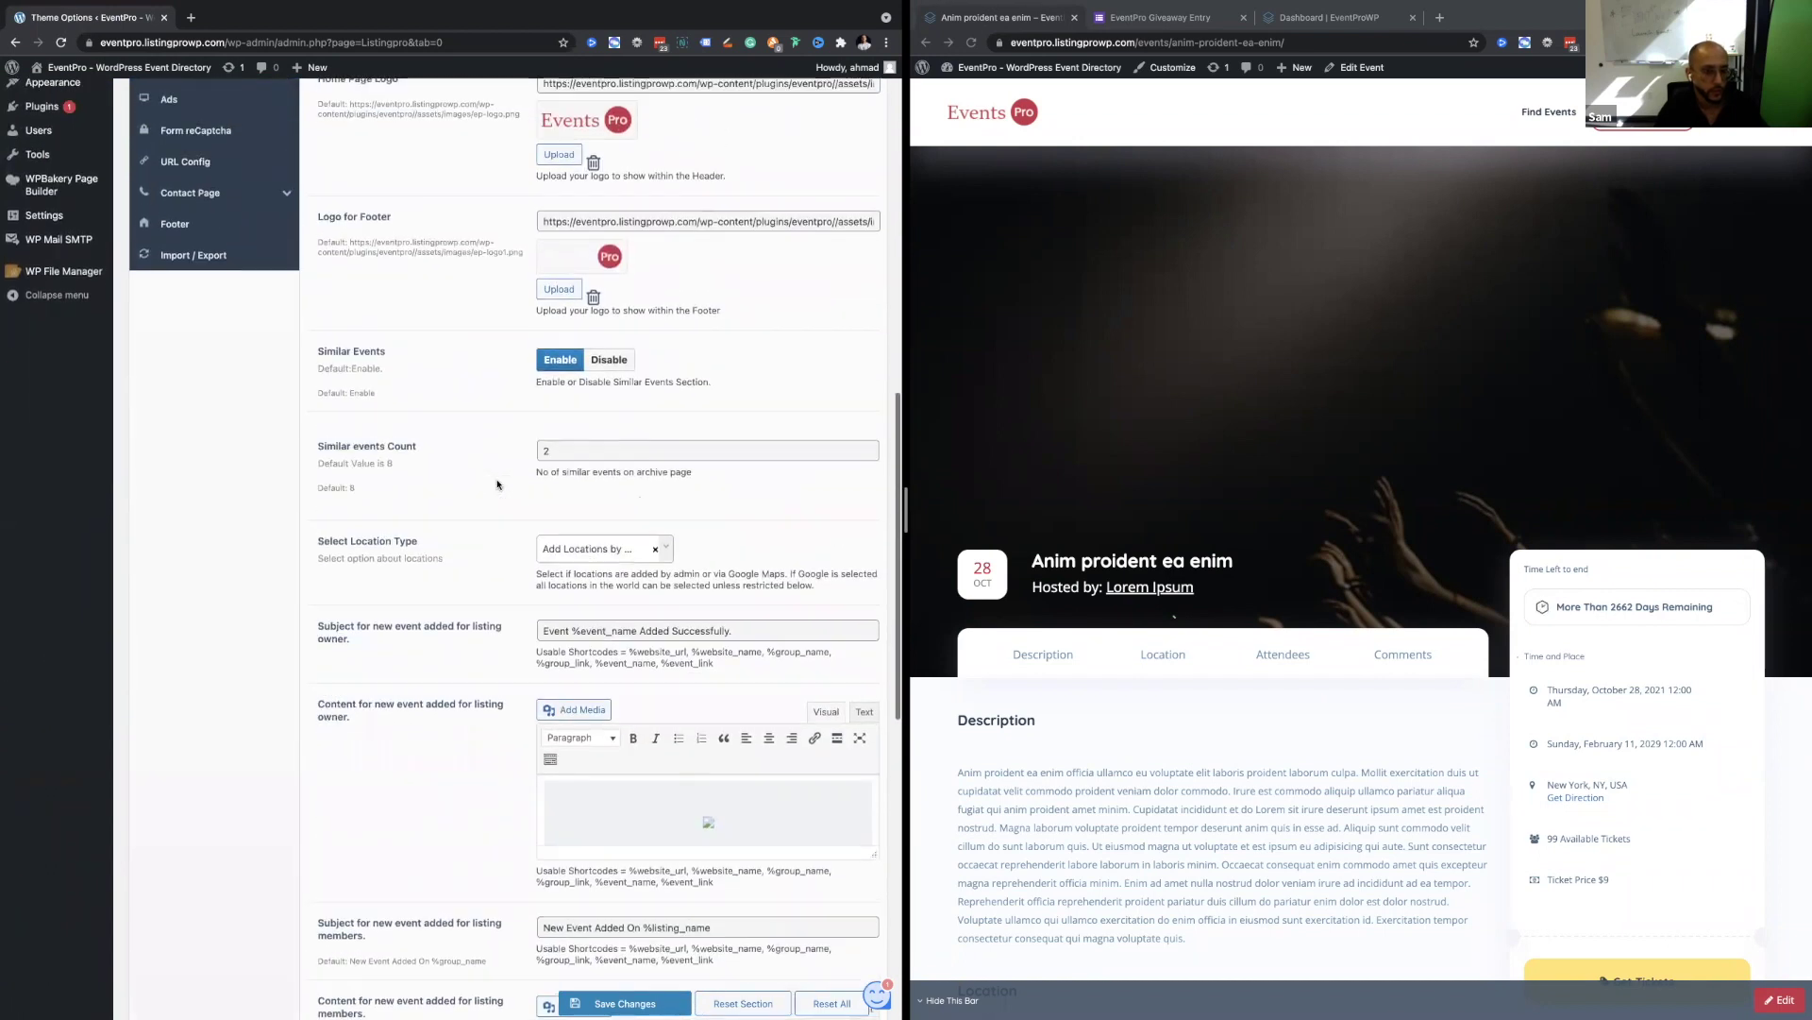
Check the Select Location Type options and leave them unchanged.
{"action": "scroll", "coordinate": [498, 484], "scroll_direction": "up", "scroll_amount": 1}
{"action": "left_click", "coordinate": [590, 563]}
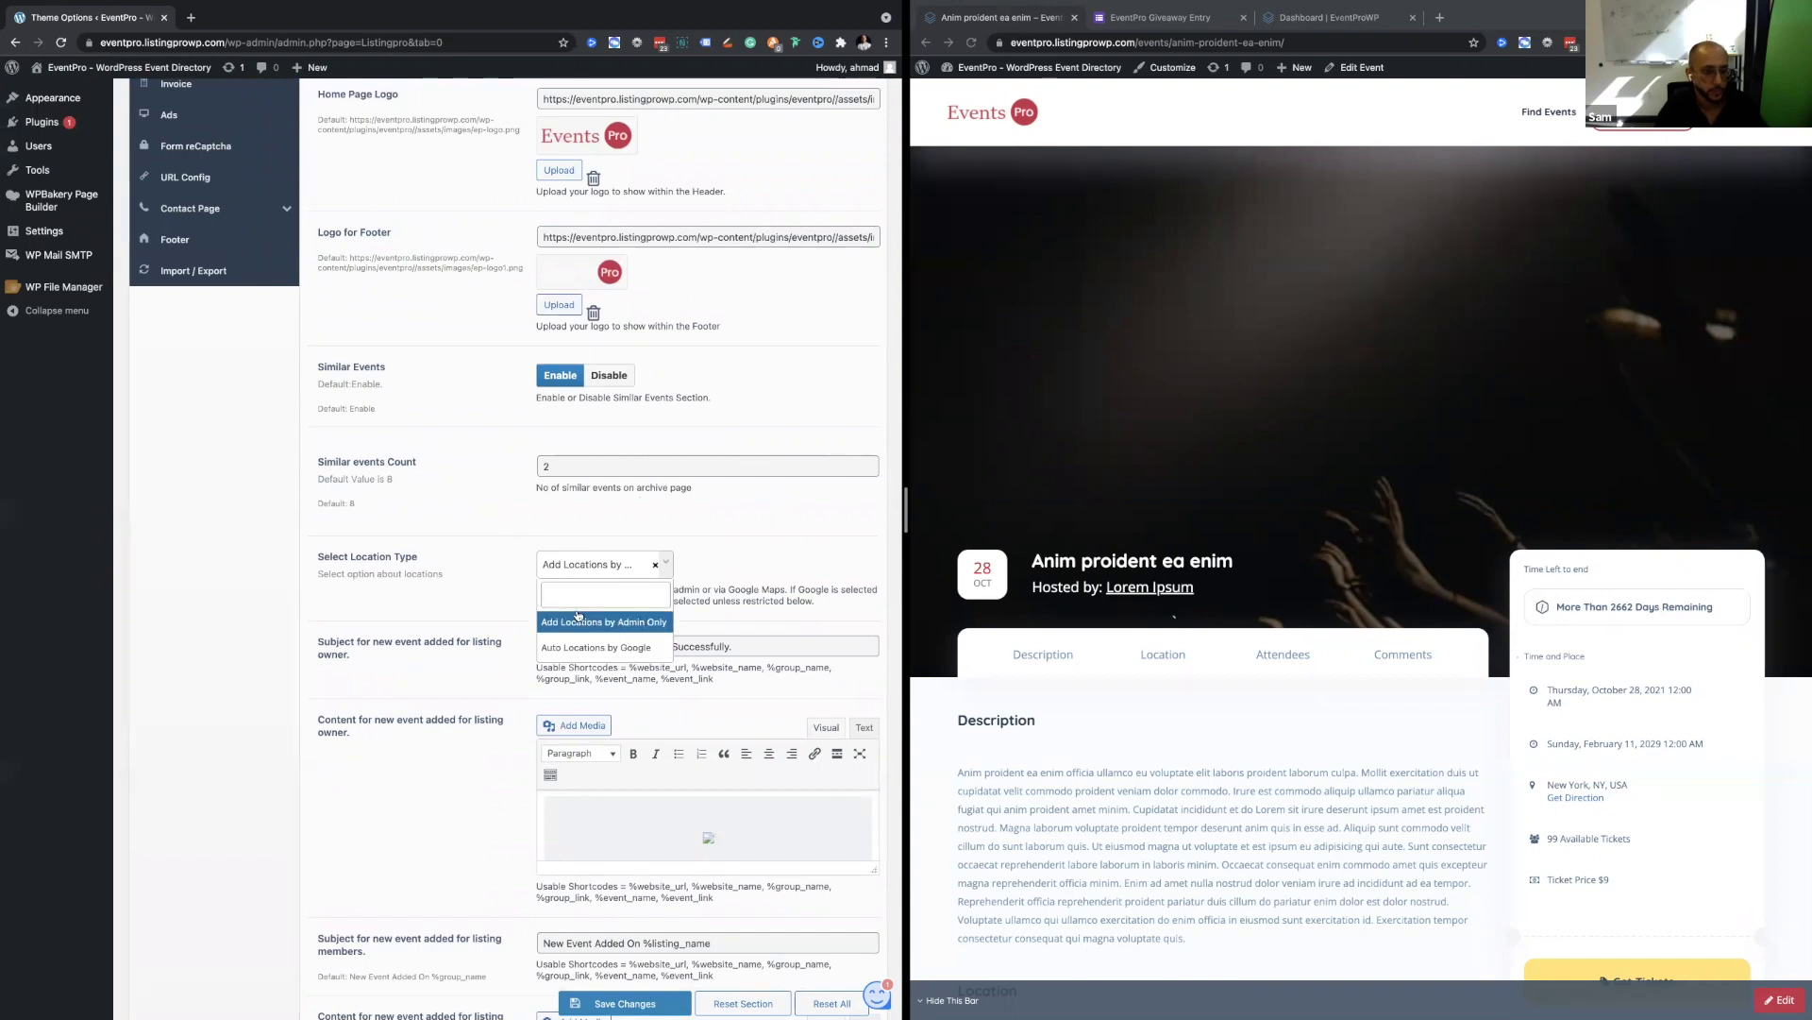
{"action": "left_click", "coordinate": [526, 518]}
Scroll back to the top and go to the EventPro Banner settings.
{"action": "scroll", "coordinate": [524, 517], "scroll_direction": "up", "scroll_amount": 2}
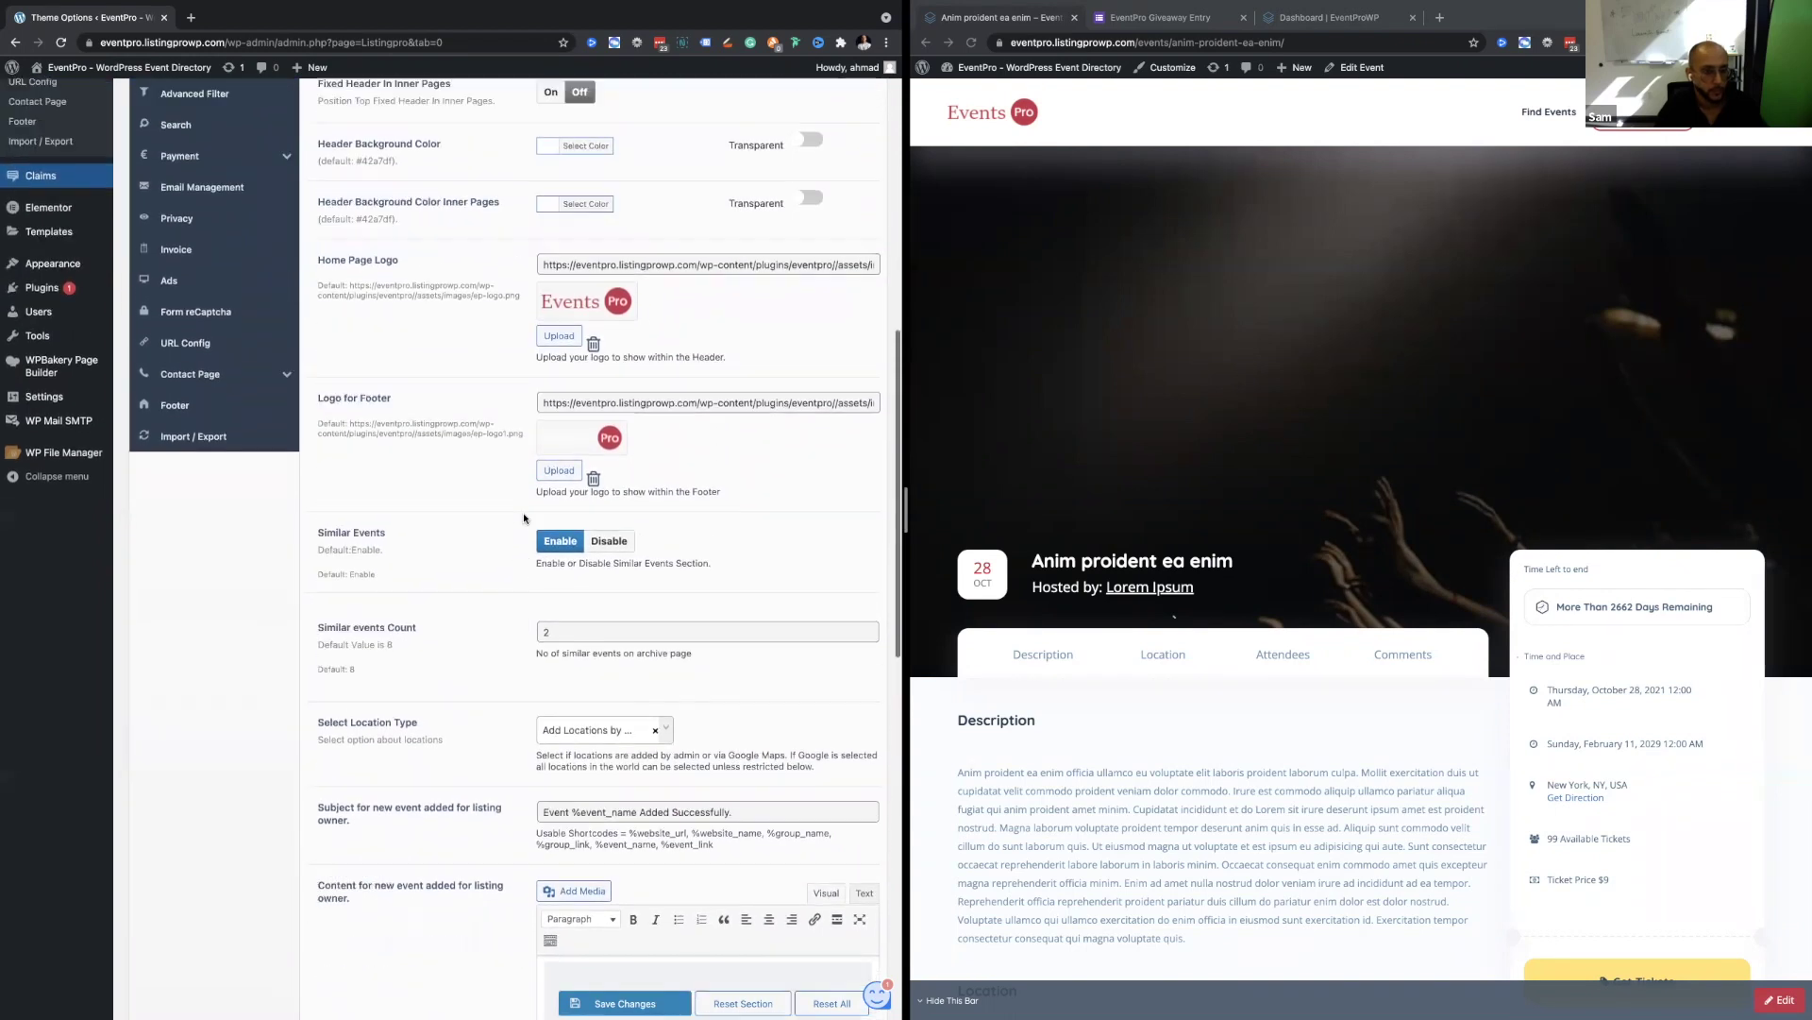
{"action": "scroll", "coordinate": [449, 631], "scroll_direction": "up", "scroll_amount": 2}
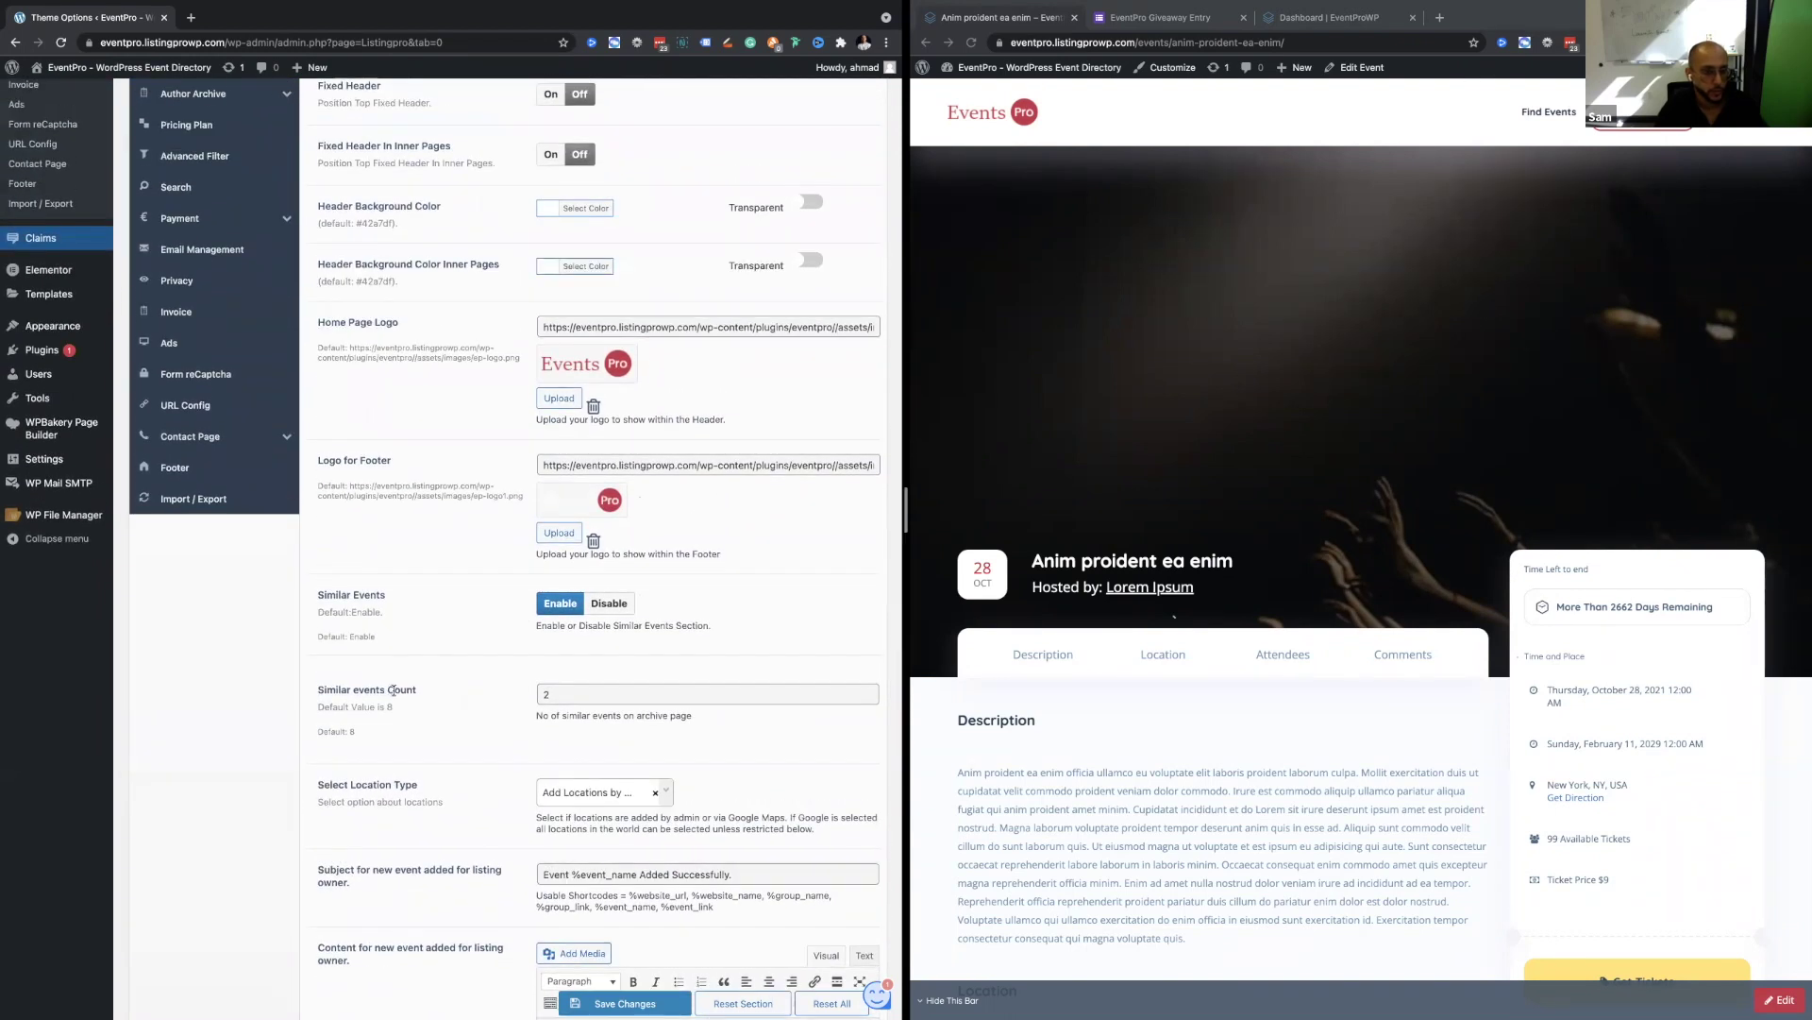
{"action": "scroll", "coordinate": [558, 615], "scroll_direction": "up", "scroll_amount": 3}
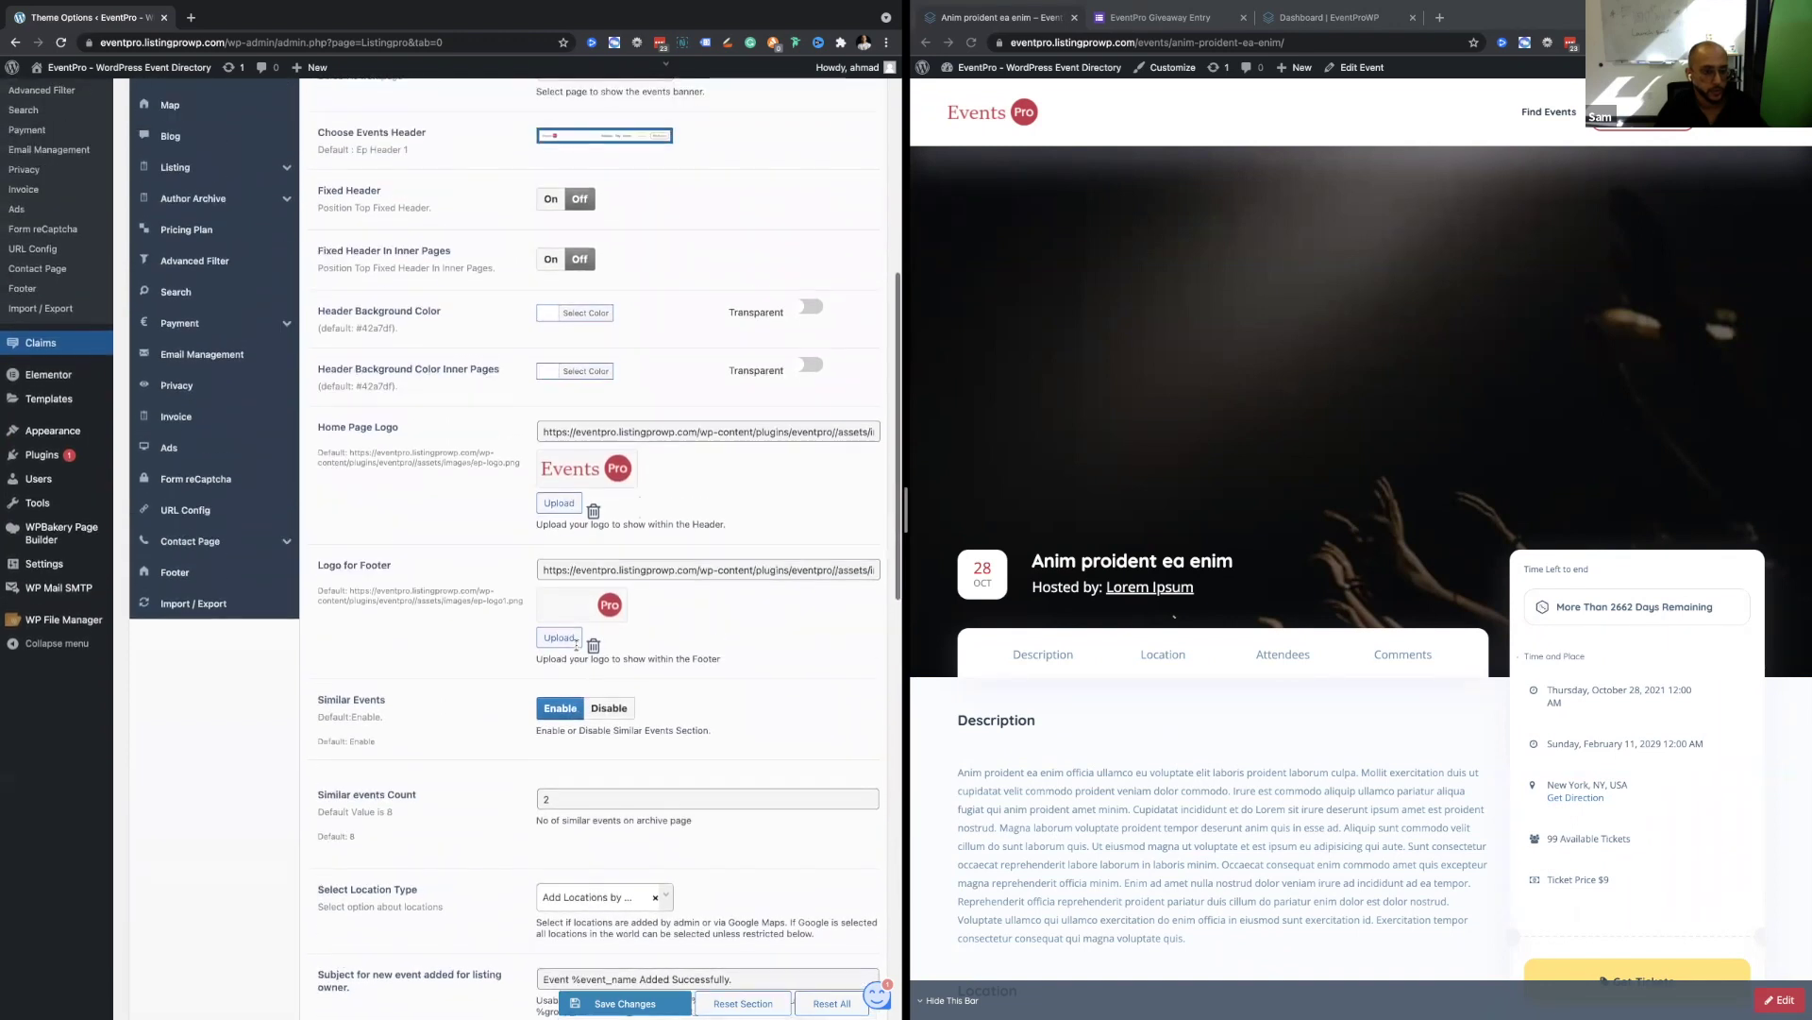
{"action": "scroll", "coordinate": [586, 672], "scroll_direction": "up", "scroll_amount": 4}
{"action": "scroll", "coordinate": [586, 672], "scroll_direction": "down", "scroll_amount": 12}
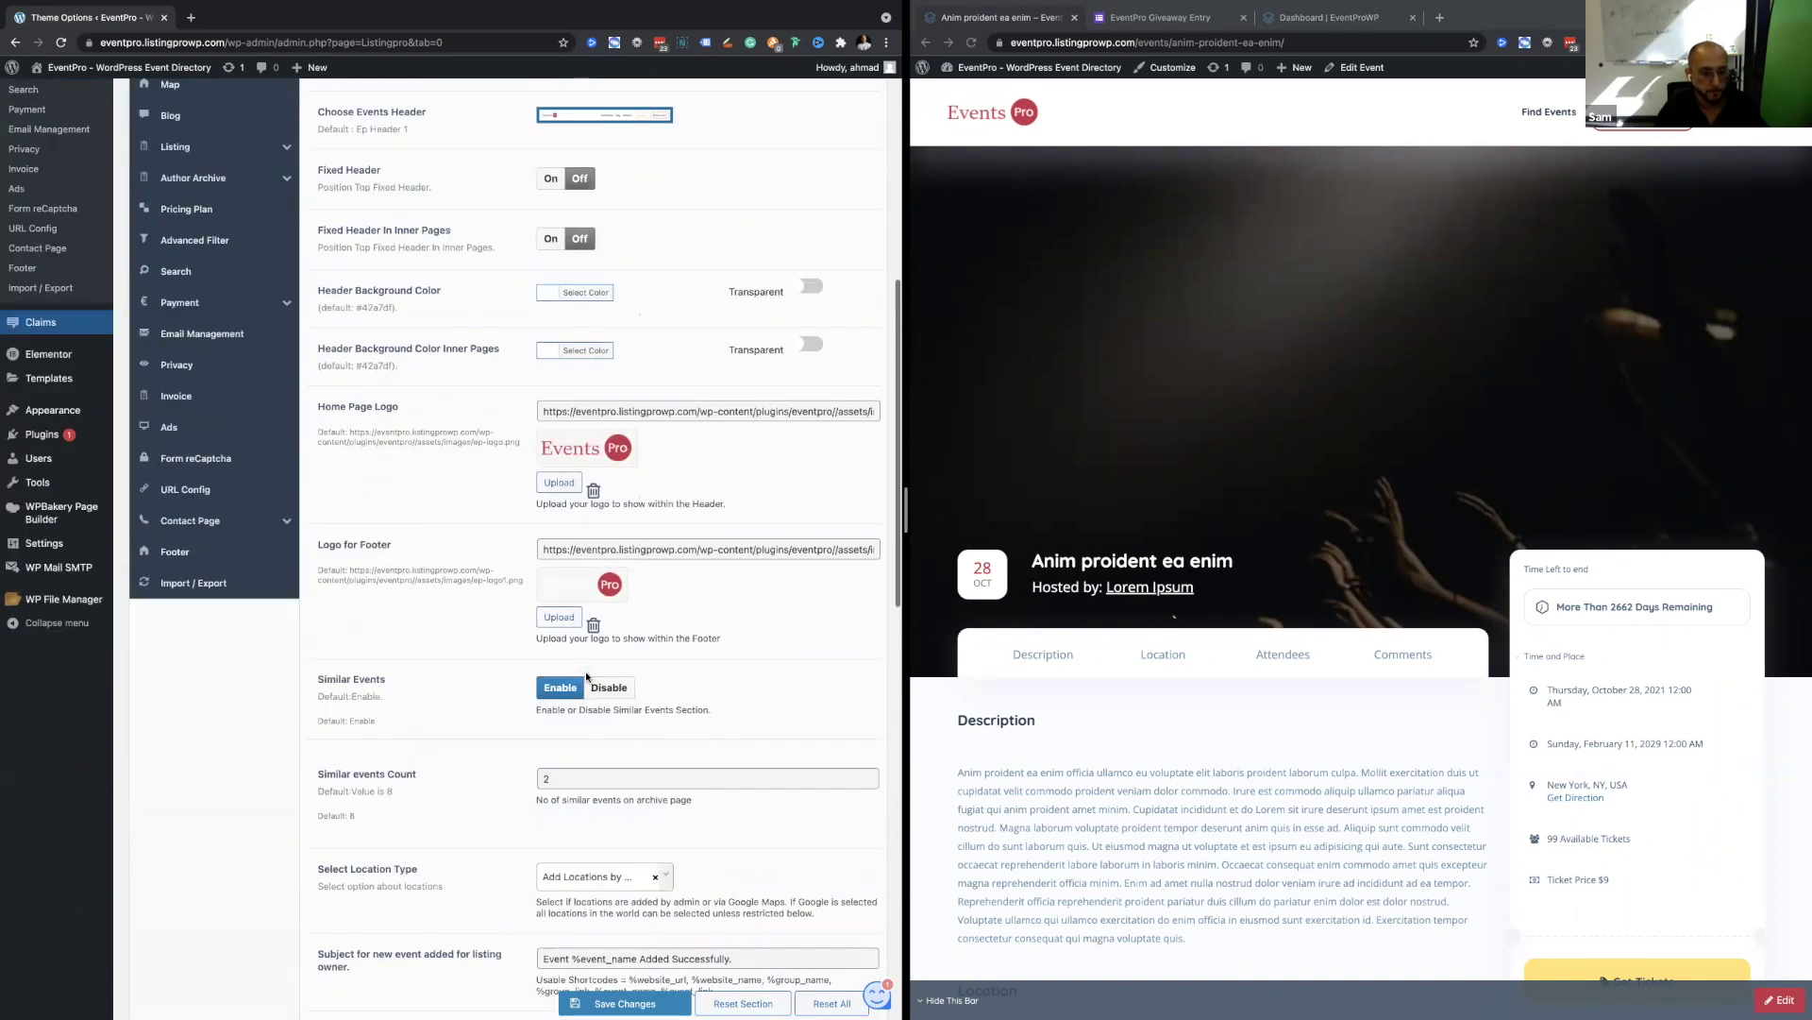
{"action": "scroll", "coordinate": [586, 672], "scroll_direction": "down", "scroll_amount": 8}
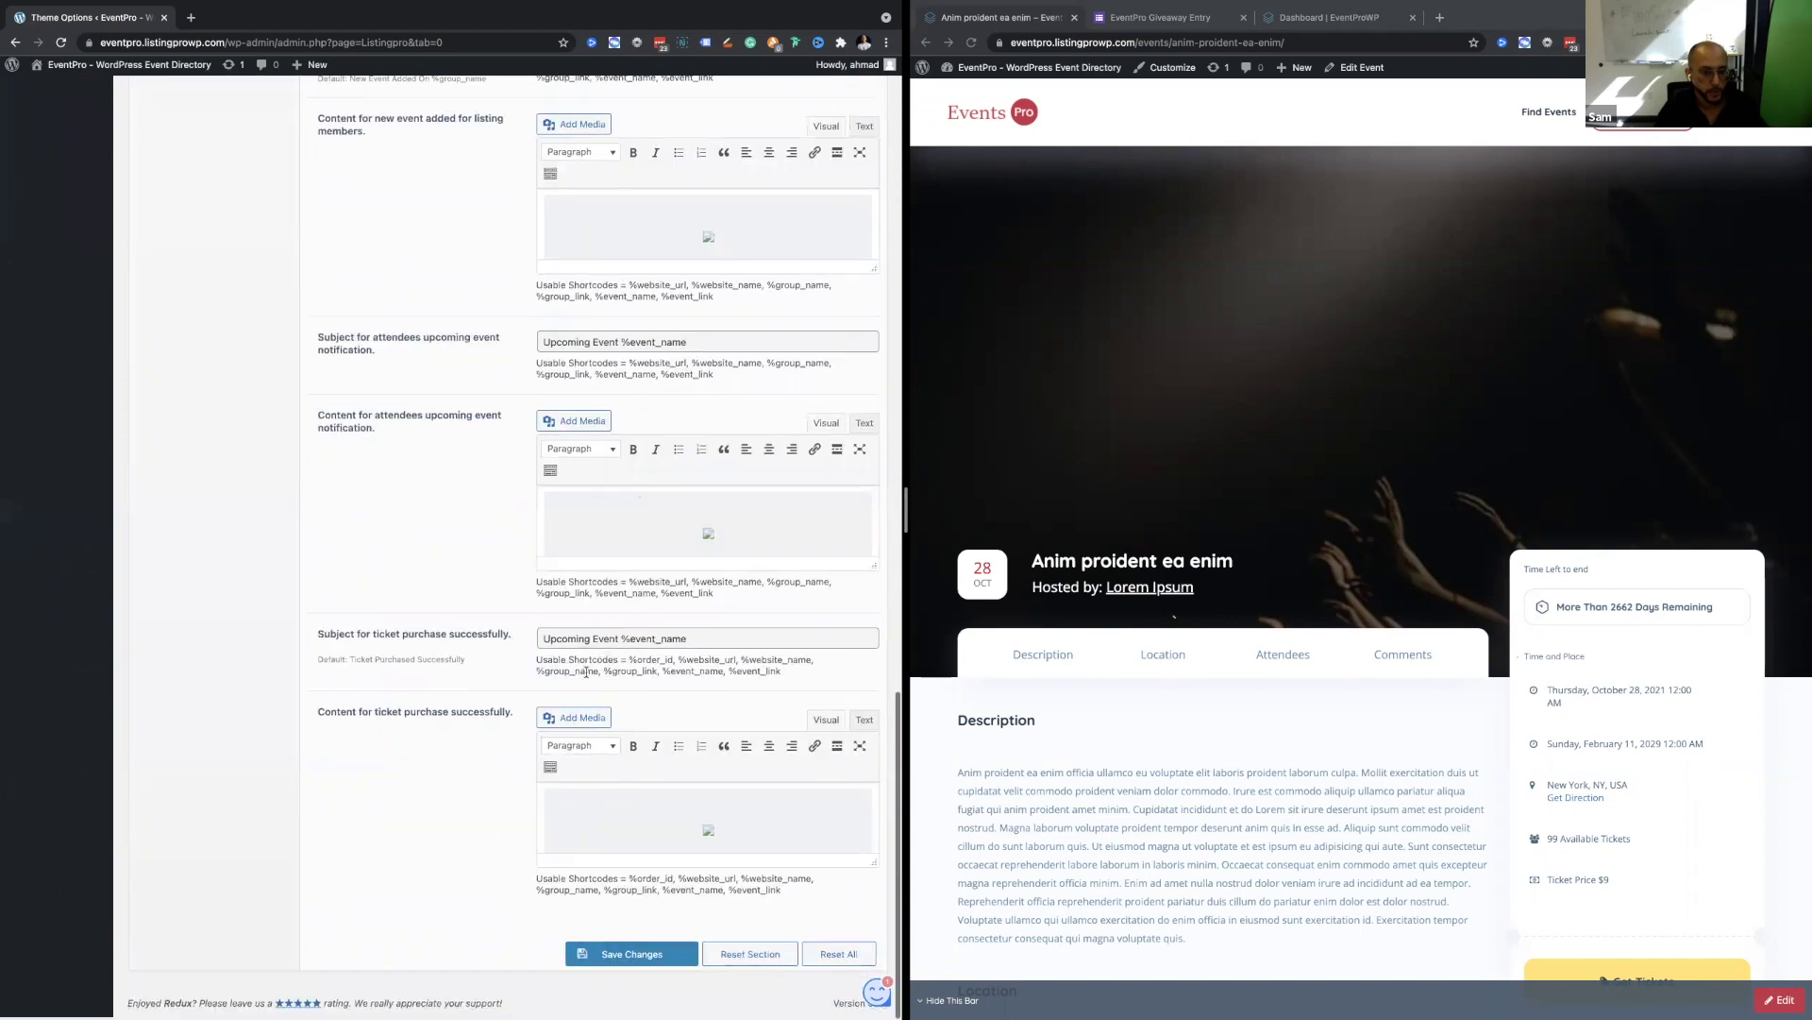
{"action": "scroll", "coordinate": [587, 672], "scroll_direction": "up", "scroll_amount": 10}
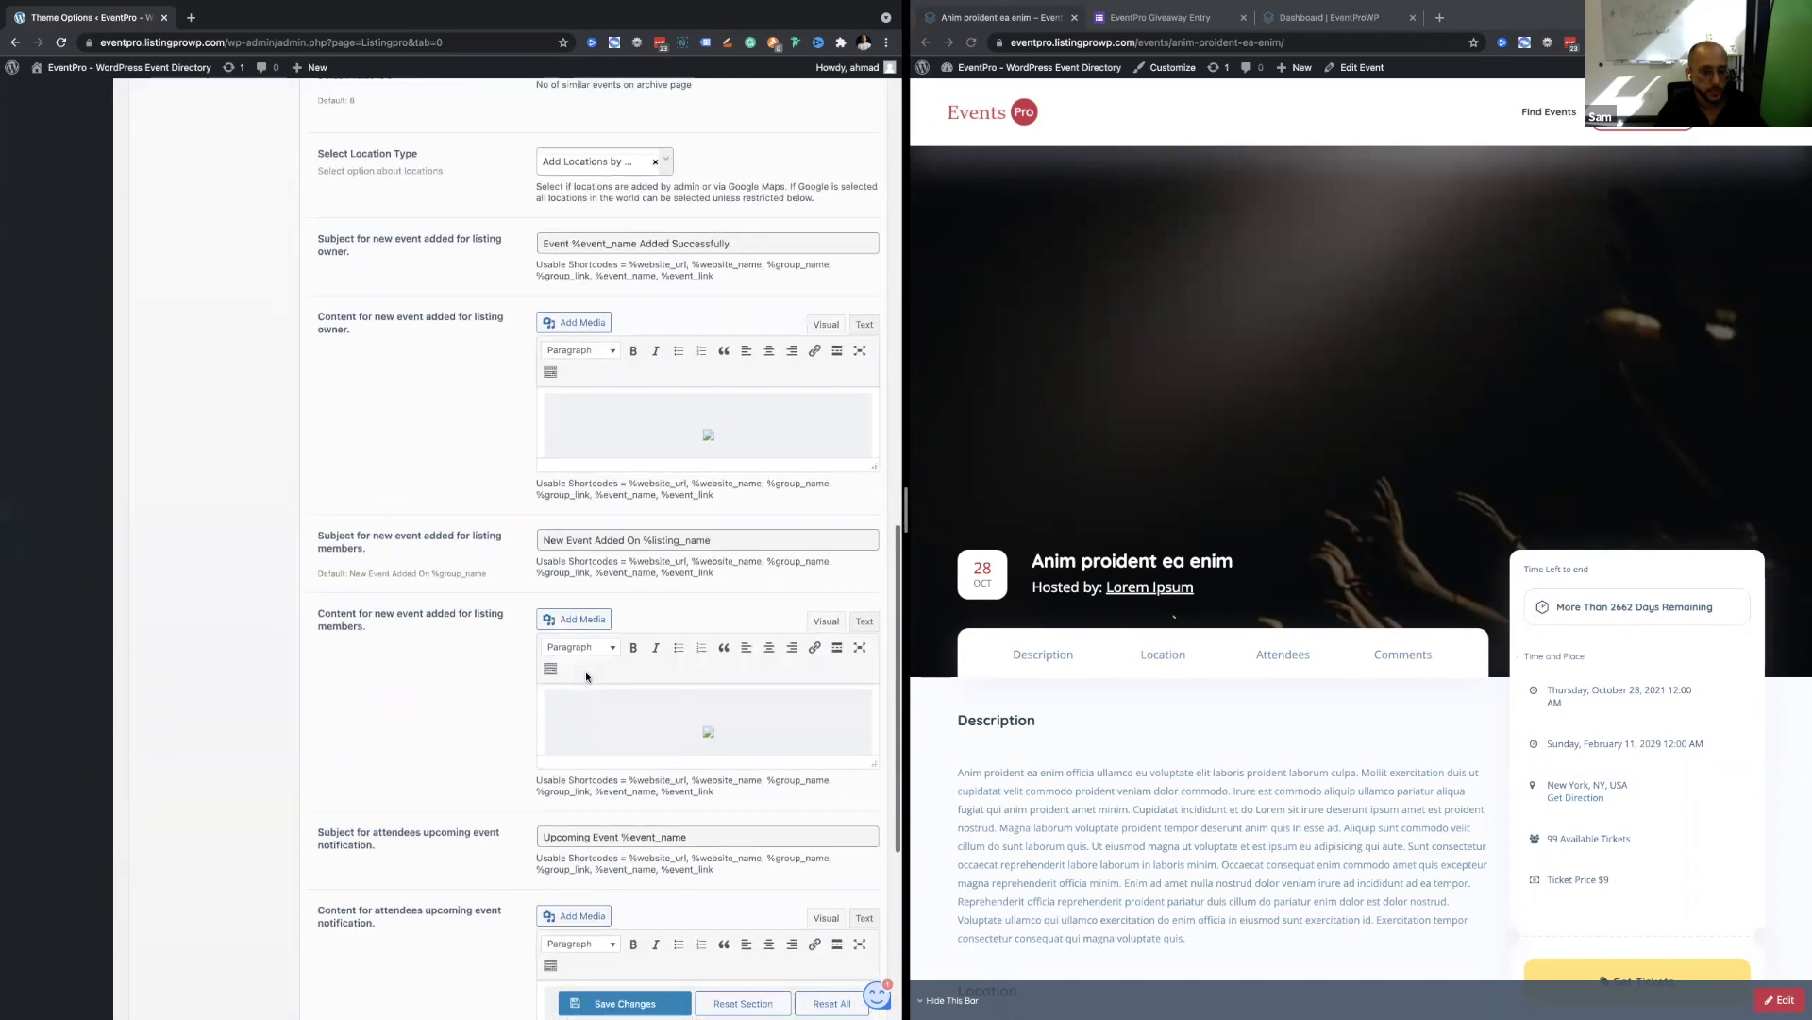
{"action": "scroll", "coordinate": [586, 672], "scroll_direction": "up", "scroll_amount": 5}
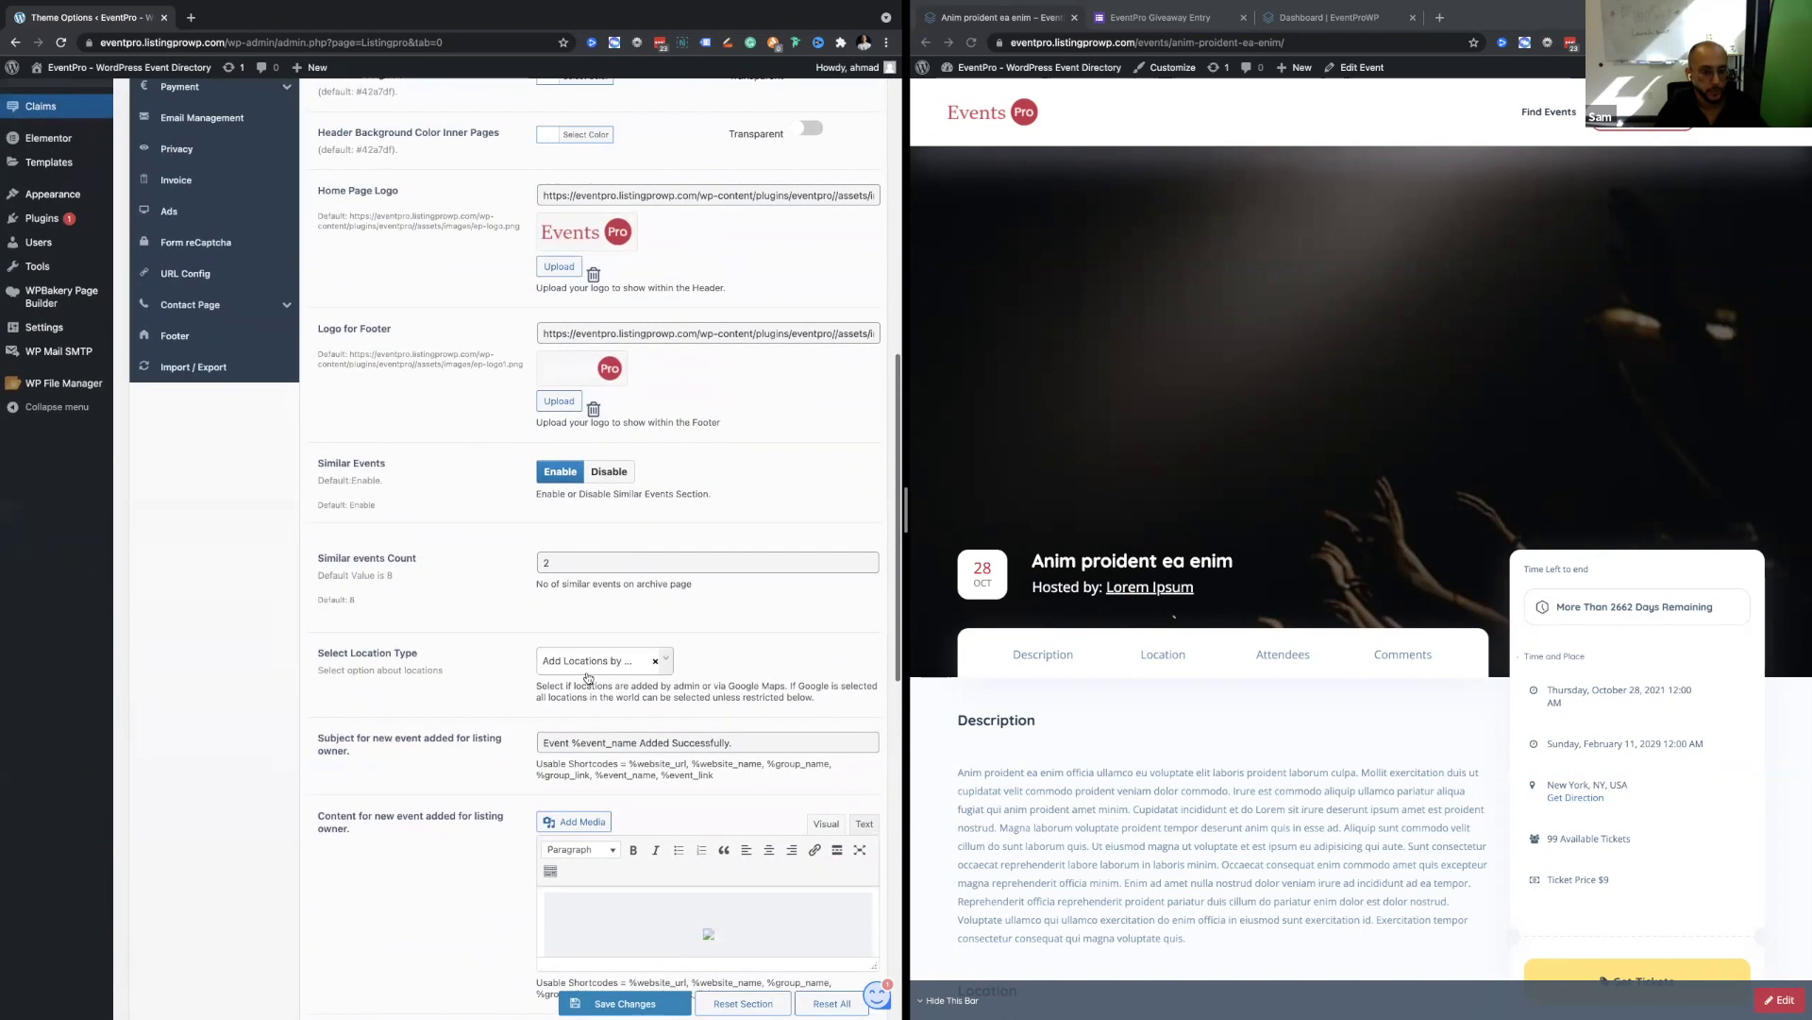
{"action": "scroll", "coordinate": [586, 675], "scroll_direction": "up", "scroll_amount": 7}
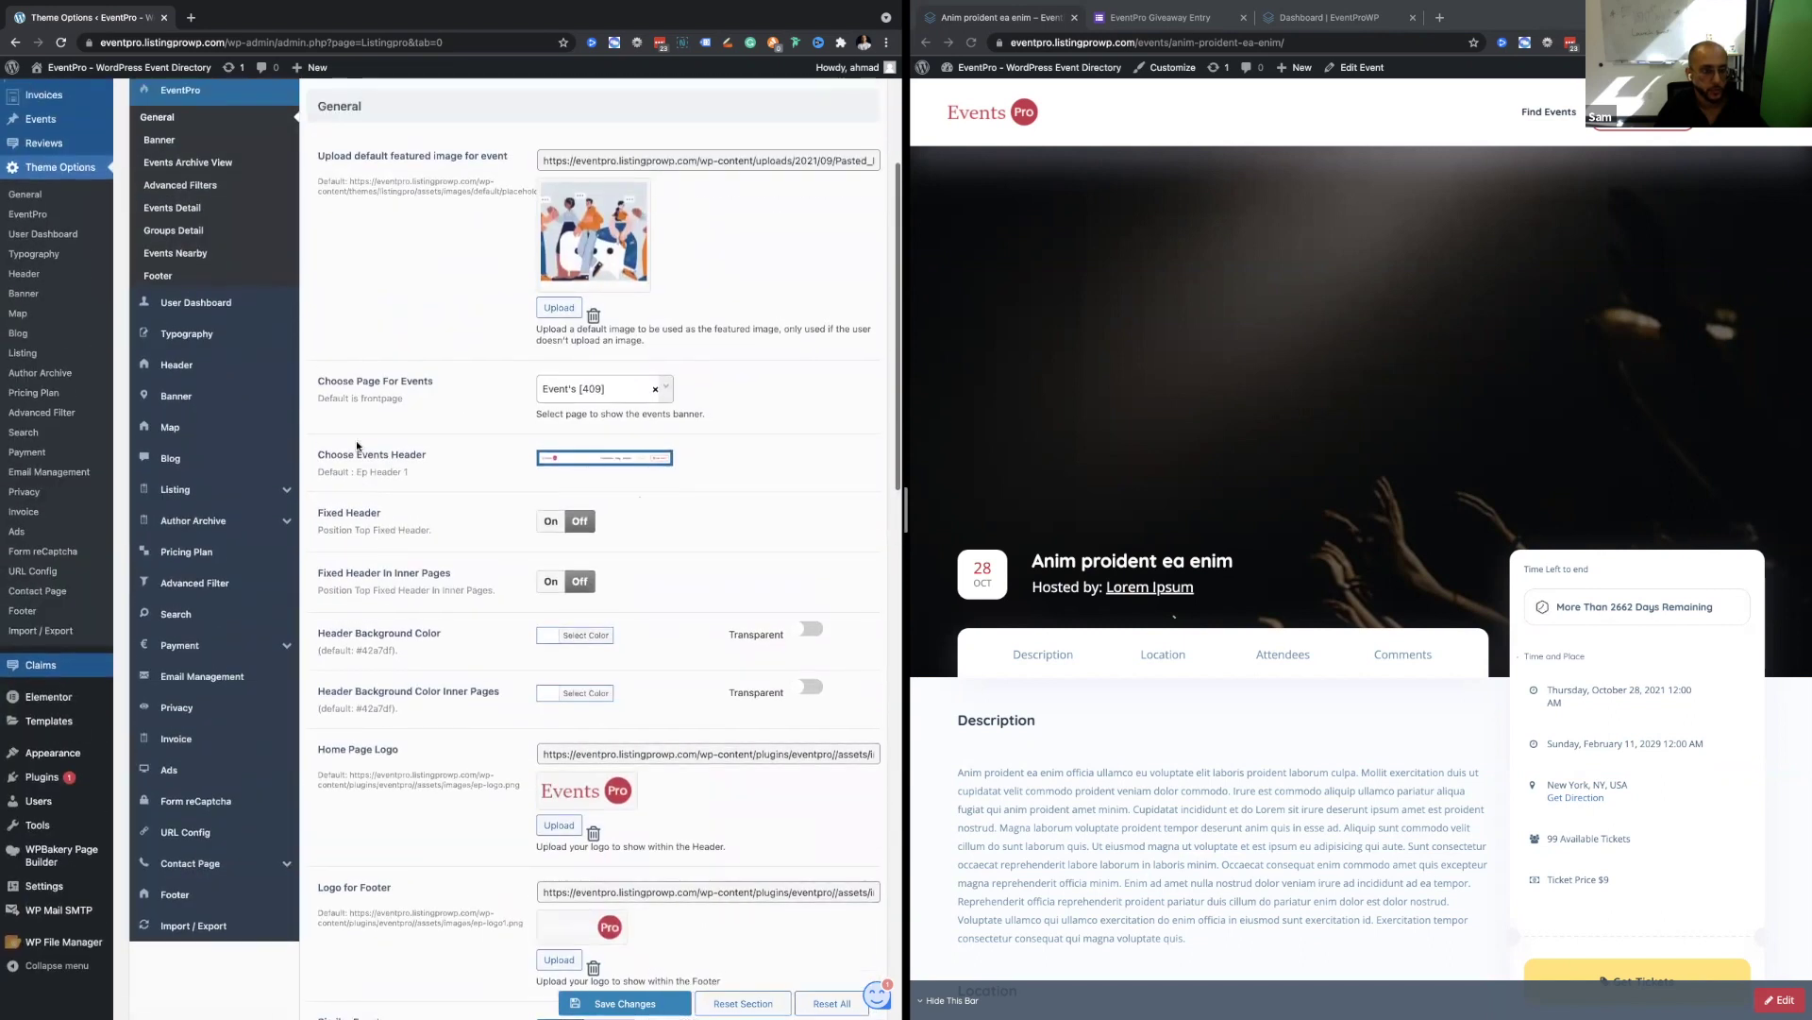
{"action": "scroll", "coordinate": [361, 321], "scroll_direction": "up", "scroll_amount": 1}
{"action": "left_click", "coordinate": [158, 284]}
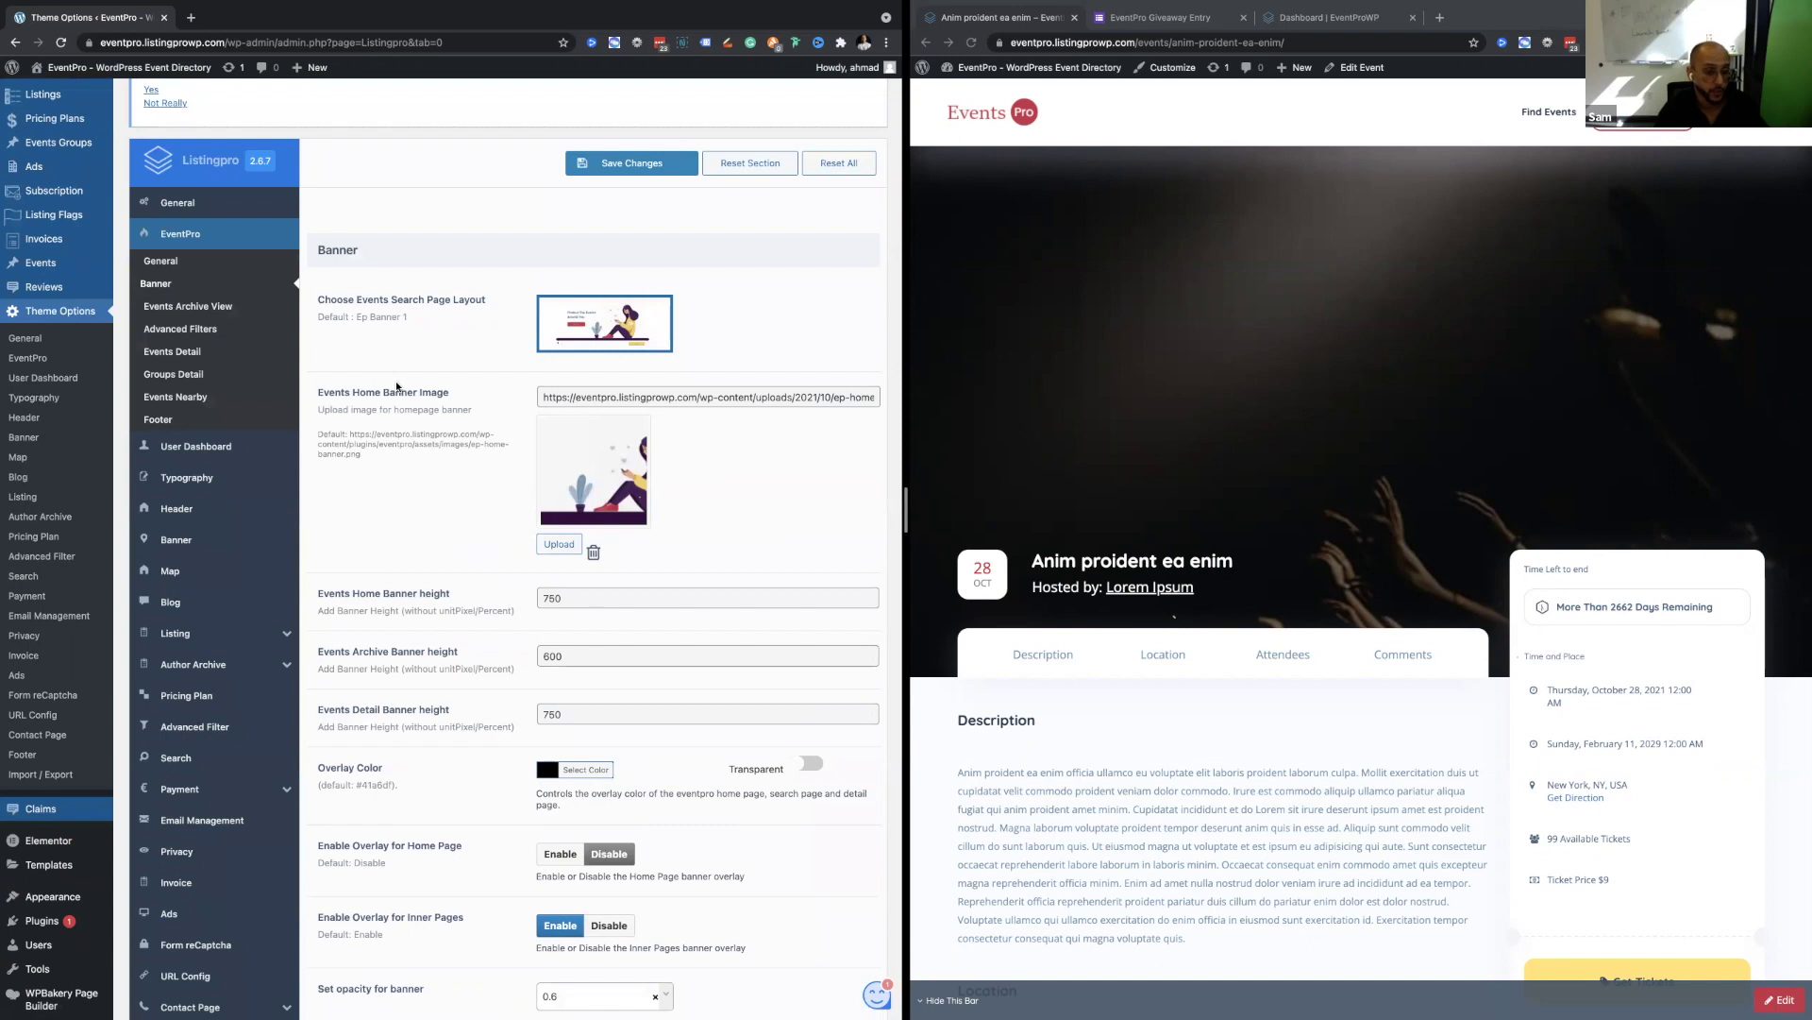
Review the banner heights of 750, 600 and 750, then switch to Events Archive View.
{"action": "scroll", "coordinate": [408, 434], "scroll_direction": "down", "scroll_amount": 1}
{"action": "scroll", "coordinate": [410, 444], "scroll_direction": "down", "scroll_amount": 4}
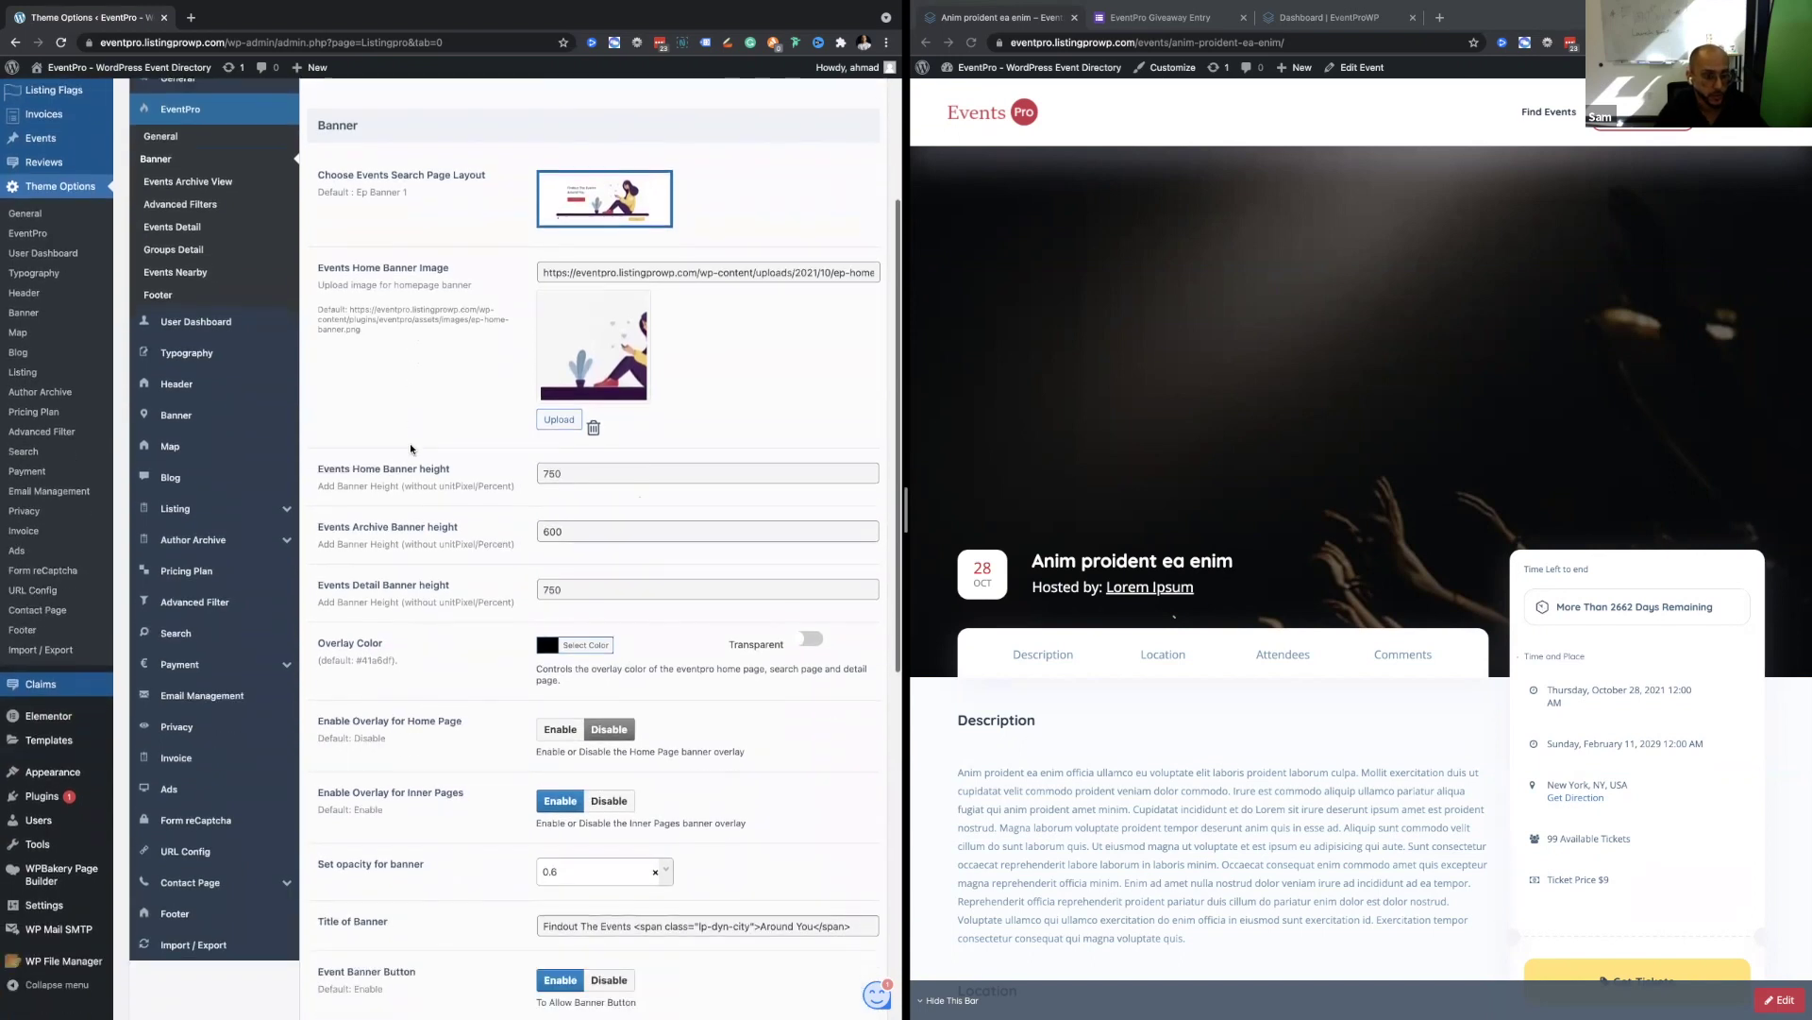
{"action": "scroll", "coordinate": [410, 444], "scroll_direction": "up", "scroll_amount": 4}
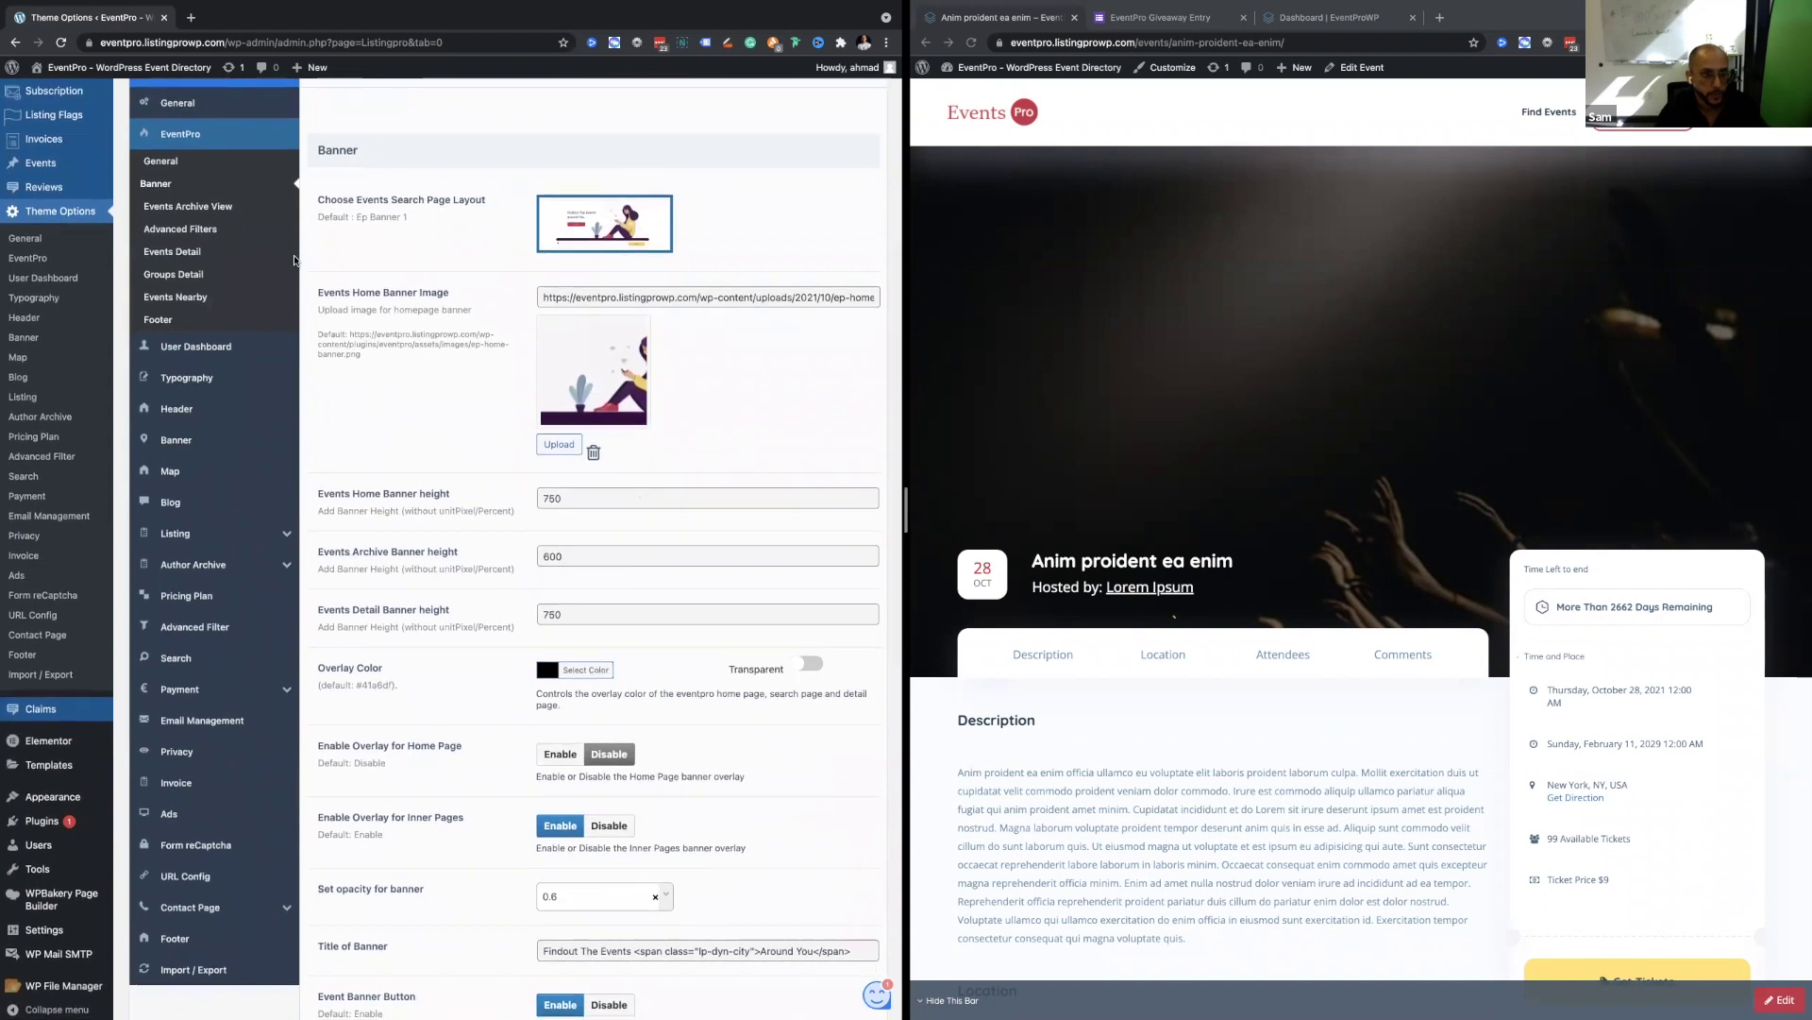
{"action": "scroll", "coordinate": [489, 504], "scroll_direction": "down", "scroll_amount": 10}
{"action": "scroll", "coordinate": [489, 504], "scroll_direction": "up", "scroll_amount": 3}
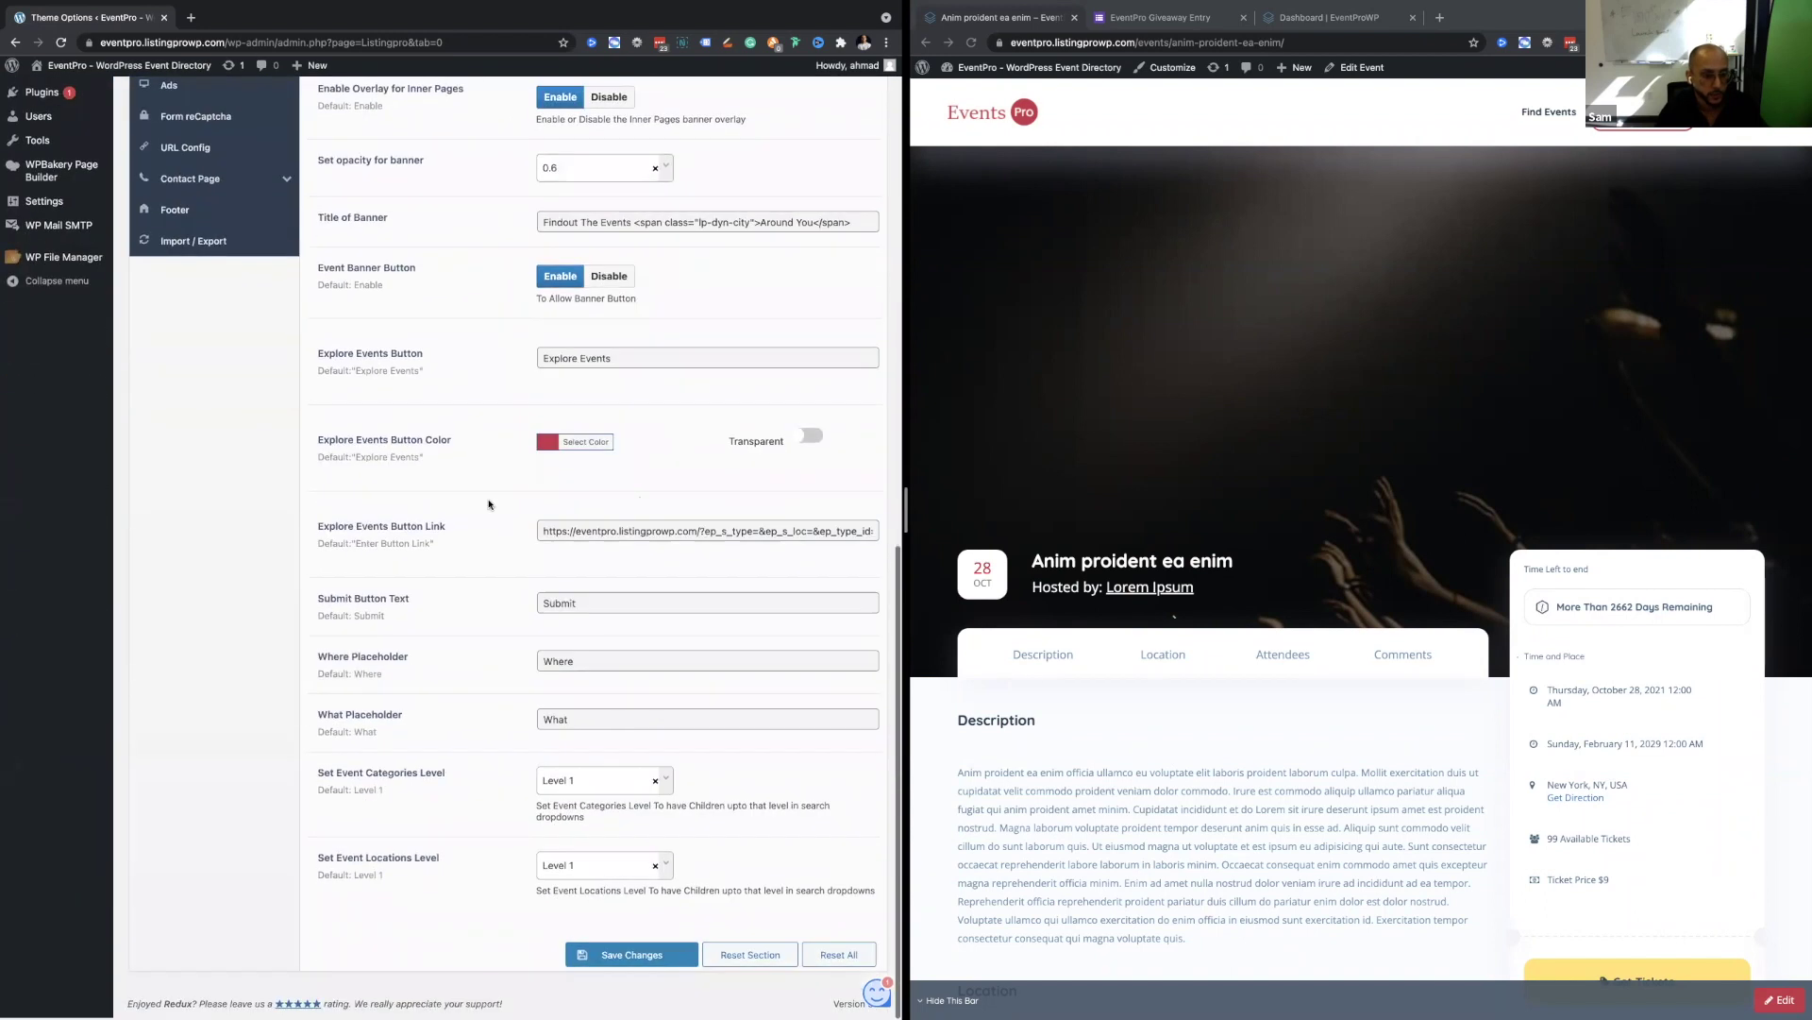
{"action": "scroll", "coordinate": [489, 504], "scroll_direction": "up", "scroll_amount": 12}
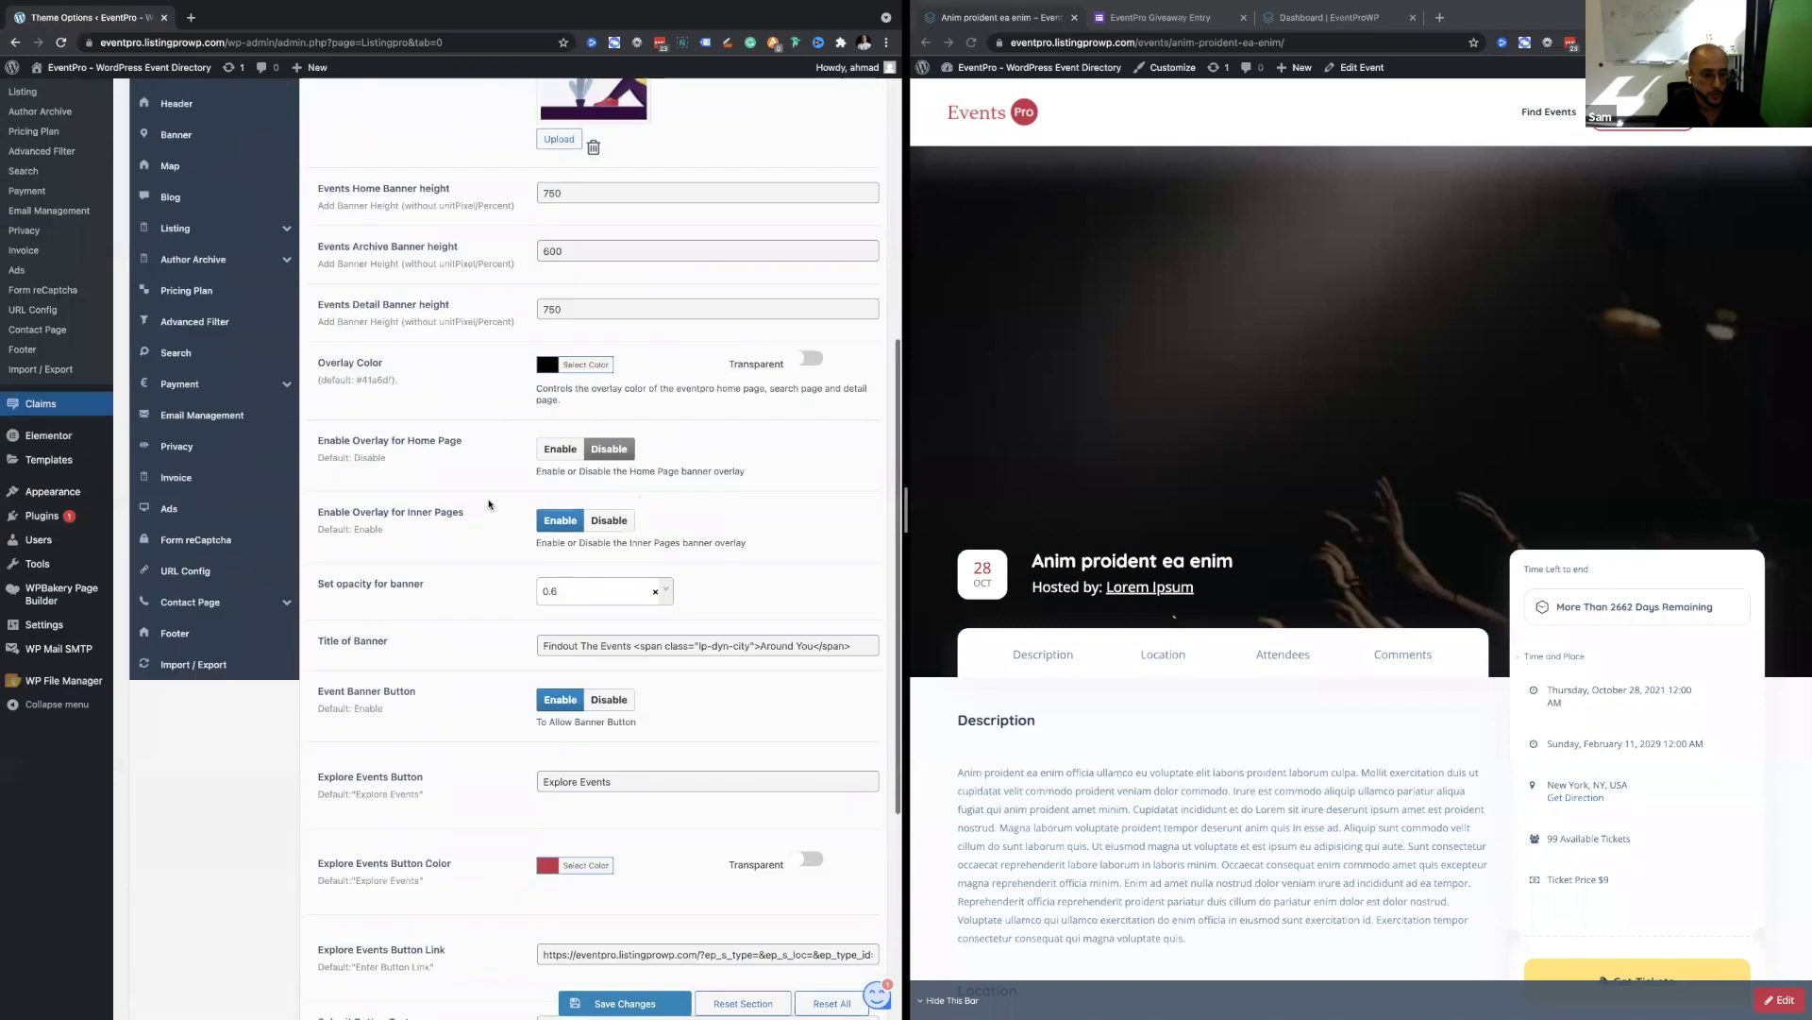
{"action": "left_click", "coordinate": [245, 468]}
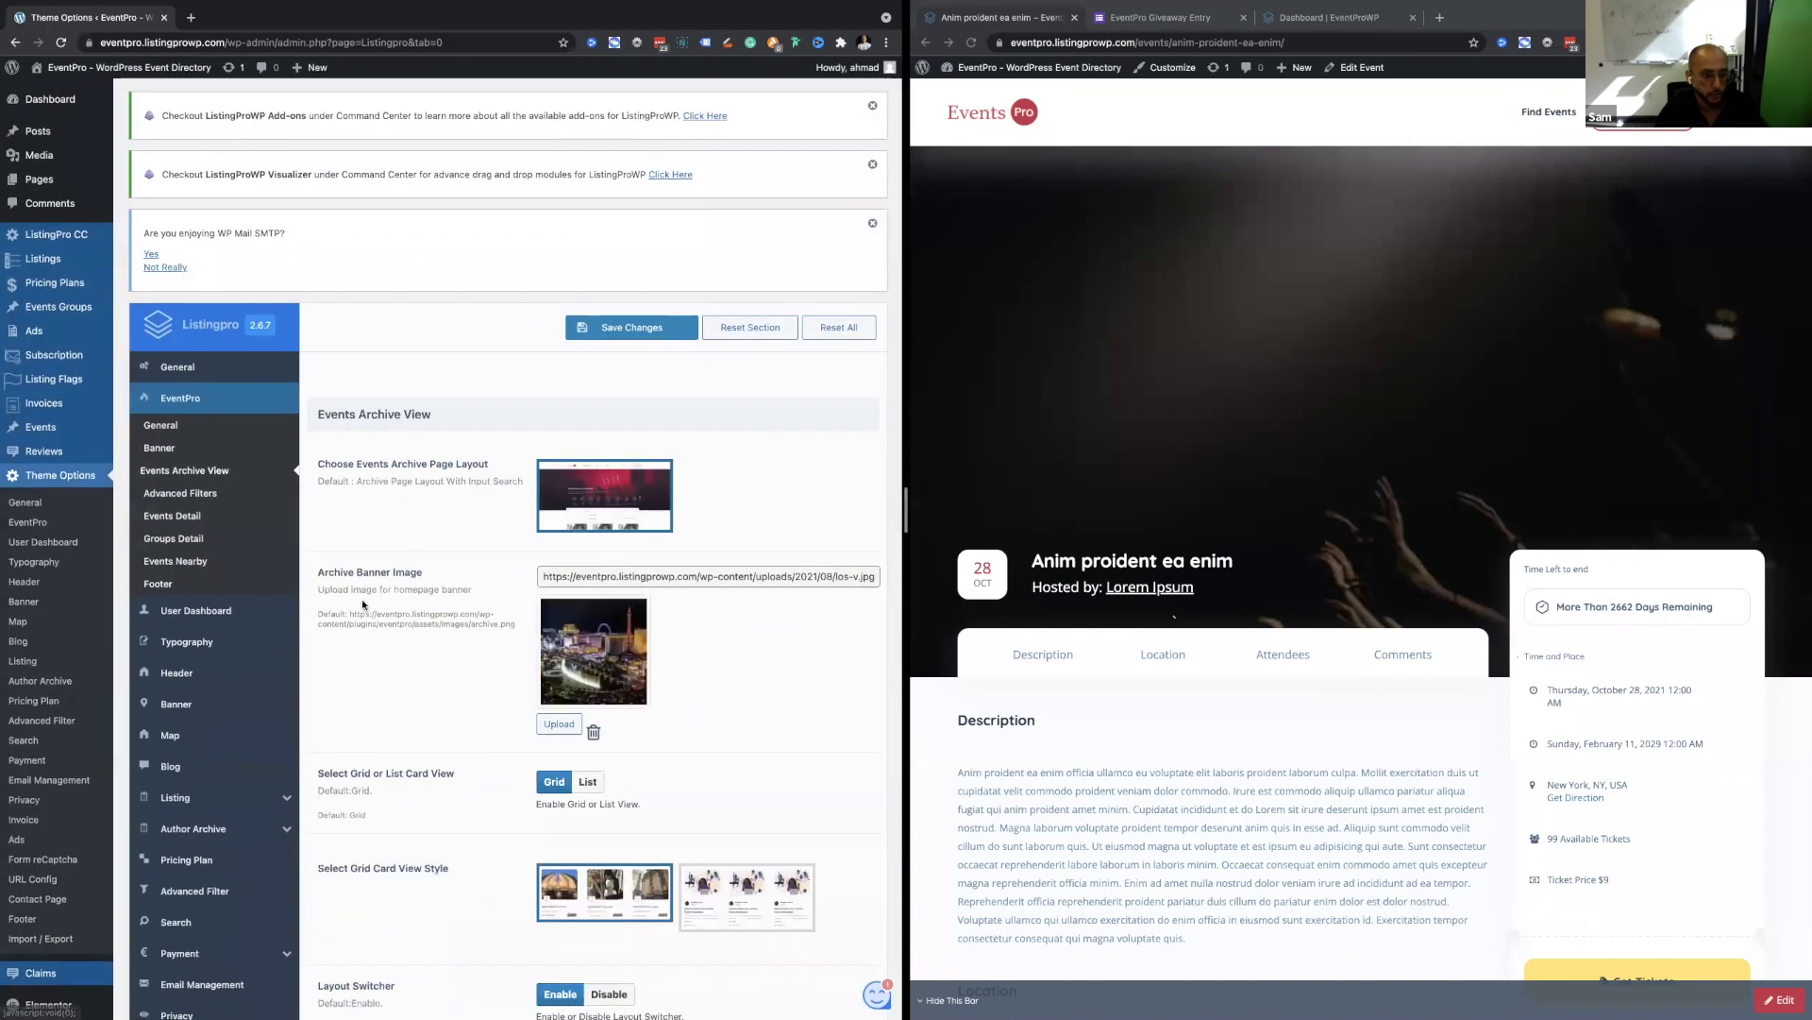
Check Order of Events and Events Order By, keeping Ascending Order by Date, then open Advanced Filters.
{"action": "scroll", "coordinate": [361, 599], "scroll_direction": "down", "scroll_amount": 4}
{"action": "scroll", "coordinate": [364, 606], "scroll_direction": "down", "scroll_amount": 1}
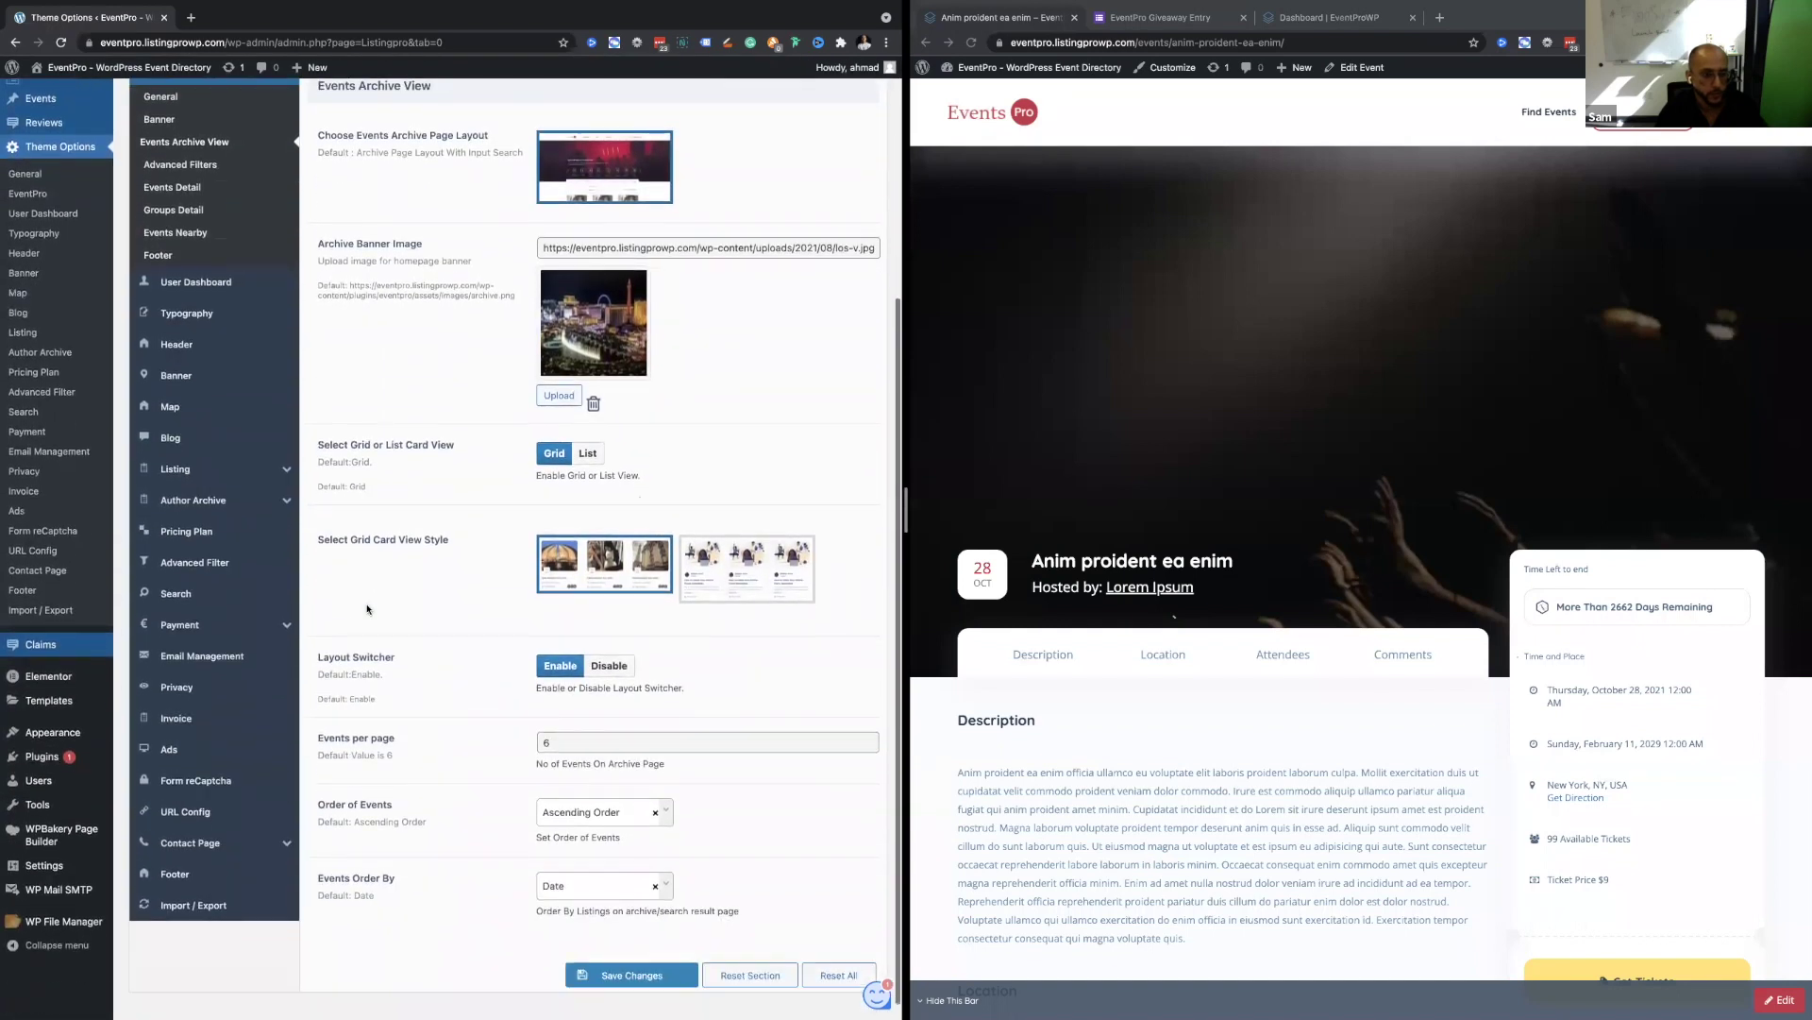
{"action": "left_click", "coordinate": [564, 798]}
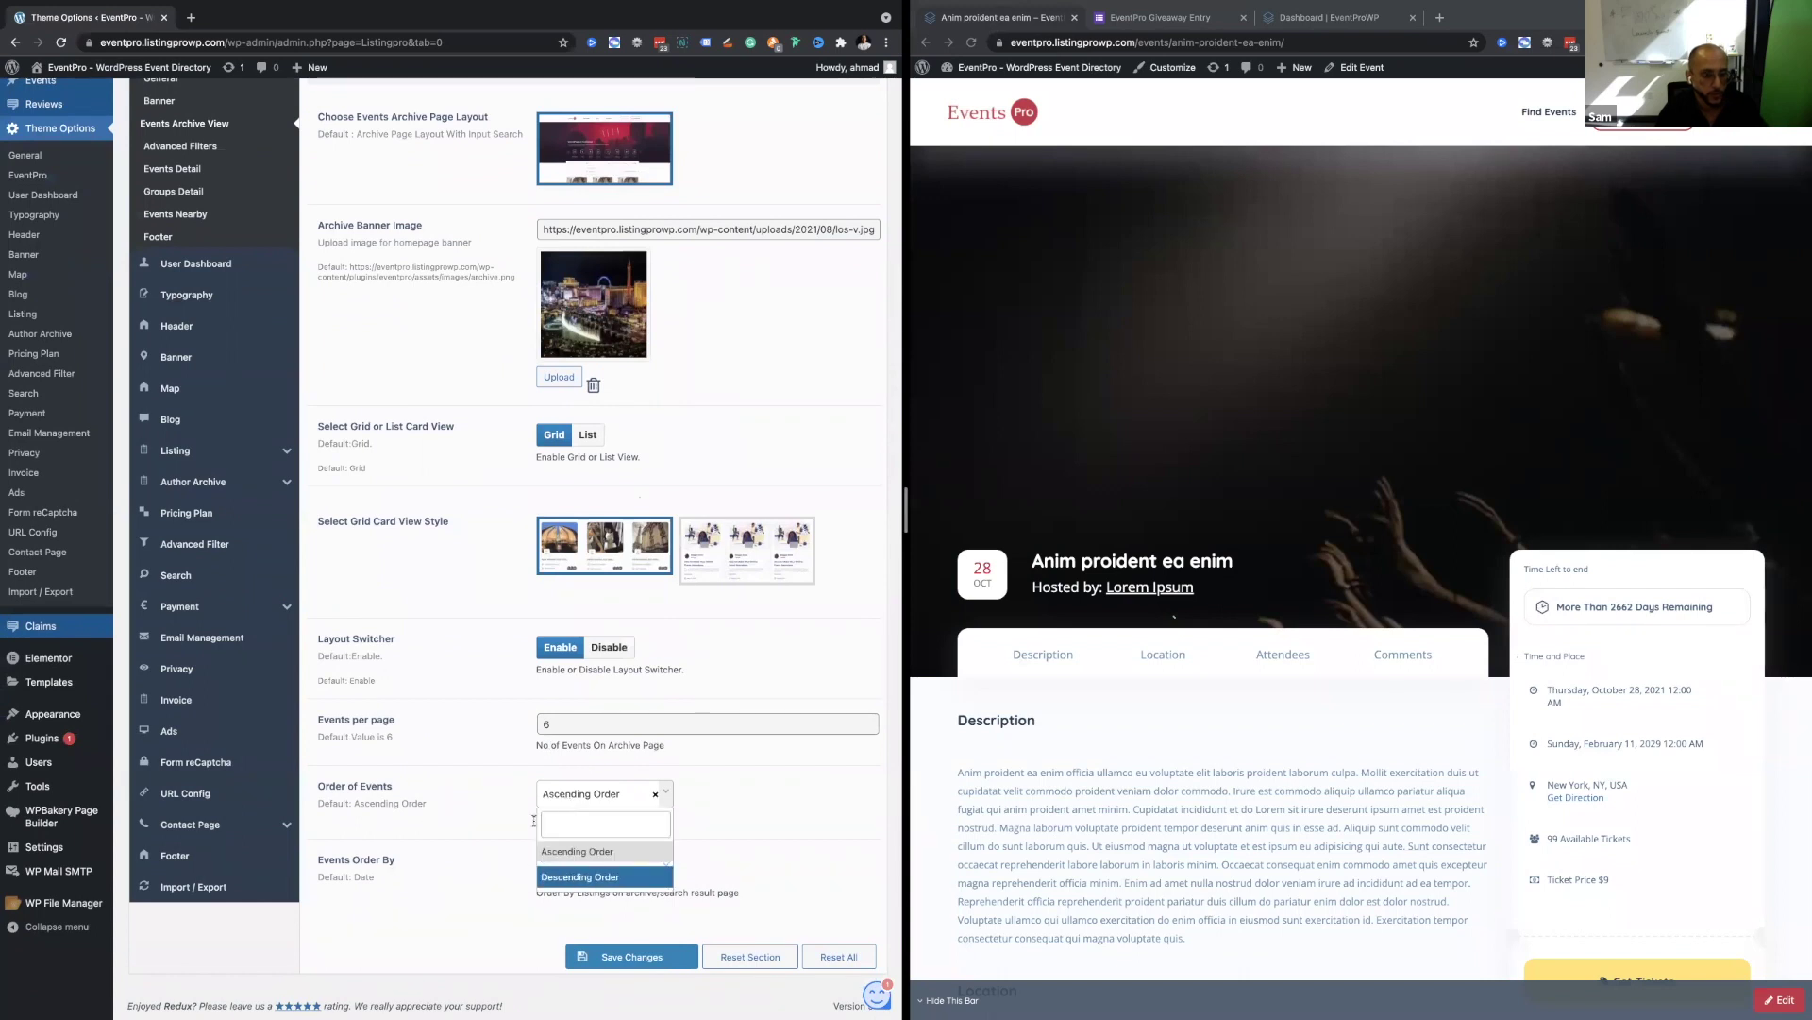
{"action": "left_click", "coordinate": [507, 831]}
{"action": "left_click", "coordinate": [559, 861]}
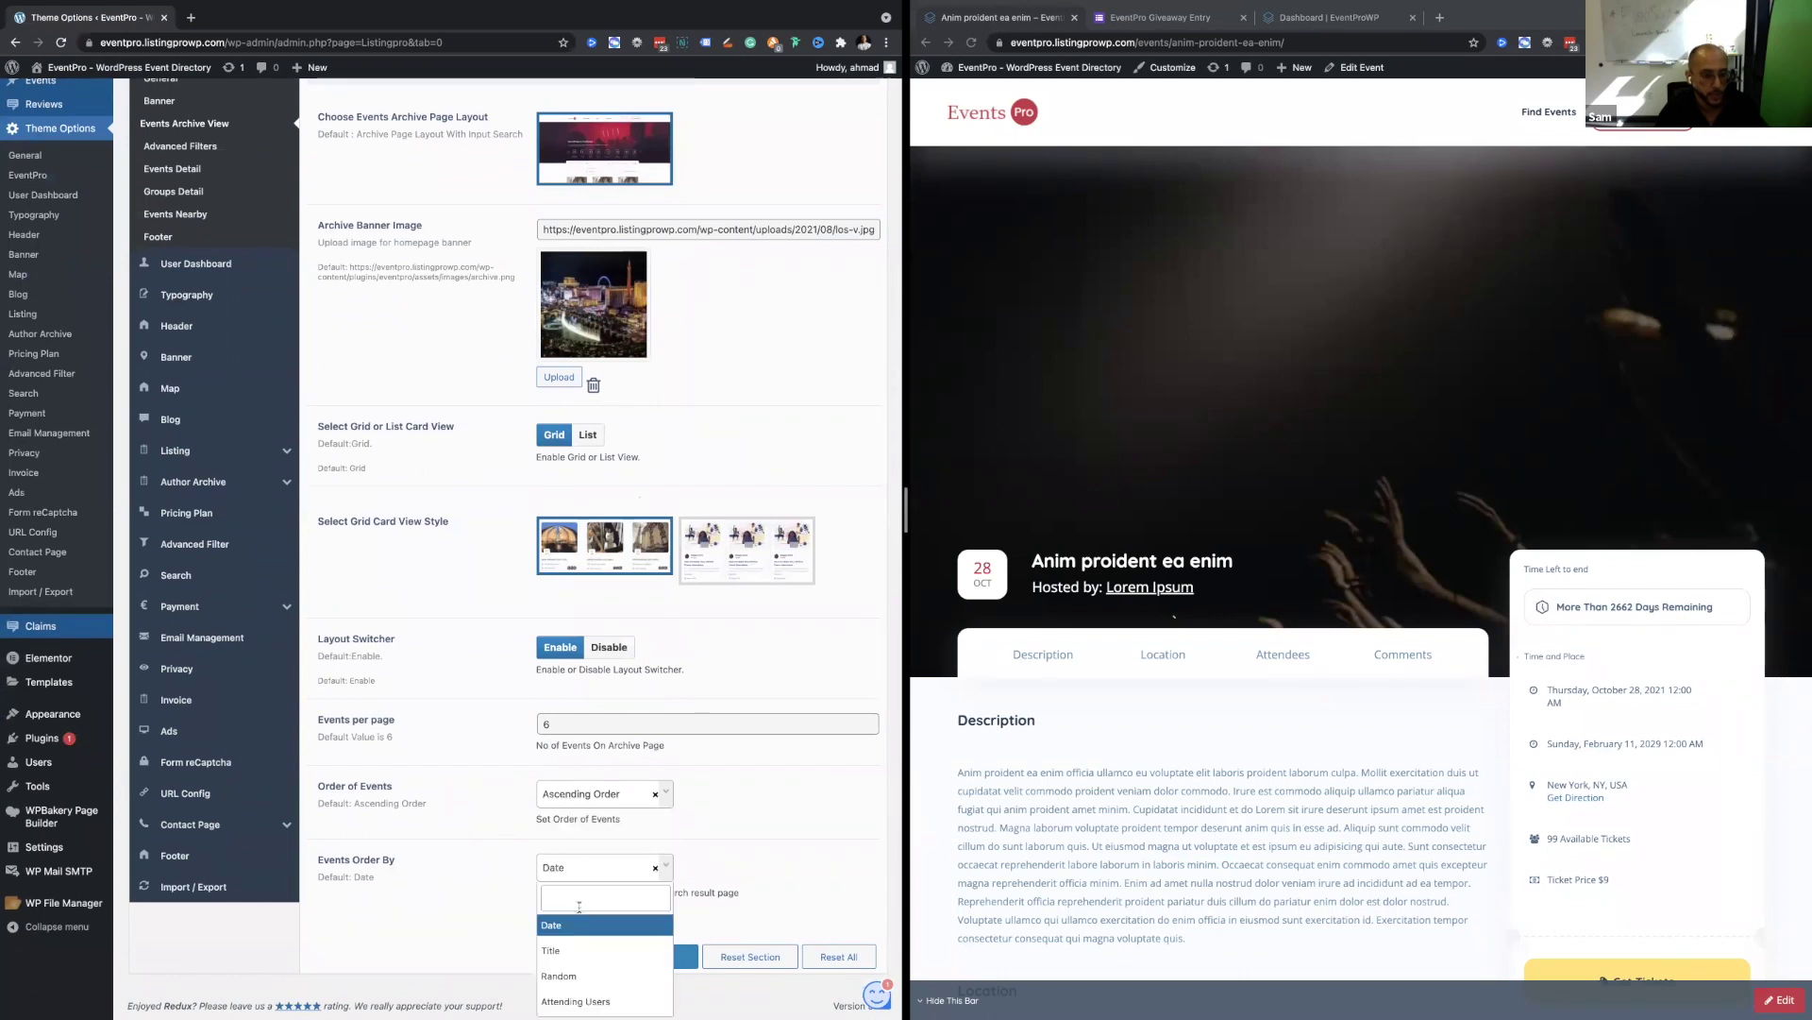
{"action": "scroll", "coordinate": [587, 987], "scroll_direction": "up", "scroll_amount": 5}
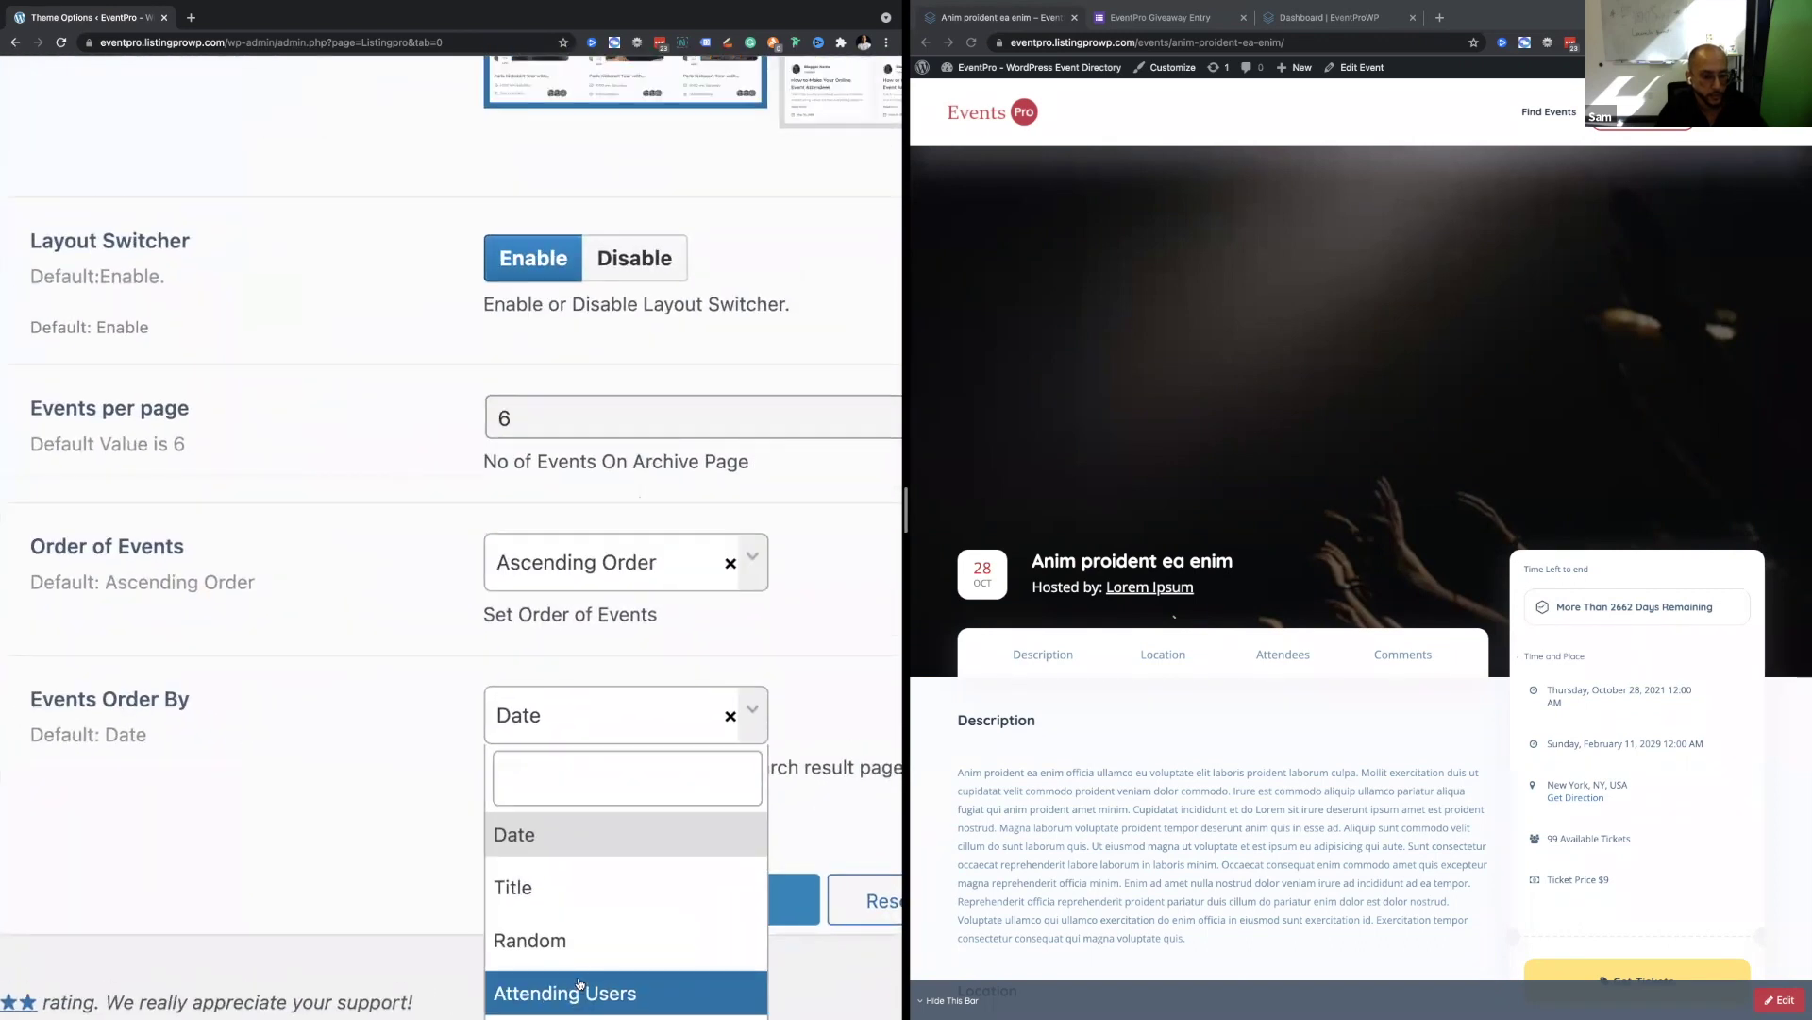
{"action": "scroll", "coordinate": [579, 985], "scroll_direction": "down", "scroll_amount": 5}
{"action": "left_click", "coordinate": [469, 796]}
{"action": "scroll", "coordinate": [412, 531], "scroll_direction": "up", "scroll_amount": 3}
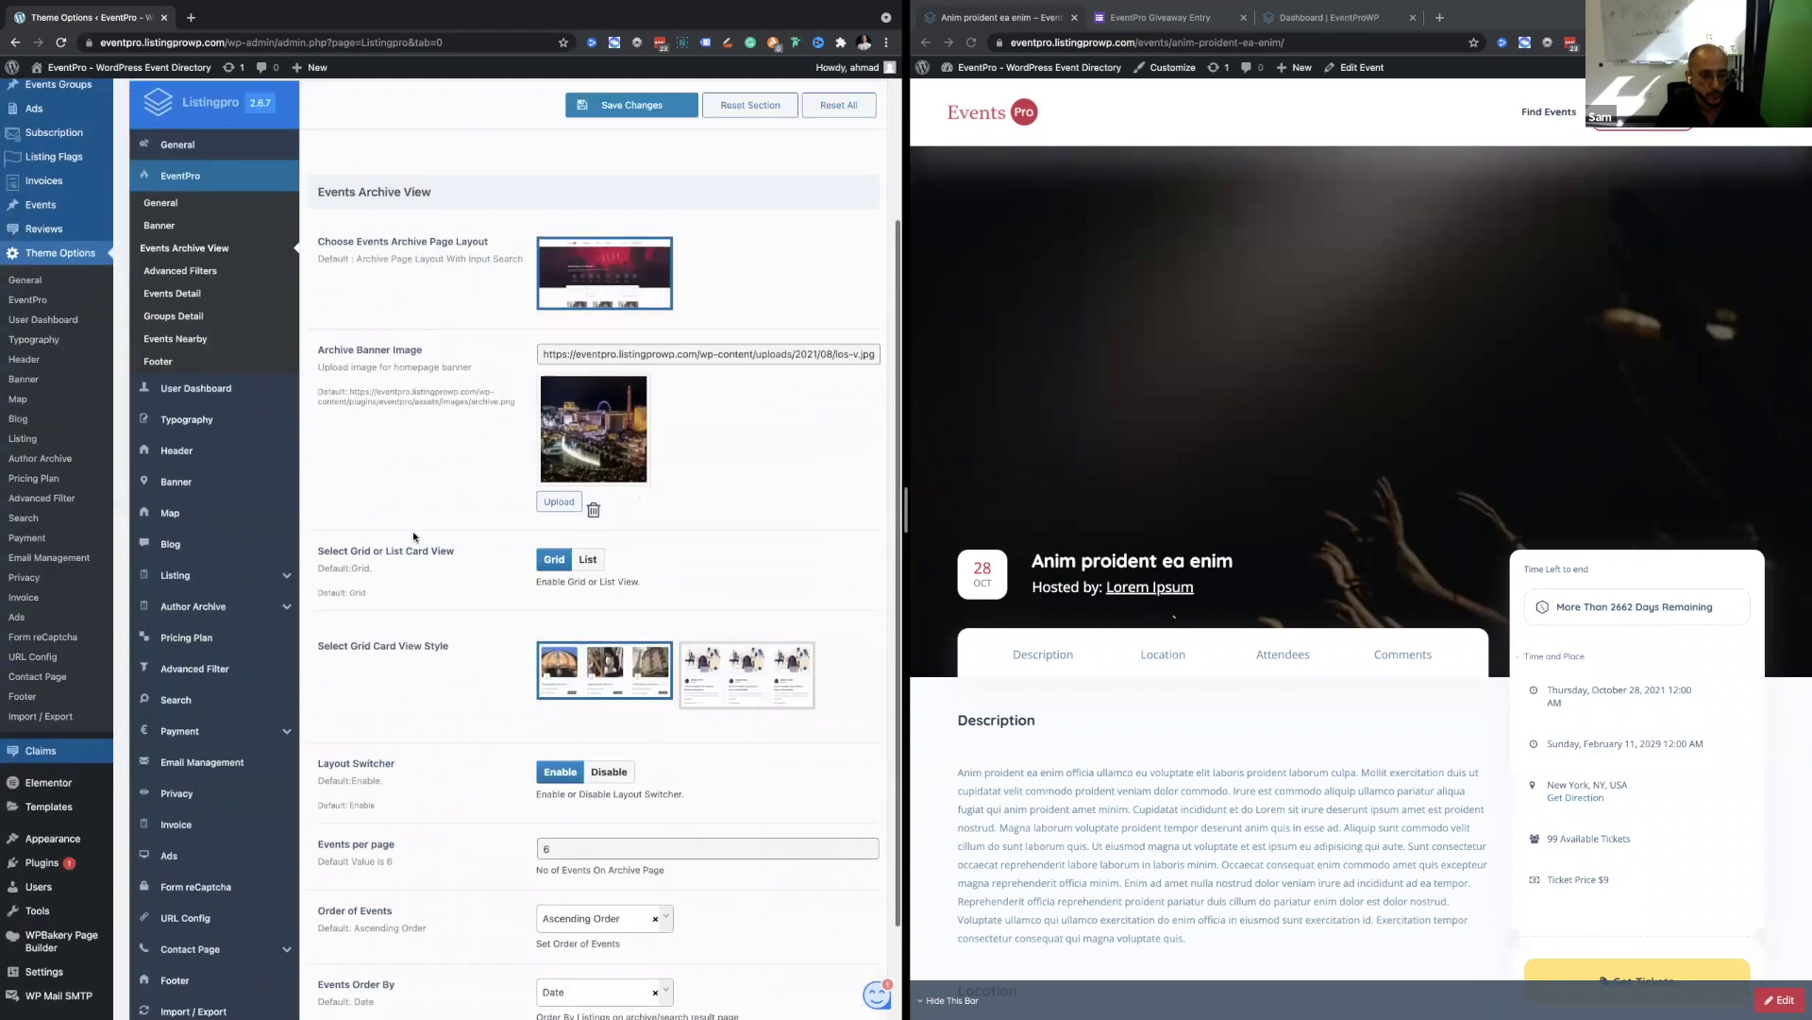
{"action": "left_click", "coordinate": [201, 414]}
Set the Location Distance Default Unit to Miles.
{"action": "scroll", "coordinate": [317, 499], "scroll_direction": "down", "scroll_amount": 1}
{"action": "scroll", "coordinate": [317, 499], "scroll_direction": "down", "scroll_amount": 1}
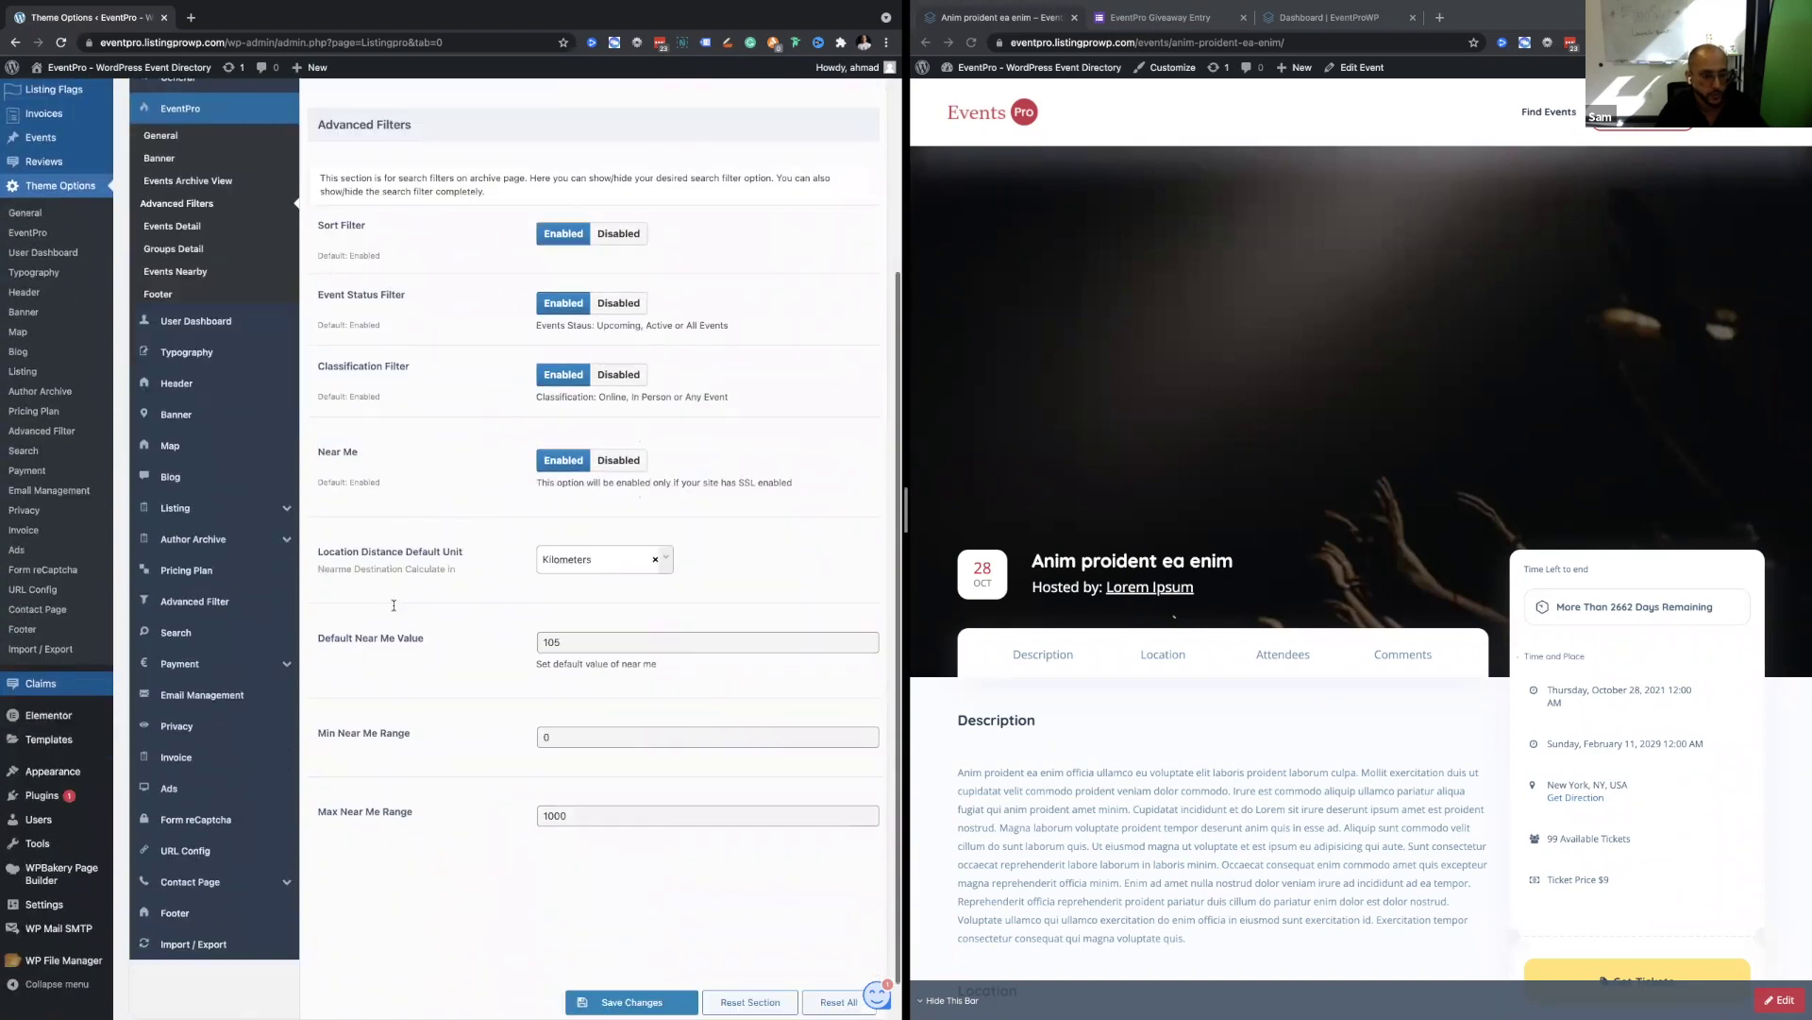
{"action": "left_click", "coordinate": [572, 552]}
{"action": "left_click", "coordinate": [572, 630]}
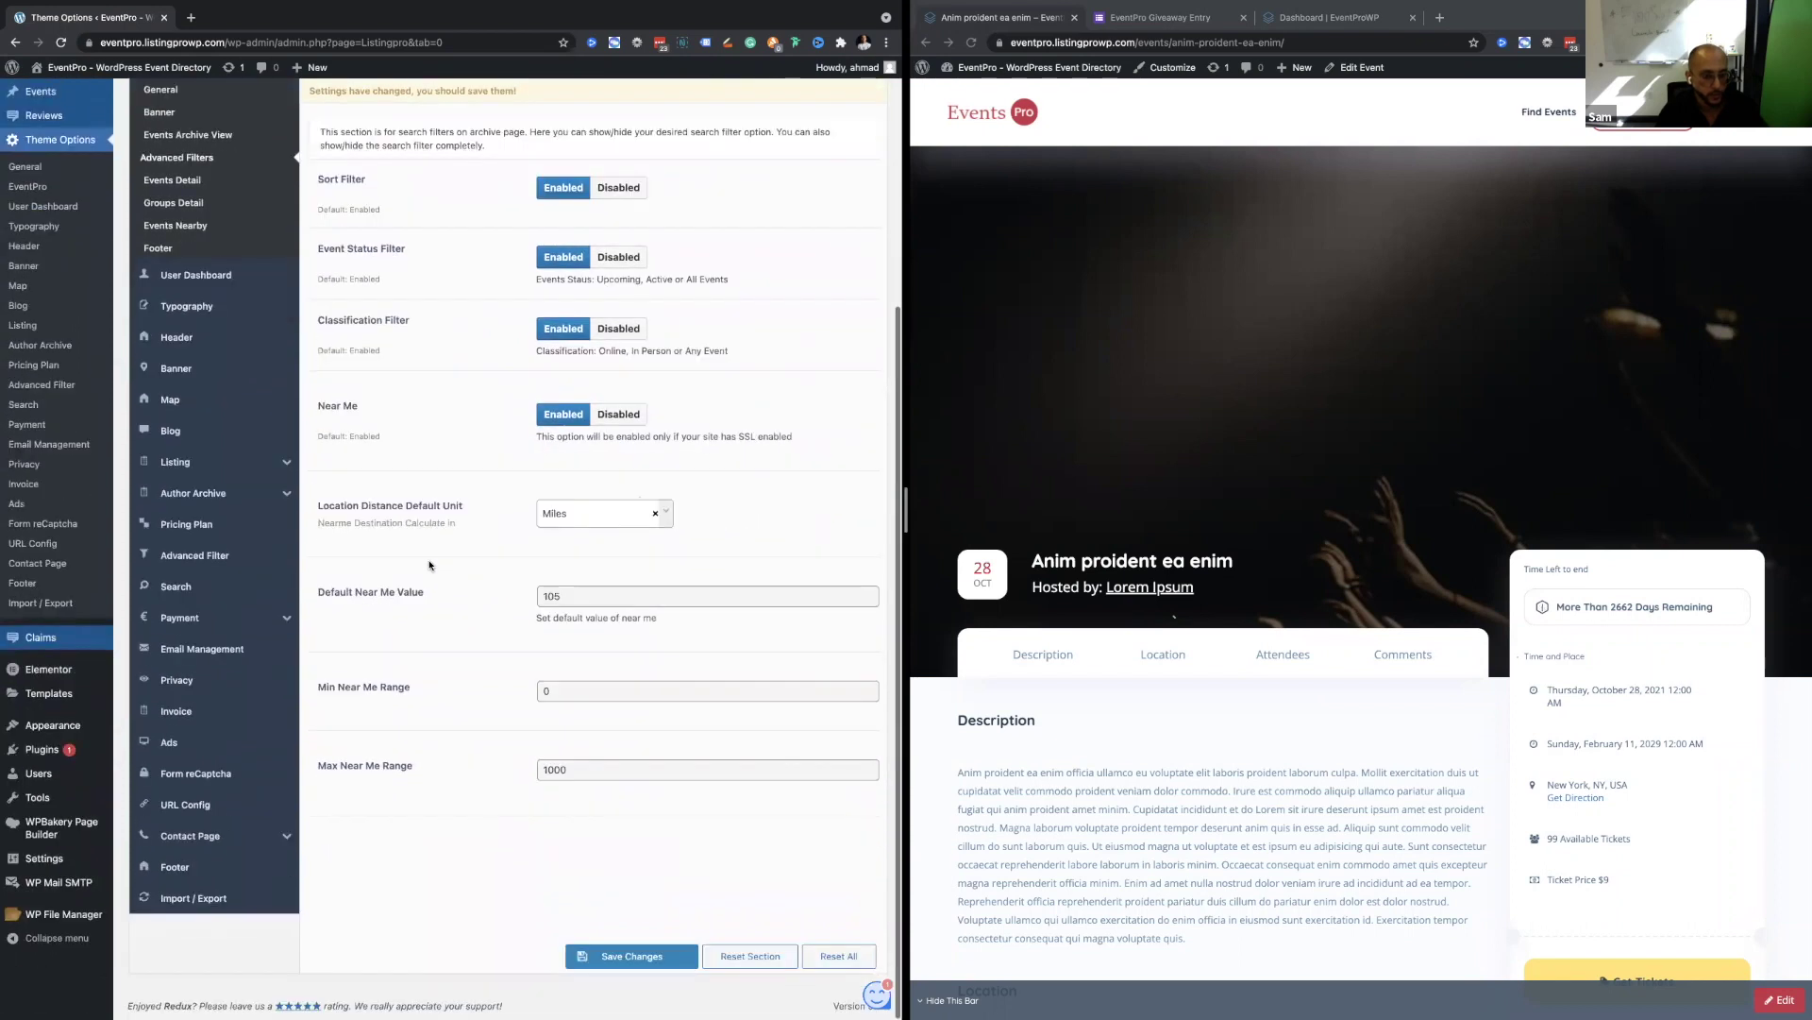
Go to the Events Detail settings and scroll through them.
{"action": "scroll", "coordinate": [451, 780], "scroll_direction": "up", "scroll_amount": 1}
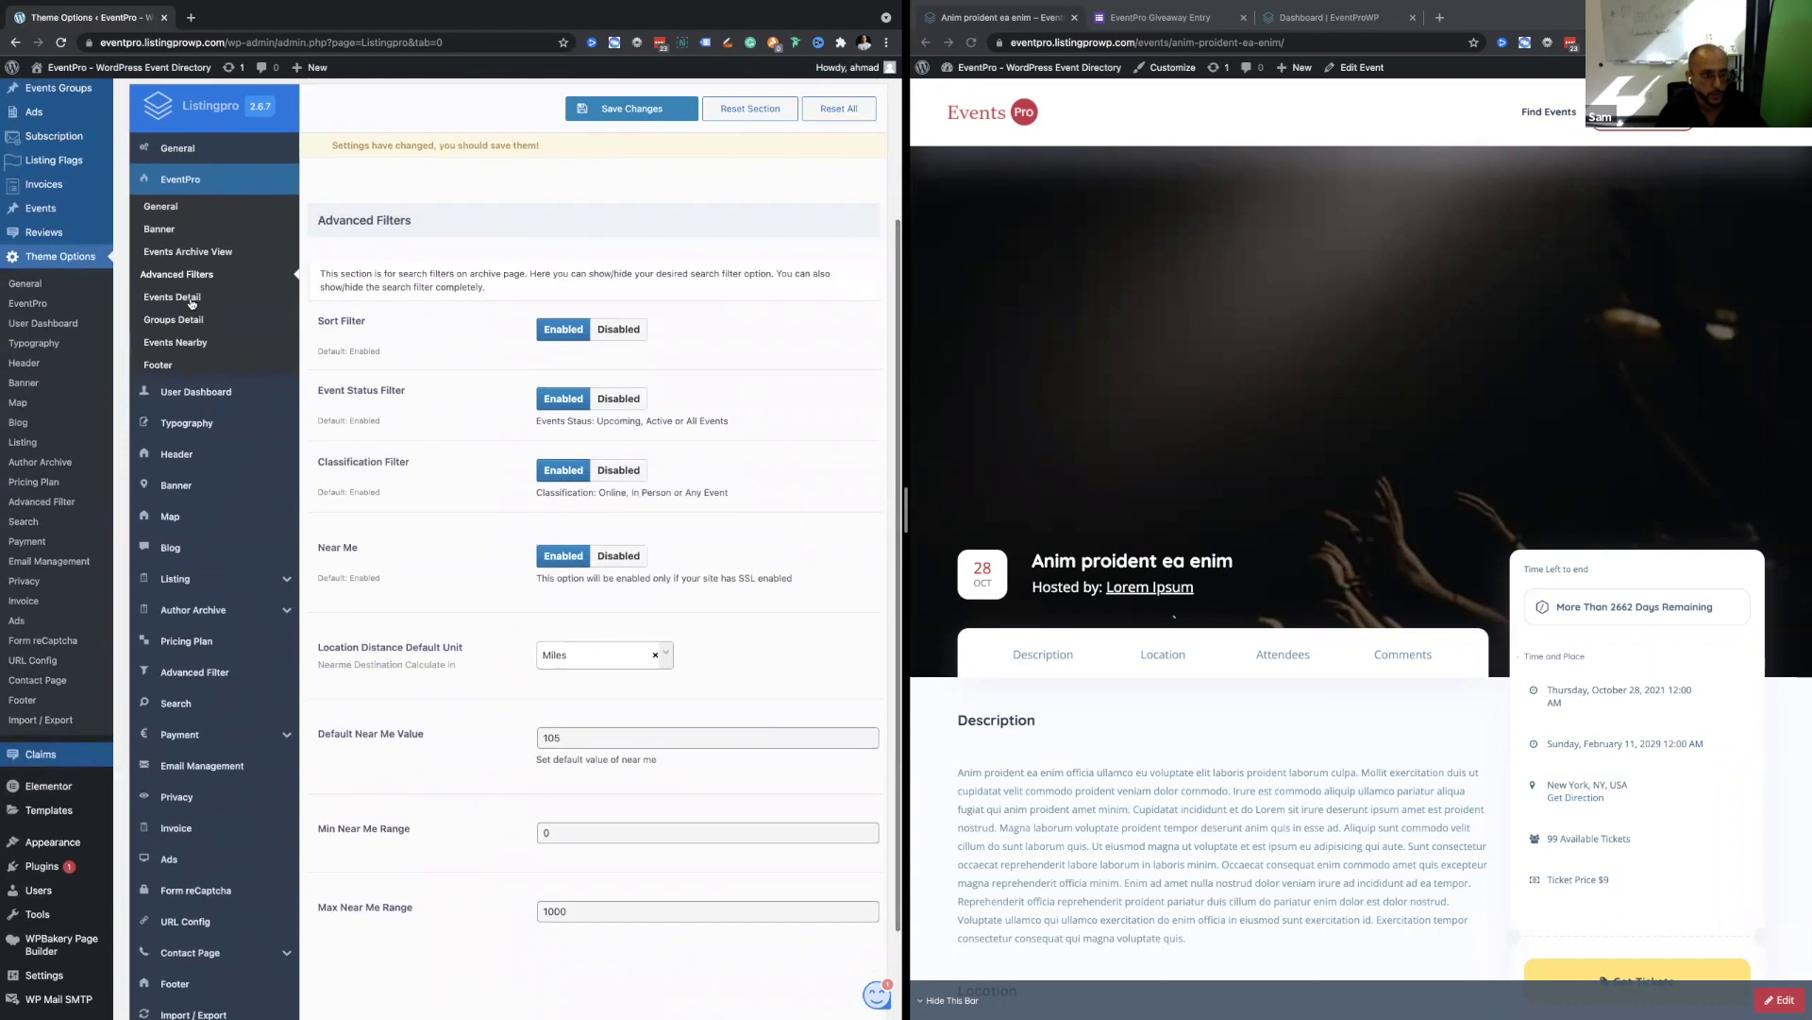
{"action": "left_click", "coordinate": [172, 297]}
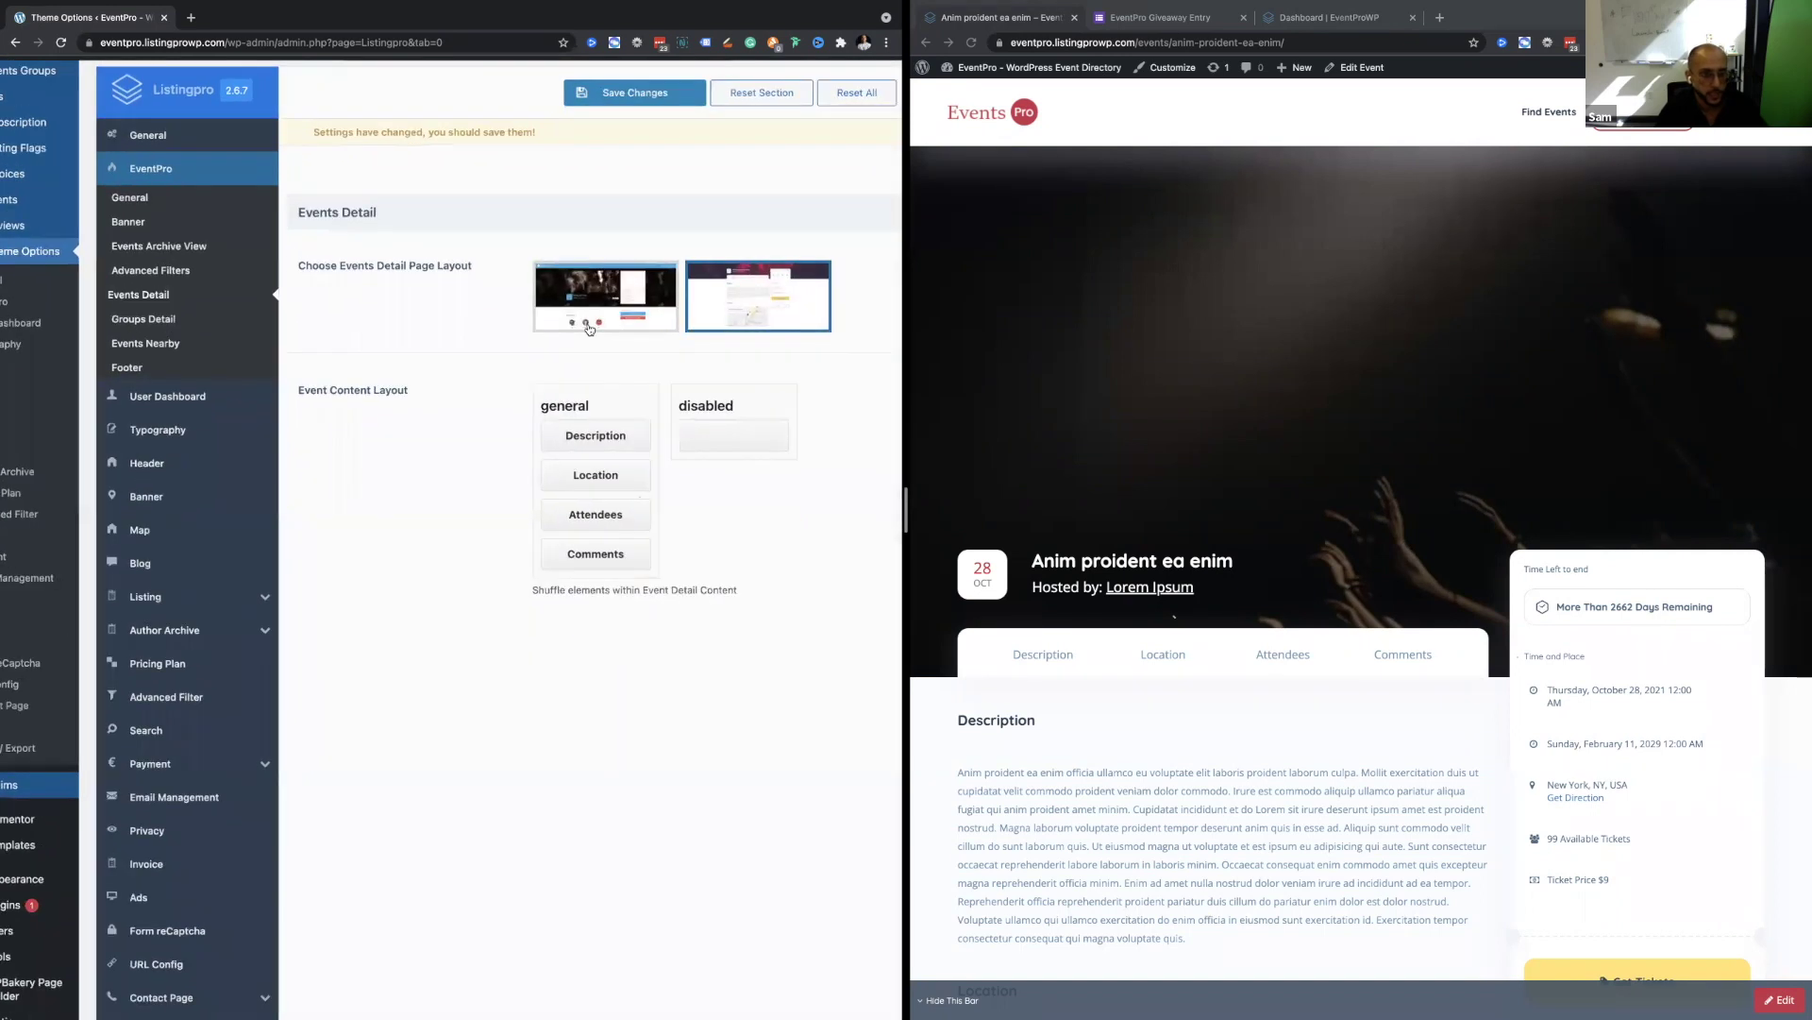
{"action": "scroll", "coordinate": [589, 330], "scroll_direction": "up", "scroll_amount": 3}
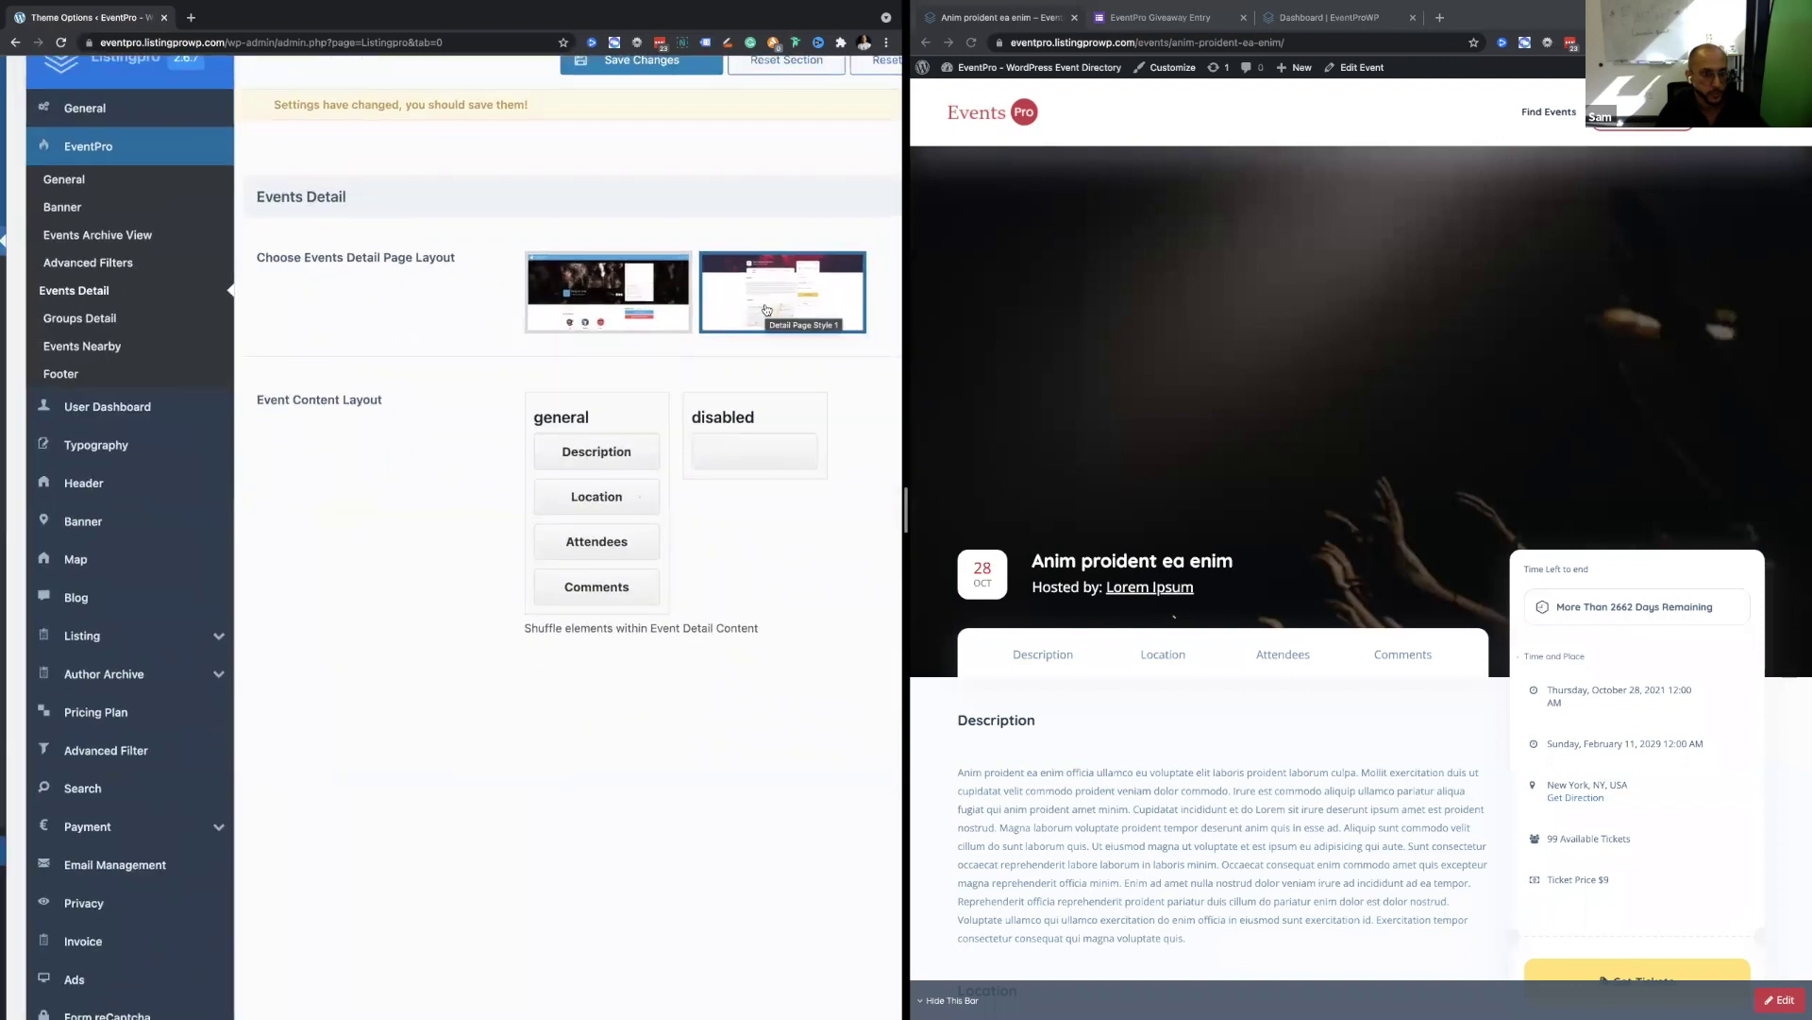
{"action": "scroll", "coordinate": [359, 434], "scroll_direction": "down", "scroll_amount": 3}
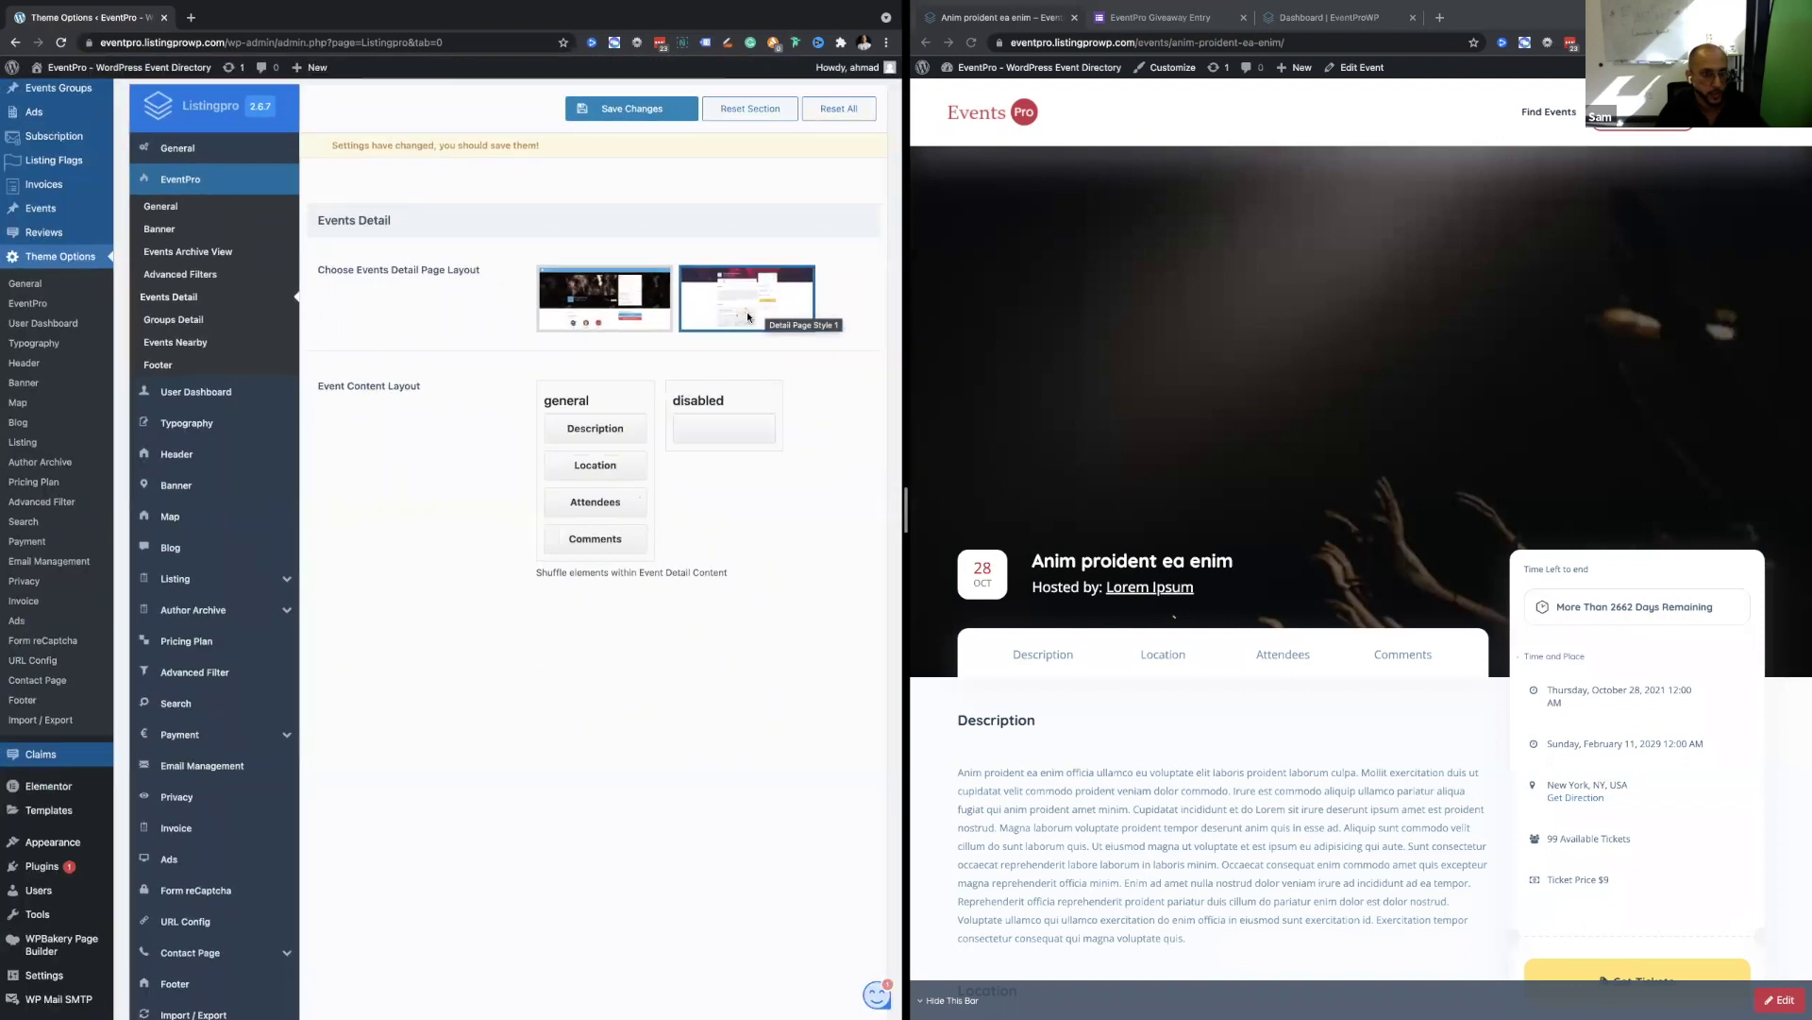
Open Groups Detail and review its content and sidebar layouts and the enabled Similar Groups option.
{"action": "left_click", "coordinate": [189, 317]}
{"action": "scroll", "coordinate": [463, 468], "scroll_direction": "down", "scroll_amount": 1}
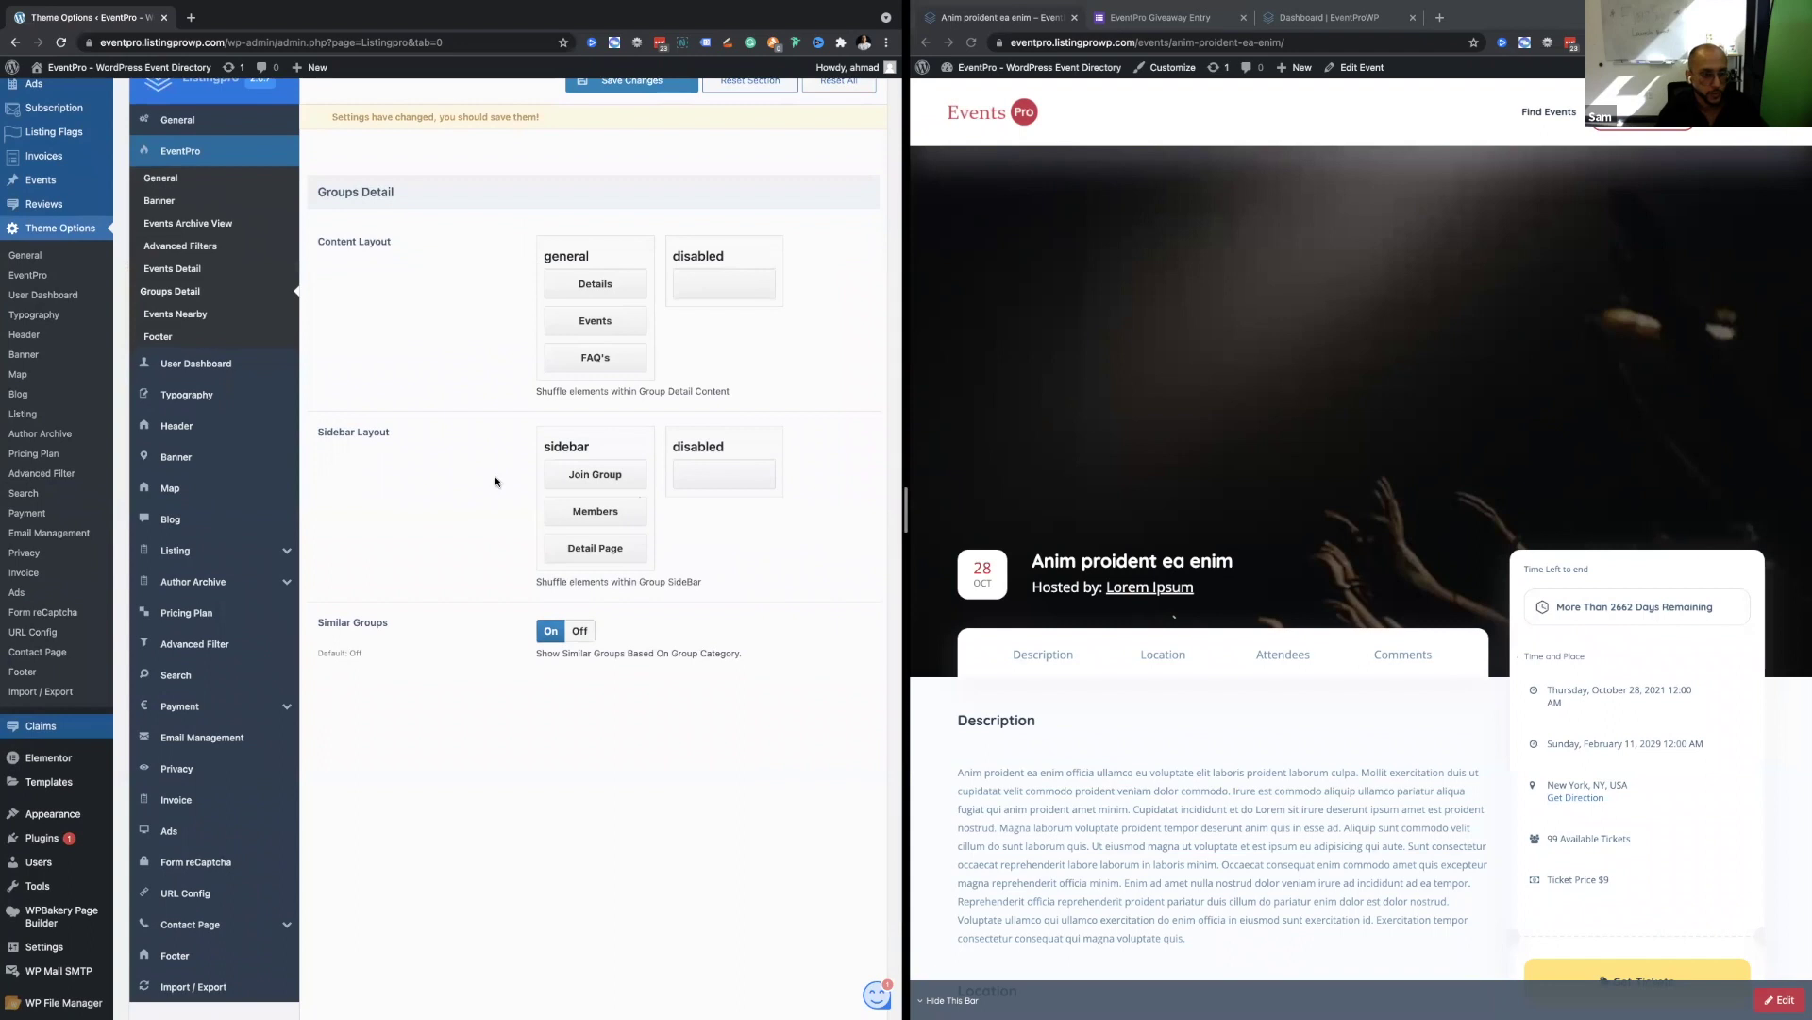
{"action": "scroll", "coordinate": [377, 296], "scroll_direction": "up", "scroll_amount": 1}
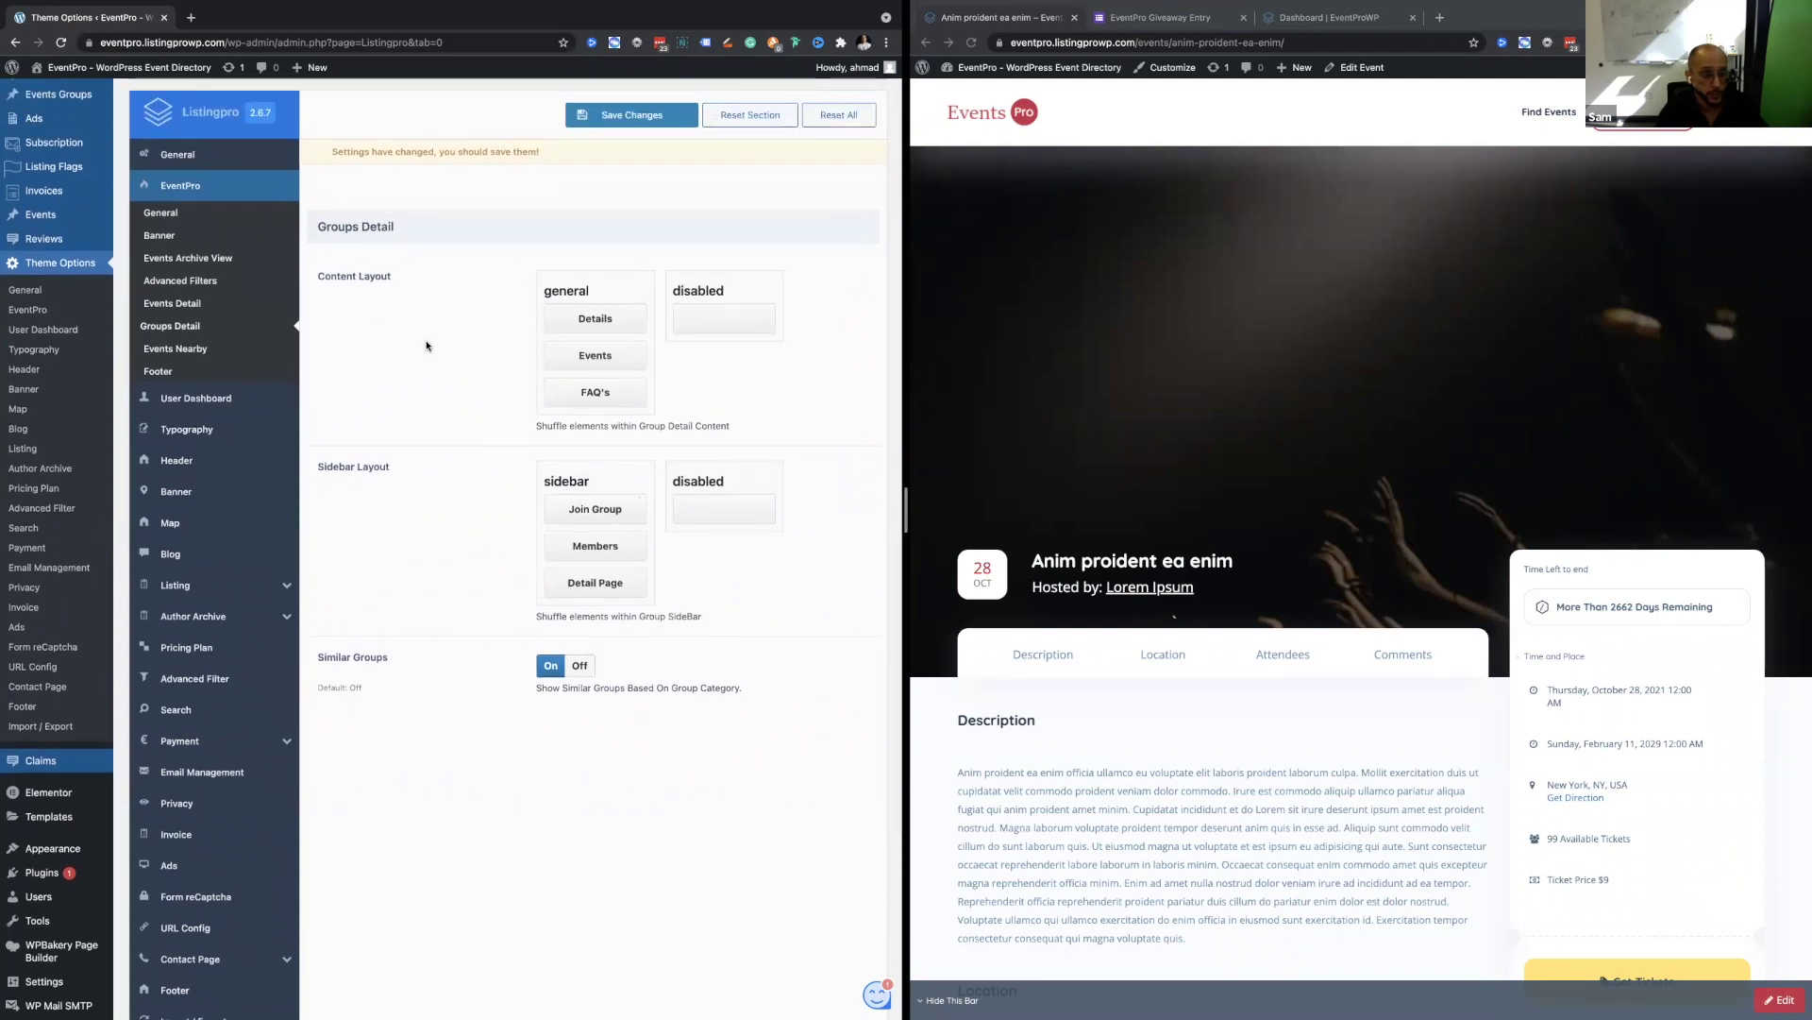
{"action": "scroll", "coordinate": [426, 346], "scroll_direction": "down", "scroll_amount": 1}
{"action": "scroll", "coordinate": [574, 341], "scroll_direction": "down", "scroll_amount": 1}
{"action": "scroll", "coordinate": [574, 341], "scroll_direction": "up", "scroll_amount": 1}
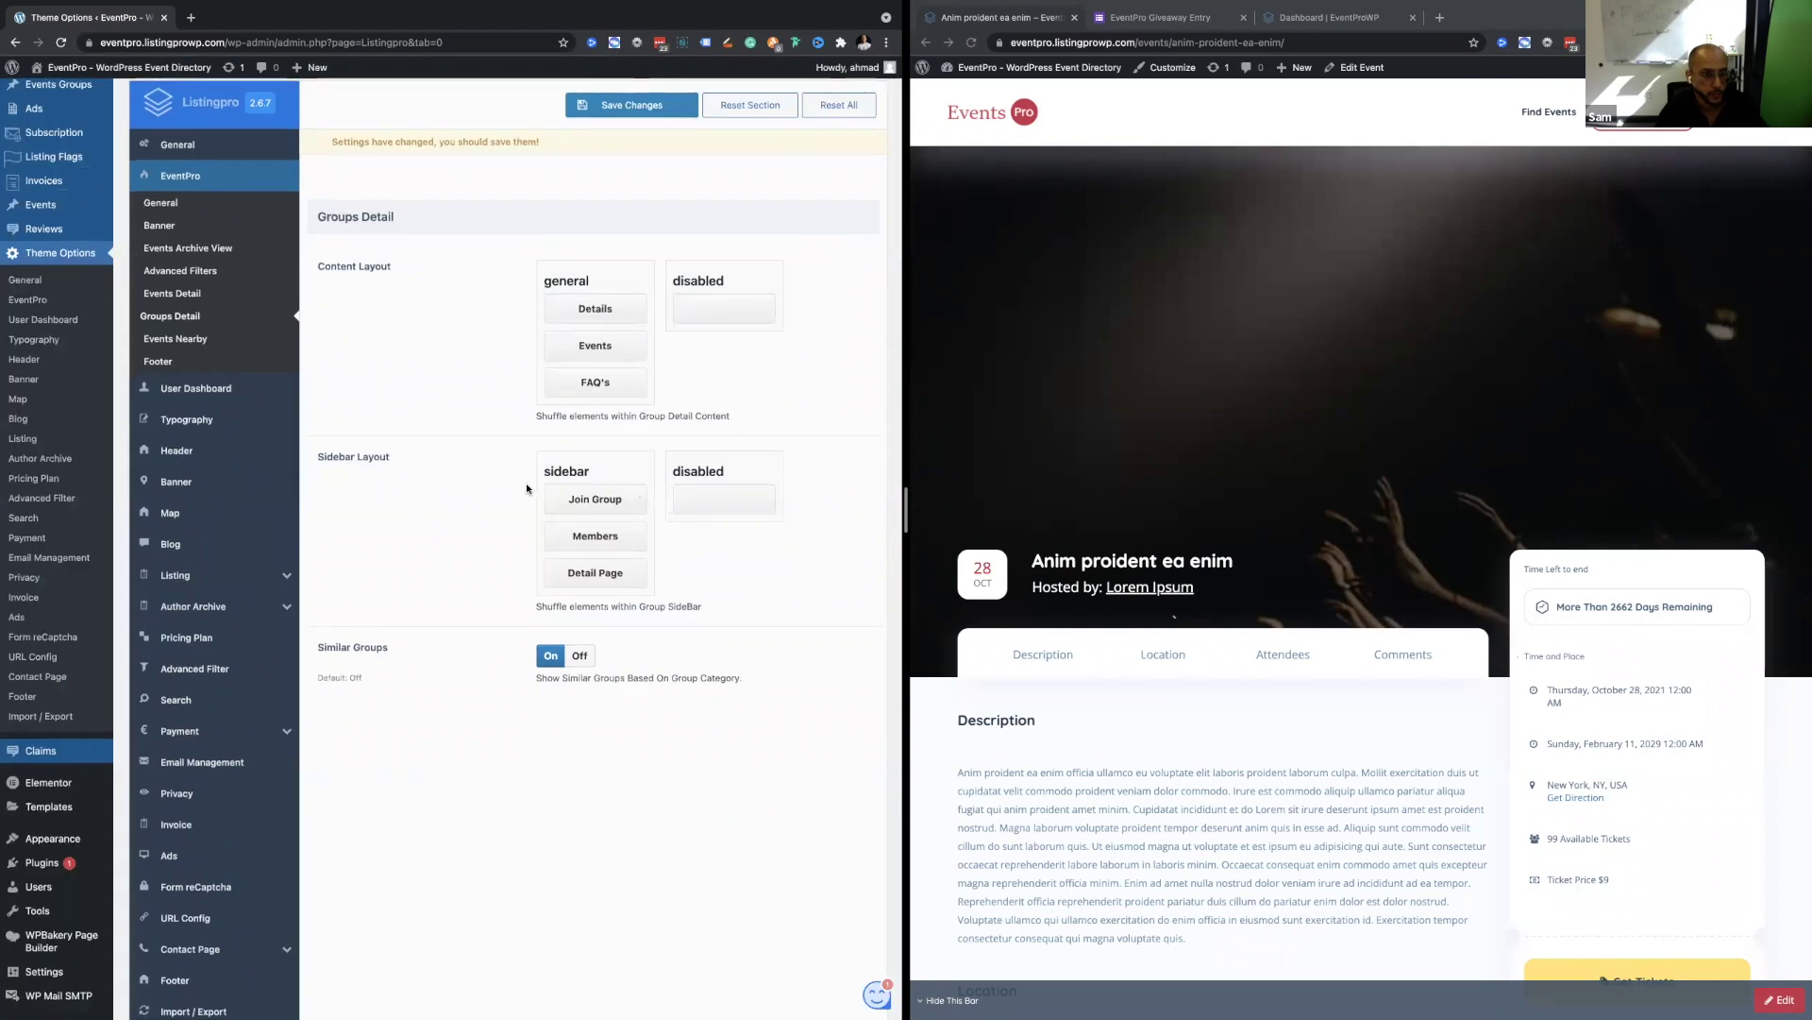
{"action": "scroll", "coordinate": [525, 484], "scroll_direction": "down", "scroll_amount": 1}
{"action": "scroll", "coordinate": [454, 548], "scroll_direction": "up", "scroll_amount": 1}
{"action": "triple_click", "coordinate": [342, 629]}
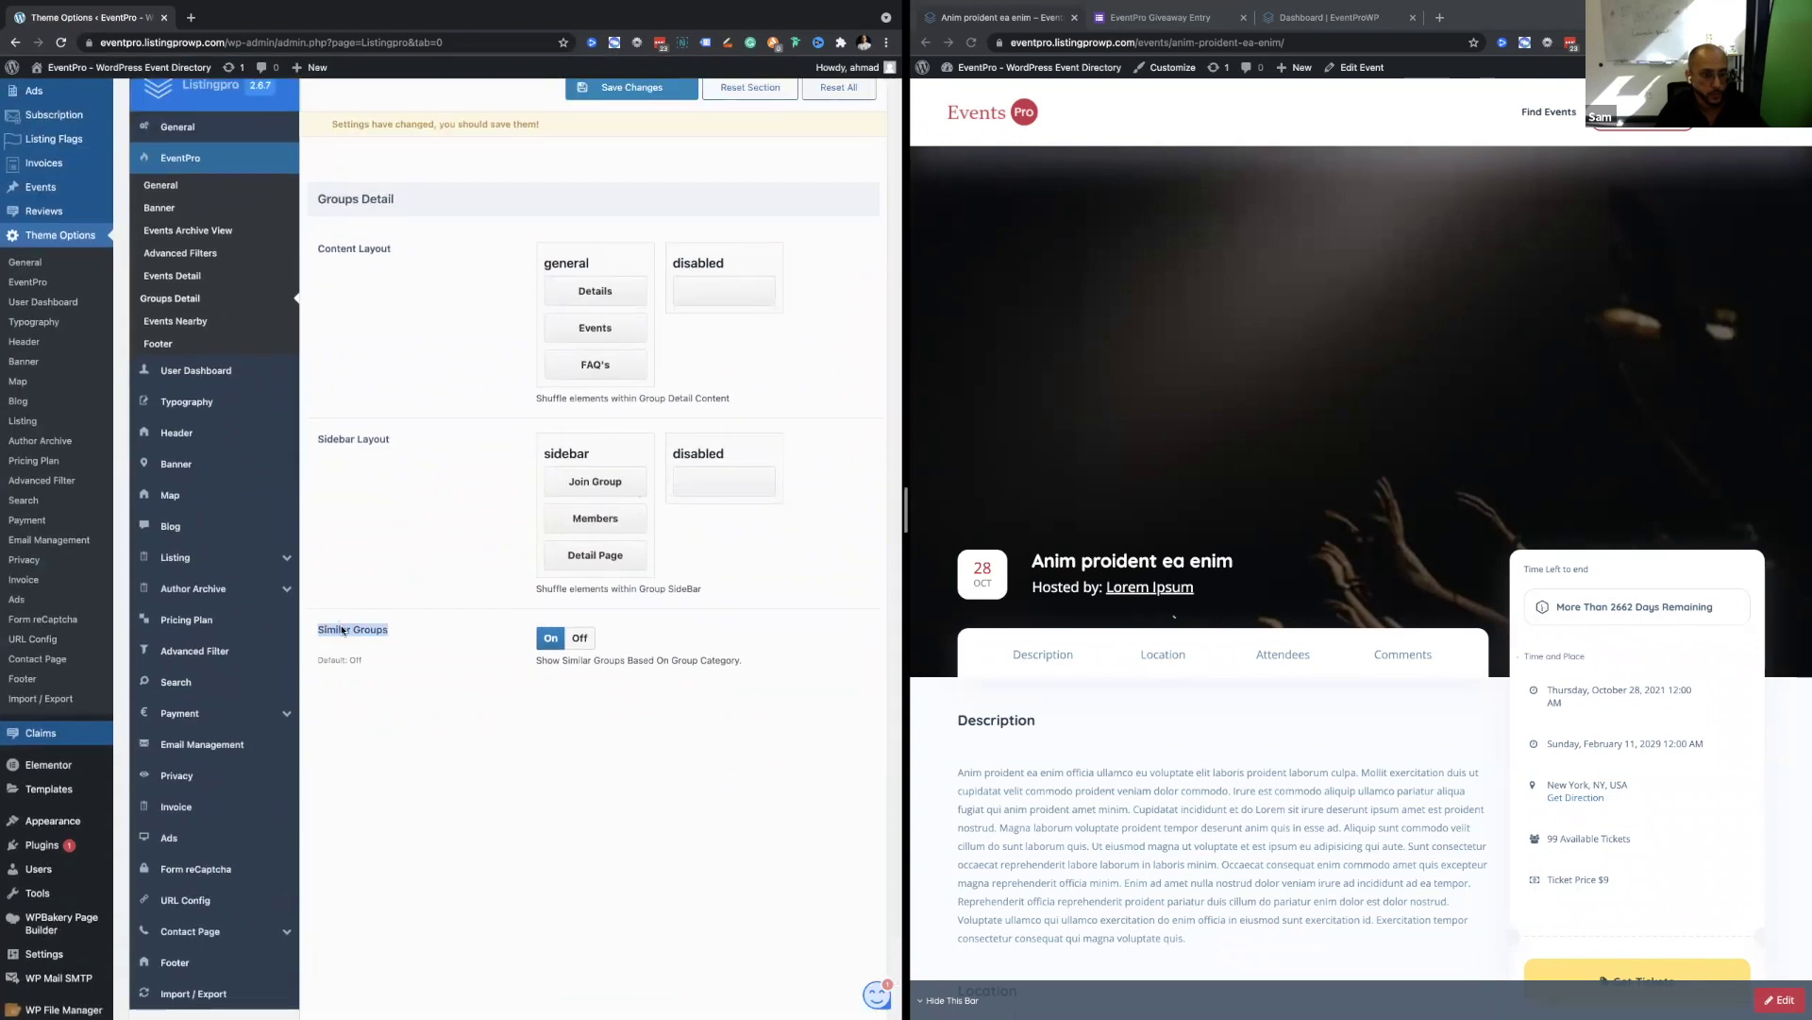
{"action": "scroll", "coordinate": [404, 629], "scroll_direction": "up", "scroll_amount": 3}
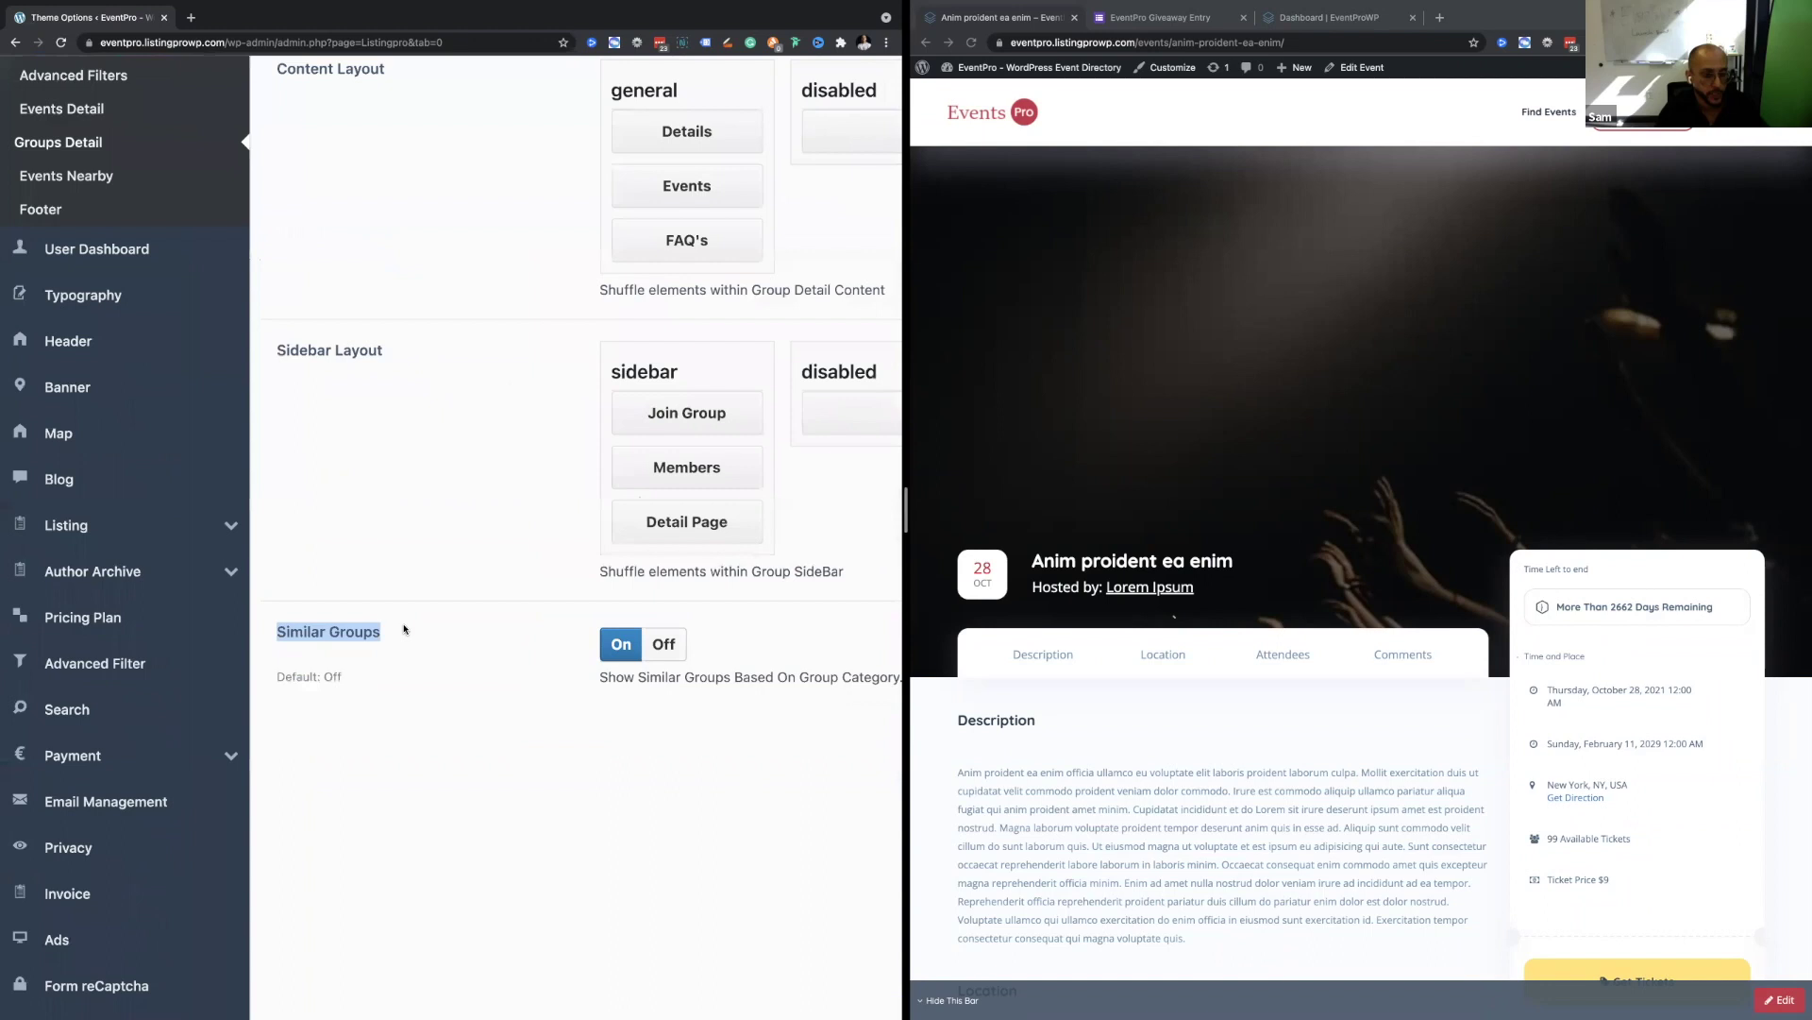
{"action": "scroll", "coordinate": [404, 630], "scroll_direction": "down", "scroll_amount": 3}
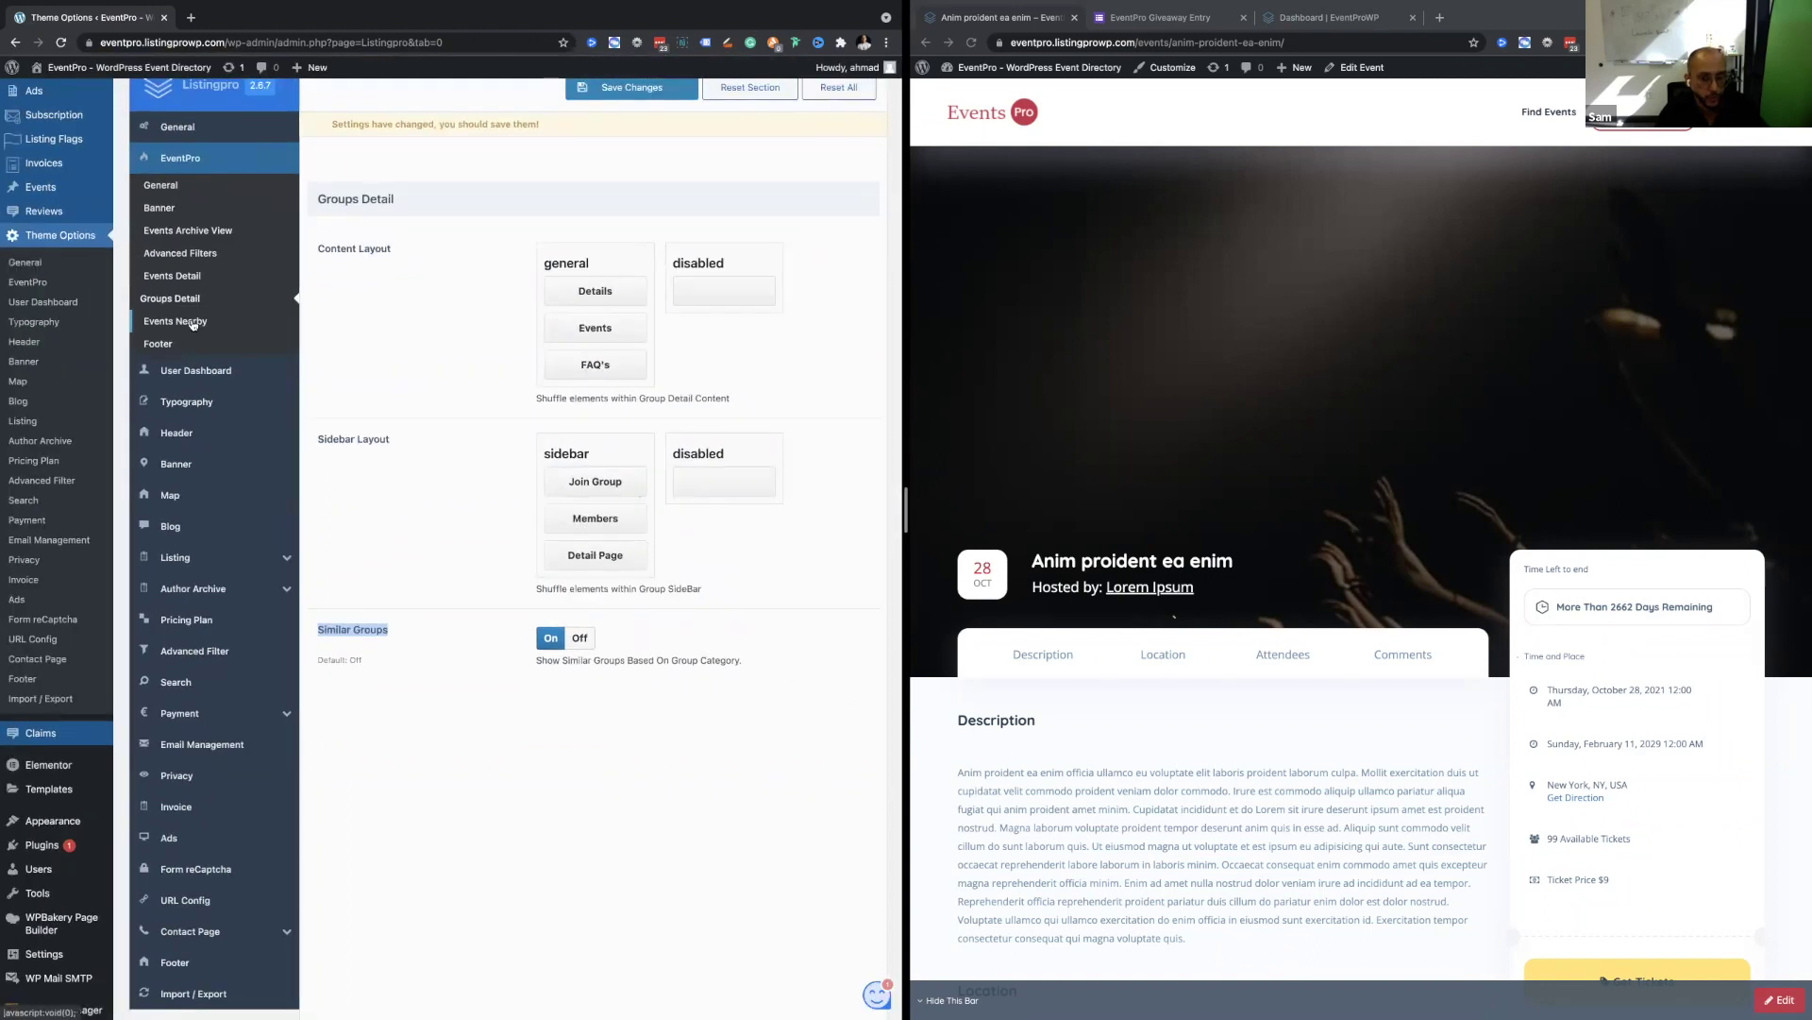
Scroll through the event page in the right browser.
{"action": "left_click", "coordinate": [1070, 312]}
{"action": "scroll", "coordinate": [1069, 313], "scroll_direction": "down", "scroll_amount": 5}
{"action": "scroll", "coordinate": [1067, 313], "scroll_direction": "up", "scroll_amount": 8}
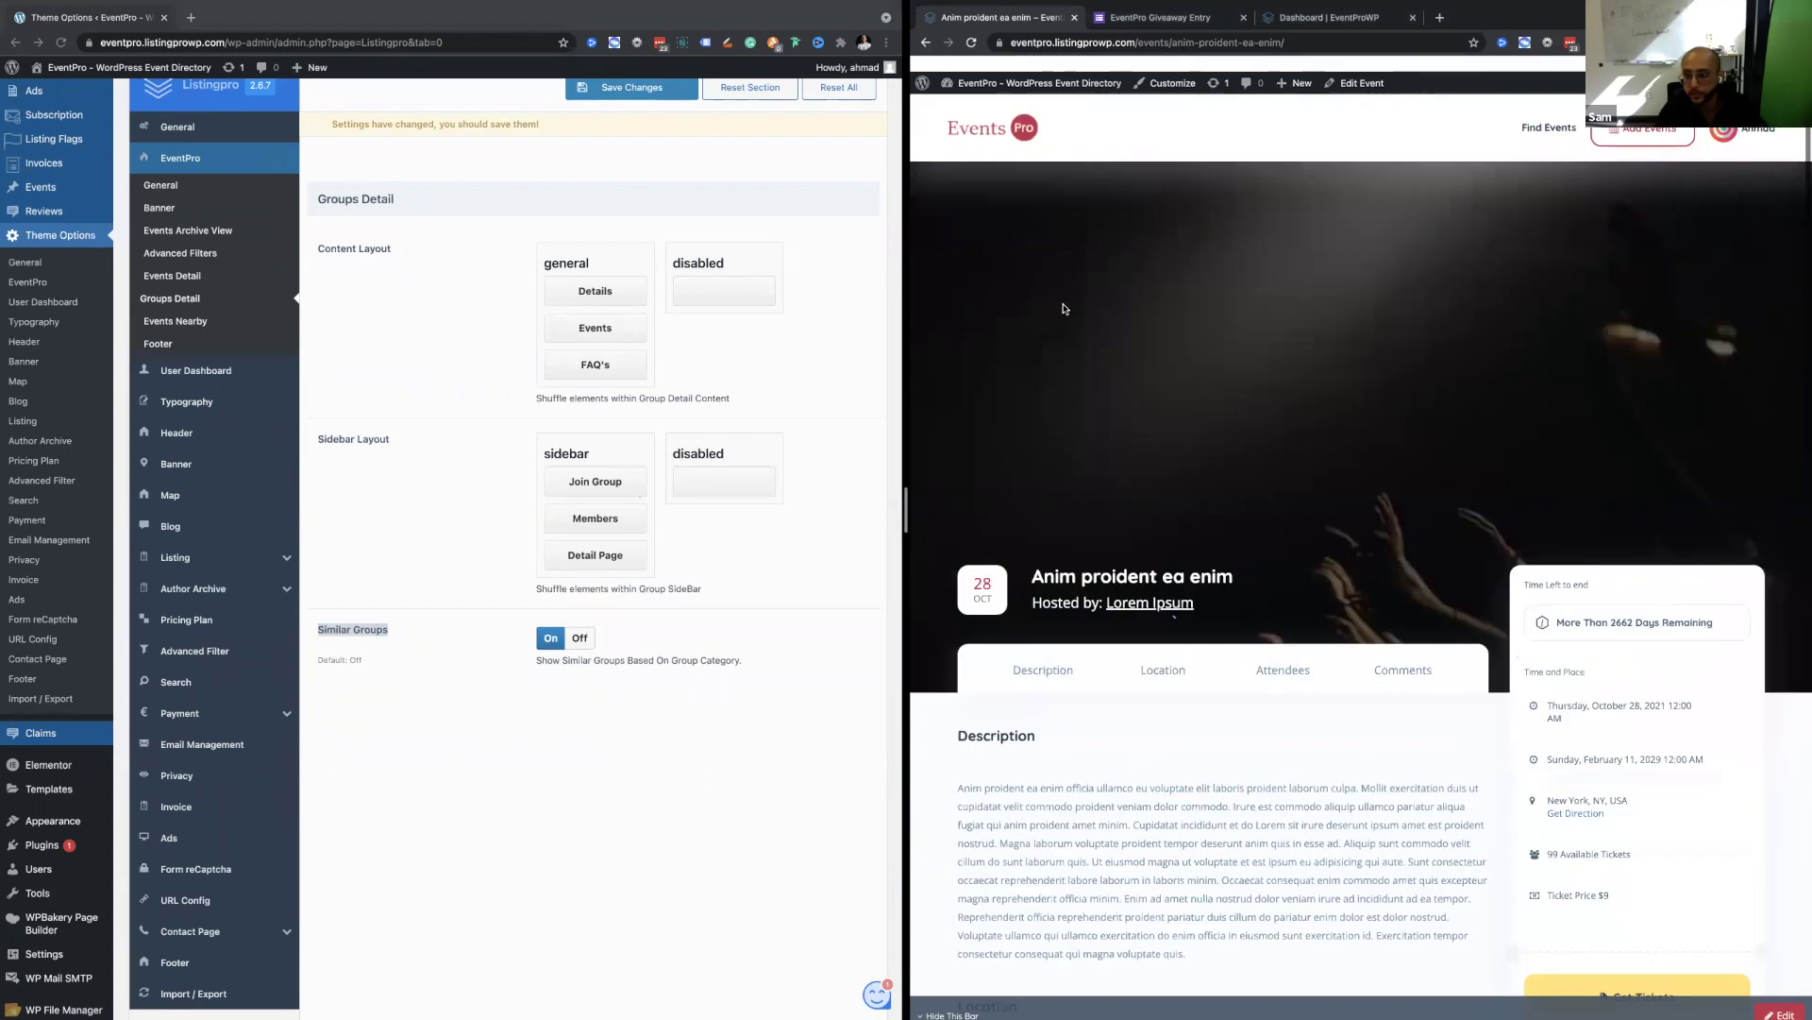
{"action": "scroll", "coordinate": [1652, 579], "scroll_direction": "down", "scroll_amount": 3}
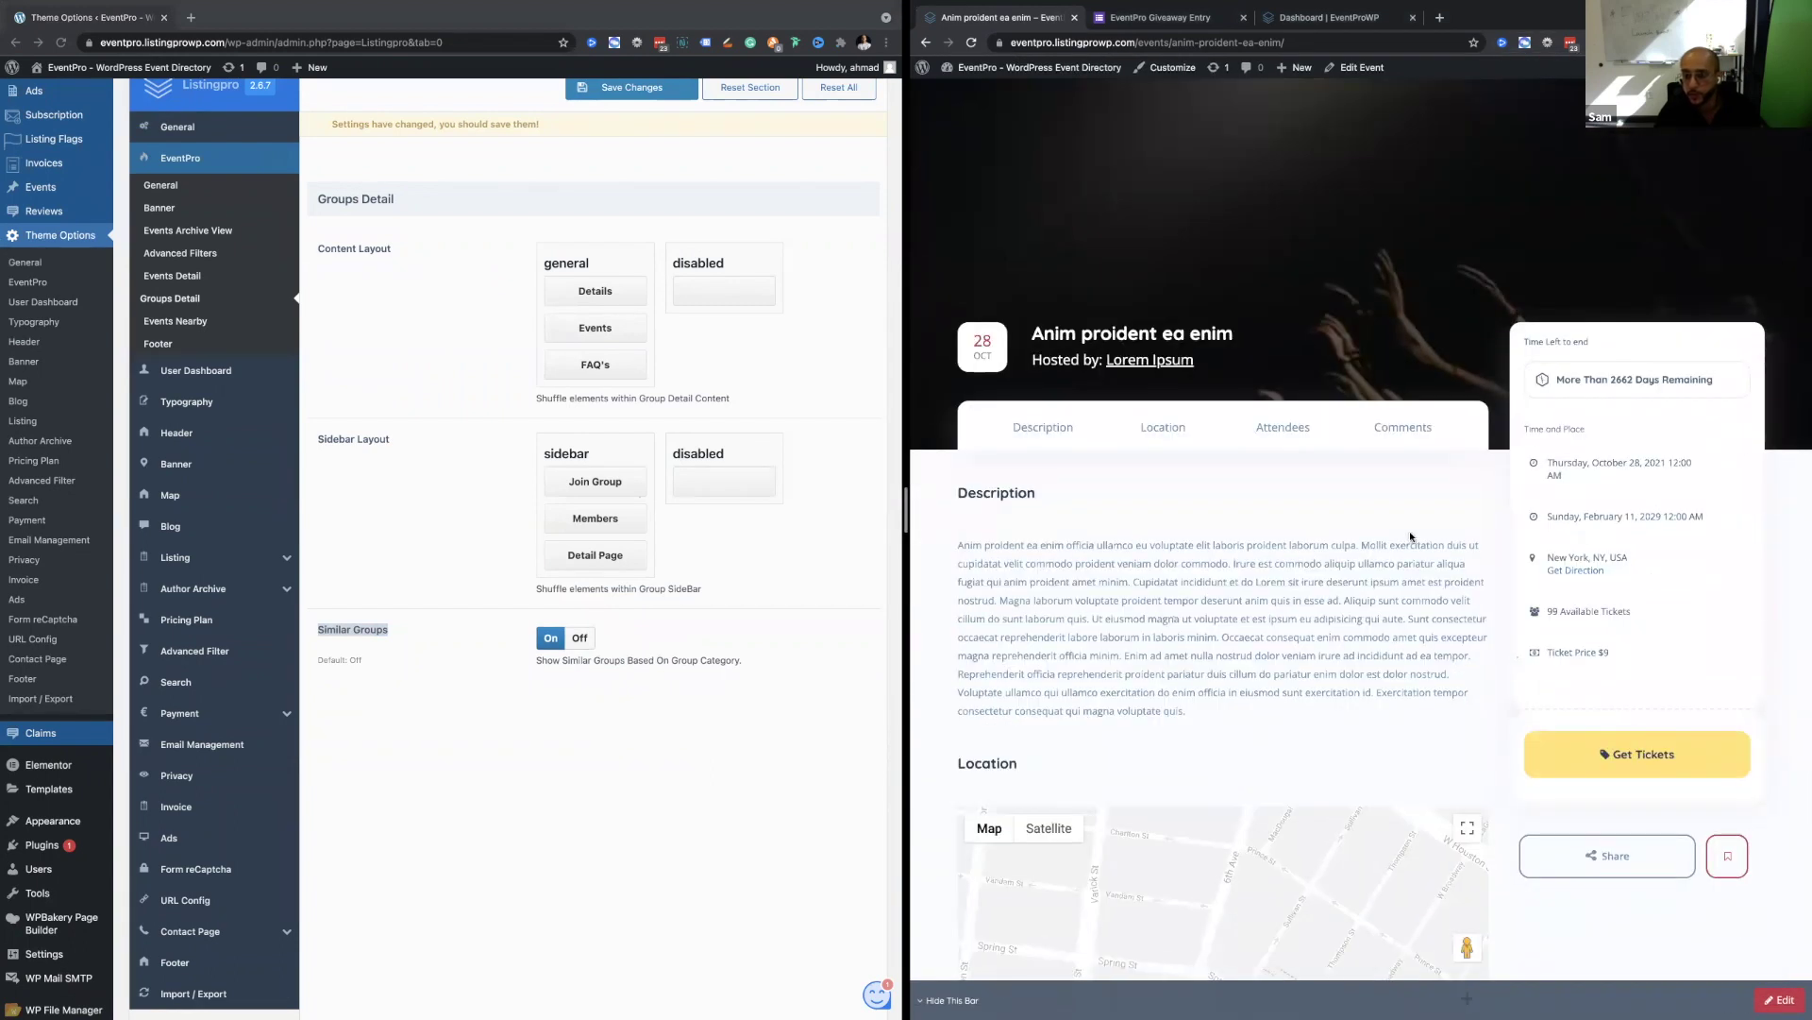
{"action": "scroll", "coordinate": [1163, 248], "scroll_direction": "up", "scroll_amount": 1}
Open the Lorem Ipsum group page and scroll to its Similar Groups section showing Cridio Studio.
{"action": "key", "text": "ctrl+r"}
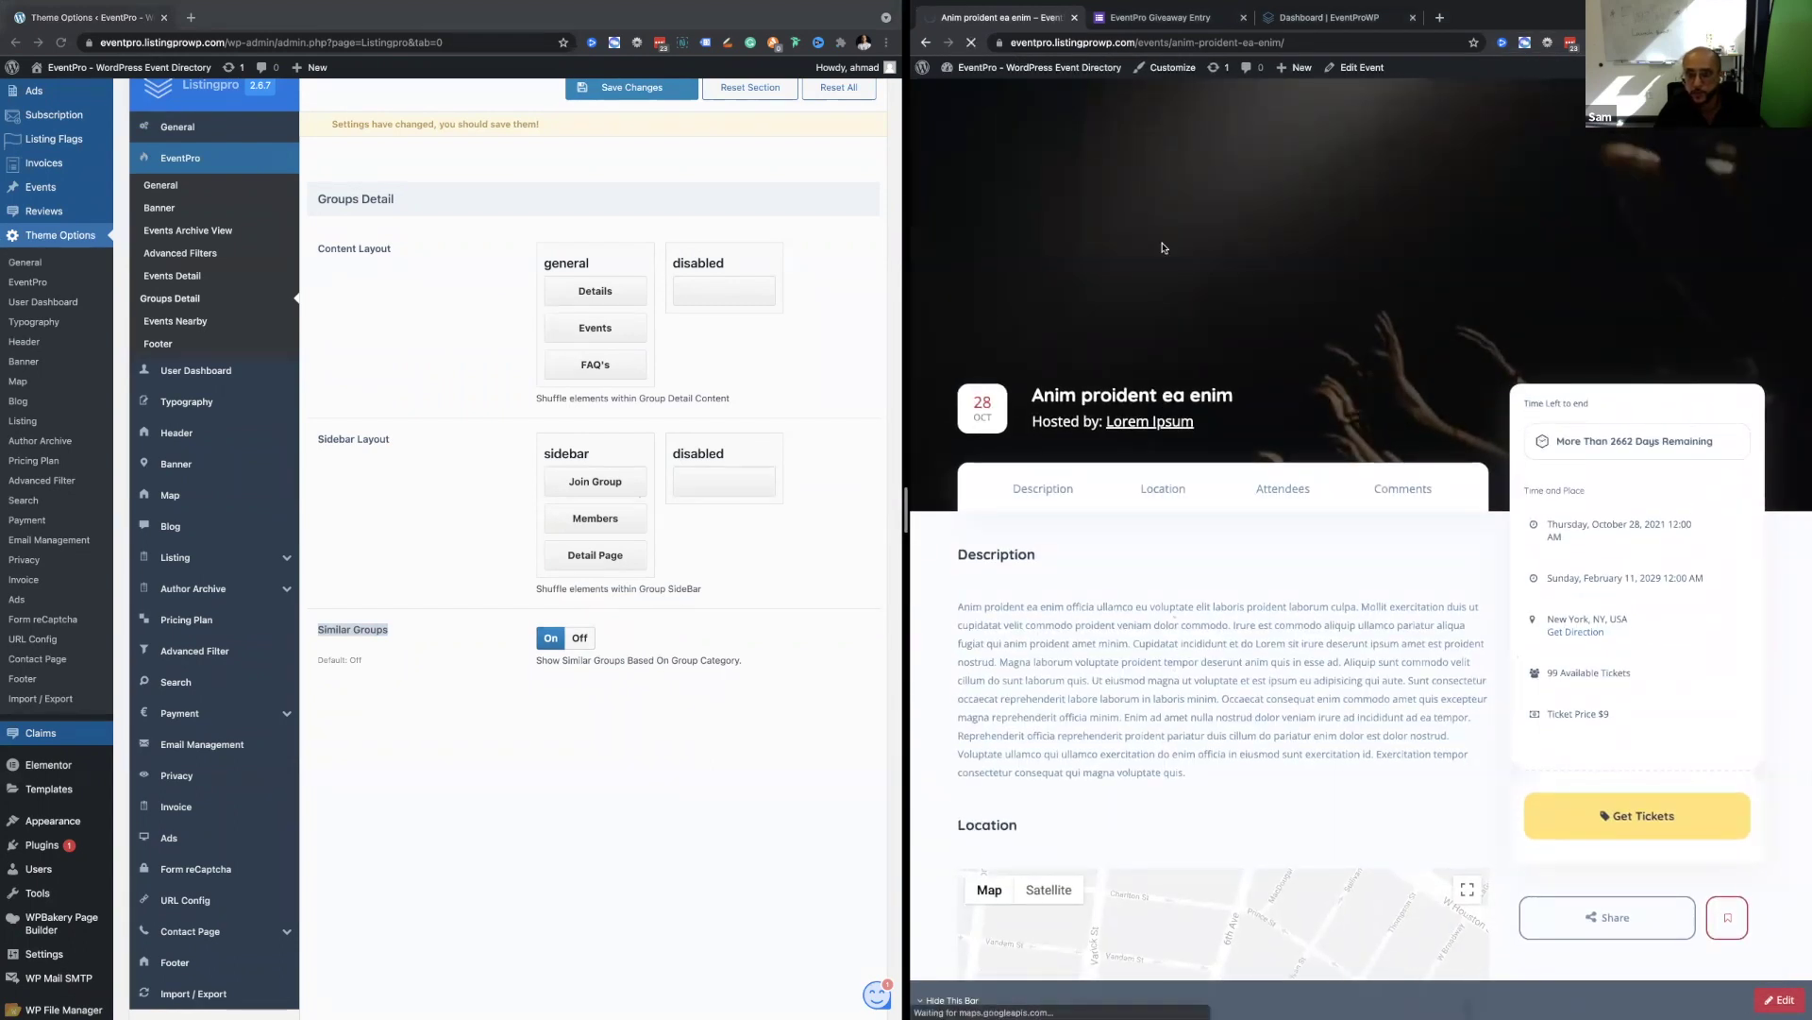
{"action": "scroll", "coordinate": [1163, 248], "scroll_direction": "down", "scroll_amount": 2}
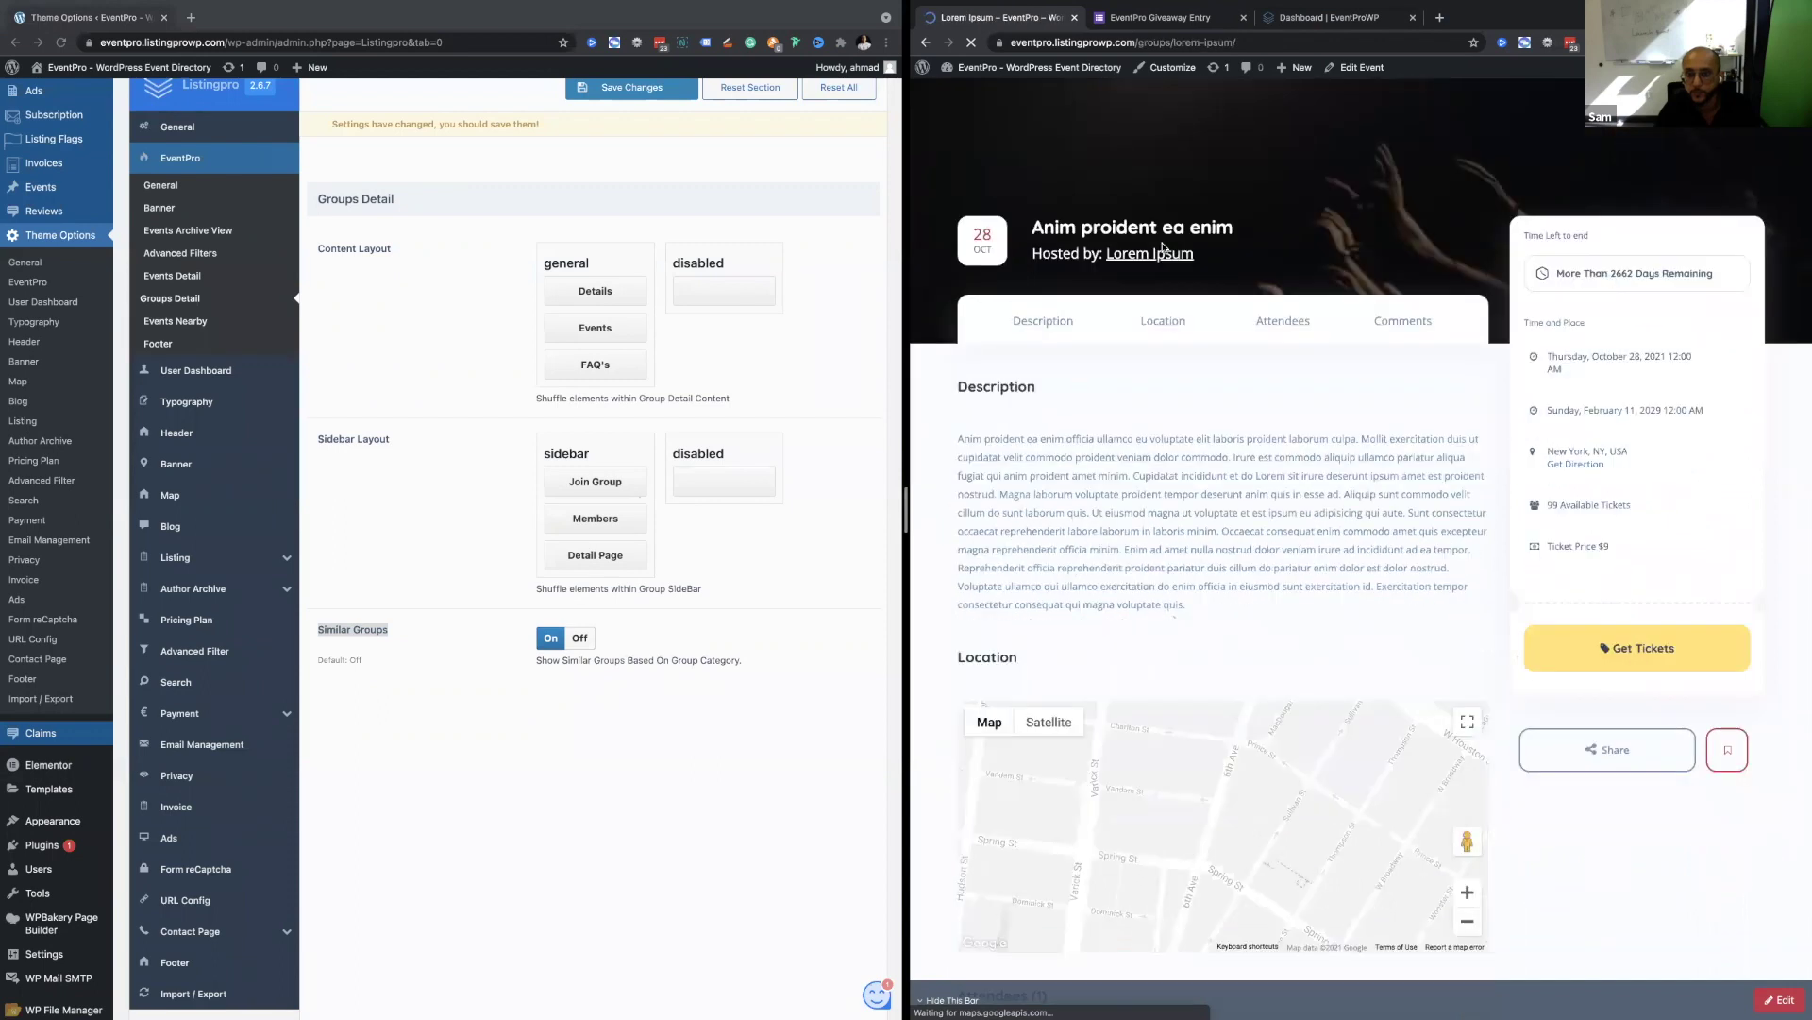
{"action": "scroll", "coordinate": [1163, 248], "scroll_direction": "down", "scroll_amount": 4}
{"action": "scroll", "coordinate": [1167, 246], "scroll_direction": "down", "scroll_amount": 10}
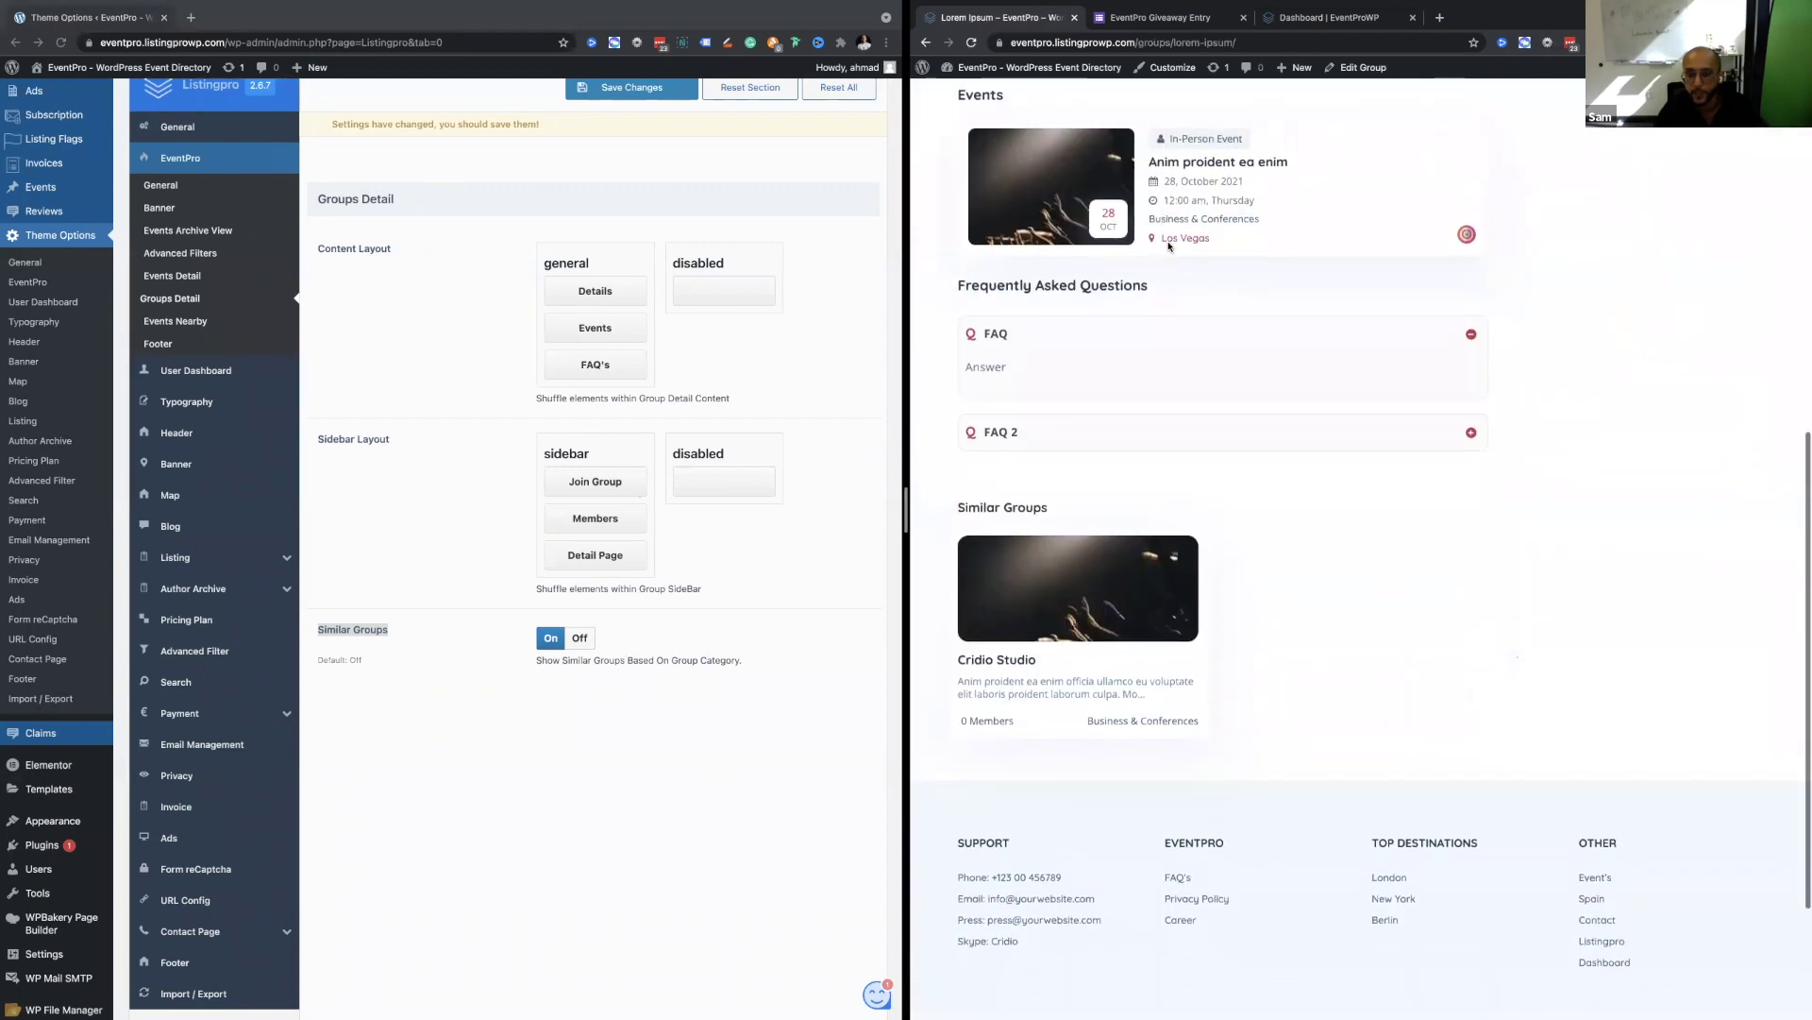
{"action": "scroll", "coordinate": [1133, 425], "scroll_direction": "up", "scroll_amount": 5}
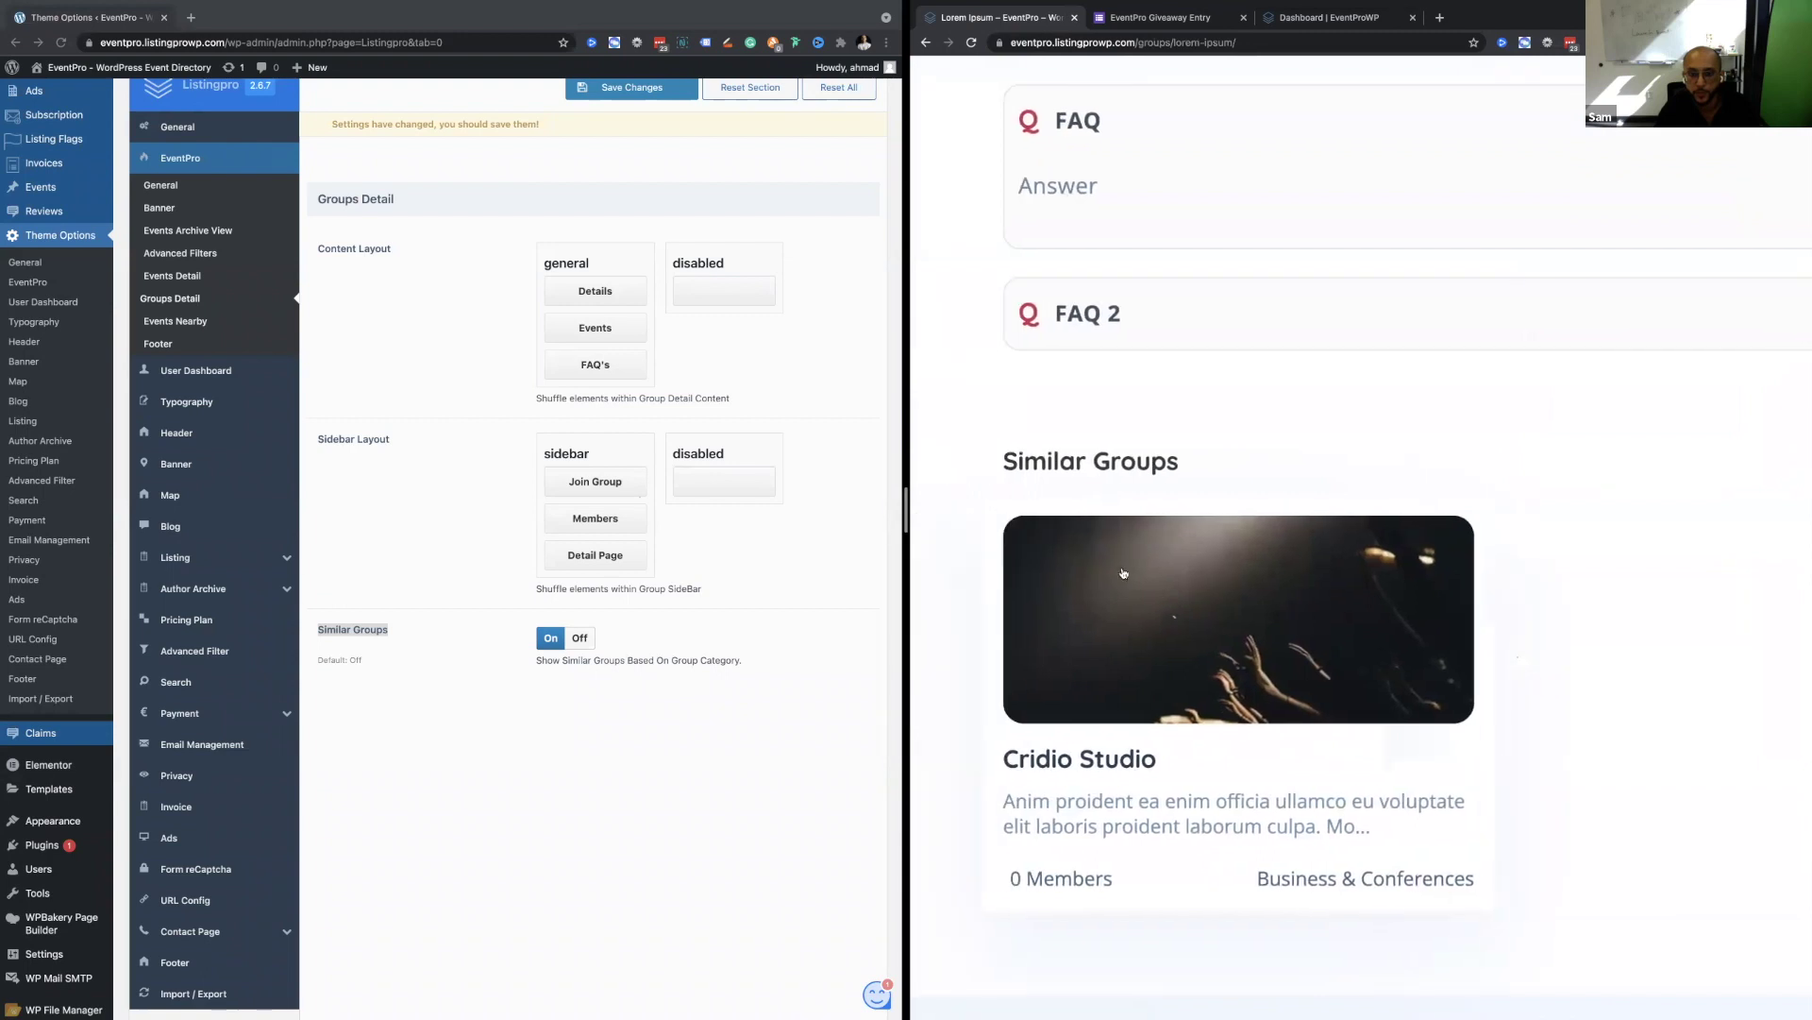
{"action": "scroll", "coordinate": [1135, 481], "scroll_direction": "down", "scroll_amount": 5}
{"action": "scroll", "coordinate": [1095, 359], "scroll_direction": "up", "scroll_amount": 15}
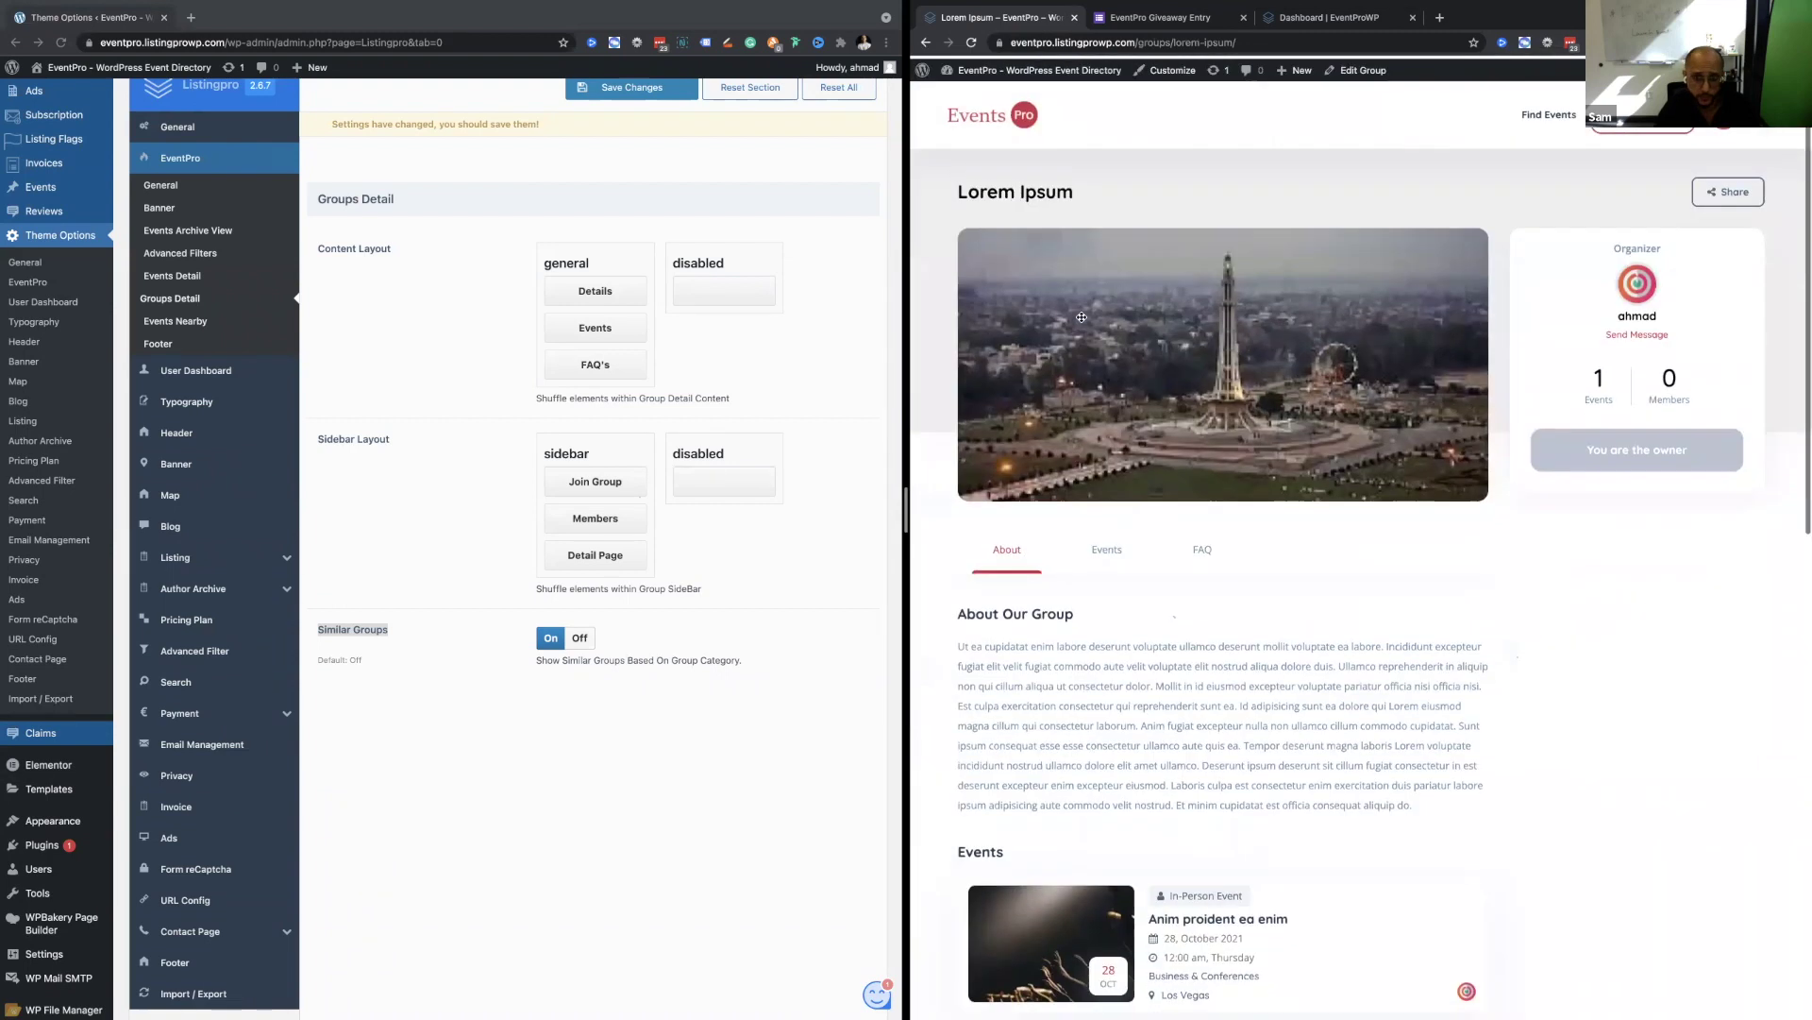
Show Events Nearby settings (2 per page, 20 Kilometers), briefly visiting Footer, then switch desktops and back.
{"action": "left_click", "coordinate": [185, 320]}
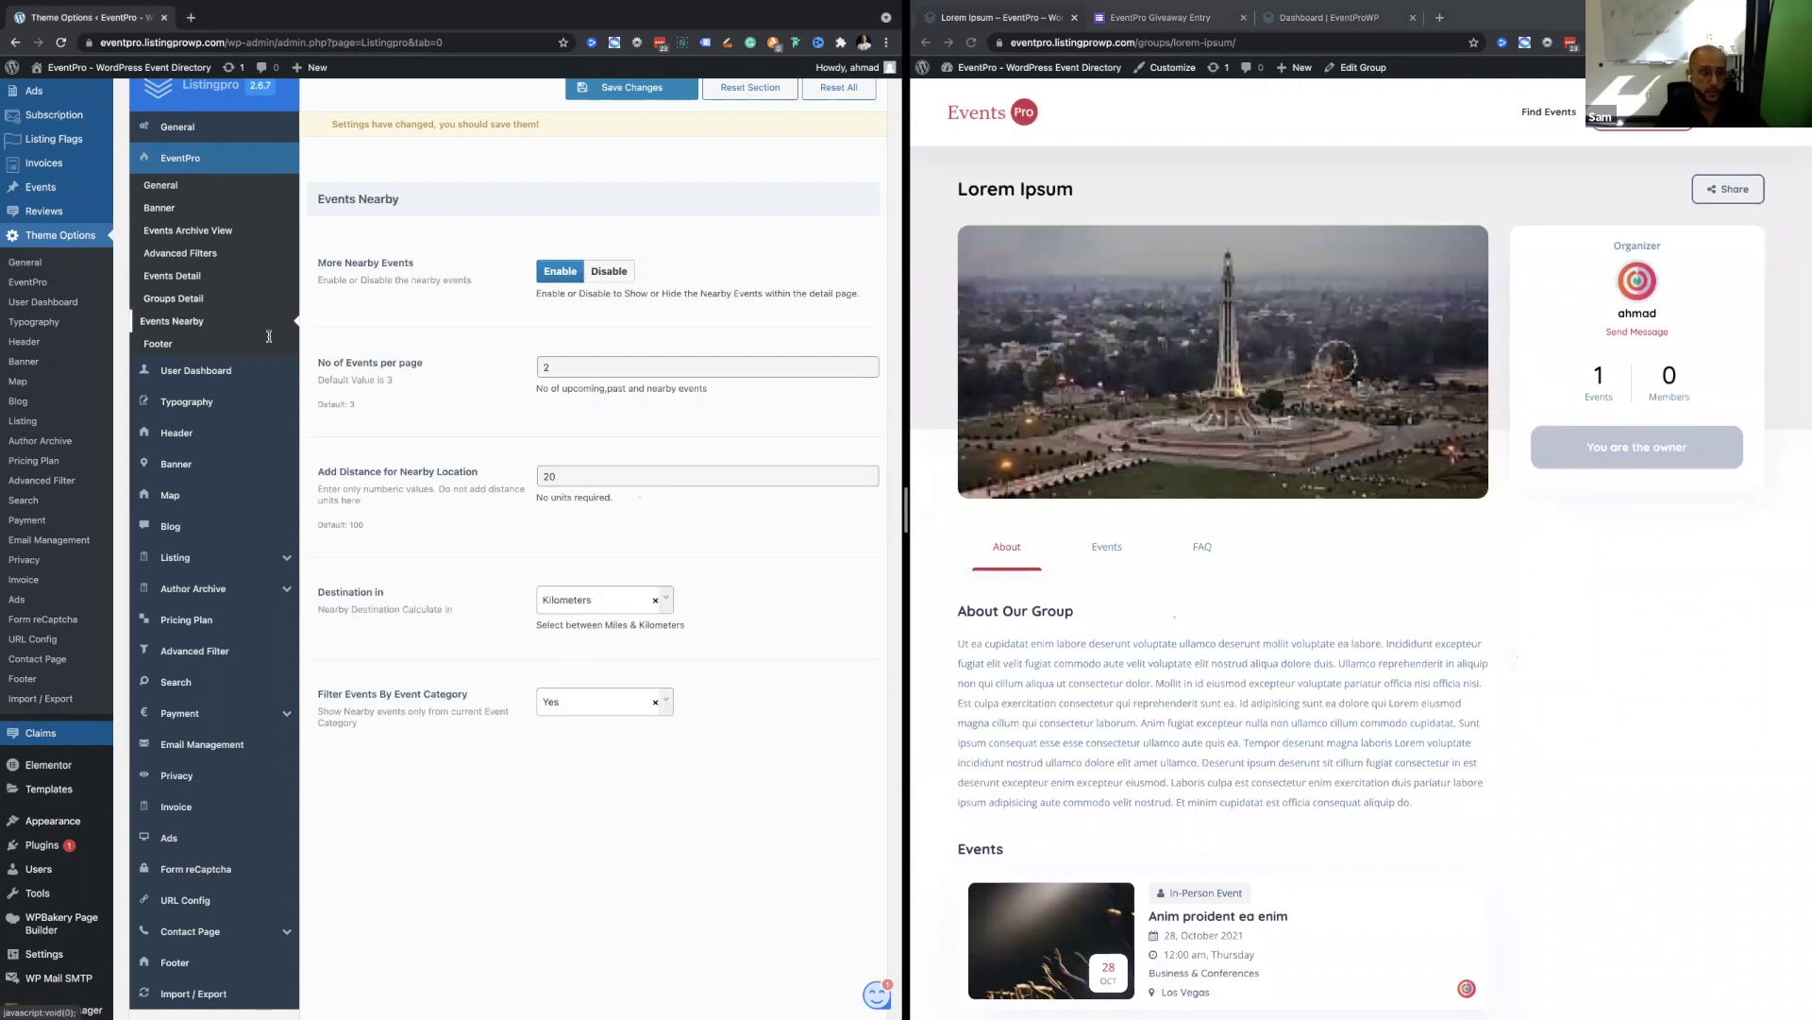
{"action": "scroll", "coordinate": [269, 336], "scroll_direction": "up", "scroll_amount": 1}
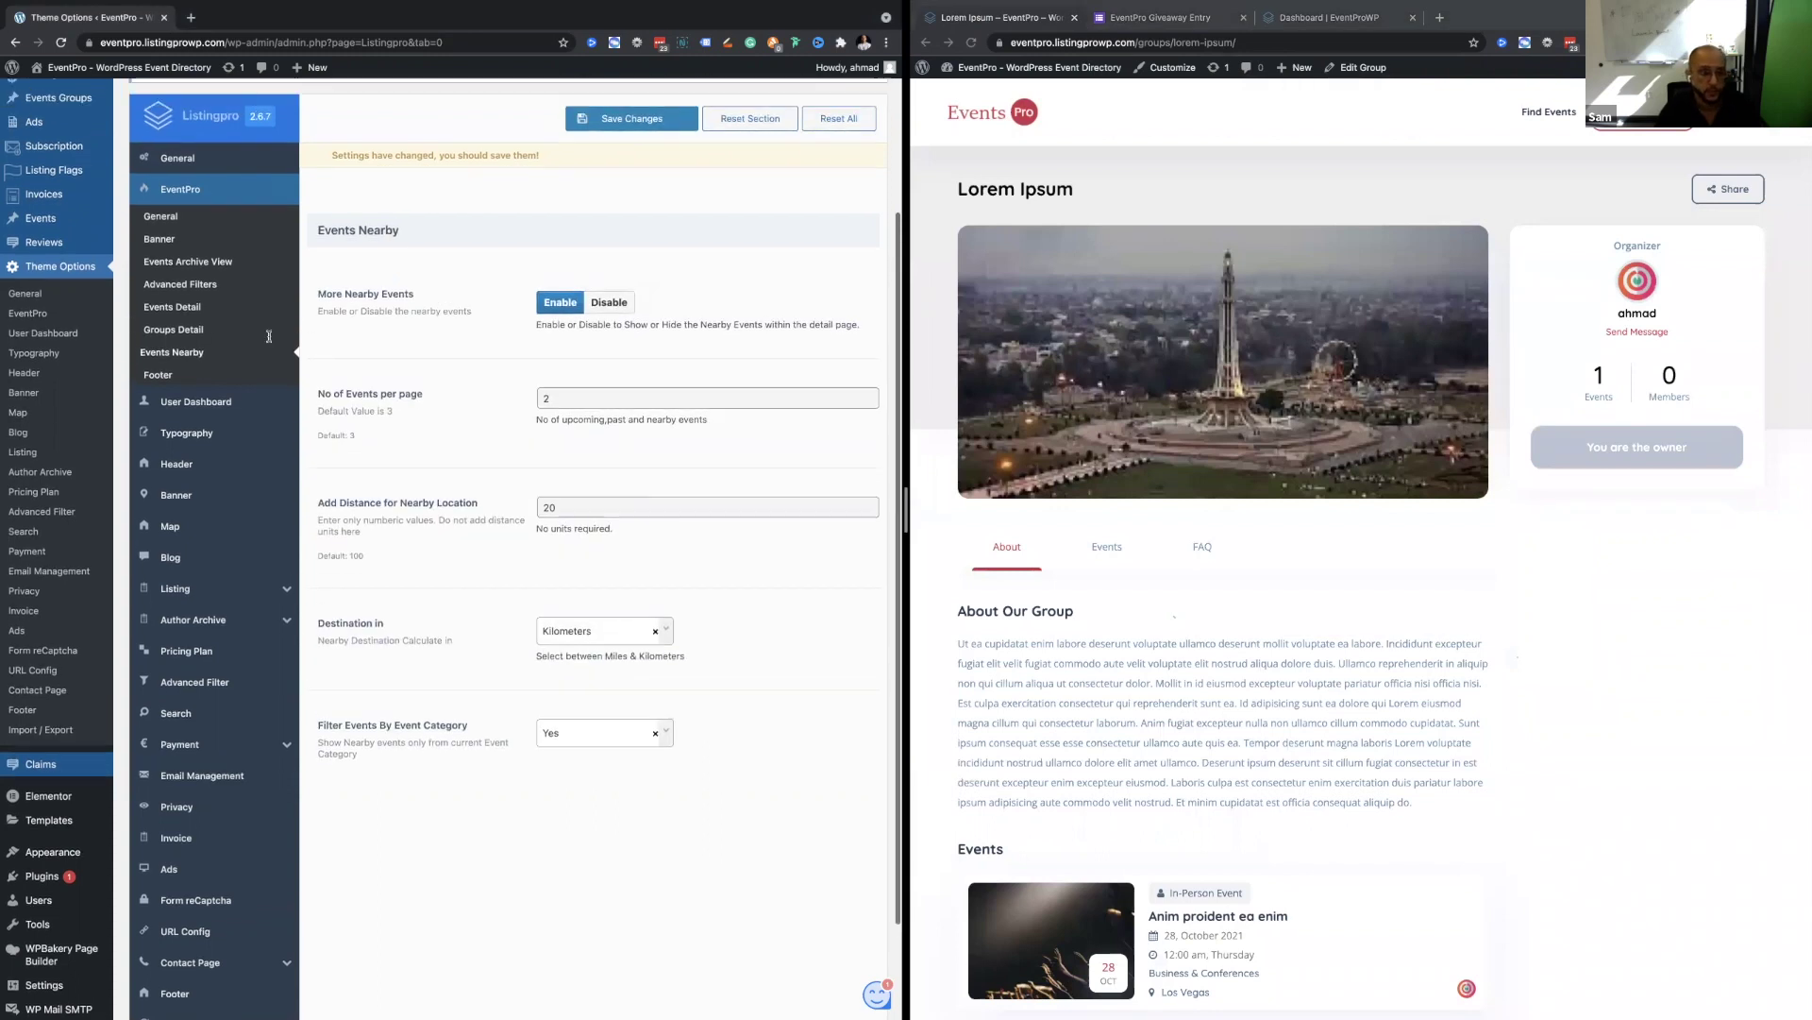
{"action": "left_click", "coordinate": [158, 377]}
{"action": "left_click", "coordinate": [174, 353]}
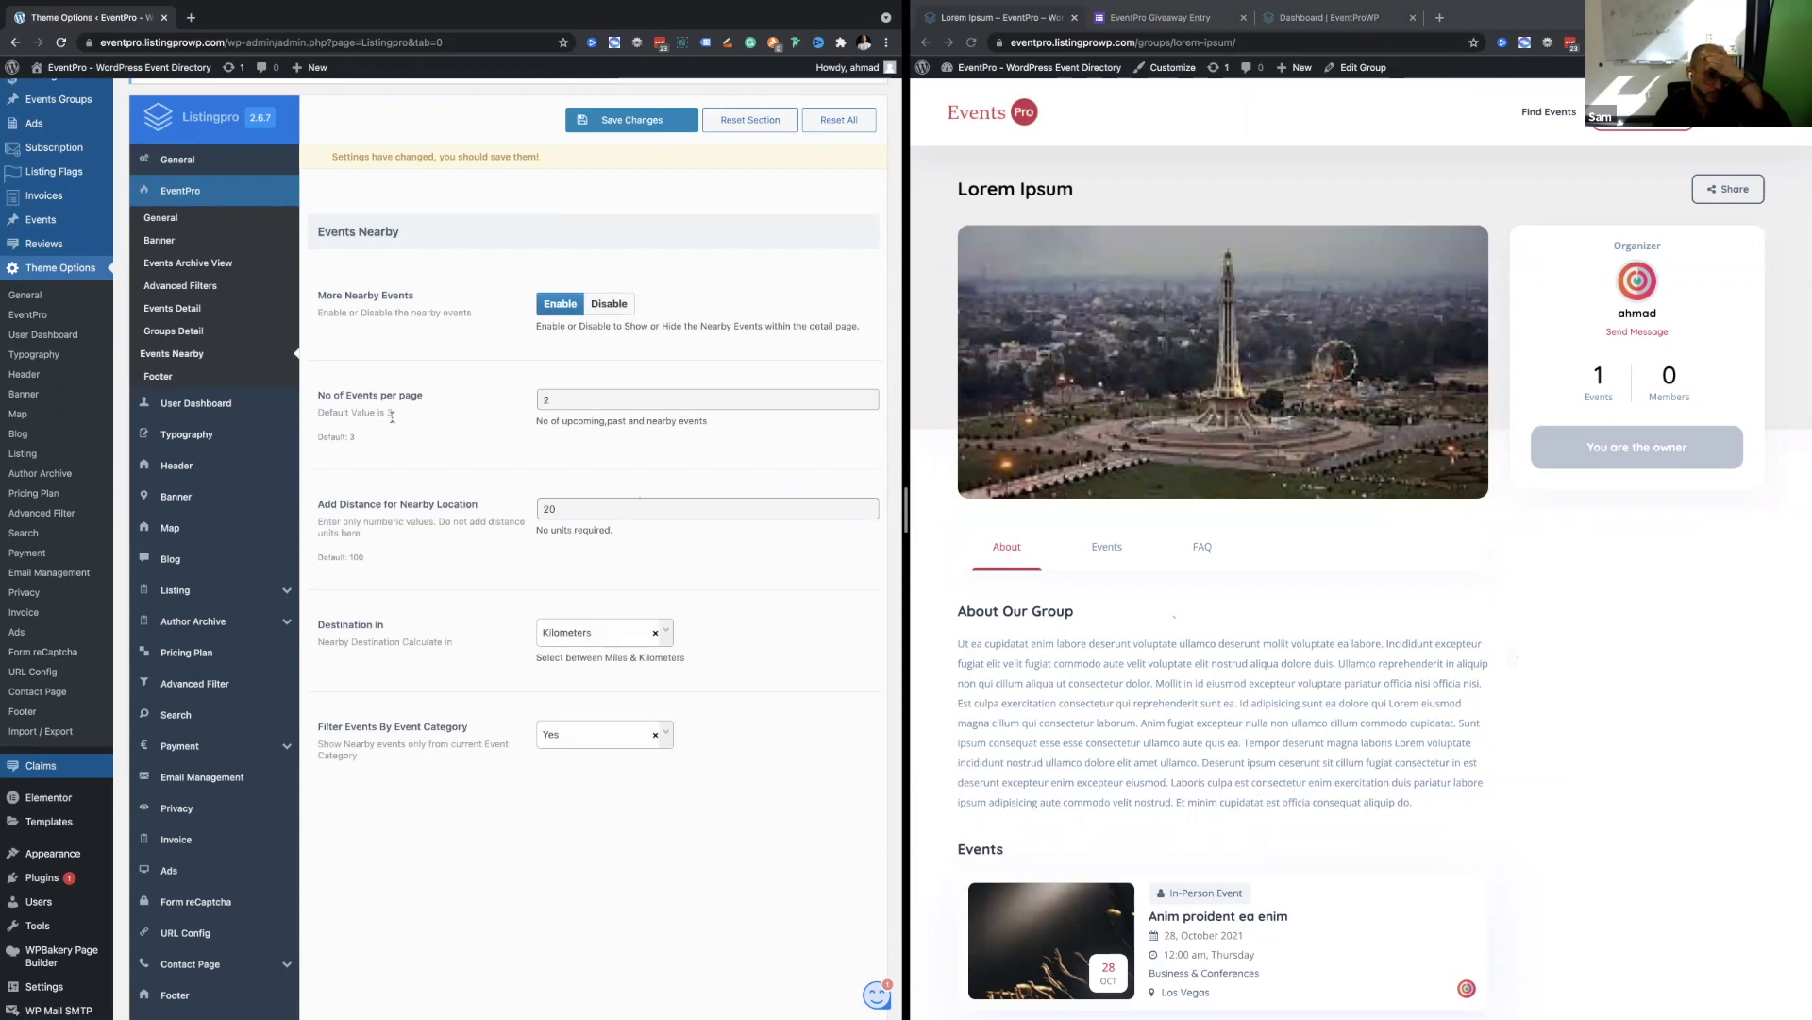
{"action": "key", "text": "ctrl+Left"}
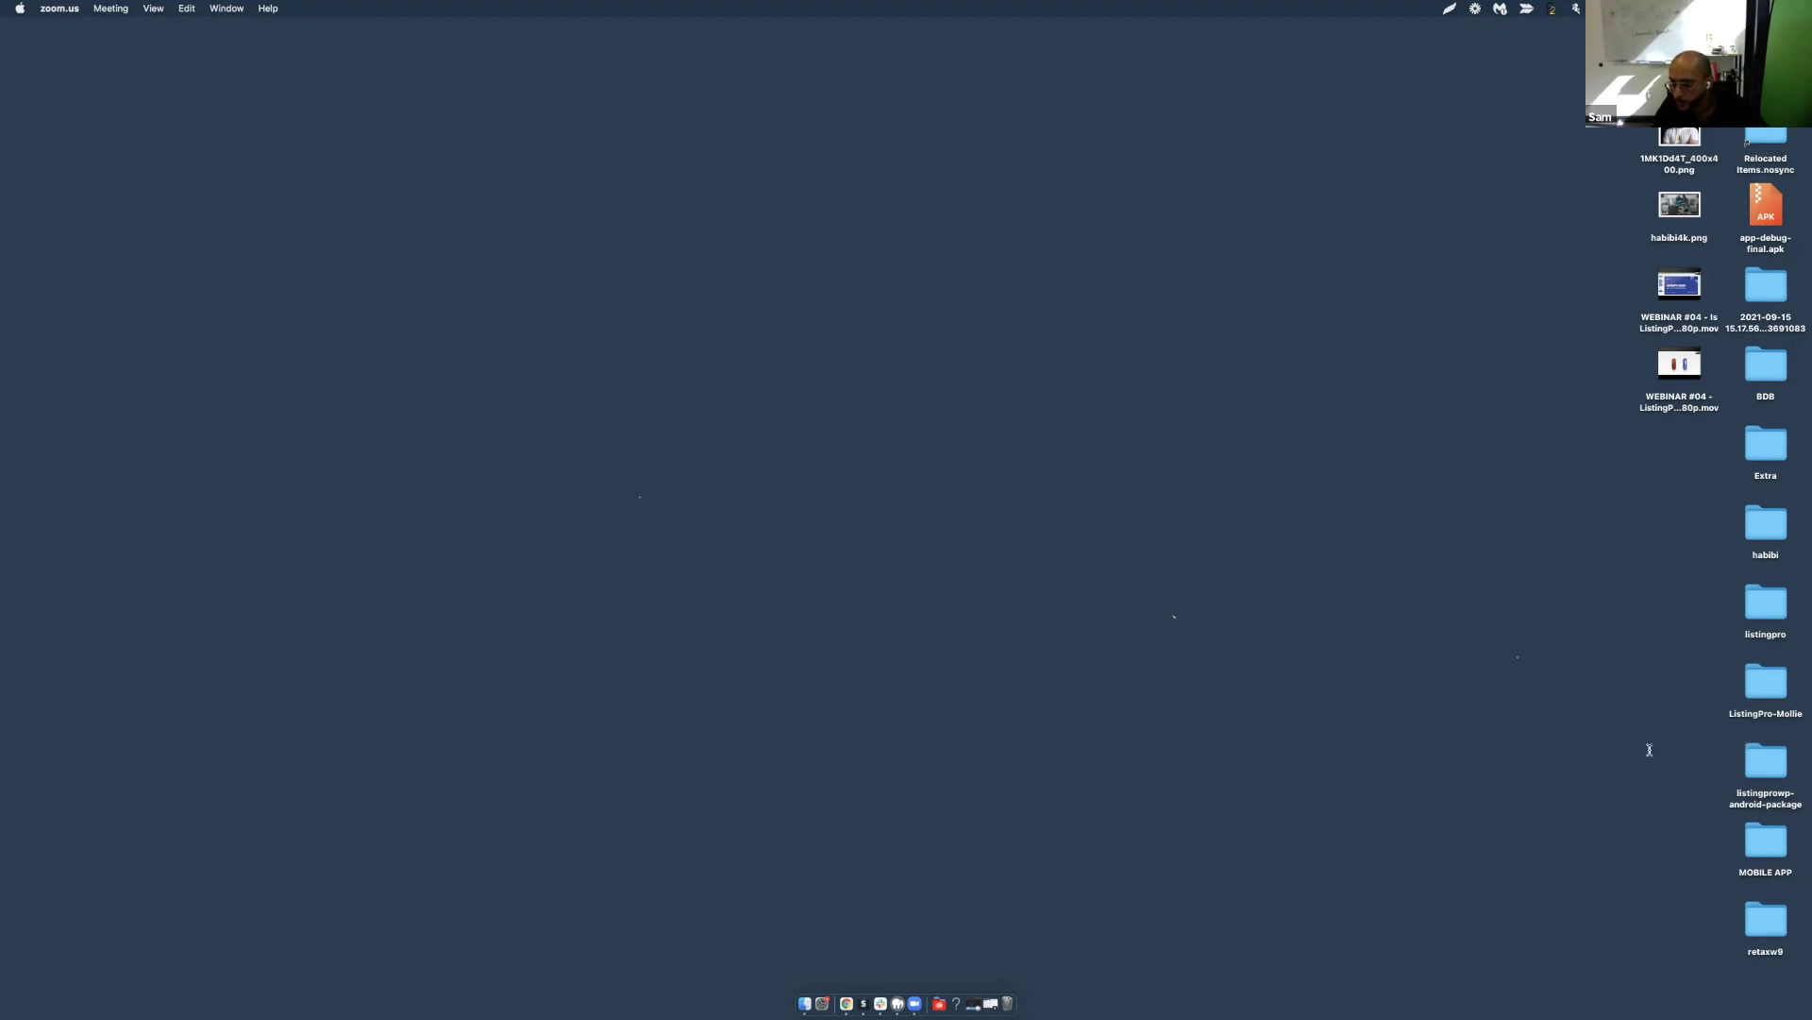
{"action": "key", "text": "F11"}
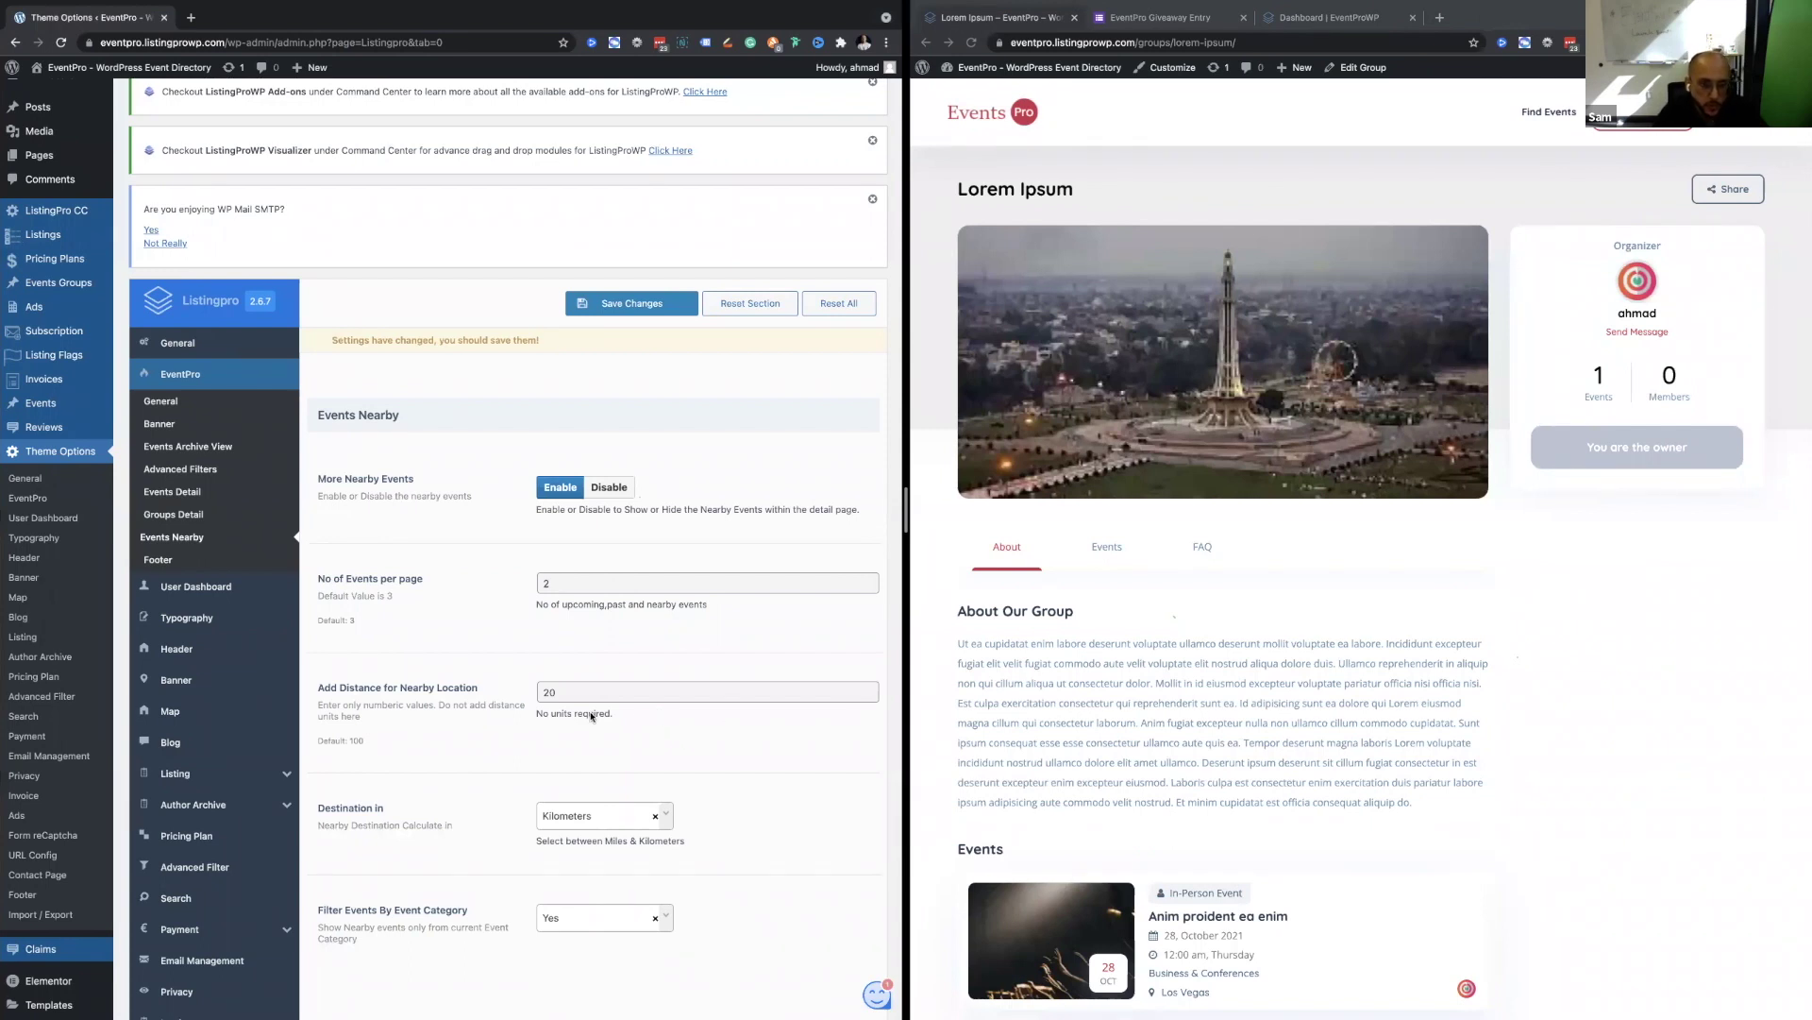
Scroll the Lorem Ipsum group page, then start loading the dashboard's Add Event page.
{"action": "scroll", "coordinate": [592, 716], "scroll_direction": "up", "scroll_amount": 1}
{"action": "left_click", "coordinate": [1086, 650]}
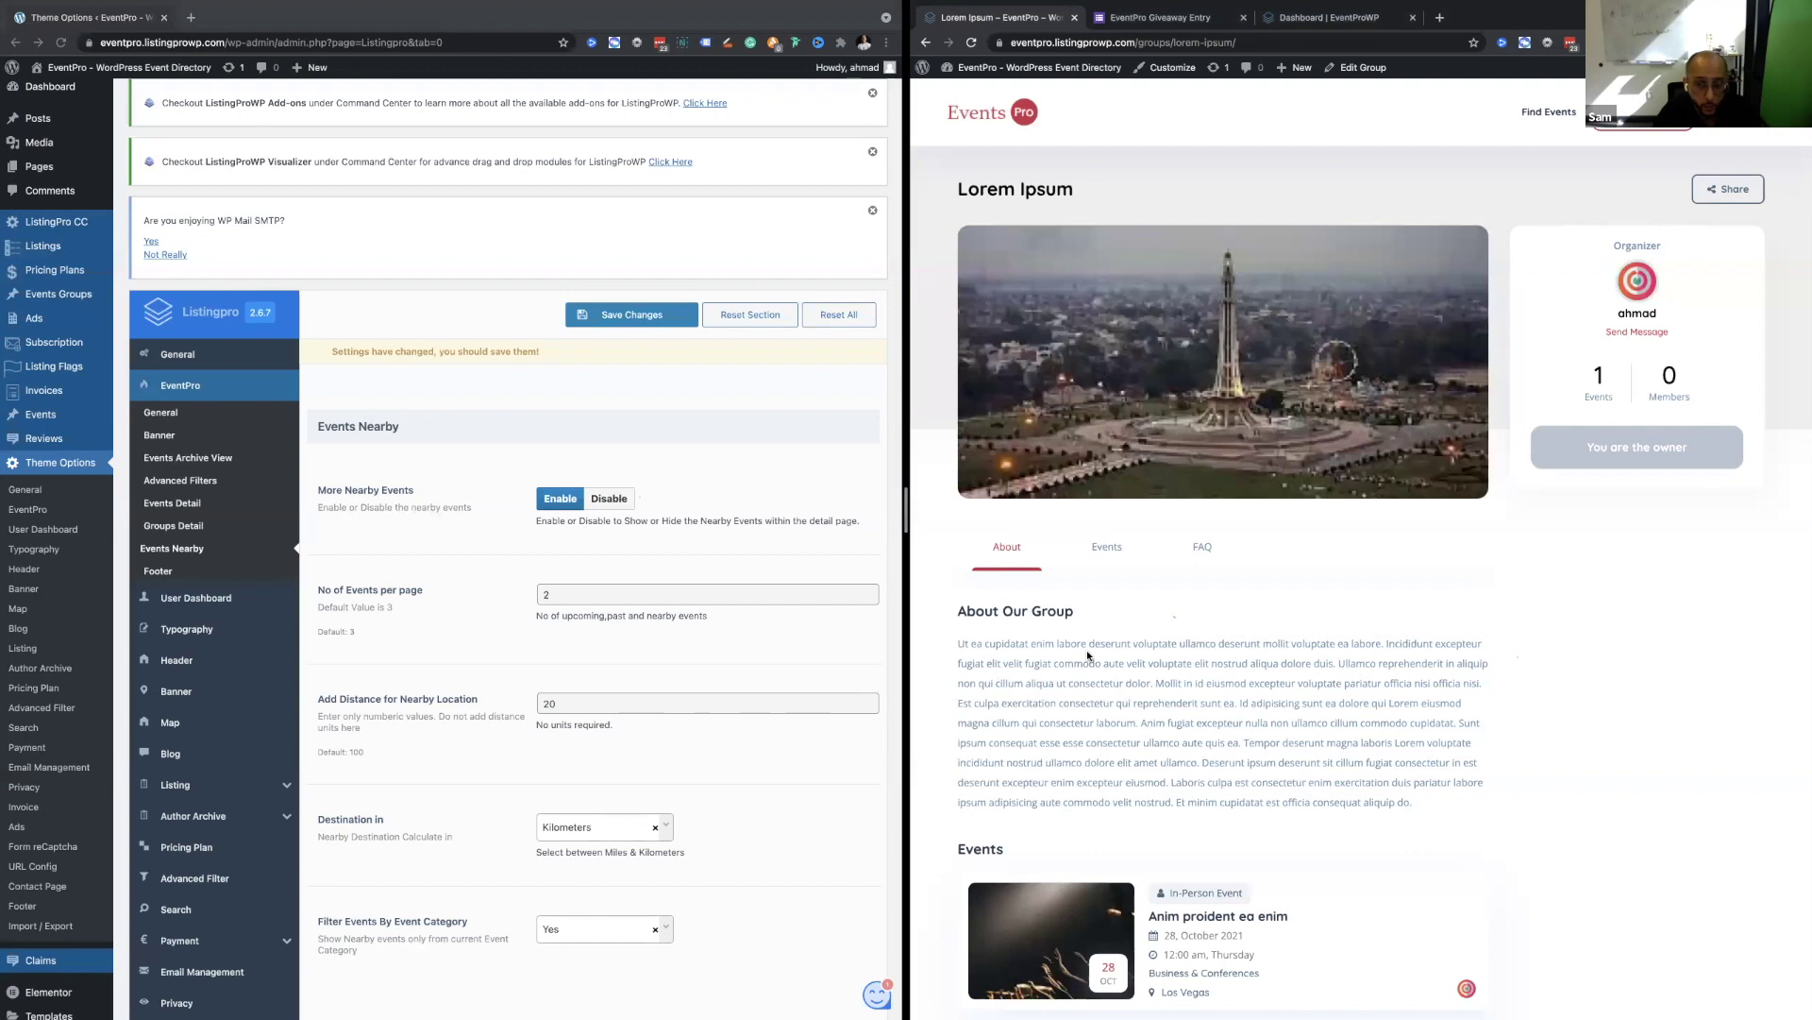
{"action": "scroll", "coordinate": [1088, 654], "scroll_direction": "down", "scroll_amount": 2}
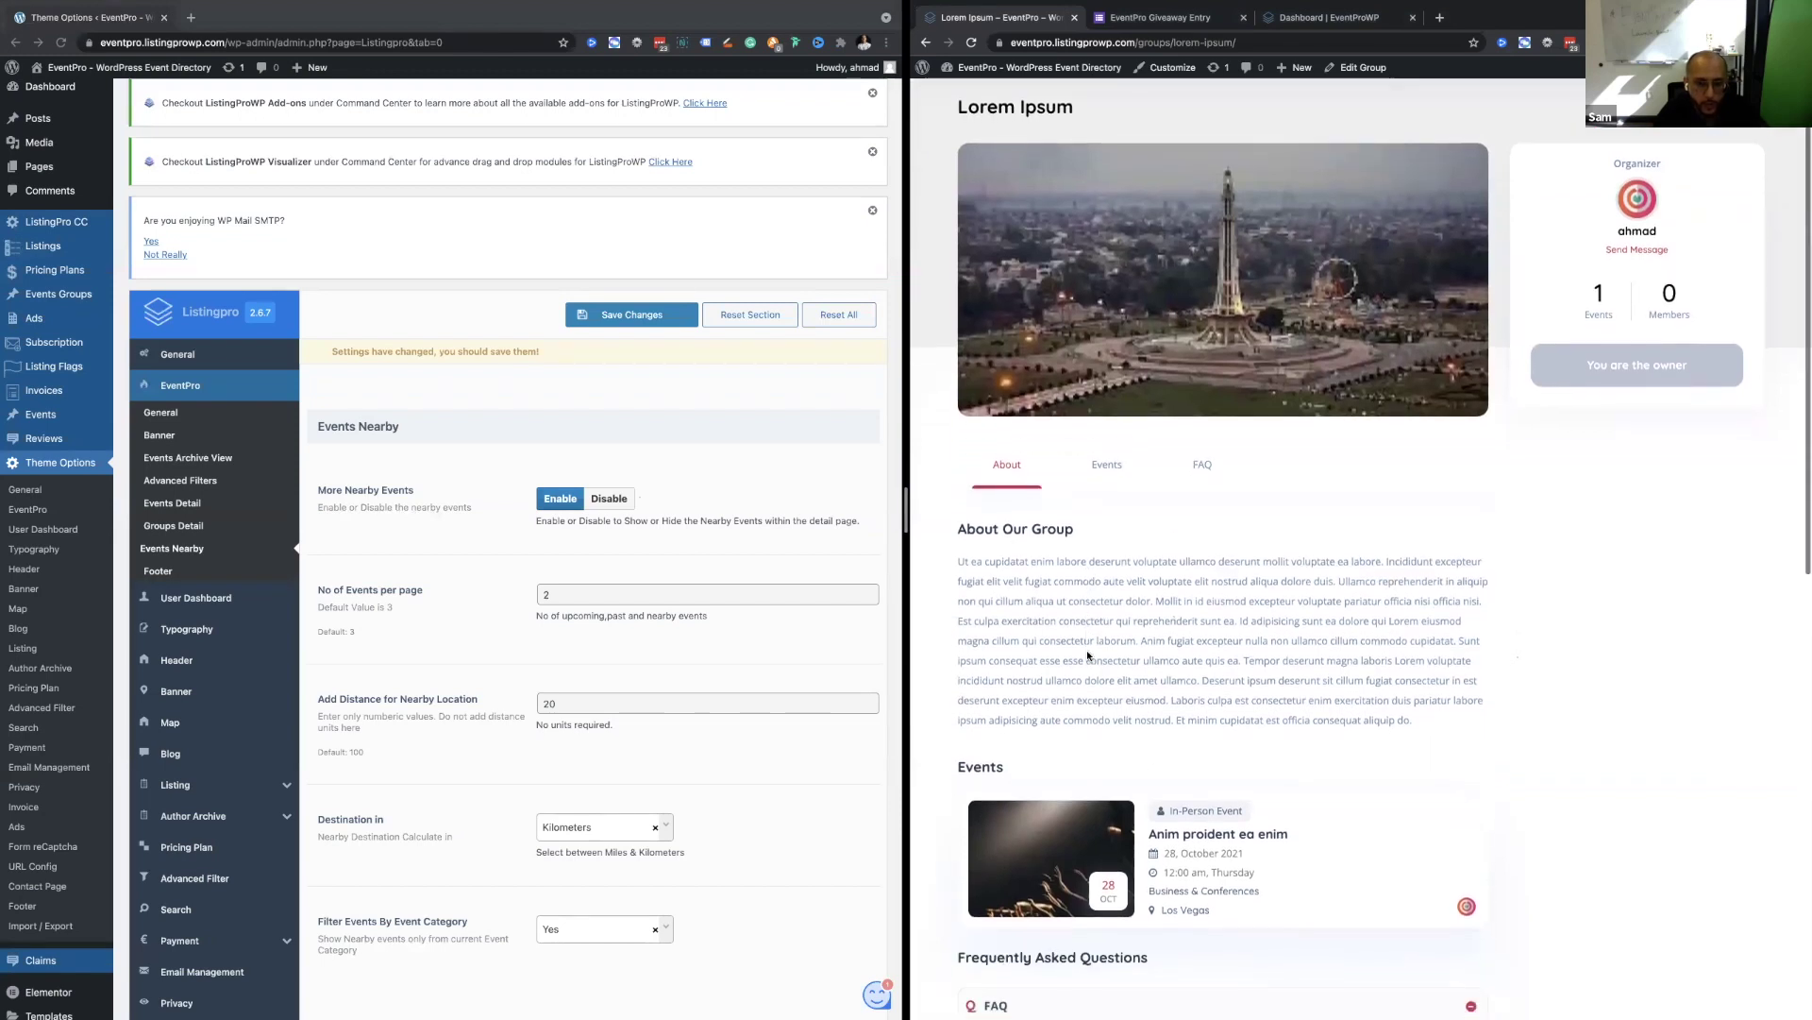
{"action": "scroll", "coordinate": [1088, 655], "scroll_direction": "down", "scroll_amount": 3}
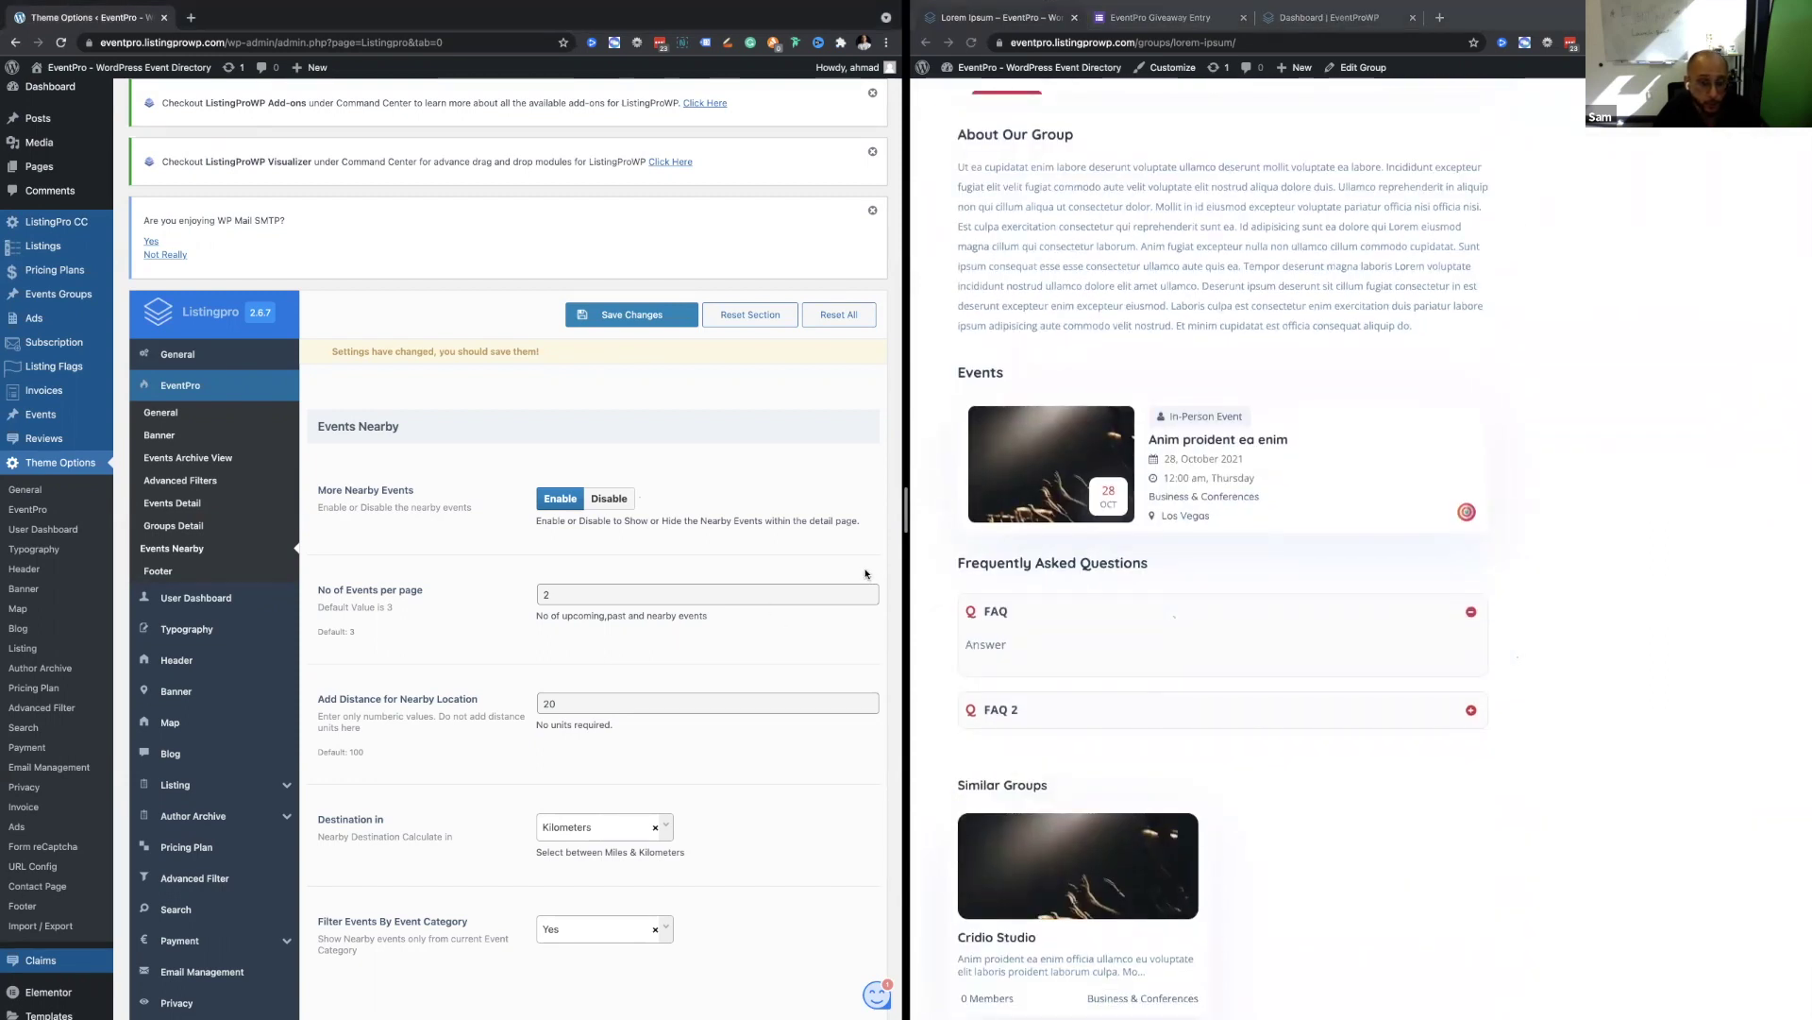
{"action": "scroll", "coordinate": [1105, 643], "scroll_direction": "up", "scroll_amount": 5}
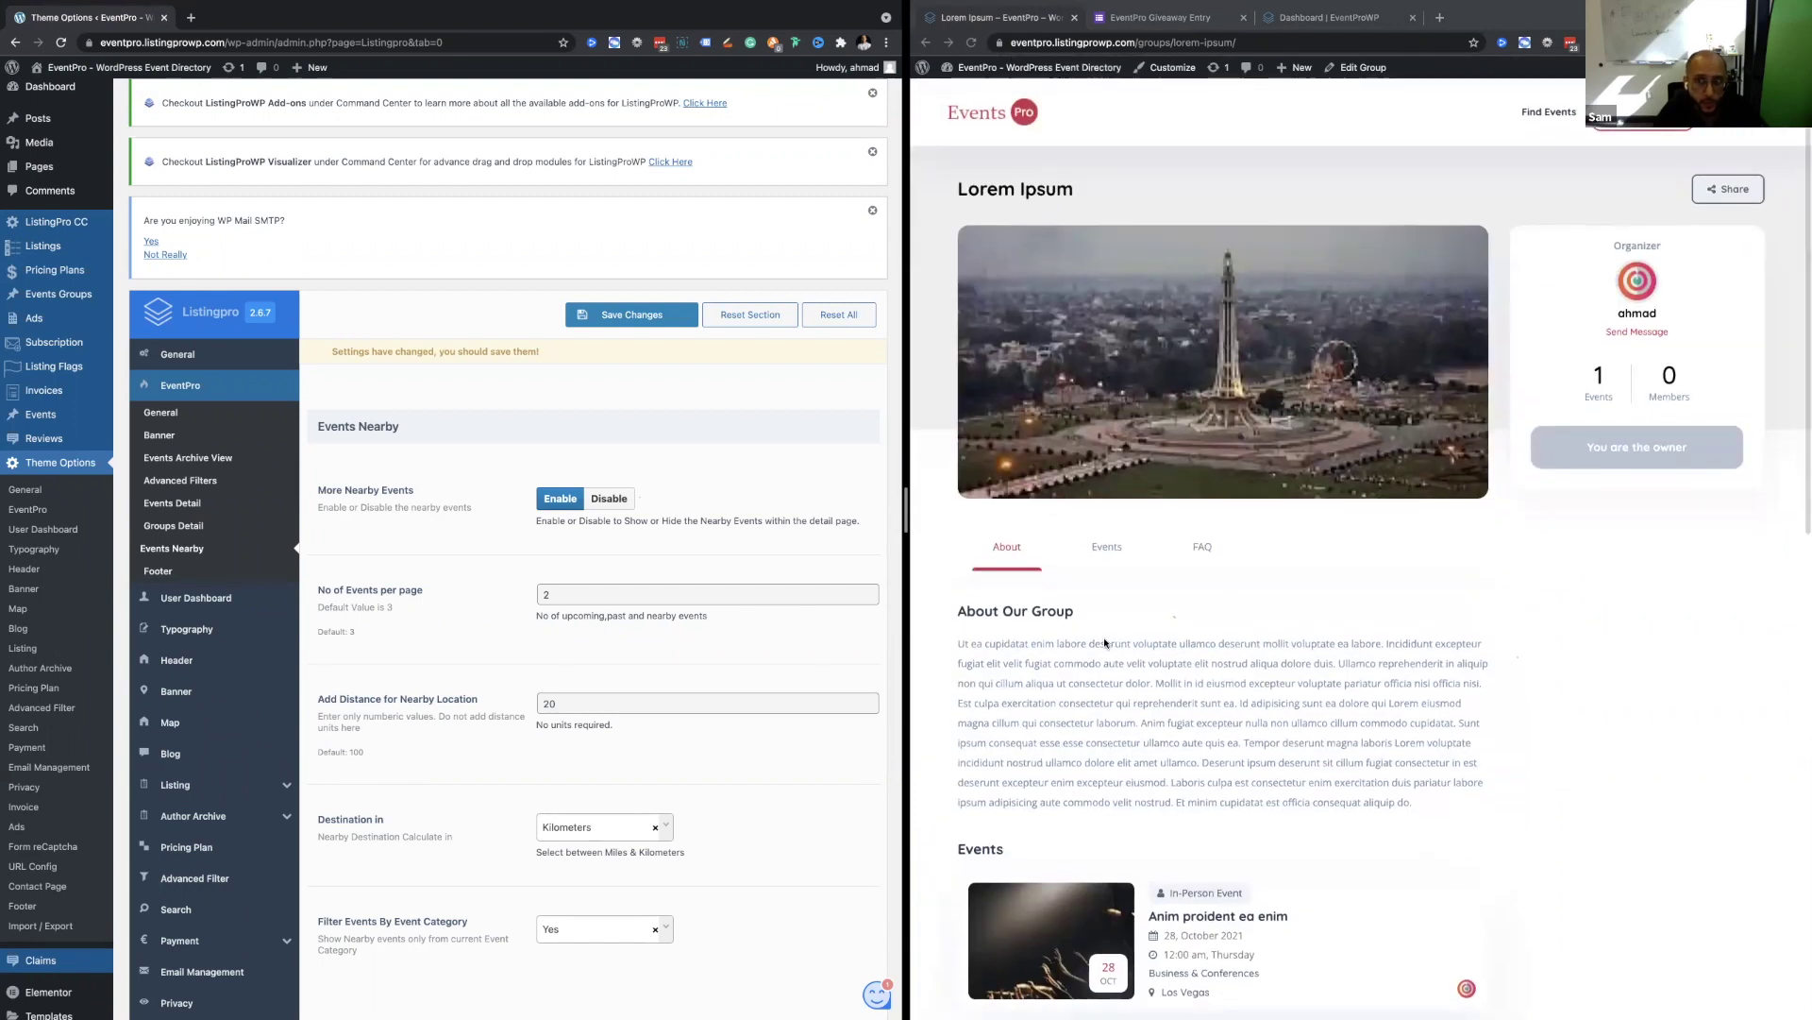
{"action": "double_click", "coordinate": [1118, 683]}
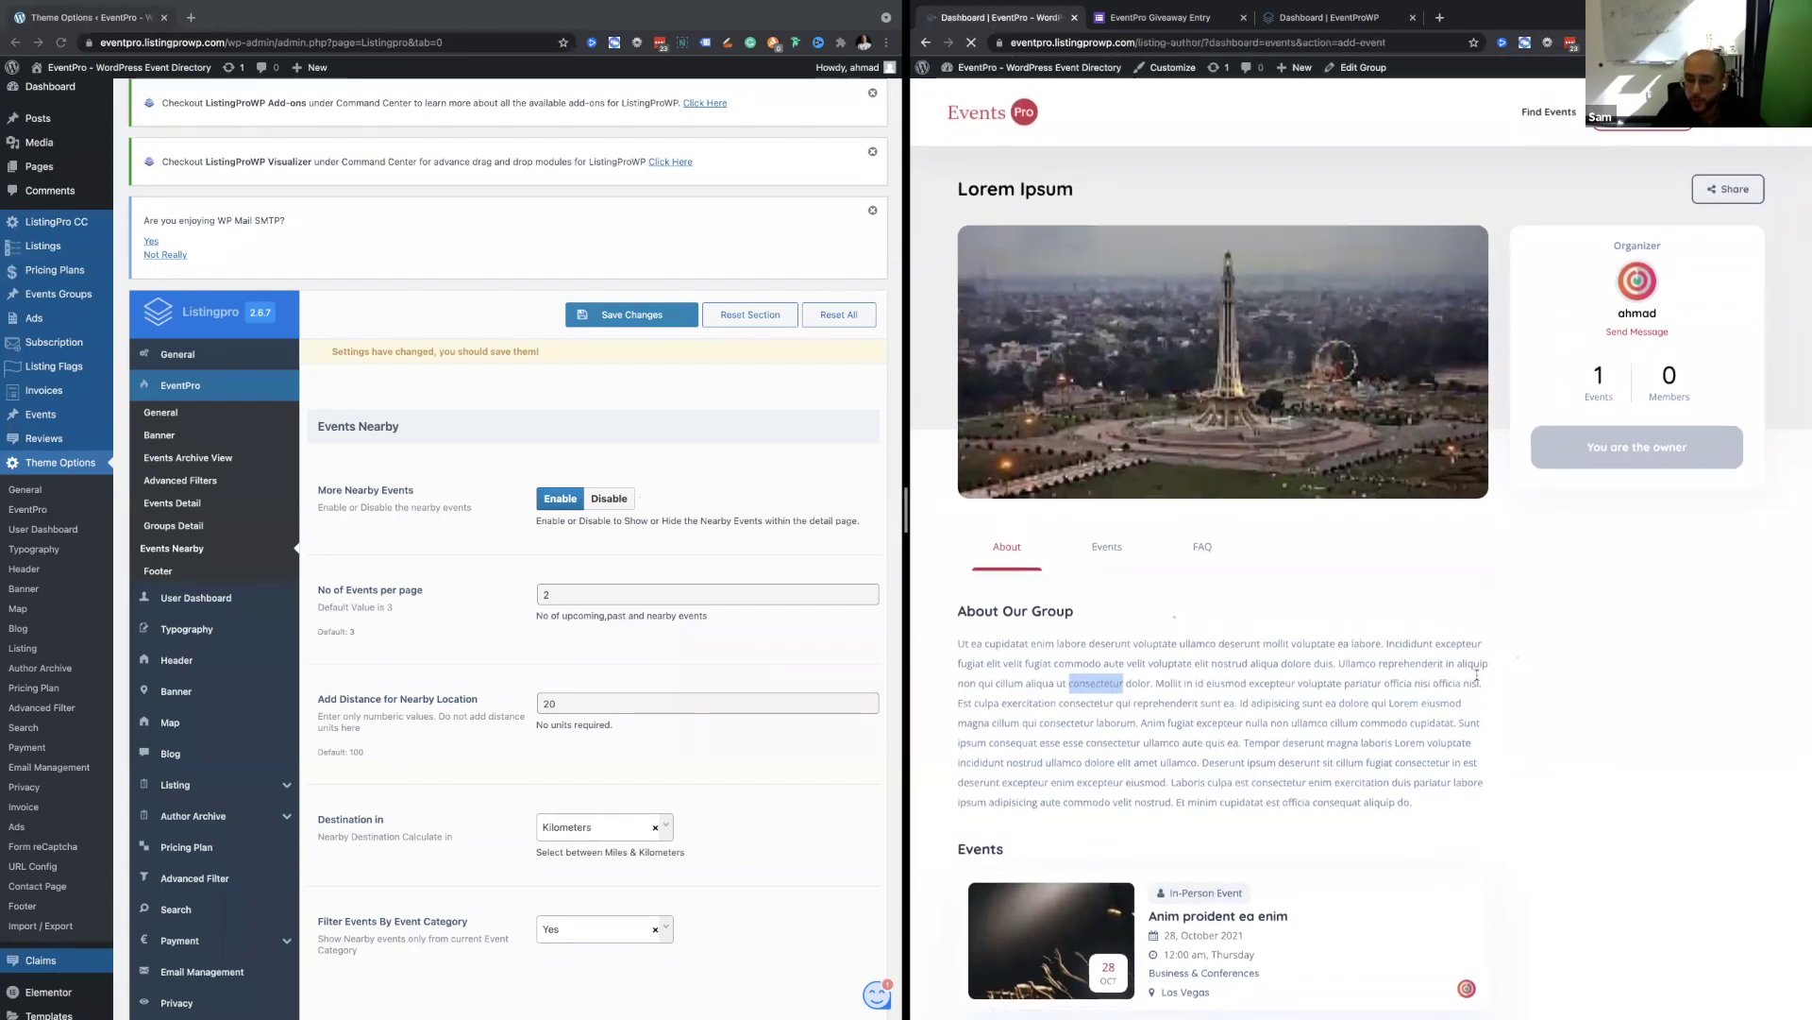
Raise the available tickets to 10 and enter a ticket price of 100.
{"action": "scroll", "coordinate": [1475, 684], "scroll_direction": "down", "scroll_amount": 5}
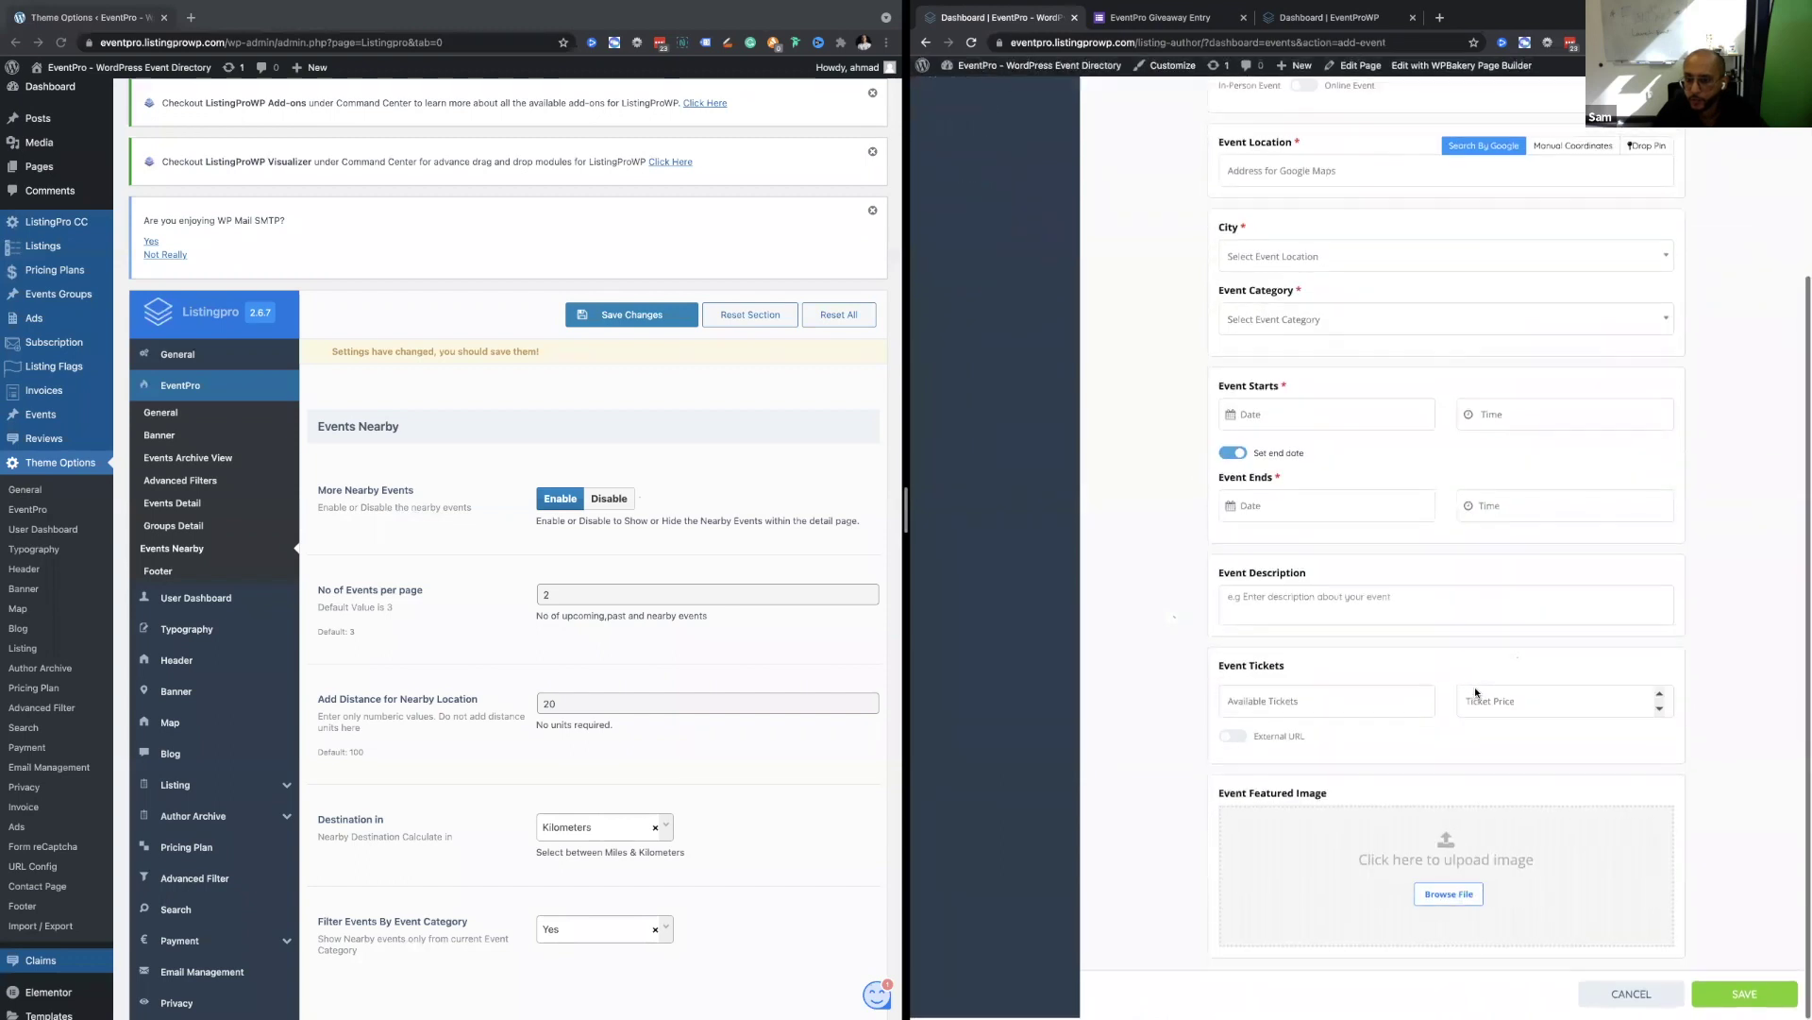
{"action": "left_click", "coordinate": [1425, 694]}
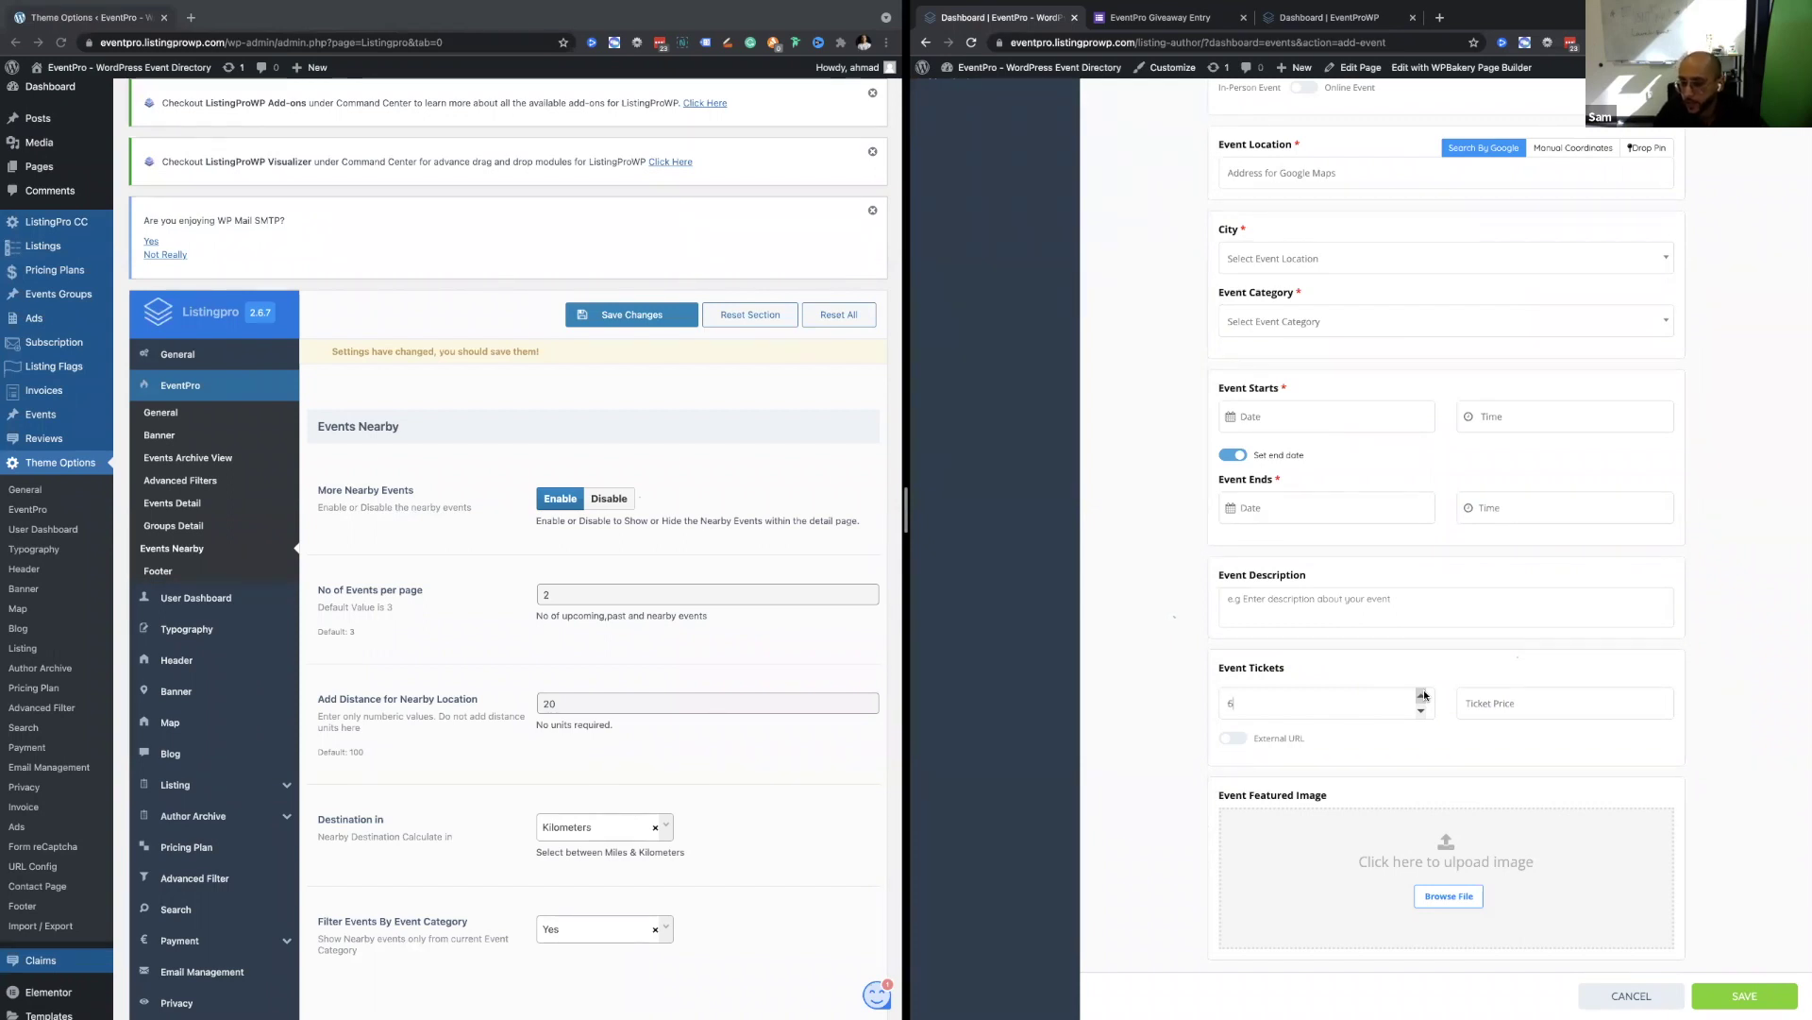
{"action": "left_click", "coordinate": [1422, 696]}
{"action": "left_click", "coordinate": [1422, 696]}
{"action": "key", "text": "Tab"}
{"action": "type", "text": "100"}
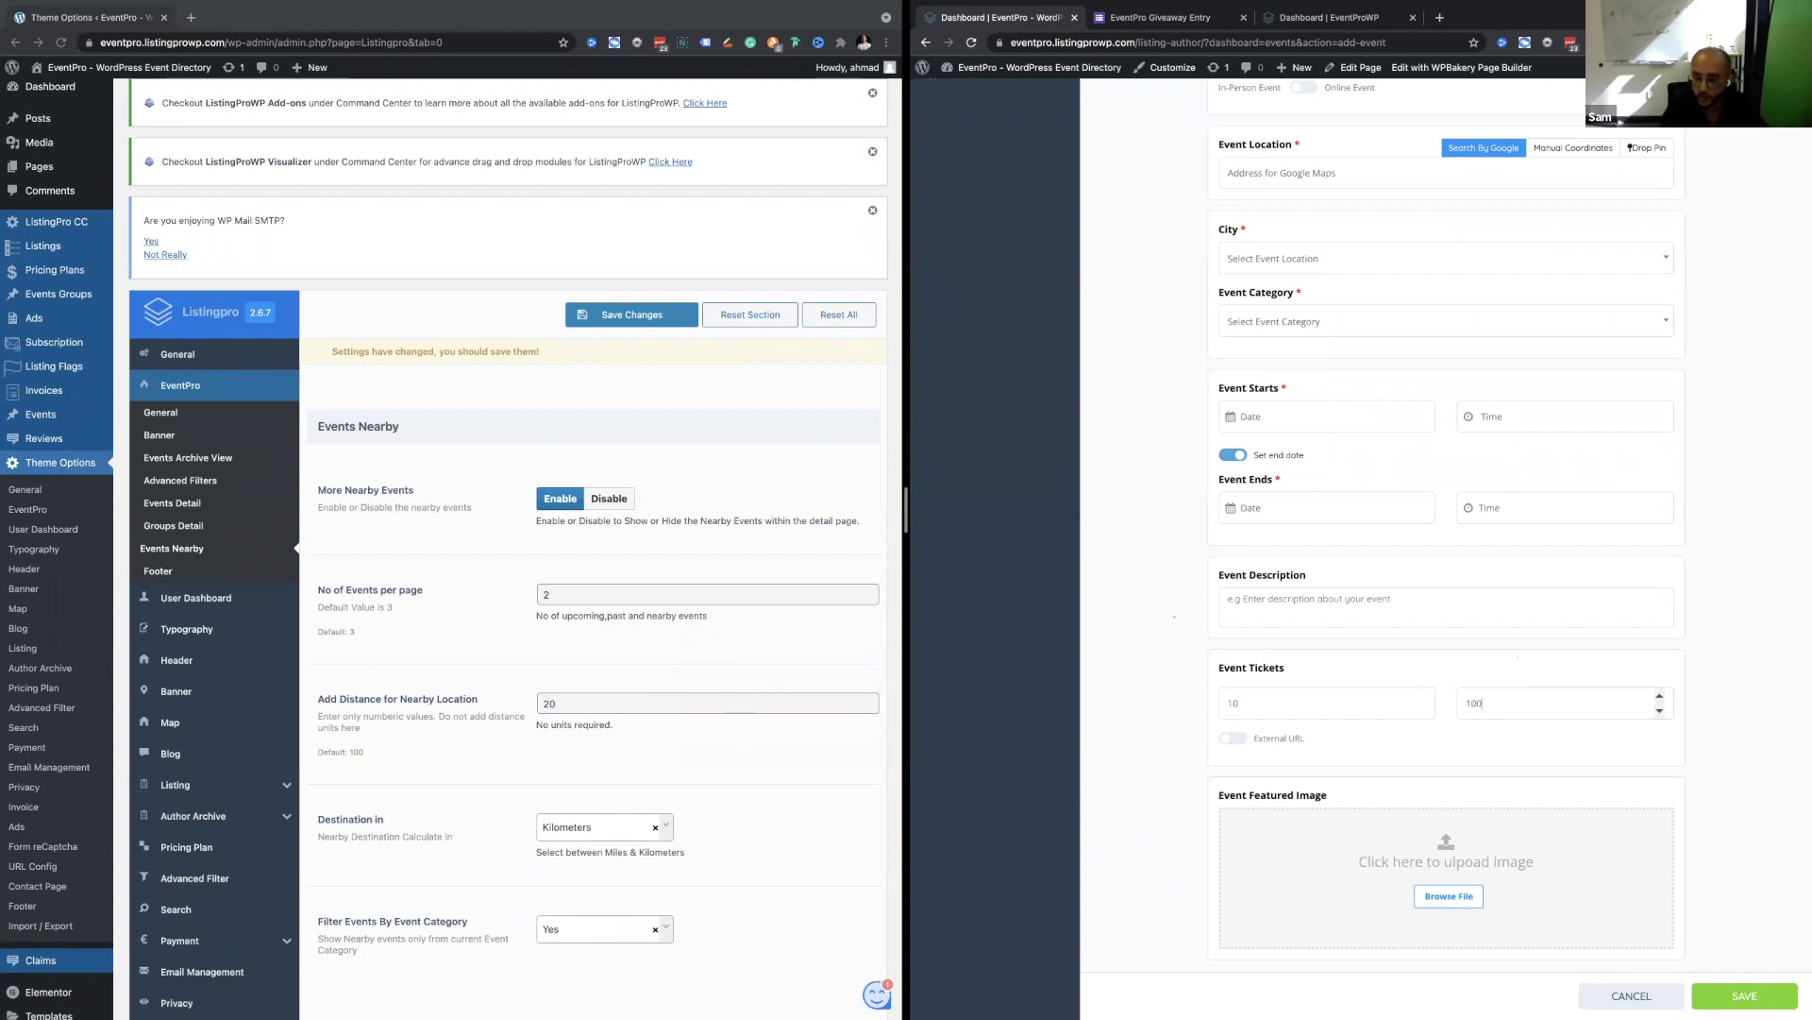
Switch the External URL ticket option on, then back off.
{"action": "scroll", "coordinate": [1487, 727], "scroll_direction": "up", "scroll_amount": 2}
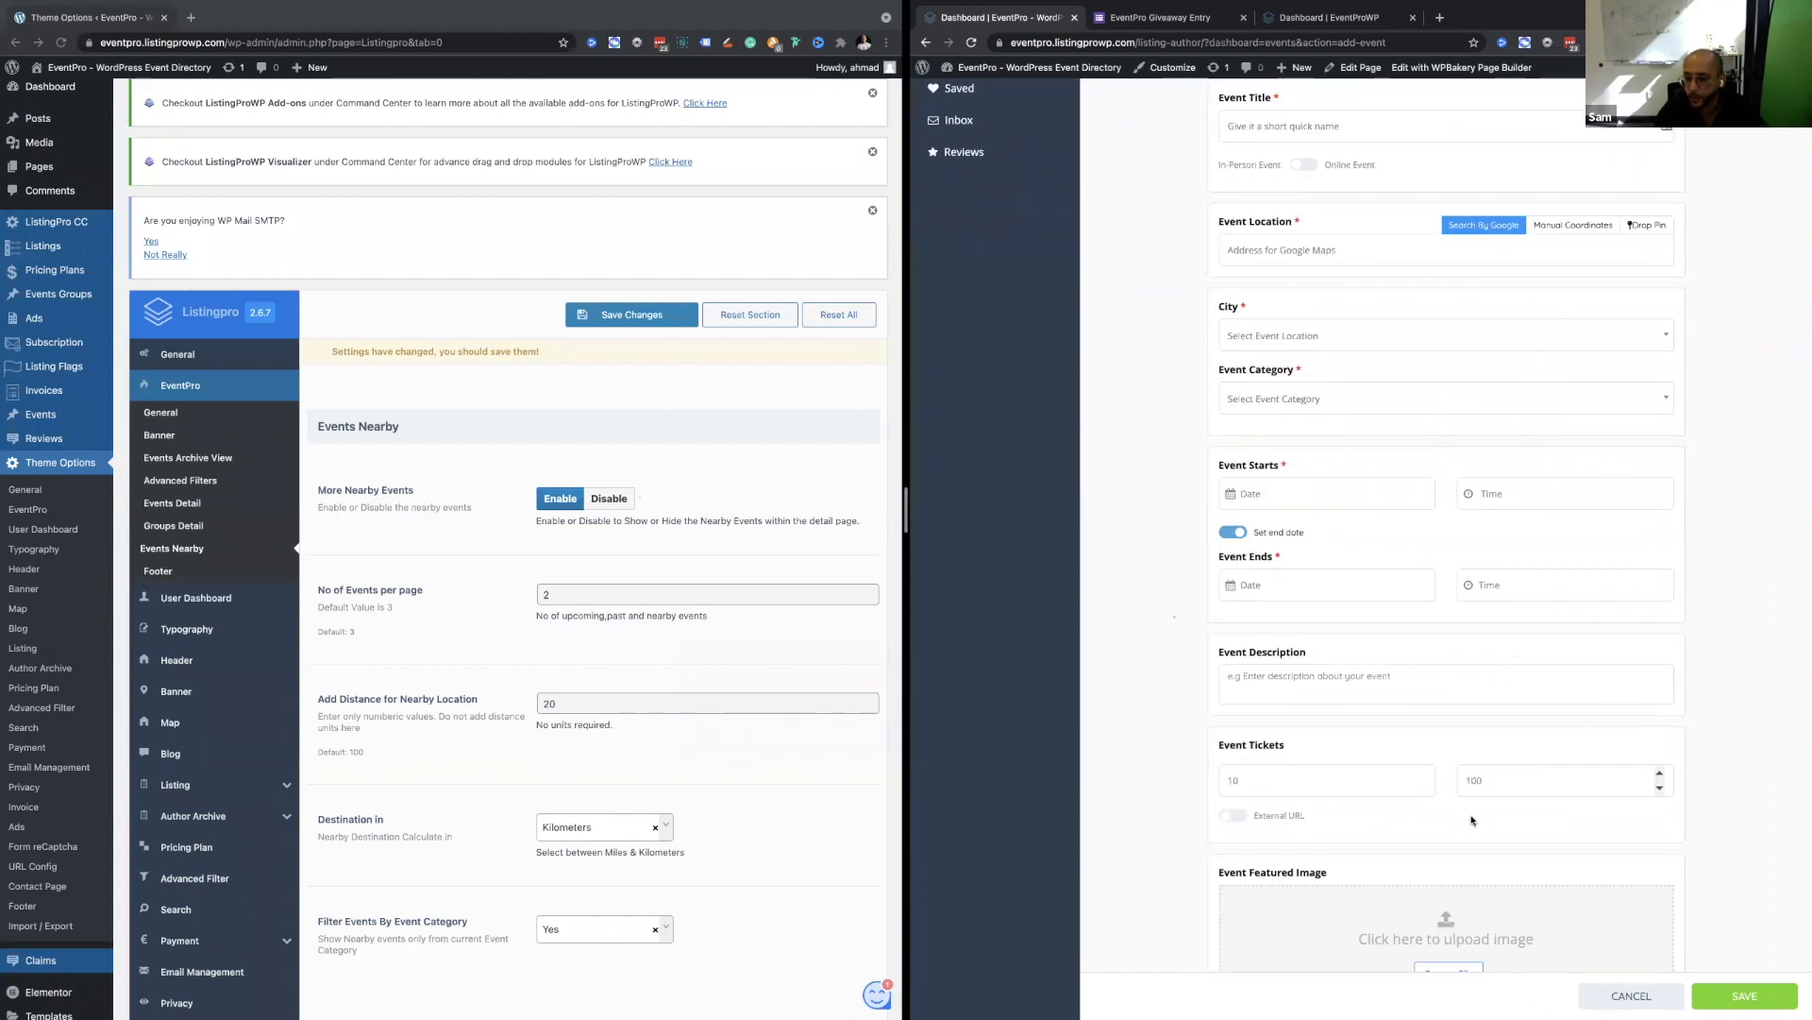
{"action": "scroll", "coordinate": [1231, 821], "scroll_direction": "up", "scroll_amount": 1}
{"action": "left_click", "coordinate": [1231, 835]}
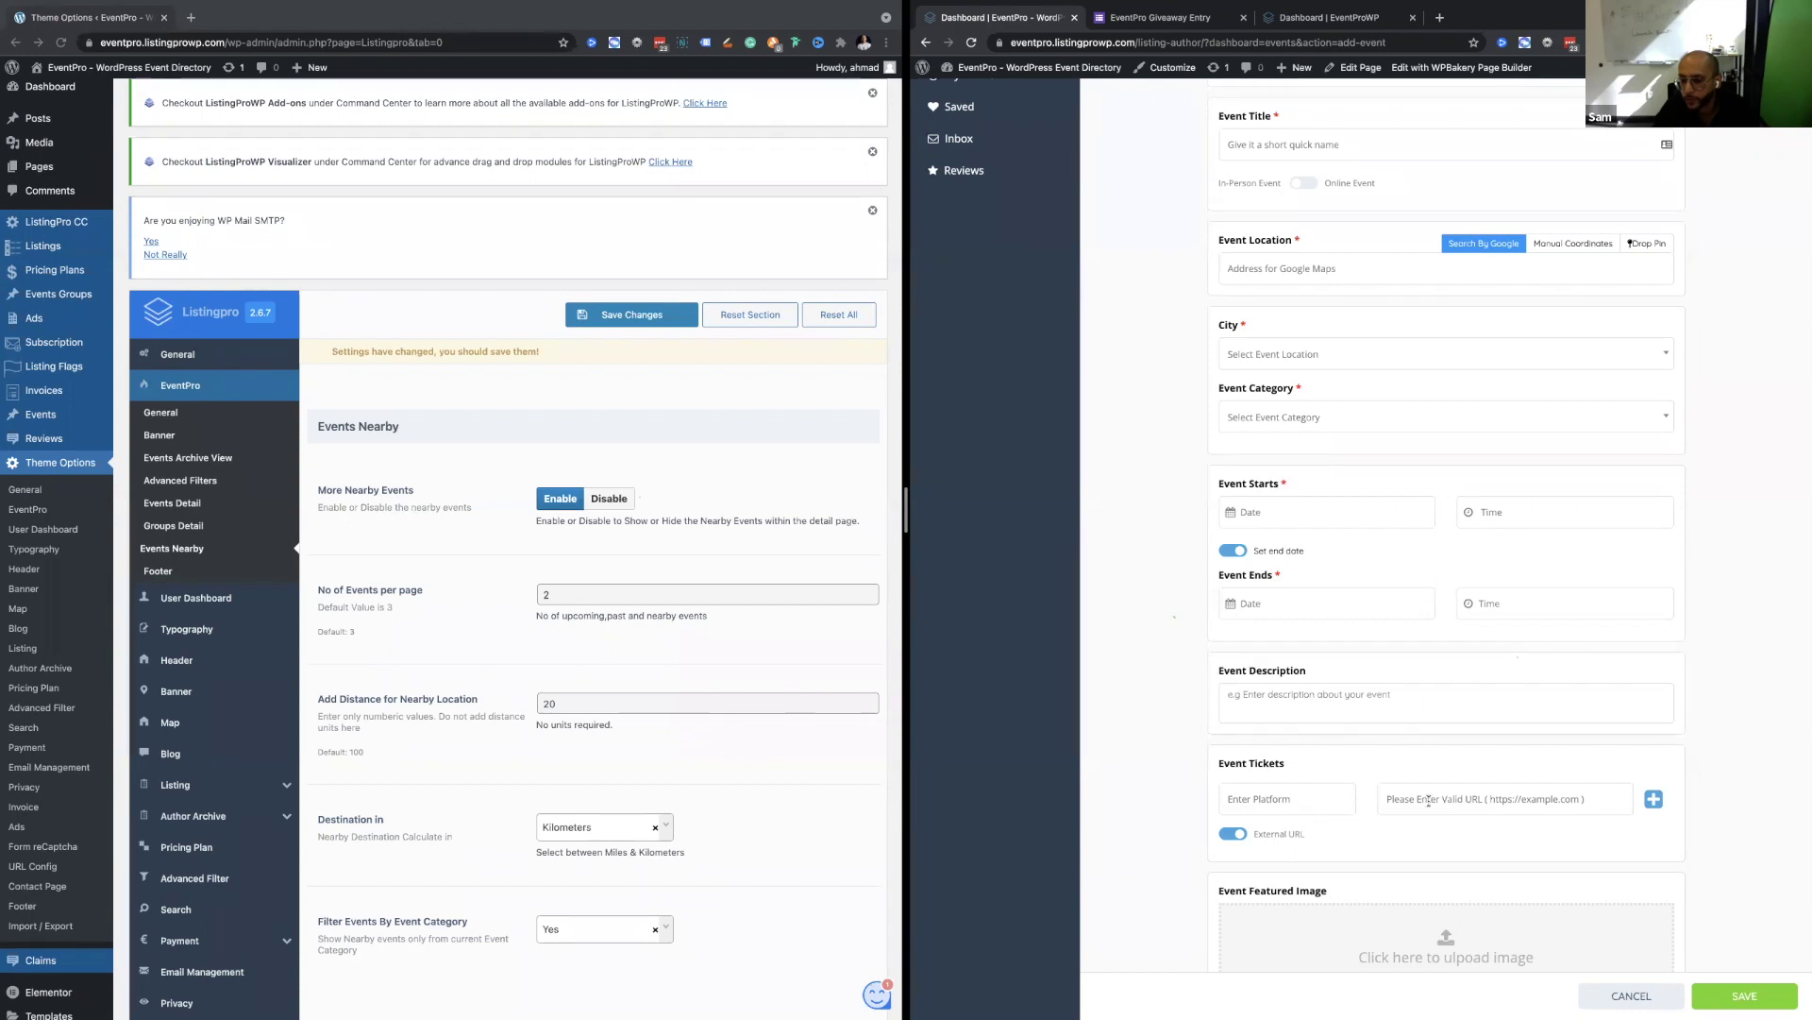
{"action": "left_click", "coordinate": [1233, 835]}
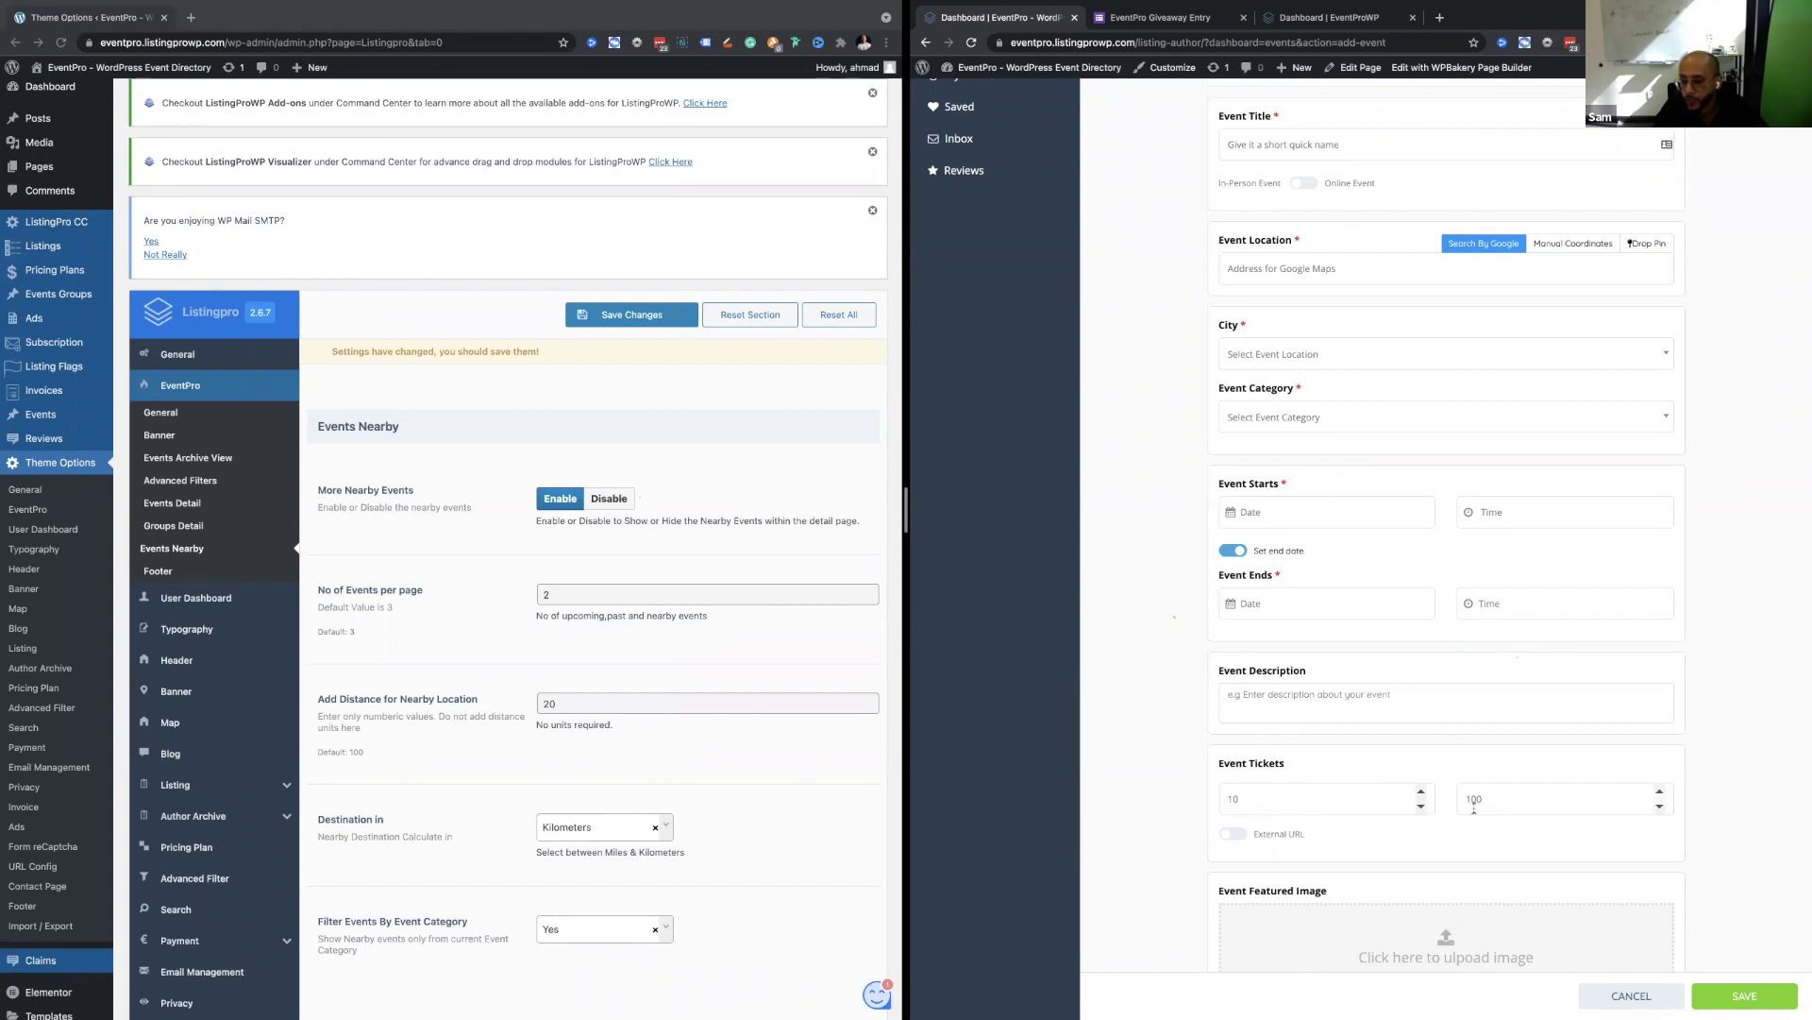
Bring the available tickets up to 13.
{"action": "left_click", "coordinate": [1422, 793]}
{"action": "left_click", "coordinate": [1422, 793]}
{"action": "left_click", "coordinate": [1422, 793]}
{"action": "scroll", "coordinate": [1435, 824], "scroll_direction": "down", "scroll_amount": 1}
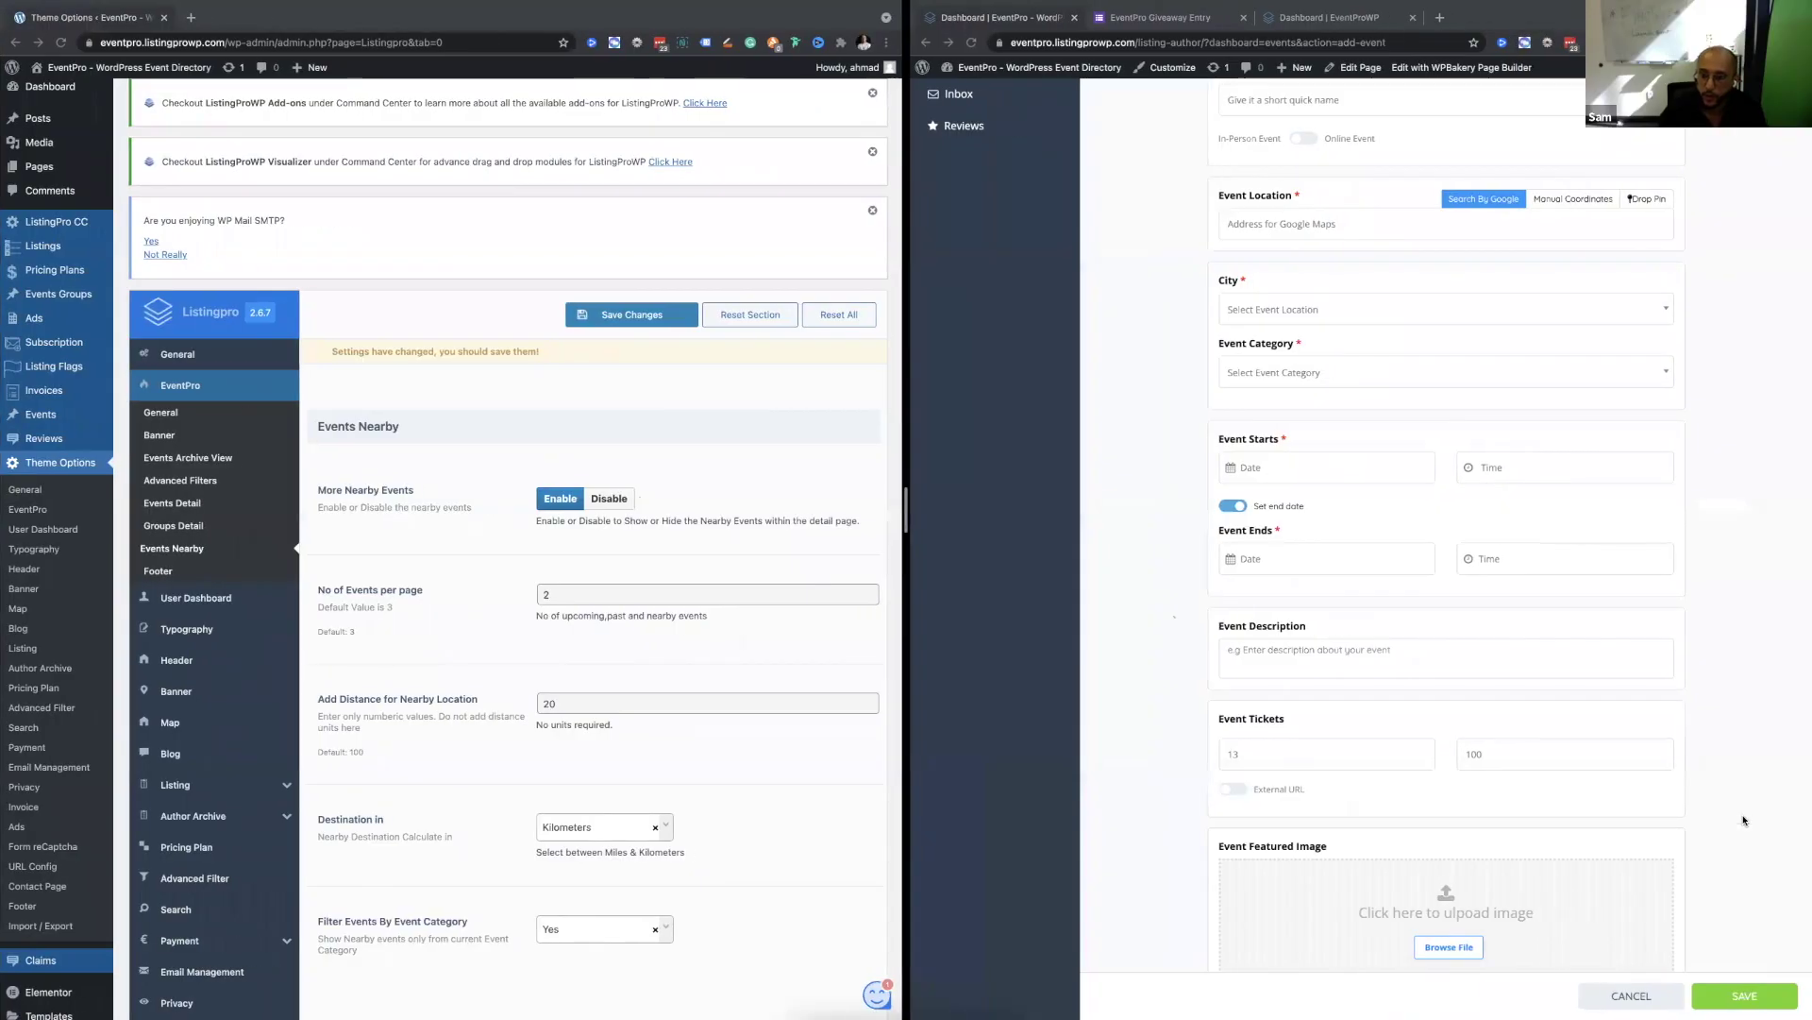
{"action": "scroll", "coordinate": [1743, 812], "scroll_direction": "up", "scroll_amount": 5}
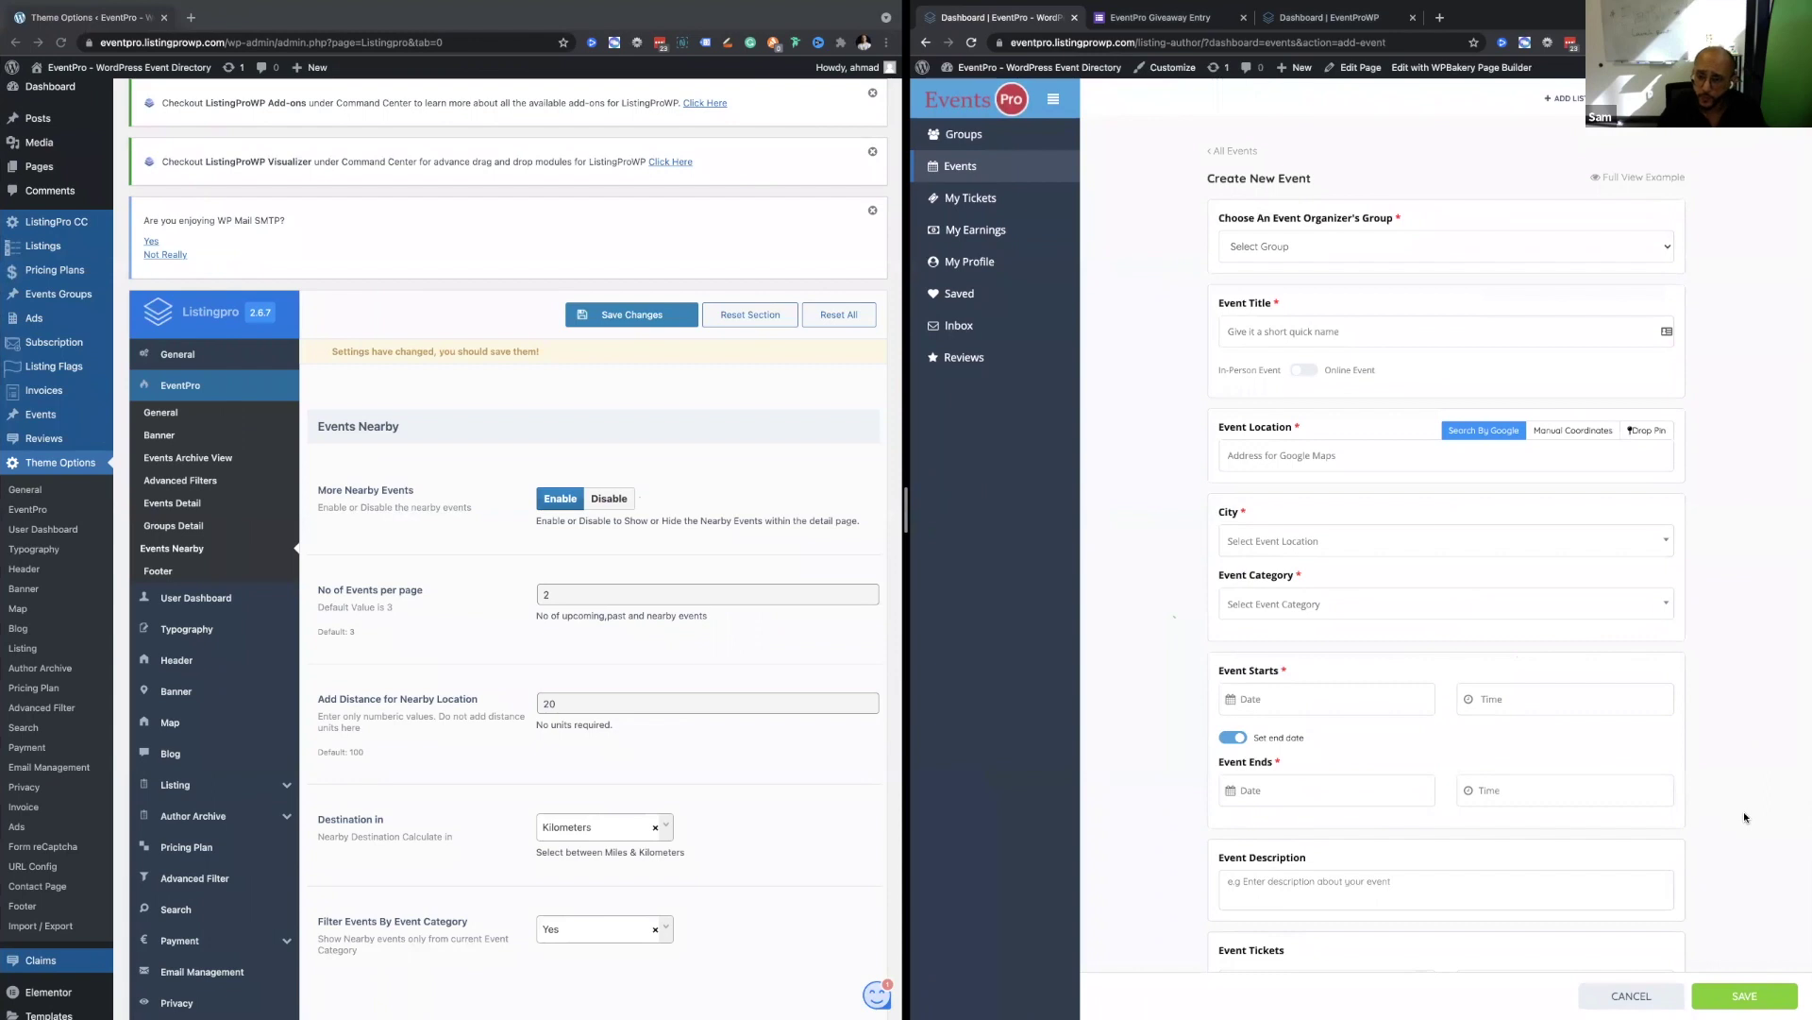
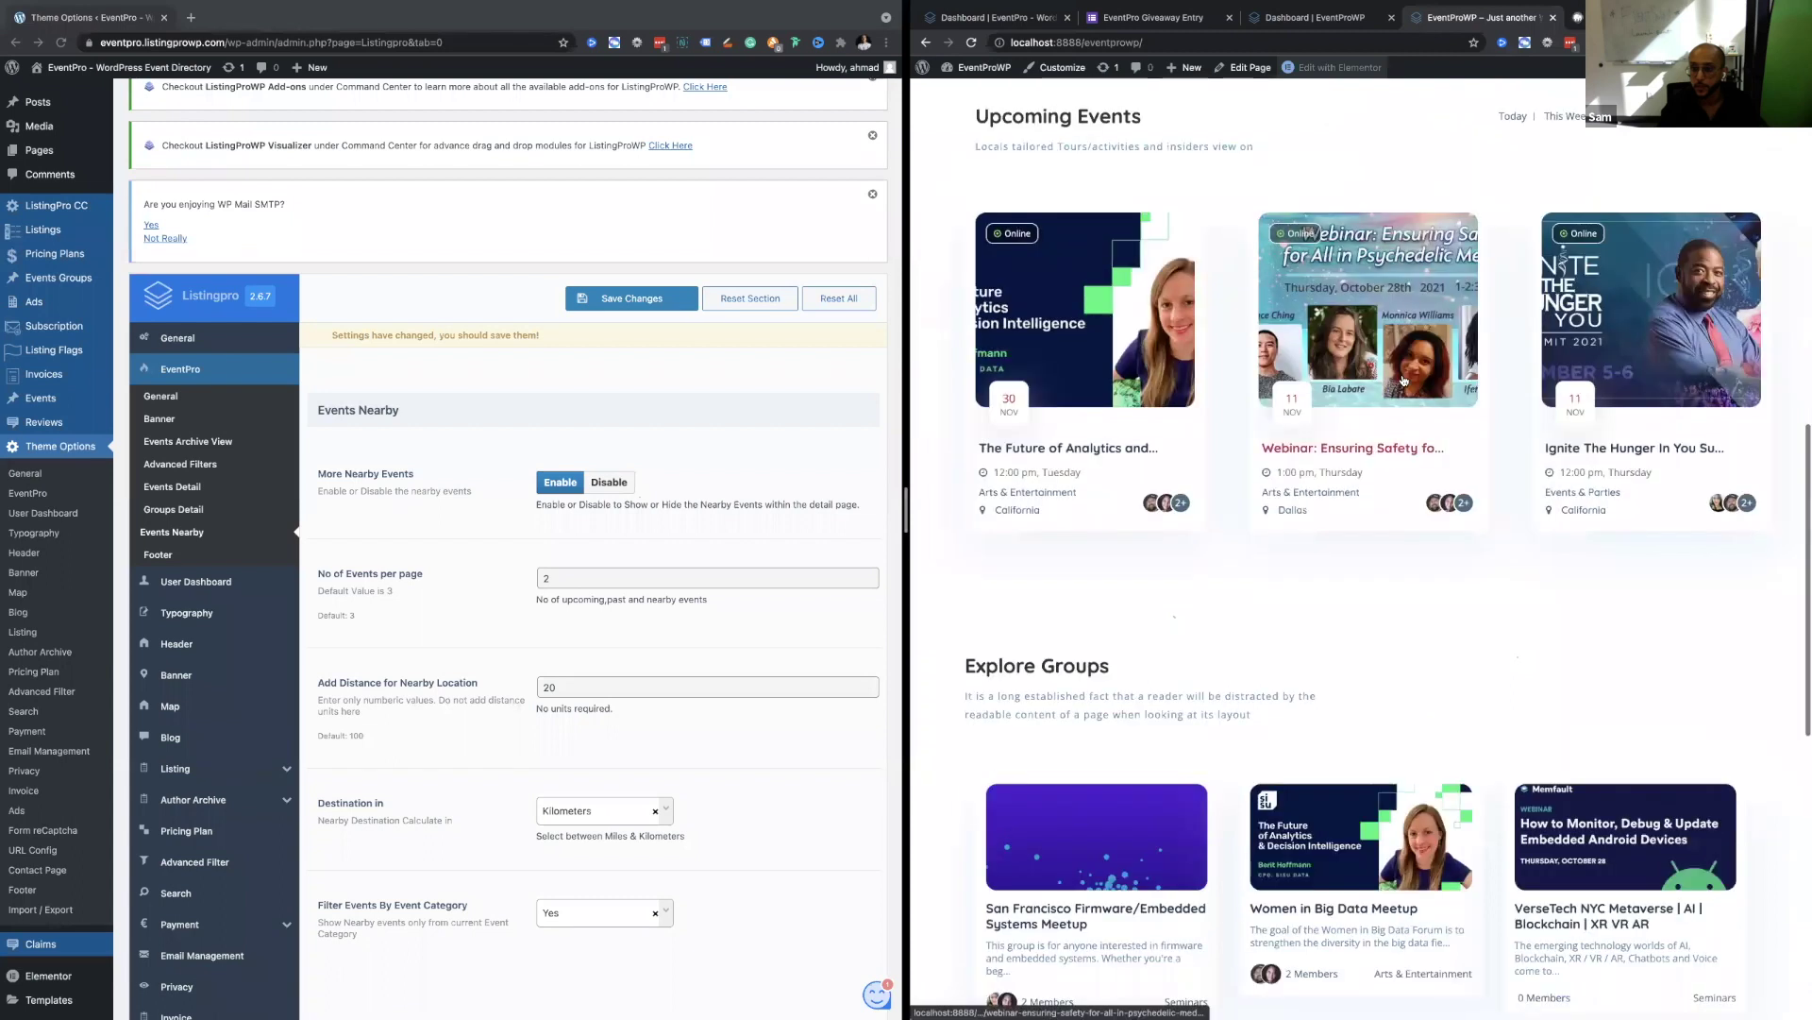
Scroll through the EventPro home page to review its sections.
{"action": "scroll", "coordinate": [1402, 584], "scroll_direction": "down", "scroll_amount": 7}
{"action": "scroll", "coordinate": [1397, 557], "scroll_direction": "up", "scroll_amount": 7}
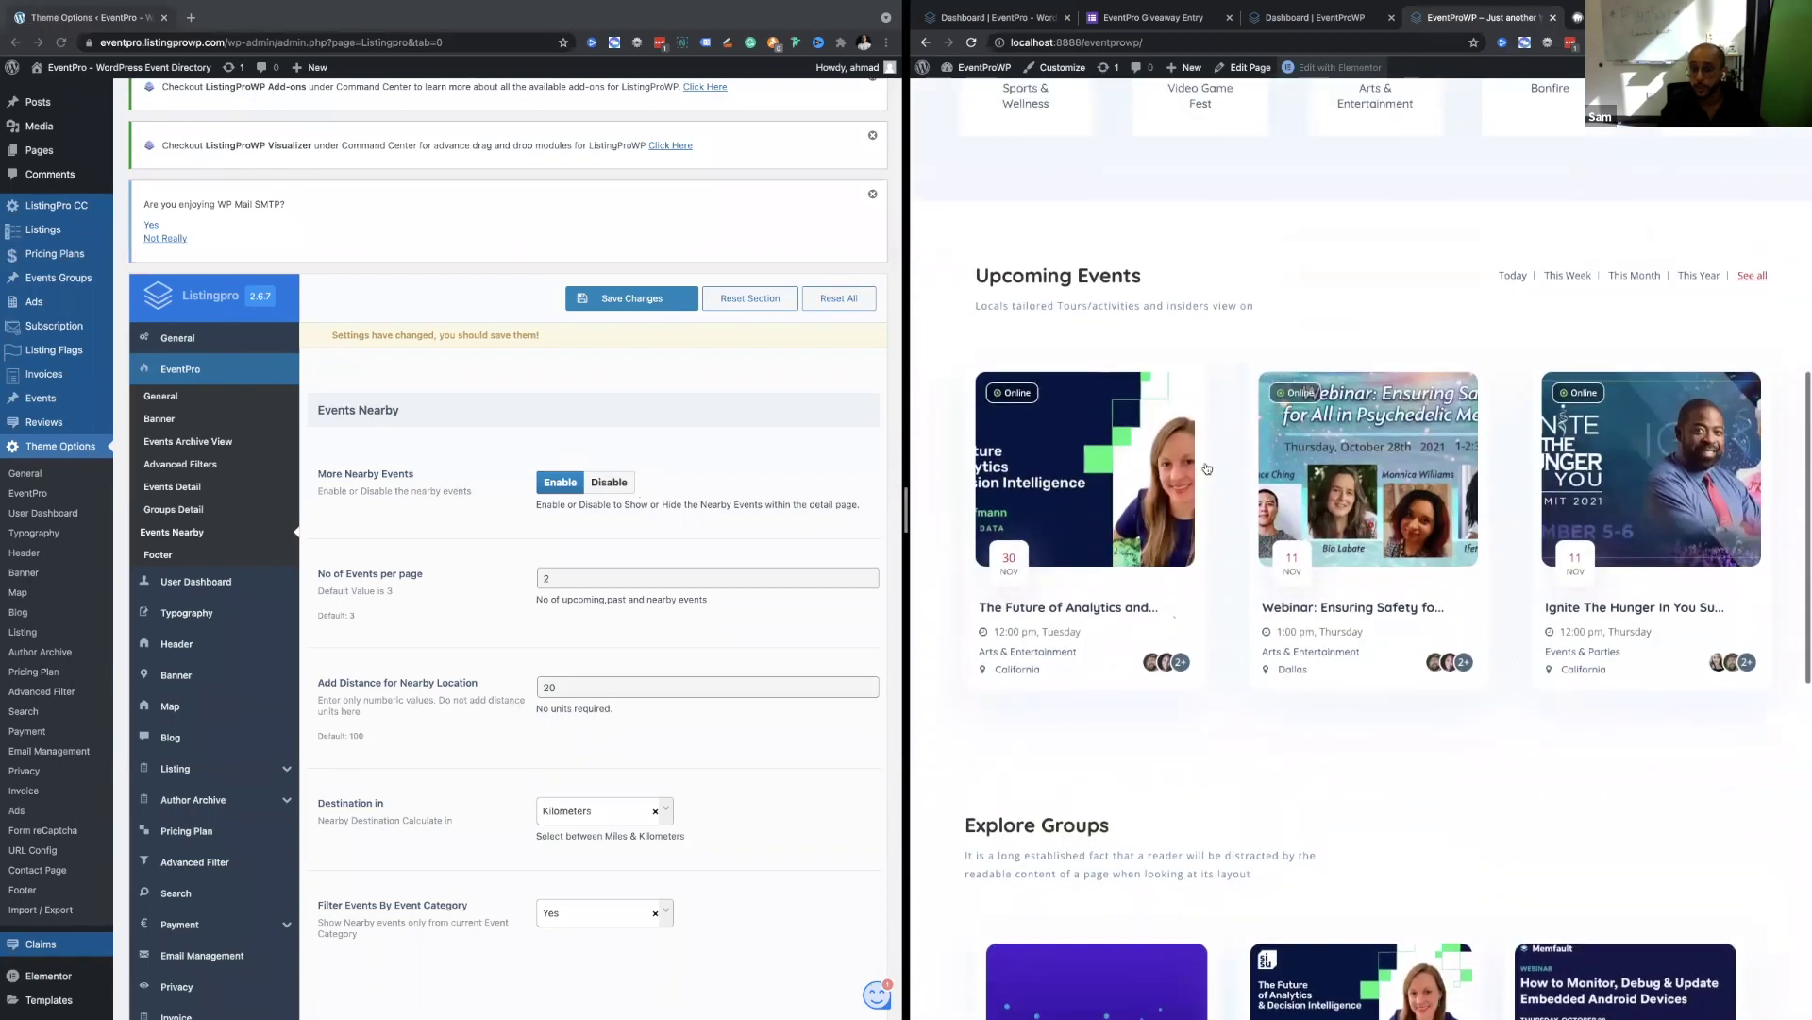
{"action": "scroll", "coordinate": [1161, 529], "scroll_direction": "down", "scroll_amount": 5}
{"action": "scroll", "coordinate": [1073, 661], "scroll_direction": "down", "scroll_amount": 1}
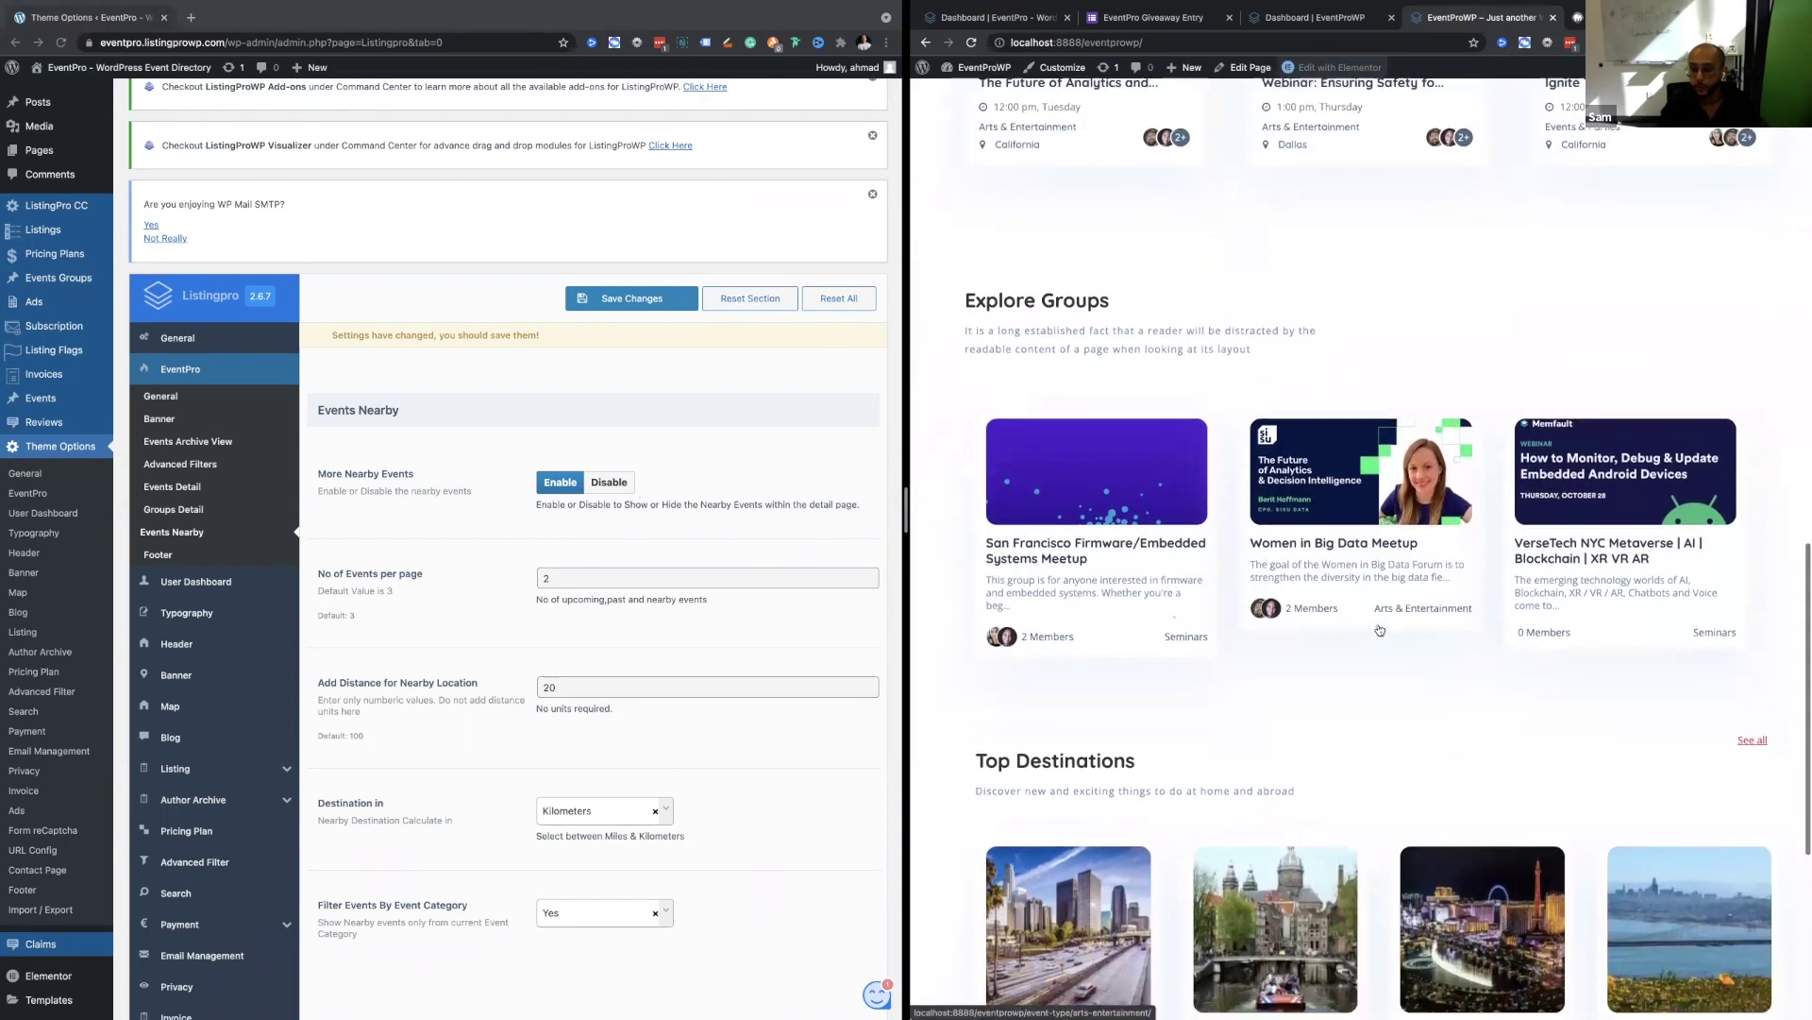
{"action": "scroll", "coordinate": [1322, 661], "scroll_direction": "down", "scroll_amount": 4}
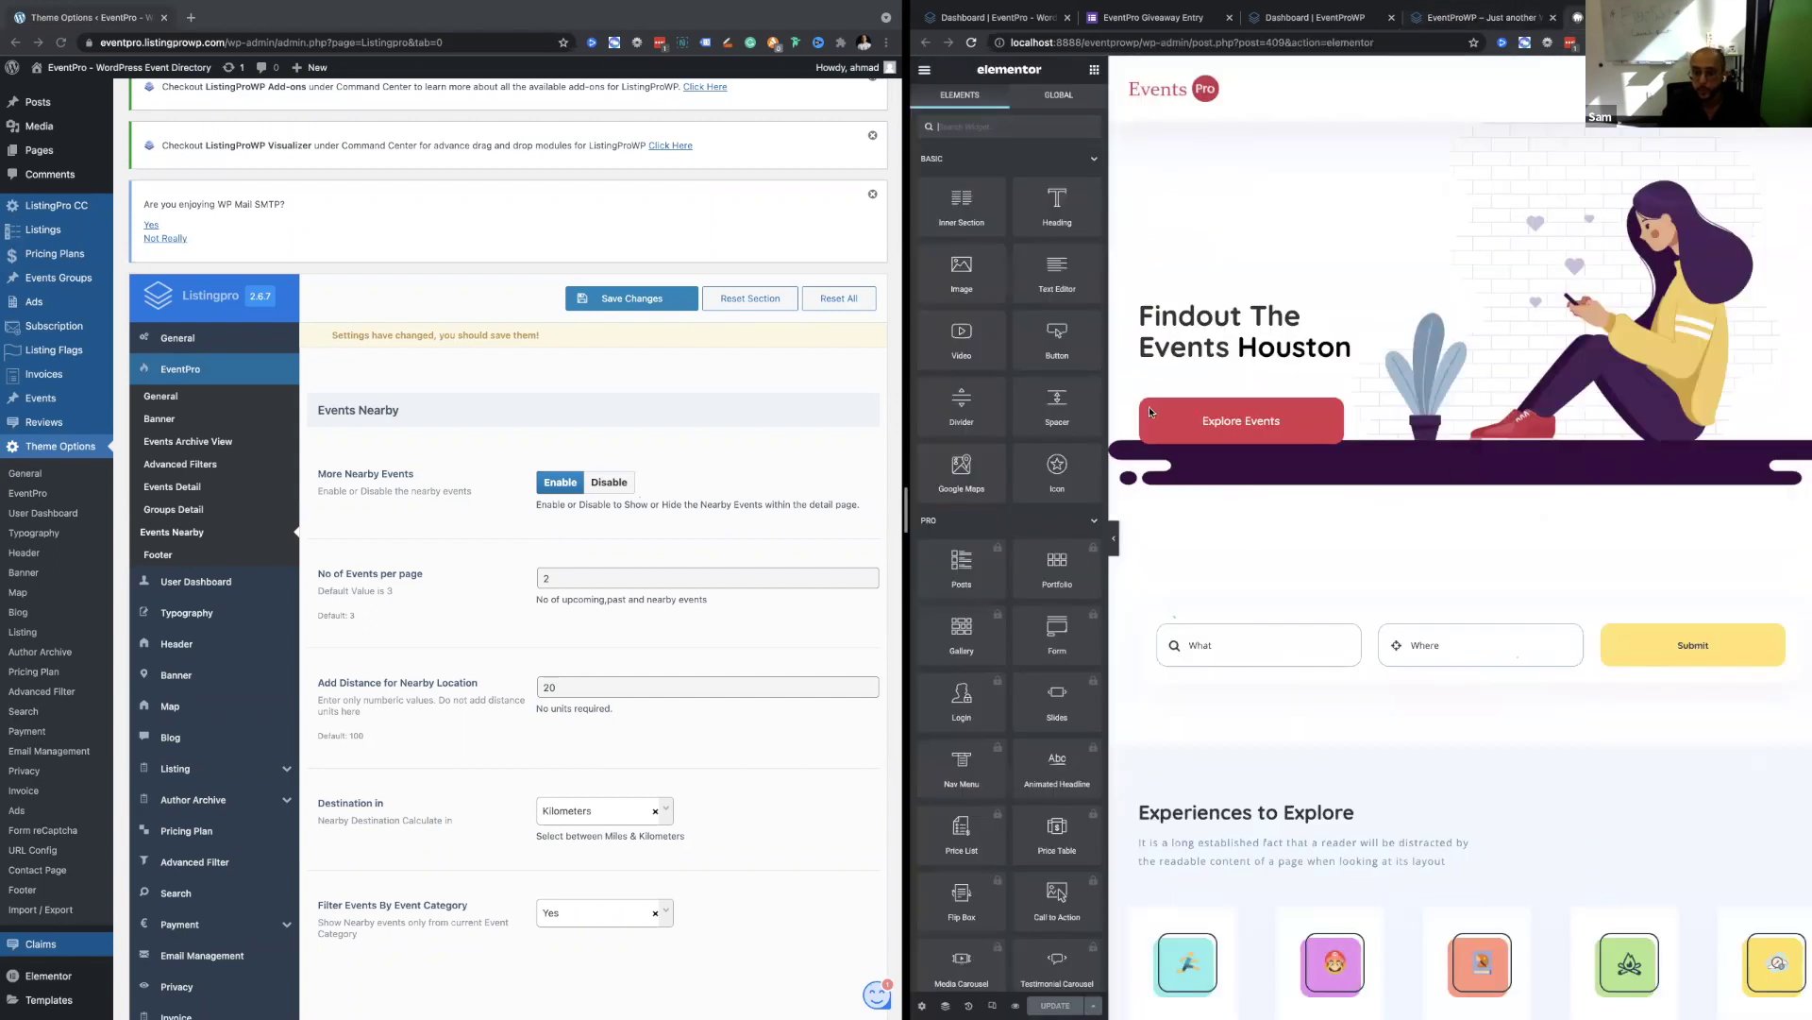
Collapse the Basic and Pro widget categories and select the Upcoming Events widget.
{"action": "left_click", "coordinate": [1088, 158]}
{"action": "left_click", "coordinate": [1088, 194]}
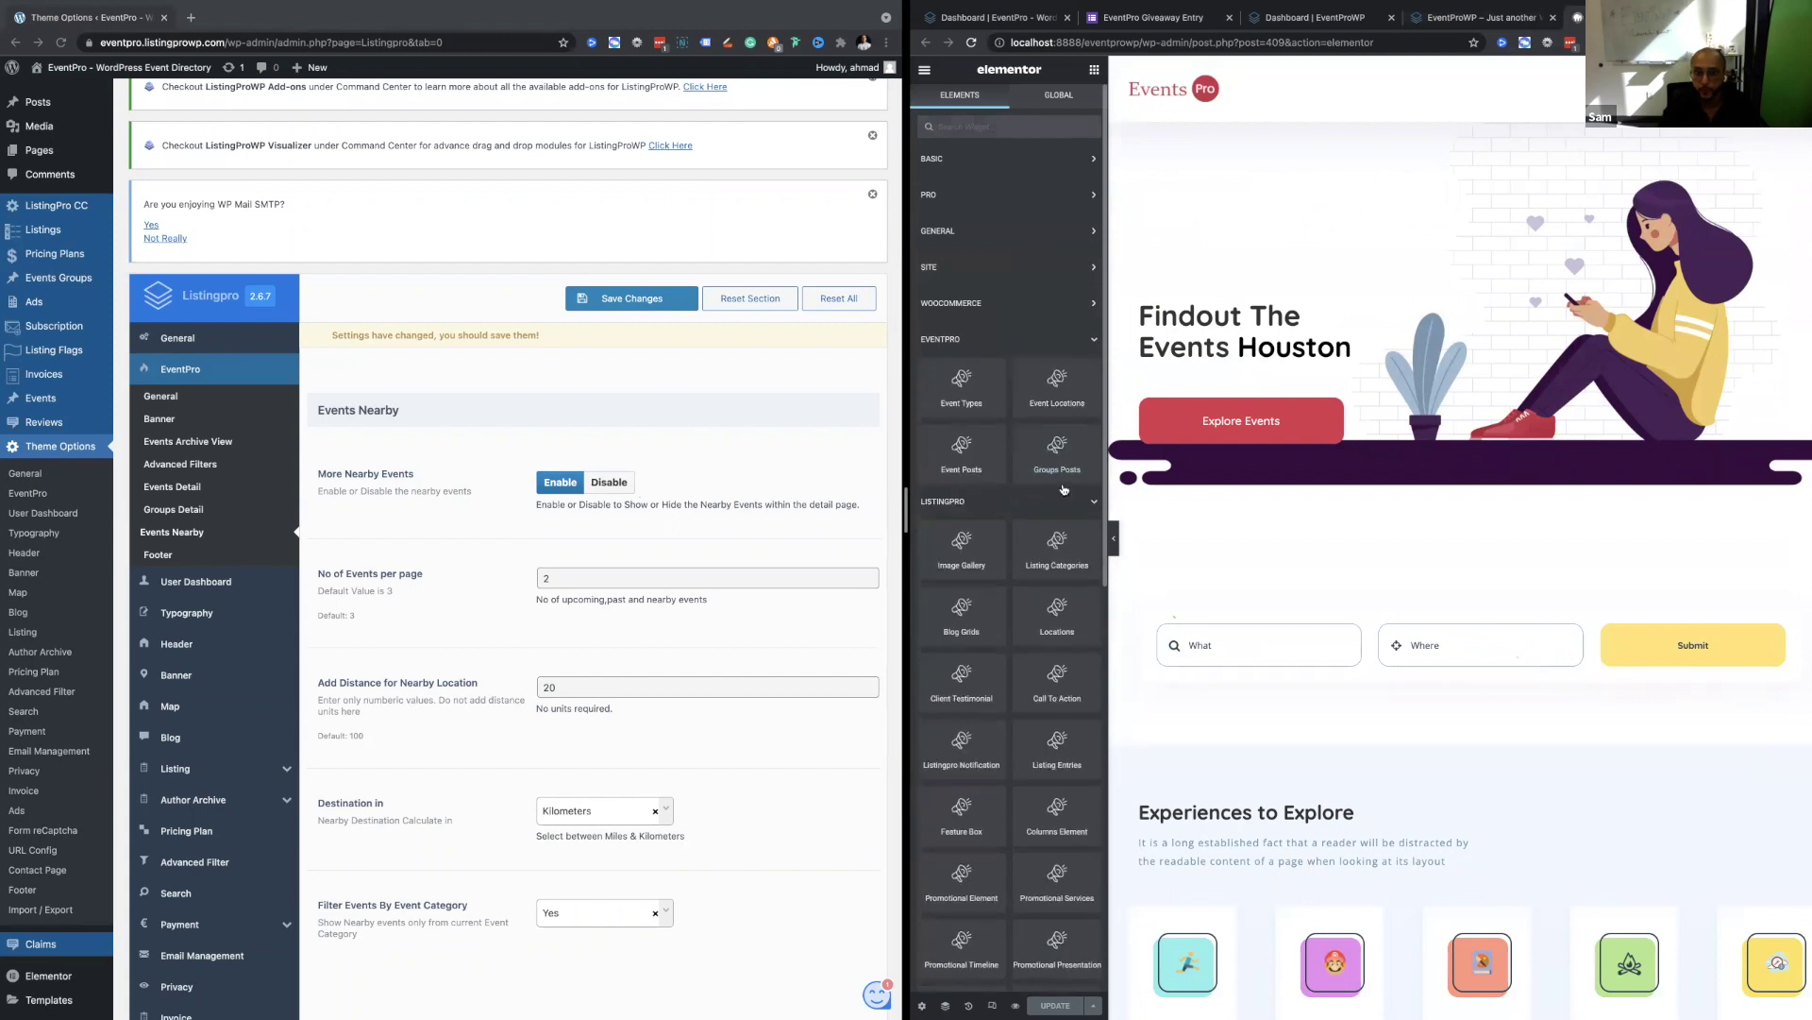
{"action": "scroll", "coordinate": [949, 375], "scroll_direction": "up", "scroll_amount": 5}
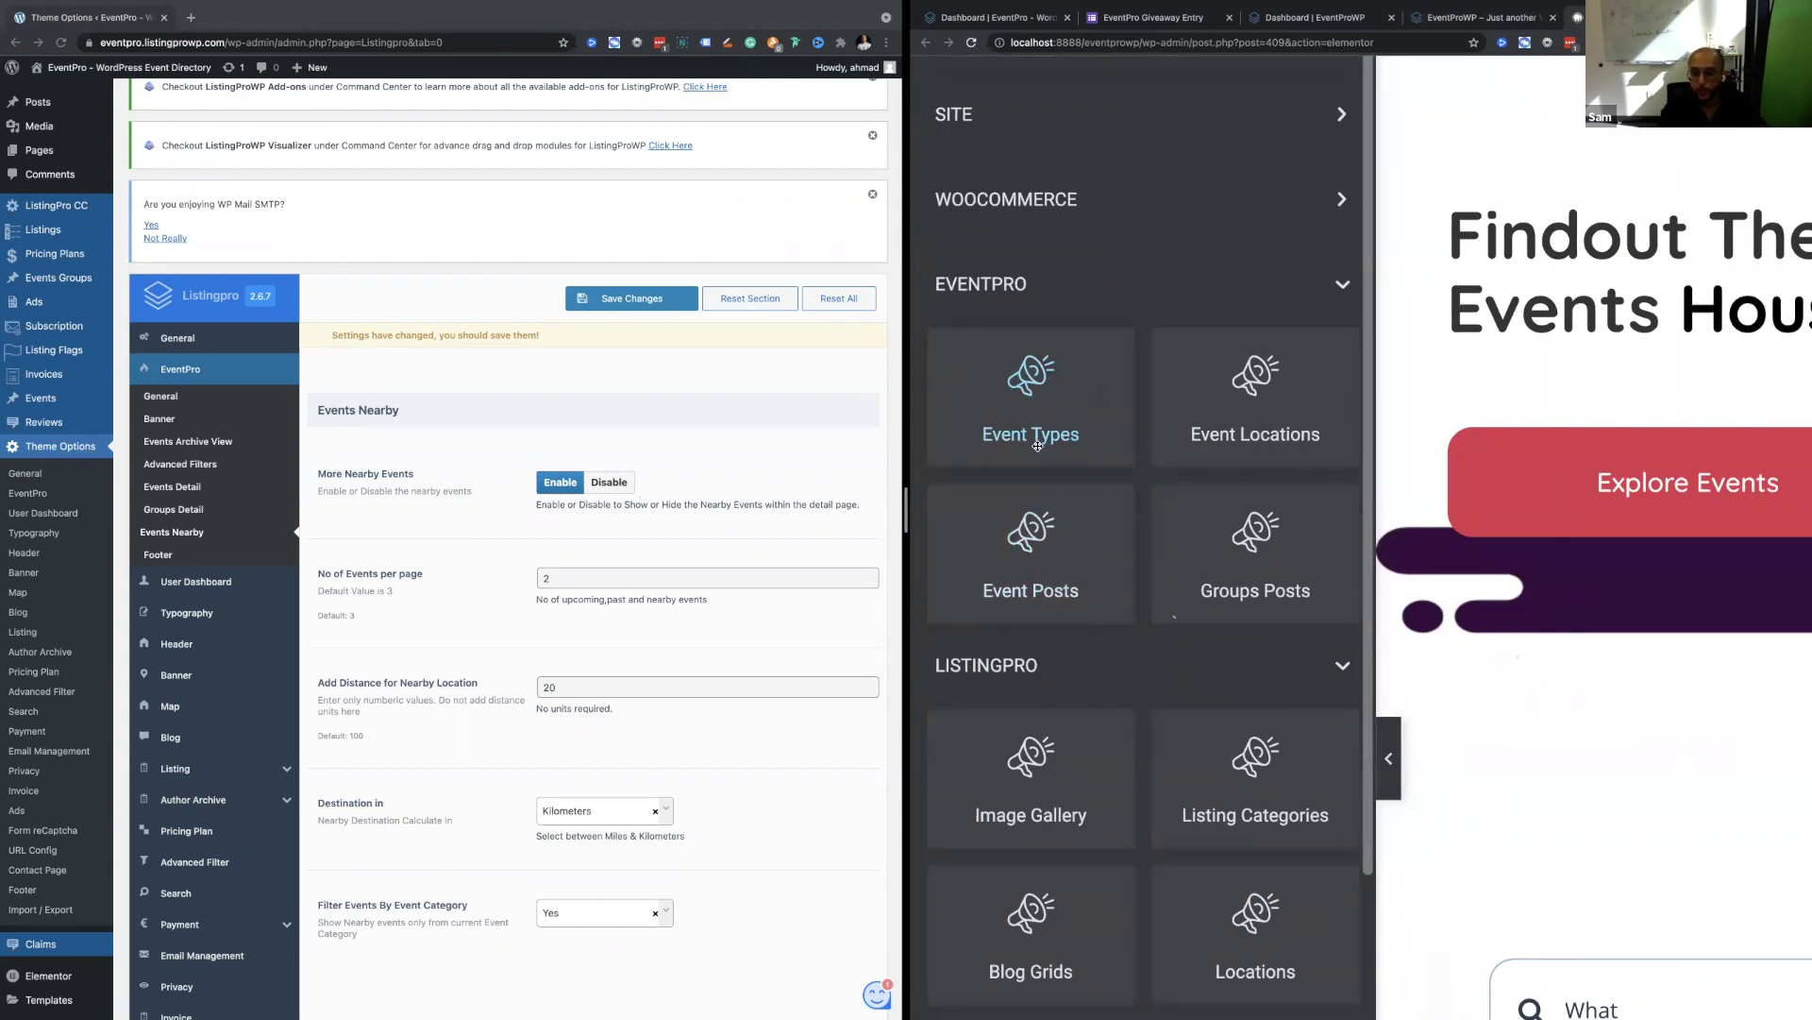
{"action": "scroll", "coordinate": [1043, 444], "scroll_direction": "down", "scroll_amount": 5}
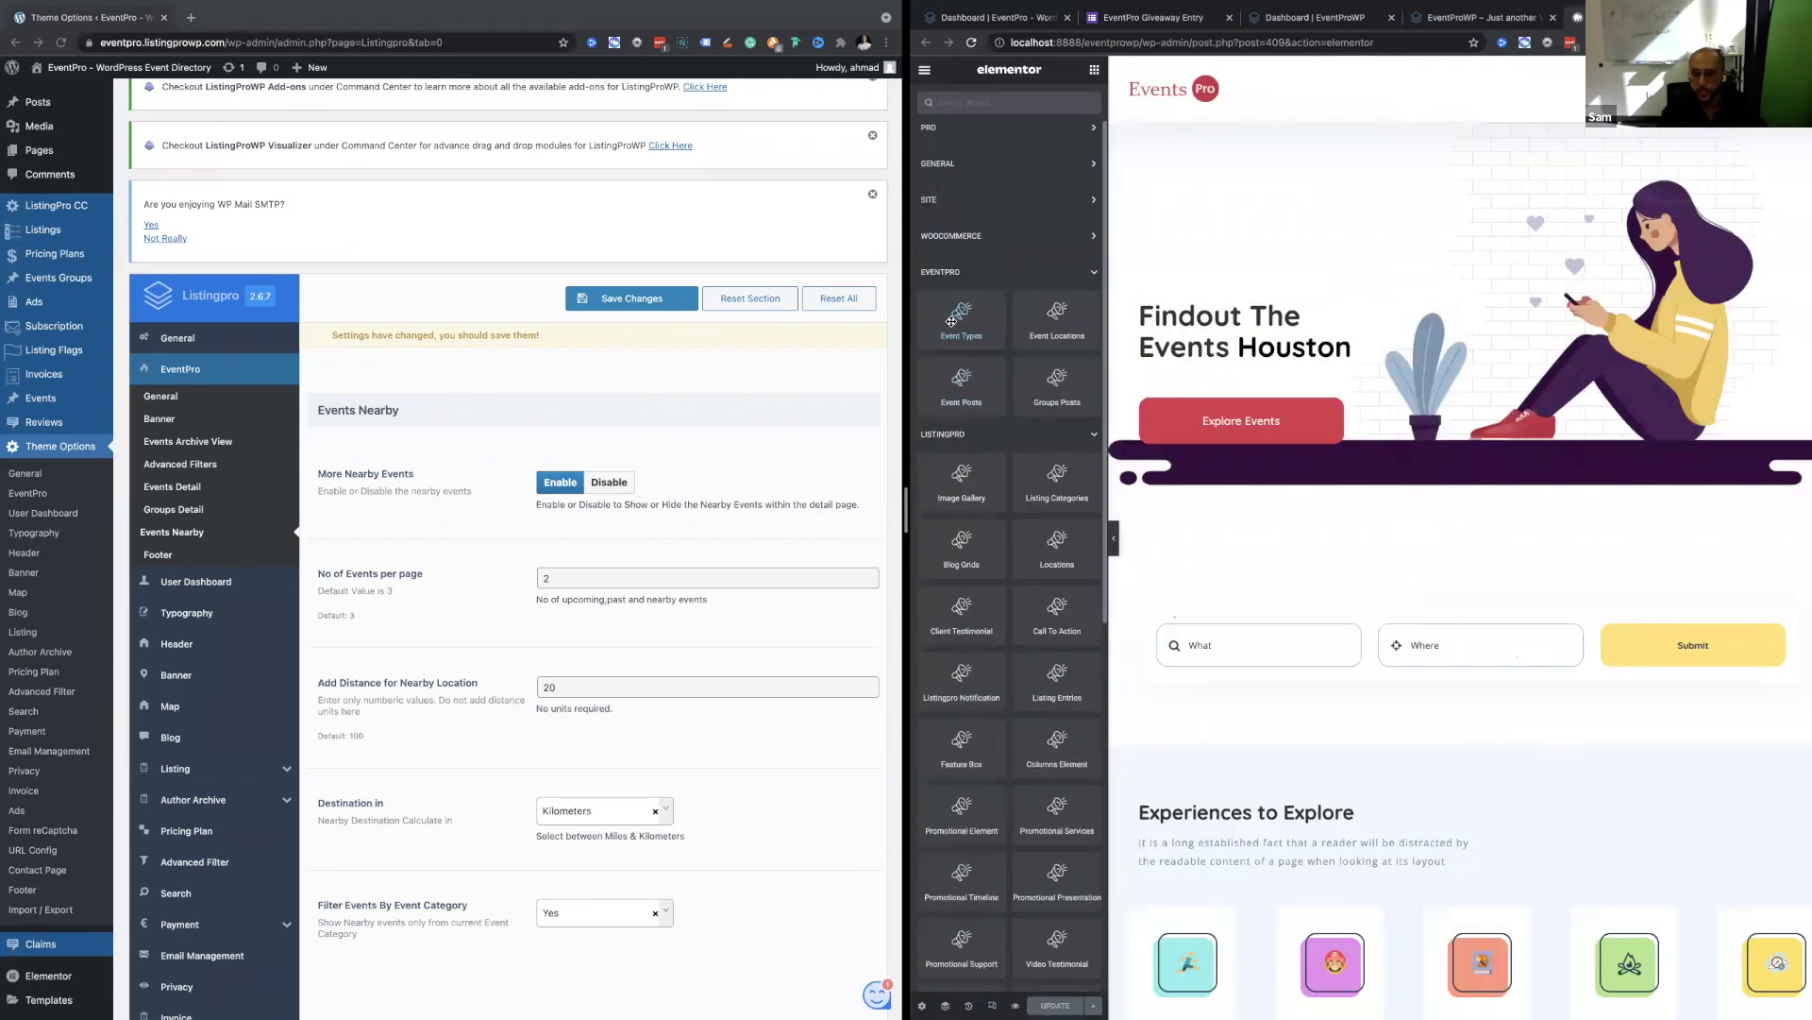
{"action": "scroll", "coordinate": [1315, 837], "scroll_direction": "down", "scroll_amount": 3}
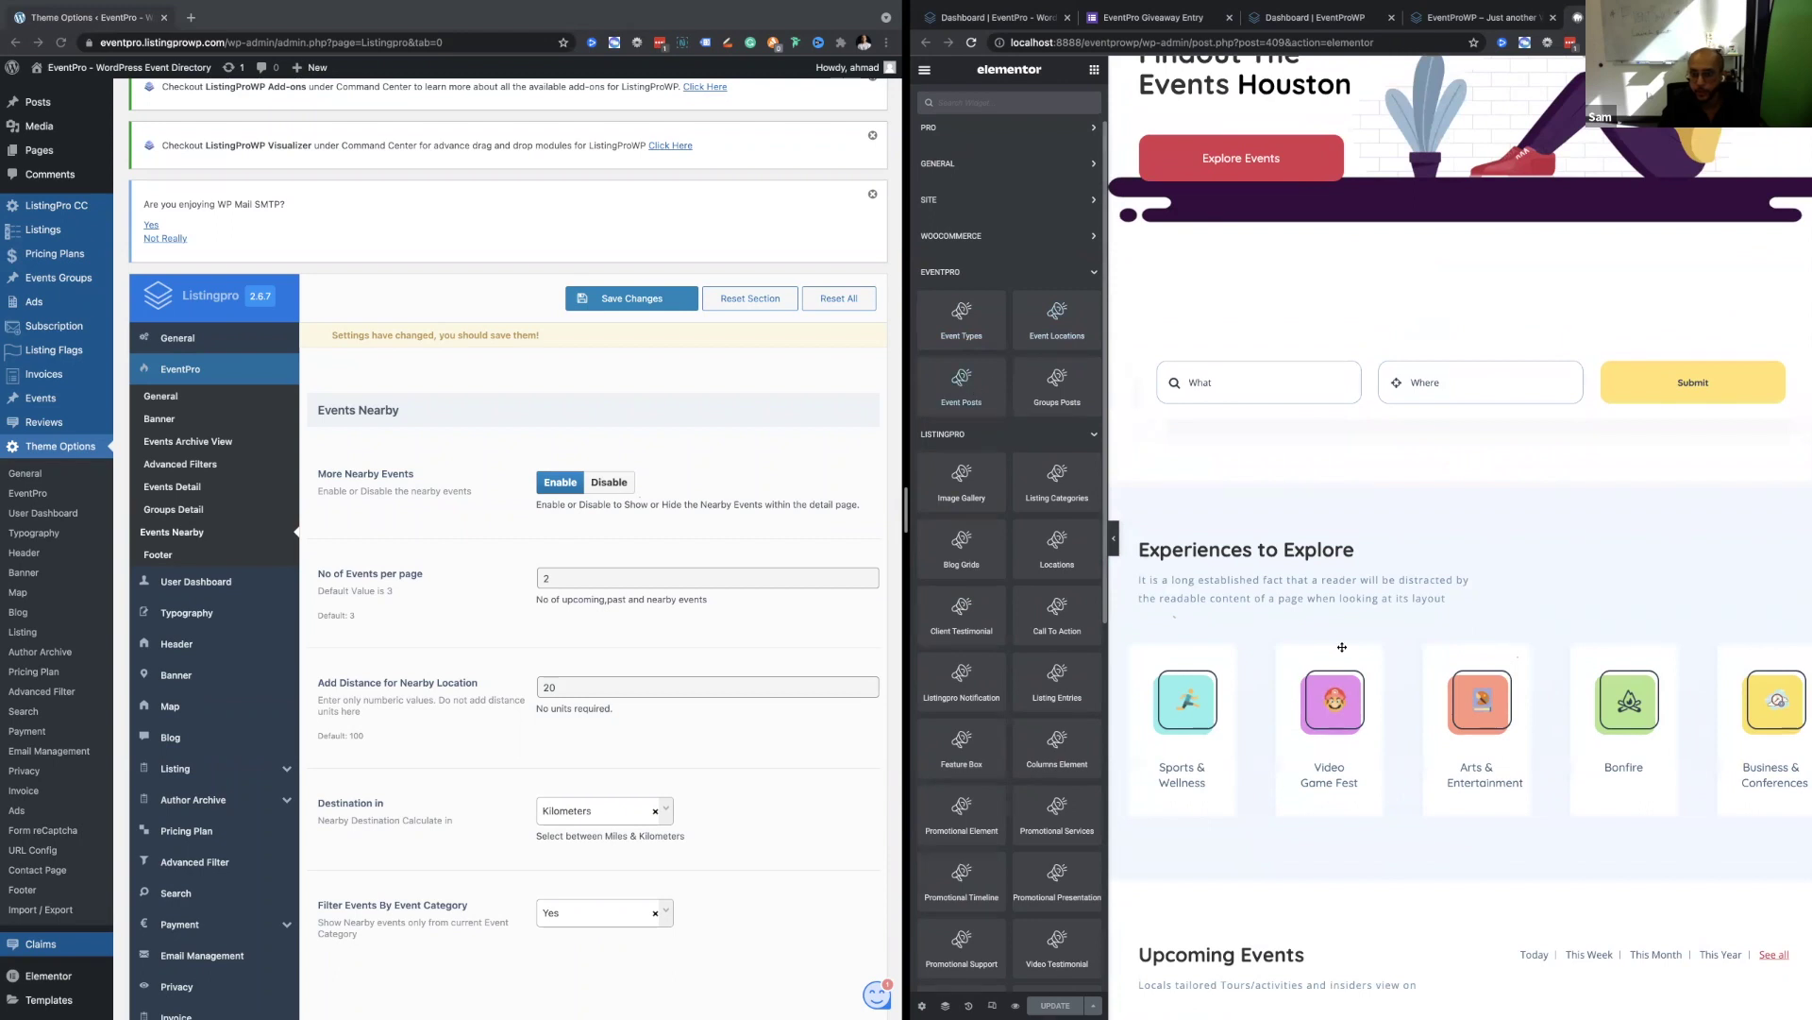
{"action": "scroll", "coordinate": [1342, 646], "scroll_direction": "down", "scroll_amount": 5}
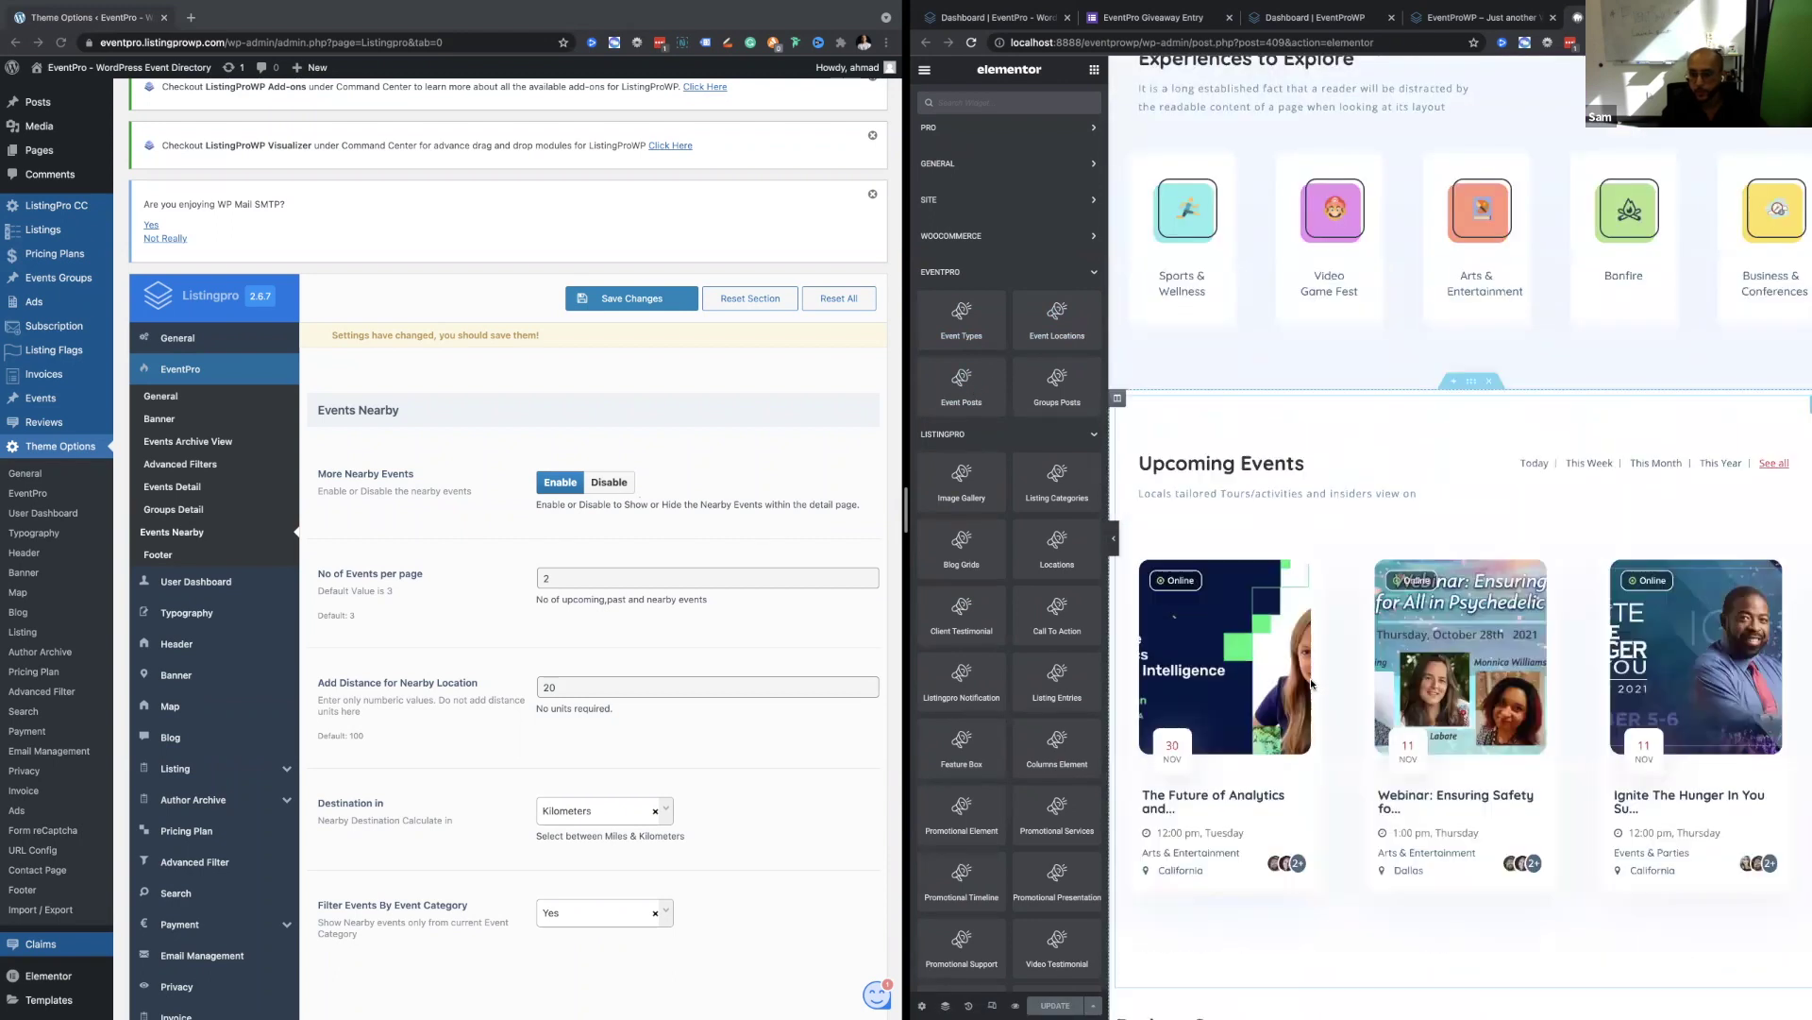
{"action": "left_click", "coordinate": [1311, 684]}
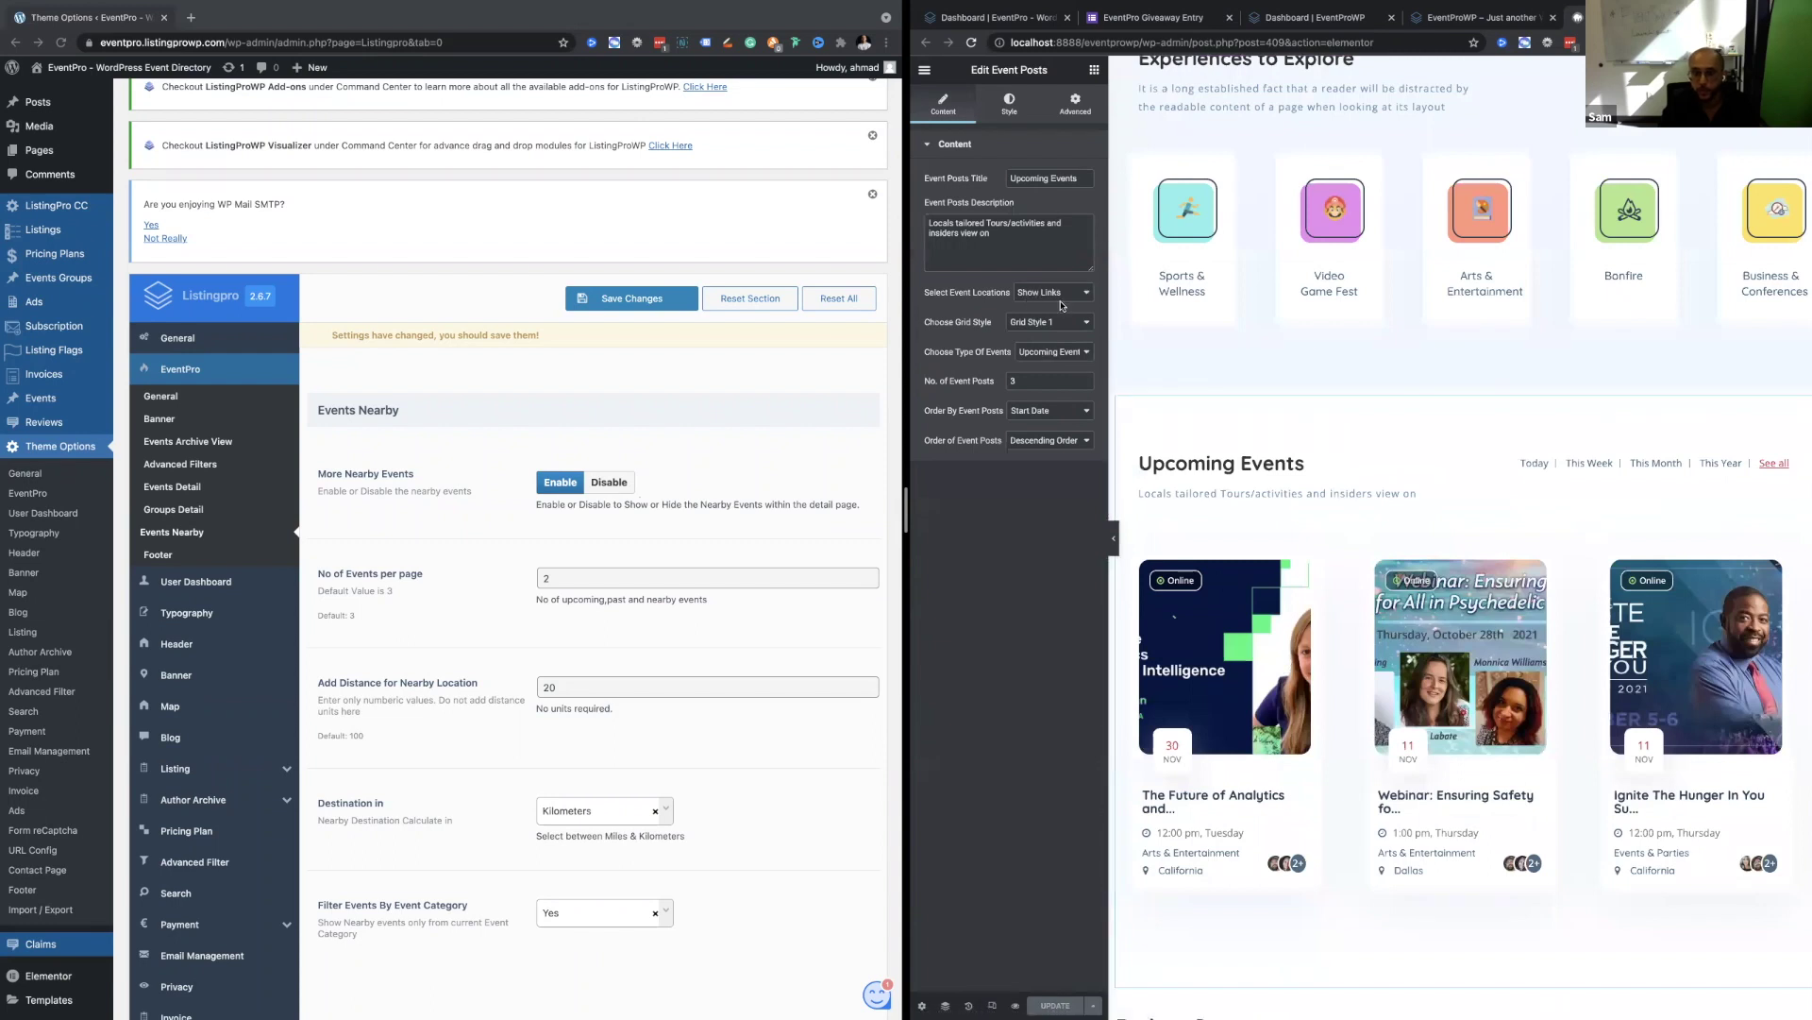
Review the event type options available for the Upcoming Events widget.
{"action": "left_click", "coordinate": [1059, 346]}
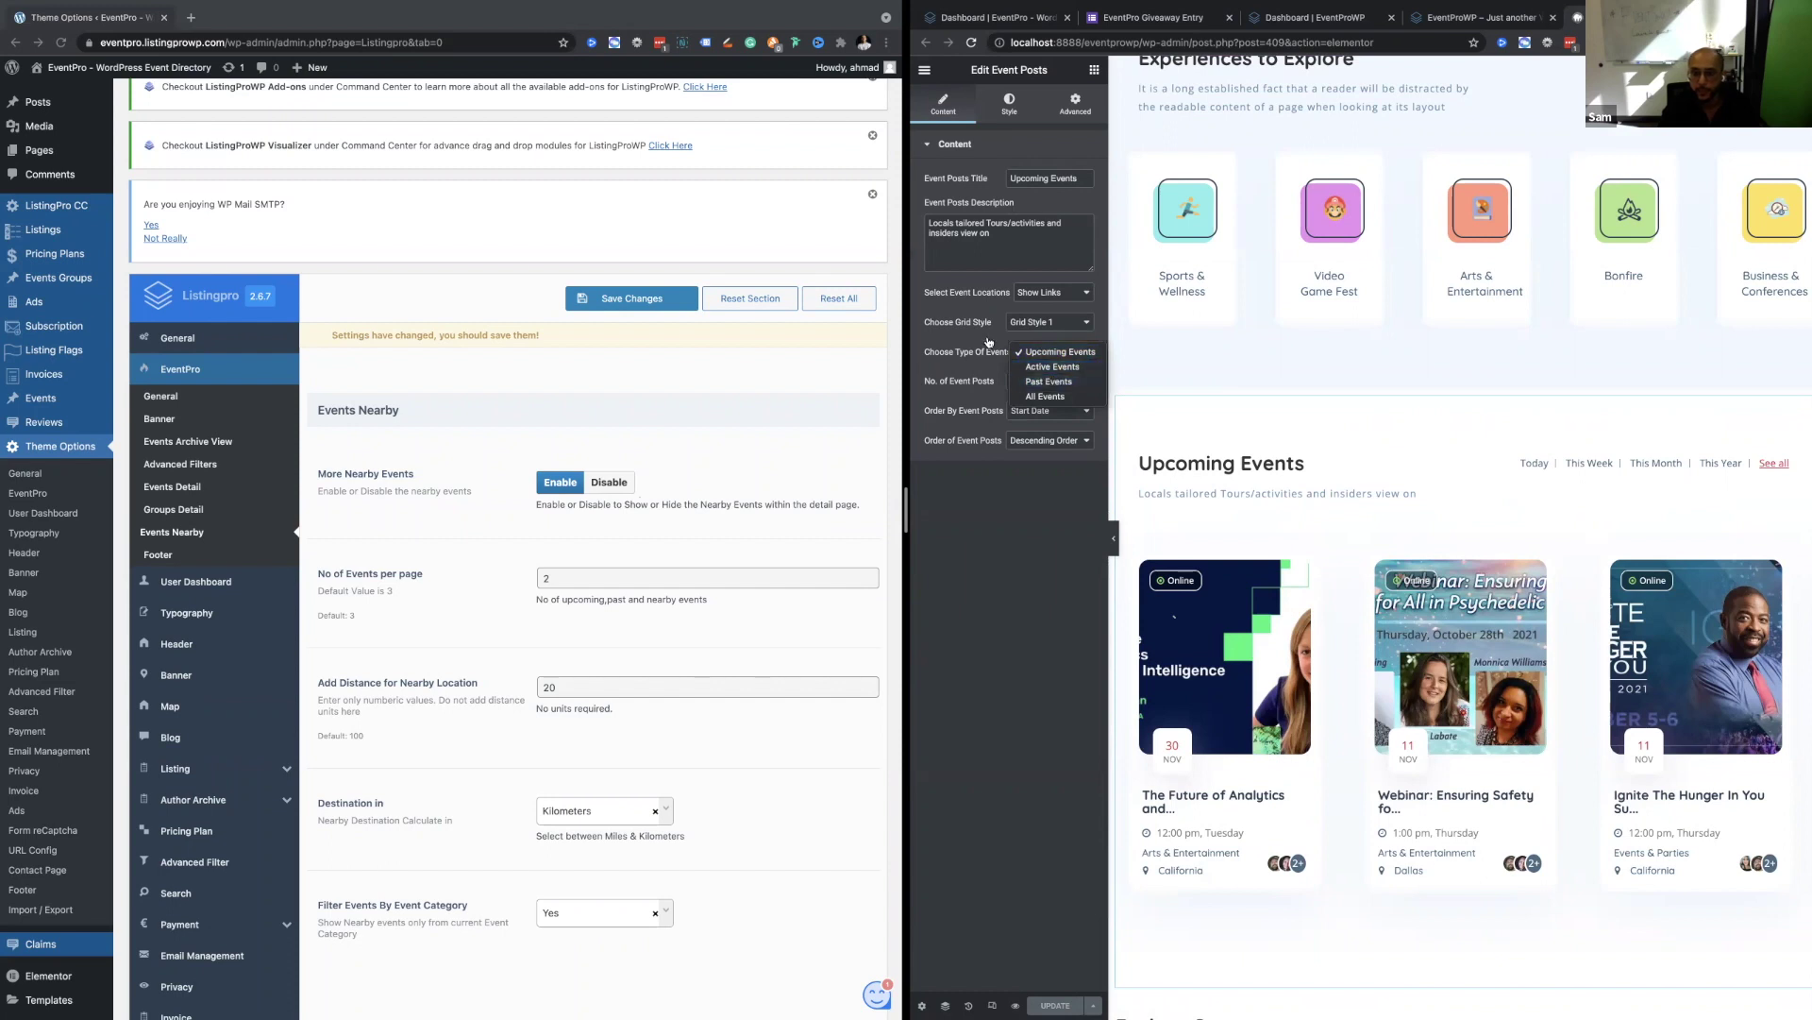
{"action": "scroll", "coordinate": [988, 336], "scroll_direction": "up", "scroll_amount": 5}
{"action": "left_click", "coordinate": [1132, 371]}
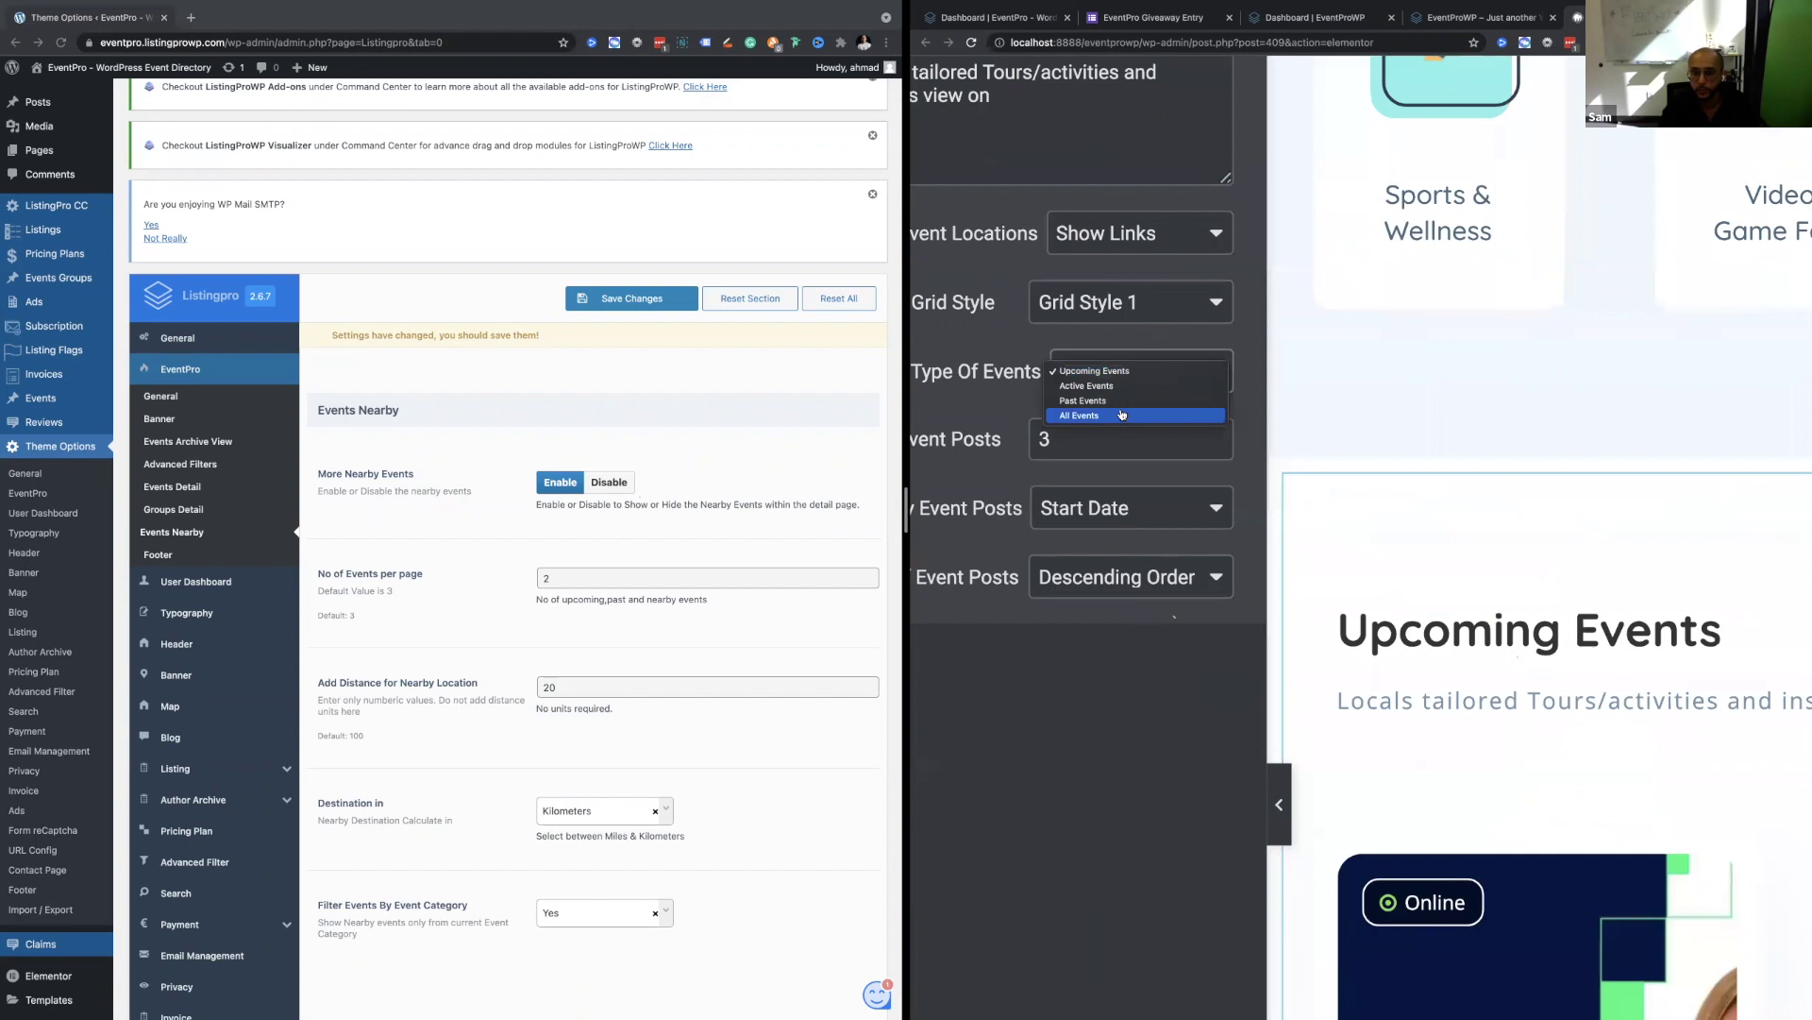
{"action": "scroll", "coordinate": [991, 397], "scroll_direction": "down", "scroll_amount": 5}
Try Grid Style 2 on the event cards, revert to Grid Style 1, and return to the live page.
{"action": "left_click", "coordinate": [1045, 325]}
{"action": "left_click", "coordinate": [1044, 337]}
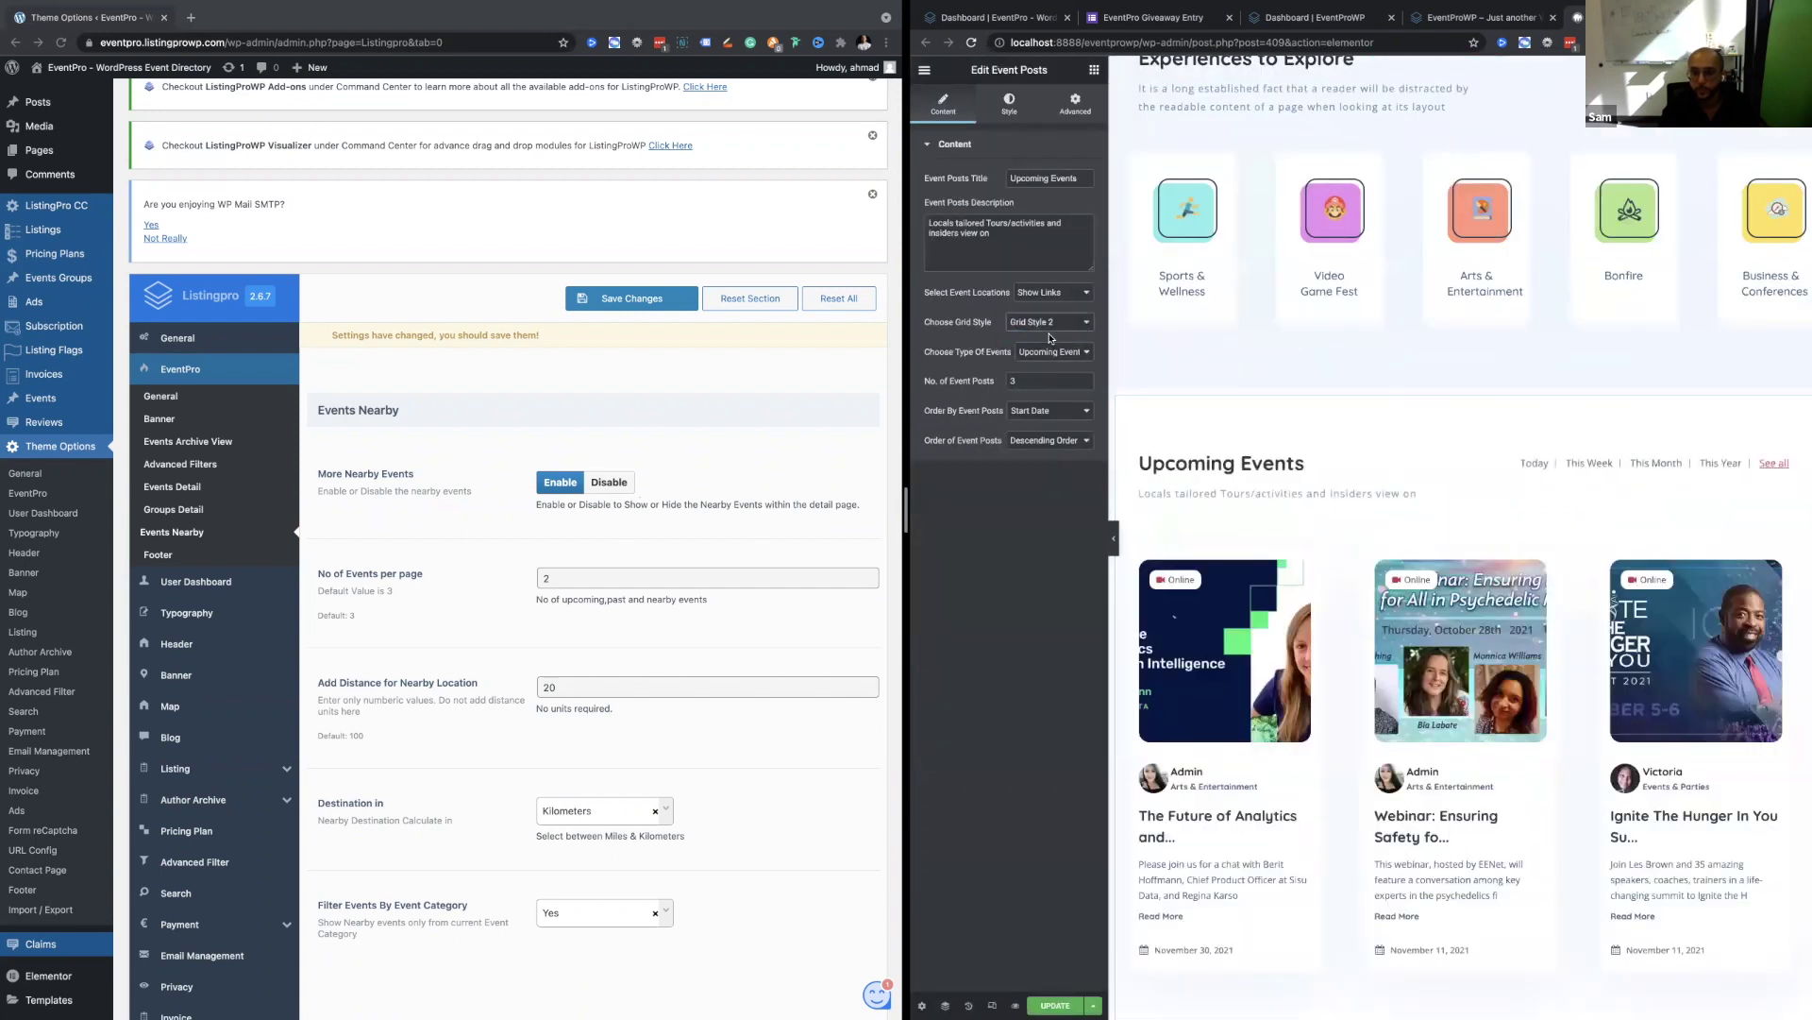
{"action": "left_click", "coordinate": [1067, 321]}
{"action": "left_click", "coordinate": [1043, 307]}
{"action": "left_click", "coordinate": [1057, 293]}
{"action": "left_click", "coordinate": [1031, 520]}
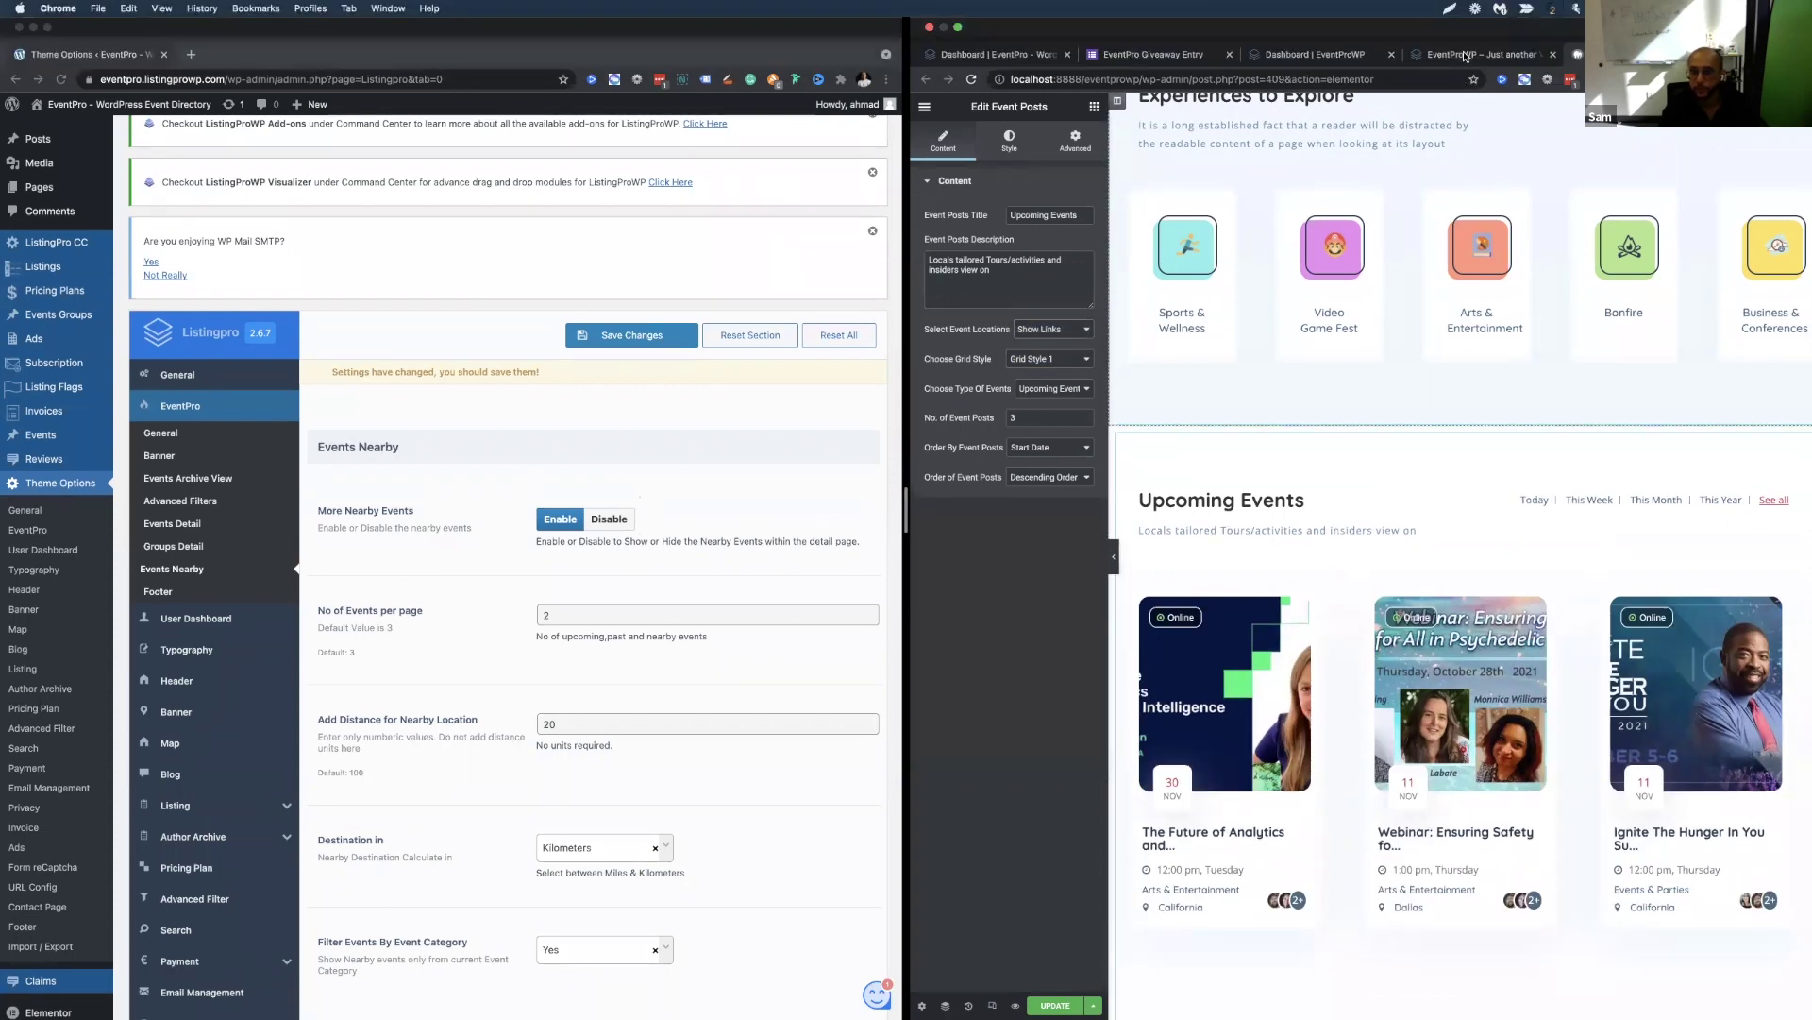
{"action": "left_click", "coordinate": [1464, 55]}
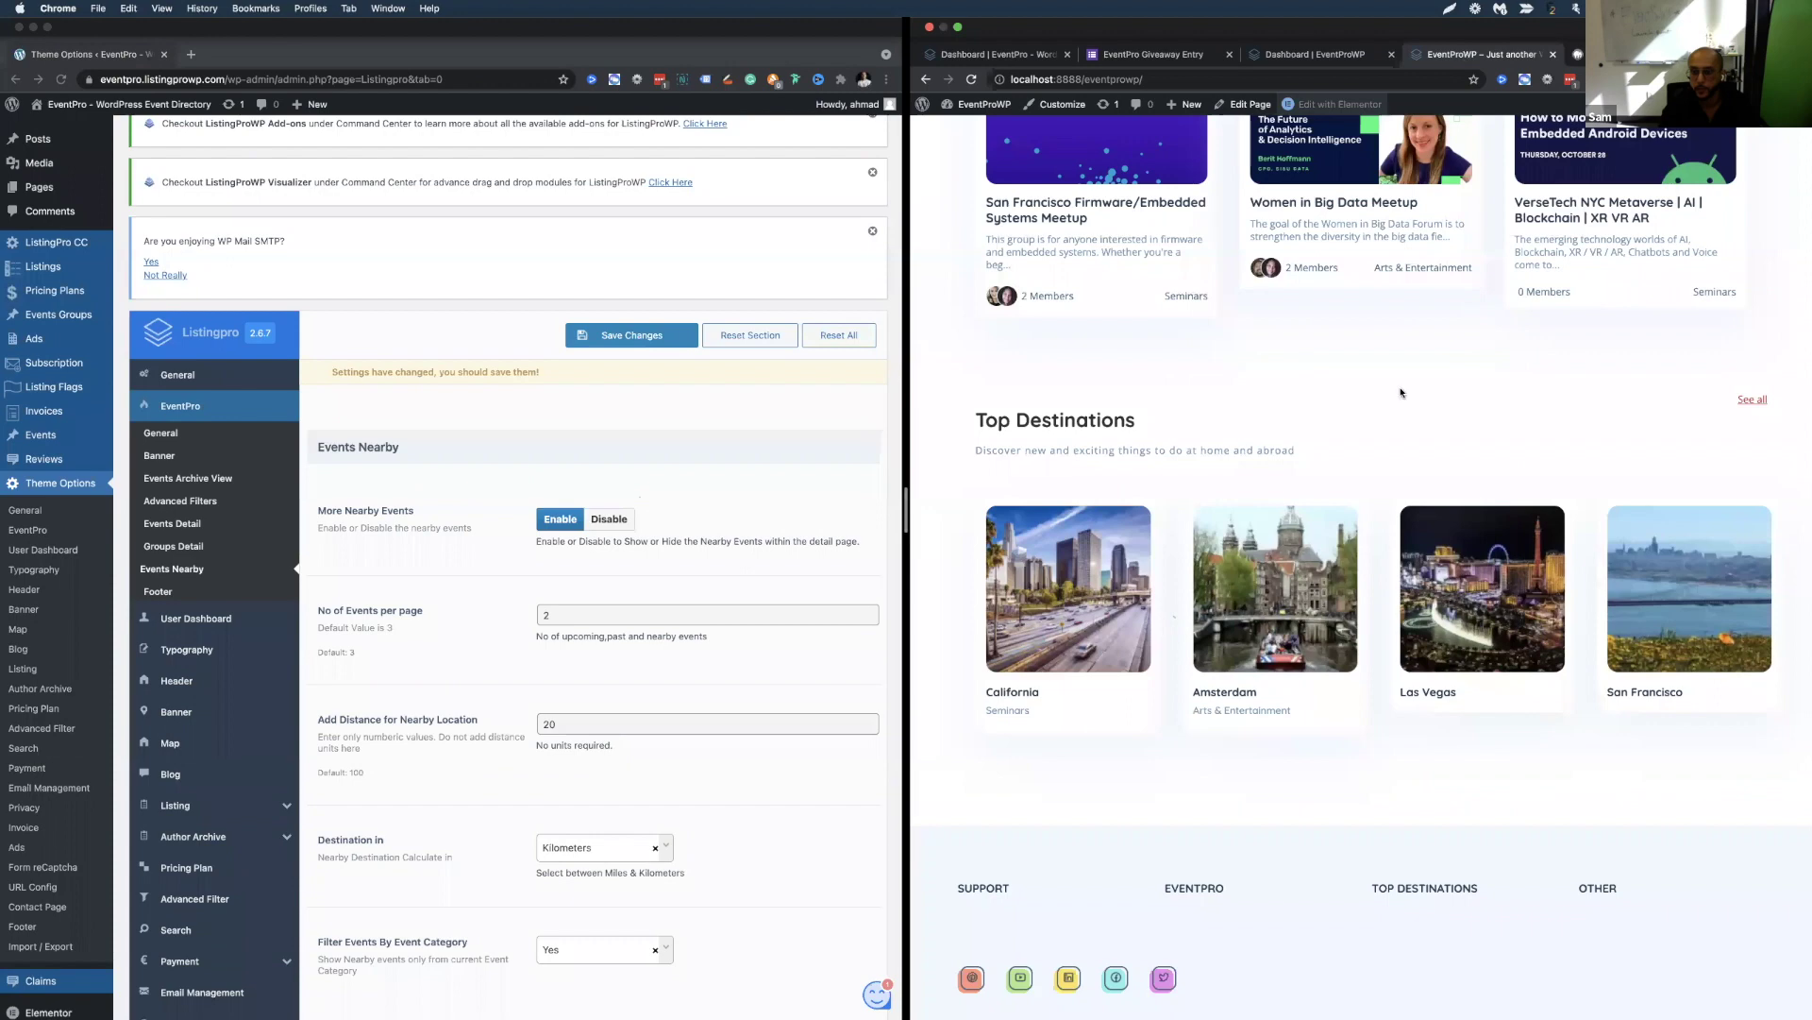
Zoom in to select the word Houston in the hero heading, then restore normal zoom.
{"action": "scroll", "coordinate": [1400, 392], "scroll_direction": "down", "scroll_amount": 2}
{"action": "scroll", "coordinate": [1401, 393], "scroll_direction": "up", "scroll_amount": 5}
{"action": "scroll", "coordinate": [1401, 393], "scroll_direction": "down", "scroll_amount": 2}
{"action": "scroll", "coordinate": [1401, 393], "scroll_direction": "up", "scroll_amount": 6}
{"action": "scroll", "coordinate": [1397, 420], "scroll_direction": "up", "scroll_amount": 6}
{"action": "scroll", "coordinate": [1396, 425], "scroll_direction": "down", "scroll_amount": 8}
{"action": "scroll", "coordinate": [1261, 669], "scroll_direction": "up", "scroll_amount": 8}
{"action": "scroll", "coordinate": [1249, 691], "scroll_direction": "up", "scroll_amount": 4}
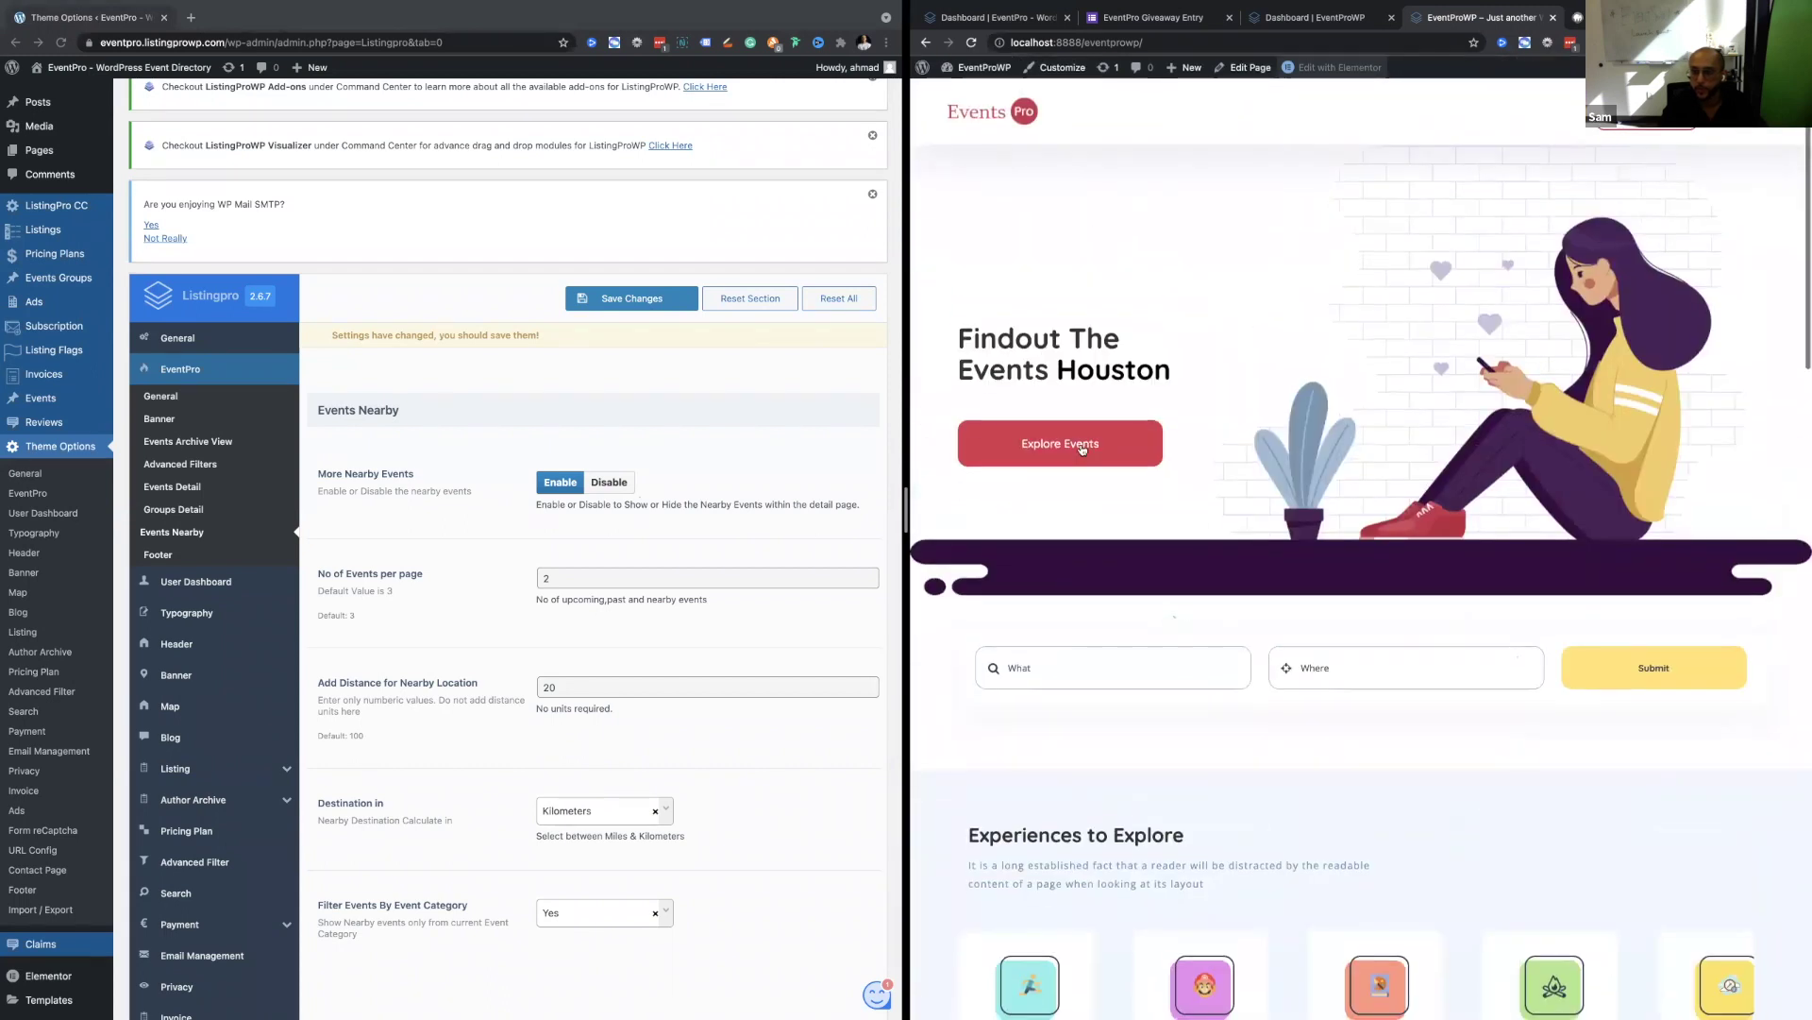
{"action": "key", "text": "super+plus"}
{"action": "key", "text": "super+plus"}
{"action": "key", "text": "super+plus"}
{"action": "key", "text": "super+plus"}
{"action": "key", "text": "super+plus"}
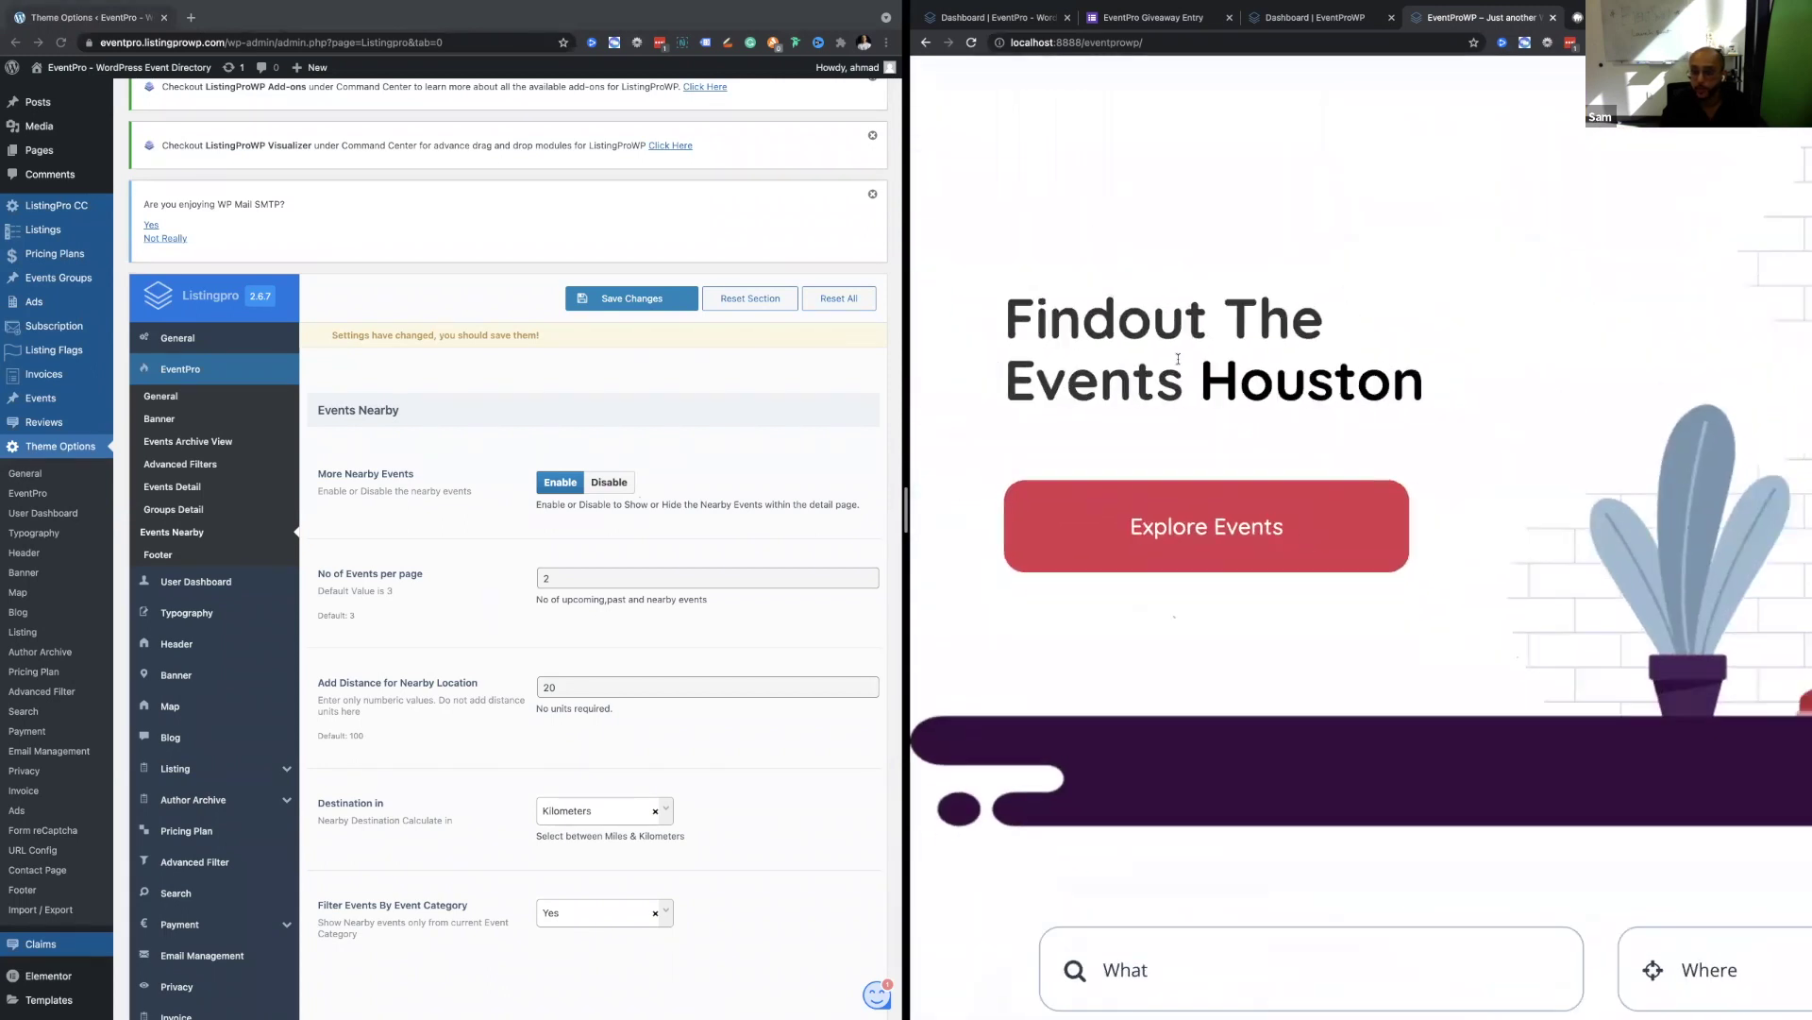
{"action": "left_click_drag", "start_coordinate": [1243, 368], "coordinate": [1405, 362]}
{"action": "double_click", "coordinate": [1254, 371]}
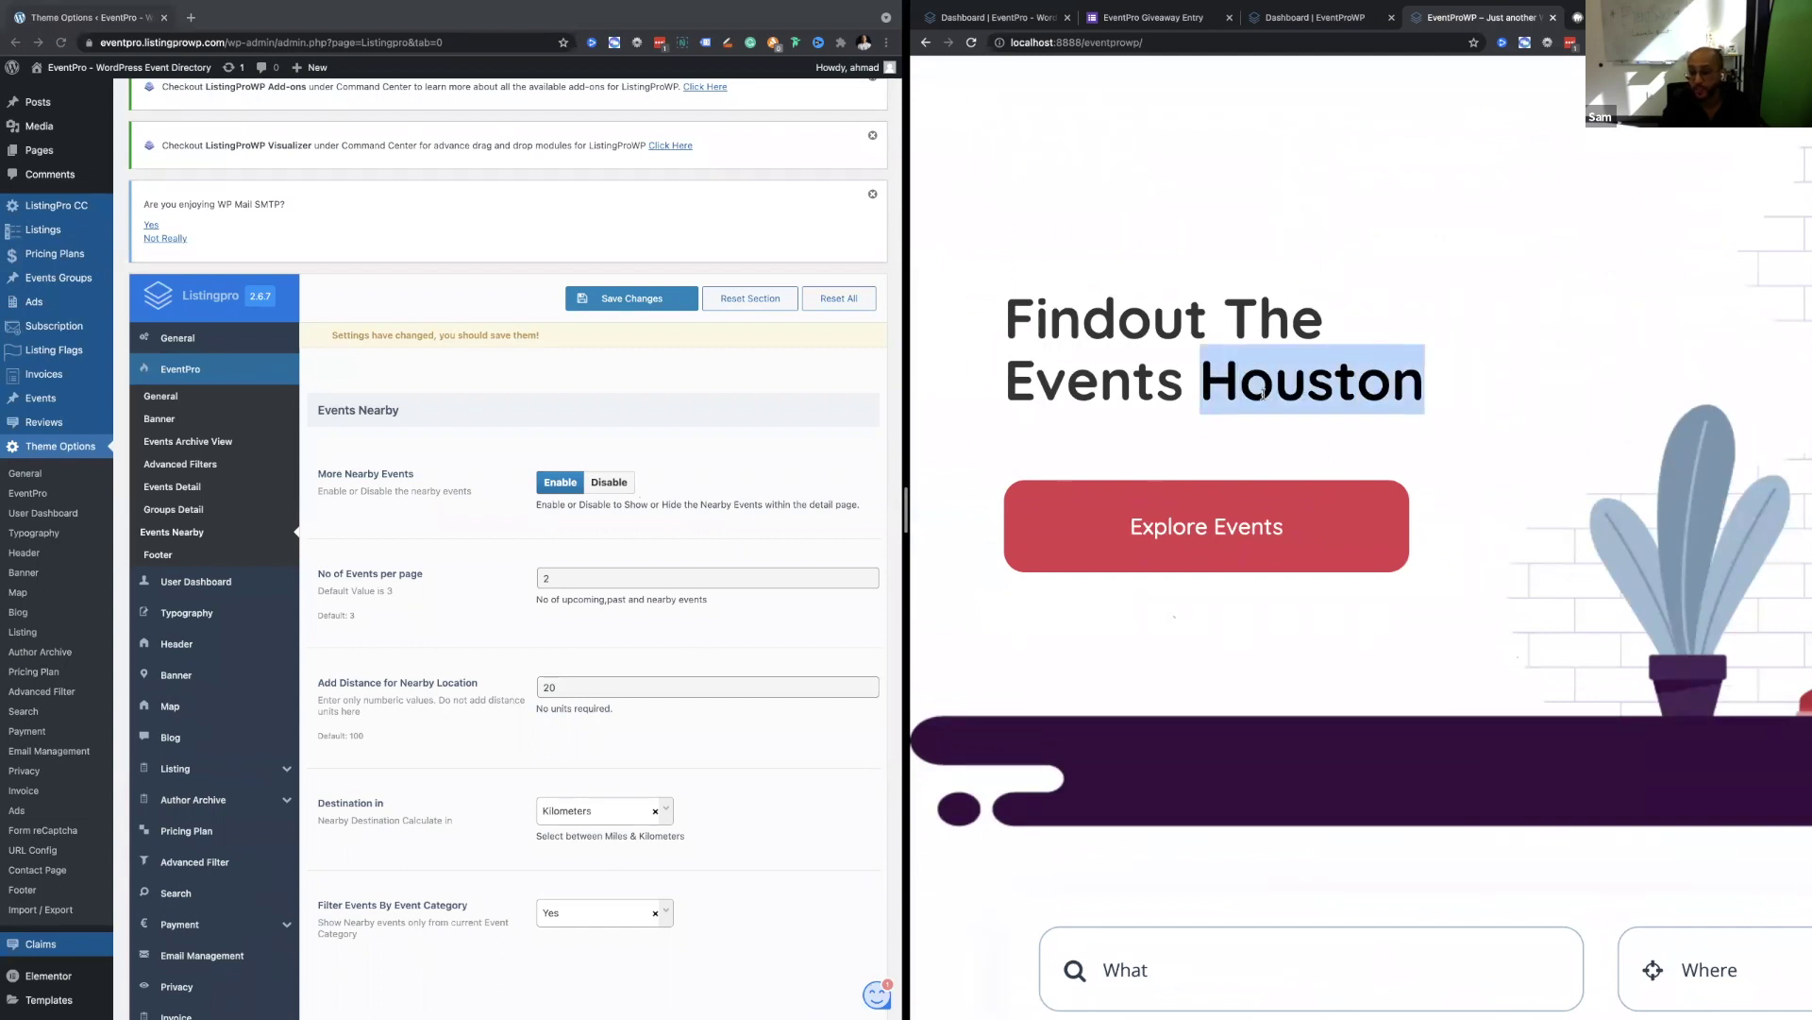
{"action": "key", "text": "super+minus"}
{"action": "key", "text": "super+minus"}
{"action": "key", "text": "super+minus"}
{"action": "key", "text": "super+minus"}
{"action": "key", "text": "super+minus"}
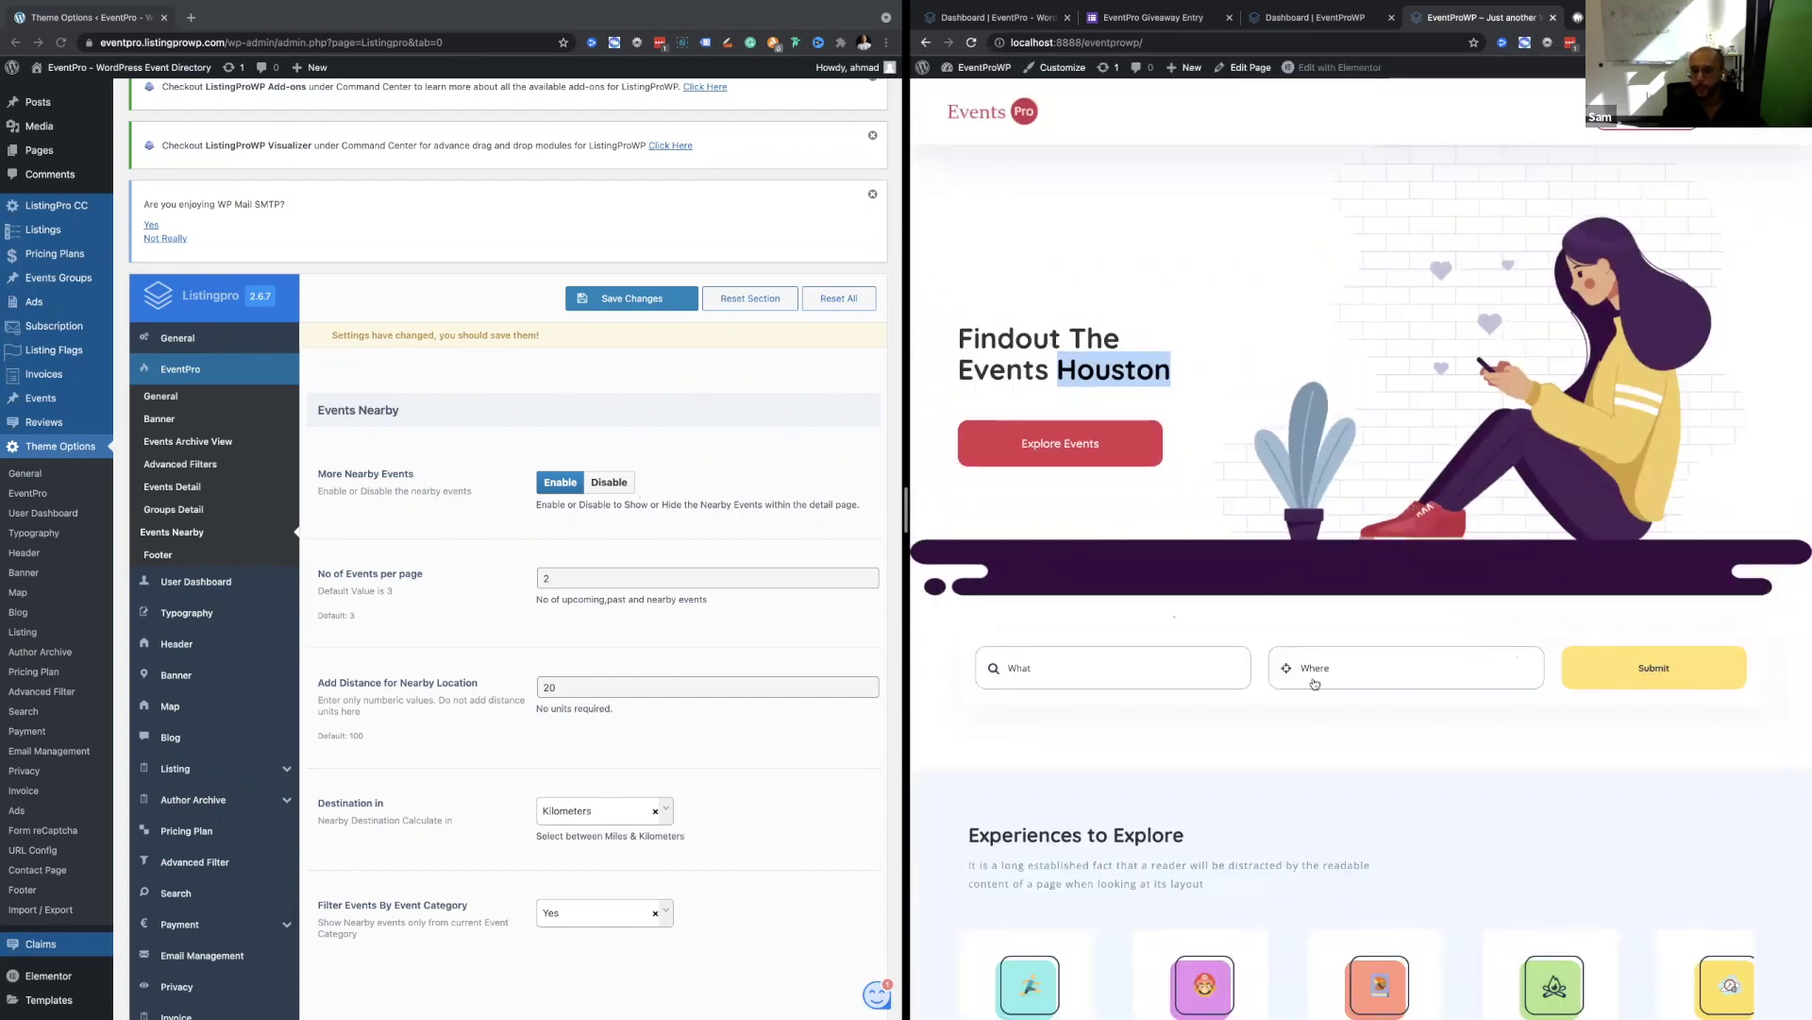
Use current location for the Where search, then open the Events Pro home page in a new tab.
{"action": "left_click", "coordinate": [1288, 671]}
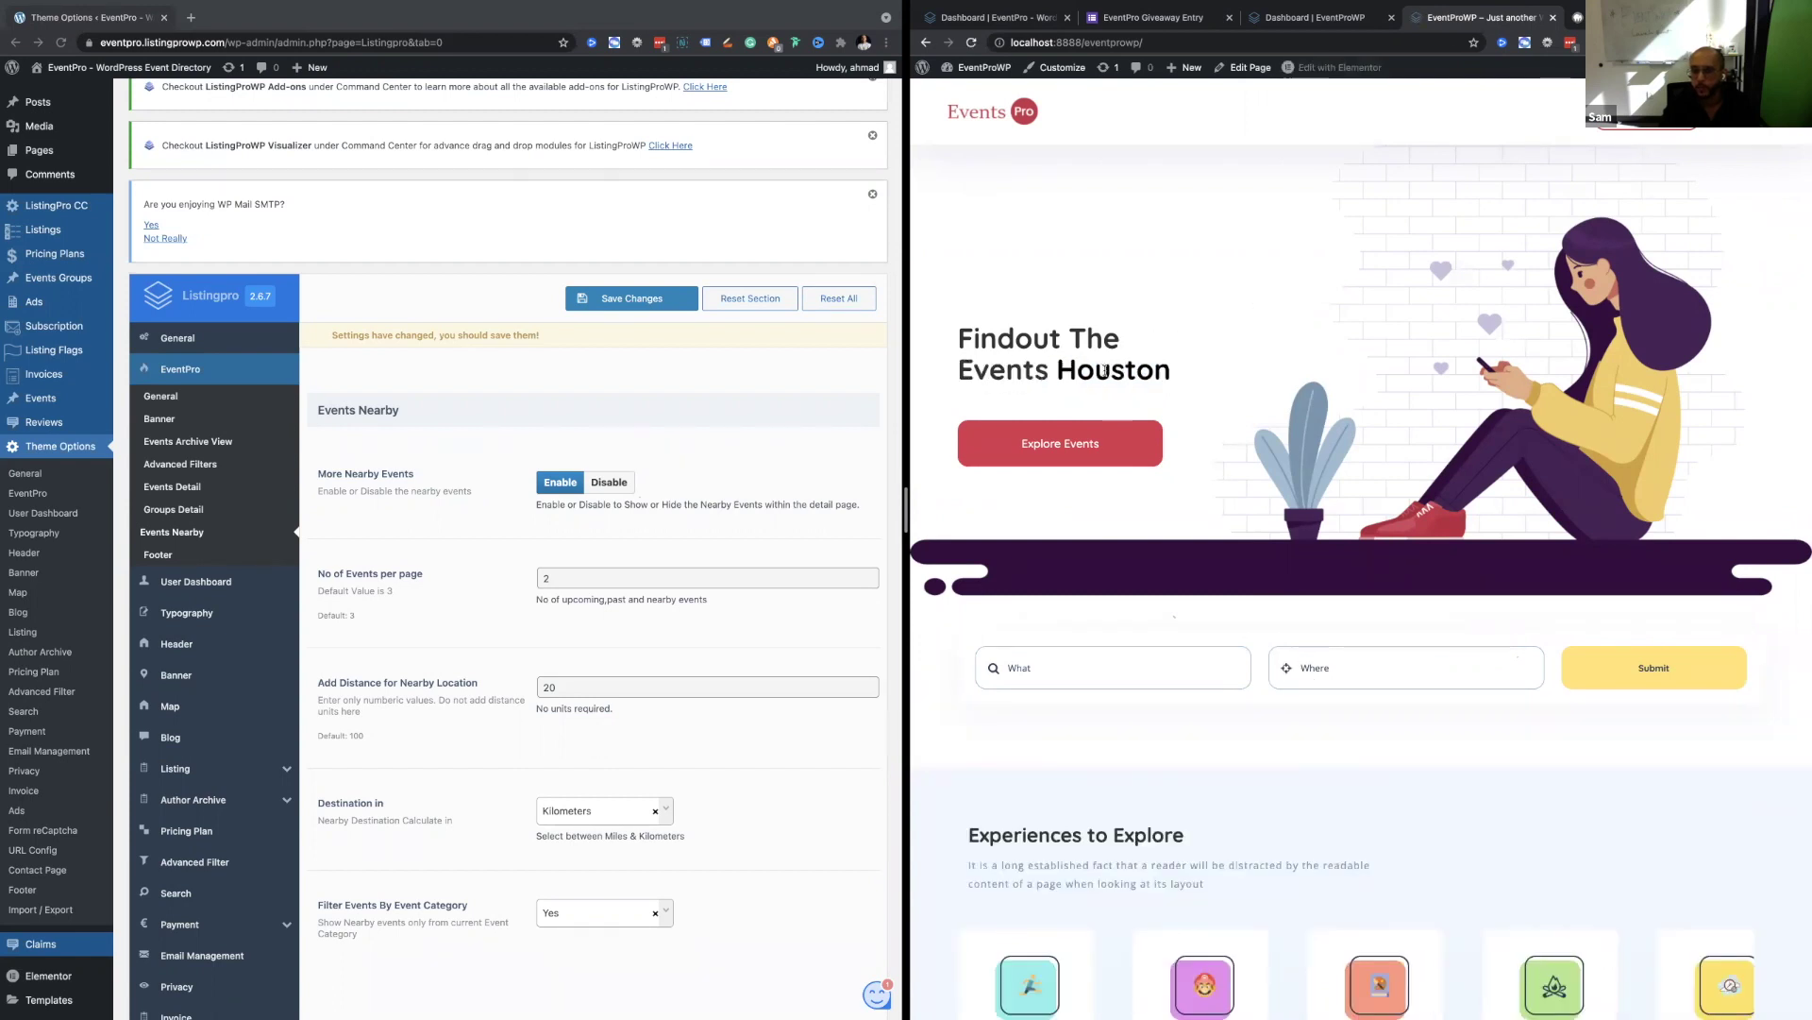
{"action": "double_click", "coordinate": [1105, 370]}
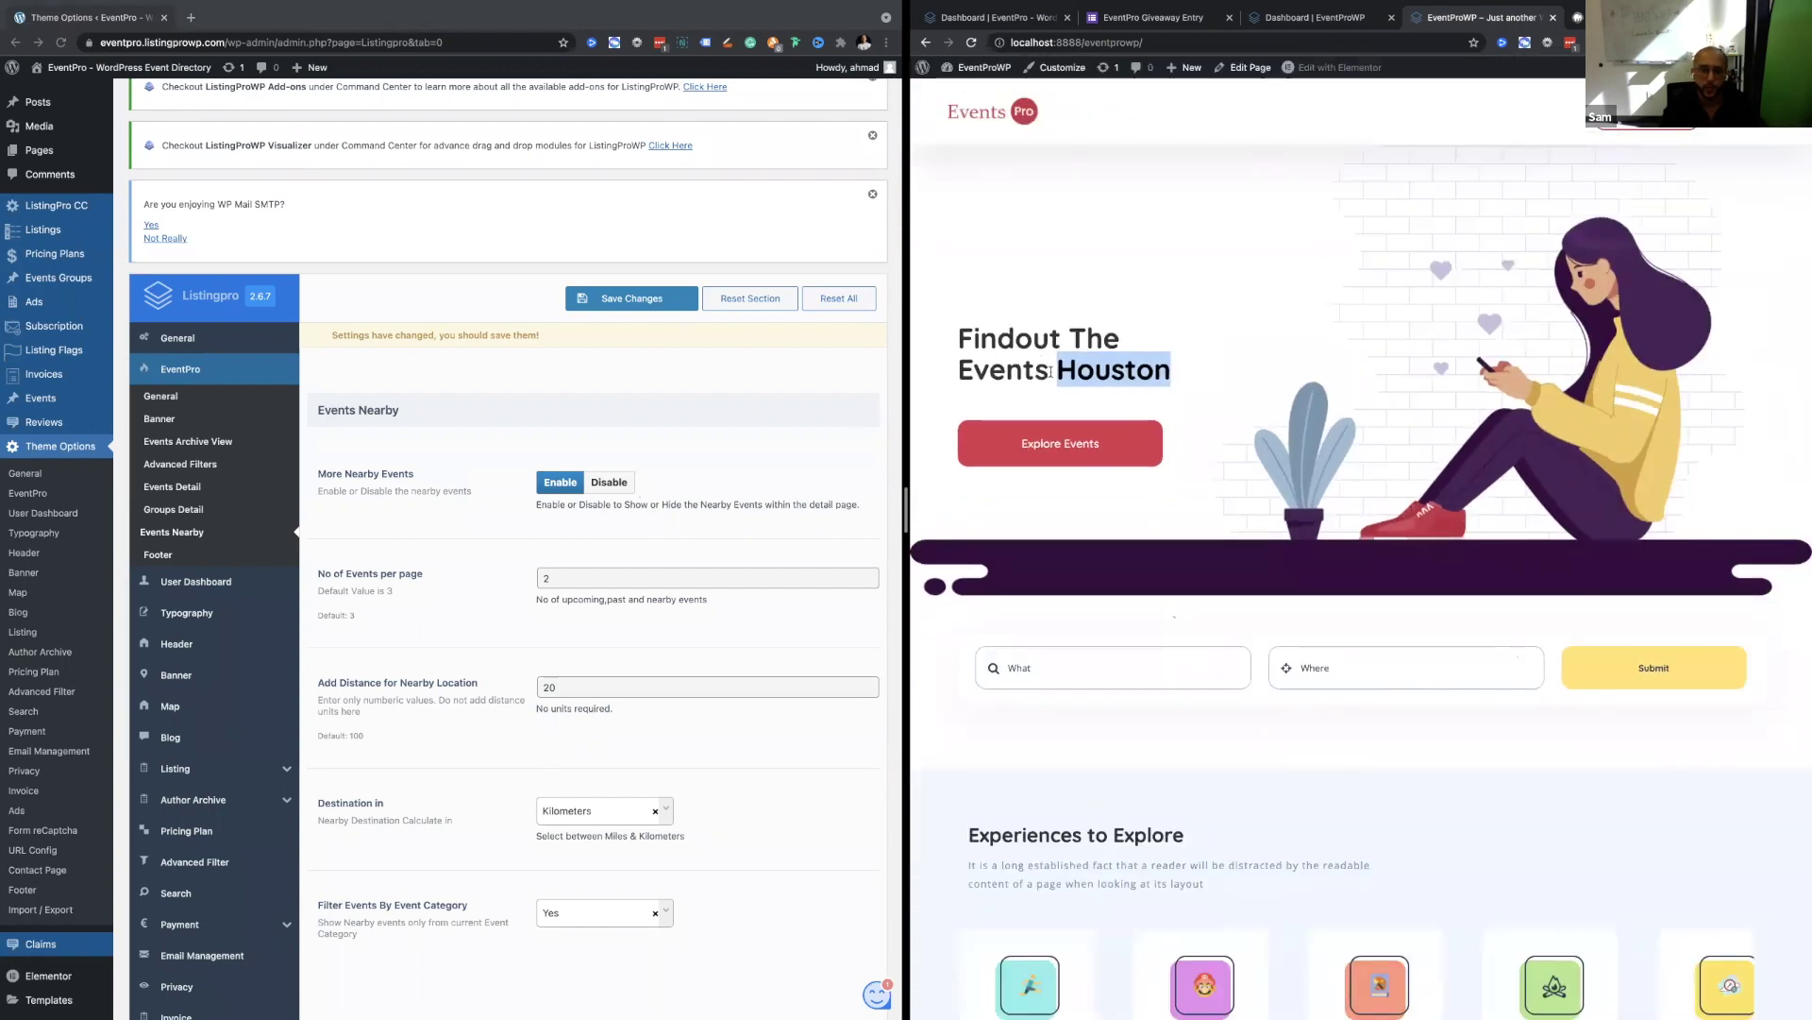
{"action": "scroll", "coordinate": [1094, 433], "scroll_direction": "down", "scroll_amount": 1}
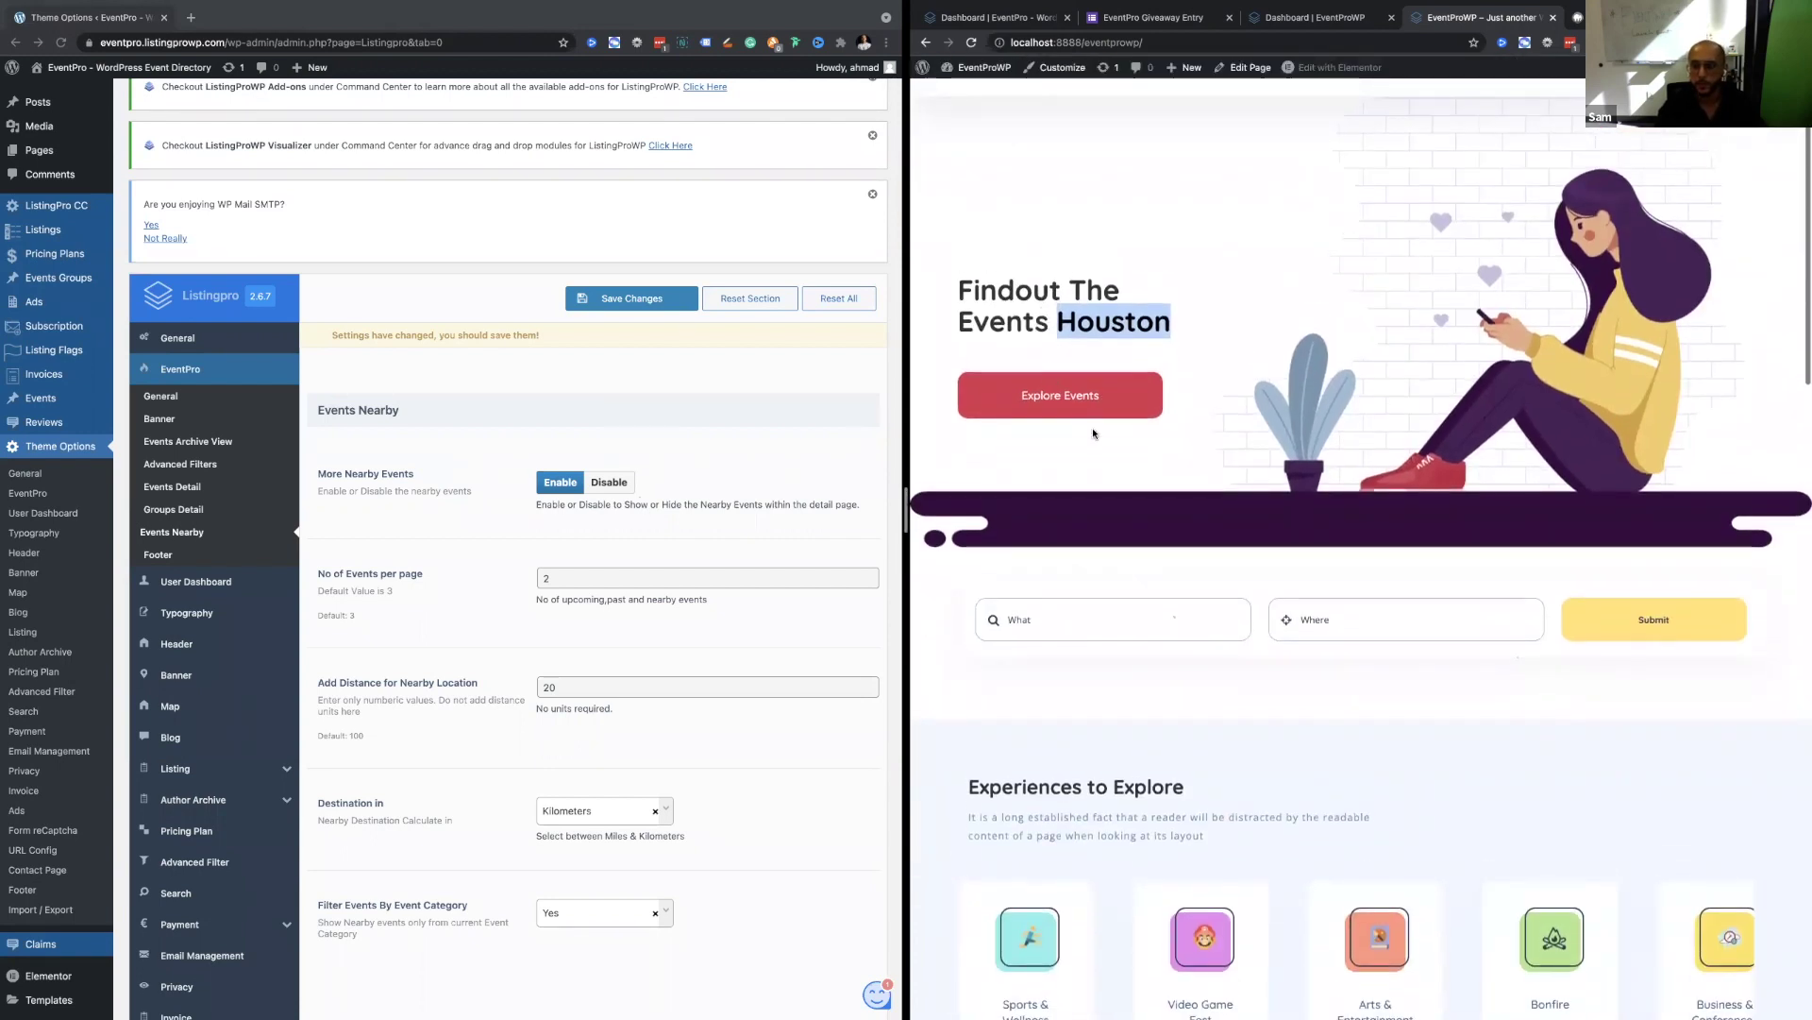
{"action": "scroll", "coordinate": [1094, 434], "scroll_direction": "up", "scroll_amount": 1}
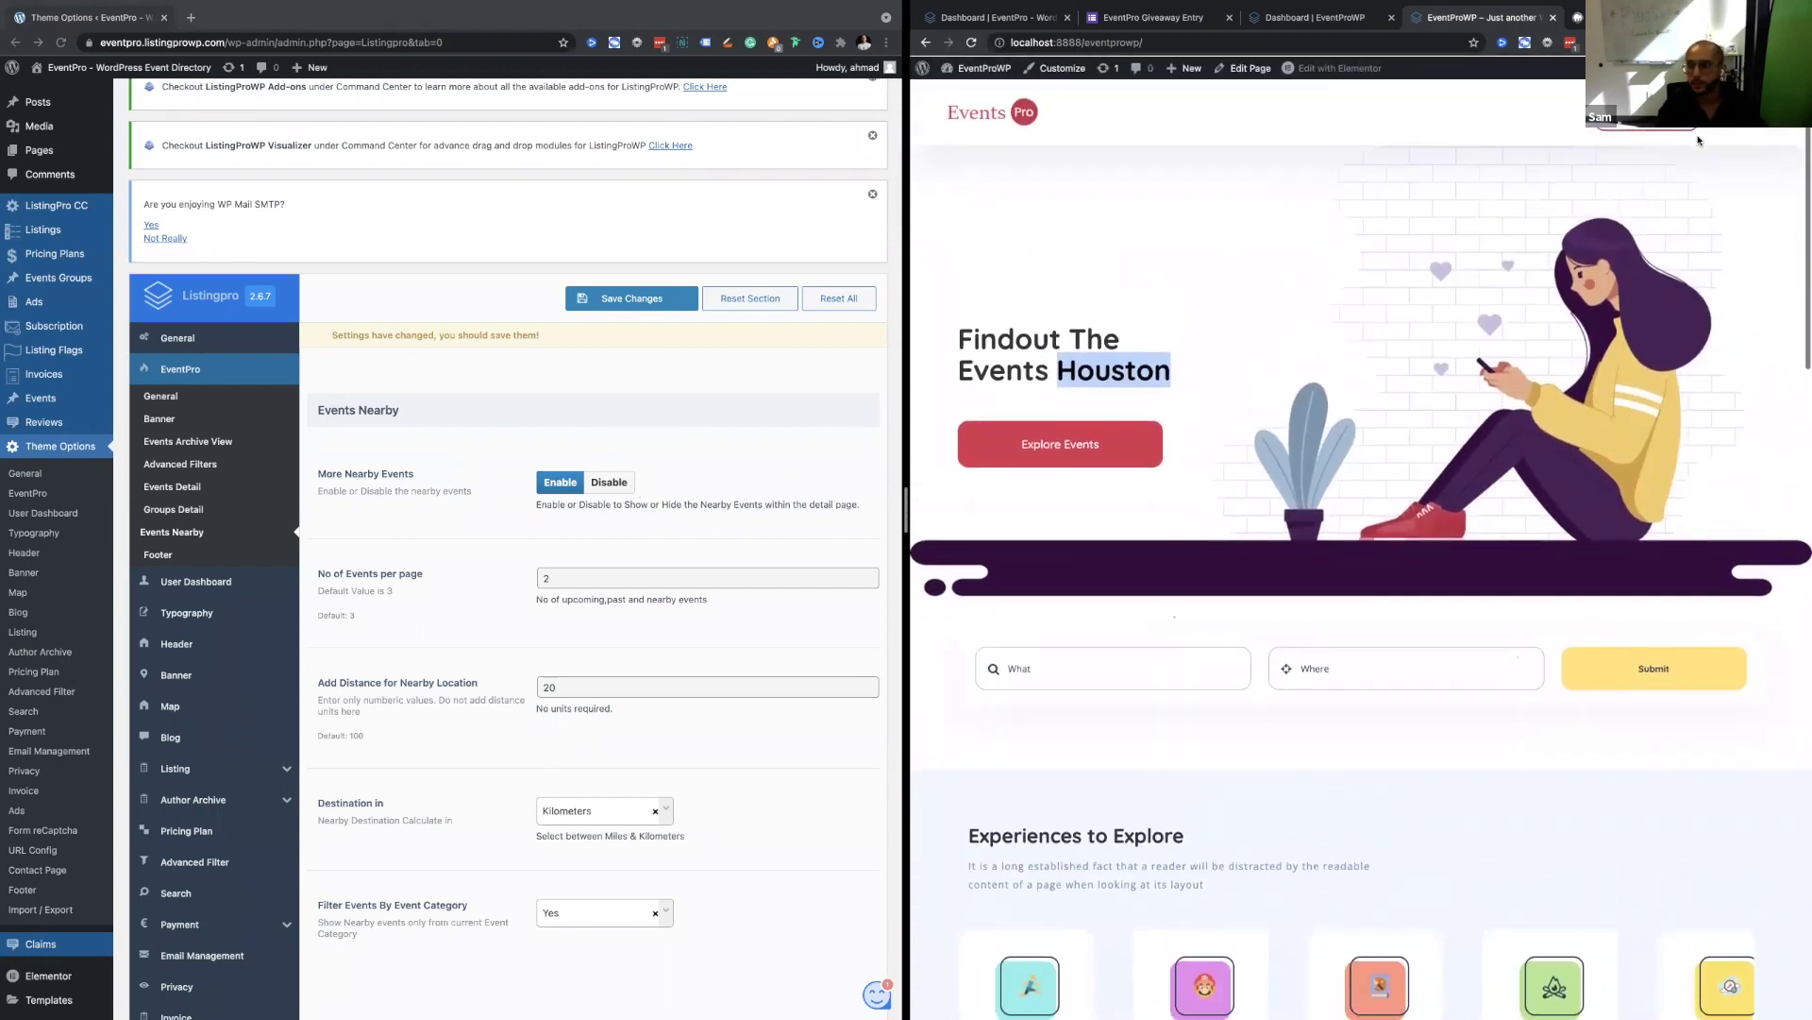
{"action": "right_click", "coordinate": [1006, 117]}
{"action": "left_click", "coordinate": [1038, 151]}
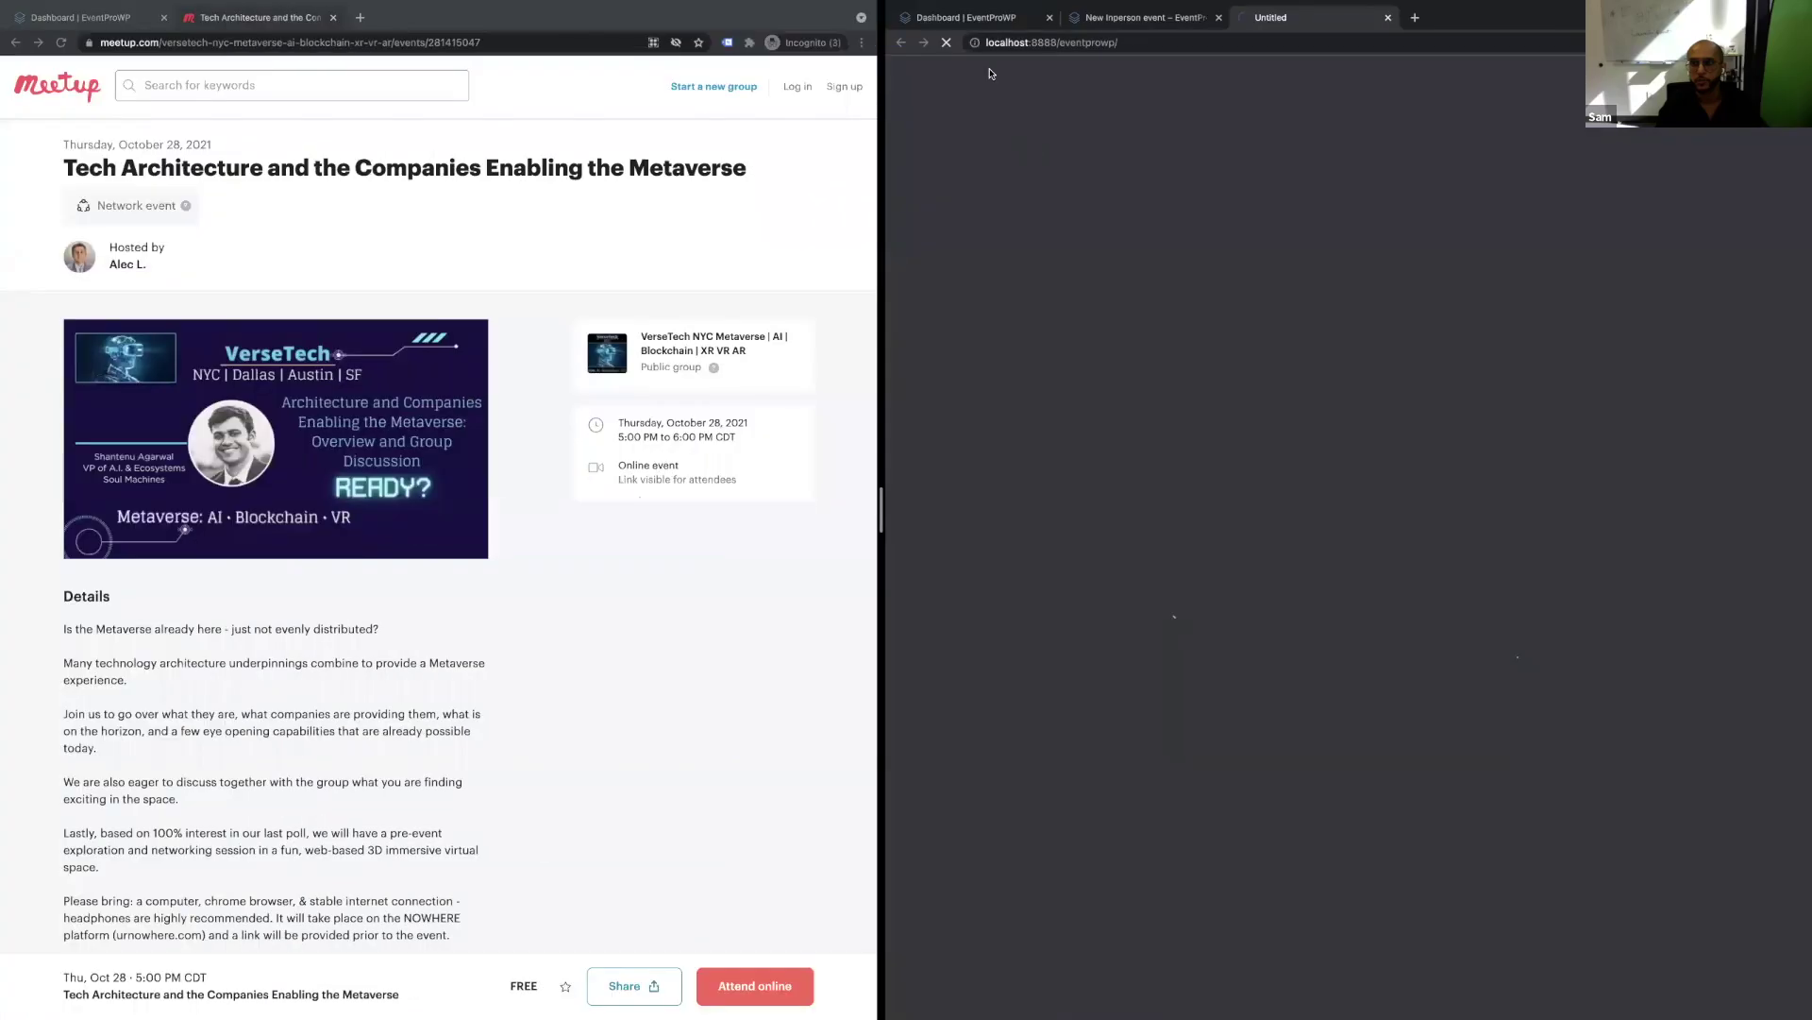
Launch Safari from the app launcher and load the localhost EventPro site.
{"action": "mouse_move", "coordinate": [1610, 89]}
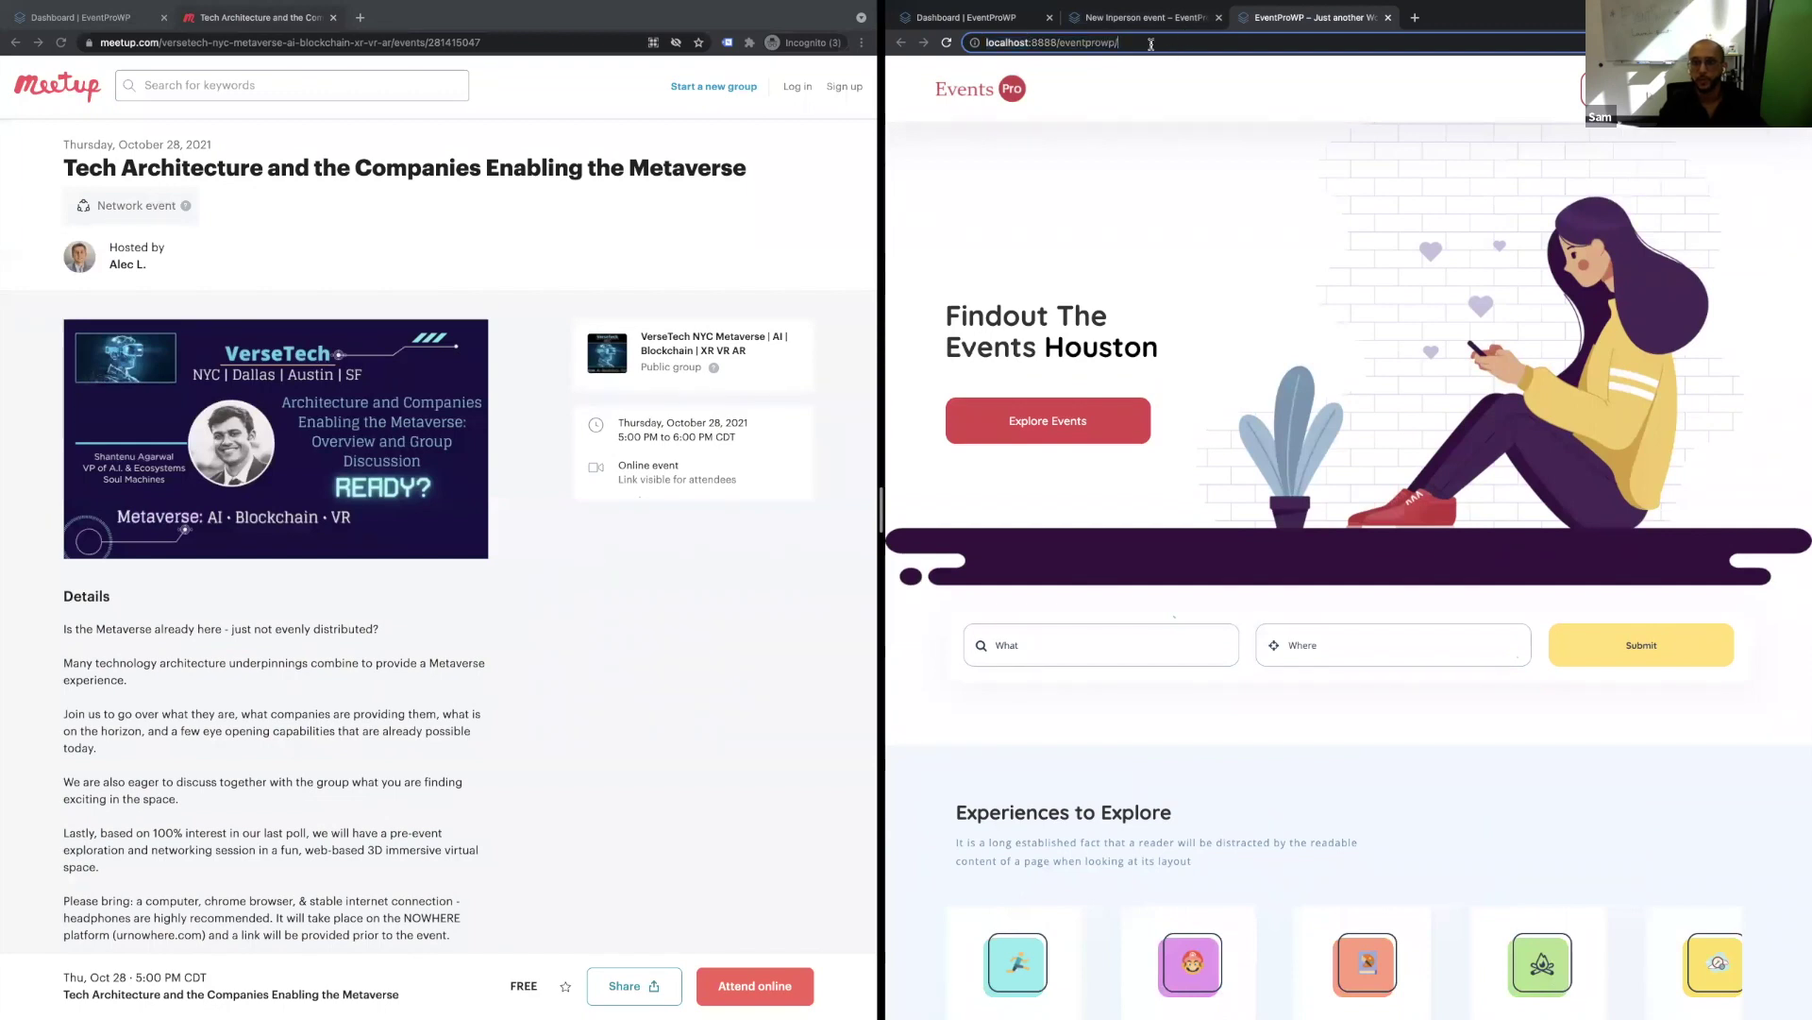
{"action": "key", "text": "super+Tab"}
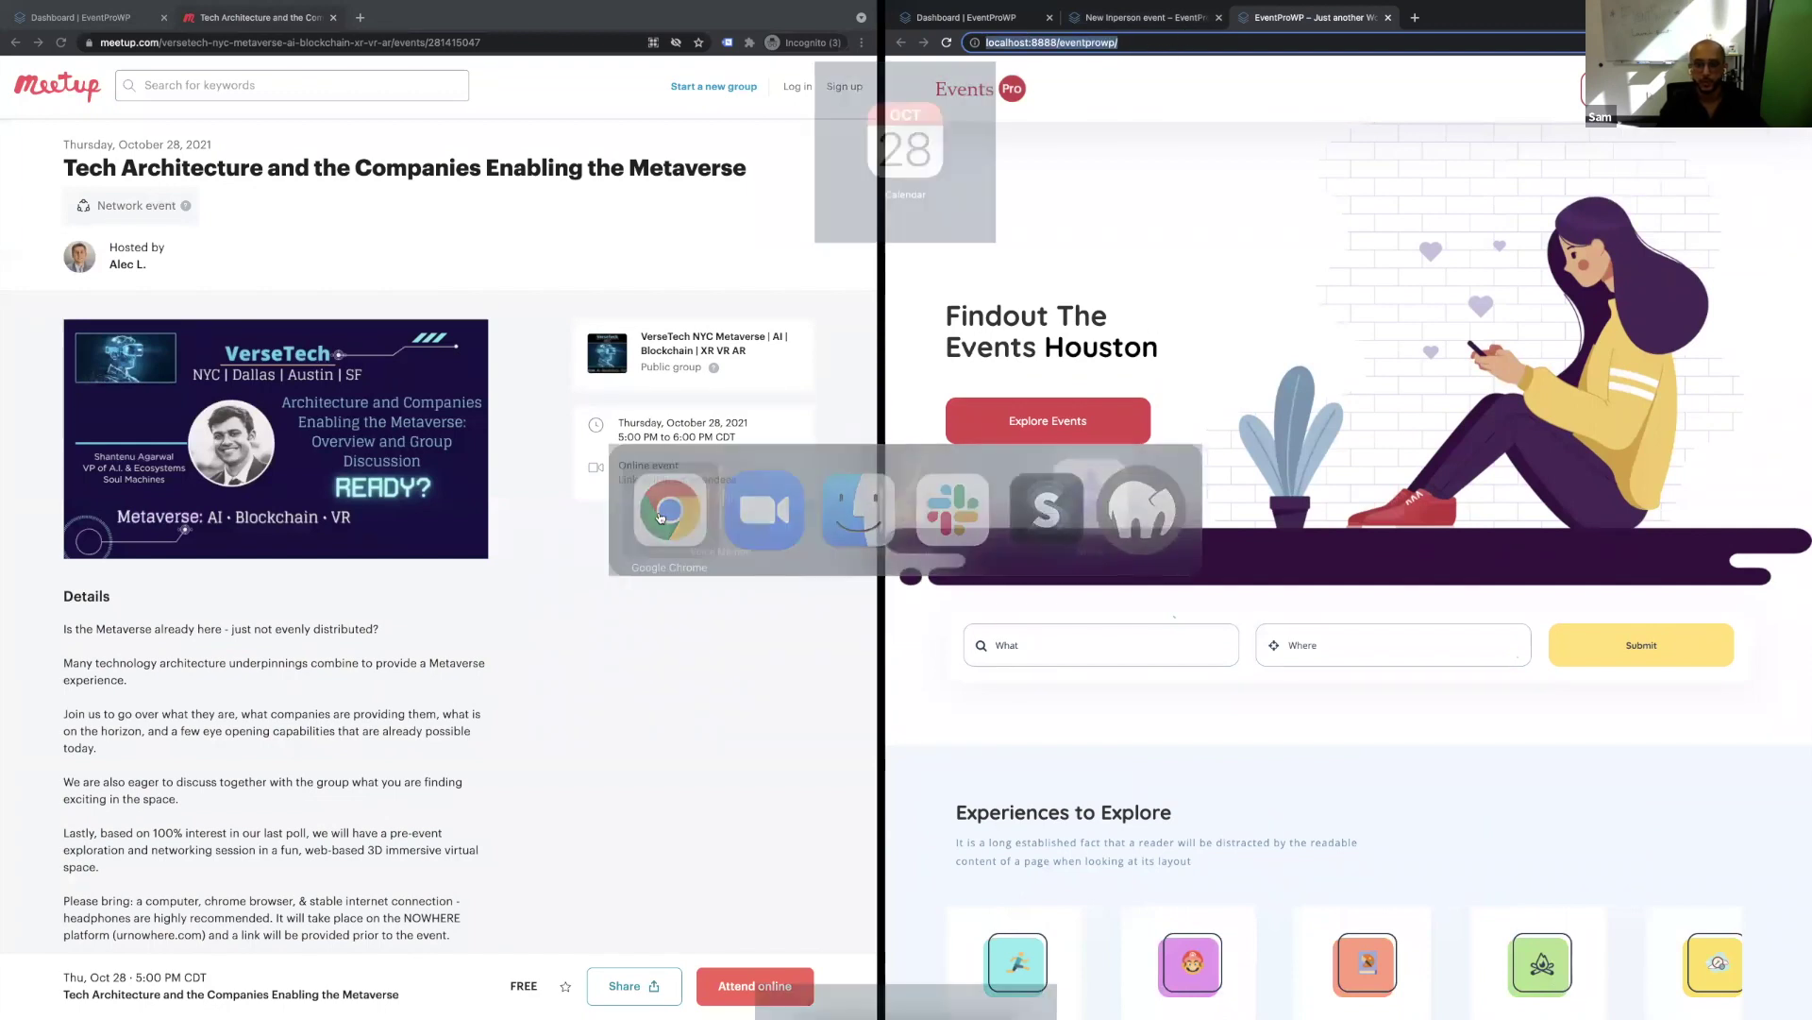
{"action": "type", "text": "g"}
{"action": "key", "text": "BackSpace"}
{"action": "type", "text": "sa"}
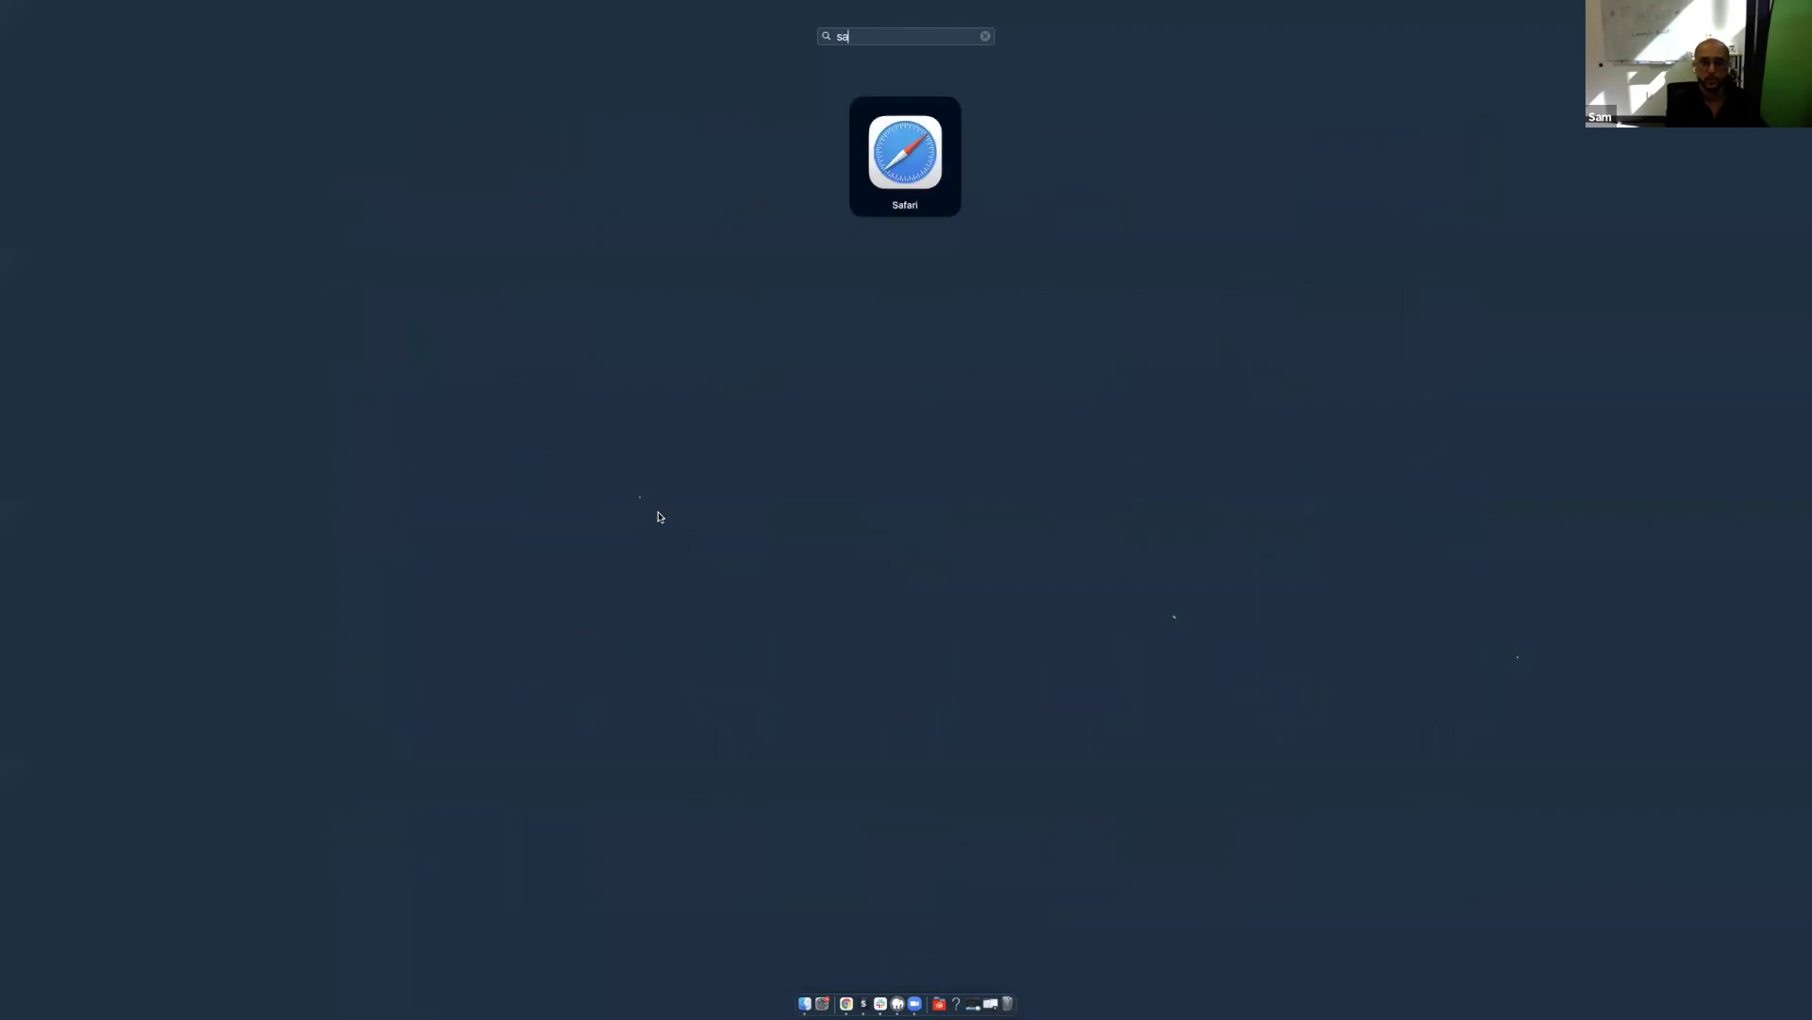
{"action": "key", "text": "Return"}
{"action": "type", "text": "localhost"}
{"action": "key", "text": "Return"}
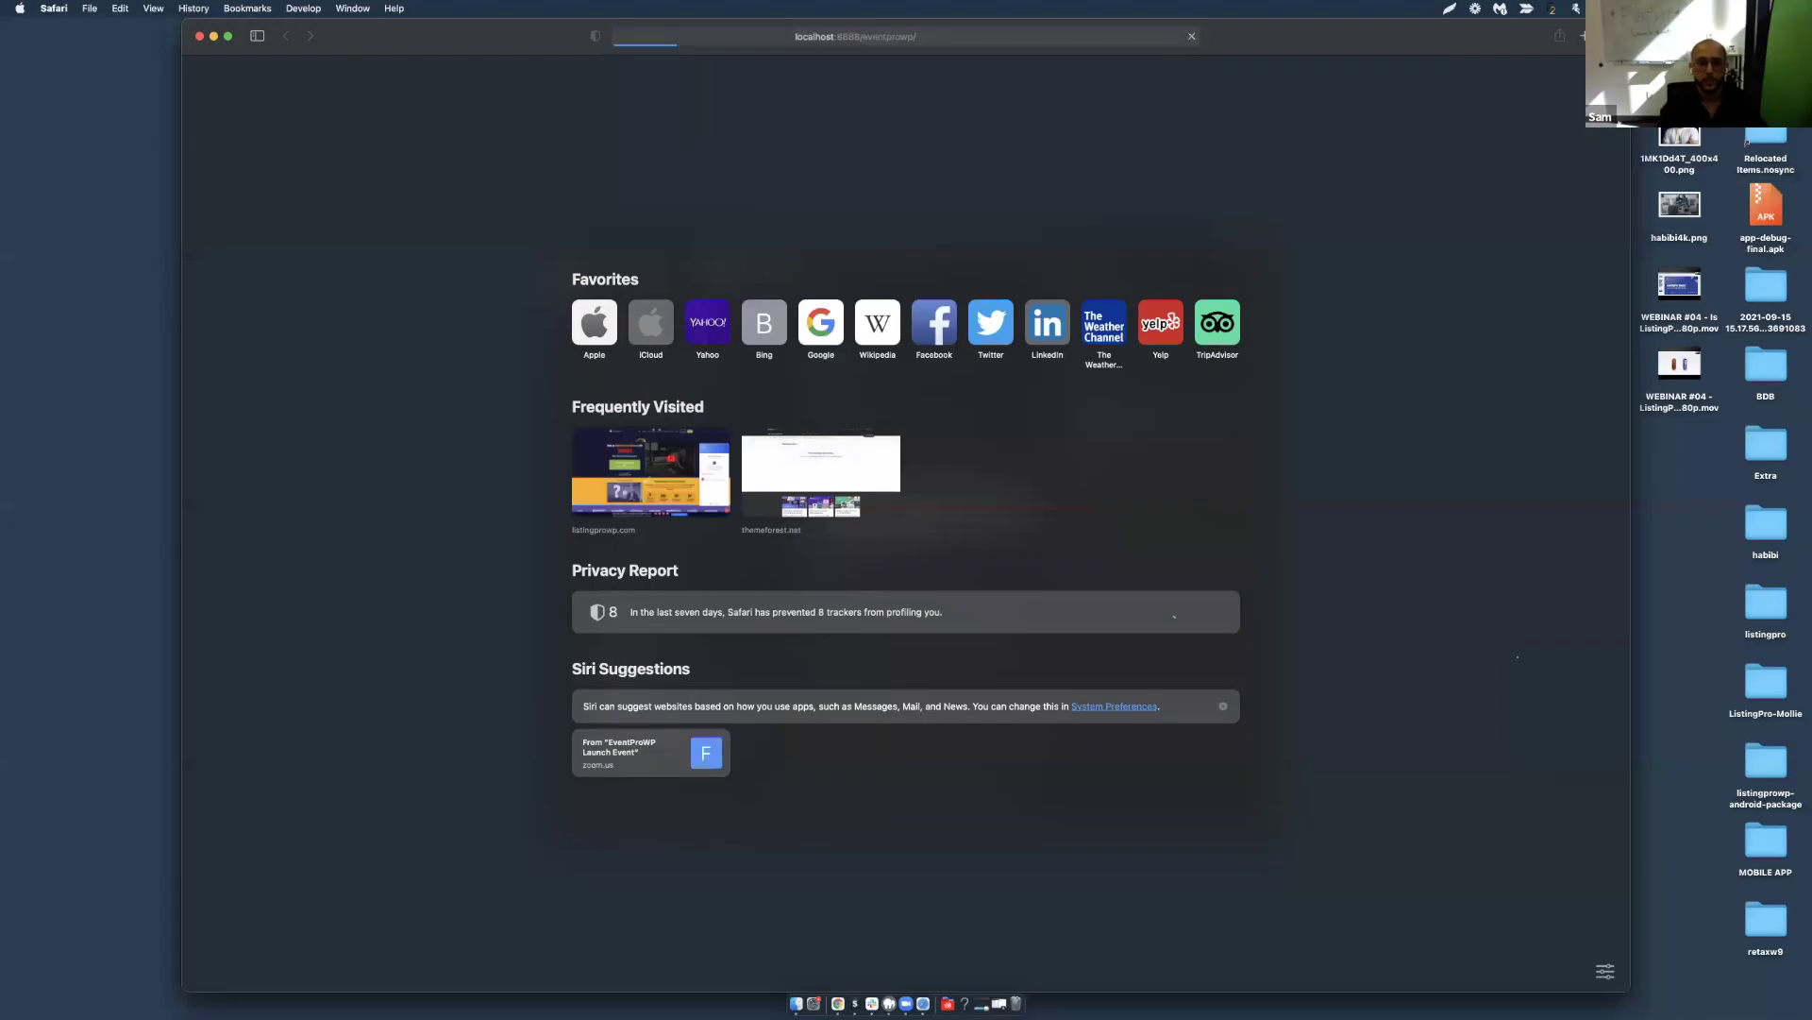
Open a new Safari private browsing window from the File menu.
{"action": "key", "text": "super+shift+r"}
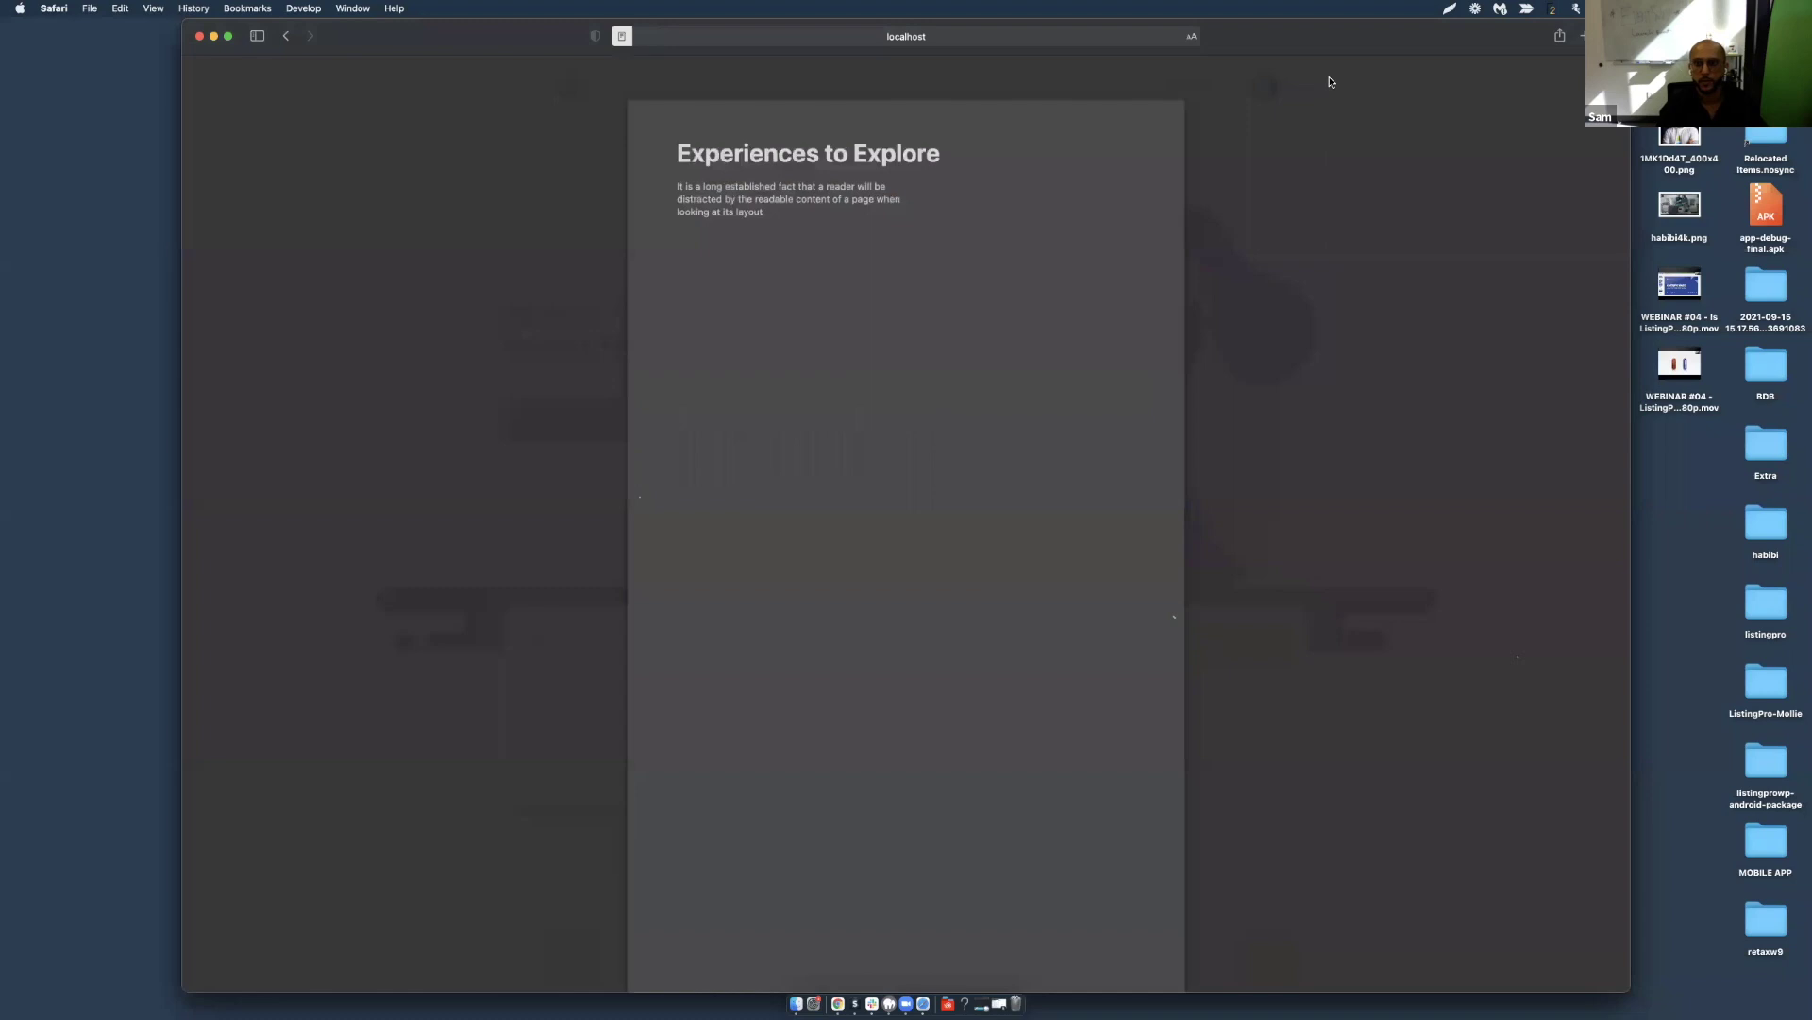
{"action": "key", "text": "Escape"}
{"action": "left_click", "coordinate": [1301, 88]}
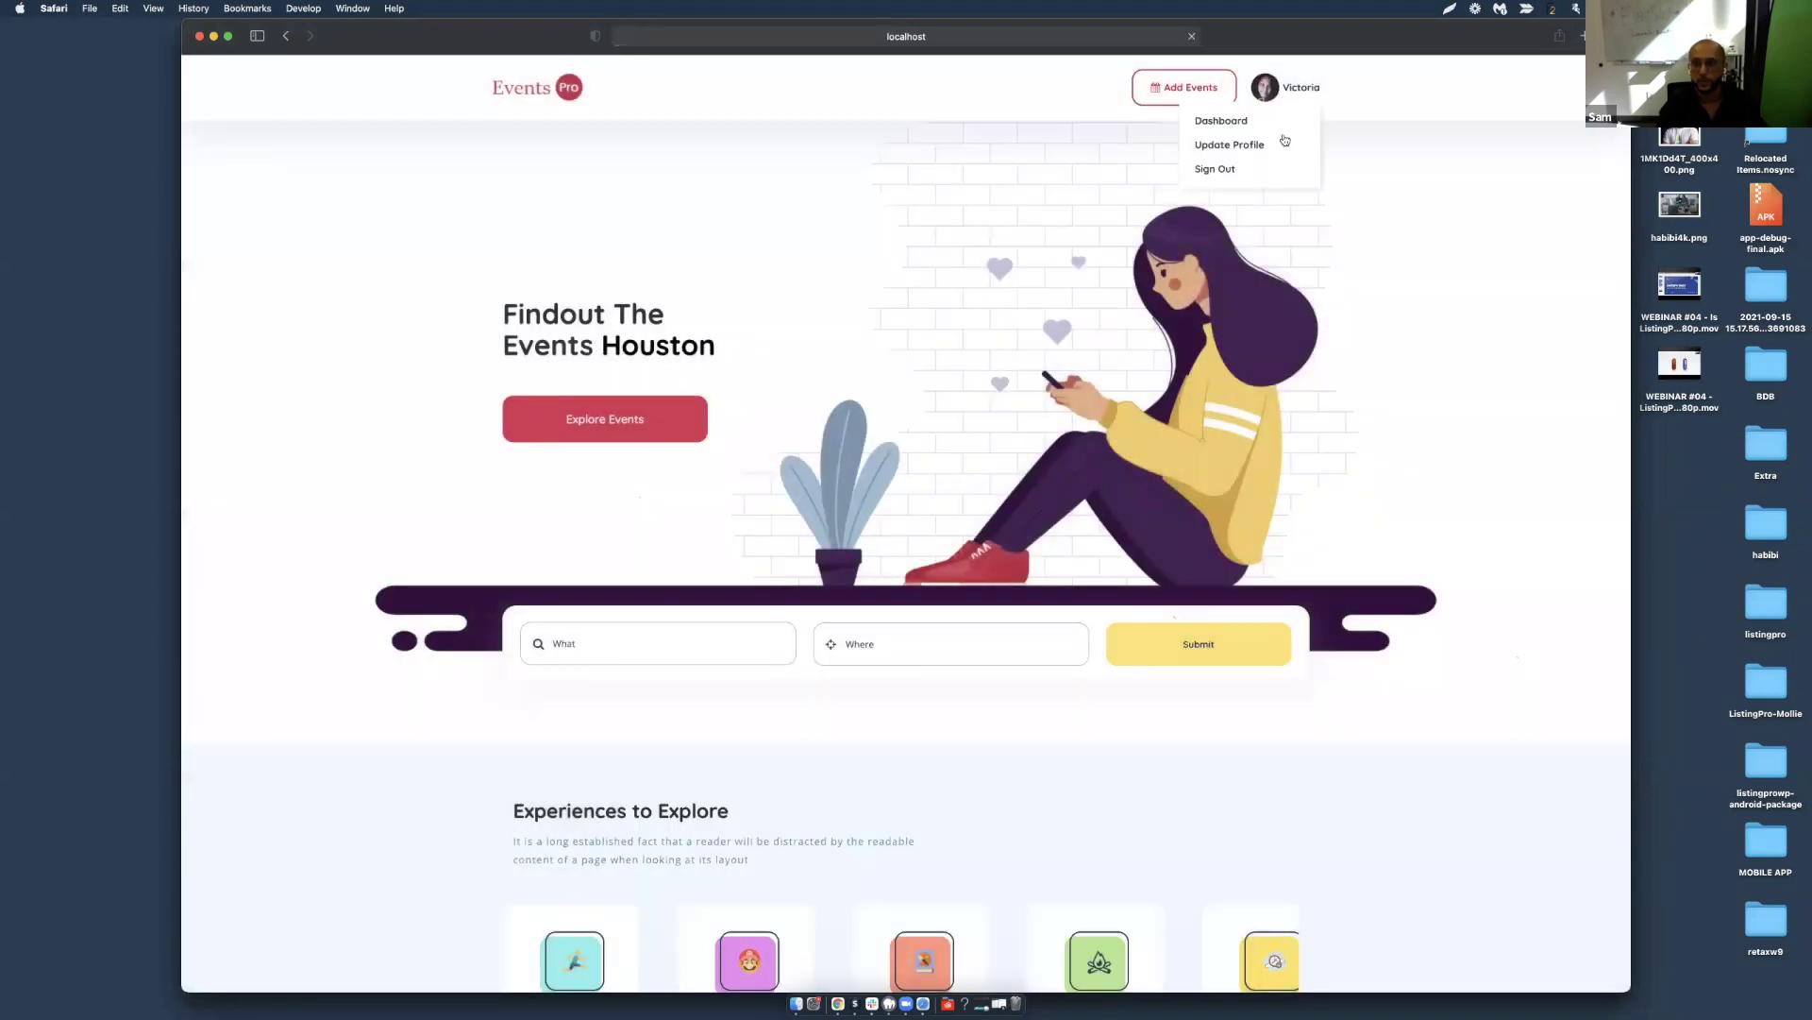
{"action": "left_click", "coordinate": [91, 9]}
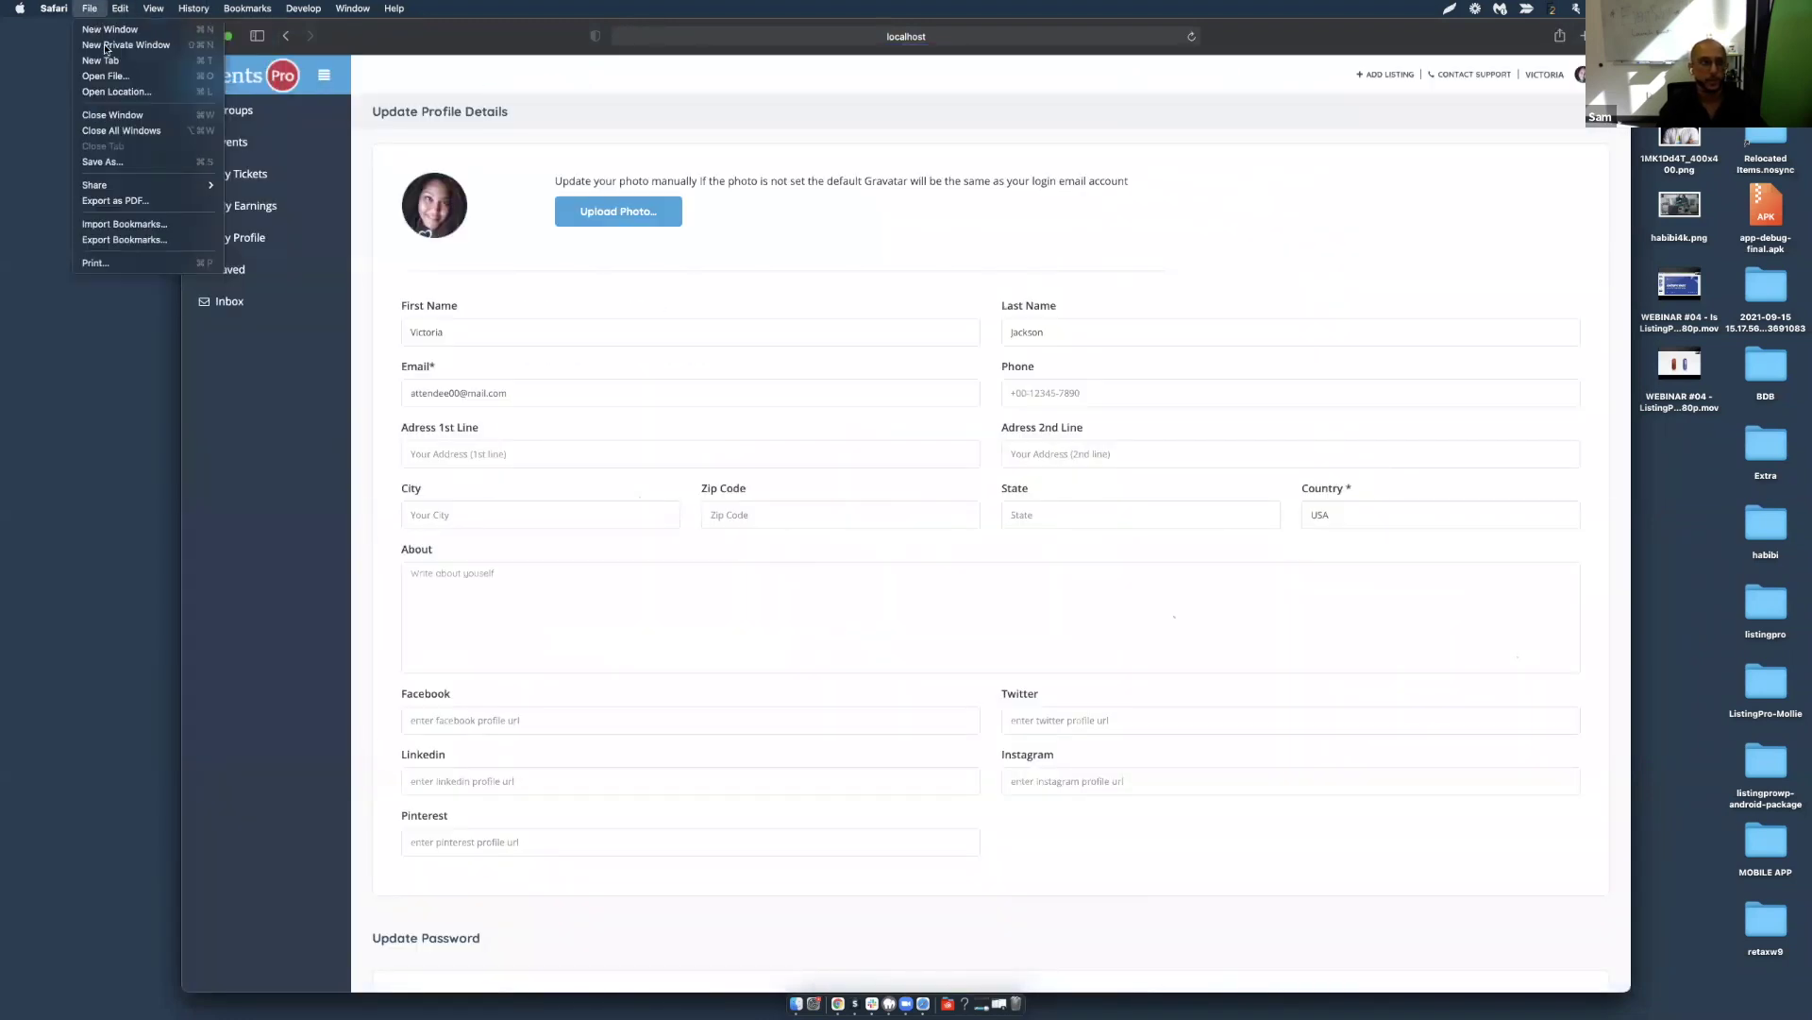
{"action": "left_click", "coordinate": [106, 47]}
Load localhost in the private window and switch the Sign In form to Sign up.
{"action": "type", "text": "localhost"}
{"action": "key", "text": "Return"}
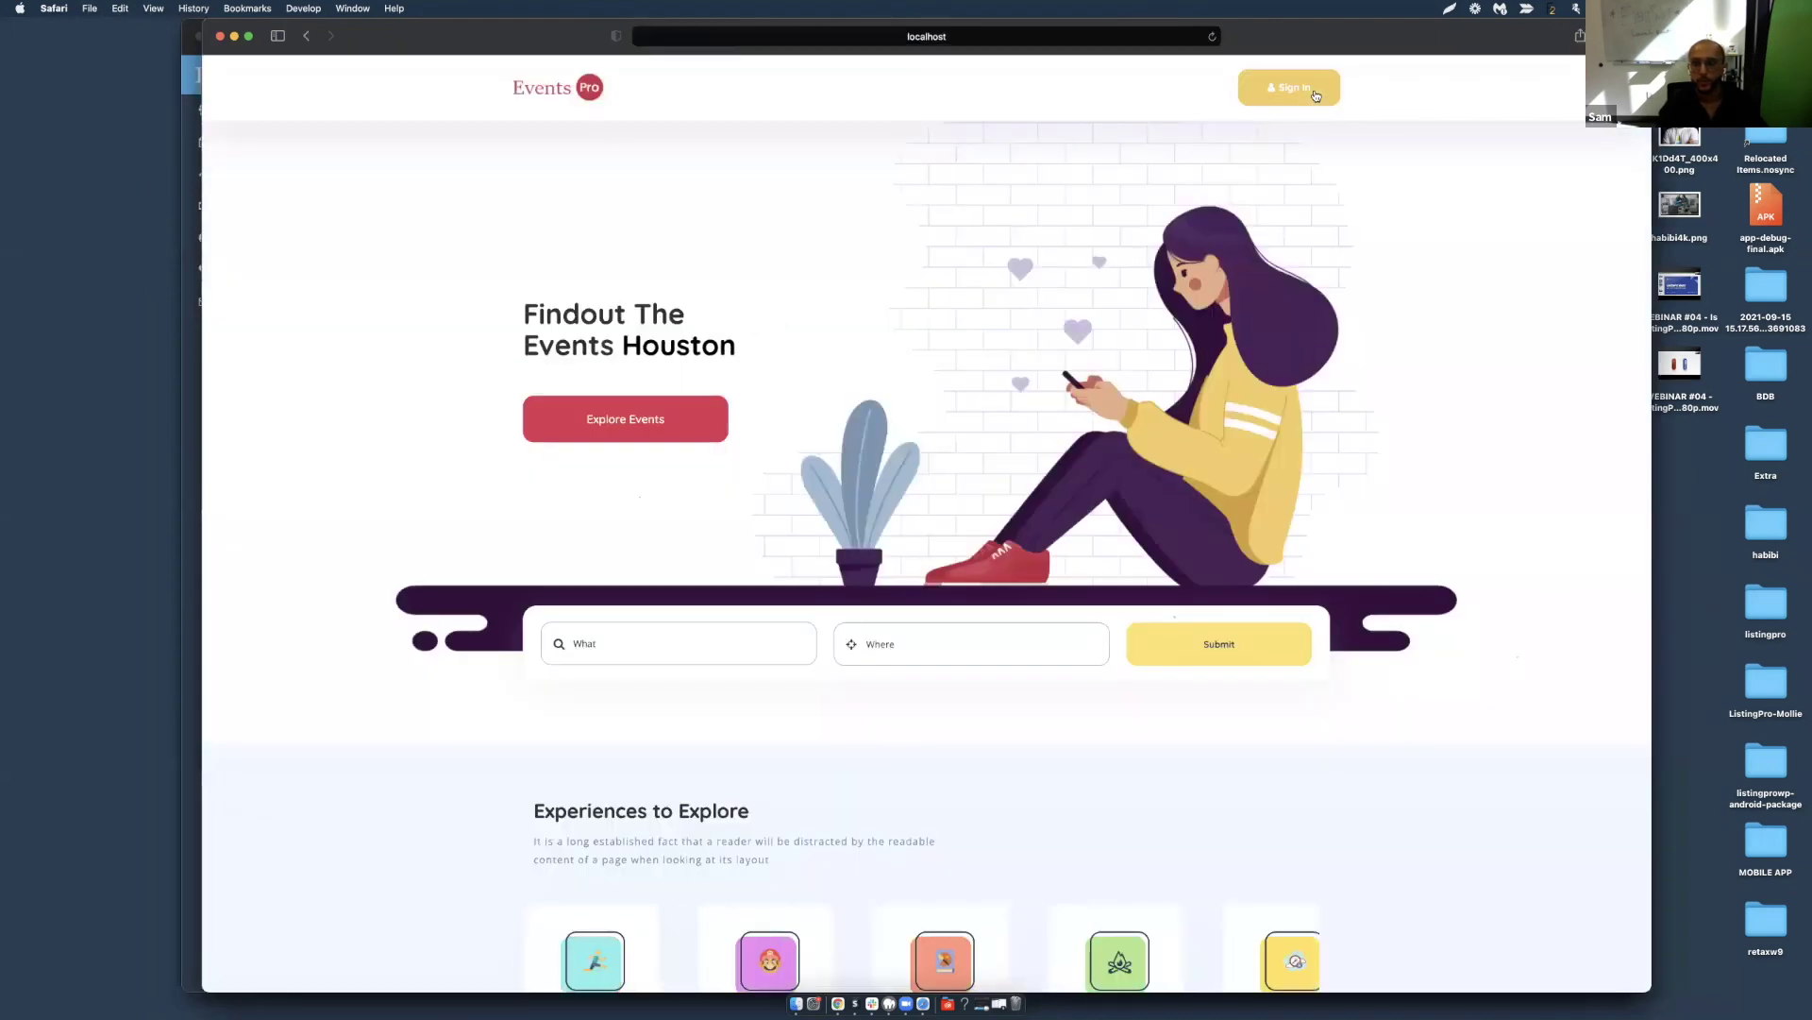
{"action": "left_click", "coordinate": [1316, 94]}
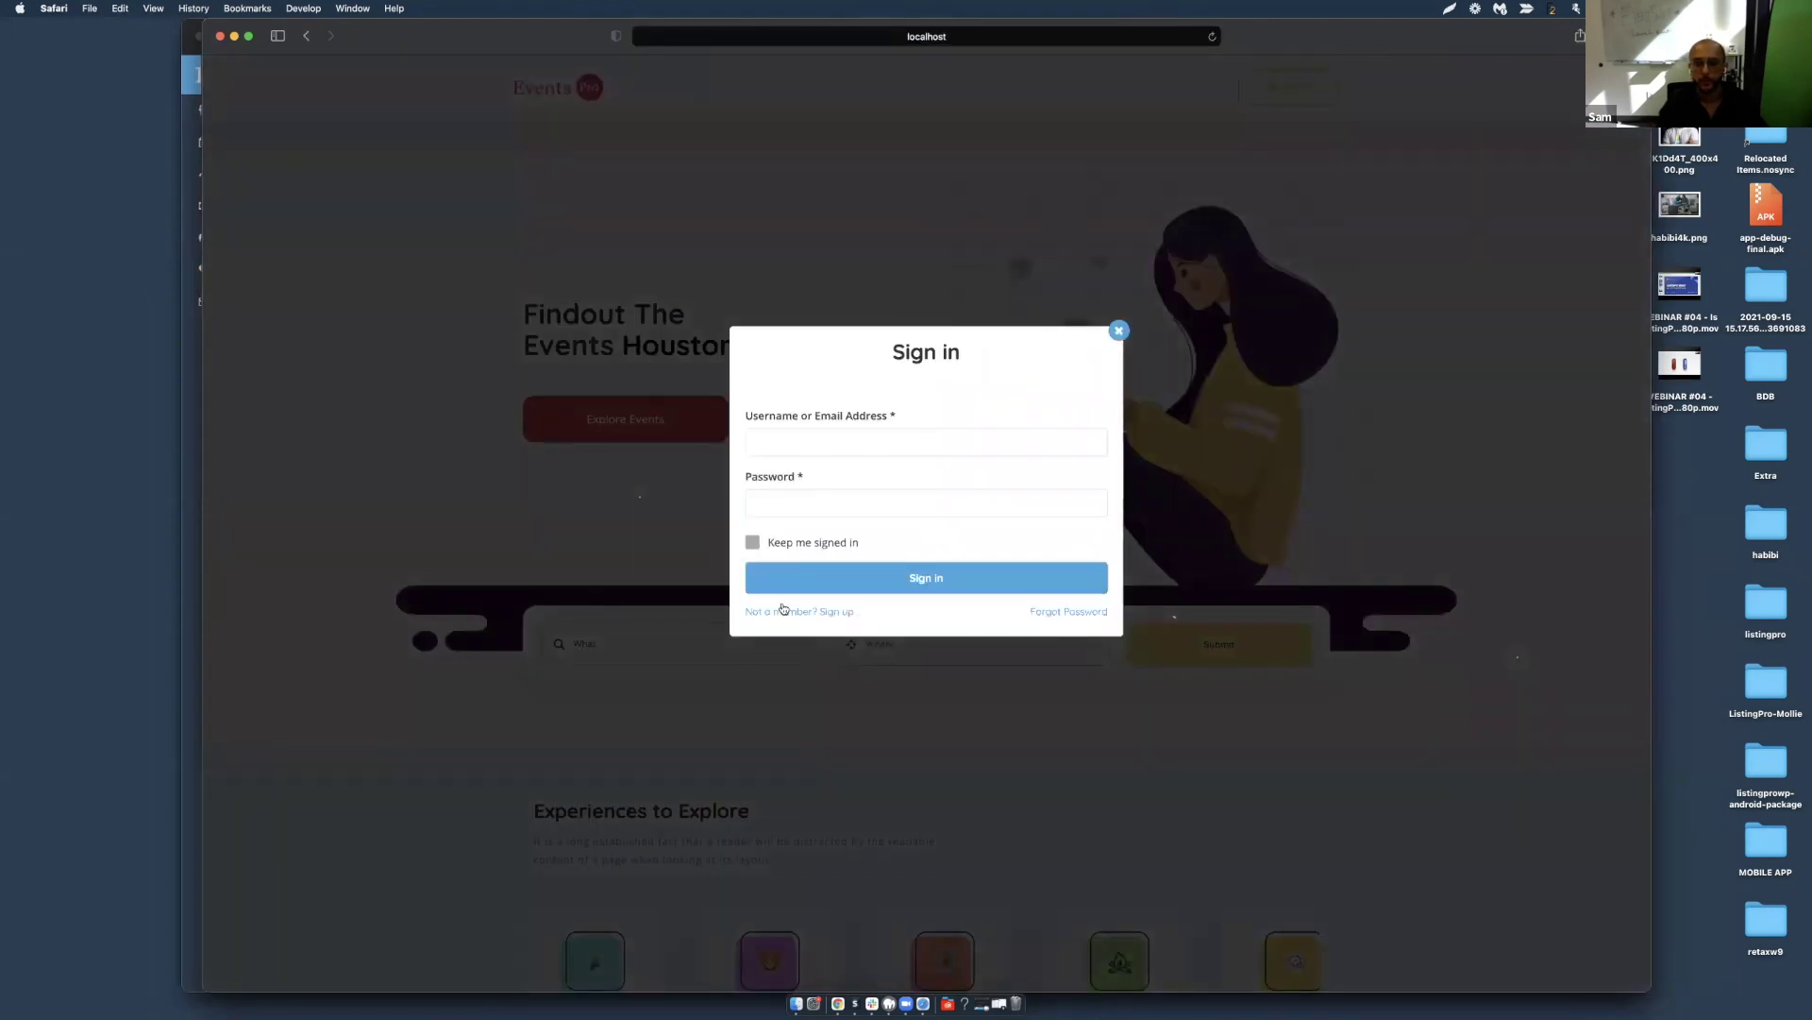
{"action": "left_click", "coordinate": [782, 609]}
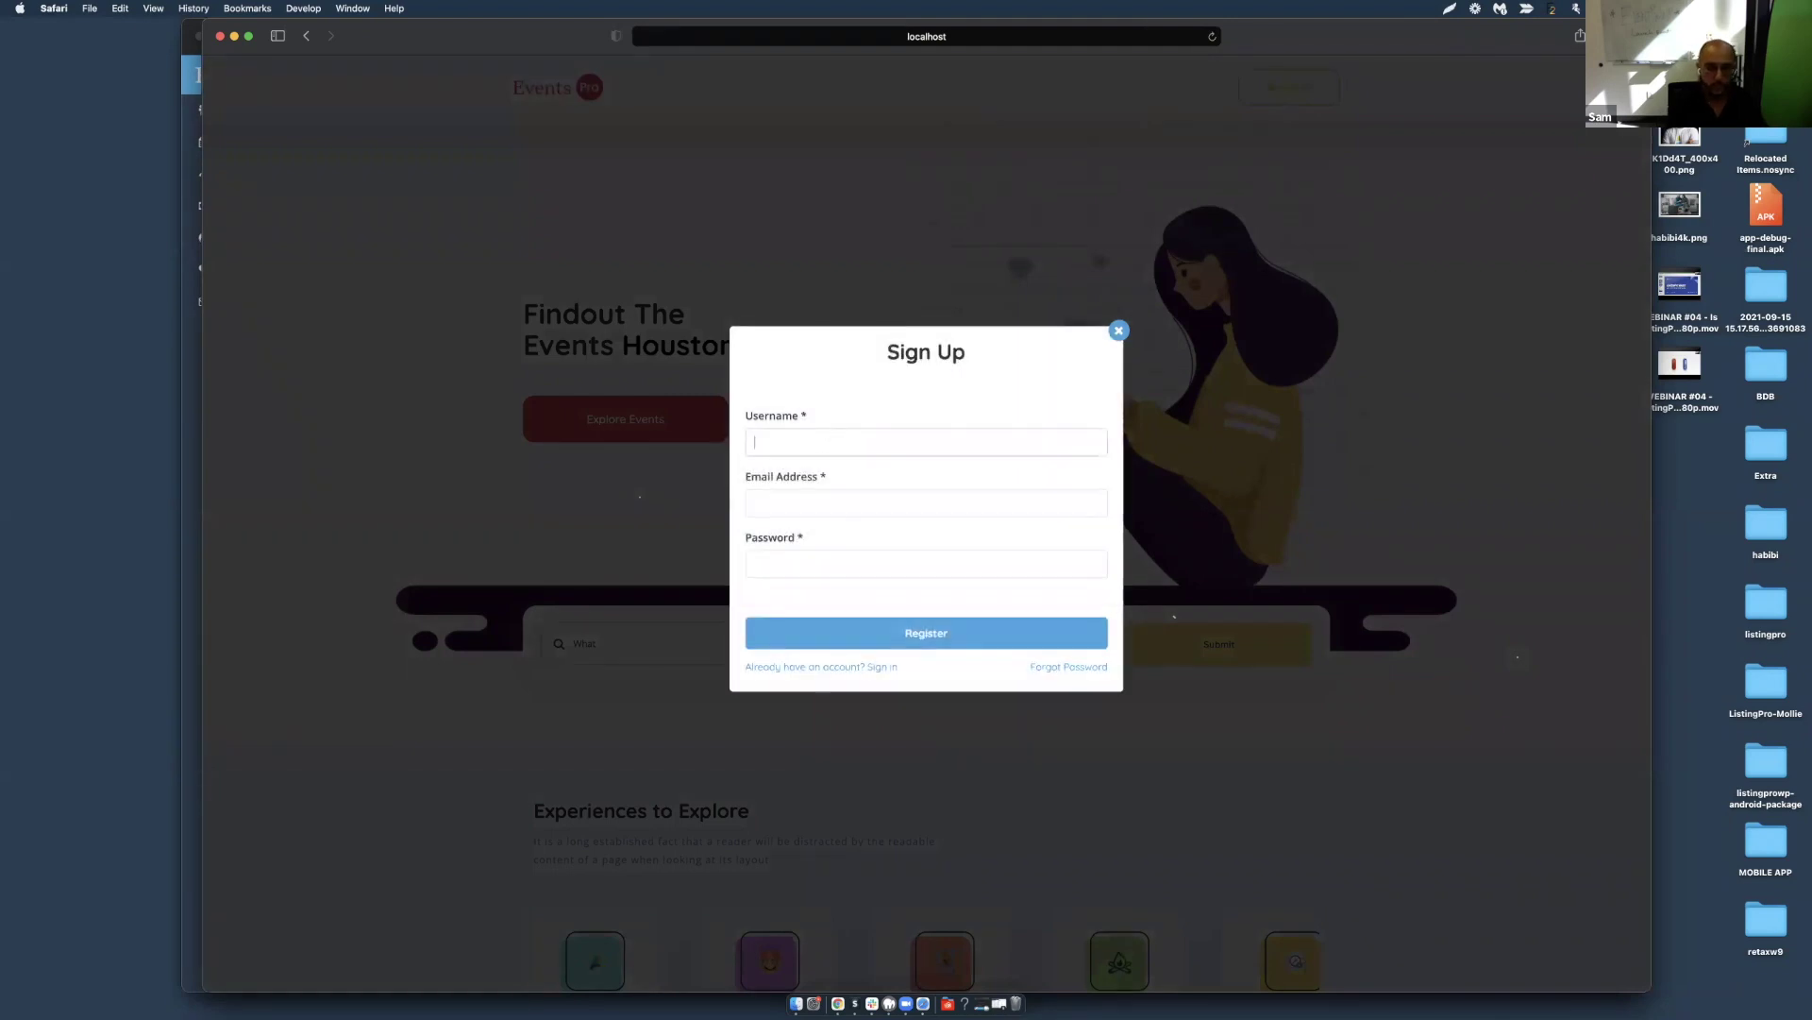
Fill in the new username, email and password fields and register the account.
{"action": "key", "text": "super+a"}
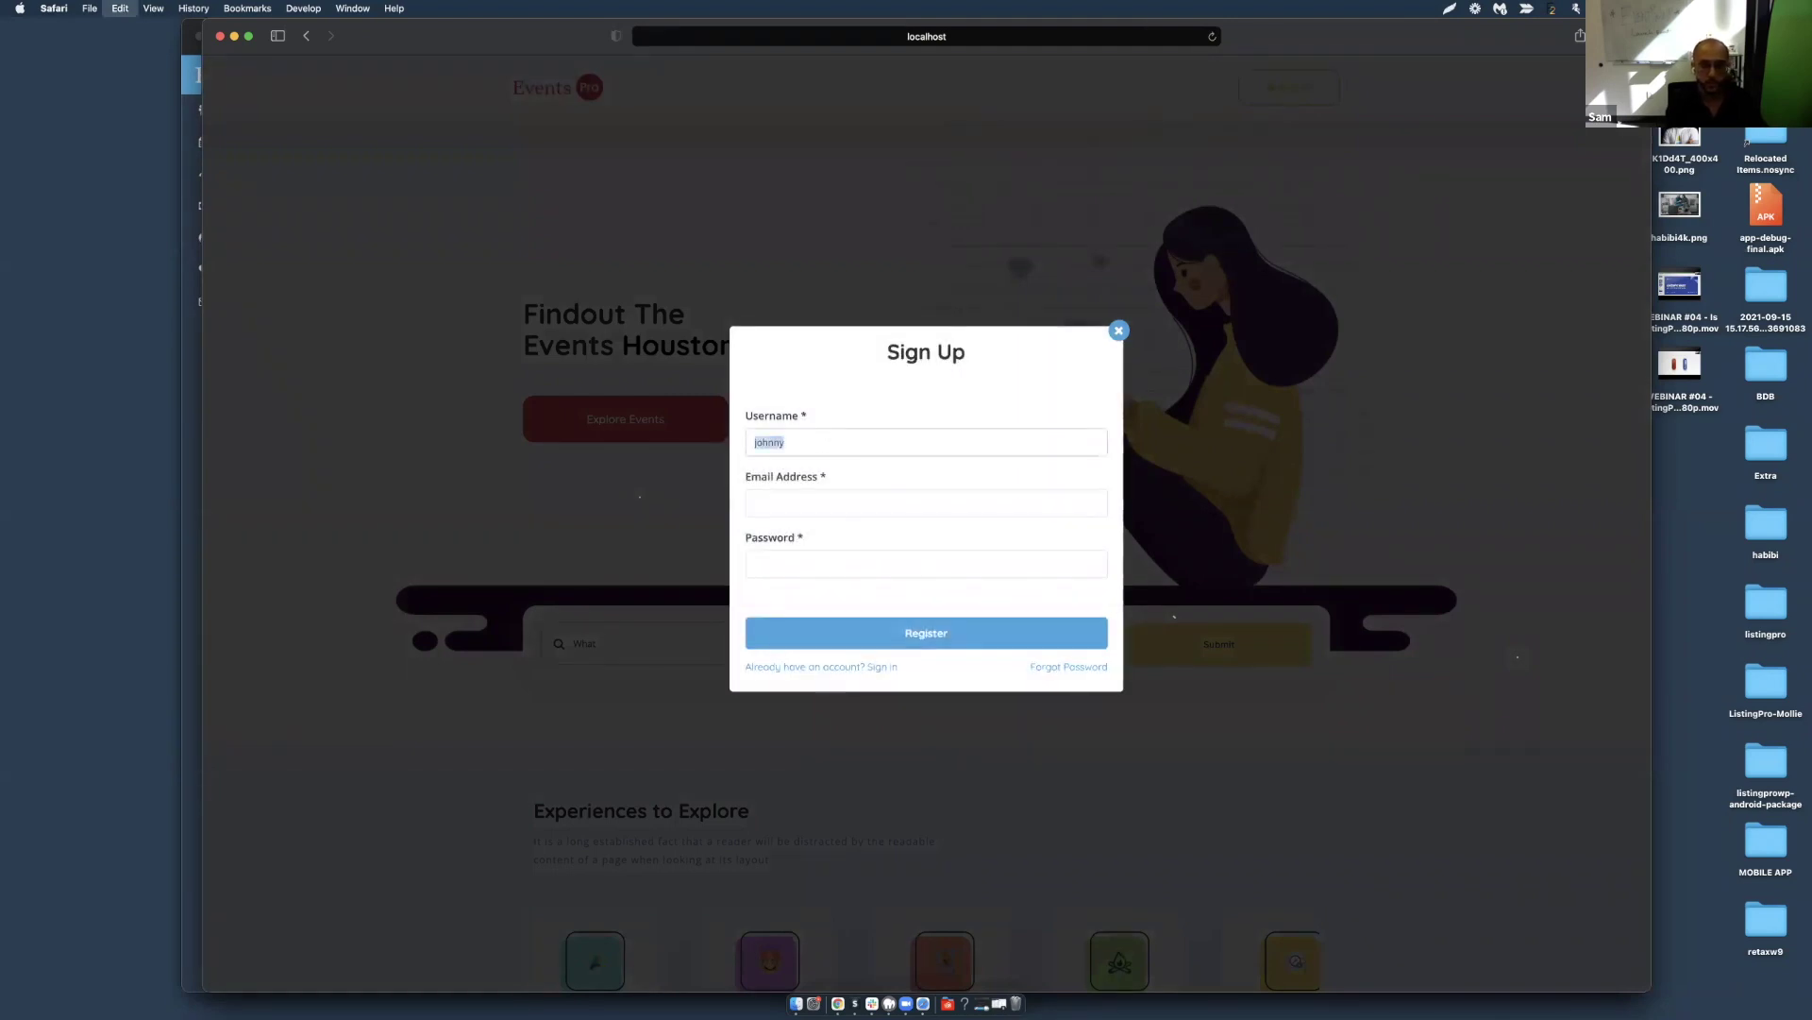
{"action": "key", "text": "super+v"}
{"action": "type", "text": ".com"}
{"action": "key", "text": "super+a"}
{"action": "key", "text": "super+c"}
{"action": "key", "text": "Tab"}
{"action": "key", "text": "super+v"}
{"action": "left_click", "coordinate": [901, 635]}
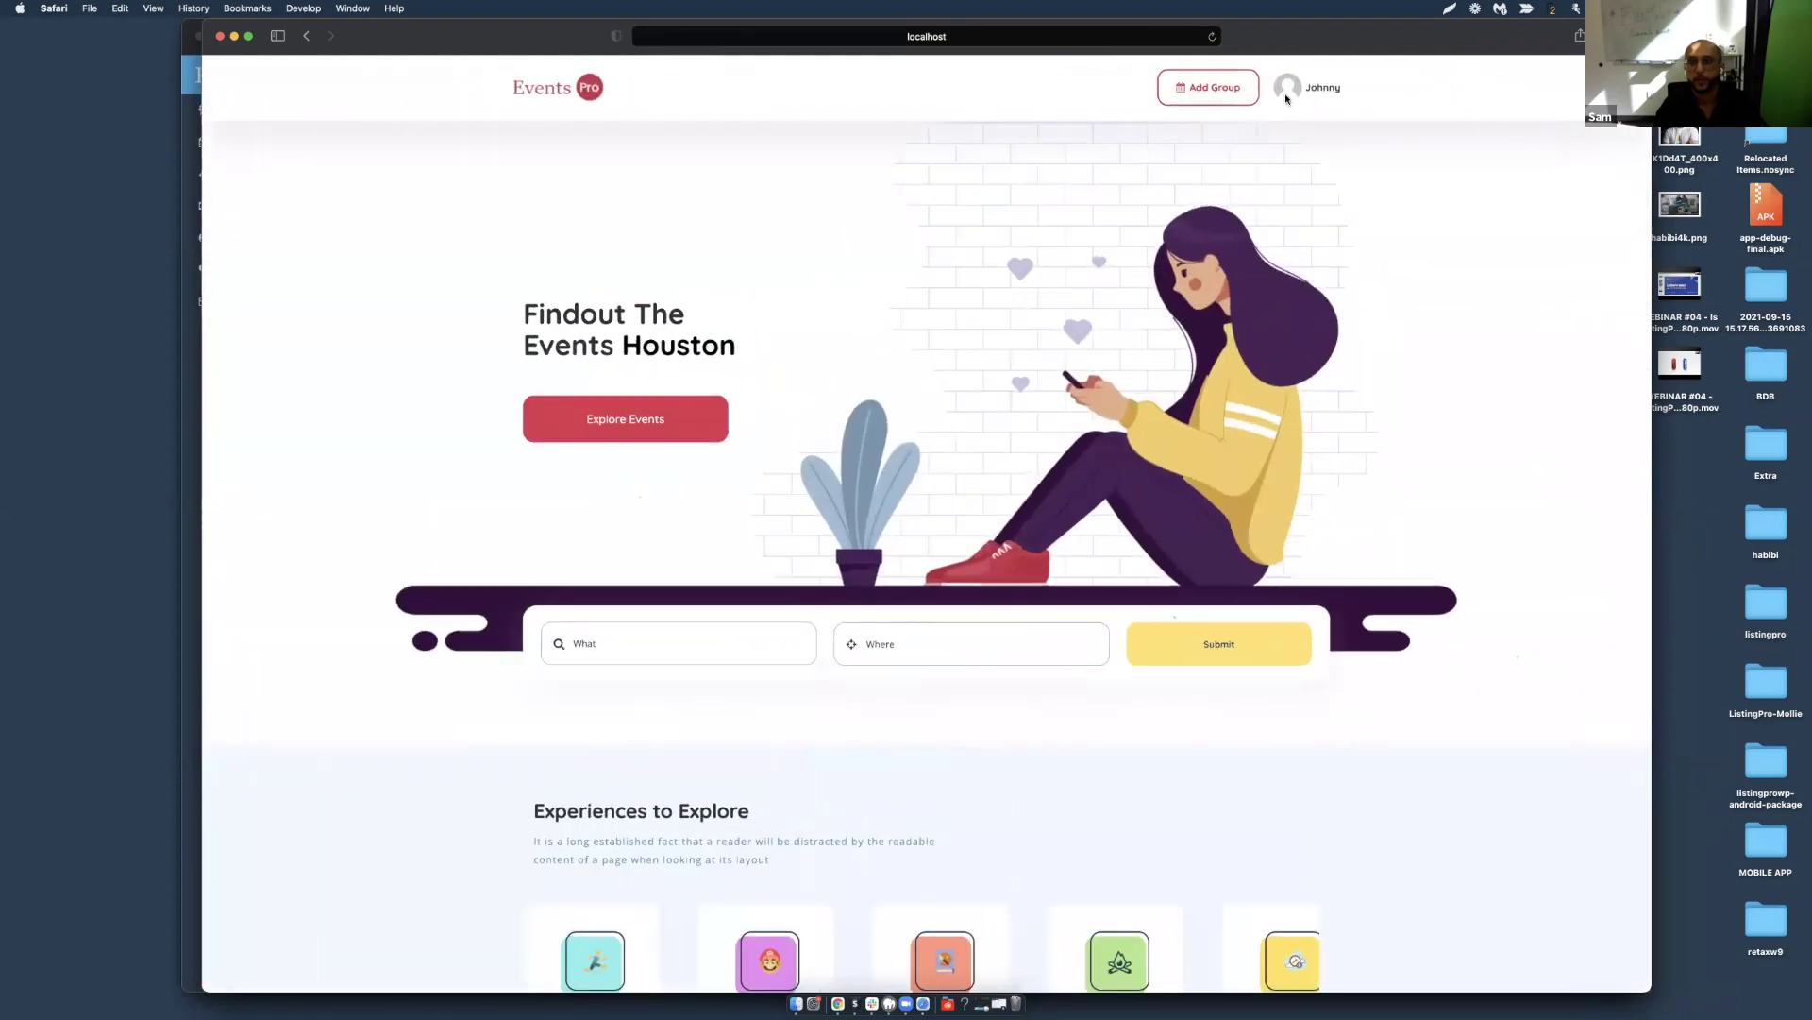
{"action": "left_click", "coordinate": [1291, 94]}
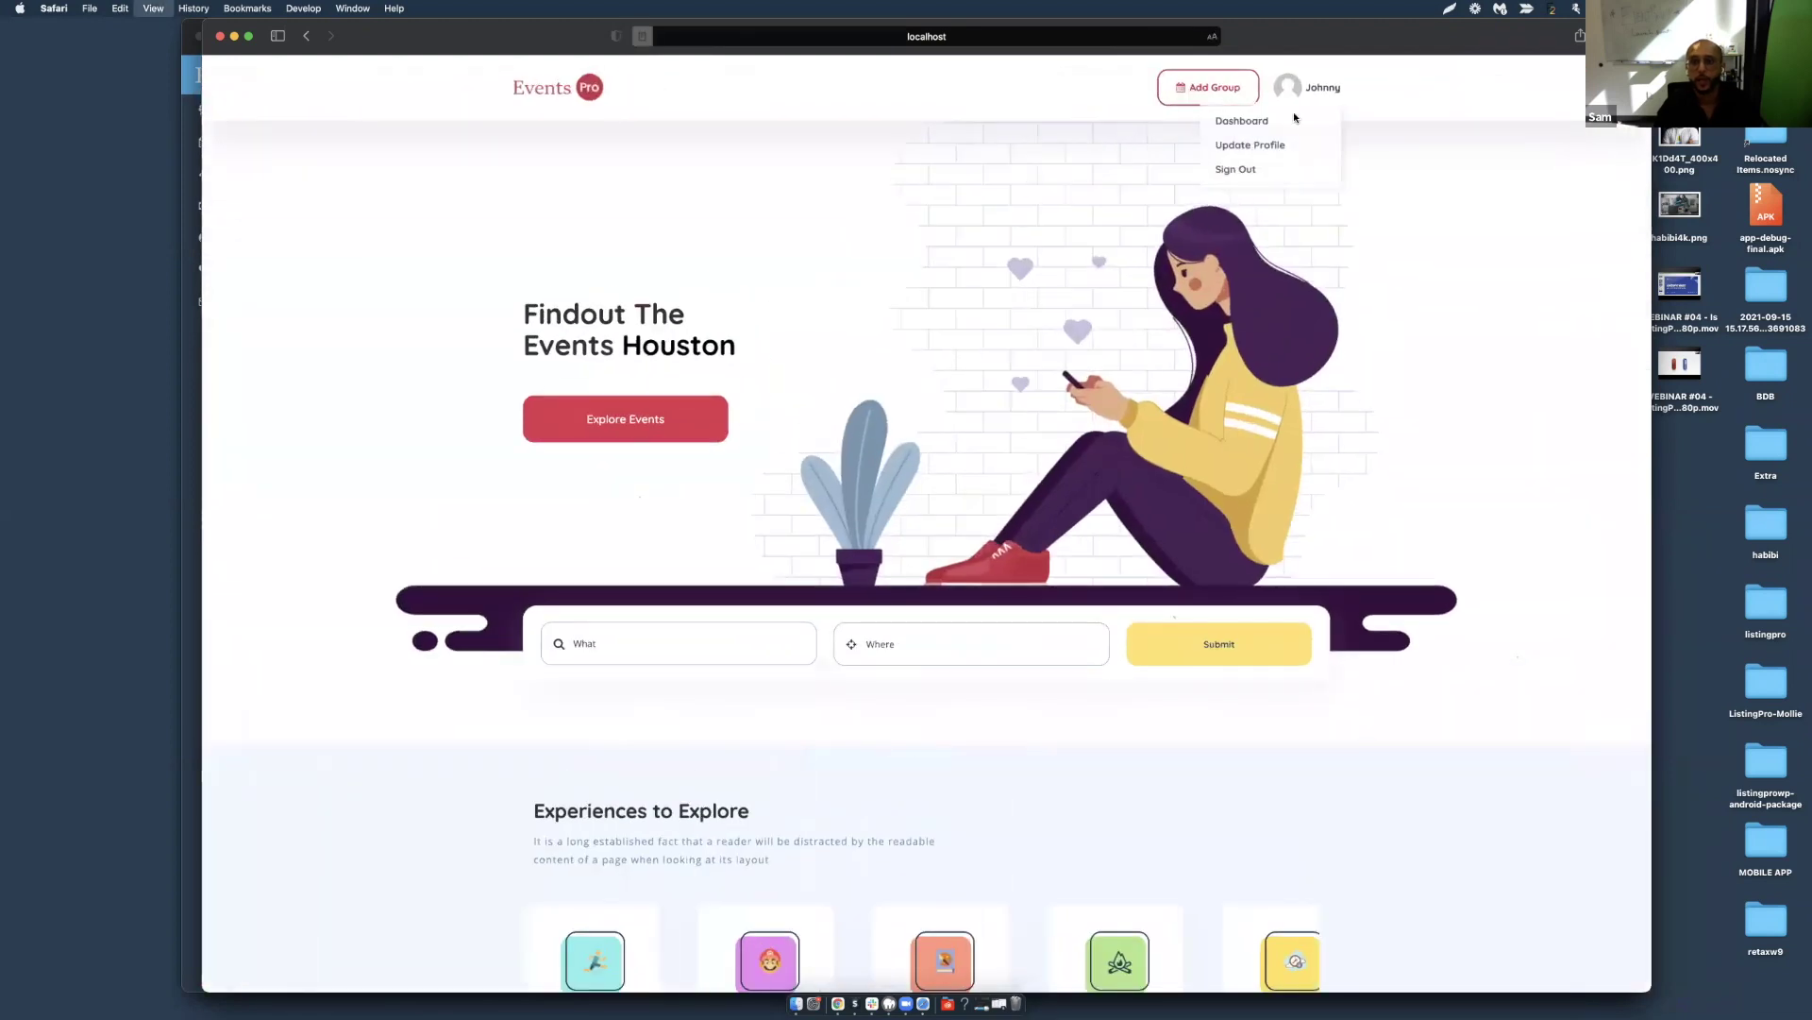
{"action": "key", "text": "super+shift+r"}
{"action": "key", "text": "super+shift+r"}
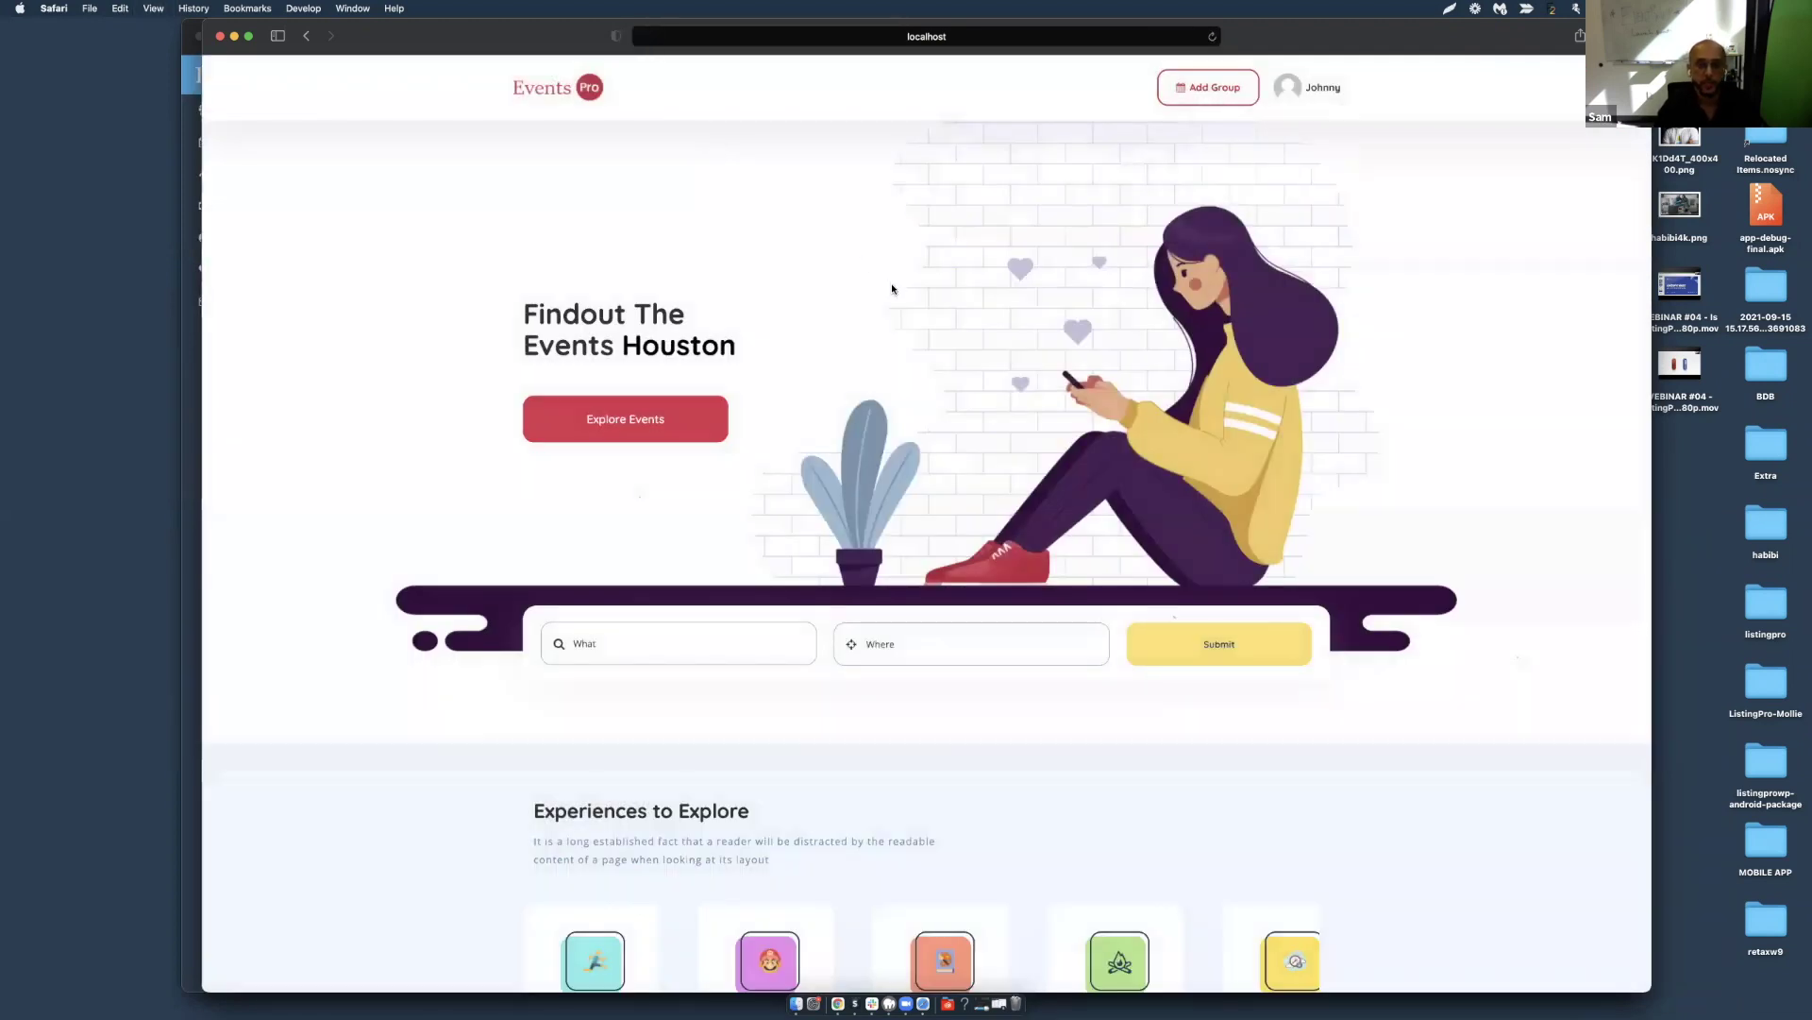
{"action": "scroll", "coordinate": [897, 377], "scroll_direction": "down", "scroll_amount": 10}
{"action": "scroll", "coordinate": [908, 407], "scroll_direction": "down", "scroll_amount": 4}
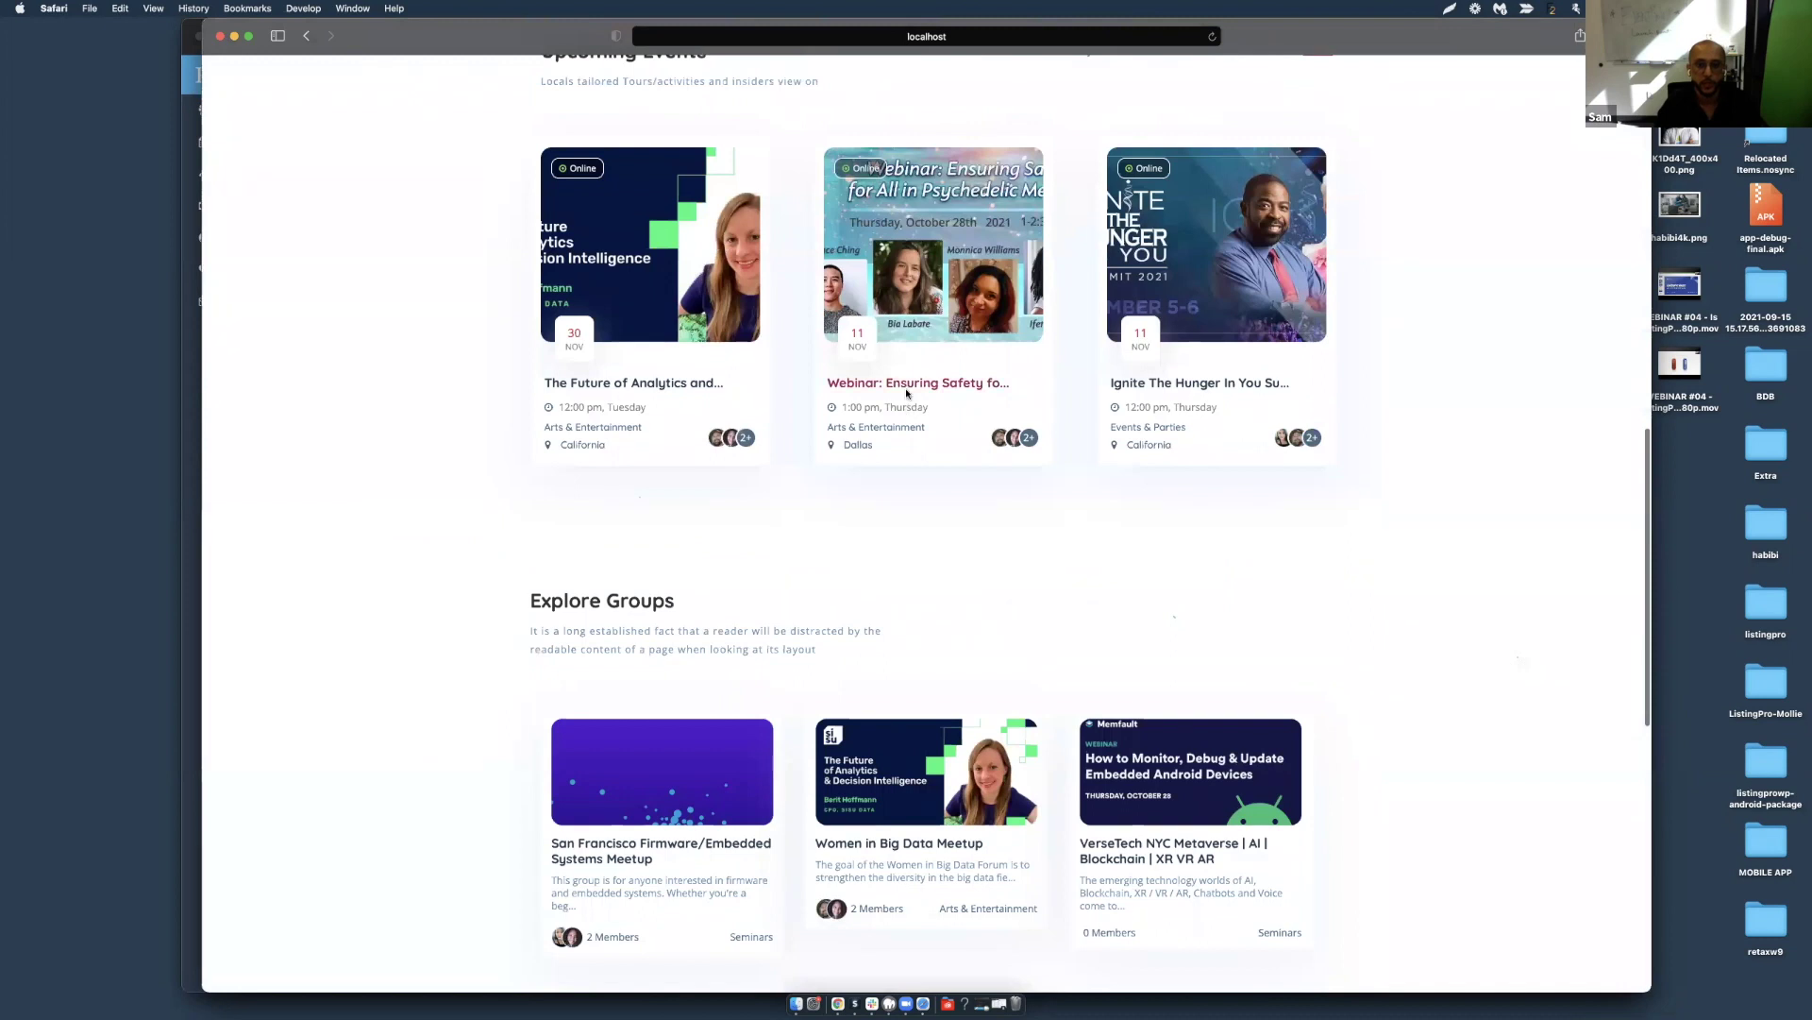
{"action": "left_click", "coordinate": [908, 392]}
{"action": "scroll", "coordinate": [970, 457], "scroll_direction": "down", "scroll_amount": 7}
{"action": "scroll", "coordinate": [971, 457], "scroll_direction": "up", "scroll_amount": 4}
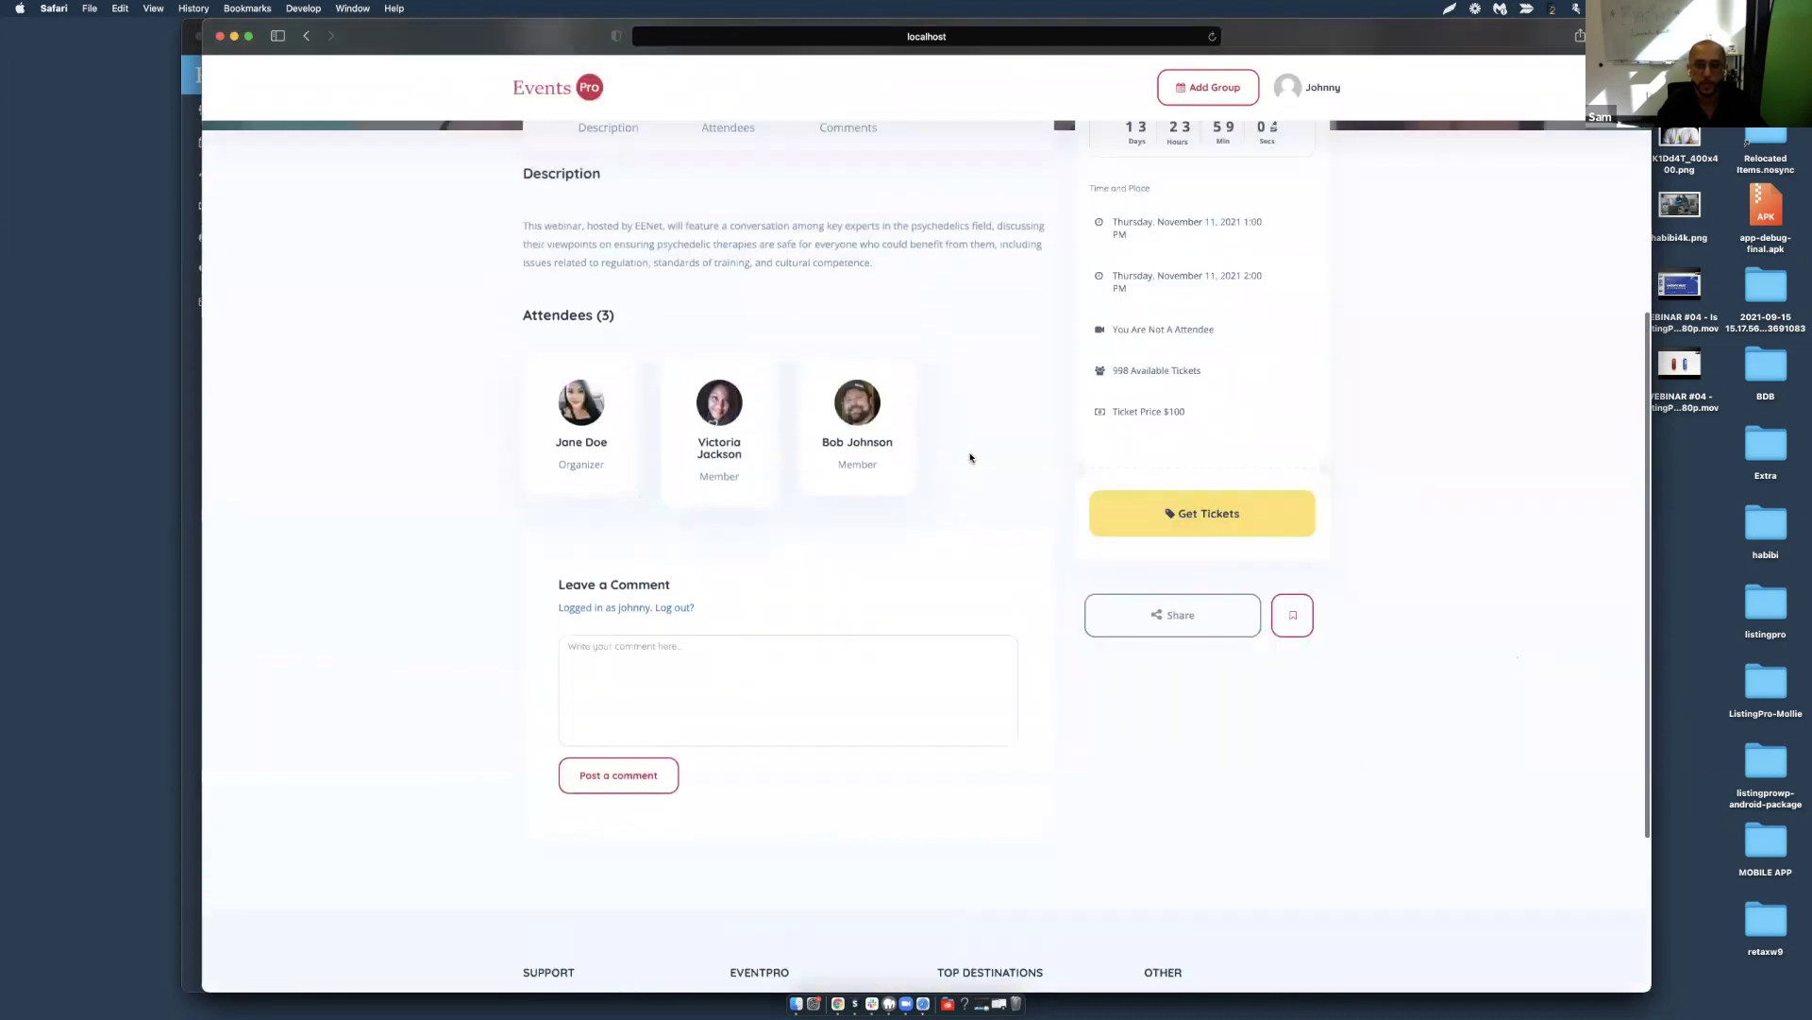
{"action": "scroll", "coordinate": [1019, 595], "scroll_direction": "up", "scroll_amount": 3}
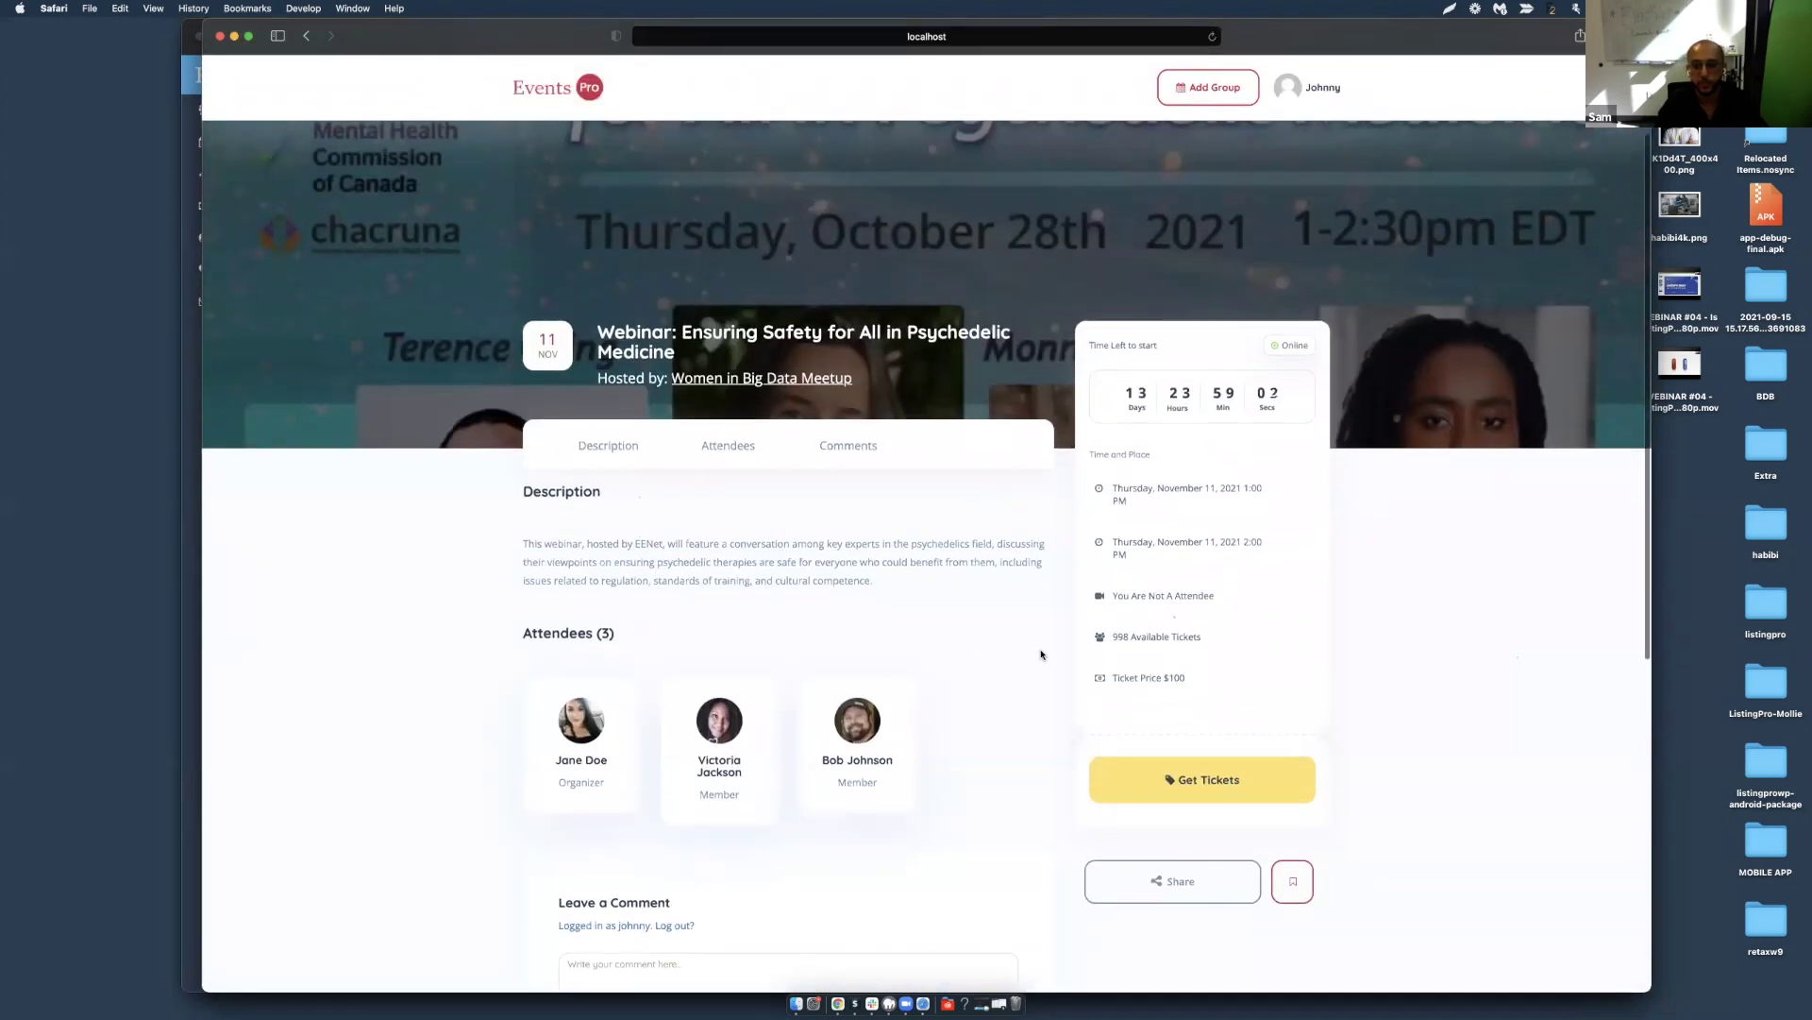
{"action": "scroll", "coordinate": [1111, 802], "scroll_direction": "down", "scroll_amount": 2}
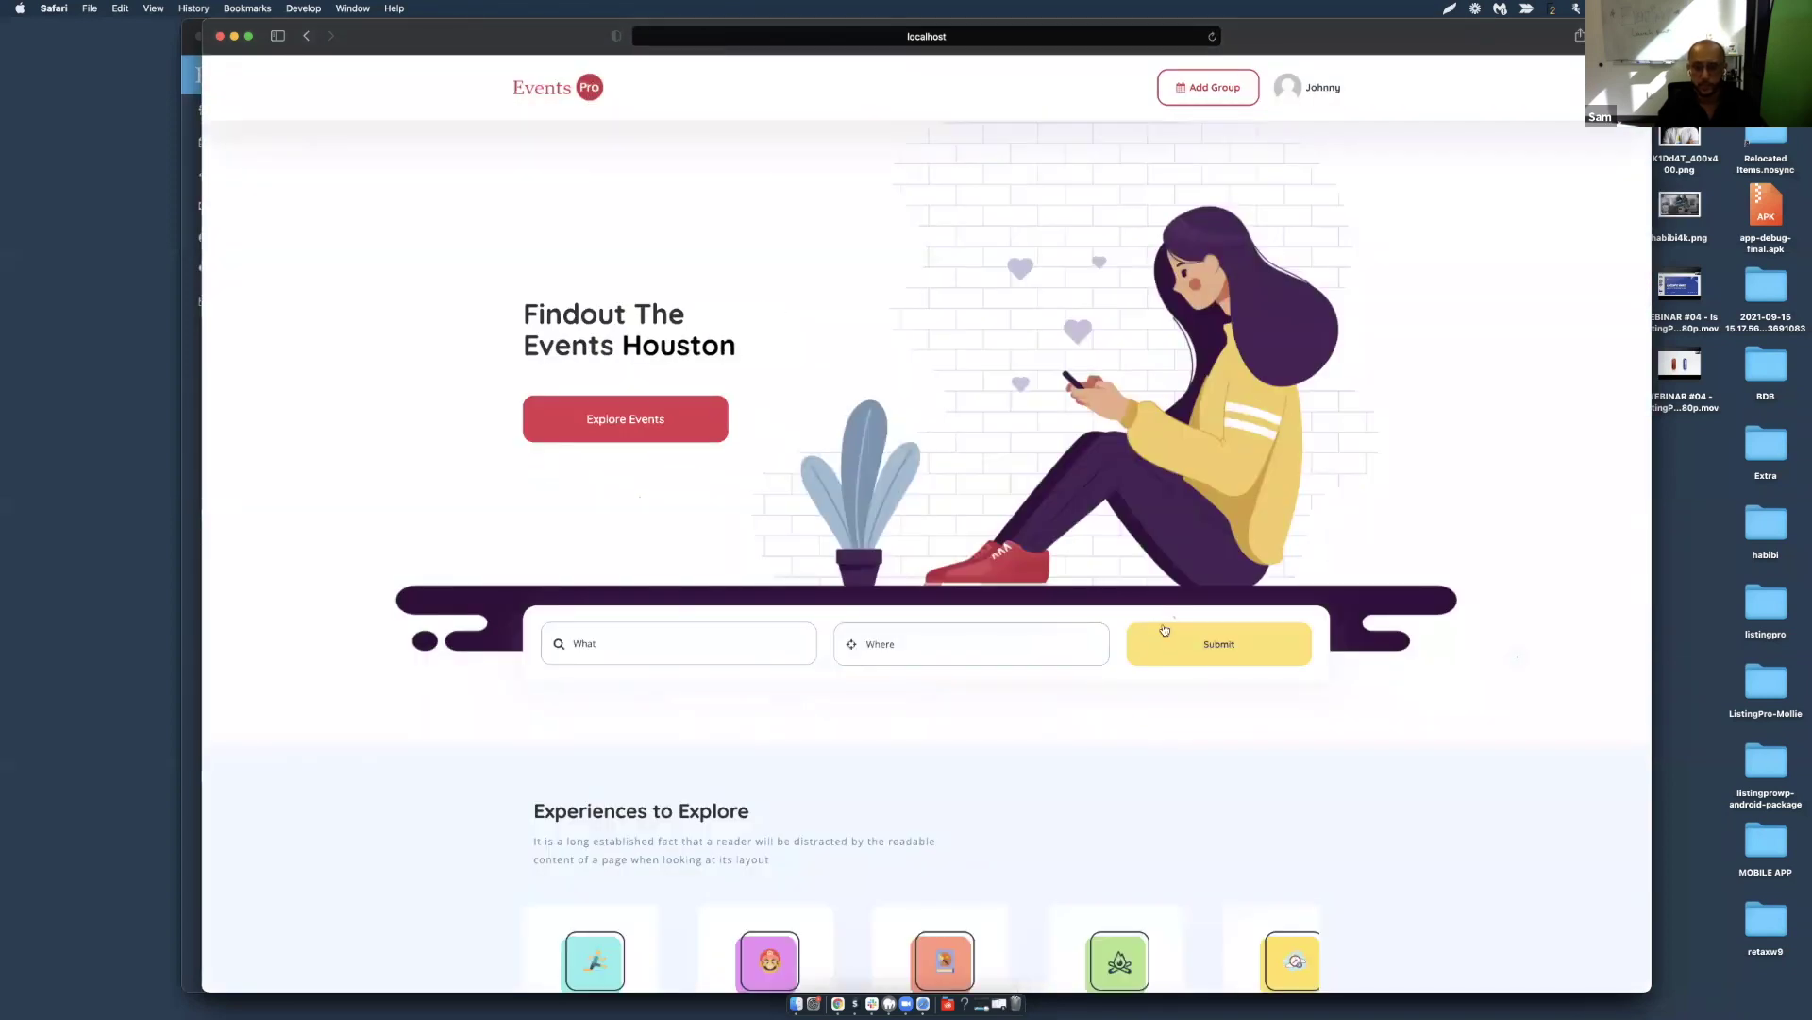
{"action": "left_click", "coordinate": [1165, 629]}
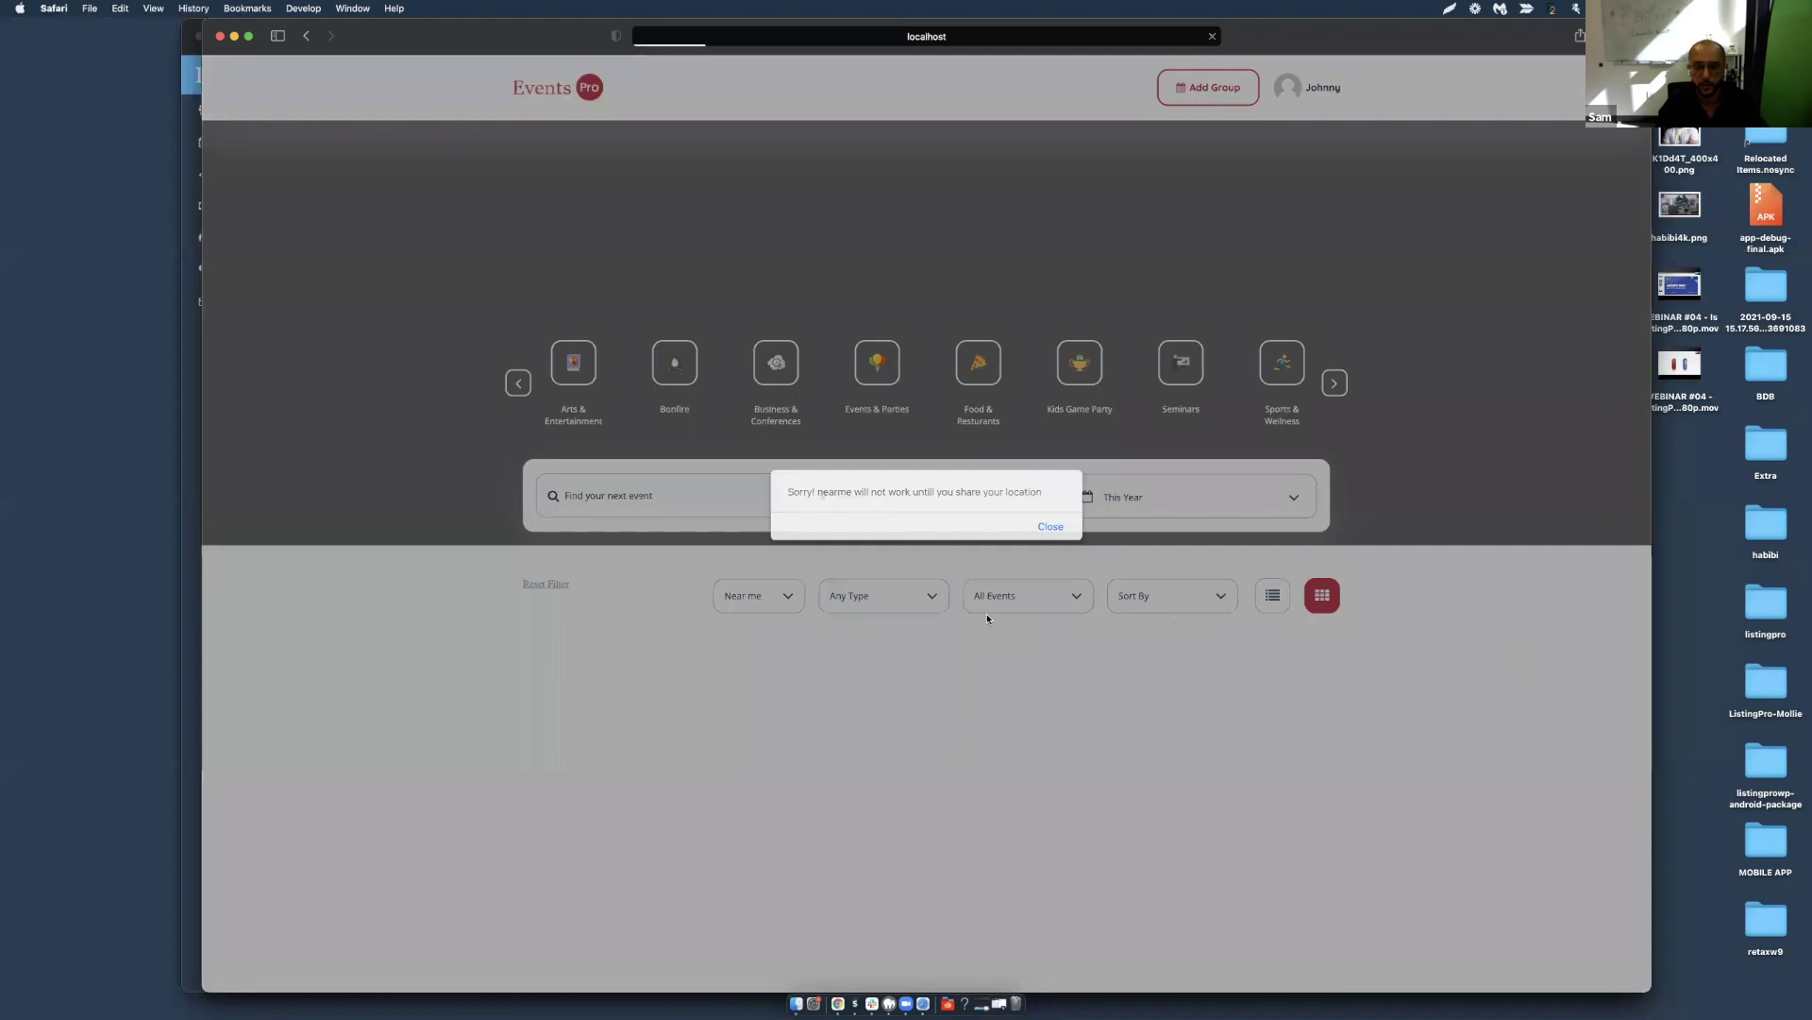
{"action": "left_click", "coordinate": [1041, 522]}
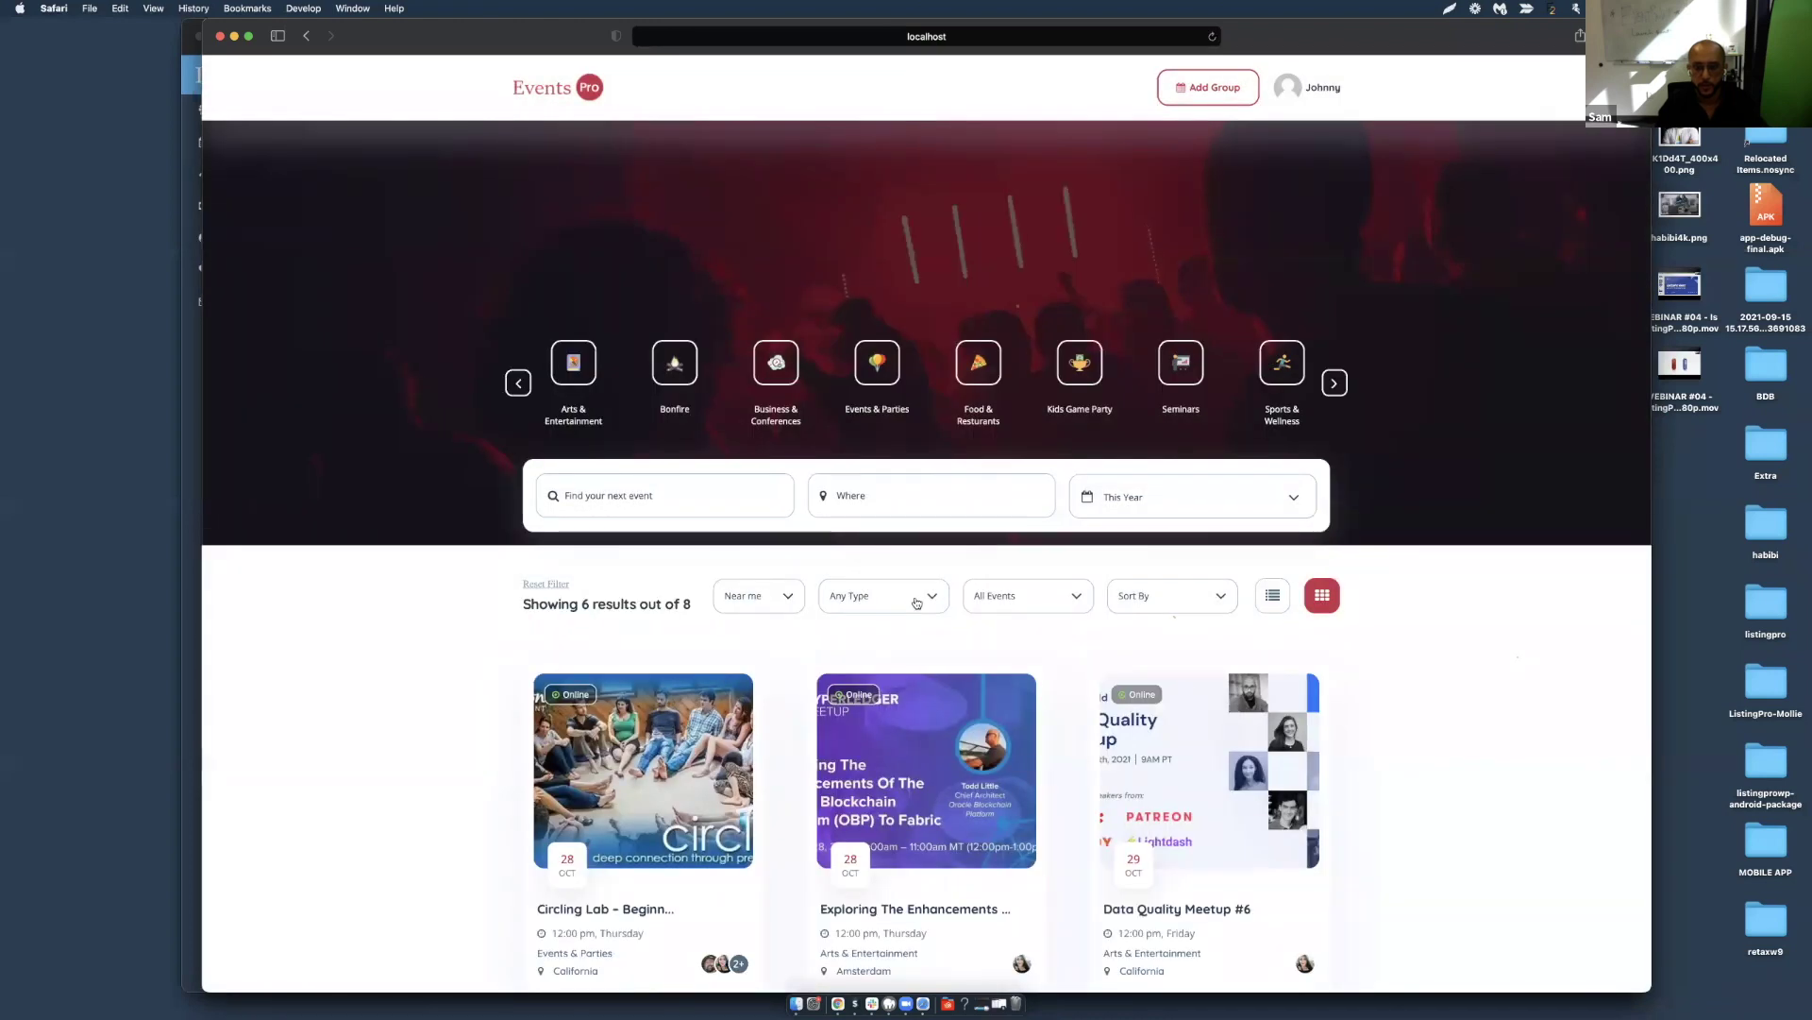
{"action": "left_click", "coordinate": [883, 596]}
{"action": "left_click", "coordinate": [901, 689]}
{"action": "left_click", "coordinate": [587, 584]}
{"action": "scroll", "coordinate": [1210, 897], "scroll_direction": "down", "scroll_amount": 5}
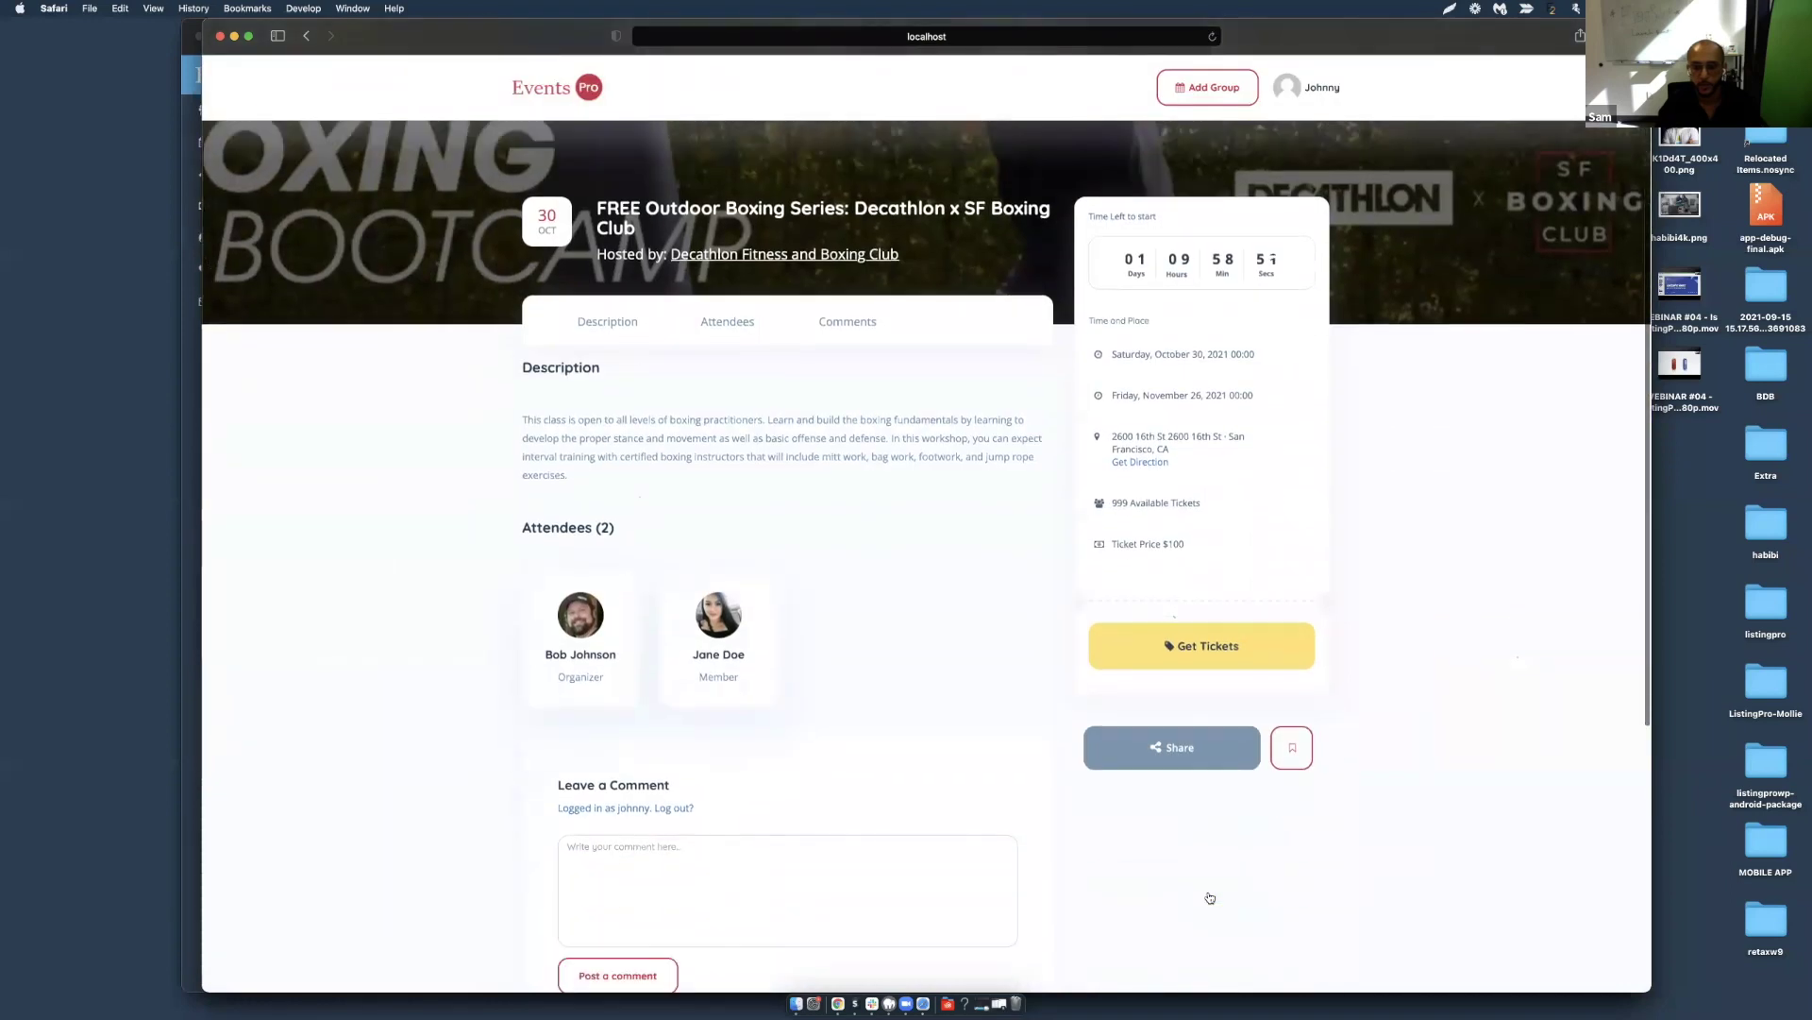
{"action": "left_click", "coordinate": [1198, 692]}
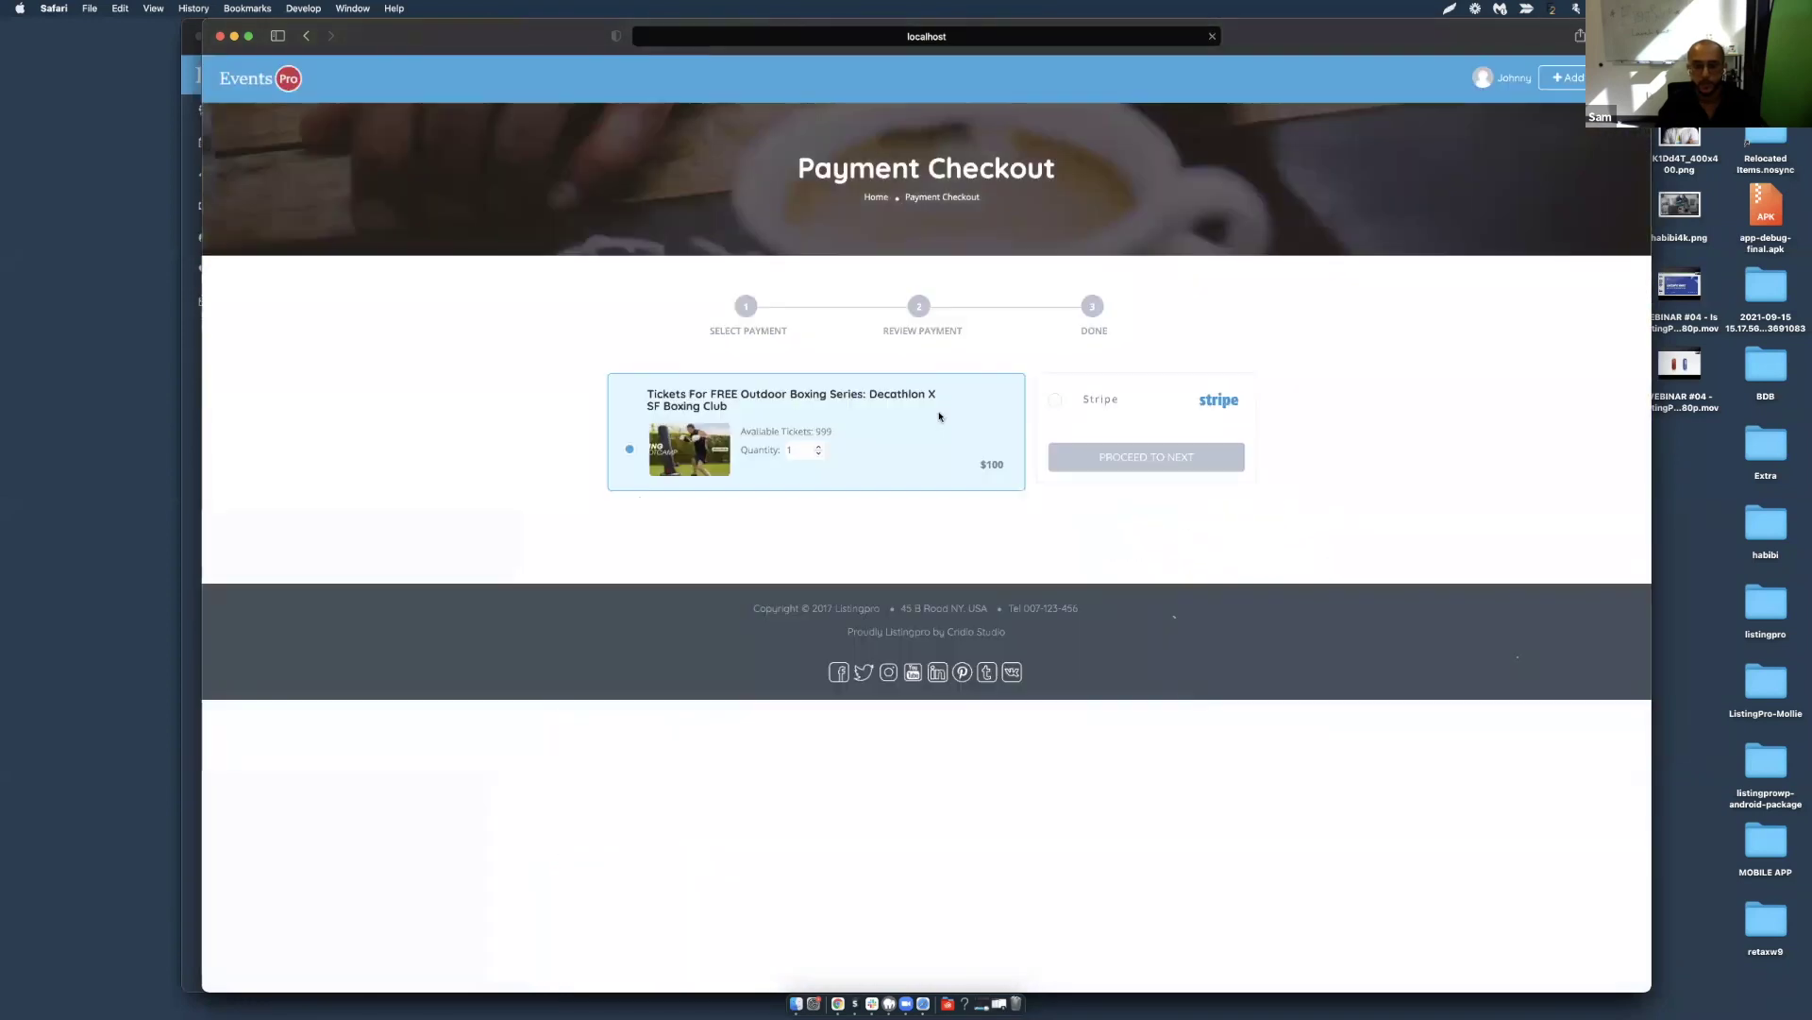
{"action": "left_click", "coordinate": [1068, 399]}
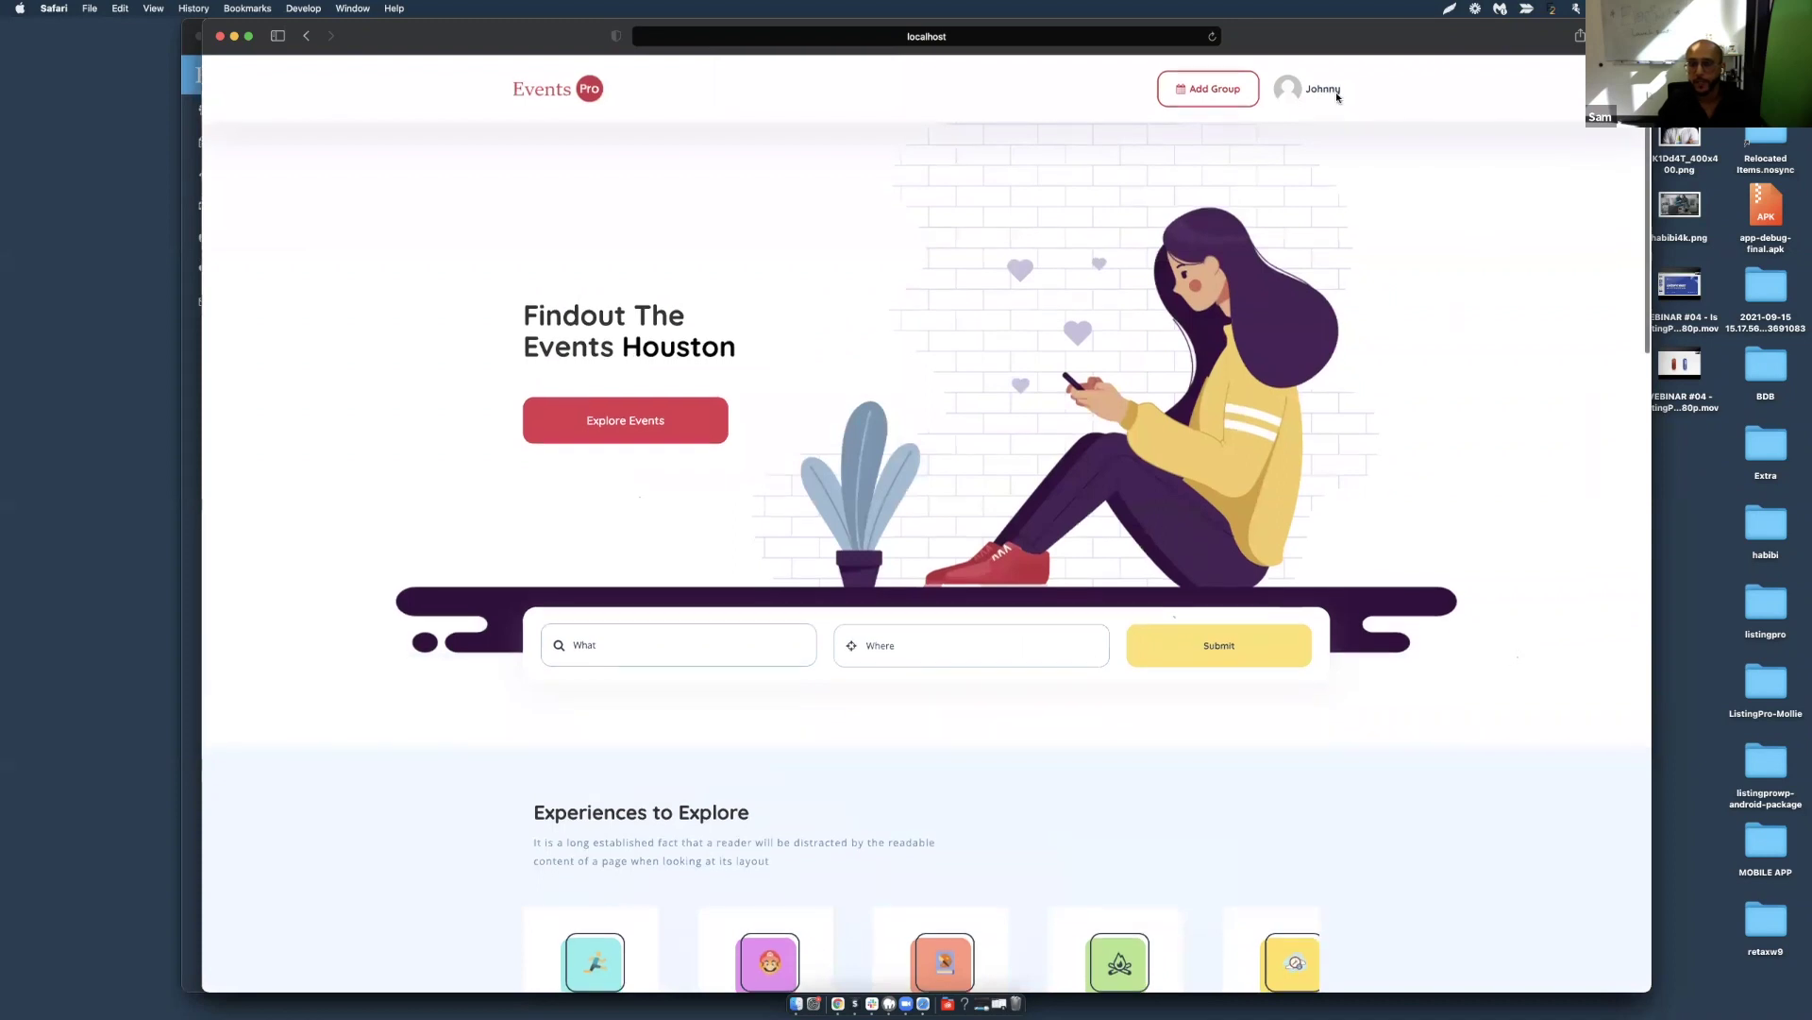
Start a new group, entering 'test', choosing Arts & Entertainment category and adding an FAQ.
{"action": "left_click", "coordinate": [1218, 87]}
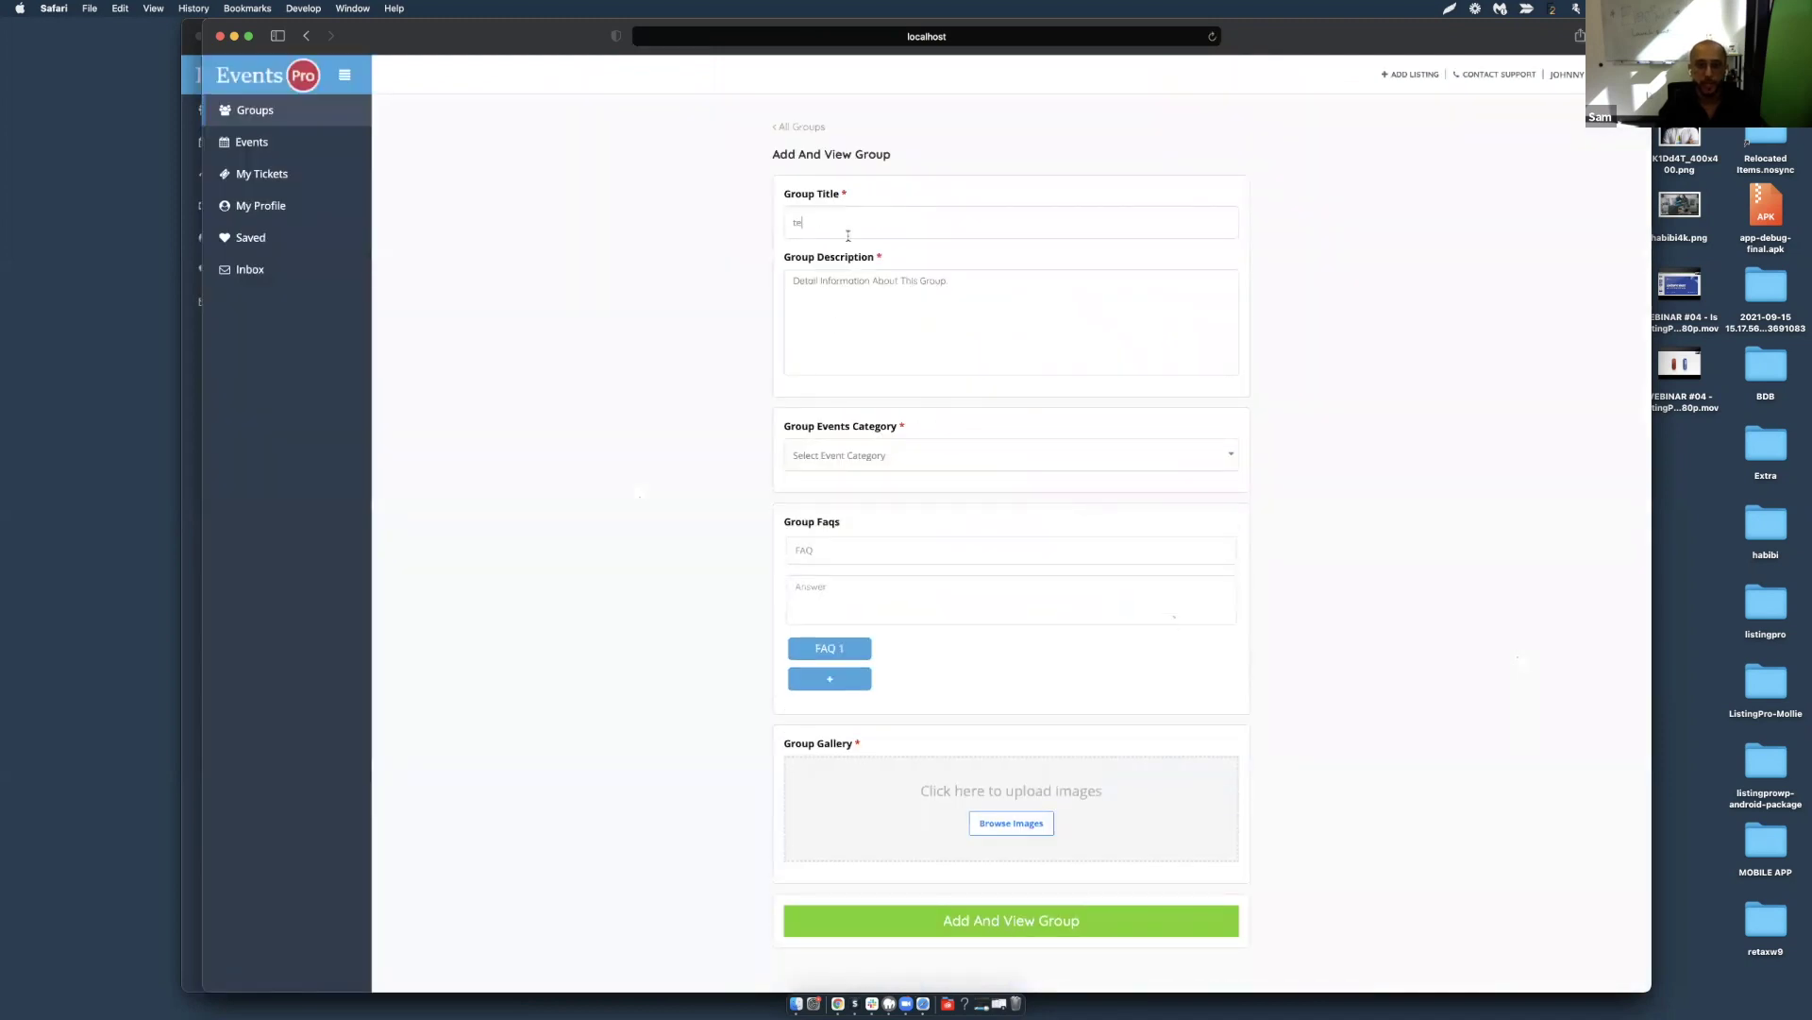
{"action": "left_click", "coordinate": [847, 275]}
{"action": "type", "text": "test"}
{"action": "left_click", "coordinate": [864, 471]}
{"action": "left_click", "coordinate": [833, 531]}
{"action": "left_click", "coordinate": [831, 544]}
{"action": "scroll", "coordinate": [906, 811], "scroll_direction": "down", "scroll_amount": 1}
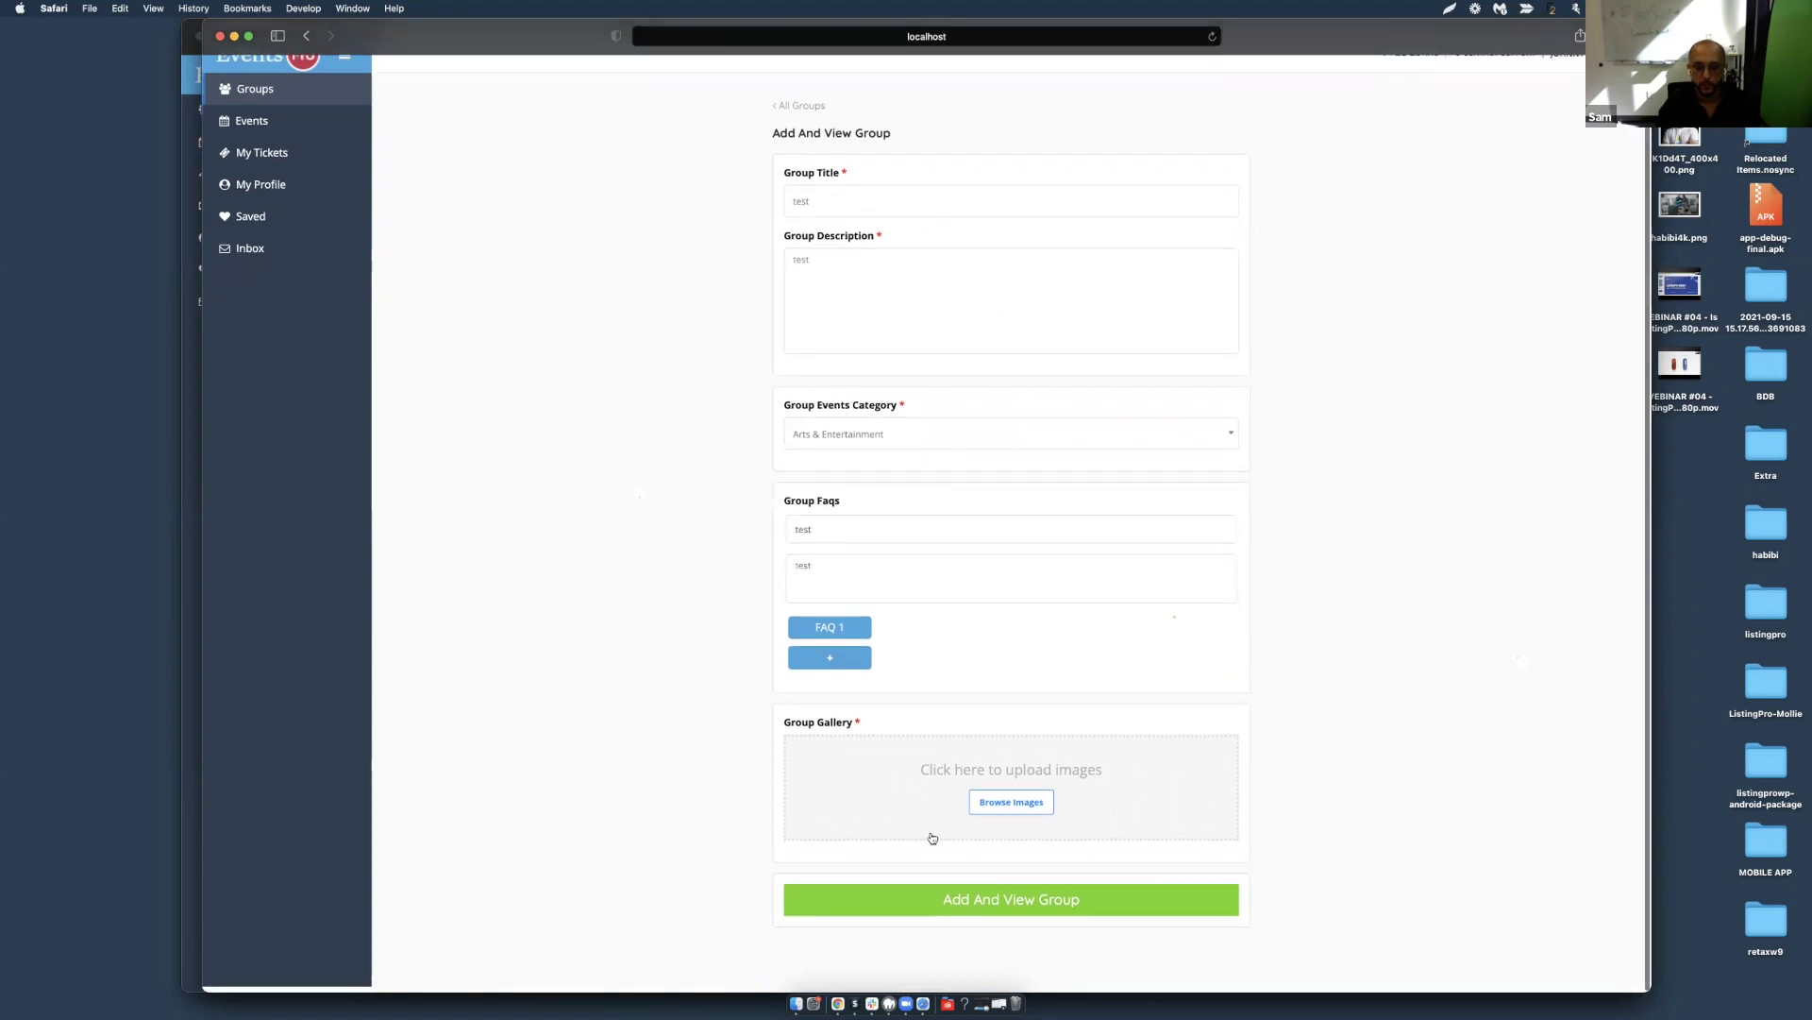
{"action": "left_click", "coordinate": [958, 905]}
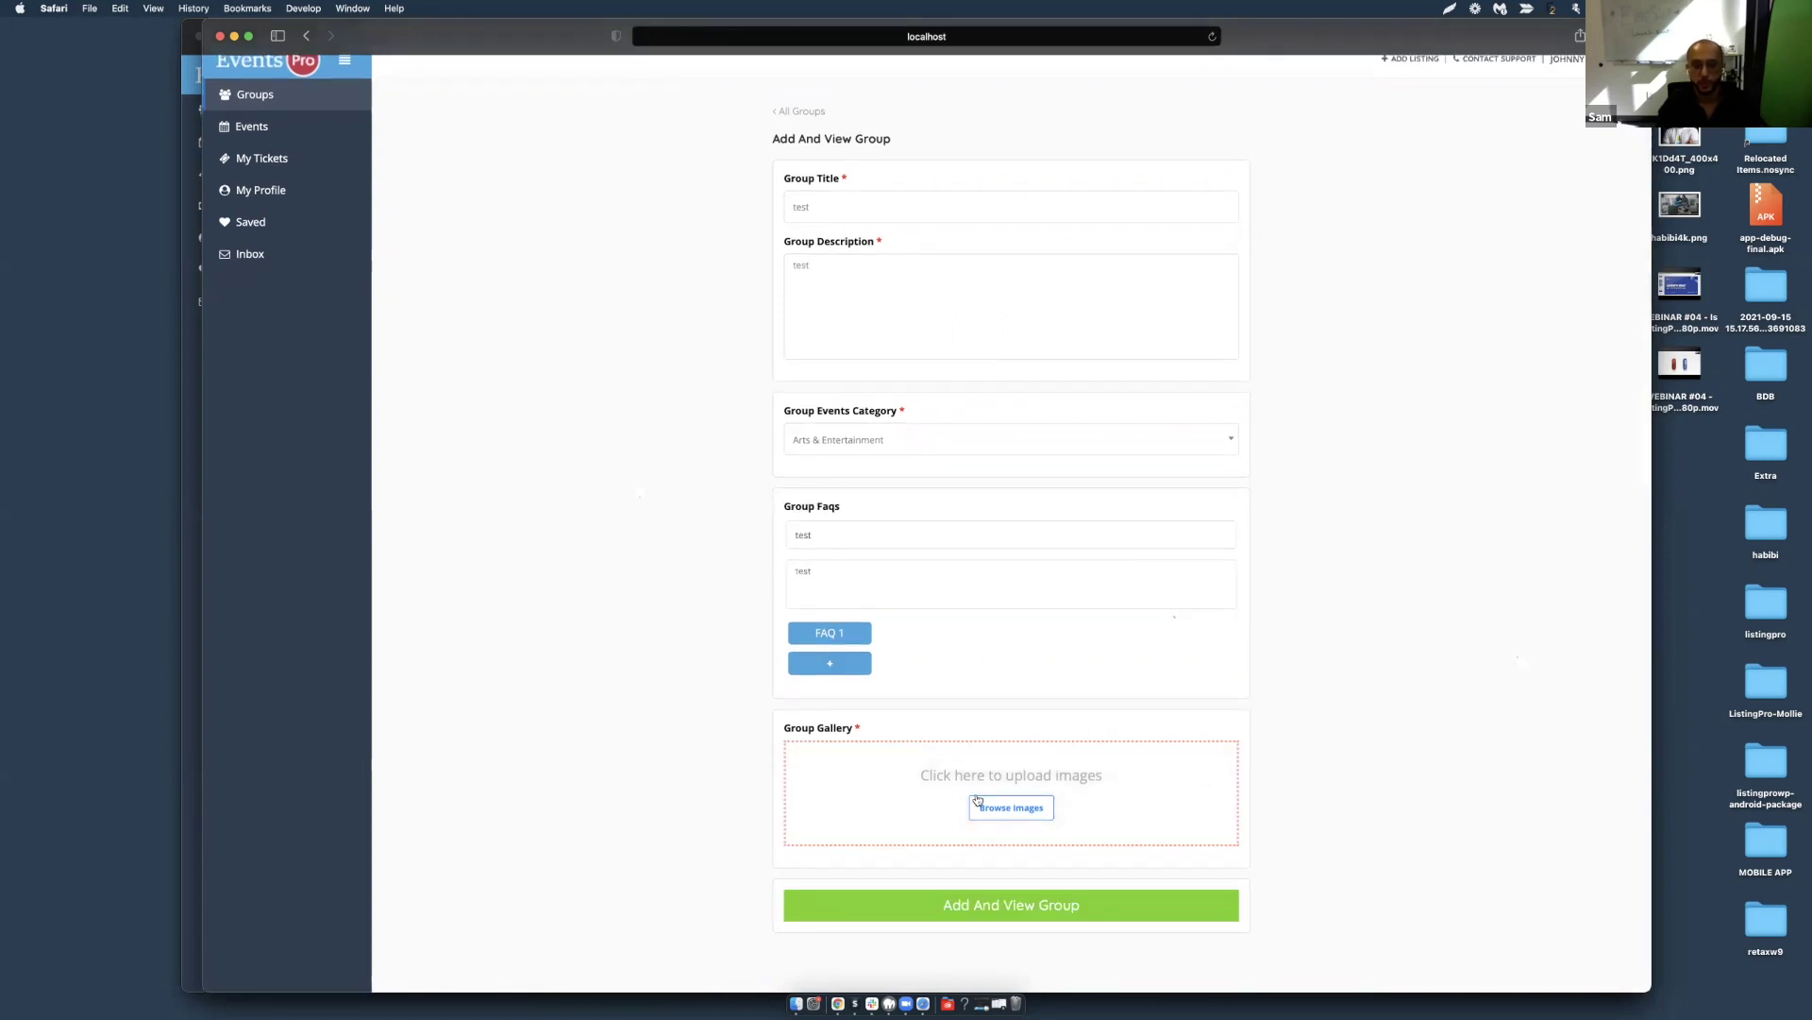
Upload a photo to the group gallery and submit with Add And View Group.
{"action": "left_click", "coordinate": [978, 803]}
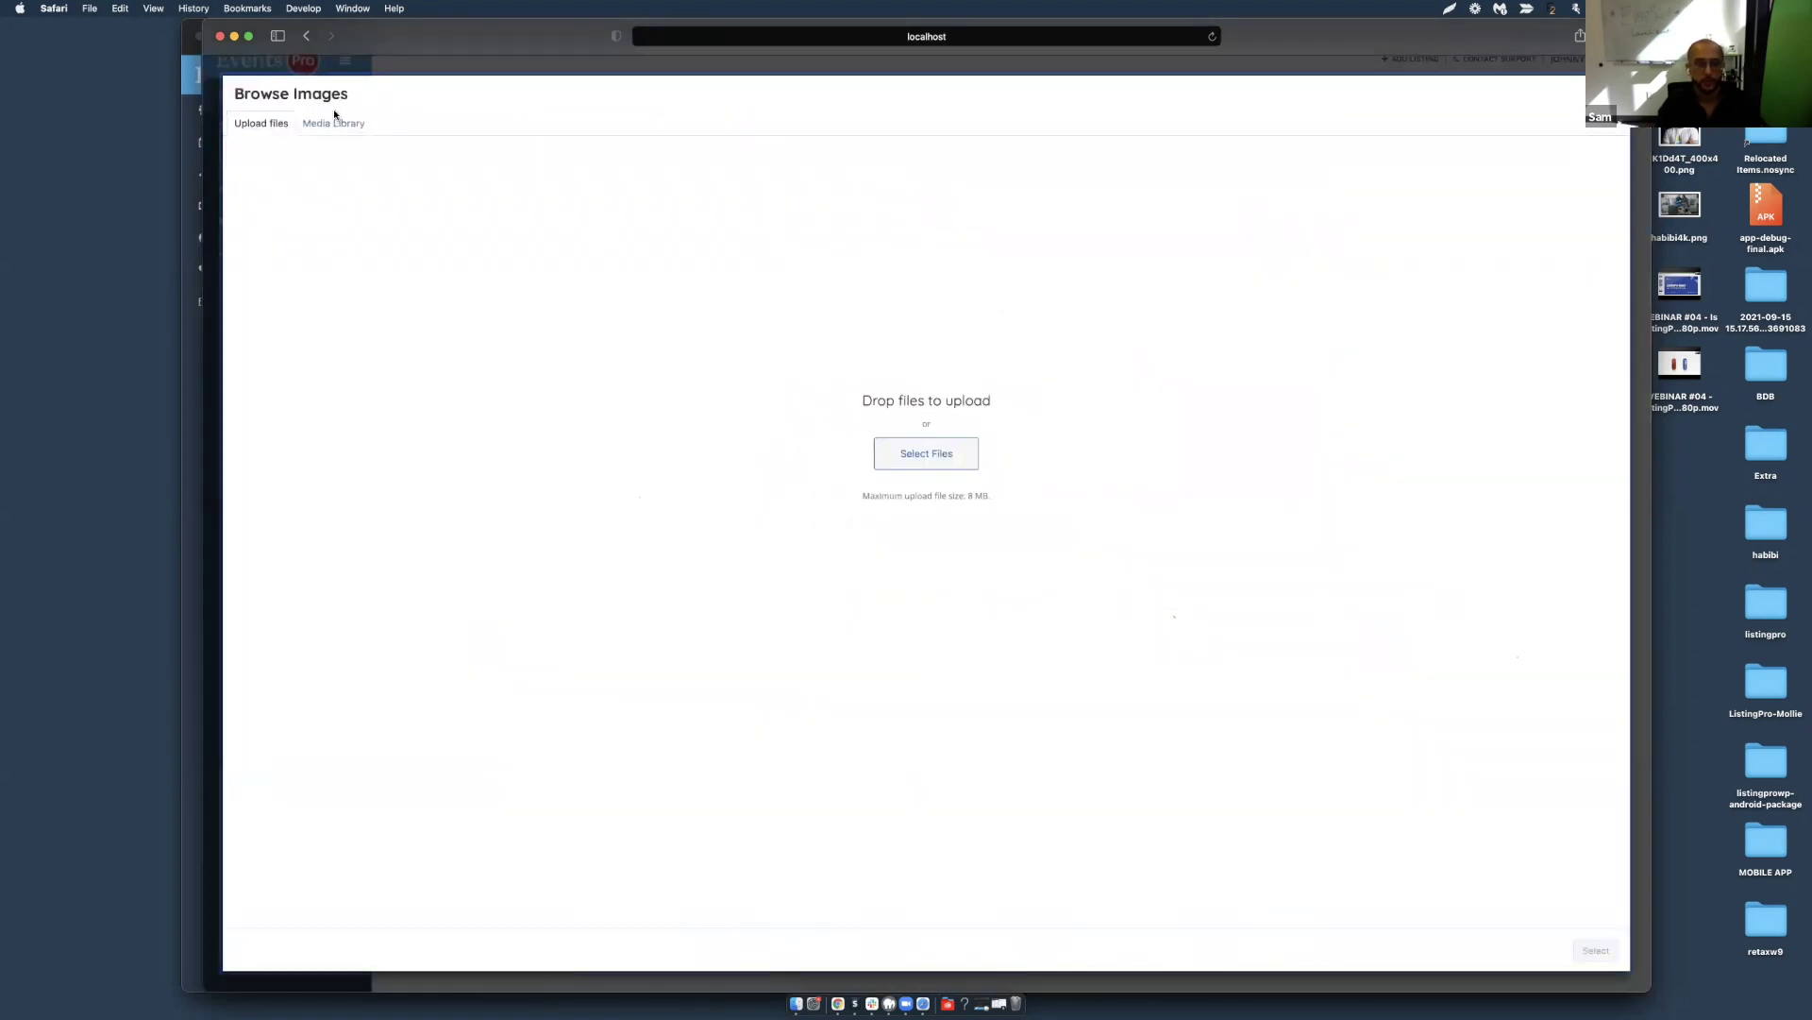
{"action": "left_click", "coordinate": [907, 459]}
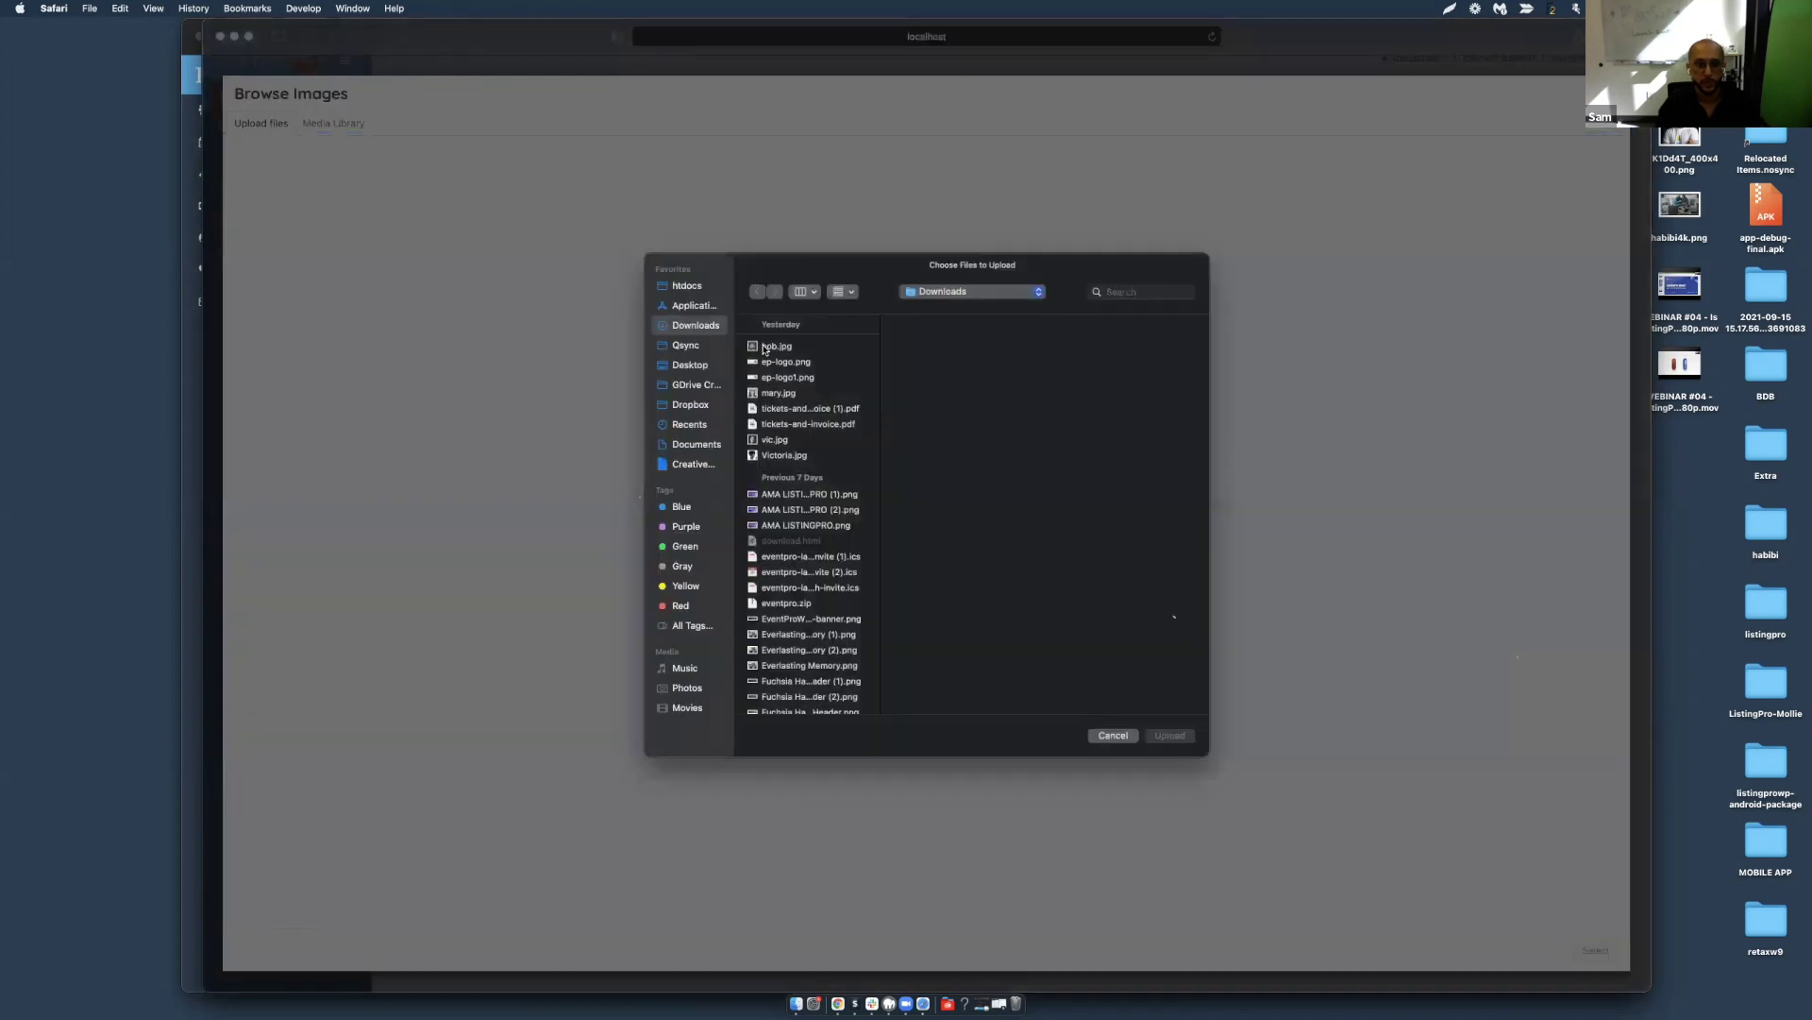
{"action": "left_click", "coordinate": [767, 347]}
{"action": "double_click", "coordinate": [767, 346]}
{"action": "left_click", "coordinate": [1600, 950]}
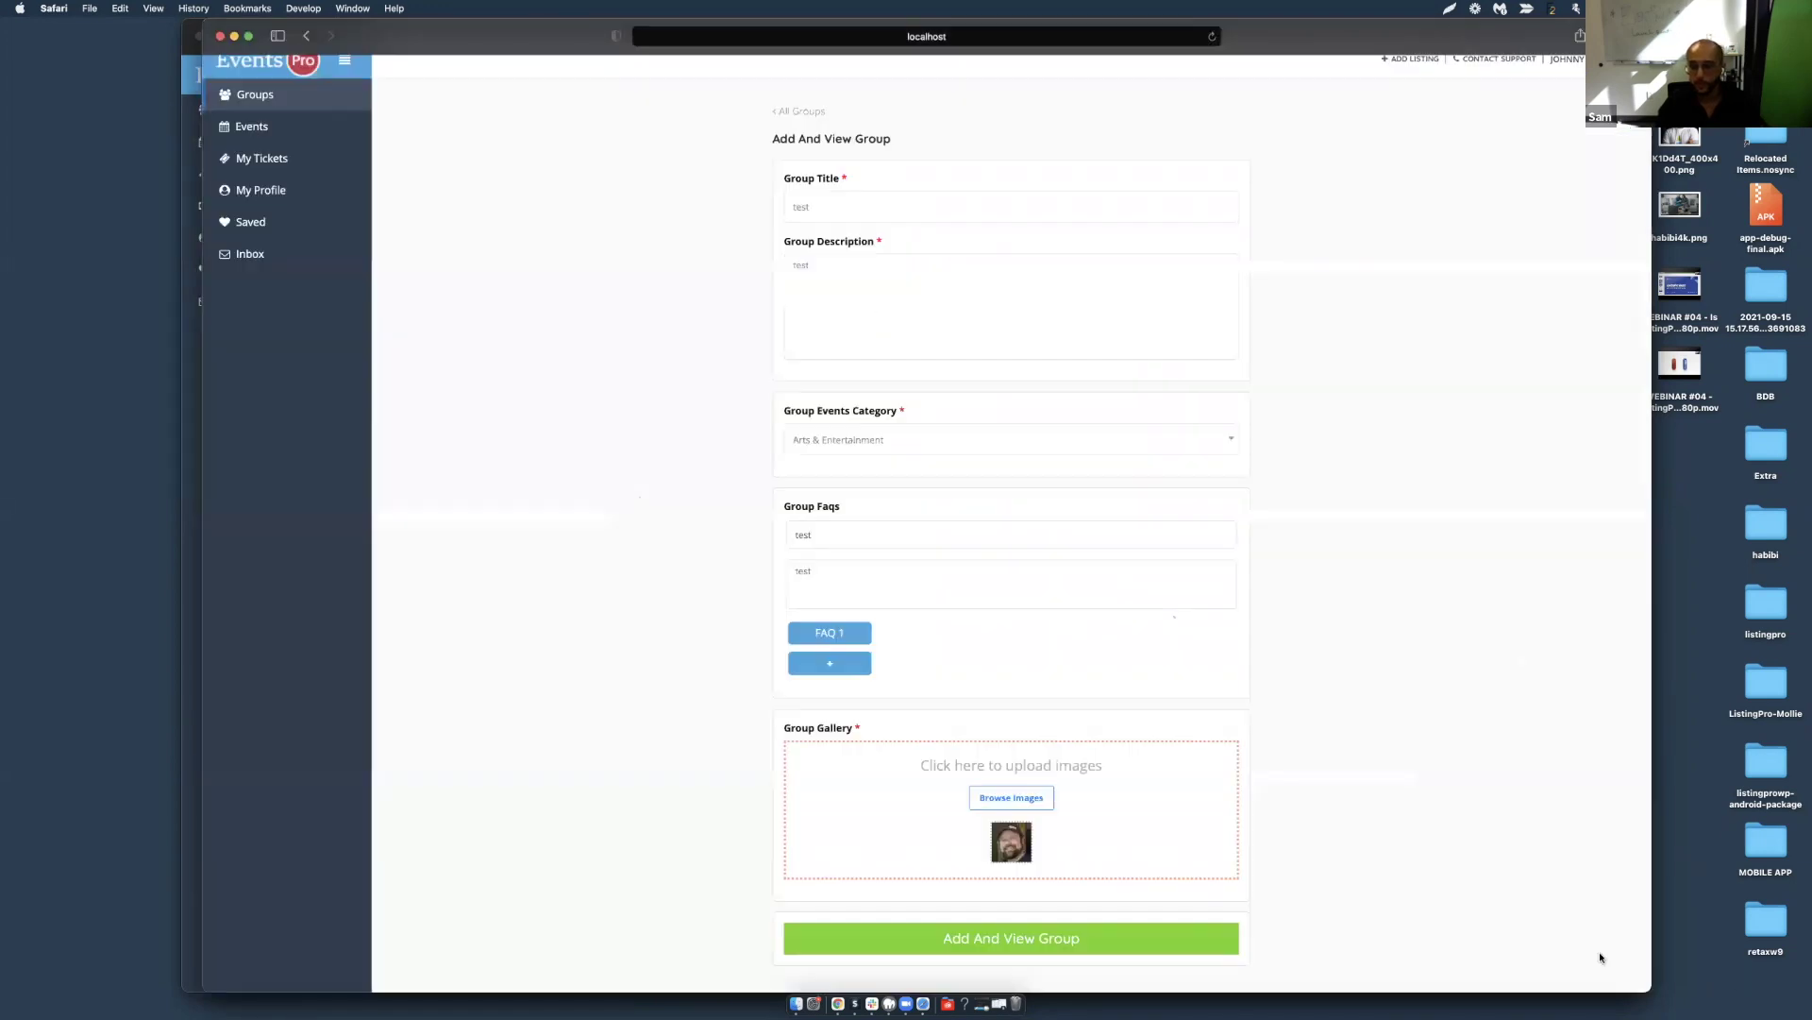
{"action": "left_click", "coordinate": [991, 940]}
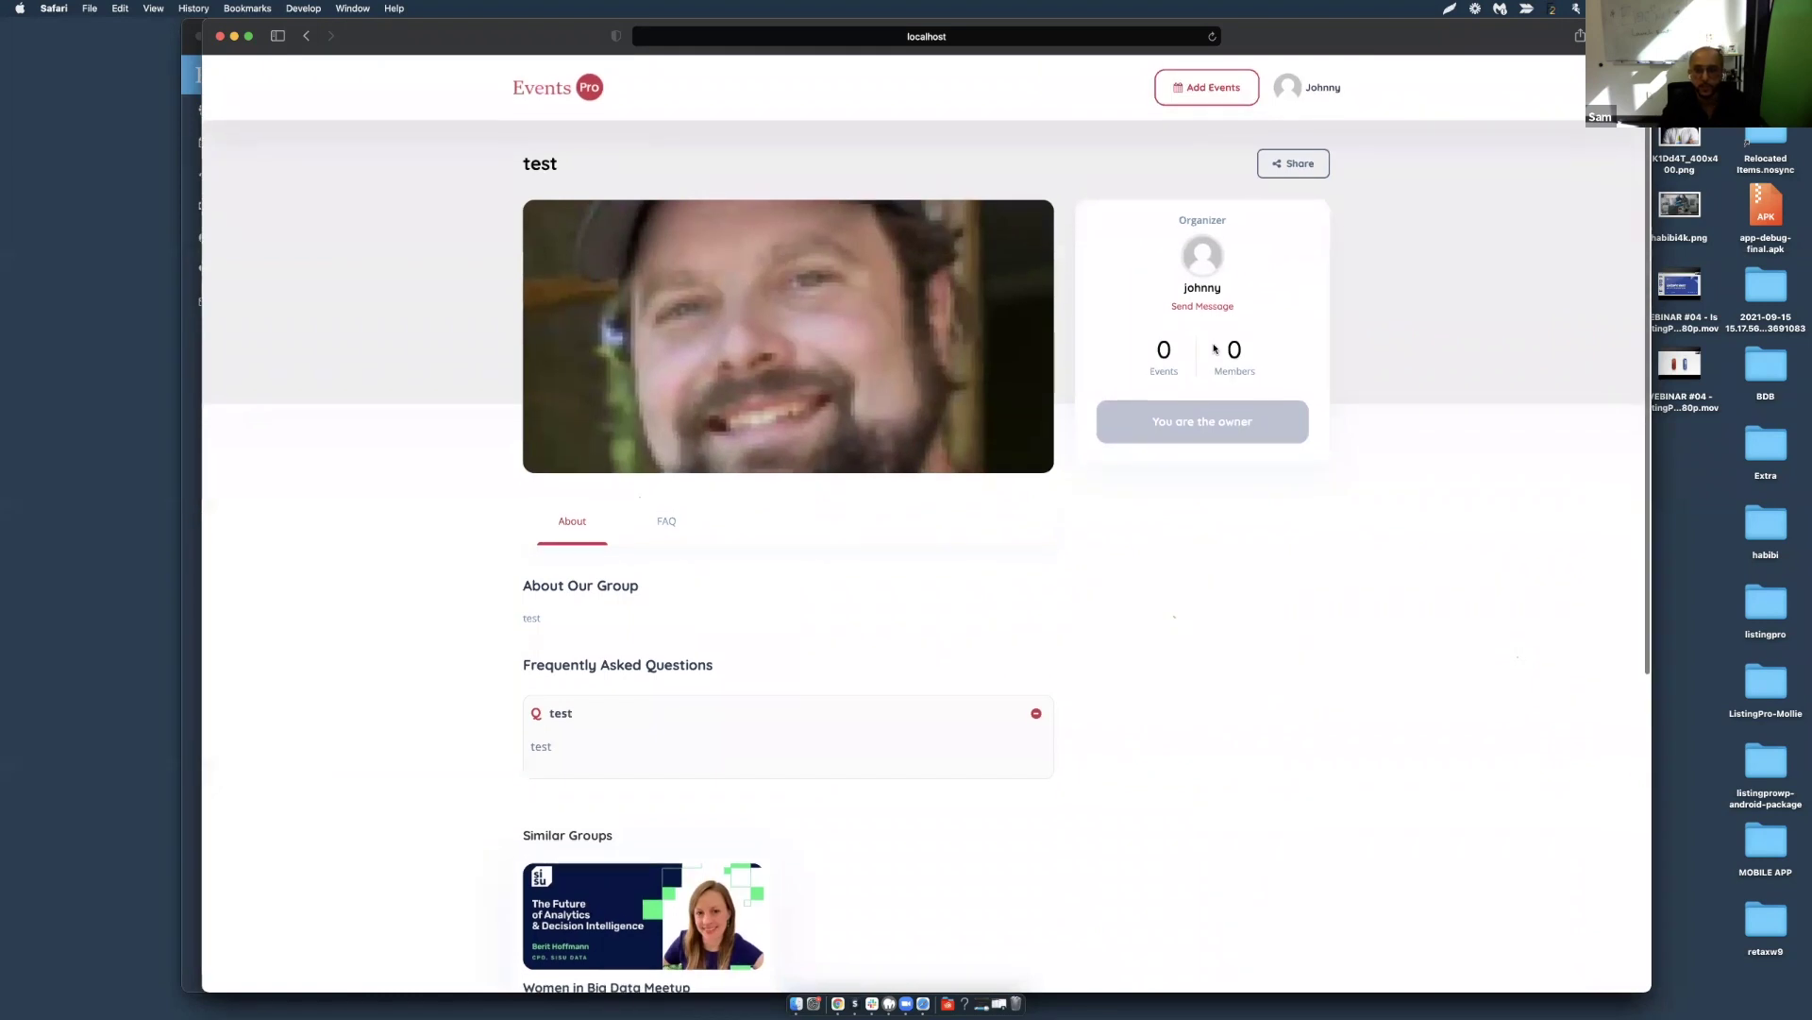
Open the organizer's profile via Send Message and browse its My Listing, Photos and Contact tabs.
{"action": "scroll", "coordinate": [1165, 351], "scroll_direction": "up", "scroll_amount": 5}
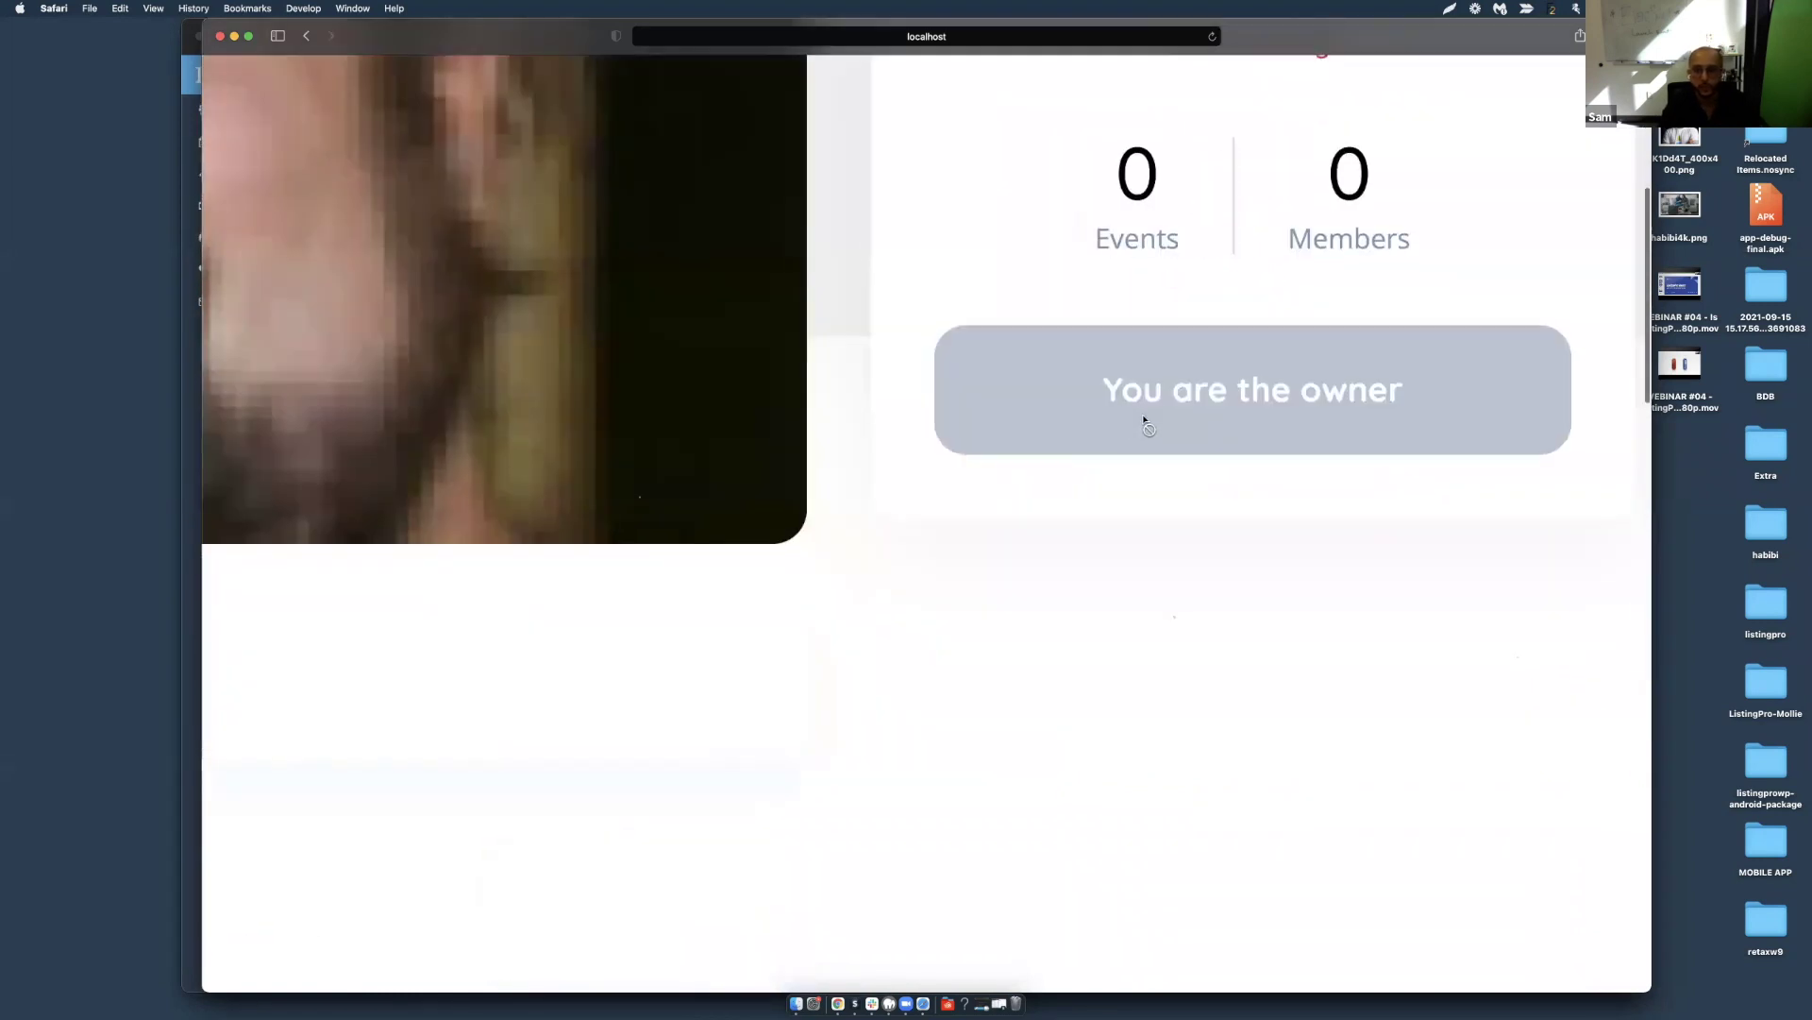
{"action": "scroll", "coordinate": [1153, 447], "scroll_direction": "down", "scroll_amount": 5}
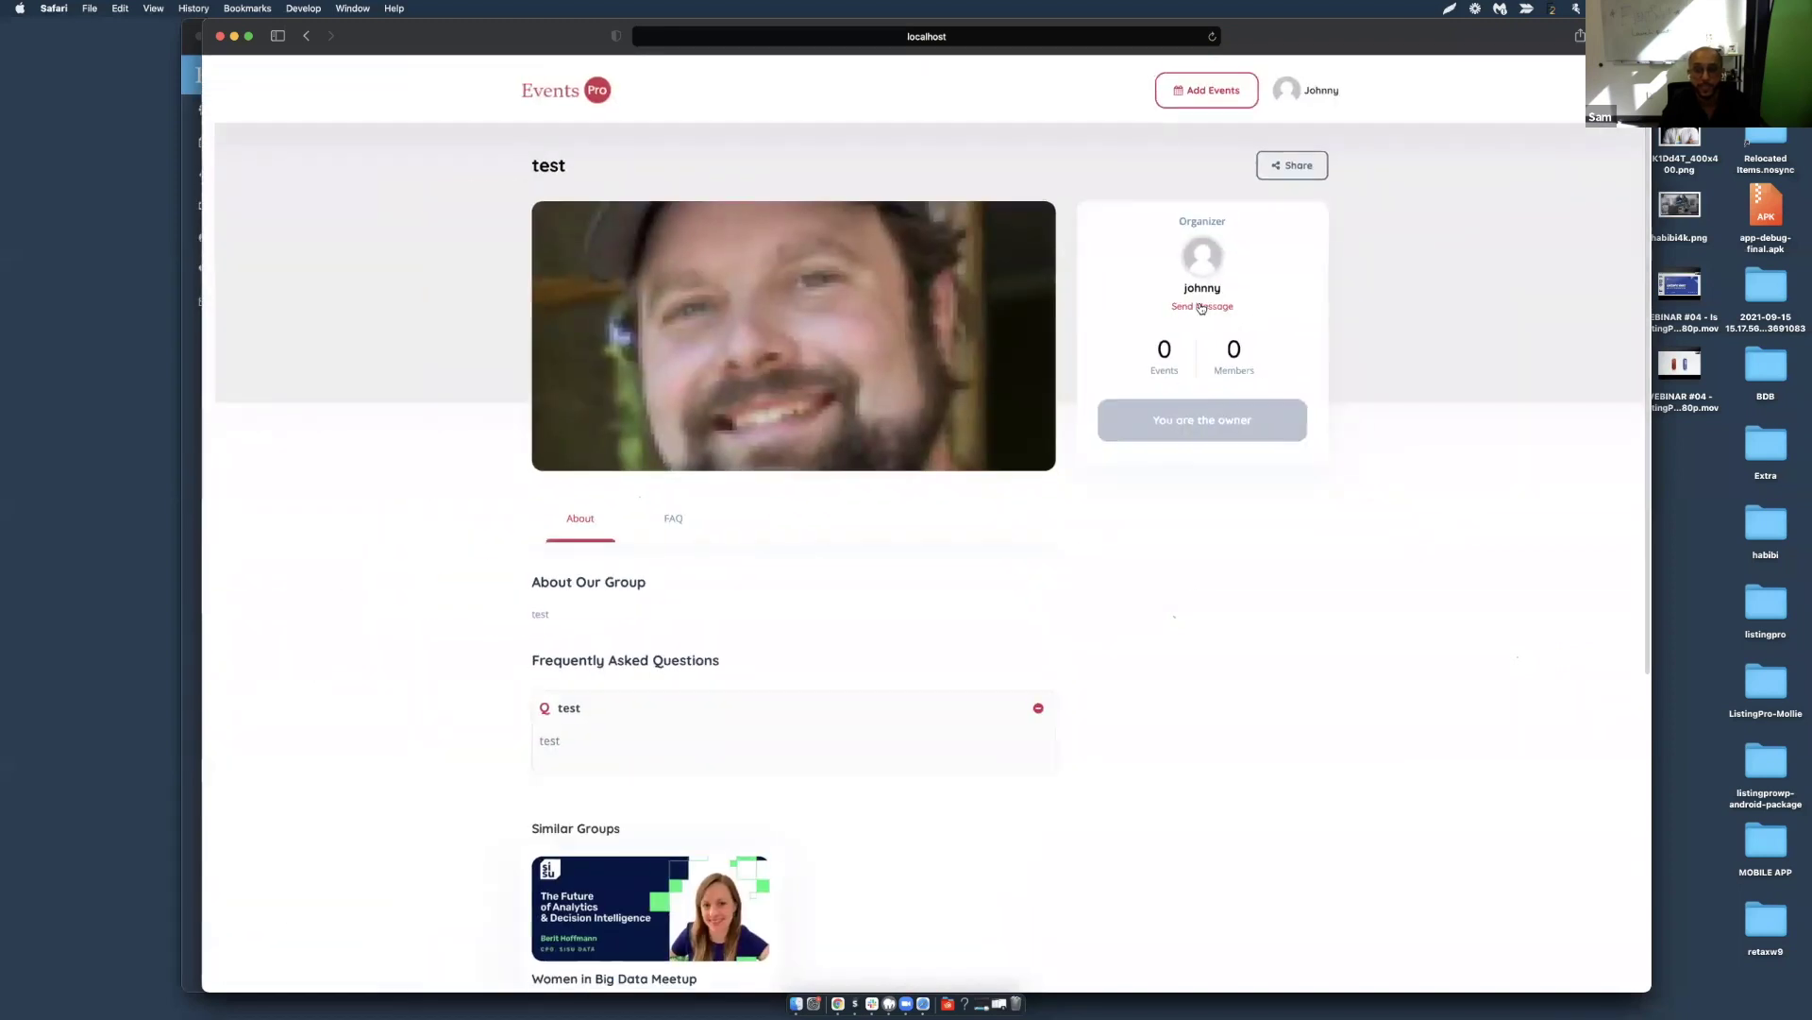
{"action": "left_click", "coordinate": [1202, 307]}
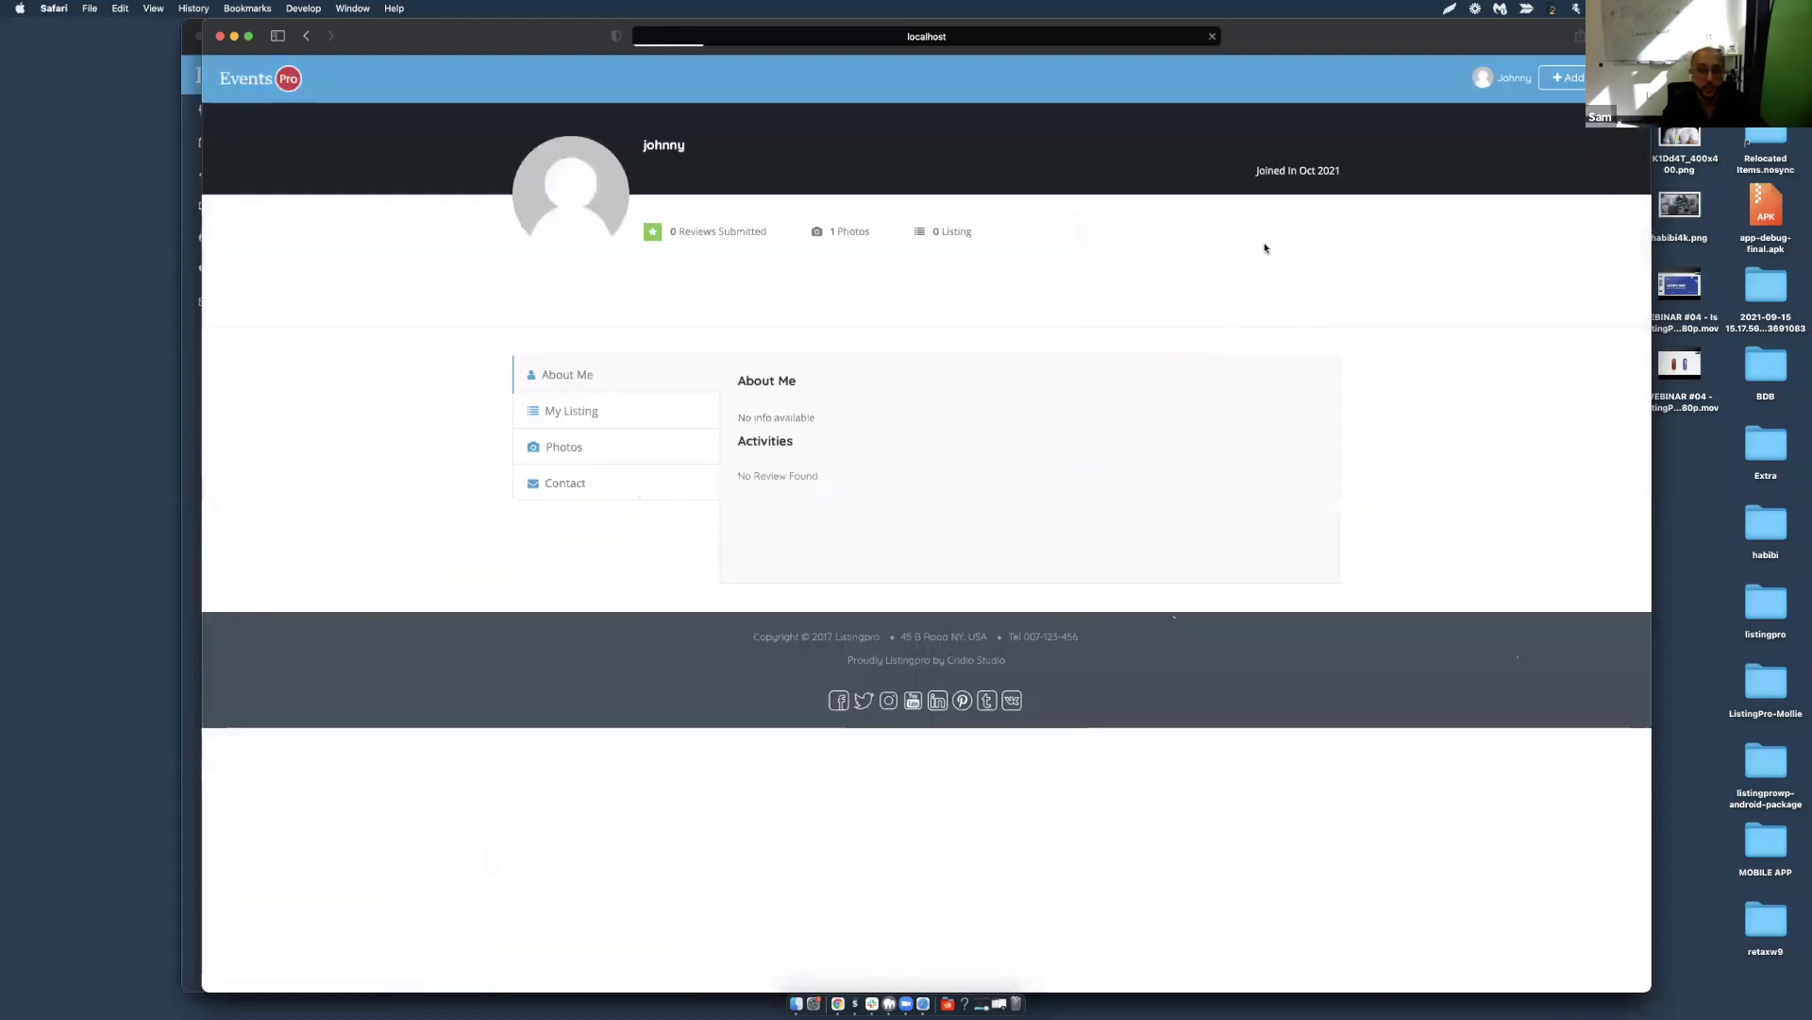
{"action": "left_click", "coordinate": [596, 385]}
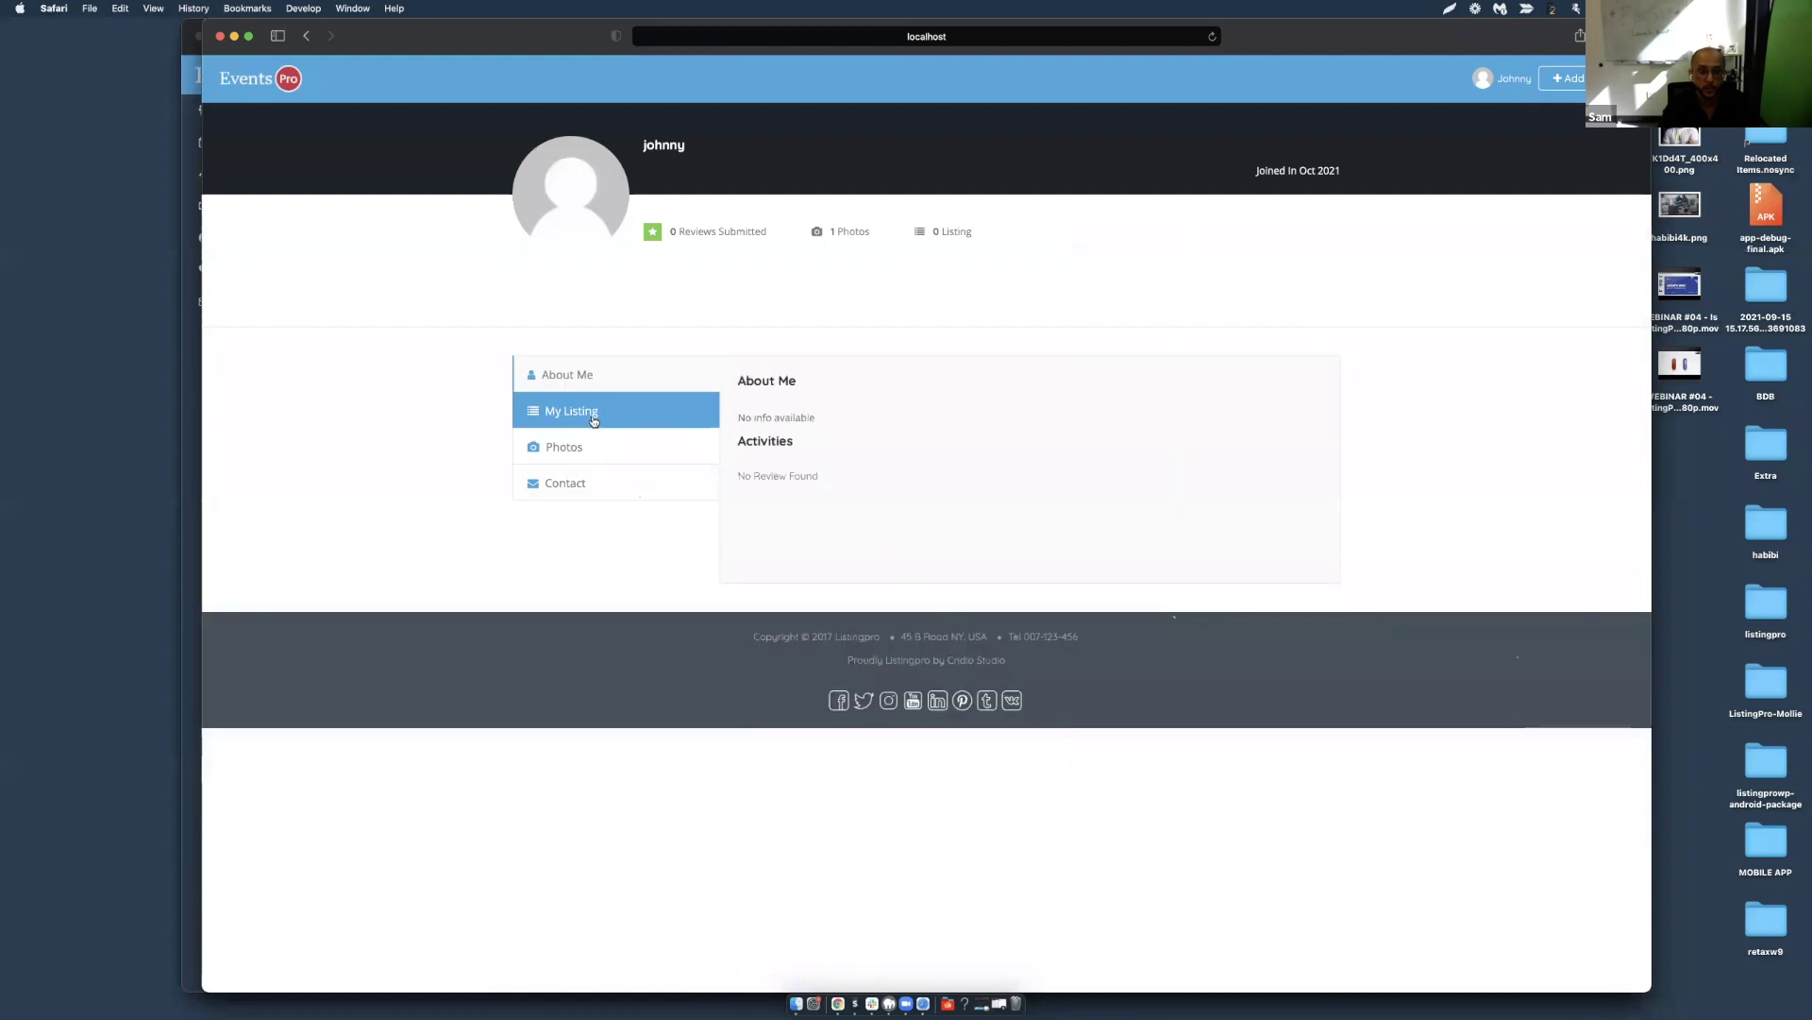
{"action": "left_click", "coordinate": [594, 415]}
{"action": "left_click", "coordinate": [596, 447]}
{"action": "left_click", "coordinate": [598, 479]}
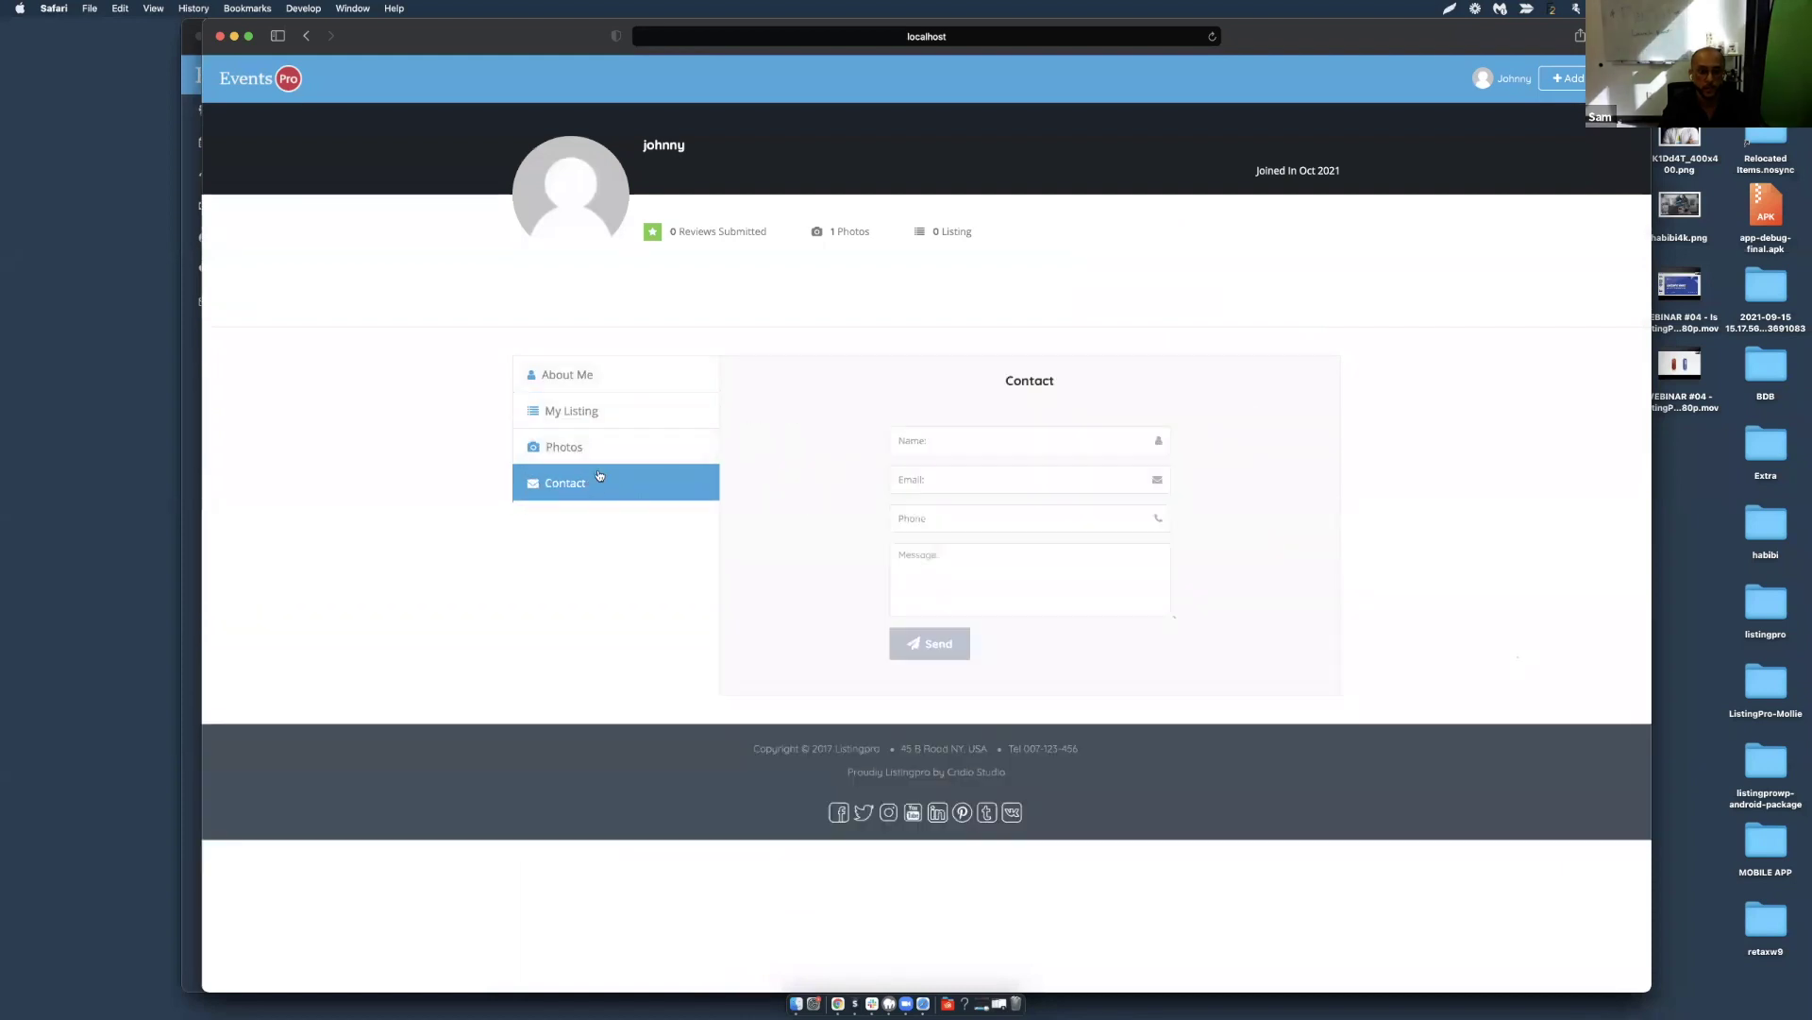
{"action": "left_click", "coordinate": [1010, 440]}
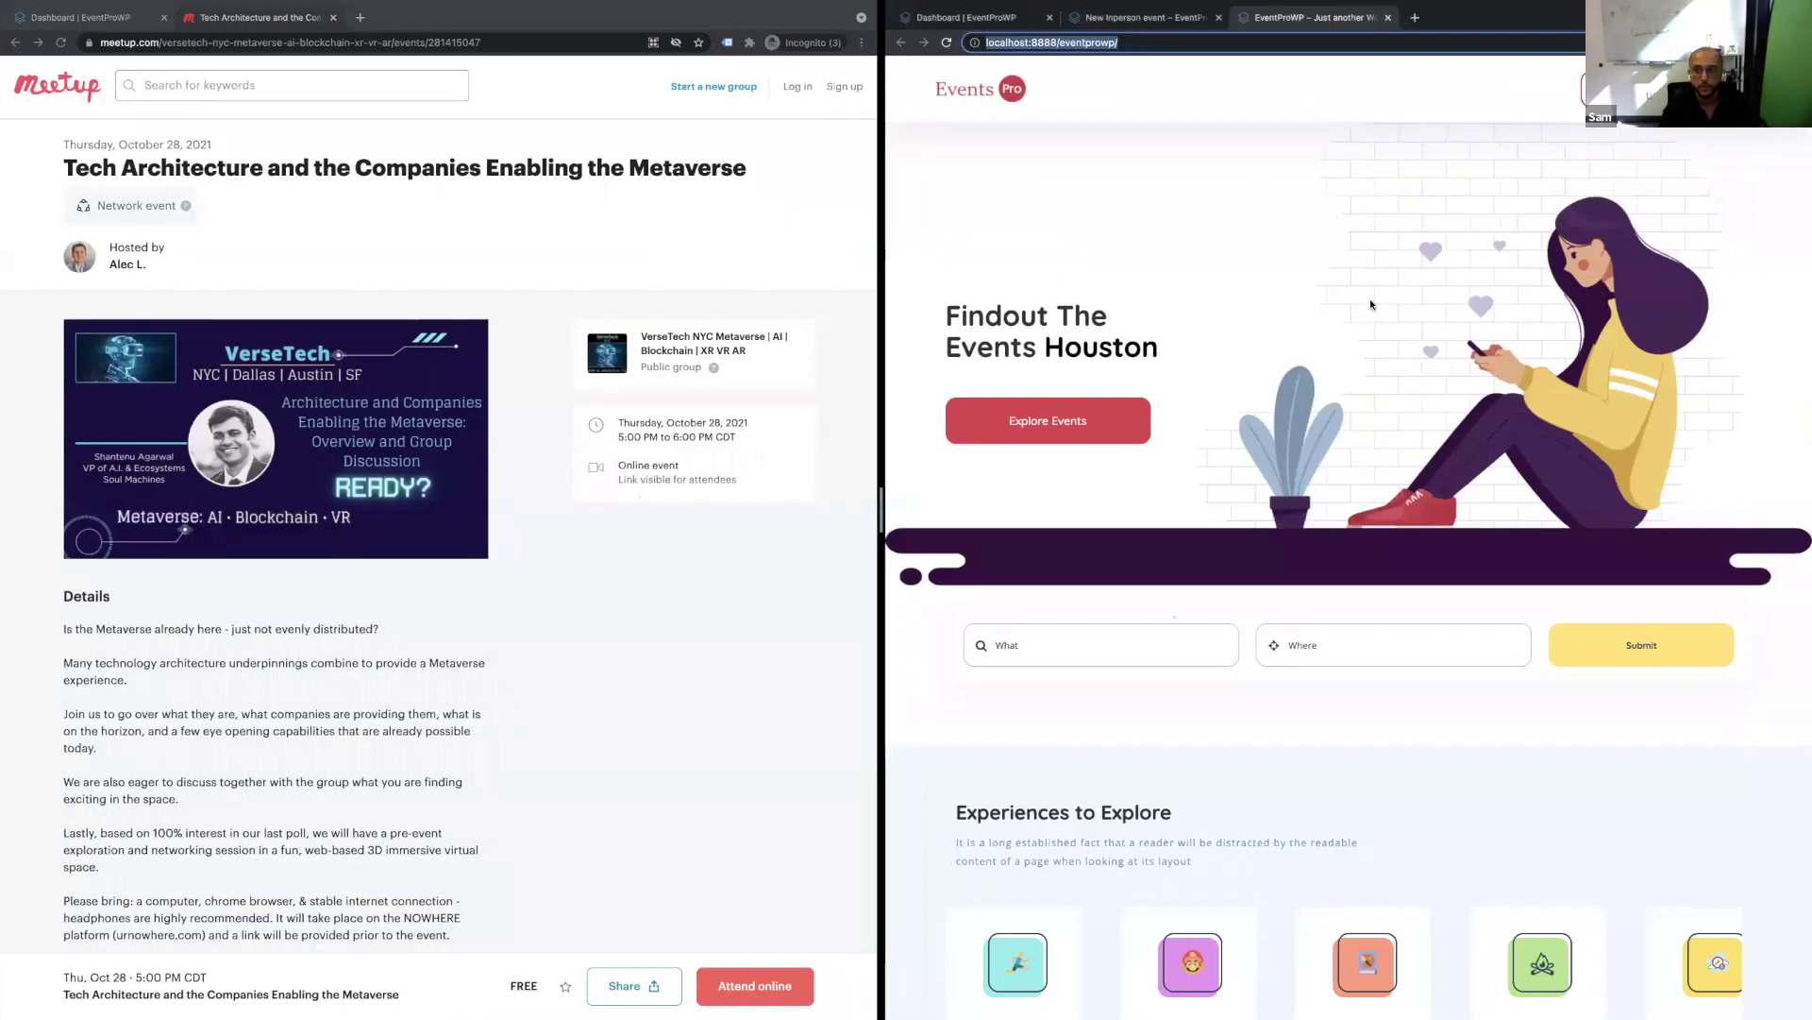
Scroll to Upcoming Events and open the 'Webinar: Ensuring Safety…' event details page.
{"action": "scroll", "coordinate": [1503, 492], "scroll_direction": "down", "scroll_amount": 3}
{"action": "scroll", "coordinate": [1503, 492], "scroll_direction": "down", "scroll_amount": 5}
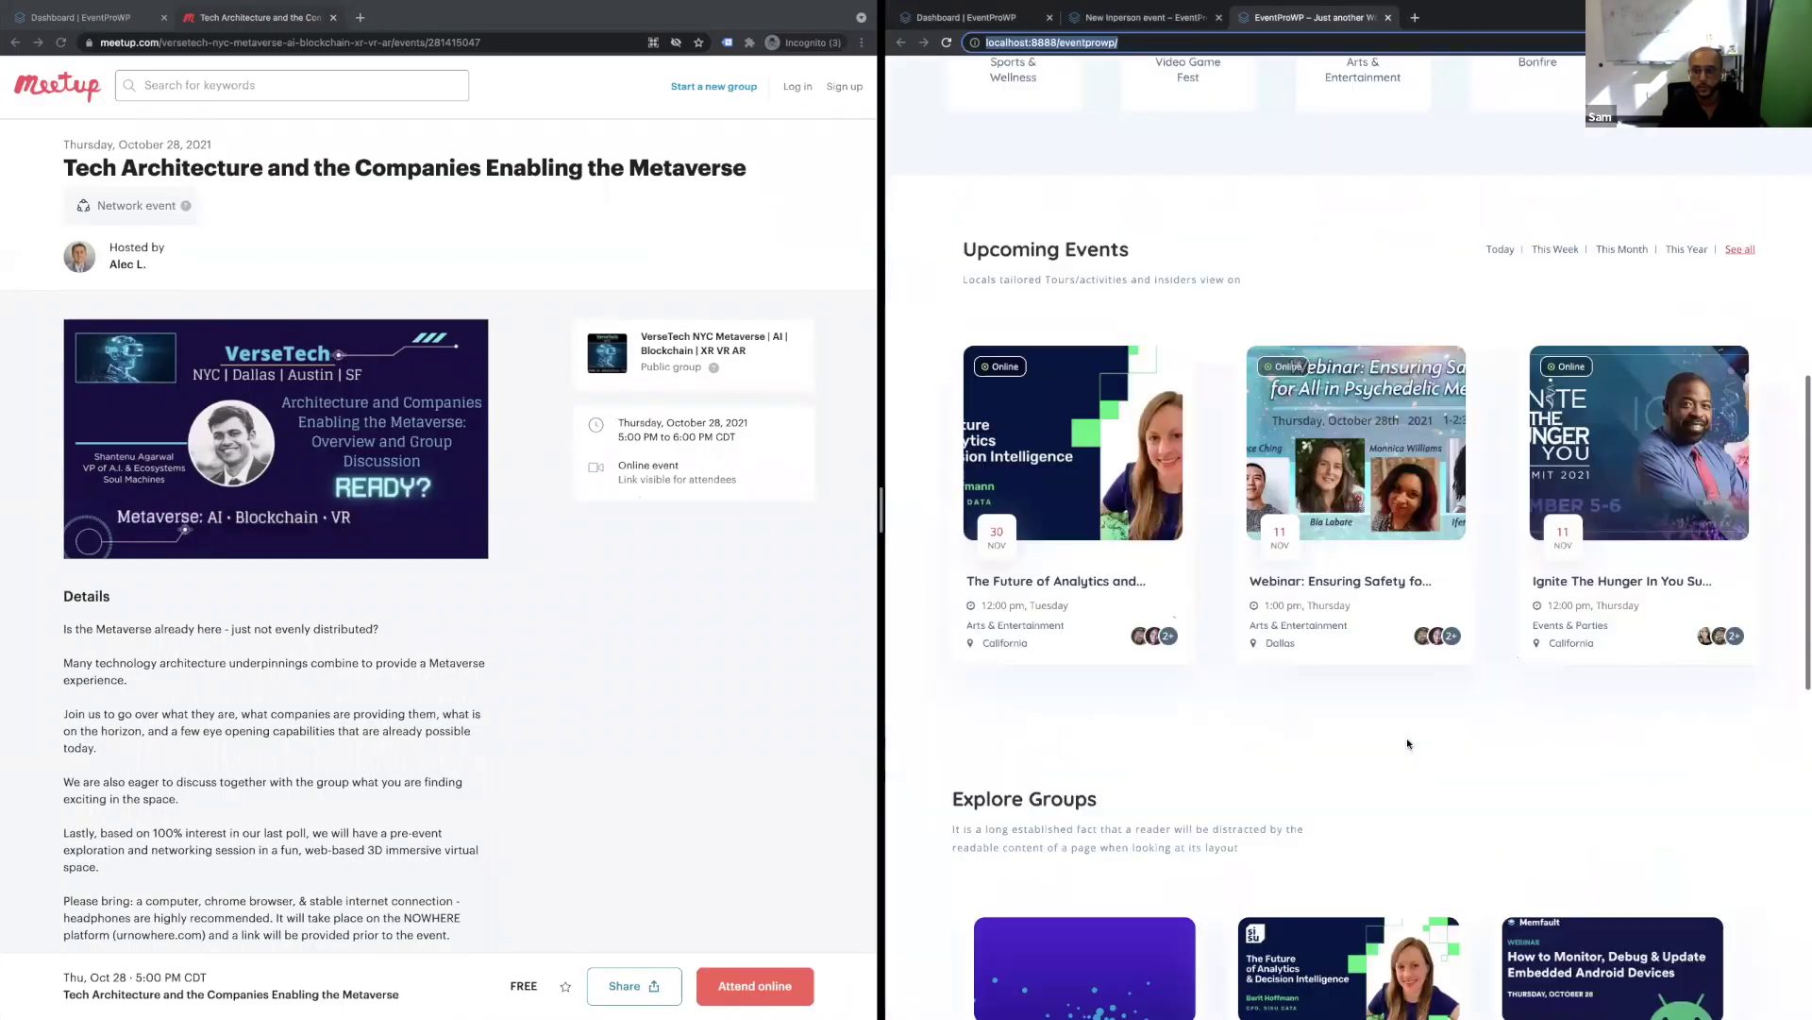
{"action": "left_click", "coordinate": [1348, 587]}
{"action": "left_click", "coordinate": [1394, 617]}
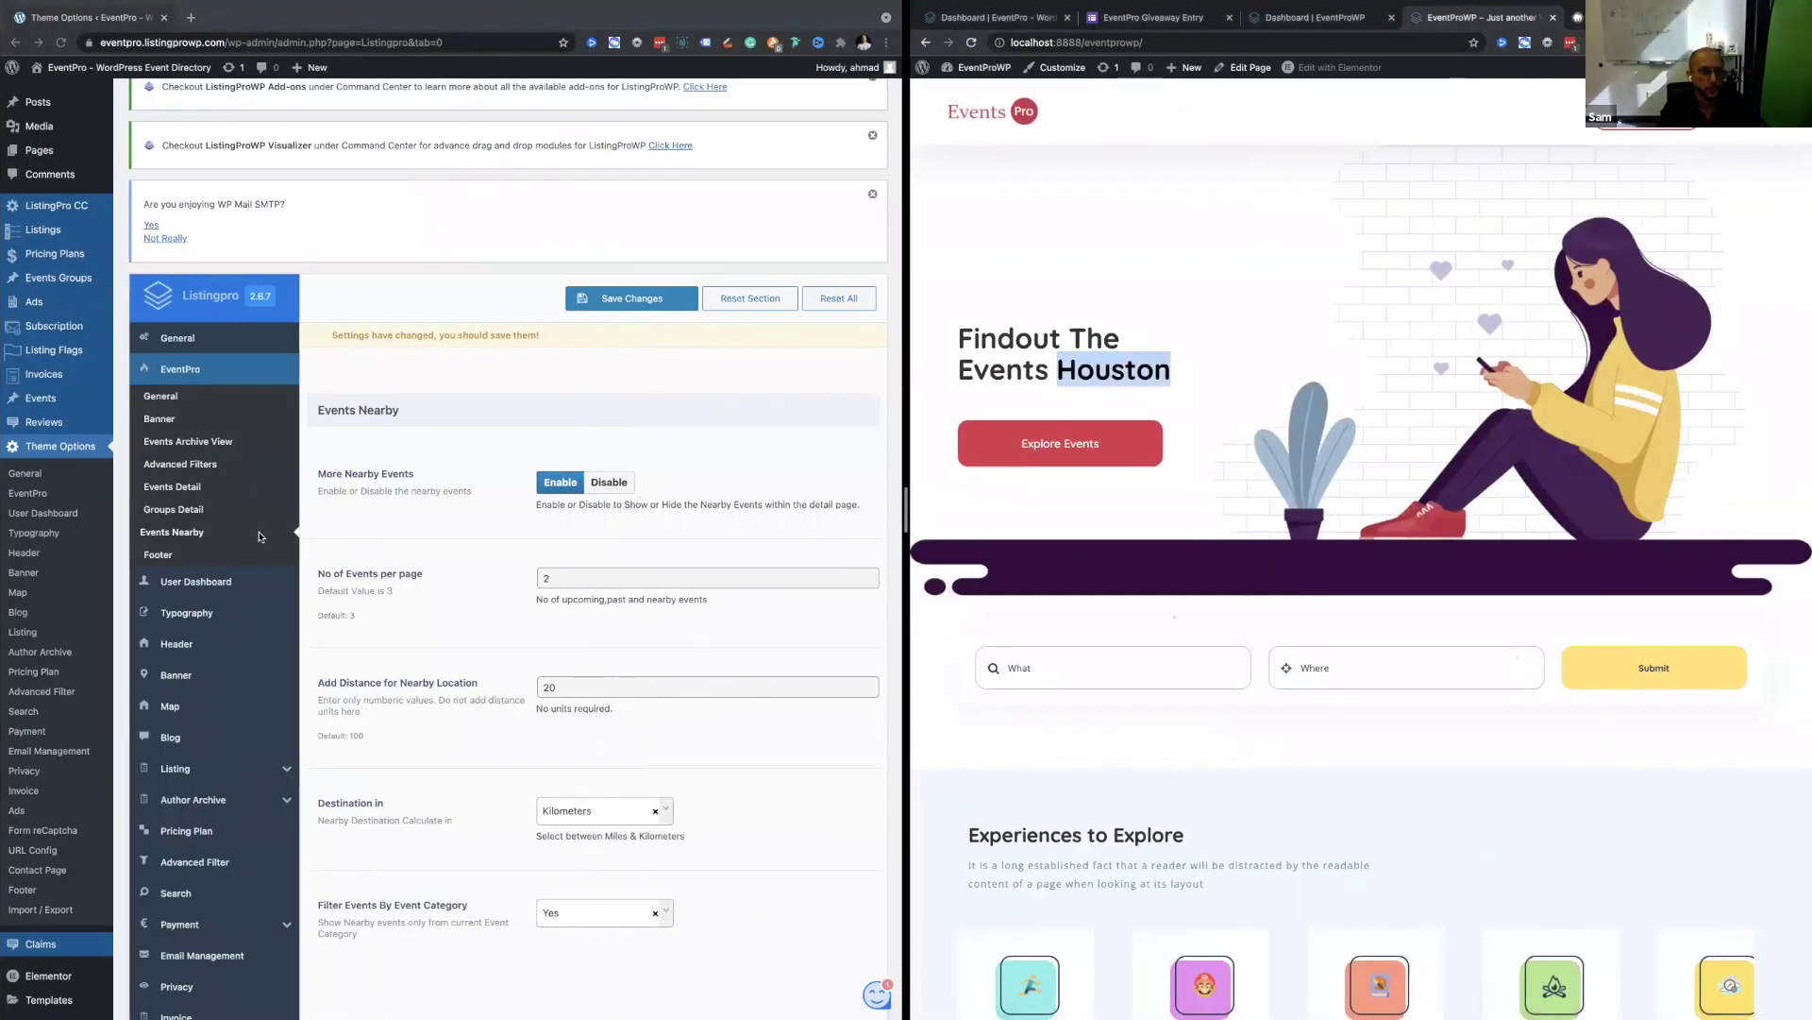
Go to Theme Options General, then the Listing > General settings.
{"action": "scroll", "coordinate": [260, 536], "scroll_direction": "down", "scroll_amount": 3}
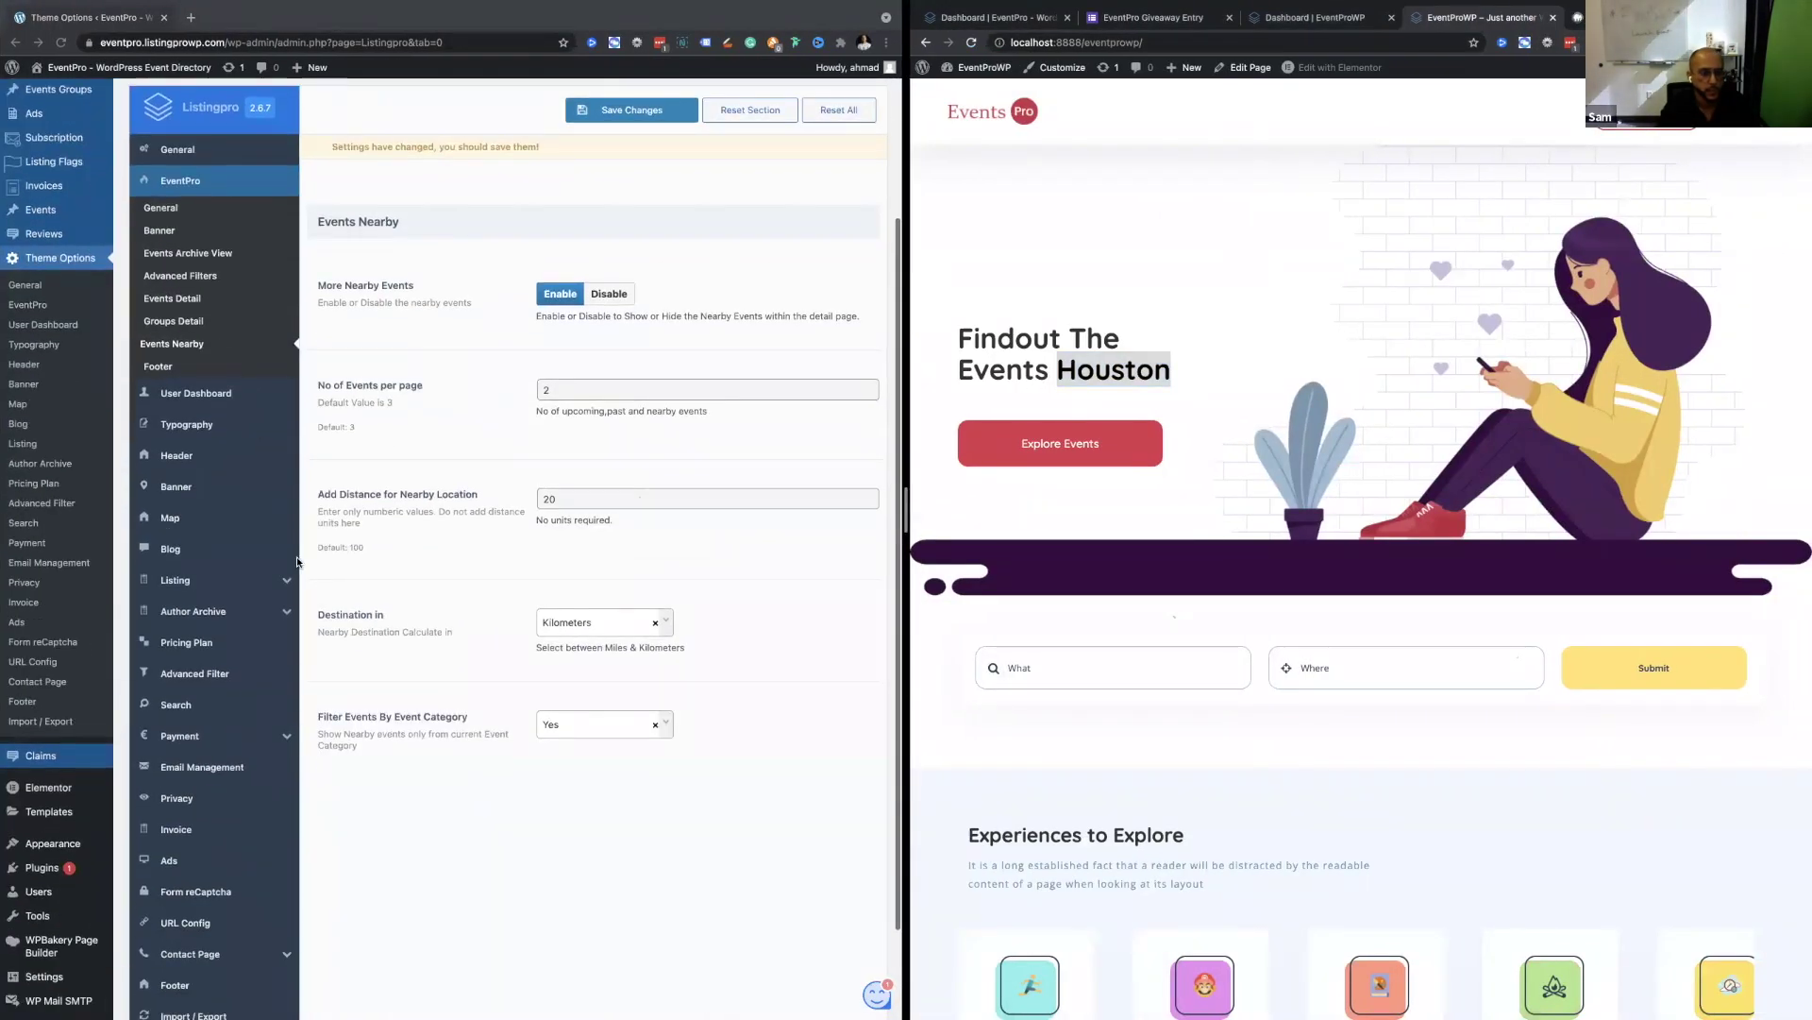
{"action": "scroll", "coordinate": [202, 368], "scroll_direction": "up", "scroll_amount": 4}
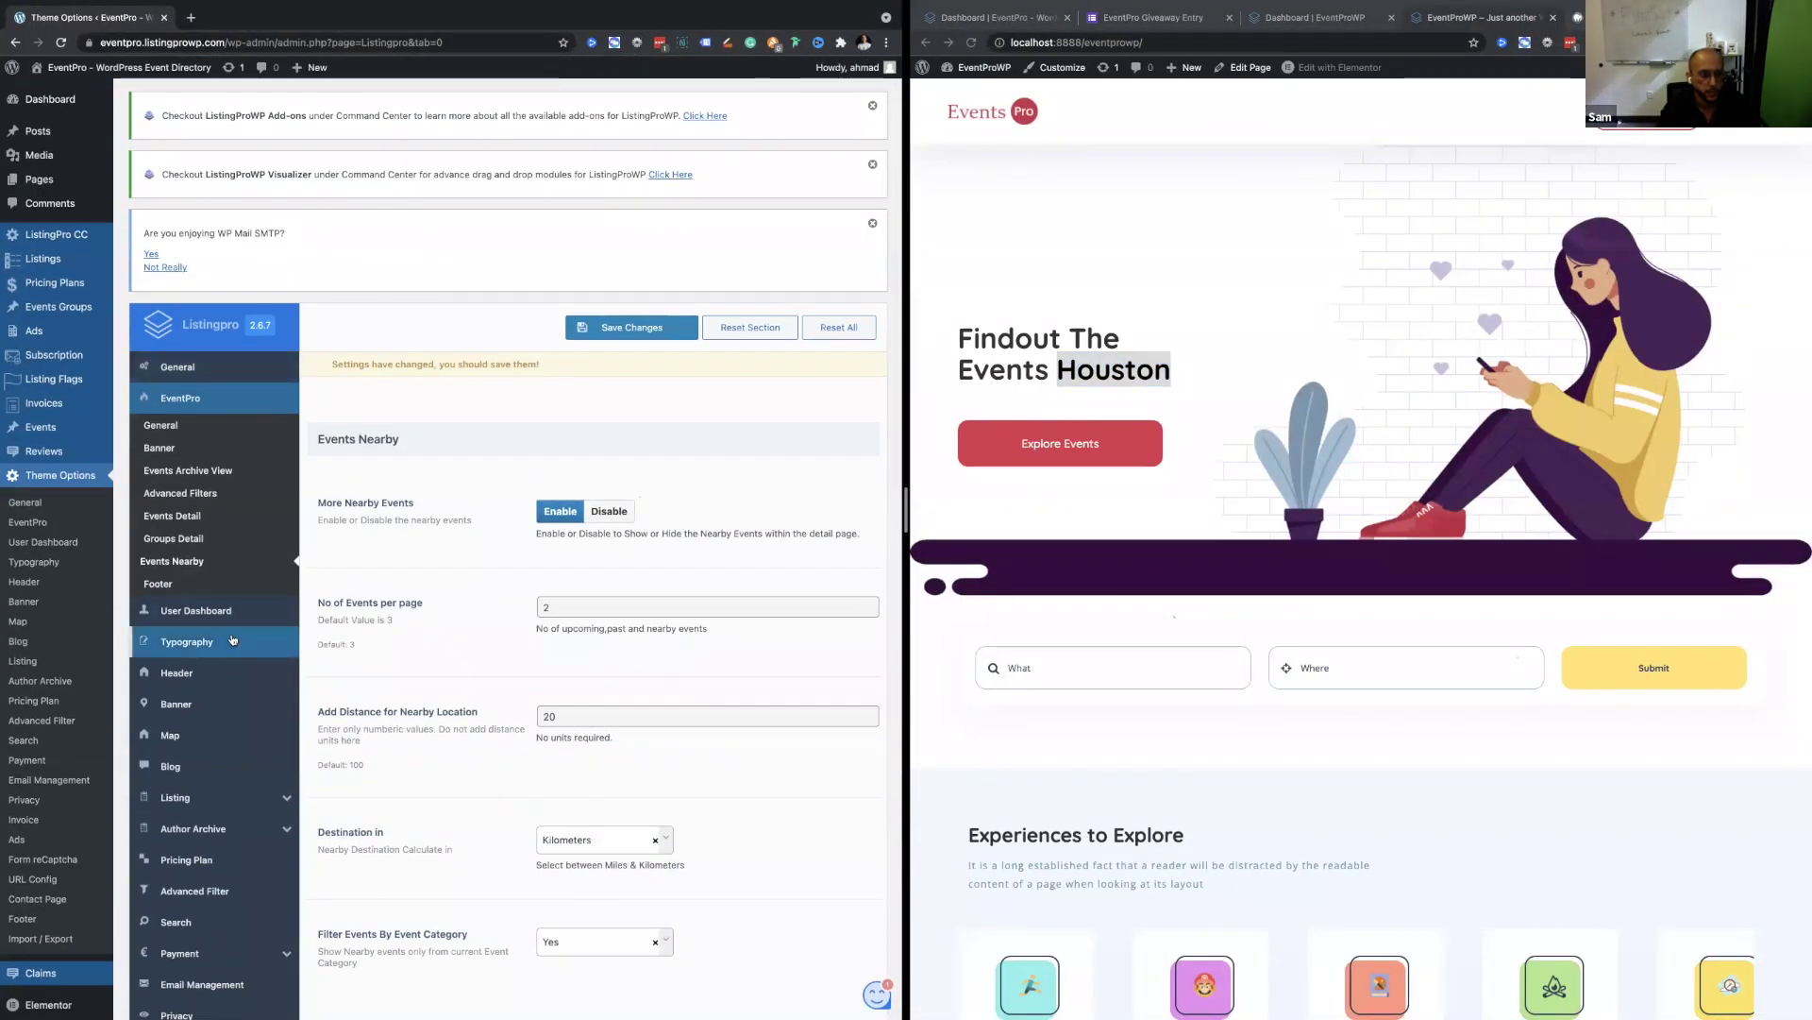
{"action": "left_click", "coordinate": [200, 366]}
{"action": "scroll", "coordinate": [468, 706], "scroll_direction": "down", "scroll_amount": 10}
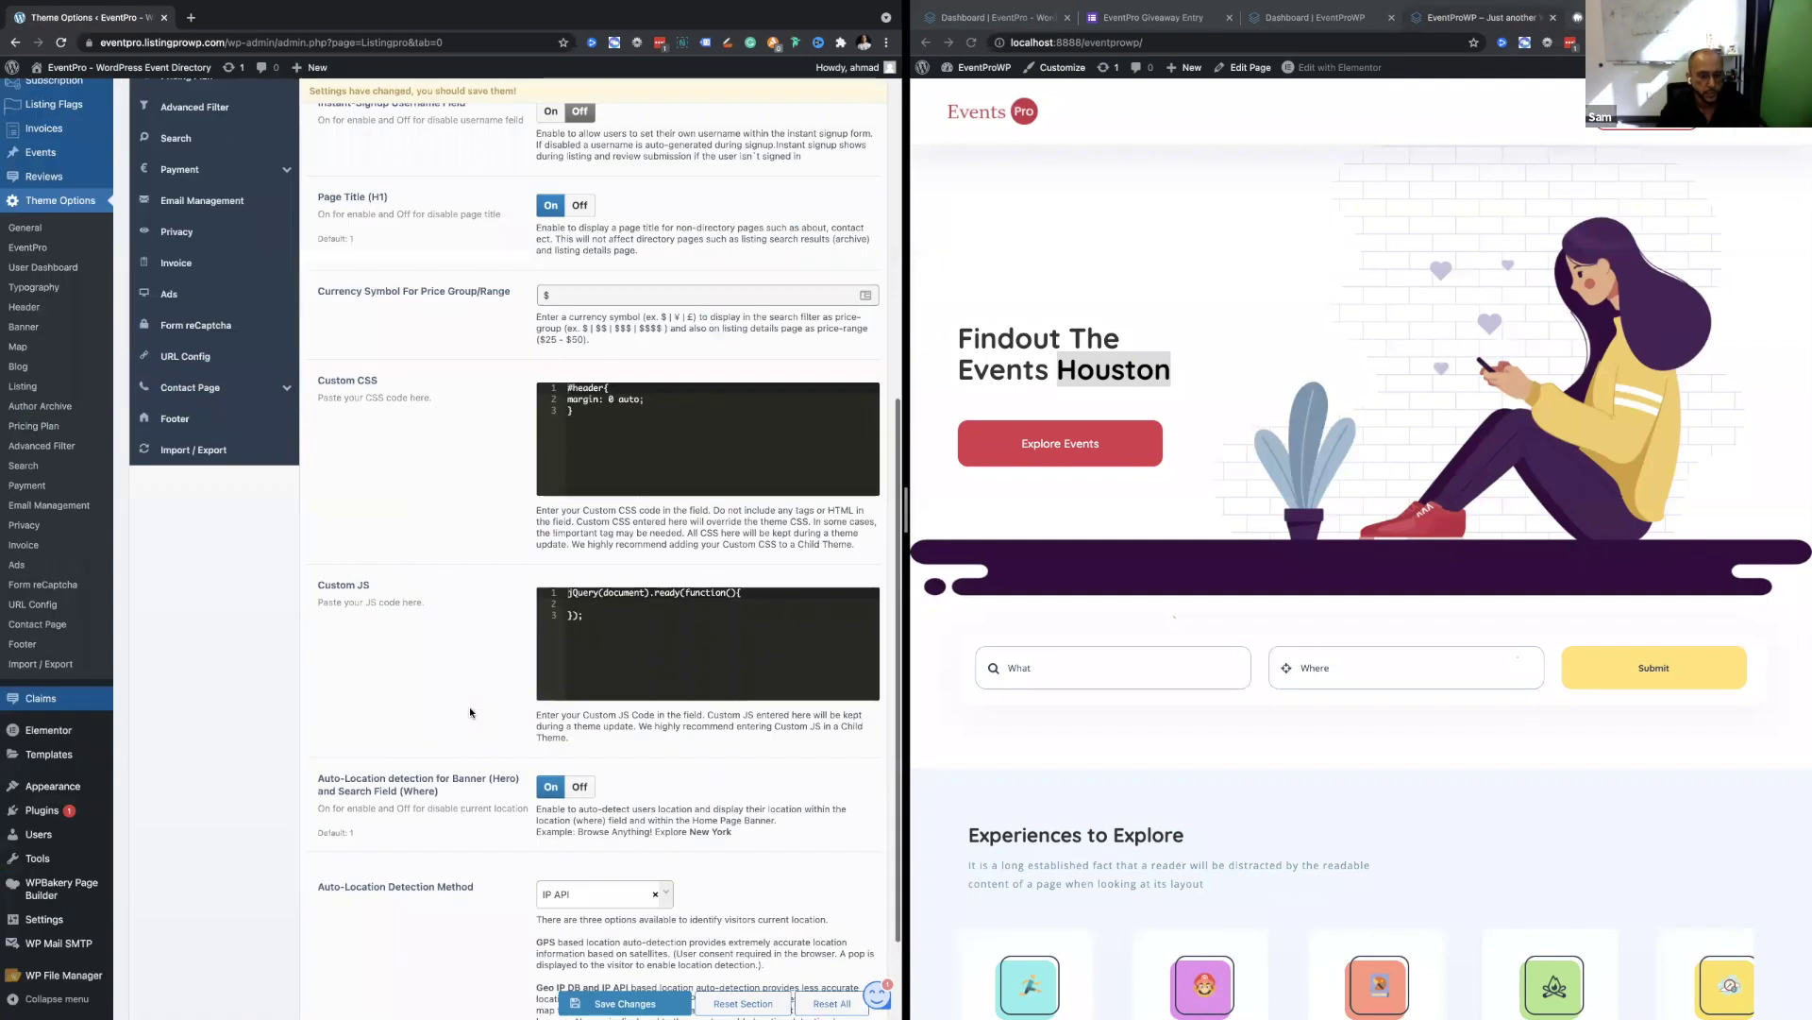
{"action": "scroll", "coordinate": [469, 706], "scroll_direction": "up", "scroll_amount": 8}
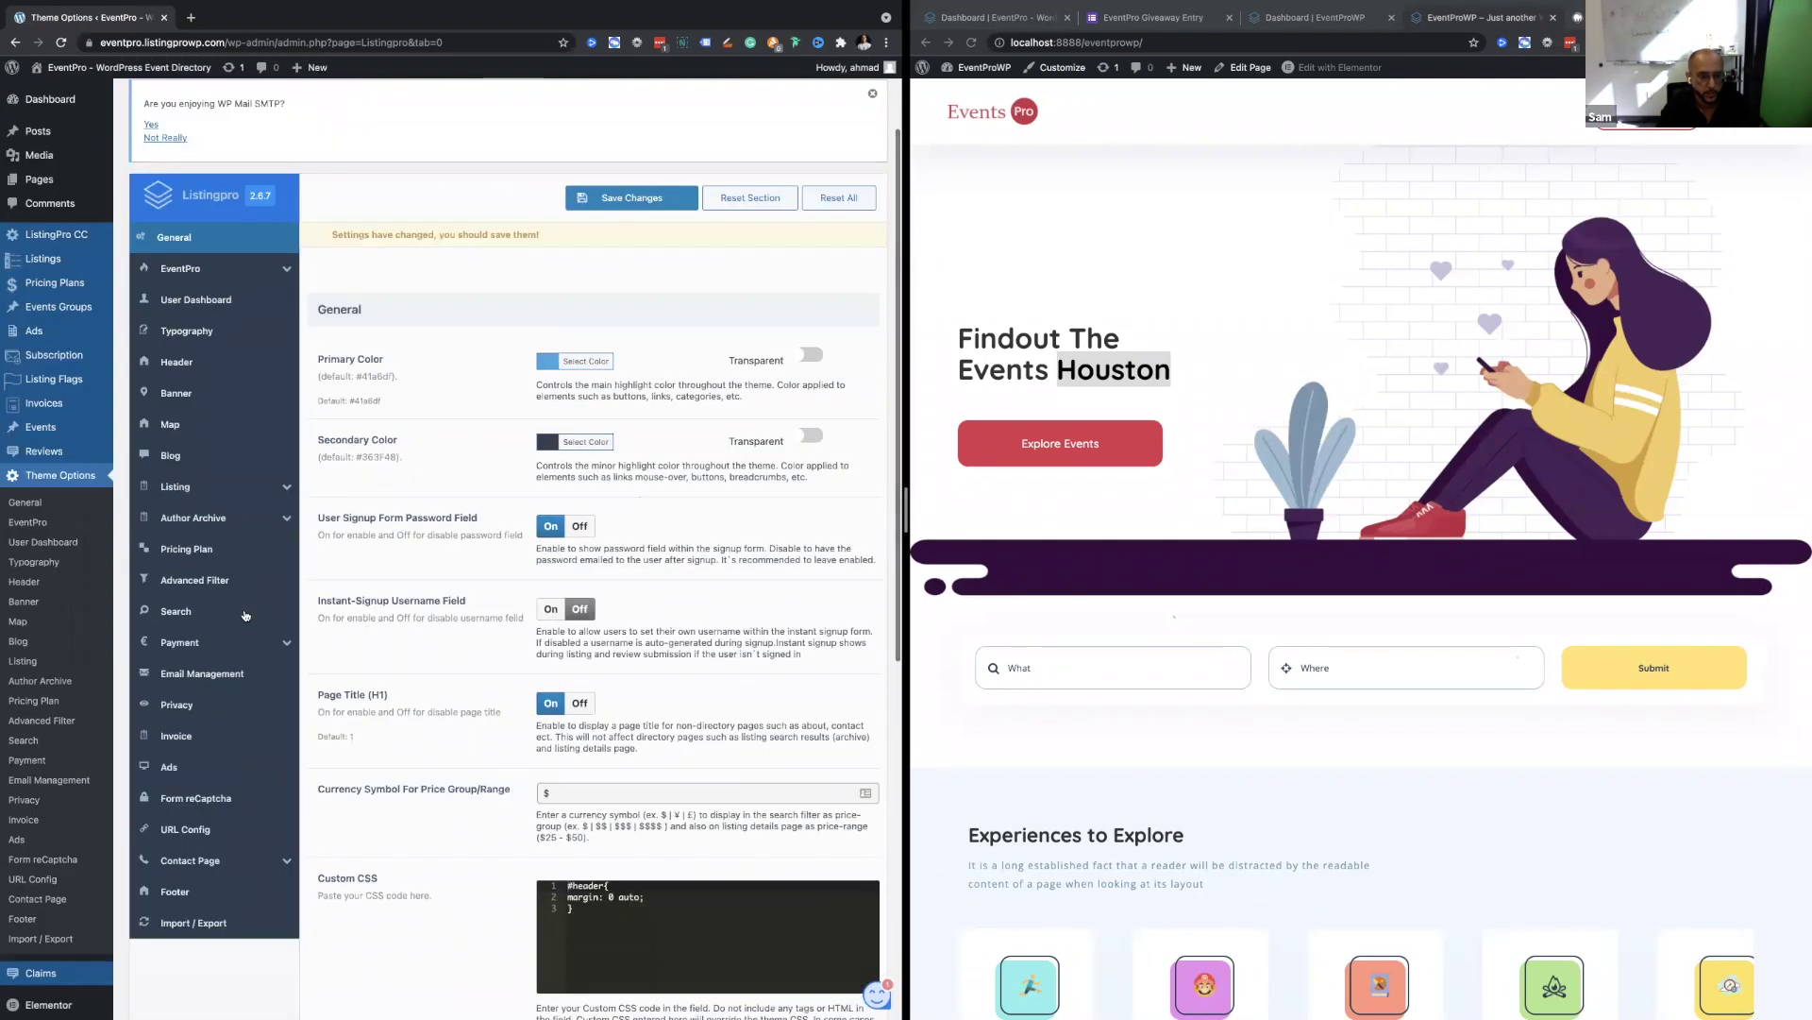
{"action": "left_click", "coordinate": [213, 486]}
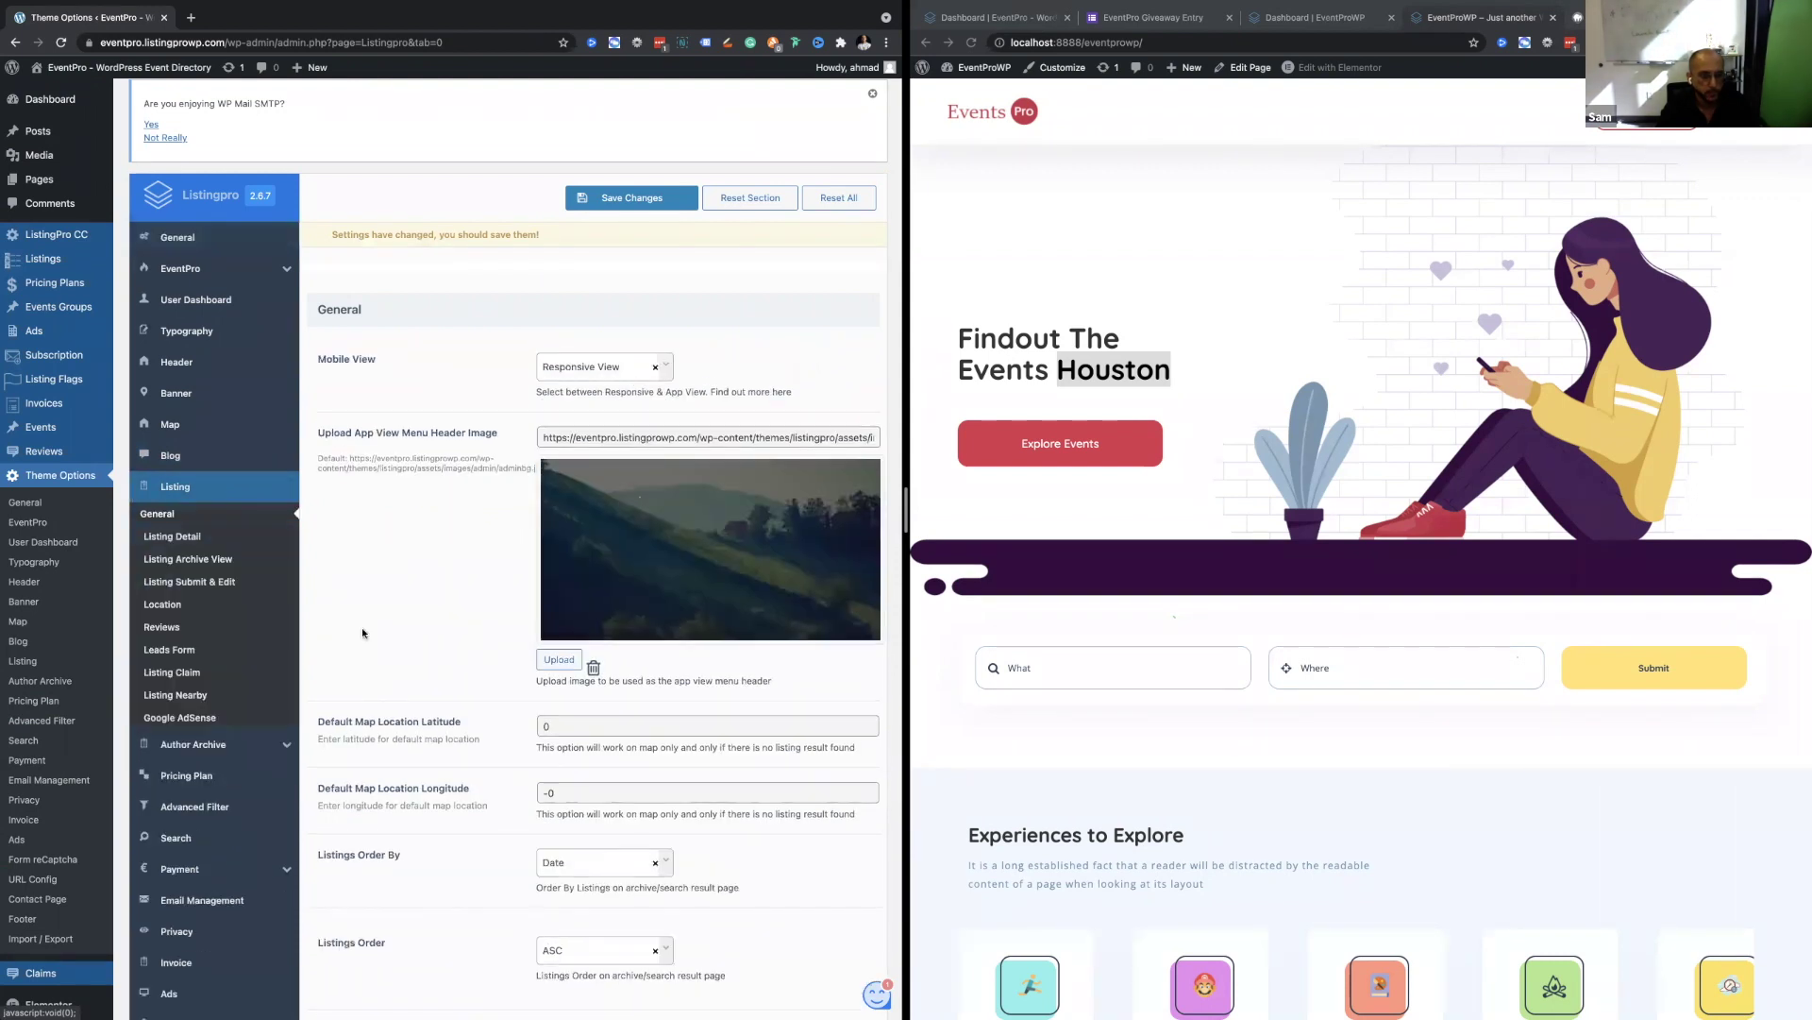
{"action": "scroll", "coordinate": [362, 632], "scroll_direction": "down", "scroll_amount": 4}
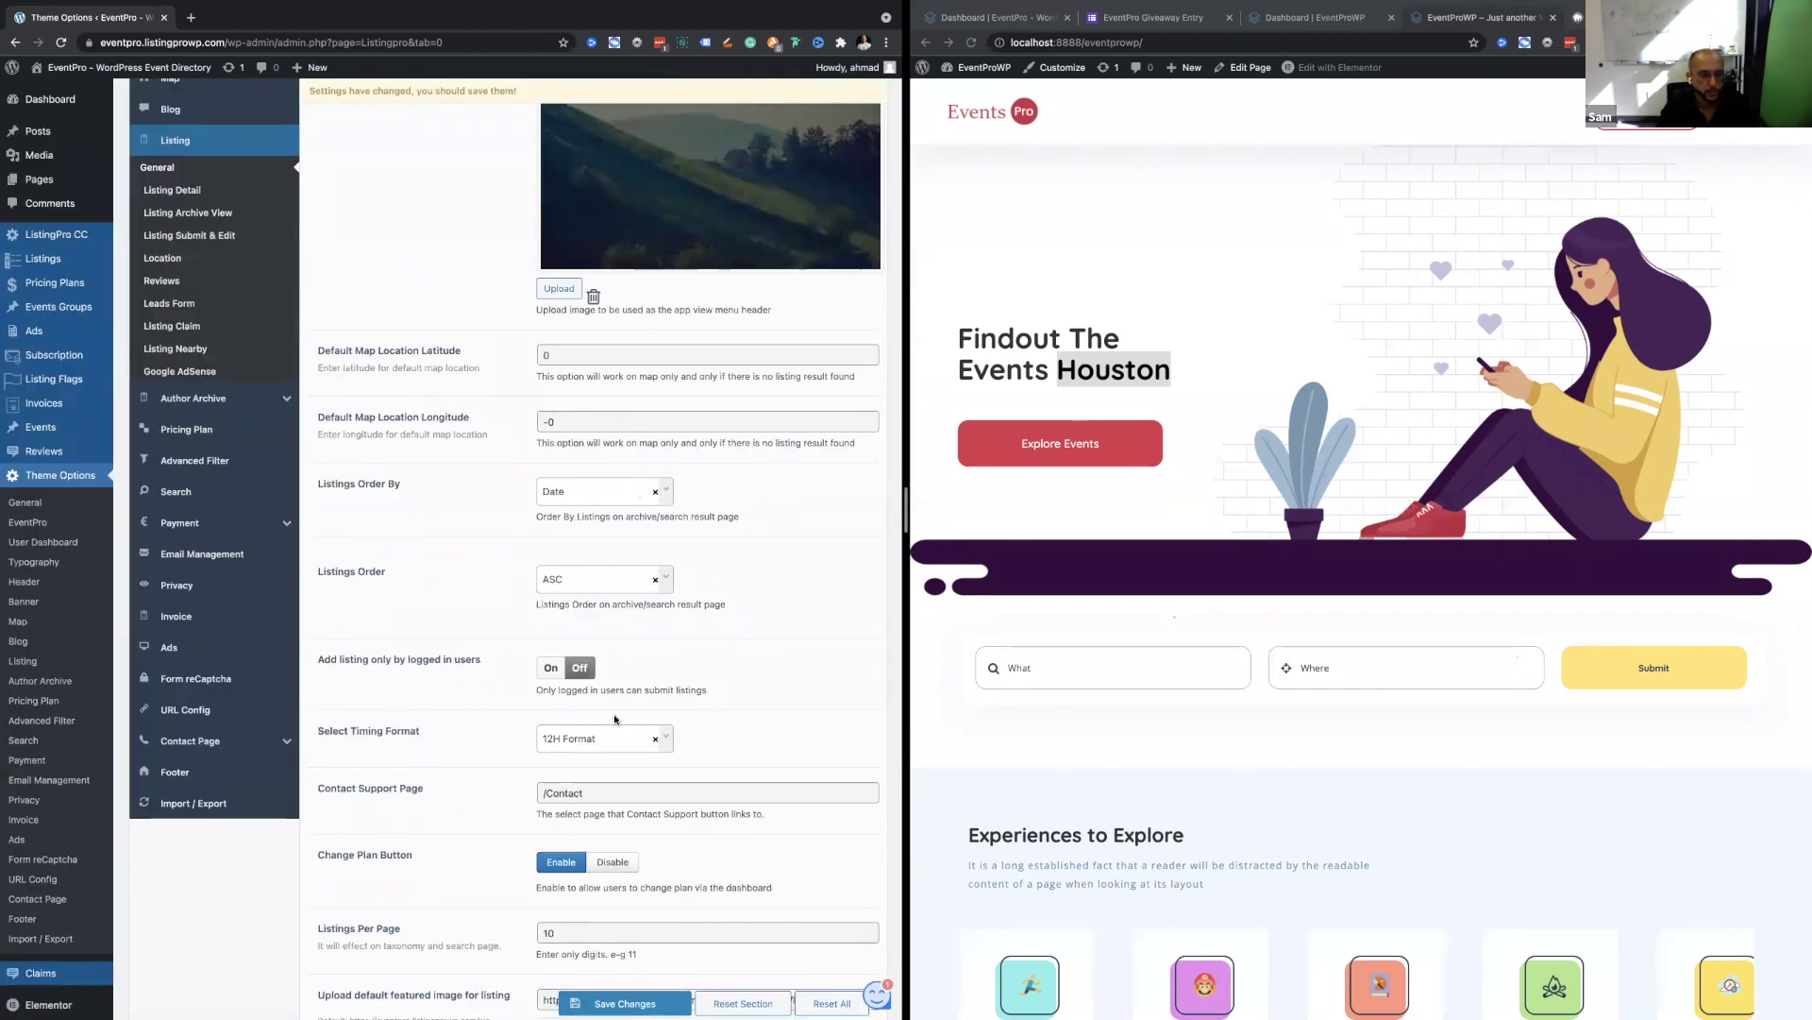
Set Select Timing Format to 24H Format after briefly trying 12H Format.
{"action": "left_click", "coordinate": [604, 734]}
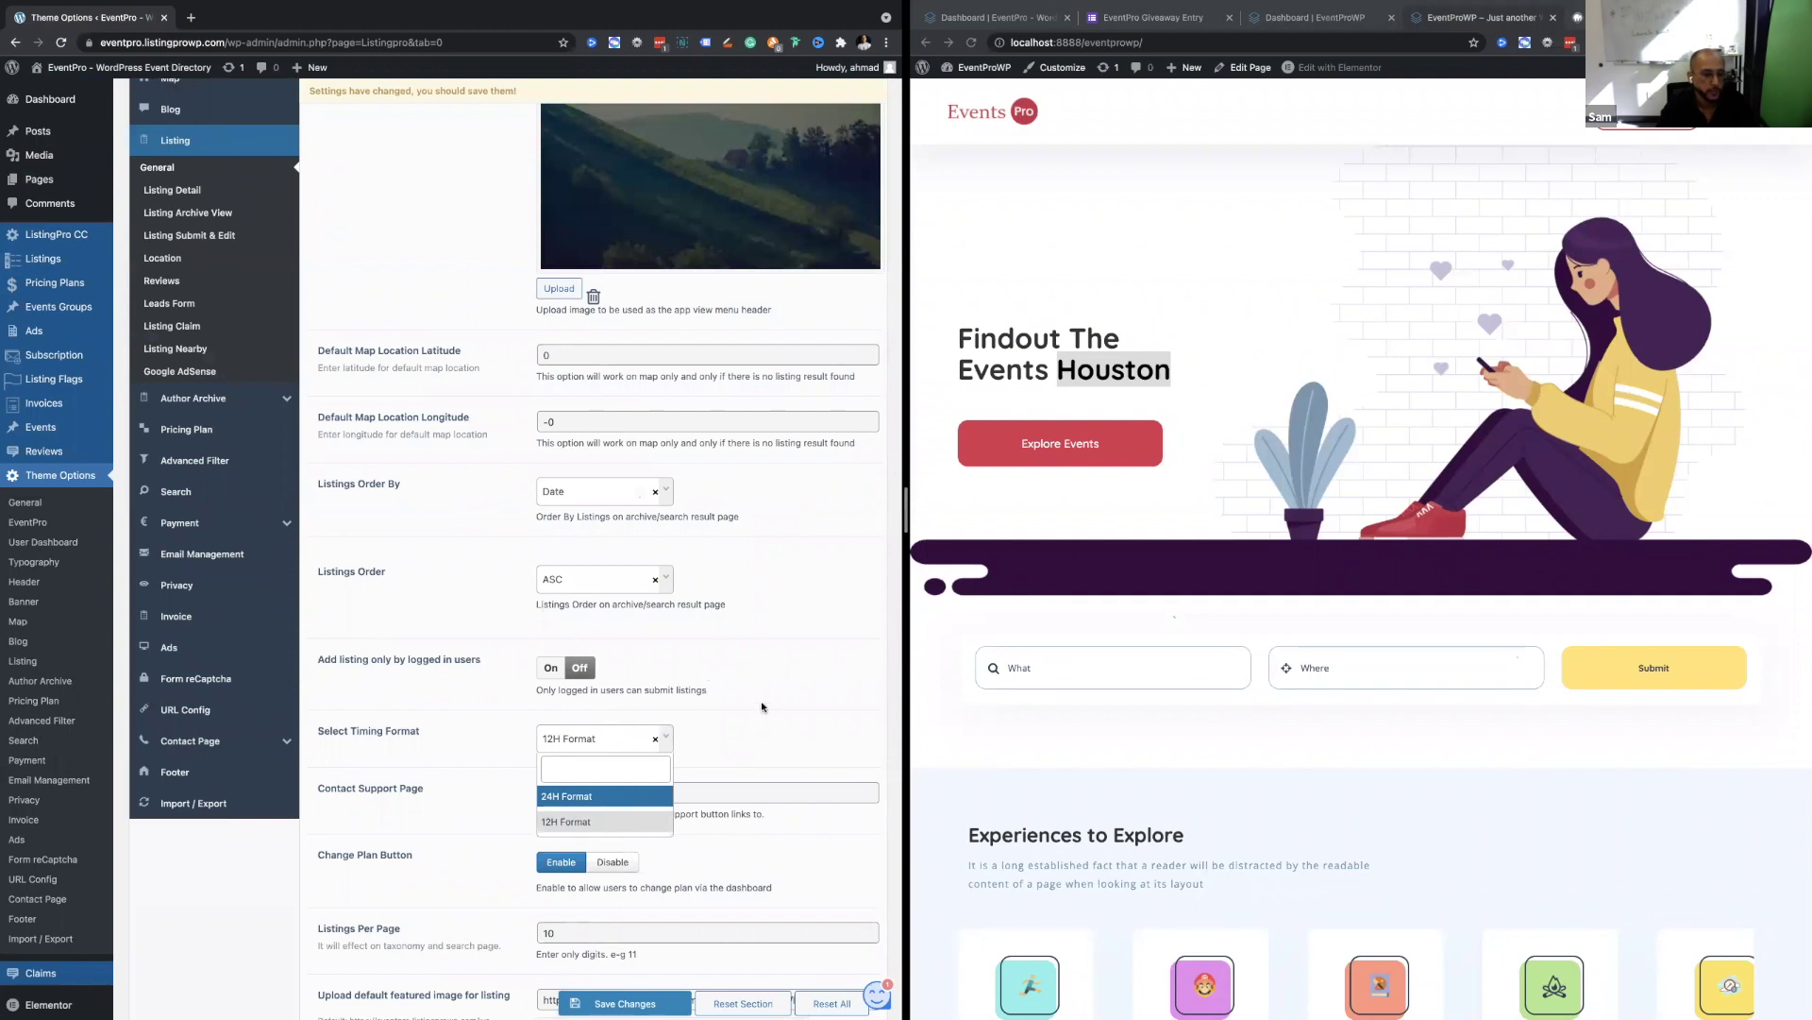
{"action": "left_click", "coordinate": [604, 796]}
{"action": "left_click", "coordinate": [602, 744]}
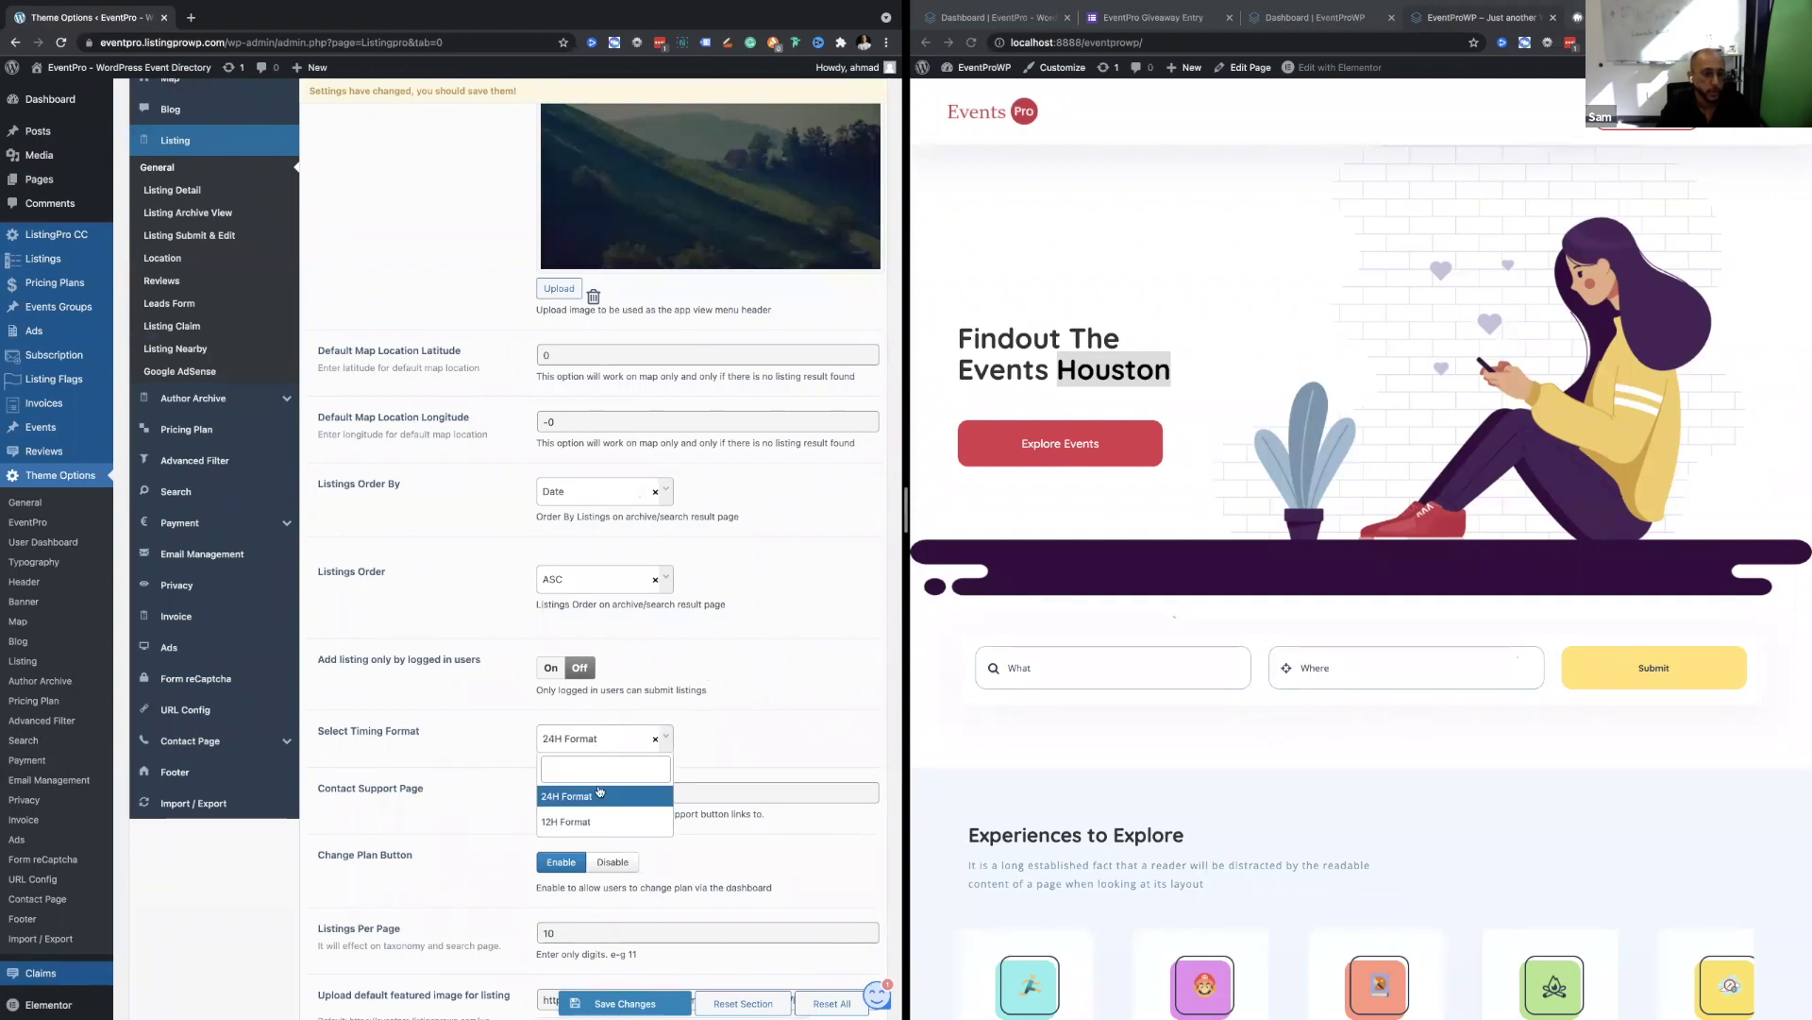
{"action": "left_click", "coordinate": [578, 822]}
{"action": "left_click", "coordinate": [575, 738]}
{"action": "left_click", "coordinate": [572, 802]}
{"action": "left_click", "coordinate": [591, 742]}
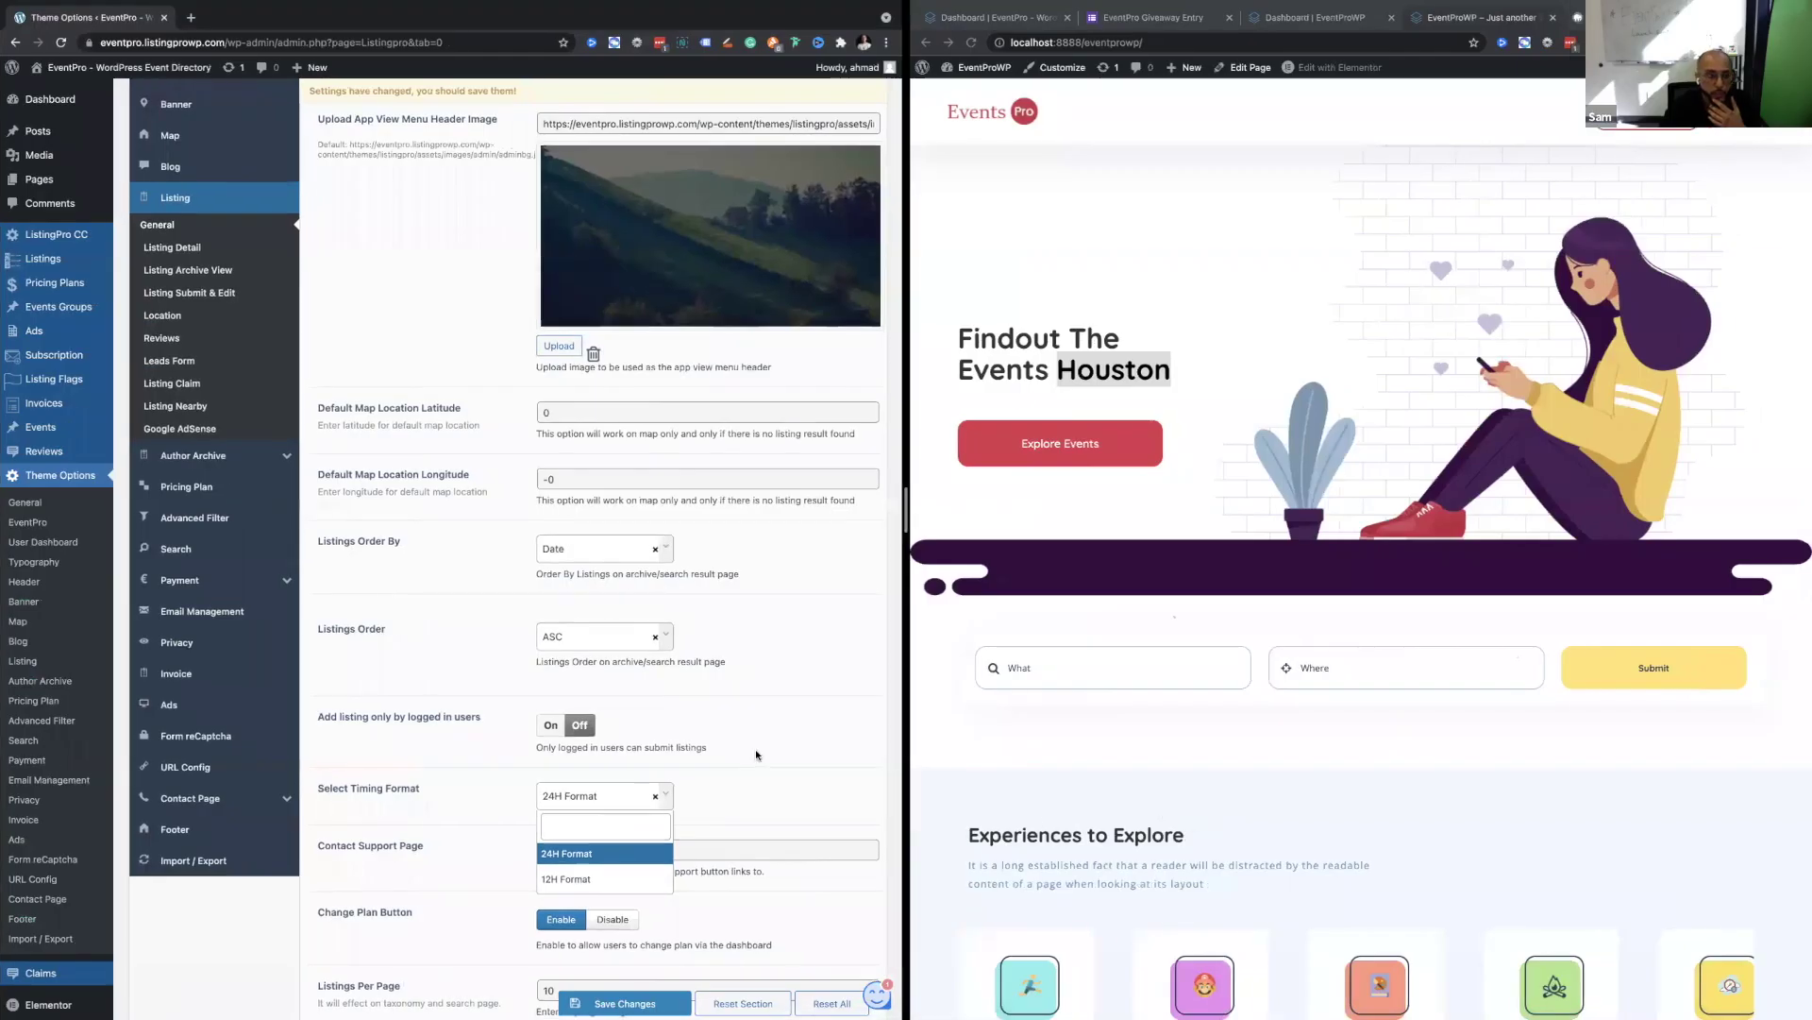
{"action": "scroll", "coordinate": [755, 749], "scroll_direction": "up", "scroll_amount": 5}
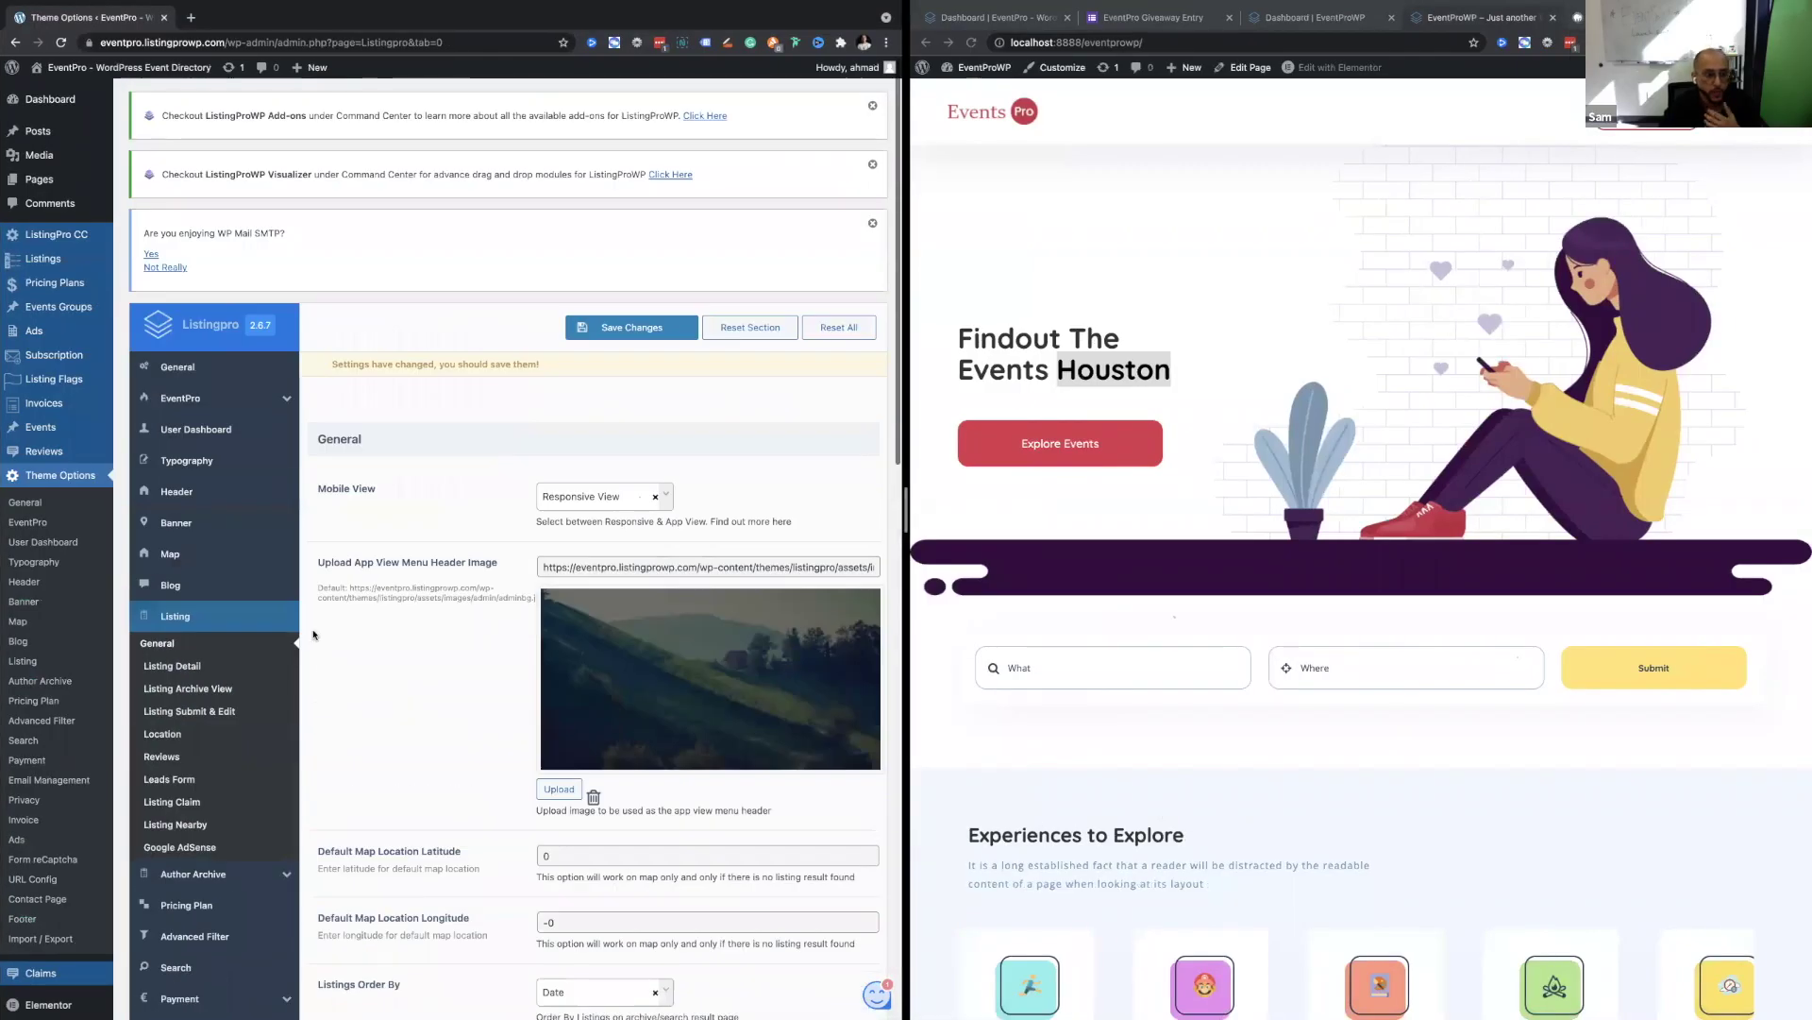
Navigate through the payment settings to the Commision page.
{"action": "left_click", "coordinate": [179, 397]}
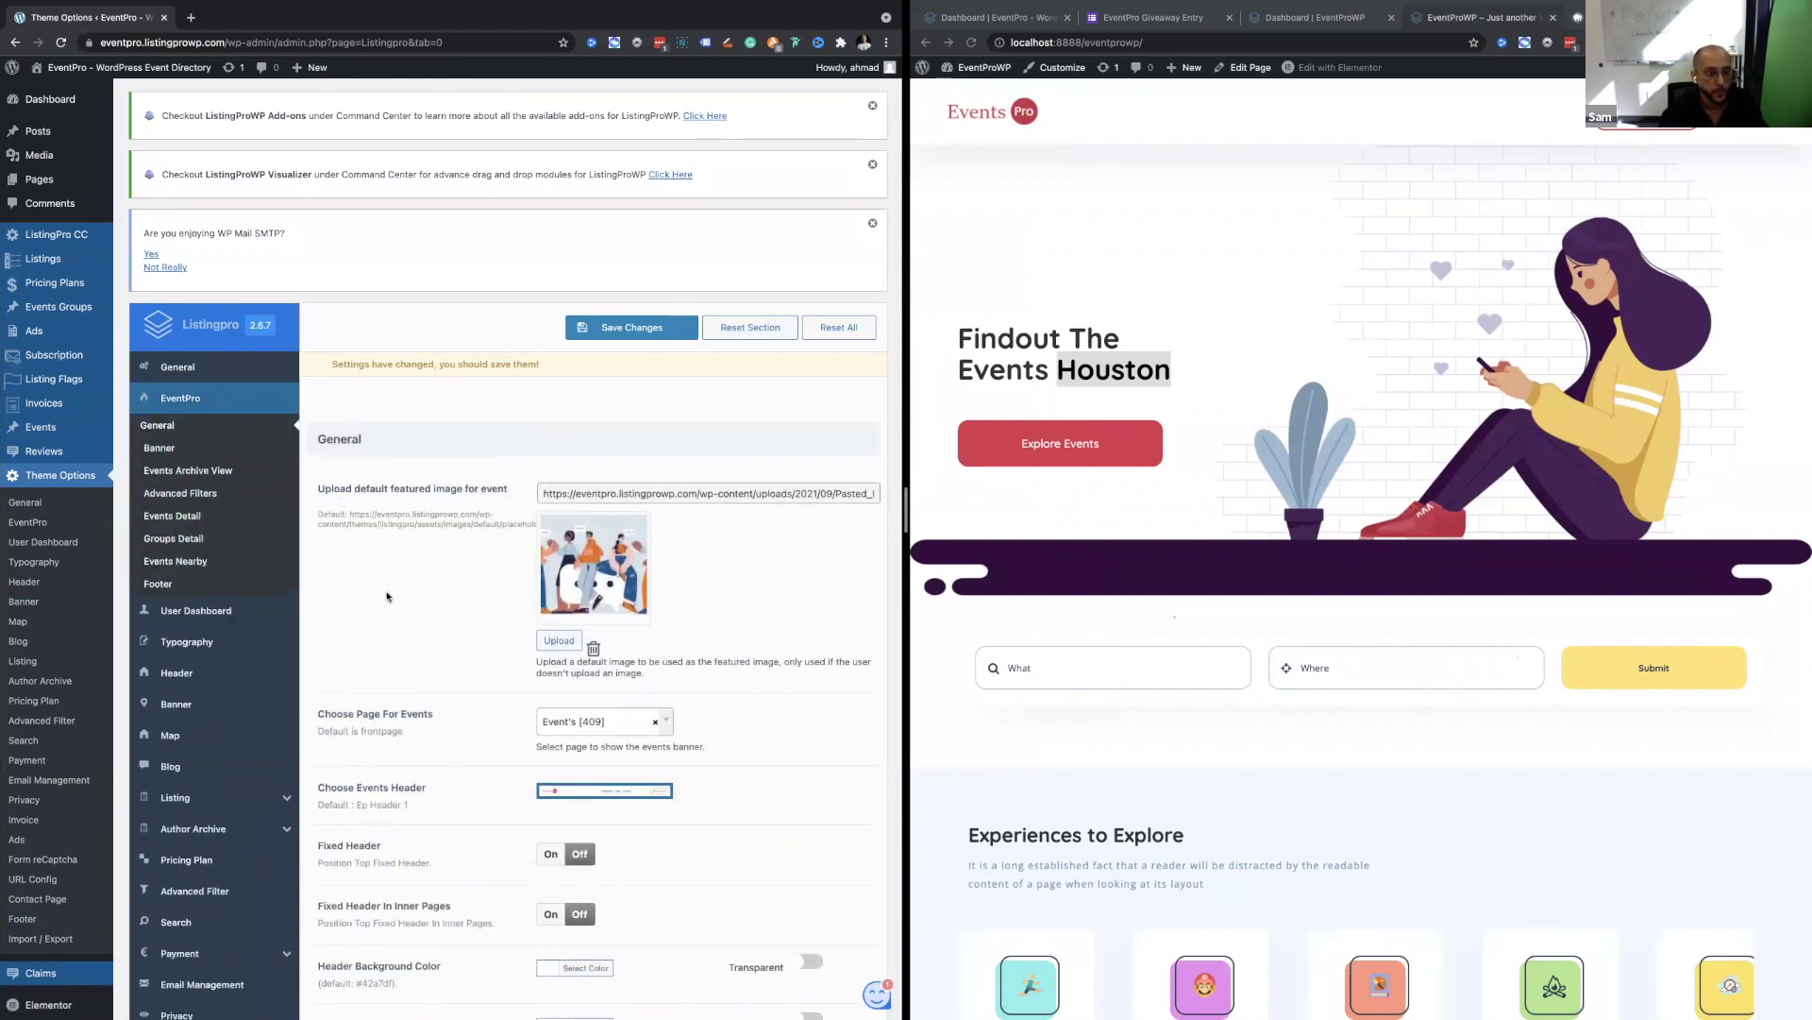
{"action": "scroll", "coordinate": [376, 627], "scroll_direction": "down", "scroll_amount": 3}
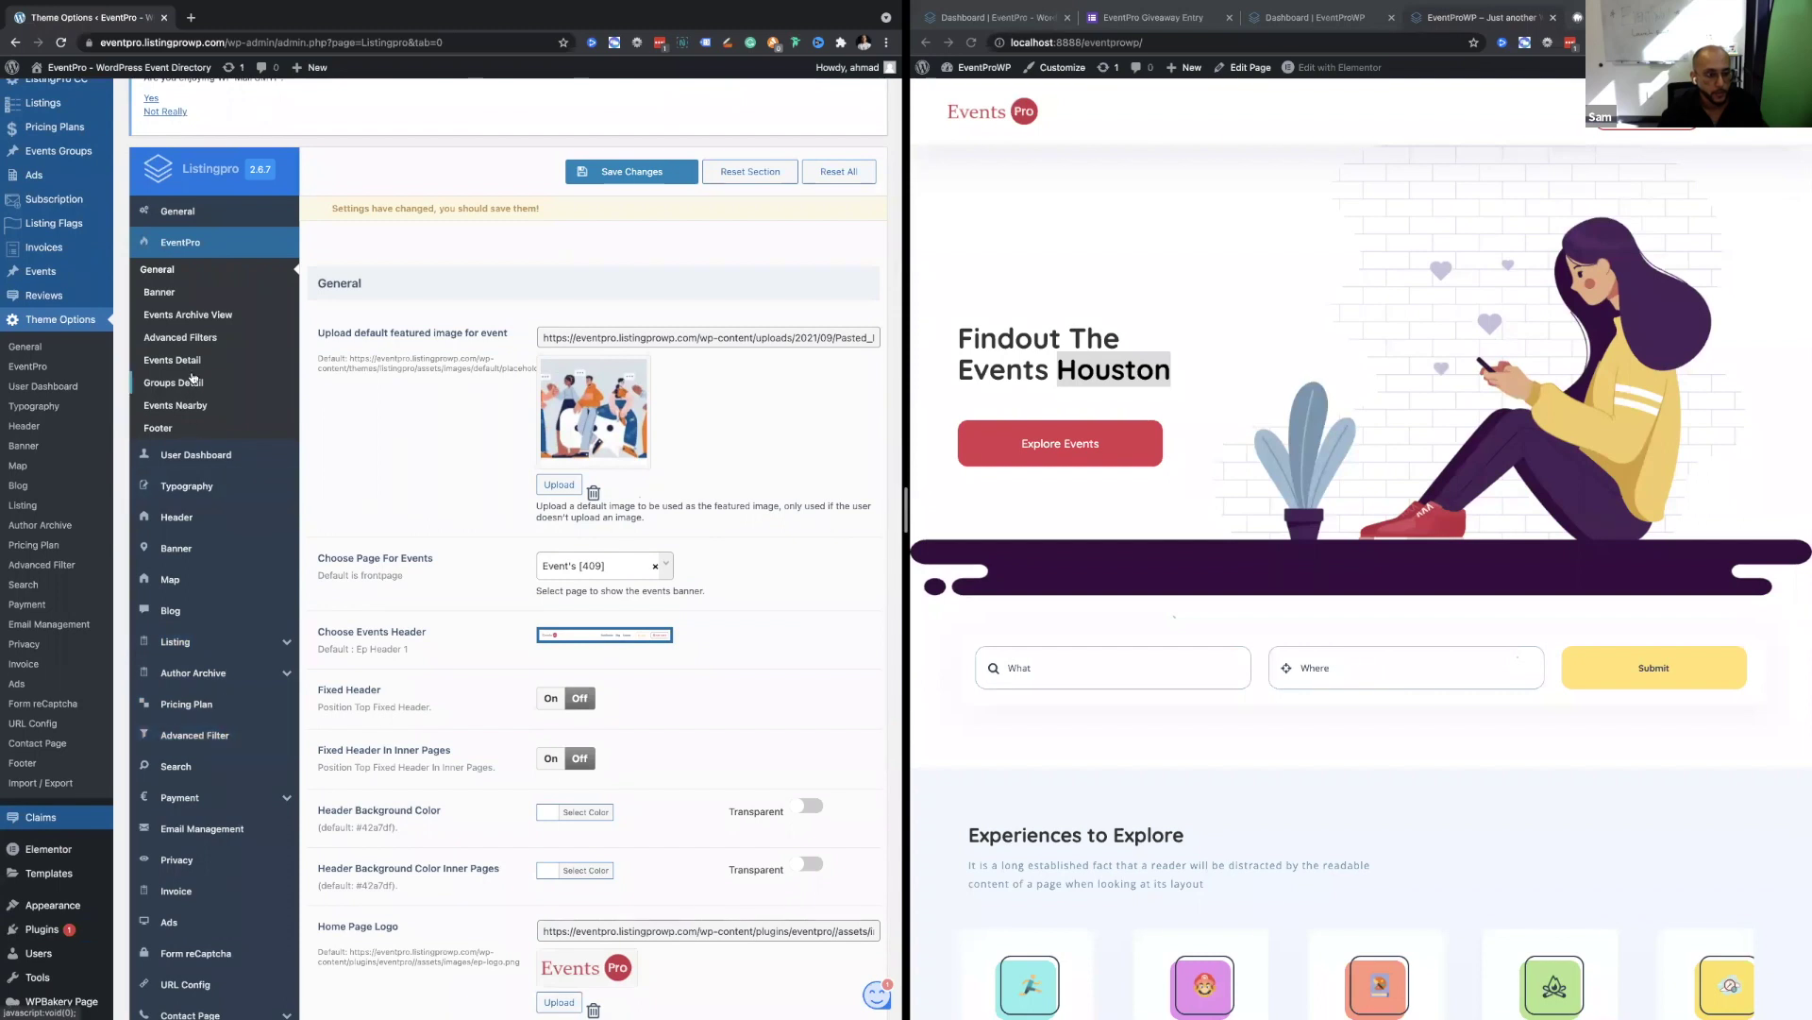
{"action": "scroll", "coordinate": [225, 726], "scroll_direction": "down", "scroll_amount": 1}
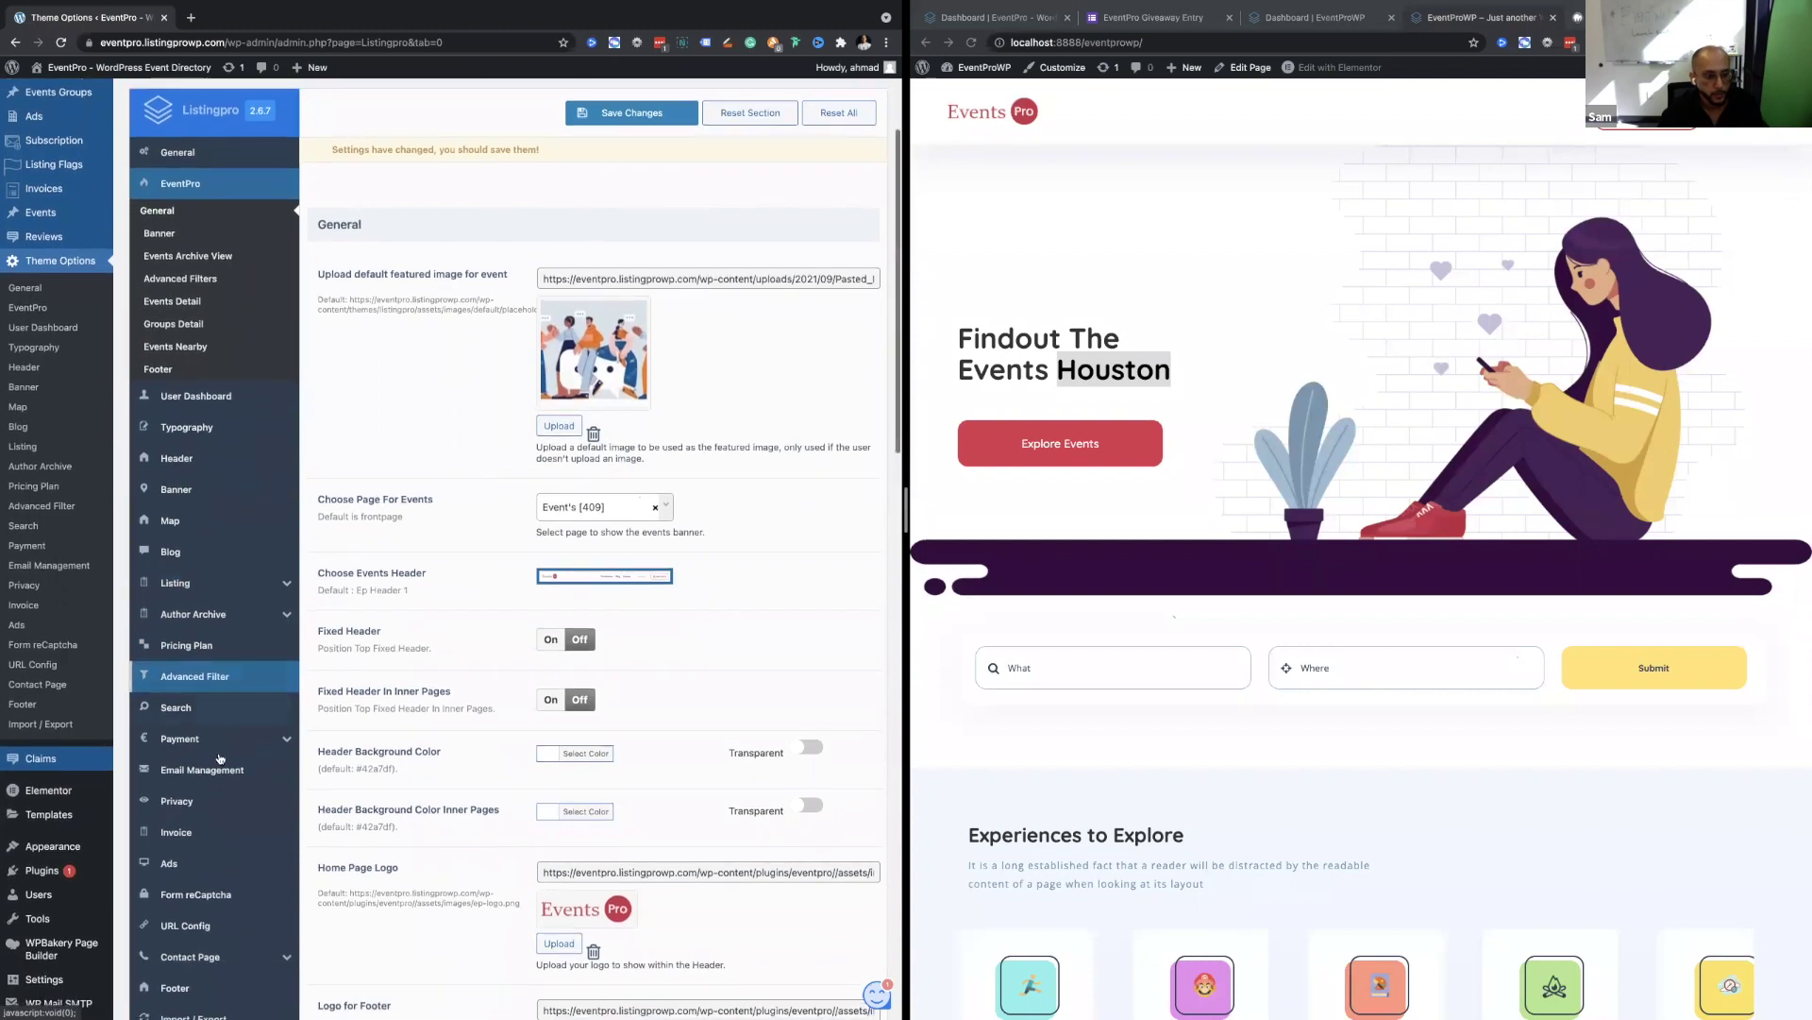
{"action": "left_click", "coordinate": [210, 738]}
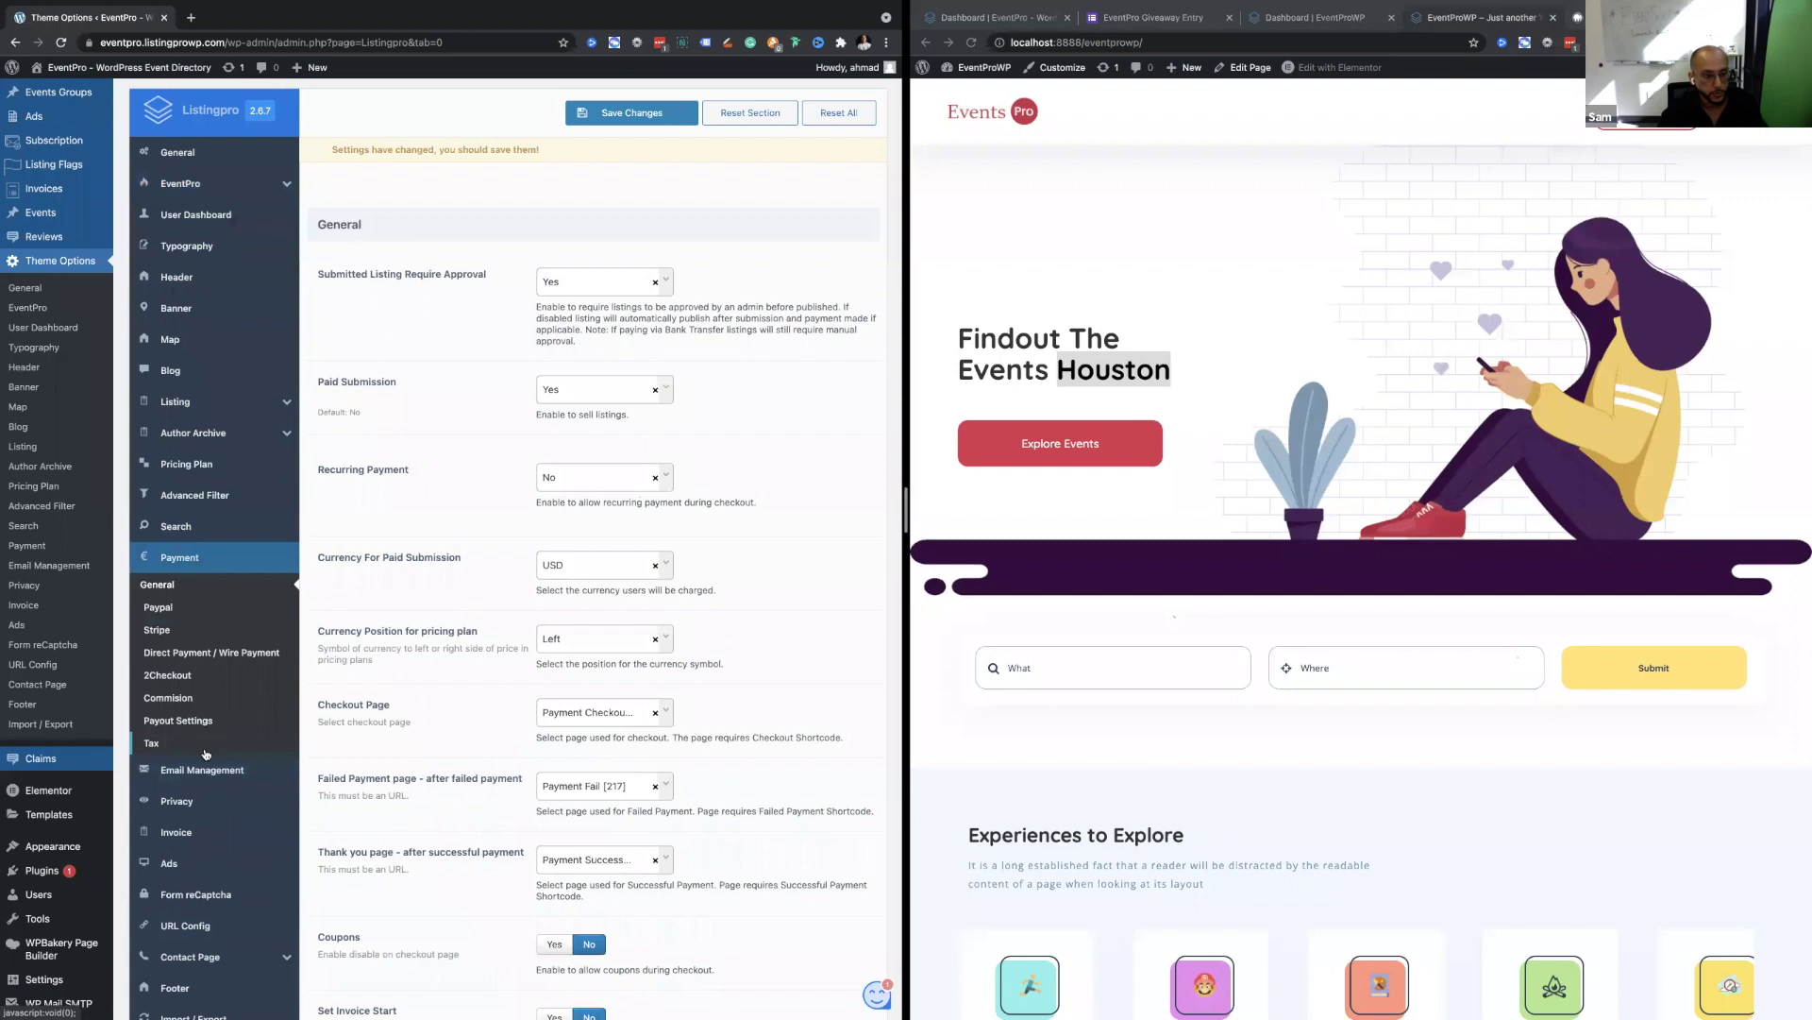
{"action": "left_click", "coordinate": [195, 723]}
{"action": "left_click", "coordinate": [170, 698]}
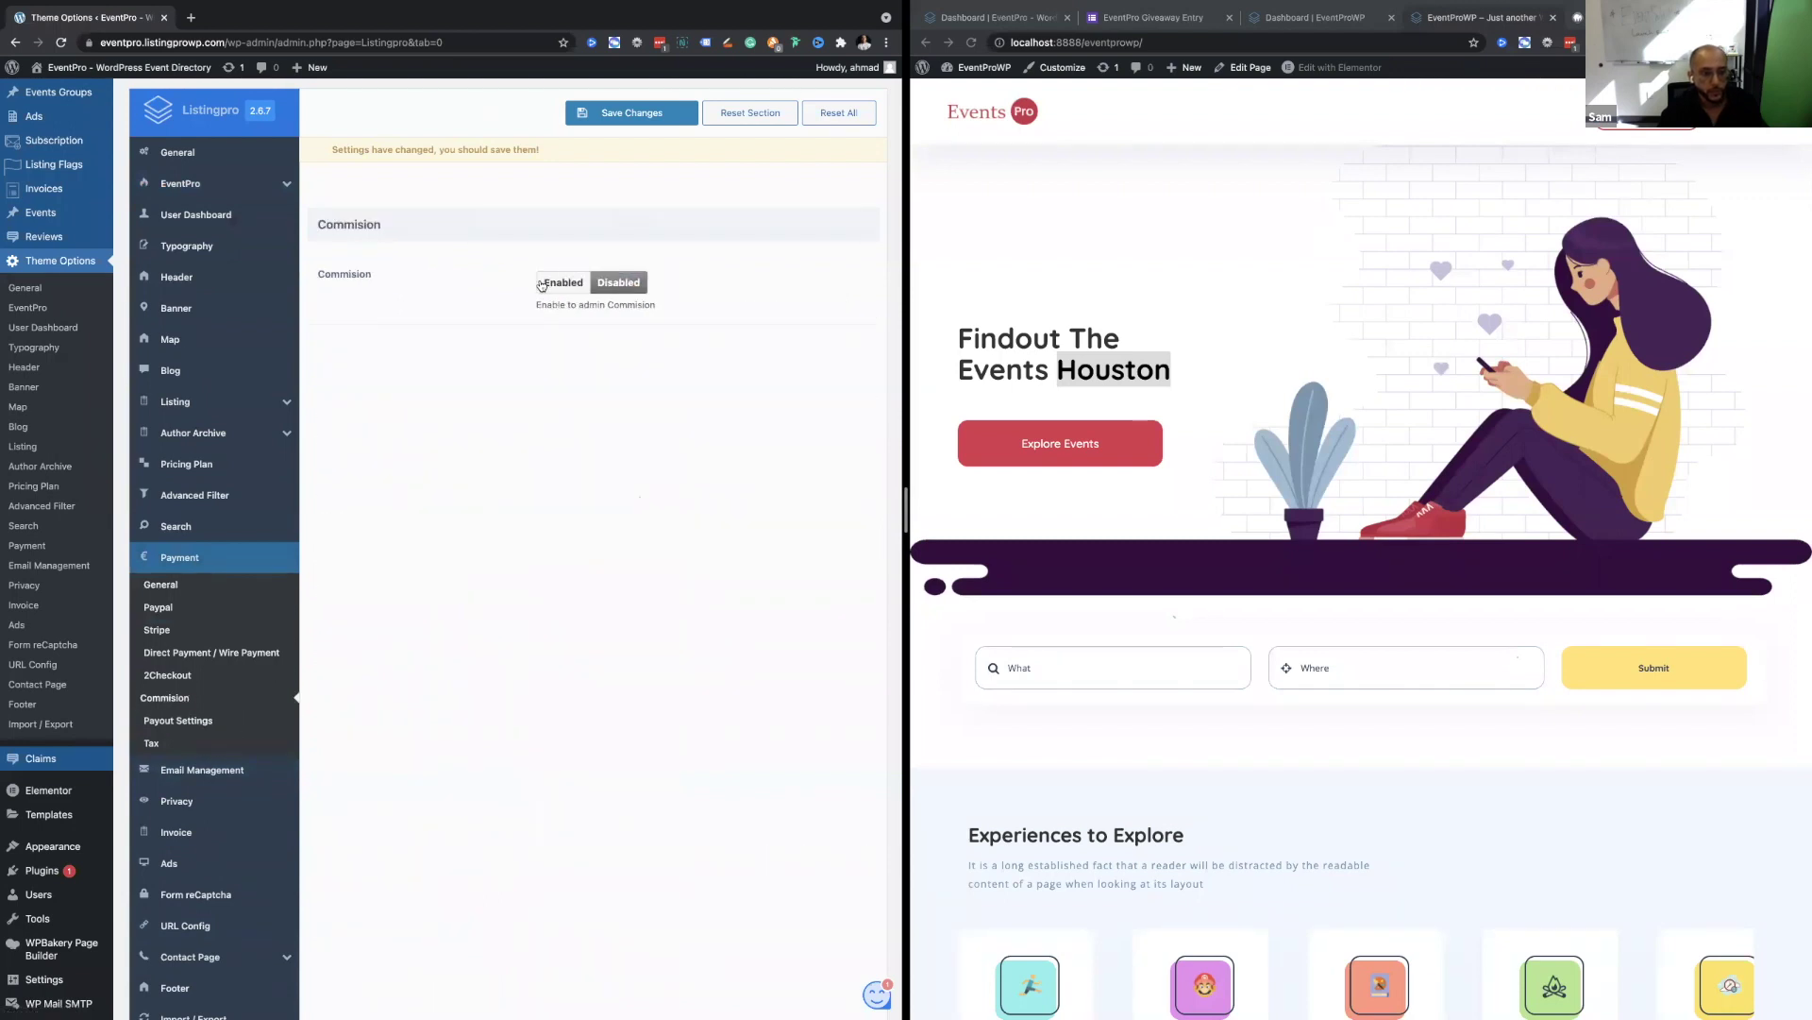
Enable admin commission, set Commision Percentage to 50, and save the changes.
{"action": "left_click", "coordinate": [564, 283]}
{"action": "double_click", "coordinate": [561, 351]}
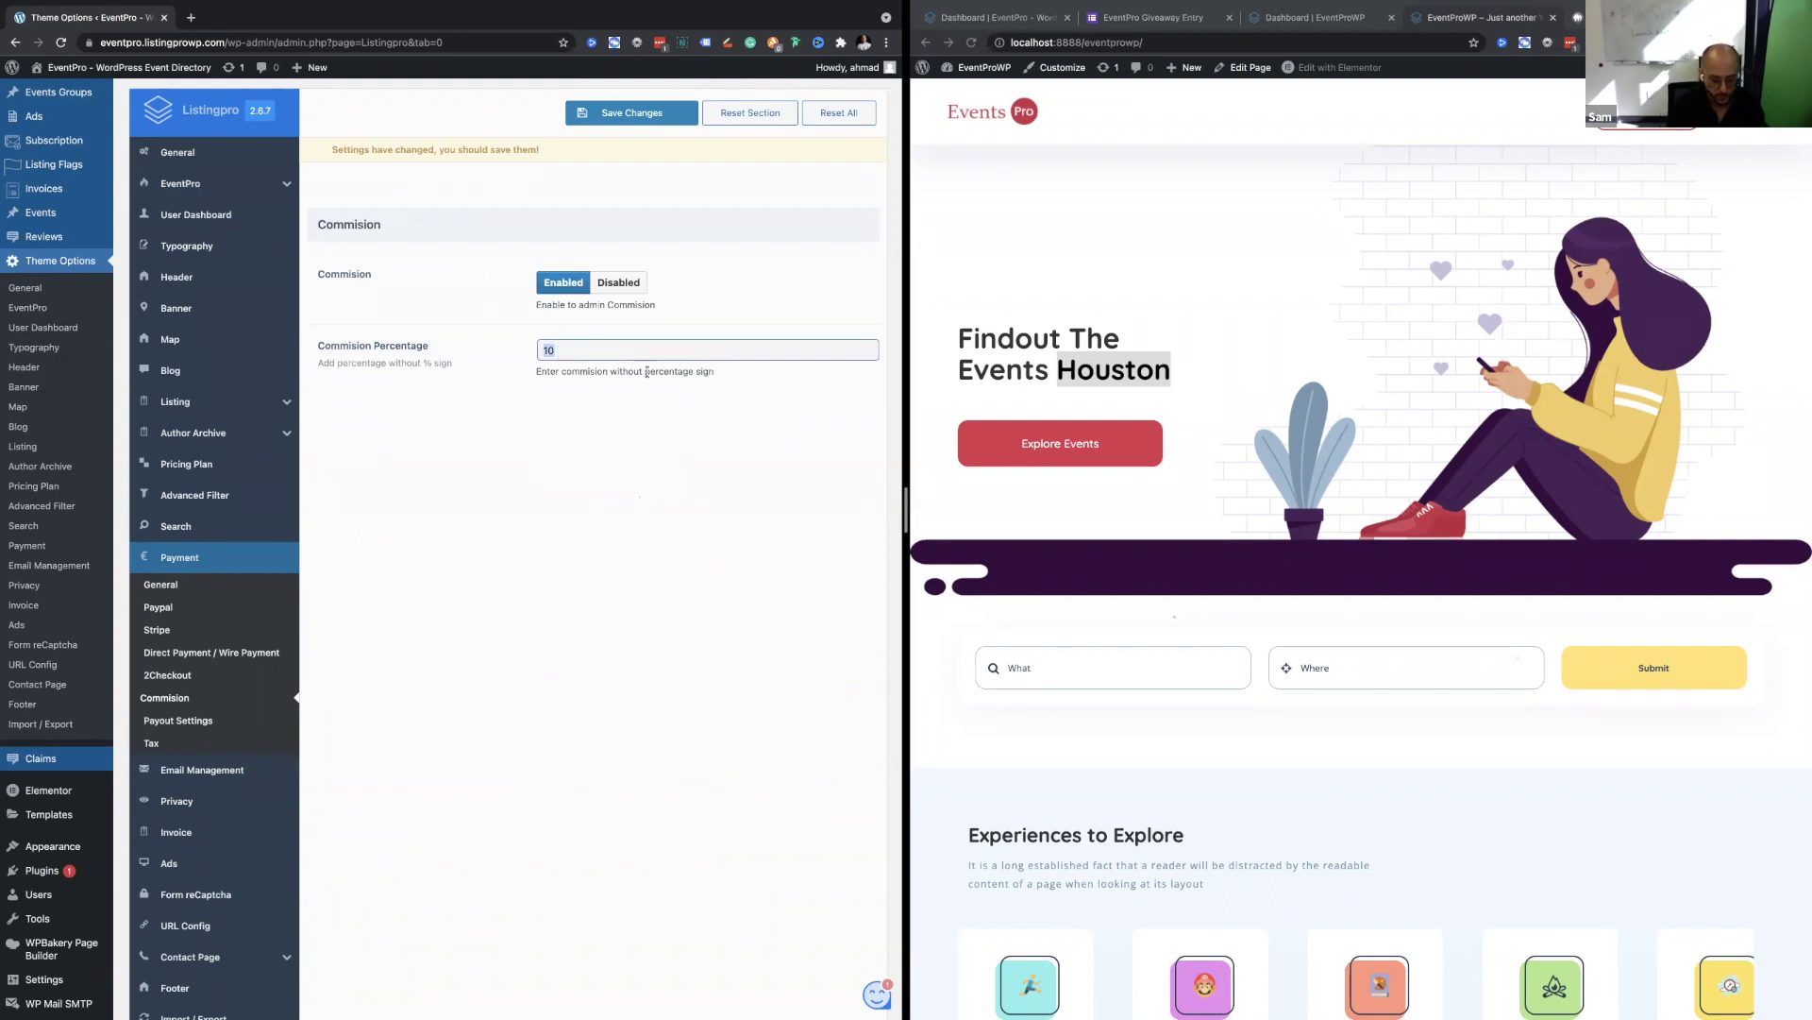
{"action": "type", "text": "0"}
{"action": "key", "text": "BackSpace"}
{"action": "type", "text": "50"}
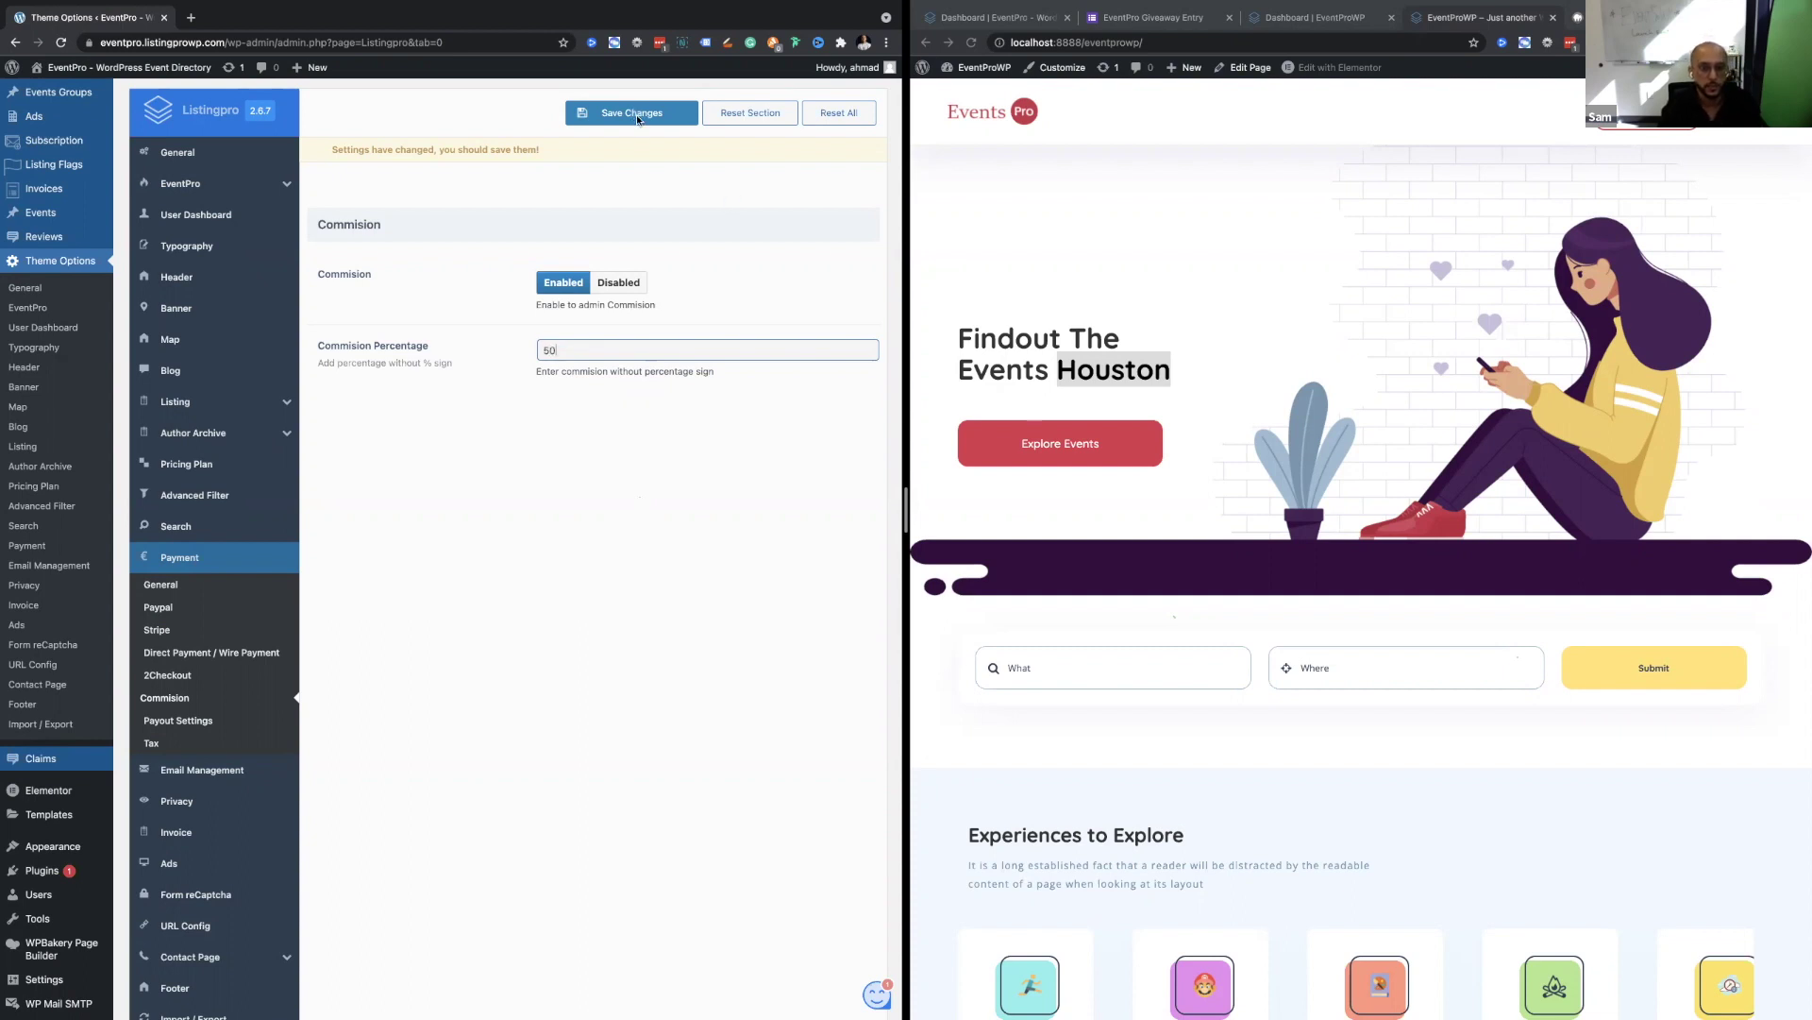
{"action": "left_click", "coordinate": [776, 769]}
{"action": "scroll", "coordinate": [628, 356], "scroll_direction": "up", "scroll_amount": 3}
{"action": "left_click", "coordinate": [628, 331]}
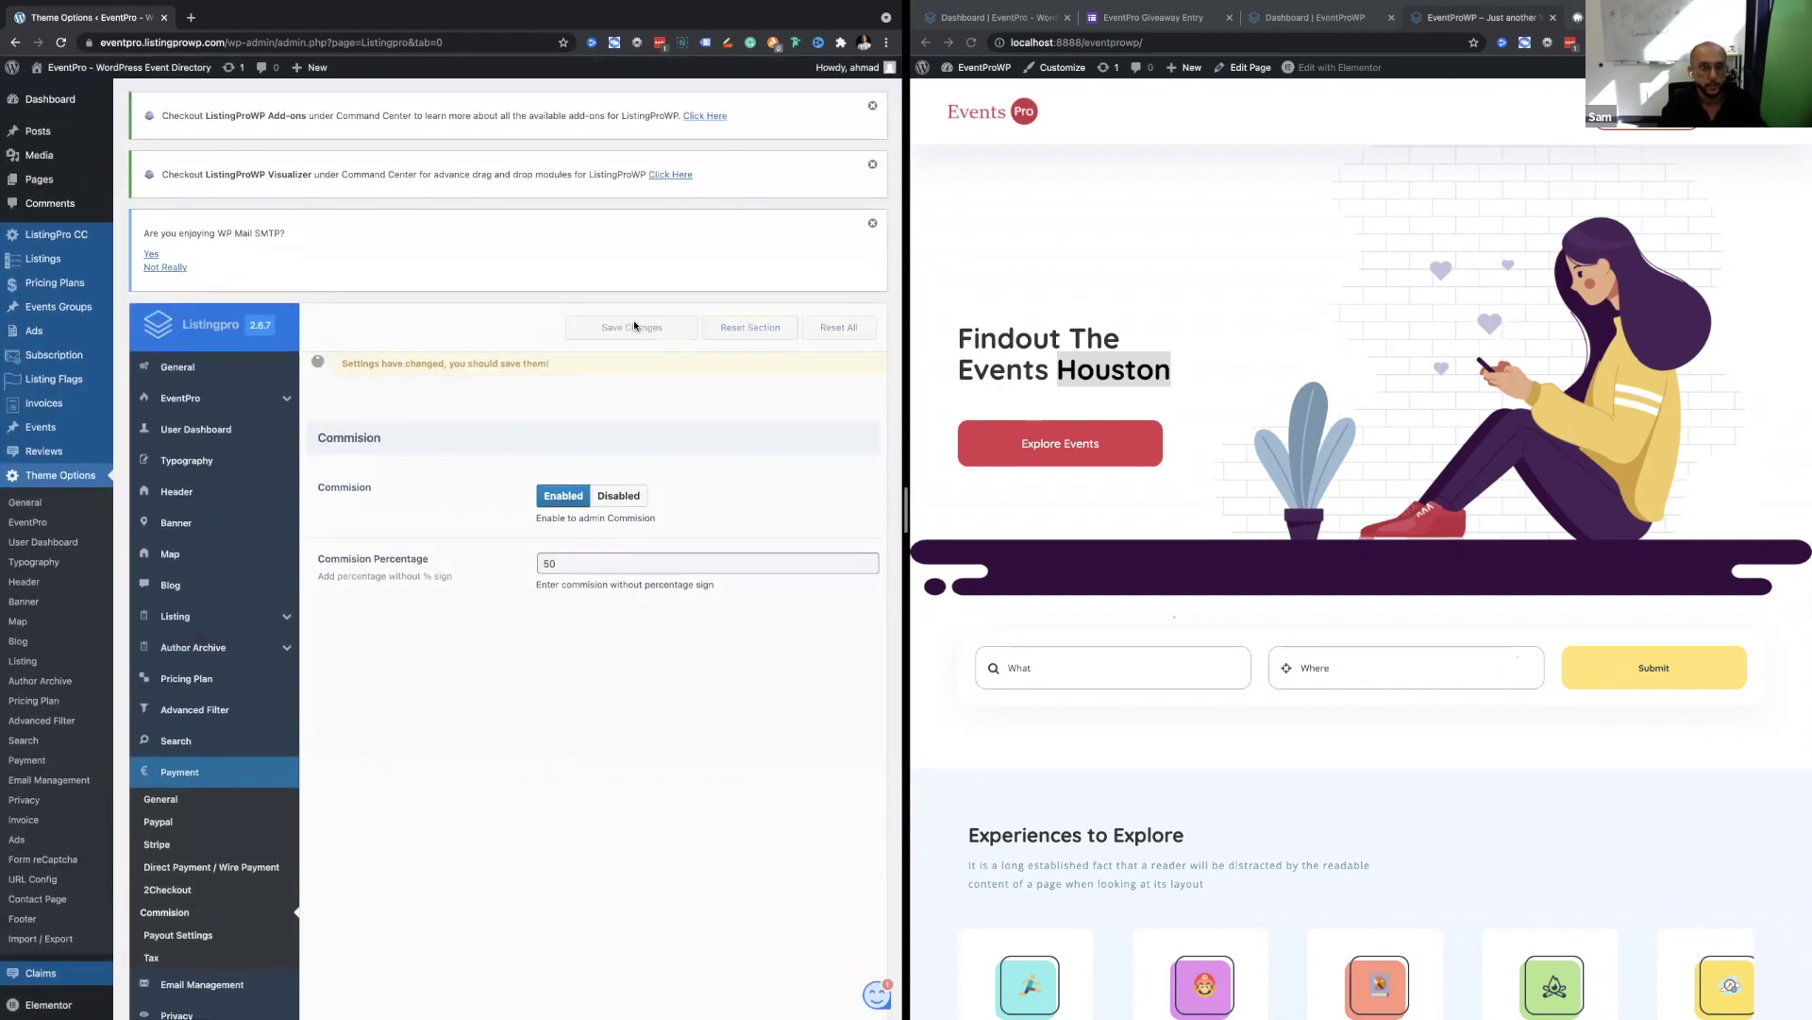
{"action": "scroll", "coordinate": [370, 616], "scroll_direction": "down", "scroll_amount": 1}
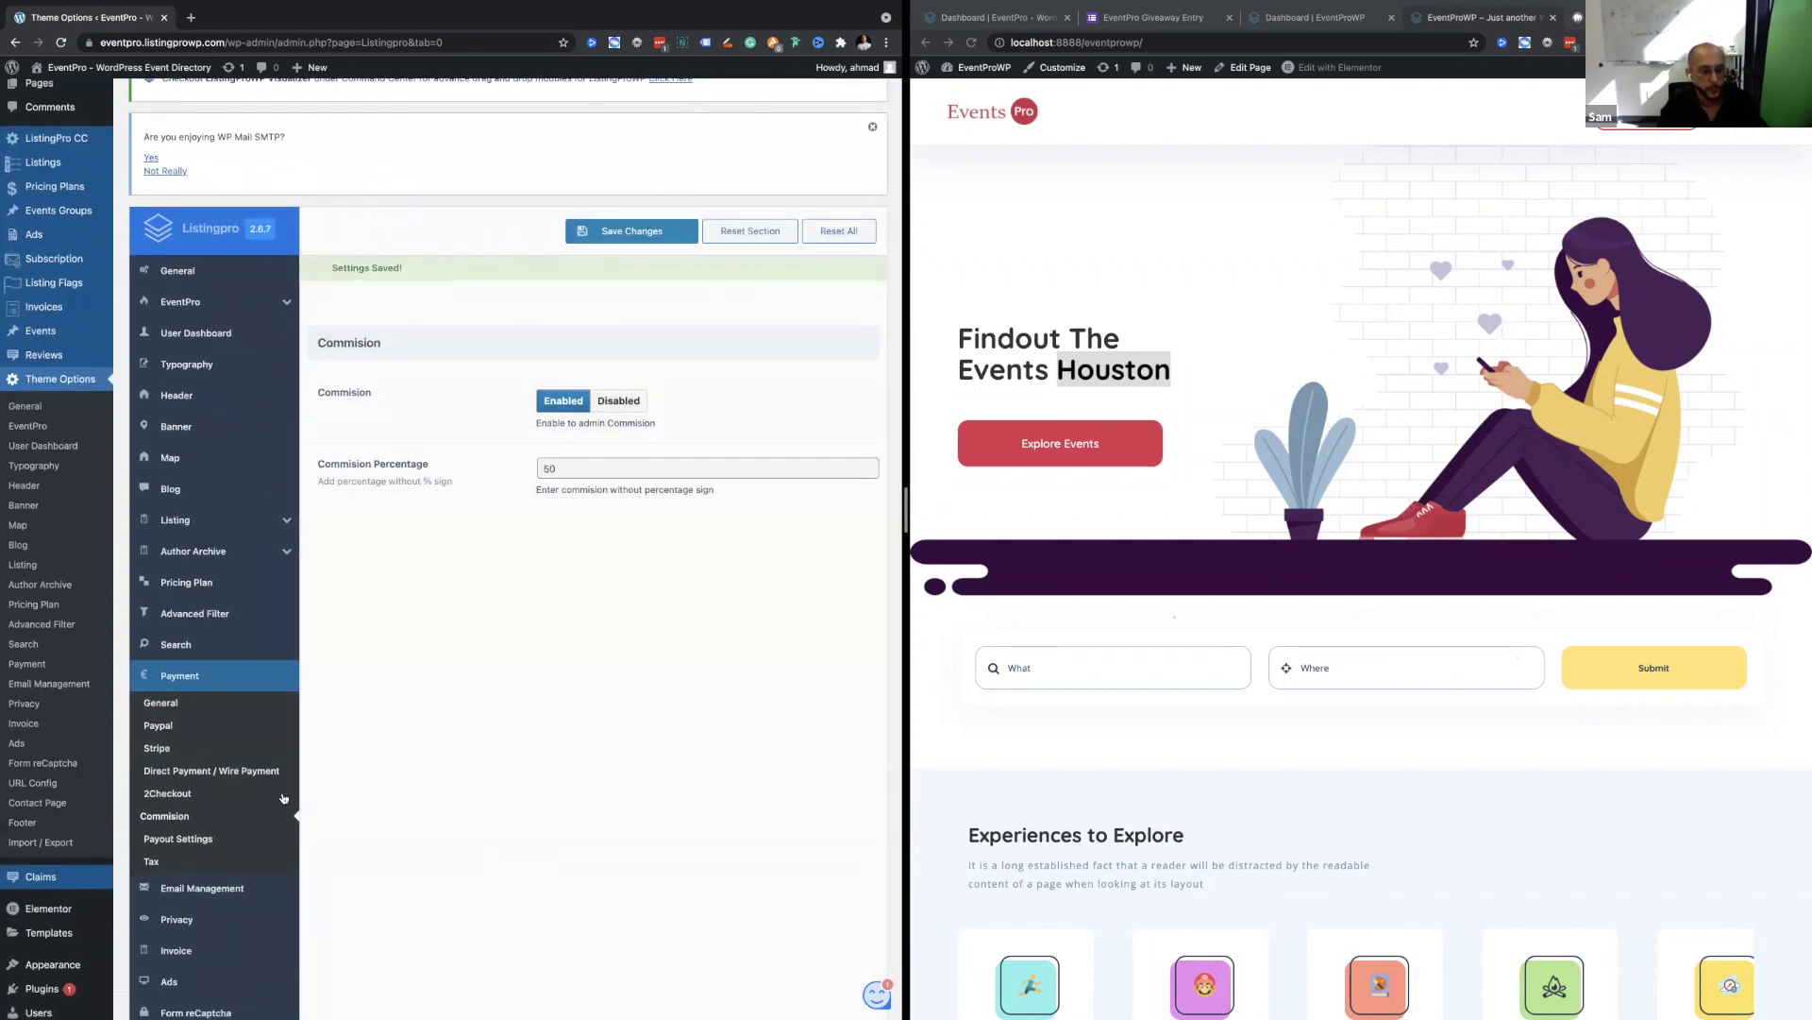
{"action": "scroll", "coordinate": [176, 815], "scroll_direction": "down", "scroll_amount": 1}
Open Payout Settings and confirm PayPal, Payoneer, Stripe, Bank Transfer and Other payouts are enabled.
{"action": "left_click", "coordinate": [174, 744]}
{"action": "scroll", "coordinate": [408, 626], "scroll_direction": "up", "scroll_amount": 1}
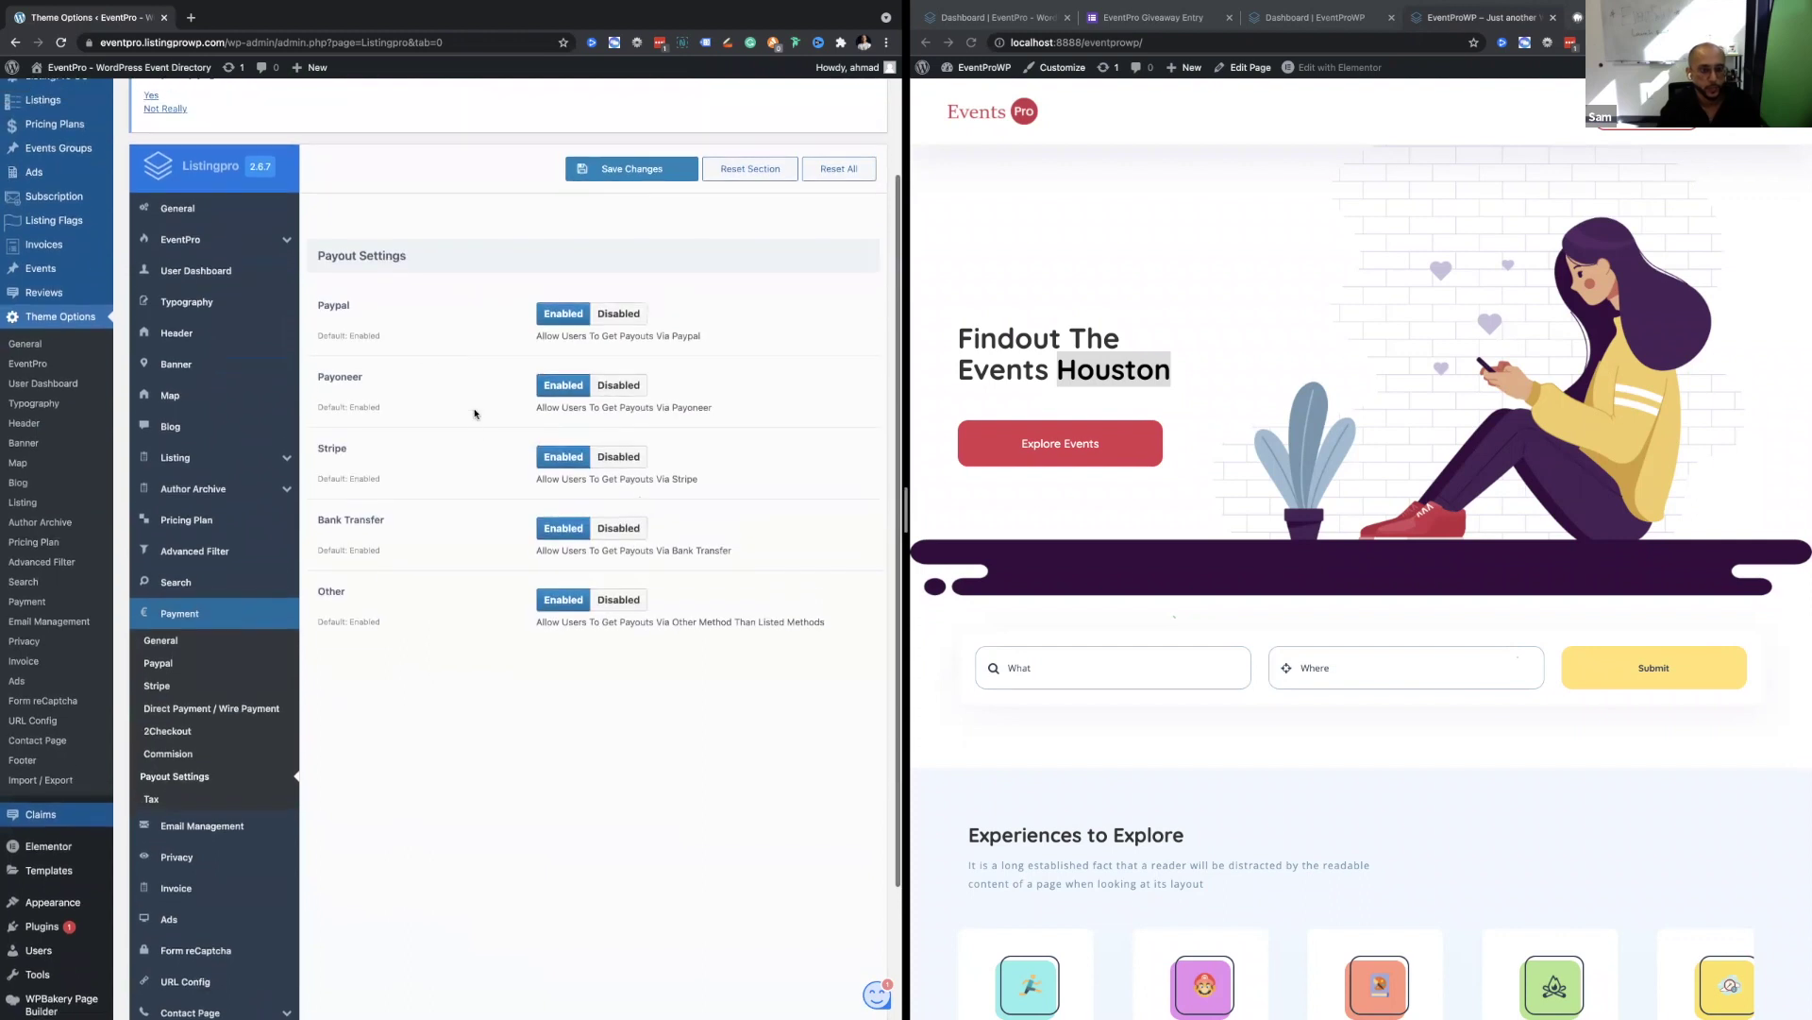
{"action": "scroll", "coordinate": [351, 302], "scroll_direction": "up", "scroll_amount": 1}
{"action": "scroll", "coordinate": [351, 300], "scroll_direction": "up", "scroll_amount": 2}
{"action": "scroll", "coordinate": [351, 300], "scroll_direction": "down", "scroll_amount": 1}
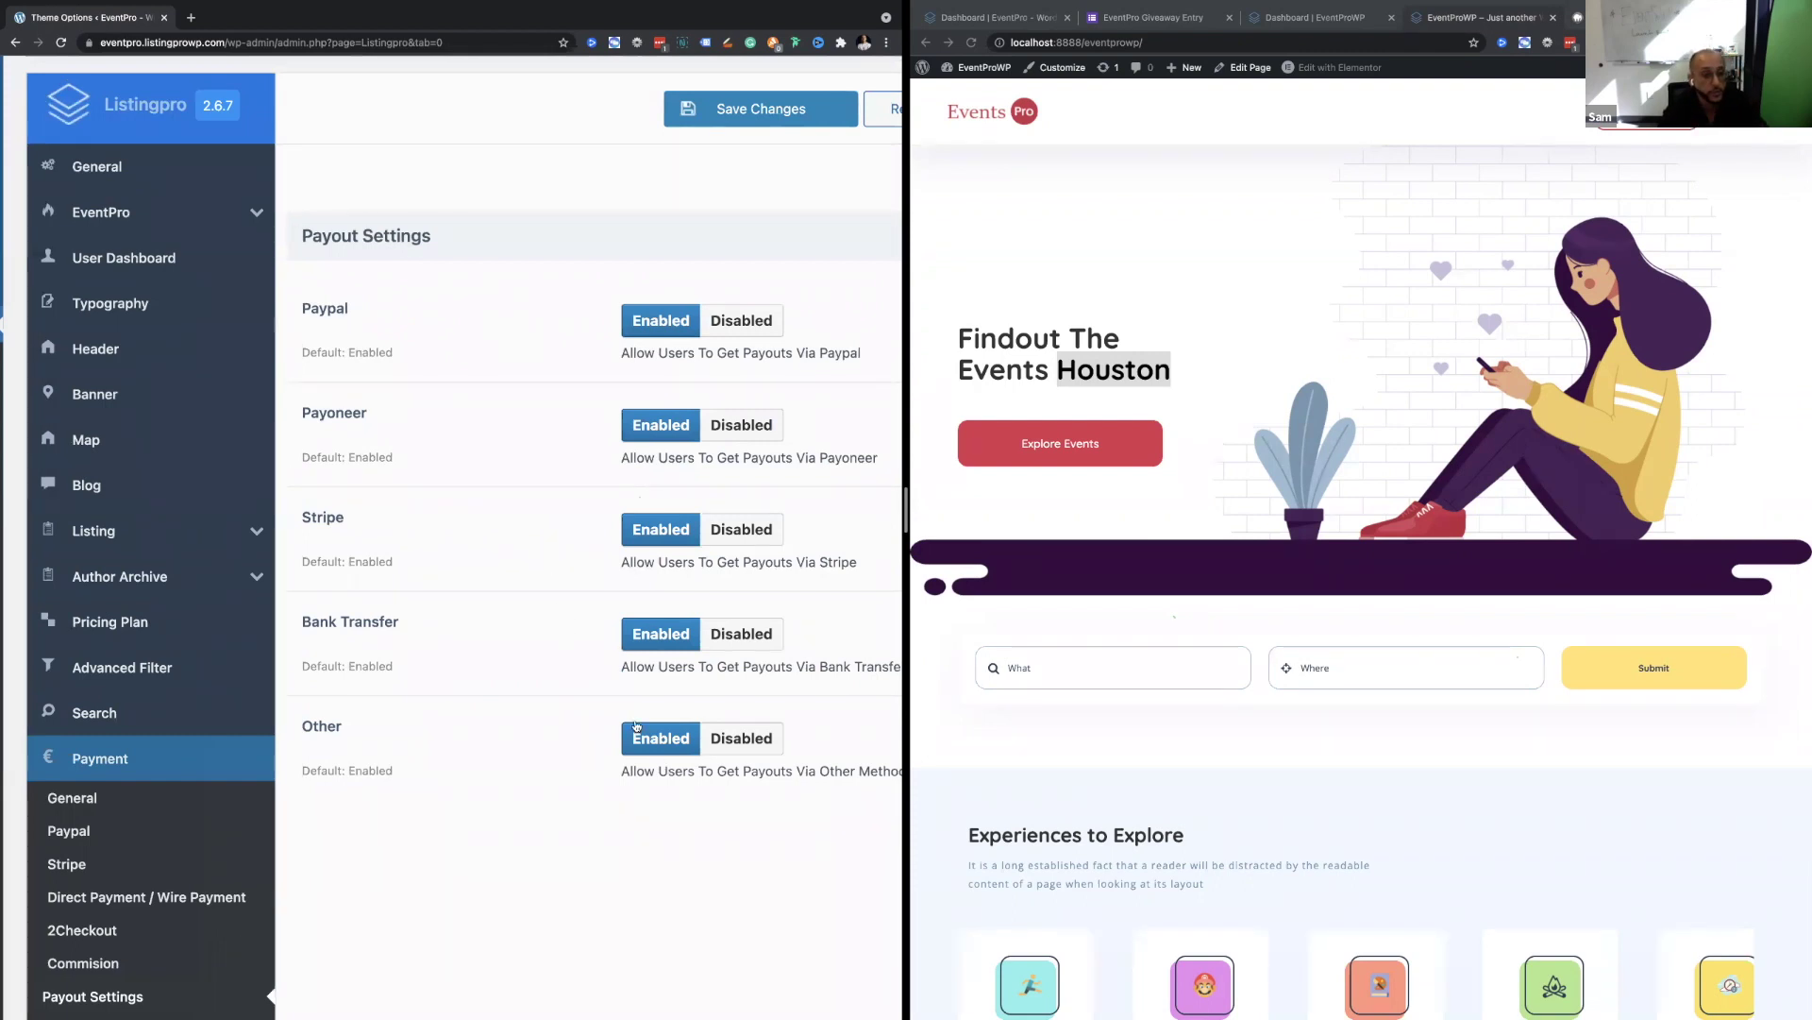
Switch to another desktop, then return to the admin window at normal zoom.
{"action": "key", "text": "ctrl+Left"}
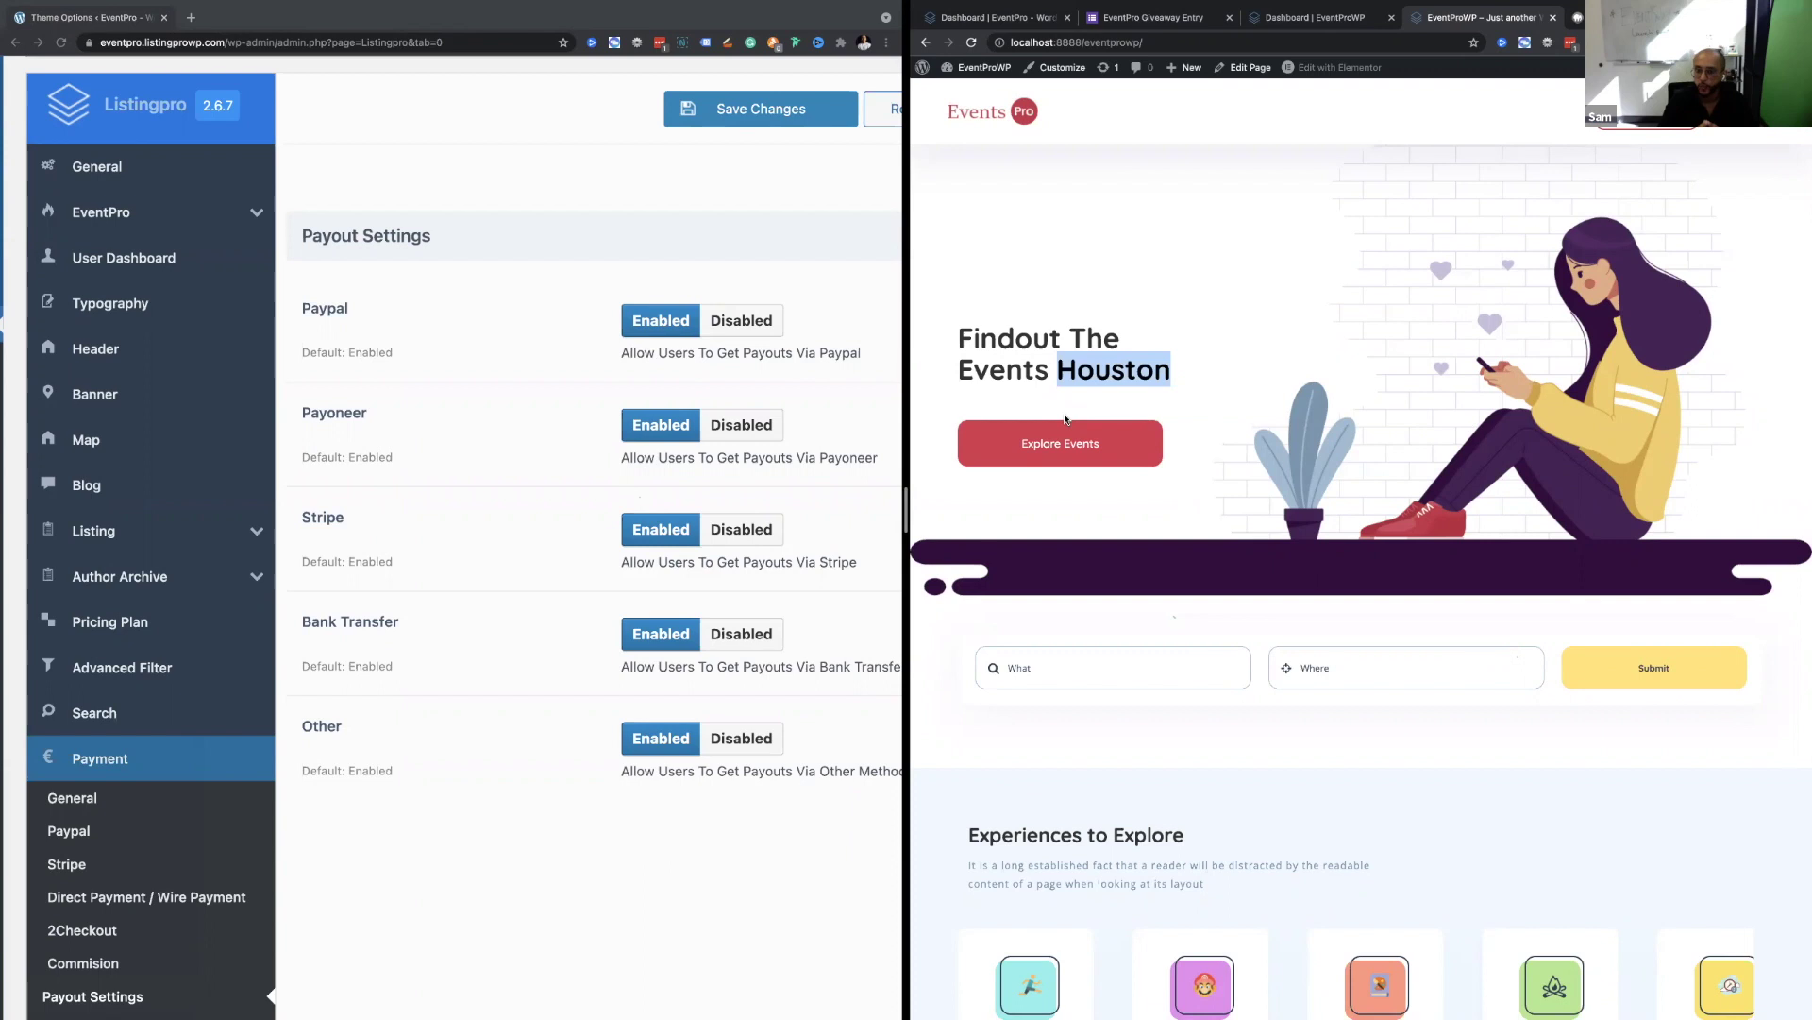
{"action": "left_click", "coordinate": [424, 370]}
{"action": "key", "text": "super+0"}
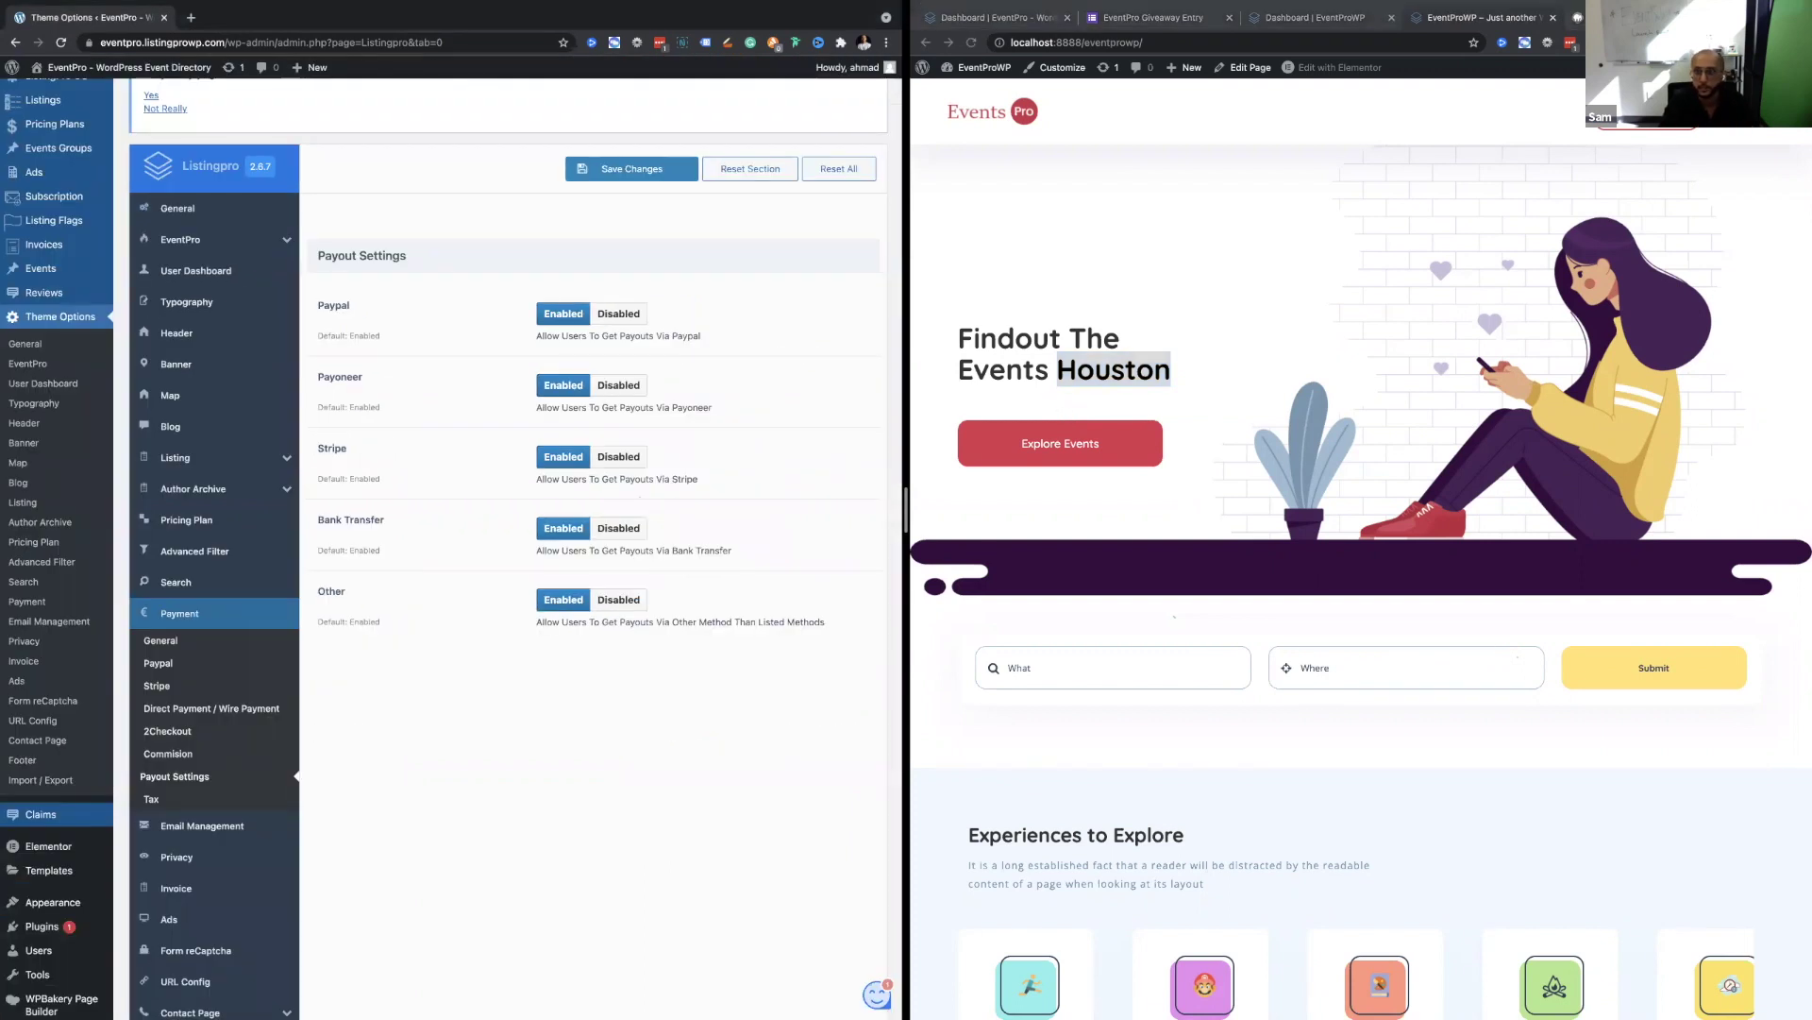
Go to My Earnings in the front-end dashboard and highlight the $216 current balance.
{"action": "left_click", "coordinate": [1648, 121]}
{"action": "left_click", "coordinate": [1690, 153]}
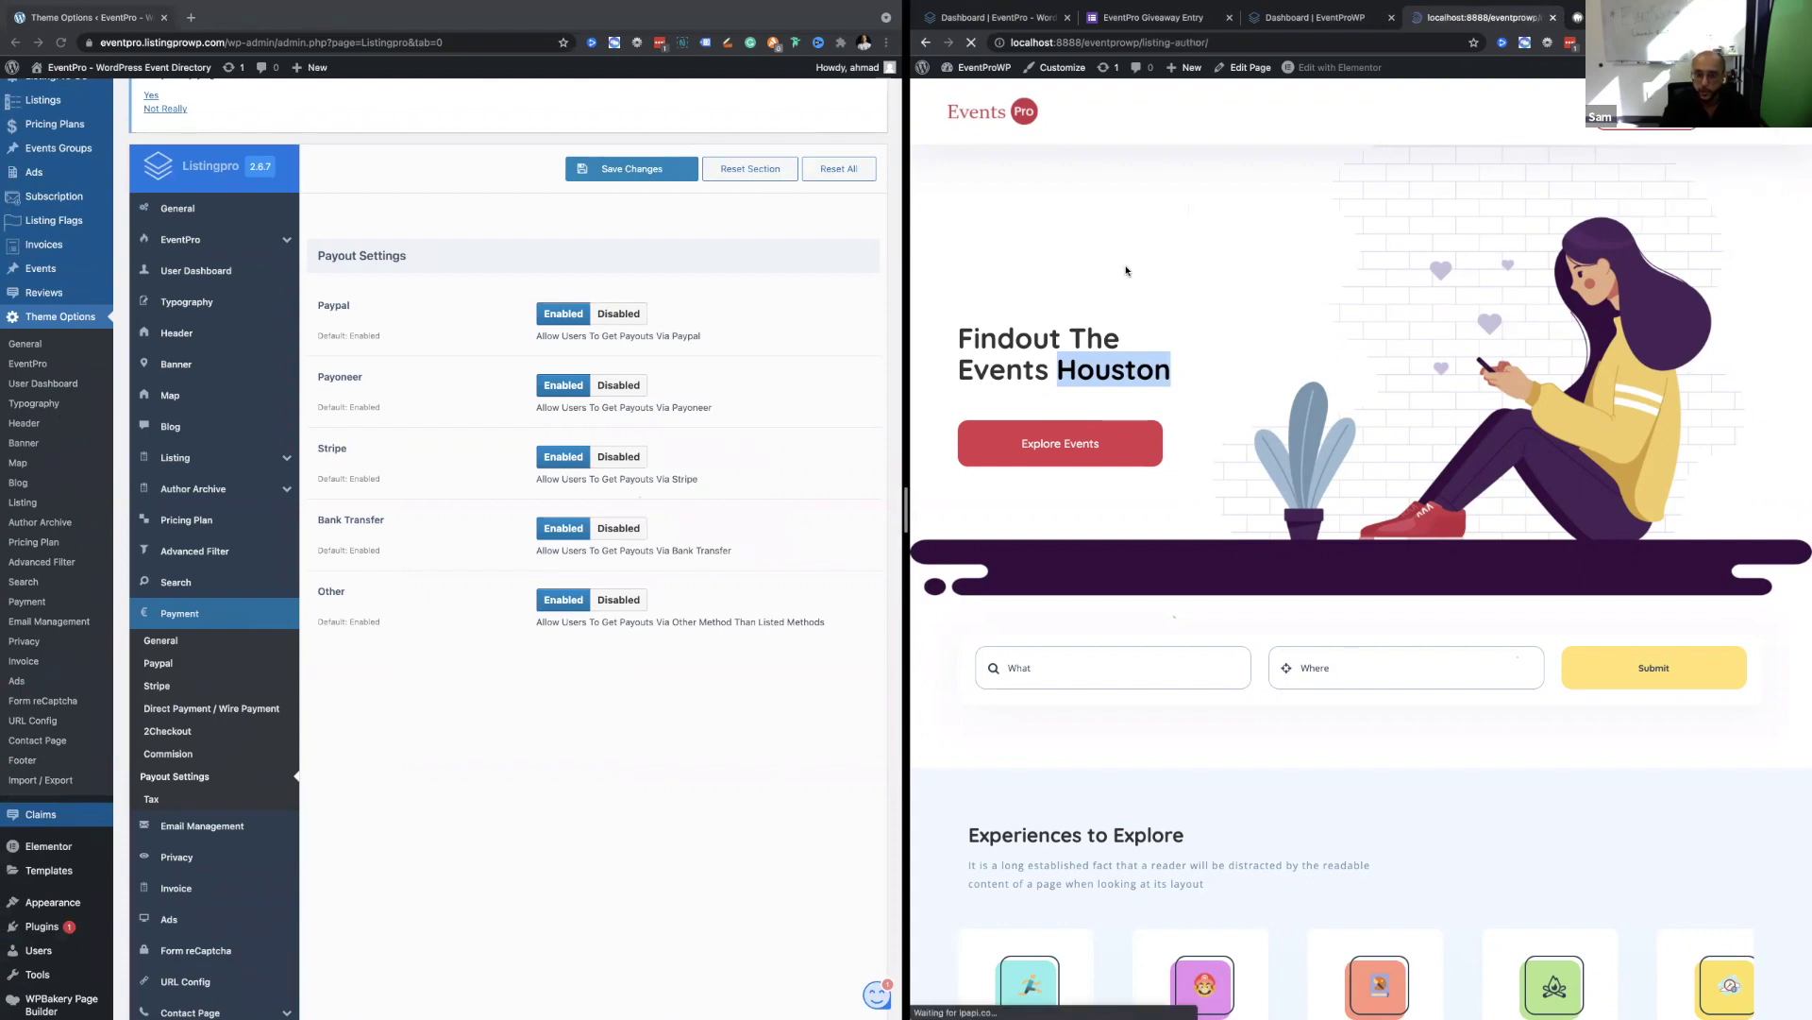
{"action": "left_click", "coordinate": [980, 260]}
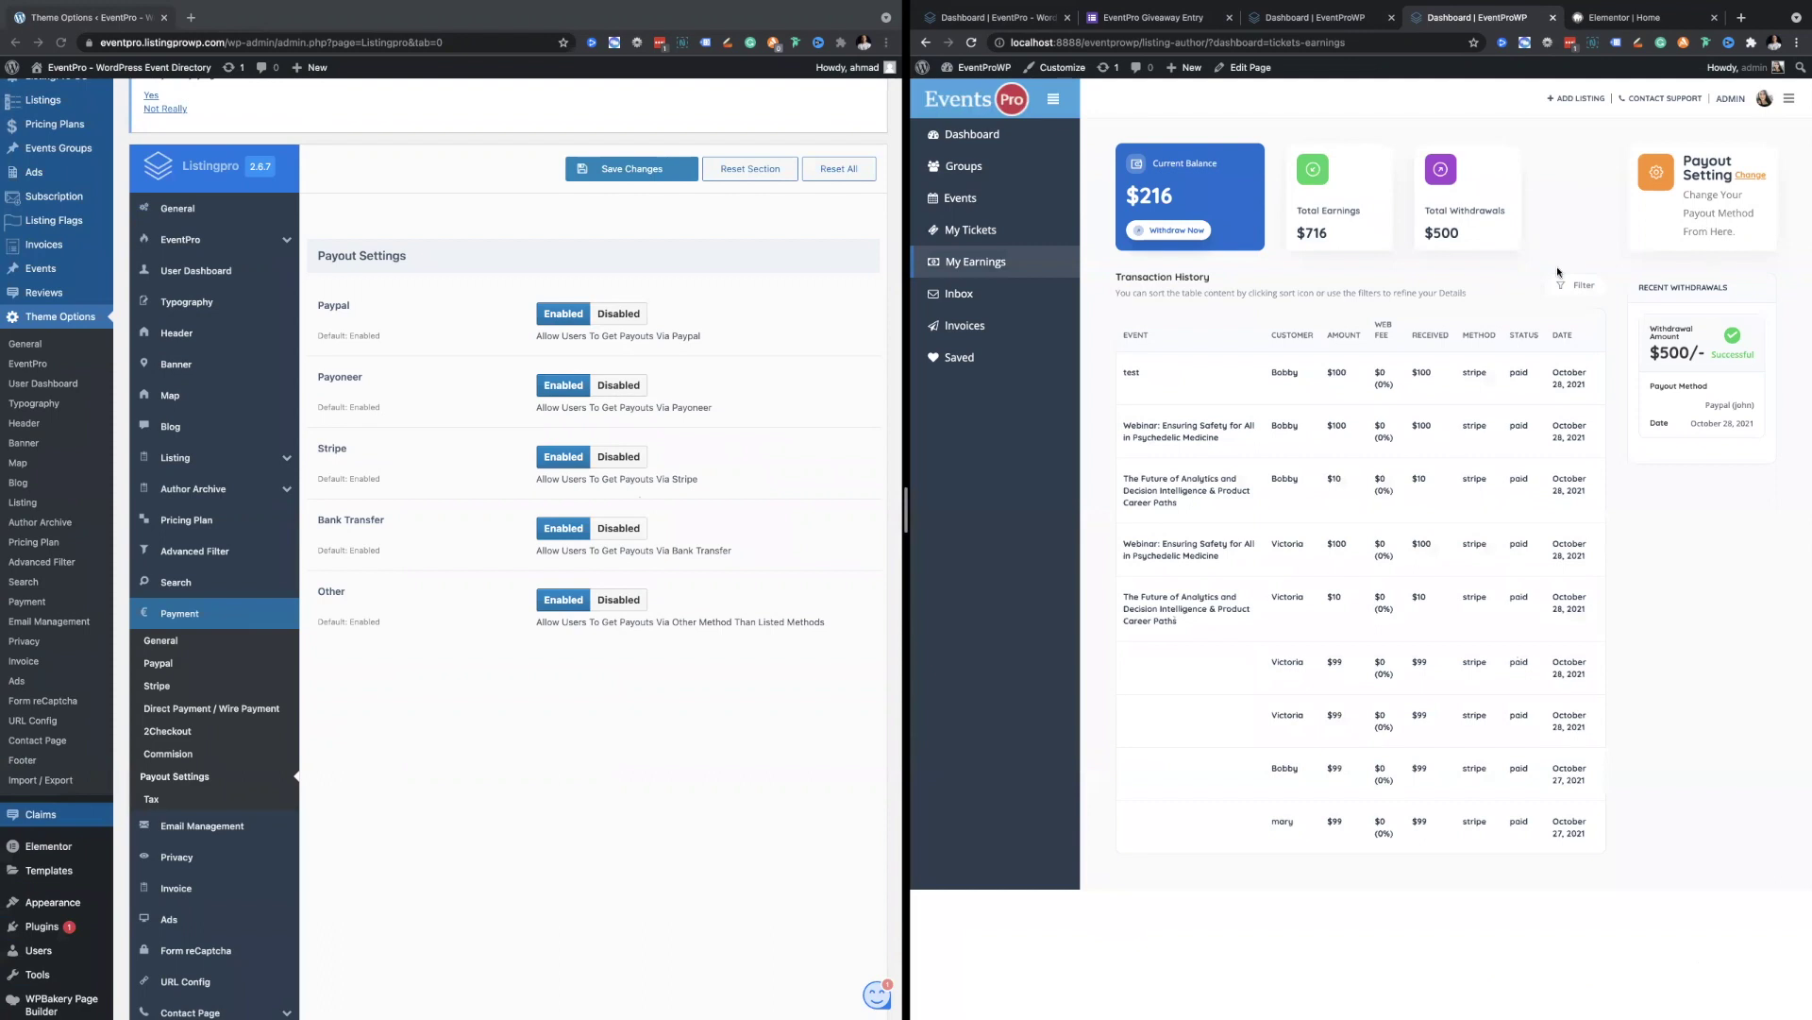
{"action": "double_click", "coordinate": [1157, 197]}
{"action": "scroll", "coordinate": [1159, 201], "scroll_direction": "up", "scroll_amount": 5}
{"action": "scroll", "coordinate": [1159, 199], "scroll_direction": "down", "scroll_amount": 5}
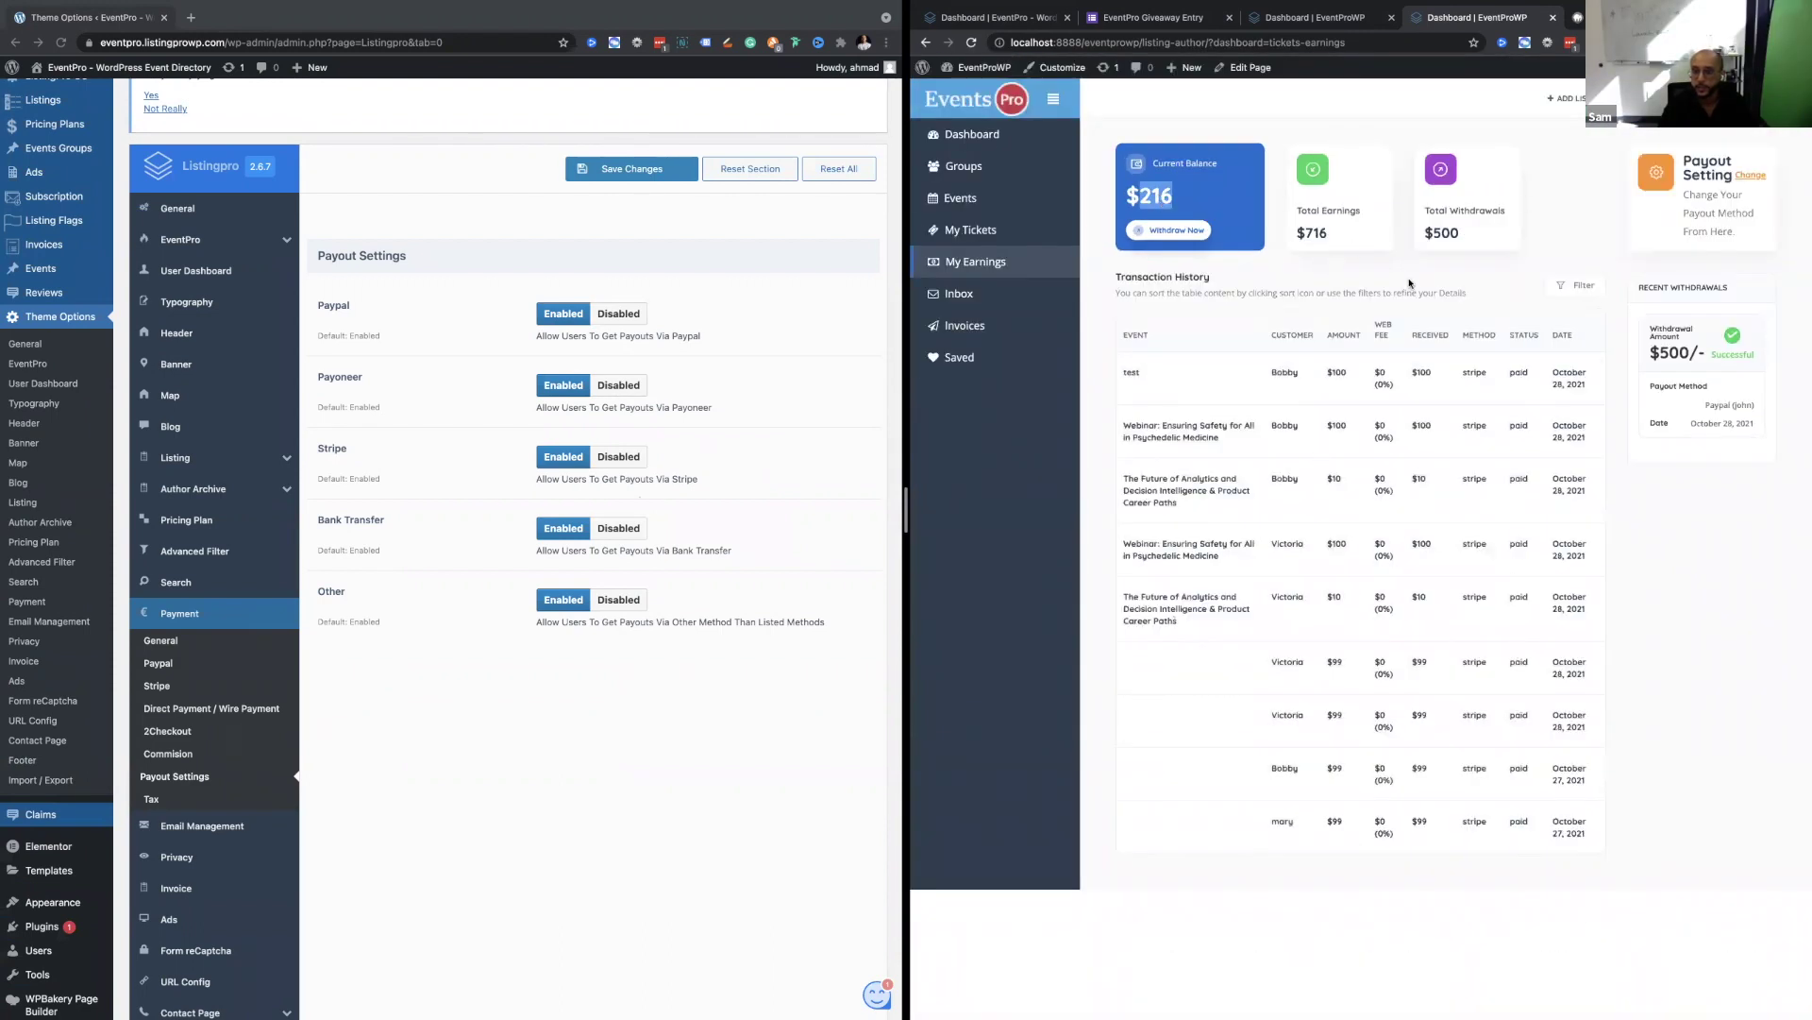
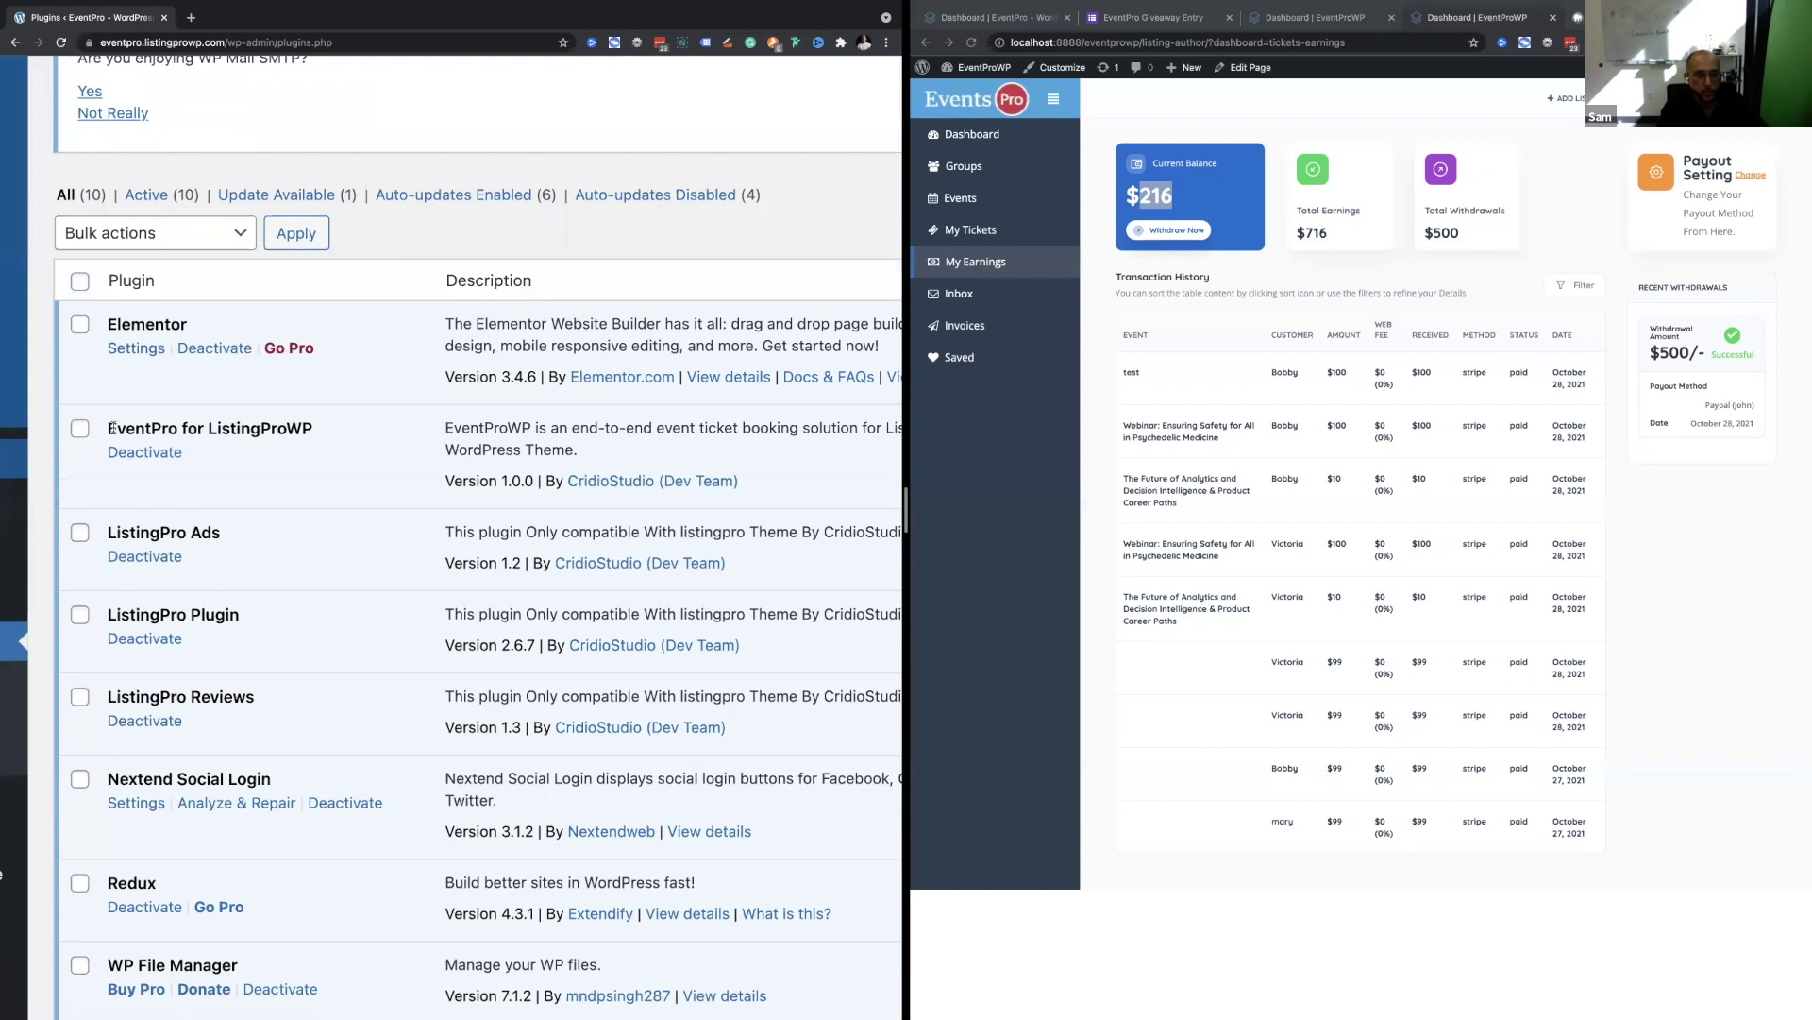
Reset the Plugins page to normal zoom and preview the admin sidebar submenus.
{"action": "key", "text": "ctrl+0"}
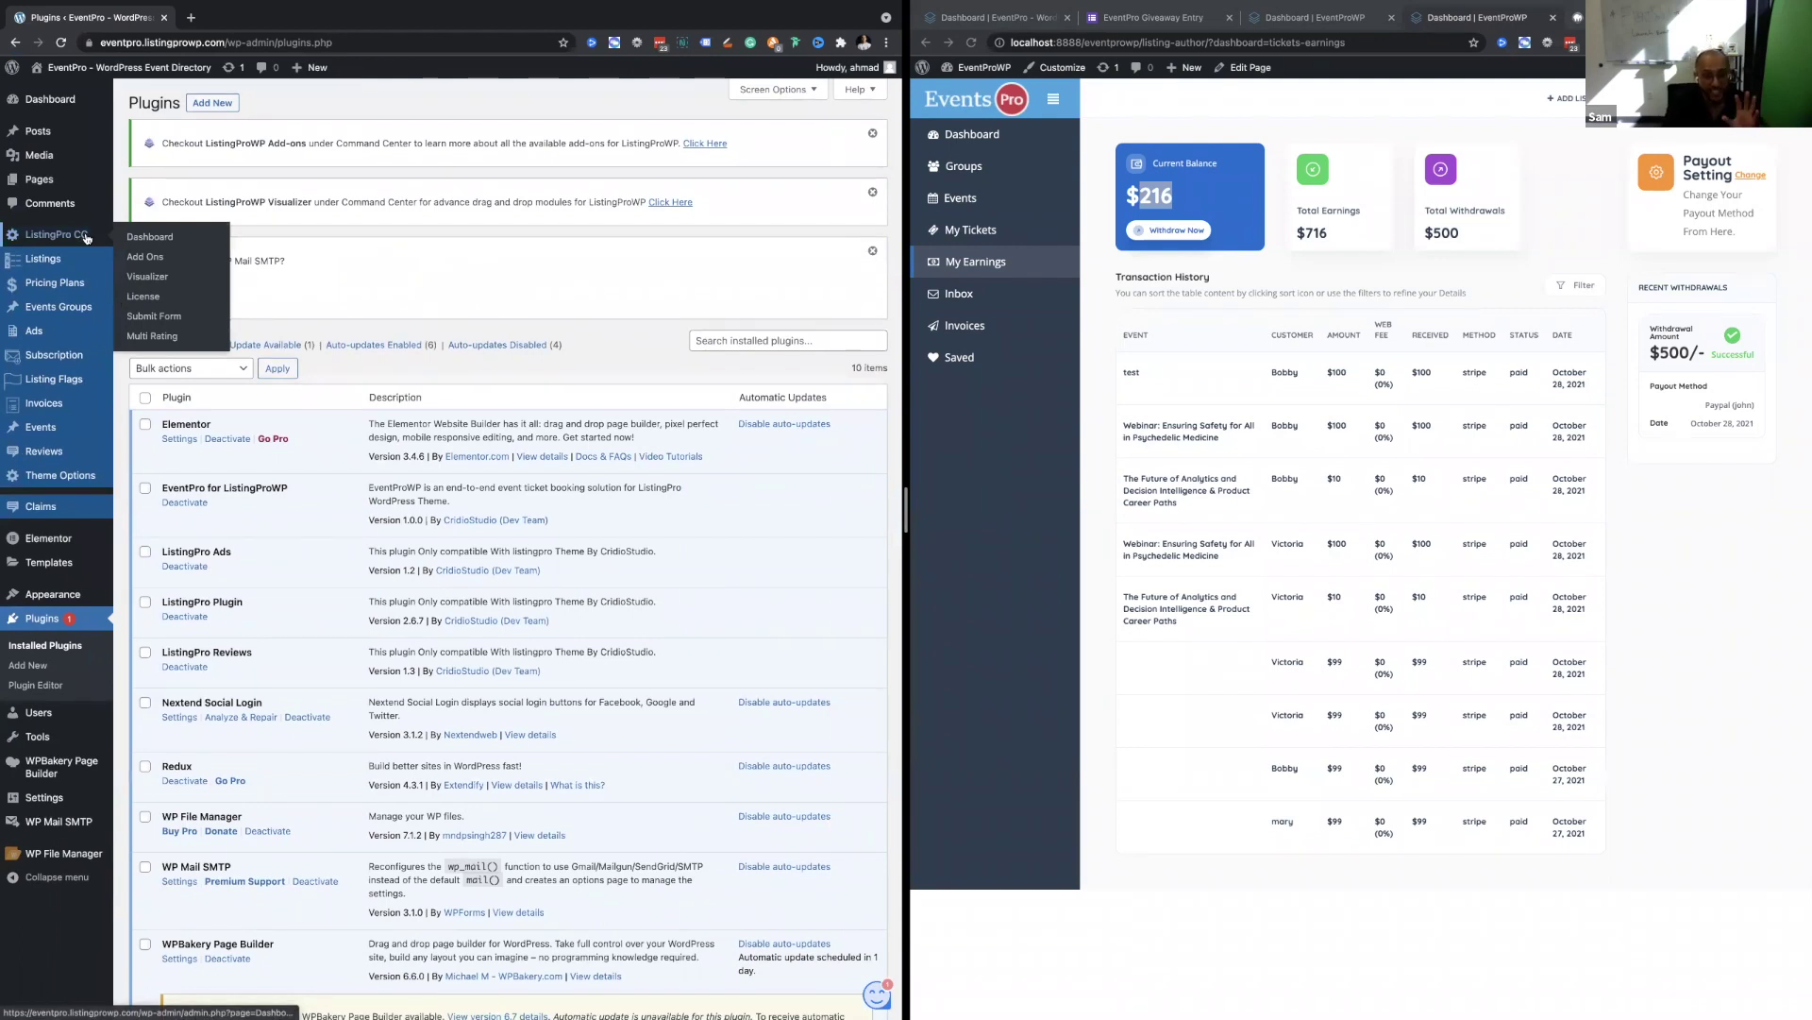
{"action": "mouse_move", "coordinate": [99, 258]}
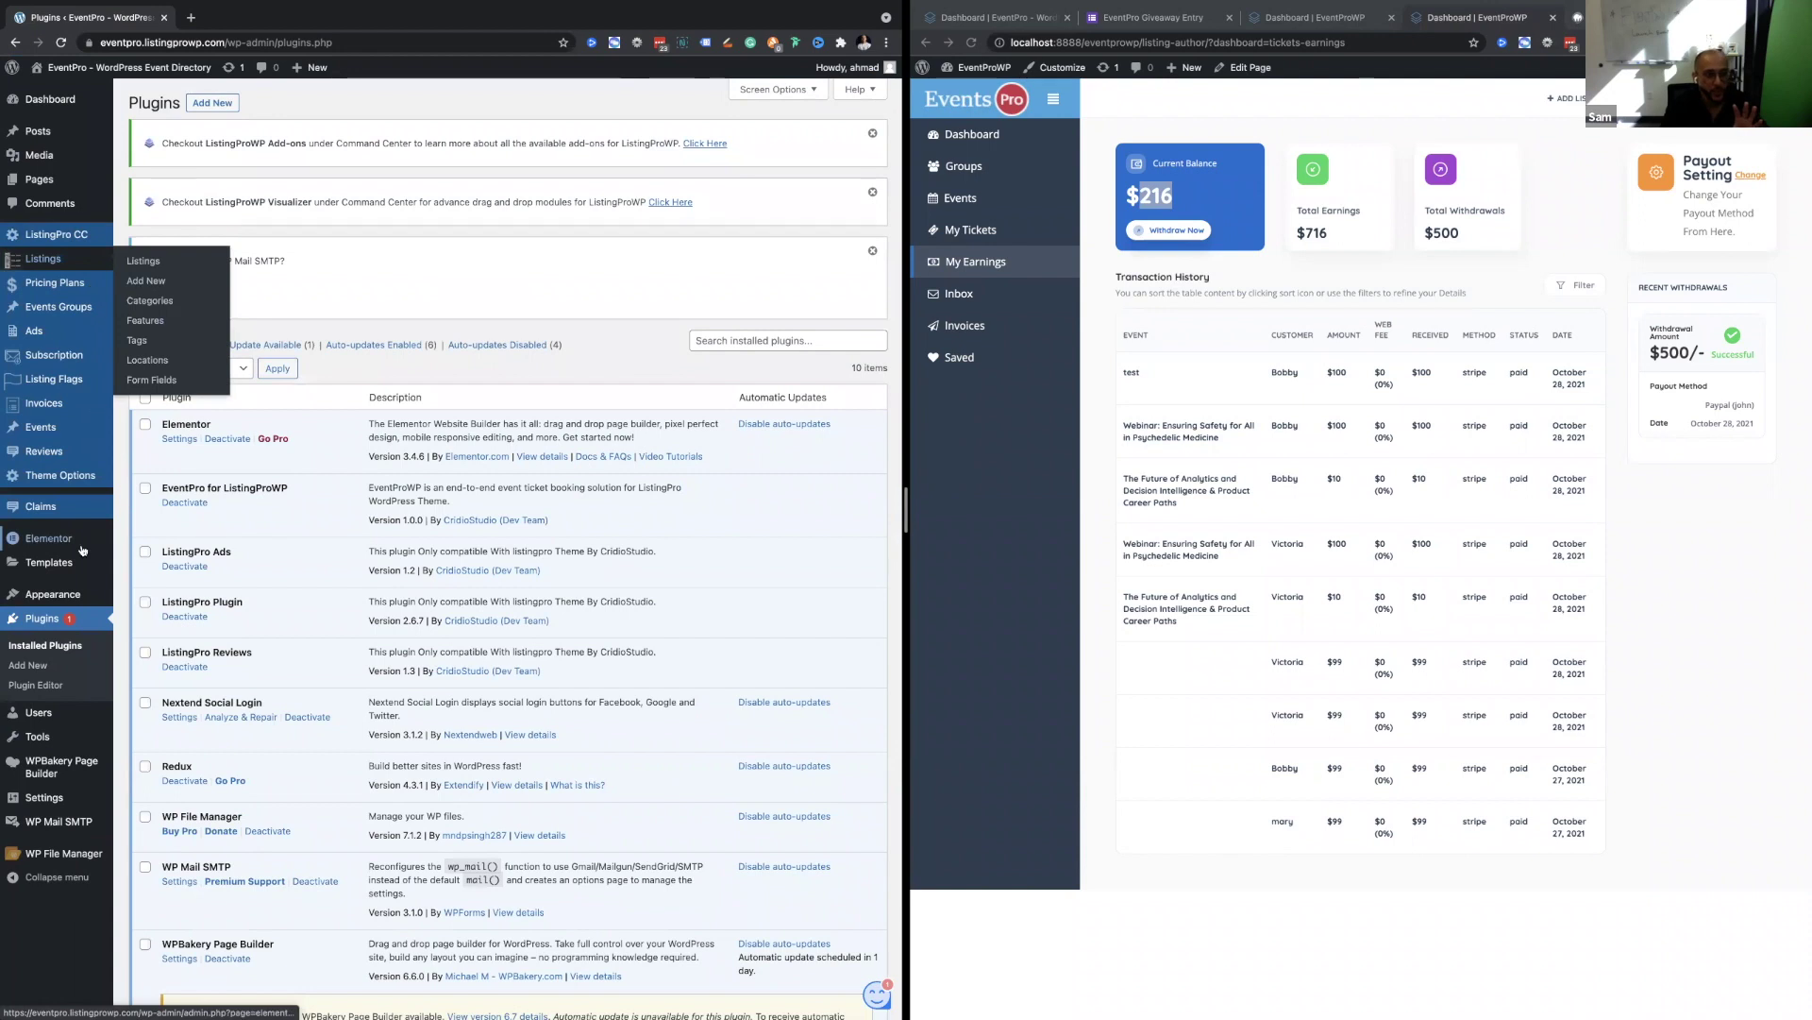
{"action": "mouse_move", "coordinate": [76, 785]}
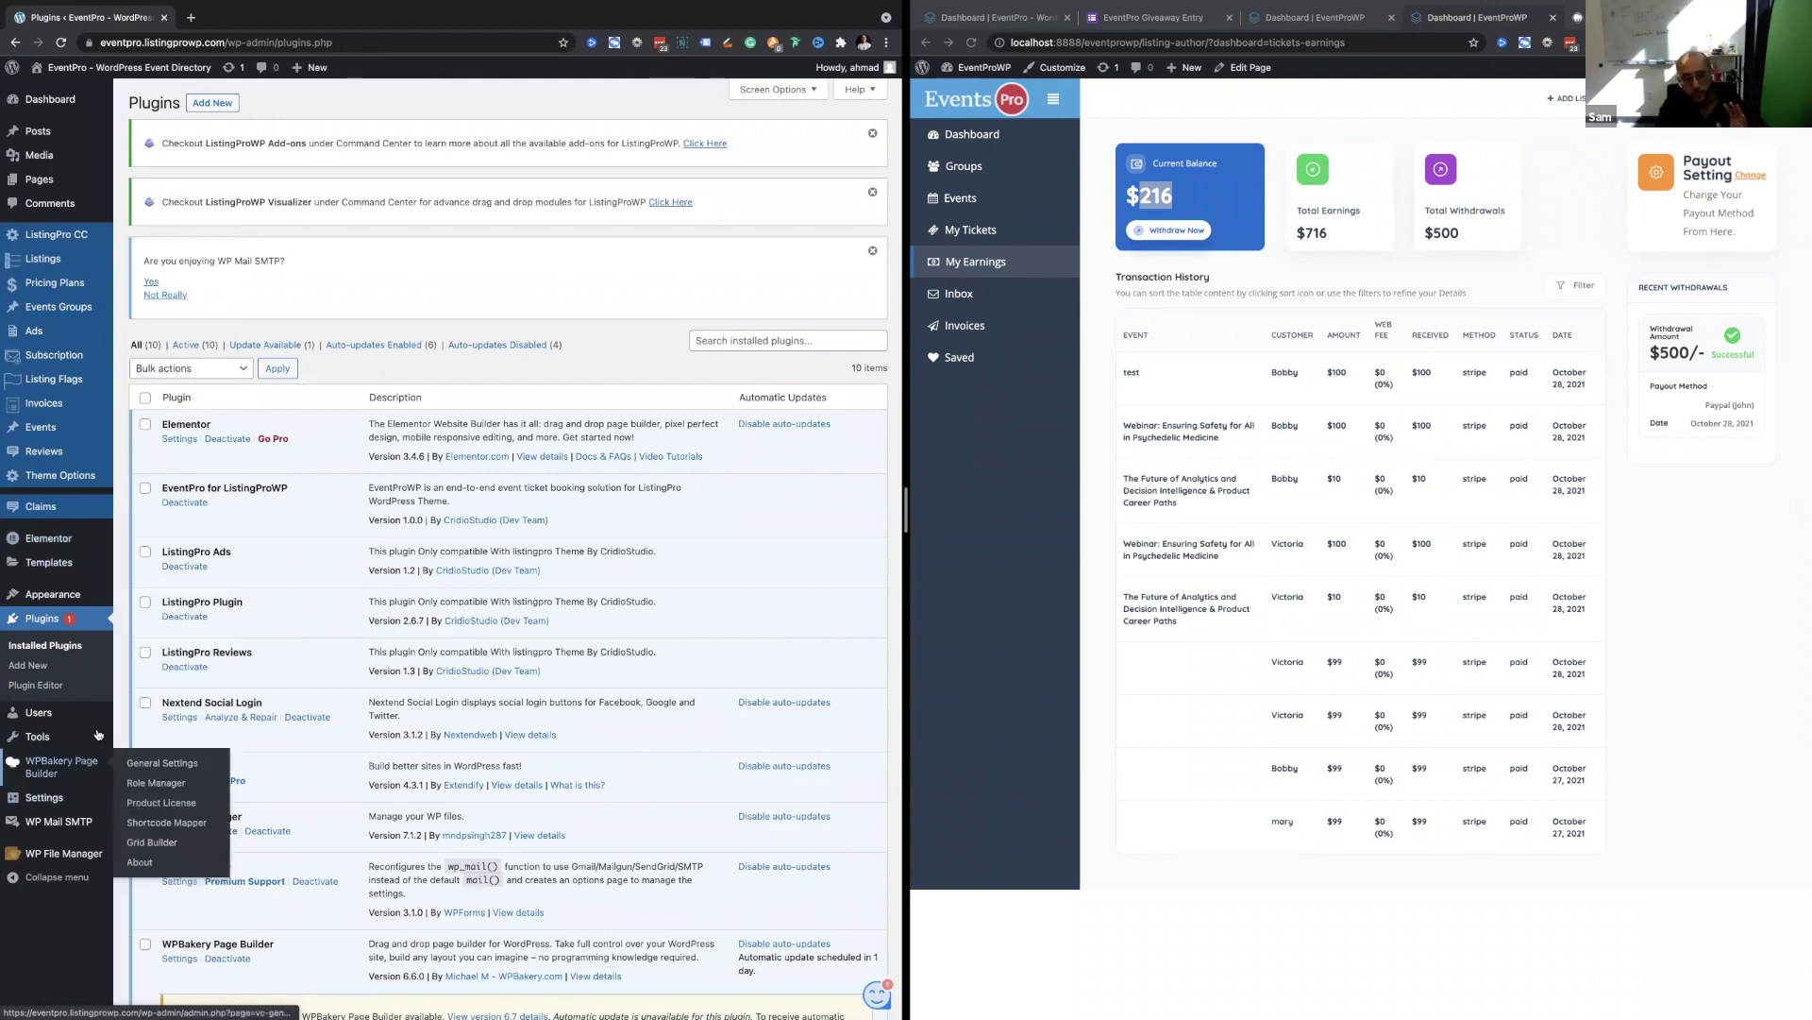
{"action": "mouse_move", "coordinate": [98, 733]}
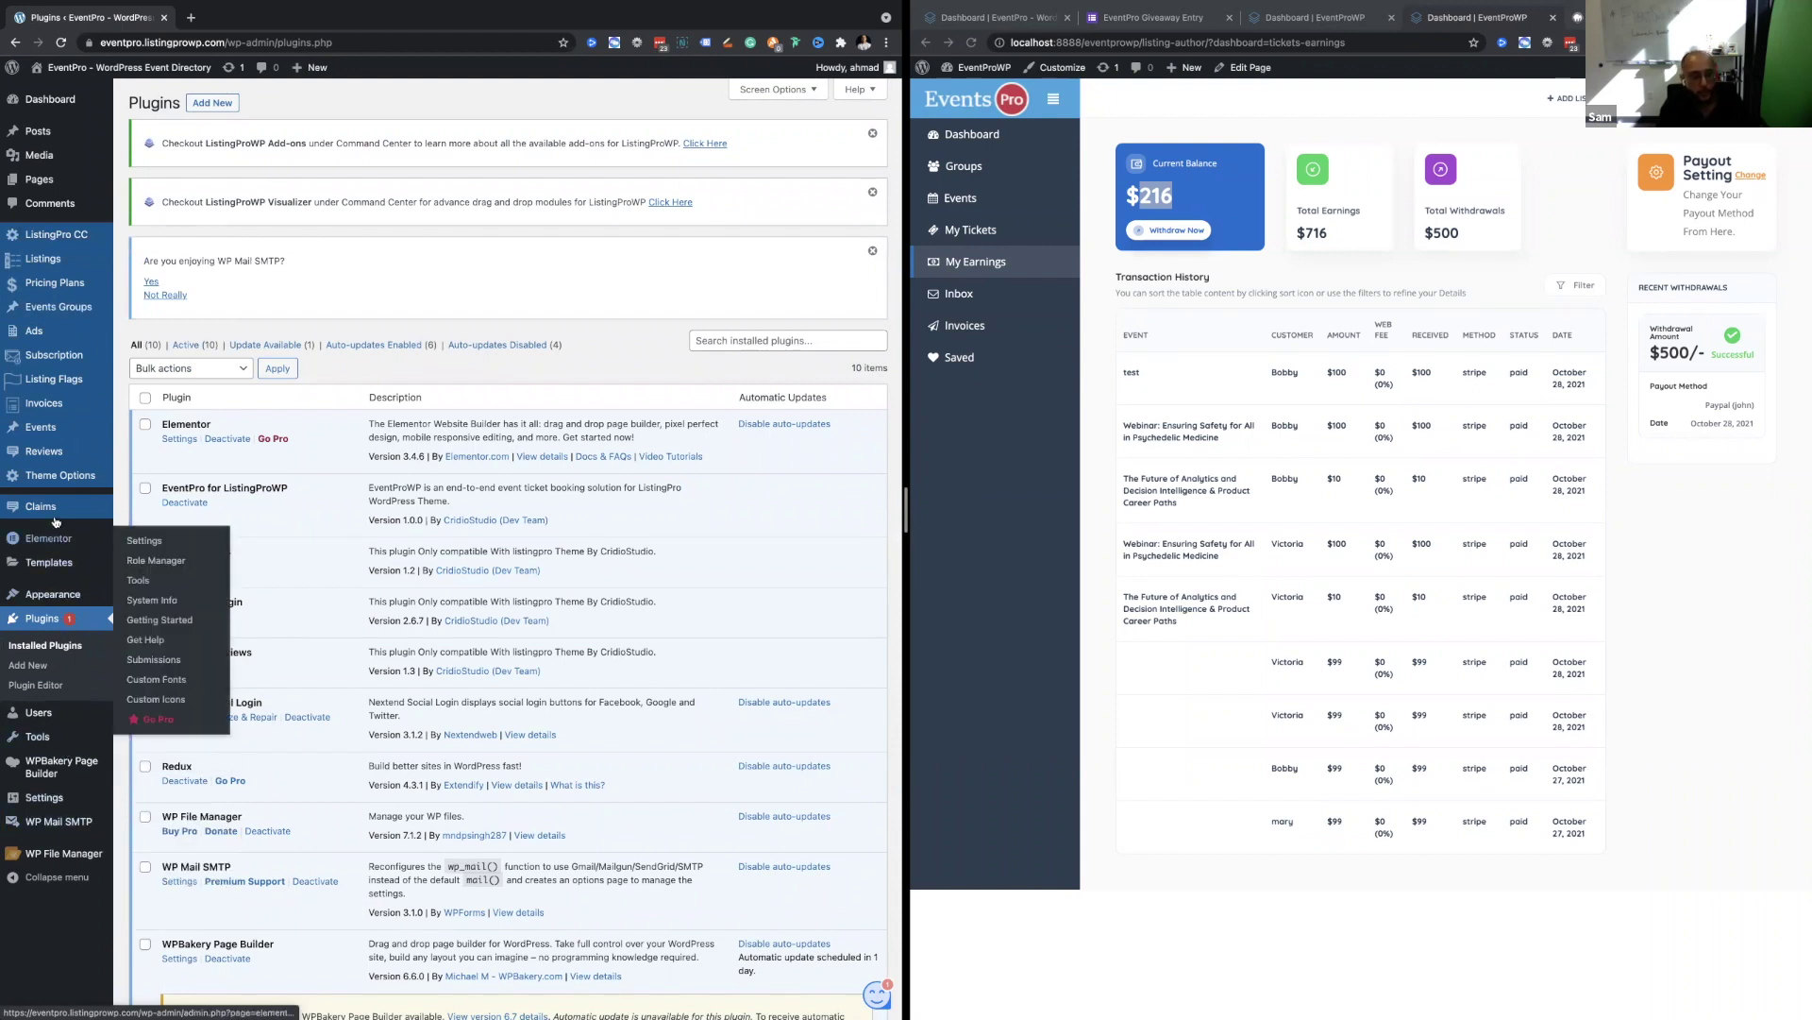
Open Theme Options > EventPro, review the events page list, and keep Event's [409] selected.
{"action": "mouse_move", "coordinate": [80, 484]}
{"action": "left_click", "coordinate": [144, 497]}
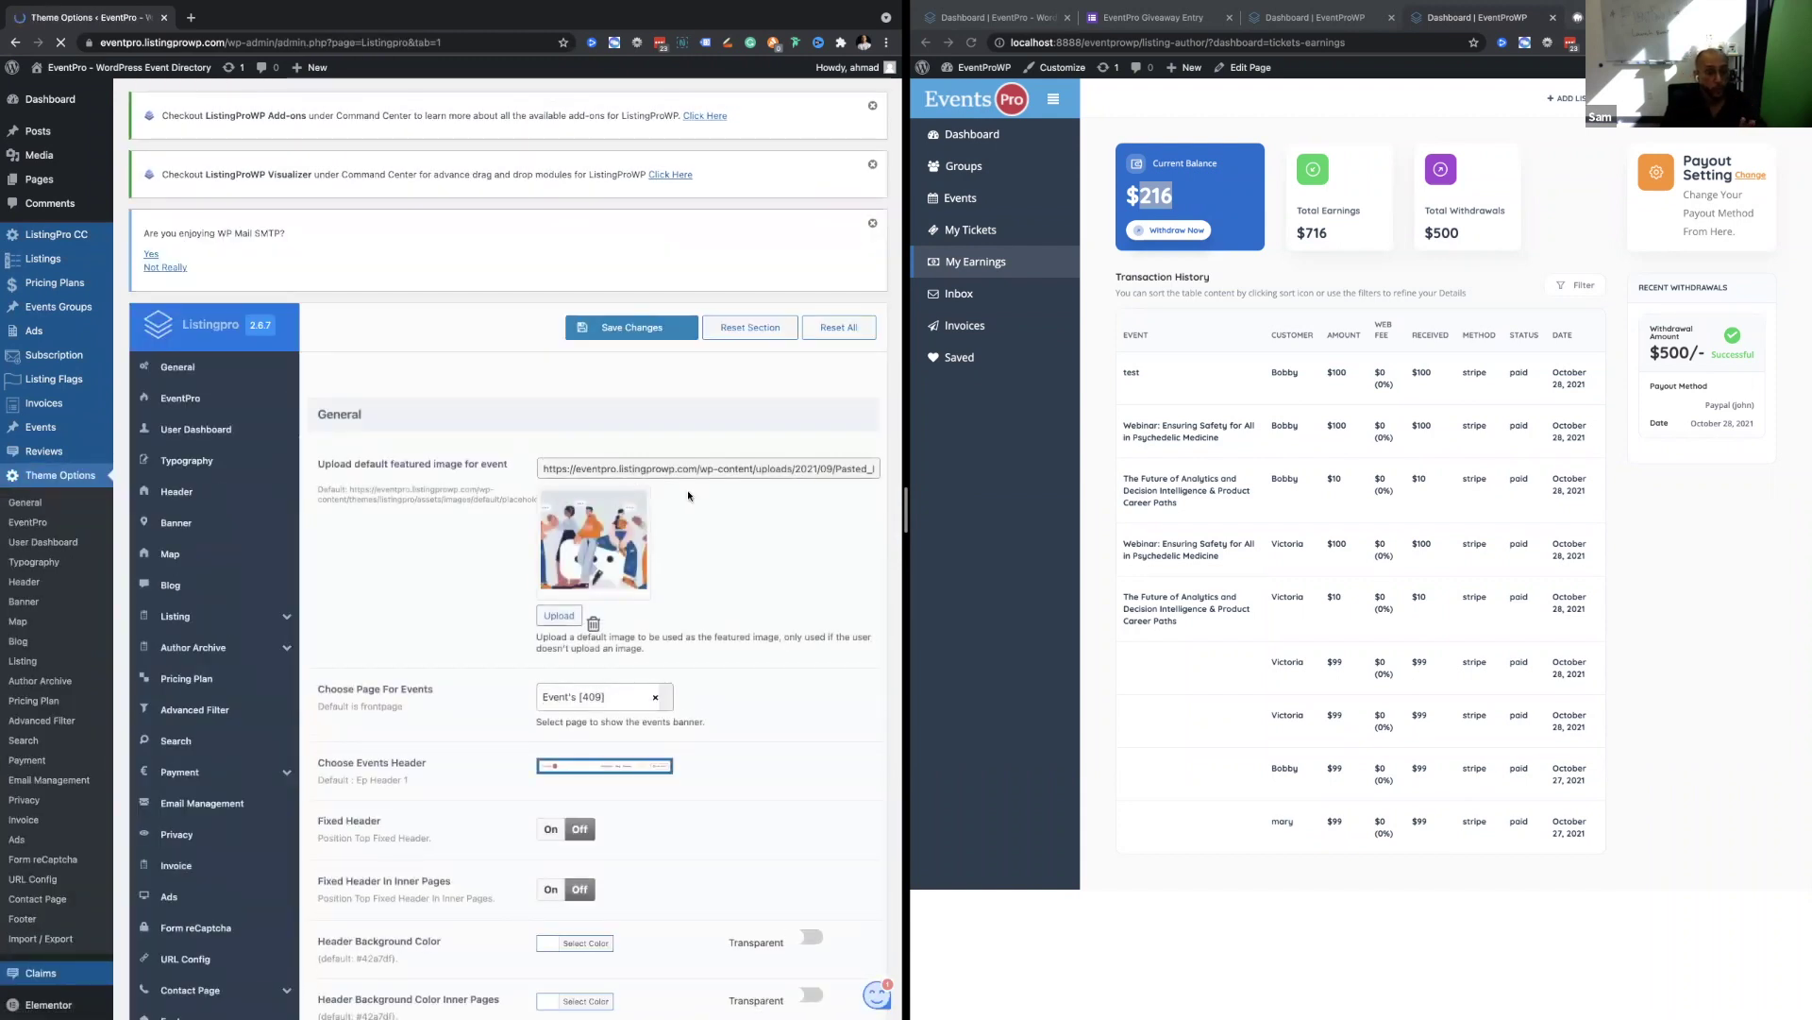
{"action": "left_click", "coordinate": [604, 695]}
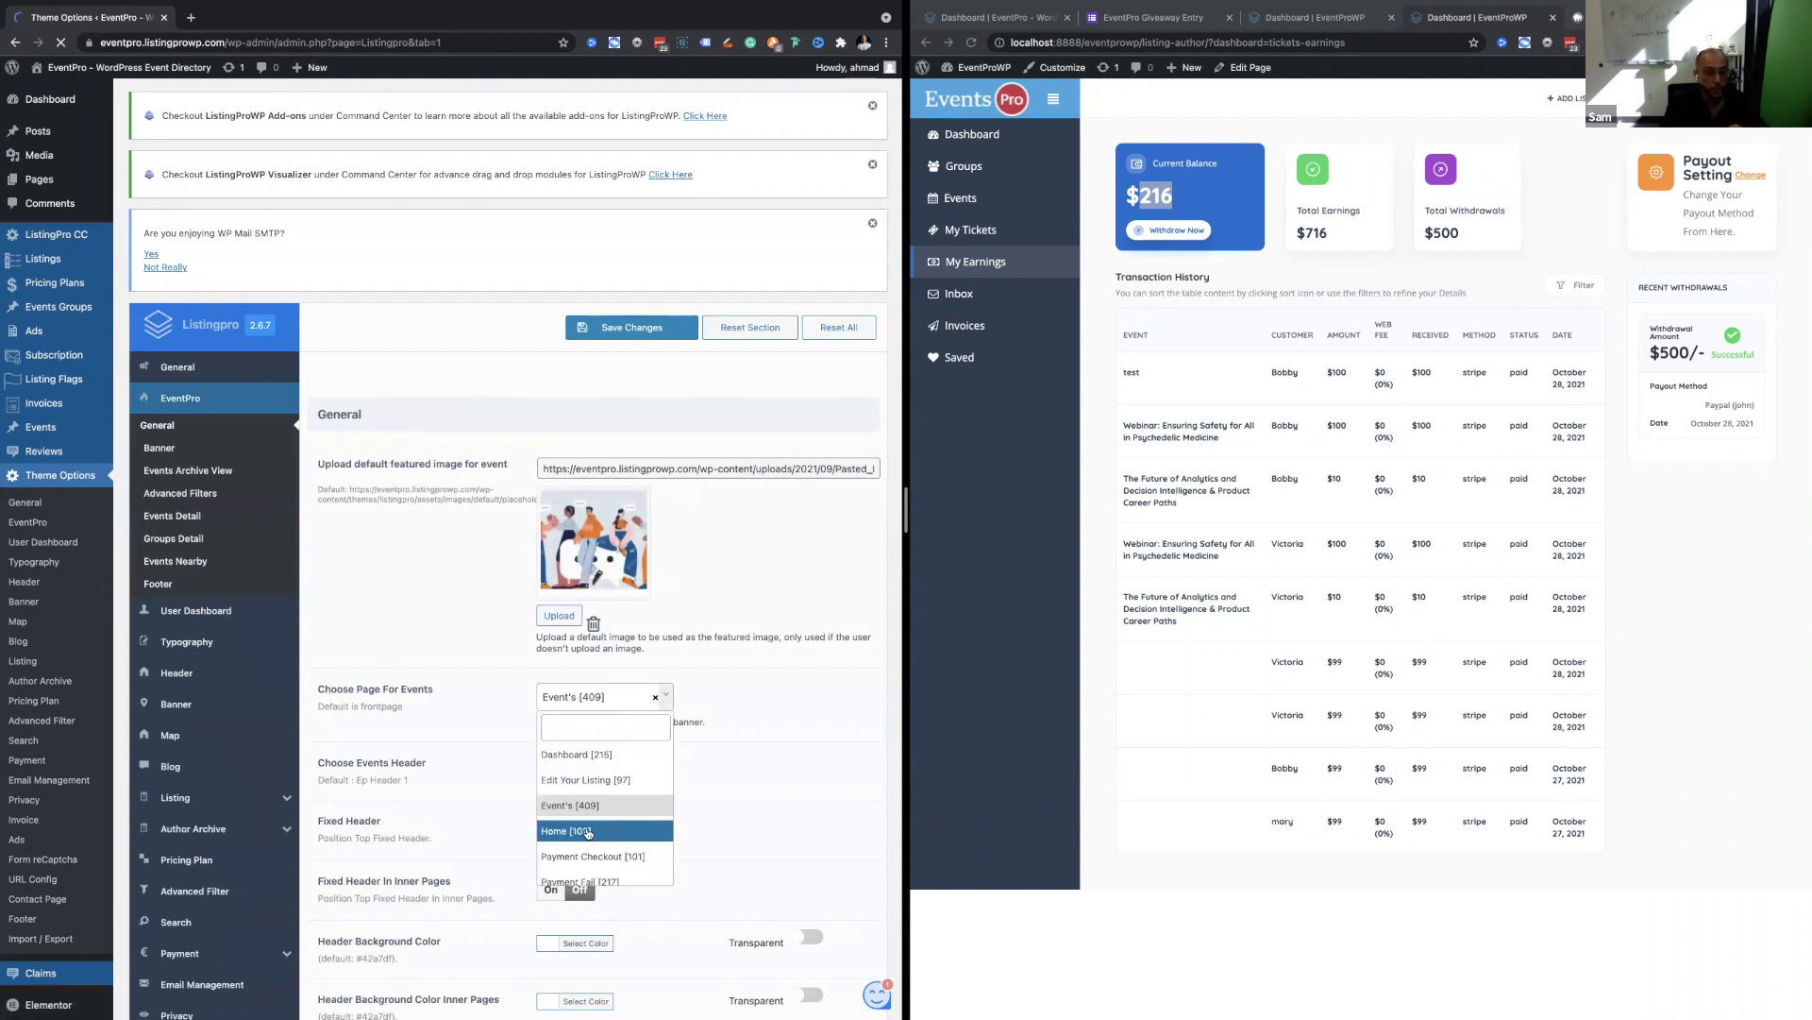
{"action": "scroll", "coordinate": [587, 832], "scroll_direction": "up", "scroll_amount": 5}
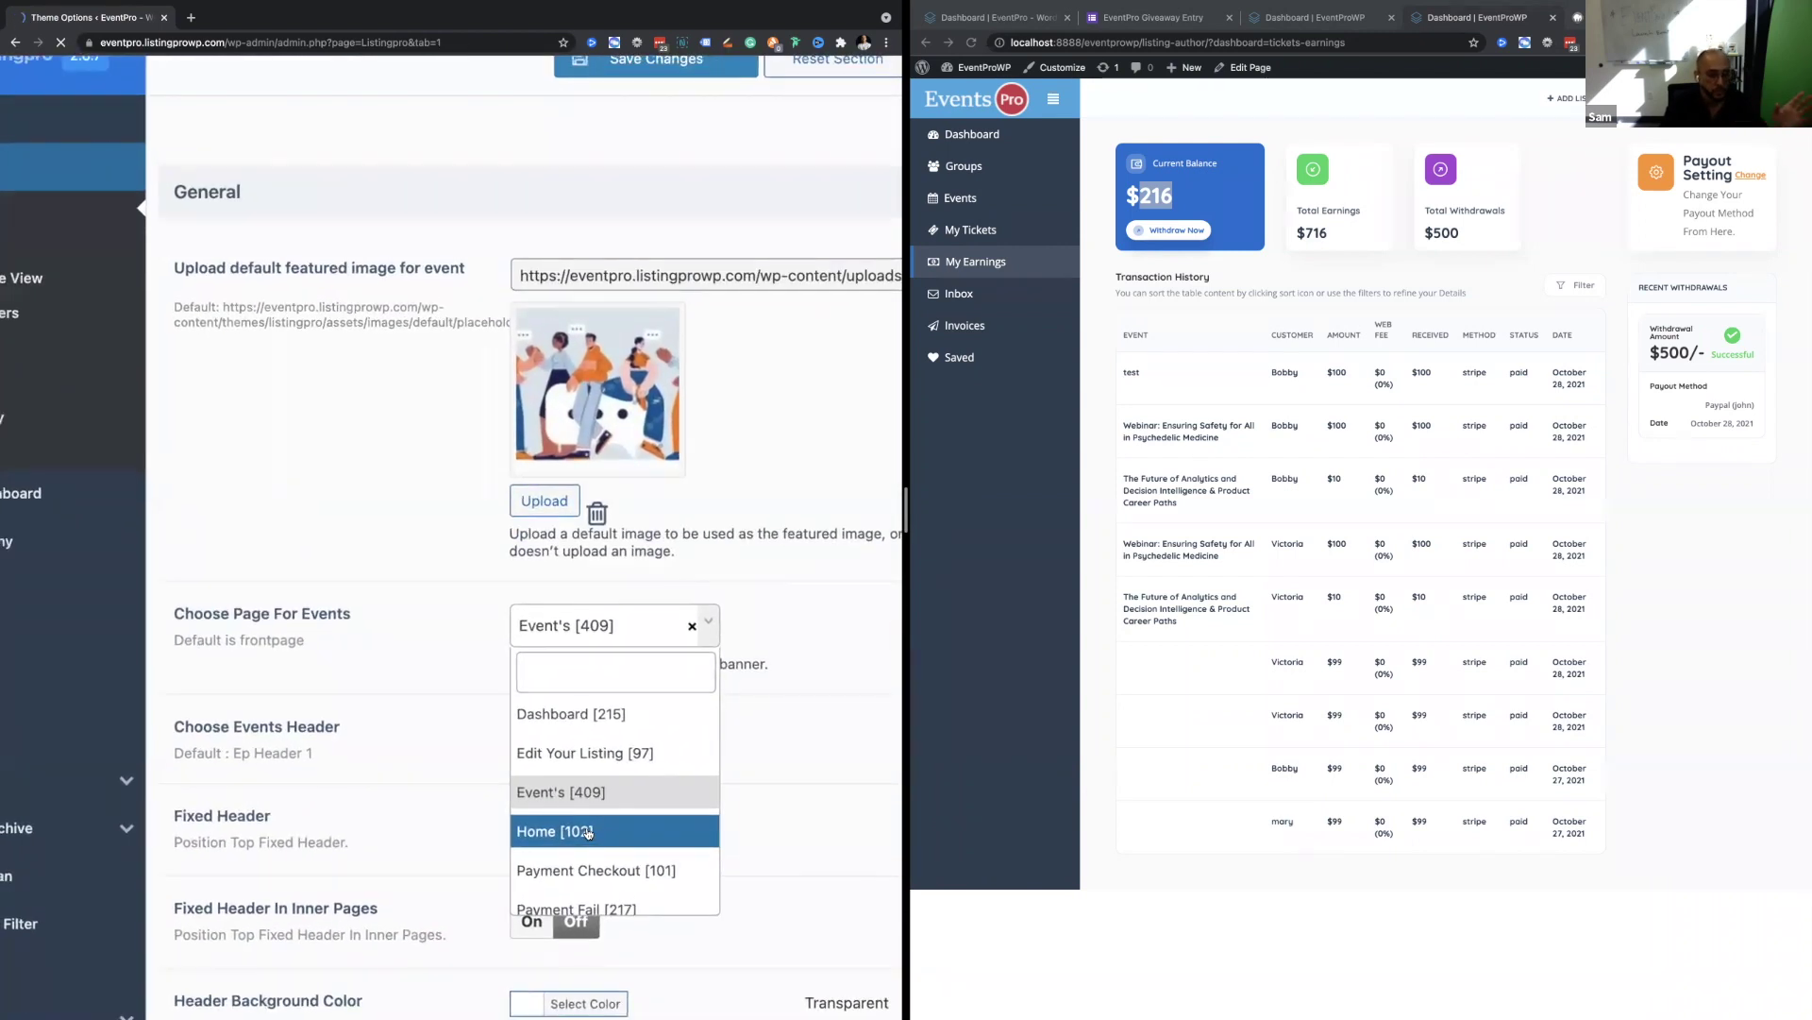
{"action": "scroll", "coordinate": [587, 832], "scroll_direction": "down", "scroll_amount": 5}
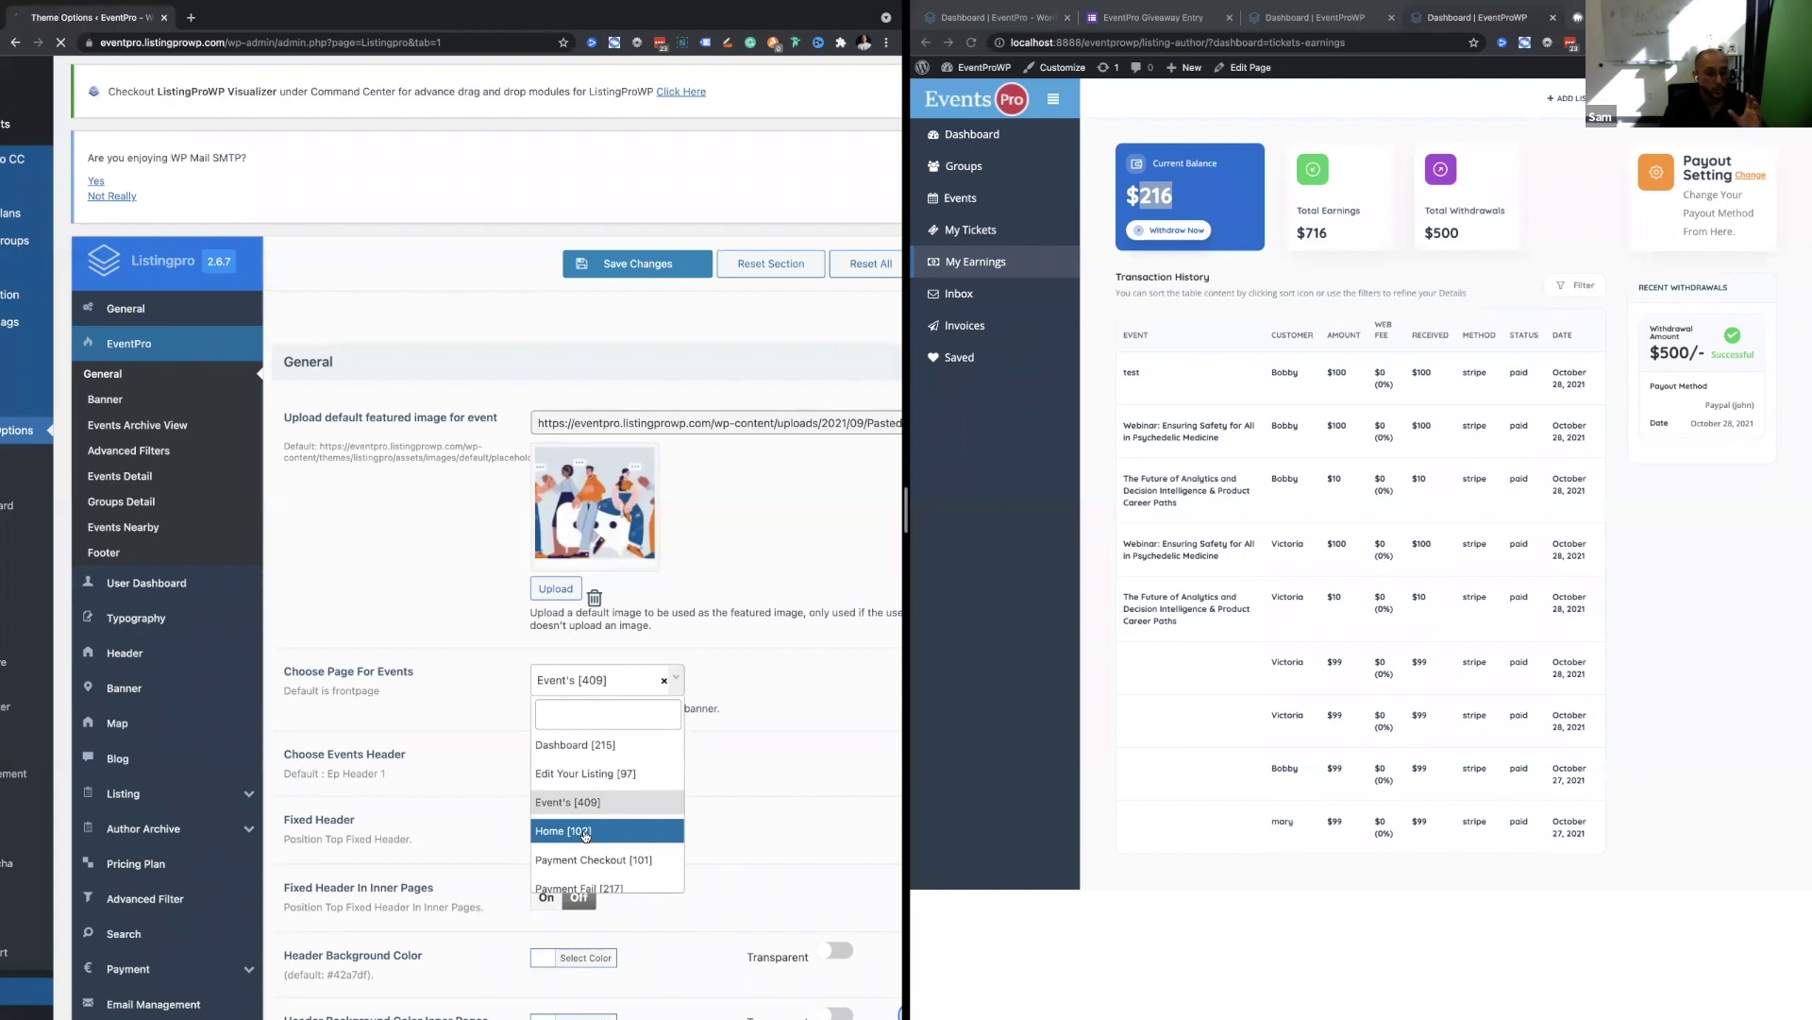
{"action": "scroll", "coordinate": [651, 738], "scroll_direction": "down", "scroll_amount": 1}
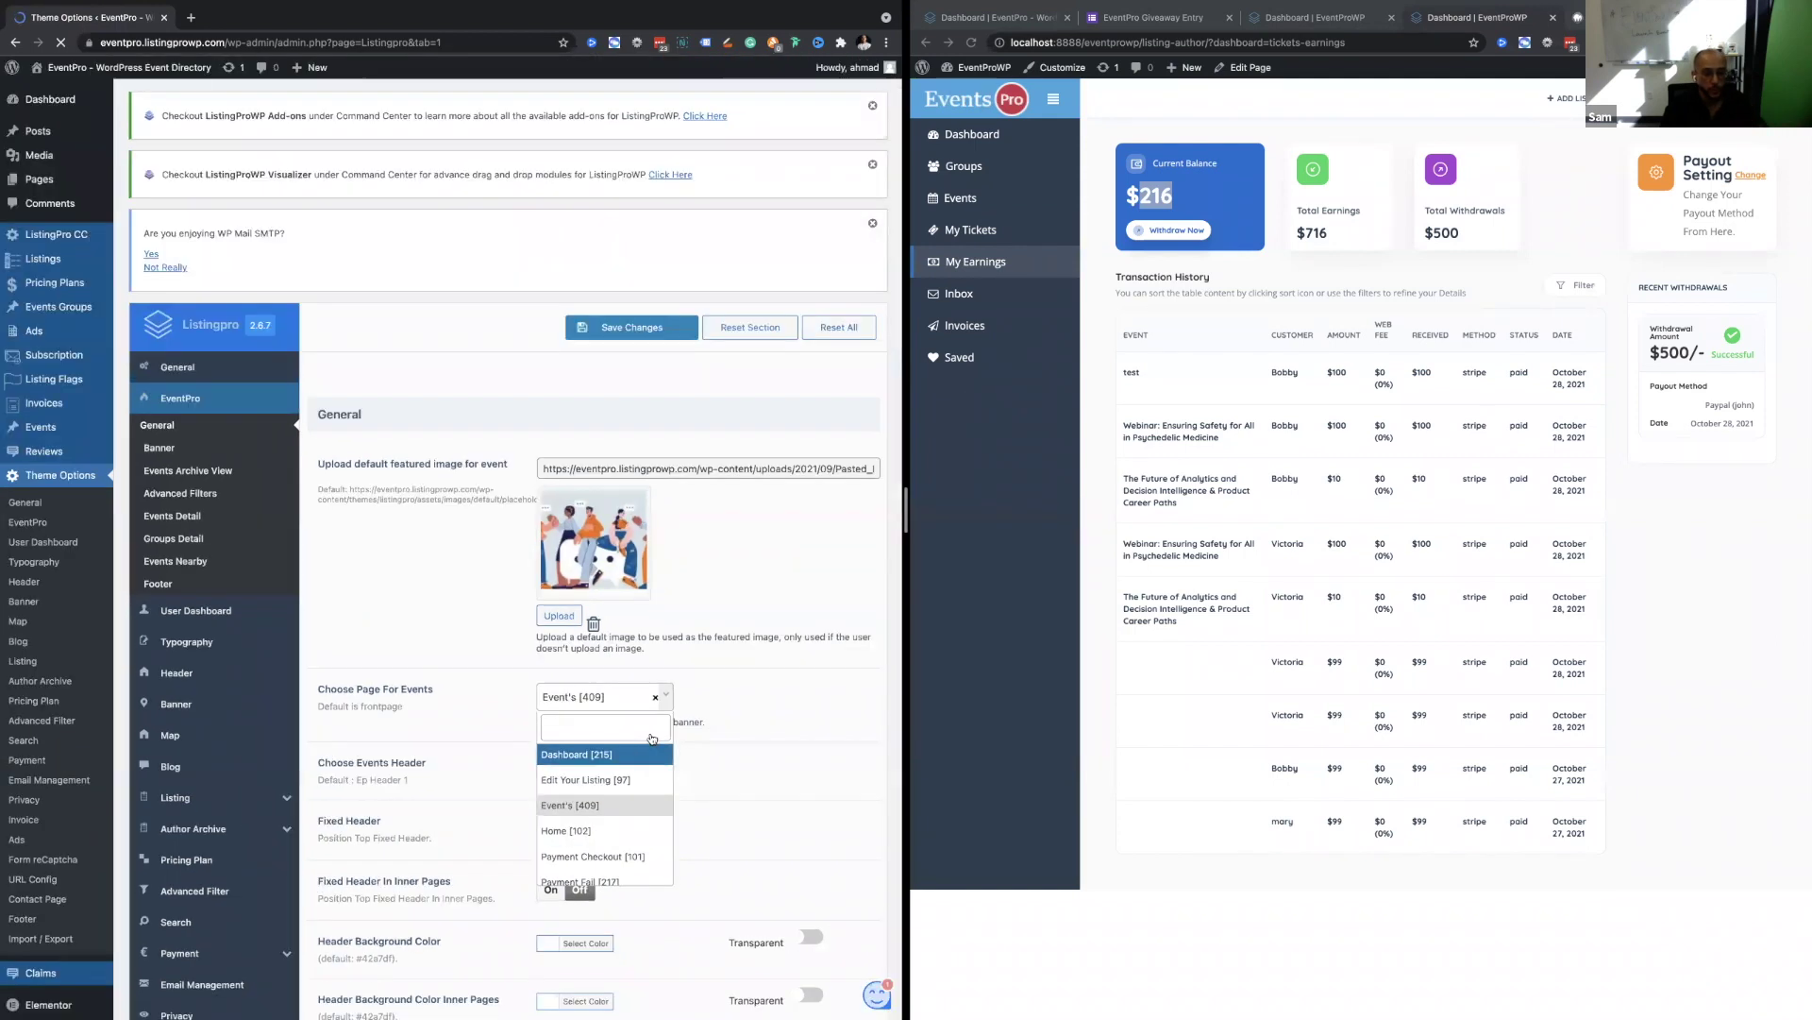
{"action": "left_click", "coordinate": [795, 667]}
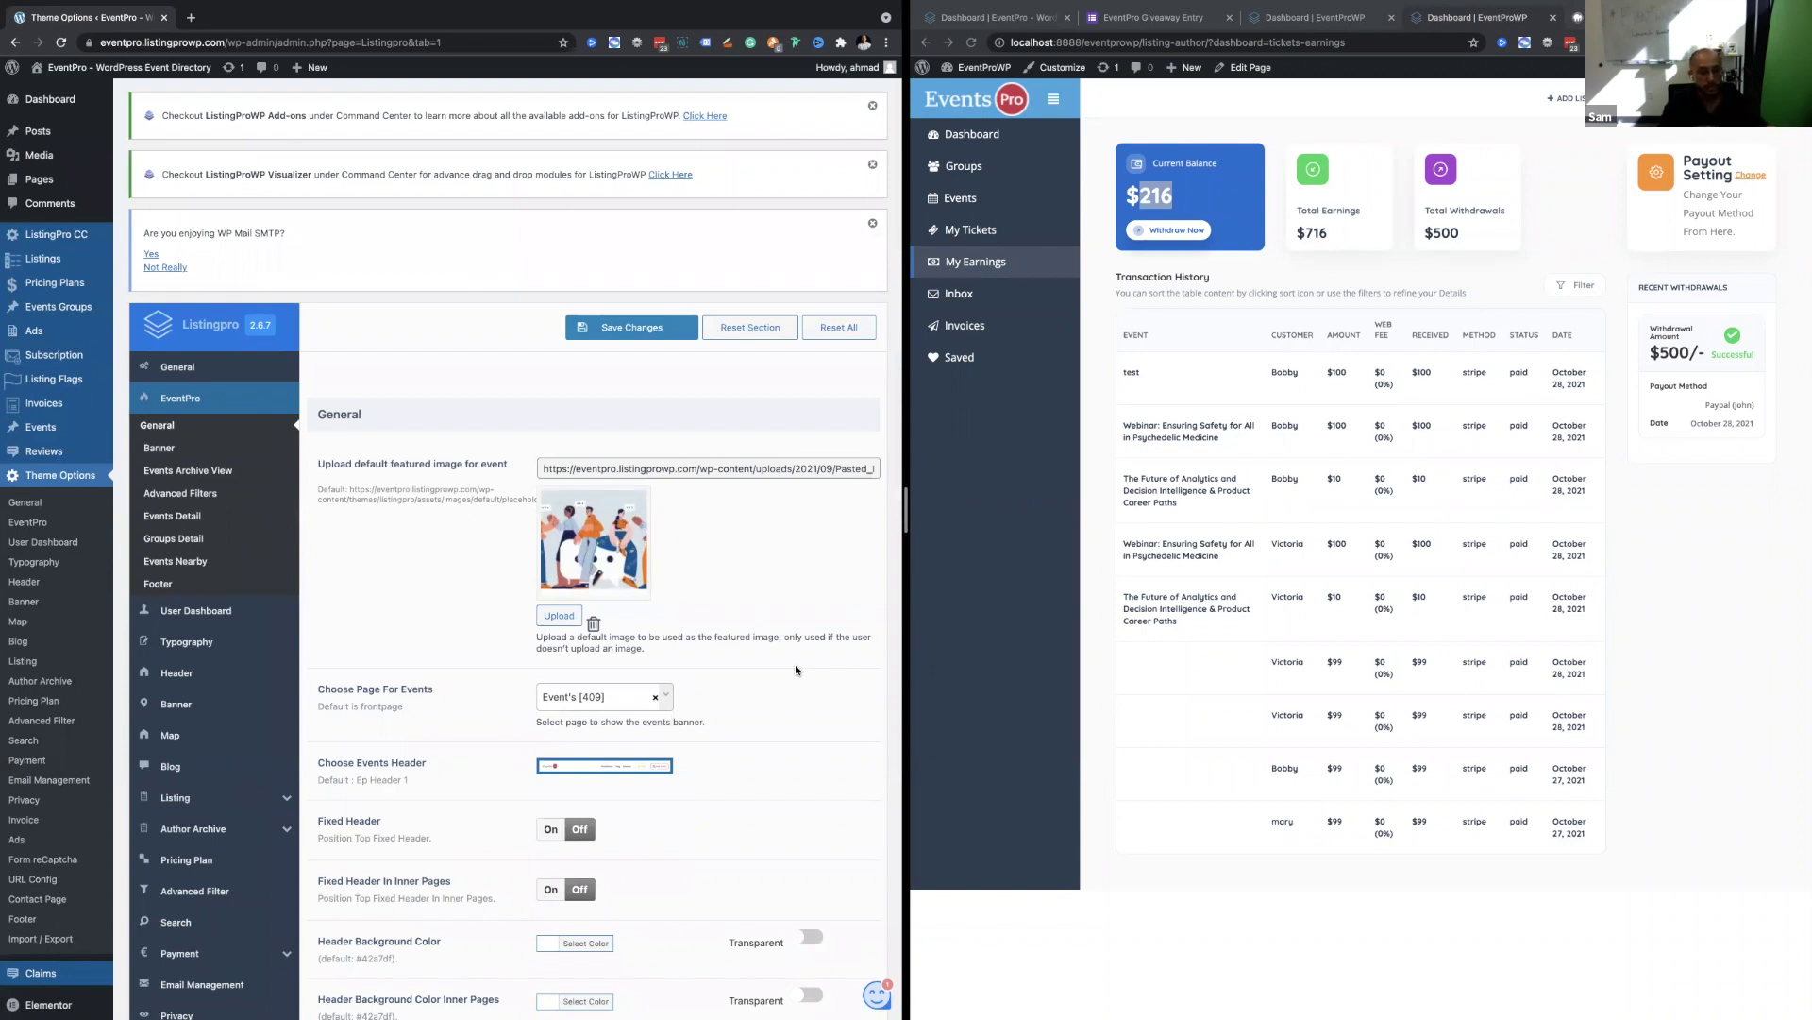
Open Events > All Events, zoom in on the seven events and back out, then reveal the desktop.
{"action": "mouse_move", "coordinate": [38, 432]}
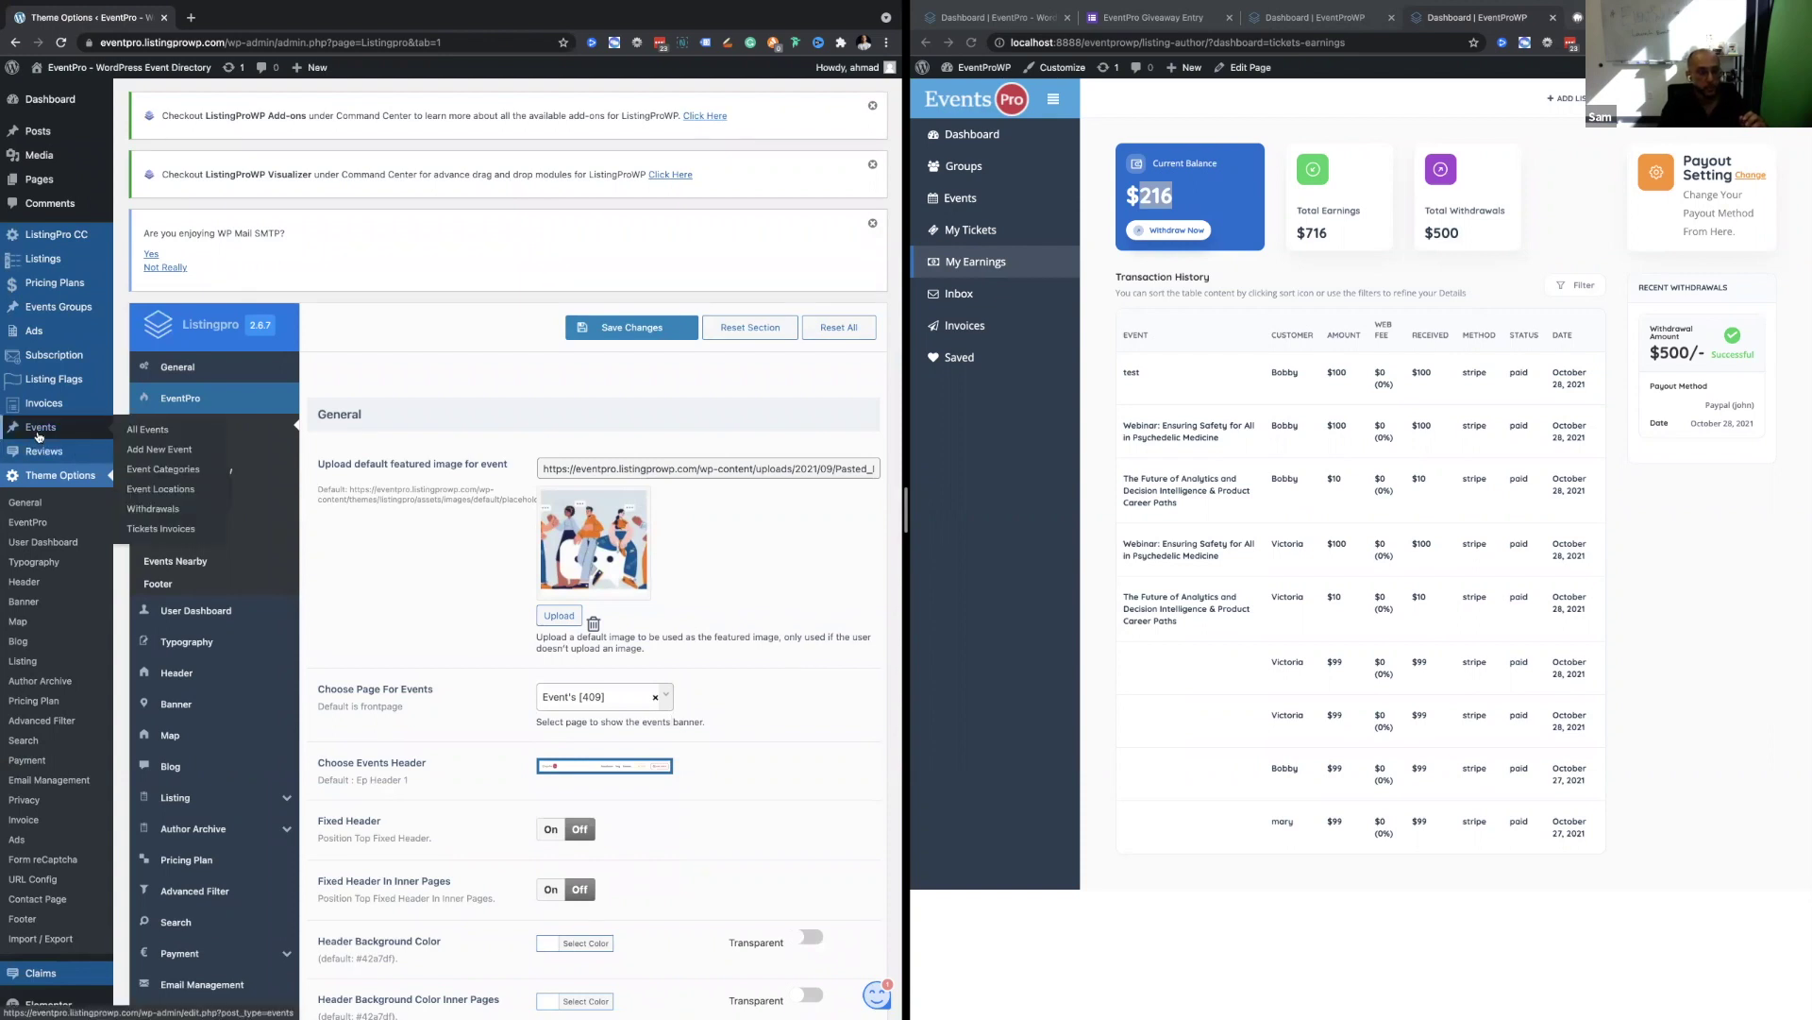
{"action": "key", "text": "ctrl+plus"}
{"action": "key", "text": "ctrl+plus"}
{"action": "key", "text": "ctrl+plus"}
{"action": "left_click", "coordinate": [39, 433]}
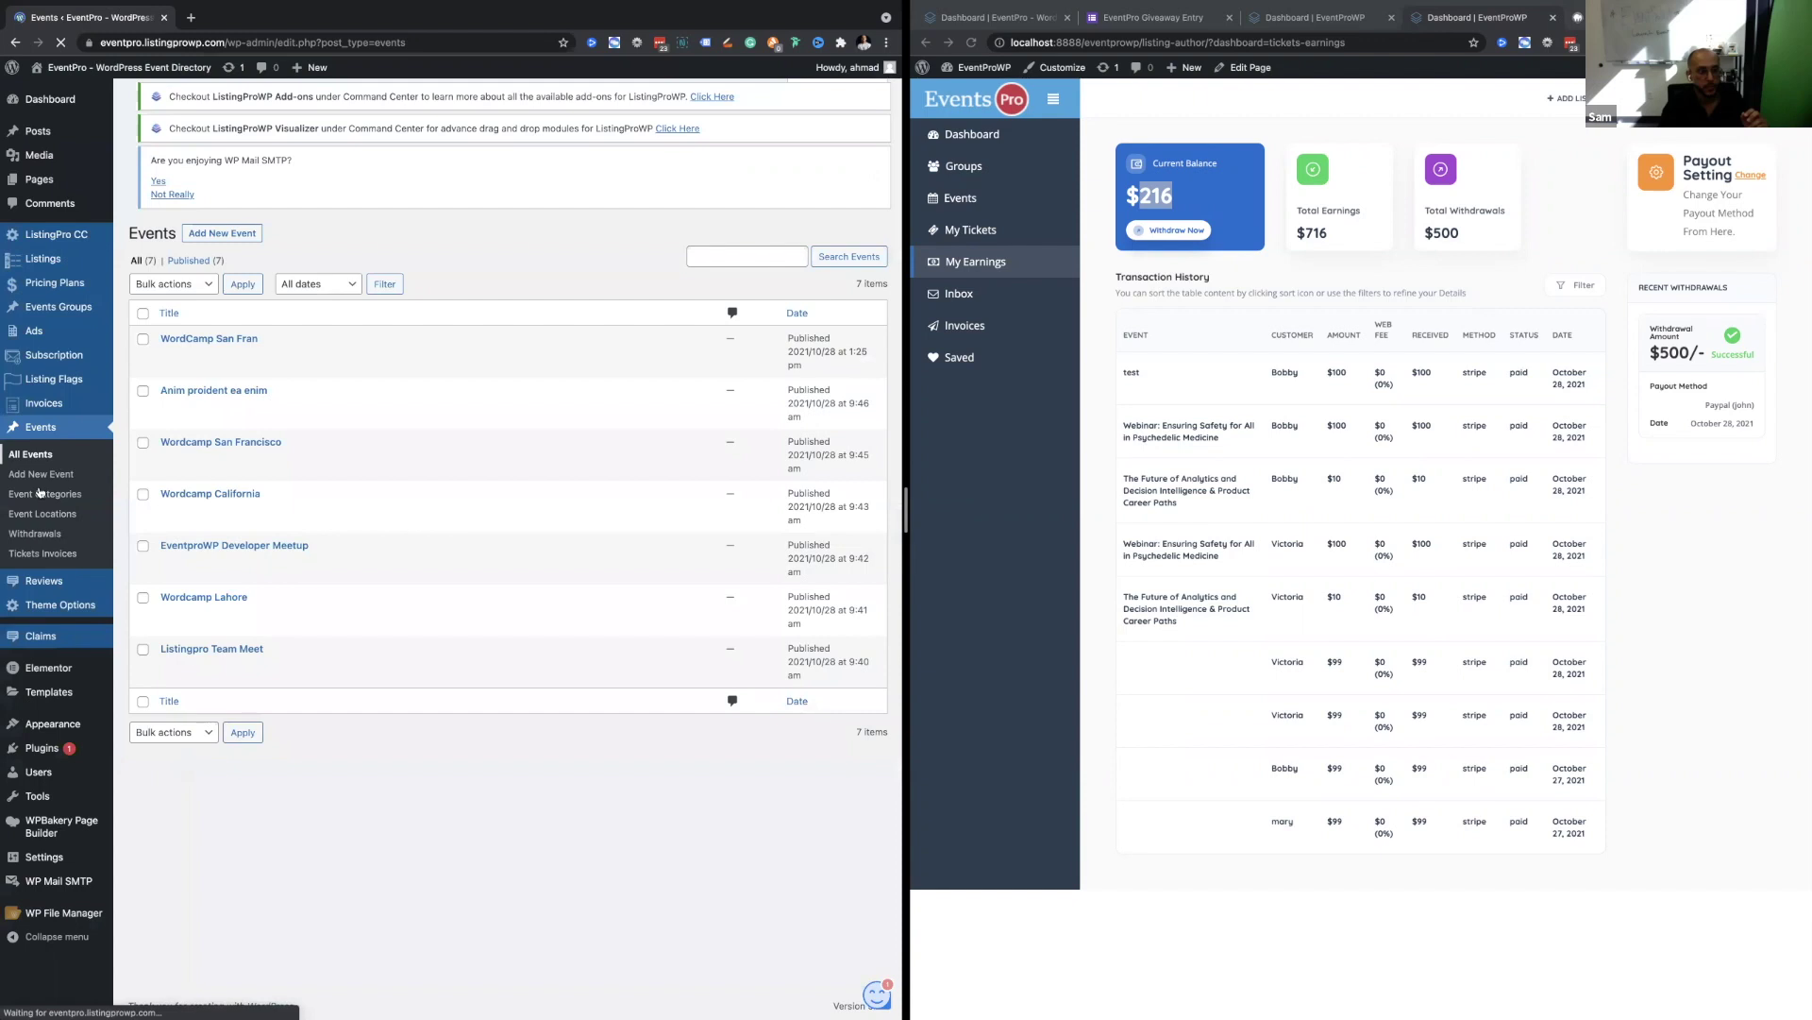
{"action": "key", "text": "ctrl+plus"}
{"action": "key", "text": "ctrl+plus"}
{"action": "key", "text": "ctrl+plus"}
{"action": "key", "text": "ctrl+plus"}
{"action": "key", "text": "ctrl+plus"}
{"action": "key", "text": "ctrl+plus"}
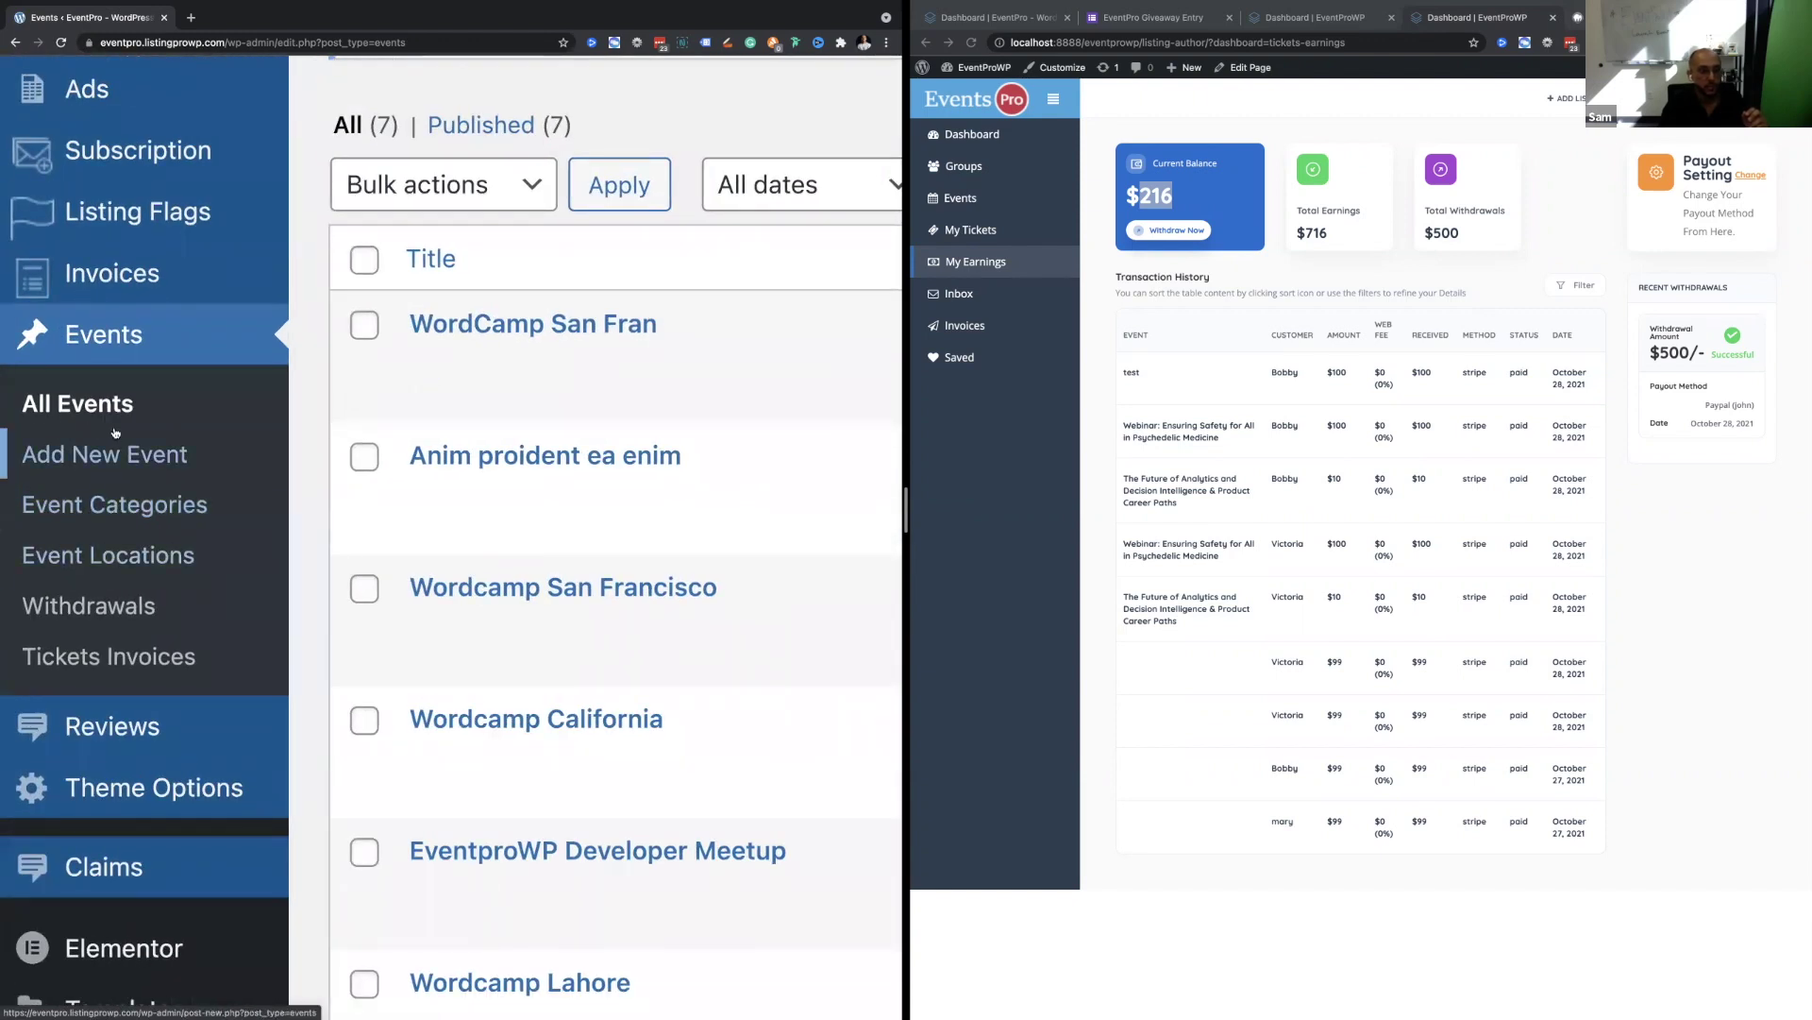
{"action": "key", "text": "ctrl+minus"}
{"action": "key", "text": "ctrl+minus"}
{"action": "key", "text": "ctrl+minus"}
{"action": "key", "text": "ctrl+minus"}
{"action": "key", "text": "ctrl+minus"}
{"action": "key", "text": "ctrl+minus"}
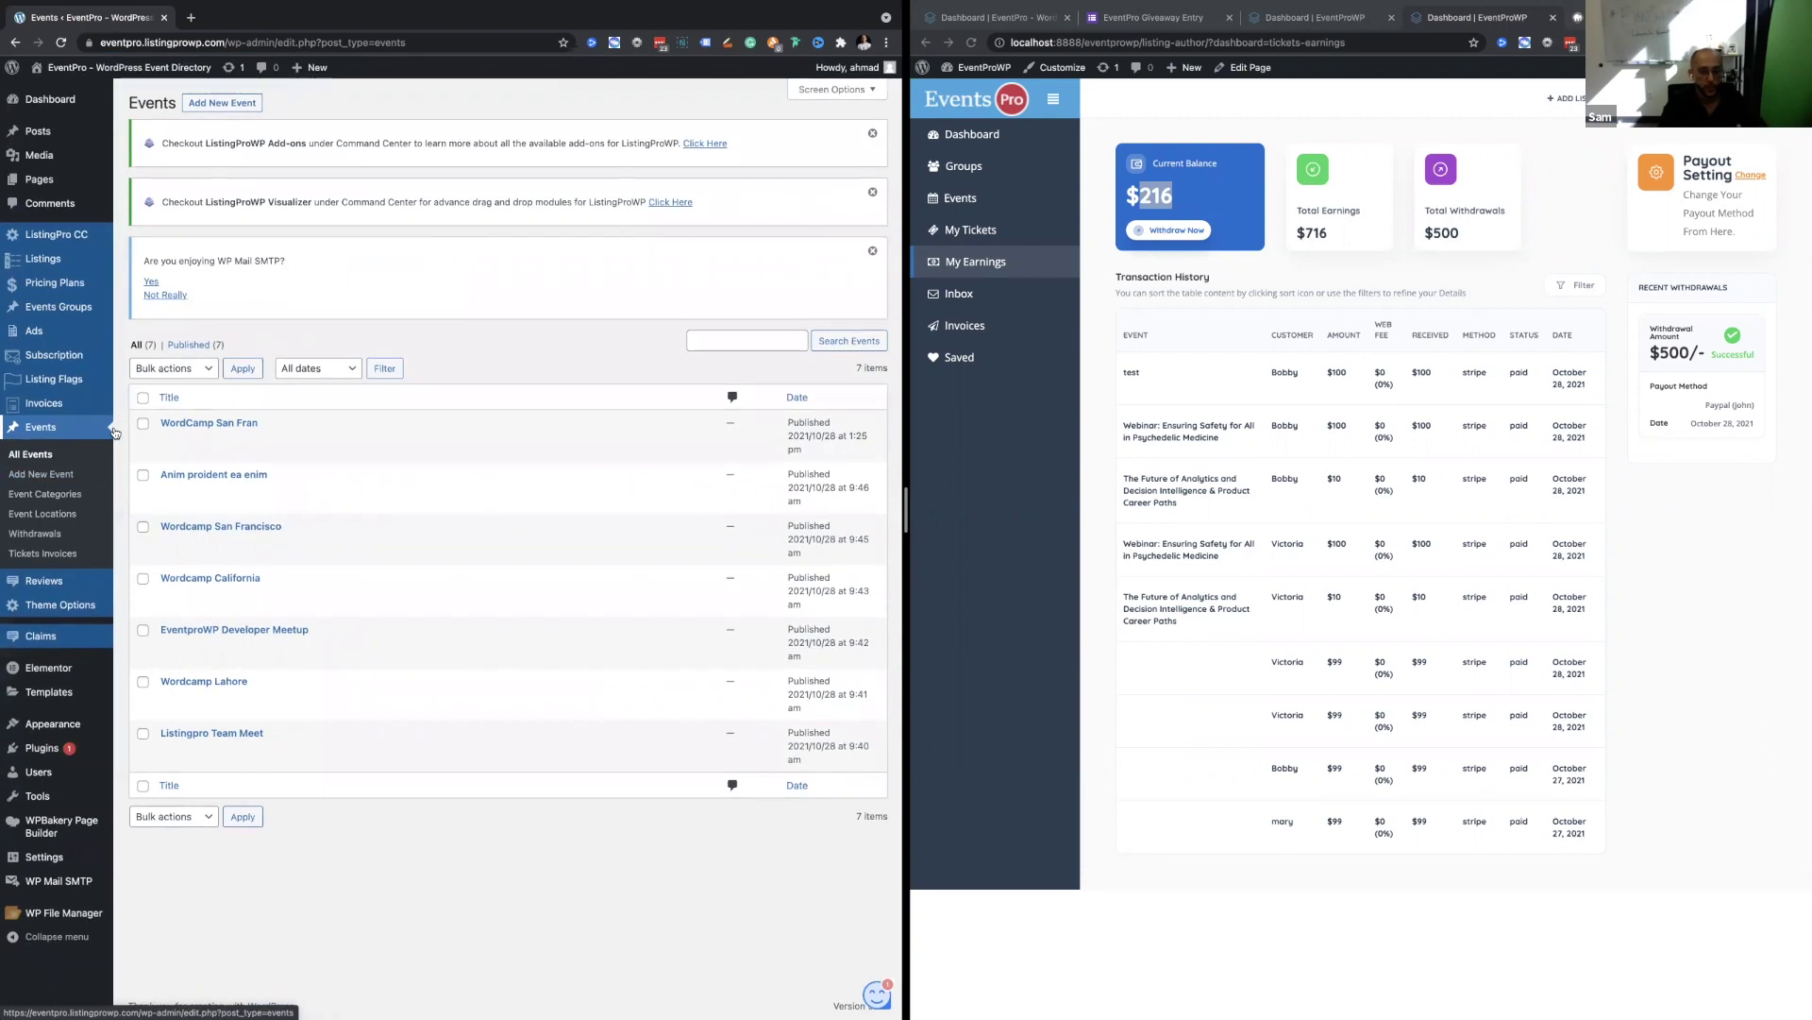
{"action": "key", "text": "F11"}
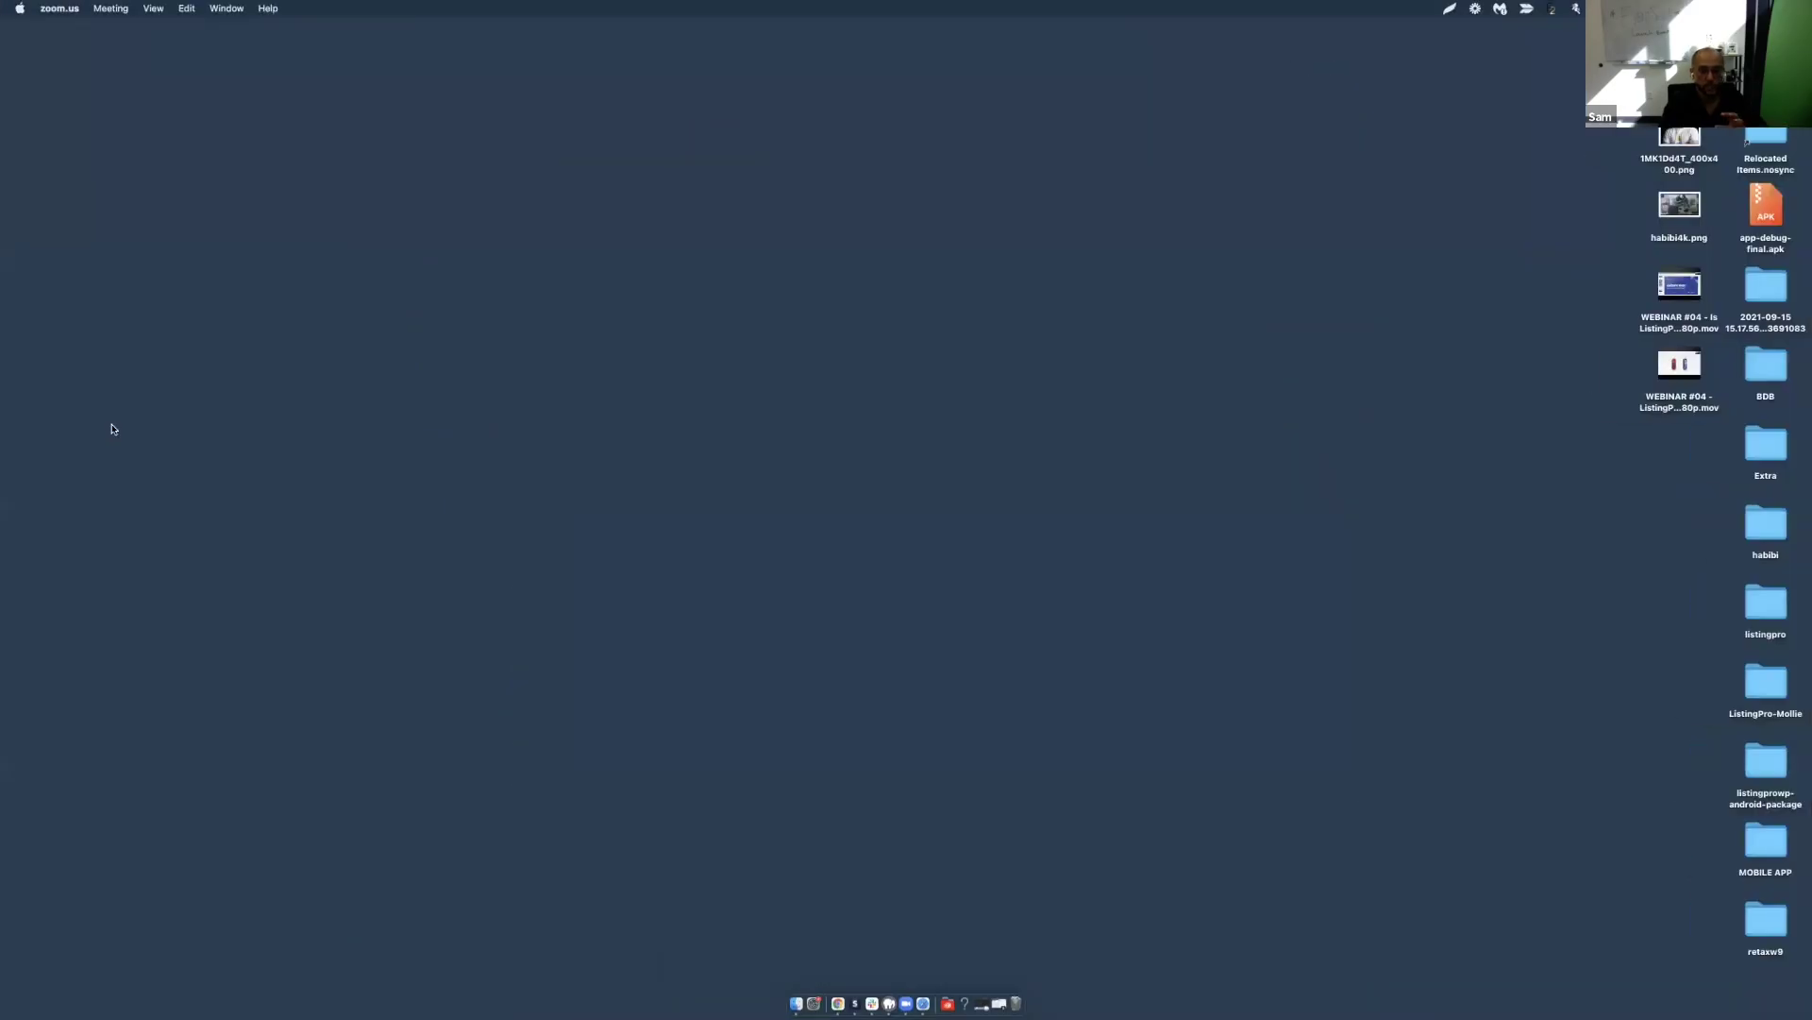
Bring the browser windows back over the bare desktop with F11.
{"action": "key", "text": "F11"}
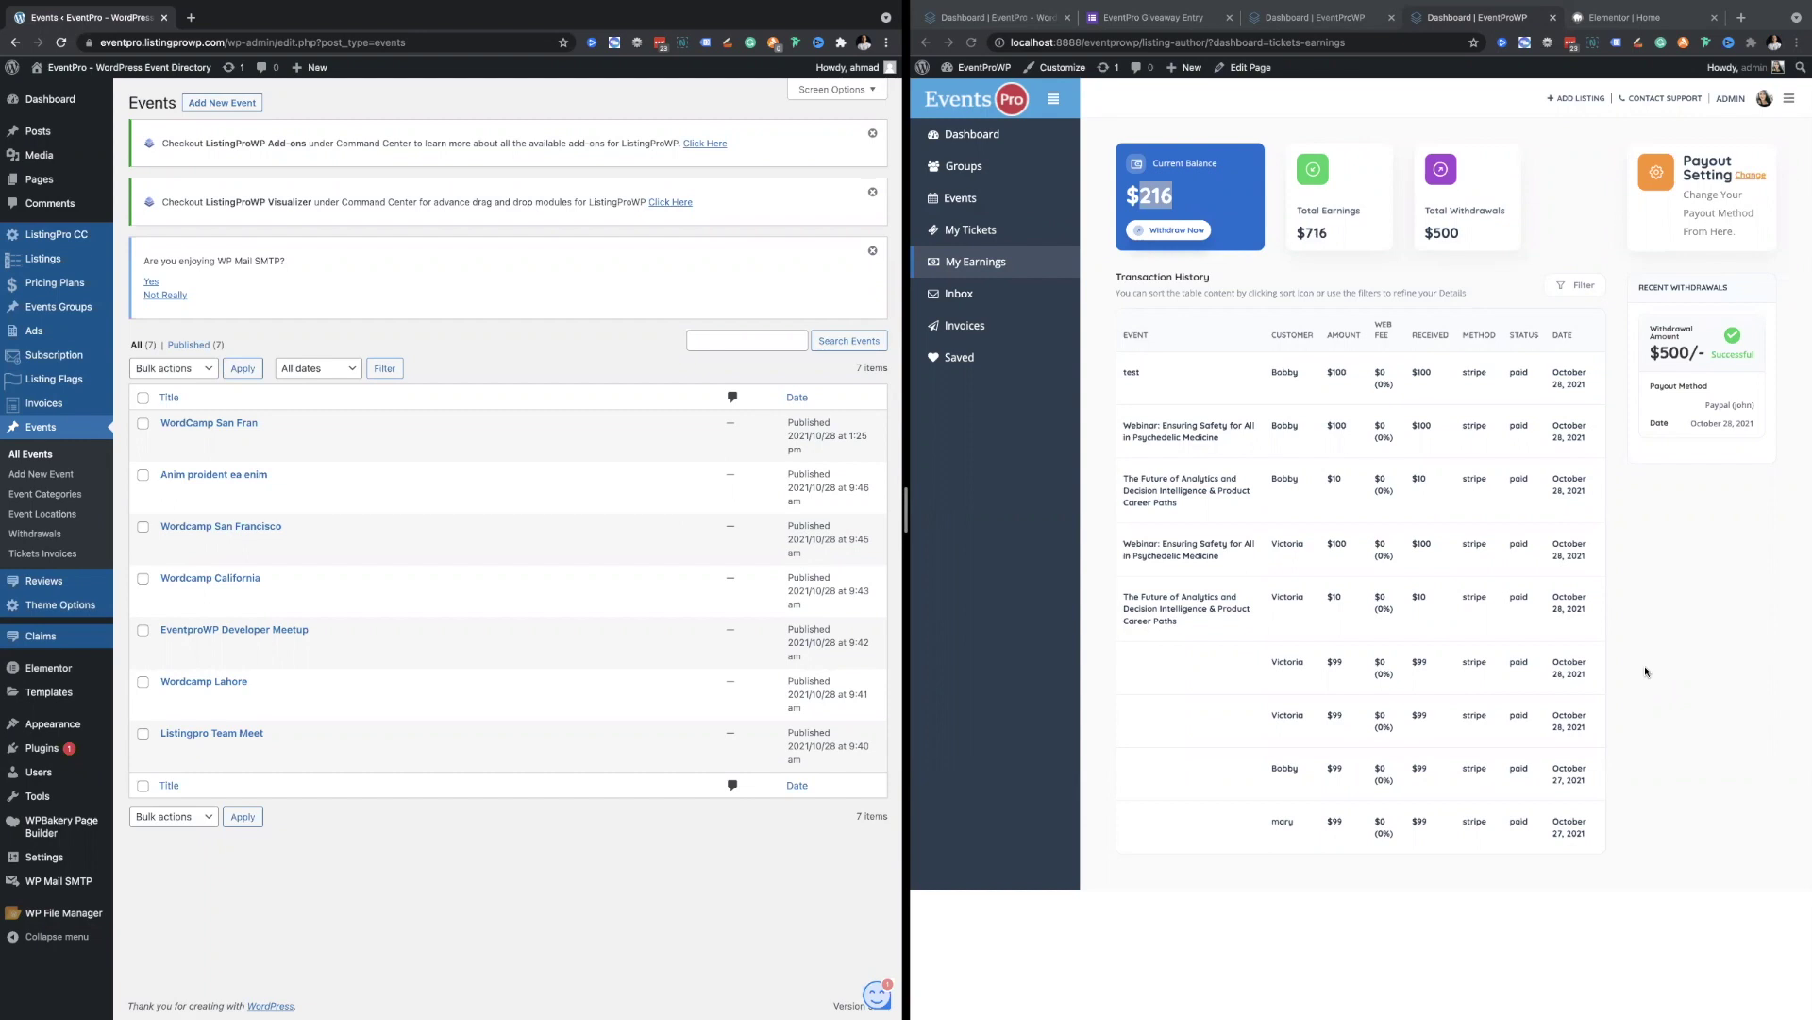
Focus the admin events window and move the divider to widen the My Earnings dashboard.
{"action": "left_click", "coordinate": [1065, 611]}
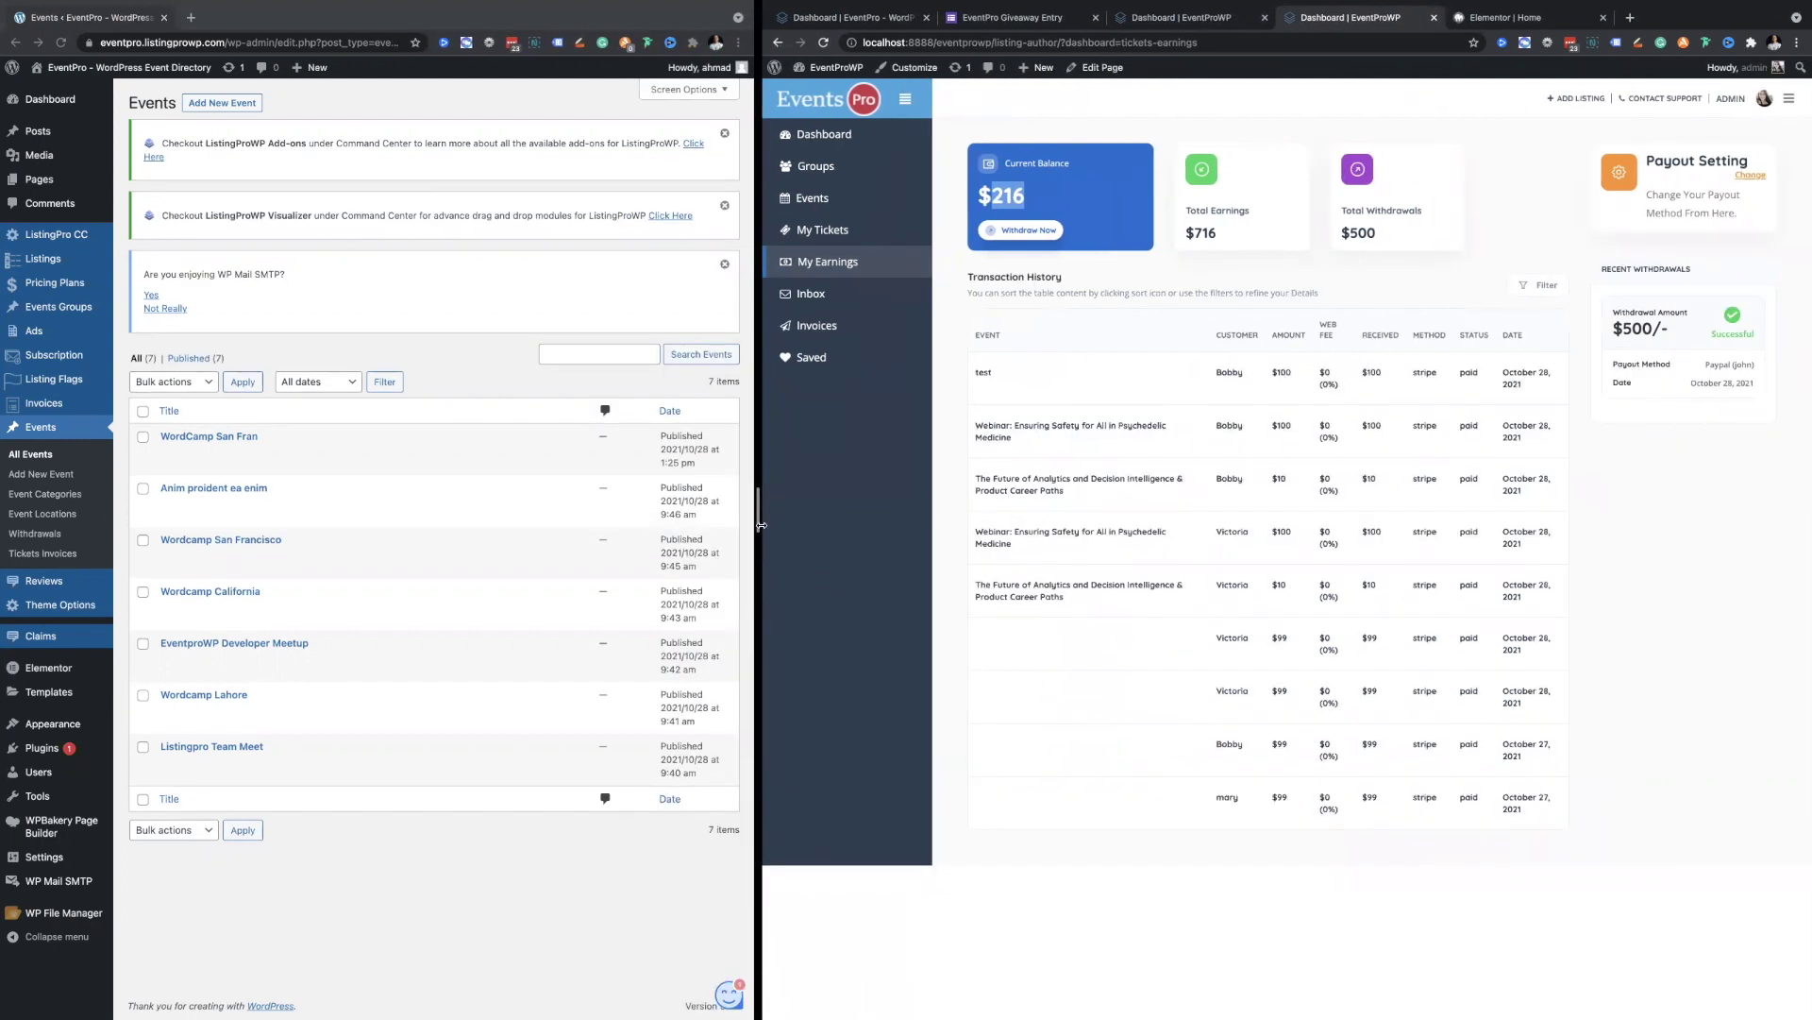
{"action": "left_click_drag", "start_coordinate": [630, 548], "coordinate": [633, 549]}
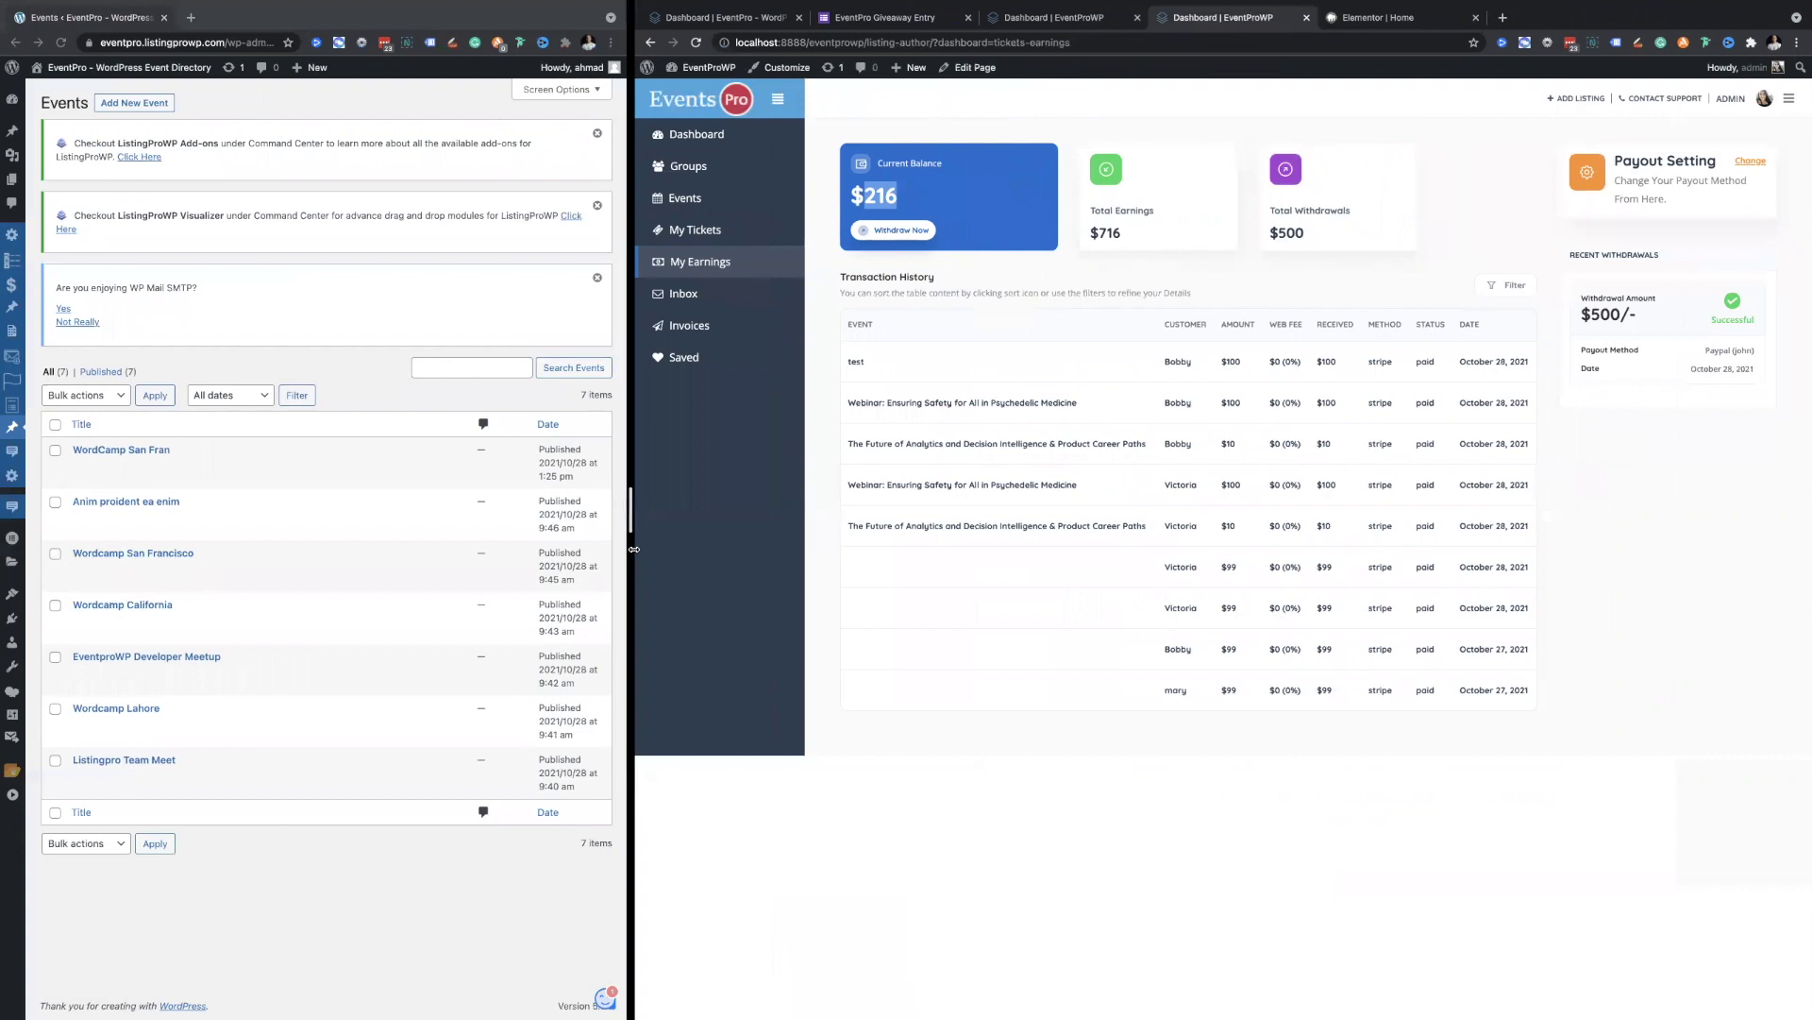